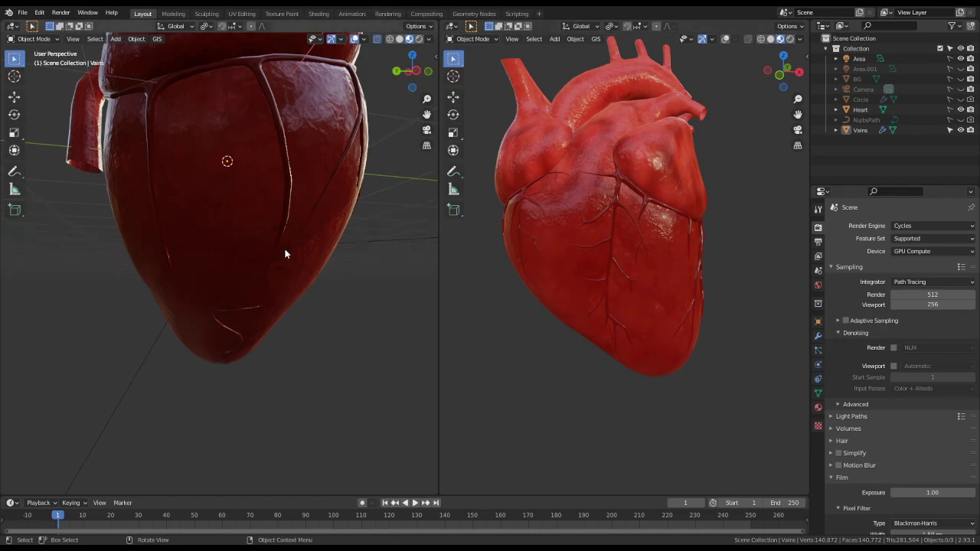
- Select the Vains vein network and enter Edit Mode close to a vein tip on the lower surface
middle_drag(323, 283, 306, 268)
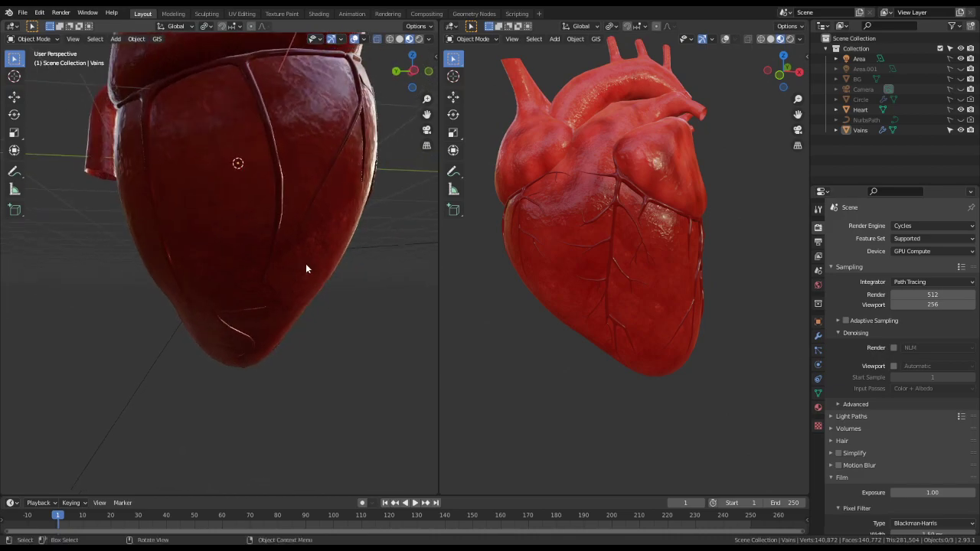
scroll(296, 284, up, 2)
scroll(295, 279, up, 2)
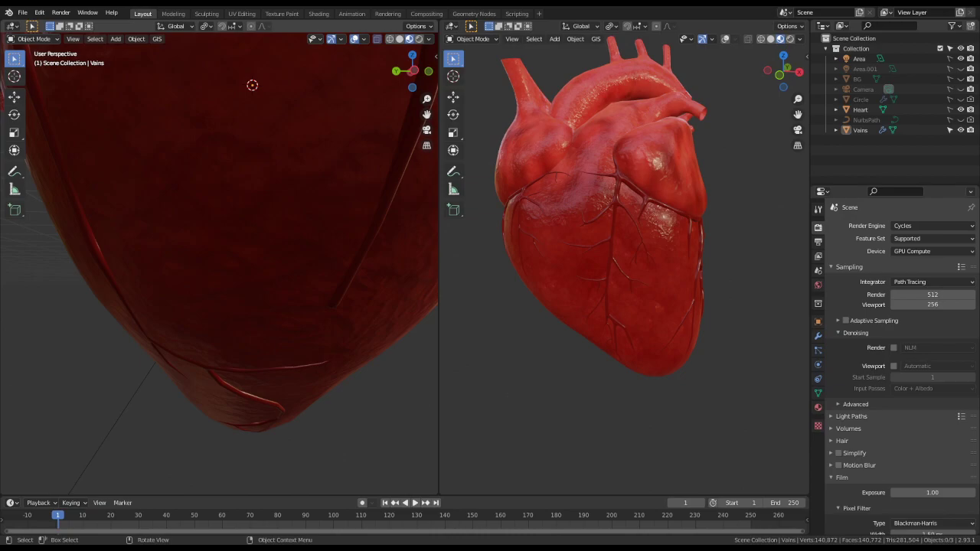
click(345, 294)
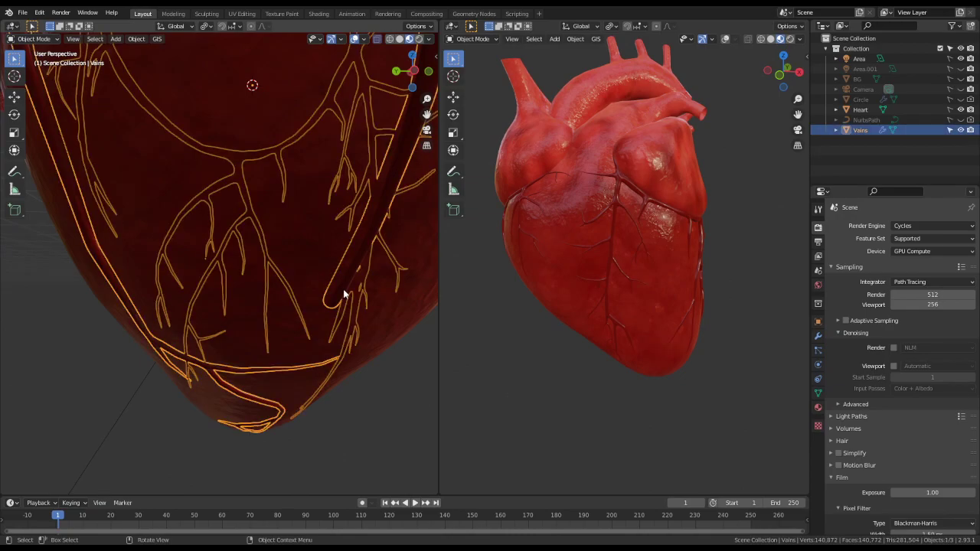
key(Tab)
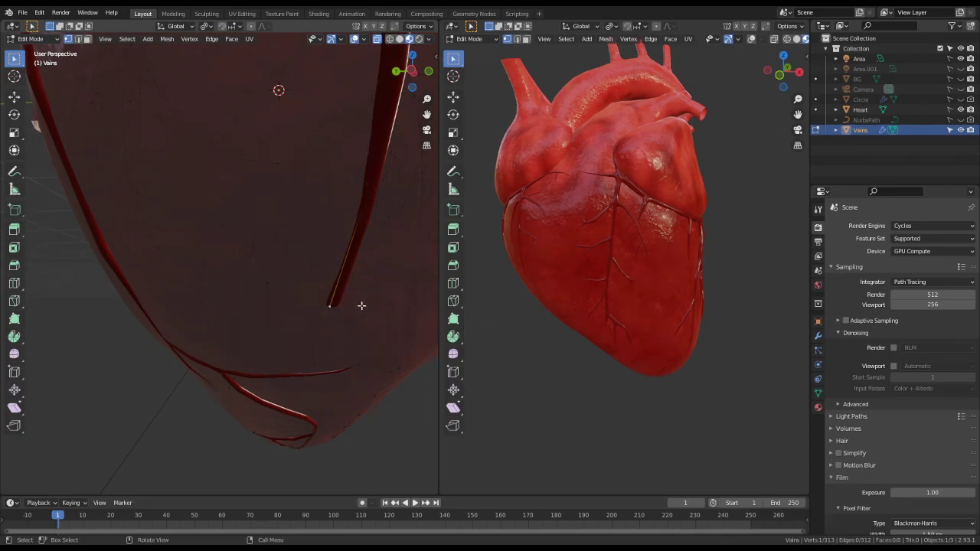
scroll(362, 306, up, 2)
shift+middle_drag(360, 265, 380, 301)
- Thin the vein tip, move it, and rotate it against the heart with proportional editing
key(ctrl+a)
click(298, 226)
key(g)
click(383, 308)
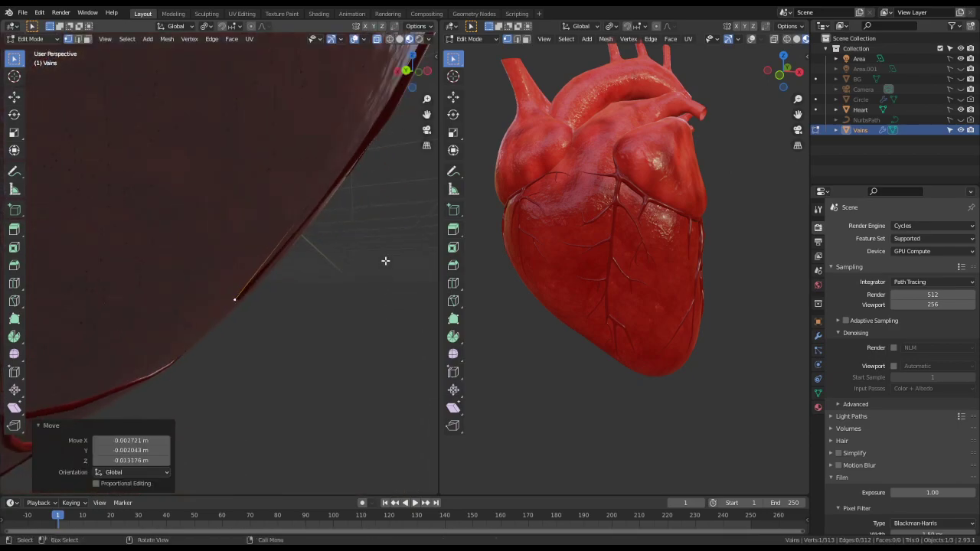
key(o)
key(r)
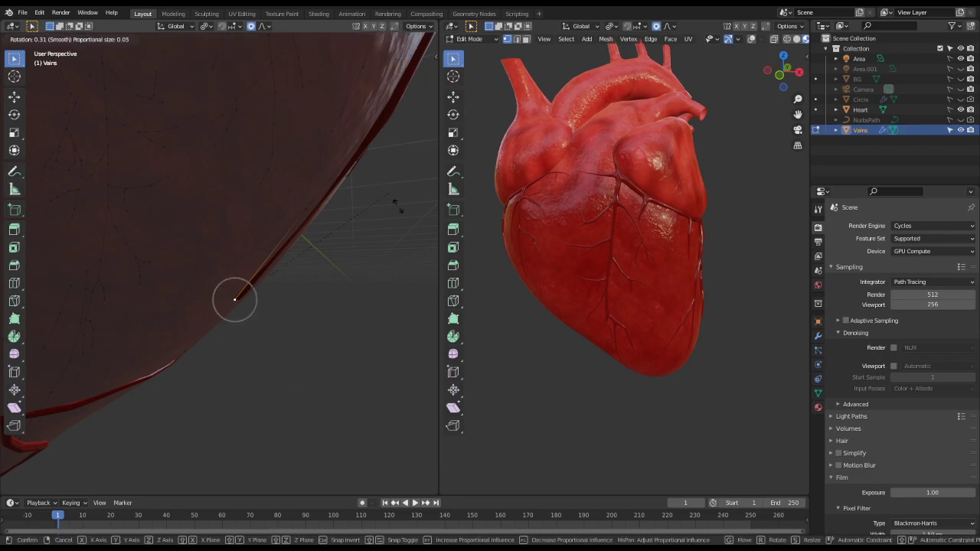
scroll(406, 243, down, 5)
scroll(410, 247, down, 5)
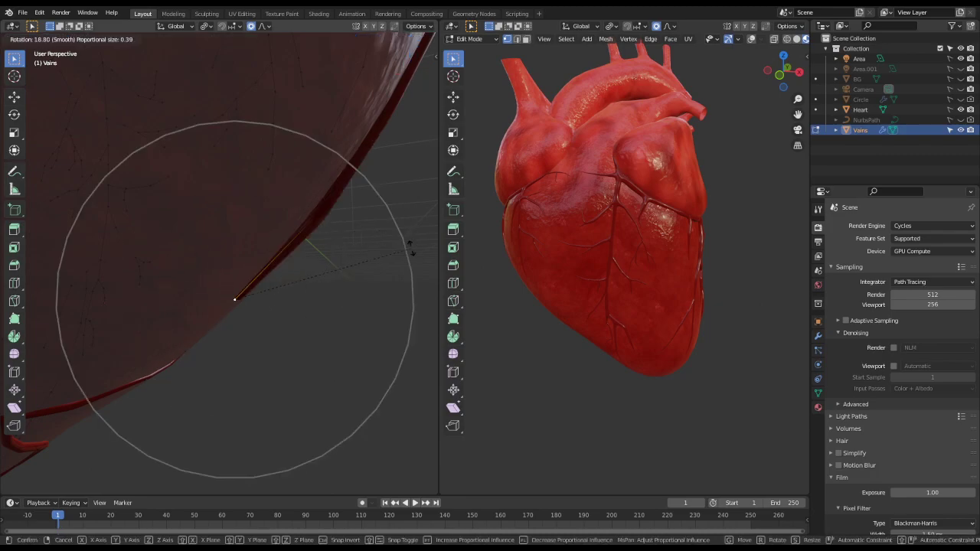
click(405, 235)
- Resize the vein tip thickness to 0.531, then skin-resize it to 0.619
scroll(407, 234, down, 5)
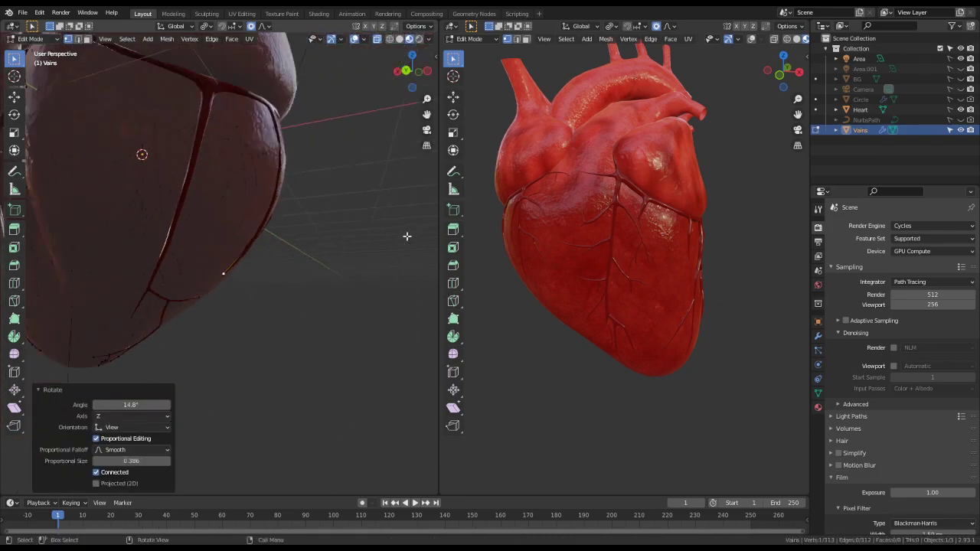
key(s)
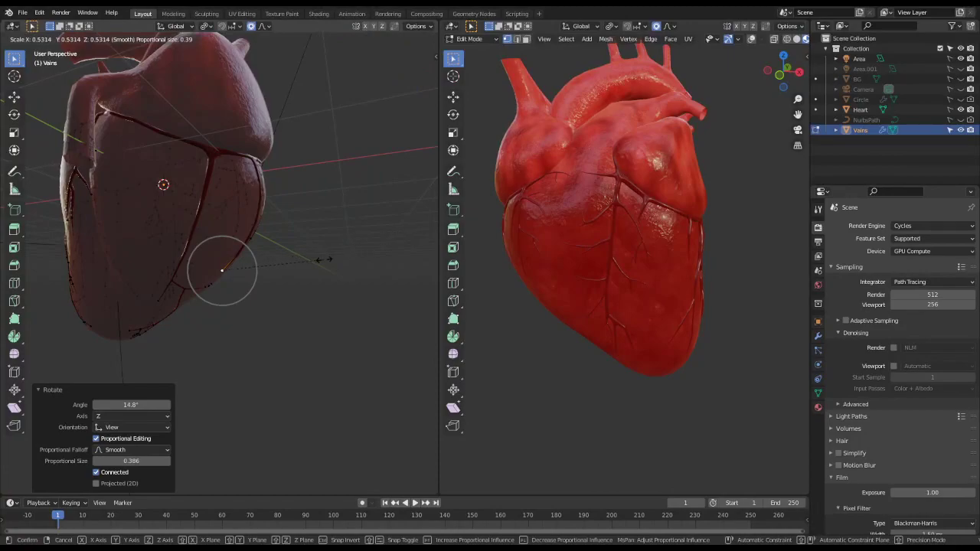
click(324, 260)
scroll(326, 261, up, 6)
key(ctrl+a)
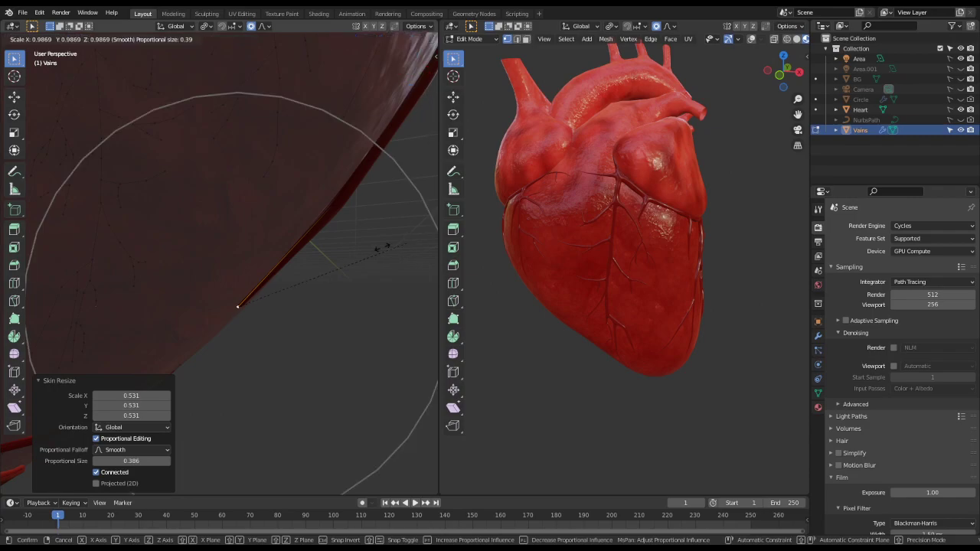
click(339, 260)
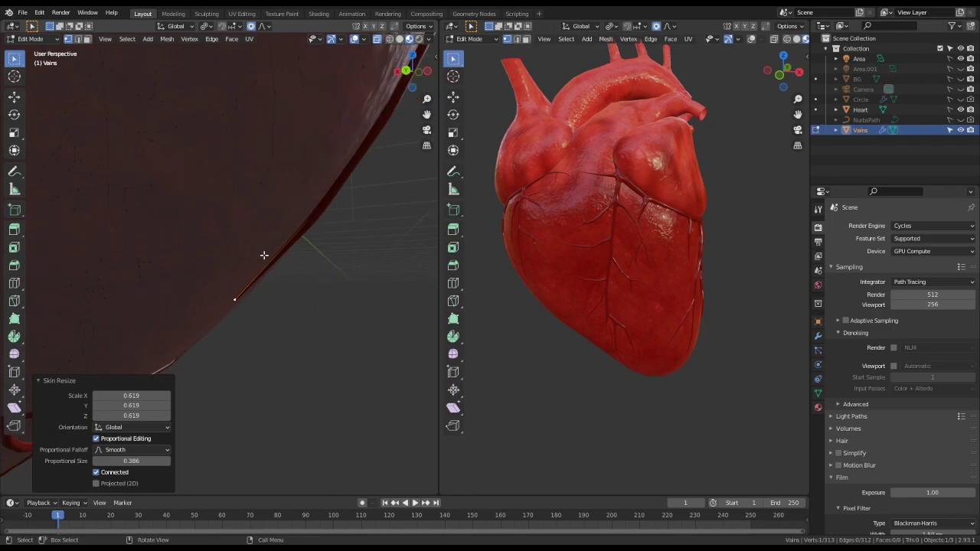
- Return to Object Mode and save Heart.blend
key(Tab)
key(ctrl+s)
middle_drag(369, 260, 225, 178)
- Re-enter Edit Mode on Vains and move the view in close along a vein
key(Tab)
scroll(240, 247, down, 4)
scroll(225, 178, up, 3)
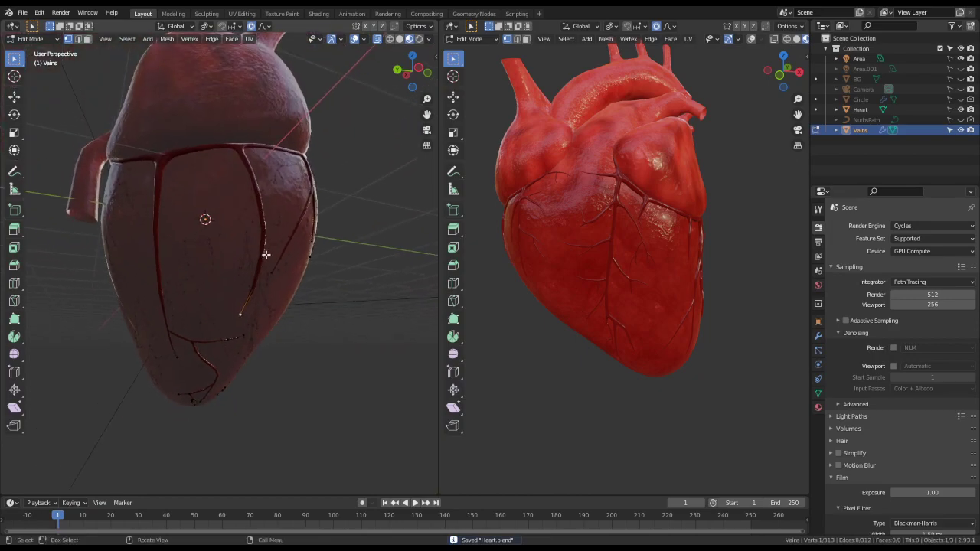
middle_drag(275, 153, 272, 189)
scroll(273, 196, up, 4)
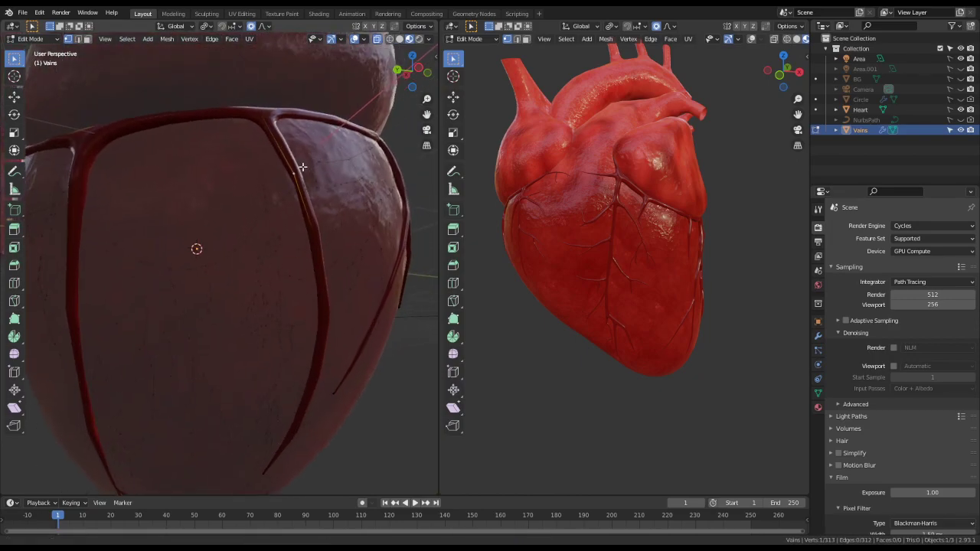
middle_drag(626, 248, 643, 200)
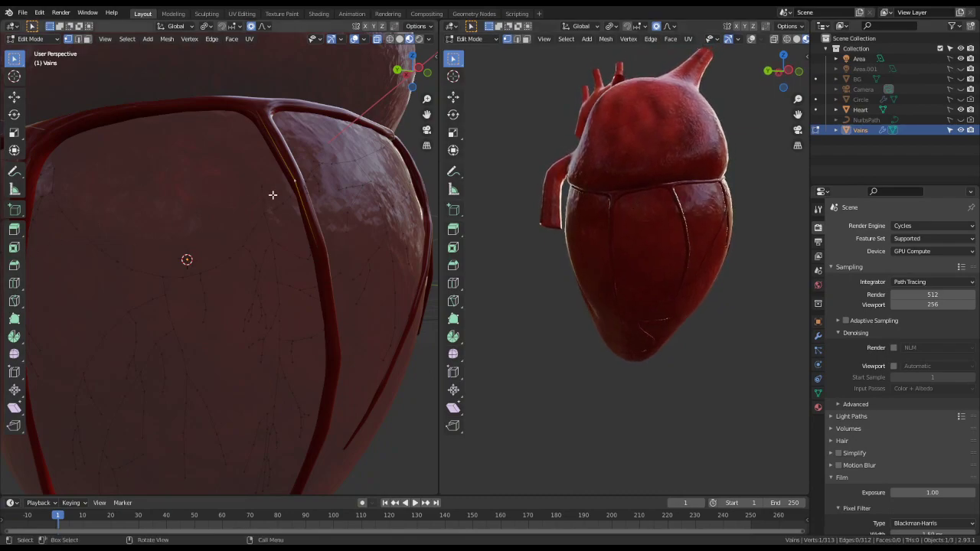
middle_drag(272, 194, 284, 214)
- Extrude the first branch vertex off the vein and adjust its position with falloff
key(e)
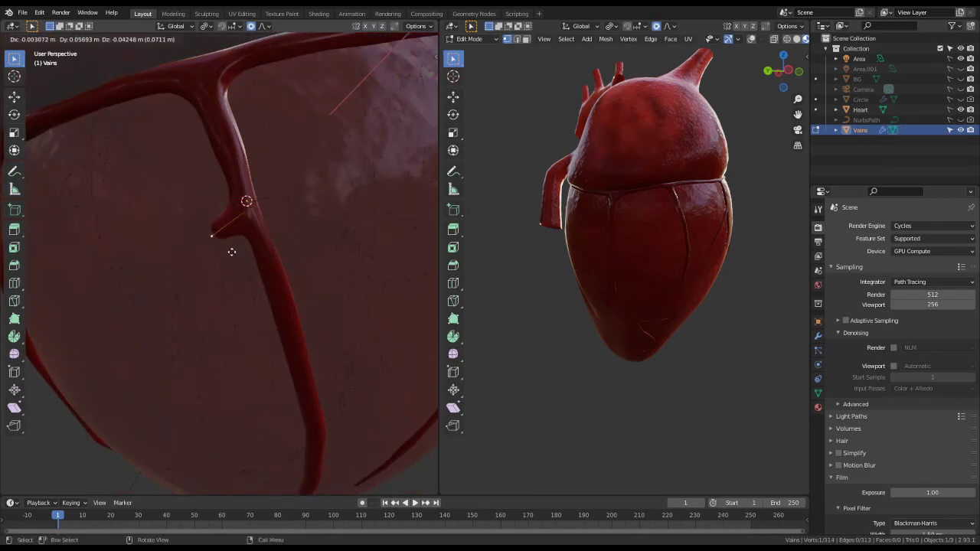
click(235, 246)
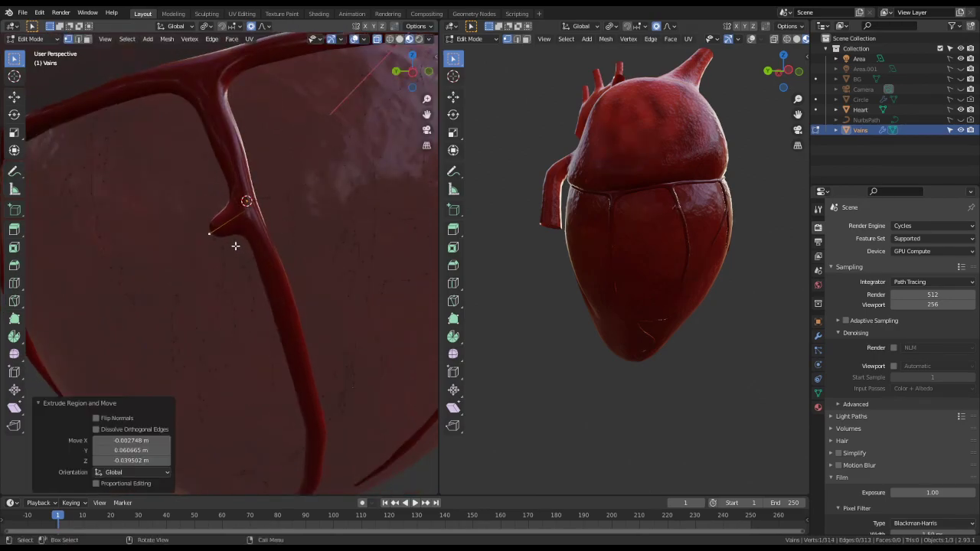
middle_drag(235, 250, 194, 206)
key(g)
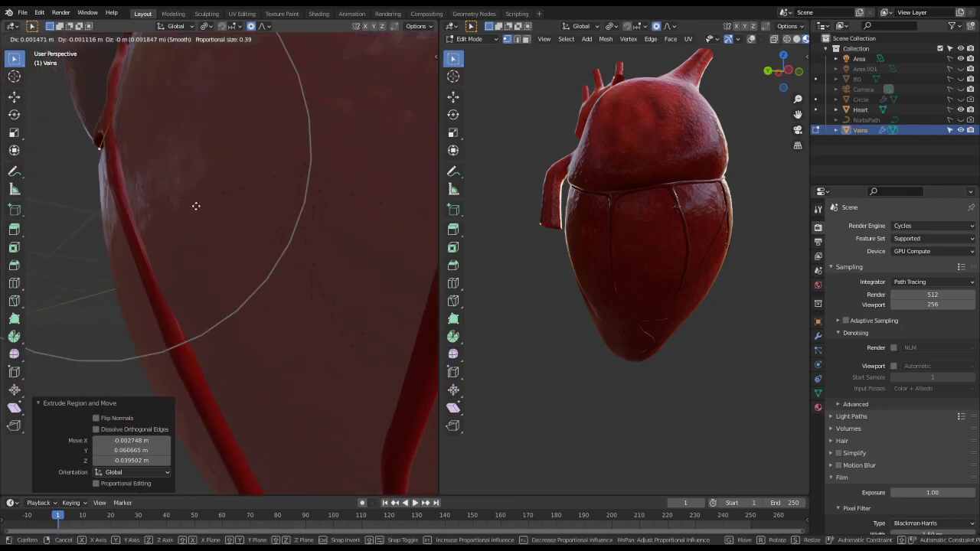
click(196, 206)
key(o)
middle_drag(190, 217, 253, 228)
- Extend the branch with two more extruded segments, repositioning the tip between them
key(e)
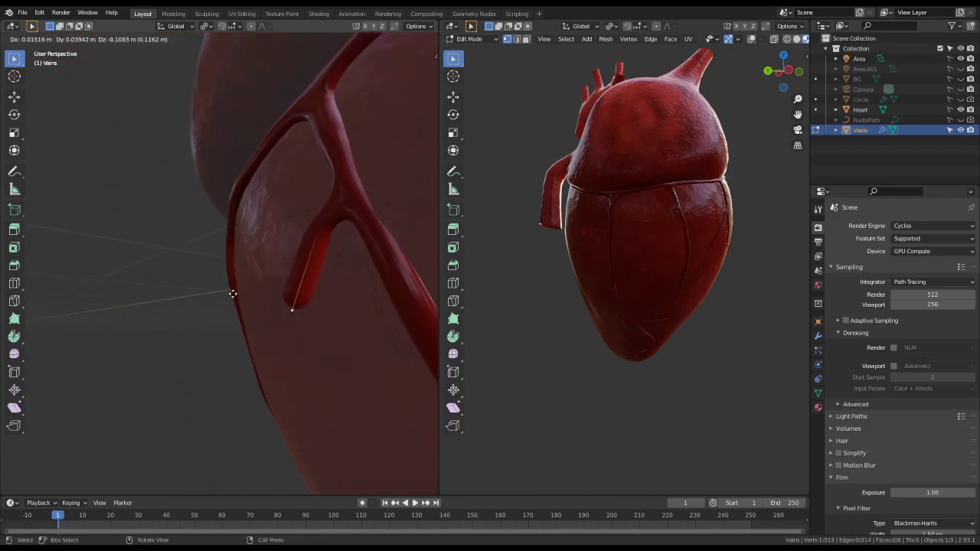
click(232, 291)
middle_drag(231, 291, 263, 253)
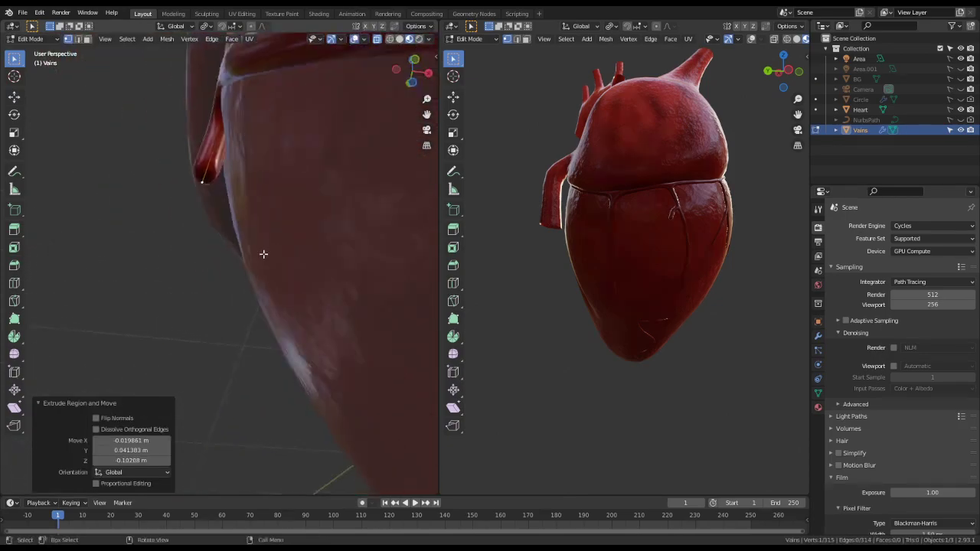
key(g)
click(293, 280)
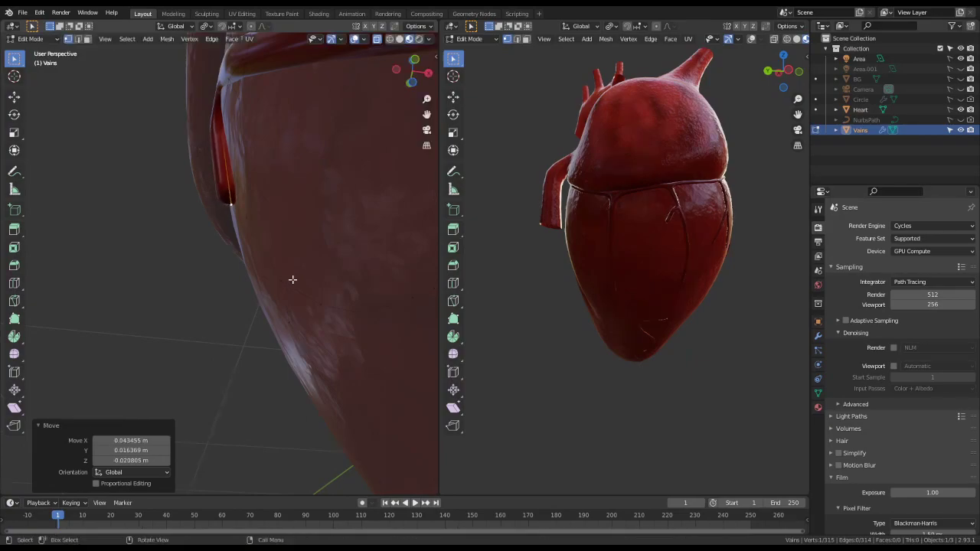
key(e)
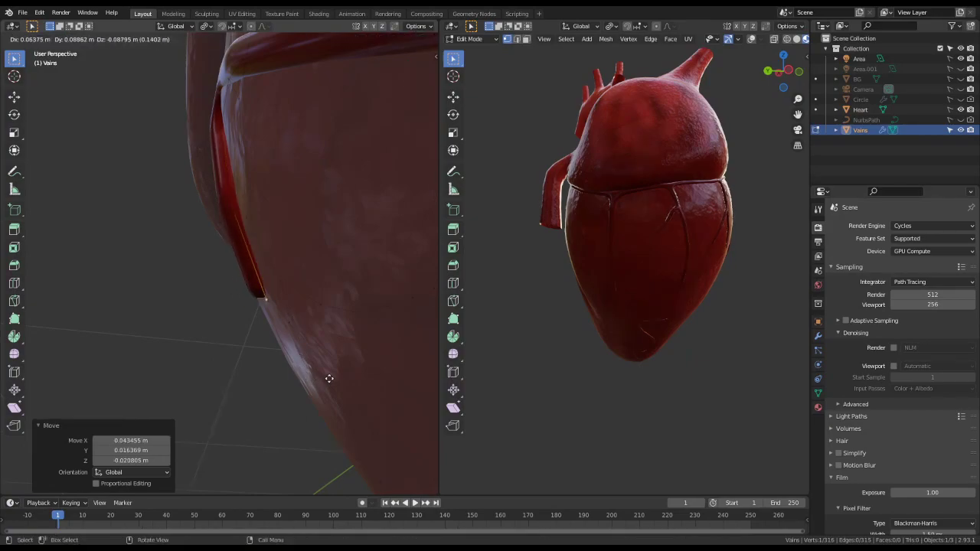
click(324, 378)
middle_drag(324, 378, 356, 336)
- With proportional editing on, rotate the new branch and slide the junction vertex along the vein
middle_drag(309, 297, 367, 302)
key(o)
key(r)
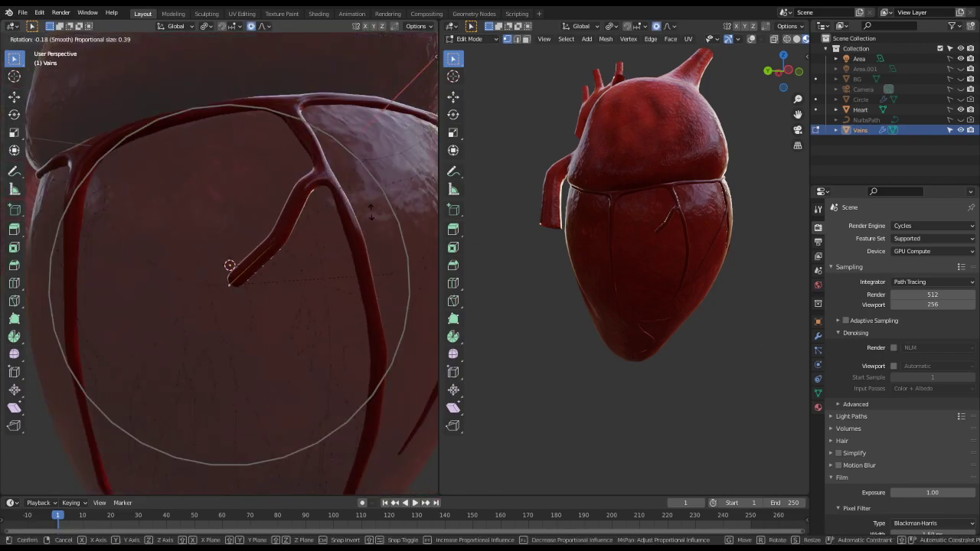
click(371, 210)
click(314, 164)
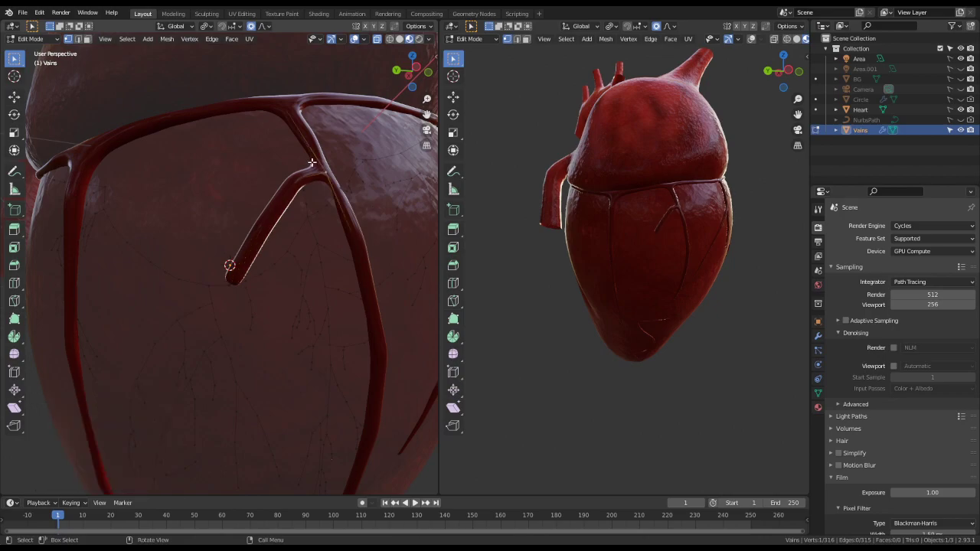
key(g)
key(g)
click(326, 167)
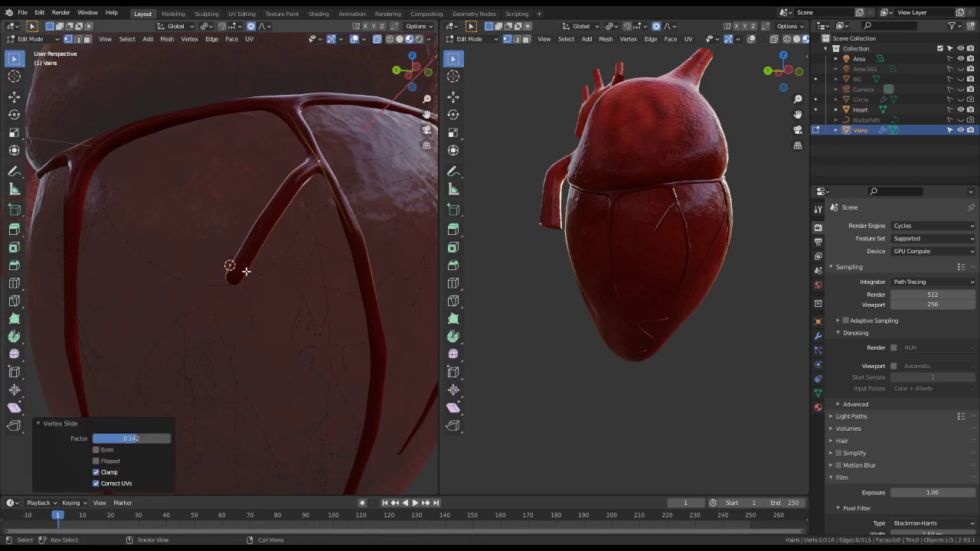
- Lower the branch tip and rotate the branch with smooth falloff
click(239, 279)
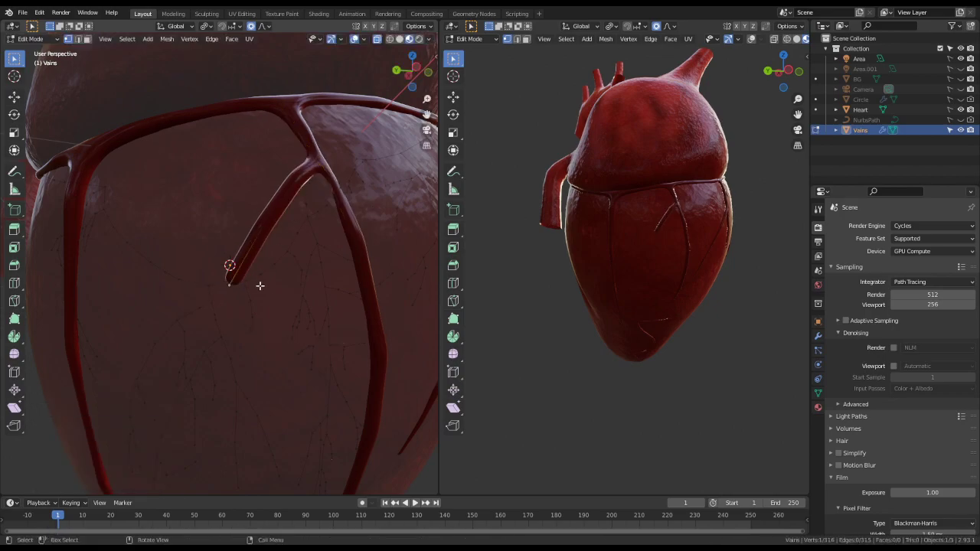
key(g)
click(350, 313)
key(r)
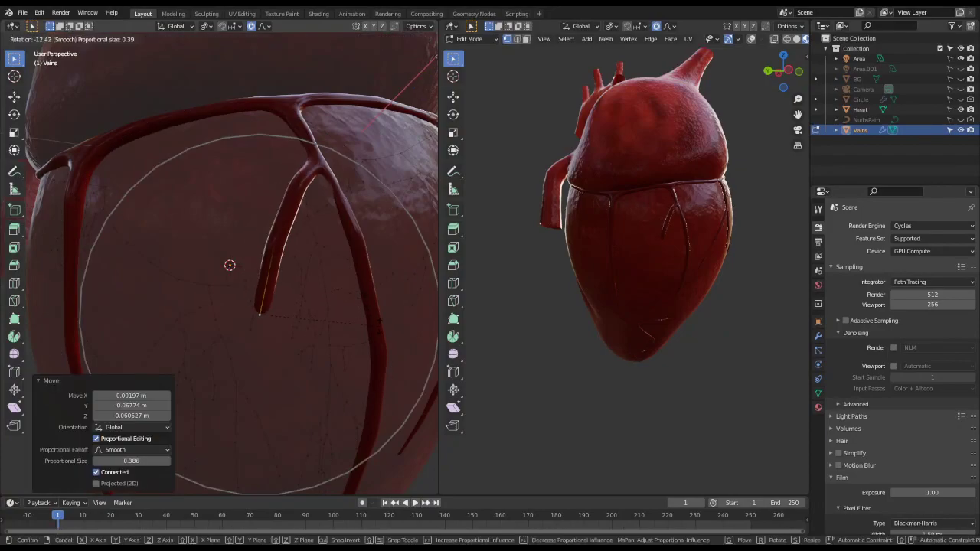
click(352, 315)
- Turn off proportional editing, reposition the vein tip, and extrude another segment down the front
middle_drag(378, 326, 247, 298)
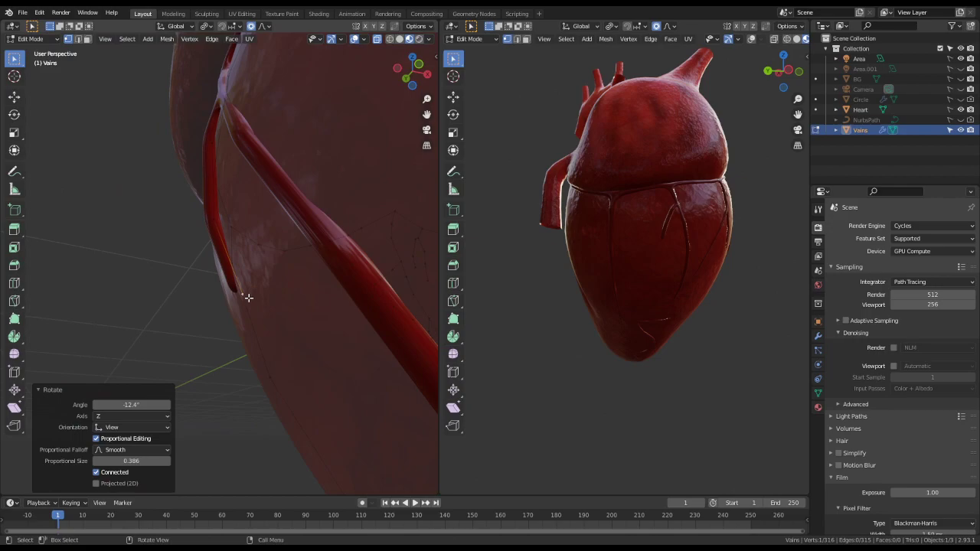
key(o)
key(g)
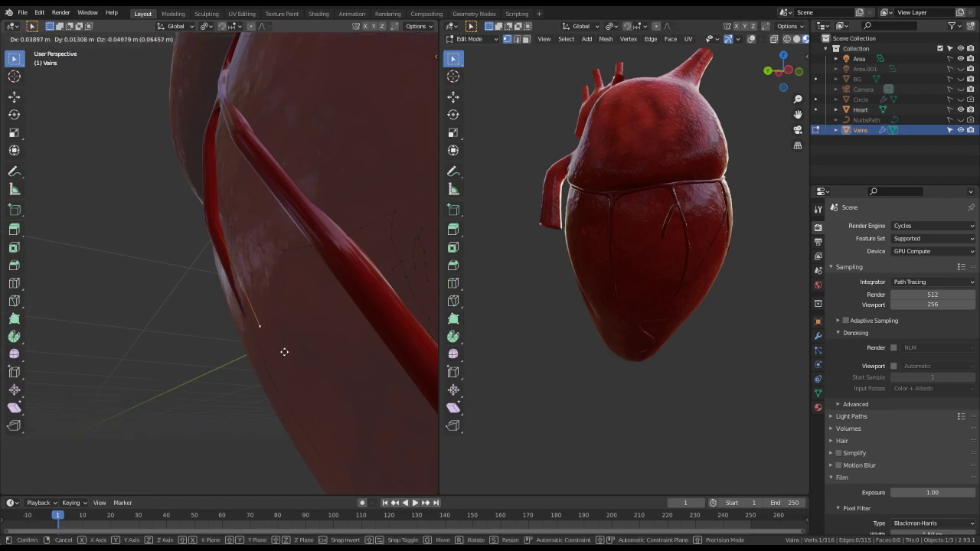
click(267, 344)
mouse_move(261, 340)
middle_down()
mouse_move(245, 332)
mouse_move(207, 241)
mouse_move(237, 332)
mouse_move(251, 341)
middle_up()
click(252, 342)
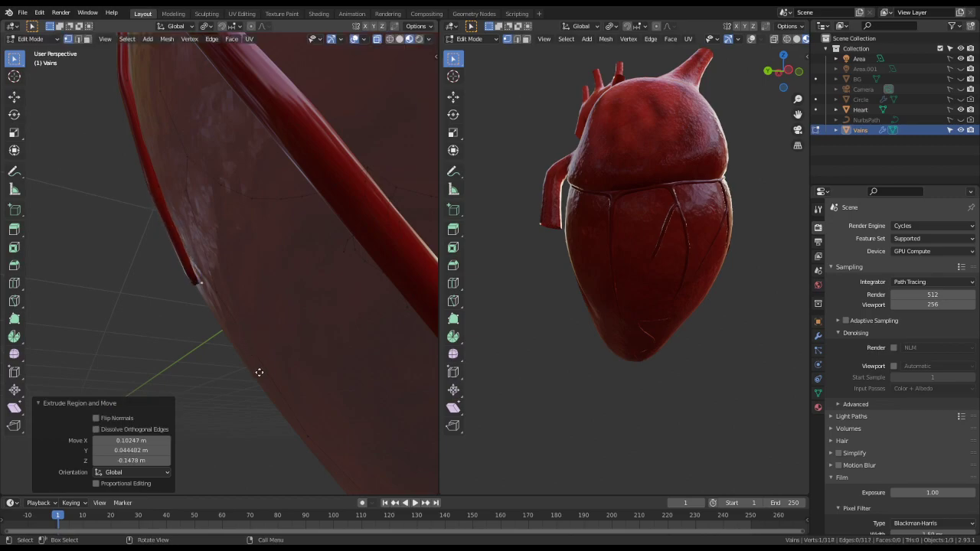
key(e)
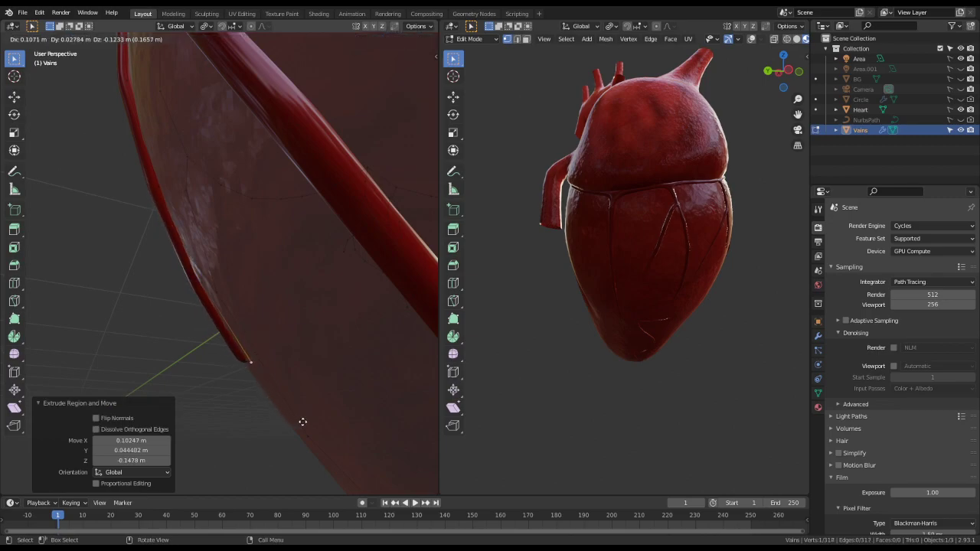
click(301, 419)
- Orbit and zoom out to view the extended branch across the whole heart
middle_drag(221, 389, 338, 355)
scroll(306, 321, down, 2)
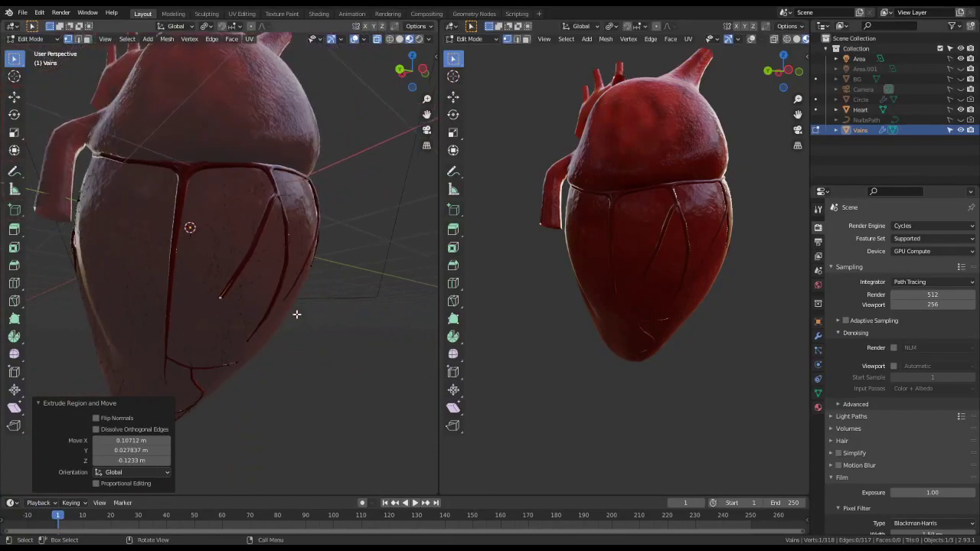
scroll(292, 310, up, 3)
middle_drag(286, 313, 275, 272)
scroll(275, 272, down, 1)
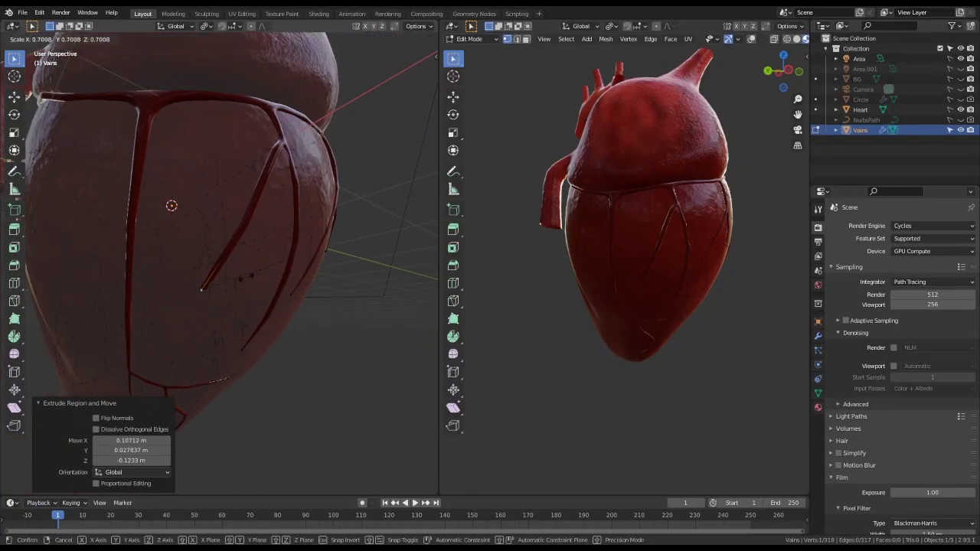
- Turn on proportional editing and shrink the new branch's end
key(o)
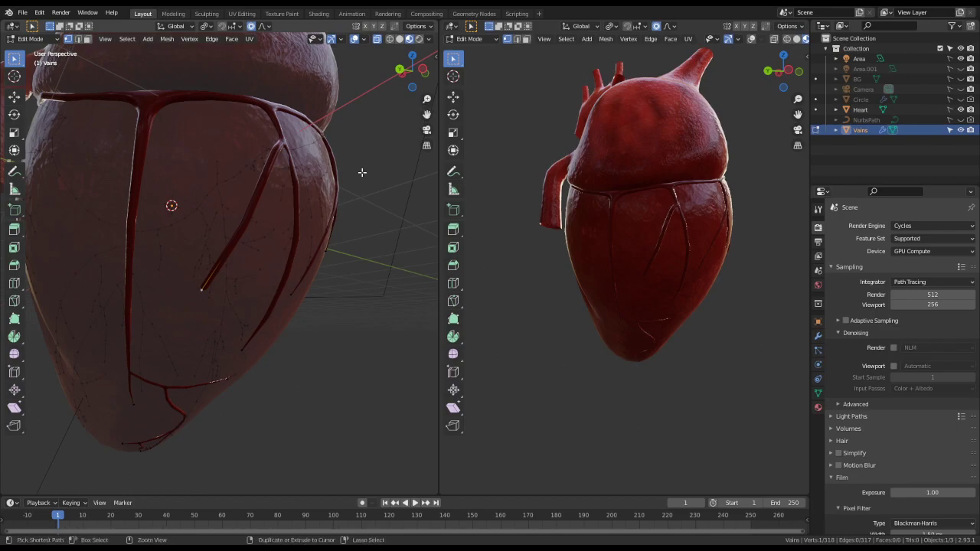
key(s)
scroll(337, 182, down, 5)
scroll(332, 186, down, 4)
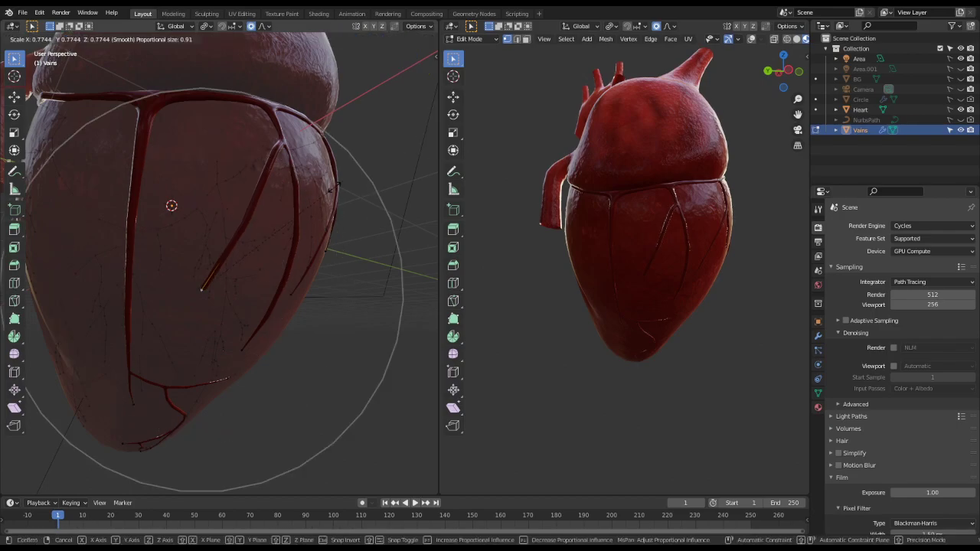
click(248, 252)
- Try moving and rotating the vein tip, cancel both, and triangulate the selected faces
scroll(253, 294, up, 6)
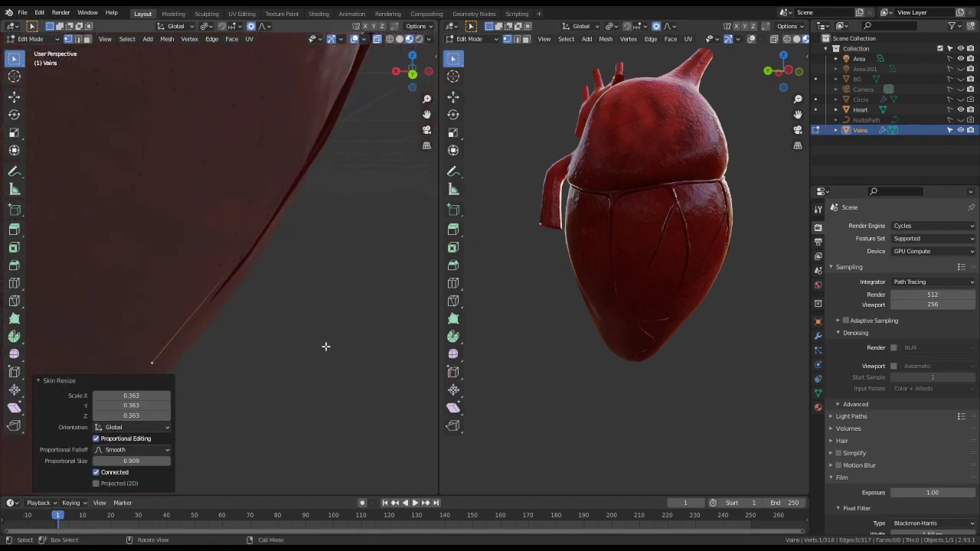
key(g)
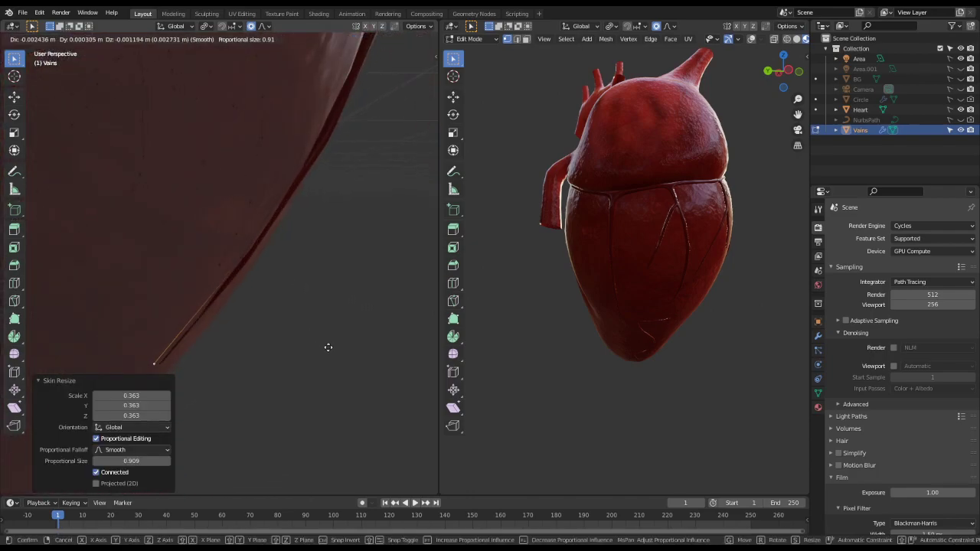
scroll(328, 347, up, 3)
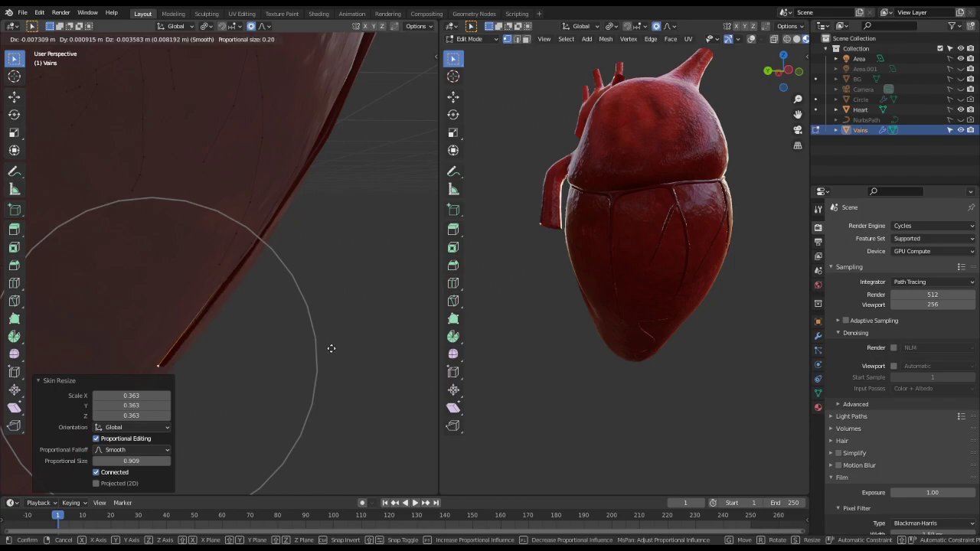
right_click(338, 348)
key(r)
scroll(359, 291, down, 2)
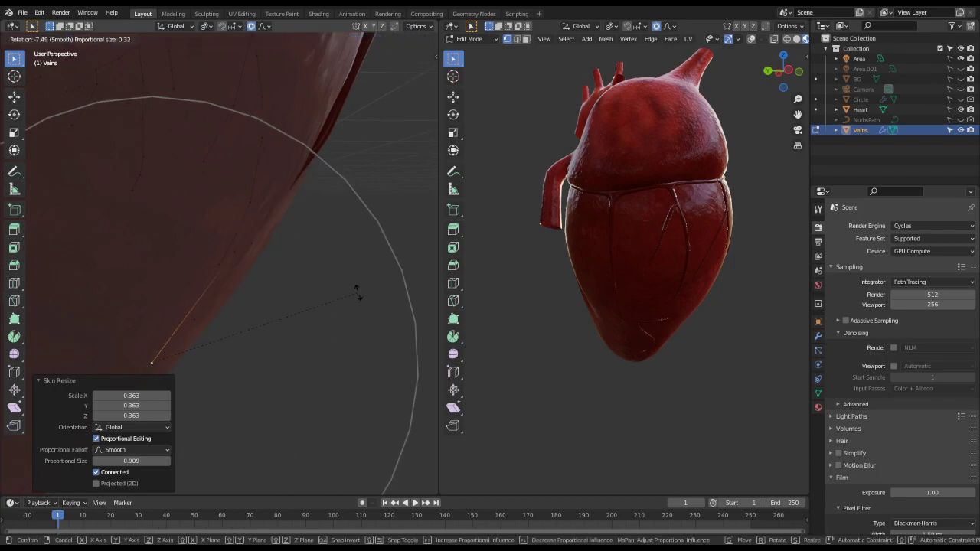
right_click(373, 355)
key(ctrl+t)
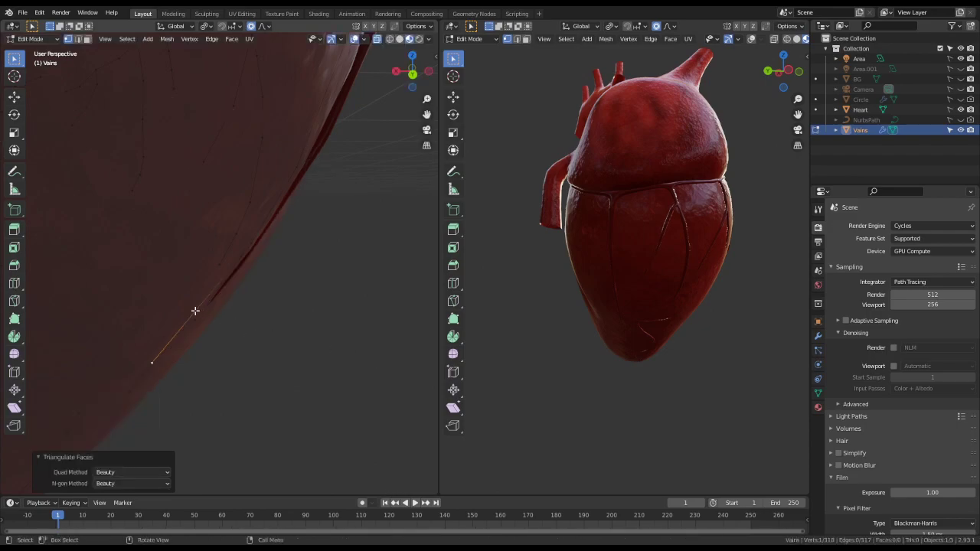
- Add a centred loop cut across the vein and shift the new edge loop with falloff
key(ctrl+r)
click(195, 311)
right_click(195, 311)
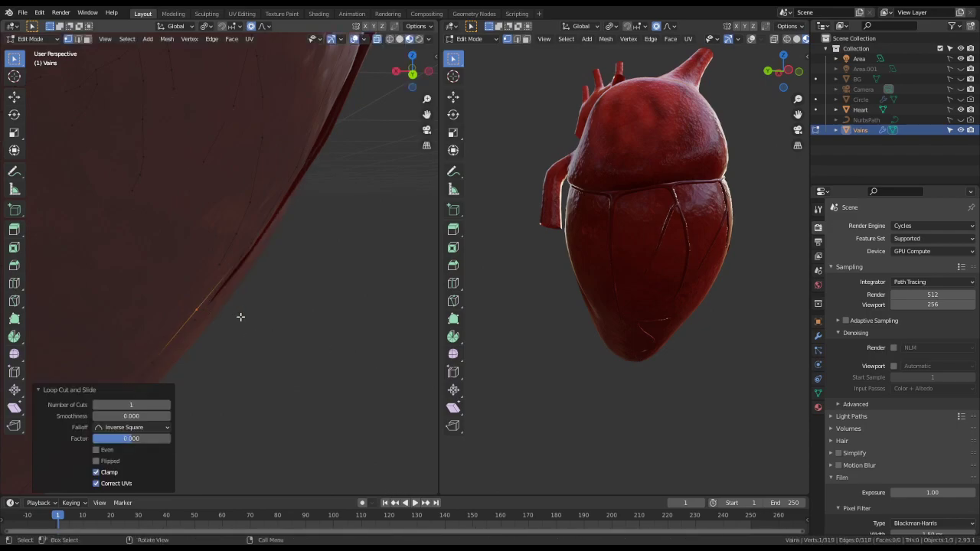
key(g)
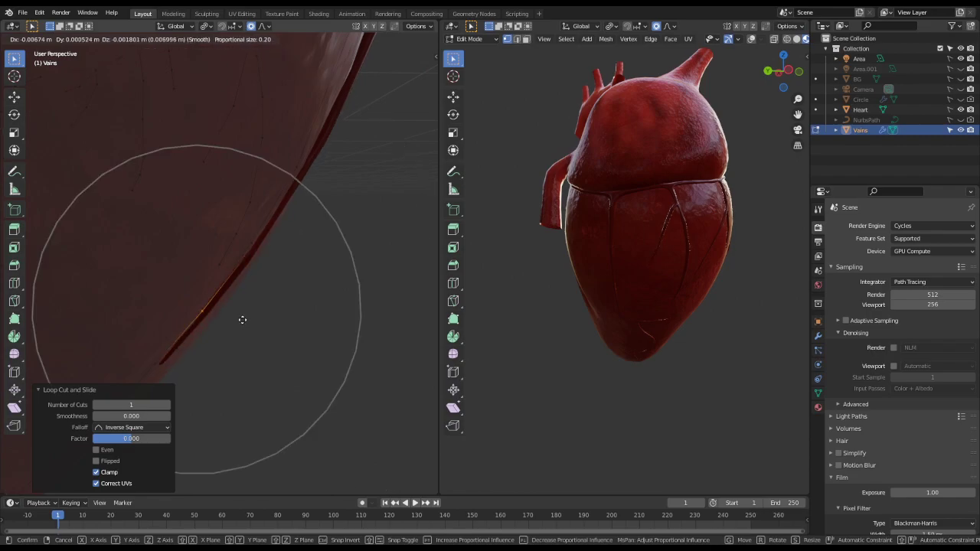
click(241, 322)
- Select the vertex at the vein's end and save Heart.blend
middle_drag(237, 288, 196, 285)
click(158, 346)
scroll(158, 346, down, 5)
middle_drag(158, 346, 296, 237)
key(ctrl+s)
- Shrink the vein end again with falloff, then undo that change
scroll(294, 239, up, 4)
key(s)
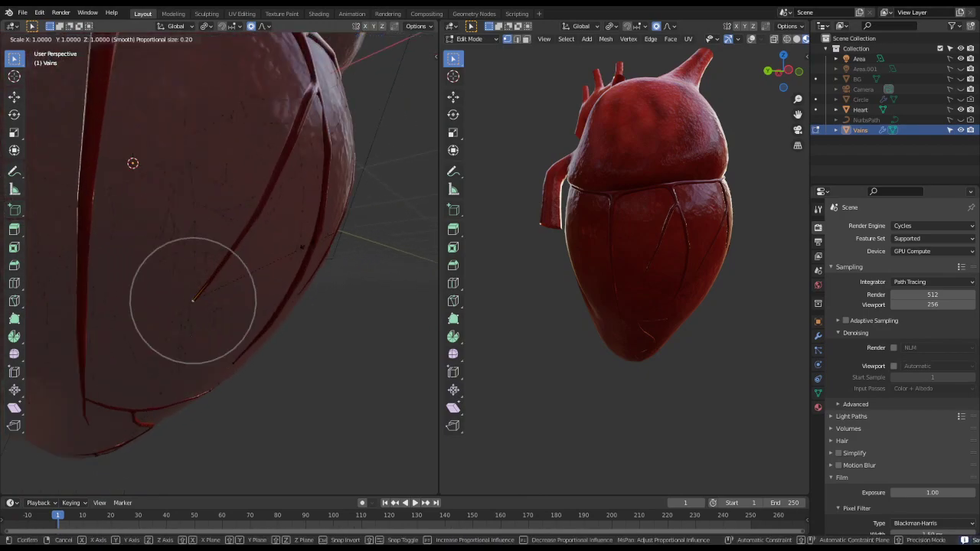
scroll(284, 265, down, 10)
click(277, 265)
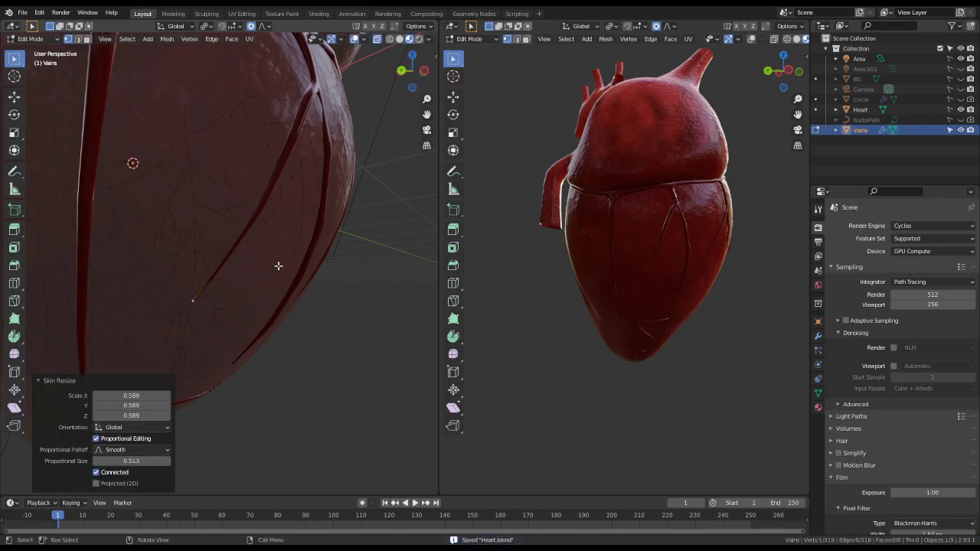
key(ctrl+z)
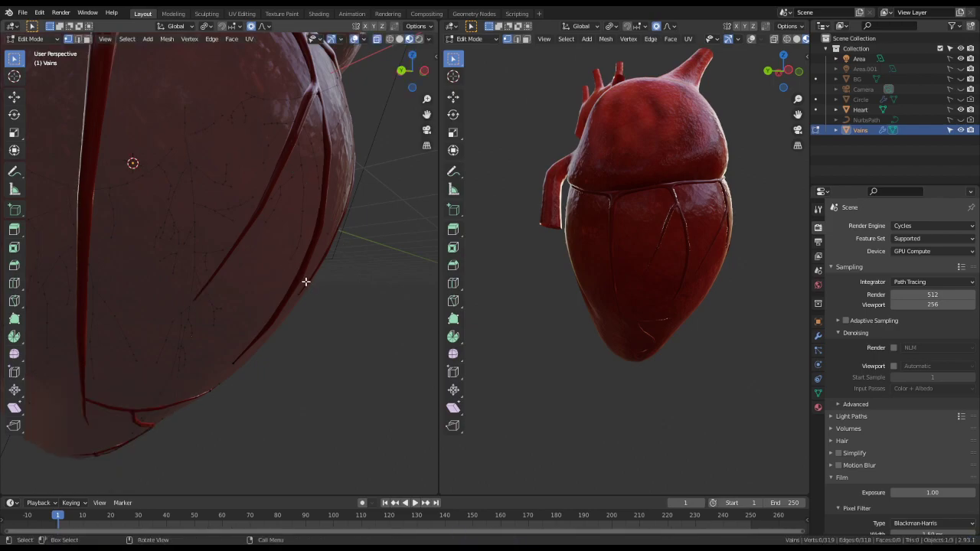
- Select the whole vein mesh, save Heart.blend, and return to Object Mode with nothing selected
key(a)
key(ctrl+s)
key(Tab)
key(alt+a)
middle_drag(344, 286, 253, 302)
scroll(331, 303, down, 5)
- Show the white BG plane and view the right viewport through the camera in Rendered shading
scroll(320, 265, up, 3)
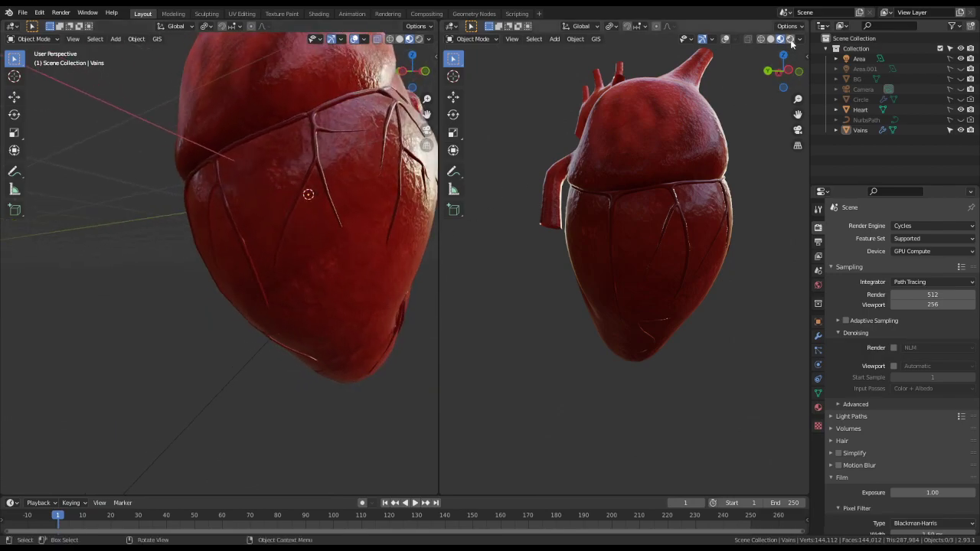
click(961, 79)
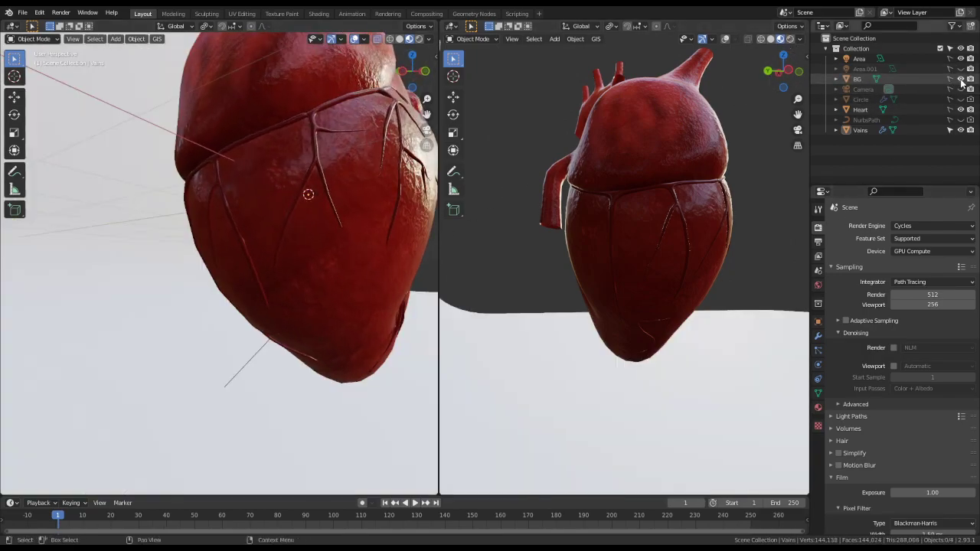
key(KP_0)
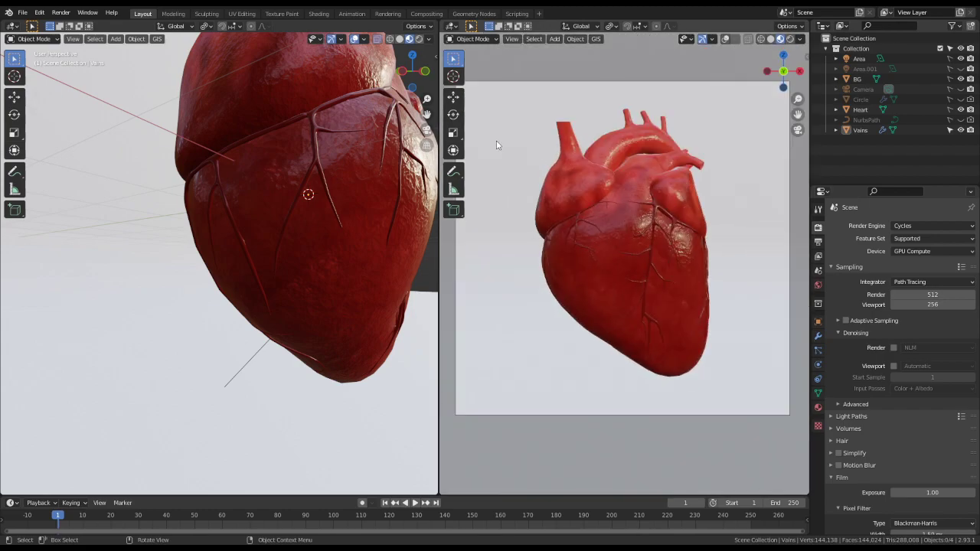
click(790, 39)
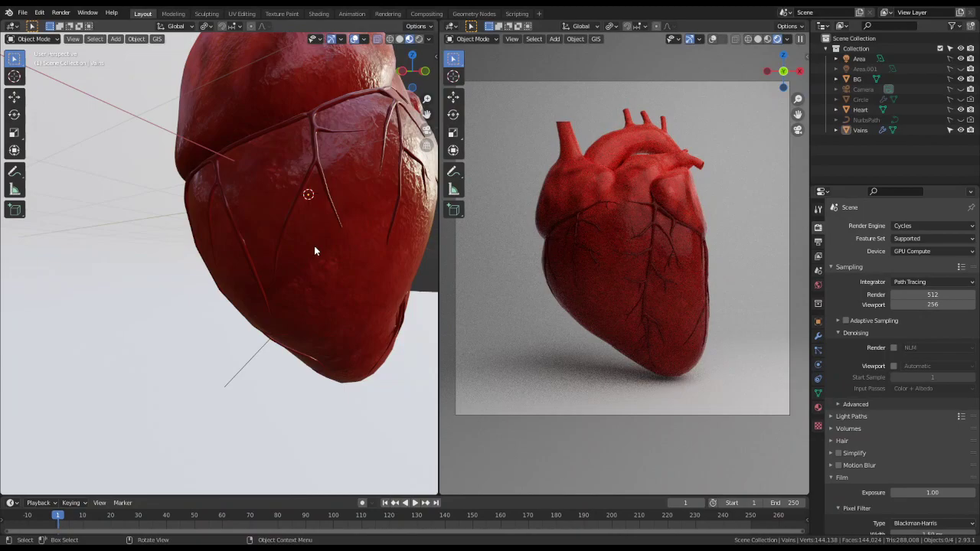
- Orbit the preview, toggle the background plane off and on, and select the Vains object
scroll(361, 234, up, 3)
mouse_move(361, 234)
middle_down()
mouse_move(236, 267)
mouse_move(205, 202)
mouse_move(288, 230)
mouse_move(353, 227)
middle_up()
scroll(288, 247, down, 3)
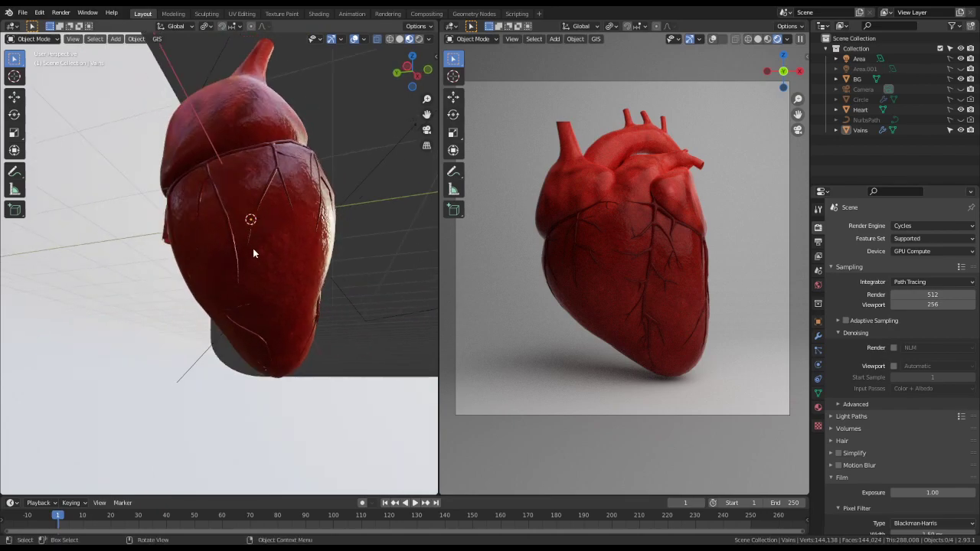
middle_drag(253, 253, 274, 260)
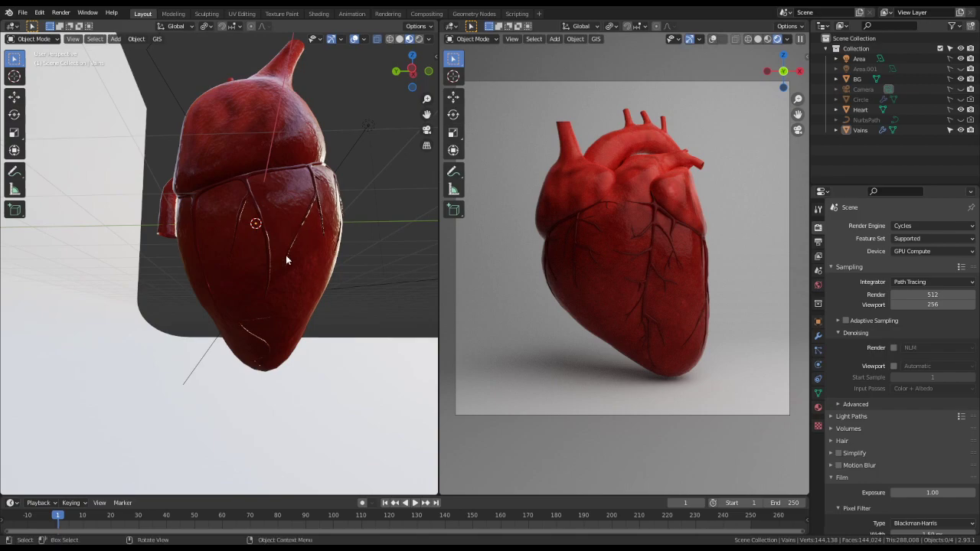
click(960, 78)
click(961, 79)
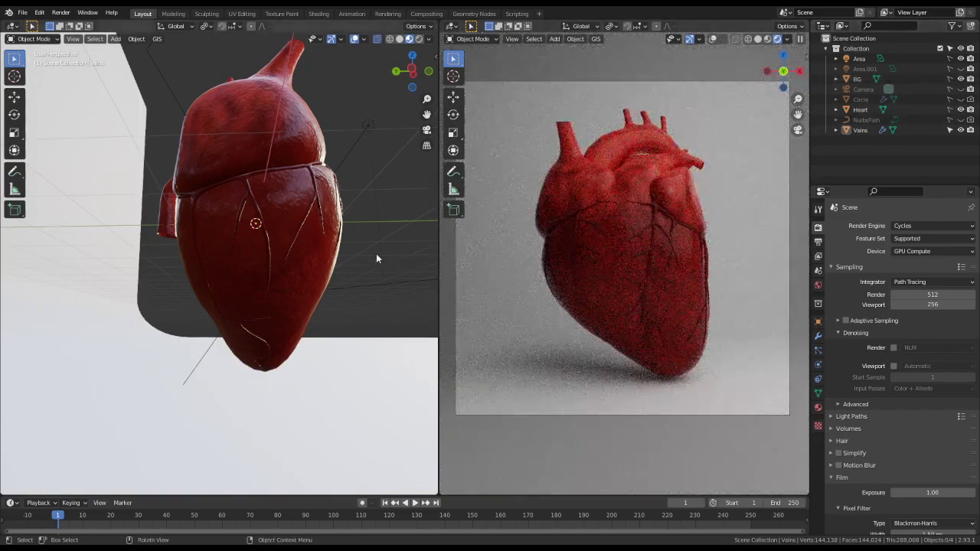
middle_drag(305, 262, 300, 255)
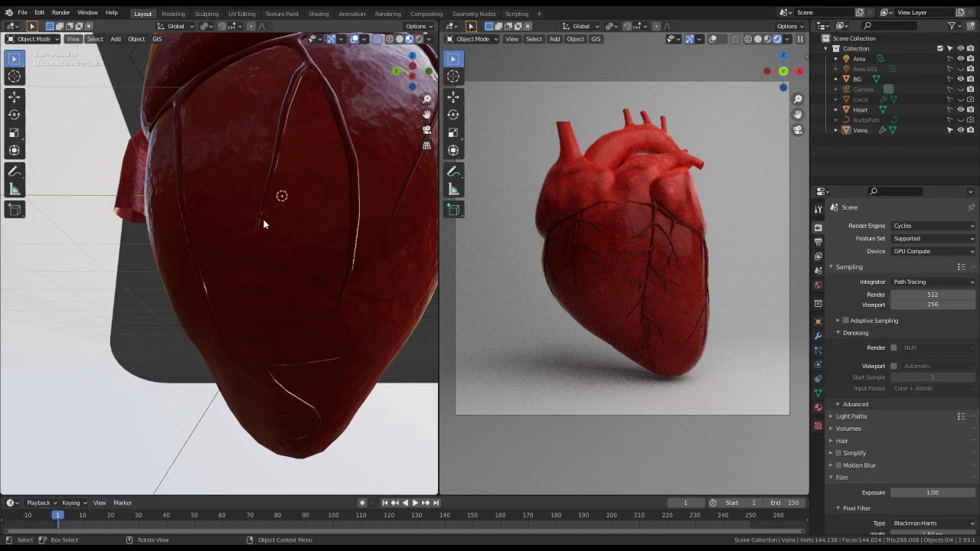
click(266, 230)
- In Edit Mode, pull two vein vertices down onto the heart with proportional falloff
key(Tab)
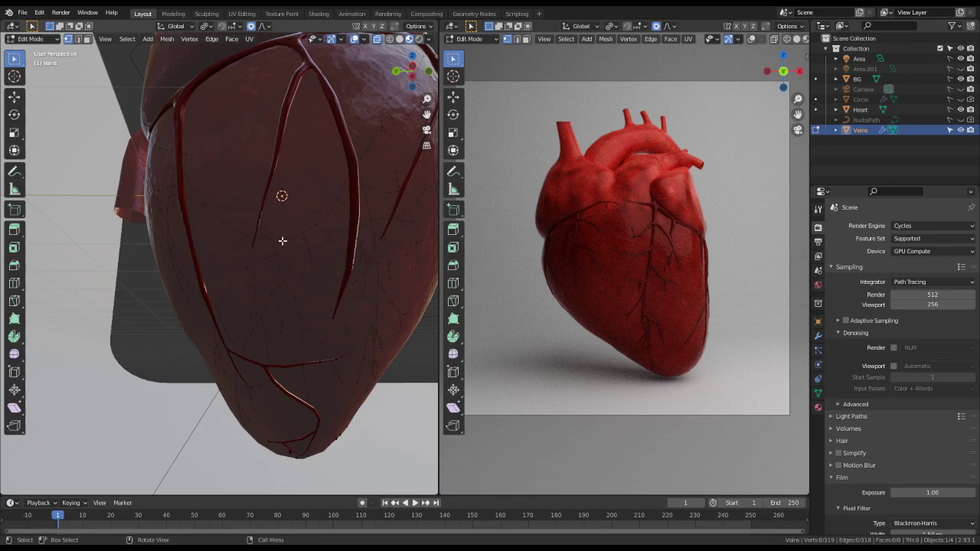
scroll(285, 224, up, 1)
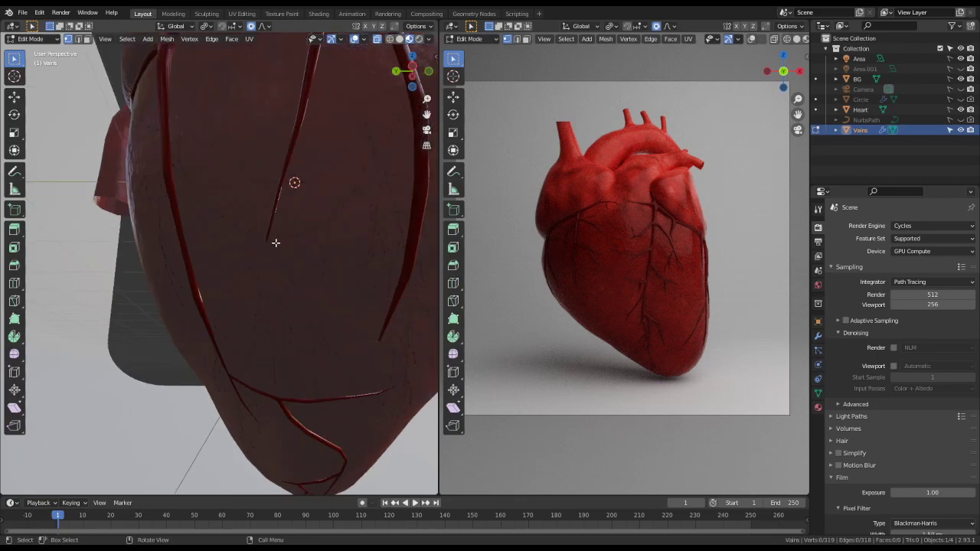
middle_drag(275, 243, 182, 243)
key(g)
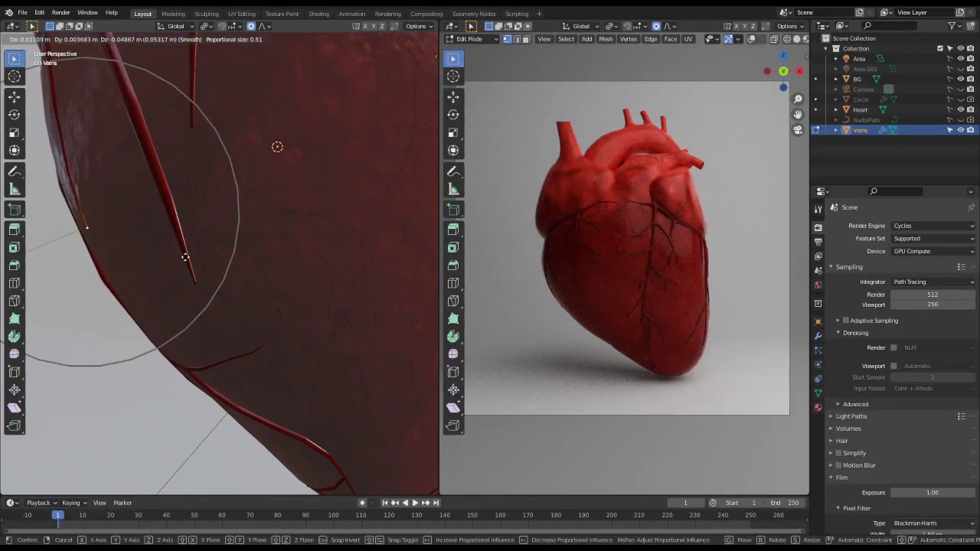
click(188, 256)
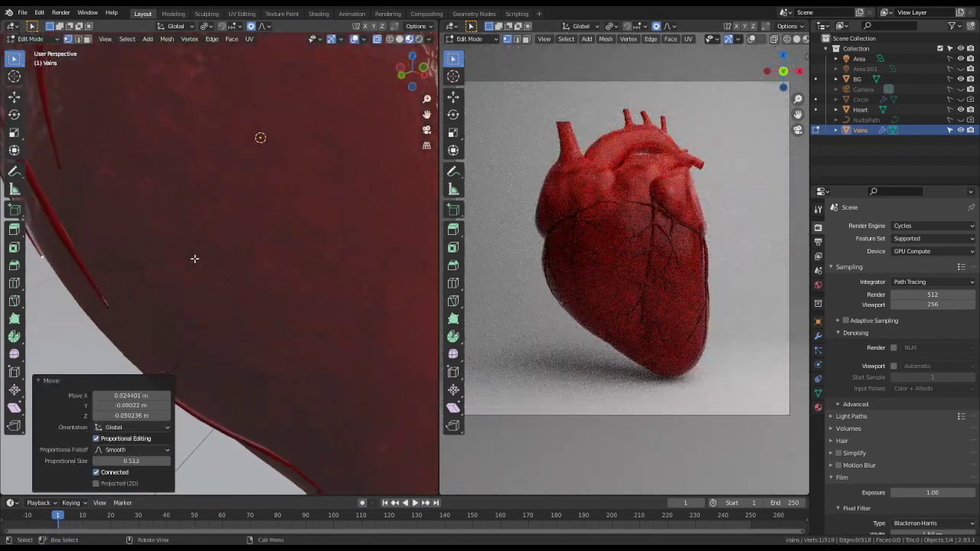
key(g)
click(202, 256)
- Inspect the veins around the heart, then deselect and re-enter Edit Mode on the vein mesh
middle_drag(203, 255, 244, 264)
middle_drag(267, 228, 258, 245)
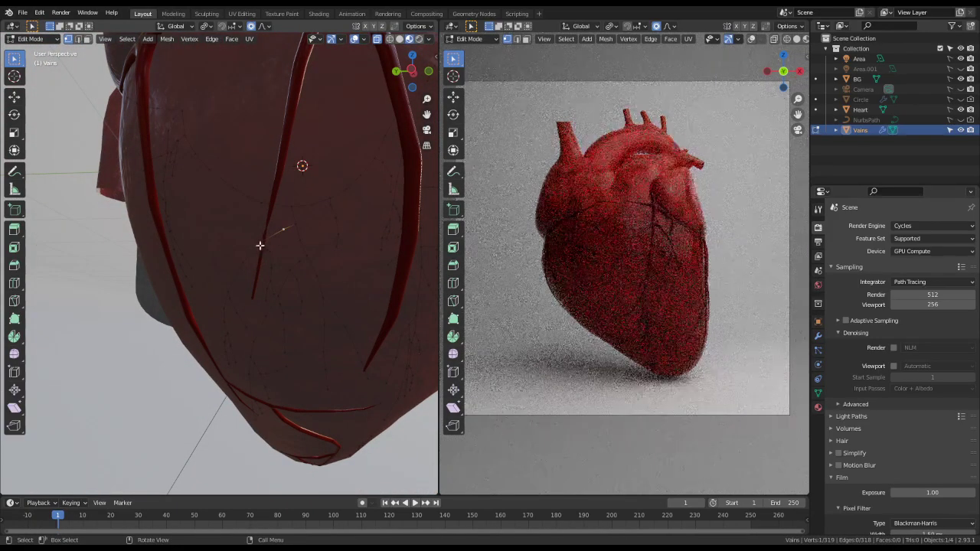
scroll(275, 242, up, 5)
scroll(252, 230, down, 5)
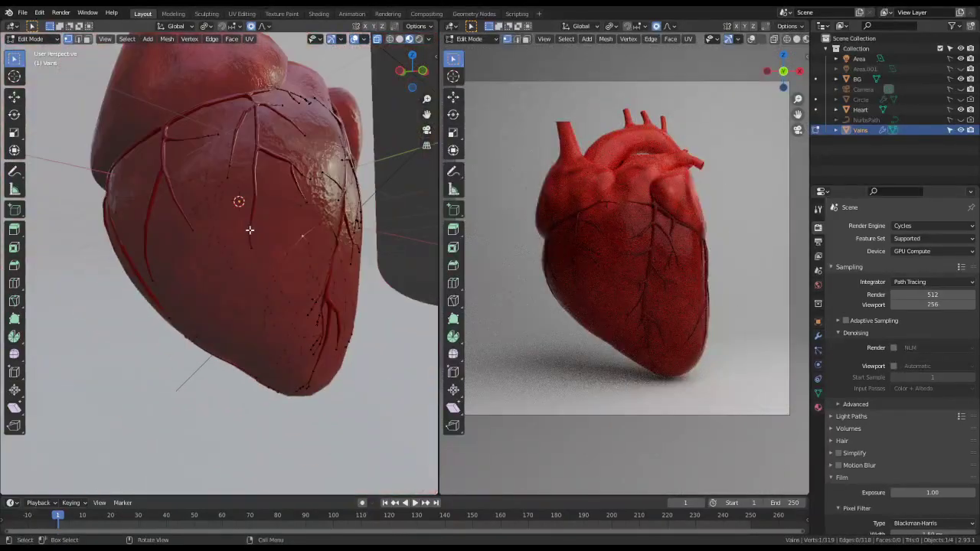
scroll(122, 264, up, 4)
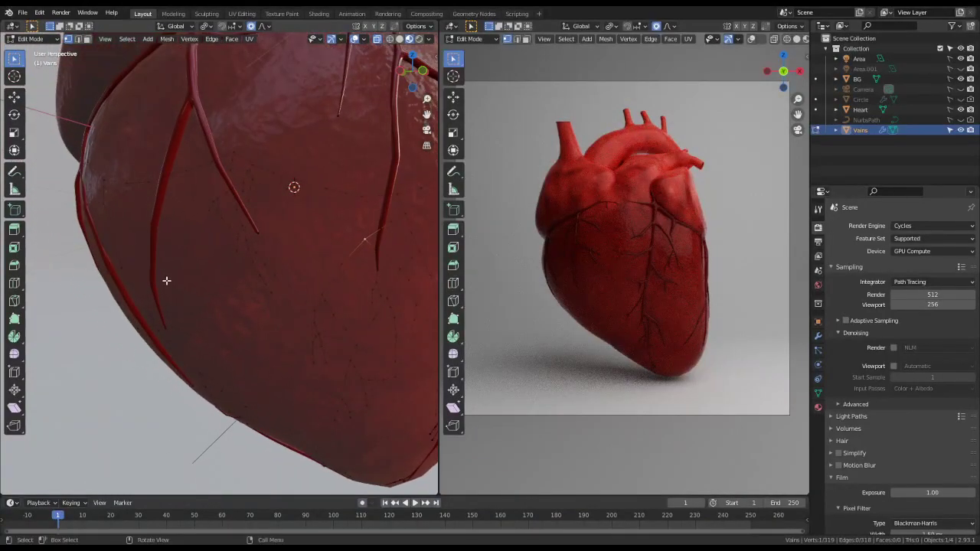
middle_drag(166, 281, 353, 274)
key(Tab)
key(alt+a)
key(Tab)
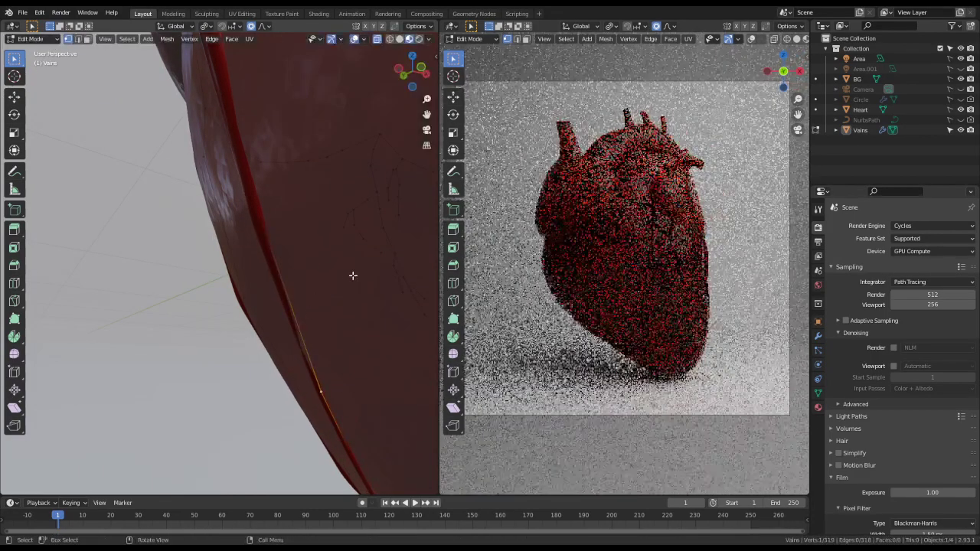
- Ease vein vertices onto the surface with a 0.12 falloff radius and slide a vertex along its edge
key(g)
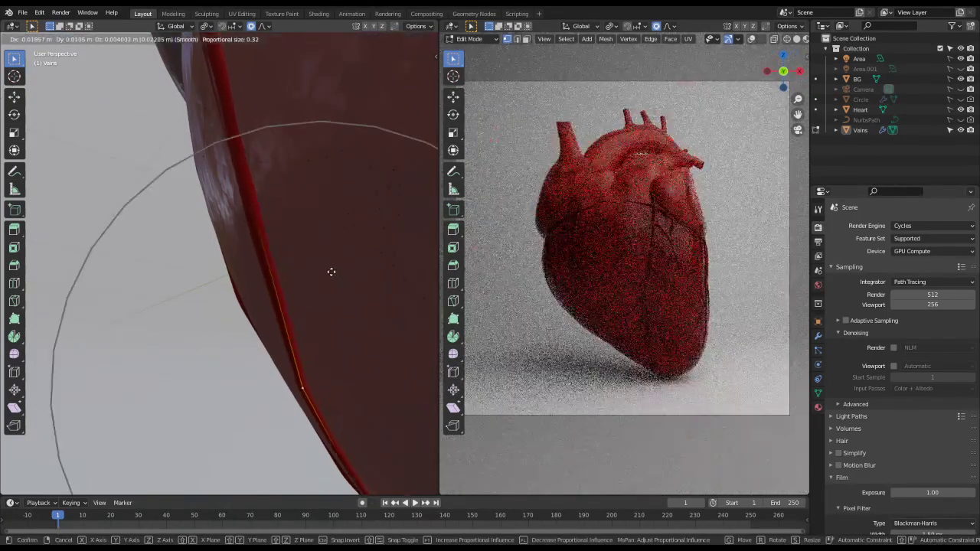
scroll(337, 271, up, 10)
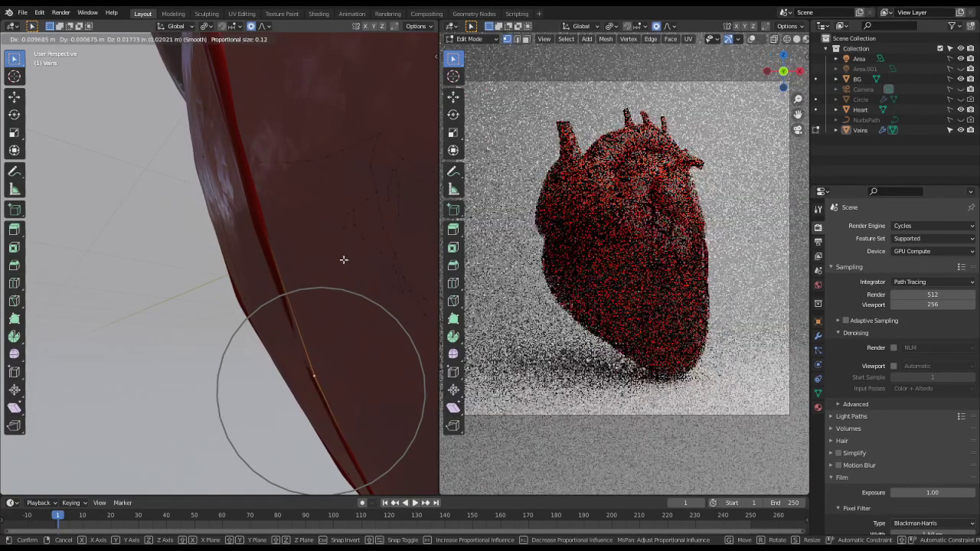
click(344, 260)
key(g)
key(g)
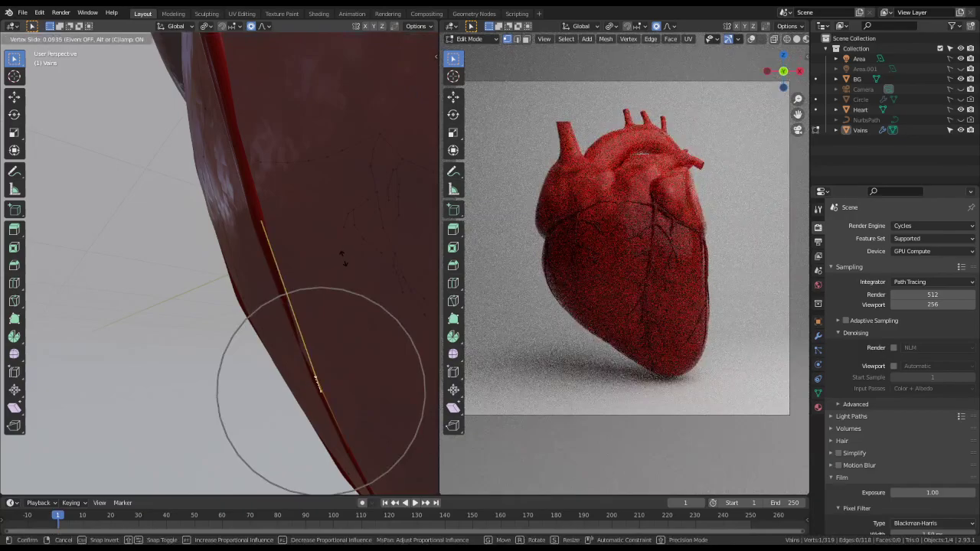
click(330, 234)
key(g)
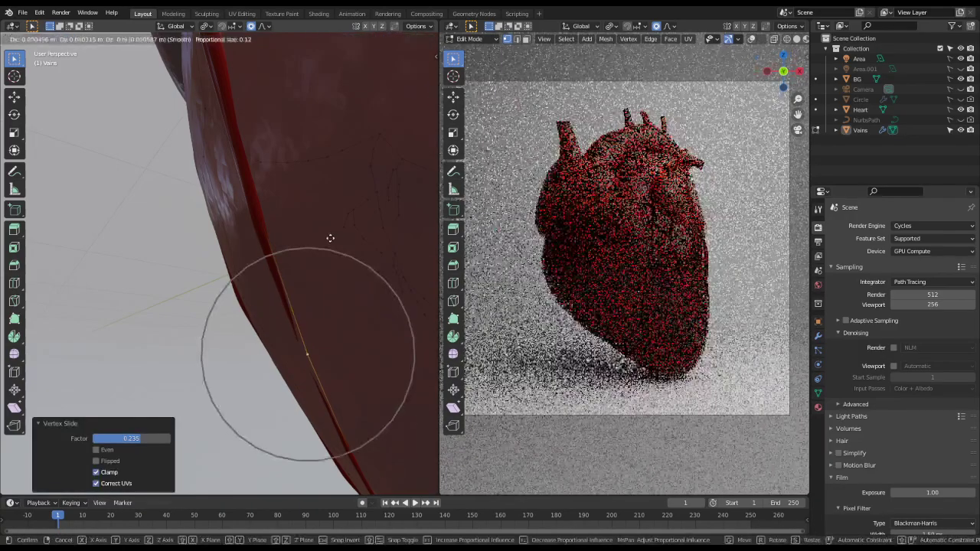
click(330, 237)
scroll(329, 263, down, 8)
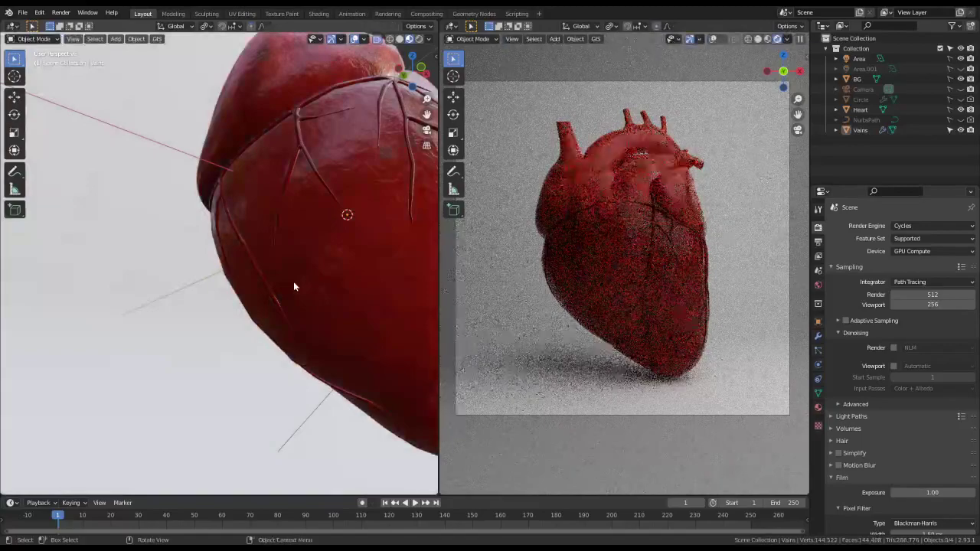
- Return to Object Mode and save Heart.blend
key(Tab)
key(ctrl+s)
middle_drag(289, 291, 306, 314)
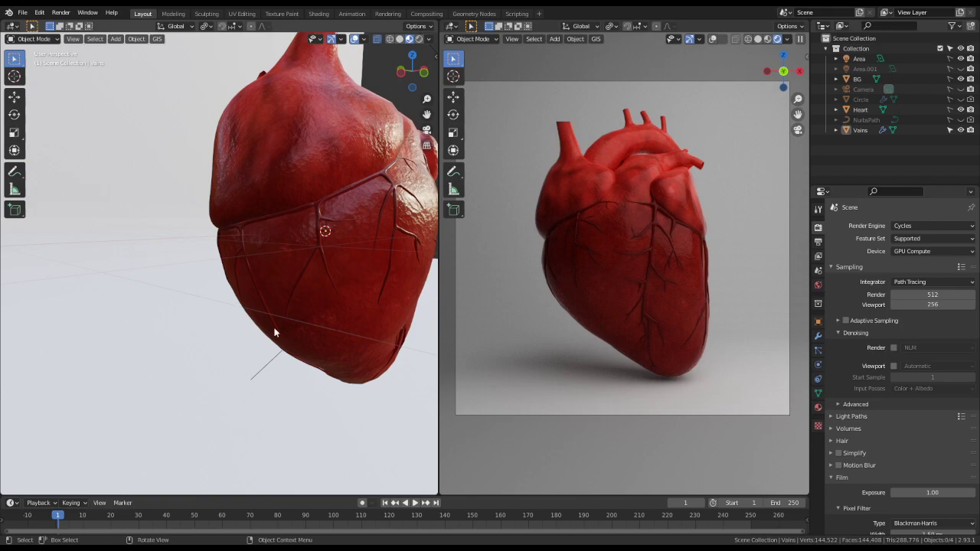
- Orbit around the heart and select the Vains object
middle_drag(286, 301, 227, 279)
click(226, 278)
key(Tab)
scroll(227, 279, up, 6)
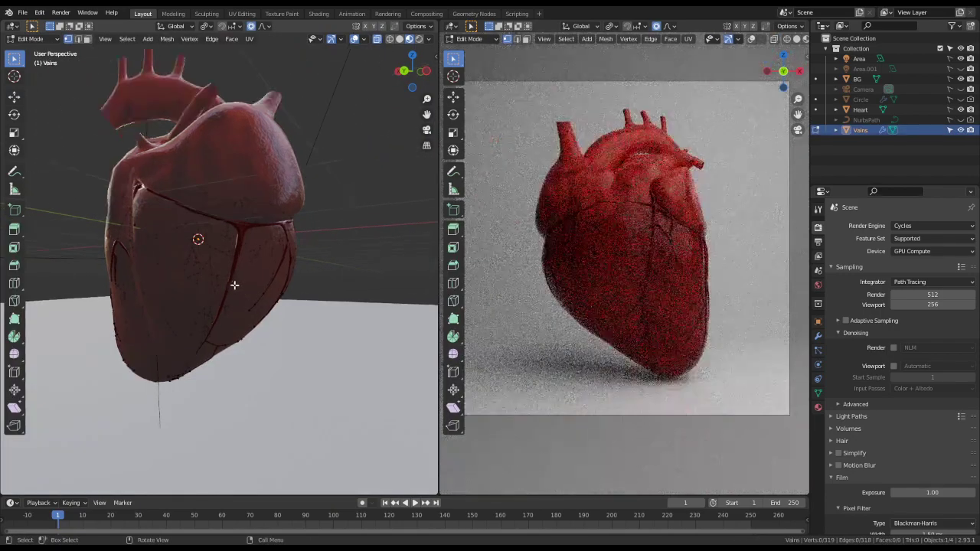
middle_drag(241, 238, 240, 236)
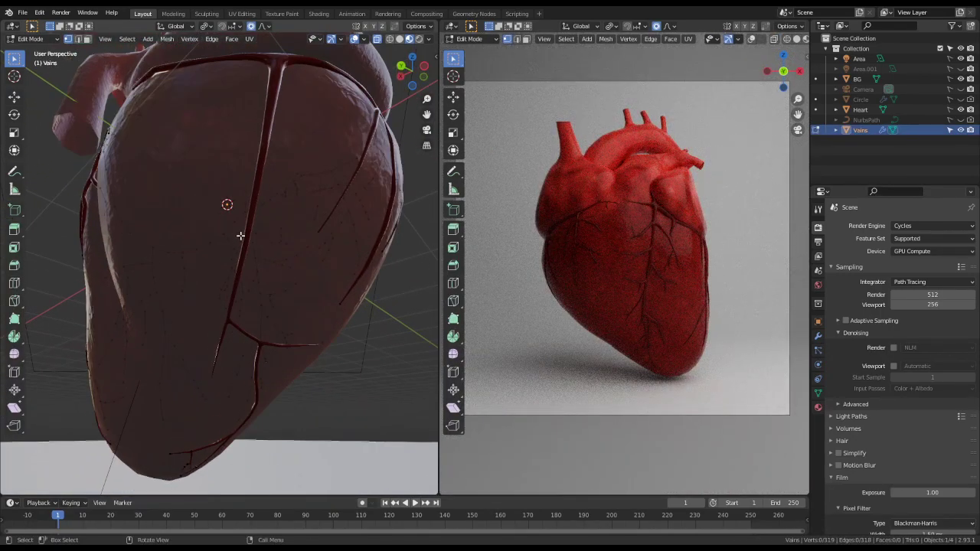
middle_drag(252, 318, 270, 277)
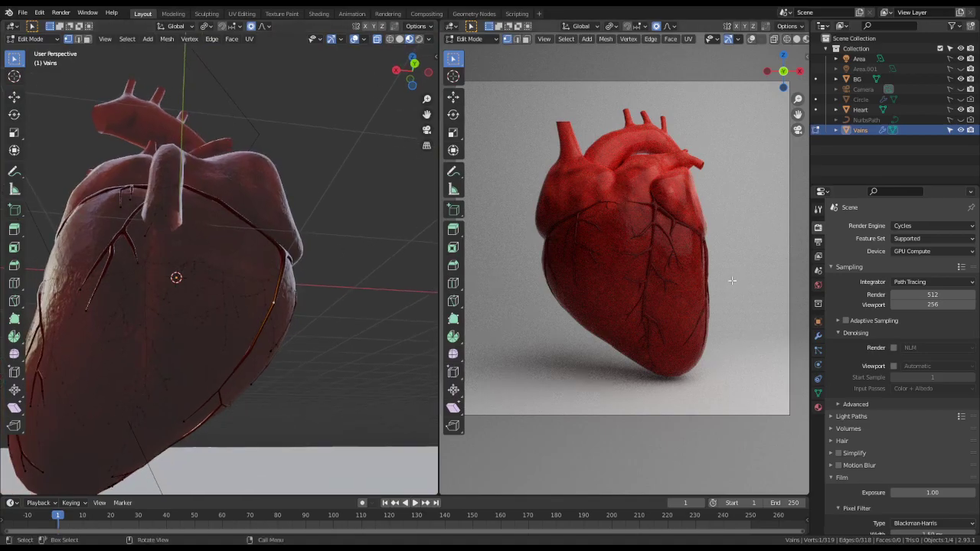
scroll(695, 274, up, 4)
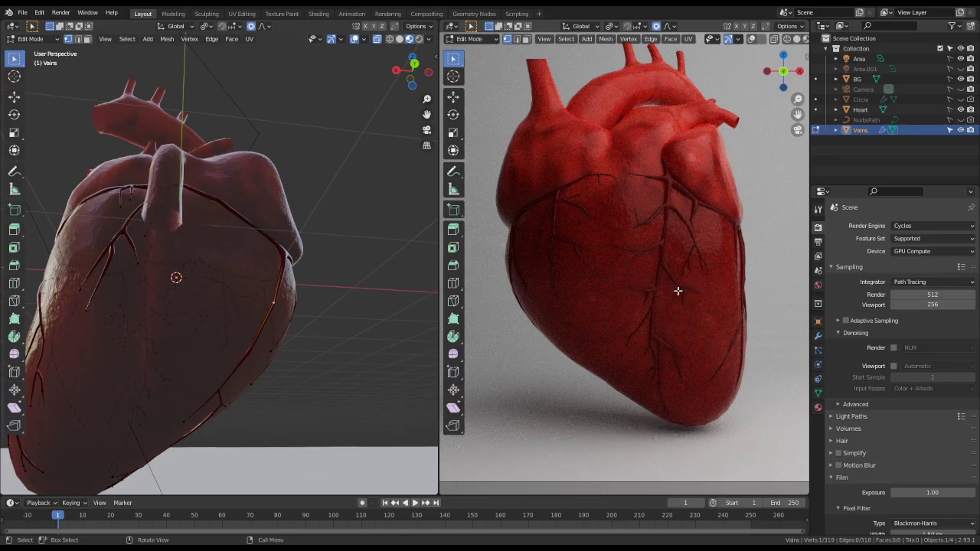
scroll(678, 291, down, 4)
middle_drag(678, 291, 724, 350)
scroll(617, 337, up, 5)
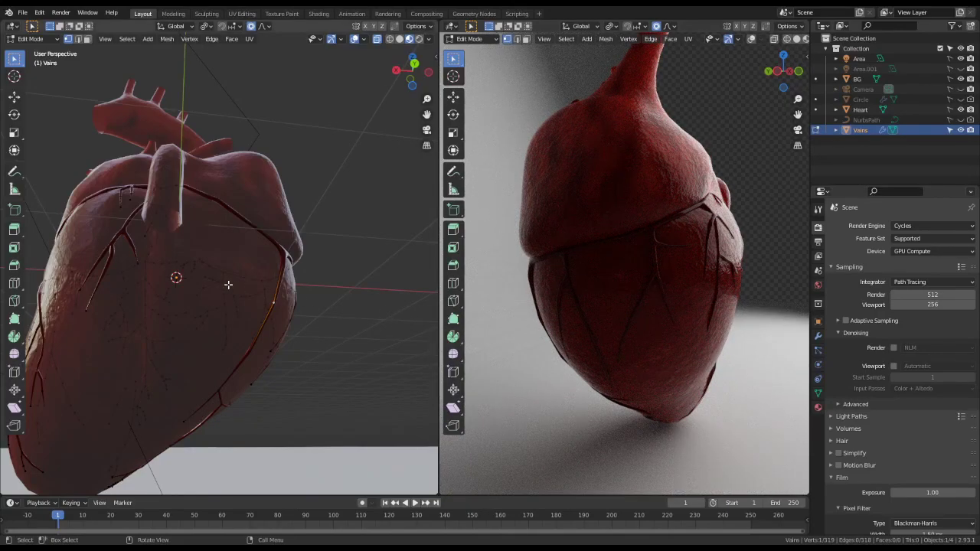
middle_drag(146, 306, 206, 299)
middle_drag(566, 300, 567, 322)
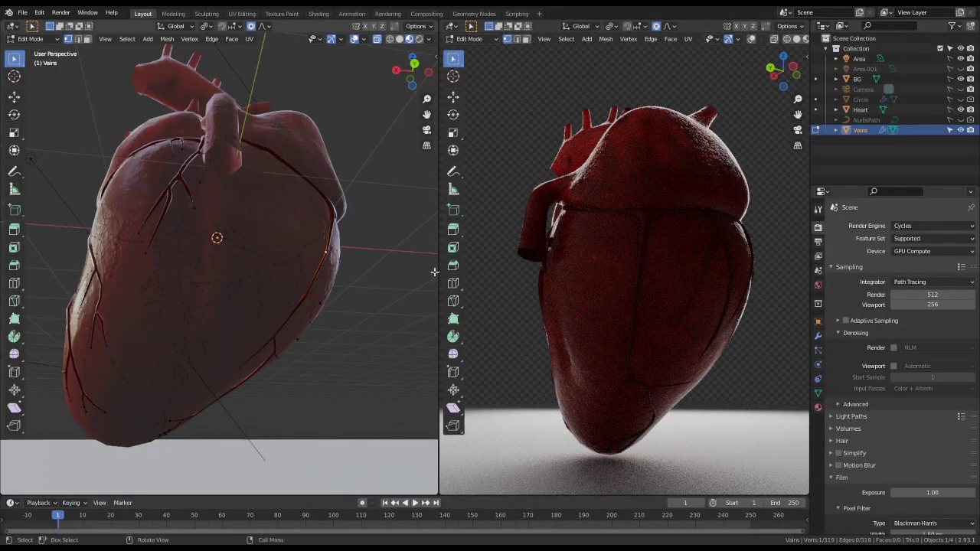
- Change the preview's background lighting and hide the BG floor from view
click(804, 41)
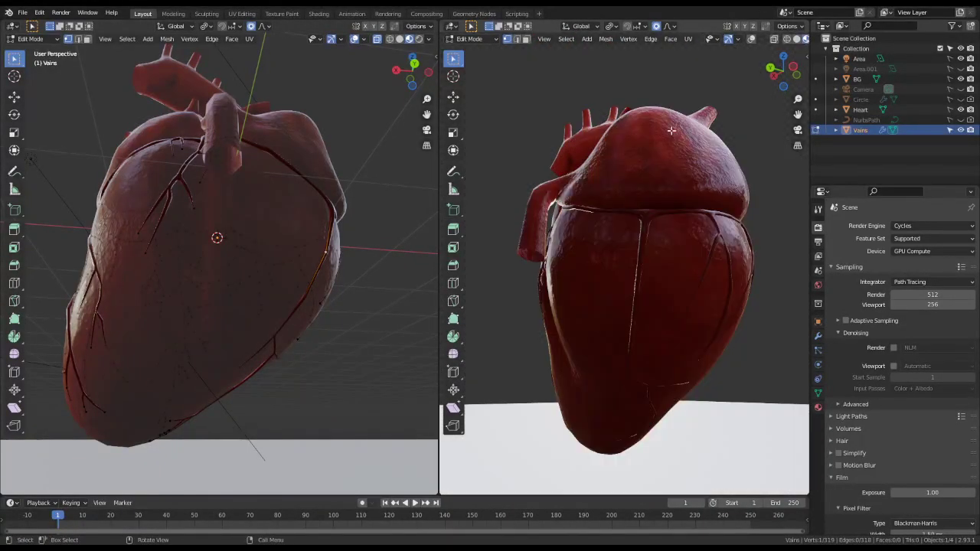
mouse_move(230, 302)
middle_down()
mouse_move(304, 238)
mouse_move(219, 259)
mouse_move(214, 241)
middle_up()
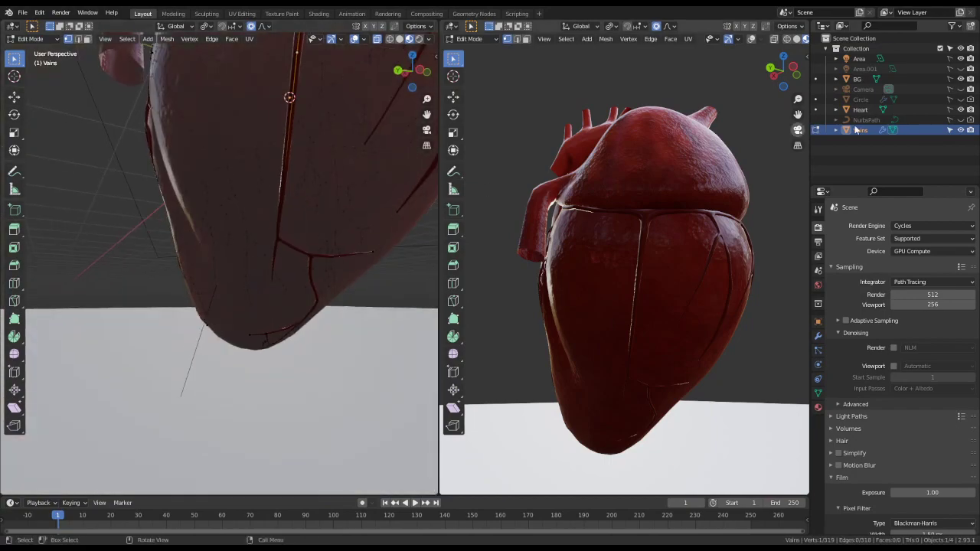
click(961, 79)
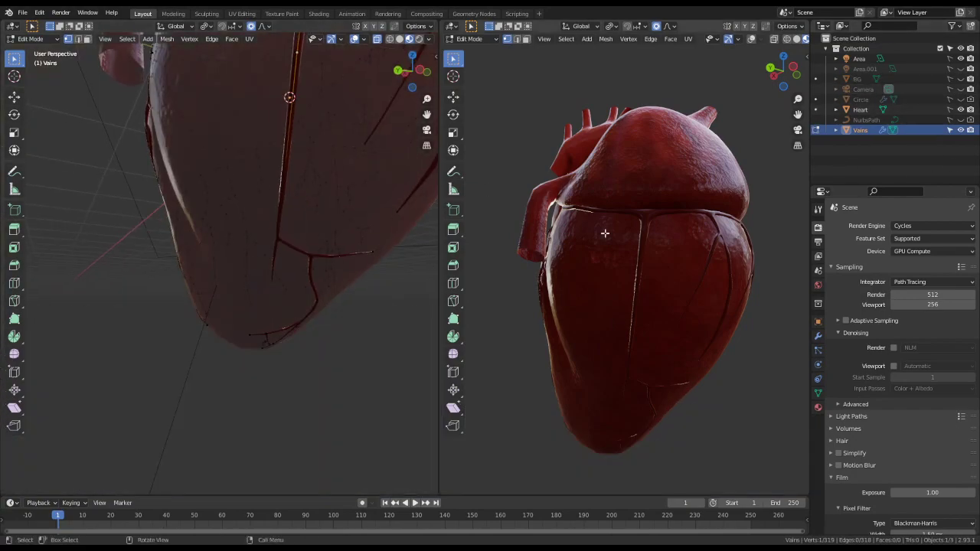
middle_drag(284, 212, 299, 287)
middle_drag(327, 208, 333, 168)
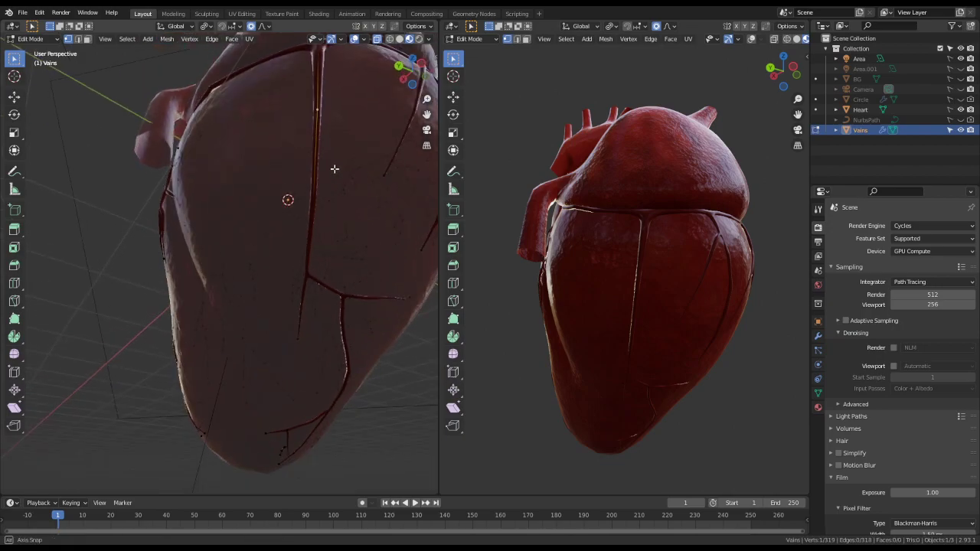
- Reposition vein vertices and thicken the vein at the vertex near the branch
key(g)
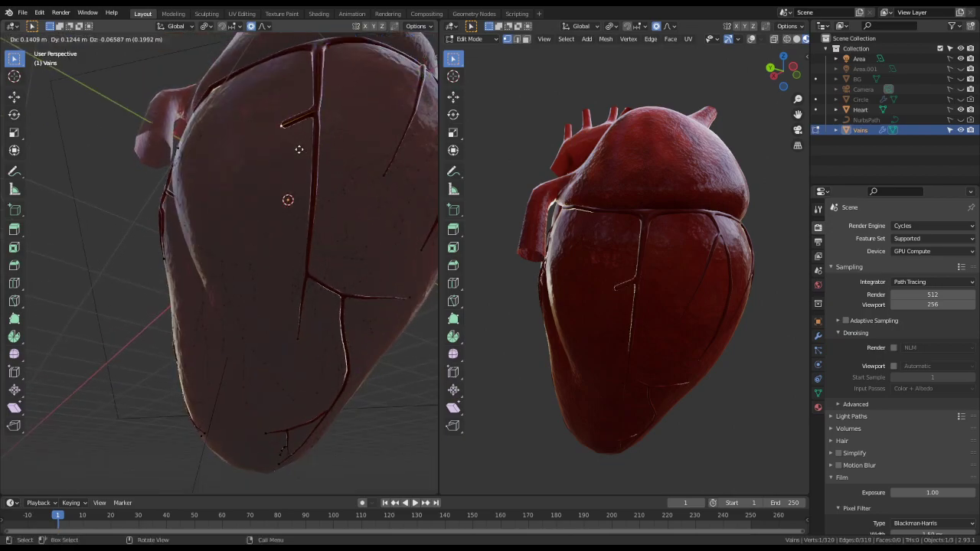
click(307, 156)
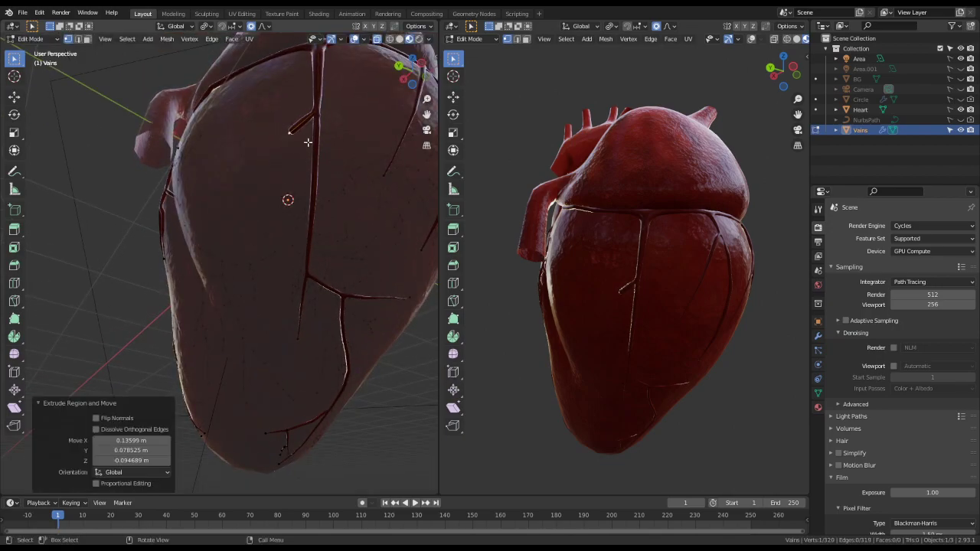
click(316, 114)
key(s)
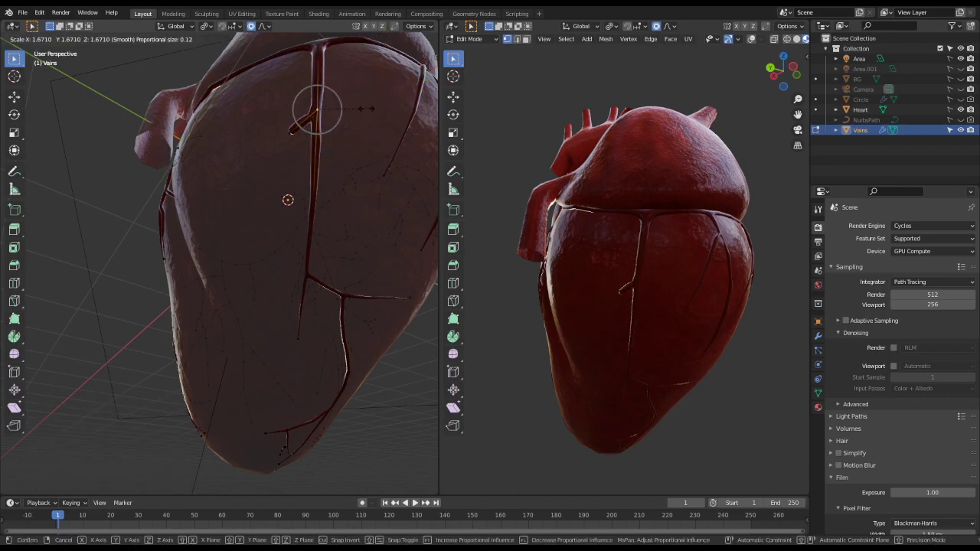
click(366, 107)
click(290, 132)
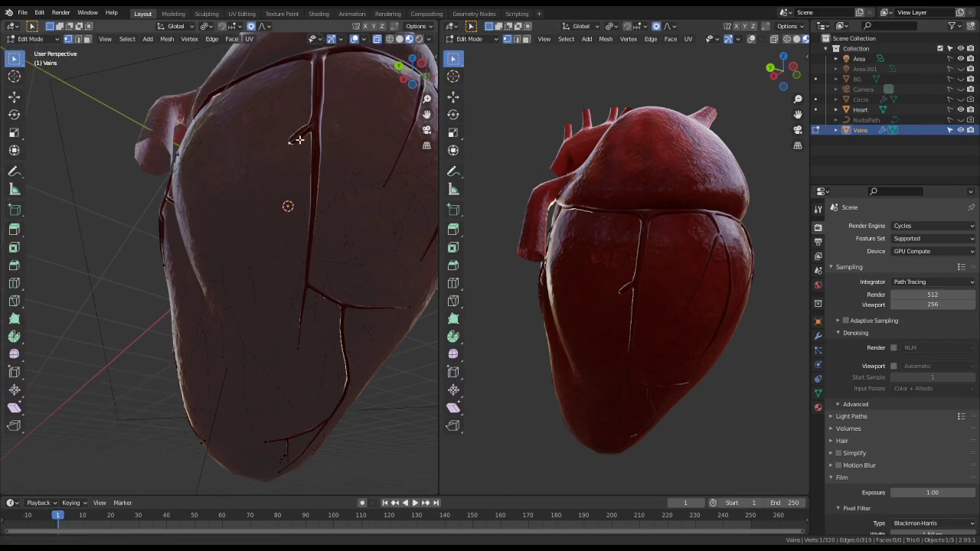
middle_drag(291, 138, 237, 225)
key(g)
click(248, 229)
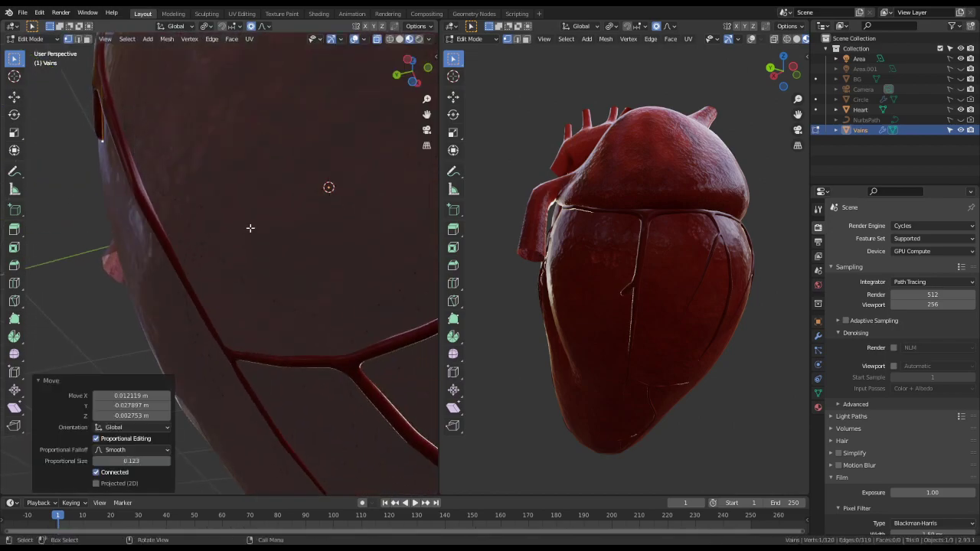
- With proportional editing off, extrude three new vein vertices along the lower heart surface
key(o)
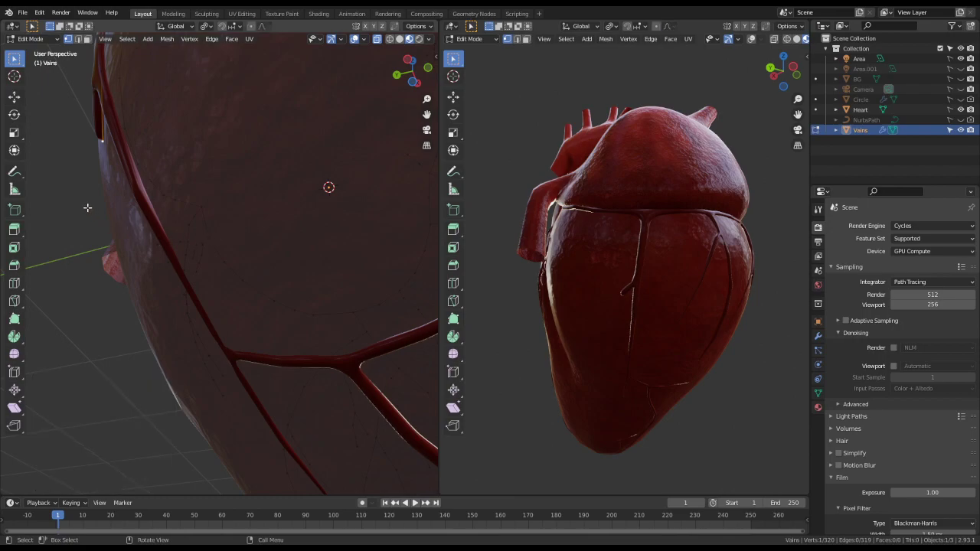
key(e)
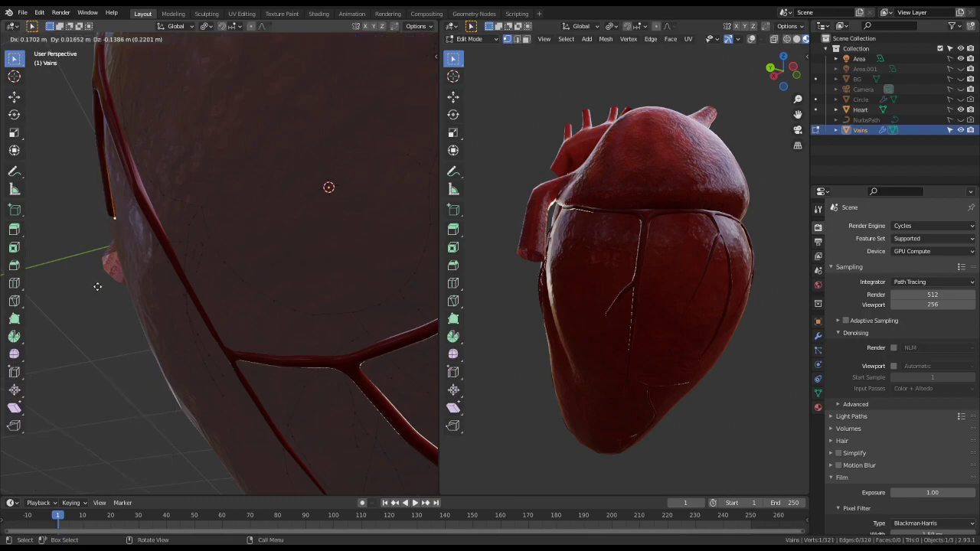
click(95, 283)
key(e)
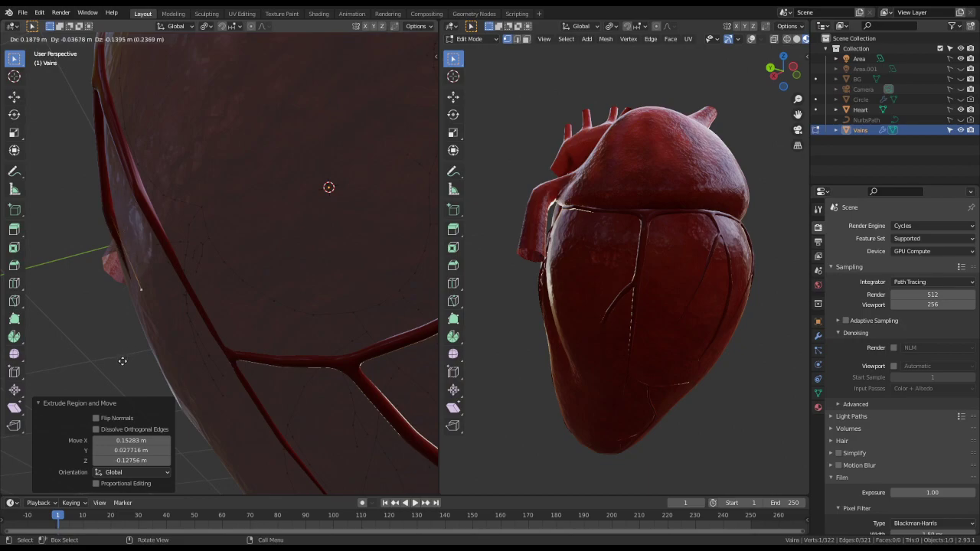
click(121, 366)
key(e)
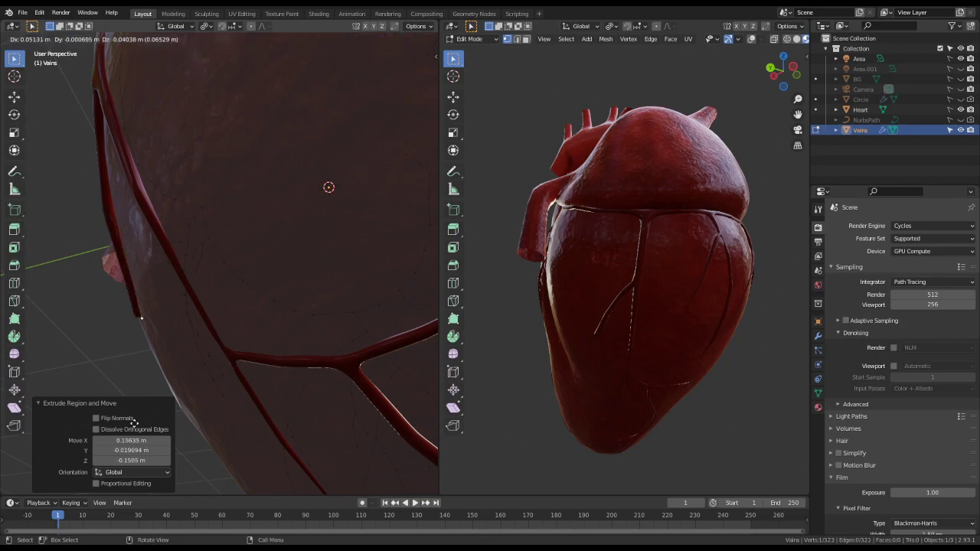
click(148, 439)
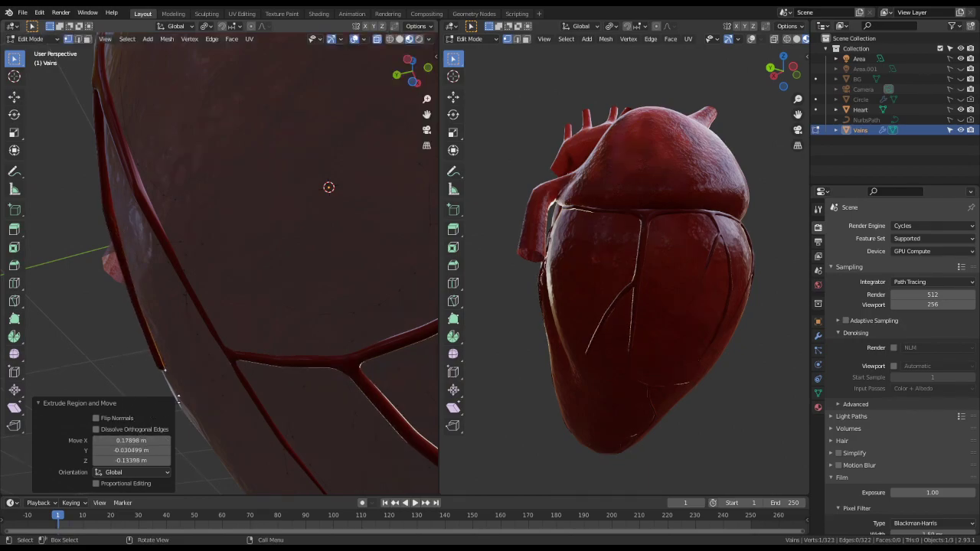
- Extrude one more segment from the vein tip, moved 0.28365 m along X
middle_drag(177, 398, 299, 245)
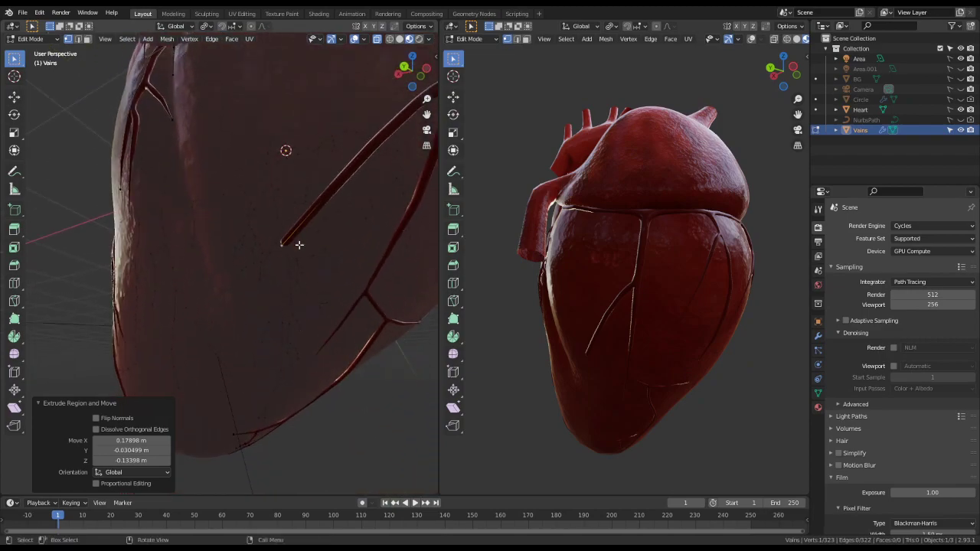
scroll(280, 291, down, 5)
scroll(279, 307, up, 6)
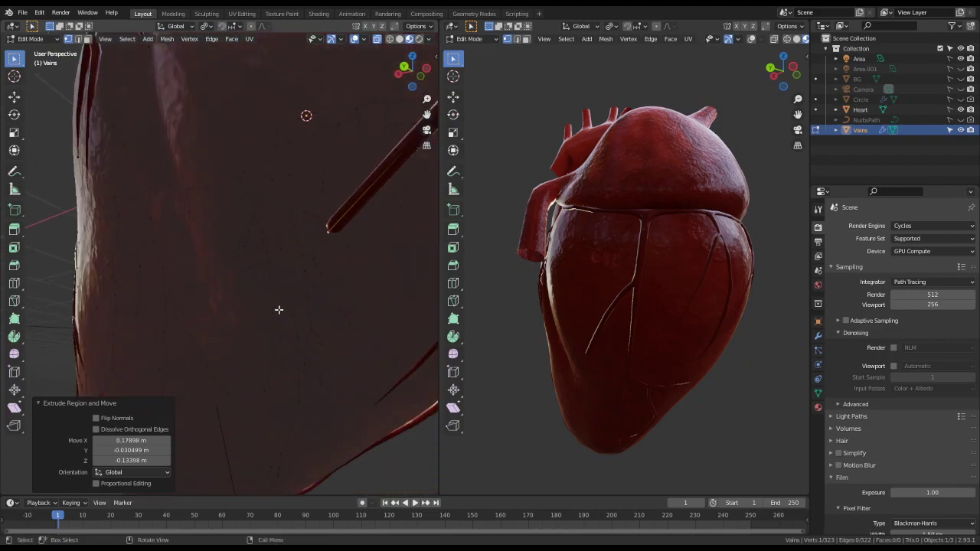
middle_drag(279, 309, 311, 313)
scroll(310, 314, down, 4)
middle_drag(375, 268, 368, 278)
scroll(381, 317, up, 3)
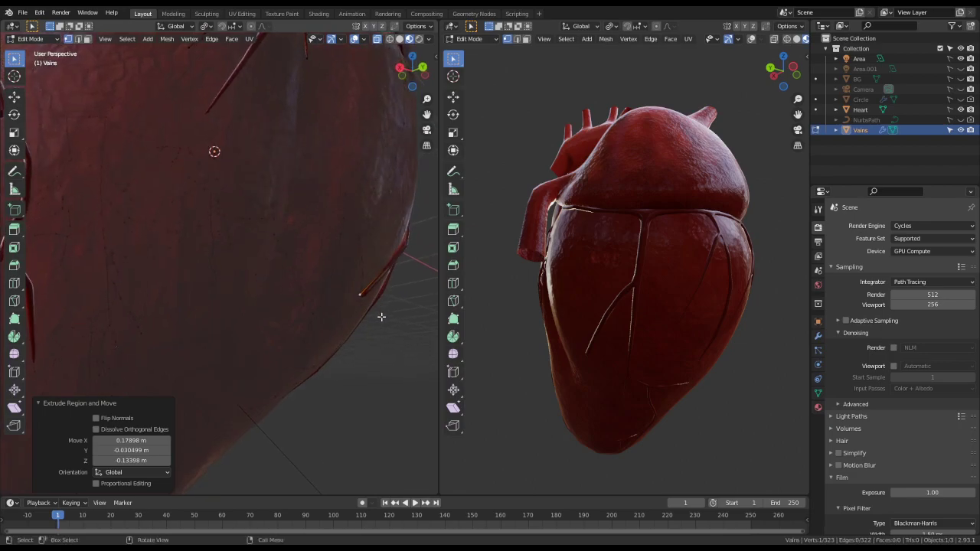
scroll(382, 326, up, 2)
middle_drag(385, 336, 313, 345)
key(e)
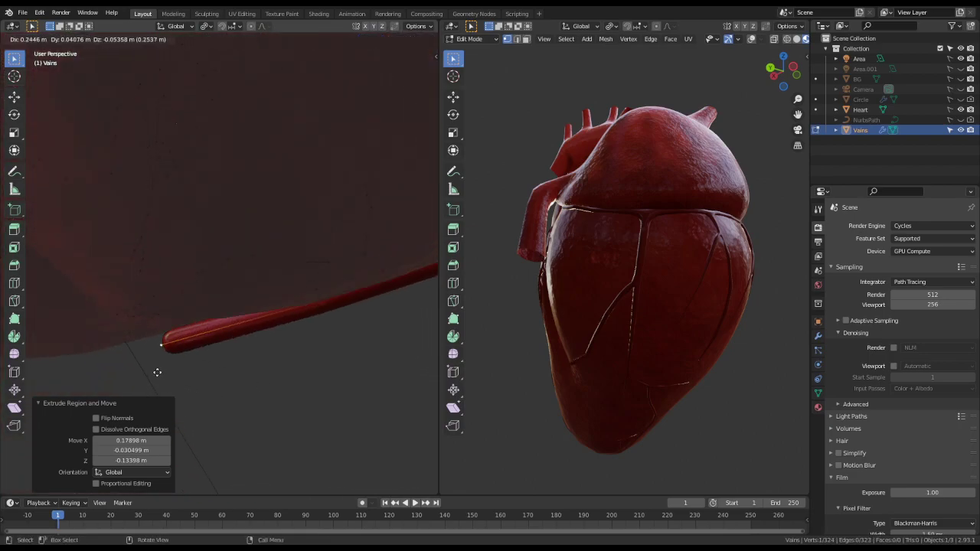
click(157, 365)
scroll(206, 328, down, 6)
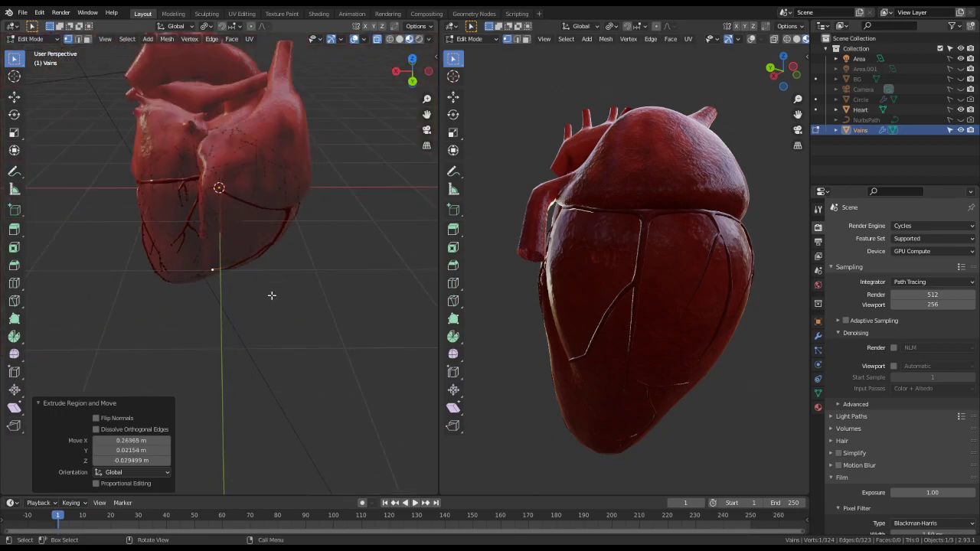
- Turn on proportional editing and taper the vein thickness toward the tip
scroll(349, 245, up, 5)
key(o)
scroll(390, 215, down, 5)
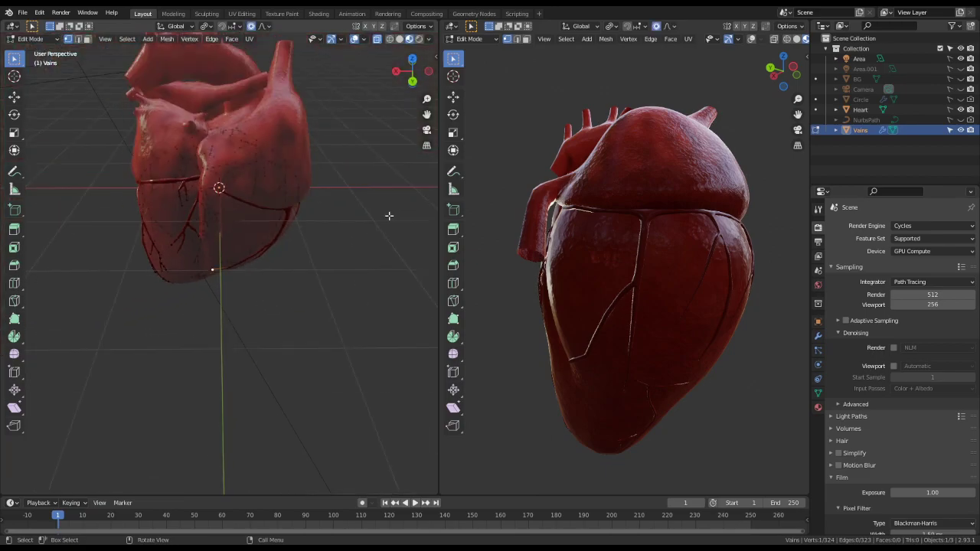
key(s)
scroll(339, 228, down, 14)
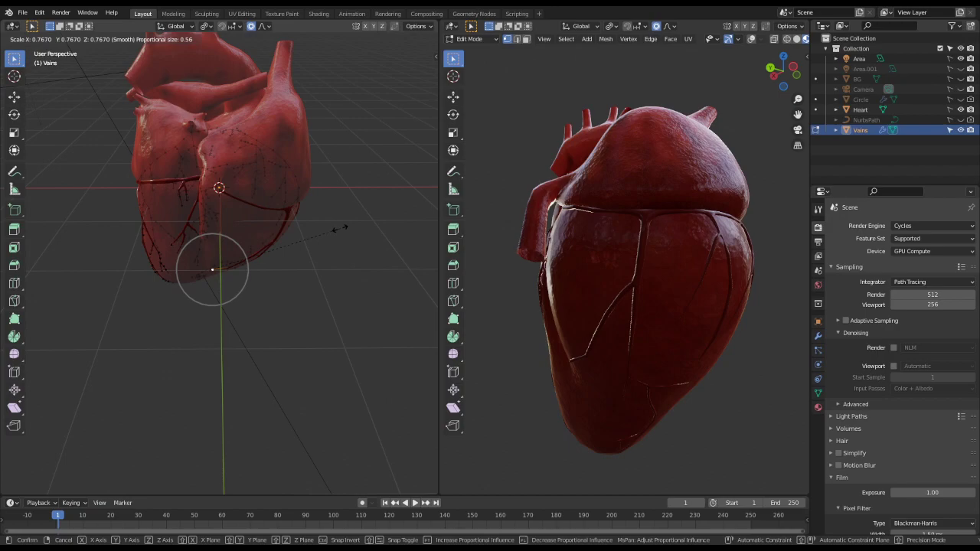
scroll(304, 244, down, 3)
click(290, 248)
- Skin-resize the vein tip to 0.436 and rotate it slightly
scroll(284, 284, up, 6)
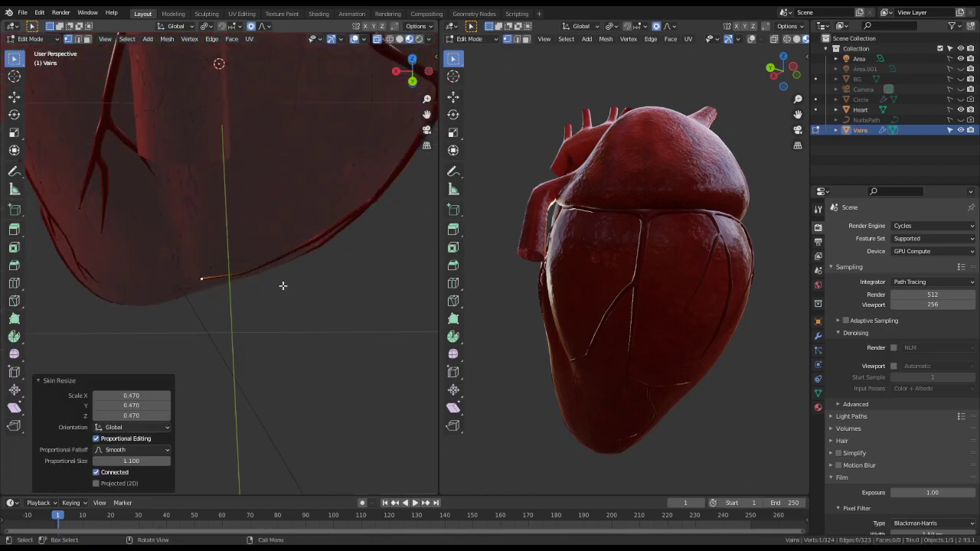
key(ctrl+a)
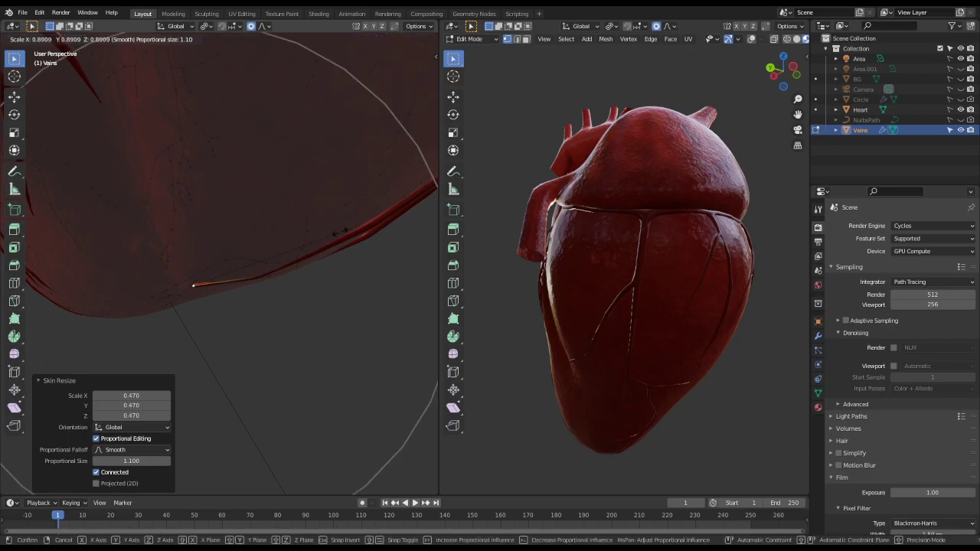
click(269, 256)
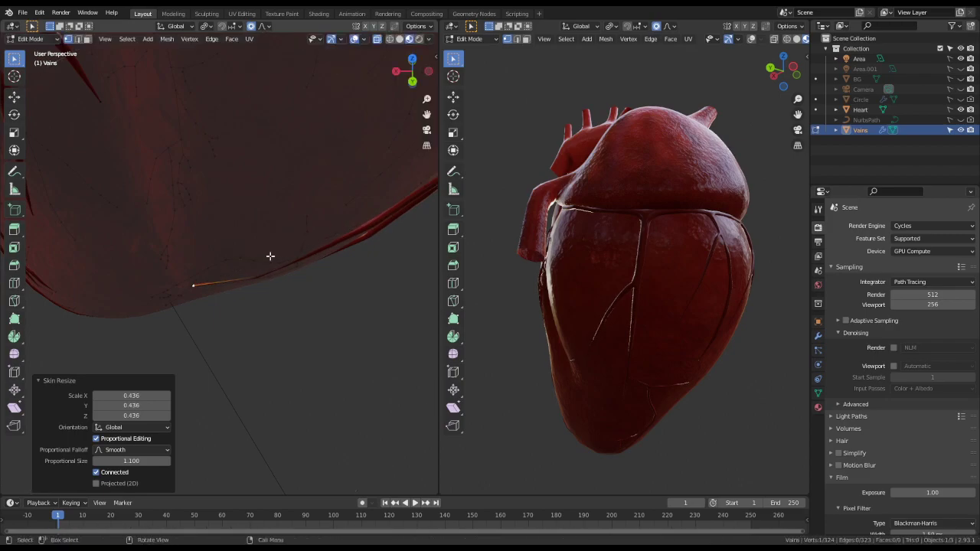
key(r)
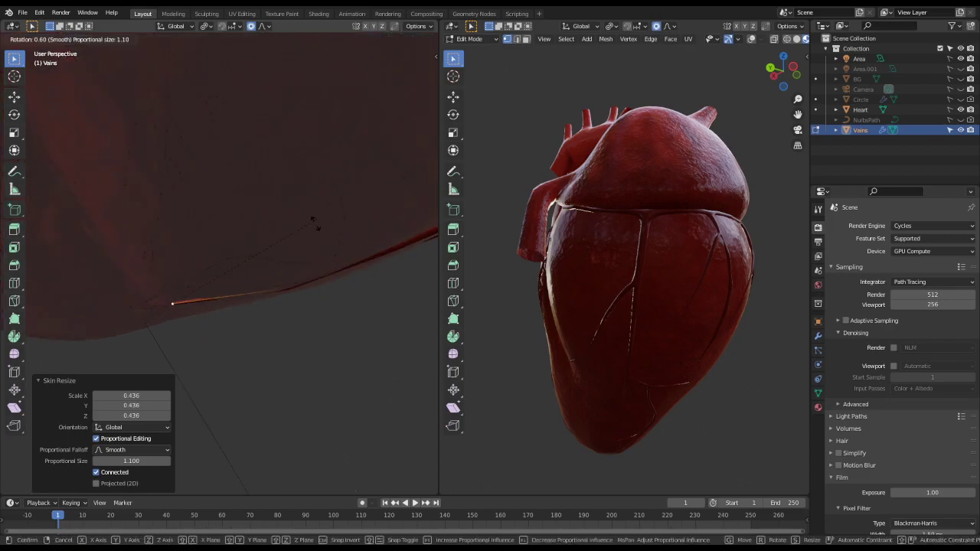
click(311, 224)
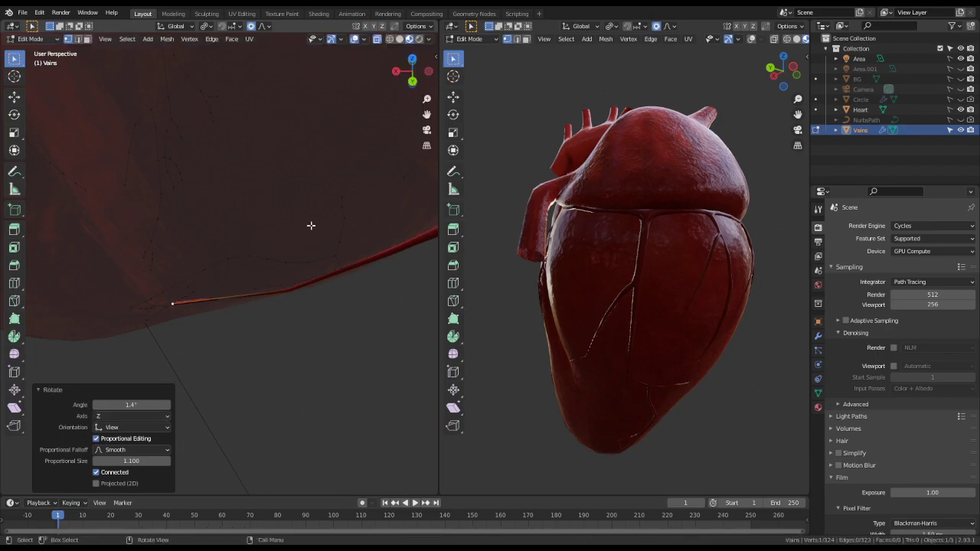
- Add a loop cut across the vein segment and reposition the new loop
key(ctrl+r)
click(238, 297)
click(238, 297)
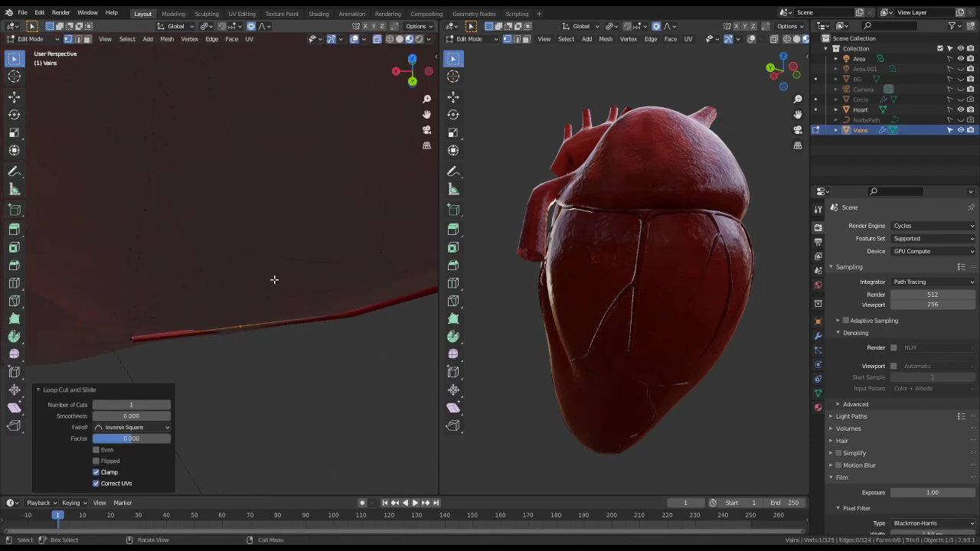
key(o)
key(g)
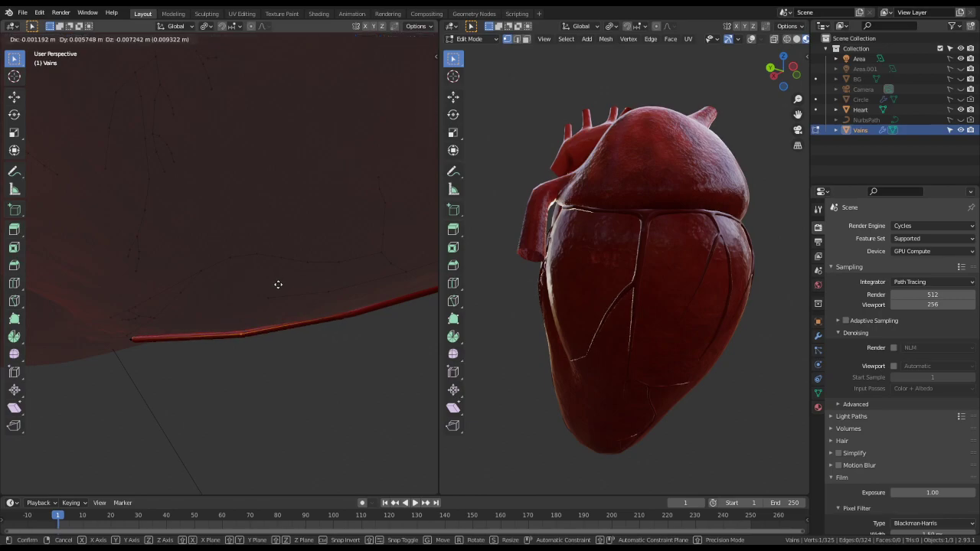
click(276, 283)
- Resize the vein's end vertex to 0.430 and move it against the heart surface
click(136, 337)
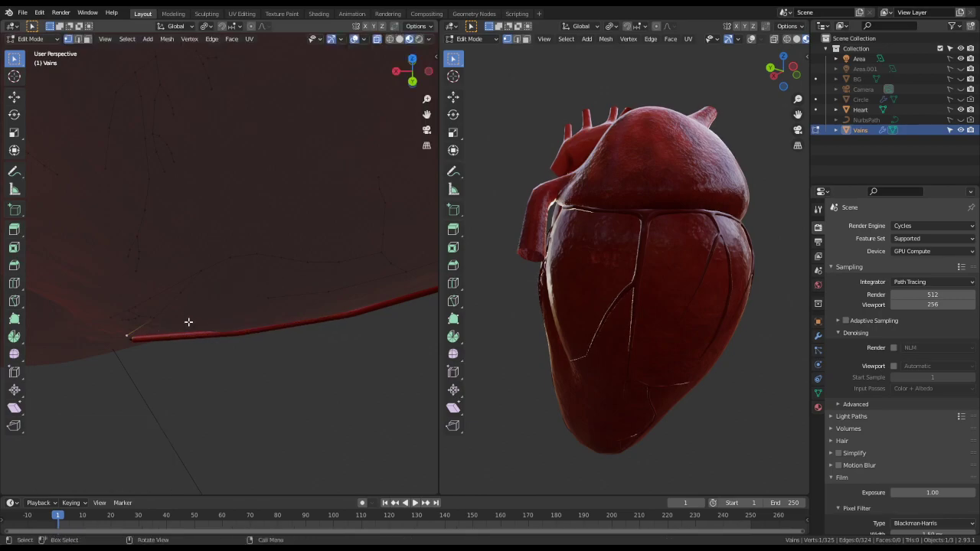
key(s)
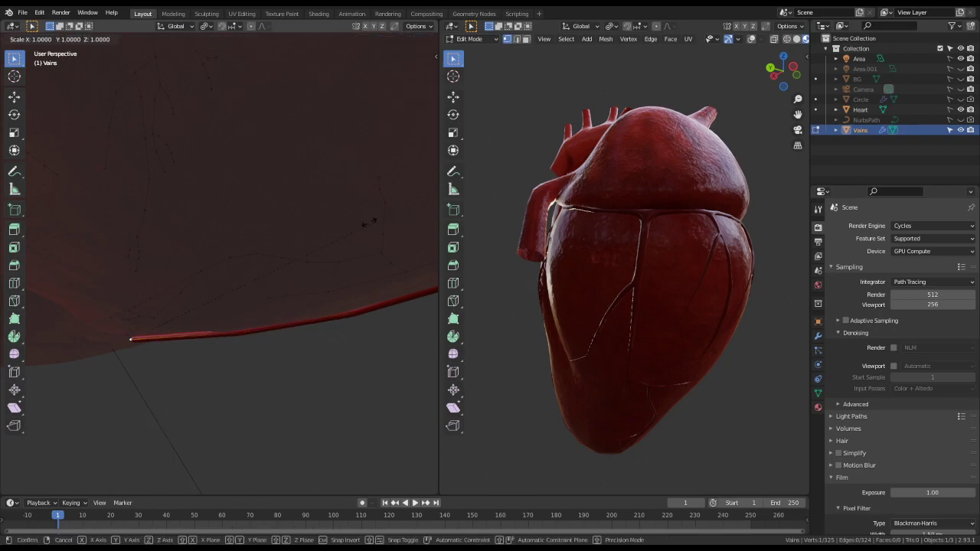
click(222, 272)
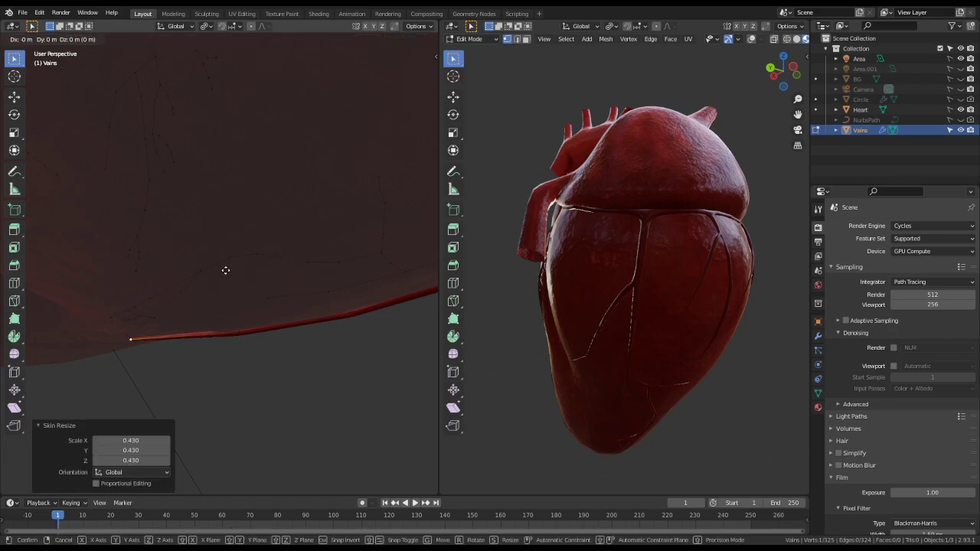
key(g)
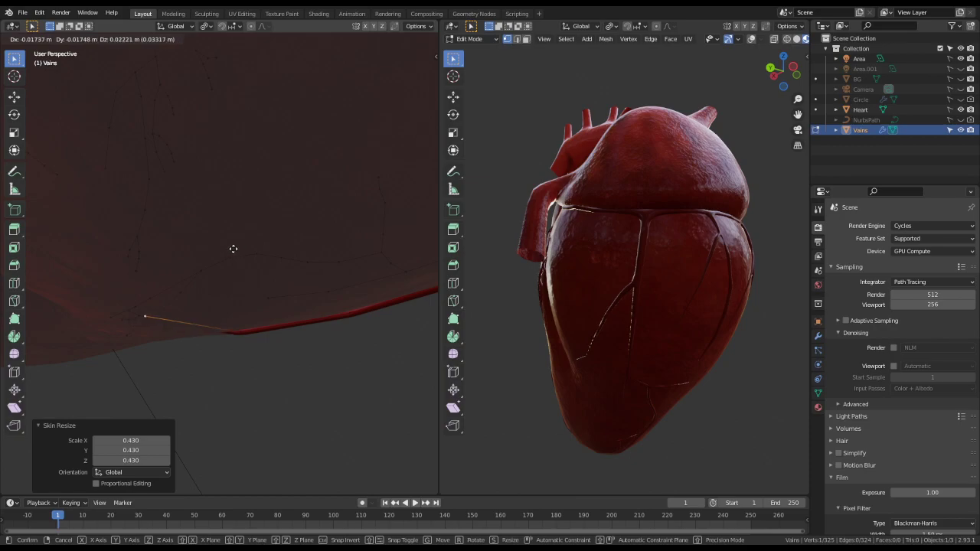
key(Escape)
middle_drag(182, 344, 276, 290)
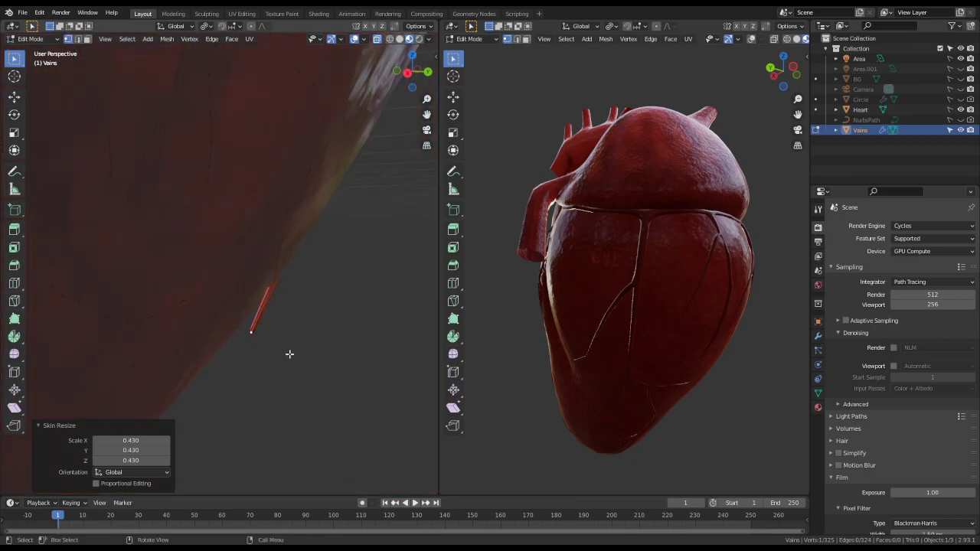
key(g)
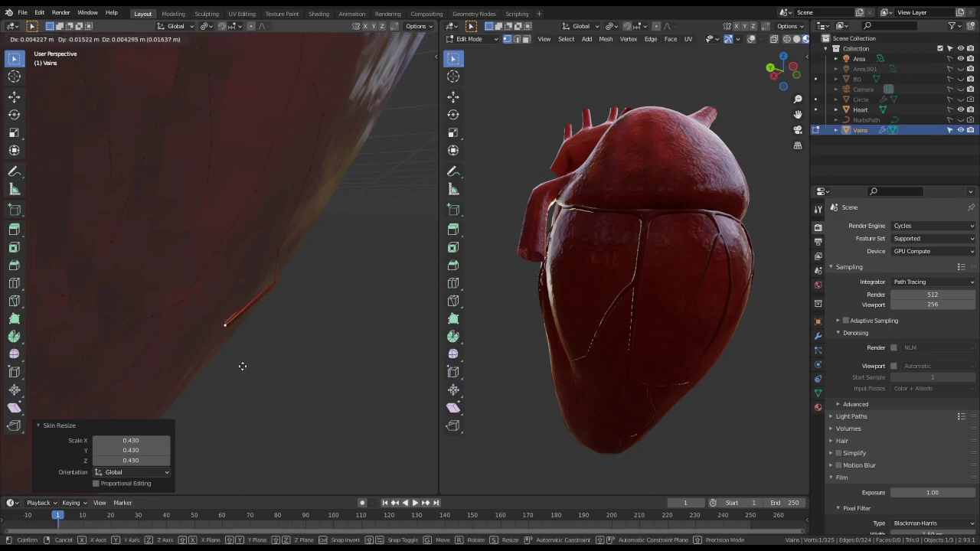
click(239, 365)
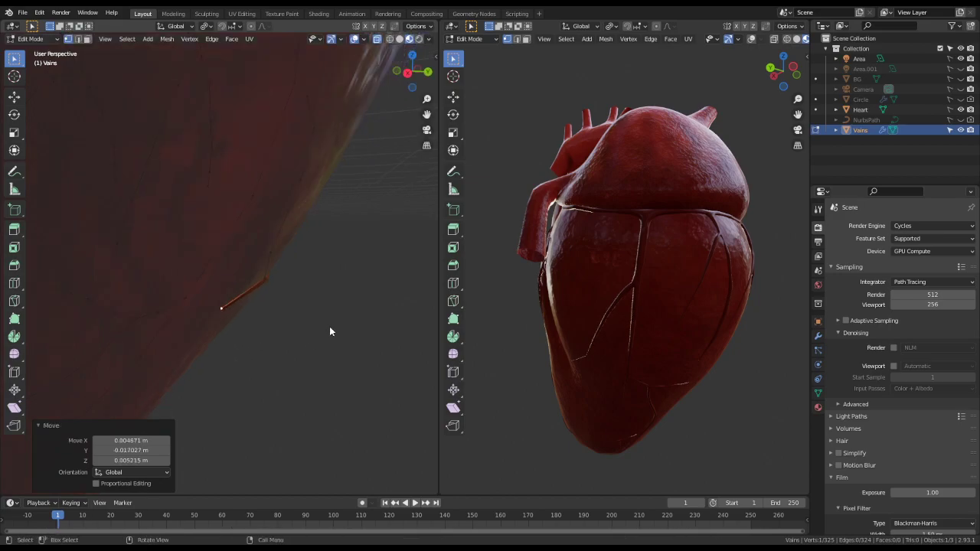
- Return to Object Mode and deselect the veins
key(Tab)
click(388, 317)
scroll(359, 314, down, 2)
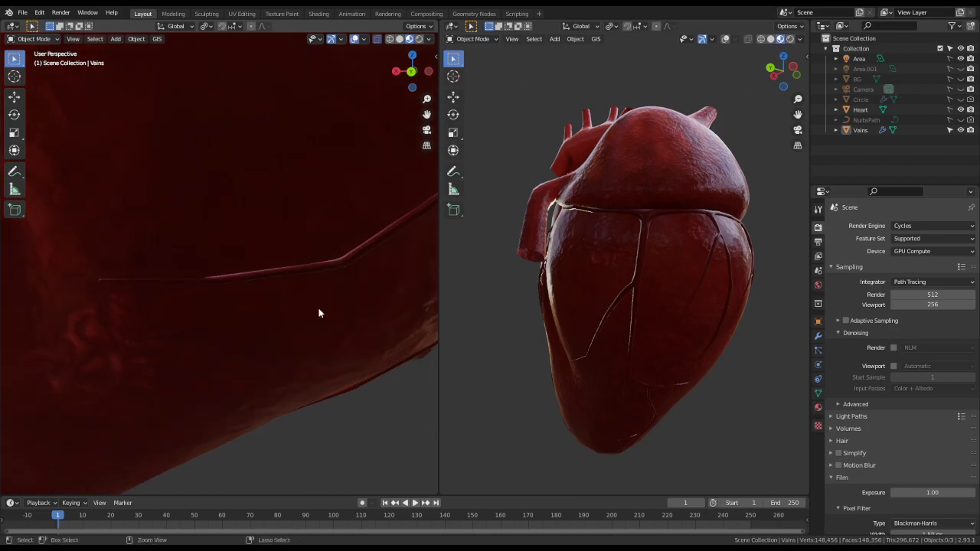
- Save Heart.blend and orbit around the heart to inspect the veins
key(ctrl+s)
middle_drag(328, 199, 262, 173)
scroll(262, 173, up, 8)
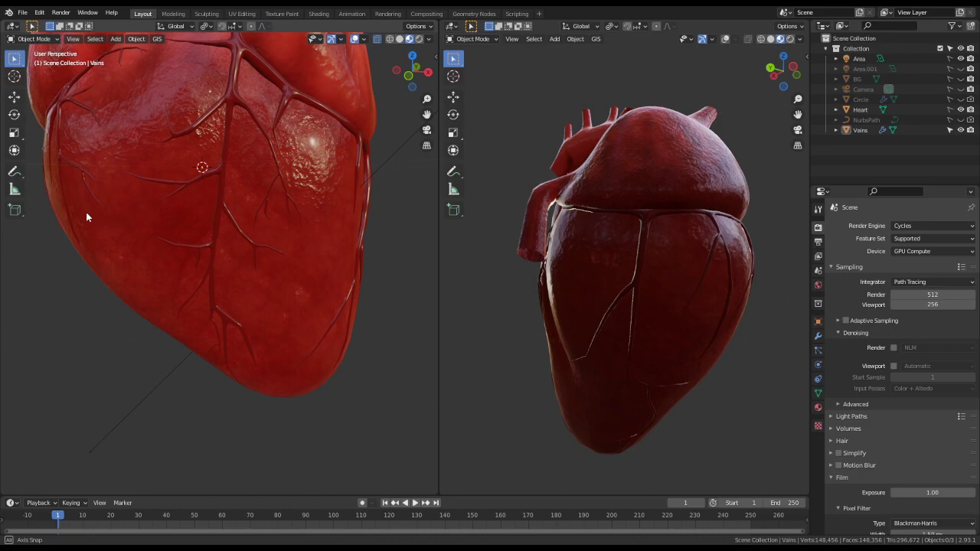
middle_drag(86, 212, 97, 218)
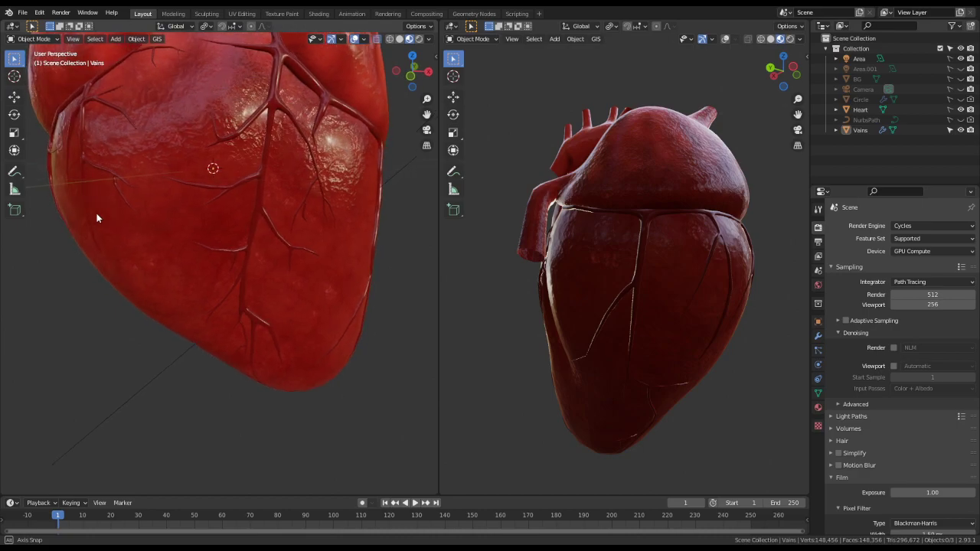
middle_drag(97, 218, 97, 218)
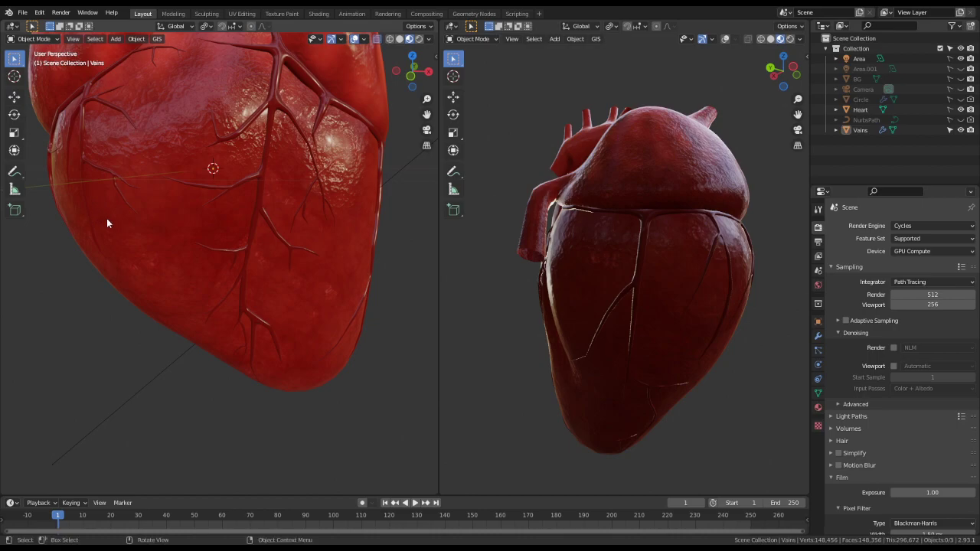
scroll(106, 218, down, 5)
- Check the veins from another side, then re-enter Edit Mode on Vains
middle_drag(230, 219, 241, 197)
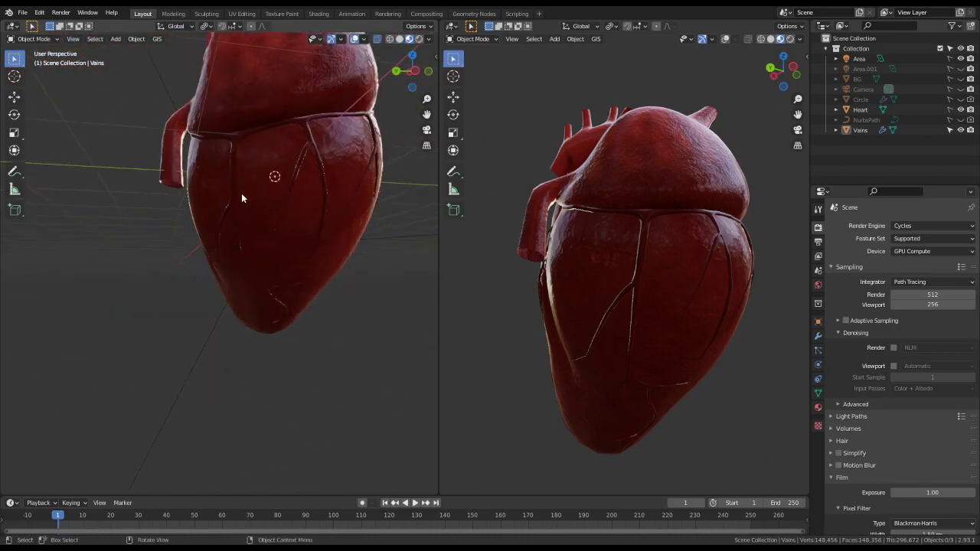
scroll(271, 204, up, 2)
middle_drag(317, 207, 264, 254)
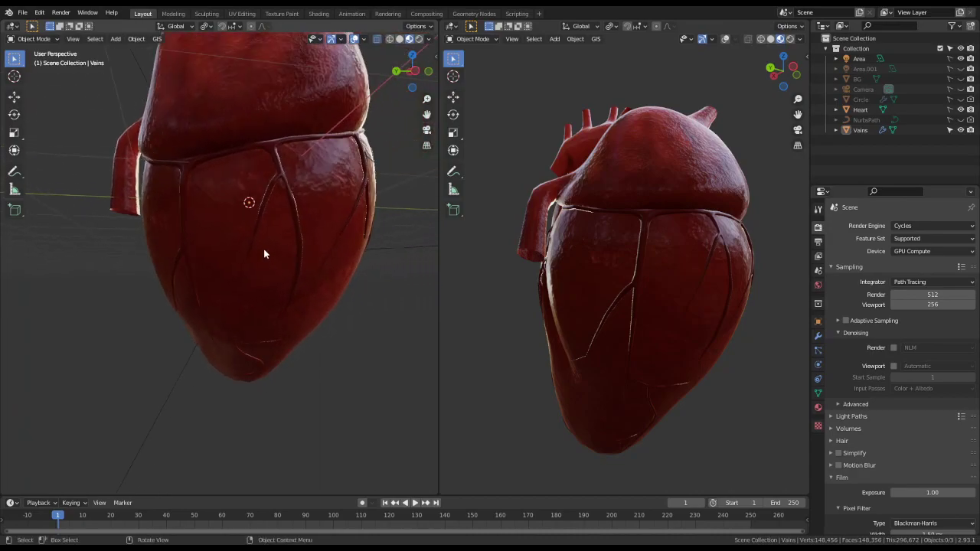
key(Tab)
scroll(265, 239, up, 2)
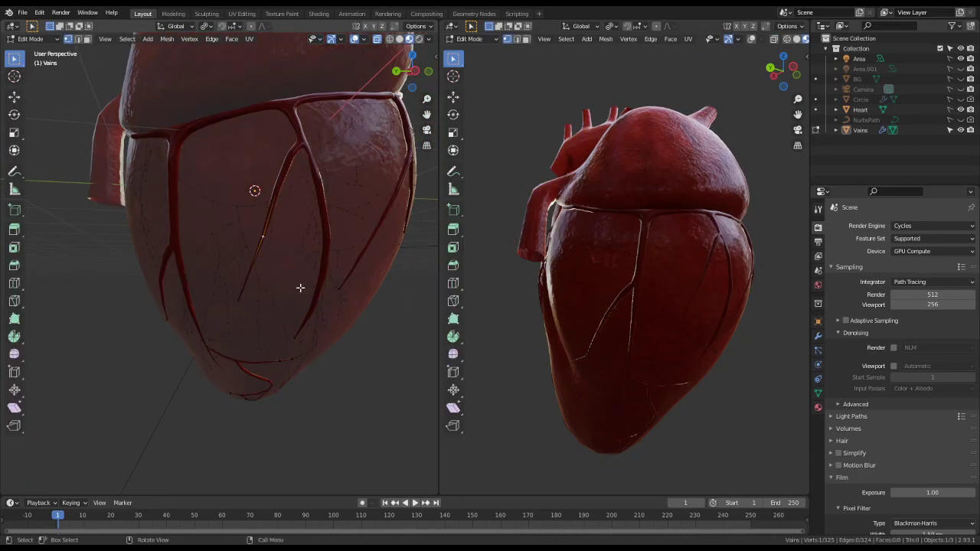
- Extrude four new segments from the vein end to form a branch running down the heart
scroll(300, 288, up, 4)
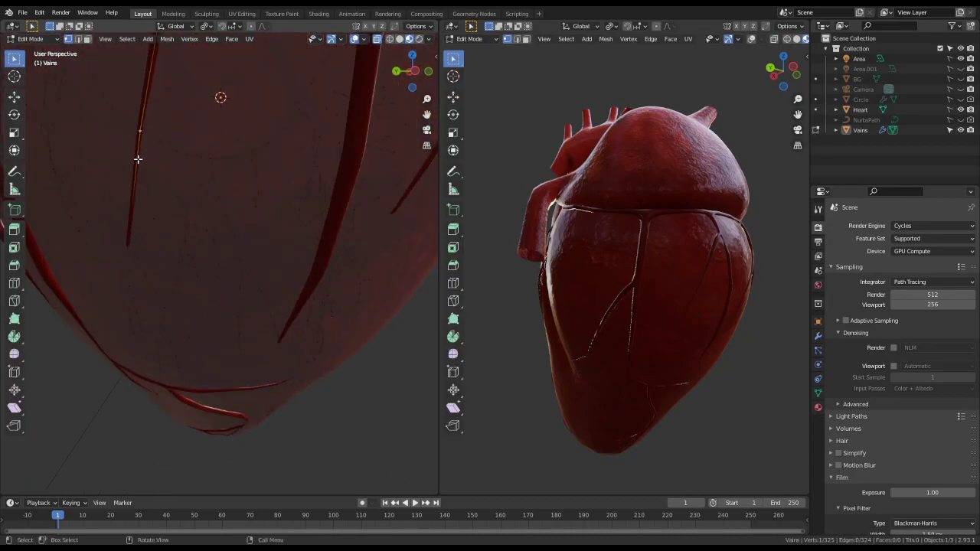
middle_drag(168, 176, 194, 201)
key(e)
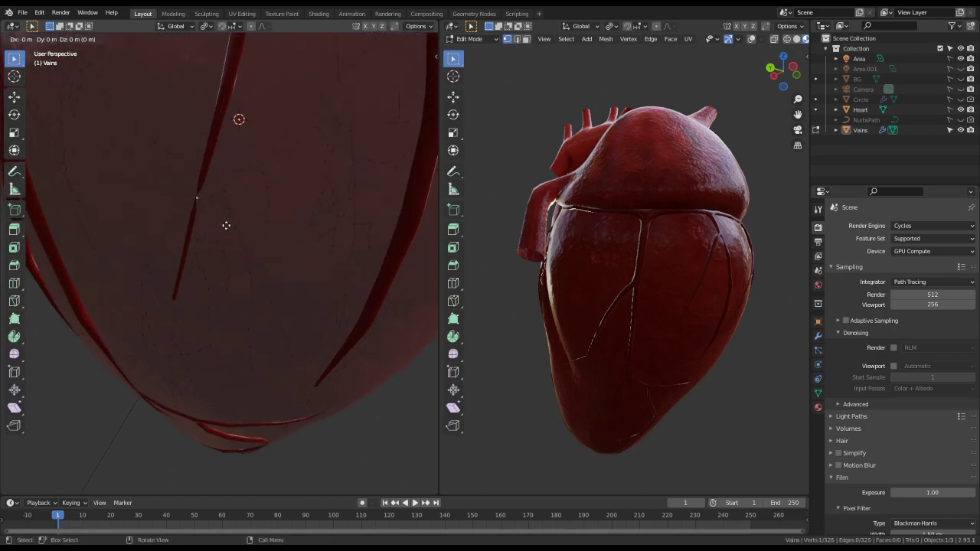
click(225, 230)
key(e)
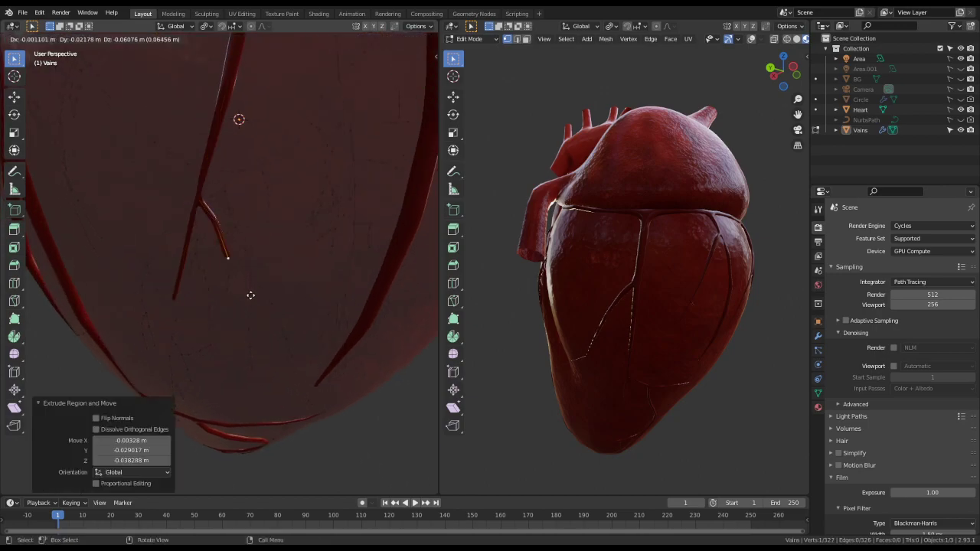
click(251, 298)
key(e)
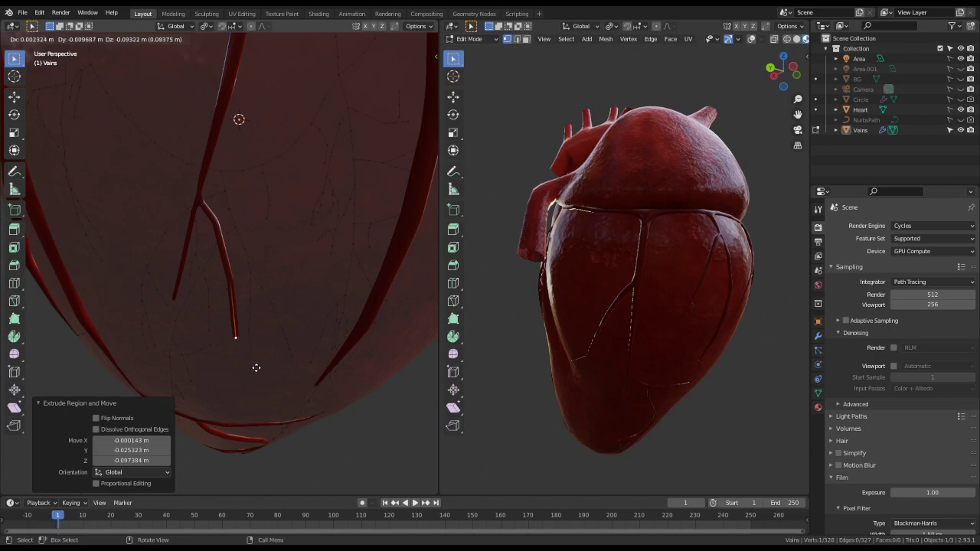
click(256, 368)
middle_drag(260, 355, 262, 309)
key(e)
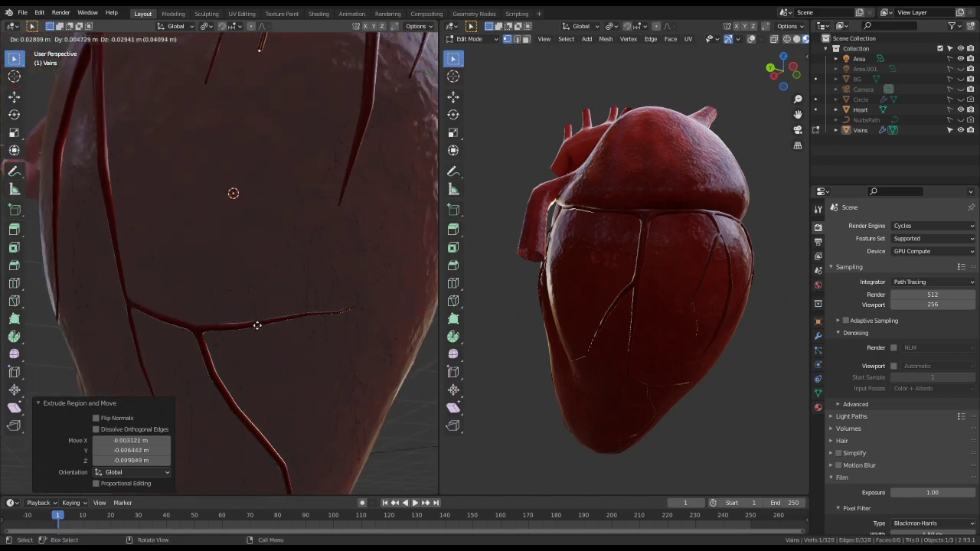
click(260, 330)
- Grow the selection along the new branch and apply Smooth Vertices
scroll(207, 332, up, 5)
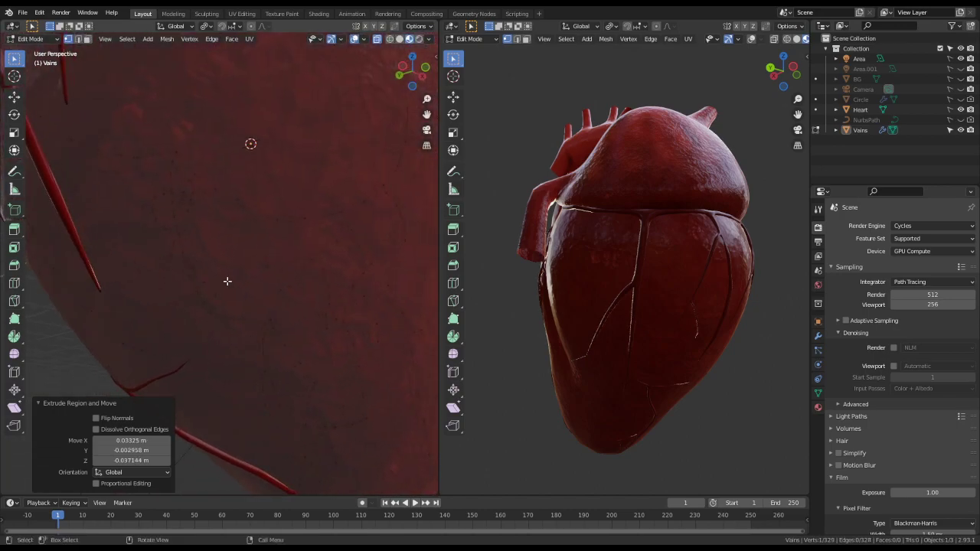
middle_drag(225, 280, 258, 324)
scroll(254, 318, up, 2)
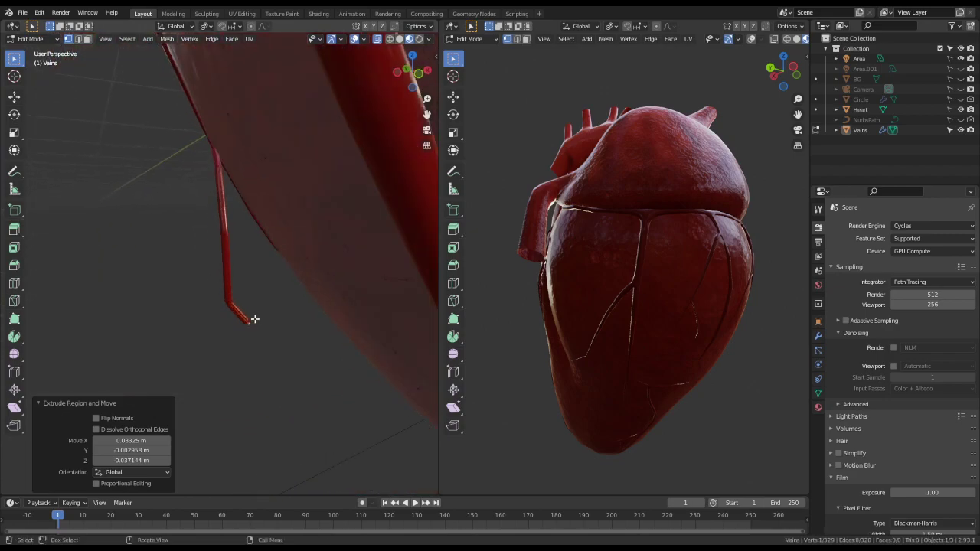
key(ctrl+KP_Add)
key(q)
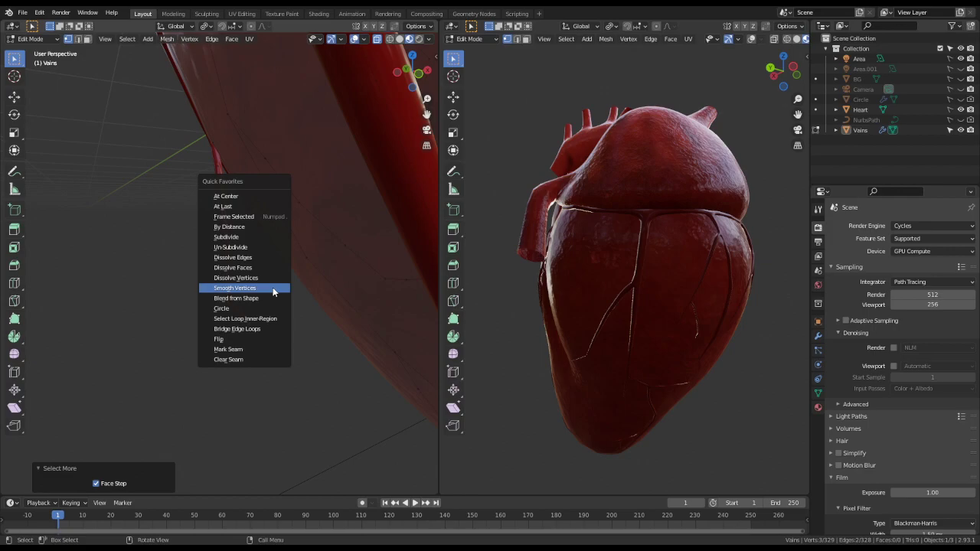
click(273, 290)
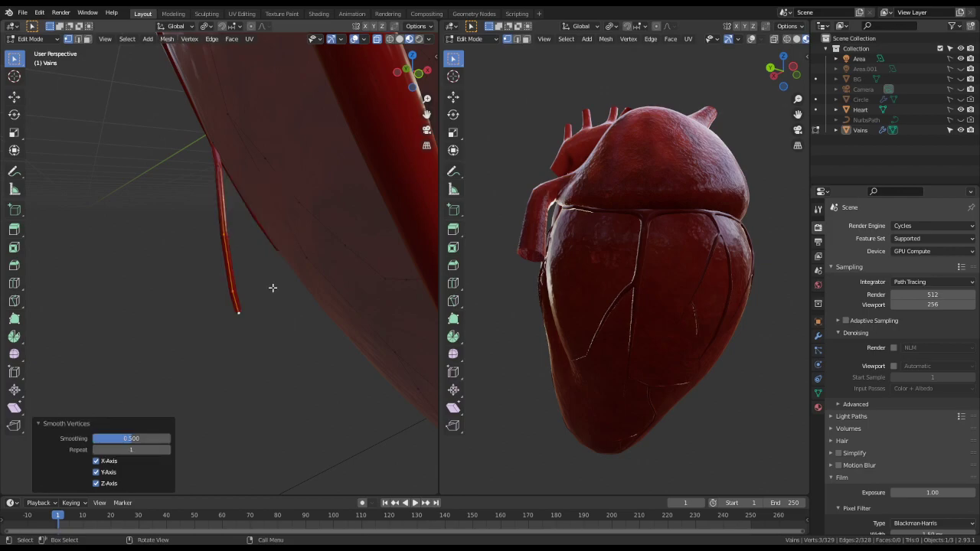
- With proportional editing on, move and rotate the vein tip to start bending the branch
key(o)
key(g)
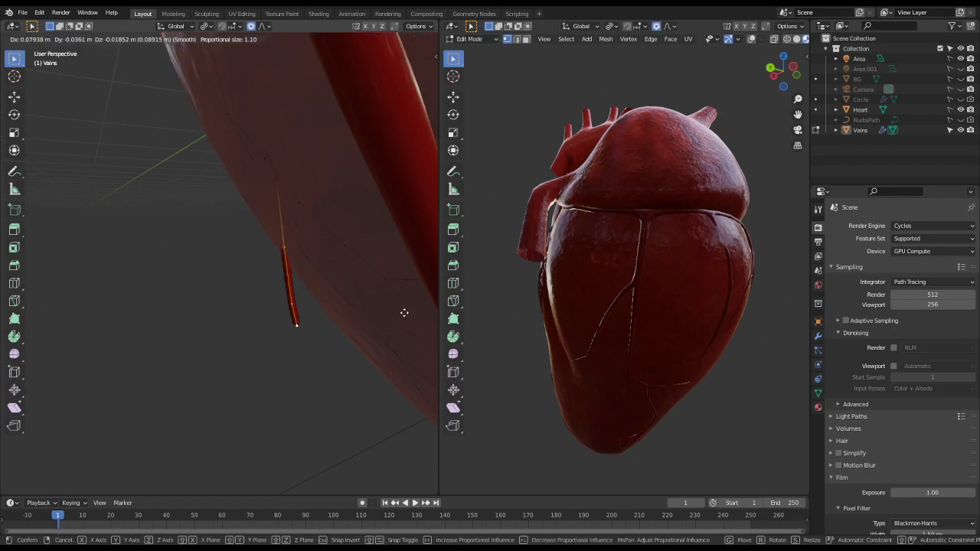
scroll(379, 298, down, 5)
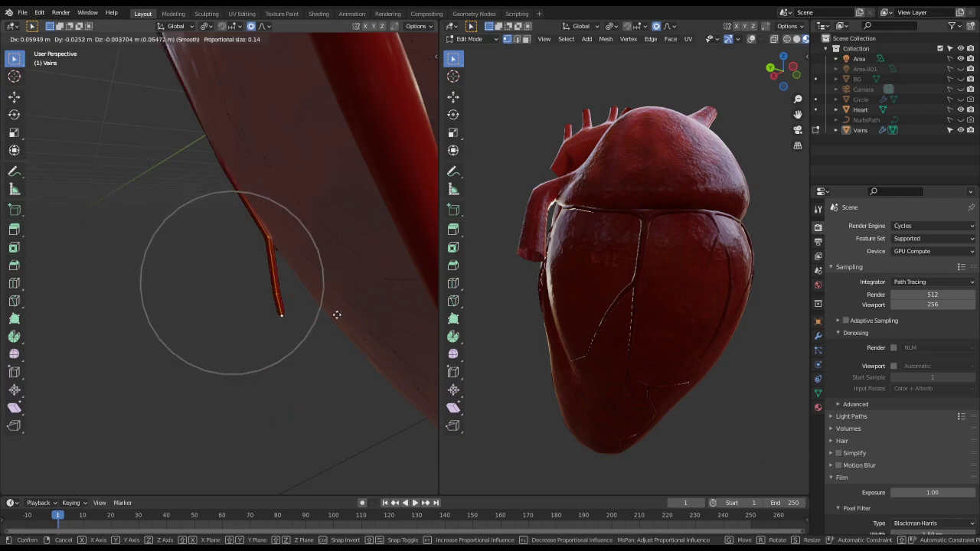
click(348, 309)
key(r)
scroll(398, 246, up, 1)
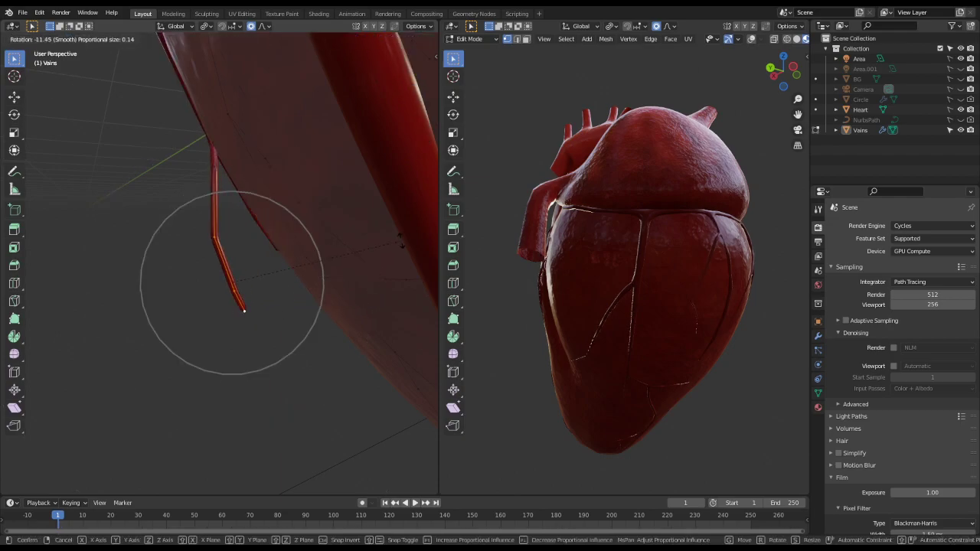
click(400, 243)
key(g)
click(428, 238)
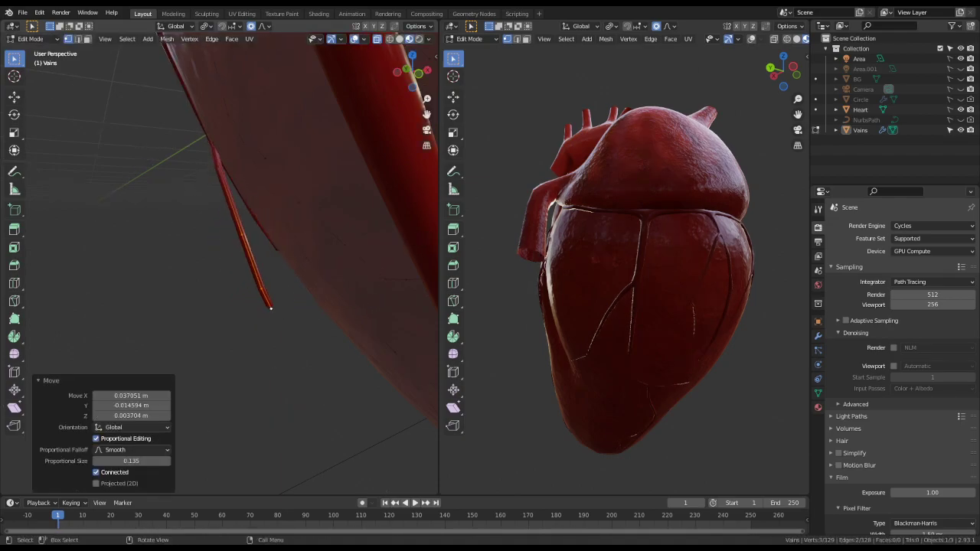
key(r)
scroll(406, 216, up, 8)
right_click(402, 210)
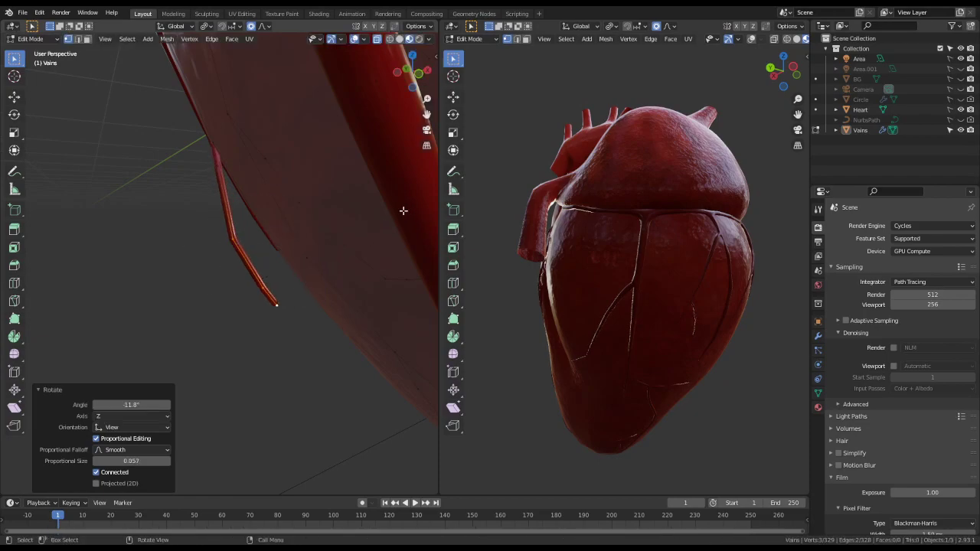
key(g)
click(312, 261)
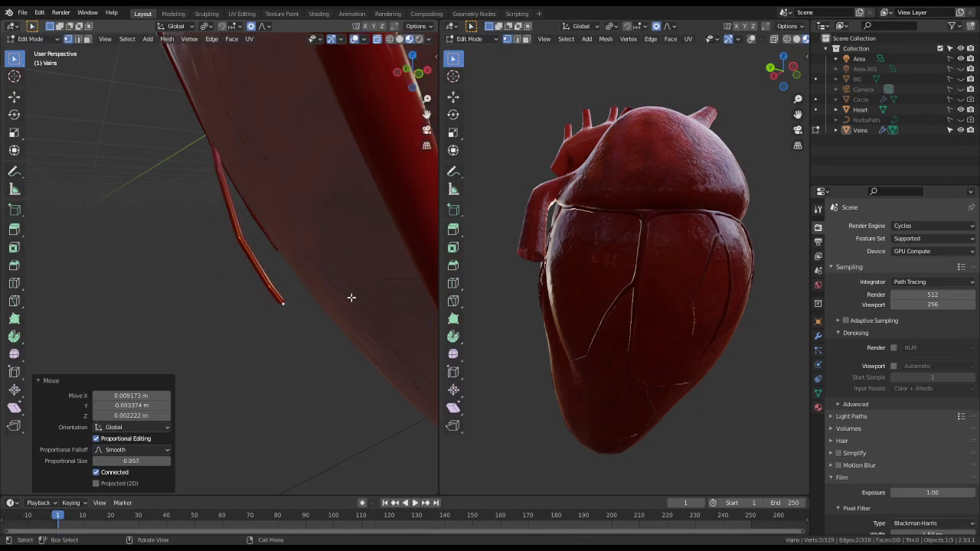
- Bend the vein tip by -19.3° and rest it against the heart surface
key(g)
key(r)
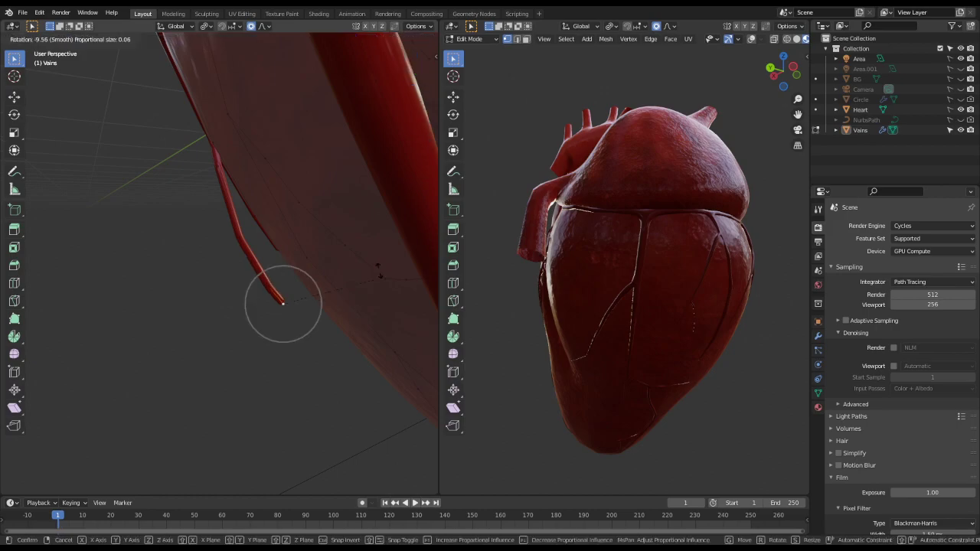
scroll(380, 262, down, 10)
click(381, 262)
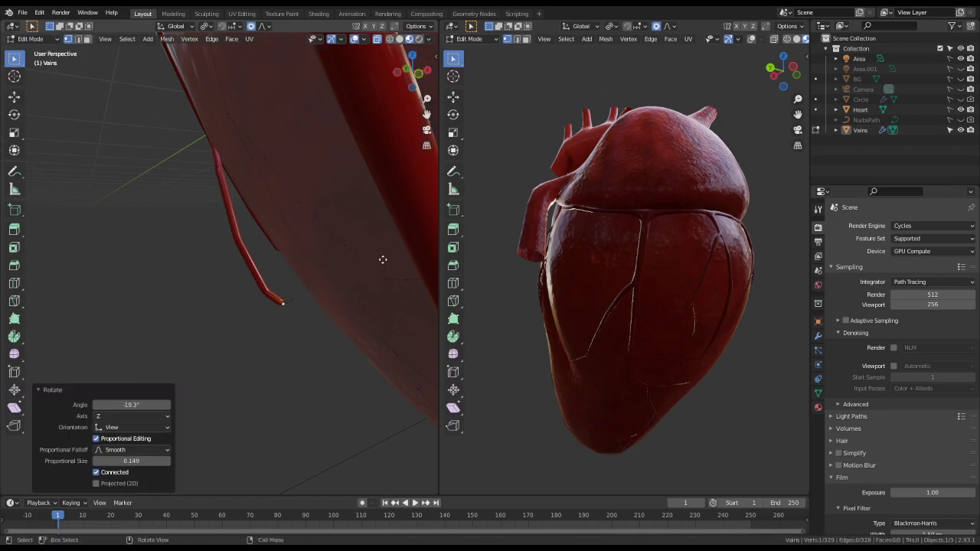
key(g)
click(431, 275)
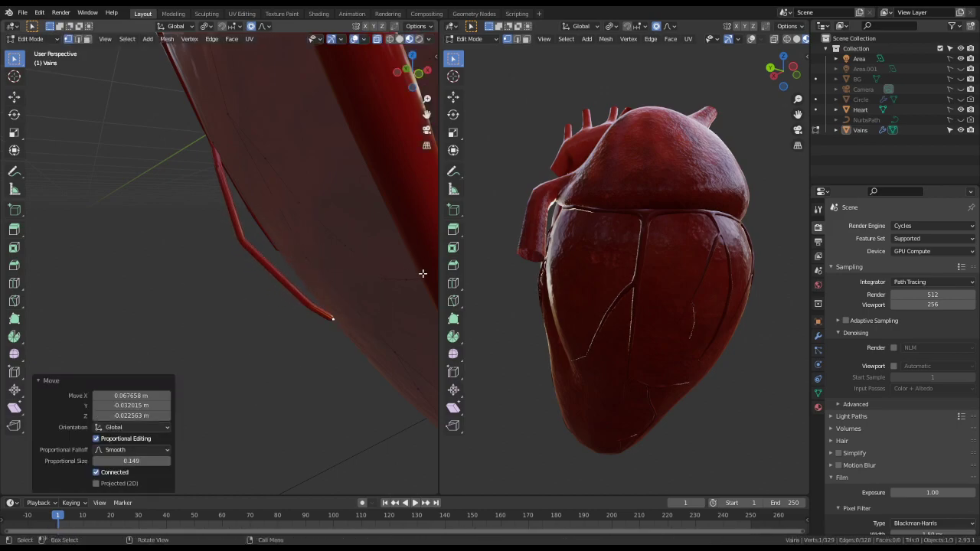
middle_drag(426, 273, 394, 264)
- Move the vein bend closer to the heart surface, undoing the final move
click(218, 242)
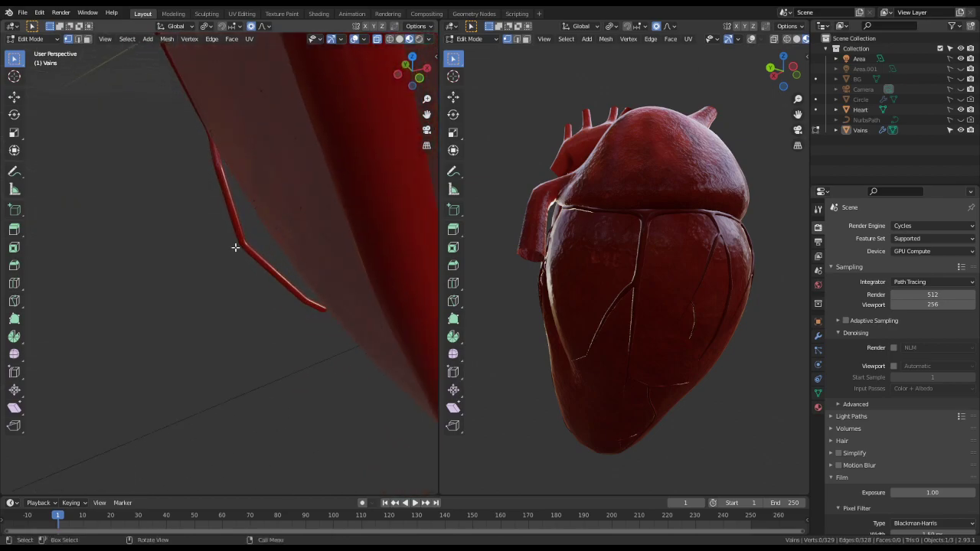
key(g)
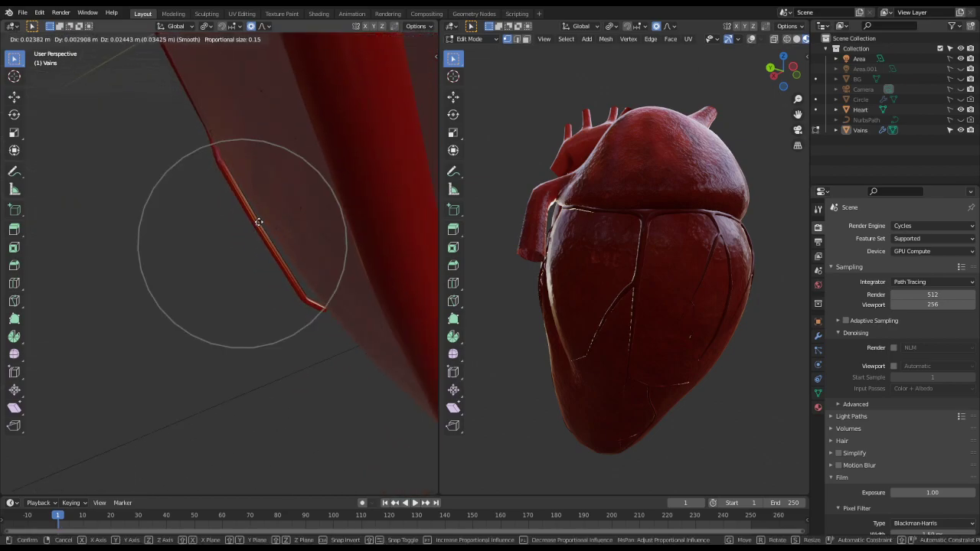
click(260, 222)
key(r)
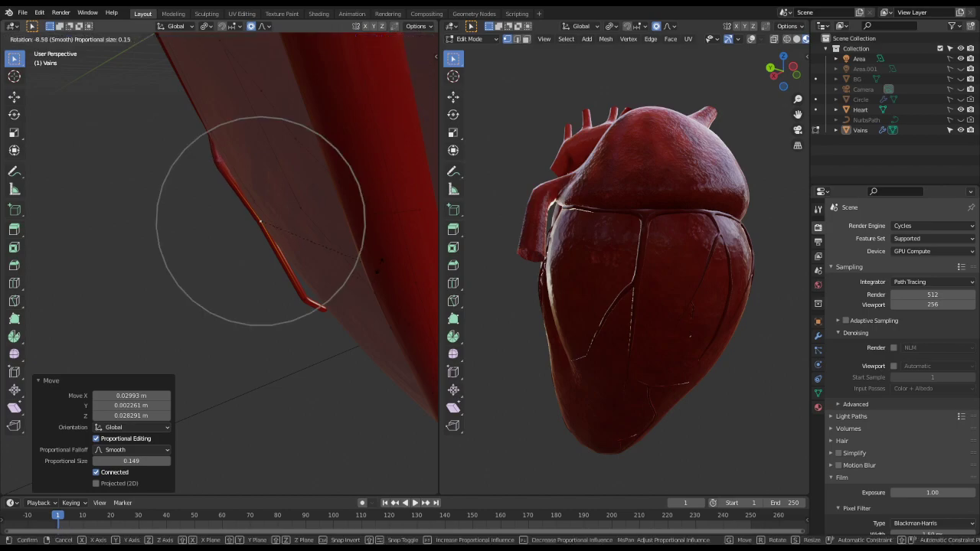
key(Escape)
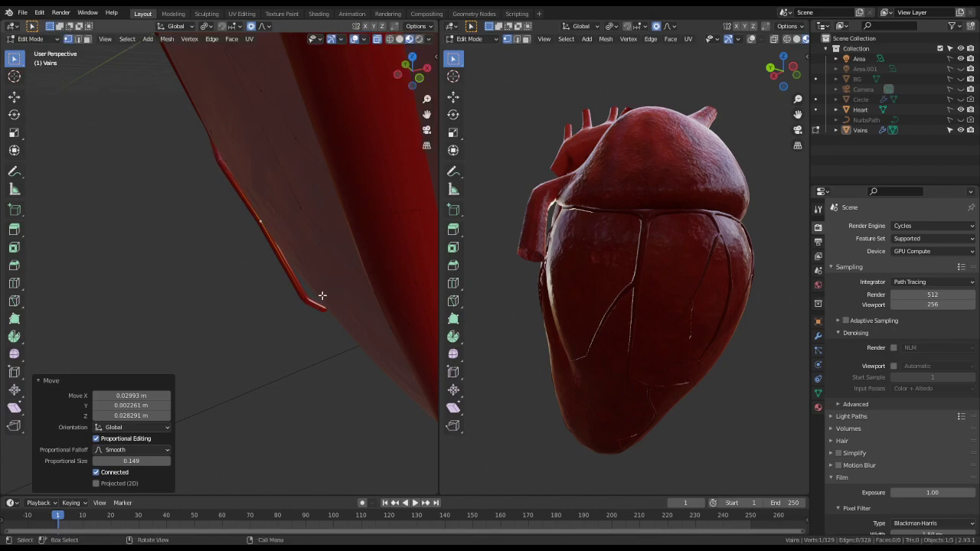
key(g)
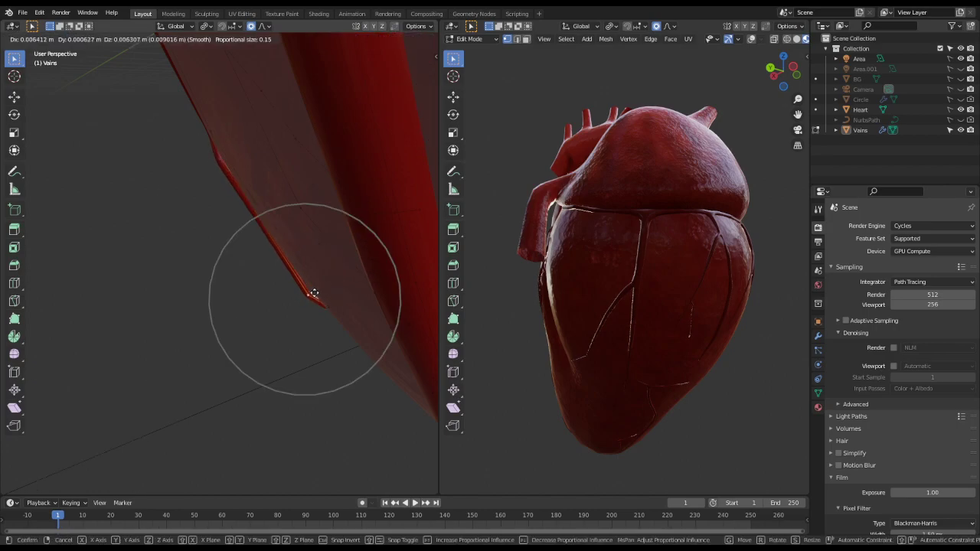
click(310, 293)
key(r)
key(Escape)
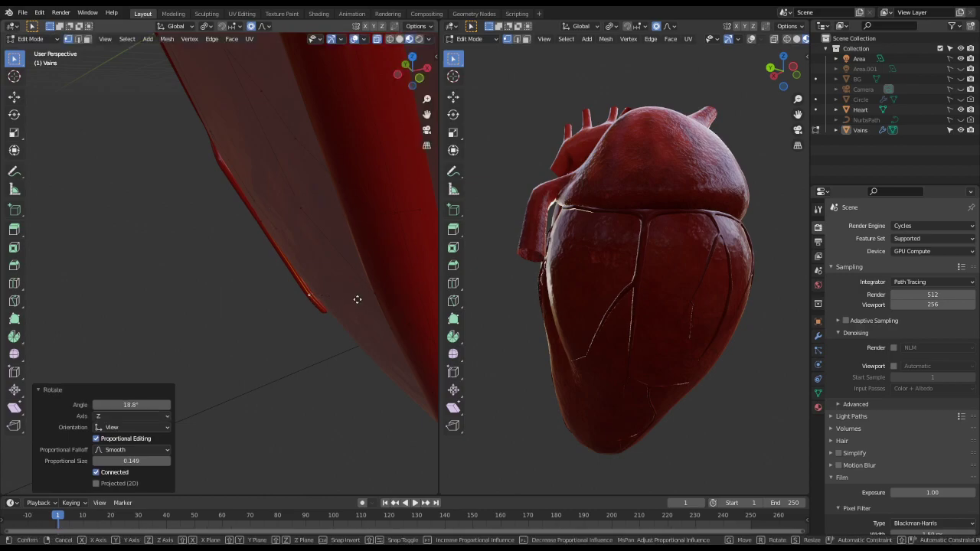
key(g)
click(319, 307)
middle_drag(319, 306, 289, 341)
key(ctrl+z)
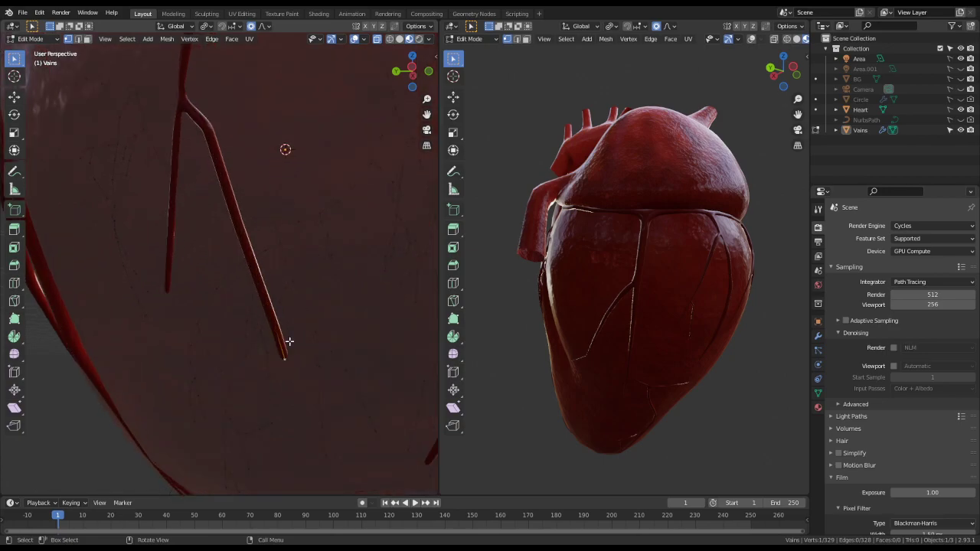
- Taper the vein tips, skin-resizing one to 0.388, and return to Object Mode
middle_drag(363, 322, 372, 288)
key(s)
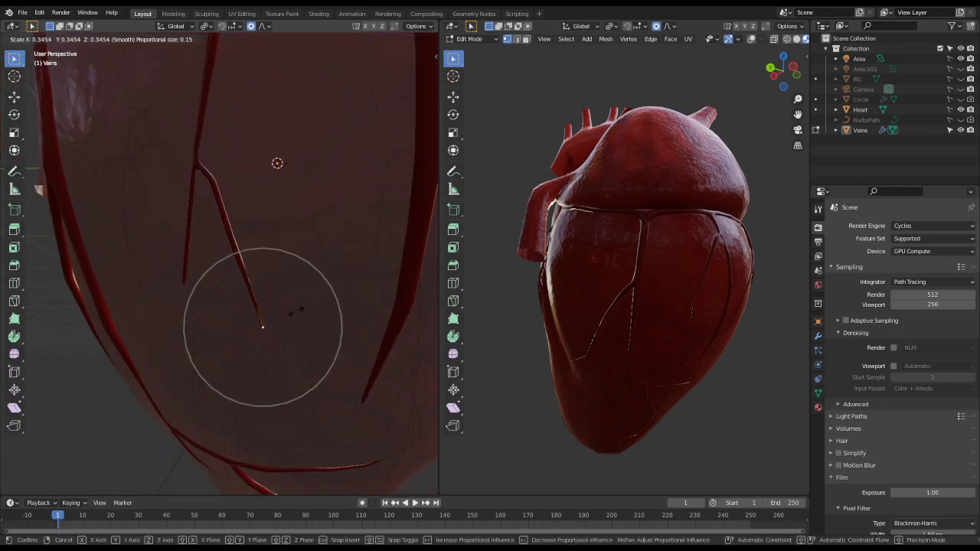
click(294, 316)
middle_drag(319, 319, 286, 289)
key(ctrl+a)
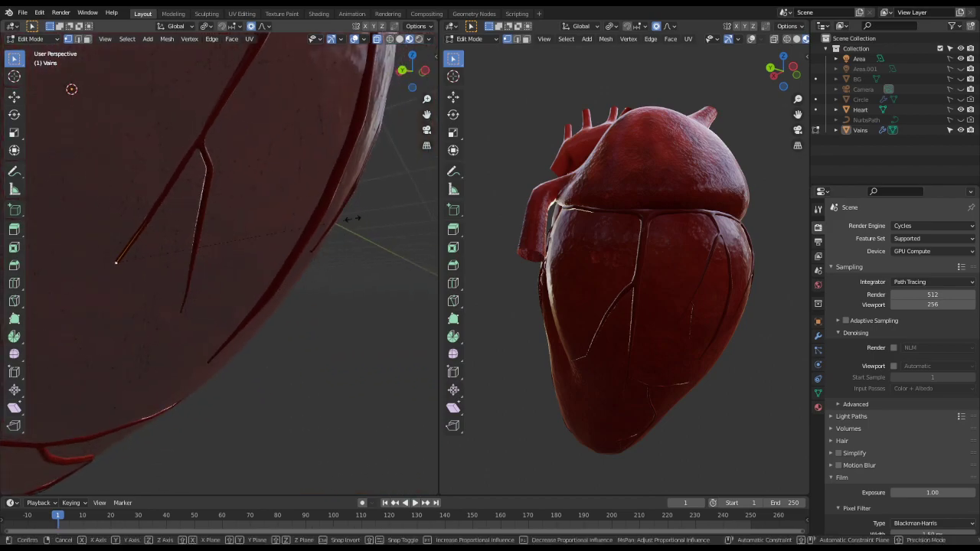
click(209, 249)
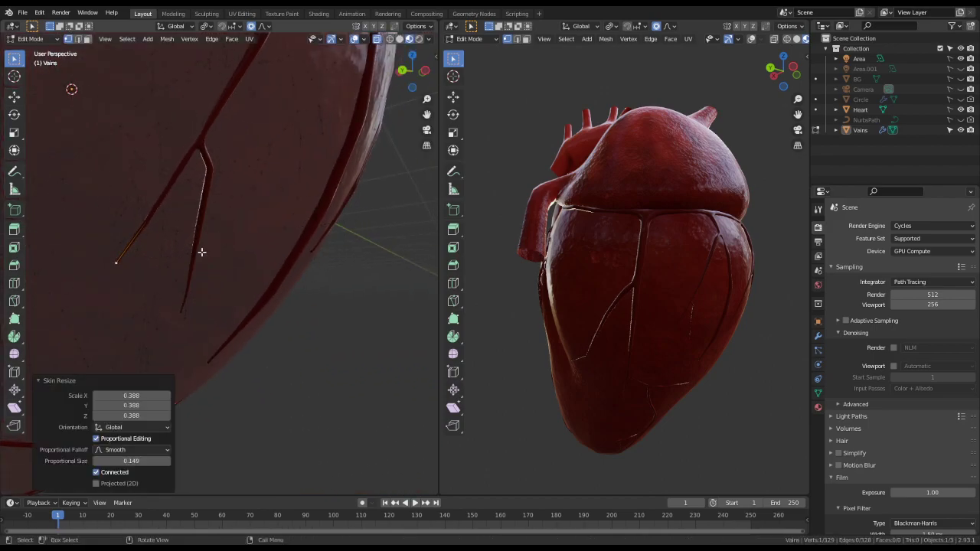
key(Tab)
- Save Heart.blend and view the whole heart
key(ctrl+s)
scroll(228, 294, down, 5)
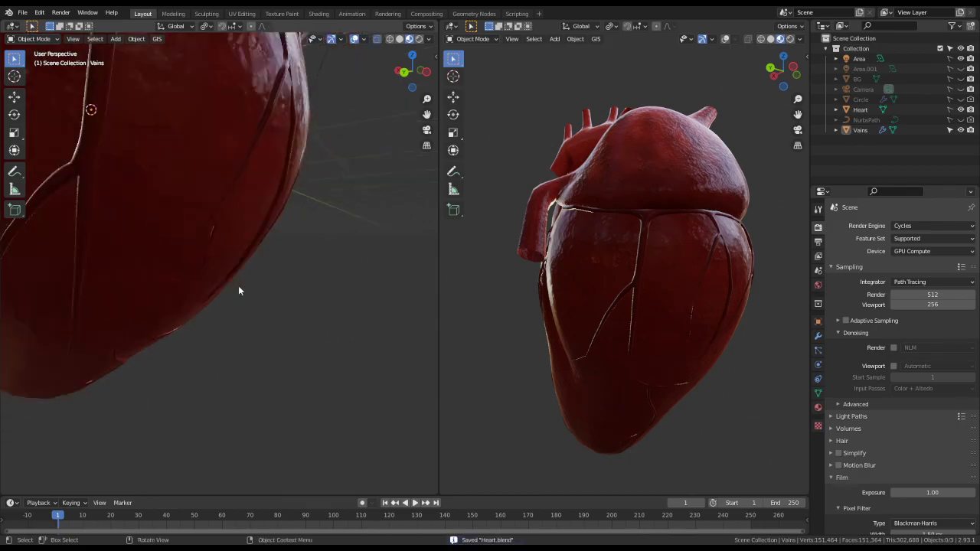
middle_drag(238, 286, 317, 231)
scroll(292, 228, up, 3)
scroll(243, 280, up, 2)
- Re-enter Edit Mode on Vains and extrude a new segment from the vein tip
key(Tab)
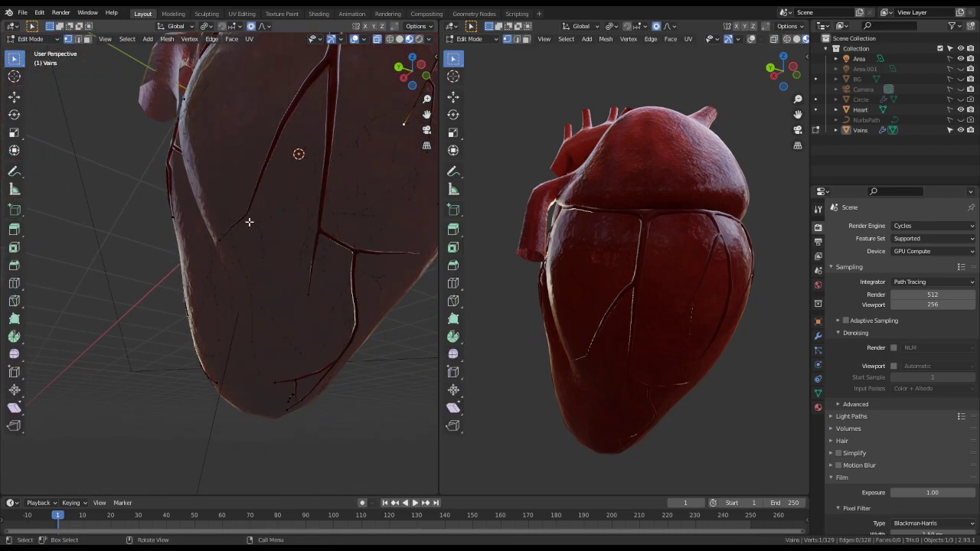
scroll(256, 224, up, 3)
key(e)
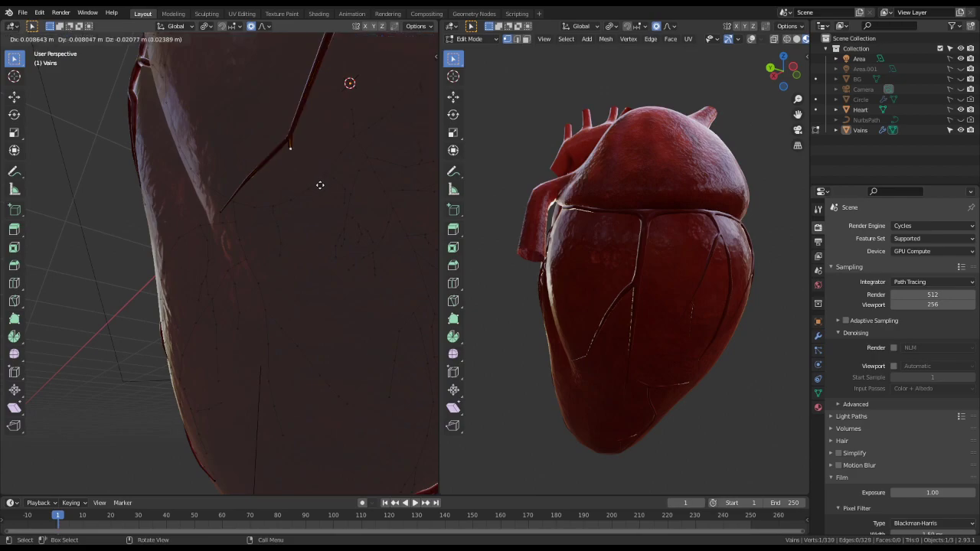
click(320, 194)
middle_drag(320, 193, 270, 177)
key(KP_Decimal)
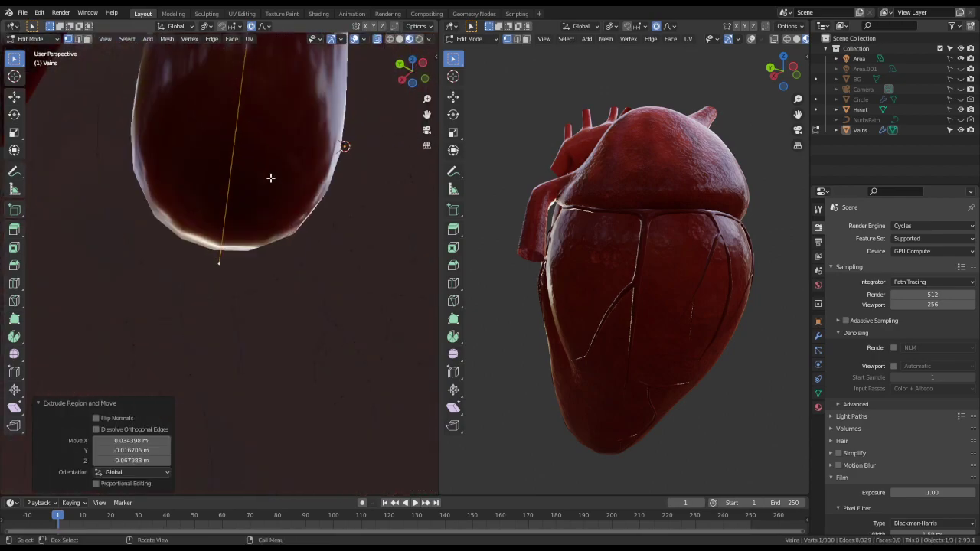
scroll(269, 175, down, 6)
mouse_move(224, 255)
middle_down()
mouse_move(230, 124)
mouse_move(295, 147)
mouse_move(388, 219)
mouse_move(357, 204)
middle_up()
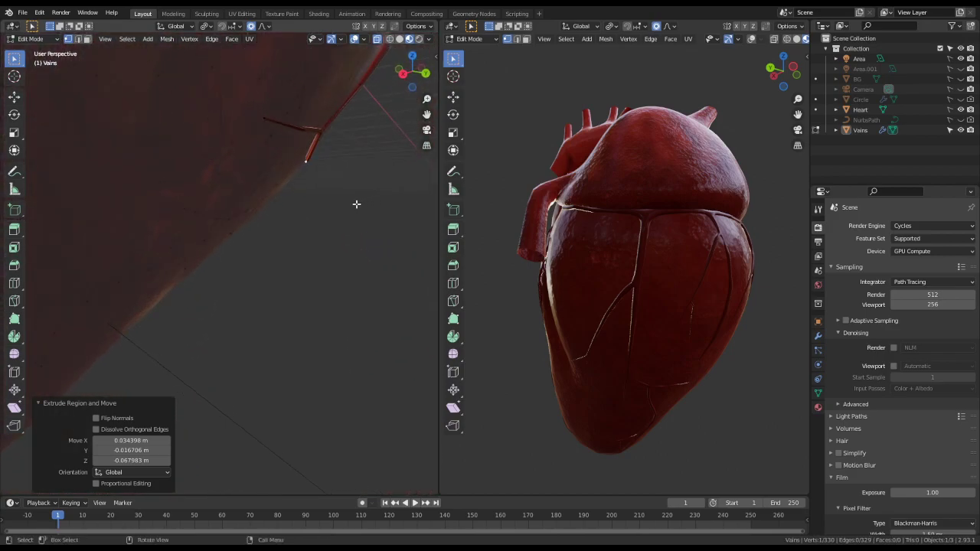
- Reposition the new vein tip vertex over the heart surface
key(c)
right_click(342, 201)
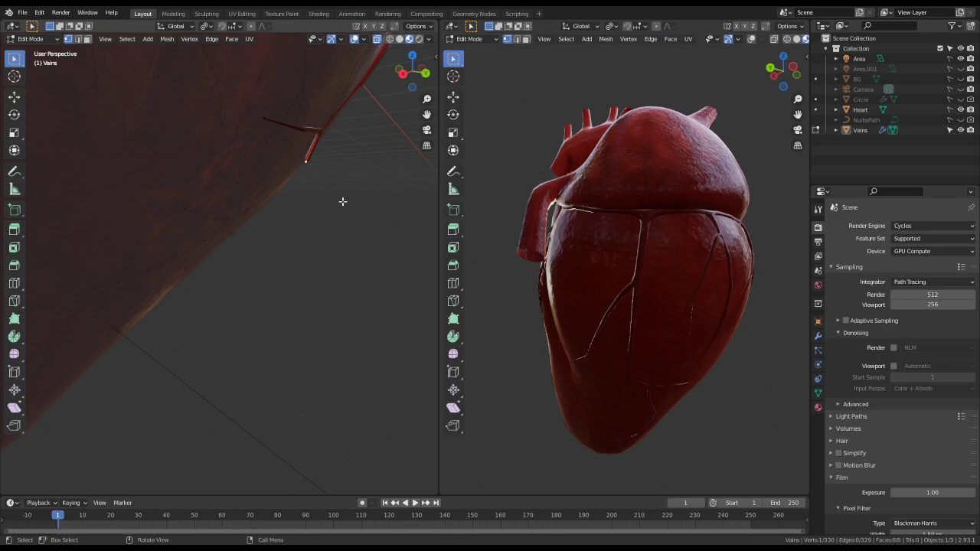
key(r)
key(g)
click(358, 172)
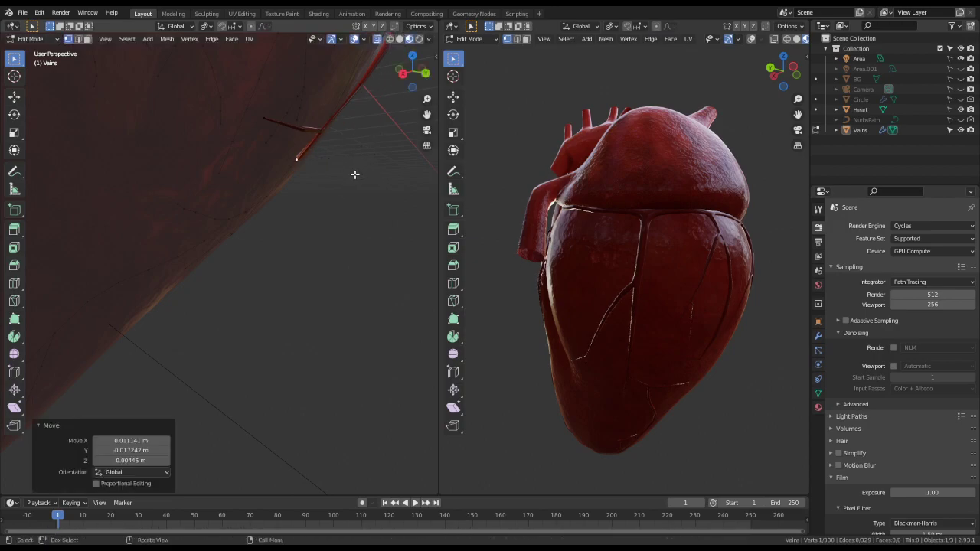
key(g)
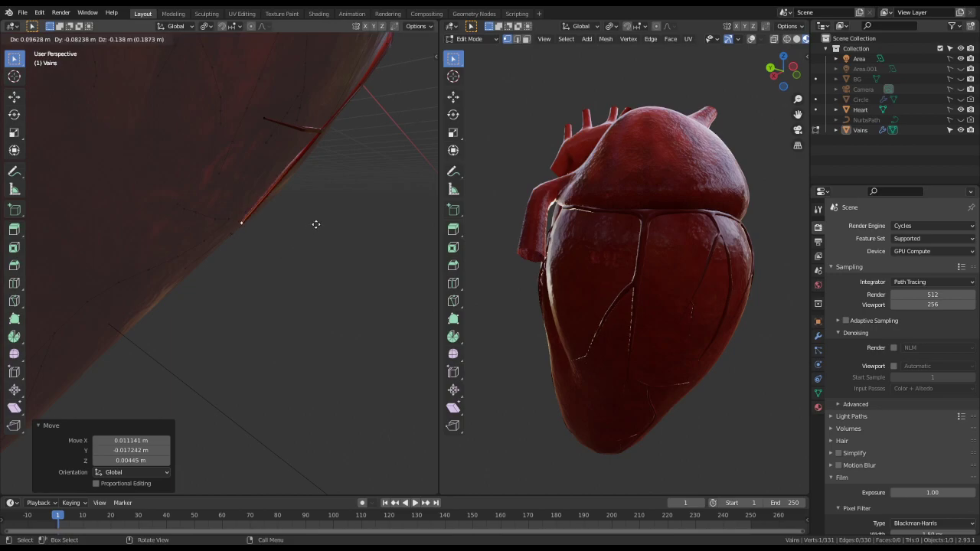
click(312, 215)
- Extrude another vein segment and move it with proportional editing falloff
key(e)
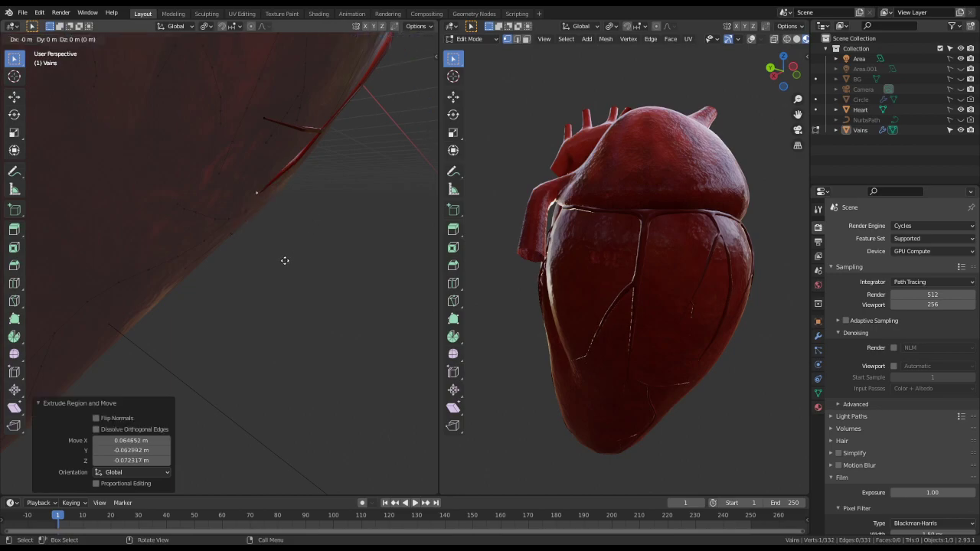
click(248, 271)
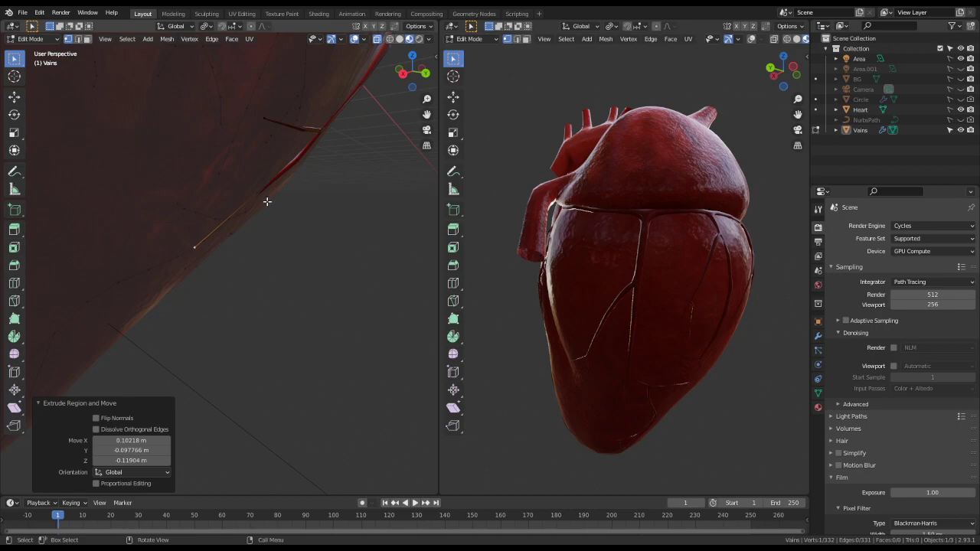
key(o)
key(g)
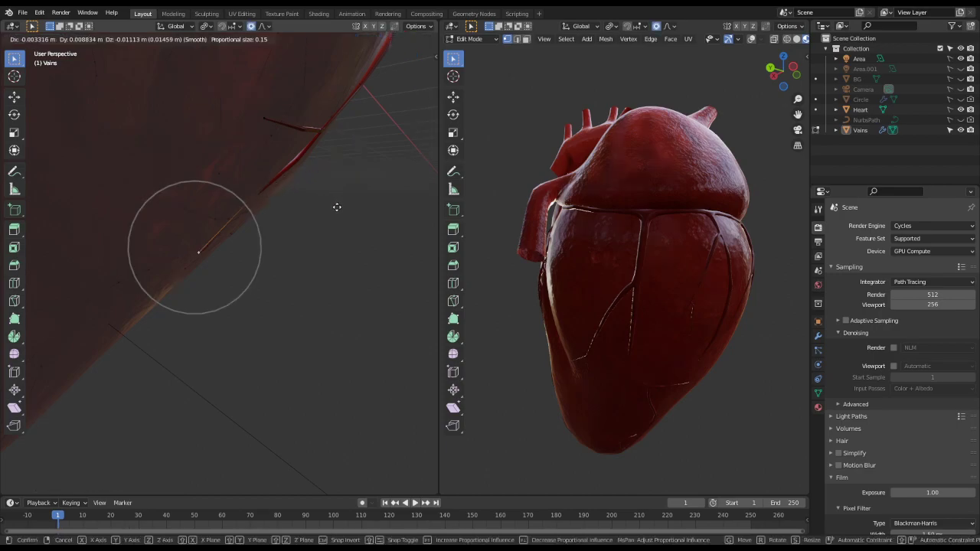
scroll(334, 206, down, 5)
scroll(334, 206, down, 1)
click(334, 206)
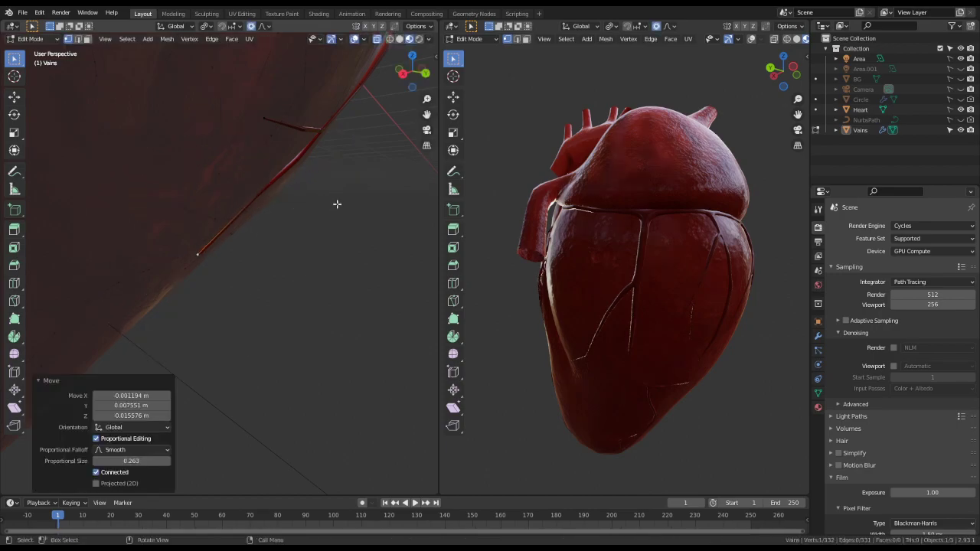
- Bend the vein end by 25°, then fine-tune the tip's rotation and position
key(r)
click(327, 255)
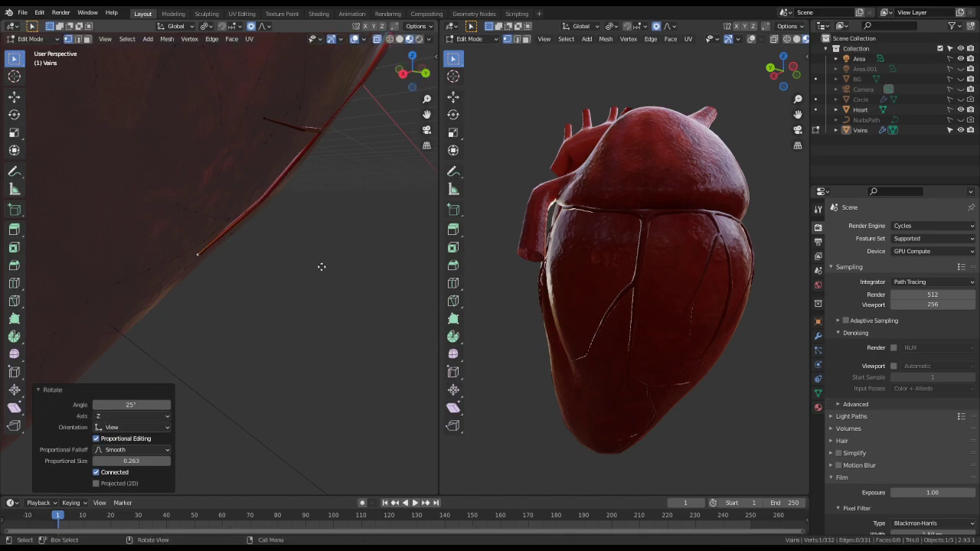
key(g)
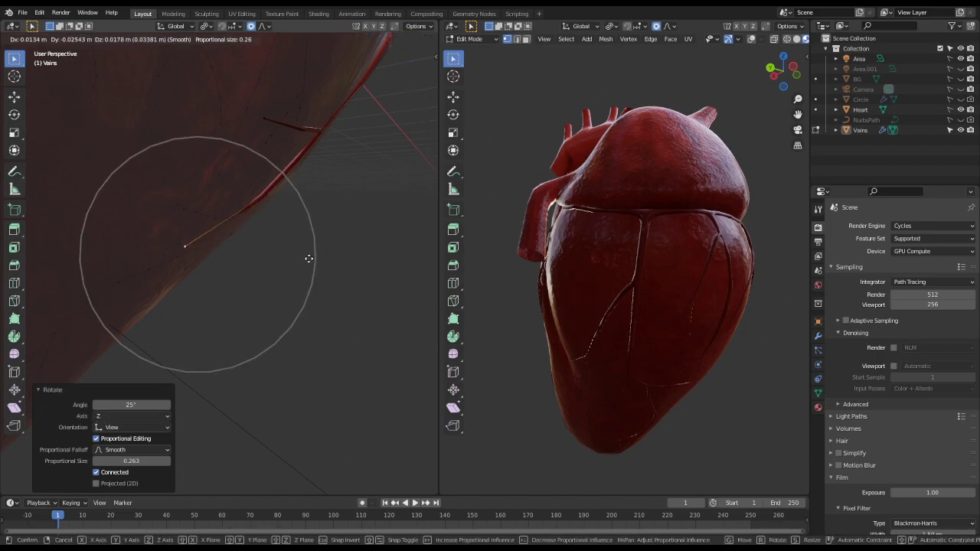
click(321, 258)
key(r)
click(342, 242)
key(g)
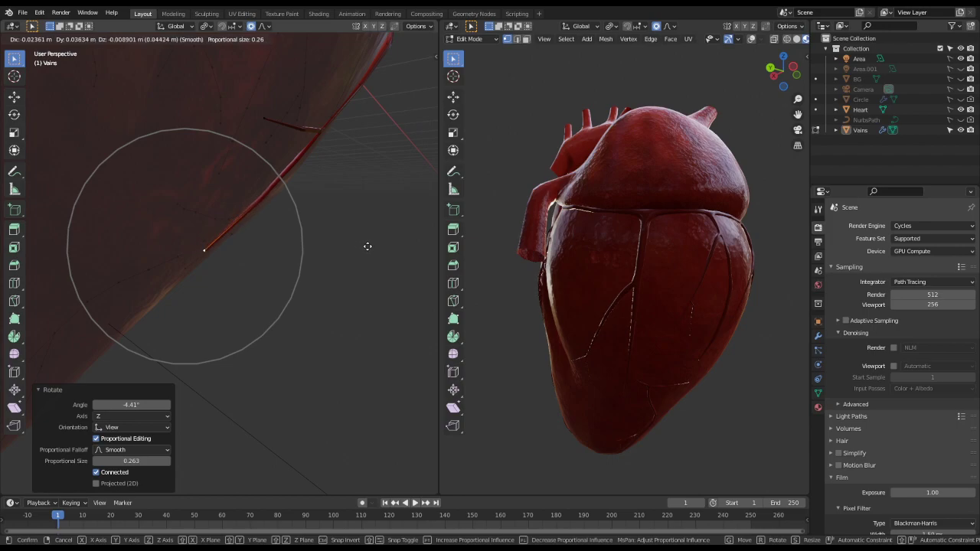
click(355, 247)
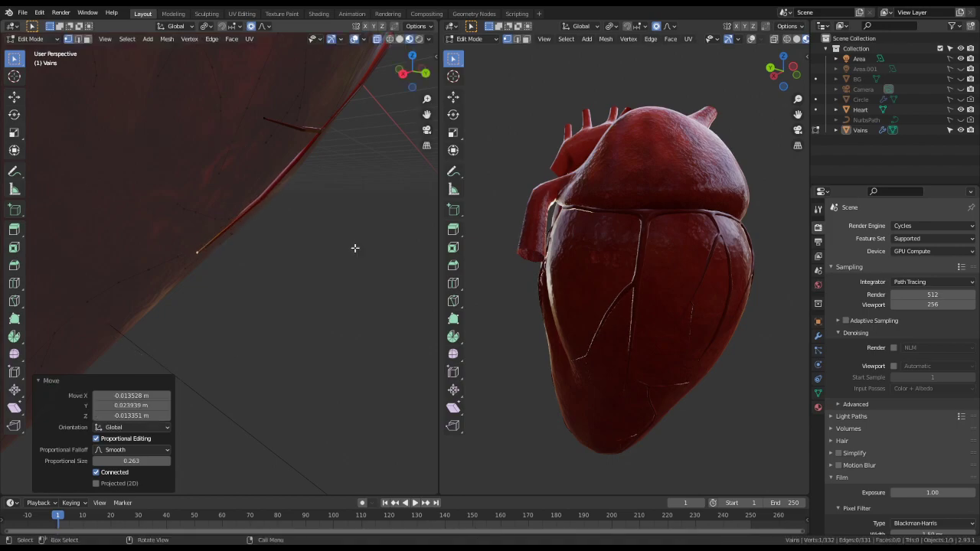
key(g)
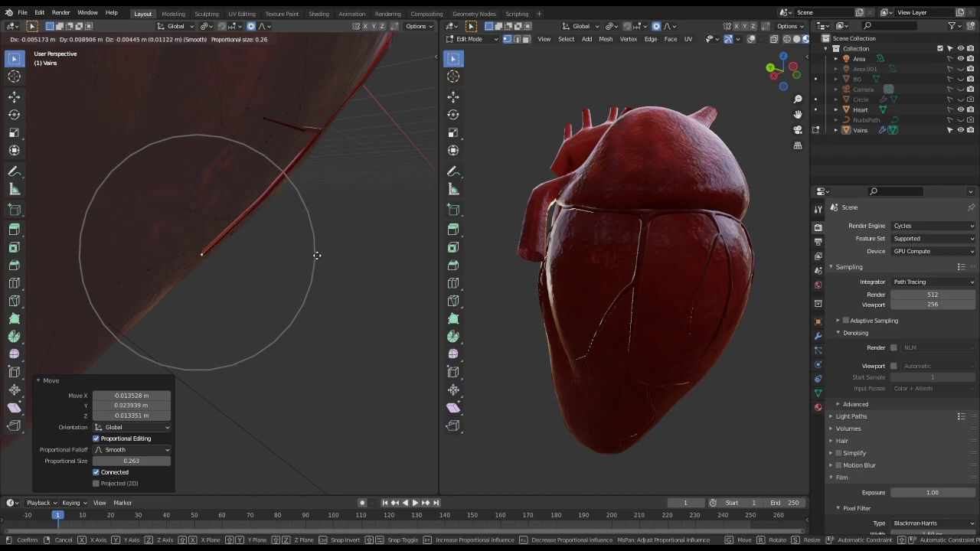
click(317, 255)
middle_drag(307, 249, 289, 281)
- Extrude two more vein segments along the heart
key(e)
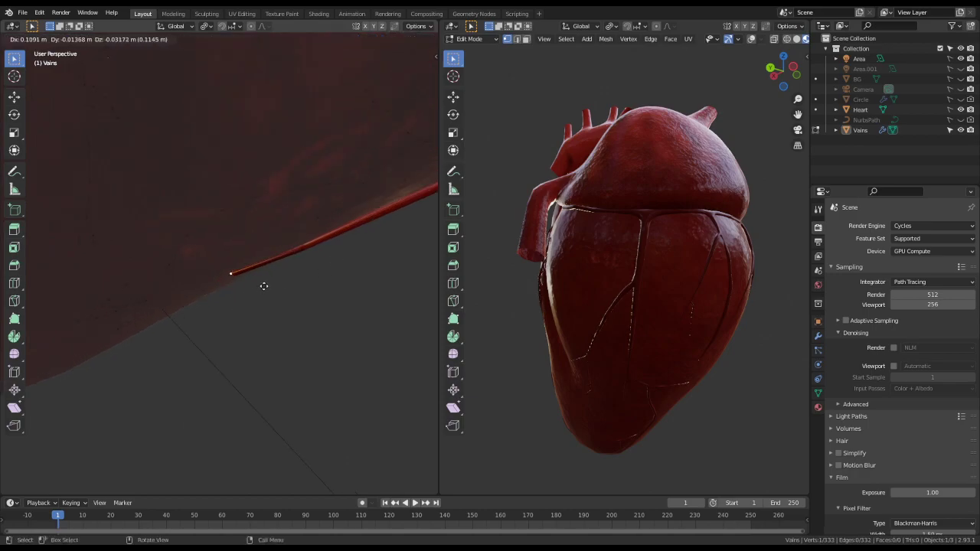
click(265, 286)
key(e)
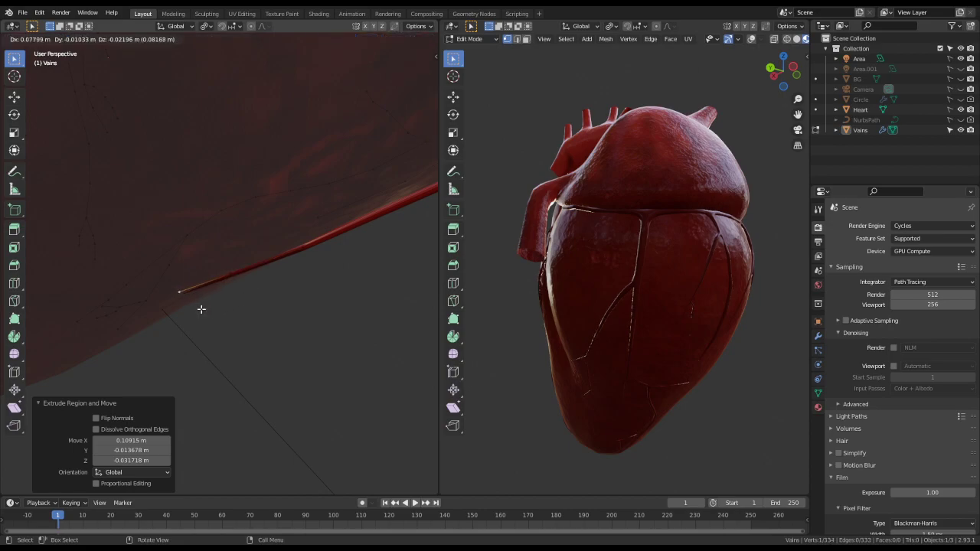
- Place the newest vein tip, then grow the selection and smooth the new branch
click(200, 308)
key(KP_1)
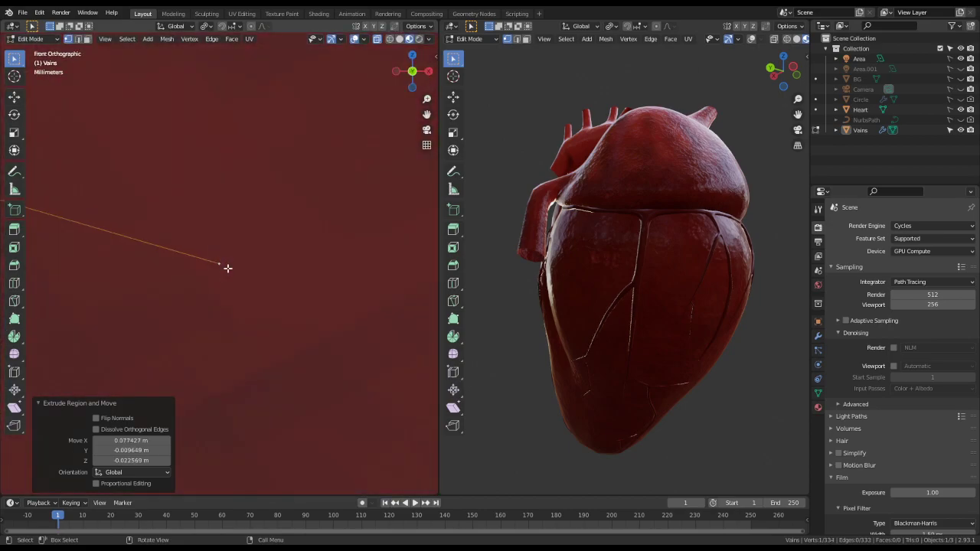
scroll(259, 302, down, 3)
middle_drag(260, 302, 276, 314)
scroll(276, 315, up, 5)
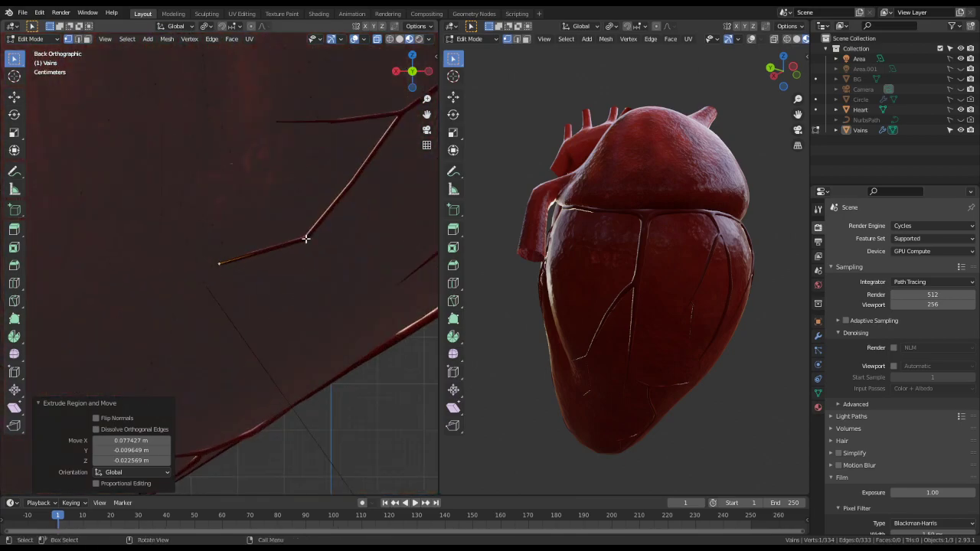
key(ctrl+KP_Add)
key(ctrl+KP_Add)
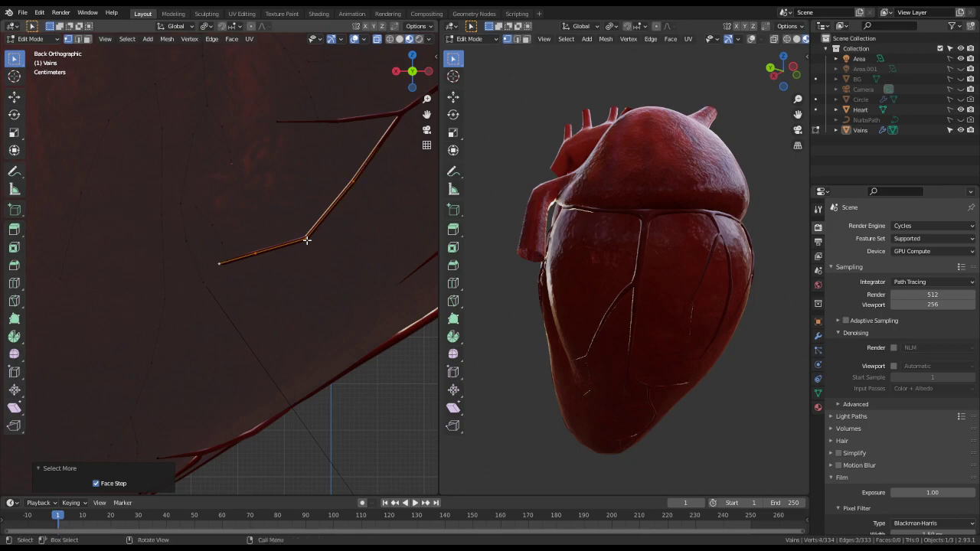
key(q)
click(308, 242)
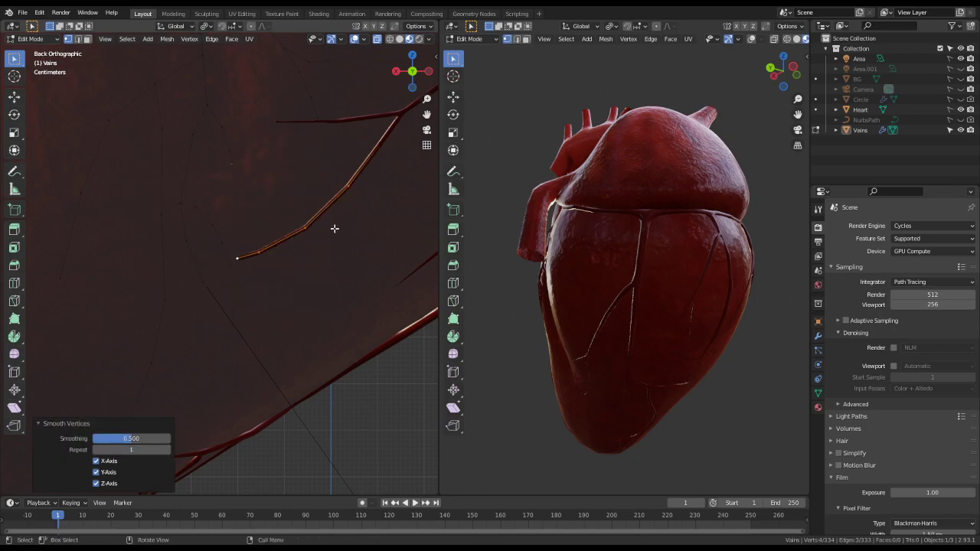
click(216, 256)
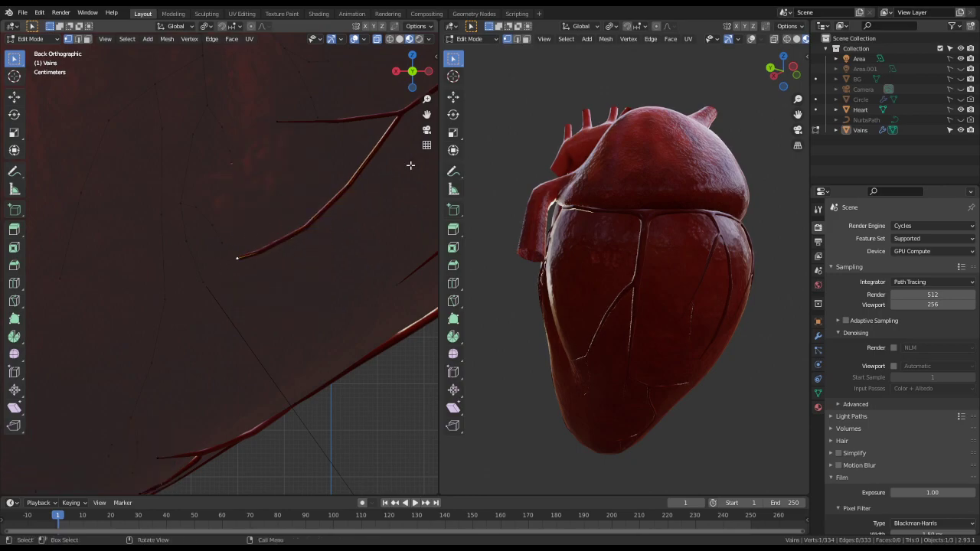
- Taper the vein tip to skin radius 0.229 and return to Object Mode
scroll(410, 166, down, 3)
key(s)
click(264, 260)
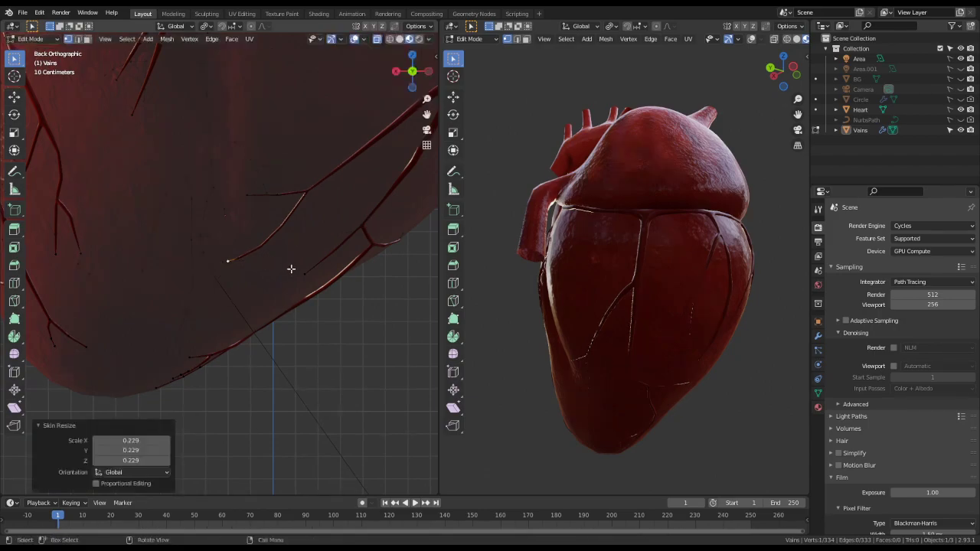
scroll(319, 280, up, 4)
key(Tab)
- Save Heart.blend and view the whole heart in perspective
scroll(323, 289, down, 5)
key(ctrl+s)
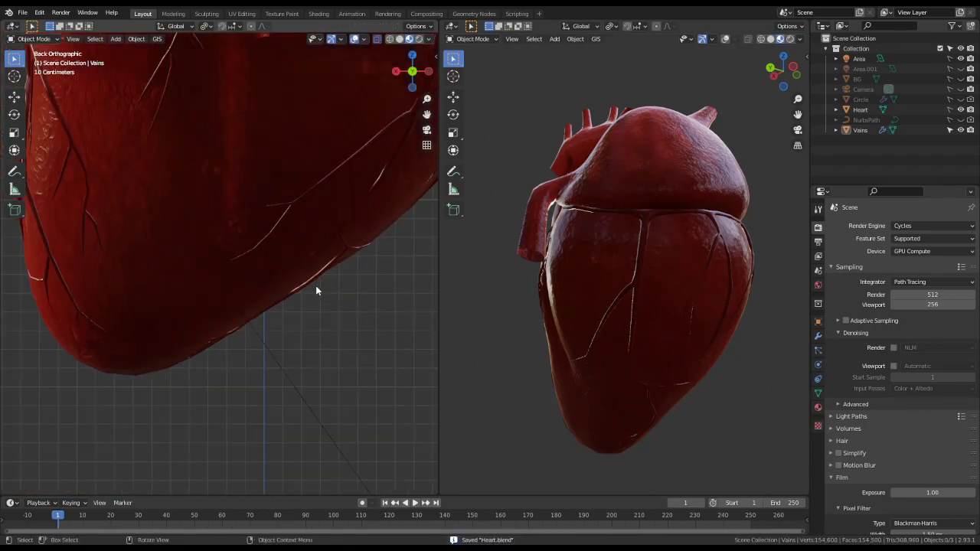
middle_drag(322, 252, 247, 281)
scroll(247, 280, up, 5)
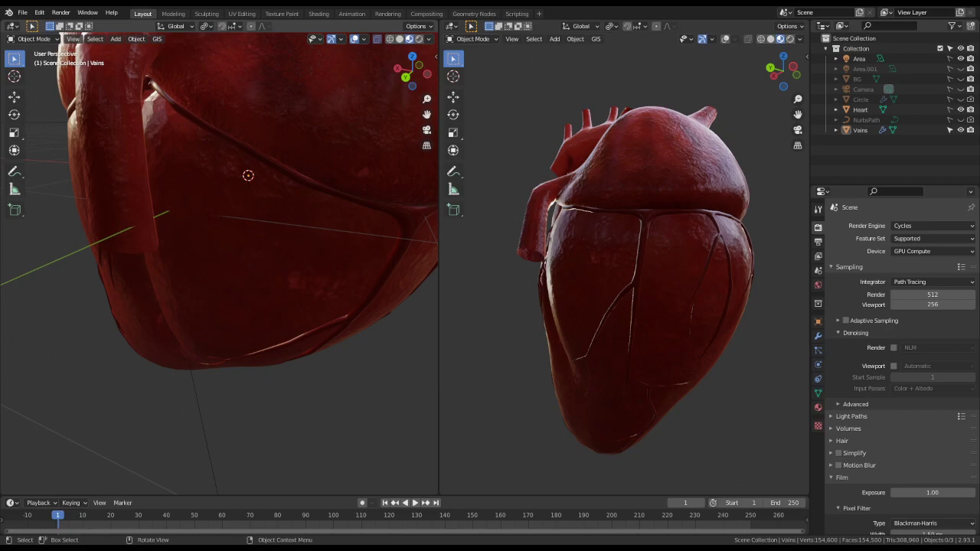
- Select the Vains object and enter Edit Mode around the lower veins
click(260, 158)
key(Tab)
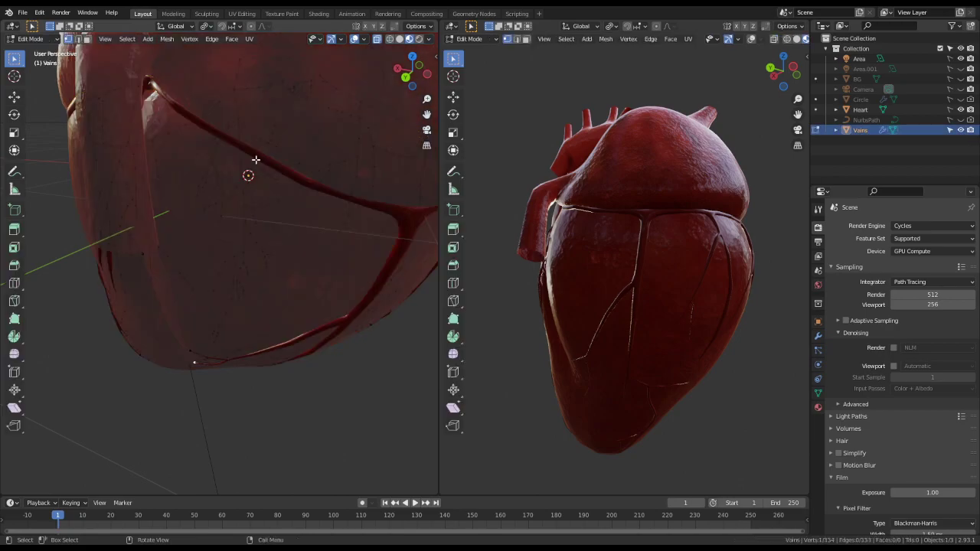
middle_drag(223, 141, 205, 106)
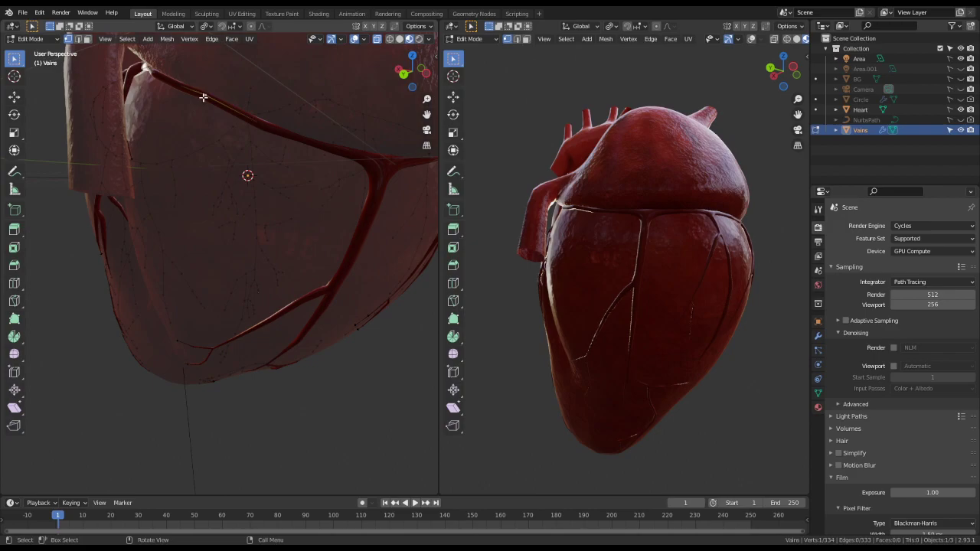
- Reposition four vein vertices near the upper junction on the heart's surface
key(g)
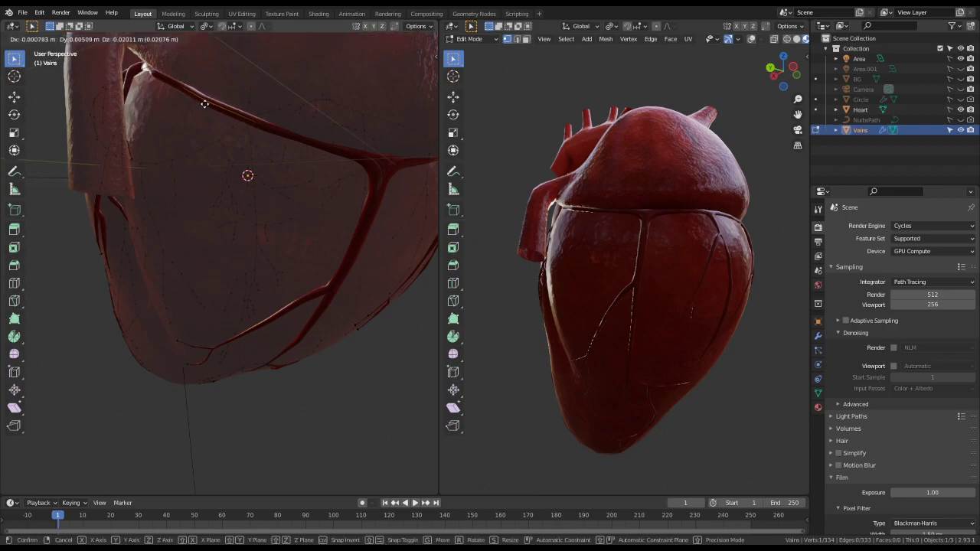
click(205, 103)
key(g)
click(190, 95)
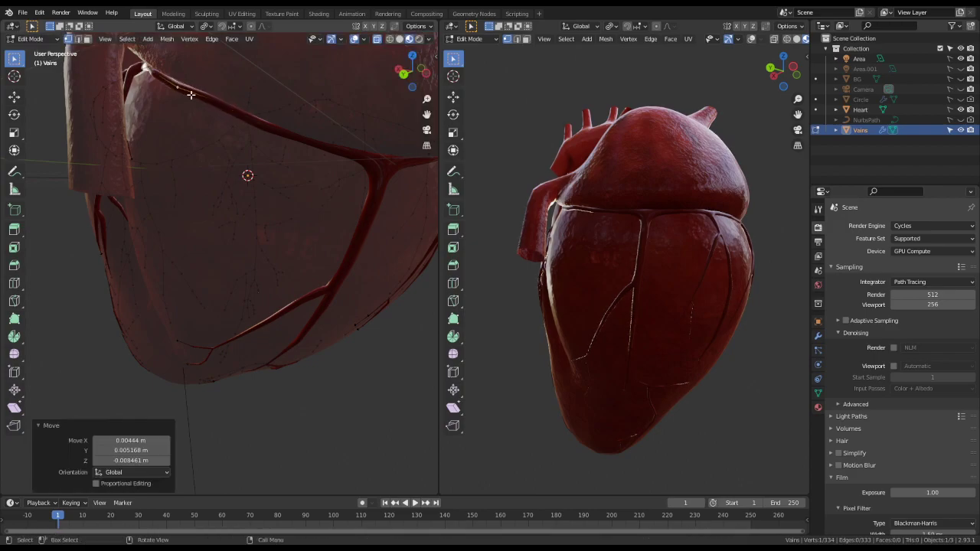
key(g)
click(207, 105)
key(g)
click(222, 106)
- Abandon a trial scale, undo the last vertex move, and save Heart.blend
scroll(237, 103, down, 3)
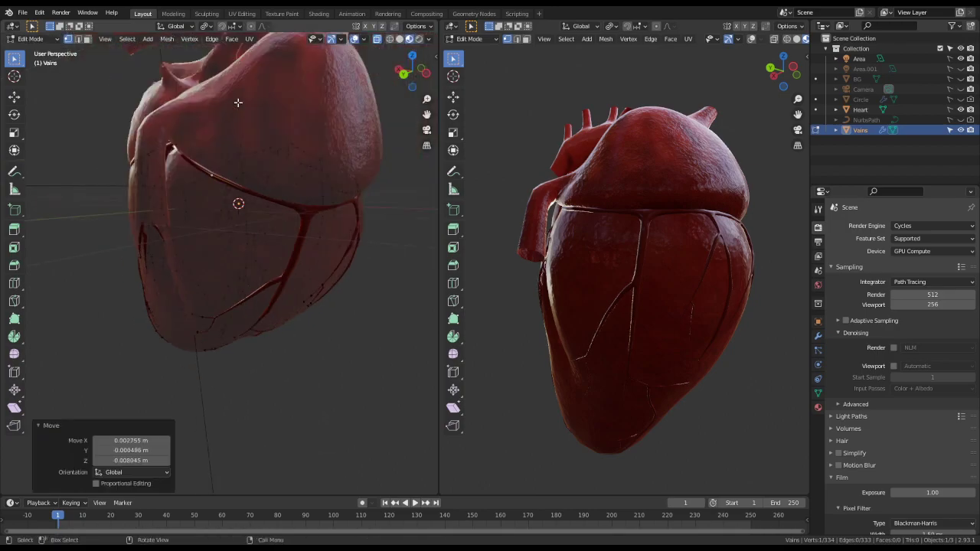
key(s)
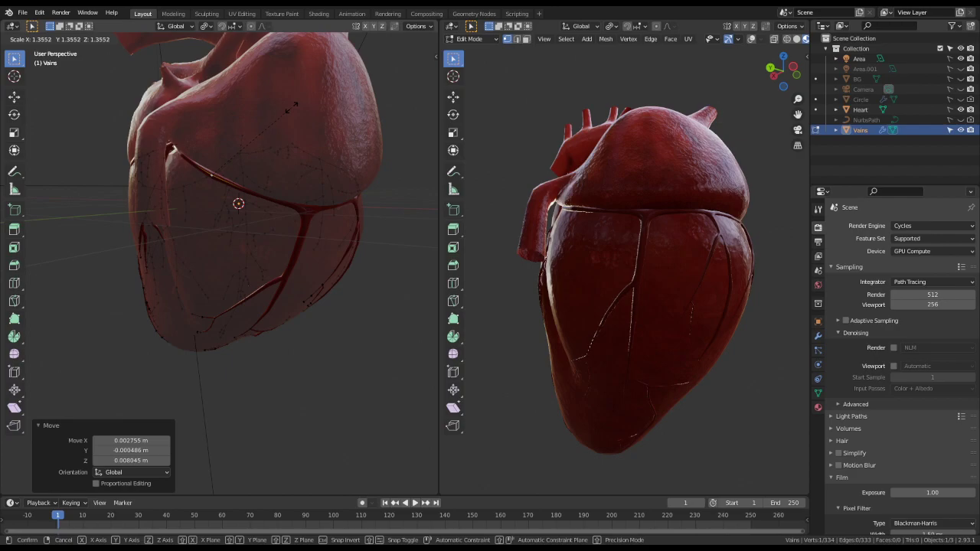
key(Escape)
key(ctrl+z)
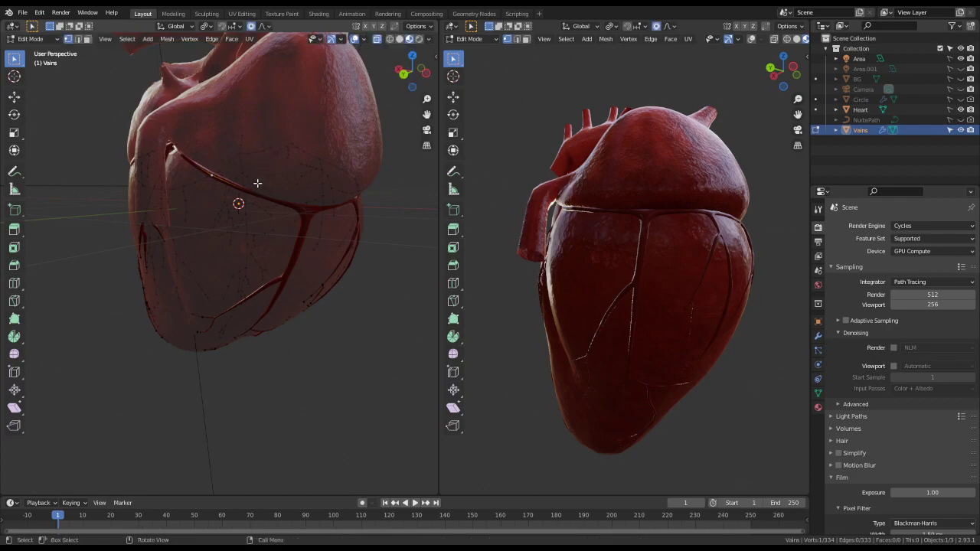
scroll(253, 175, up, 1)
key(ctrl+s)
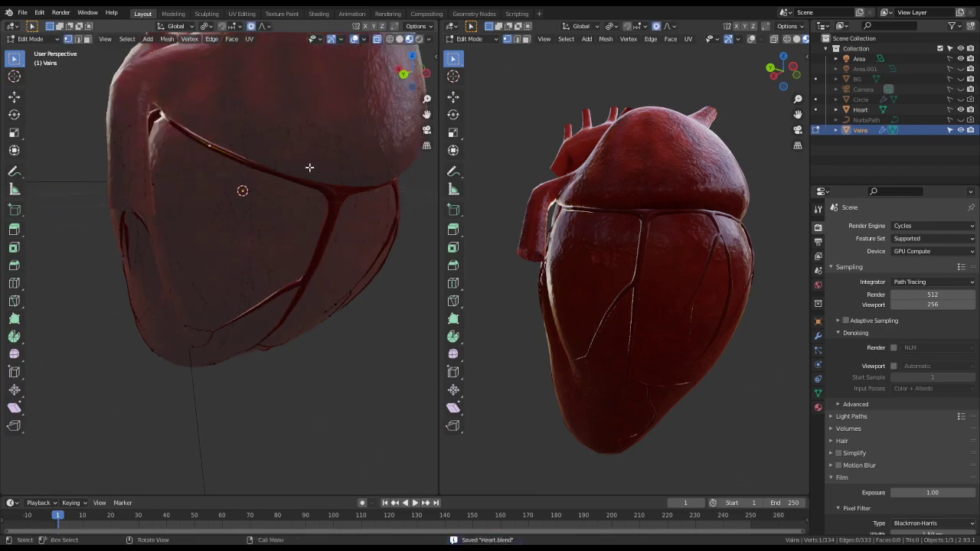
- Scale the vein slightly thicker with soft falloff, then skin-resize the junction vertex larger
key(s)
scroll(325, 164, down, 3)
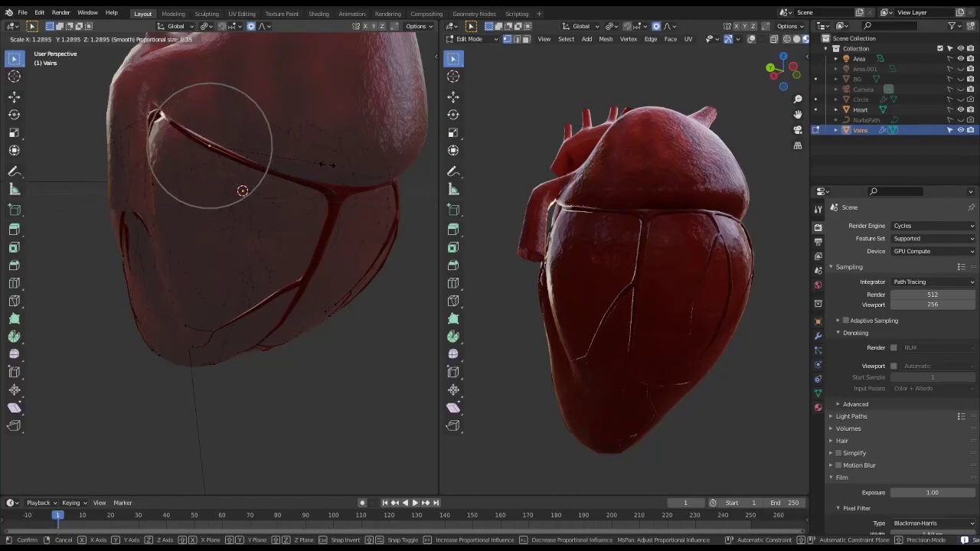
click(310, 165)
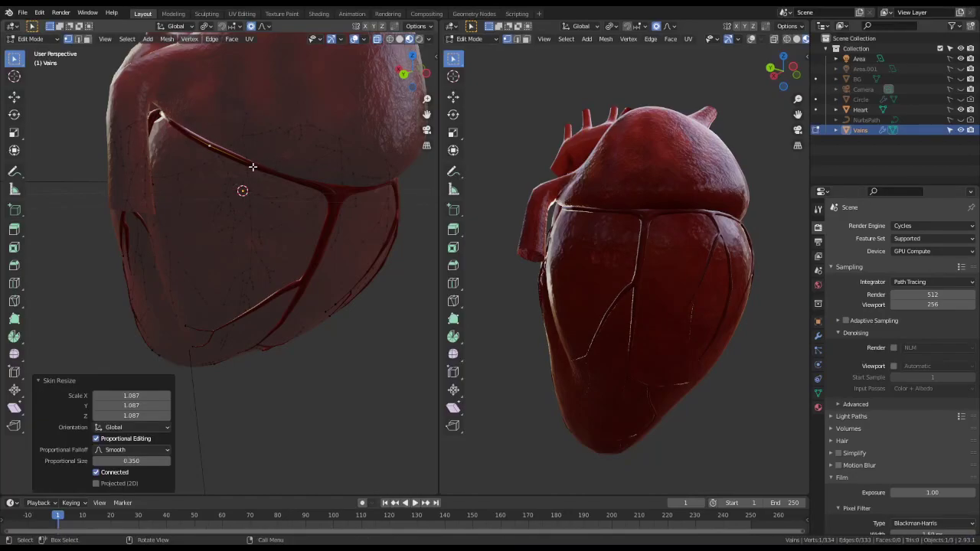
click(252, 165)
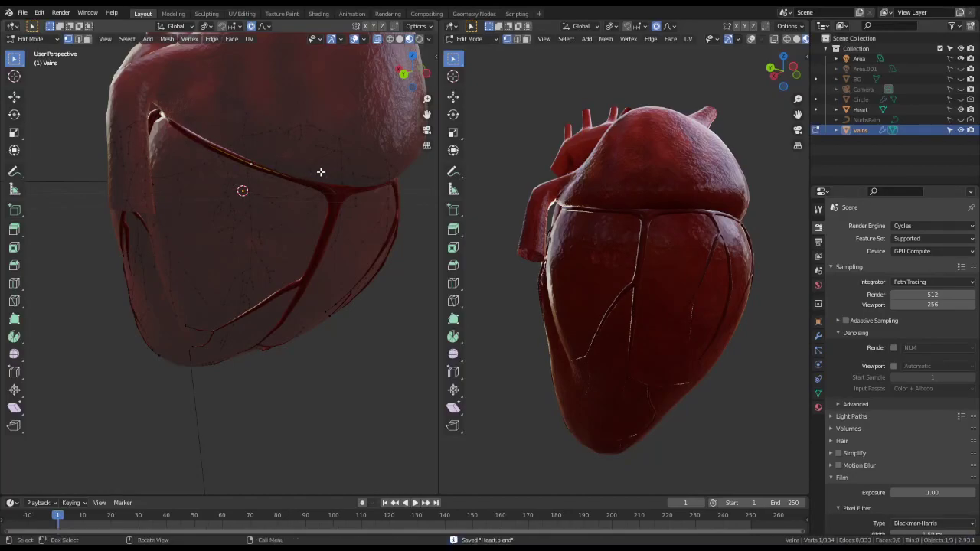
key(ctrl+a)
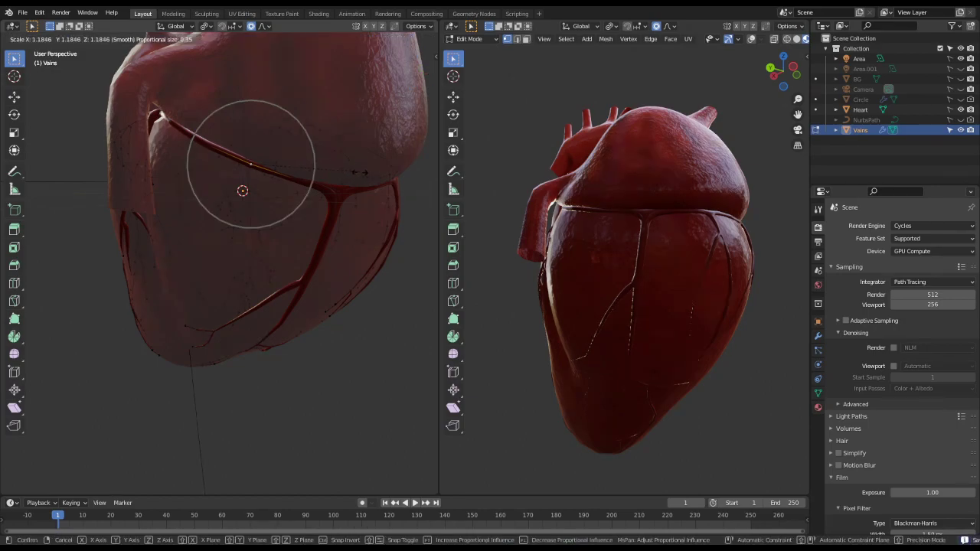
click(348, 173)
- Skin-resize a second vein point thicker, then return to Object Mode with nothing selected
click(297, 180)
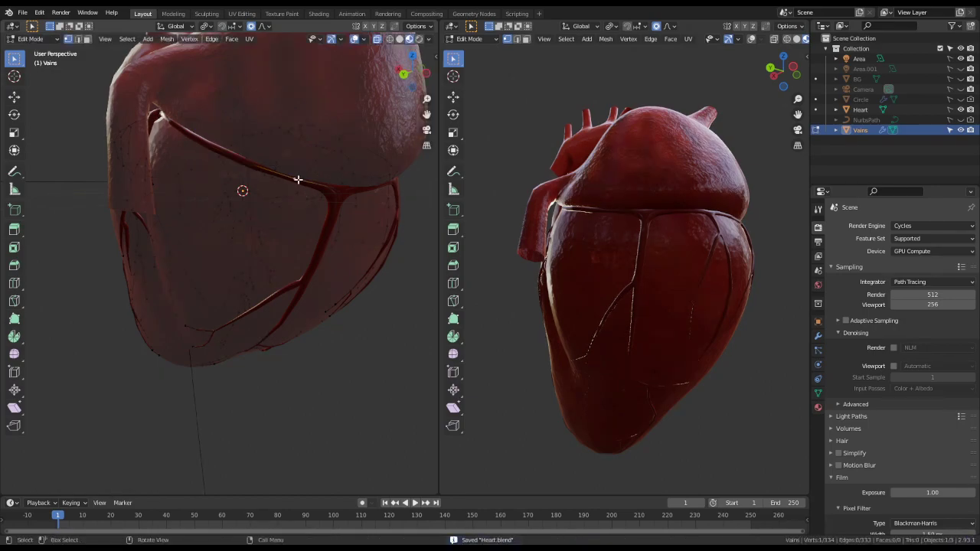
key(ctrl+a)
click(345, 178)
click(346, 178)
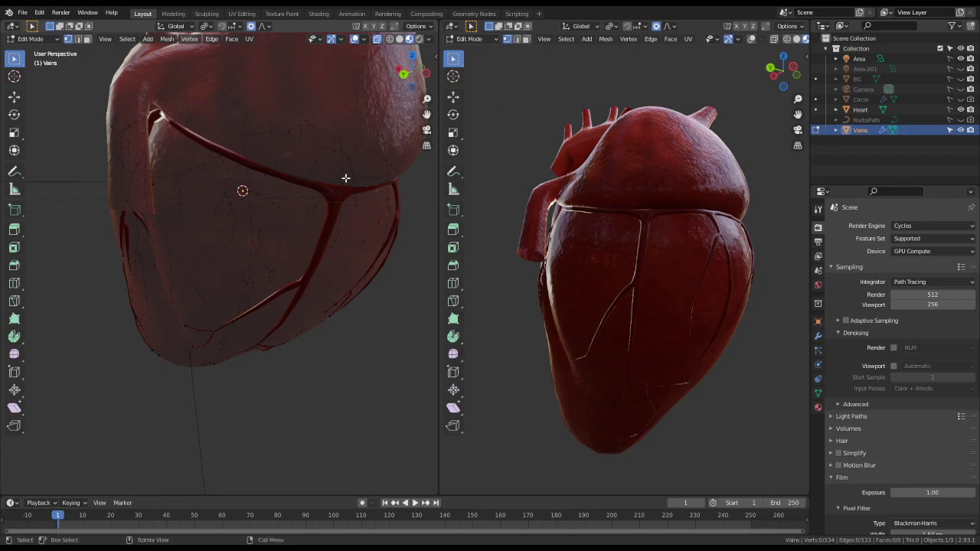
key(Tab)
click(375, 346)
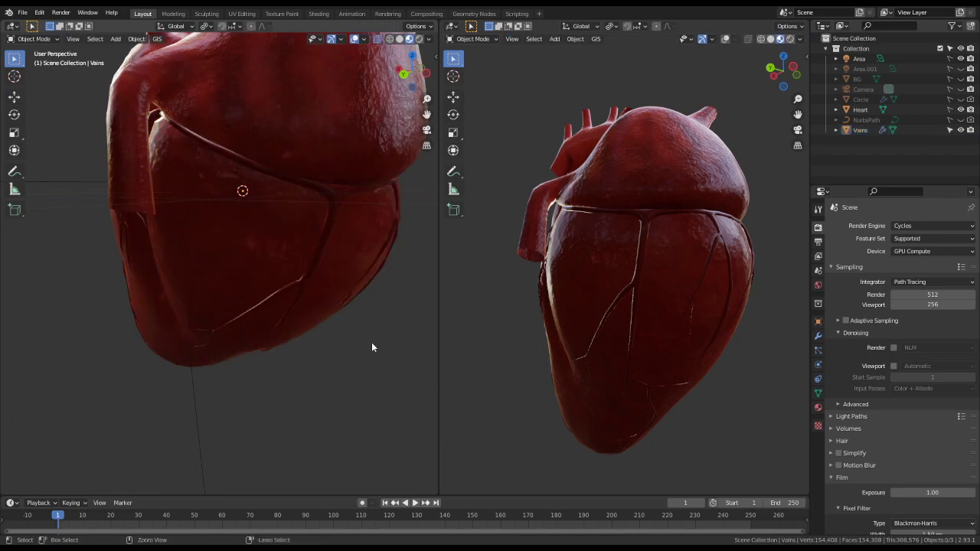
- Orbit and zoom out the right viewport to a front view framing the whole heart
middle_drag(619, 239, 468, 274)
scroll(611, 287, down, 2)
middle_drag(611, 287, 650, 278)
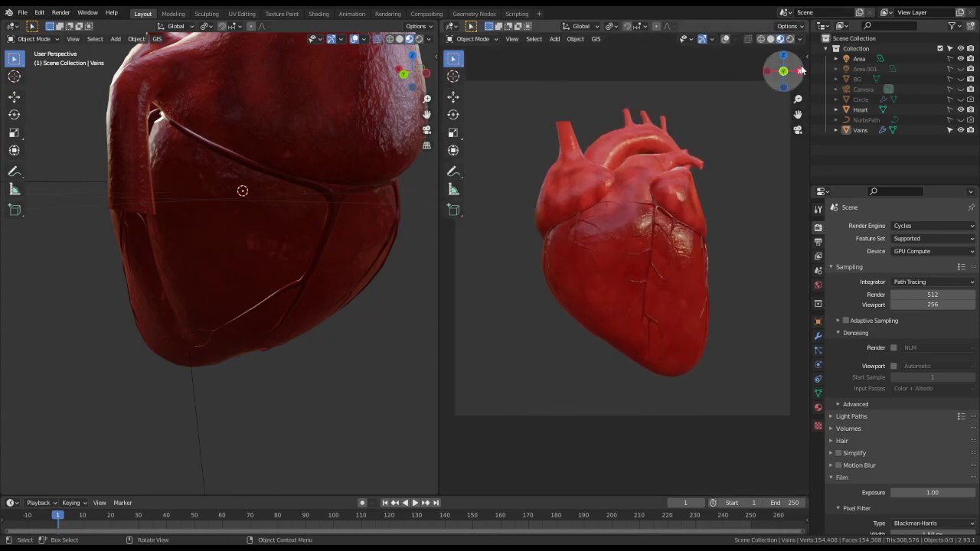
- Switch the right viewport to Rendered shading and make BG and Area.001 visible
click(790, 38)
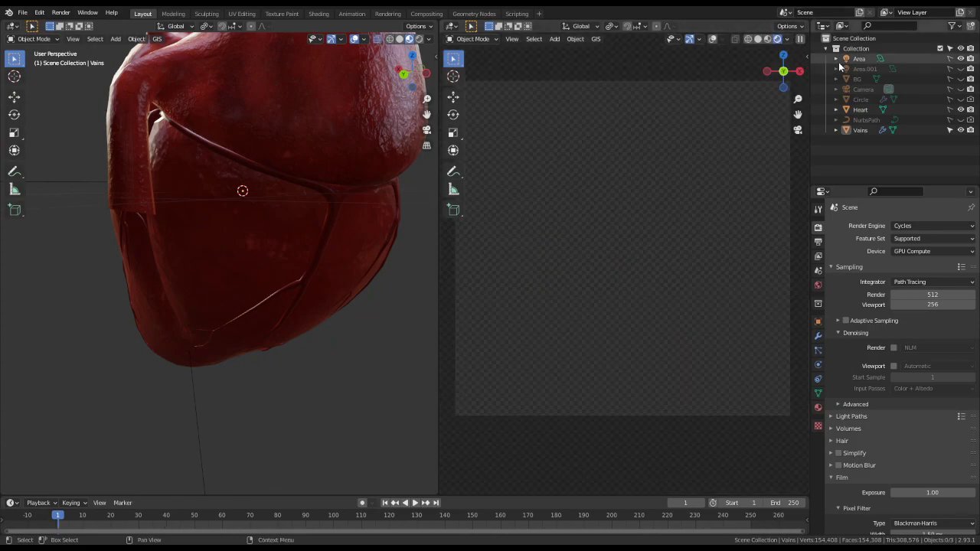
click(961, 79)
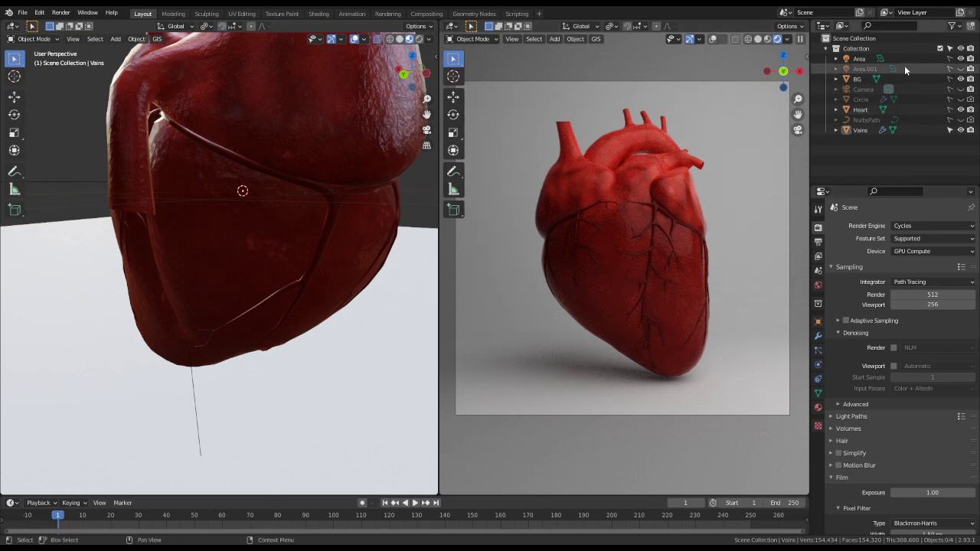
click(961, 69)
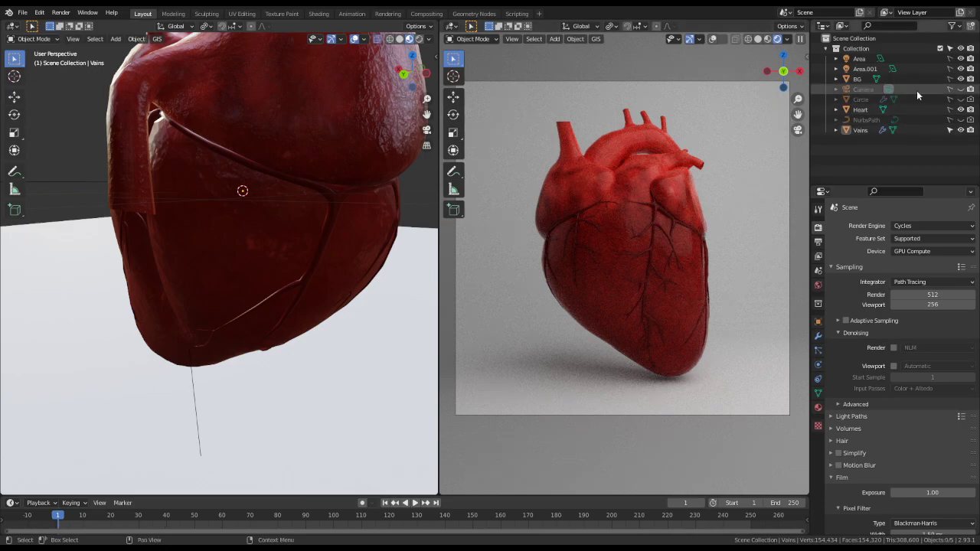
- Turn the Camera's visibility back on, then delete the Circle and NurbsPath objects
click(961, 89)
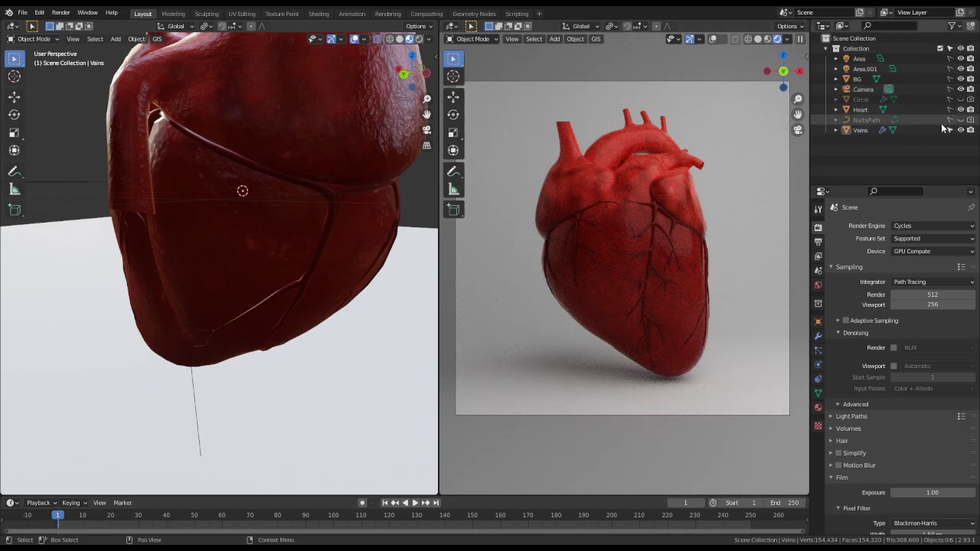
right_click(883, 98)
click(917, 99)
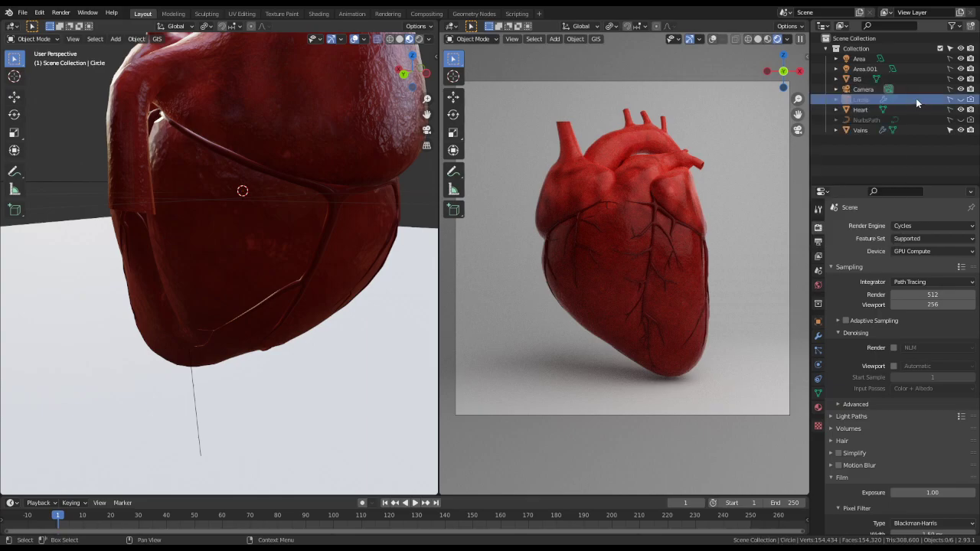
right_click(917, 98)
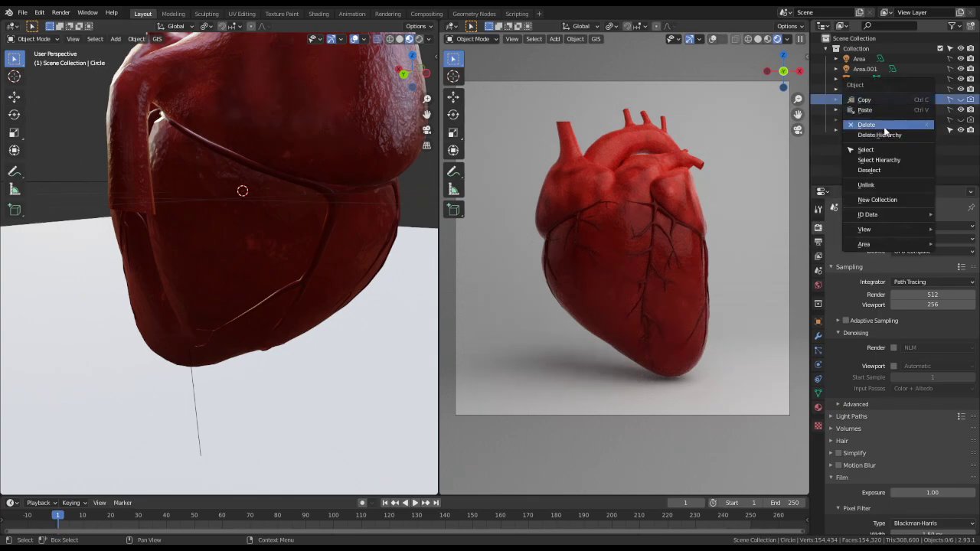
click(883, 126)
right_click(879, 113)
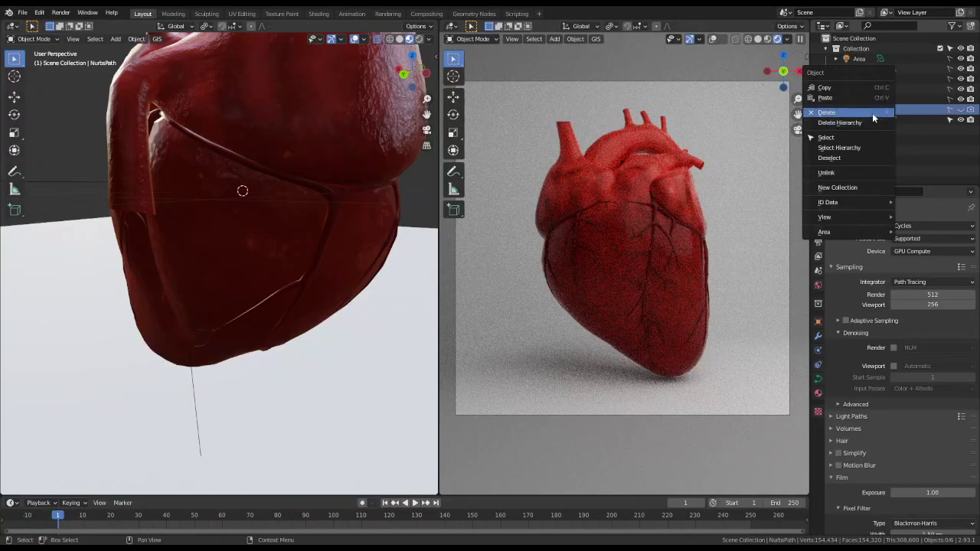
click(872, 113)
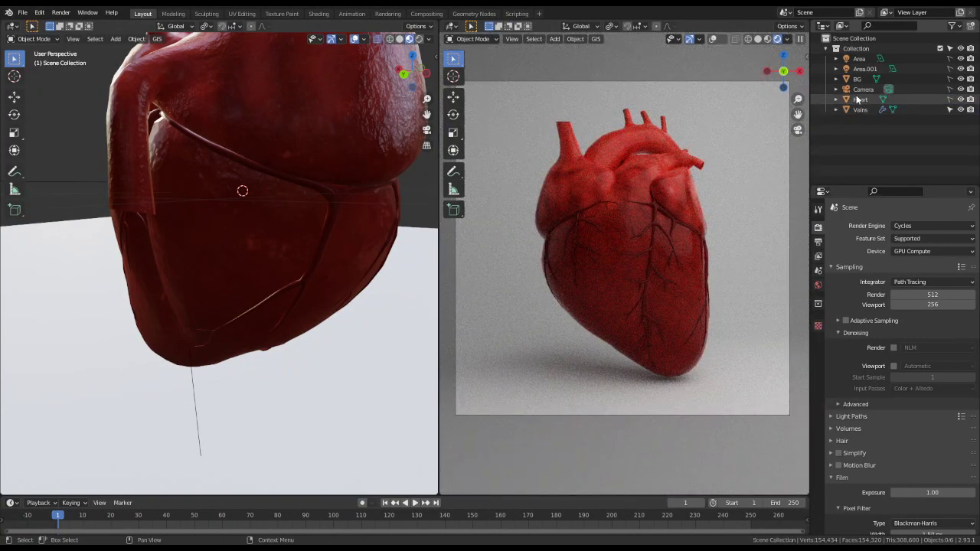
- Save Heart.blend and enter Edit Mode on the Vains object
key(ctrl+s)
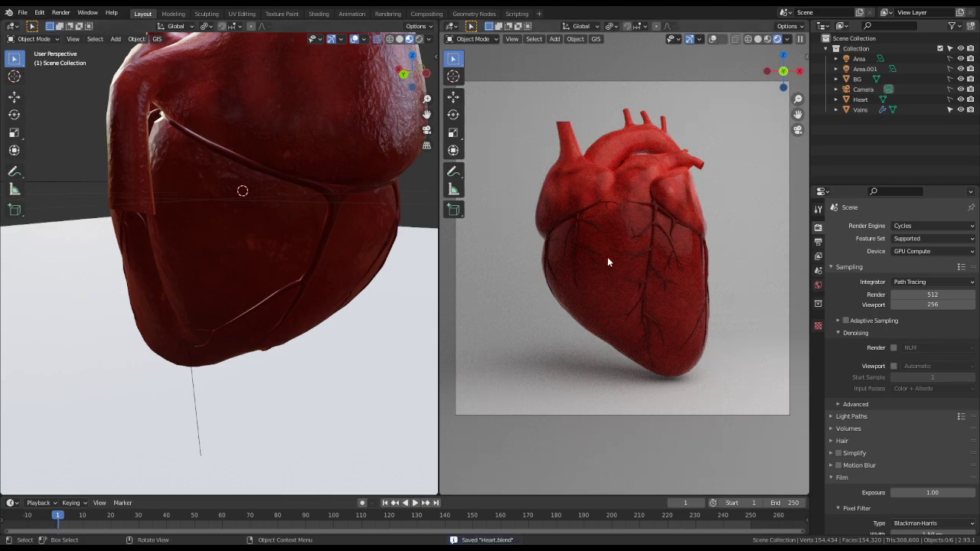
middle_drag(300, 168, 201, 204)
click(205, 188)
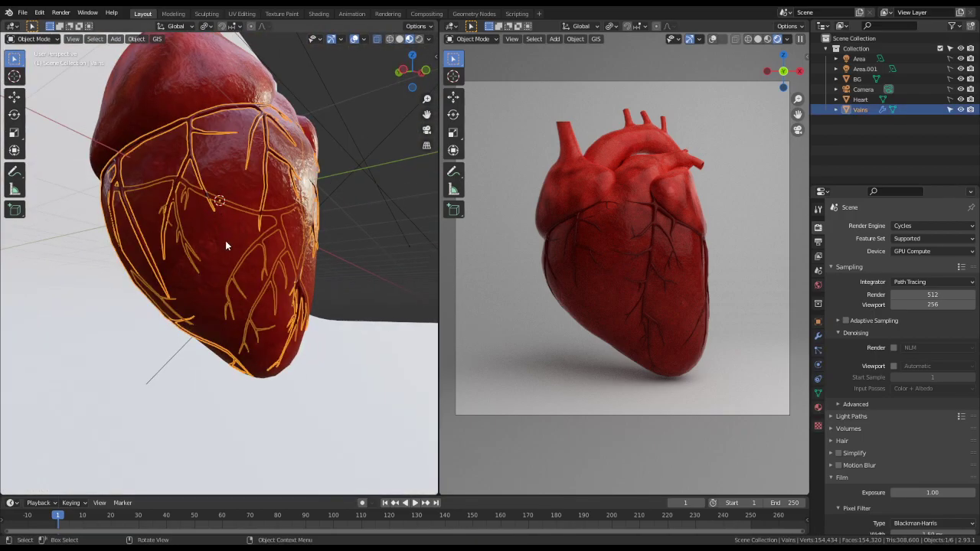
key(Tab)
- Extrude a new vein branch from a tip on the heart's lower side
middle_drag(229, 236, 239, 228)
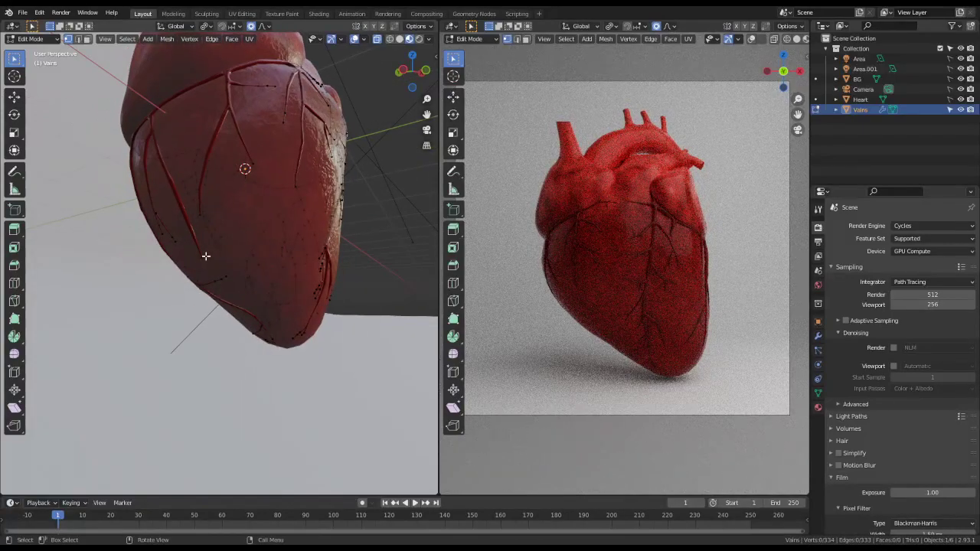
middle_drag(206, 256, 288, 248)
scroll(288, 247, up, 6)
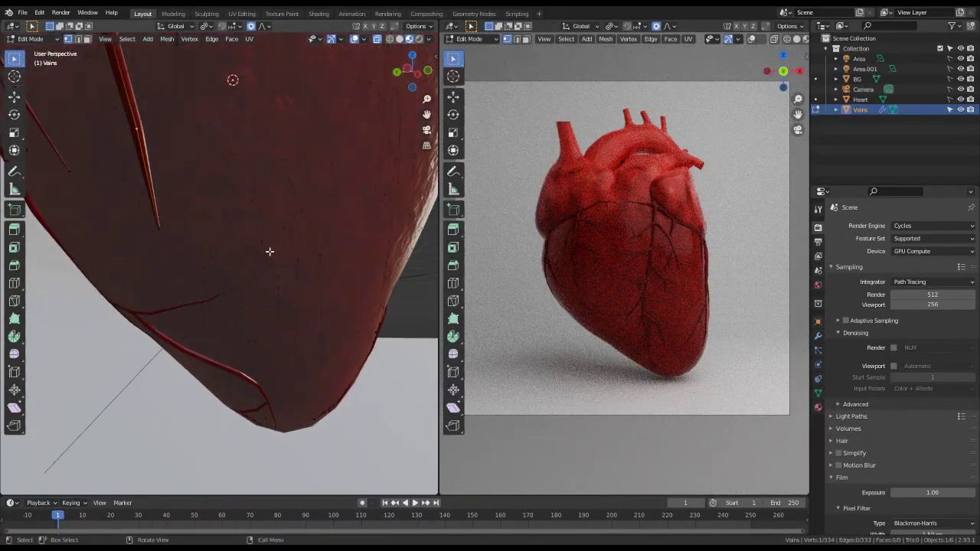
key(e)
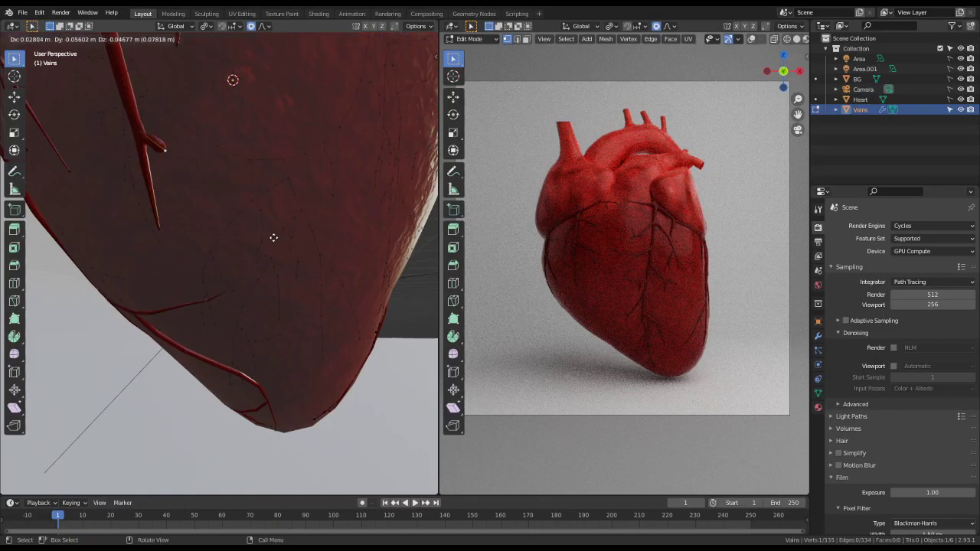
click(267, 226)
scroll(269, 272, up, 3)
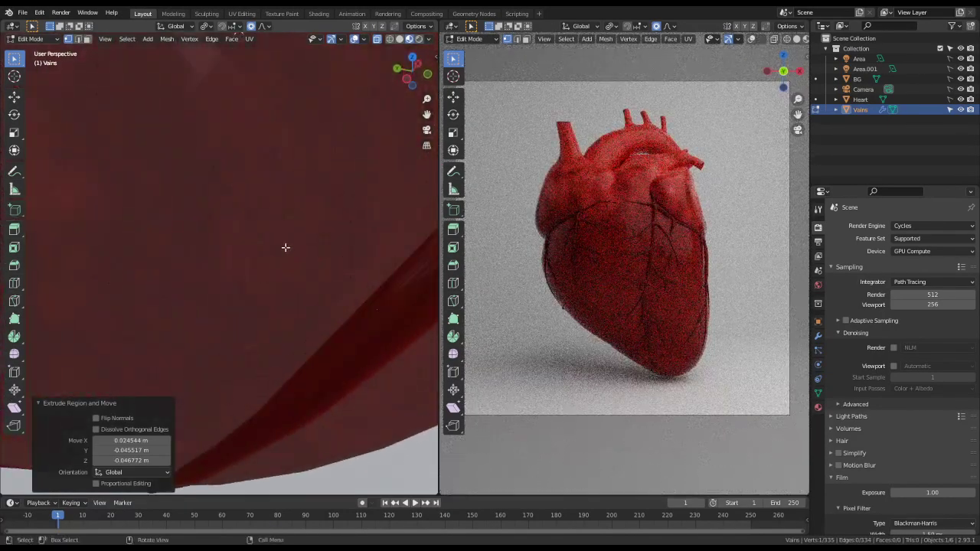
scroll(286, 247, down, 5)
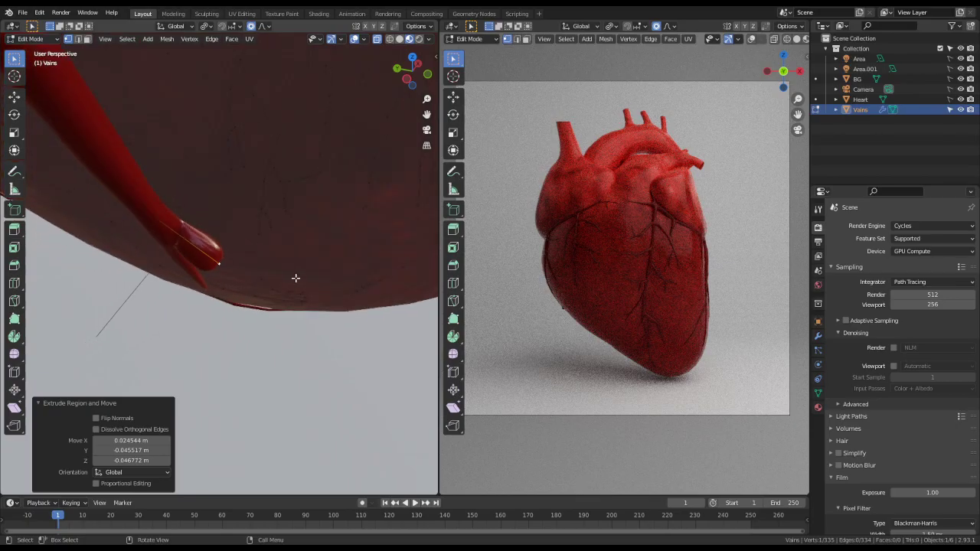
key(e)
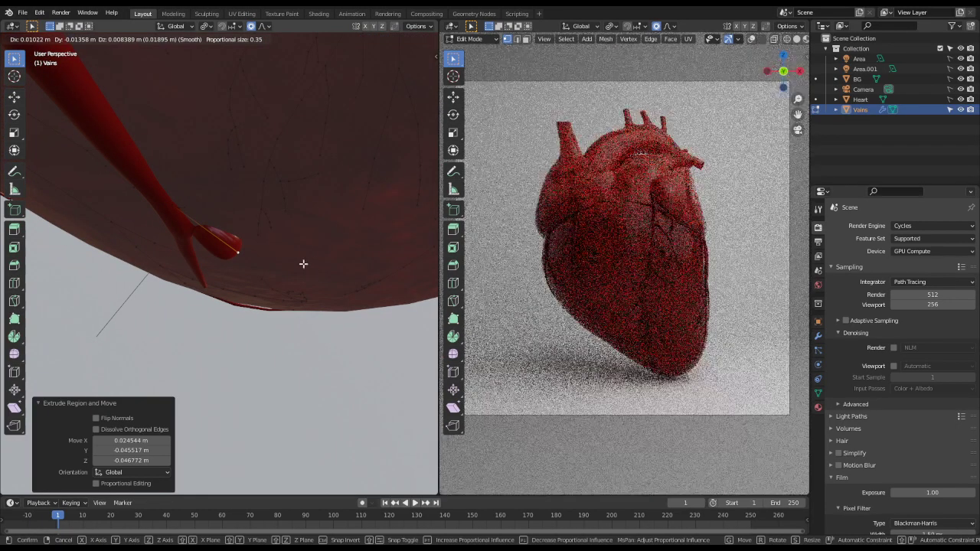
right_click(303, 263)
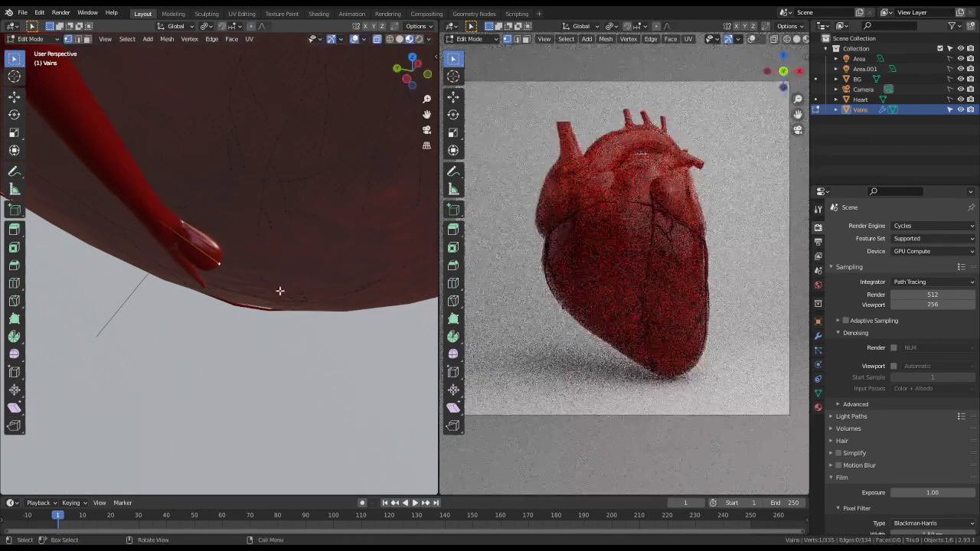
- Slide the vein tip, nudge it 0.010955 m along X, and switch to Material Preview
key(shift+v)
click(153, 217)
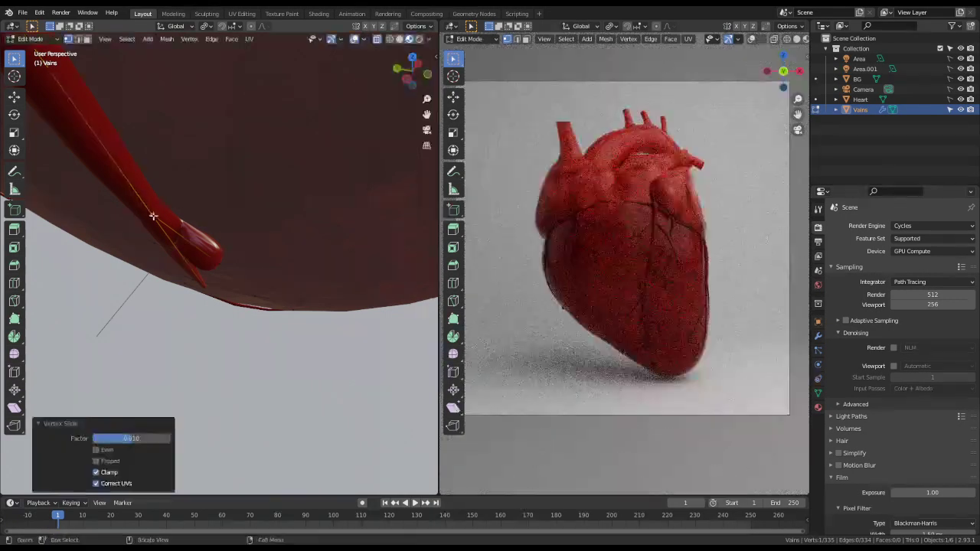
key(g)
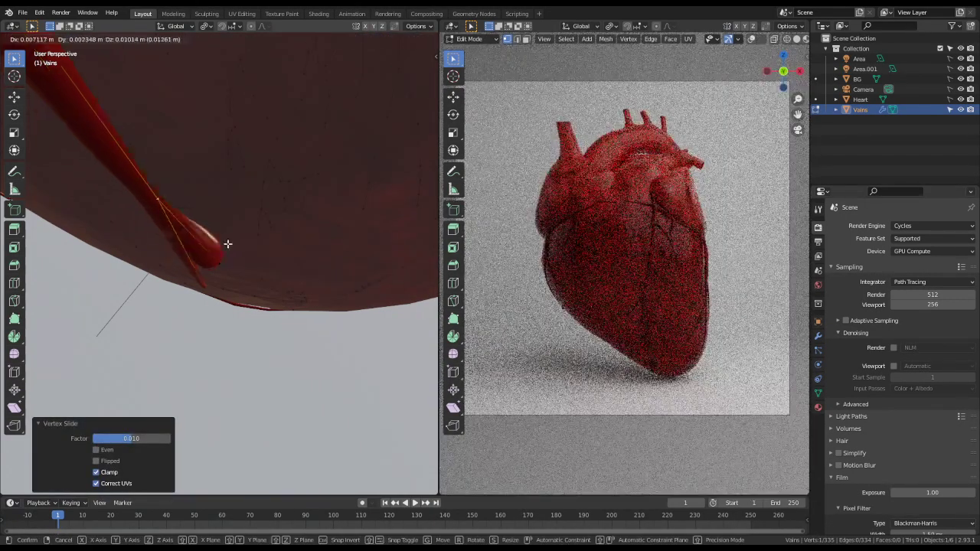
right_click(234, 264)
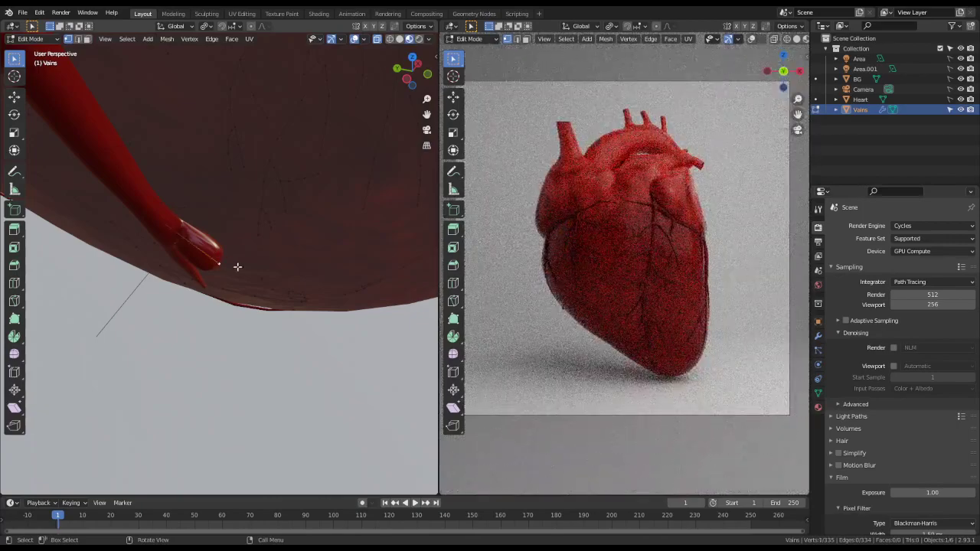
key(g)
right_click(337, 258)
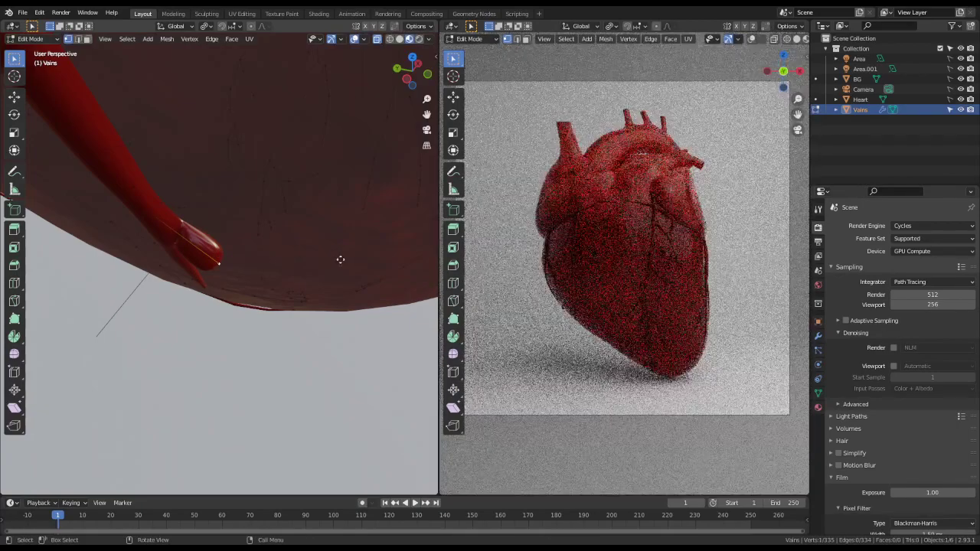
key(g)
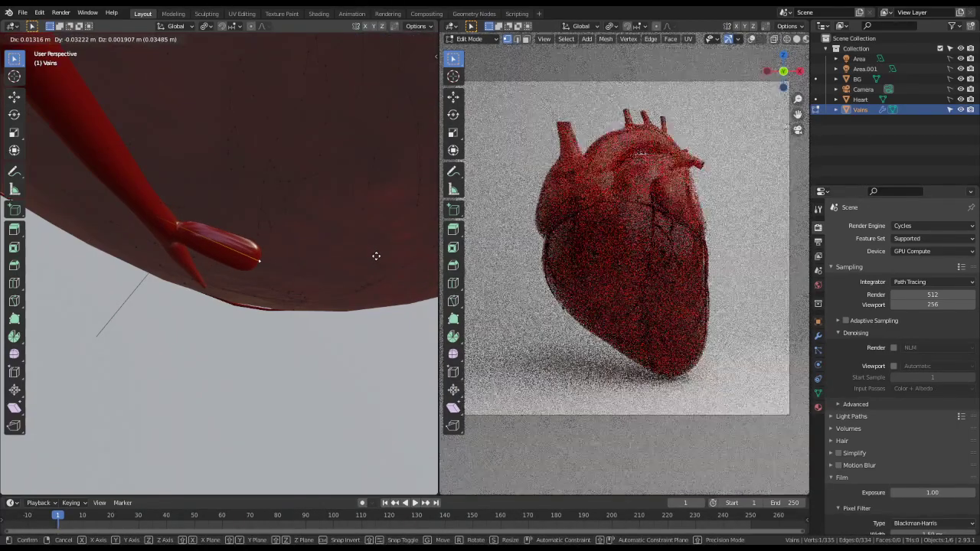
click(371, 257)
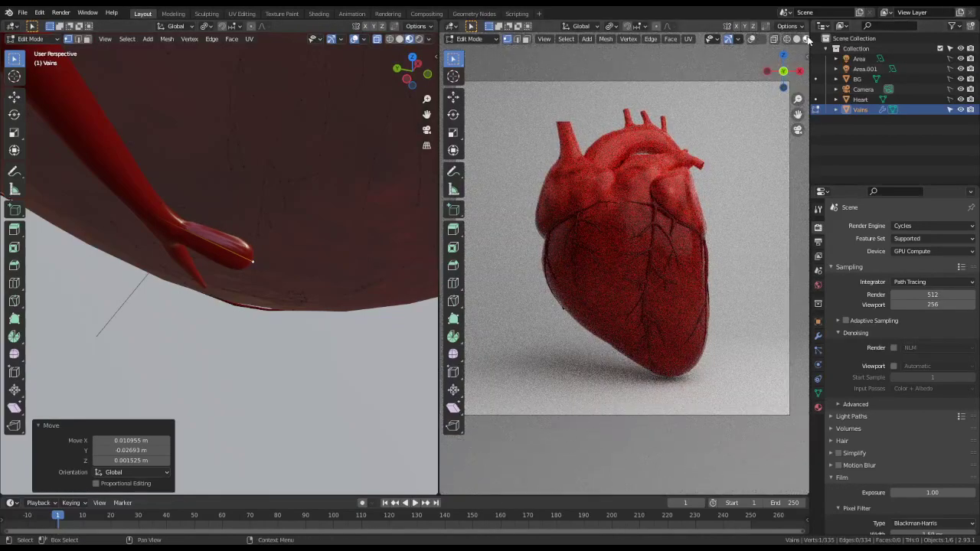
click(797, 40)
- Reposition the selected vein tip near the heart's lower tip
middle_drag(329, 276, 304, 282)
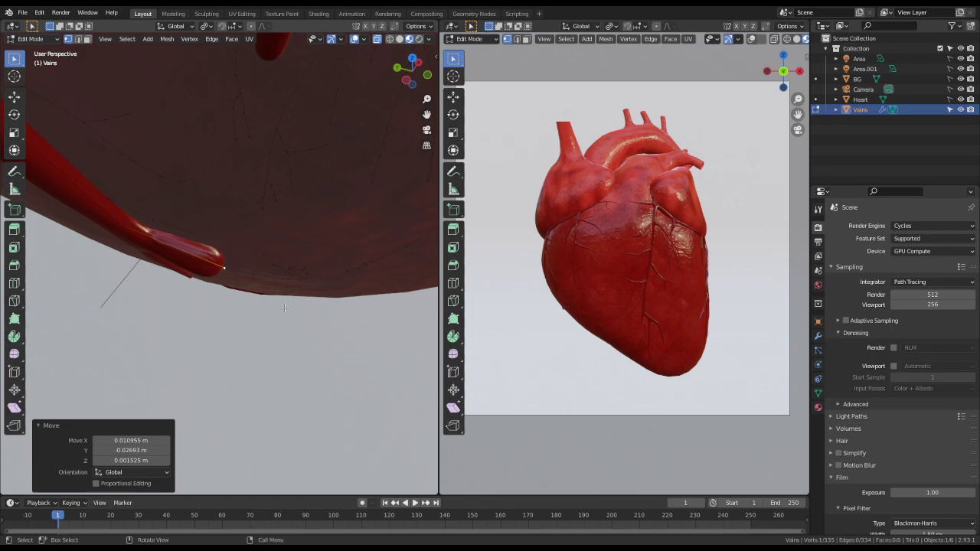
middle_drag(33, 335, 151, 320)
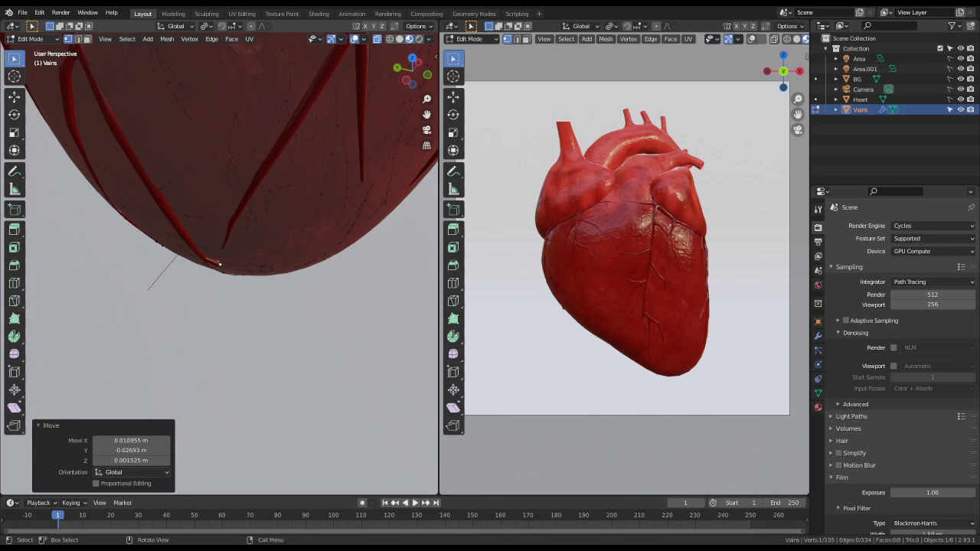
scroll(252, 223, up, 5)
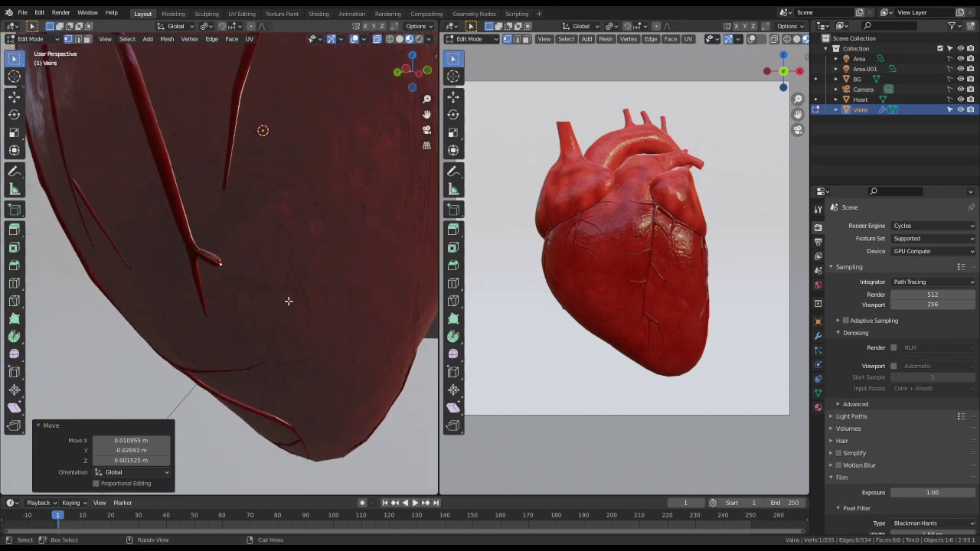
scroll(287, 299, down, 4)
middle_drag(287, 299, 302, 352)
key(g)
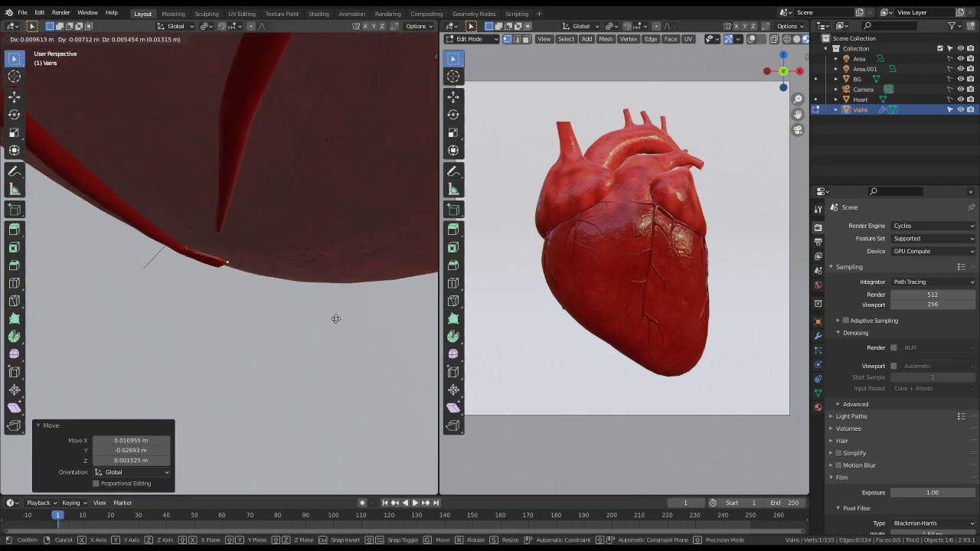
click(336, 318)
- Extrude a new vein segment and adjust its tip from the front view
mouse_move(336, 322)
middle_down()
mouse_move(317, 319)
mouse_move(320, 329)
middle_up()
key(e)
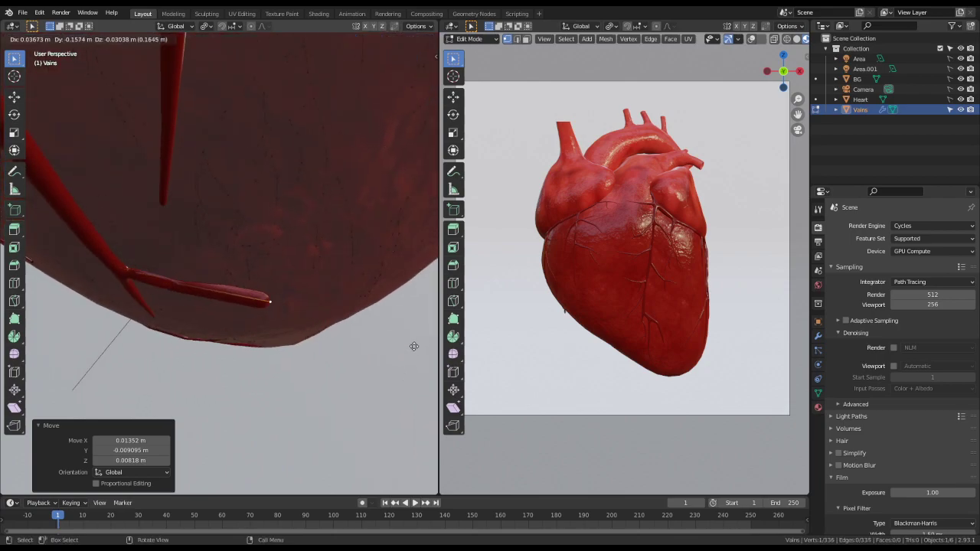
click(414, 345)
scroll(354, 273, up, 3)
key(KP_1)
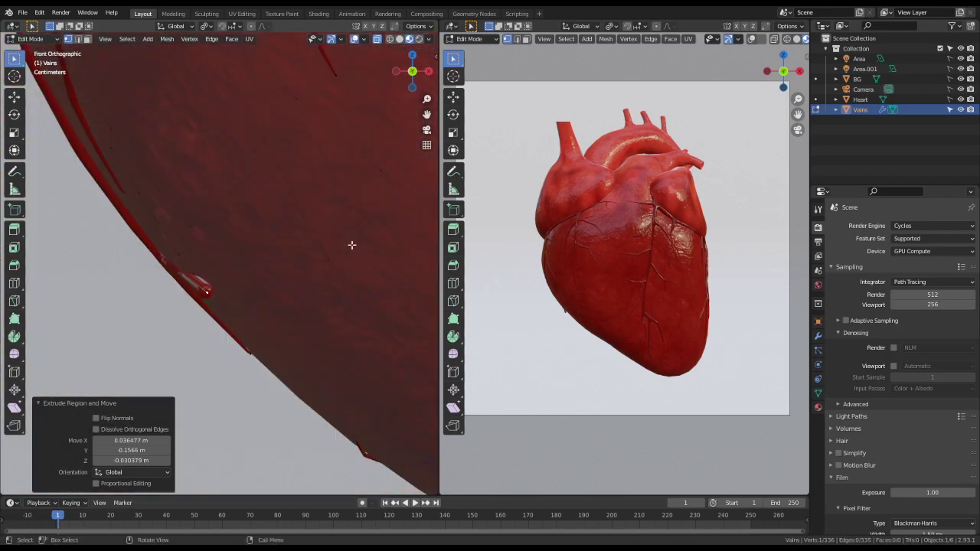
key(g)
click(265, 324)
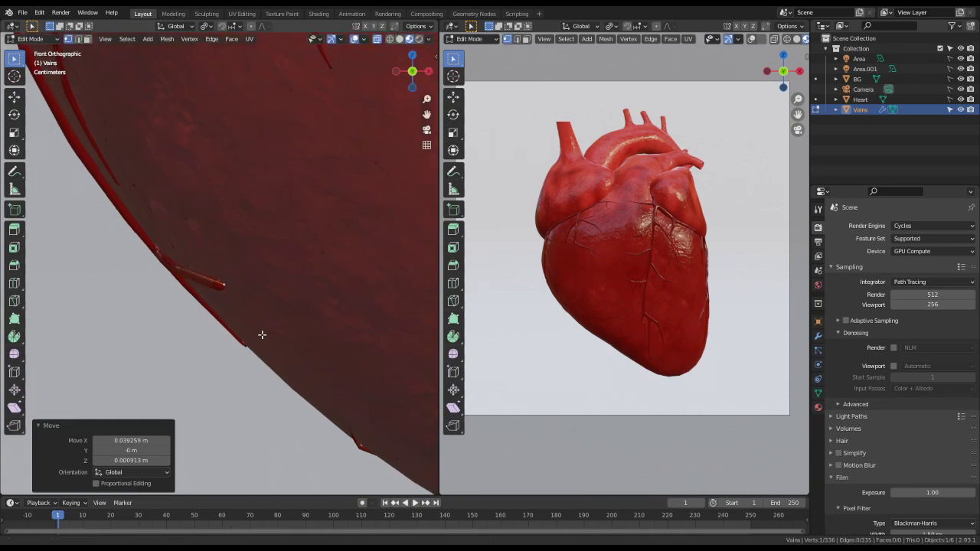
- From the left view, bend the vein's middle vertex downward and move its tip down-left
shift+middle_drag(260, 334, 174, 269)
key(ctrl+KP_3)
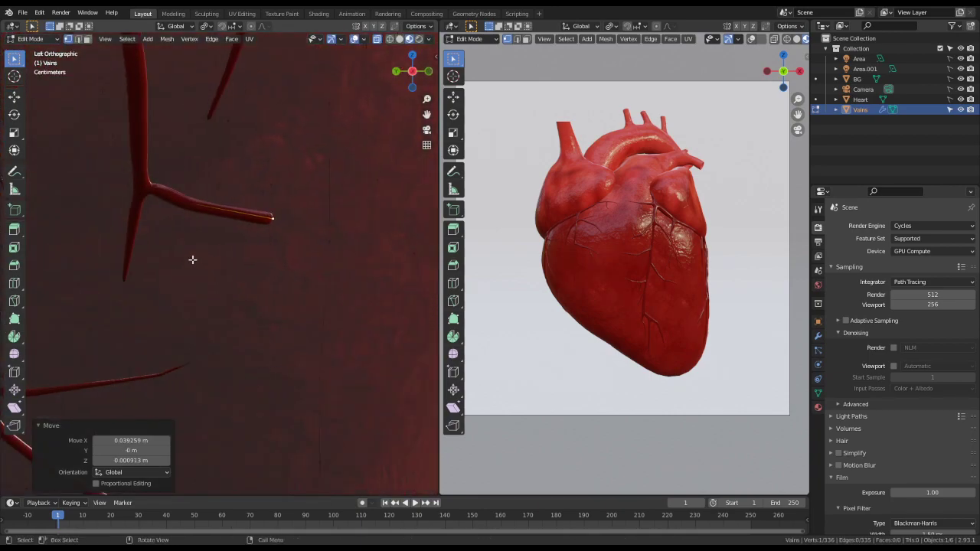
scroll(236, 286, up, 2)
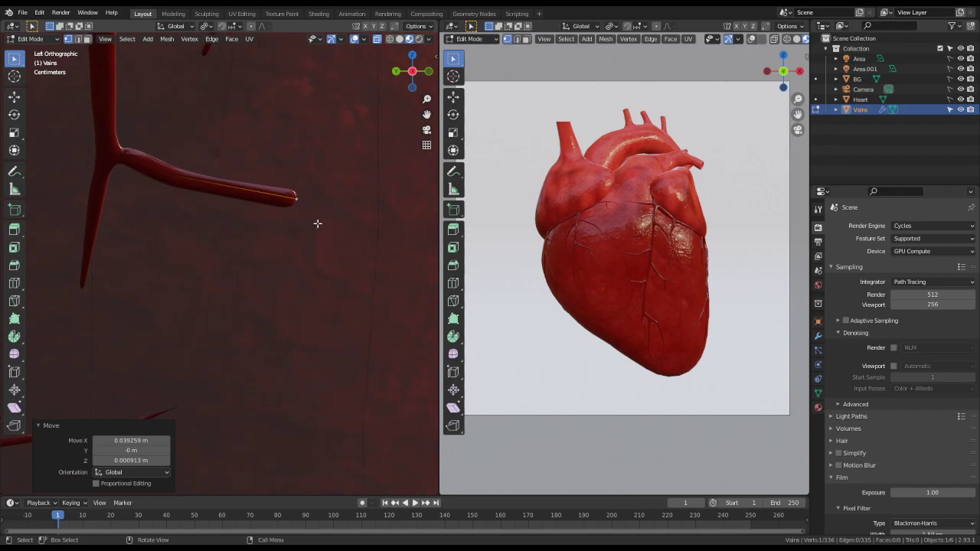
scroll(318, 223, down, 5)
scroll(318, 223, up, 3)
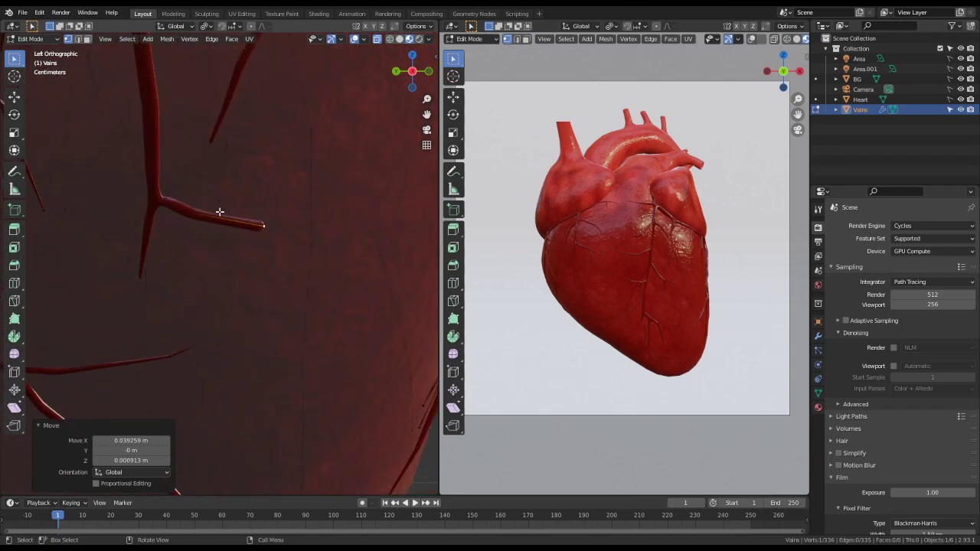
click(193, 220)
key(g)
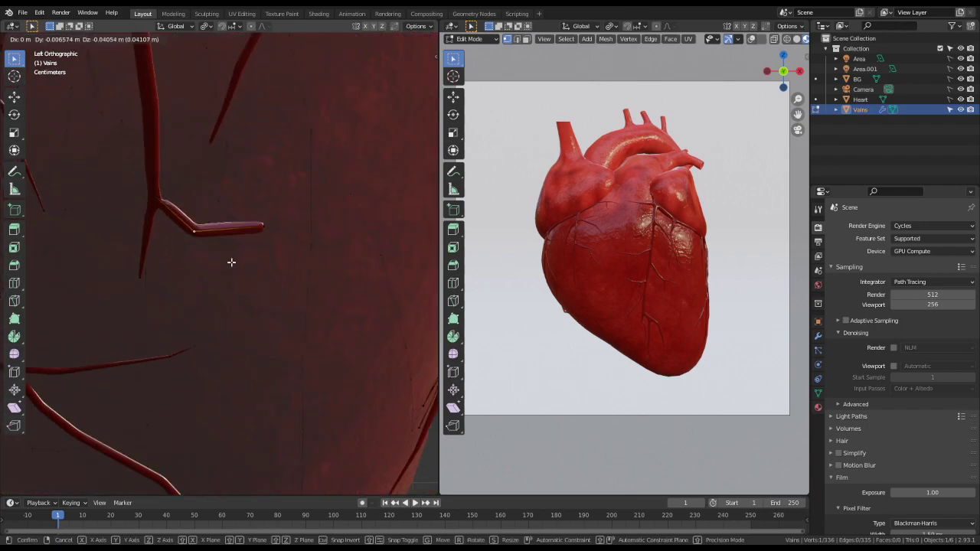
click(232, 262)
click(281, 226)
key(g)
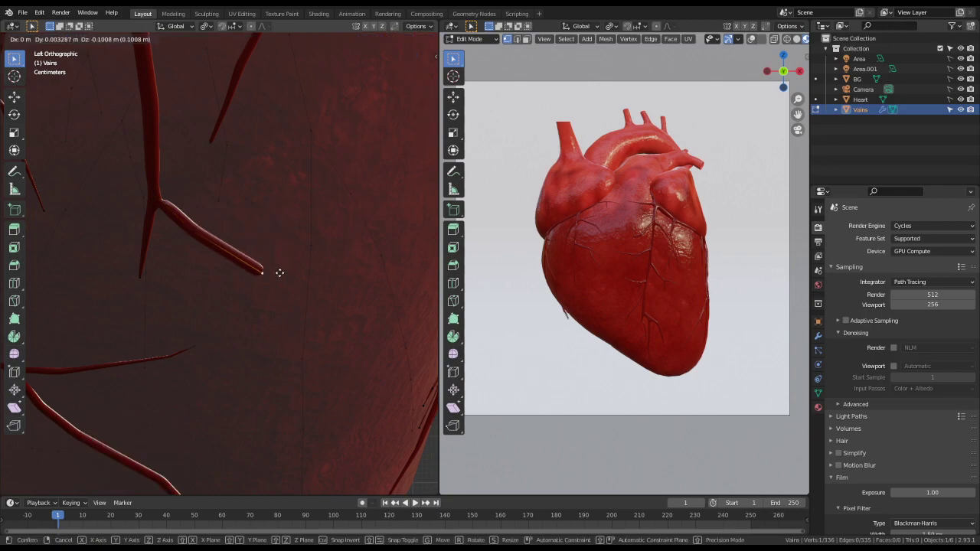
click(283, 277)
- Extrude a new vein tip below the heart, offset -0.15293 m Y and -0.081409 m Z
scroll(298, 296, up, 1)
scroll(298, 295, up, 2)
key(e)
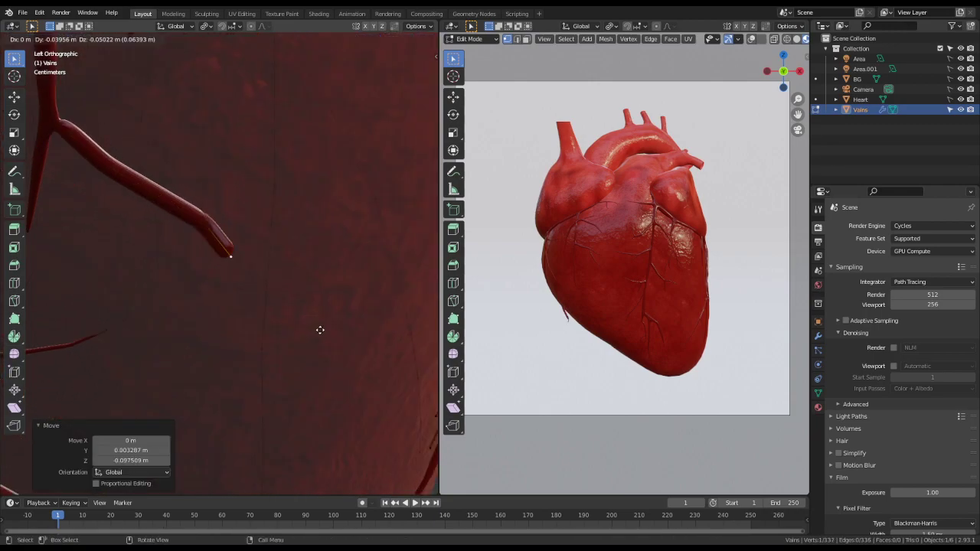
click(361, 311)
middle_drag(360, 311, 284, 305)
key(KP_7)
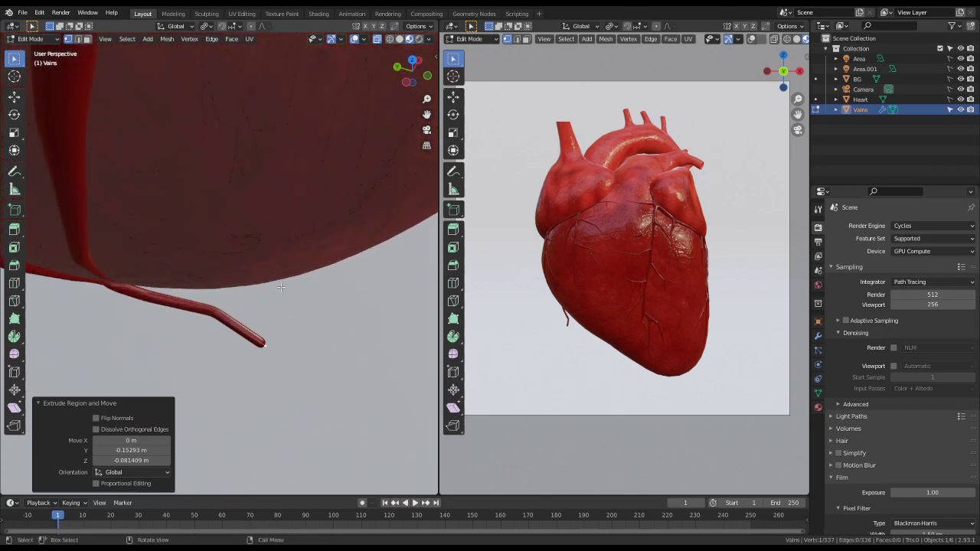
- With proportional editing on, rotate, slide down, then bend the vein tip upward
key(o)
key(r)
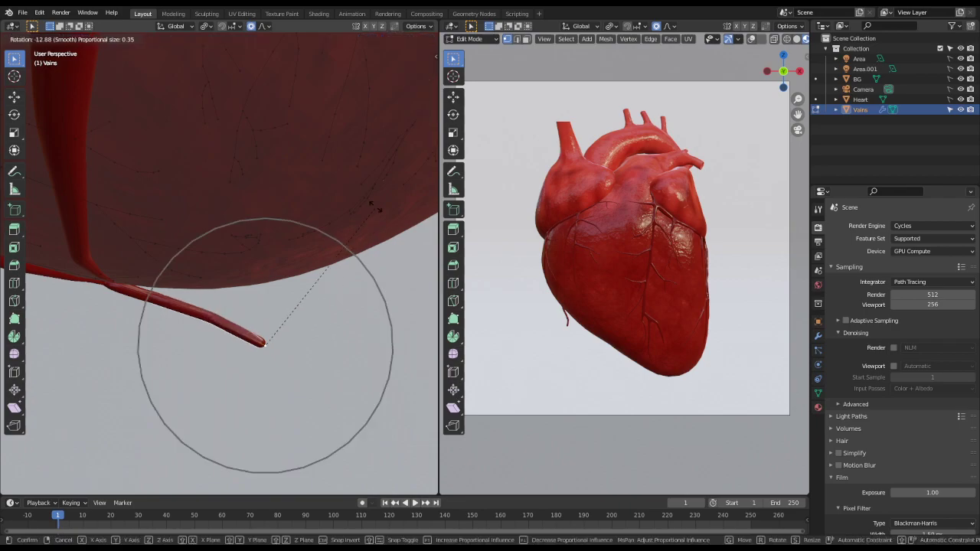
scroll(329, 113, down, 3)
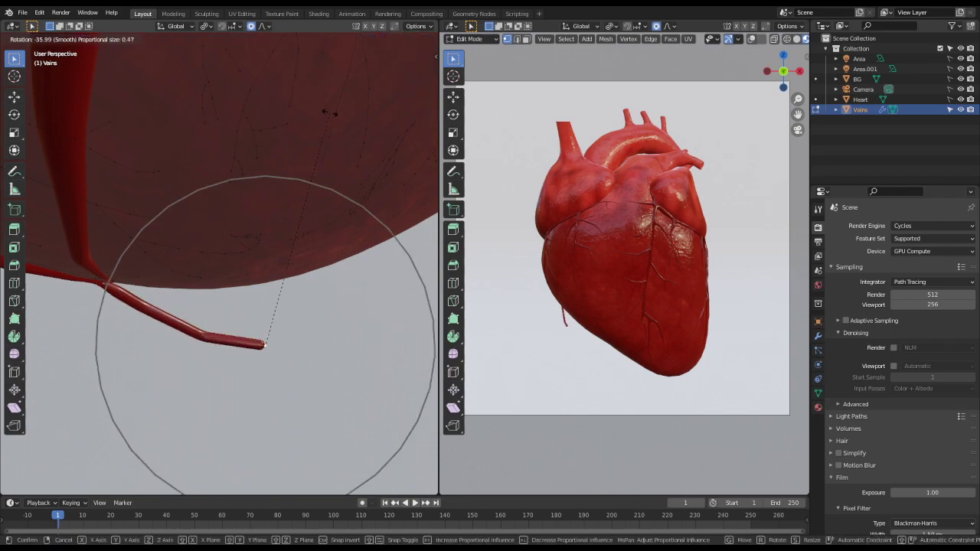
click(337, 96)
key(g)
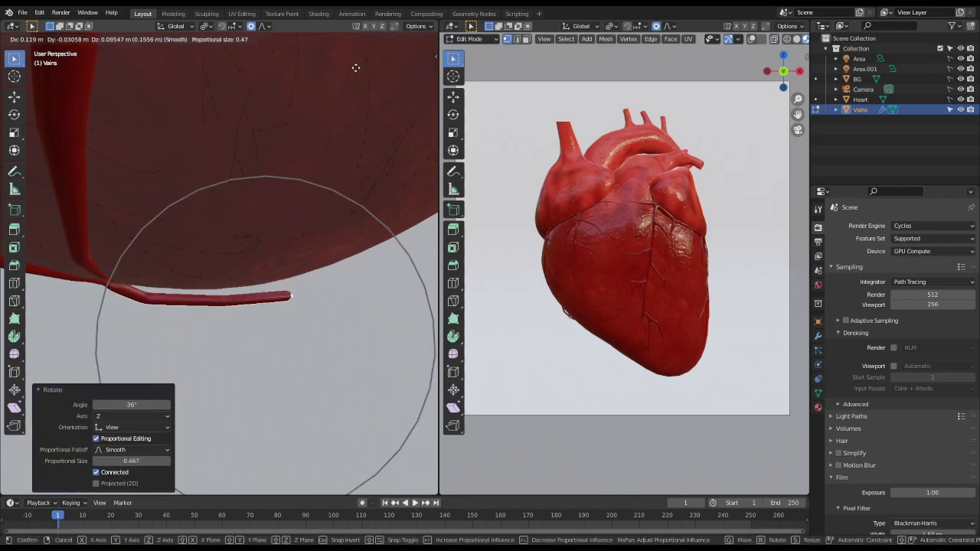
click(354, 134)
key(r)
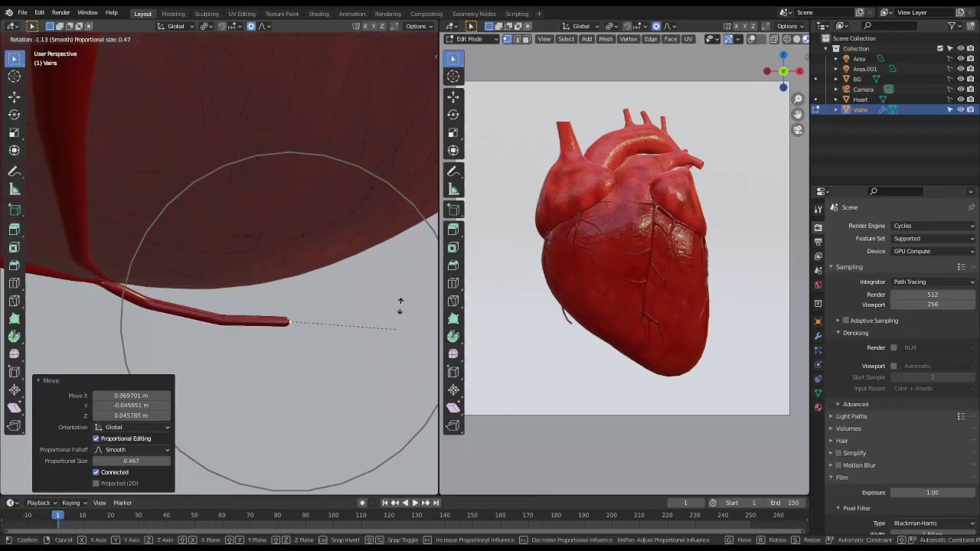
scroll(394, 295, up, 4)
click(393, 288)
- Pull the vein tip toward the heart and adjust a vertex on the bottom edge
key(g)
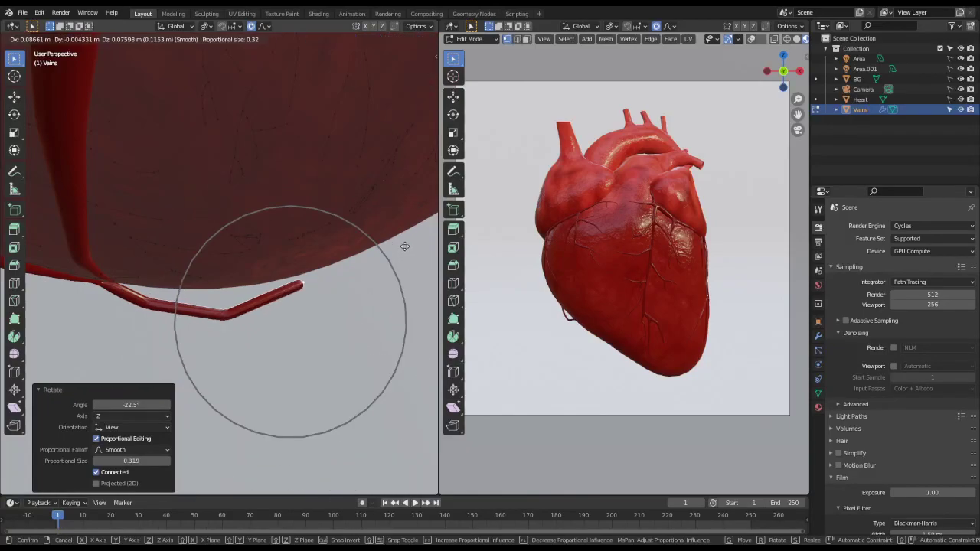
click(384, 257)
key(g)
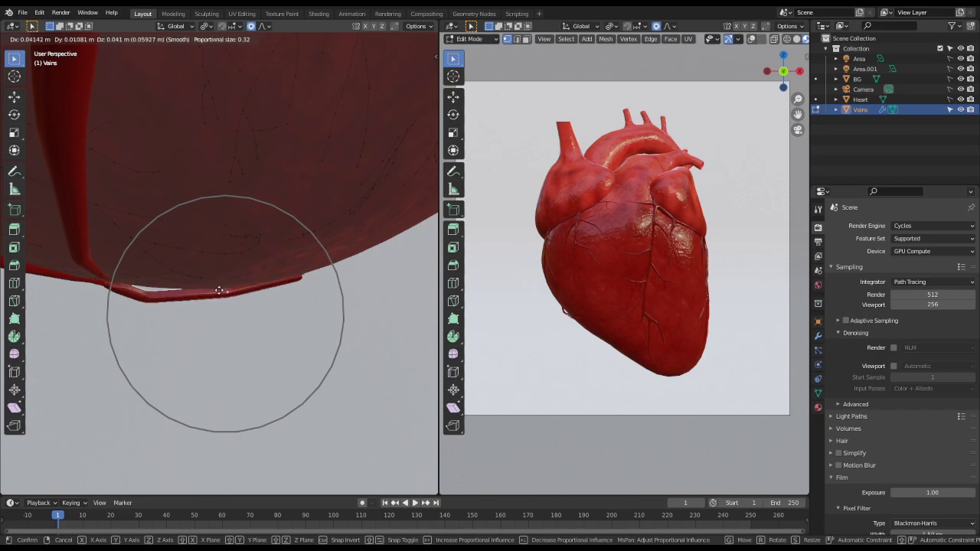
click(147, 291)
key(g)
click(149, 291)
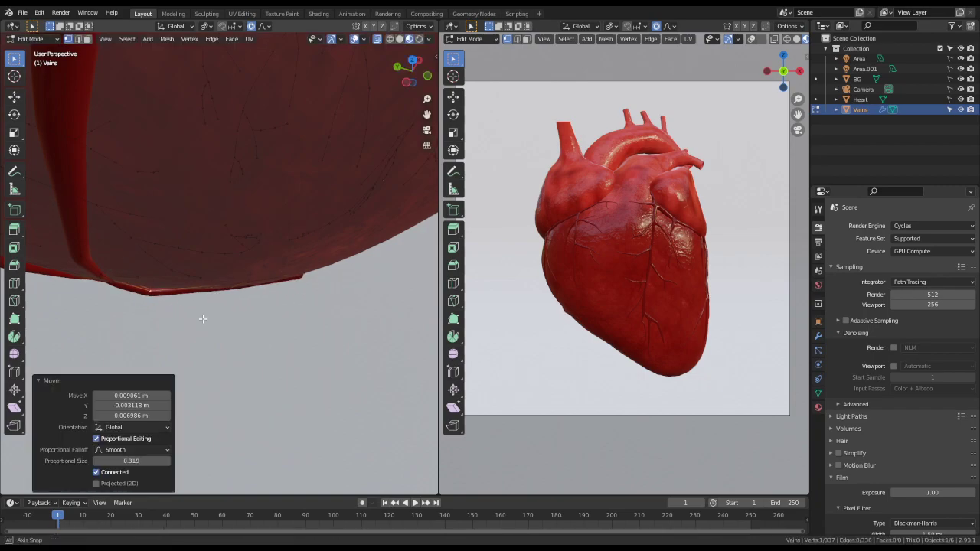
middle_drag(149, 291, 153, 251)
click(135, 207)
- Nudge the junction vertex and thicken the vein there to 1.205
scroll(213, 297, up, 3)
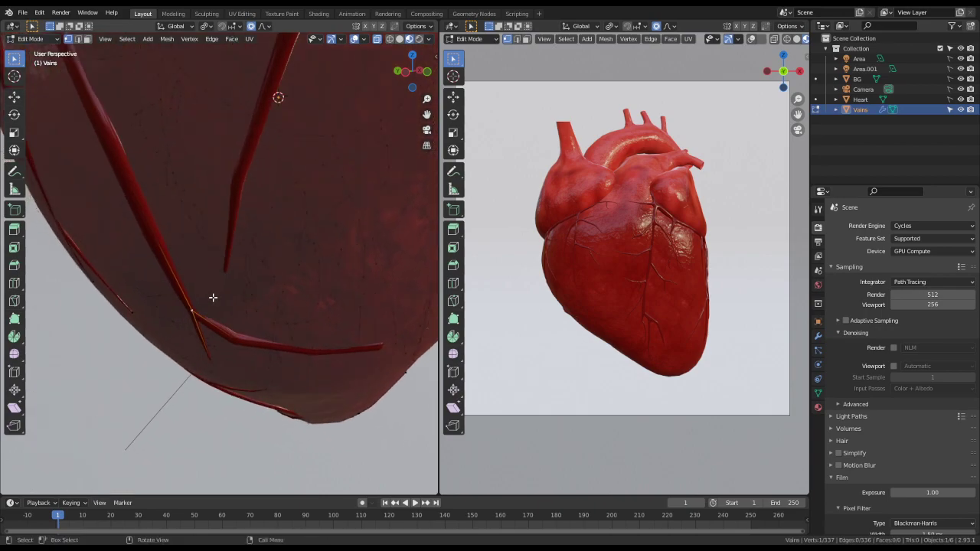
key(g)
scroll(222, 300, up, 2)
scroll(218, 300, down, 1)
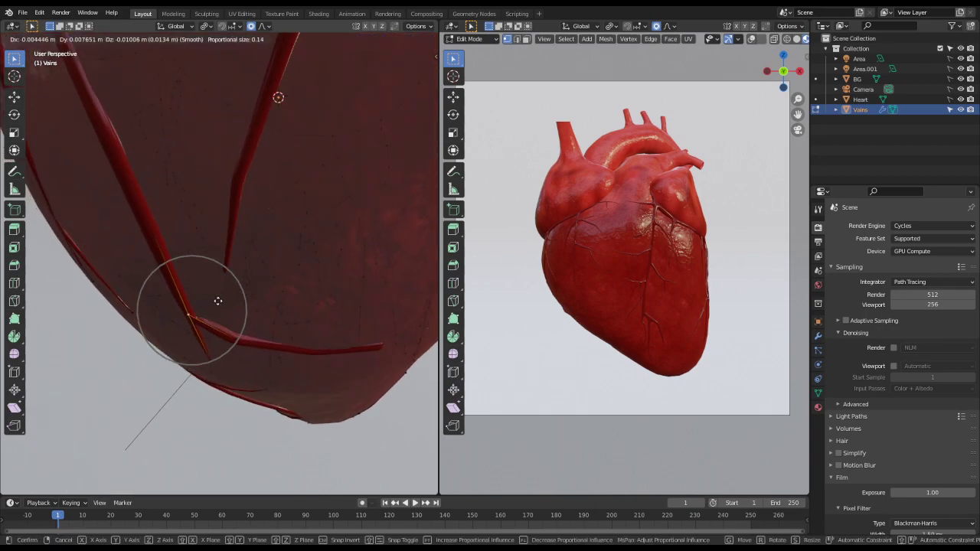
click(214, 302)
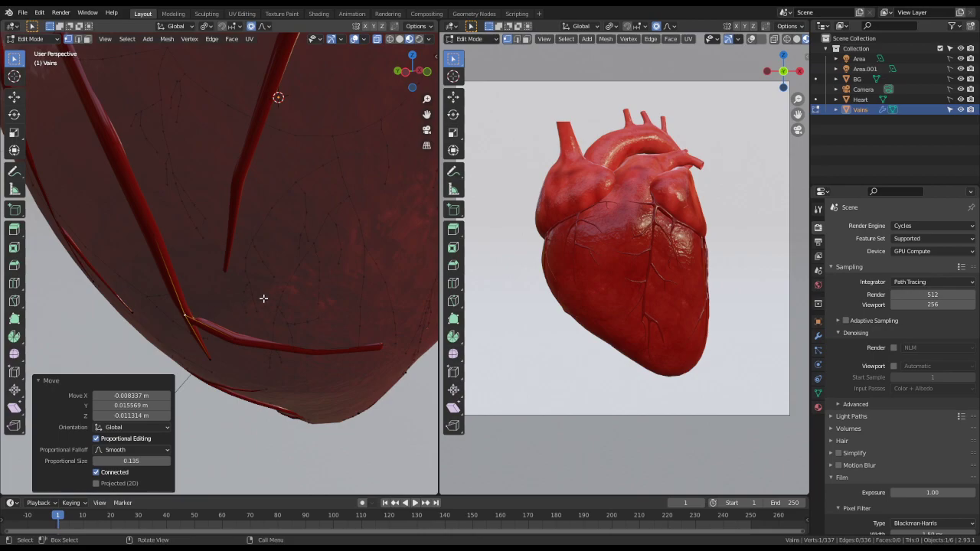
middle_drag(263, 298, 289, 243)
key(s)
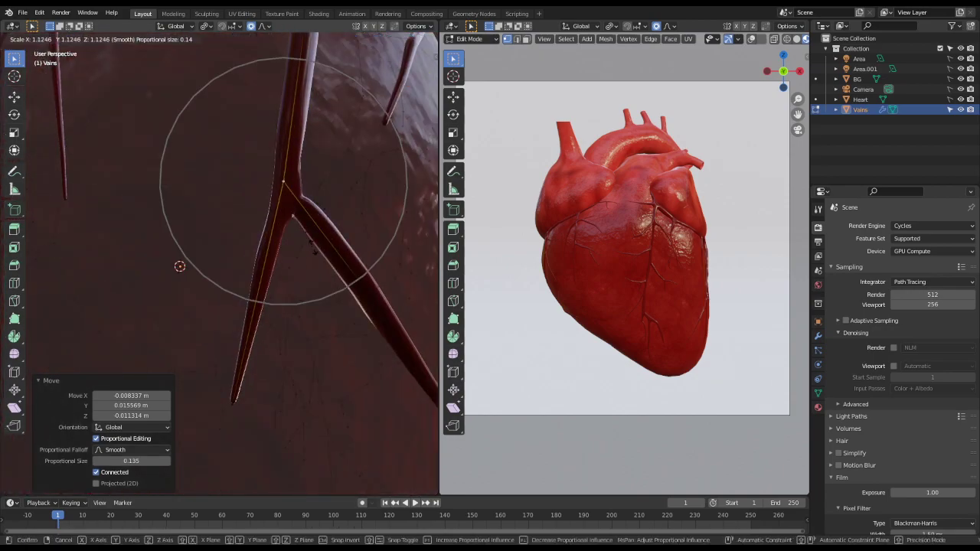
click(294, 284)
middle_drag(293, 285, 292, 291)
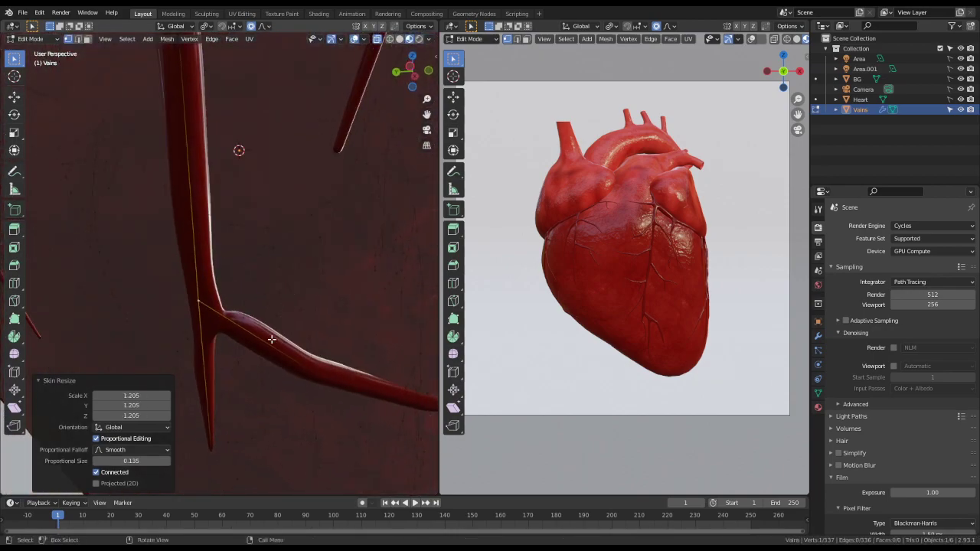
- Slide a branch vertex along the vein, then move it vertically along Z
click(301, 364)
key(shift+v)
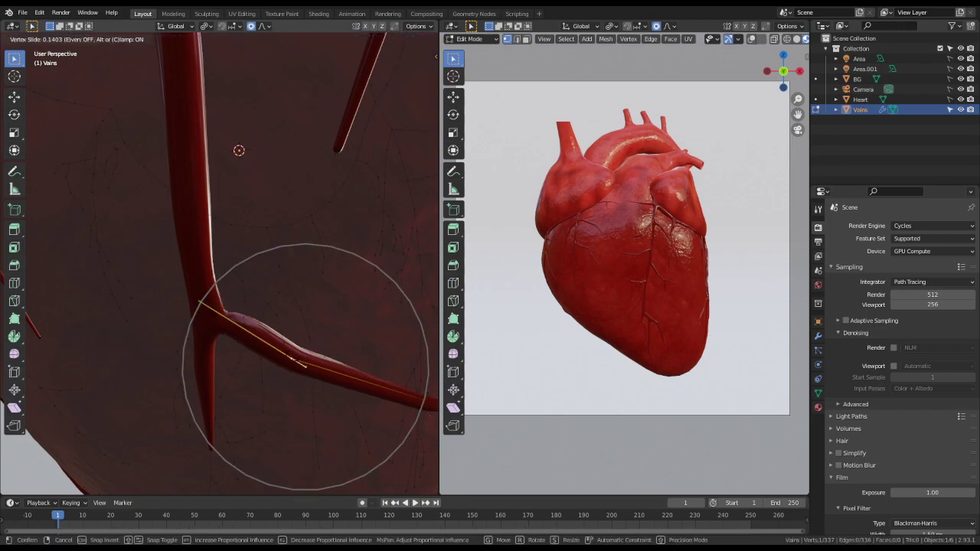
click(291, 351)
key(g)
key(z)
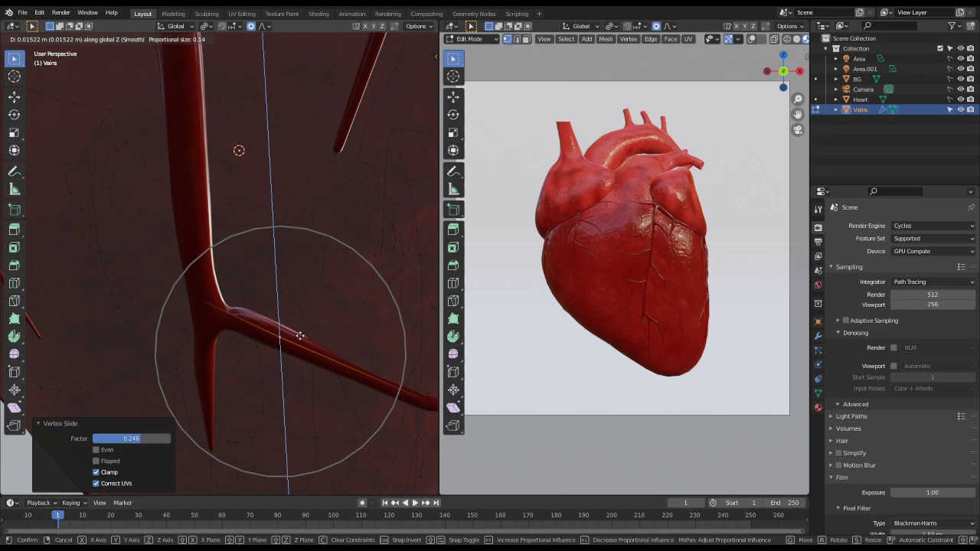
click(296, 338)
middle_drag(296, 339, 246, 307)
- Add a loop cut to the vein and lift nearby vertices 0.016977 m in Z with smooth falloff
key(ctrl+r)
click(219, 313)
right_click(219, 313)
key(g)
click(309, 313)
- Rotate the vein end near the heart edge by -17.4° with smooth proportional falloff
click(249, 305)
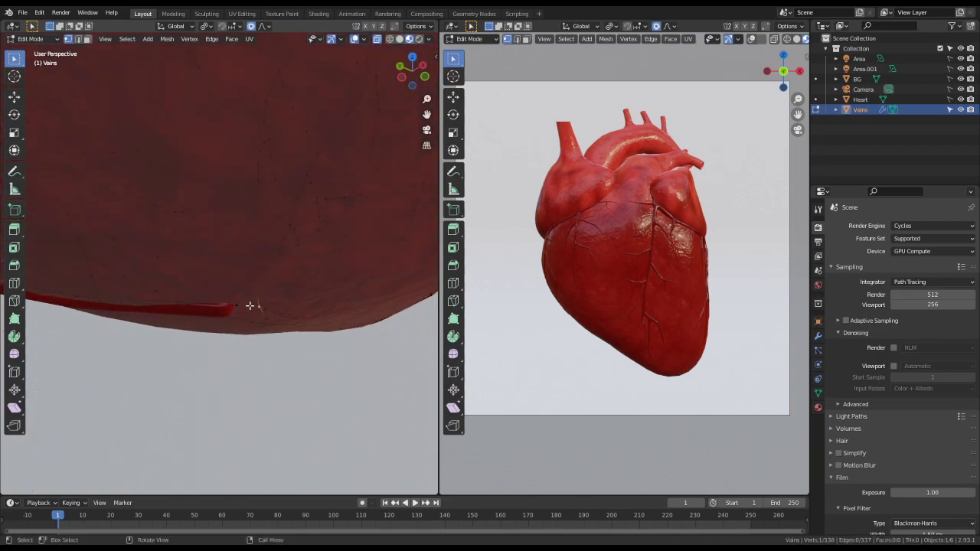
key(r)
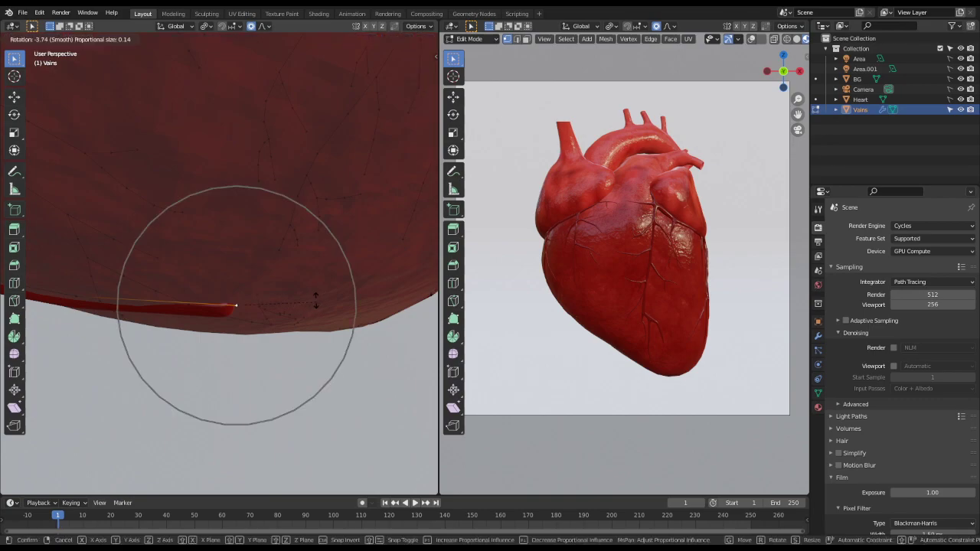
scroll(312, 287, down, 5)
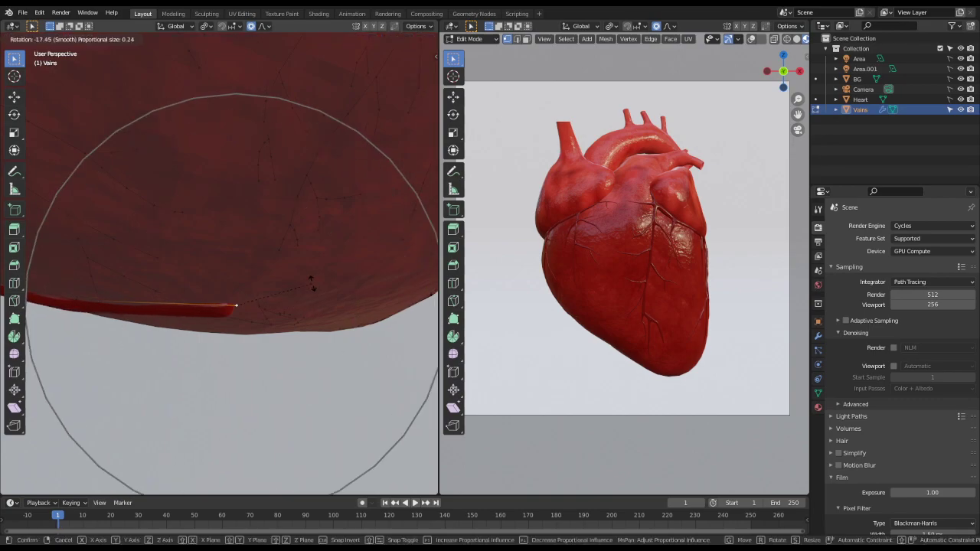
click(312, 284)
- Move the vein tip -0.086719 m along Z, checking it from front, back and left views
key(KP_1)
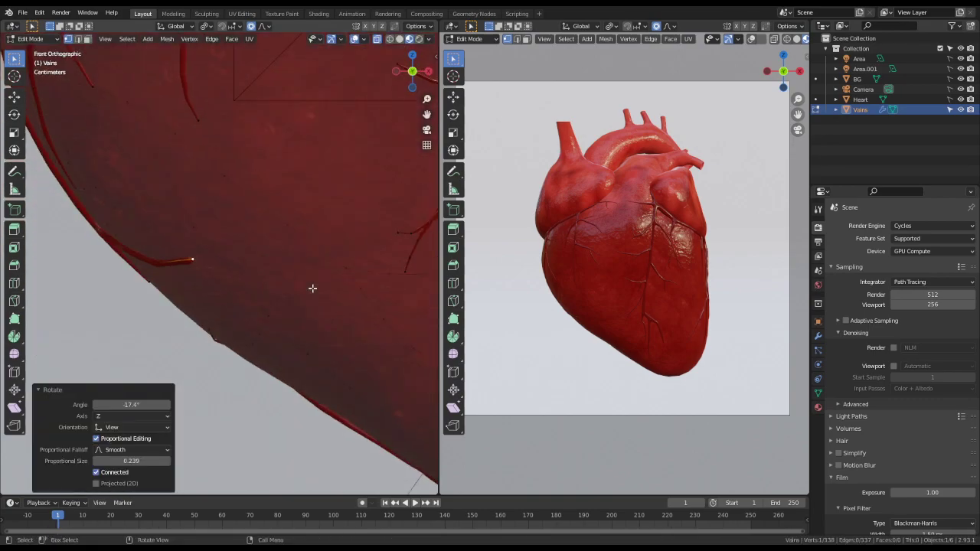
middle_drag(254, 297, 313, 265)
key(g)
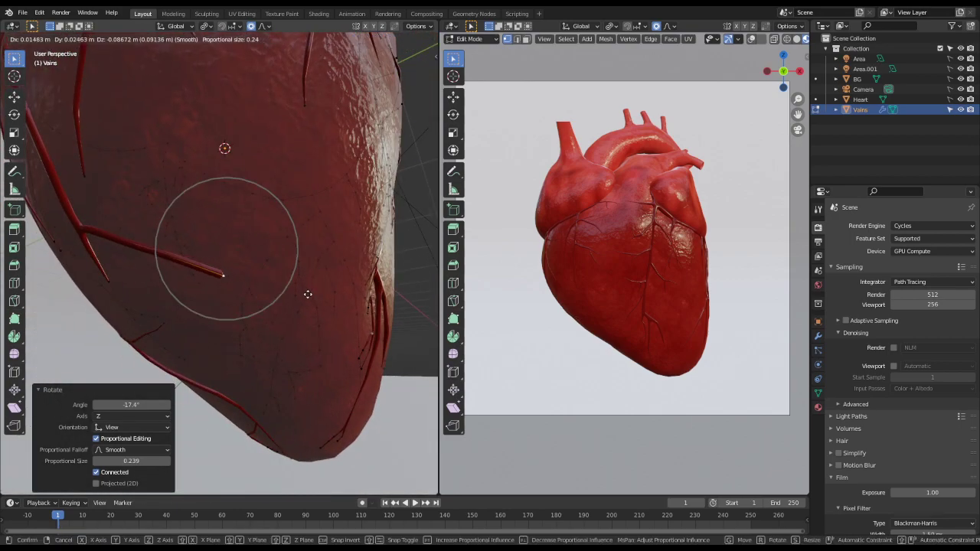
click(307, 294)
middle_drag(313, 339, 258, 269)
key(ctrl+KP_1)
key(ctrl+KP_3)
middle_drag(547, 270, 588, 255)
- Extrude two new segments from the vein tip
scroll(588, 256, up, 3)
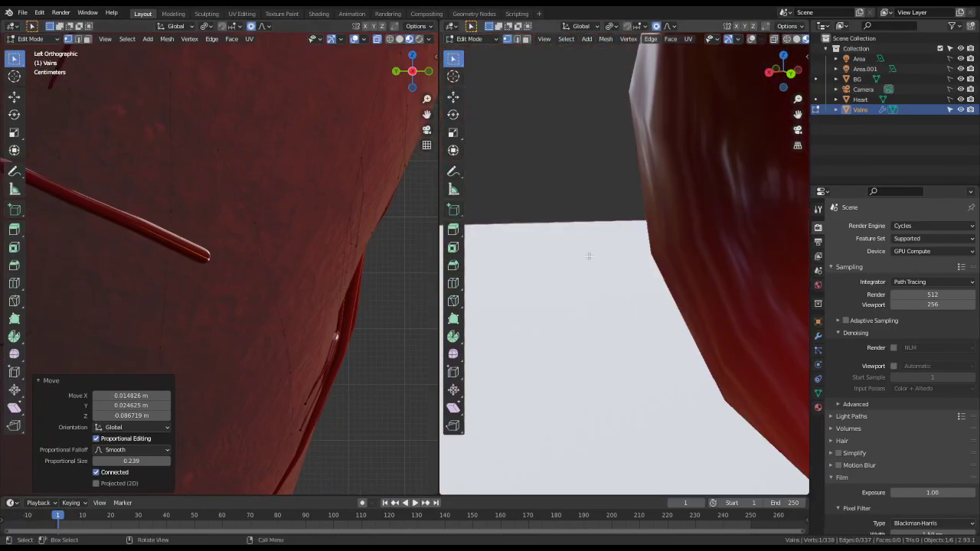
scroll(641, 280, up, 5)
scroll(640, 283, down, 4)
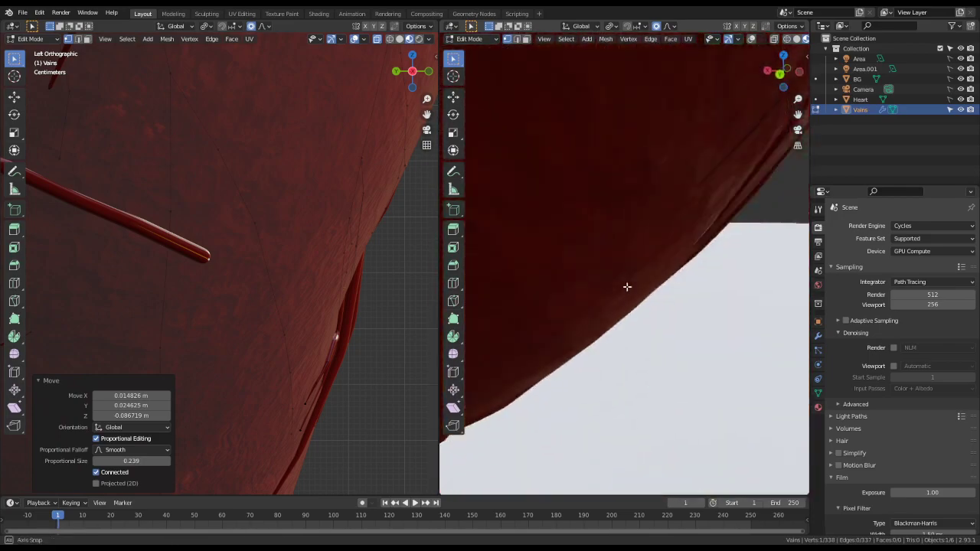
mouse_move(628, 284)
middle_down()
mouse_move(525, 276)
mouse_move(671, 265)
mouse_move(630, 268)
middle_up()
scroll(671, 265, down, 3)
middle_drag(227, 301, 262, 262)
key(g)
click(324, 304)
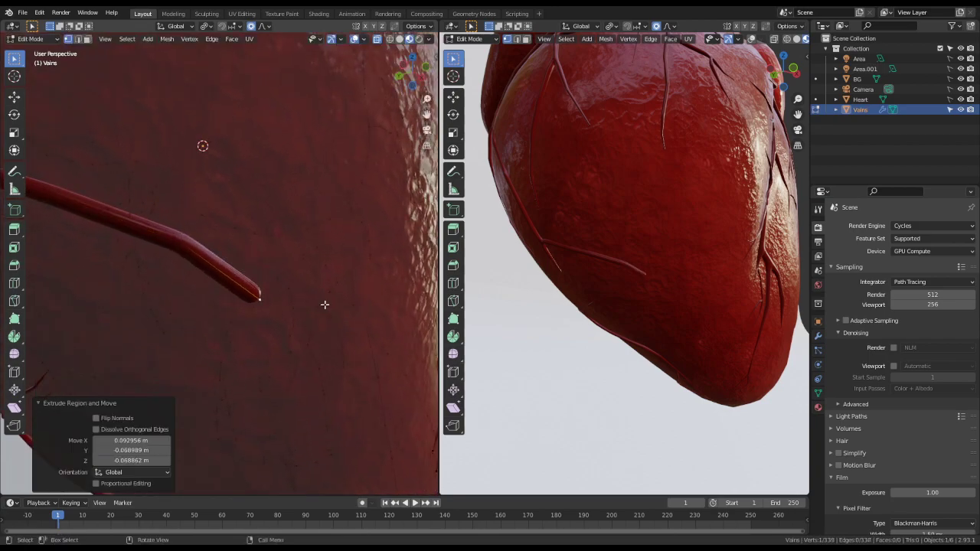
key(e)
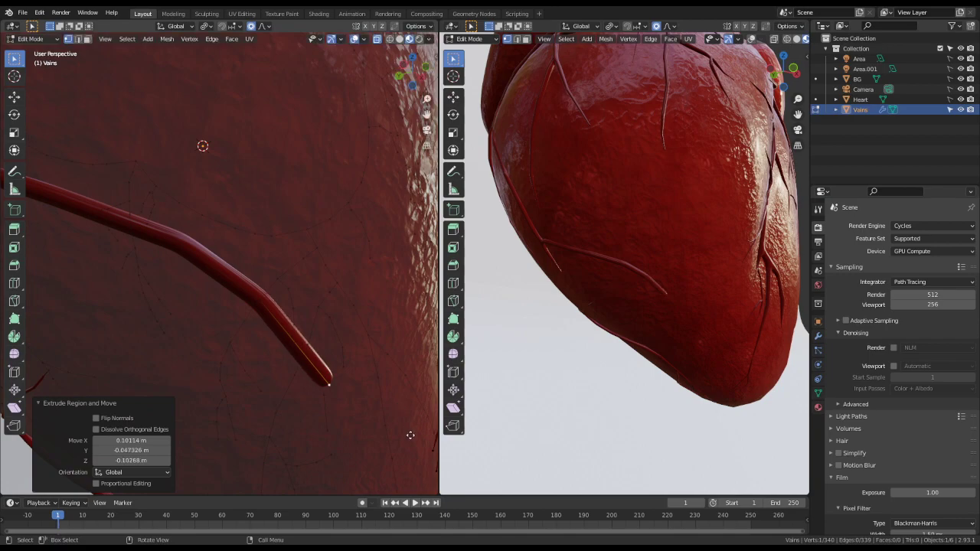
click(19, 446)
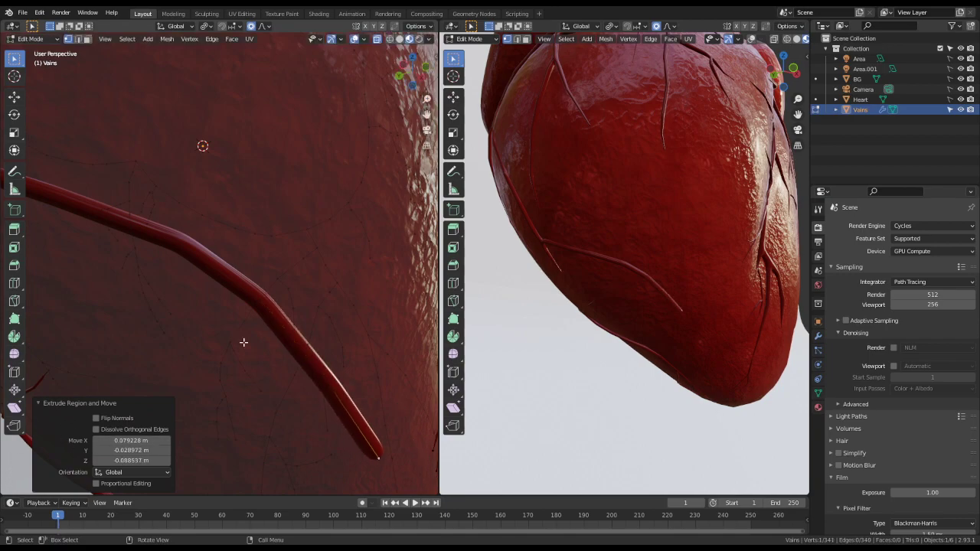
- Bend the extended vein tip by rotating it and moving it up toward the heart
middle_drag(244, 342, 232, 324)
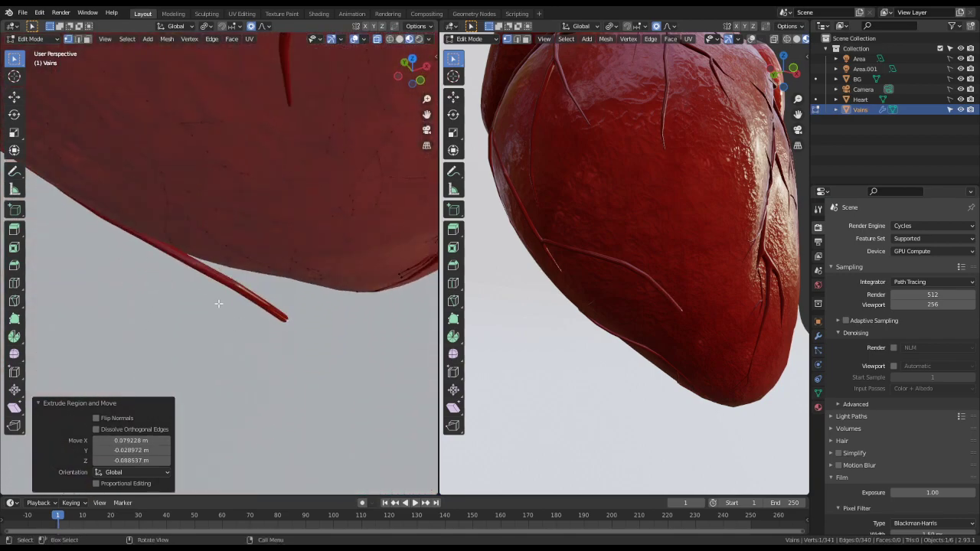
key(KP_7)
middle_drag(207, 248, 314, 296)
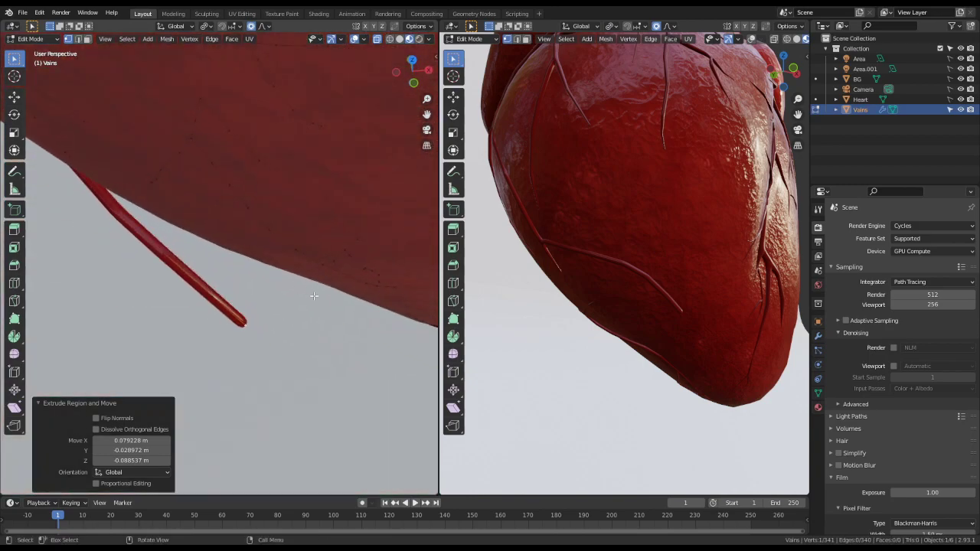
scroll(348, 253, up, 1)
key(r)
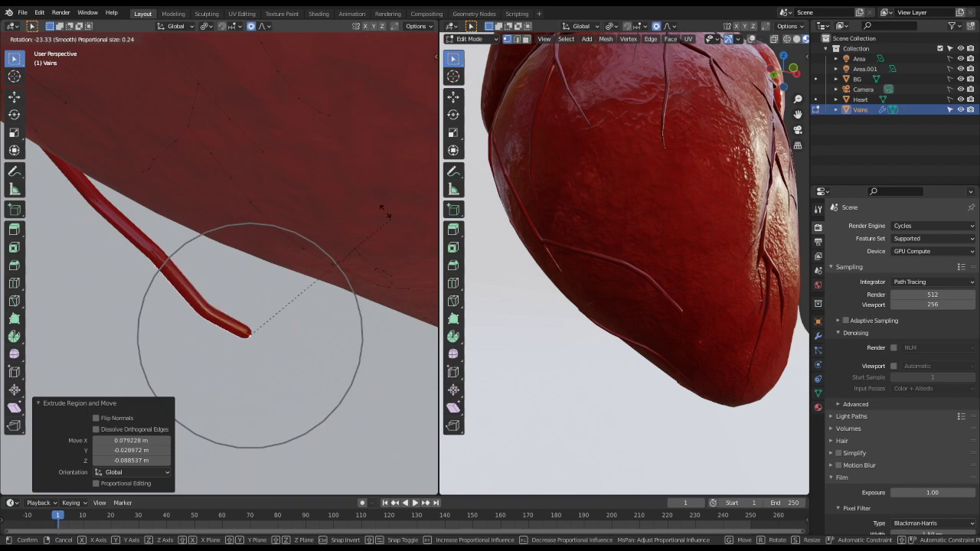
scroll(376, 203, down, 3)
scroll(372, 200, down, 4)
click(374, 201)
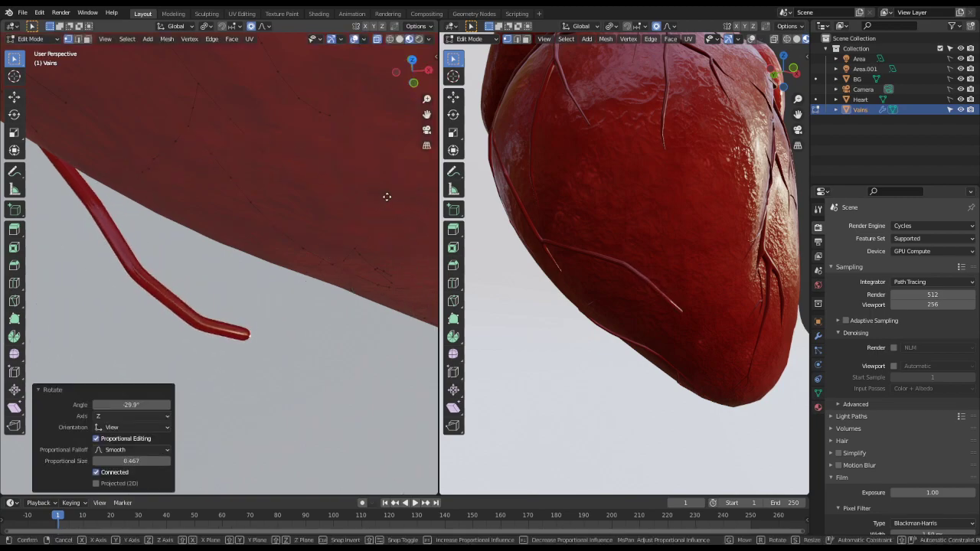
key(g)
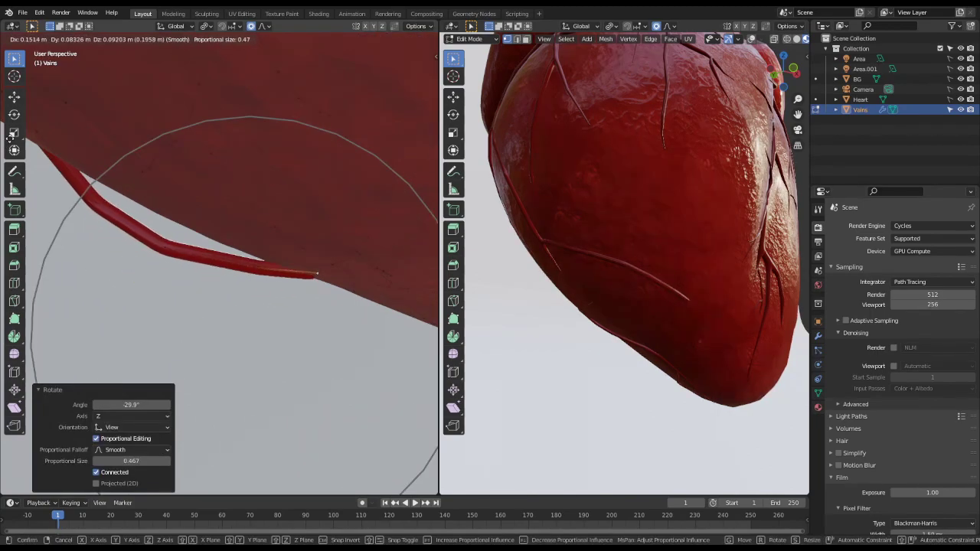
click(23, 216)
- Reposition a mid-vein vertex with proportional falloff so the vein follows the surface
click(151, 245)
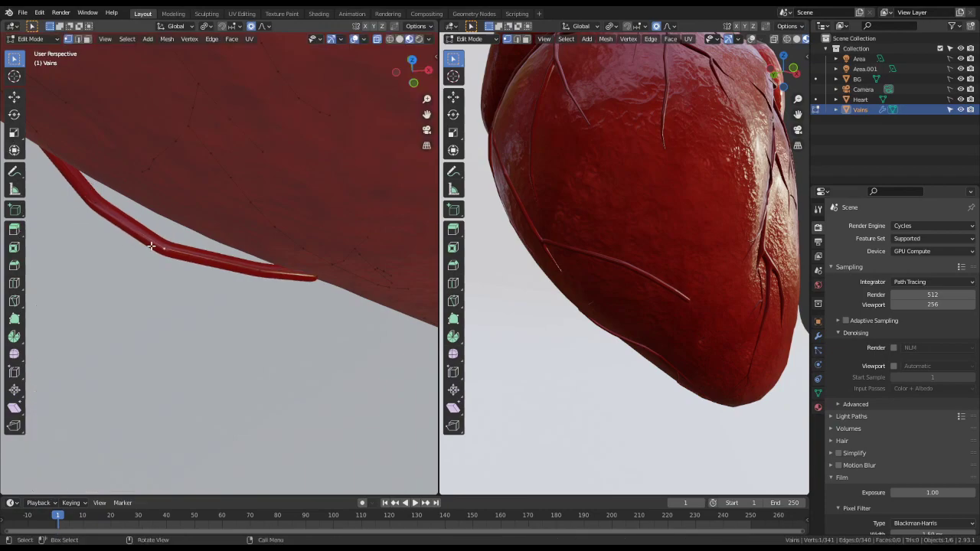
key(g)
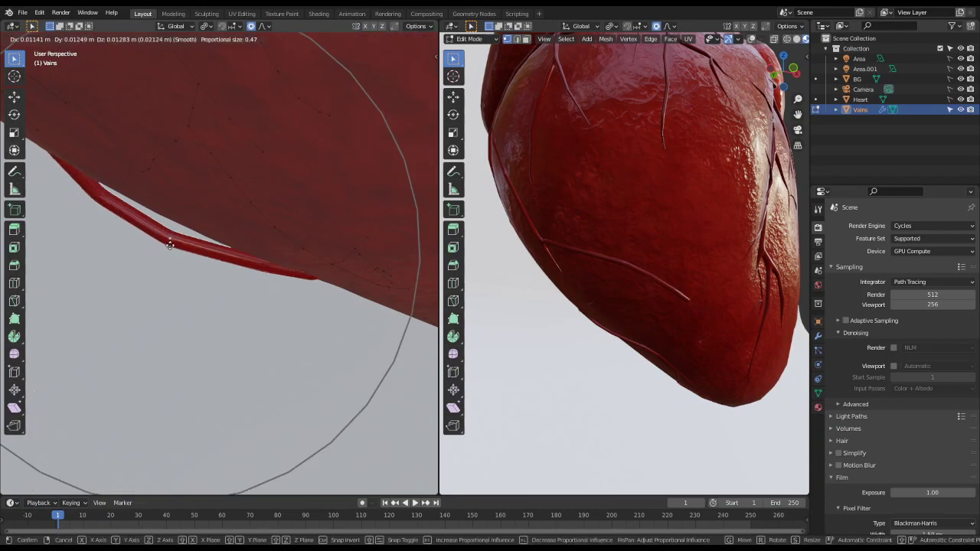
click(172, 229)
key(r)
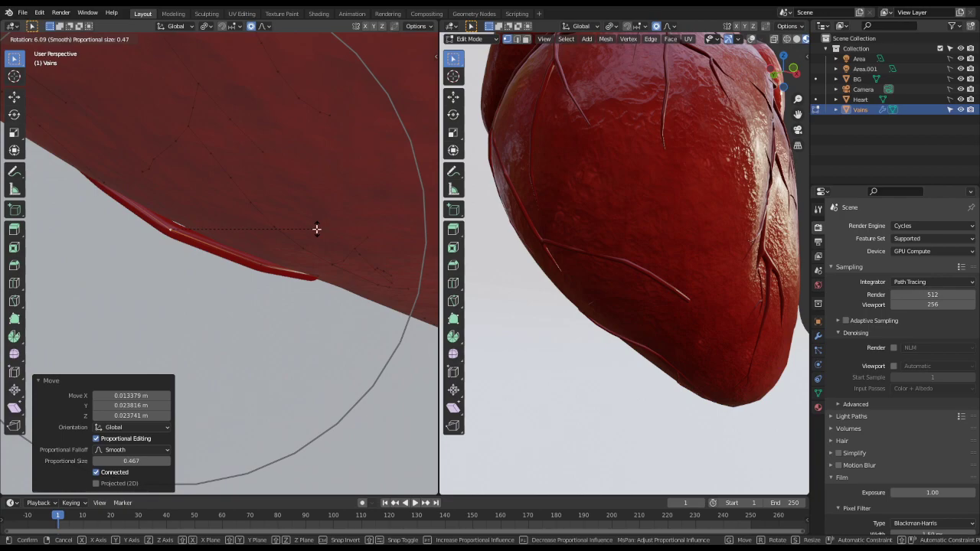
key(g)
click(314, 223)
scroll(302, 223, up, 3)
middle_drag(301, 223, 315, 147)
- From the left side view, move the vein's end vertex onto the heart edge
key(ctrl+KP_3)
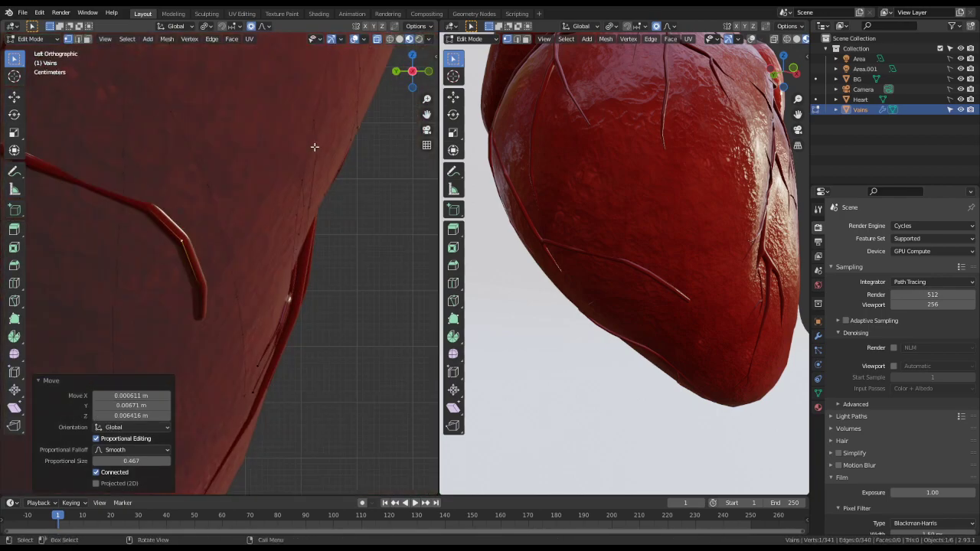
shift+middle_drag(168, 251, 280, 281)
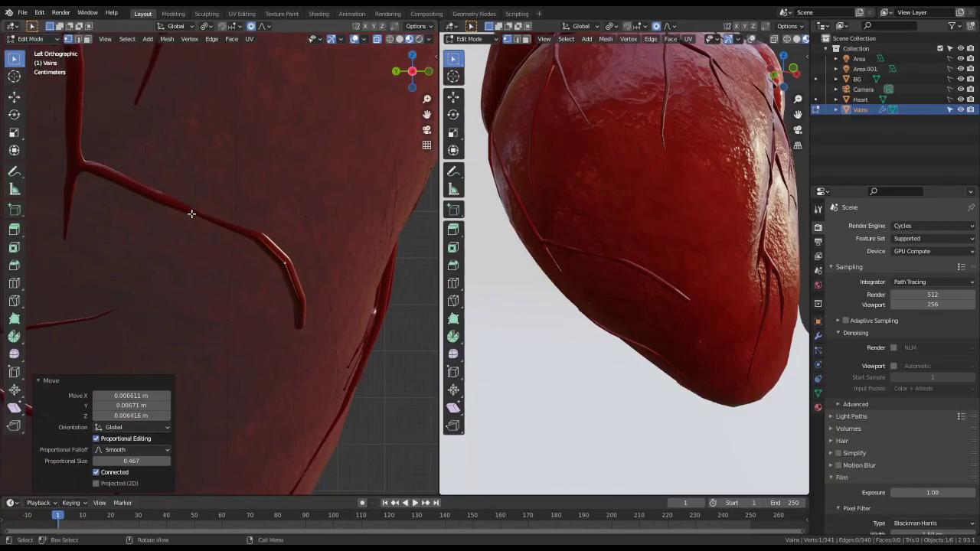
middle_drag(192, 214, 268, 267)
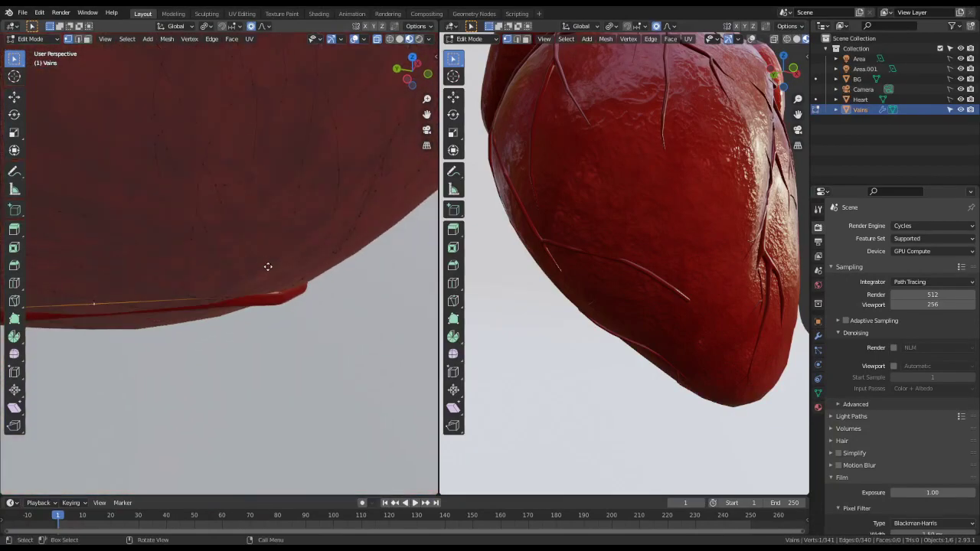
key(g)
scroll(273, 273, up, 6)
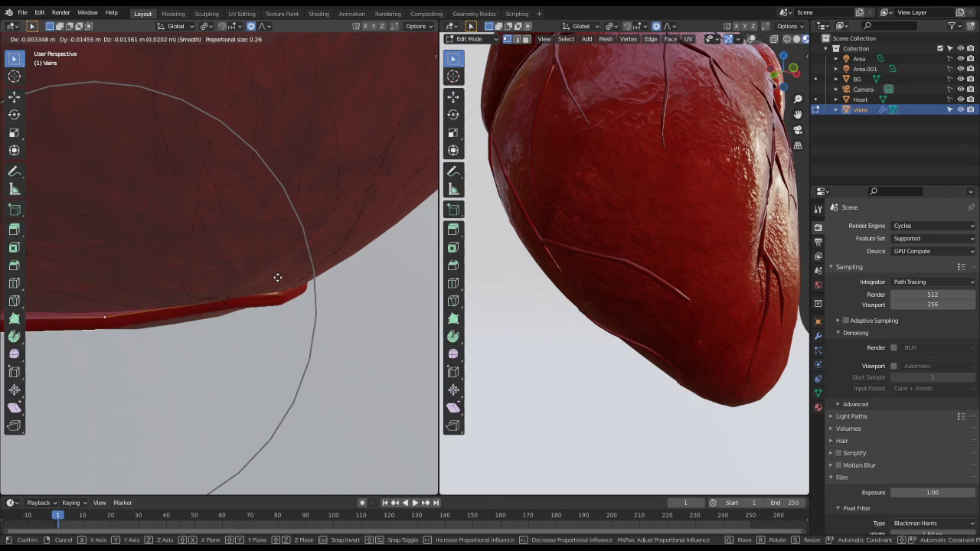
click(277, 275)
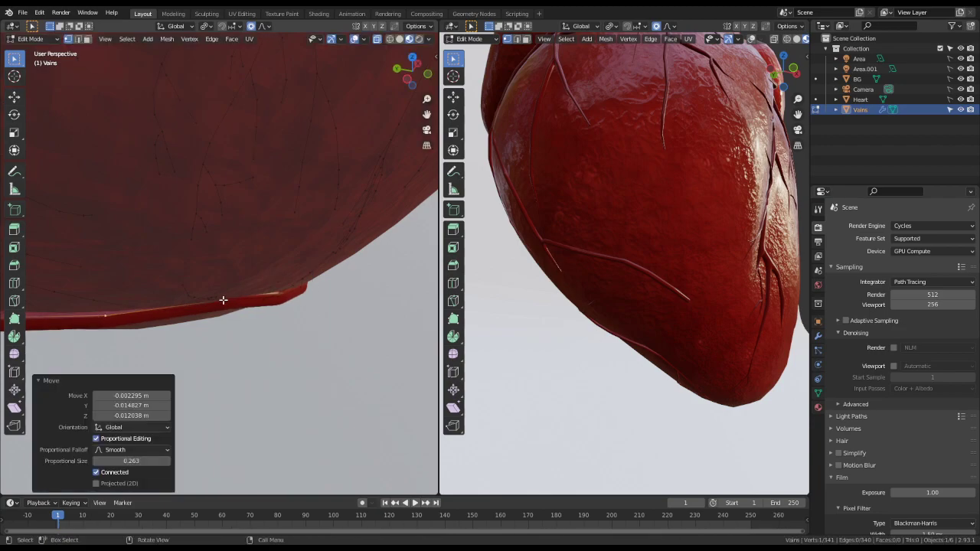
middle_drag(223, 300, 255, 314)
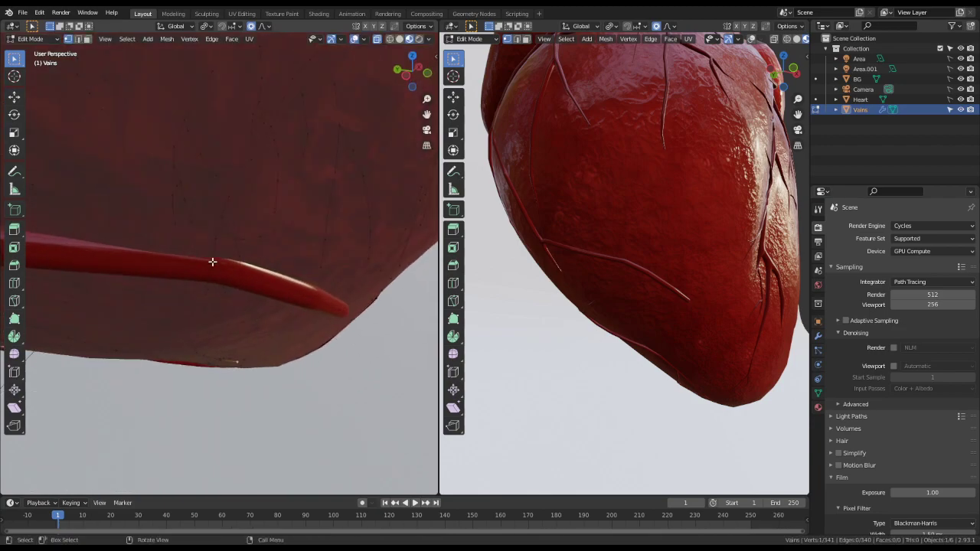
middle_drag(235, 267, 240, 299)
- Nudge the selected vein vertices twice onto the surface and save Heart.blend
key(g)
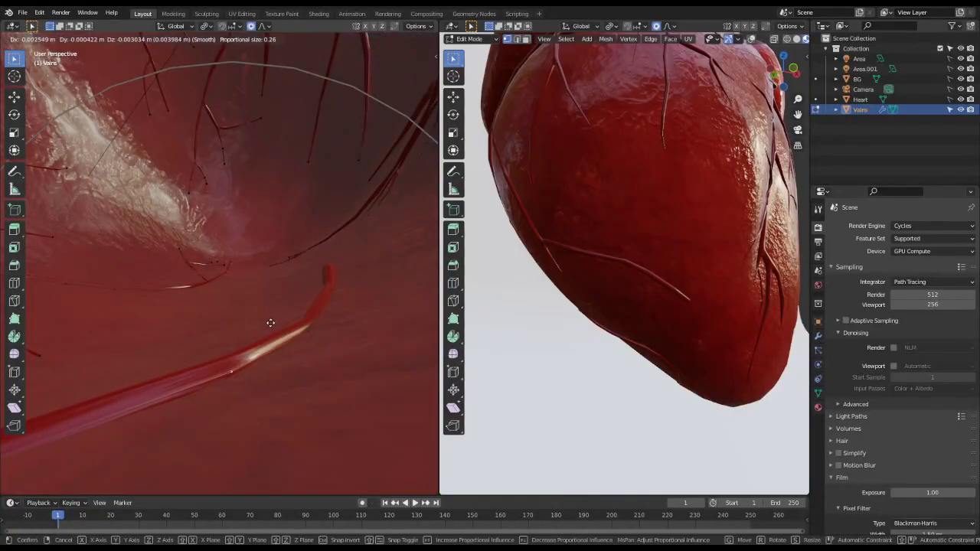
click(270, 331)
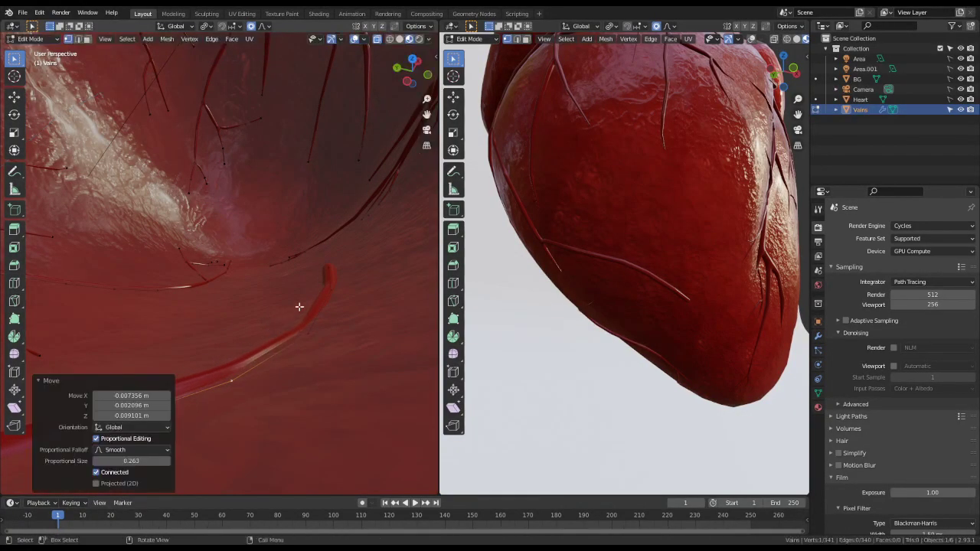
key(g)
click(325, 279)
middle_drag(325, 280, 380, 249)
scroll(313, 274, down, 5)
key(ctrl+s)
- Taper the vein tip's skin thickness to 0.292 and save Heart.blend again
key(s)
scroll(271, 289, down, 10)
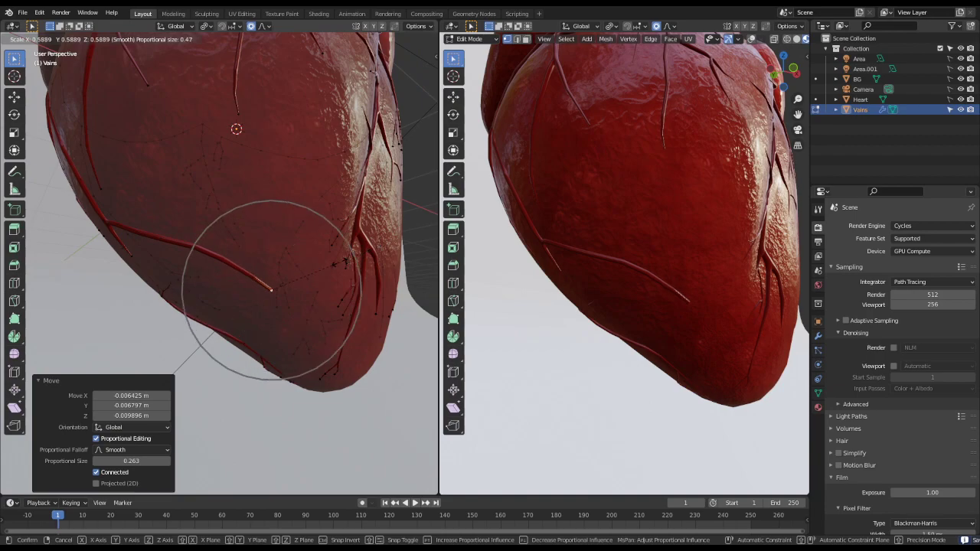
click(301, 268)
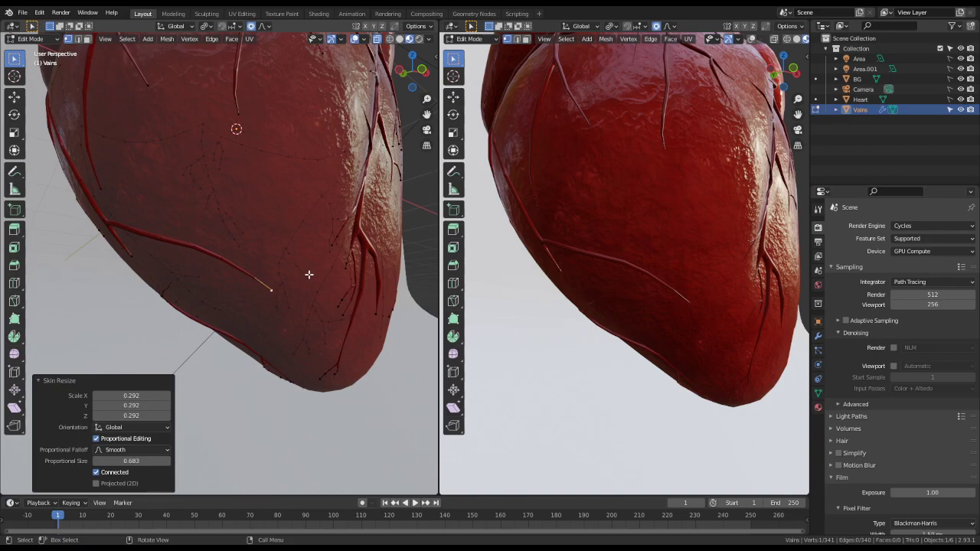
key(ctrl+s)
key(a)
middle_drag(230, 278, 242, 230)
scroll(253, 288, up, 3)
key(ctrl+z)
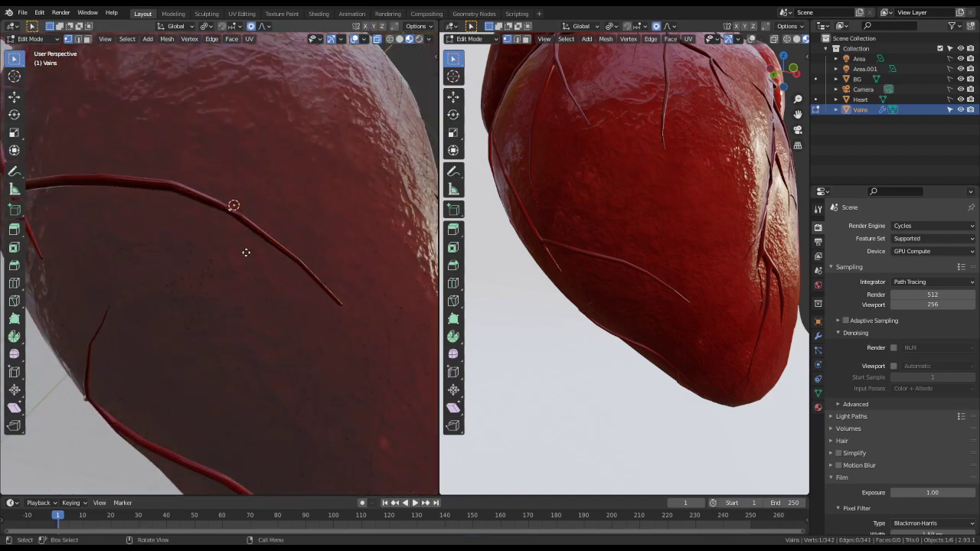
- Extrude a short side branch from the vein in two segments
key(e)
click(241, 266)
middle_drag(242, 265, 173, 284)
key(e)
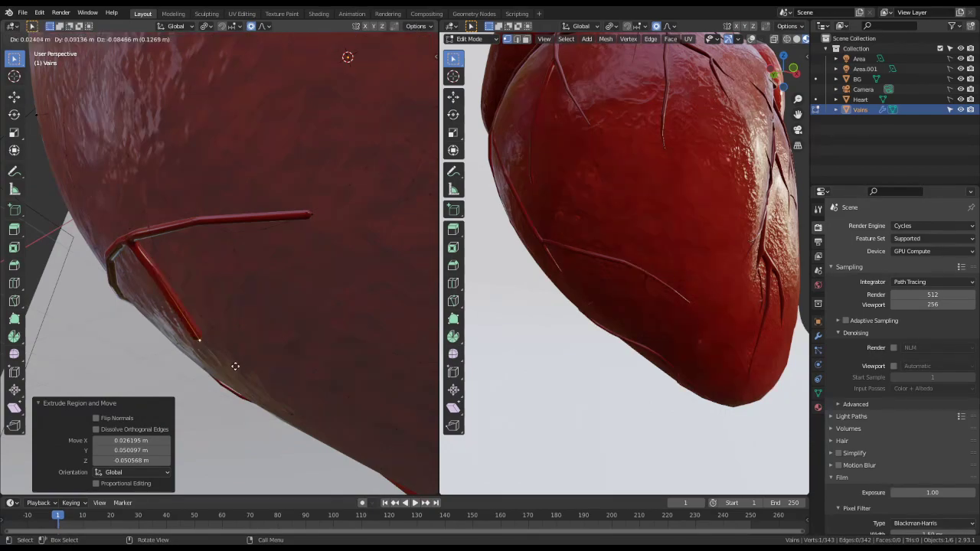
click(237, 361)
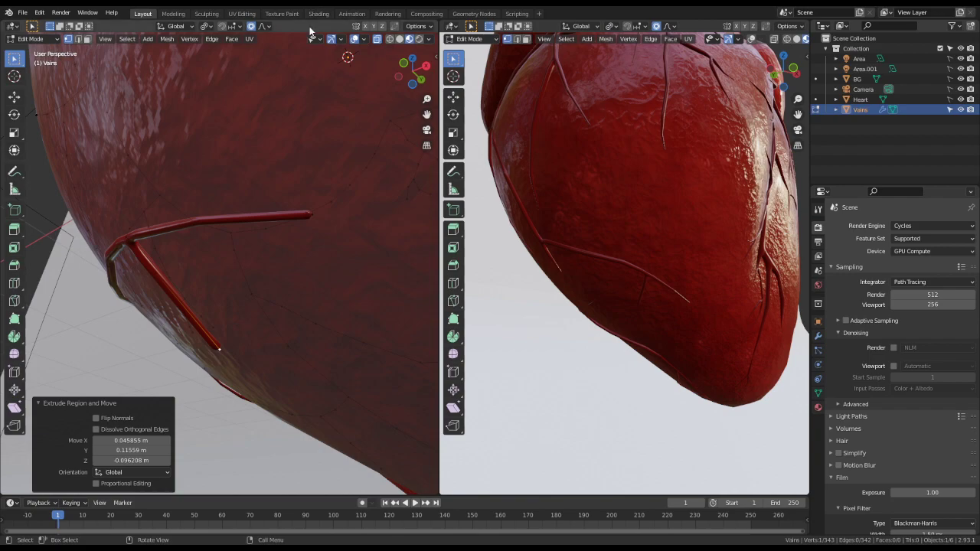
- Adjust the branch tip's position, then toggle wireframe shading on and back to solid
middle_drag(239, 250, 194, 232)
mouse_move(263, 309)
middle_down()
mouse_move(221, 357)
mouse_move(242, 303)
mouse_move(265, 362)
mouse_move(309, 376)
mouse_move(276, 311)
middle_up()
key(g)
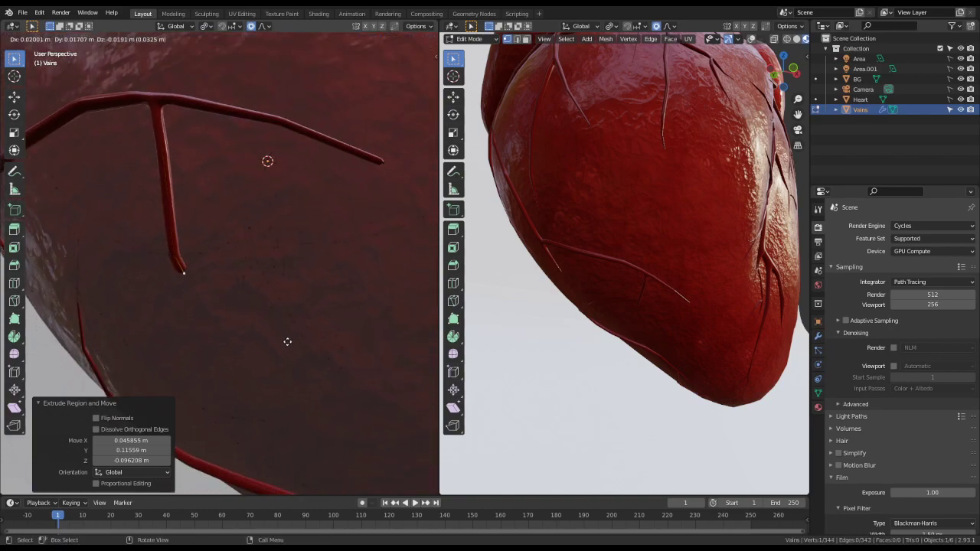
click(300, 367)
key(shift+z)
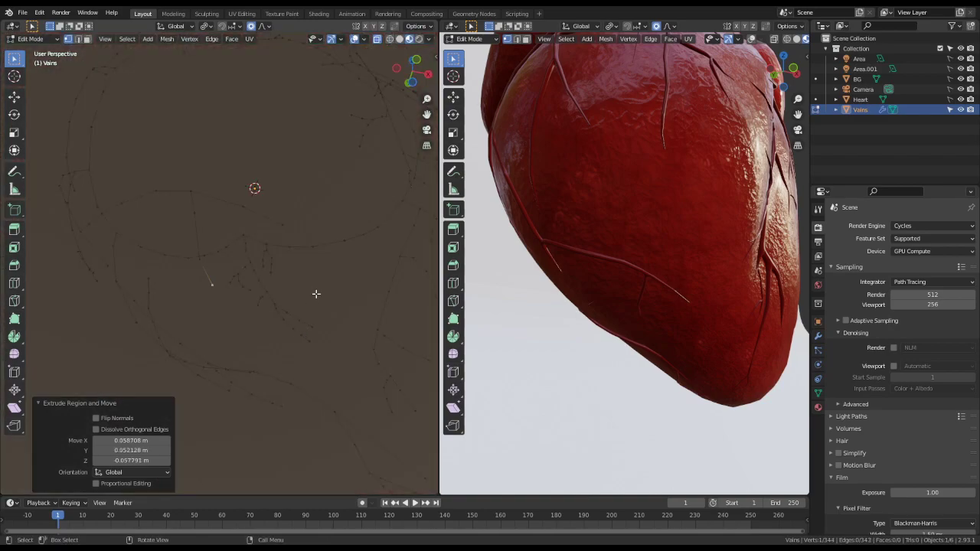
key(shift+z)
scroll(352, 287, up, 5)
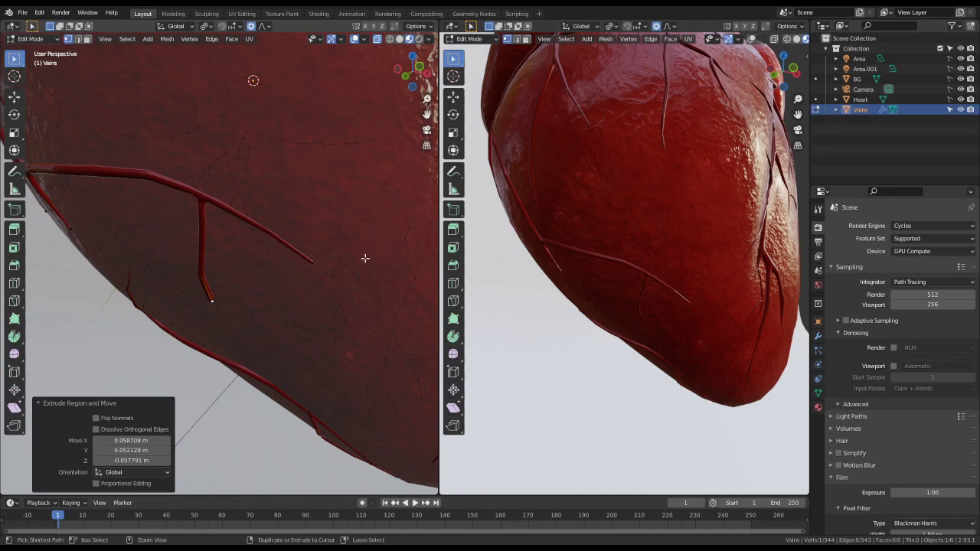
- Thin the branch tip's skin, thicken the junction vertex's skin, and save
key(ctrl+s)
key(s)
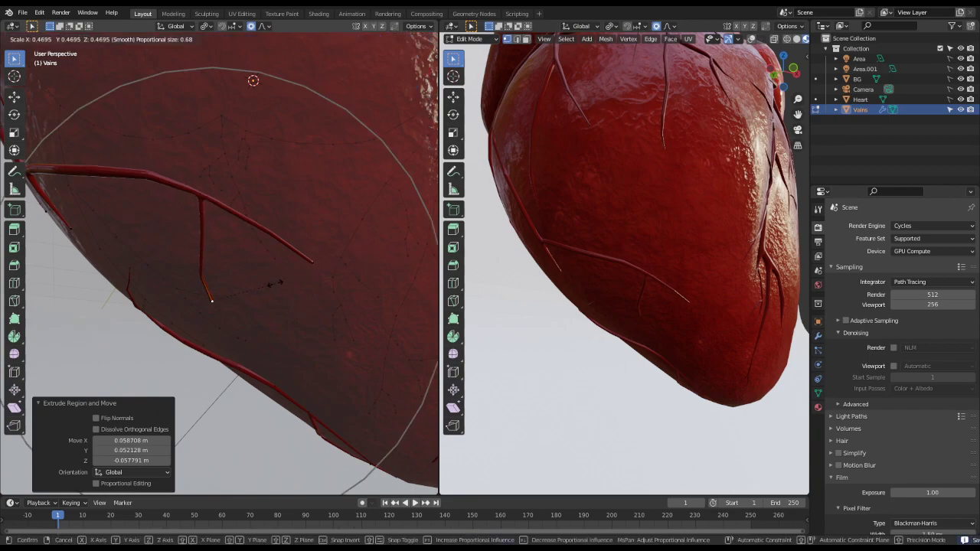
click(286, 281)
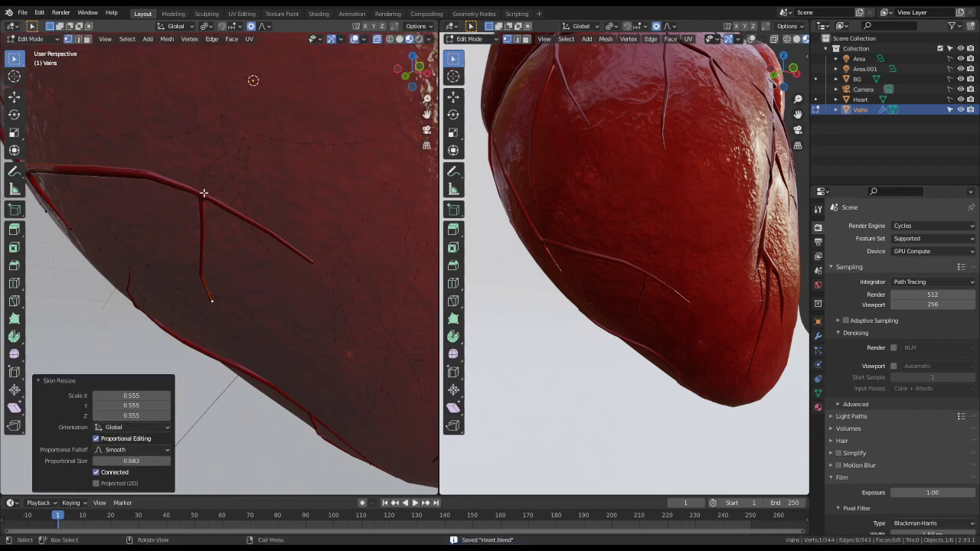
click(203, 192)
key(s)
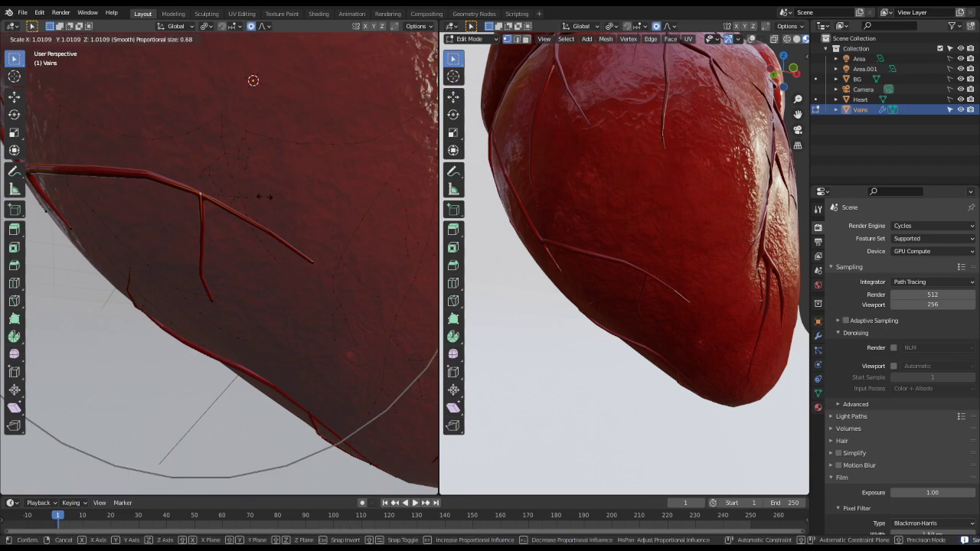
scroll(263, 196, up, 10)
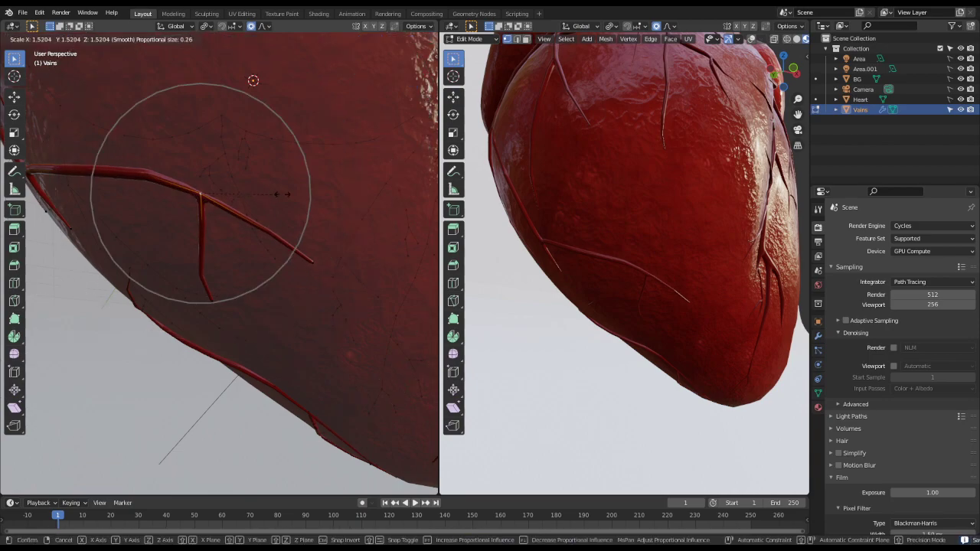
click(298, 192)
key(ctrl+s)
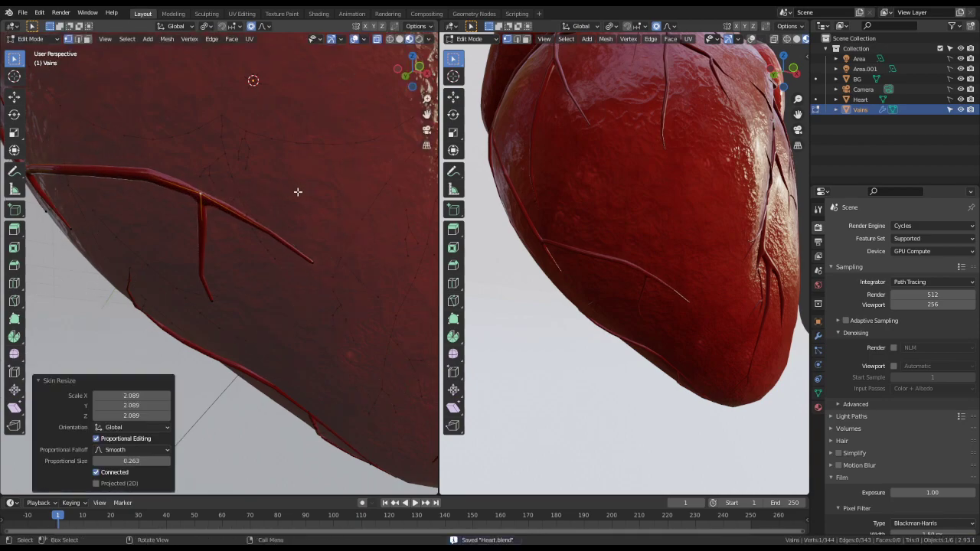
- Tuck a vein tip onto the heart surface with several moves and rotations
click(325, 263)
middle_drag(328, 267, 292, 311)
key(g)
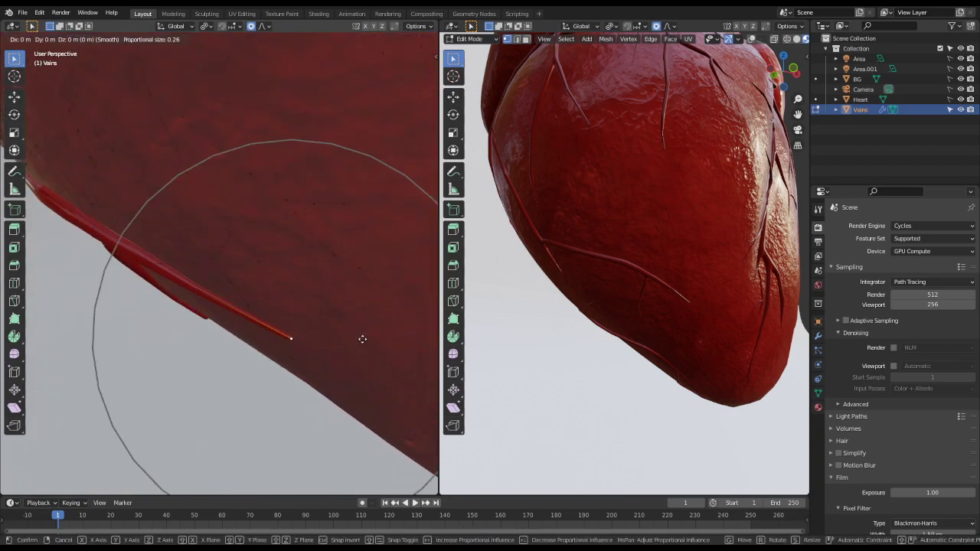
click(363, 334)
key(r)
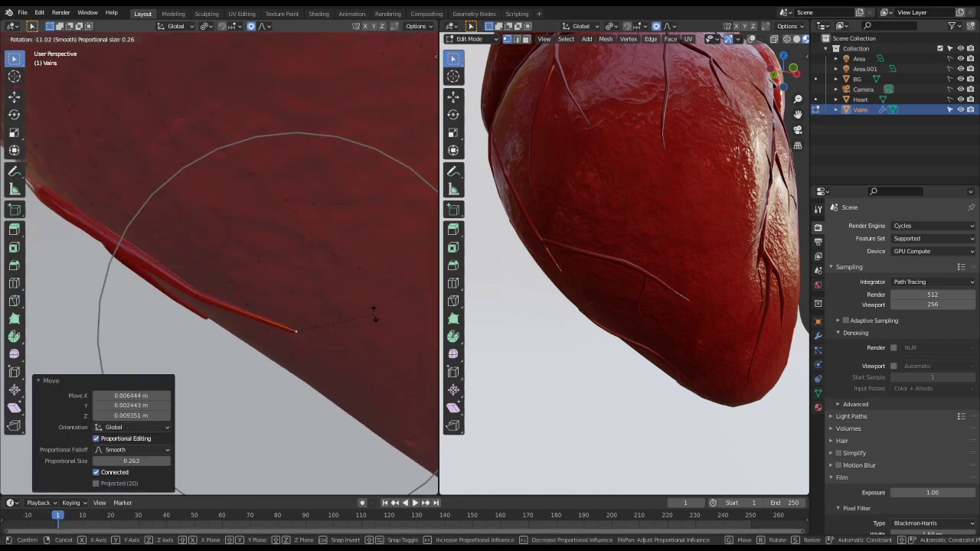
click(373, 313)
key(g)
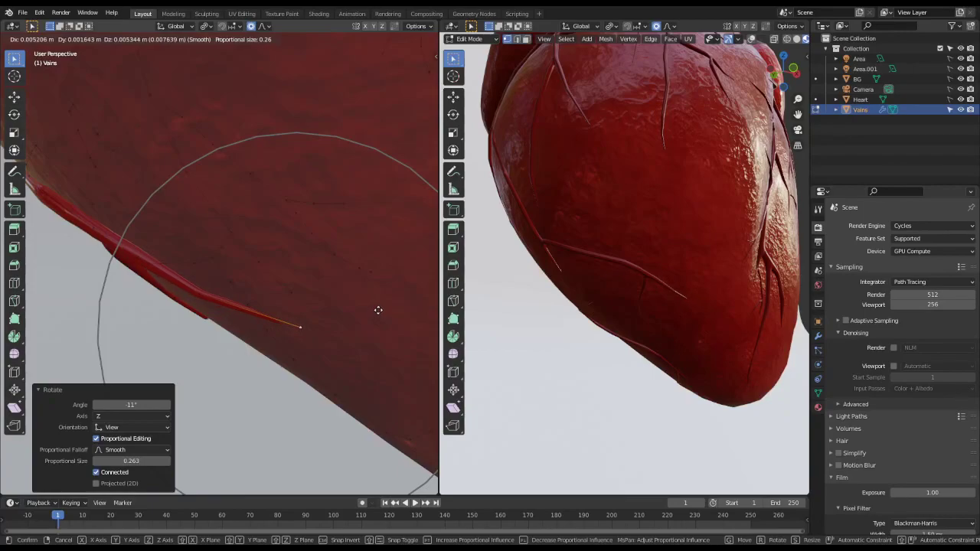
right_click(375, 314)
key(r)
click(375, 321)
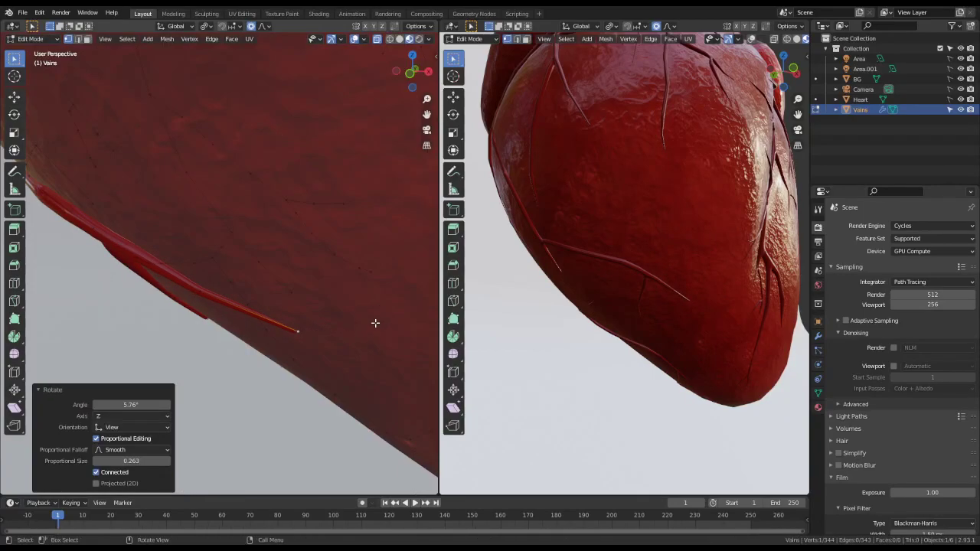
key(g)
click(375, 319)
middle_drag(374, 319, 357, 334)
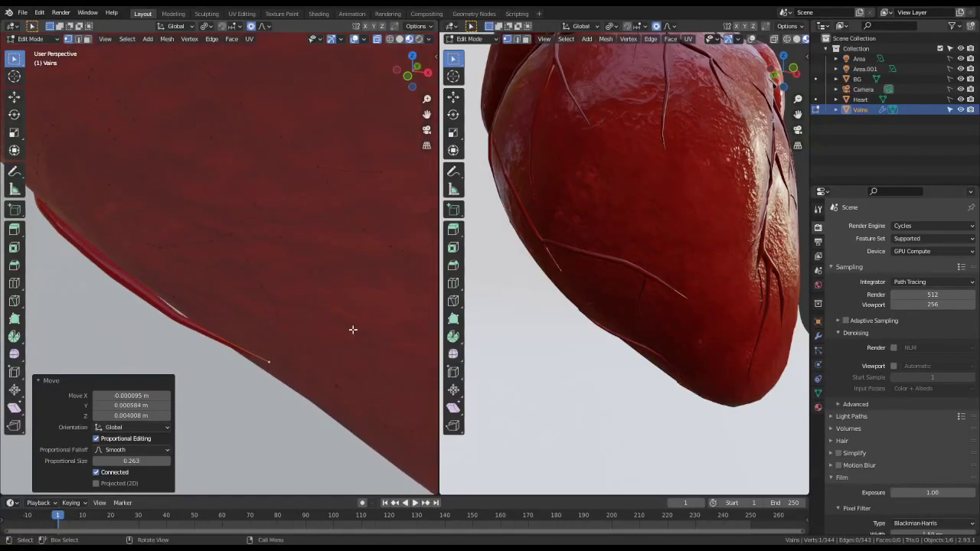
- Press another vein tip and the vein end at the heart edge onto the surface
click(177, 319)
key(g)
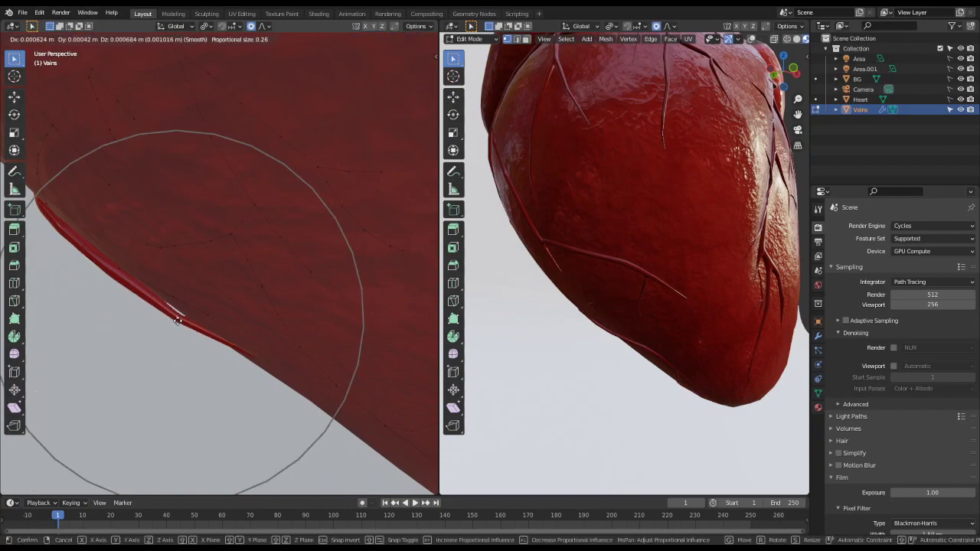
click(178, 319)
click(280, 363)
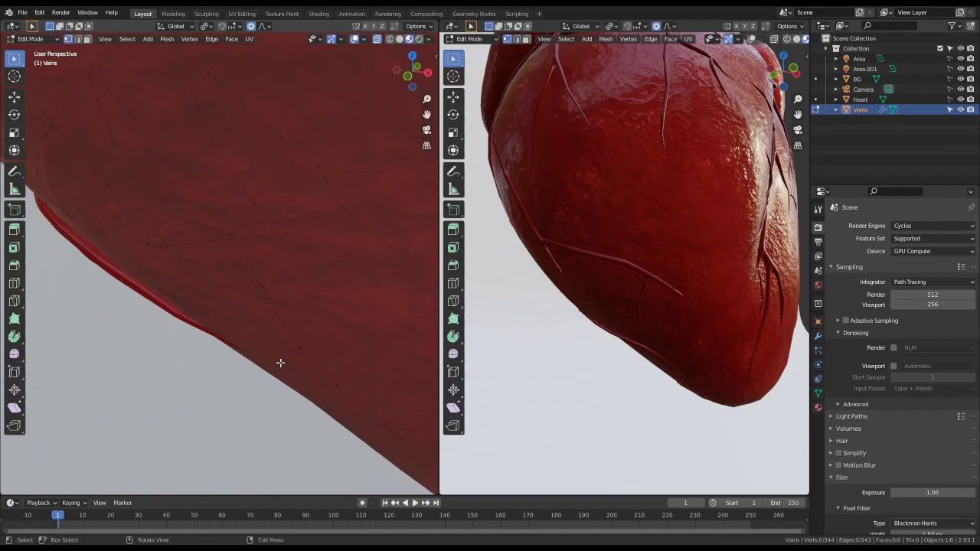
click(277, 363)
key(g)
scroll(274, 364, down, 2)
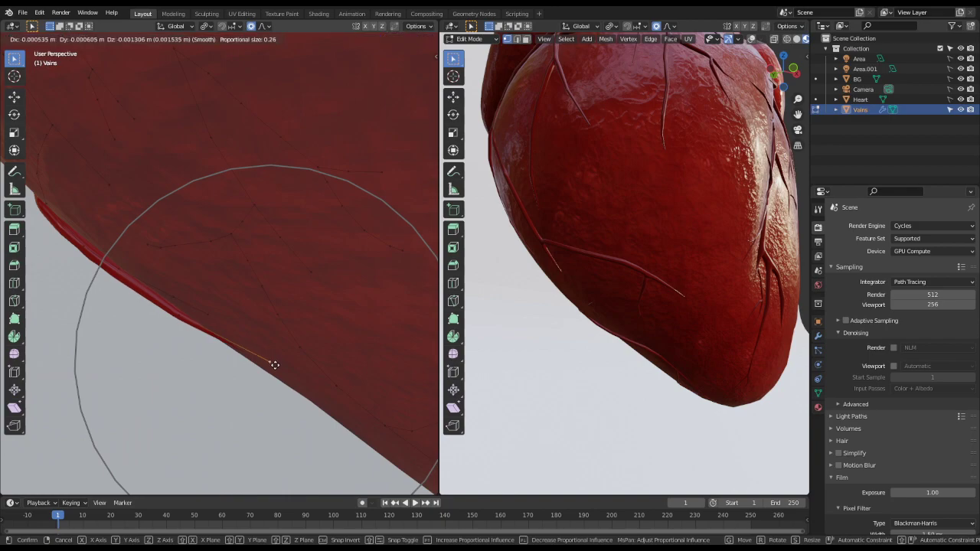
scroll(273, 366, up, 4)
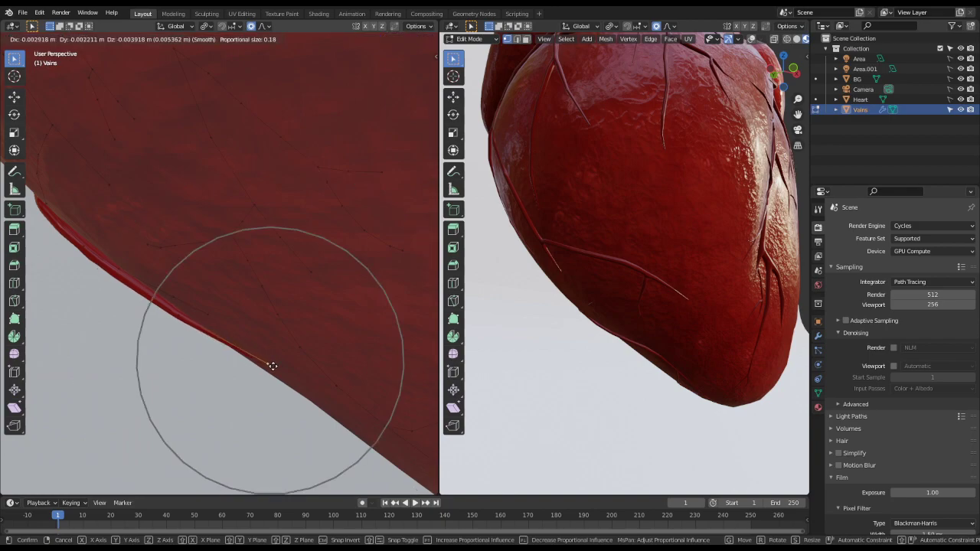
click(272, 367)
- Lift another vein tip's vertices so they sit on the heart edge
middle_drag(263, 365, 313, 256)
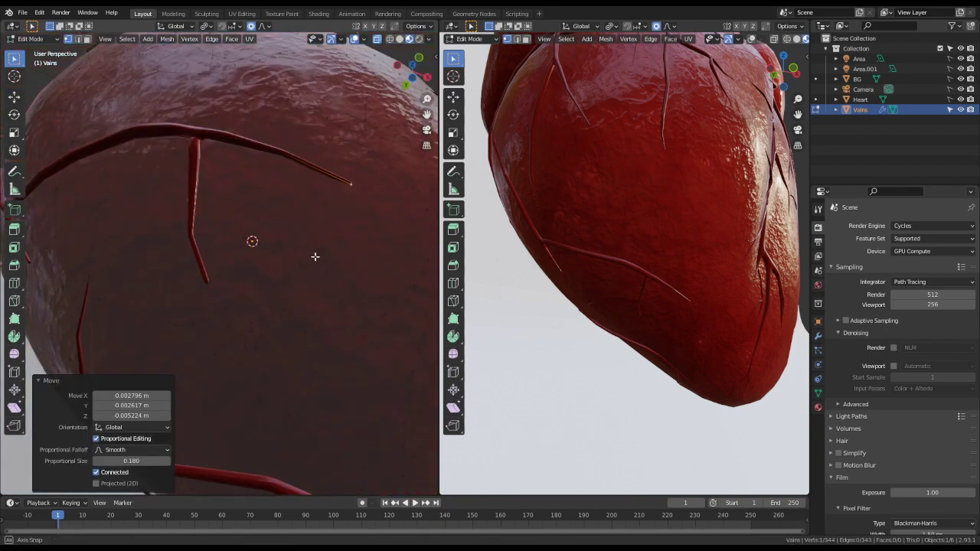
scroll(191, 278, up, 2)
click(206, 295)
middle_drag(206, 296, 299, 372)
key(g)
click(365, 383)
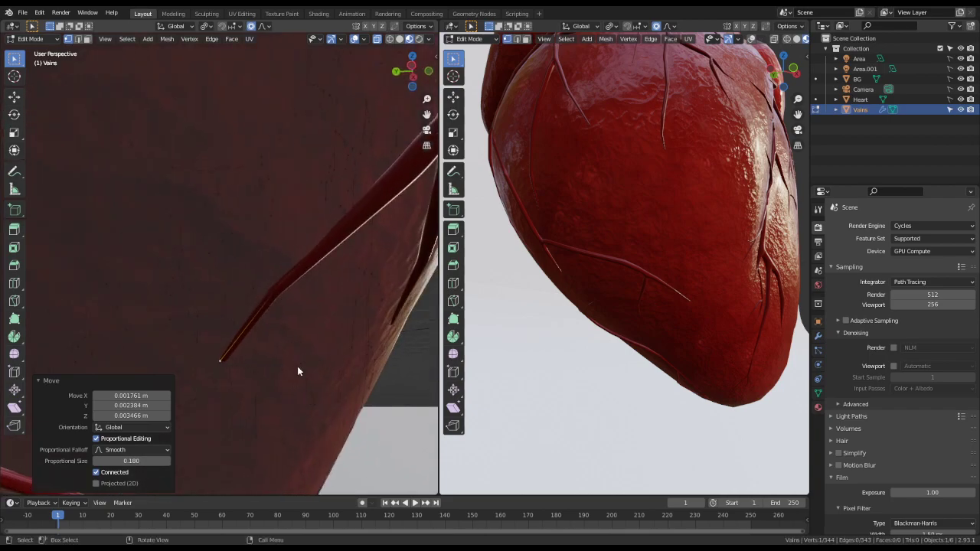
- Shrink the new branch tip's skin to 0.492 with smooth falloff and save Heart.blend
key(Tab)
scroll(299, 373, down, 3)
key(Tab)
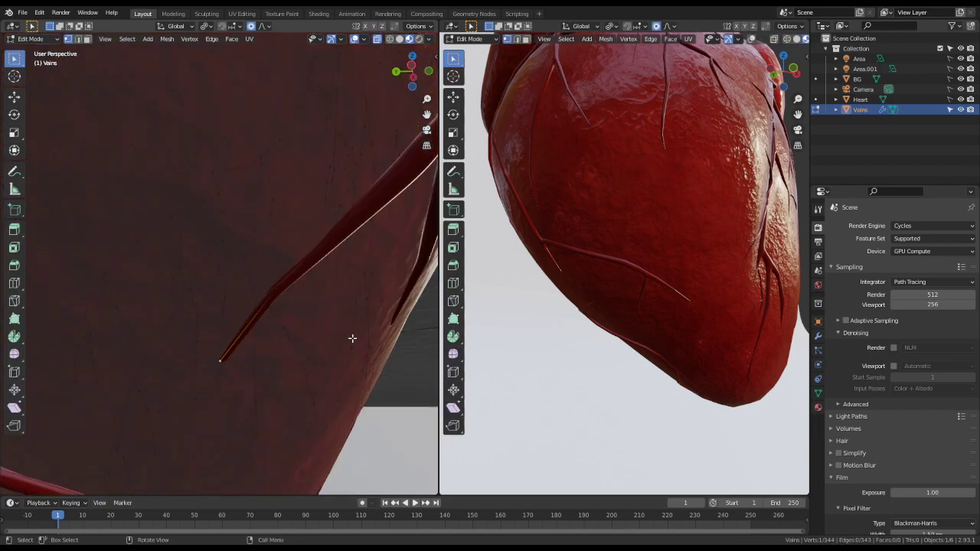
key(s)
click(280, 365)
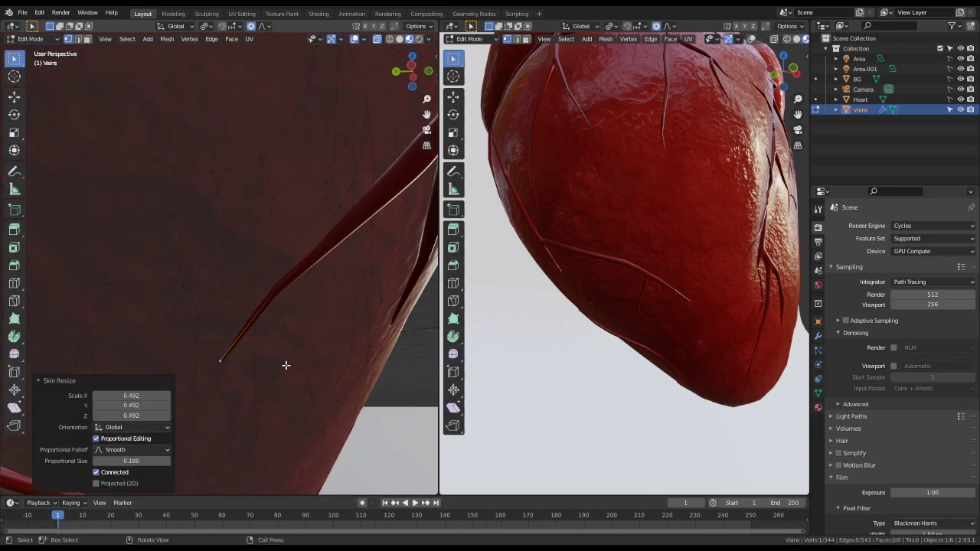
key(ctrl+s)
- Return to Object Mode, deselect the veins, and orbit around the heart tip
key(Tab)
scroll(360, 334, down, 4)
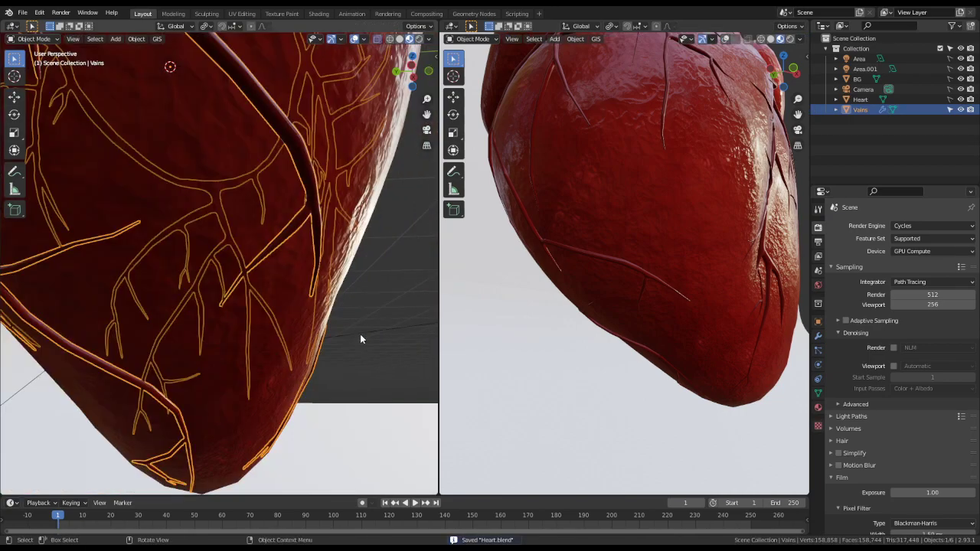
click(391, 317)
scroll(323, 355, down, 3)
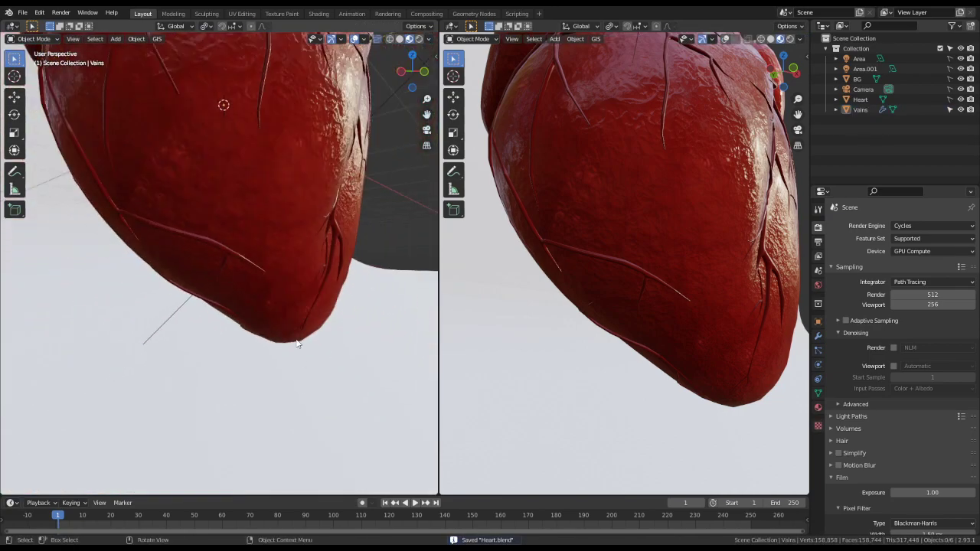
middle_drag(300, 345, 426, 285)
- Show the camera view in the right viewport with Rendered shading, then go to the Rendering workspace
key(KP_0)
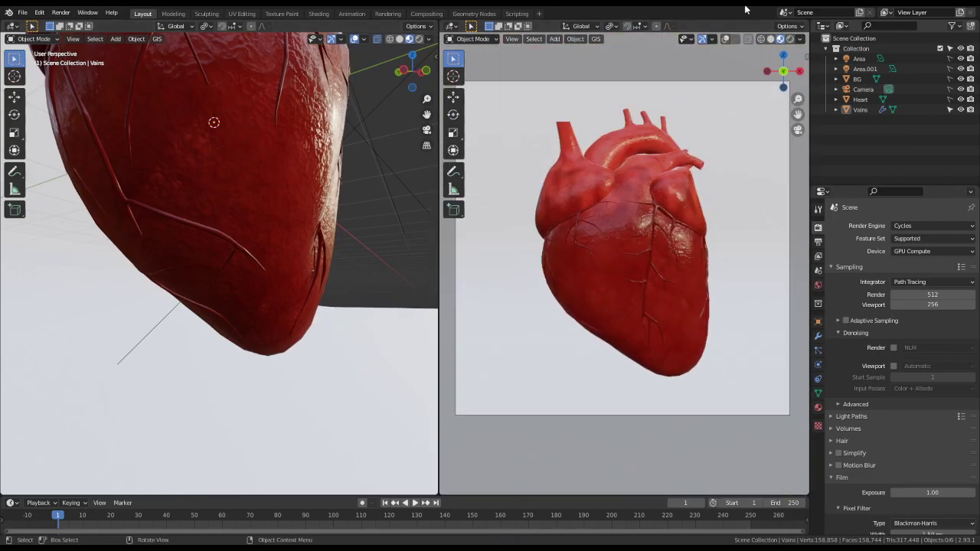
click(791, 39)
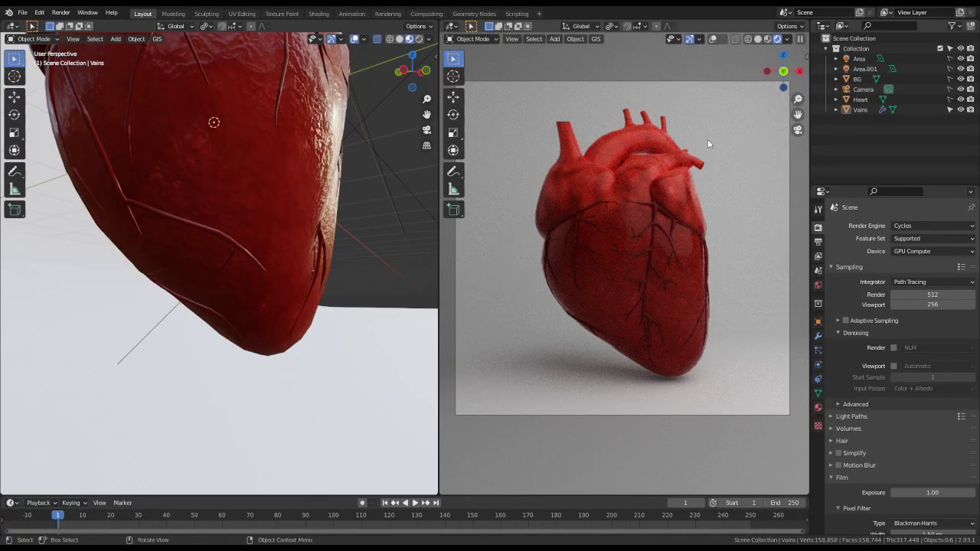
click(388, 14)
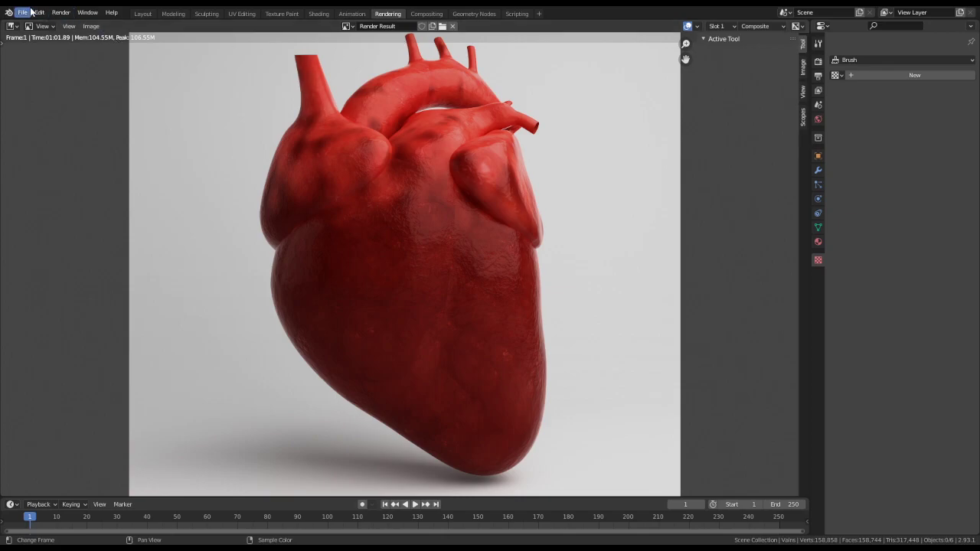
- Choose Render > Render Image to start the final Cycles render of the heart
click(67, 15)
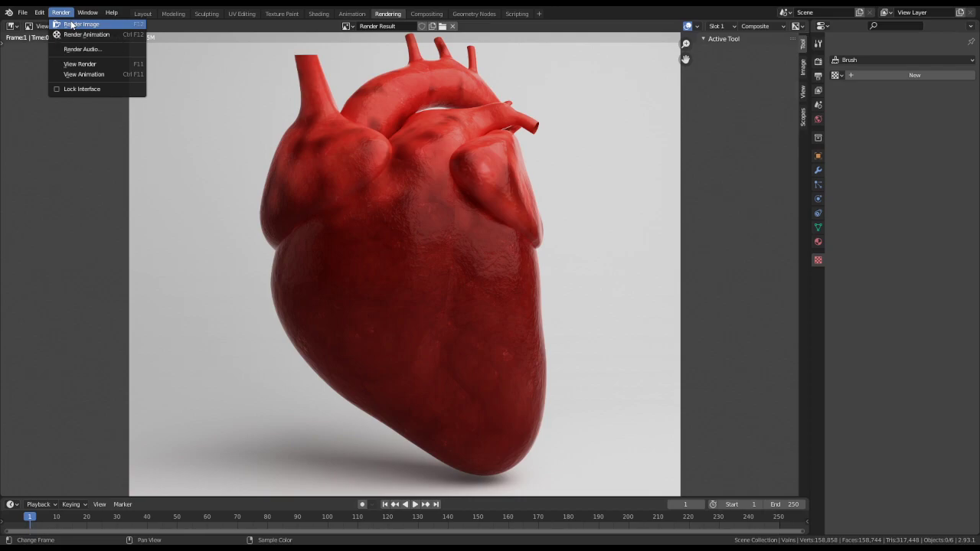
click(71, 25)
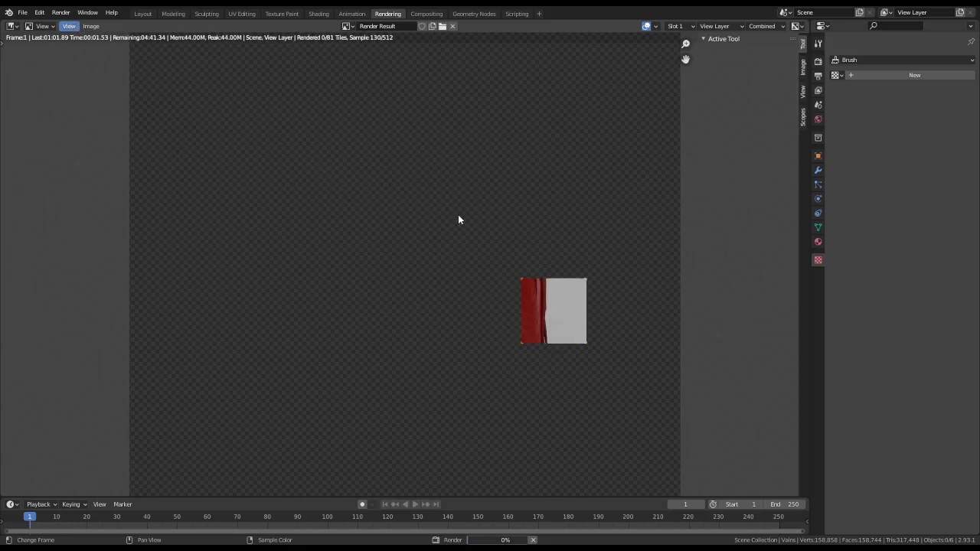
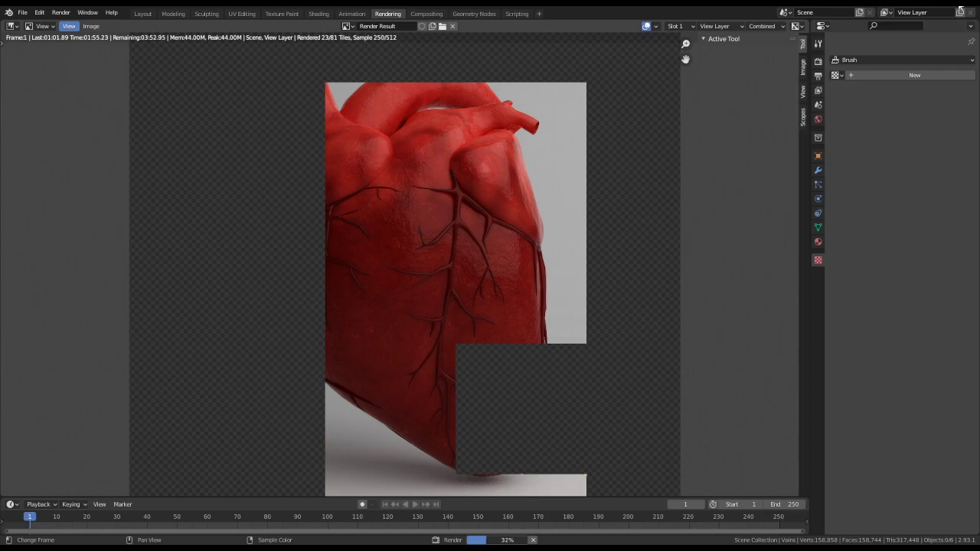
- Cancel the running heart render and return to the Layout workspace
key(Escape)
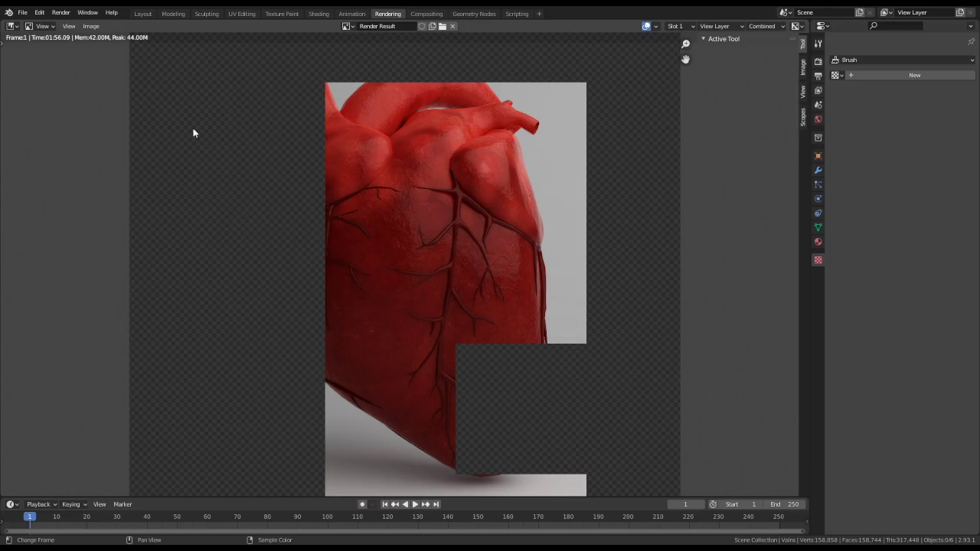
click(147, 15)
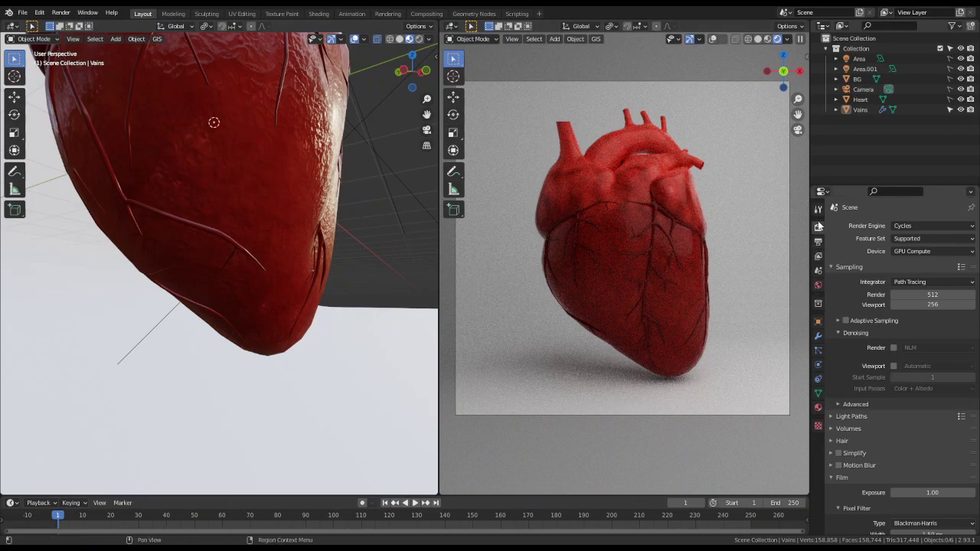
- Set the Cycles final render samples to 256
click(944, 296)
text(256)
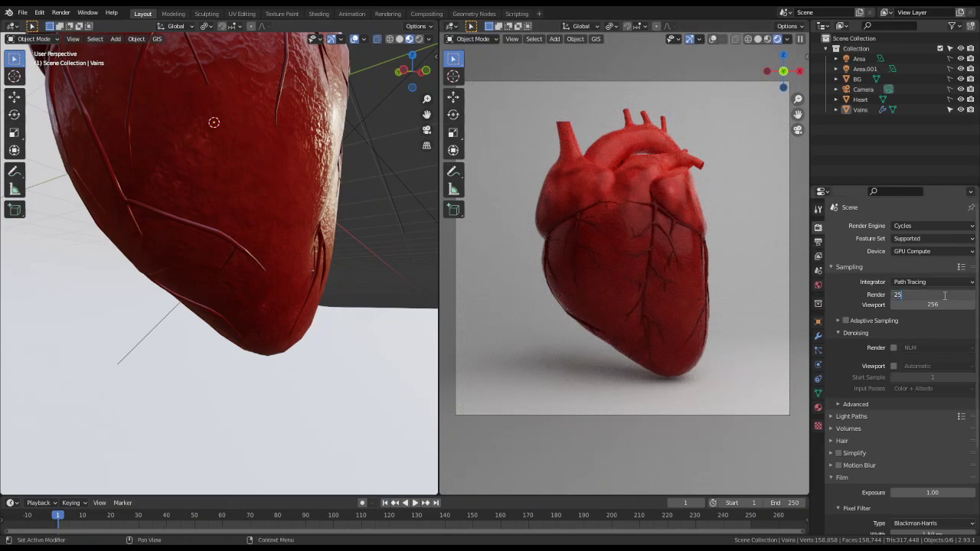
key(Return)
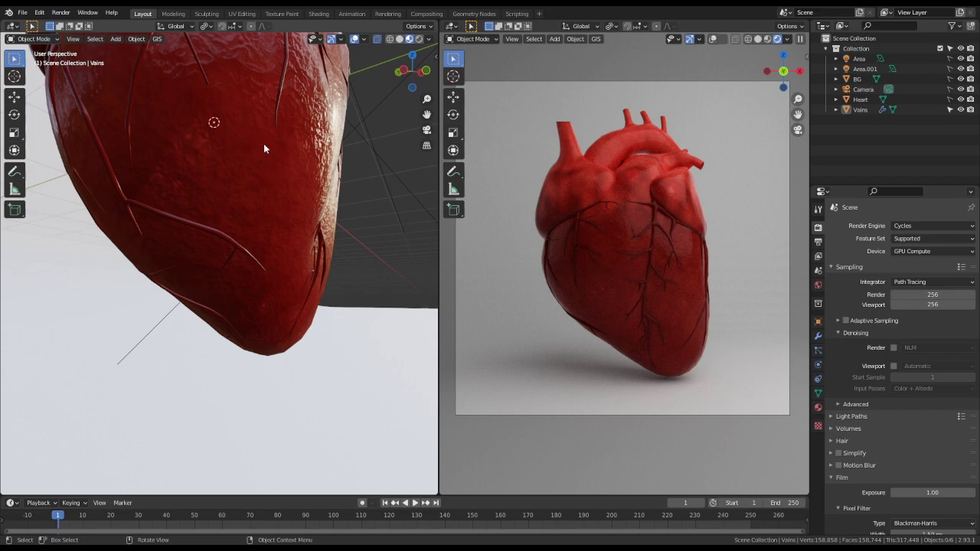
- Add a Subdivision Surface modifier to the Heart object after checking the veins' modifiers
click(818, 337)
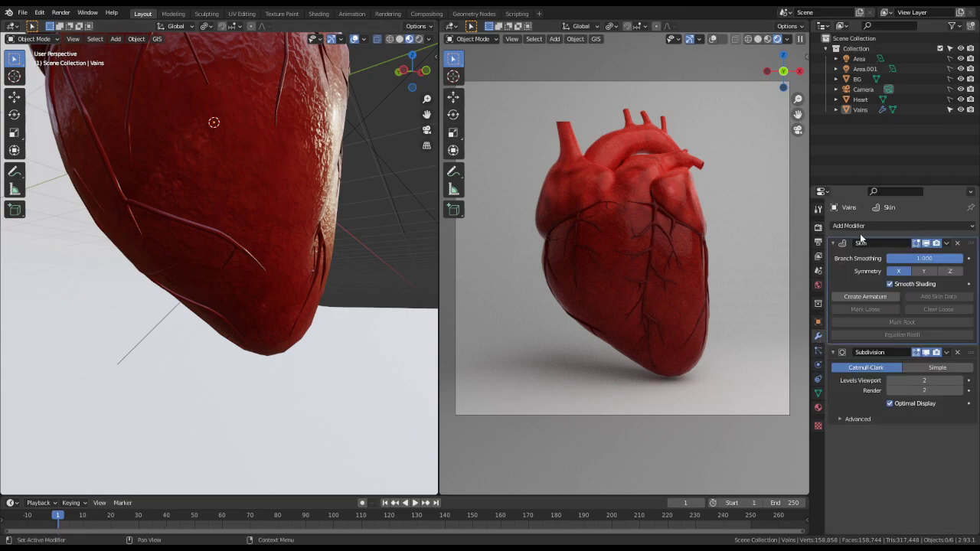
click(277, 185)
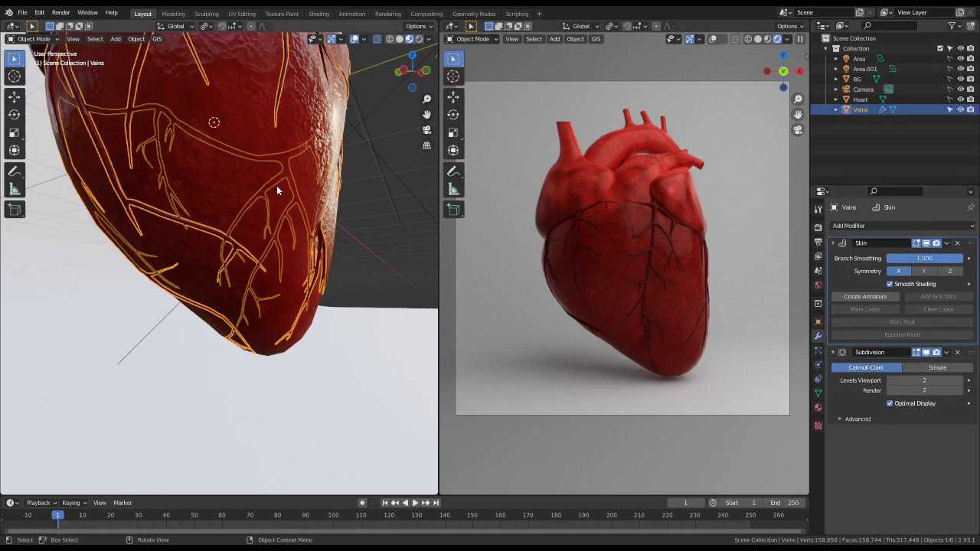
click(950, 90)
click(279, 100)
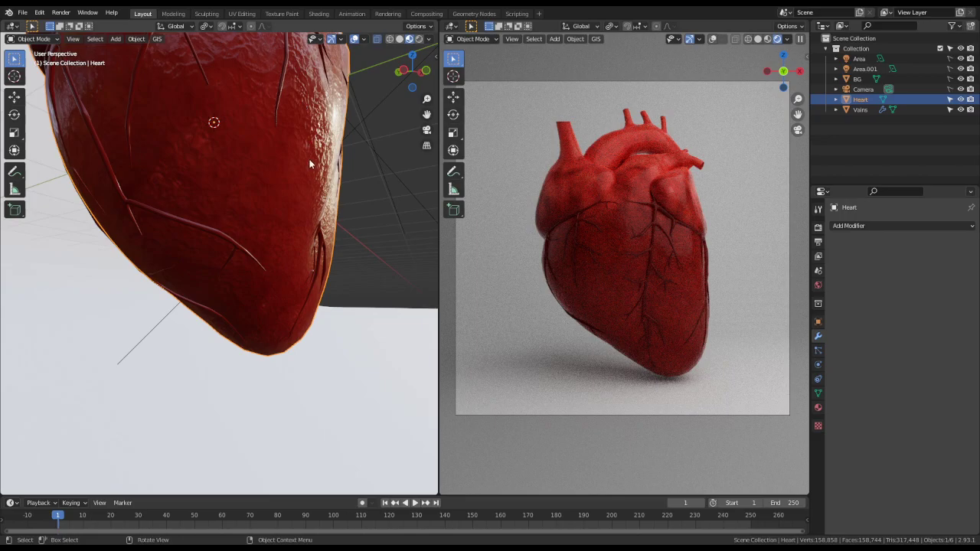
click(911, 226)
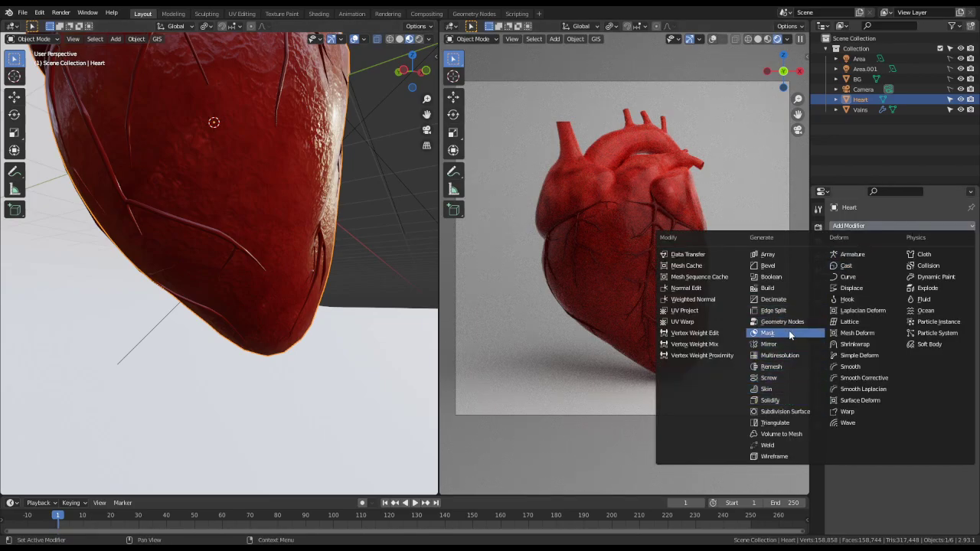
click(789, 412)
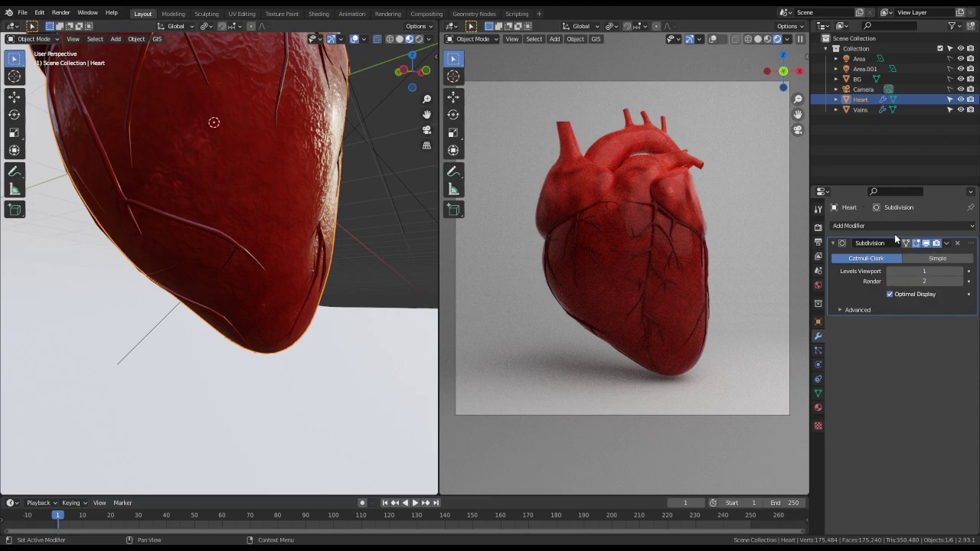
- Confirm Cycles with GPU Compute as the render device, then switch to the Rendering workspace
click(818, 227)
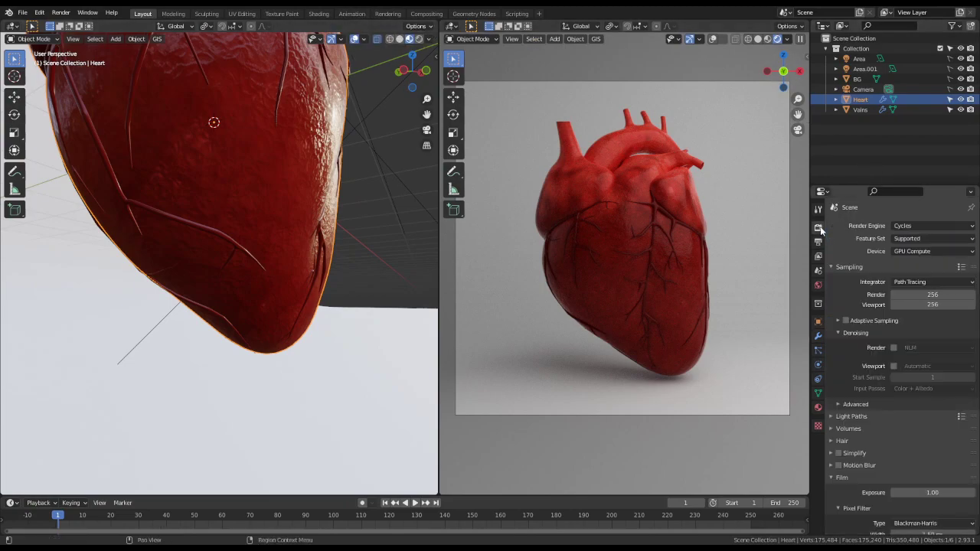
click(909, 226)
click(910, 226)
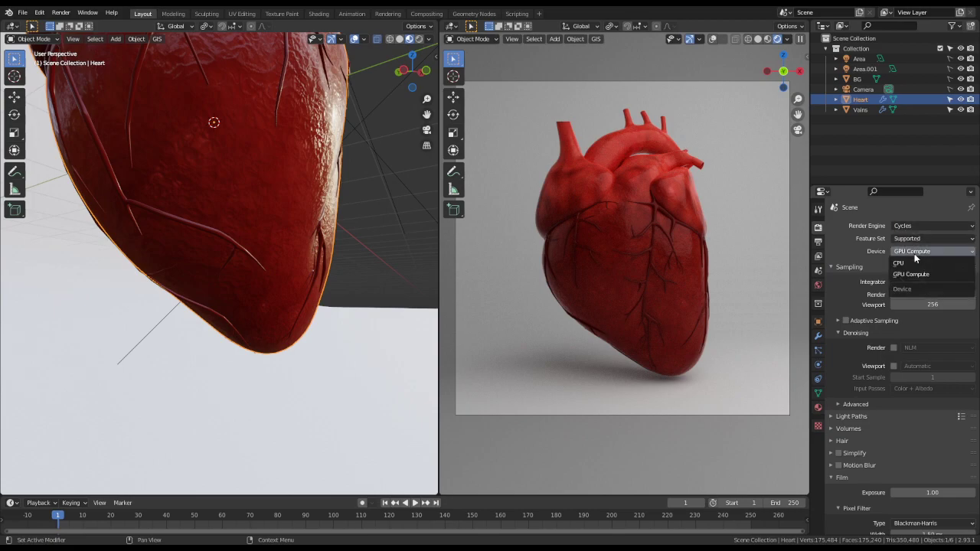
click(914, 254)
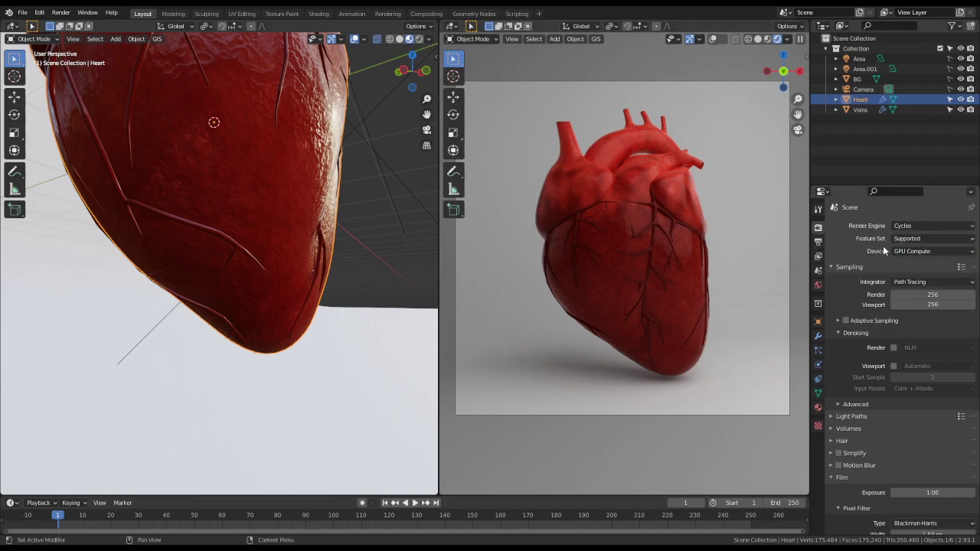
scroll(910, 431, down, 4)
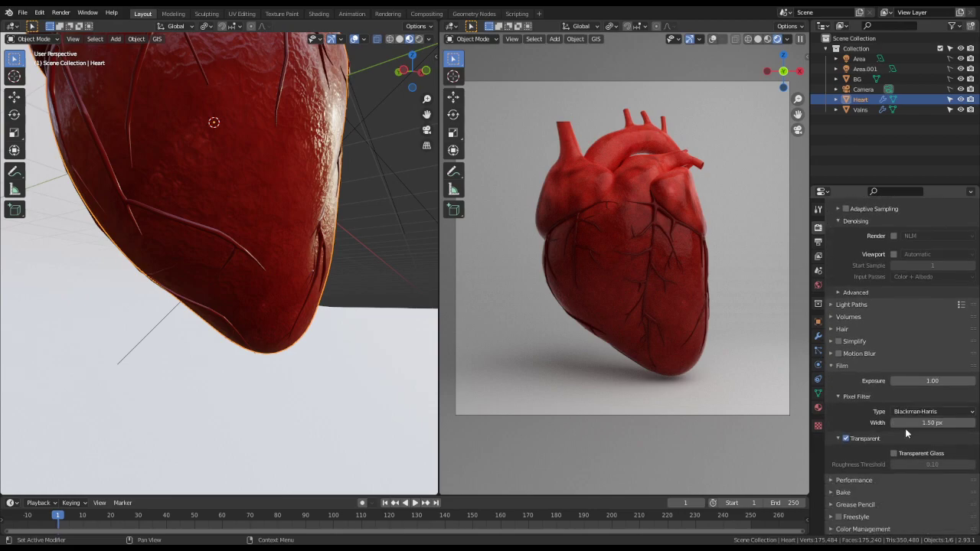
scroll(903, 427, up, 4)
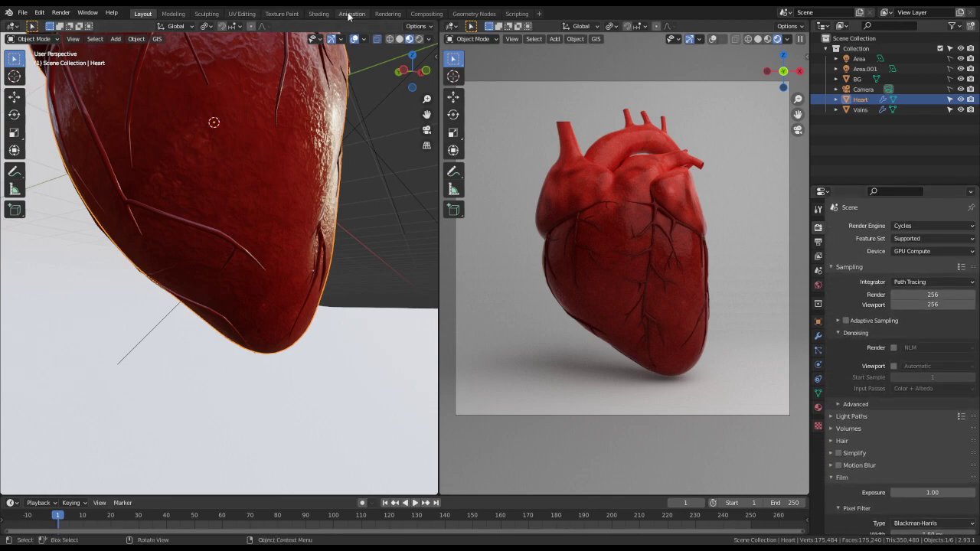
click(388, 14)
- Render a new still image of the heart at 256 samples with Render Image
click(61, 13)
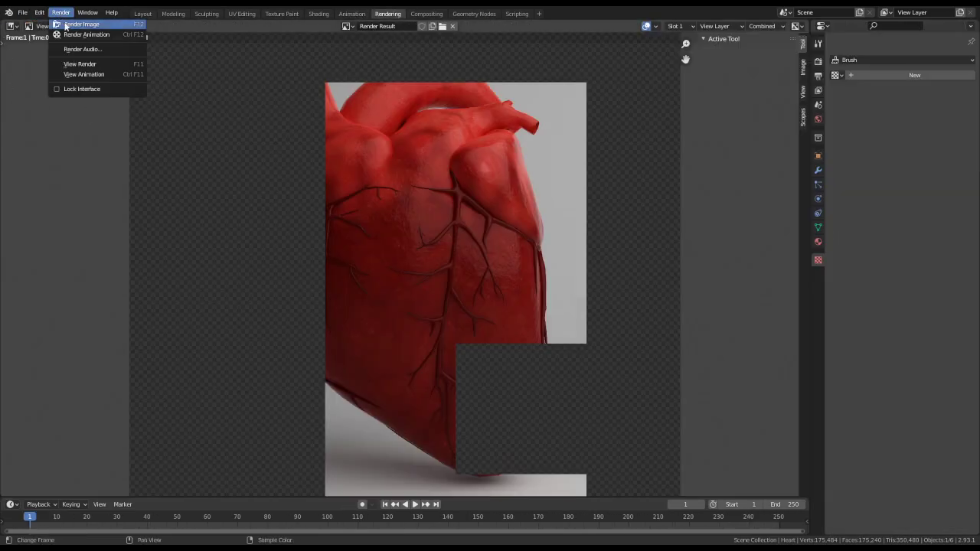
click(77, 25)
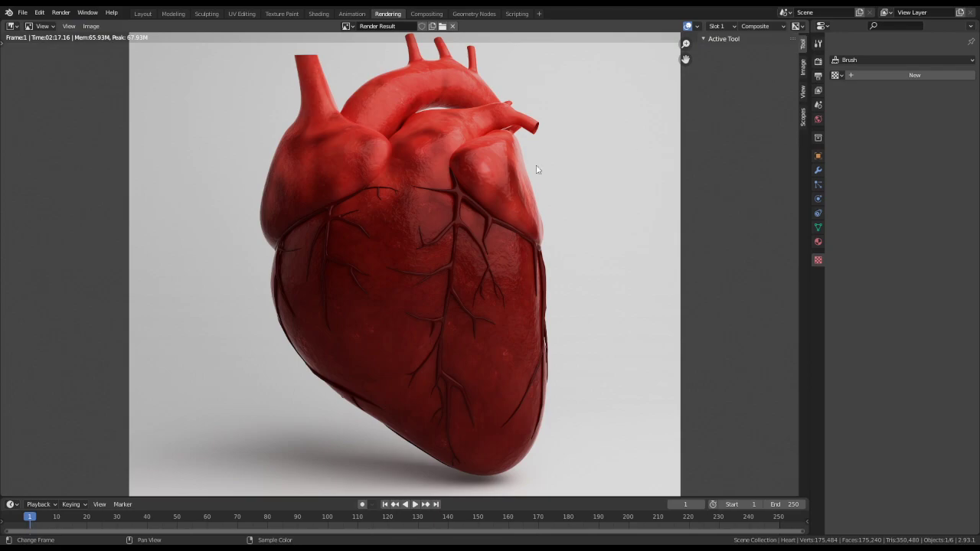
- Enable HDR on the Denoise node in the Compositing workspace
click(426, 13)
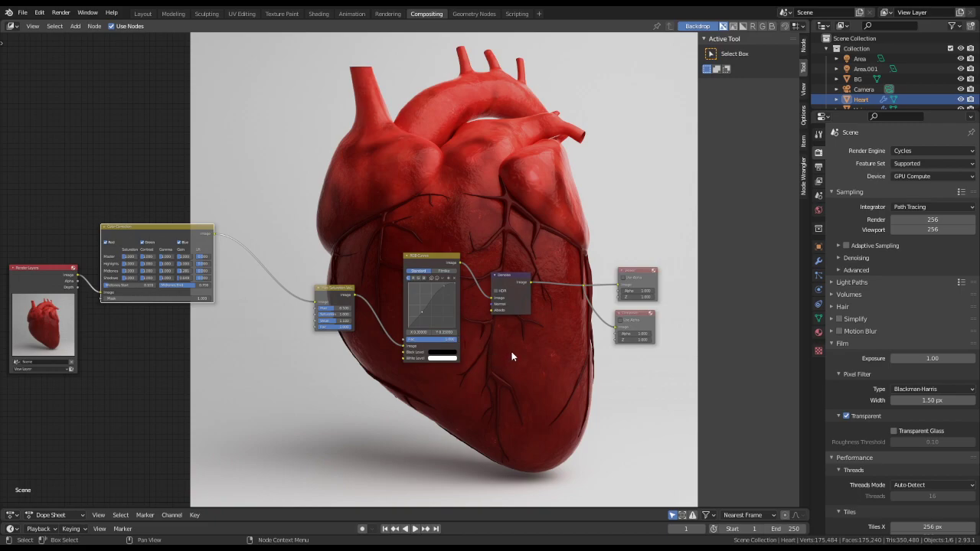
scroll(548, 360, up, 2)
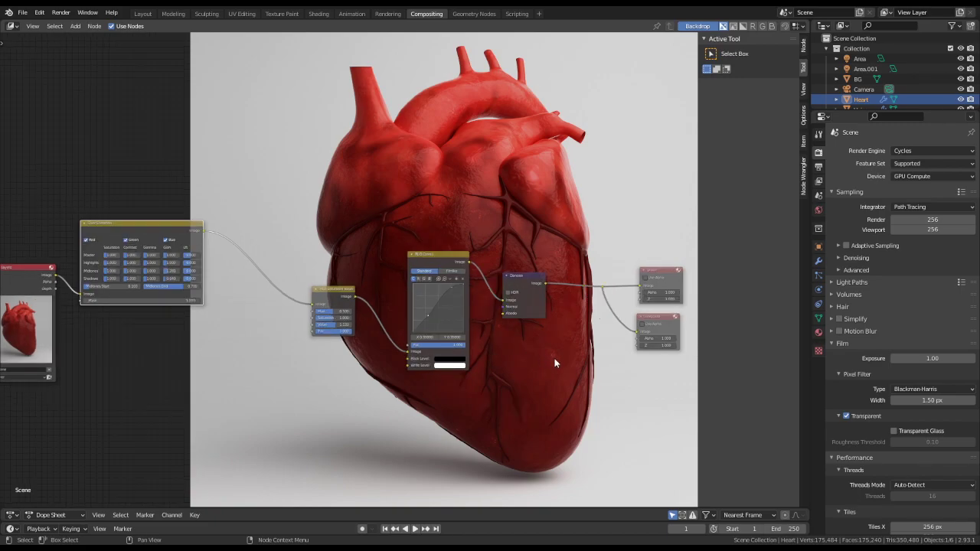
click(555, 298)
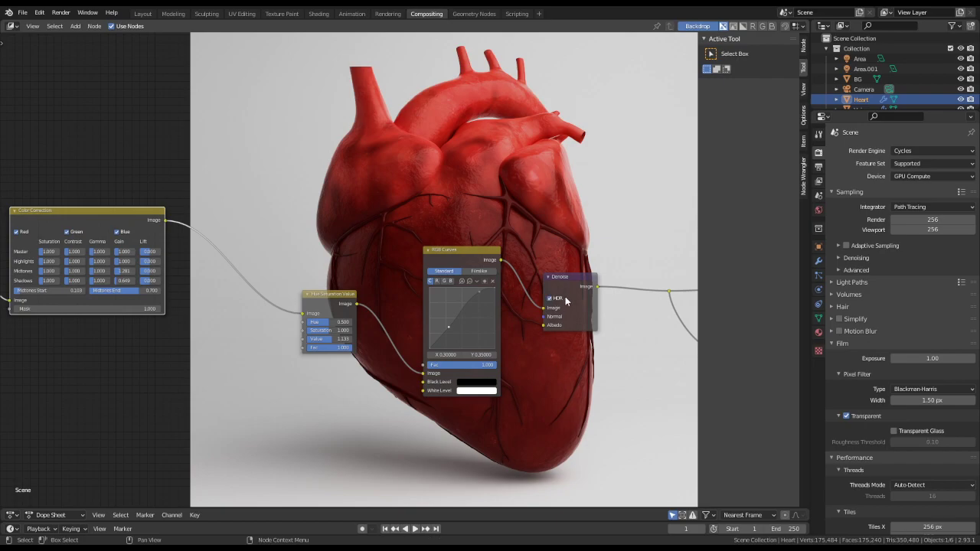
scroll(529, 333, down, 3)
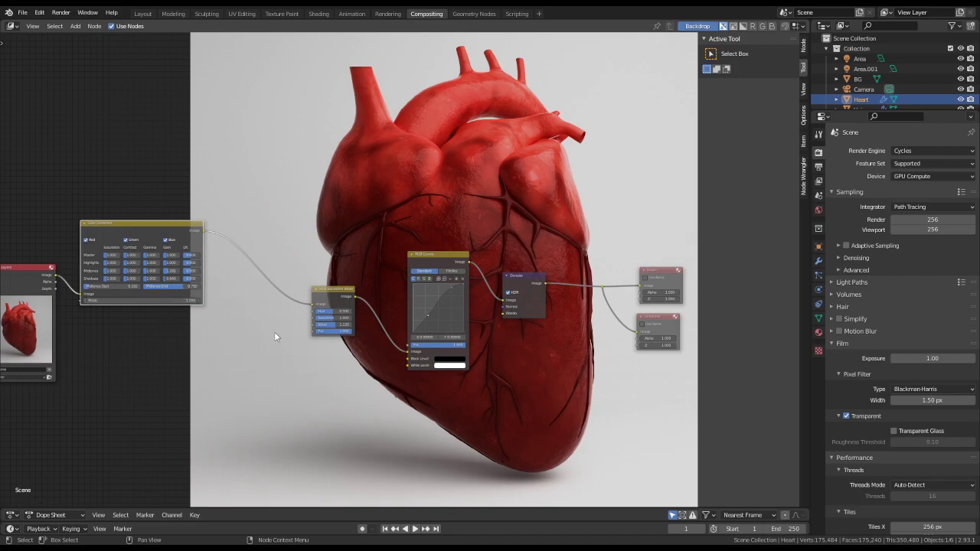
scroll(368, 155, up, 2)
scroll(362, 170, down, 4)
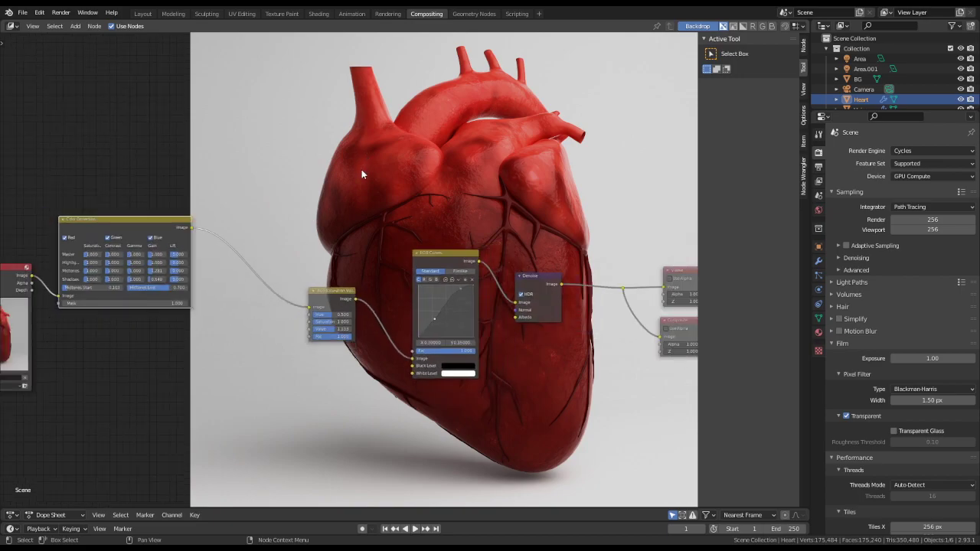
- Return to the Rendering workspace and zoom in on the finished heart render
click(387, 14)
scroll(385, 151, up, 6)
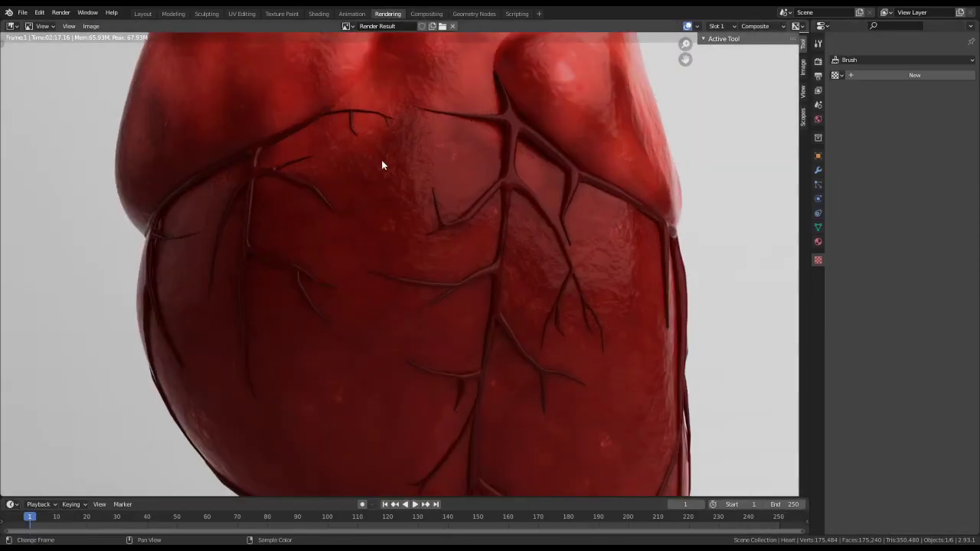
scroll(378, 210, down, 8)
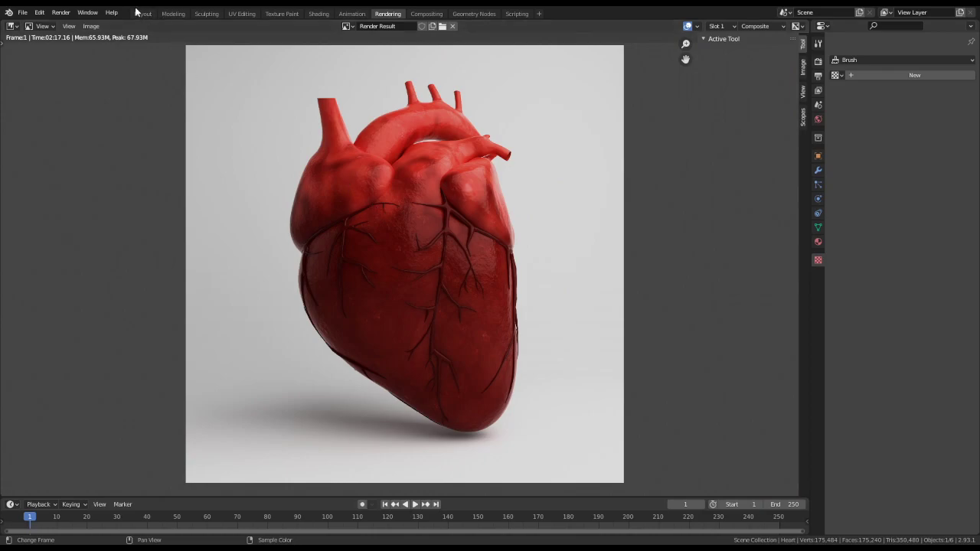
- Save Heart.blend, then use Image > Save As to store the render under a new name
key(ctrl+s)
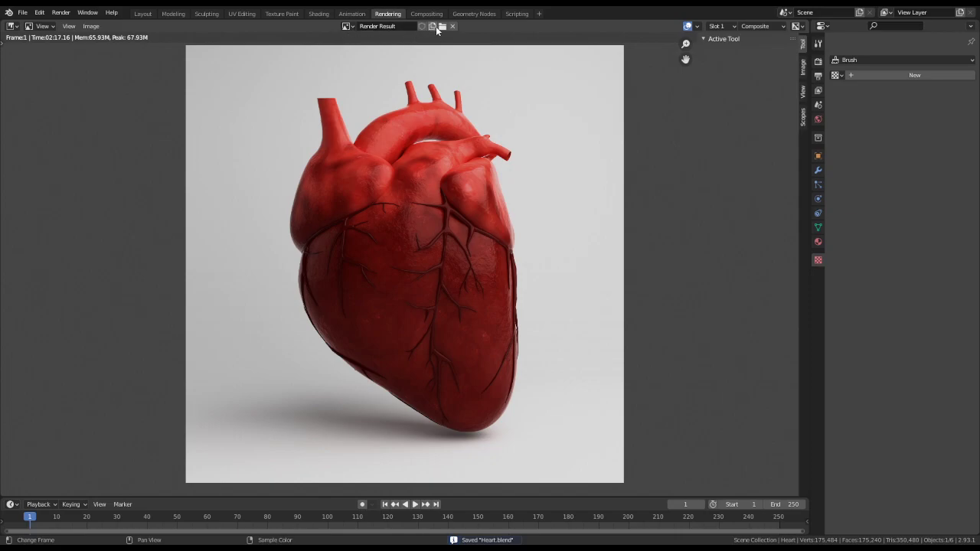
click(68, 27)
mouse_move(90, 30)
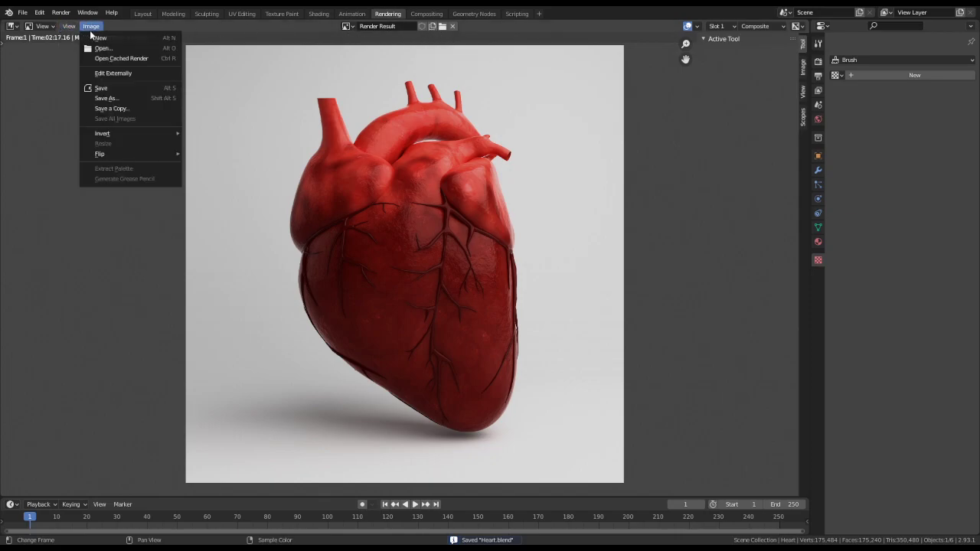
click(114, 97)
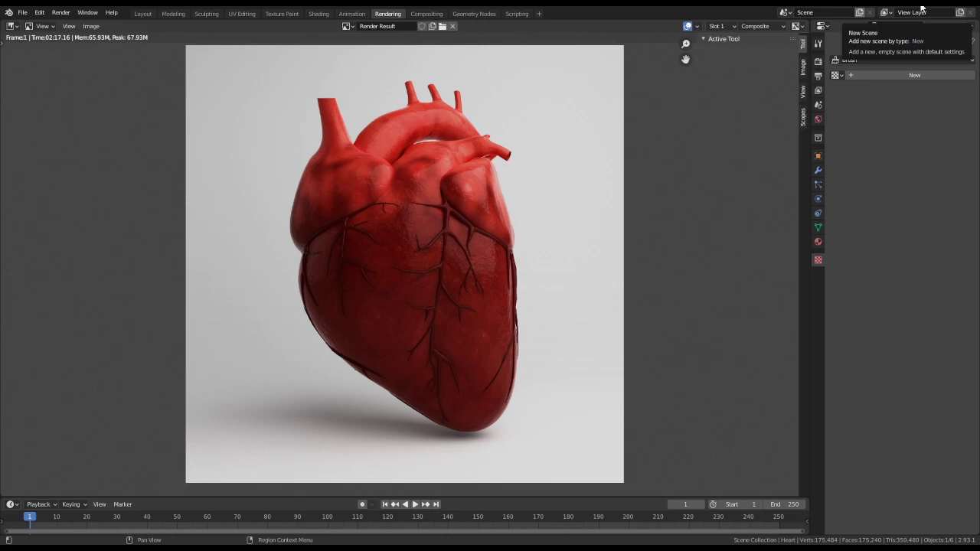
- Back in Layout, show the right viewport's heart in Wireframe shading and orbit it
click(142, 13)
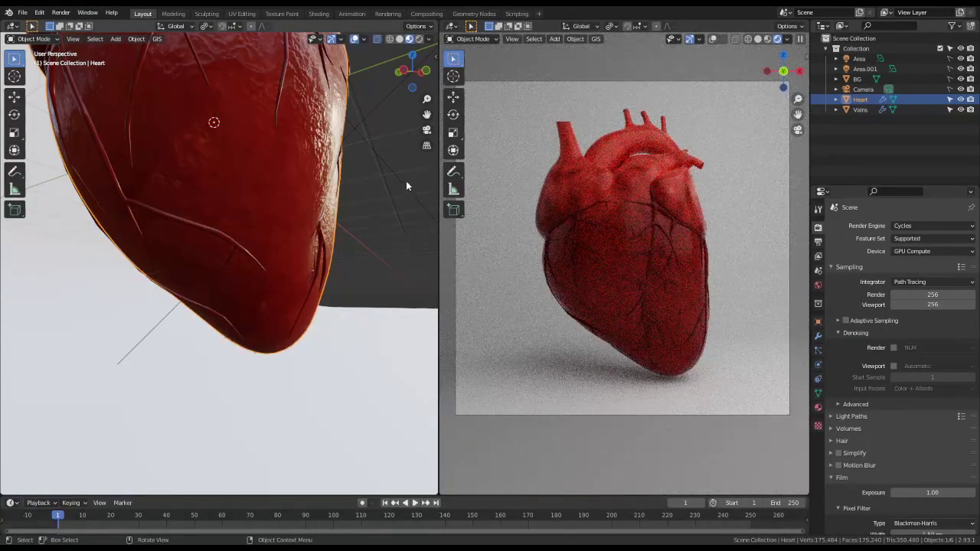
middle_drag(365, 202, 837, 111)
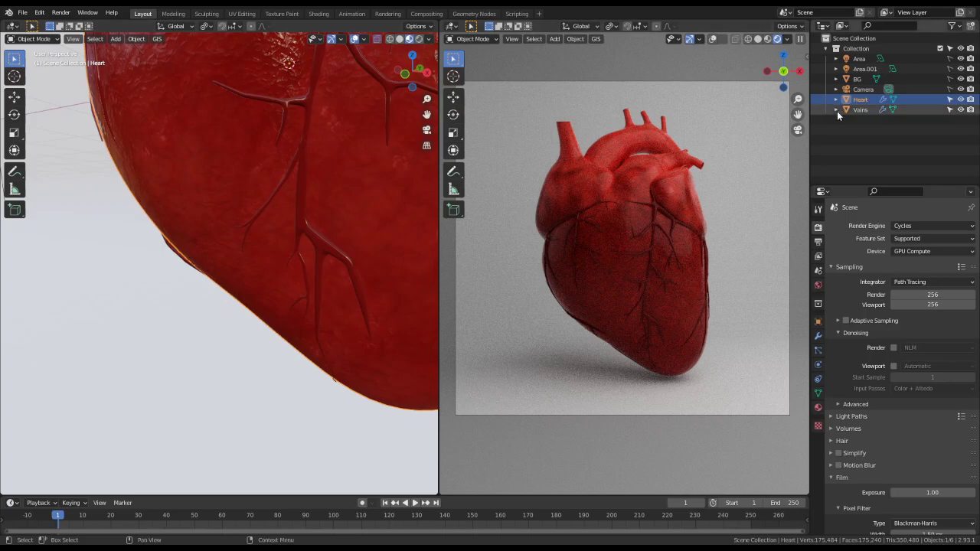
click(771, 40)
scroll(215, 276, down, 4)
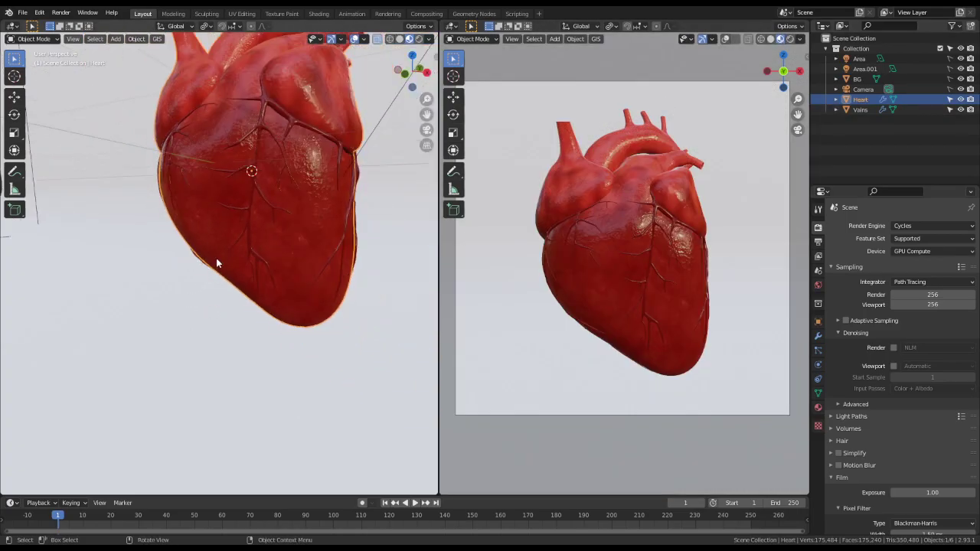
scroll(244, 193, down, 1)
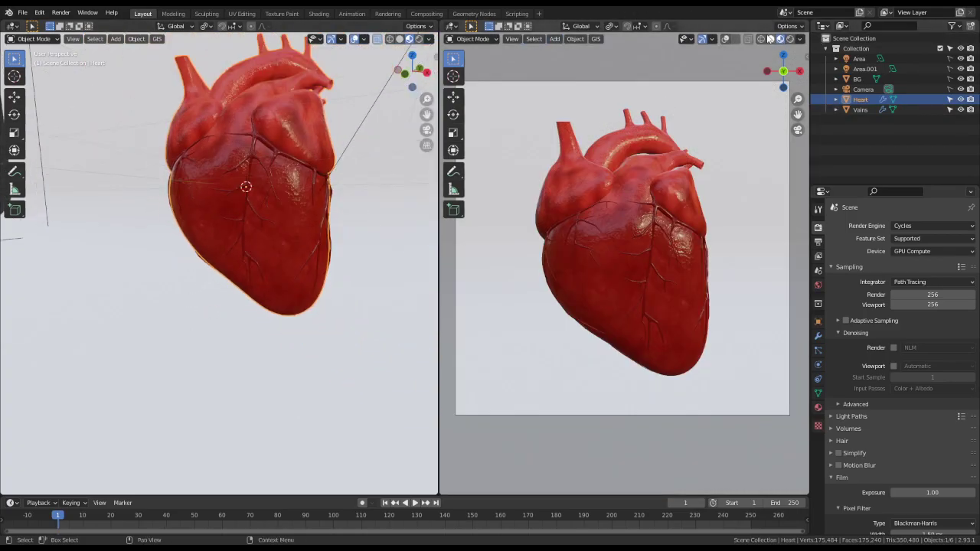
click(760, 39)
click(734, 110)
middle_drag(734, 110, 708, 192)
middle_drag(373, 245, 289, 192)
- Turn off the Heart's Subdivision modifier Show in Viewport toggle, then select the veins
click(289, 192)
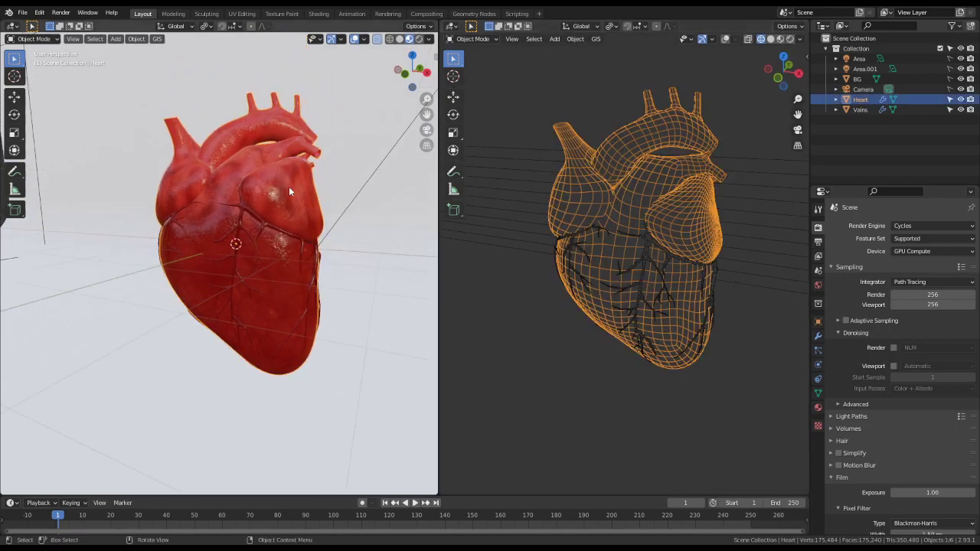
click(817, 336)
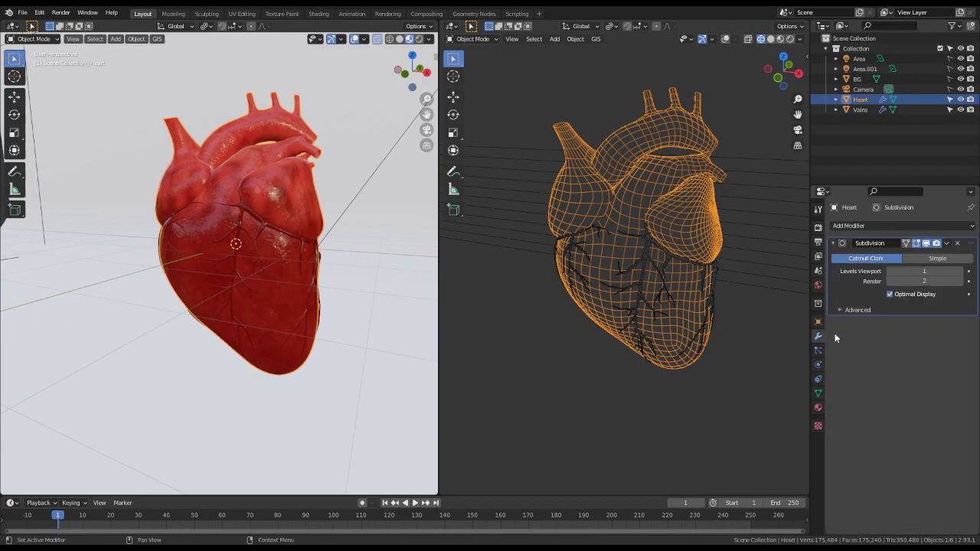
click(925, 244)
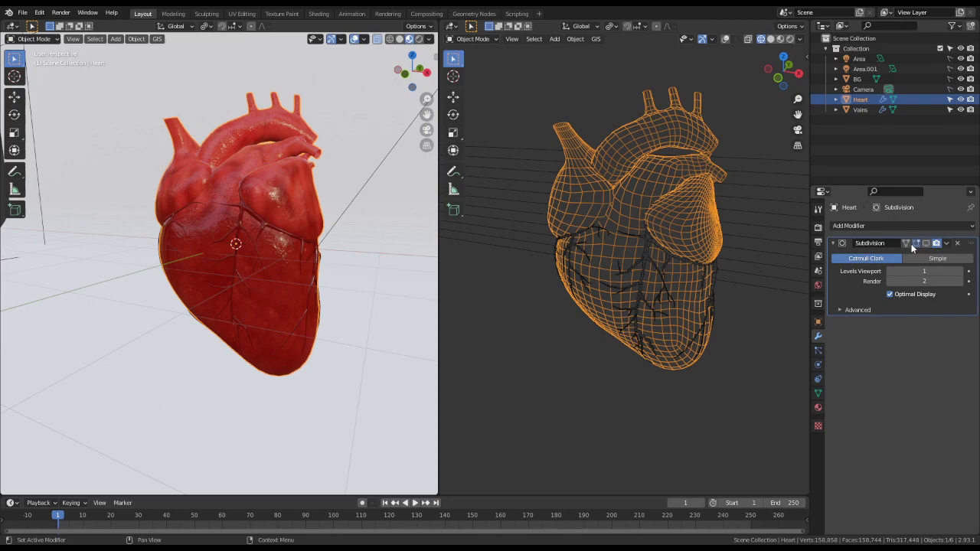
scroll(322, 196, up, 4)
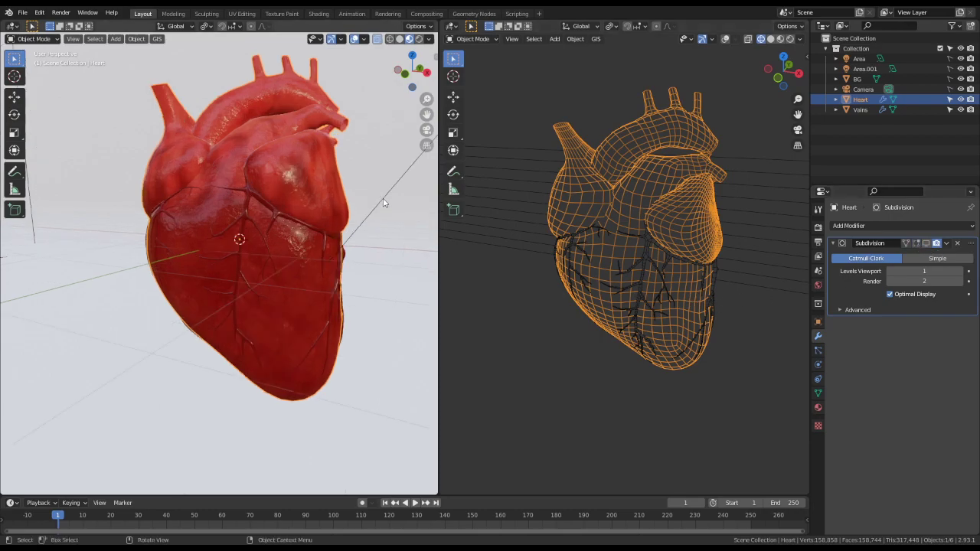
middle_drag(321, 196, 284, 256)
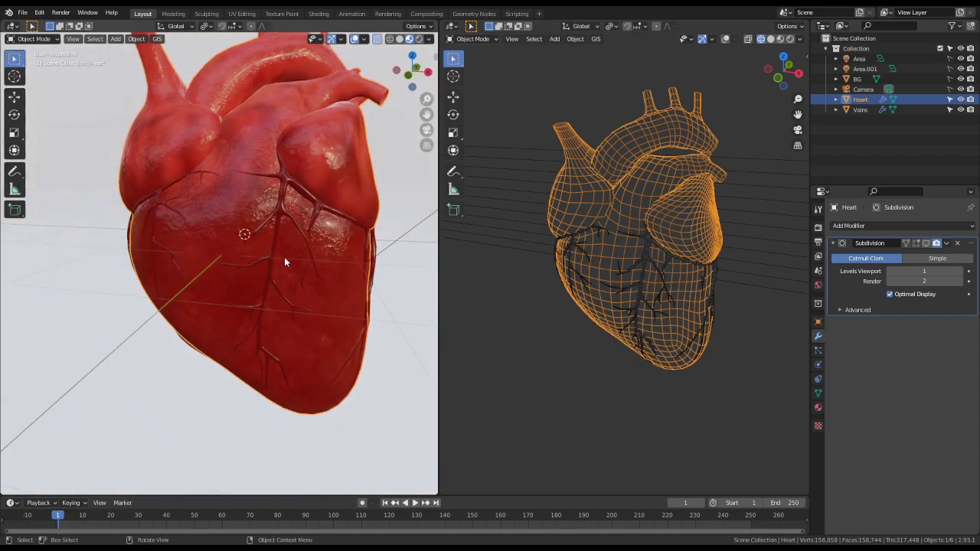
scroll(310, 244, down, 2)
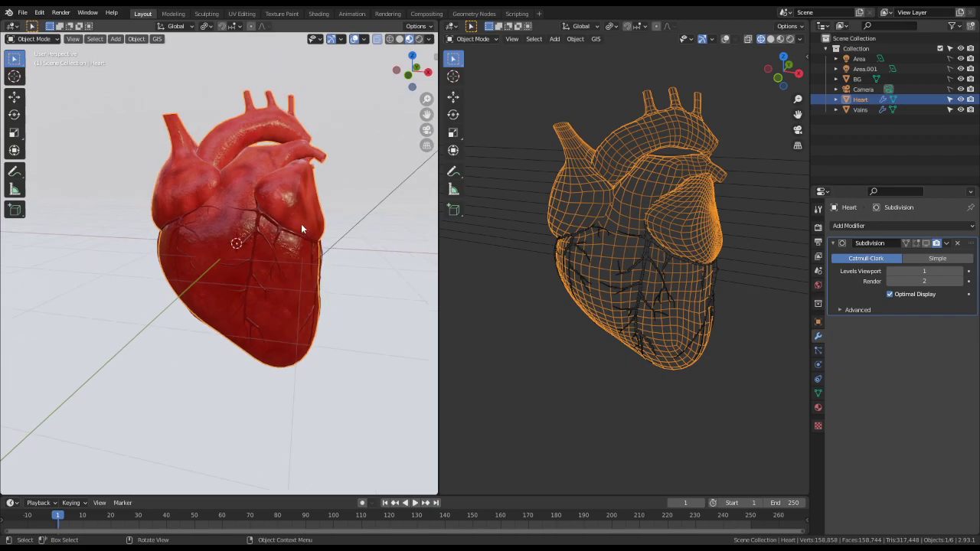
scroll(255, 222, up, 2)
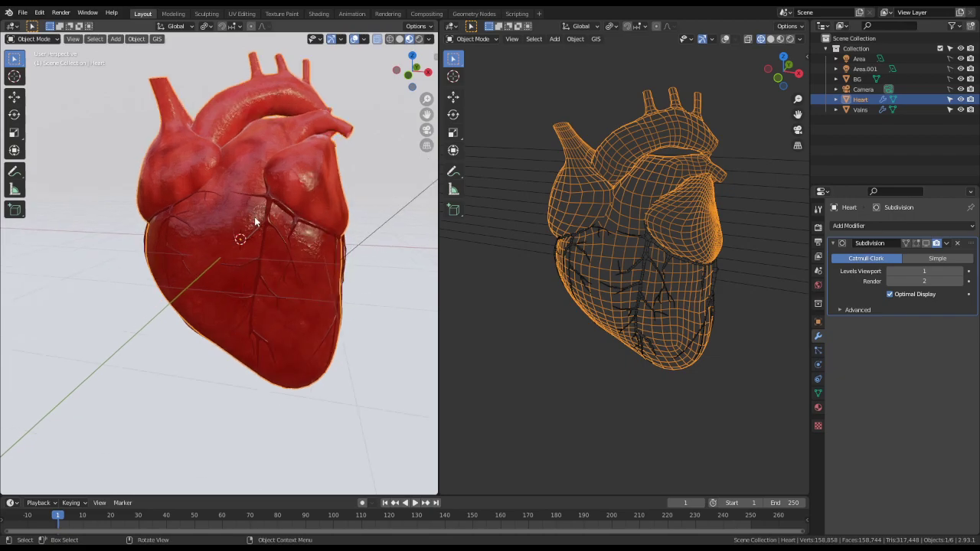
scroll(255, 222, up, 1)
click(288, 185)
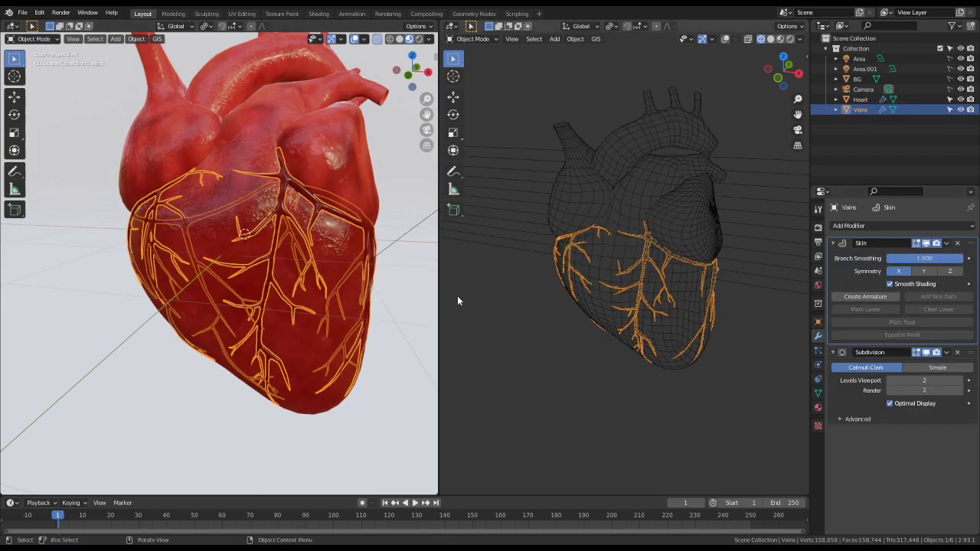
- Zoom into the veins and adjust the Skin modifier's Branch Smoothing value
scroll(680, 310, up, 3)
scroll(679, 289, up, 2)
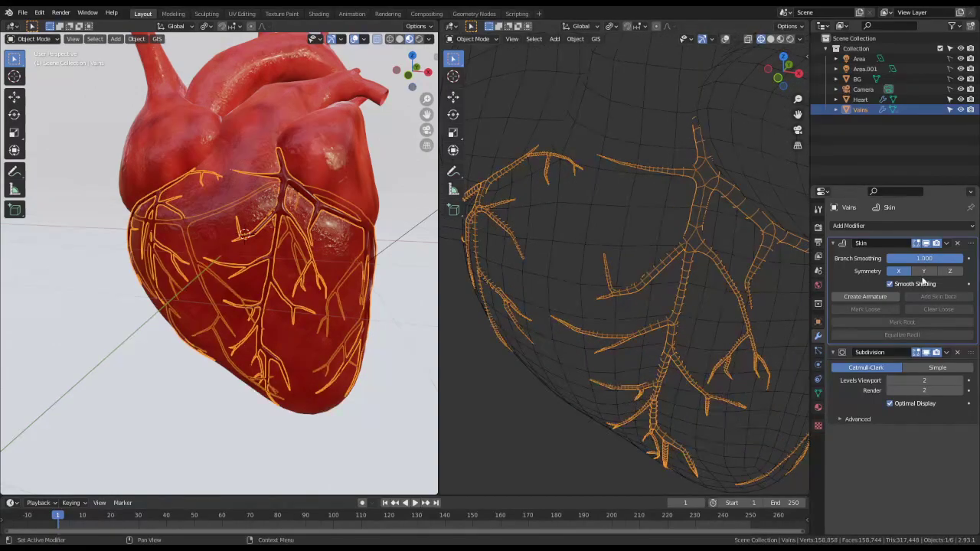
drag(923, 255, 962, 258)
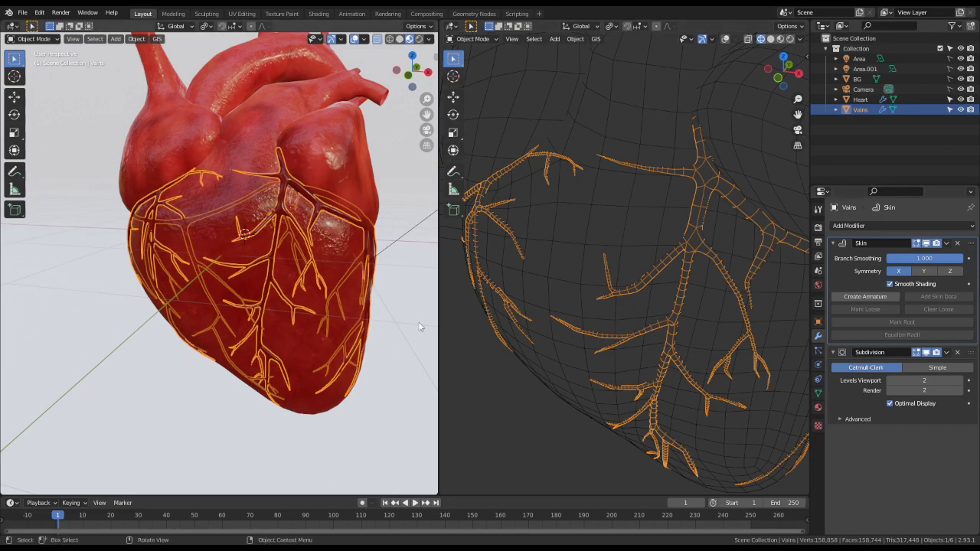
- Orbit both views around the wireframe heart, then switch to the Compositing workspace
click(394, 154)
middle_drag(394, 150, 315, 202)
scroll(536, 182, down, 5)
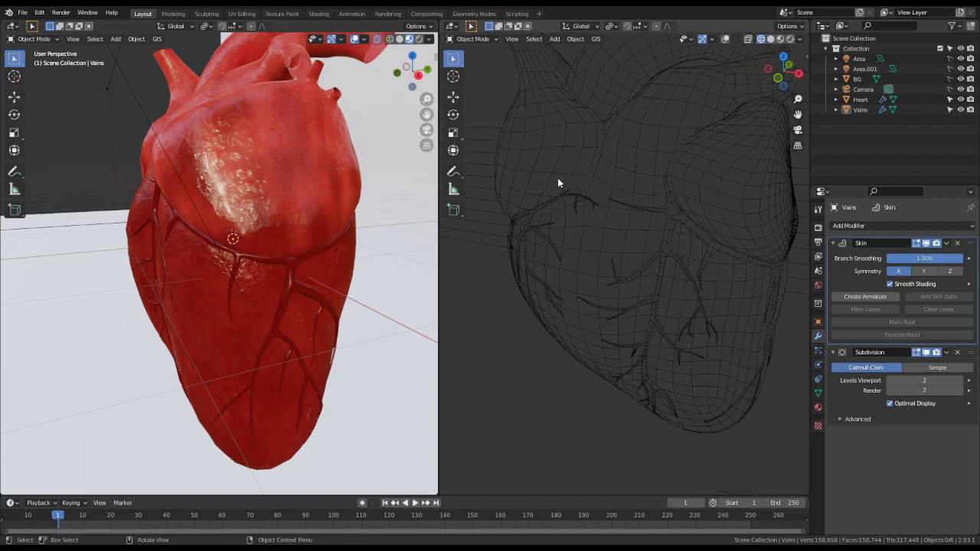
middle_drag(559, 182, 613, 179)
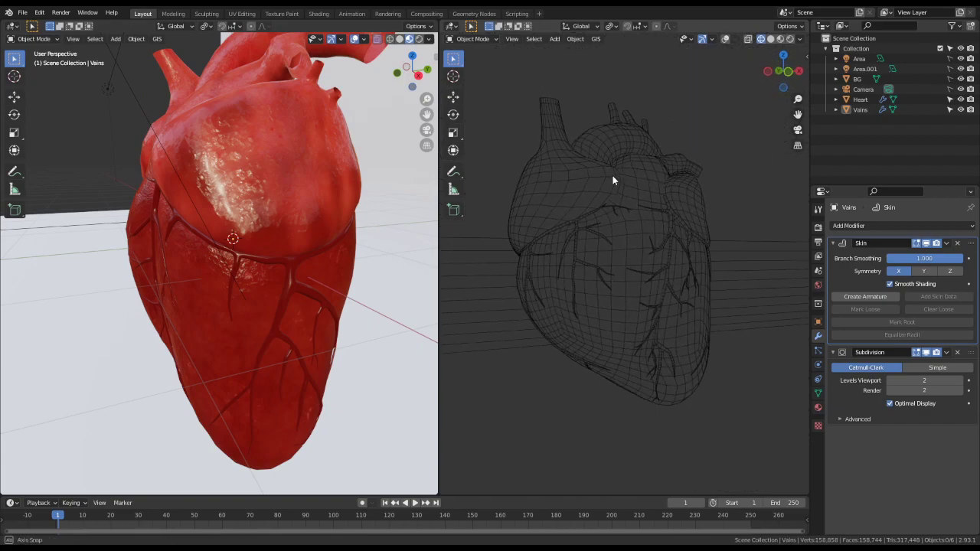
mouse_move(711, 301)
middle_down()
mouse_move(536, 309)
mouse_move(470, 284)
mouse_move(453, 291)
mouse_move(721, 298)
mouse_move(750, 251)
mouse_move(743, 265)
mouse_move(556, 280)
mouse_move(665, 317)
mouse_move(671, 309)
mouse_move(486, 312)
mouse_move(311, 291)
mouse_move(327, 267)
mouse_move(294, 270)
mouse_move(281, 242)
middle_up()
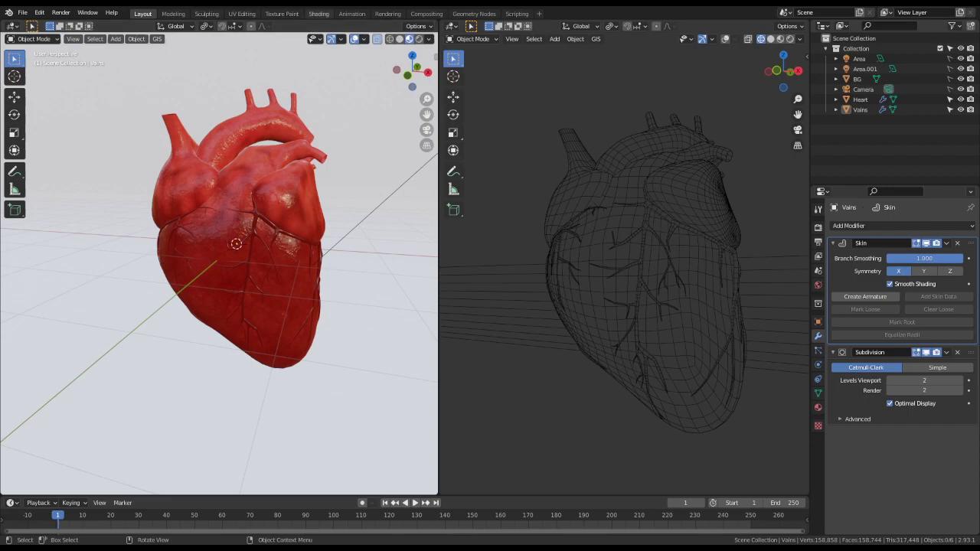
click(426, 14)
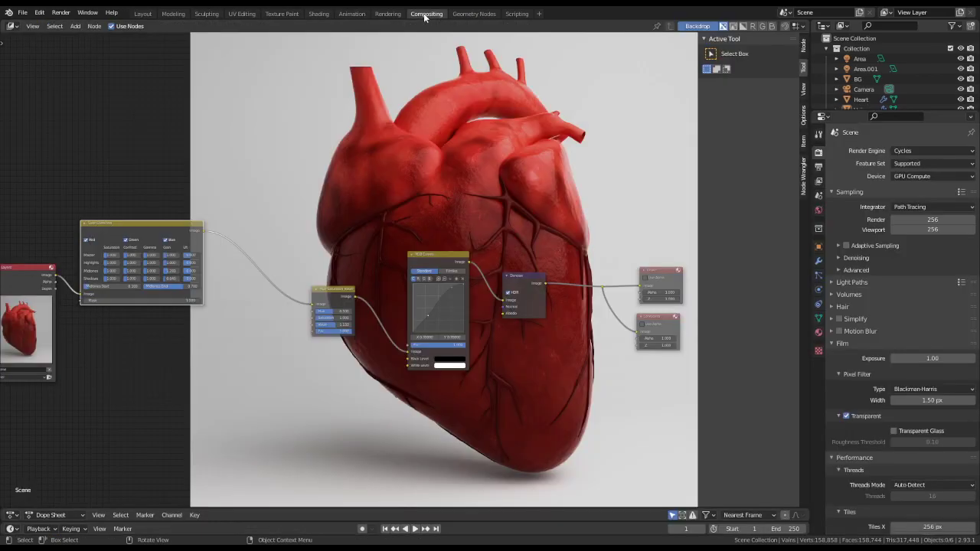
- In the Shading workspace, show the heart in Material Preview and orbit to a front view
click(385, 14)
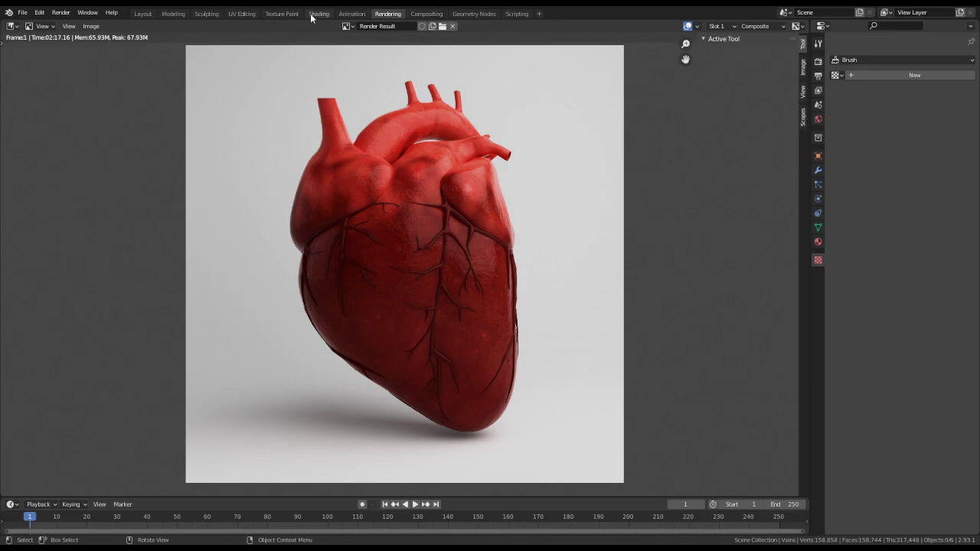
click(310, 17)
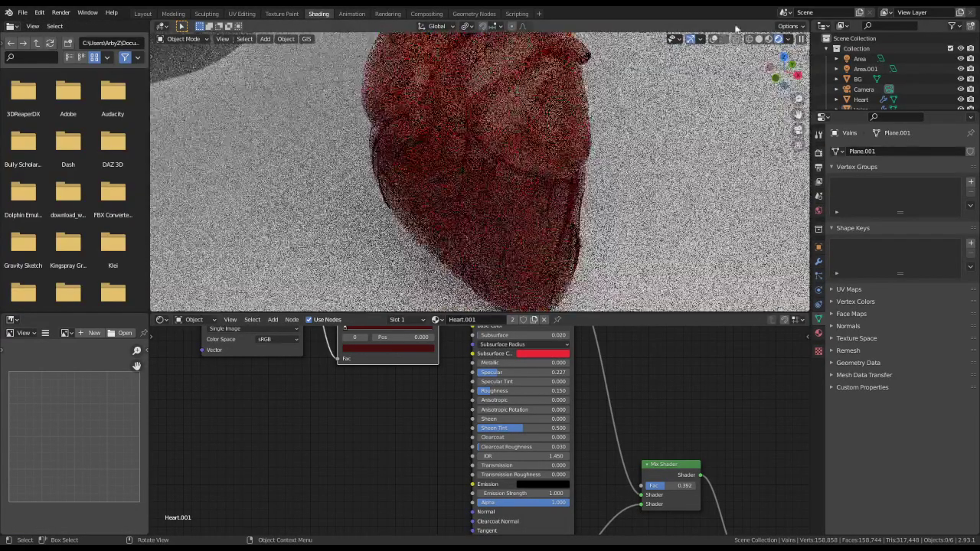
scroll(479, 160, down, 4)
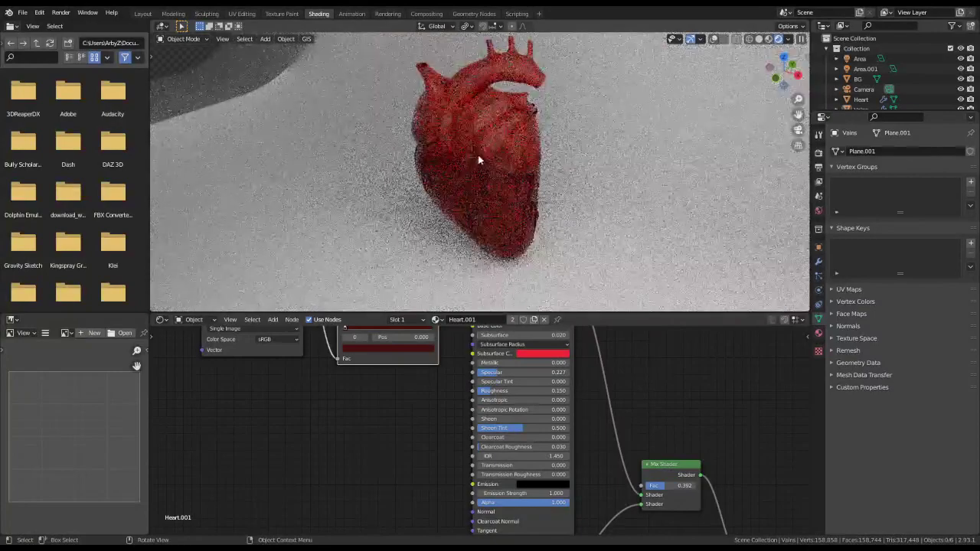
click(769, 39)
middle_drag(456, 187, 494, 138)
middle_drag(386, 402, 373, 464)
- Pan and zoom the Shader Editor to frame the Heart.001 Principled BSDF and Mix Shader nodes
scroll(414, 457, down, 1)
scroll(599, 410, down, 1)
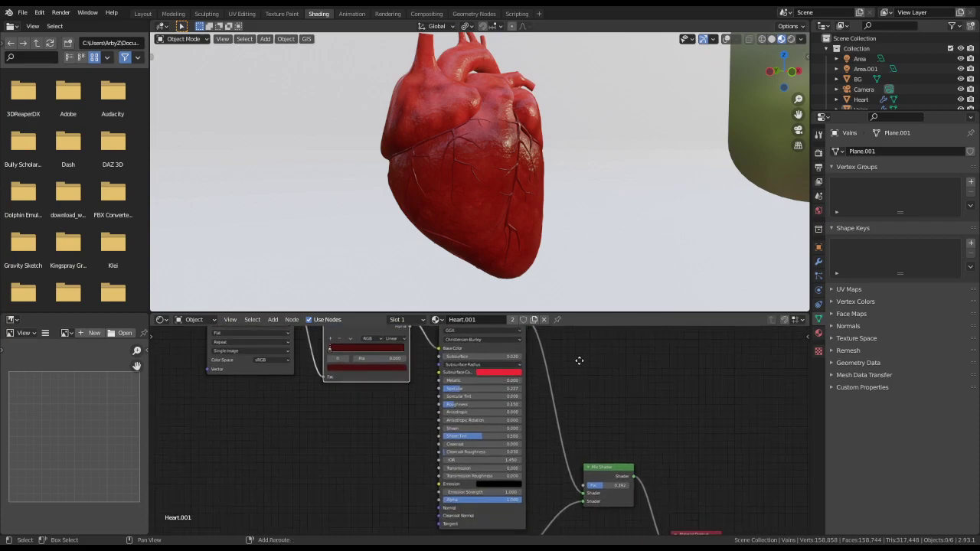
middle_drag(660, 470, 665, 365)
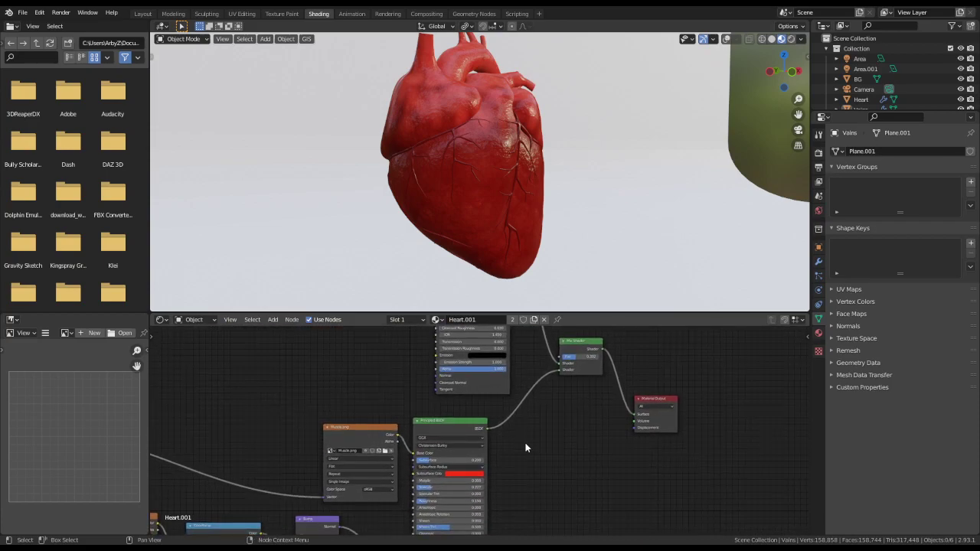
middle_drag(529, 449, 551, 436)
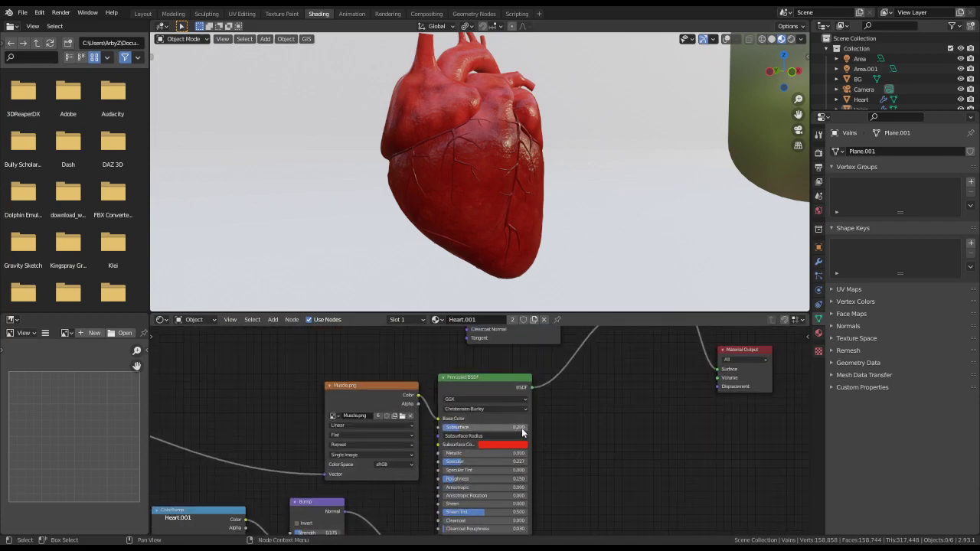
scroll(617, 399, down, 2)
scroll(556, 408, down, 5)
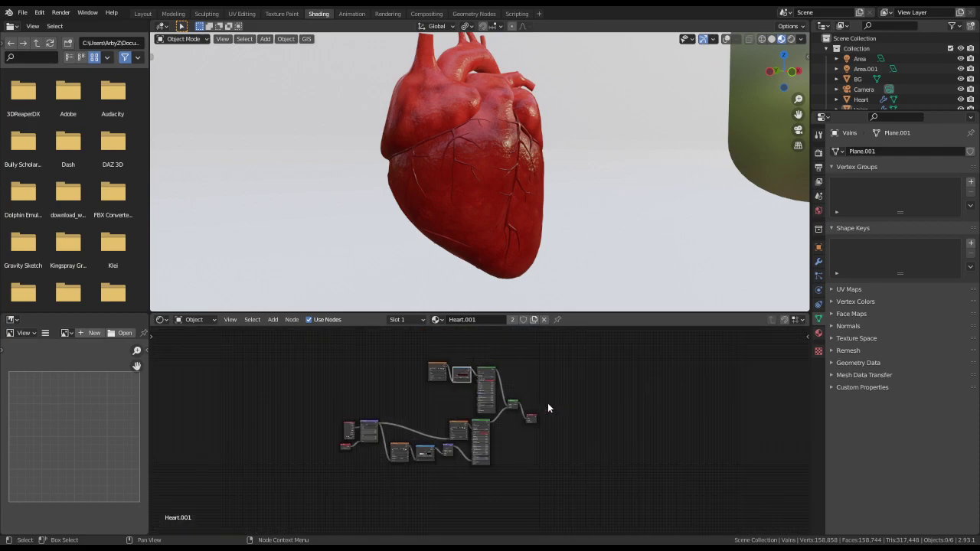
scroll(547, 403, up, 4)
middle_drag(573, 354, 559, 440)
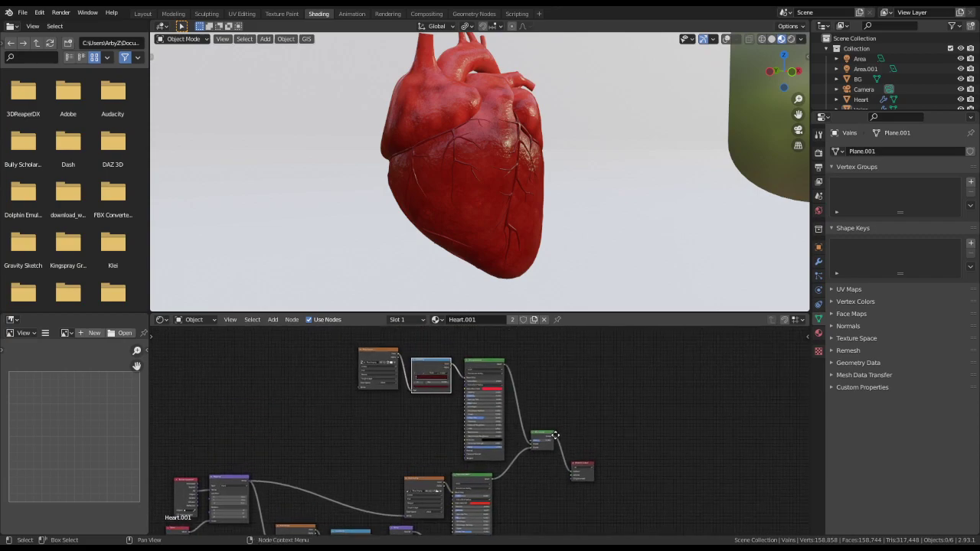
scroll(589, 359, up, 4)
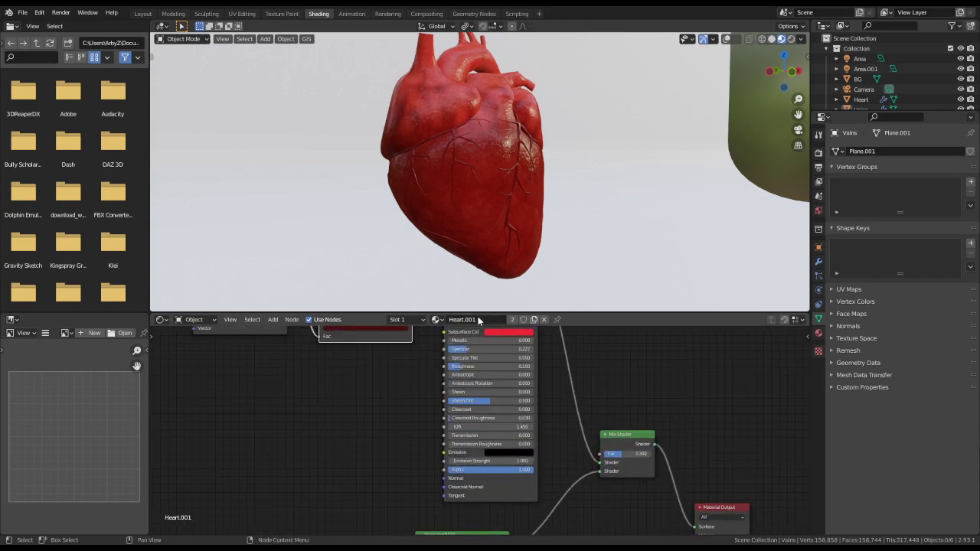
click(435, 319)
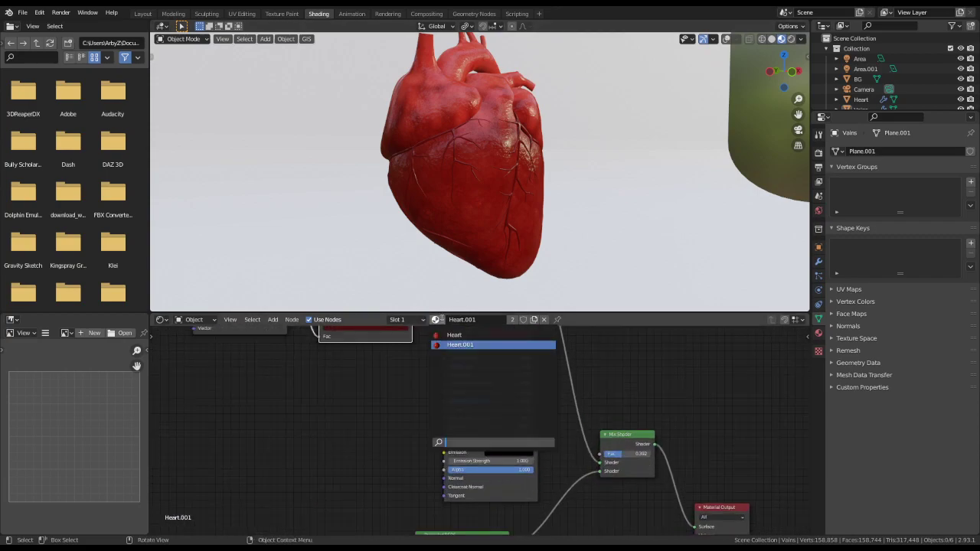
click(454, 335)
scroll(368, 413, down, 3)
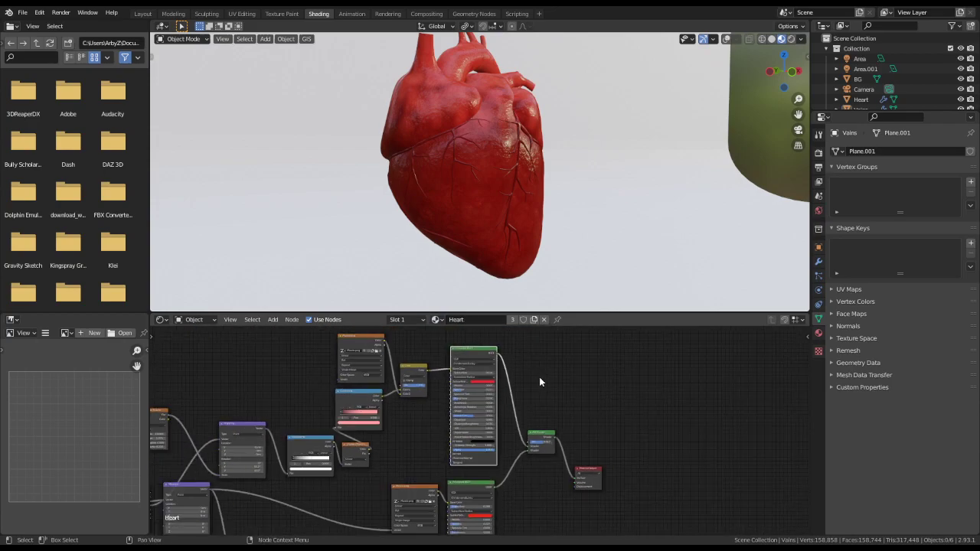
scroll(539, 398, down, 2)
middle_drag(540, 416, 565, 421)
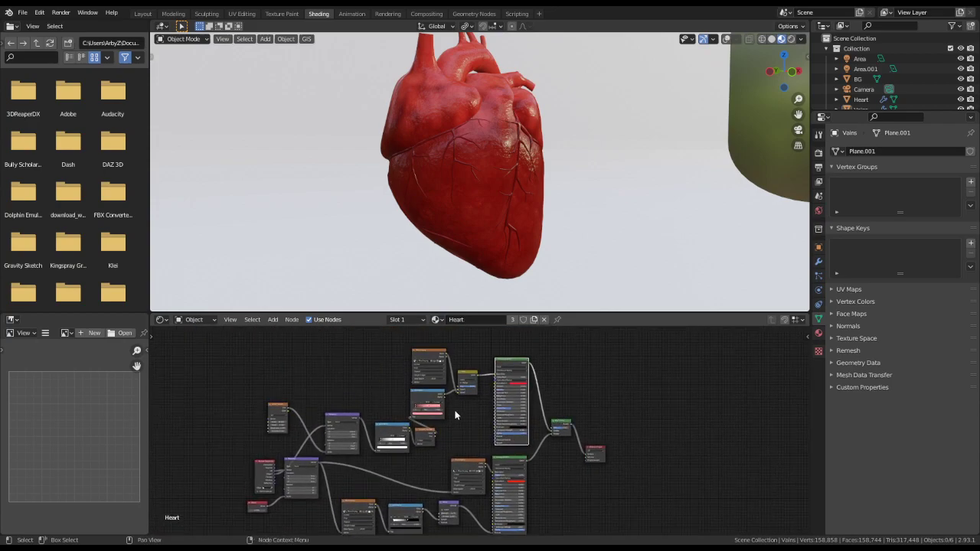
scroll(455, 415, up, 2)
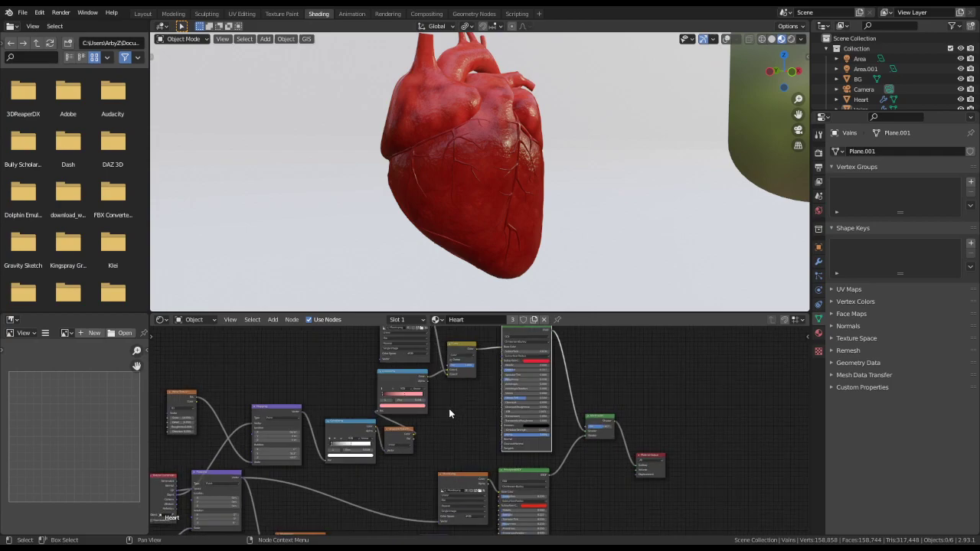
scroll(634, 381, up, 2)
scroll(634, 382, up, 2)
mouse_move(634, 381)
middle_down()
mouse_move(546, 410)
mouse_move(642, 378)
middle_up()
scroll(398, 391, up, 1)
middle_drag(418, 380, 543, 469)
middle_drag(640, 467, 405, 391)
middle_drag(631, 405, 259, 480)
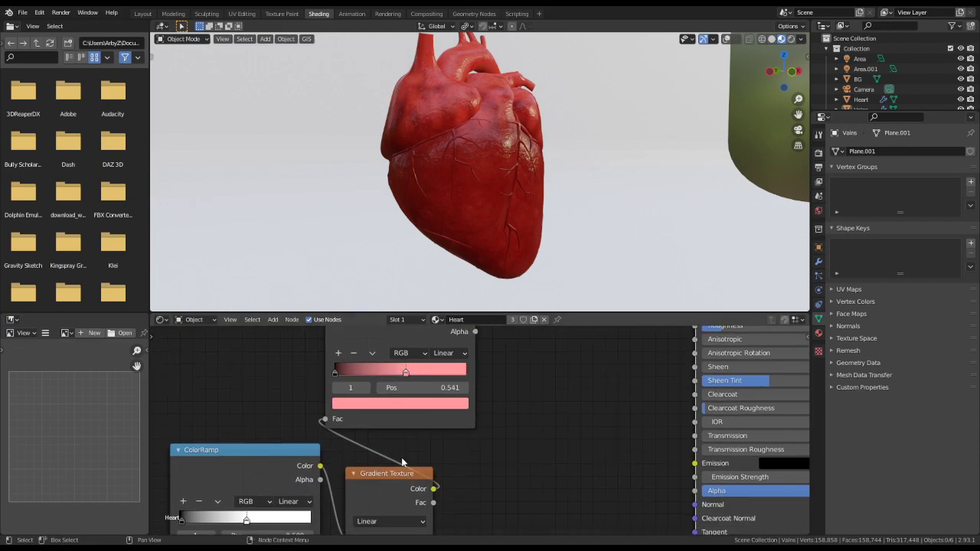
middle_drag(551, 160, 534, 193)
scroll(507, 191, up, 3)
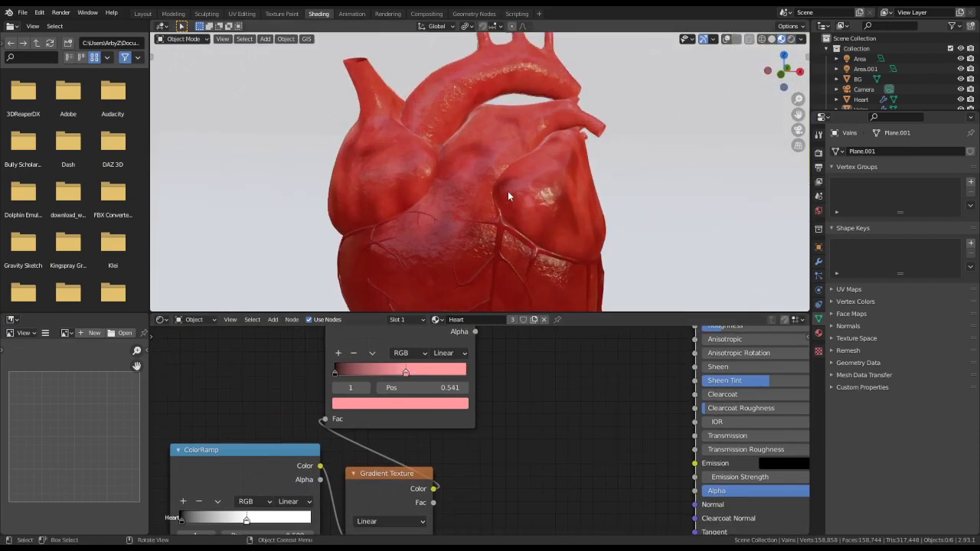
middle_drag(387, 401, 436, 371)
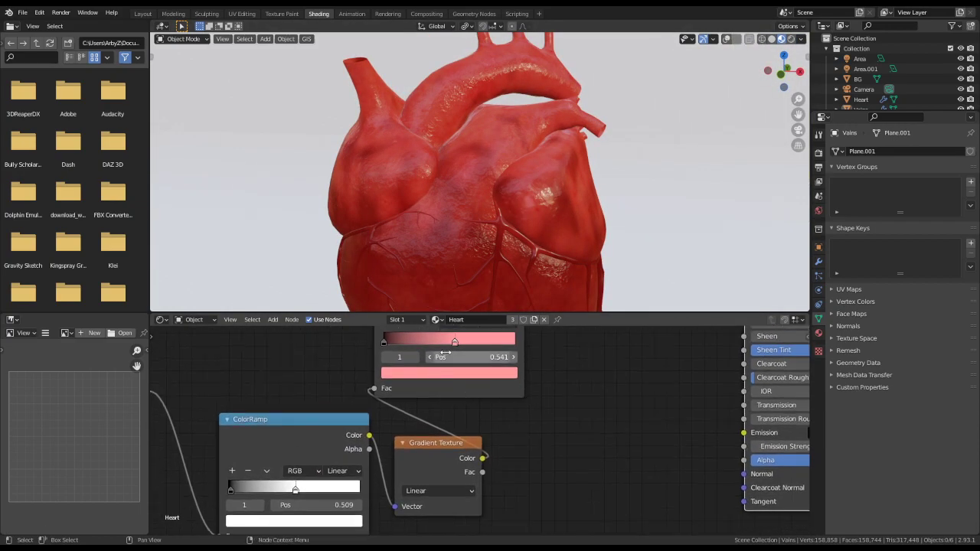
mouse_move(454, 342)
mouse_down()
mouse_move(516, 342)
mouse_move(441, 342)
mouse_move(453, 342)
mouse_up()
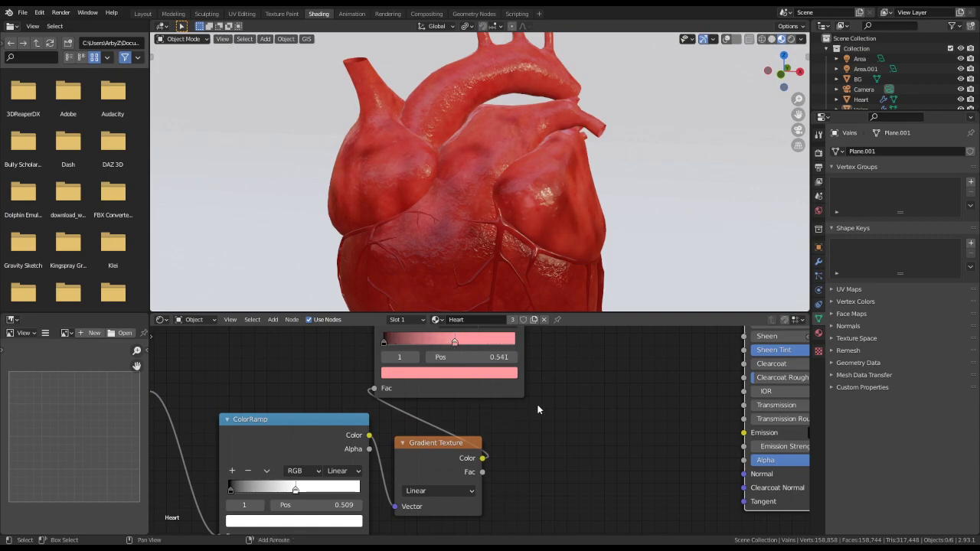
middle_drag(538, 407, 587, 427)
mouse_move(434, 363)
mouse_down()
mouse_move(485, 362)
mouse_move(436, 361)
mouse_up()
key(ctrl+z)
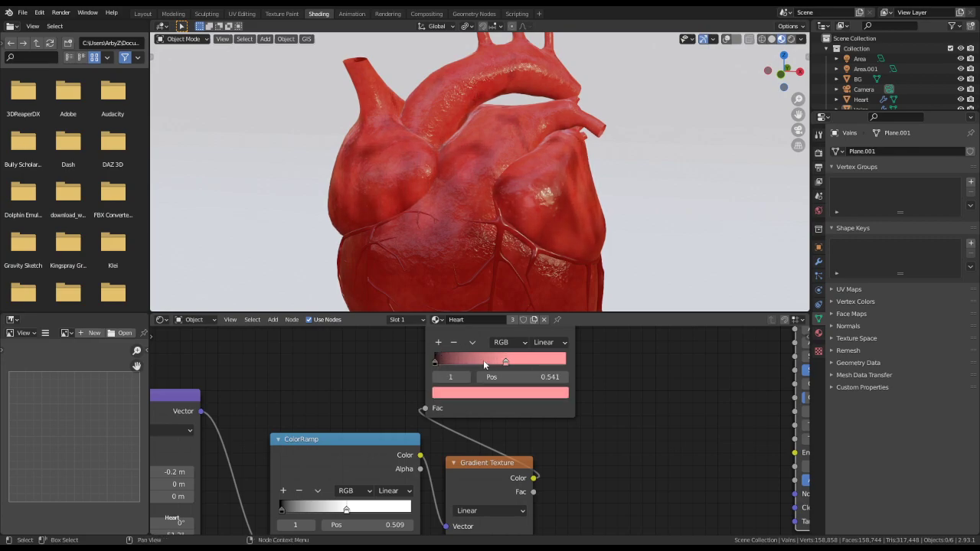
- Add a dark red stop to the heart's ColorRamp and place it at position 0.873
right_click(545, 365)
key(Escape)
click(444, 342)
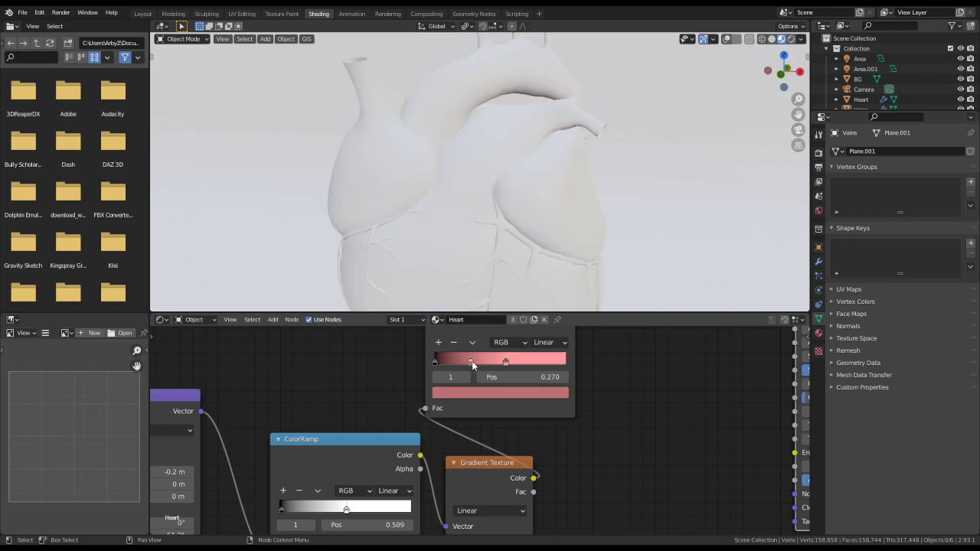
drag(470, 362, 569, 367)
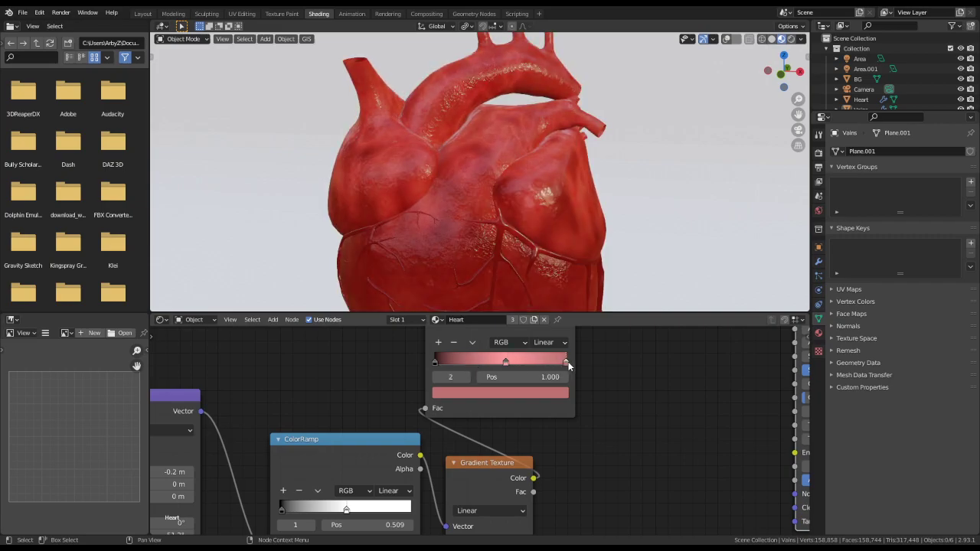
click(544, 396)
drag(505, 305, 484, 308)
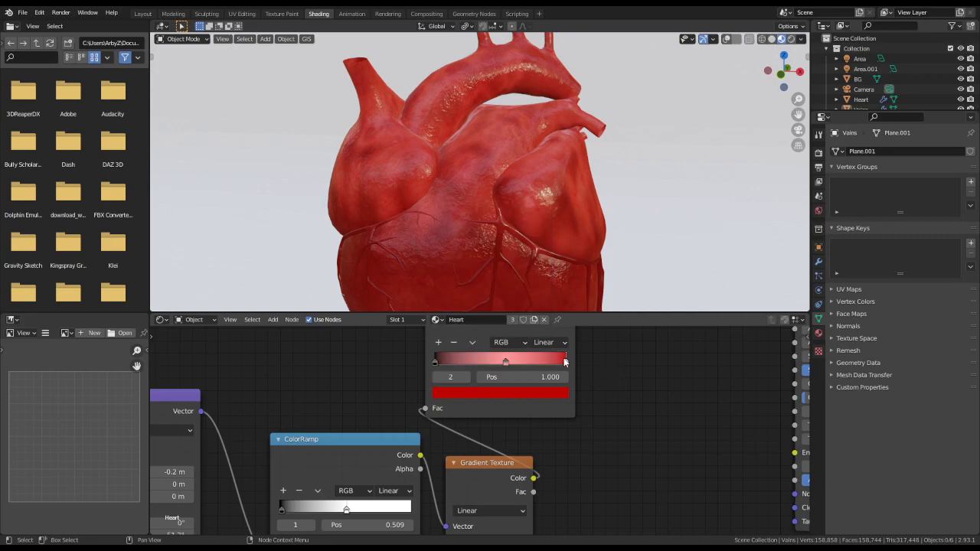
mouse_move(565, 363)
mouse_down()
mouse_move(508, 358)
mouse_move(548, 357)
mouse_up()
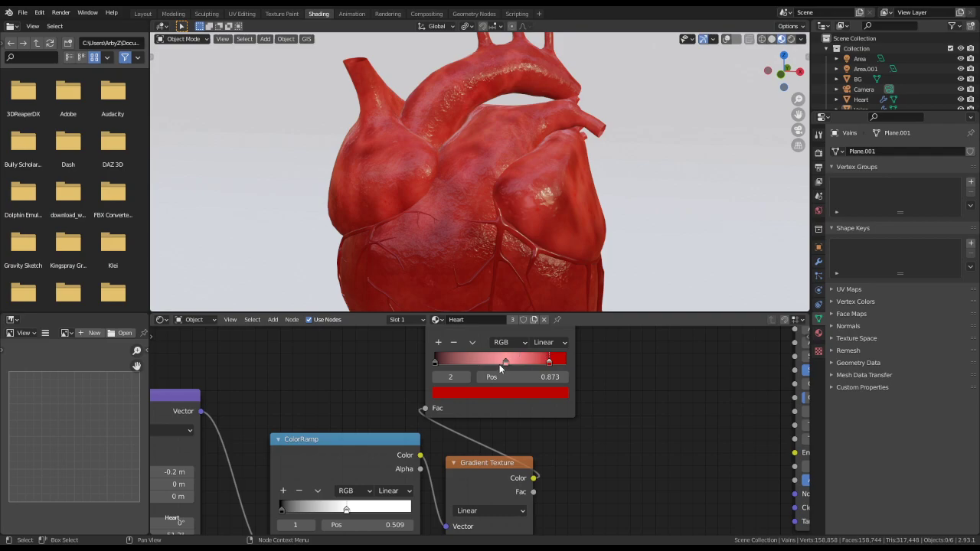
- Orbit the viewport to inspect the deeper red heart from its other side
scroll(467, 179, down, 3)
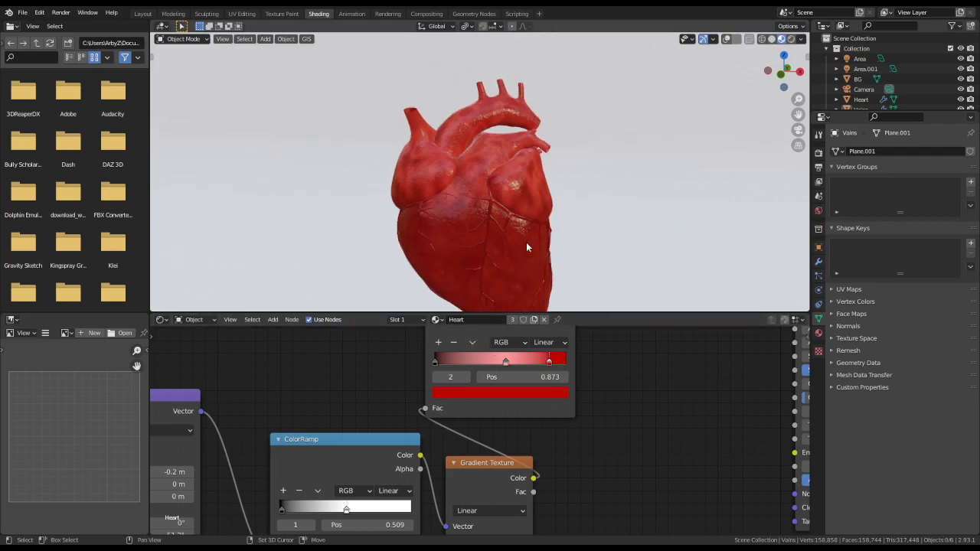
middle_drag(518, 242, 516, 204)
scroll(536, 429, down, 2)
middle_drag(555, 536, 529, 453)
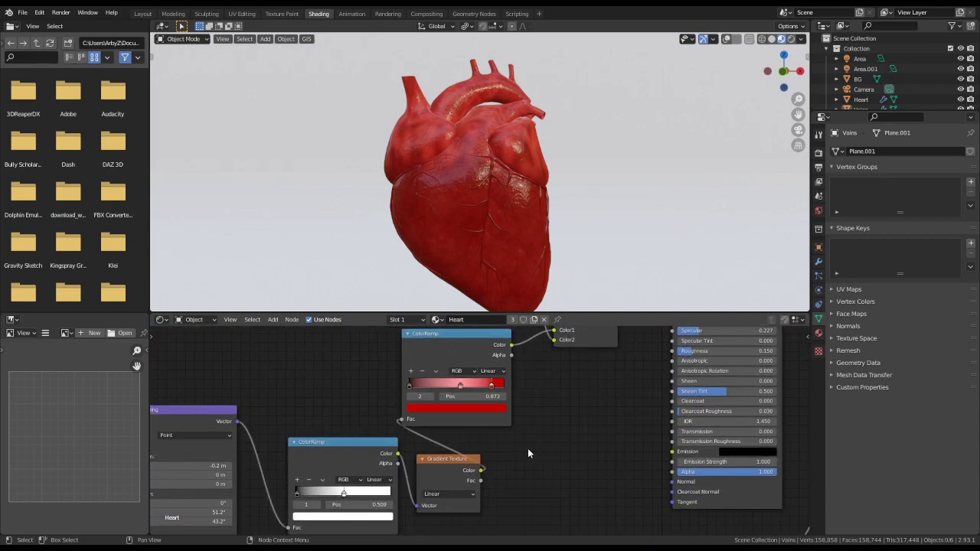
- Assign the Heart.001 material to the Vains object from the material browser
scroll(528, 453, up, 2)
middle_drag(597, 406, 591, 418)
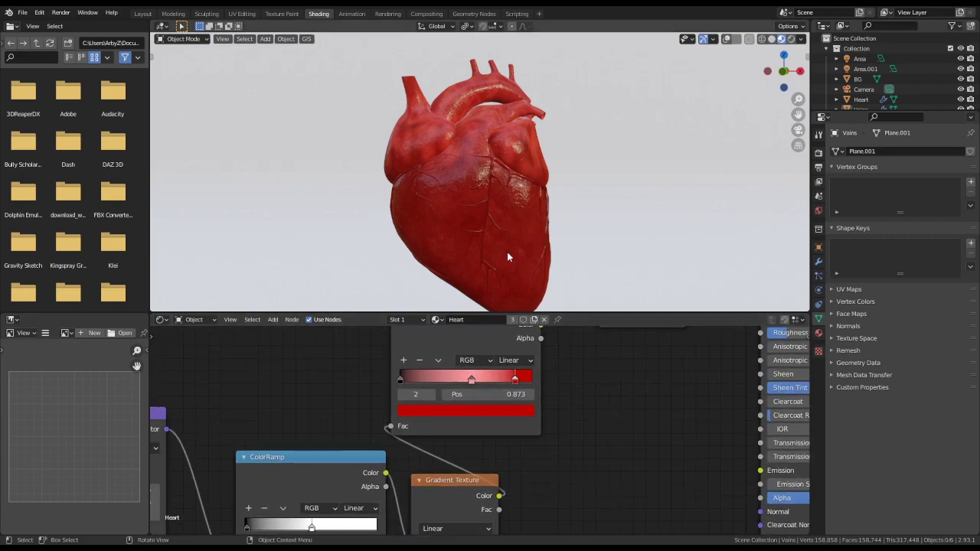
scroll(498, 251, up, 1)
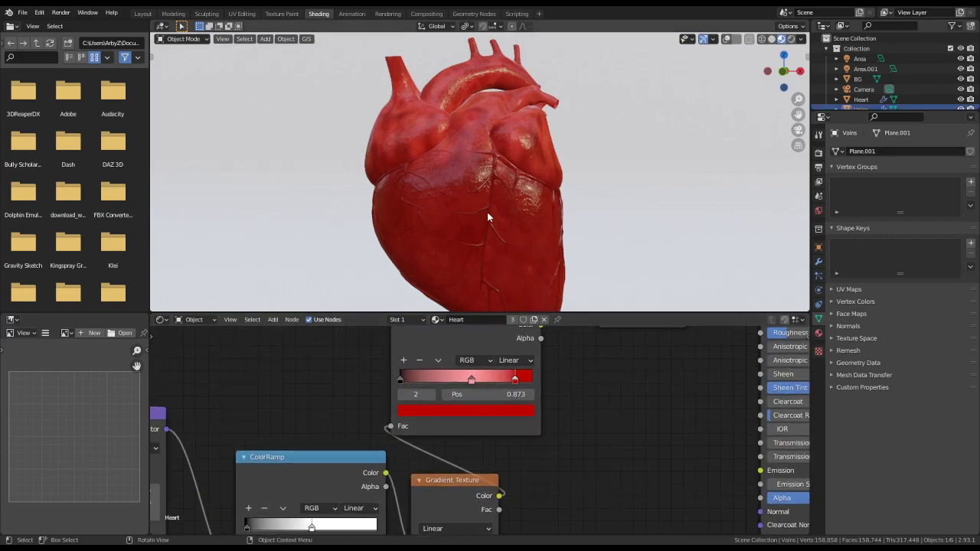
click(436, 320)
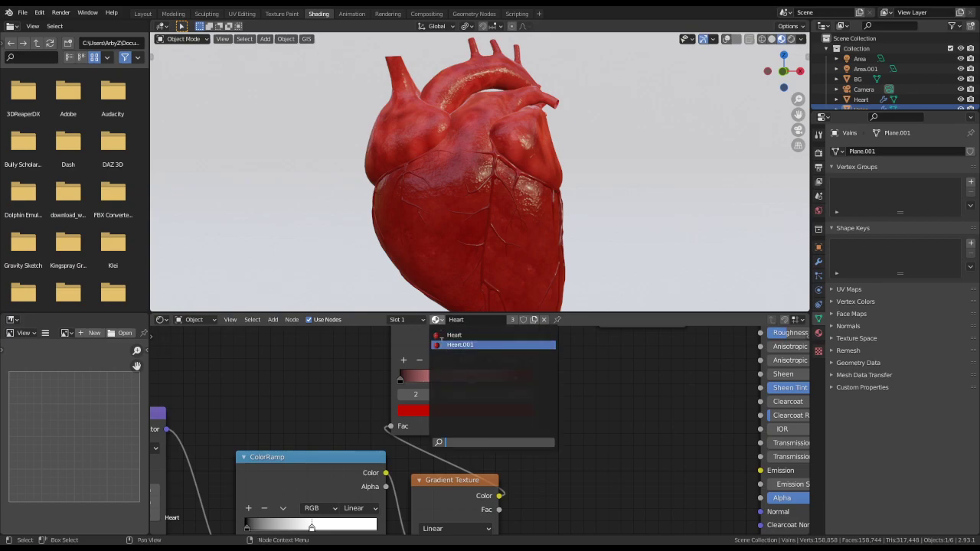
click(452, 346)
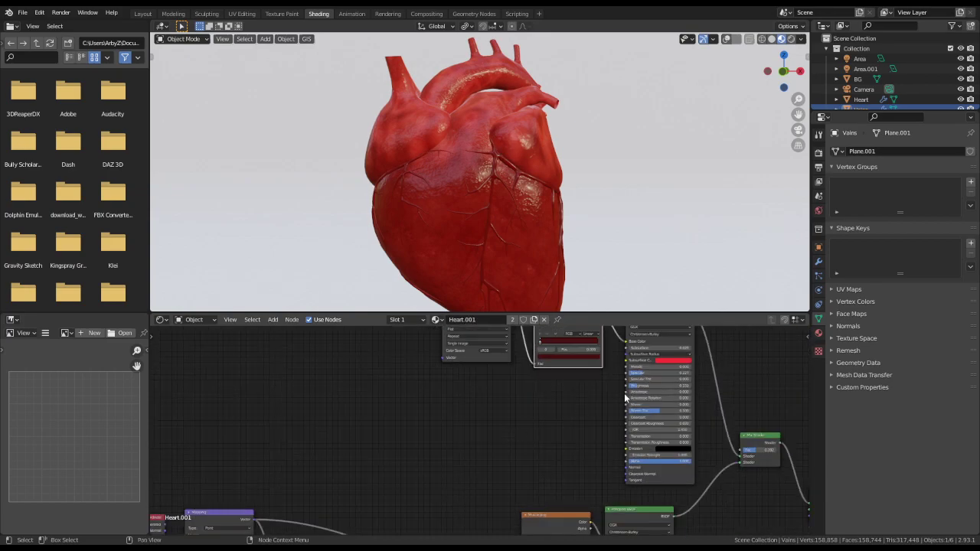
- Frame the Heart.001 nodes: Muscle.png texture, dark red ColorRamp and Principled BSDF
scroll(462, 471, up, 3)
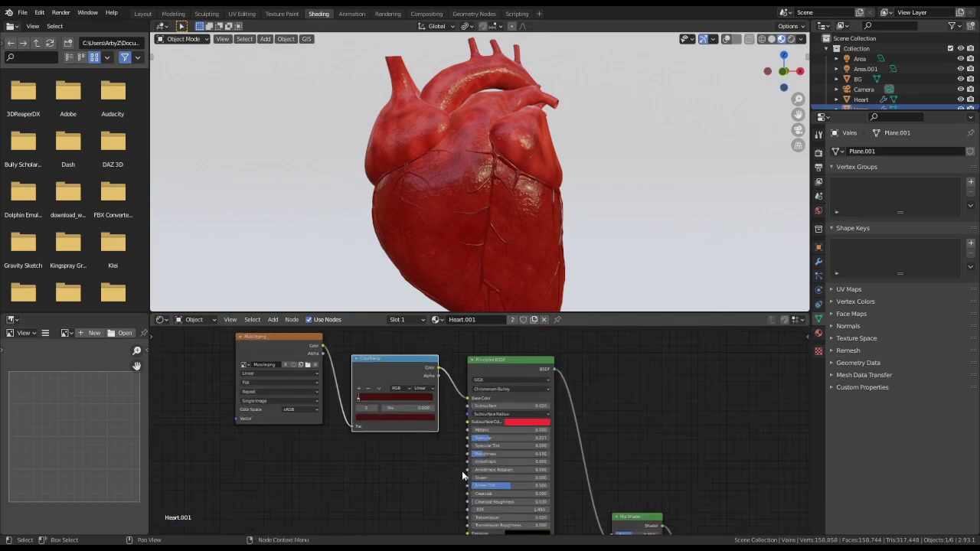
middle_drag(398, 463, 432, 472)
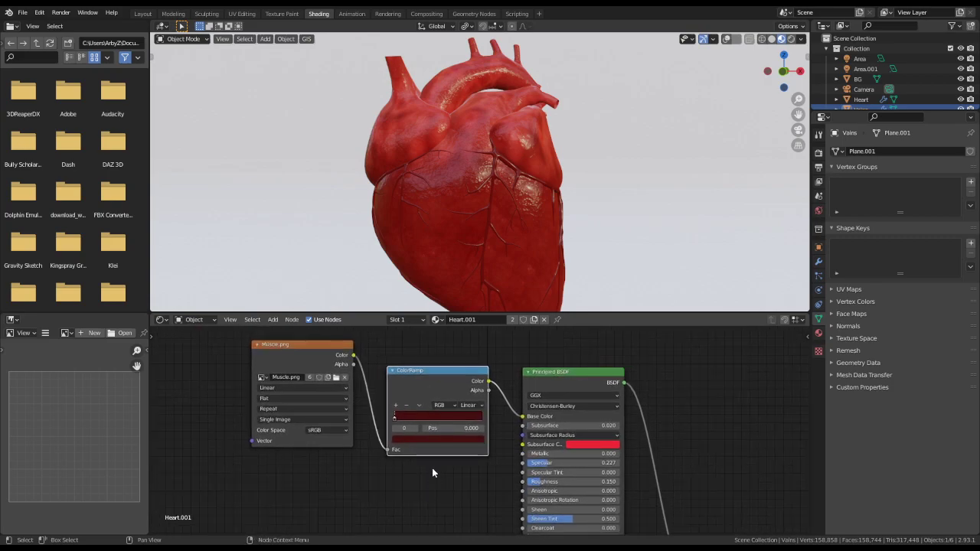
scroll(432, 468, down, 4)
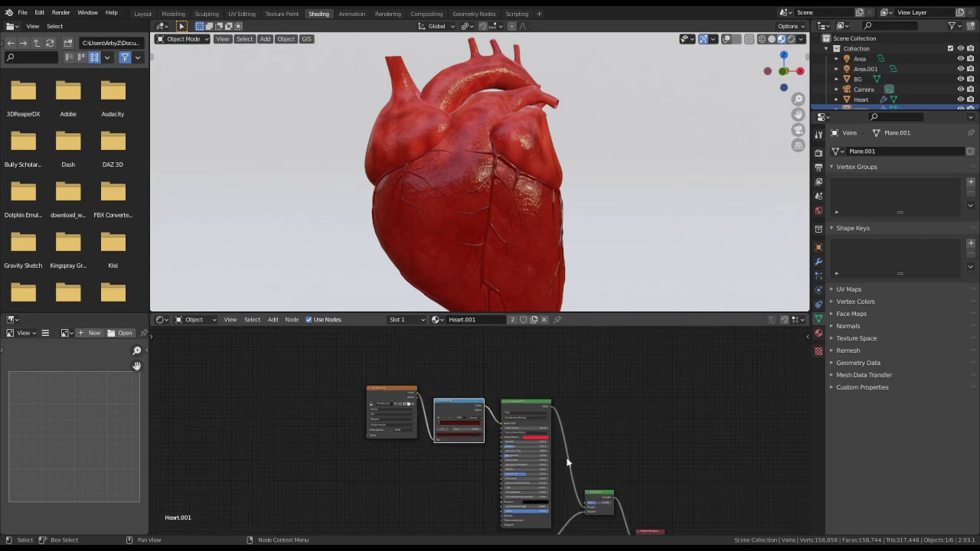
shift+scroll(567, 462, down, 8)
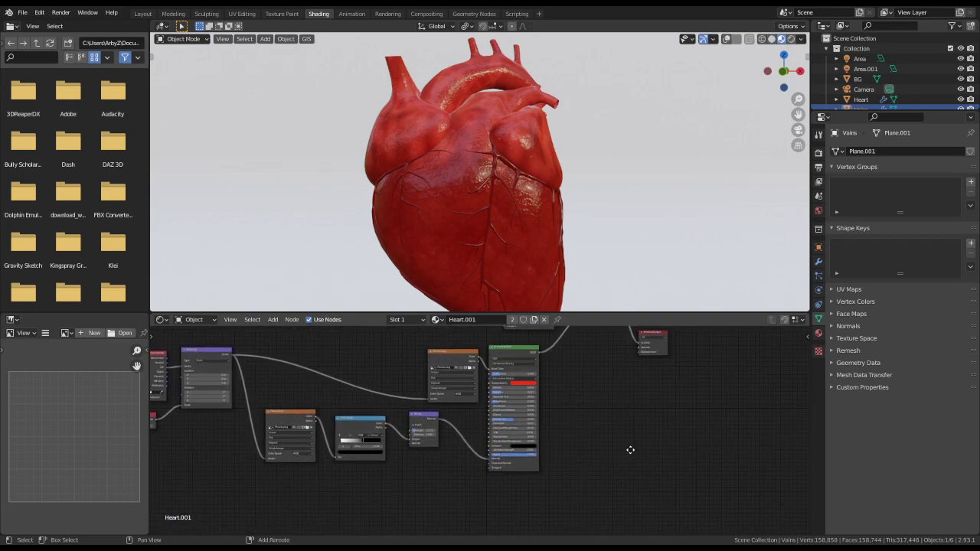
middle_drag(630, 450, 636, 389)
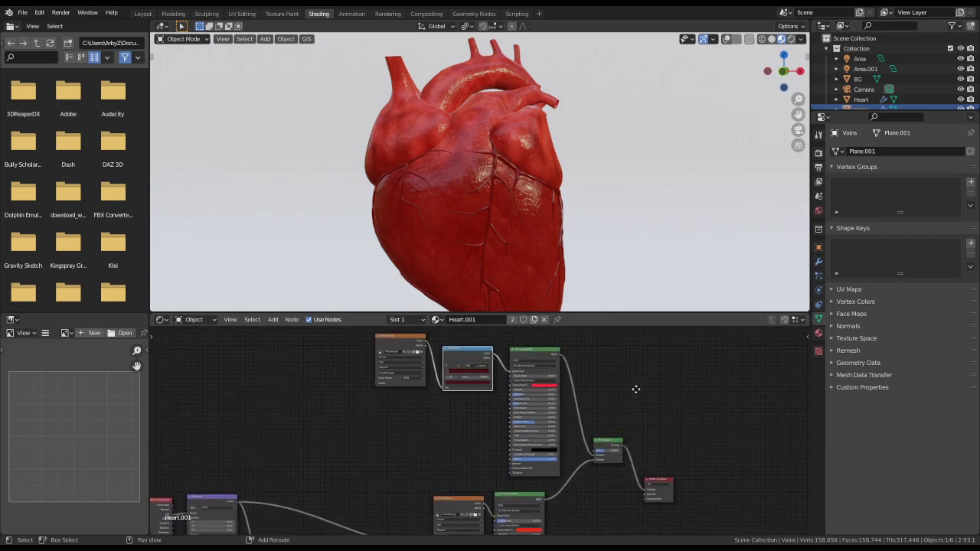
- Rename the copied Heart.001 material to 'Vains' and save the blend file
double_click(480, 319)
text(V)
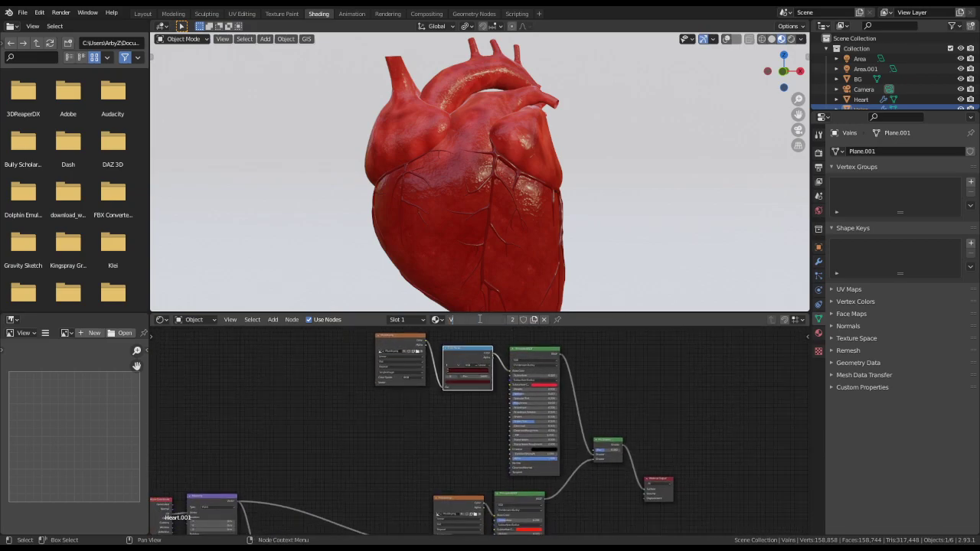
text(ains)
key(Return)
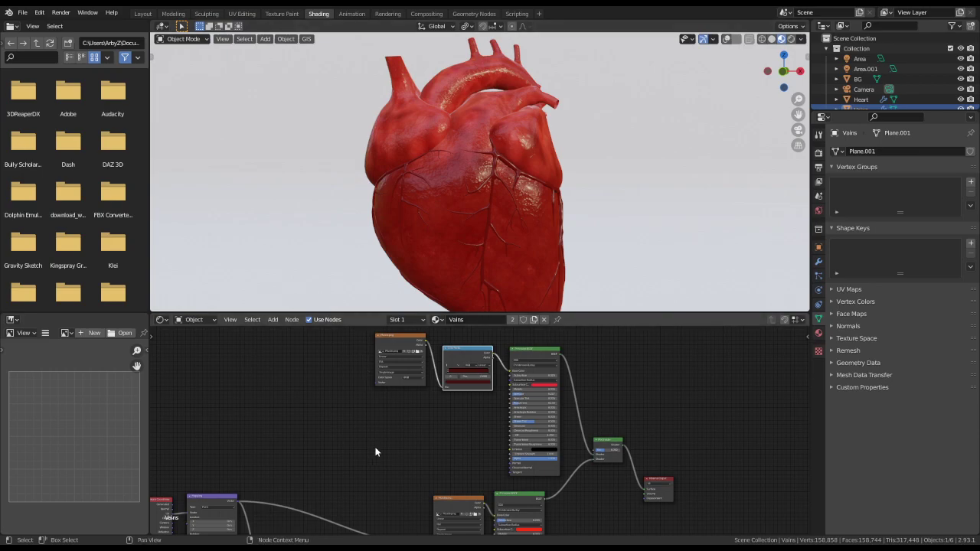
scroll(429, 486, down, 1)
scroll(447, 465, up, 2)
middle_drag(448, 465, 462, 426)
scroll(462, 426, up, 1)
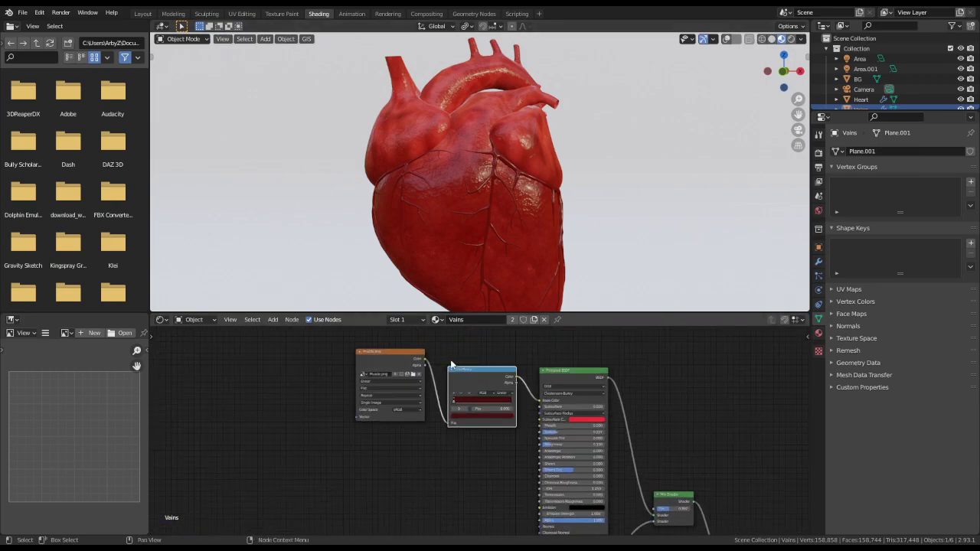
key(ctrl+s)
- Delete the Muscle.png image texture node from the Vains material
drag(308, 349, 341, 386)
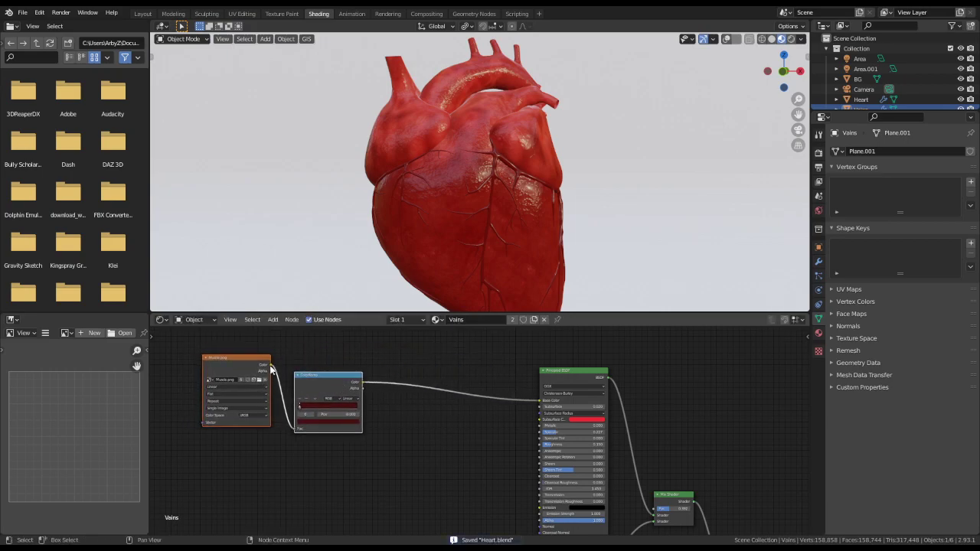
click(241, 372)
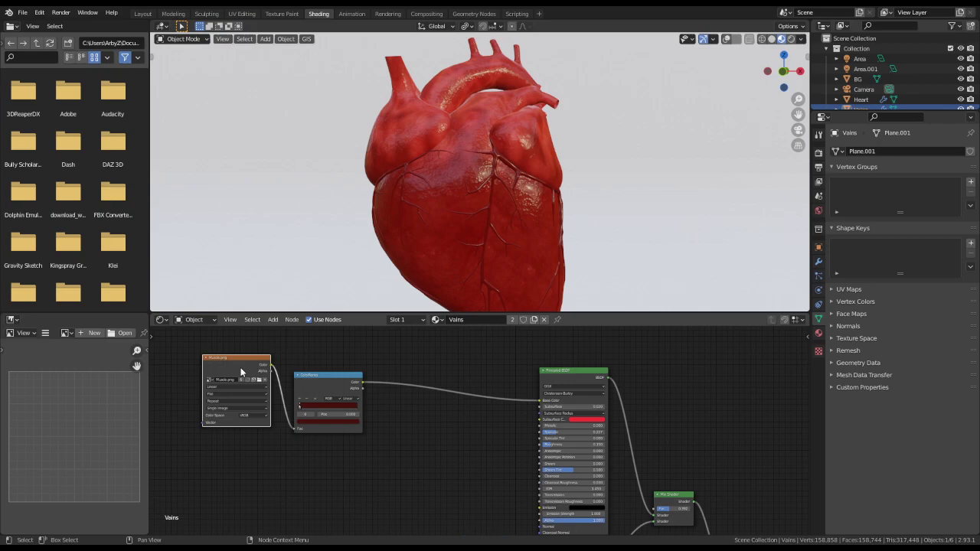
key(x)
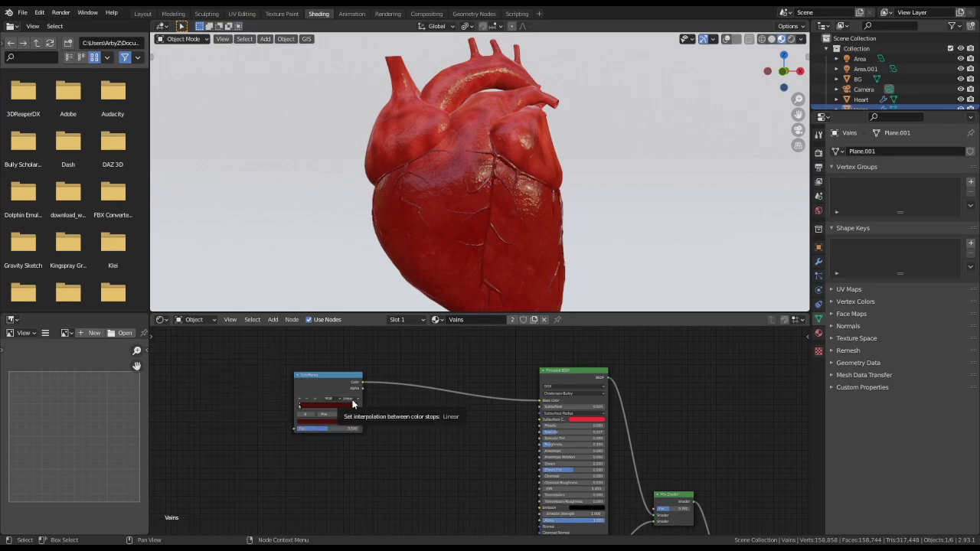
scroll(402, 427, up, 2)
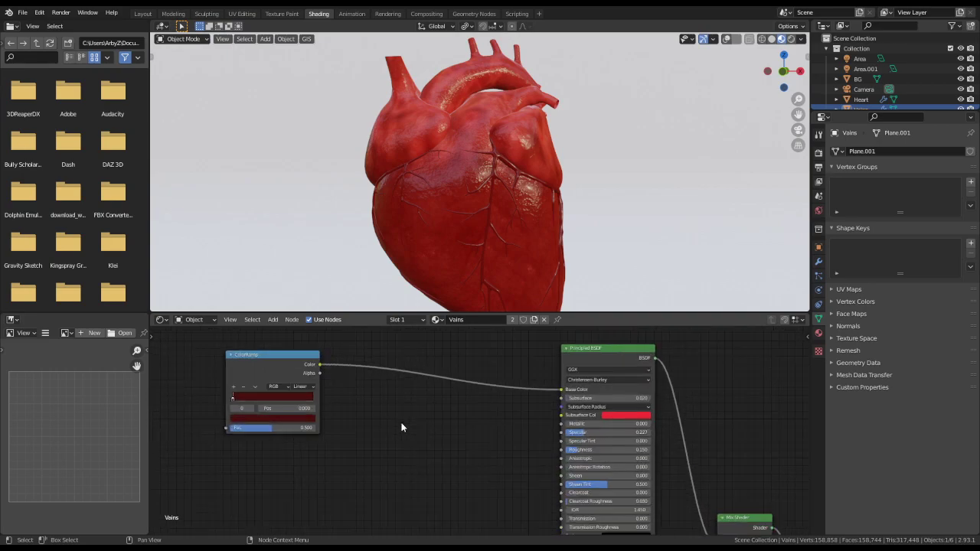
scroll(401, 427, up, 1)
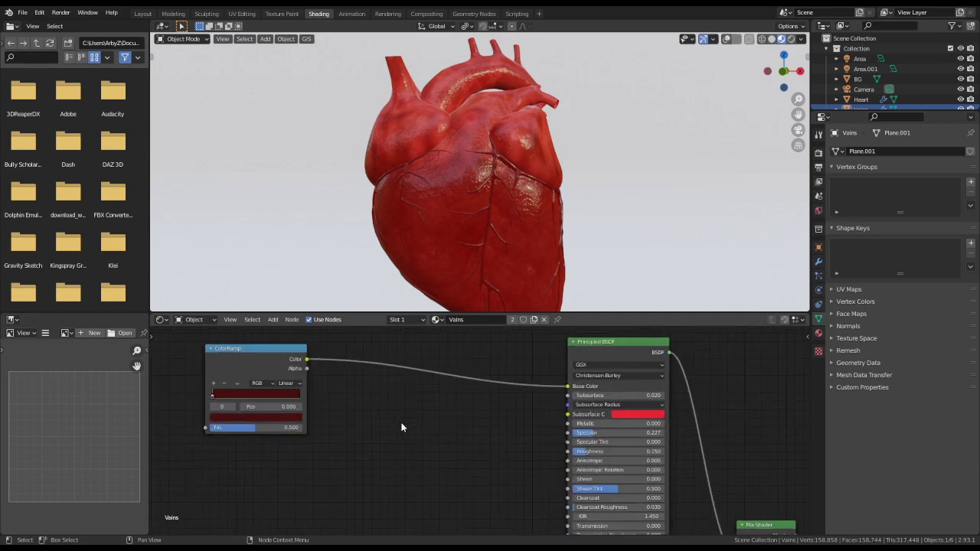
- Switch back to the Heart material and show its Texture Coordinate and Mapping nodes
click(248, 367)
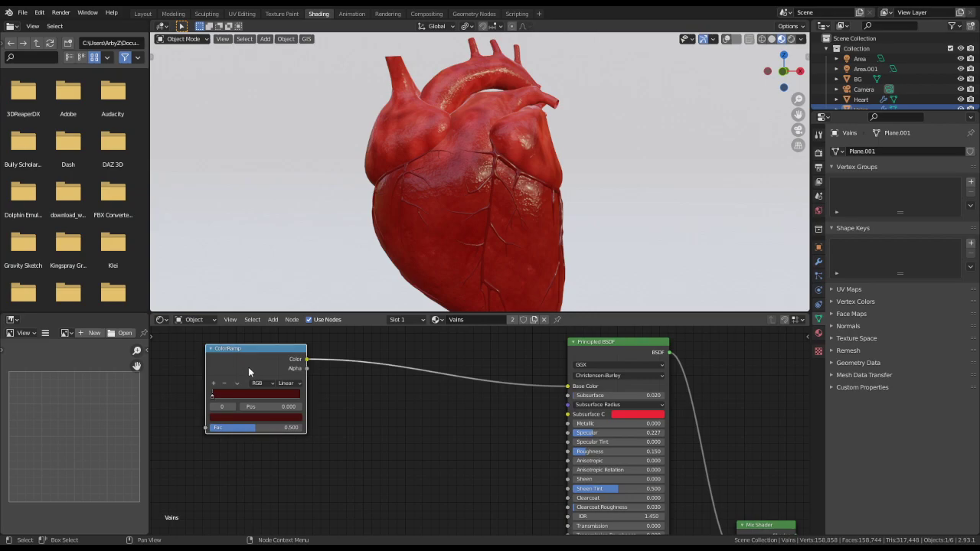
click(435, 320)
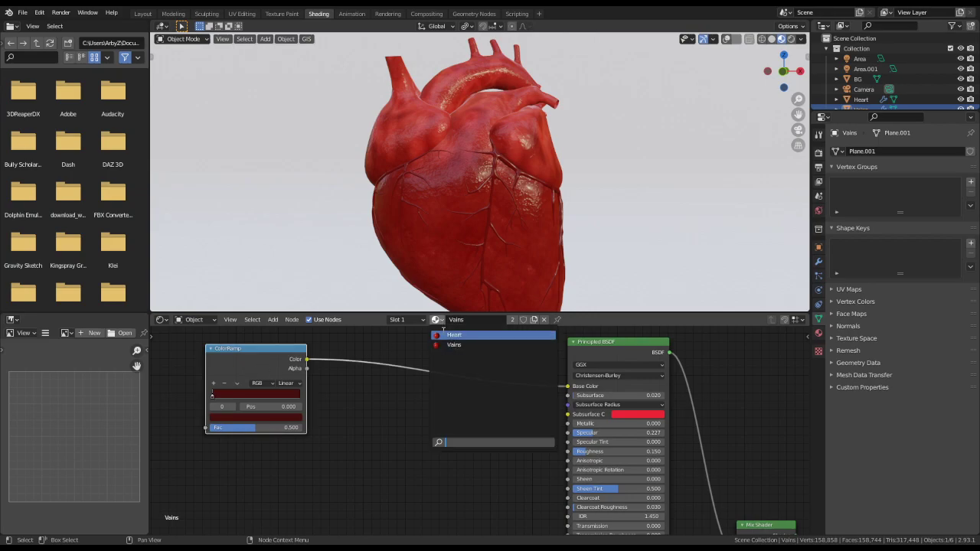
click(451, 335)
scroll(331, 418, down, 2)
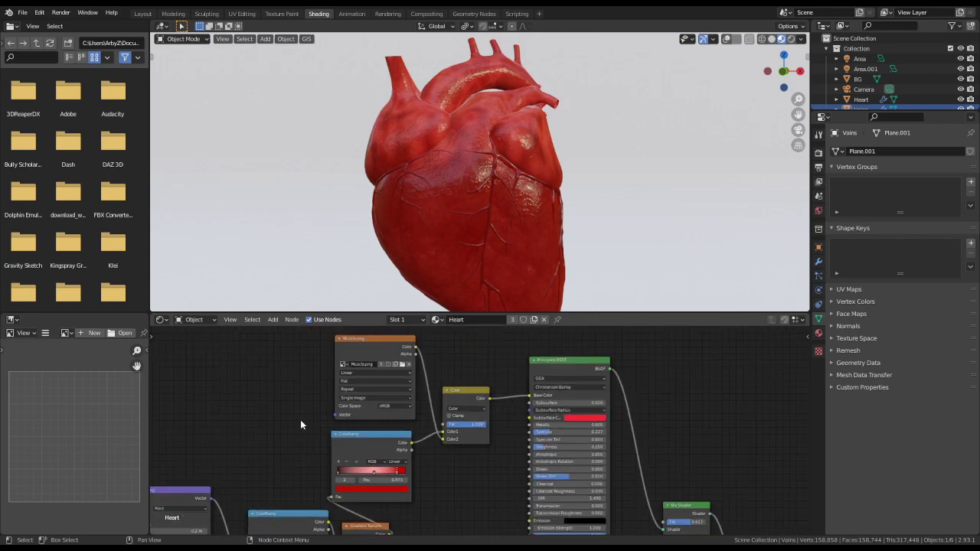
middle_drag(273, 436, 391, 516)
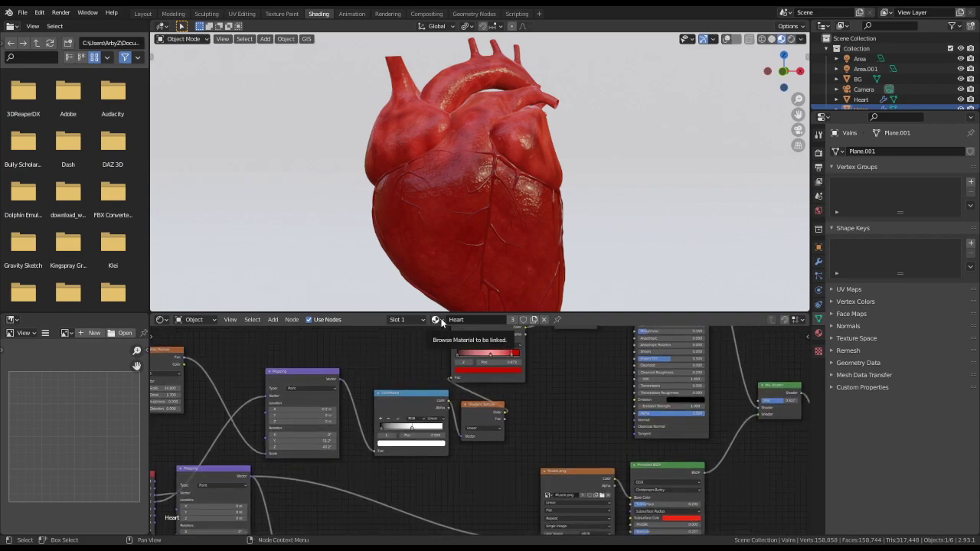
- Switch the Shader Editor to the Vains material
scroll(443, 322, down, 1)
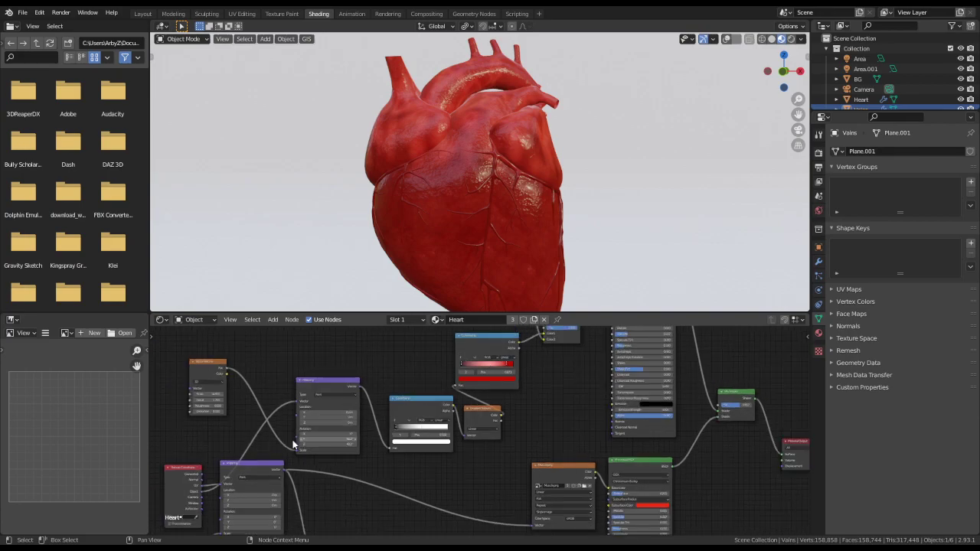
scroll(444, 319, down, 1)
click(441, 319)
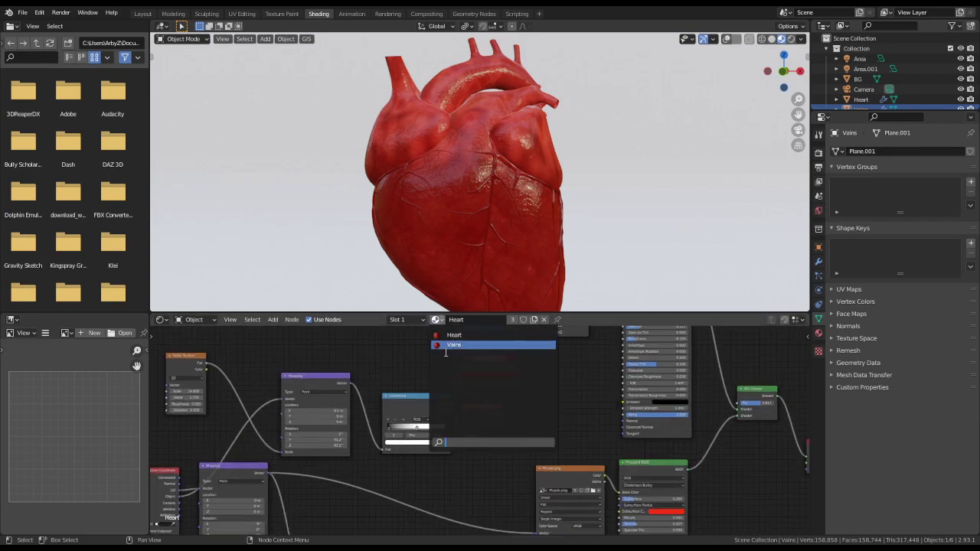
click(451, 345)
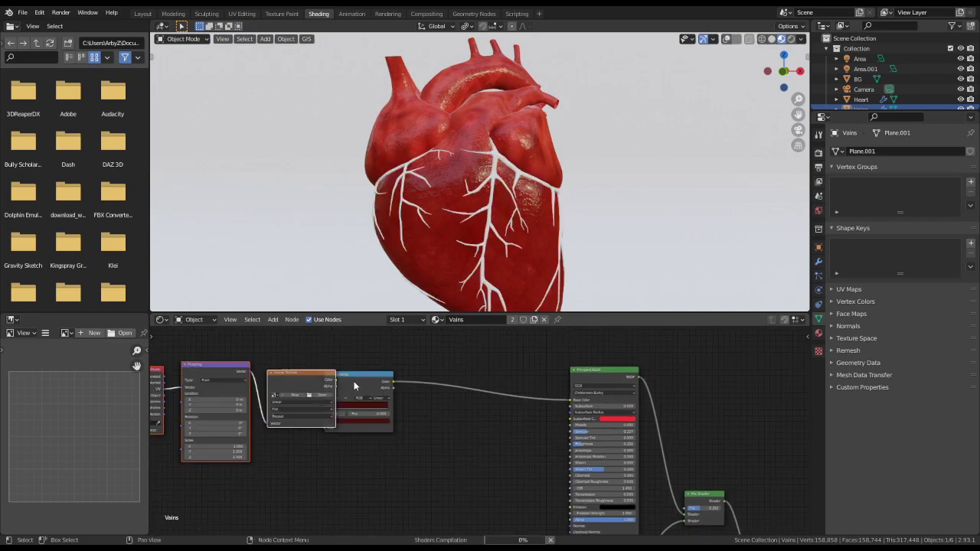
- Shift the Texture Coordinate, Mapping and Image Texture nodes further left
middle_drag(298, 379, 437, 365)
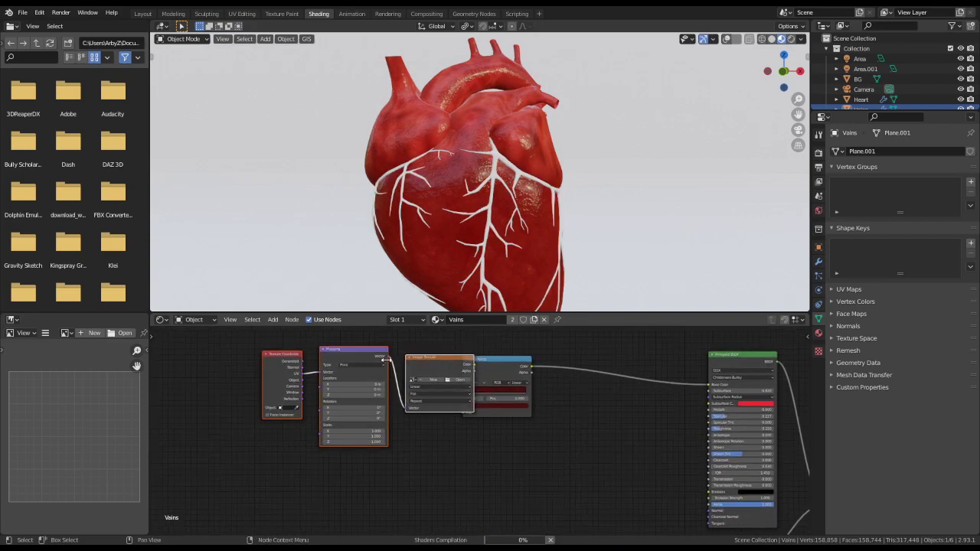
drag(259, 387, 220, 388)
scroll(393, 426, up, 2)
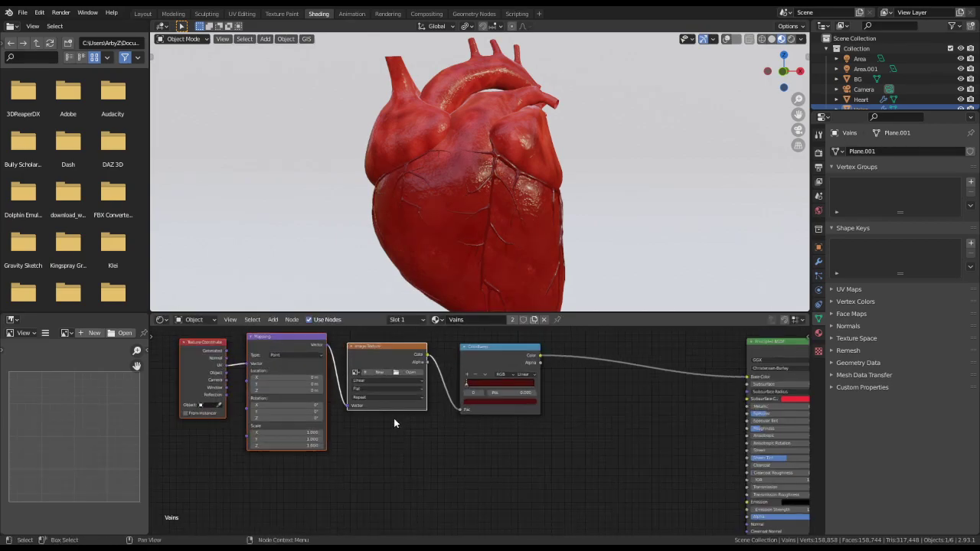
middle_drag(390, 420, 455, 474)
scroll(433, 416, up, 1)
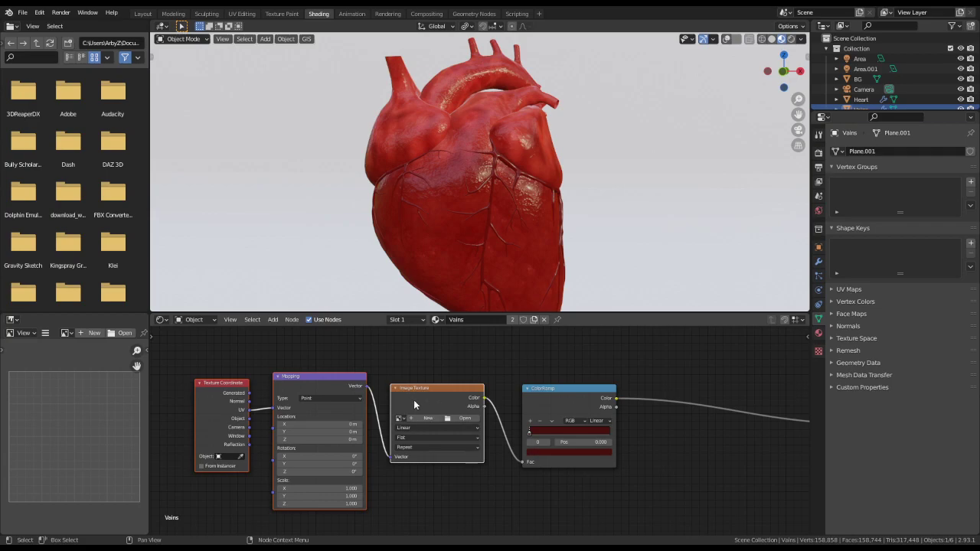
- Delete the empty Image Texture node and link Mapping's Vector straight to ColorRamp Fac
click(420, 402)
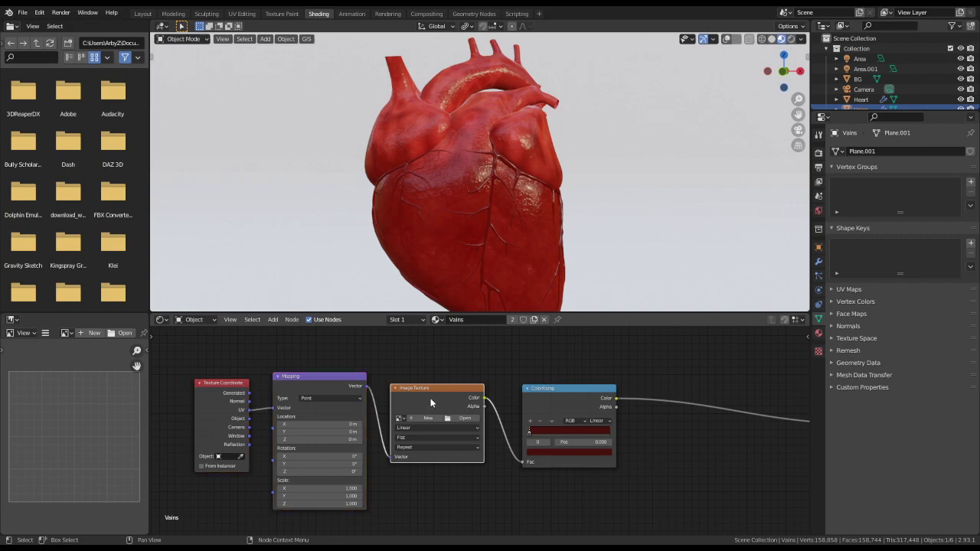
key(x)
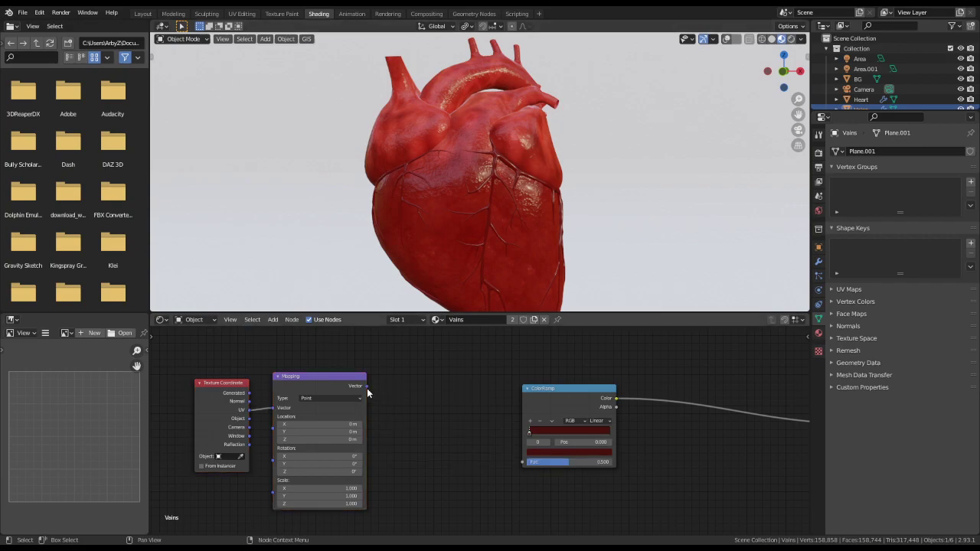
drag(367, 386, 522, 461)
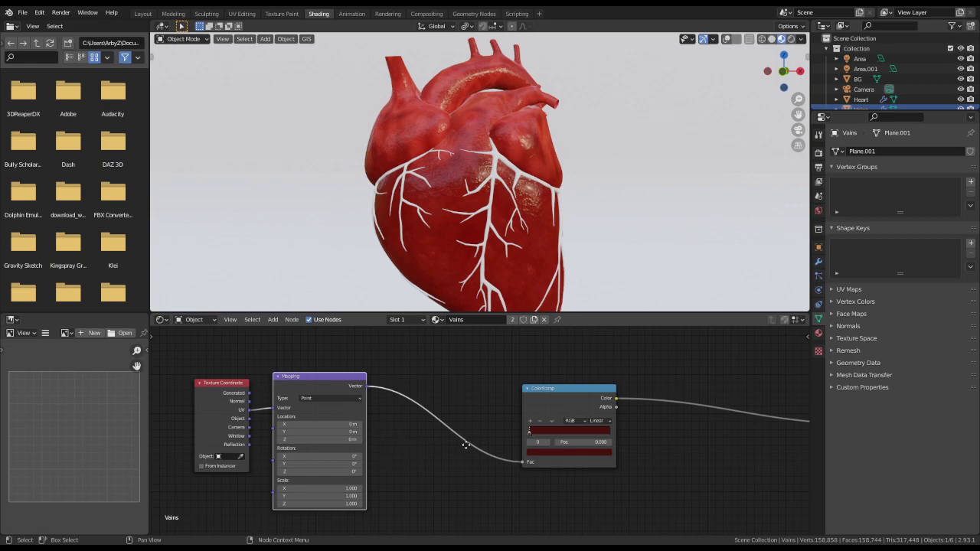
ctrl+scroll(459, 429, left, 5)
- Add a Noise Texture node and connect its Color to Mapping's Scale
key(shift+a)
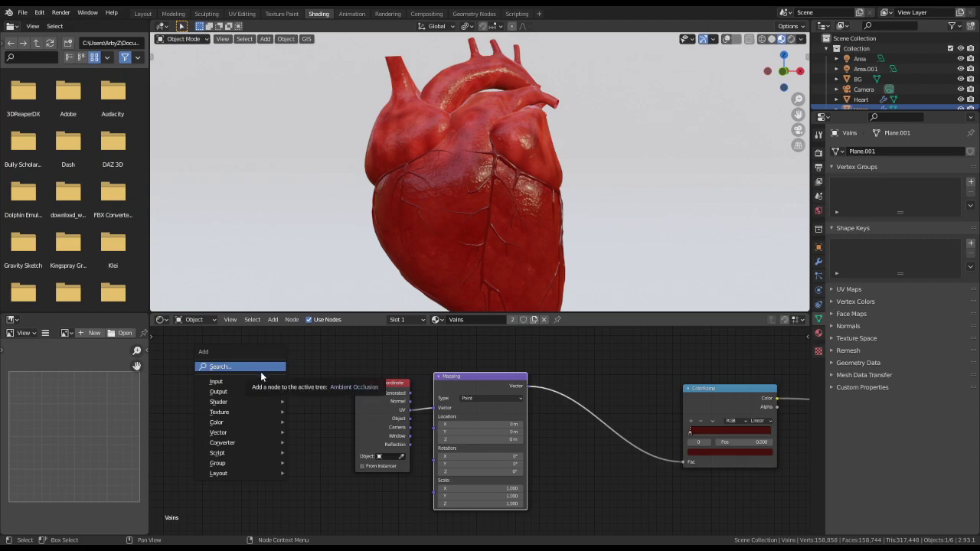
click(260, 372)
text(noise)
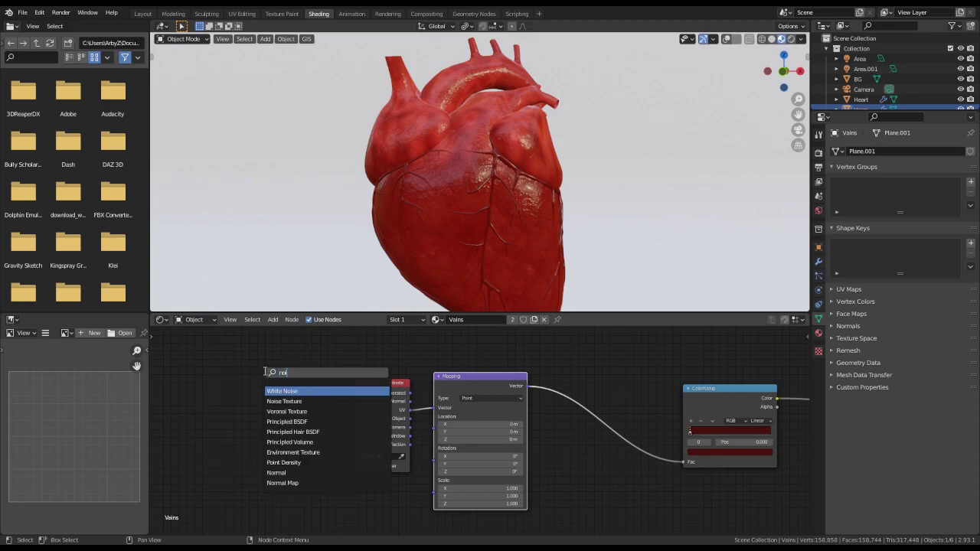
key(Return)
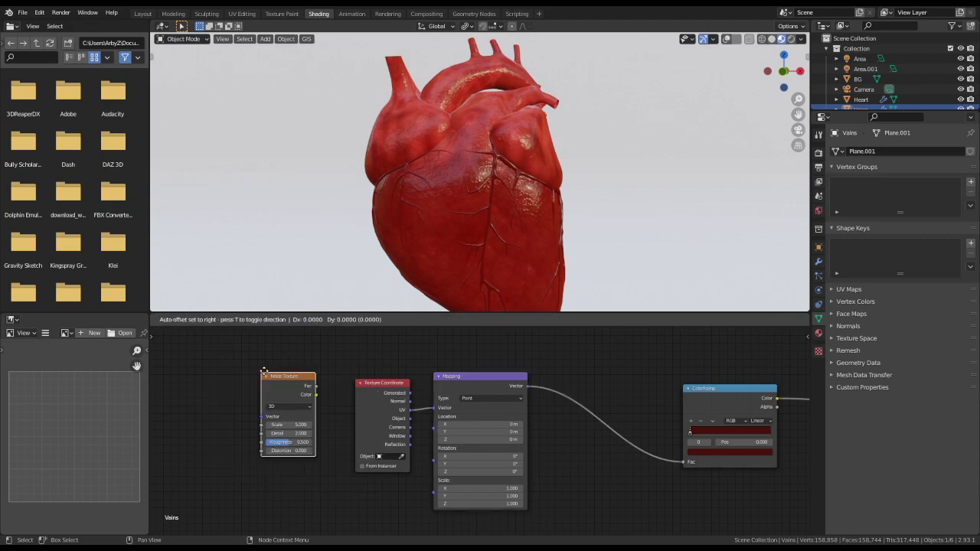
click(263, 372)
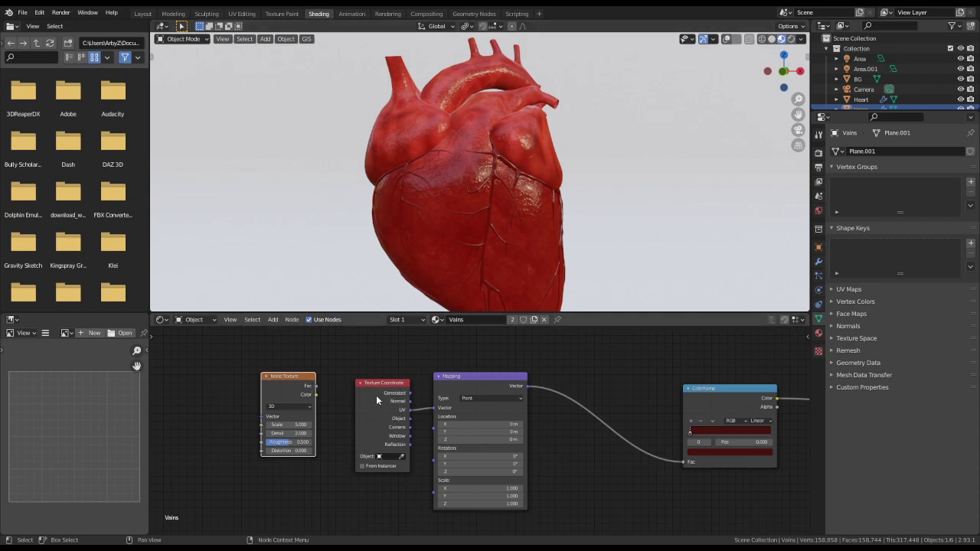
drag(380, 388, 349, 349)
drag(289, 387, 434, 488)
middle_drag(607, 446, 408, 427)
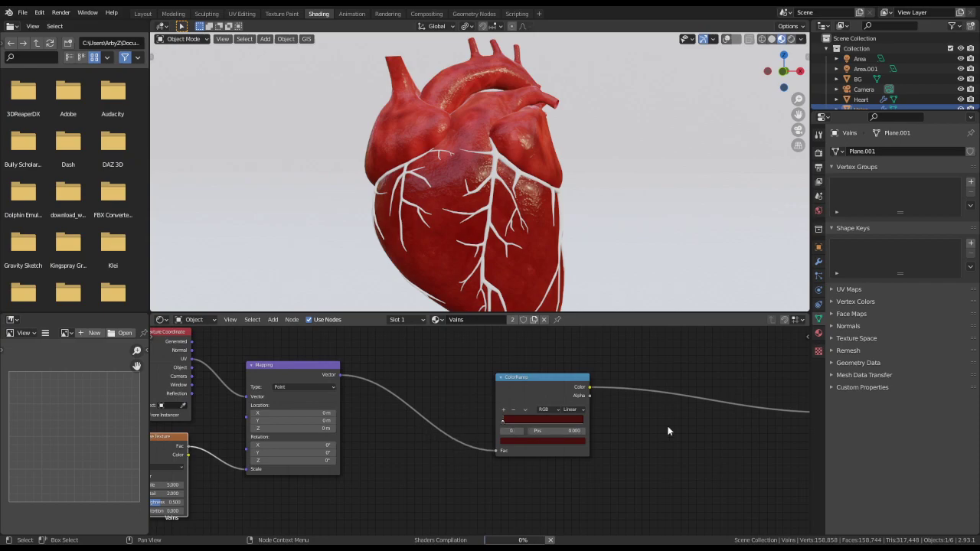
- Duplicate the ColorRamp onto the Mapping link and drive Mapping from Object coordinates
scroll(626, 464, down, 2)
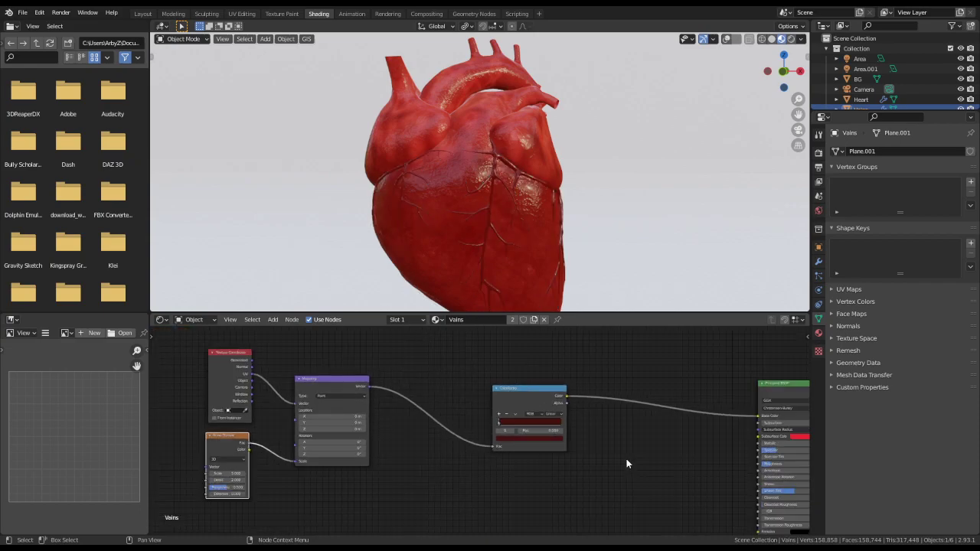
click(517, 399)
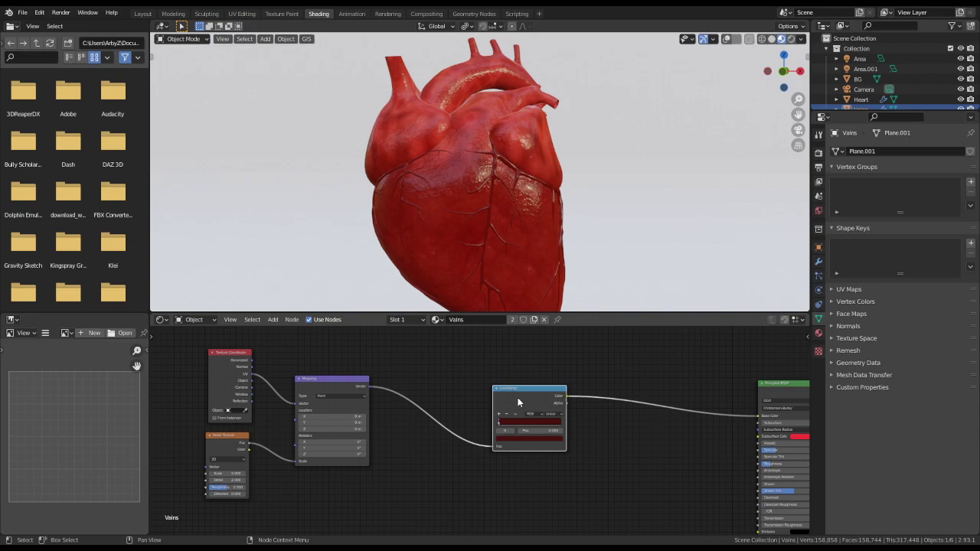
key(shift+d)
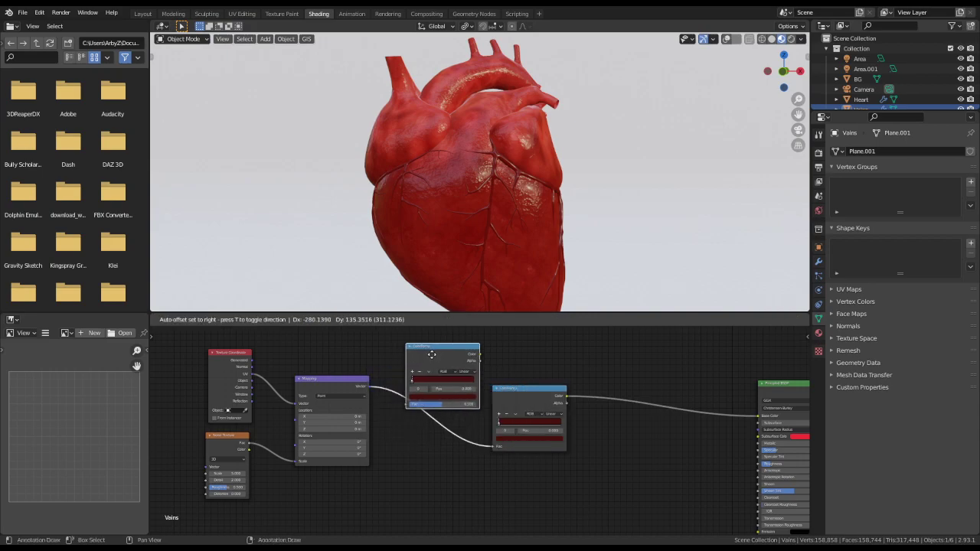
click(422, 340)
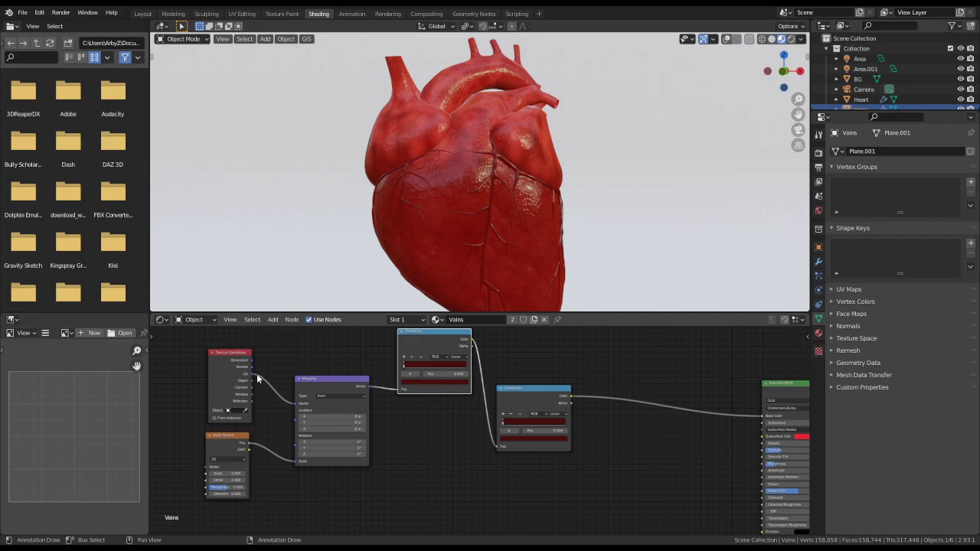
drag(252, 382, 294, 409)
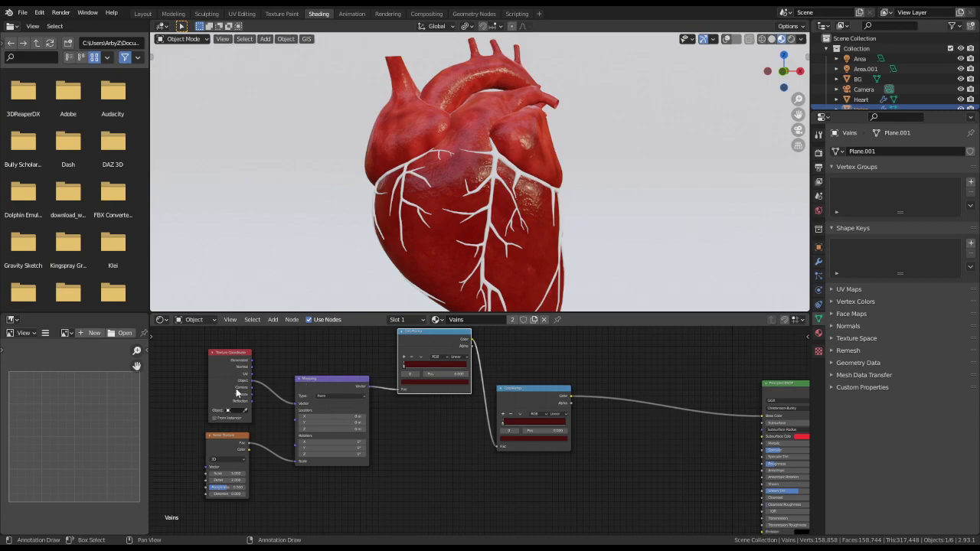
- Preview the new ColorRamp's output directly on the heart
click(429, 363)
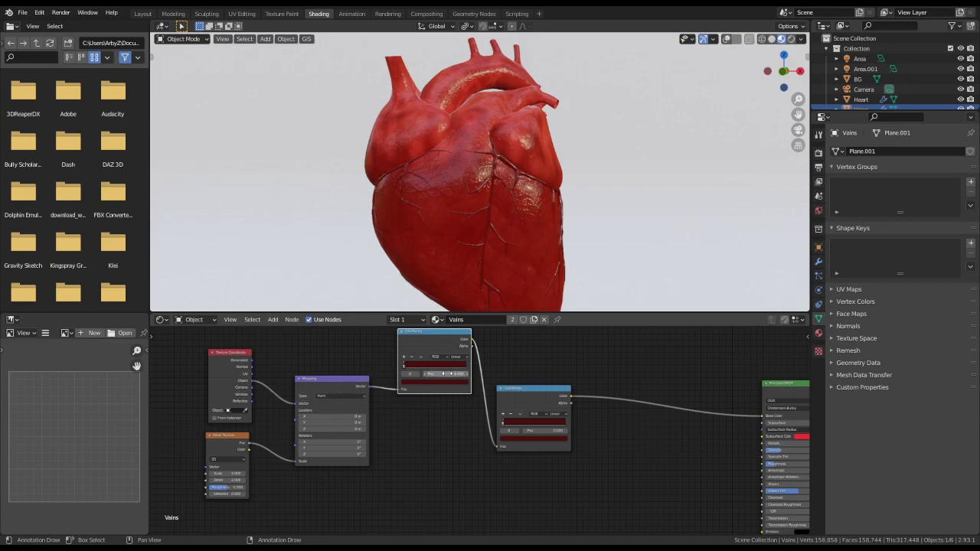
scroll(447, 400, up, 1)
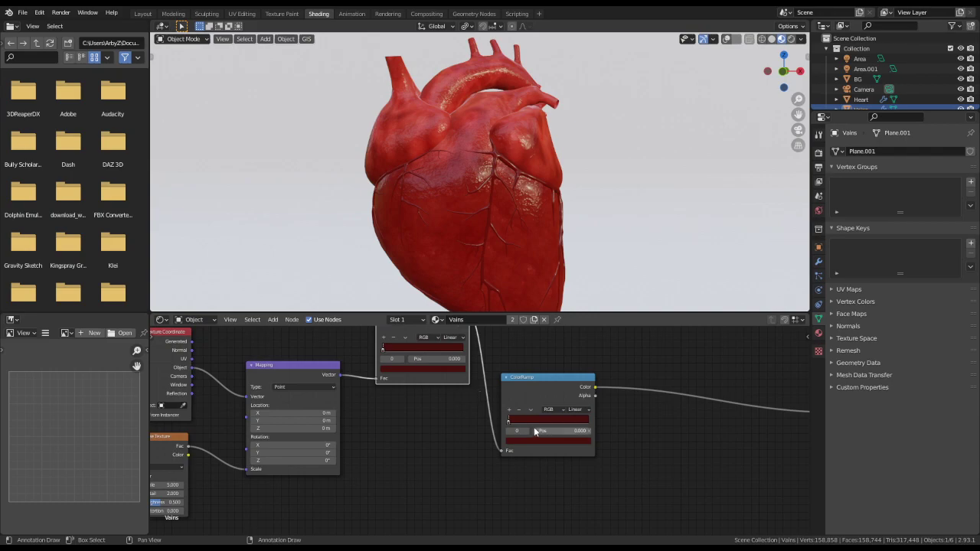
middle_drag(430, 355, 453, 395)
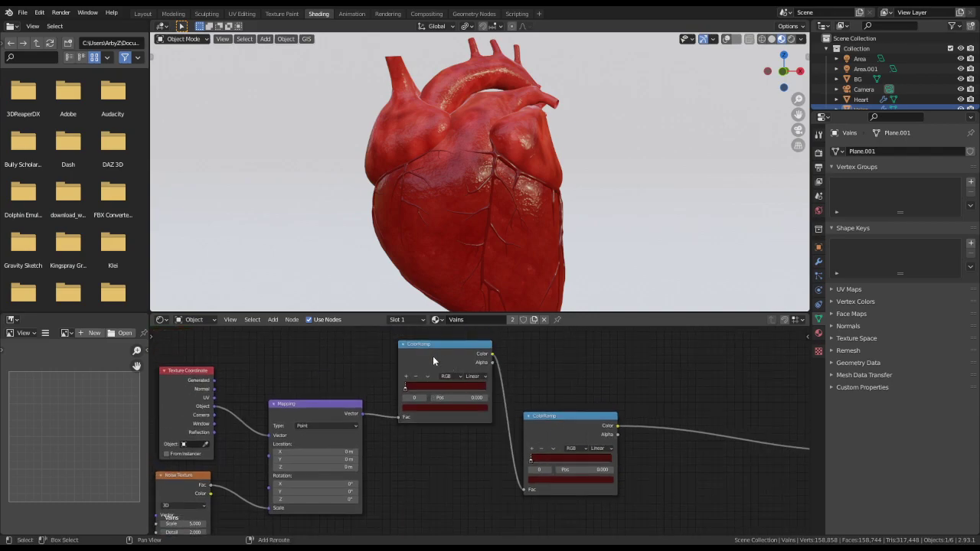
key(ctrl)
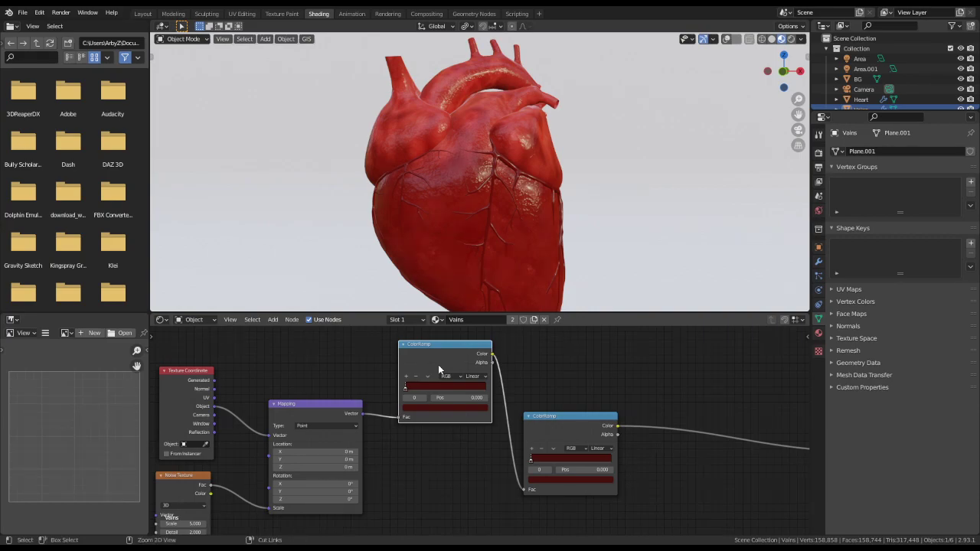
ctrl+shift+click(438, 365)
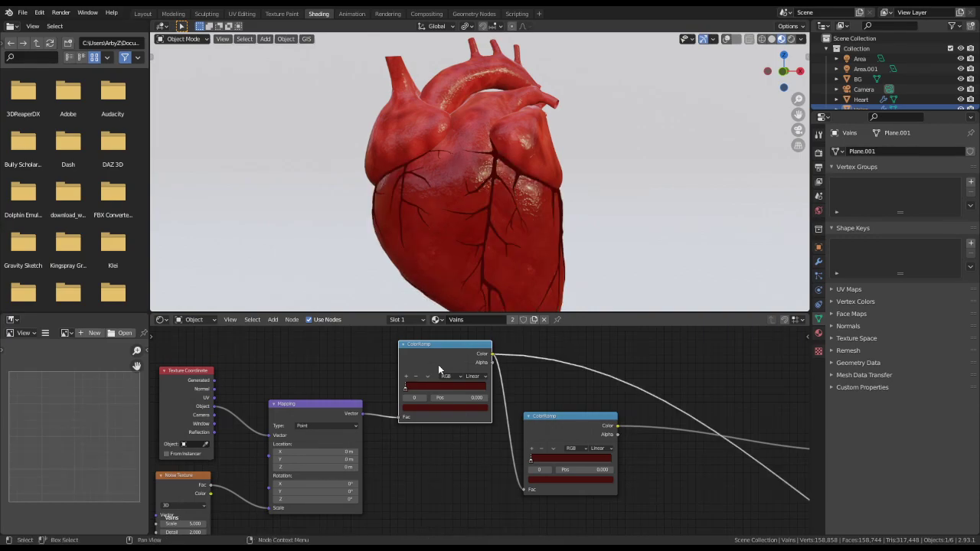
key(Home)
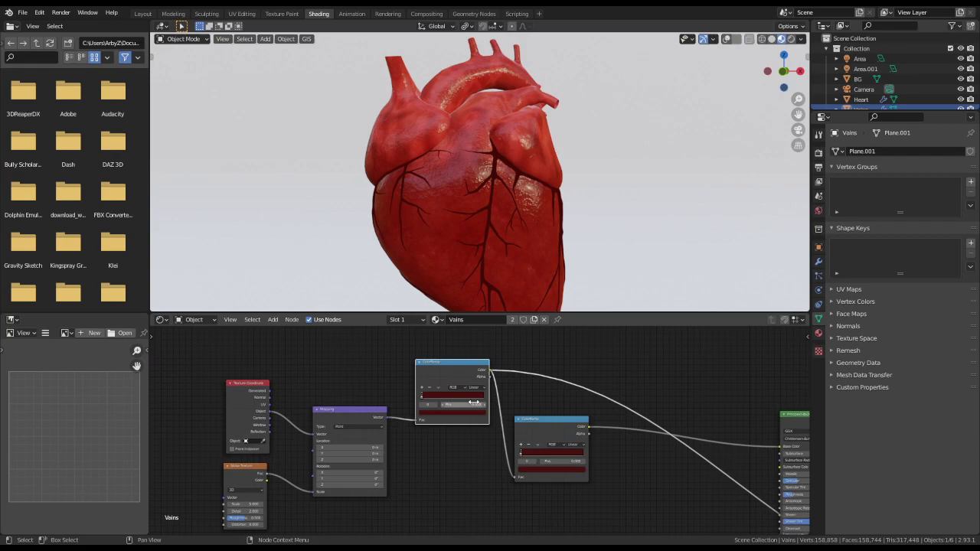
scroll(473, 403, up, 3)
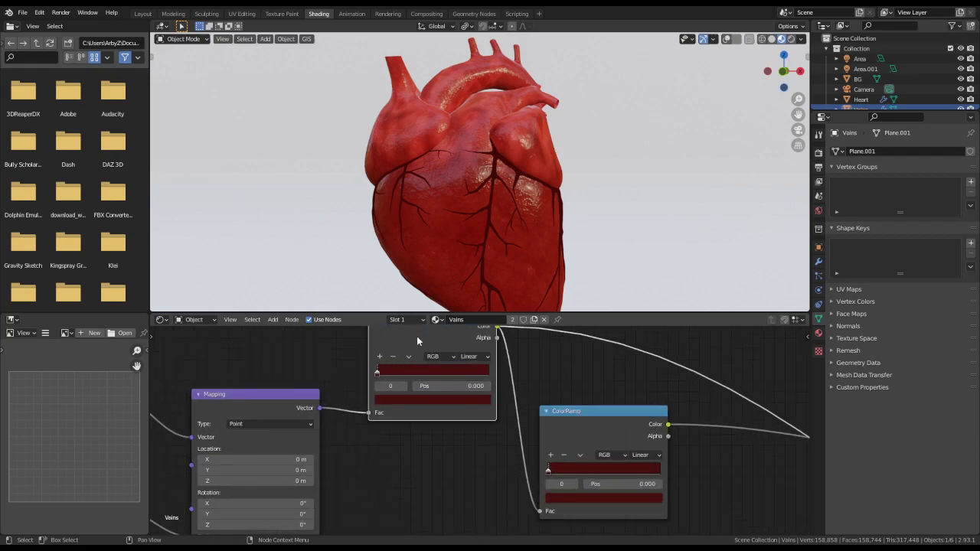
- Reset the new ColorRamp, try Mapping Location Y offsets, then return Y to 0 m
key(BackSpace)
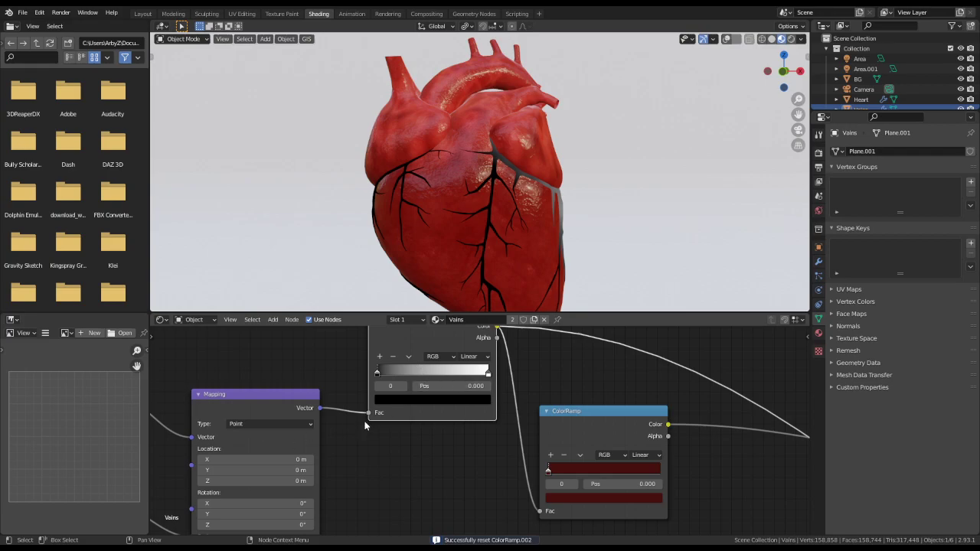
scroll(365, 426, down, 1)
middle_drag(365, 426, 455, 413)
drag(429, 413, 408, 401)
key(BackSpace)
scroll(395, 412, up, 1)
- Set Mapping Location X to 1.5 m, keep Z at 0 m, and move the noise link to Location
click(396, 401)
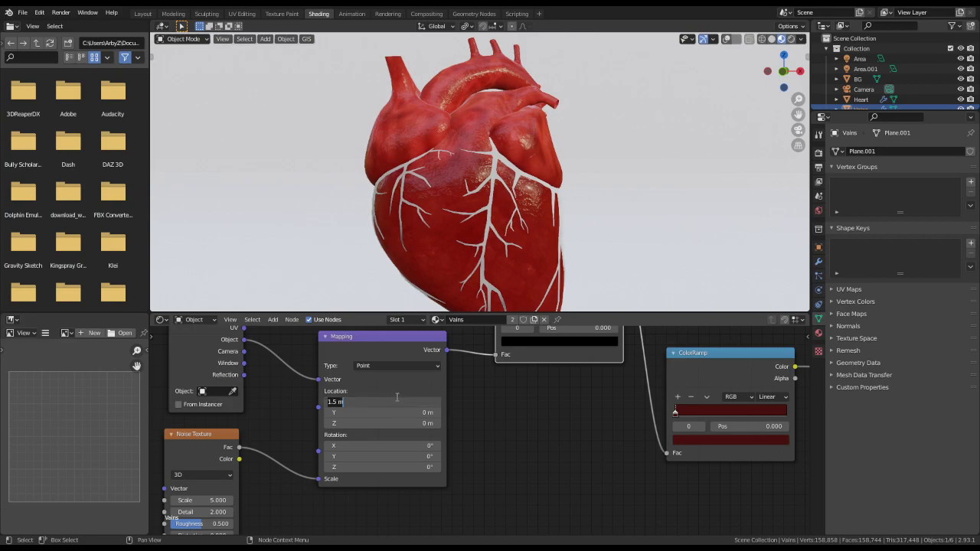
click(397, 365)
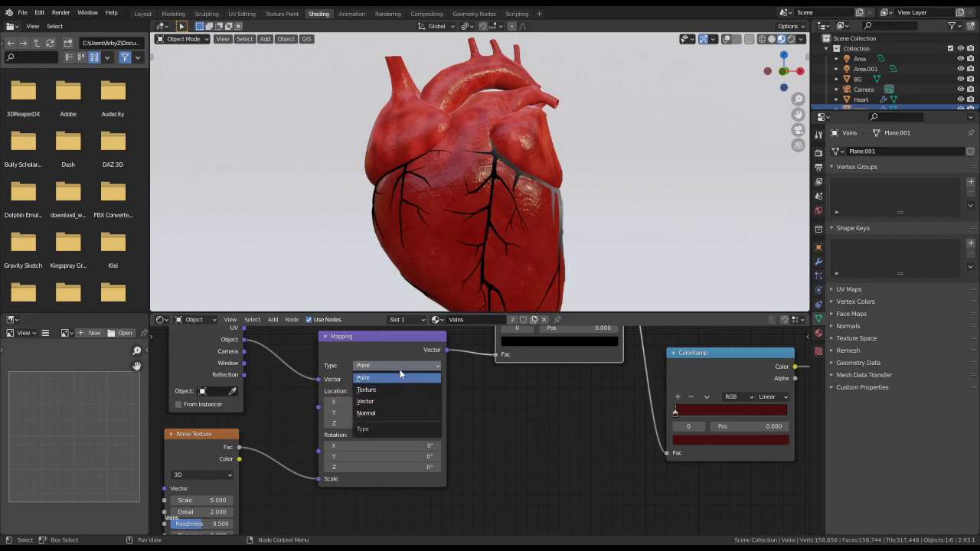
click(399, 377)
drag(397, 423, 403, 423)
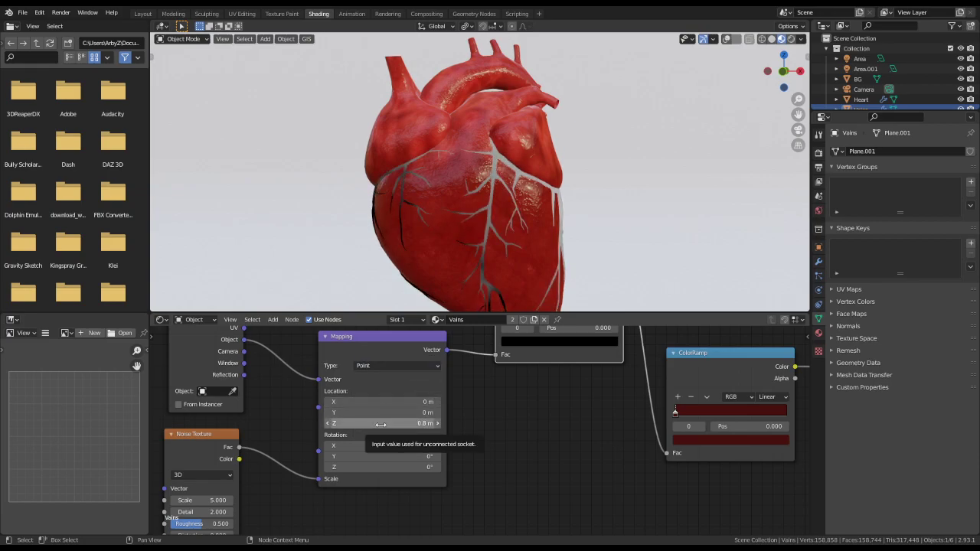
key(ctrl+z)
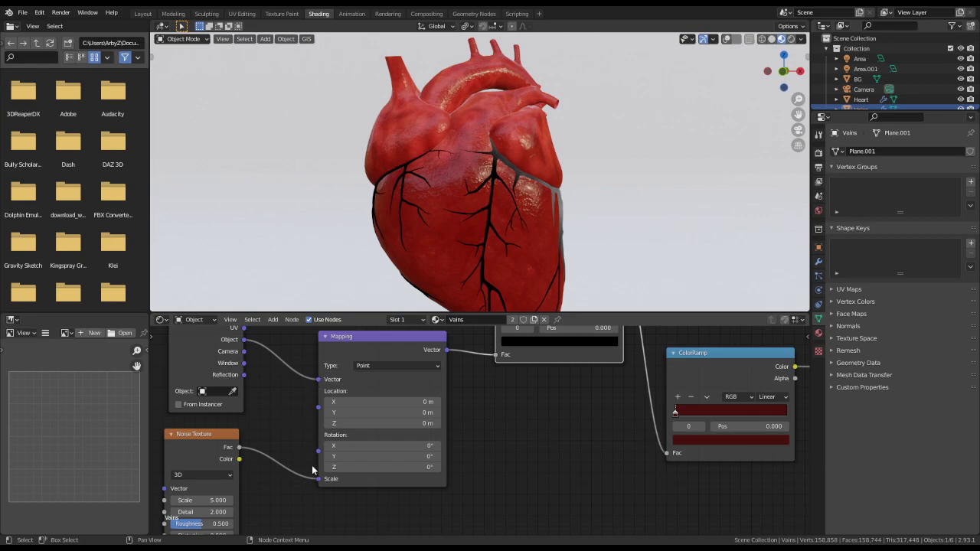
drag(321, 479, 320, 408)
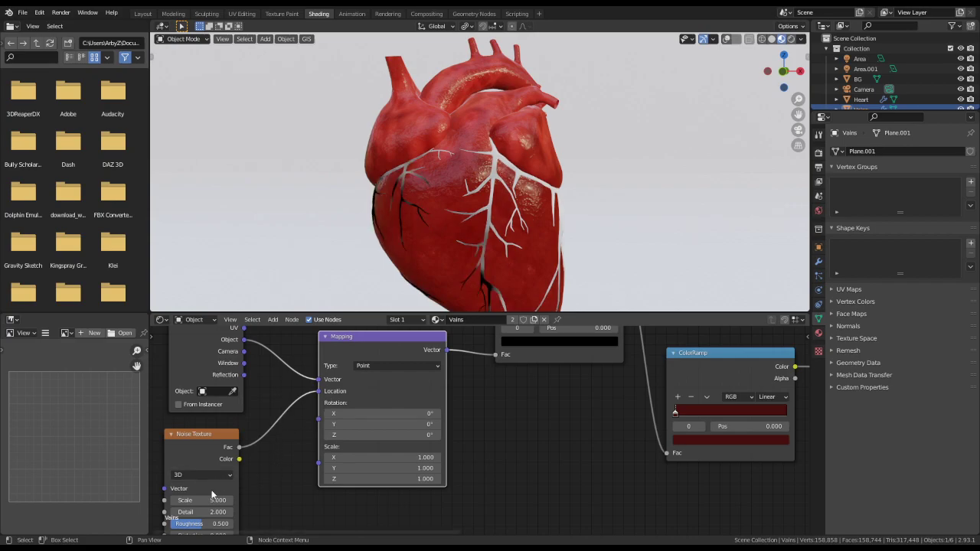
- Drag the Noise Texture Scale up then down to 7.4, with Detail 1.1 and Roughness 0
scroll(257, 477, down, 1)
middle_drag(207, 499, 254, 452)
drag(253, 452, 316, 452)
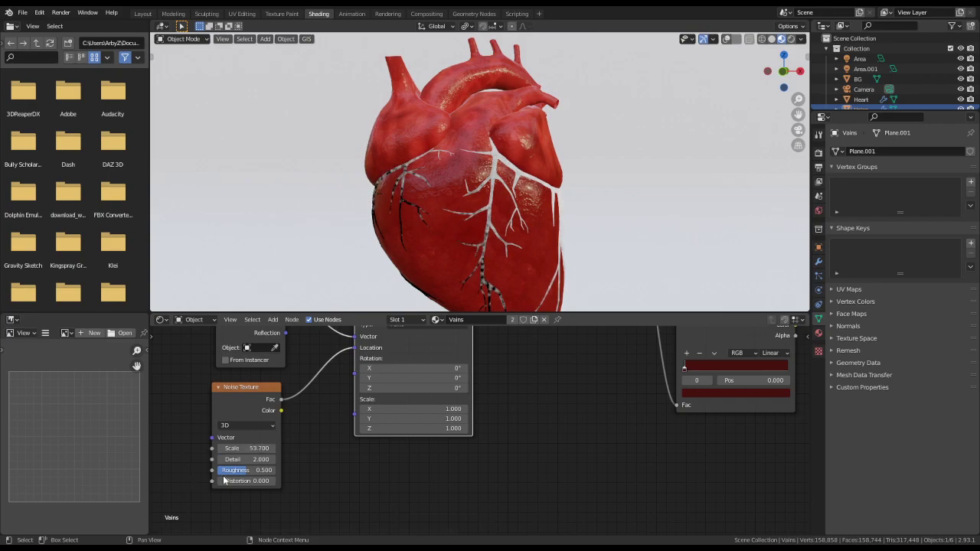
drag(245, 470, 263, 459)
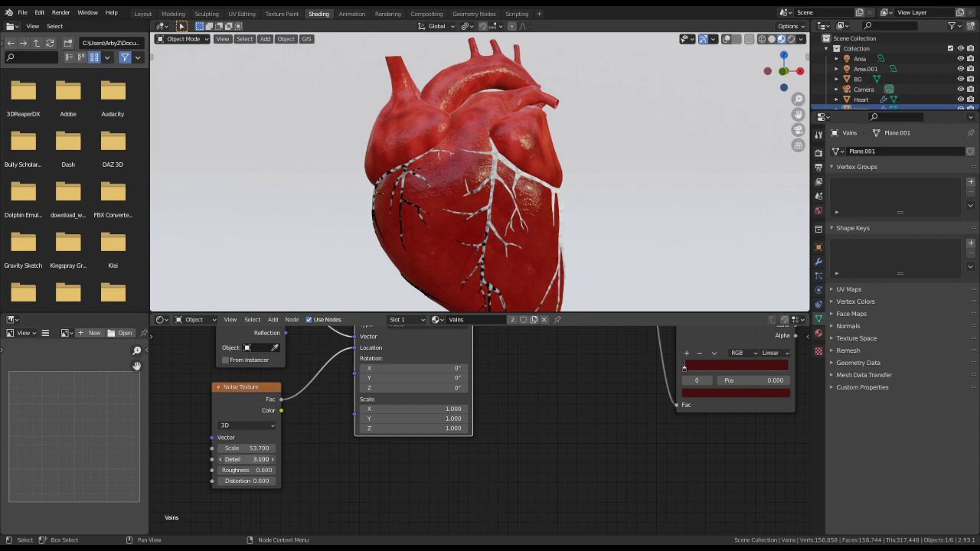
drag(246, 448, 205, 447)
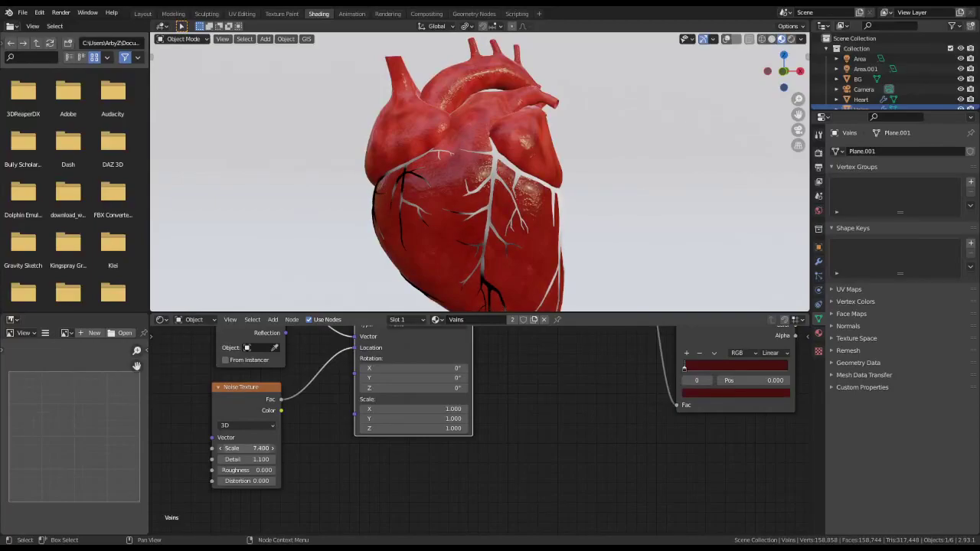
middle_drag(584, 431, 391, 525)
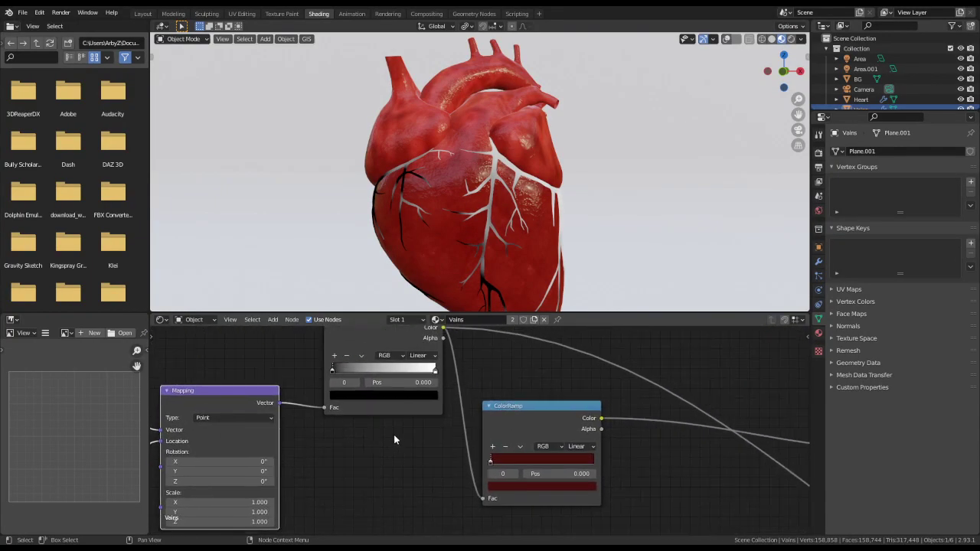
scroll(393, 434, down, 3)
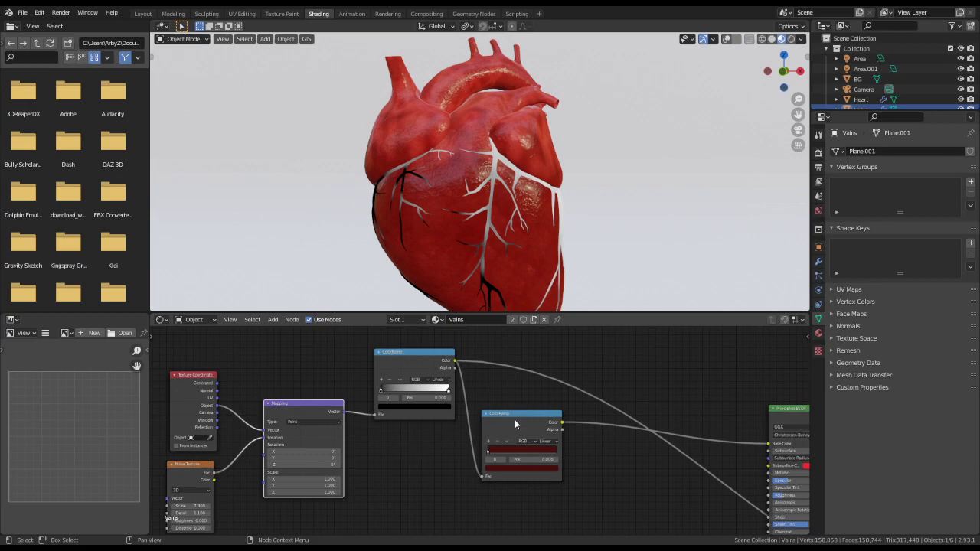
- Move the second ColorRamp down-left and add a MixRGB node beside the ramps
drag(510, 423, 404, 446)
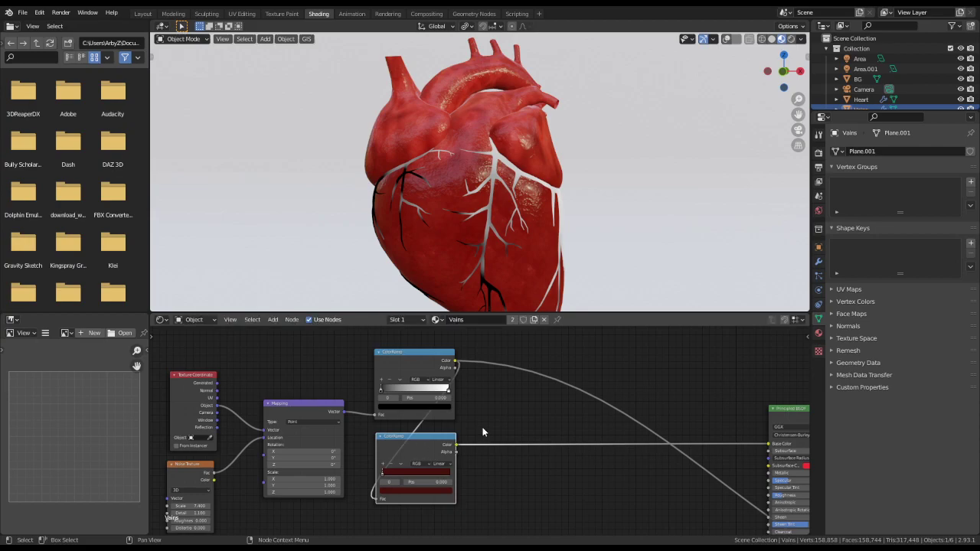
right_click(497, 408)
click(513, 410)
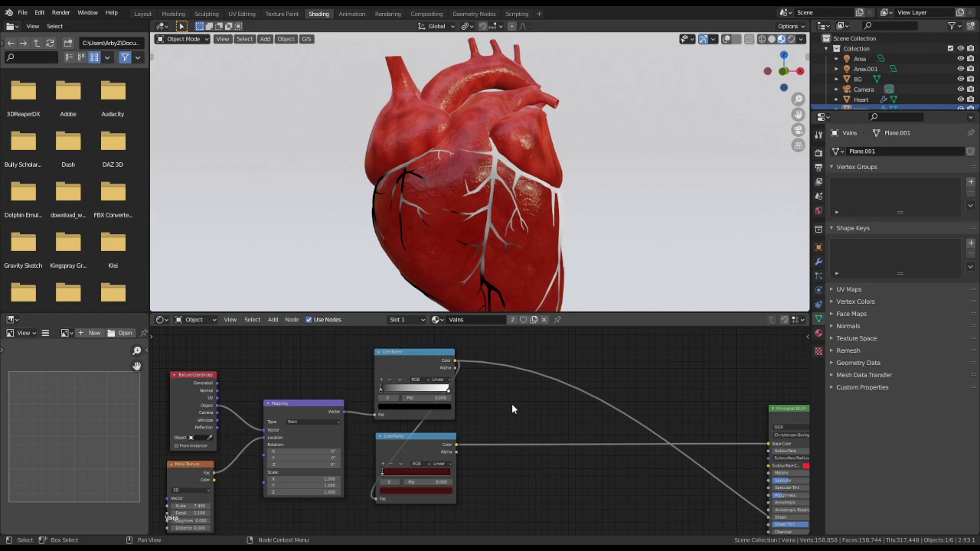
key(shift+a)
click(511, 404)
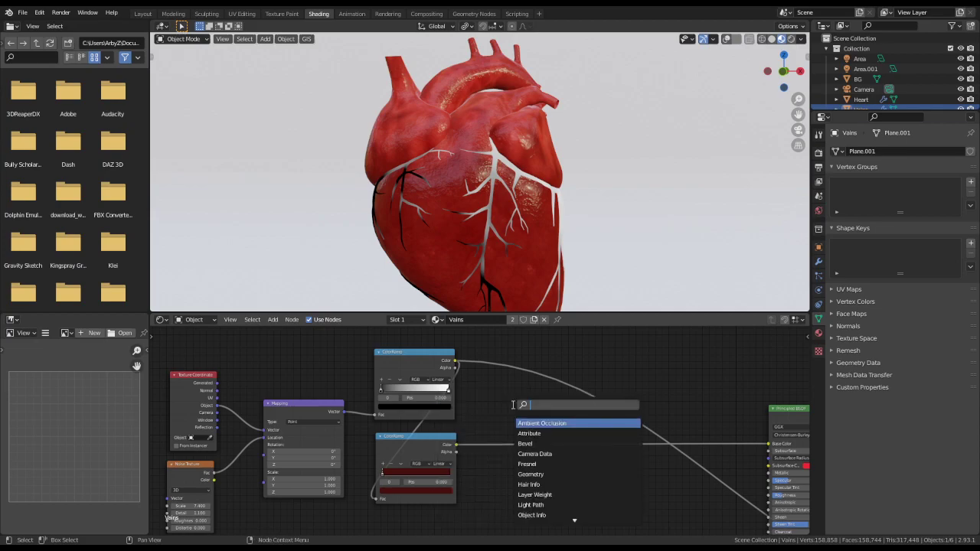
text(mix)
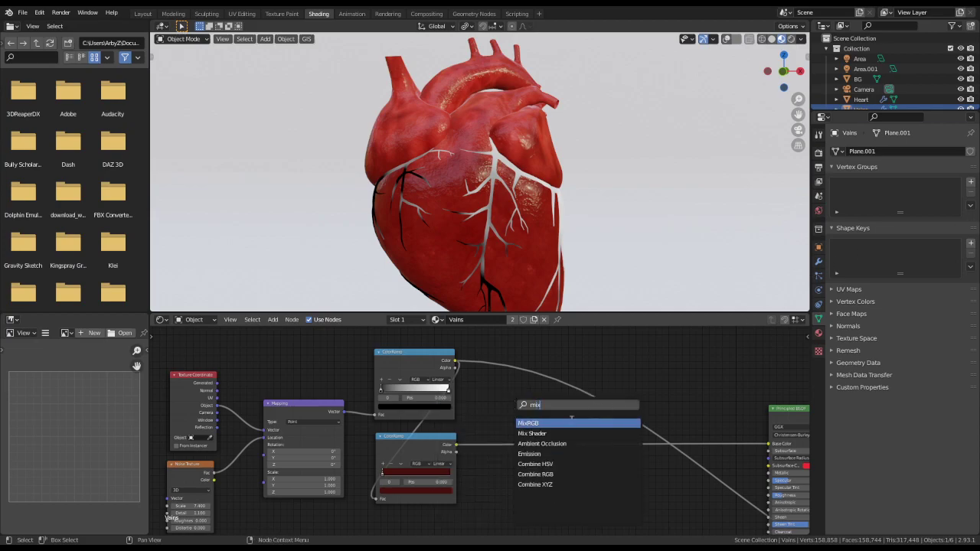
click(571, 422)
click(565, 405)
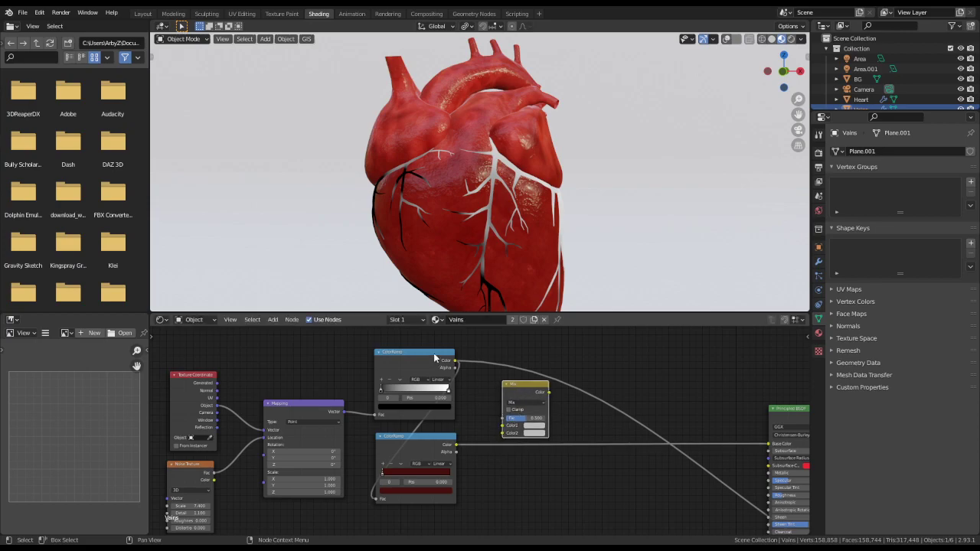
- Connect both ColorRamps to Mix Color1 and Color2, and the Mix result to Base Color
drag(454, 361, 503, 426)
drag(457, 451, 506, 433)
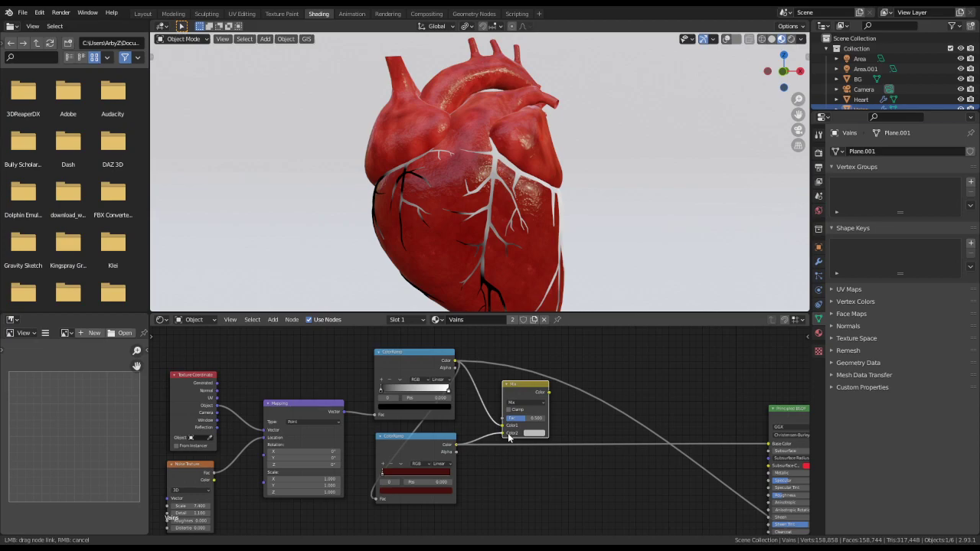
drag(548, 392, 769, 444)
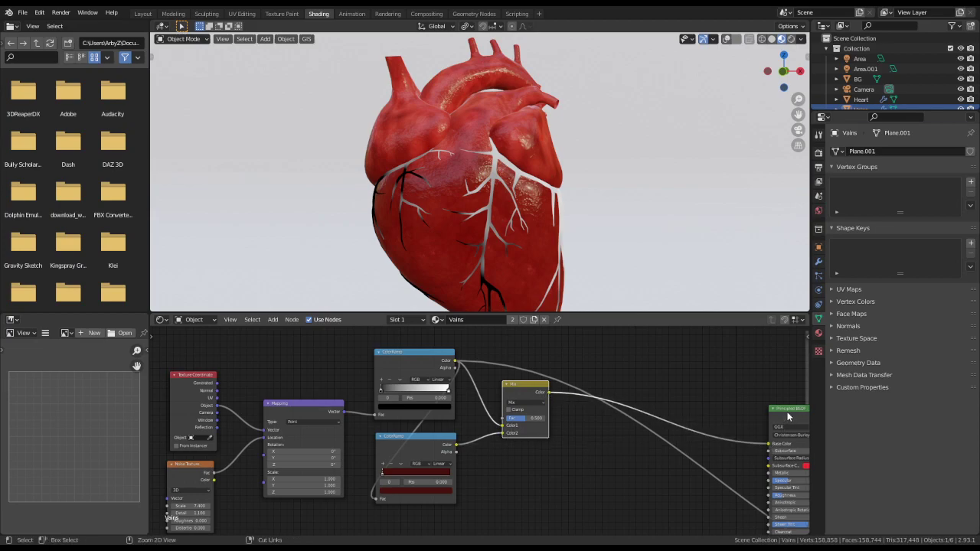
scroll(647, 394, down, 2)
middle_drag(648, 395, 360, 310)
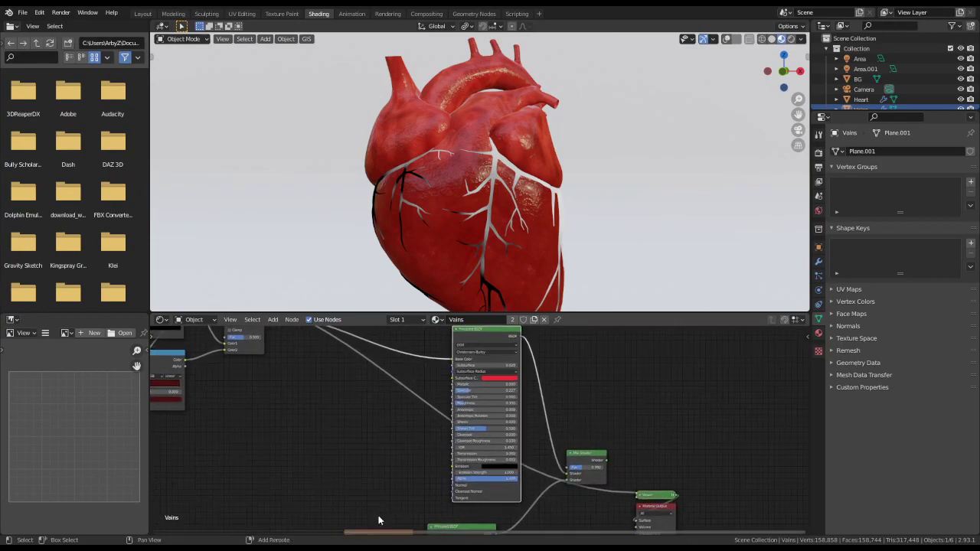
middle_drag(649, 477, 589, 355)
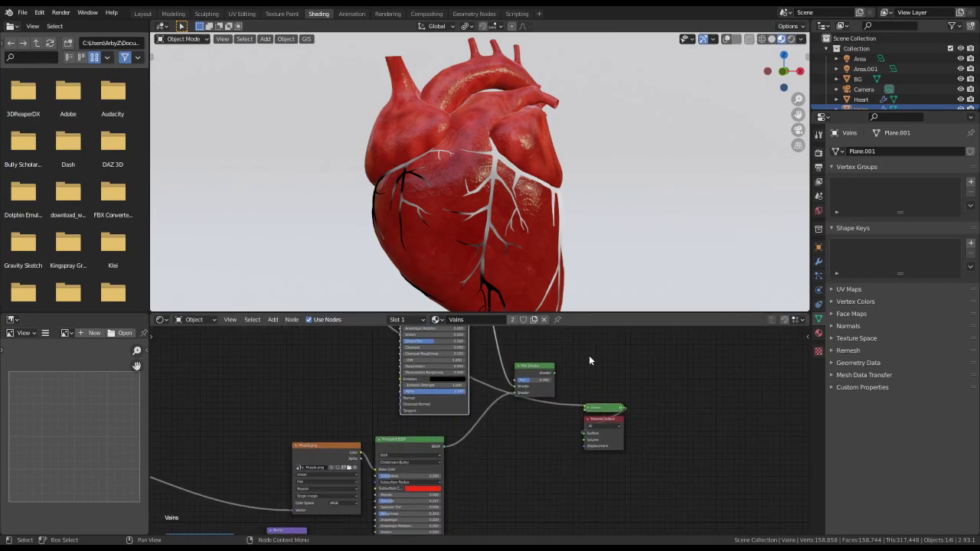
click(542, 394)
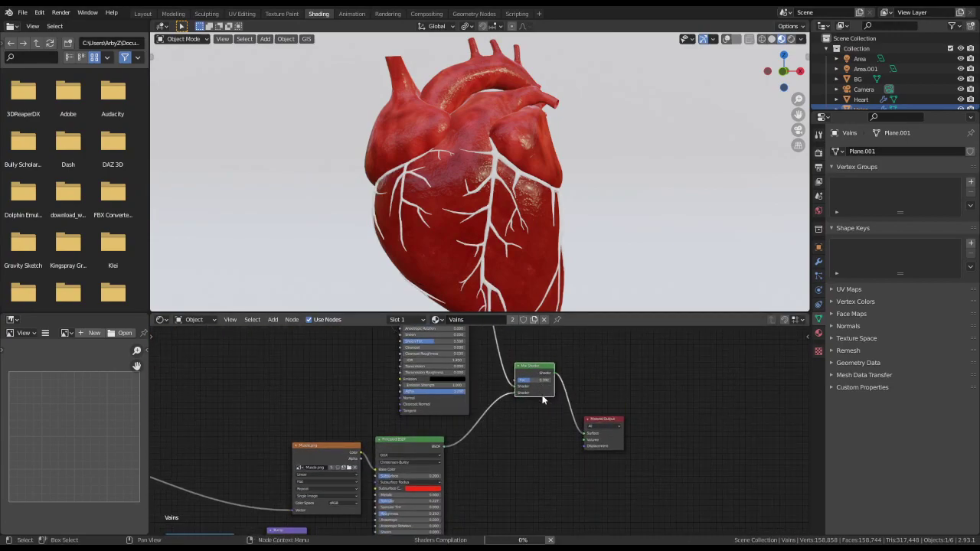
middle_drag(499, 417, 765, 366)
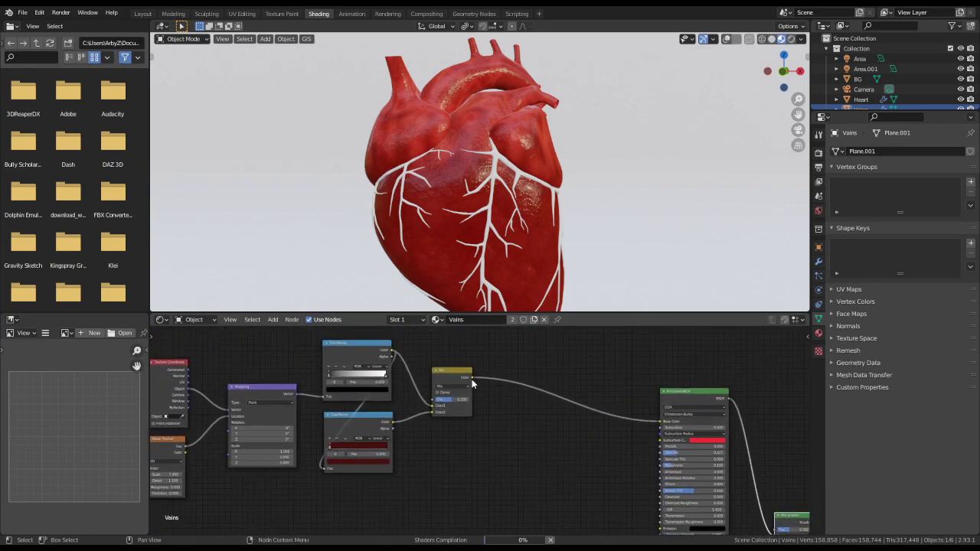
middle_drag(424, 426, 521, 423)
scroll(523, 416, up, 1)
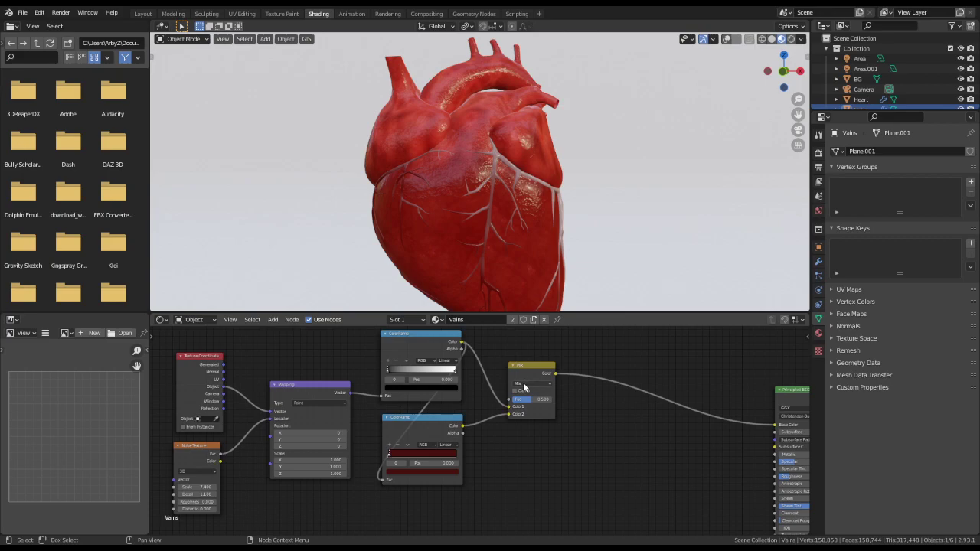
- Keep the Mix blend mode, reconnect Color2, and slide the red ramp's stop to 0.5
click(524, 387)
click(525, 382)
drag(509, 411, 510, 414)
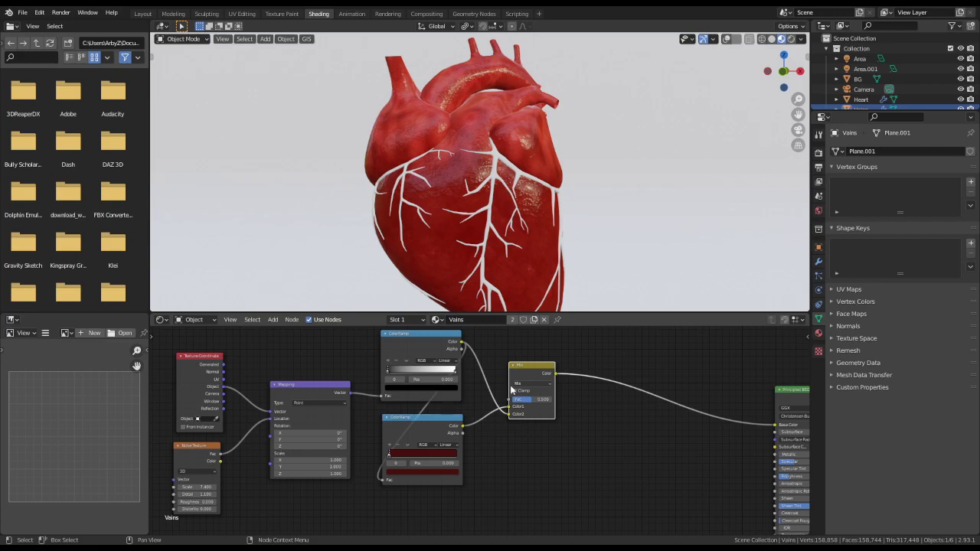
drag(389, 452, 422, 459)
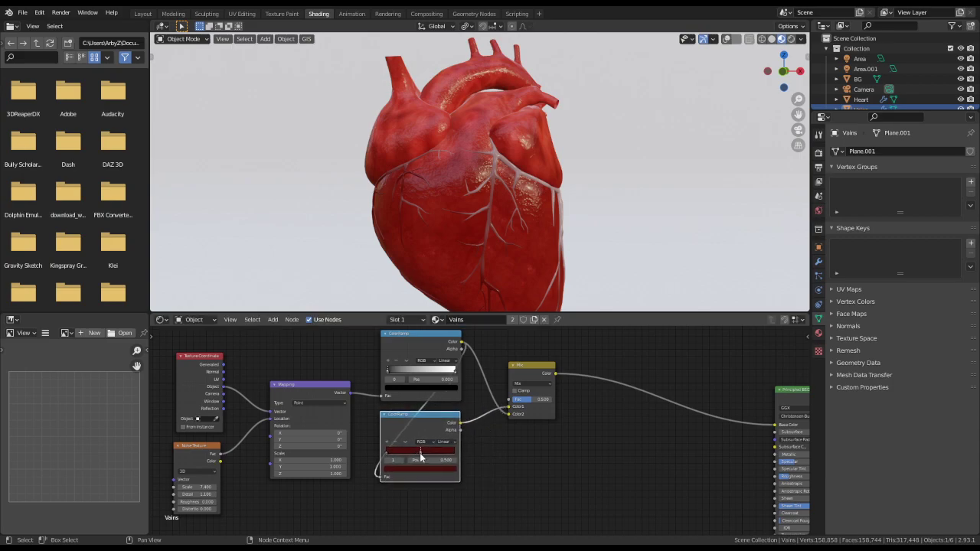
scroll(470, 519, up, 2)
scroll(469, 505, up, 2)
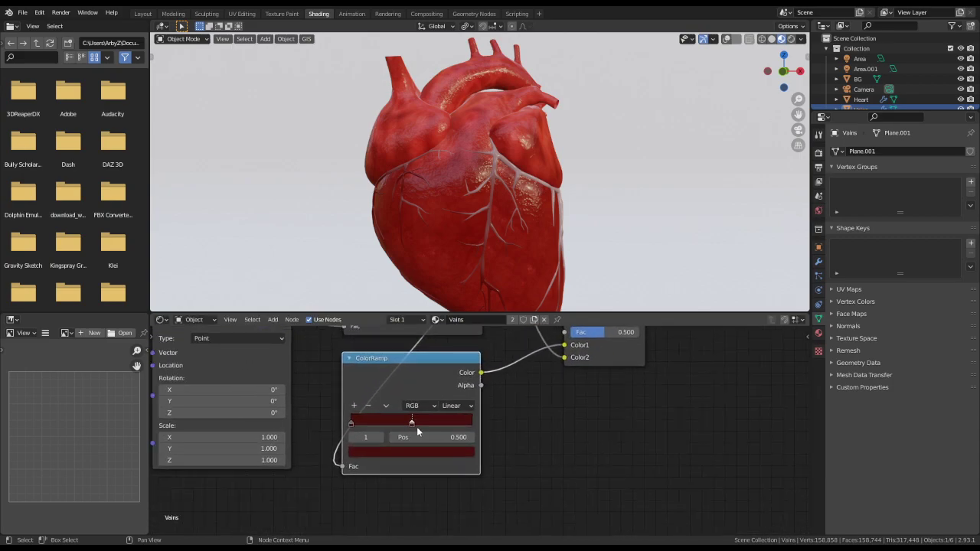
- Make the red ramp's stop a saturated dark purple and slide it to the ramp's end
click(352, 423)
click(377, 452)
click(419, 331)
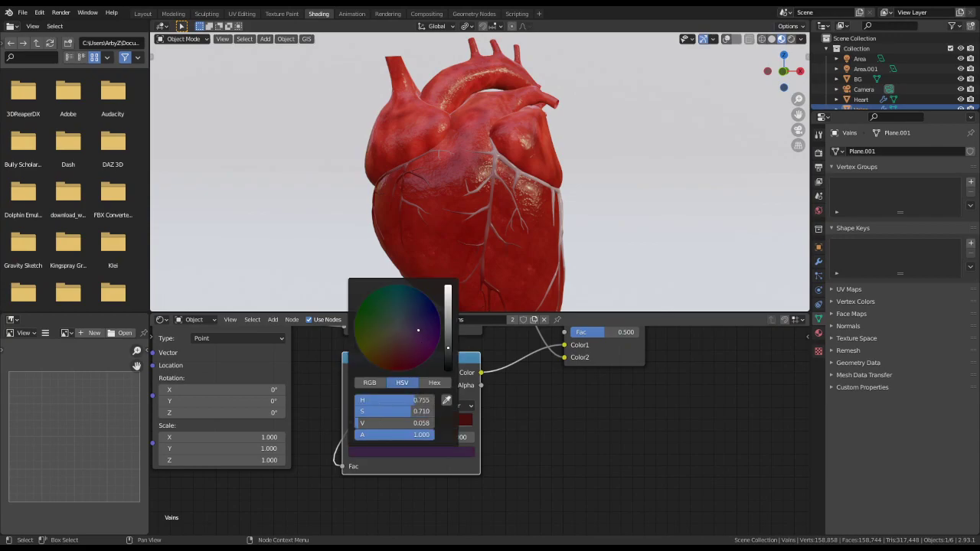
mouse_move(418, 330)
mouse_down()
mouse_move(441, 337)
mouse_move(438, 317)
mouse_up()
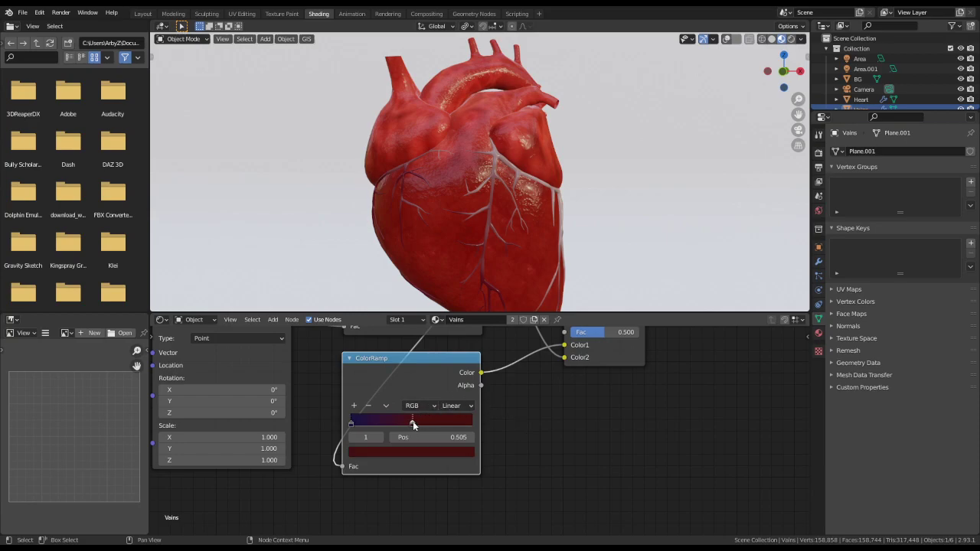
drag(413, 421, 471, 428)
- Switch the Mix node's blend mode to Color and lower its Fac
middle_drag(486, 429, 442, 482)
click(558, 358)
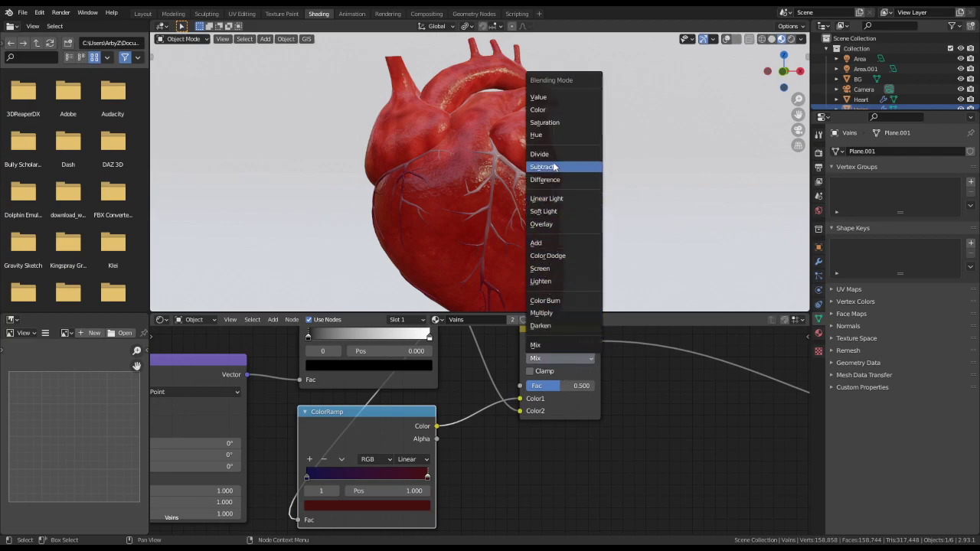
click(563, 109)
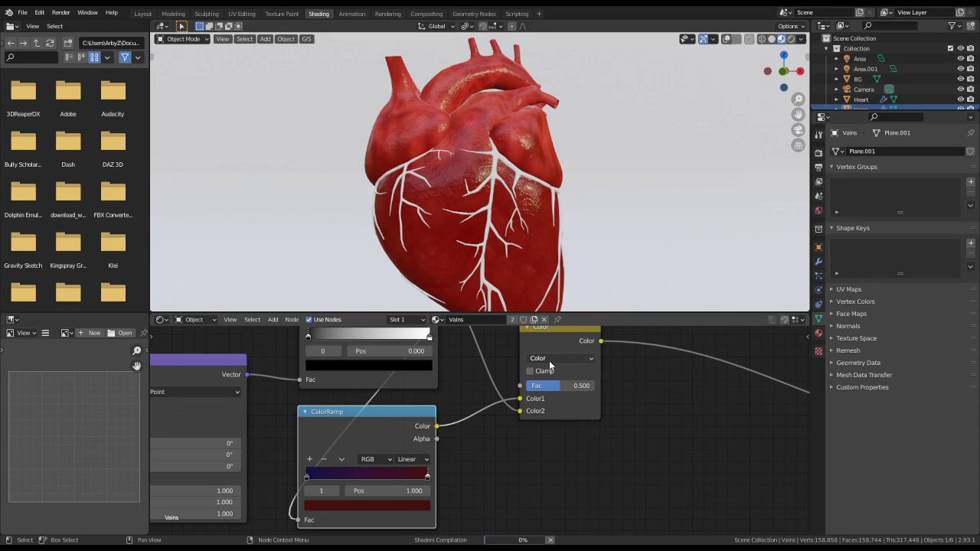
middle_drag(585, 425, 533, 441)
click(496, 374)
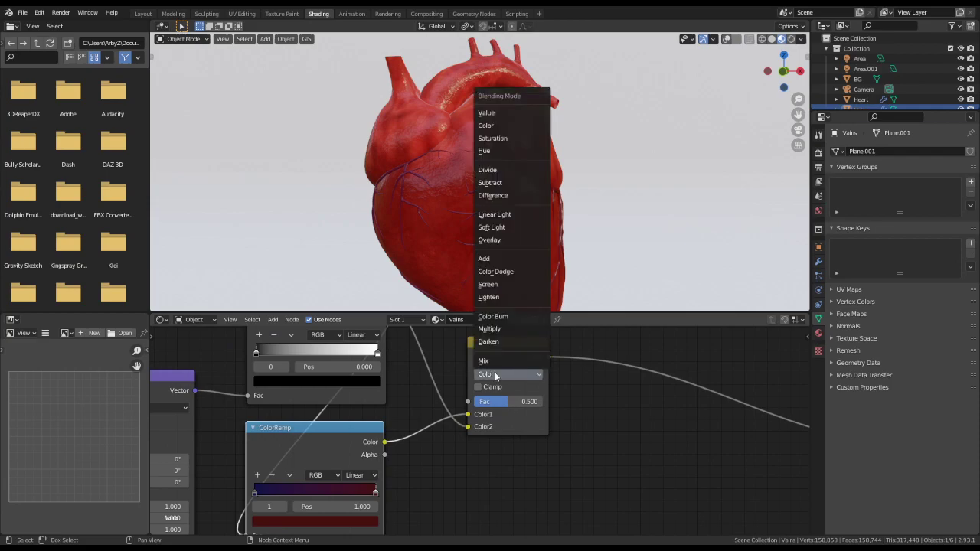
drag(528, 401, 498, 402)
- Fine-tune Mix Fac to 0.258 and the white stop, then raise noise Scale to 13.8
drag(377, 352, 300, 368)
middle_drag(246, 423, 637, 343)
drag(322, 474, 383, 473)
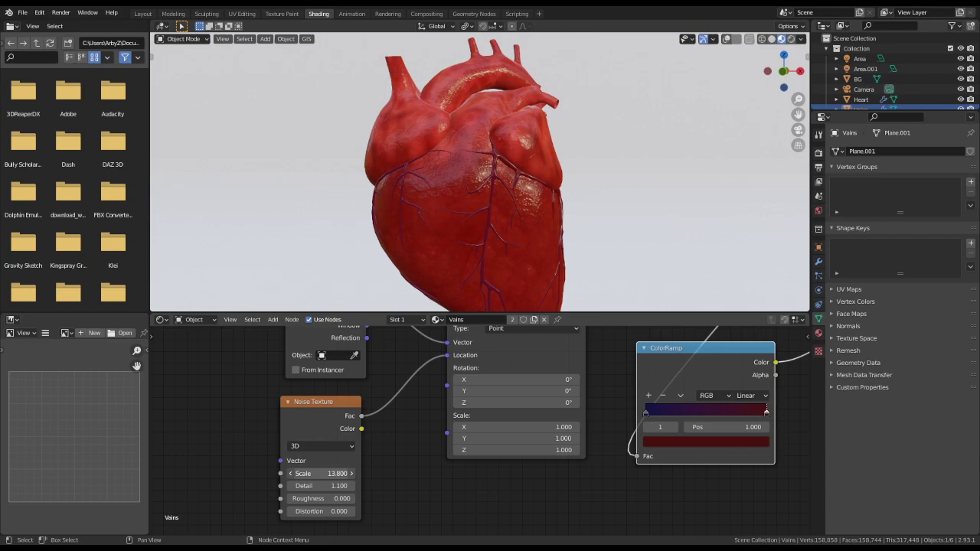
- Brighten the ramp stop colour and make it fully saturated
middle_drag(672, 496, 426, 477)
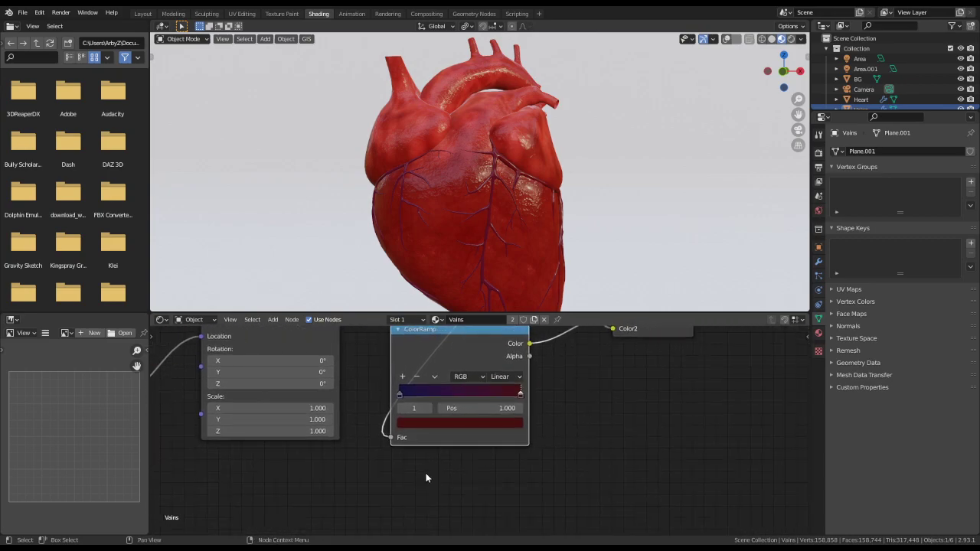
click(504, 422)
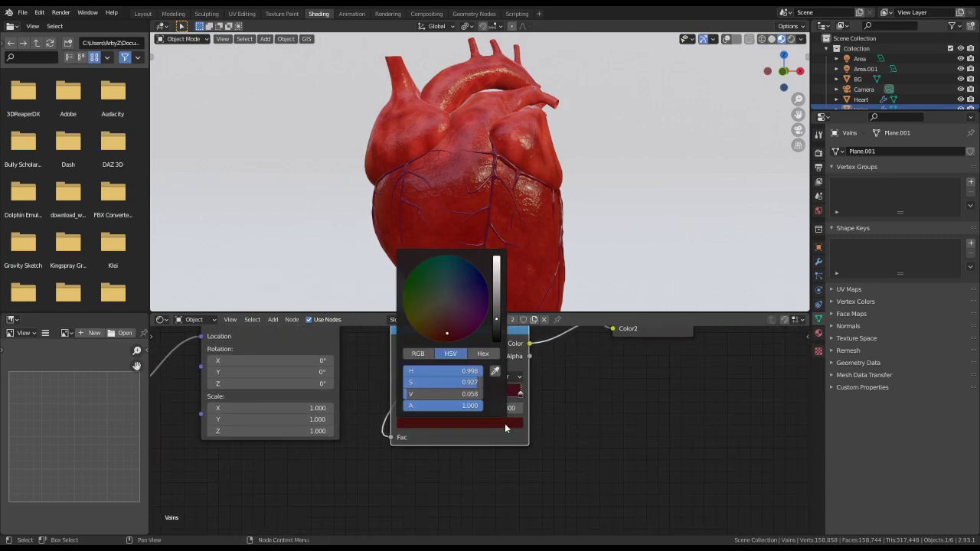
click(496, 299)
mouse_move(497, 299)
mouse_down()
mouse_move(496, 283)
mouse_move(496, 296)
mouse_up()
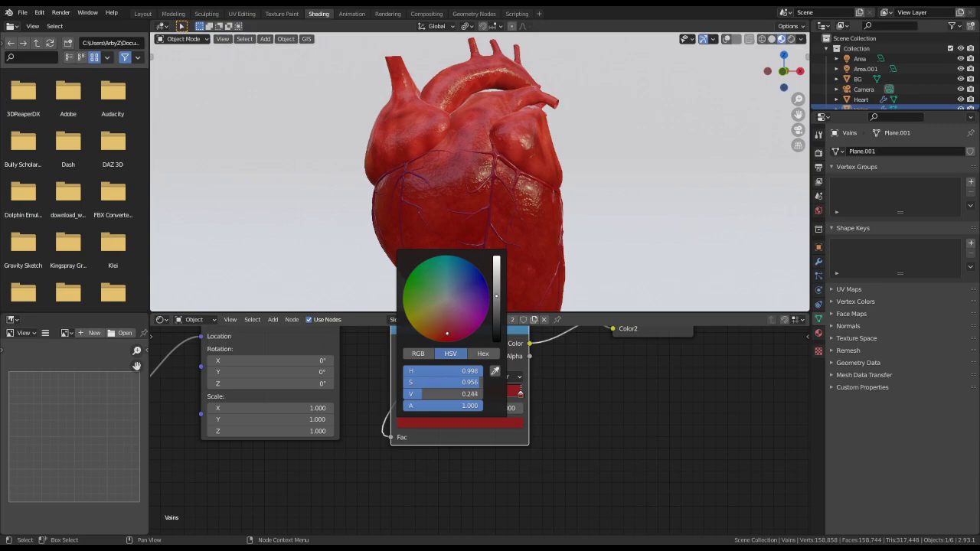
drag(446, 334, 449, 340)
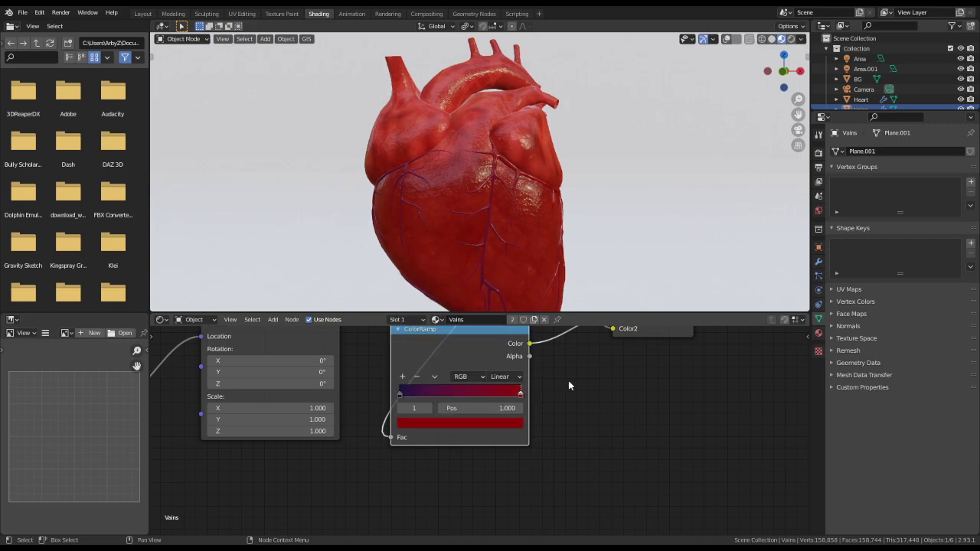
- Reposition the ramp stops: red near 0.205, dark blue near 0.723, another at 0.518
mouse_move(521, 398)
mouse_down()
mouse_move(430, 398)
mouse_move(521, 399)
mouse_move(505, 395)
mouse_up()
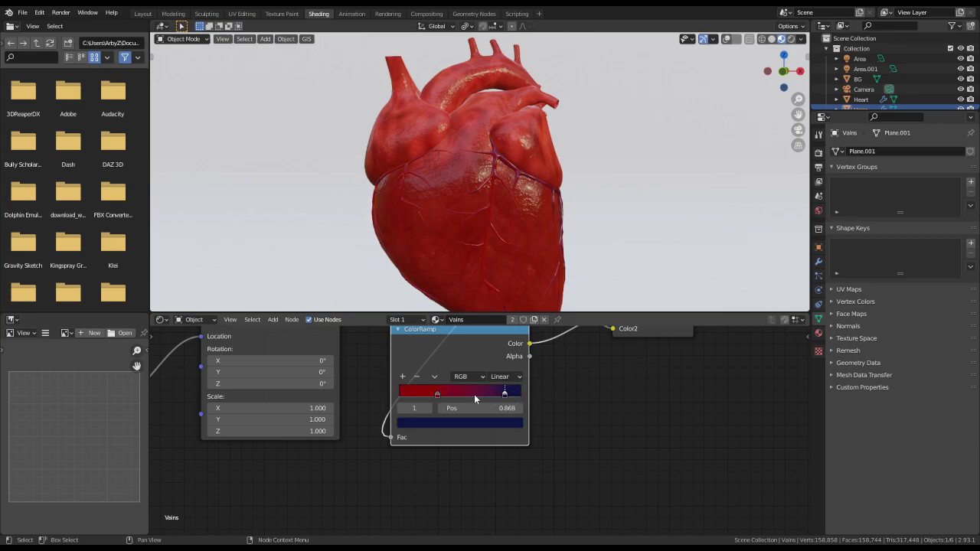
drag(438, 396, 392, 400)
drag(504, 395, 460, 399)
middle_drag(284, 420, 532, 407)
- Raise the Noise Texture Scale for finer veins and view the heart from below
drag(333, 442, 376, 441)
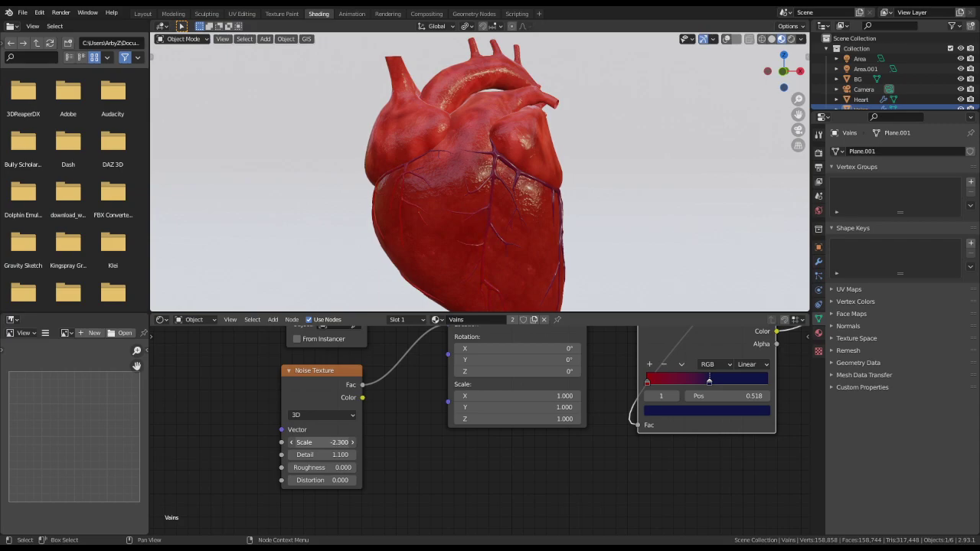
drag(332, 441, 336, 442)
middle_drag(682, 448, 489, 480)
middle_drag(617, 252, 610, 222)
scroll(601, 232, down, 4)
scroll(617, 250, up, 4)
- Set the ramp's left stop to a bright orange-red and pull the view back
click(454, 414)
click(483, 438)
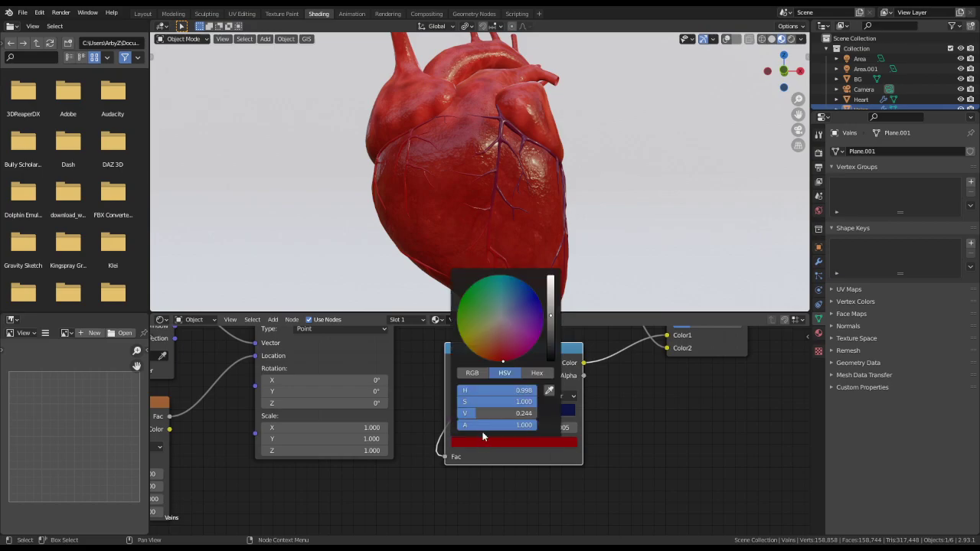
drag(548, 326, 486, 358)
drag(550, 330, 550, 298)
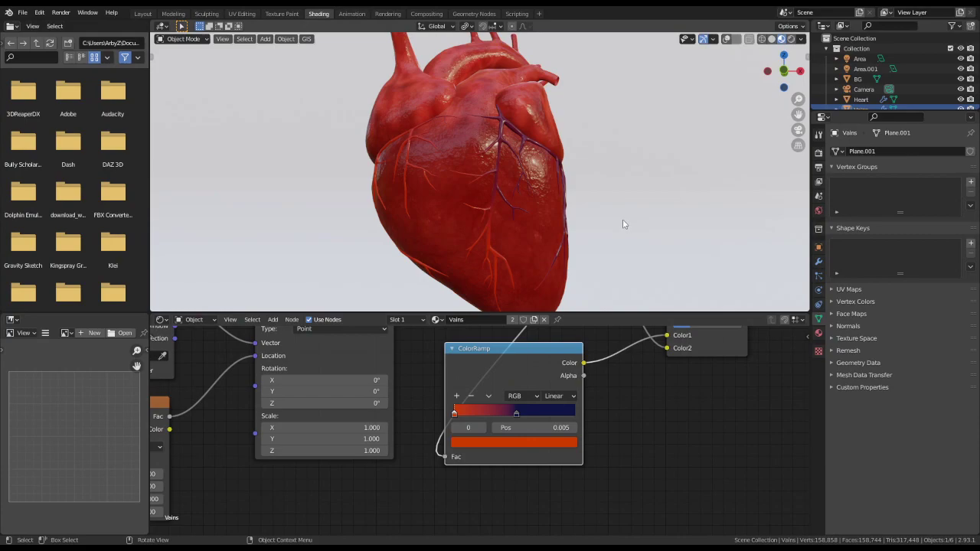
middle_drag(623, 224, 602, 235)
scroll(558, 256, down, 5)
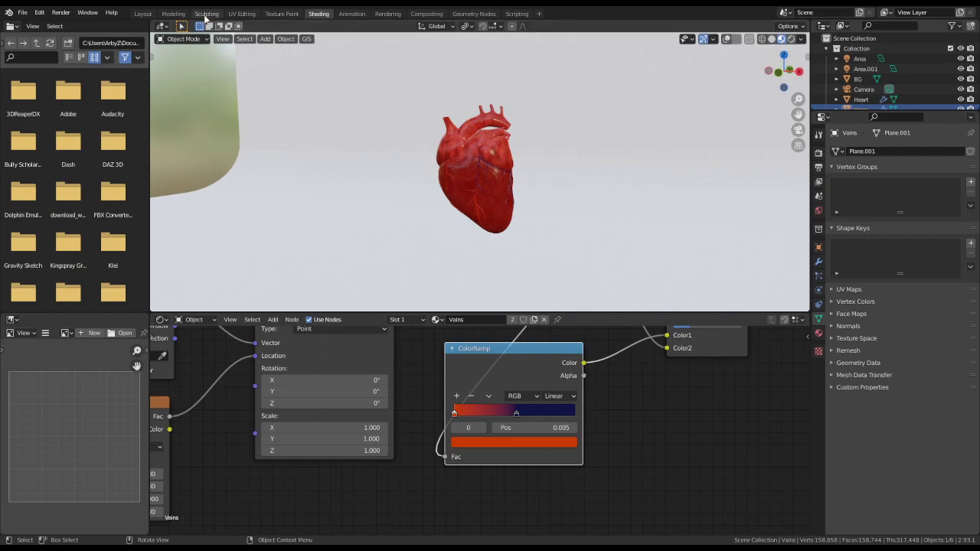
- Switch Layout's right viewport through Material Preview to Cycles Rendered shading, then return to Shading
click(142, 13)
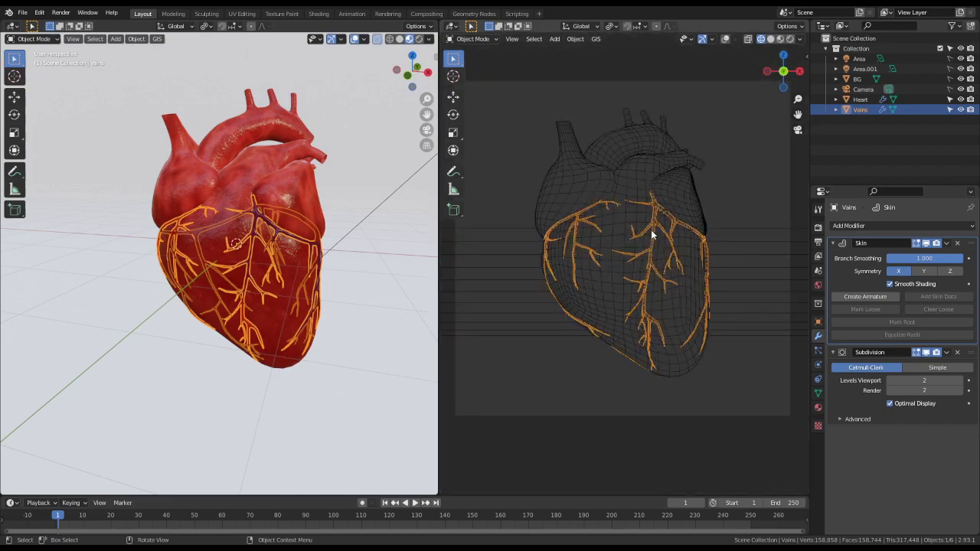
click(780, 39)
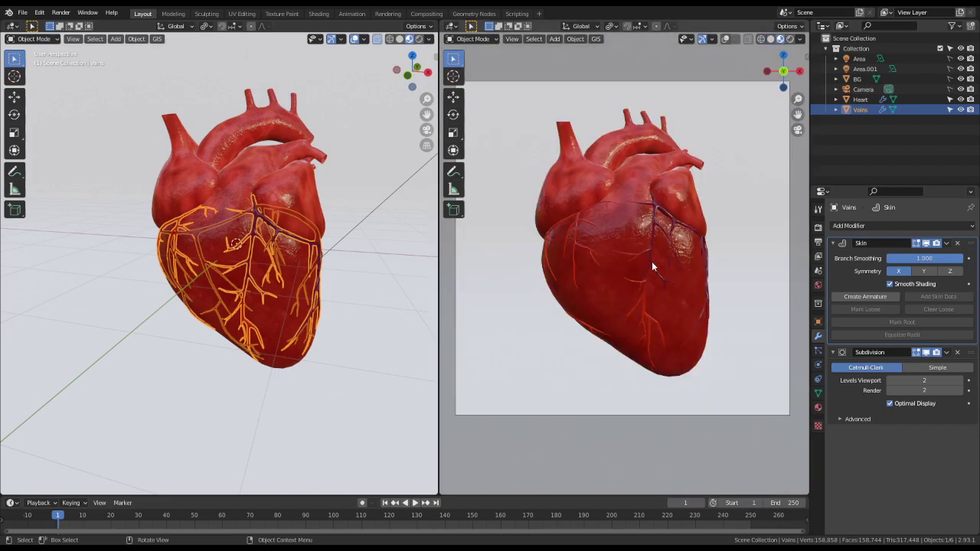
click(788, 39)
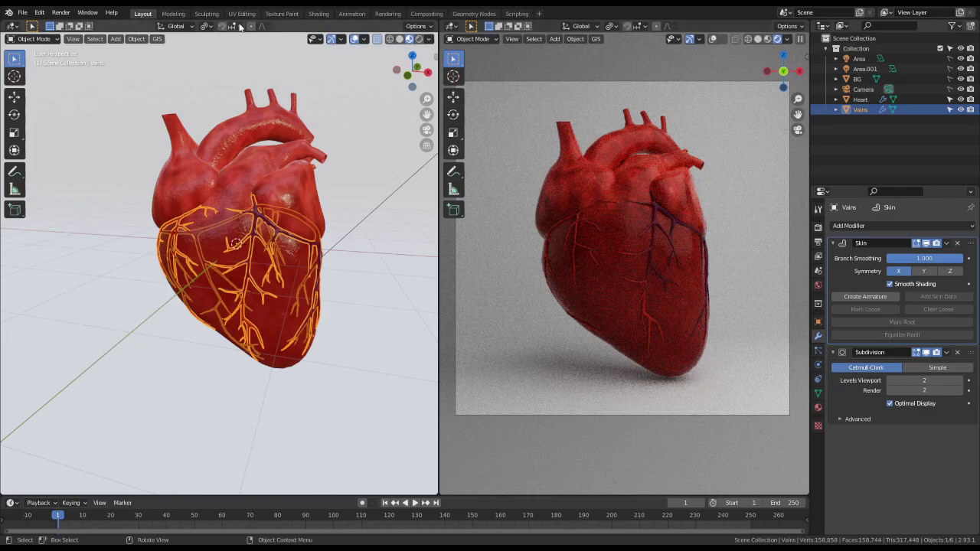
click(318, 14)
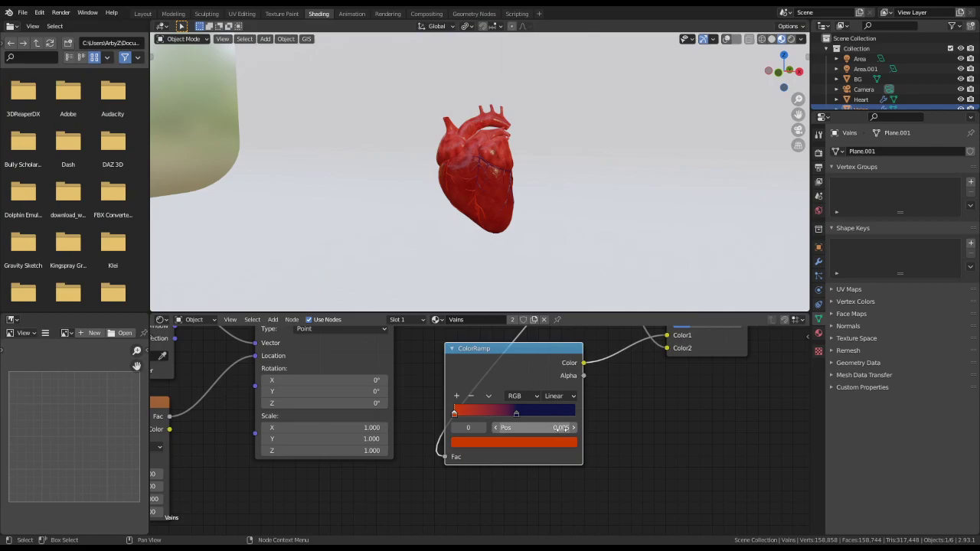
scroll(682, 390, down, 3)
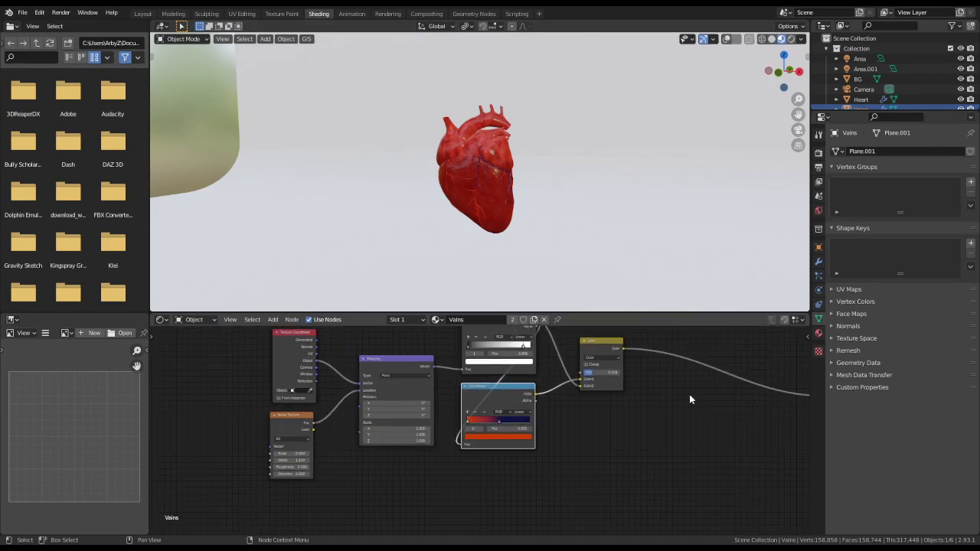
- Make the Vains material's Subsurface Color fully saturated red
middle_drag(690, 394, 283, 350)
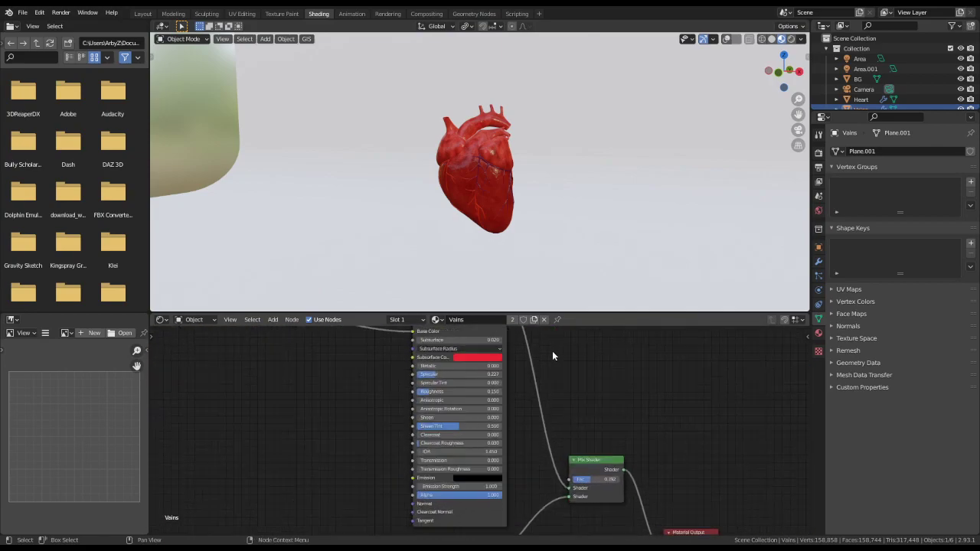
scroll(552, 356, up, 5)
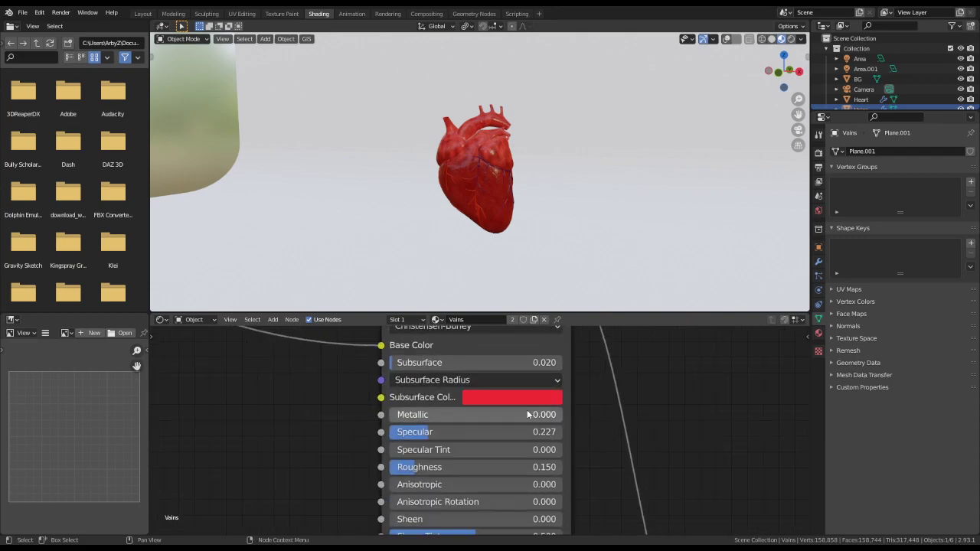
click(526, 397)
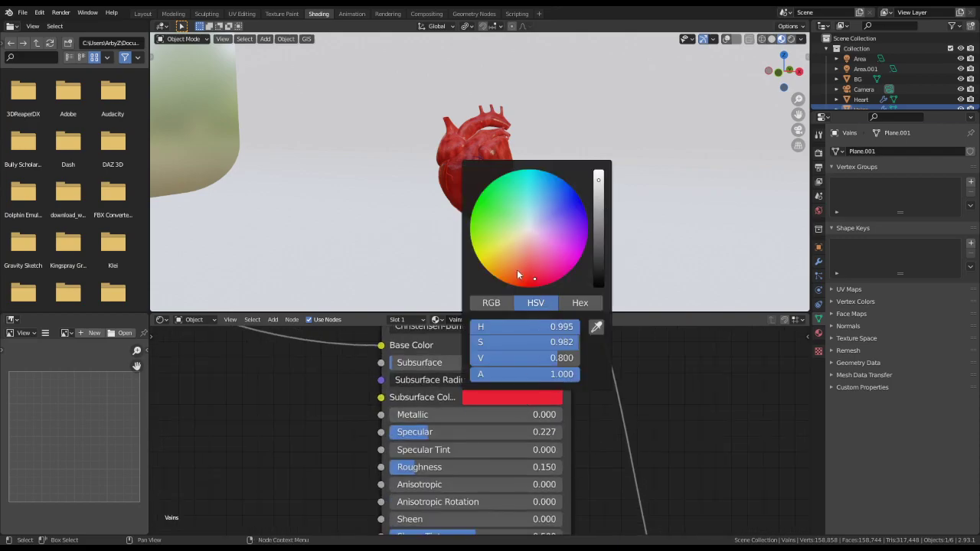
mouse_move(537, 283)
mouse_down()
mouse_move(519, 284)
mouse_move(524, 272)
mouse_up()
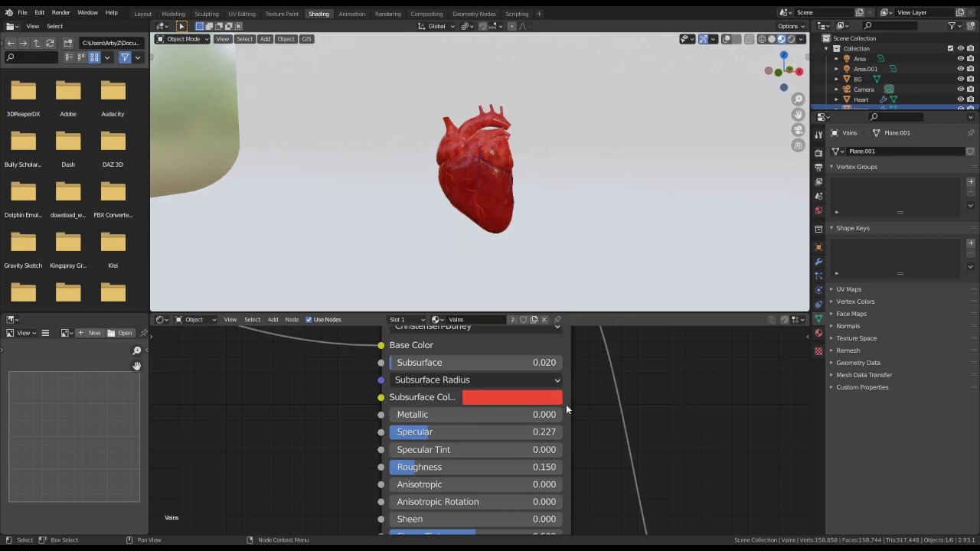
- Switch the viewport to Rendered shading, raise Subsurface to 0.352, and begin a render region
scroll(485, 186, up, 4)
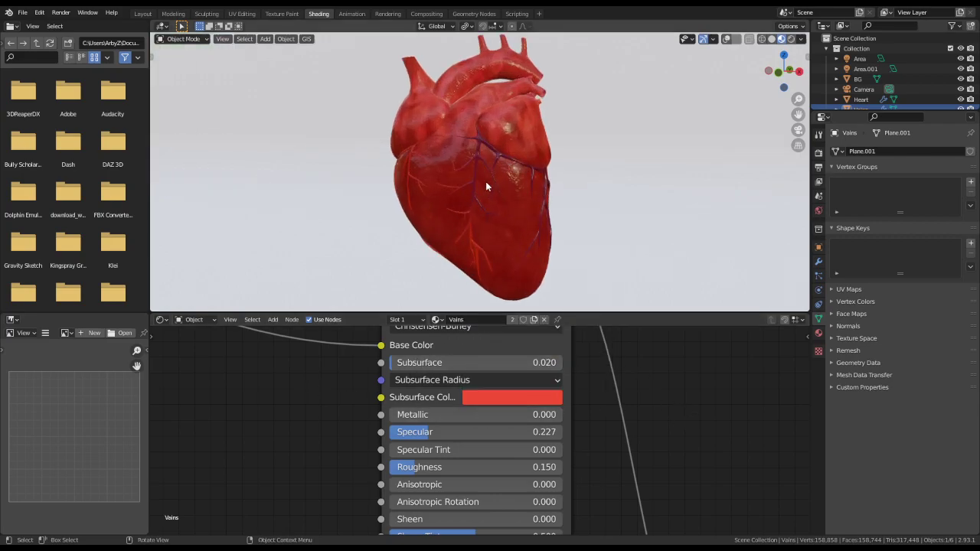
scroll(486, 186, up, 3)
scroll(528, 132, down, 1)
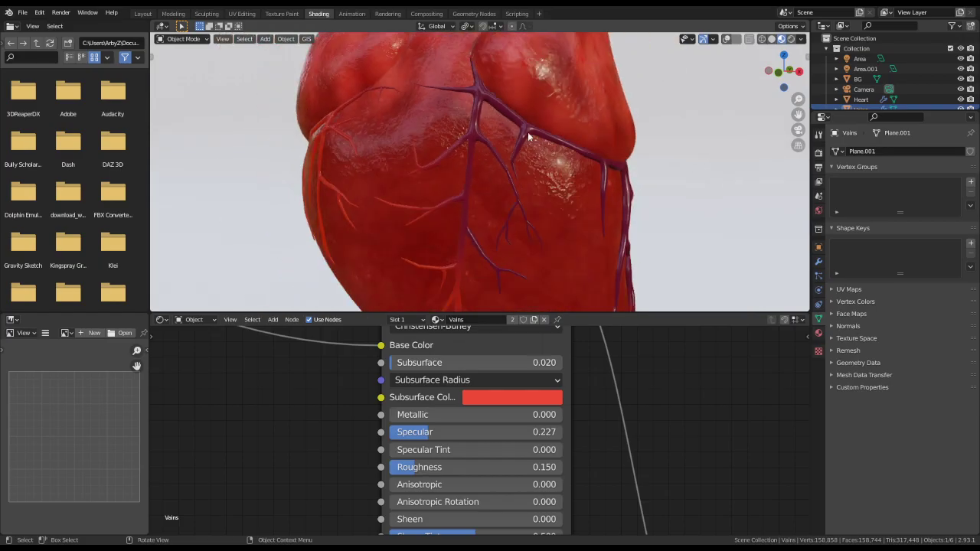
click(792, 40)
drag(417, 363, 476, 363)
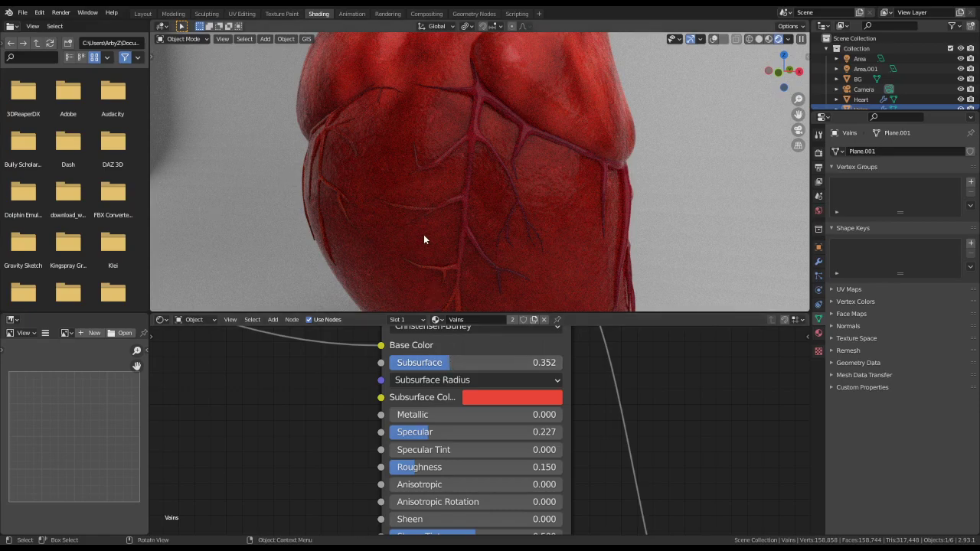
key(ctrl+b)
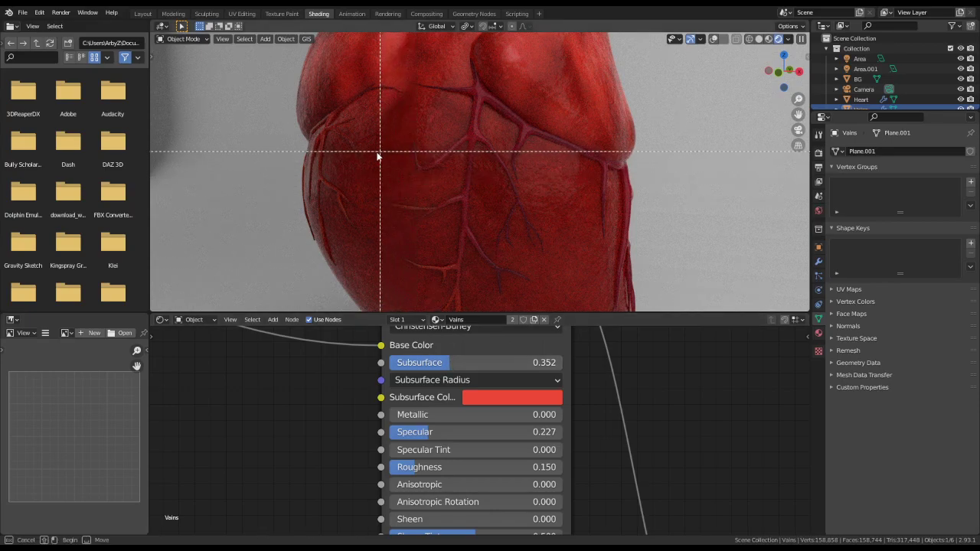
- Limit rendering to a box around the veins and double viewport samples to 512
drag(373, 149, 525, 274)
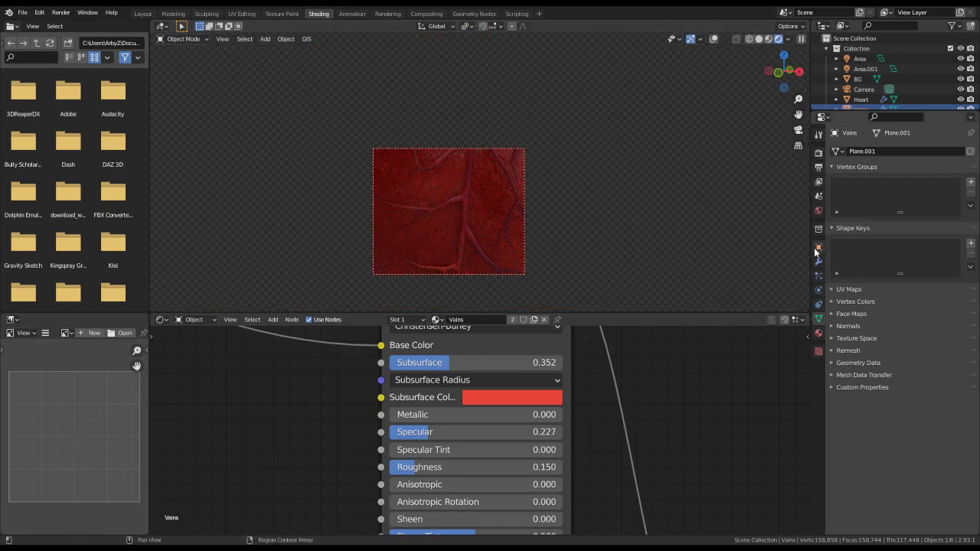
click(818, 153)
click(931, 227)
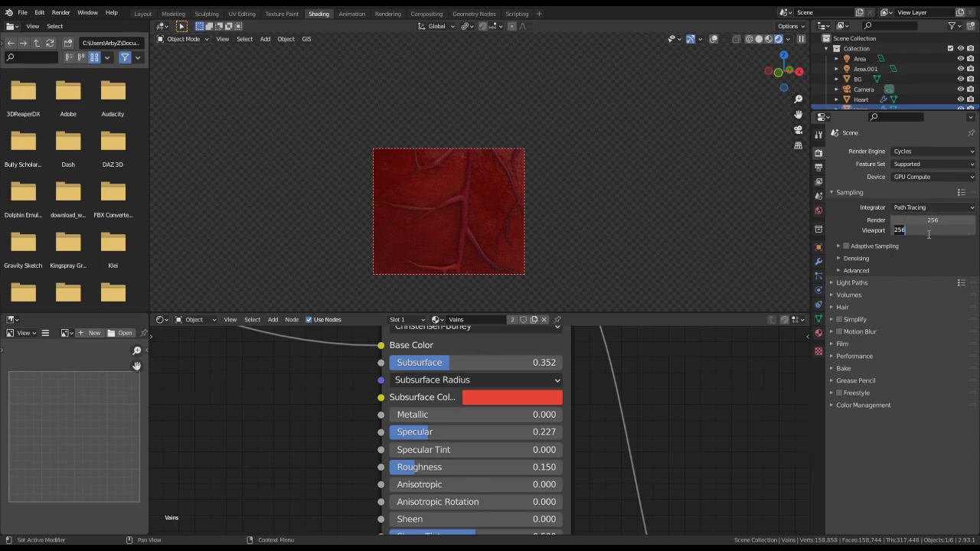
click(929, 234)
text(*2)
key(Return)
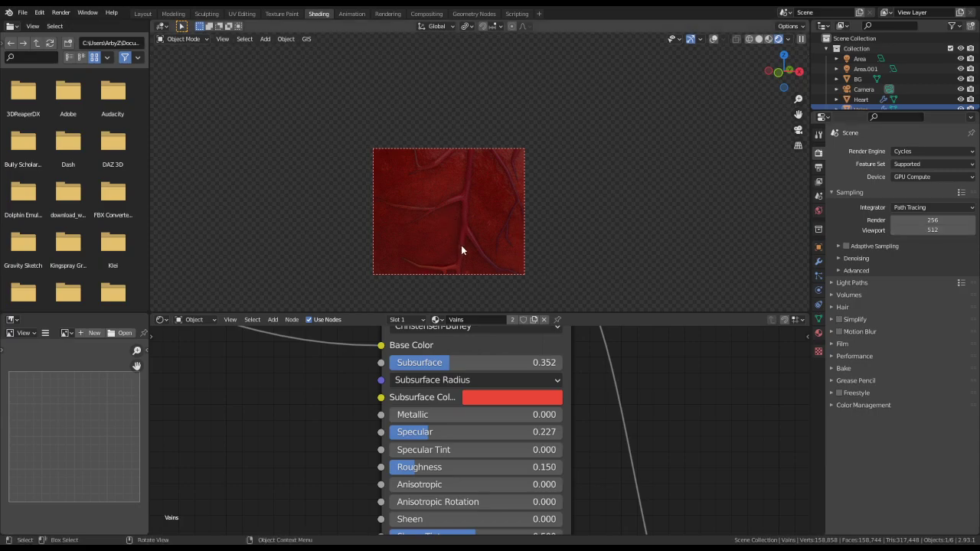
- Set both viewport samples and render samples to 1024
click(451, 361)
click(942, 229)
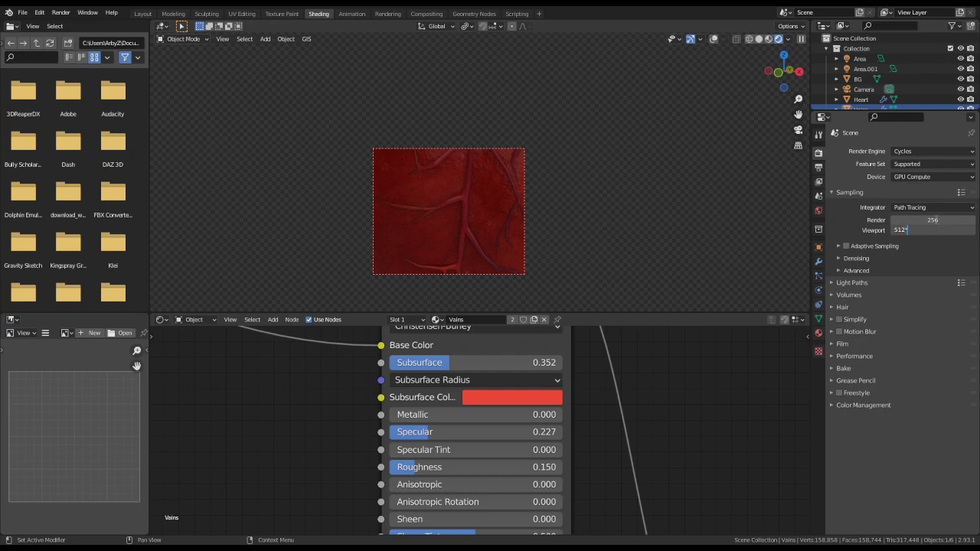
text(1024)
key(Return)
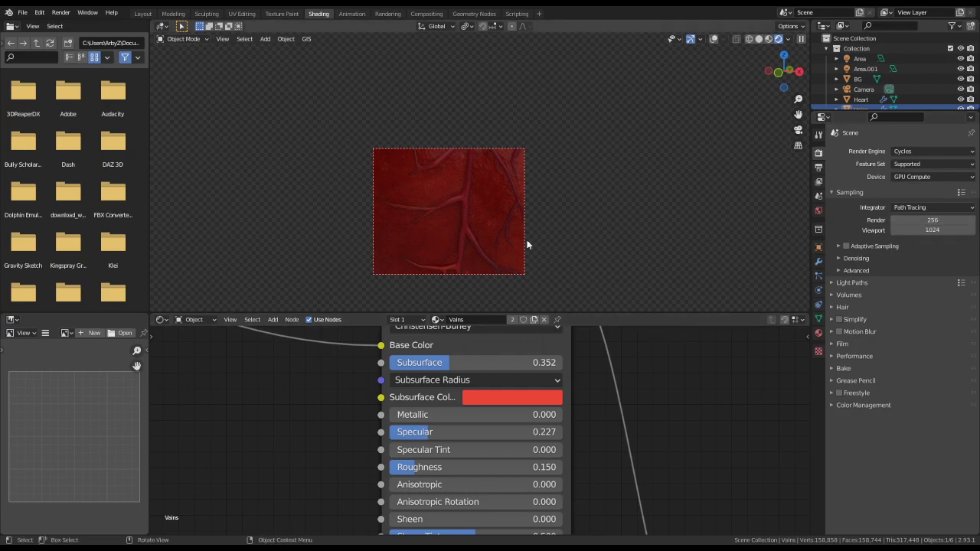
click(941, 220)
key(End)
text(*)
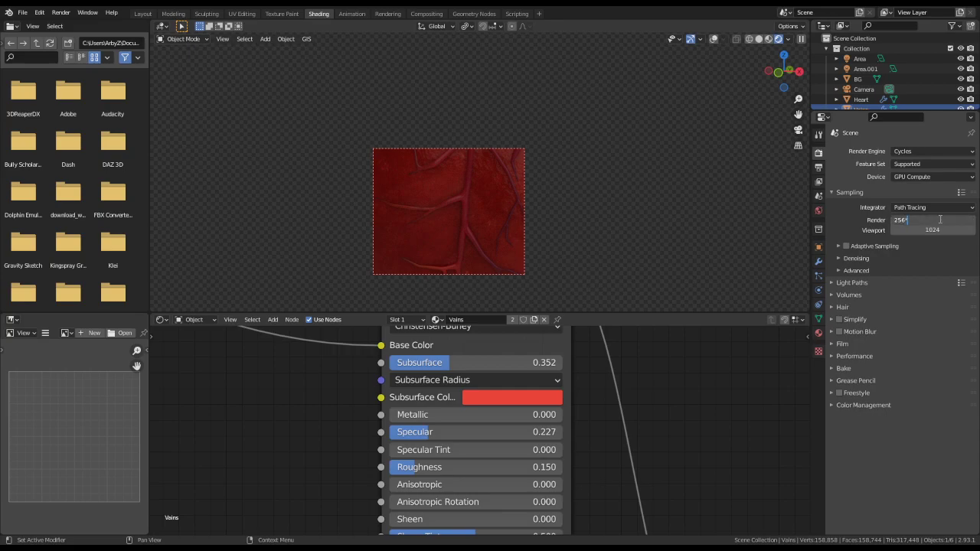
text(4)
key(Return)
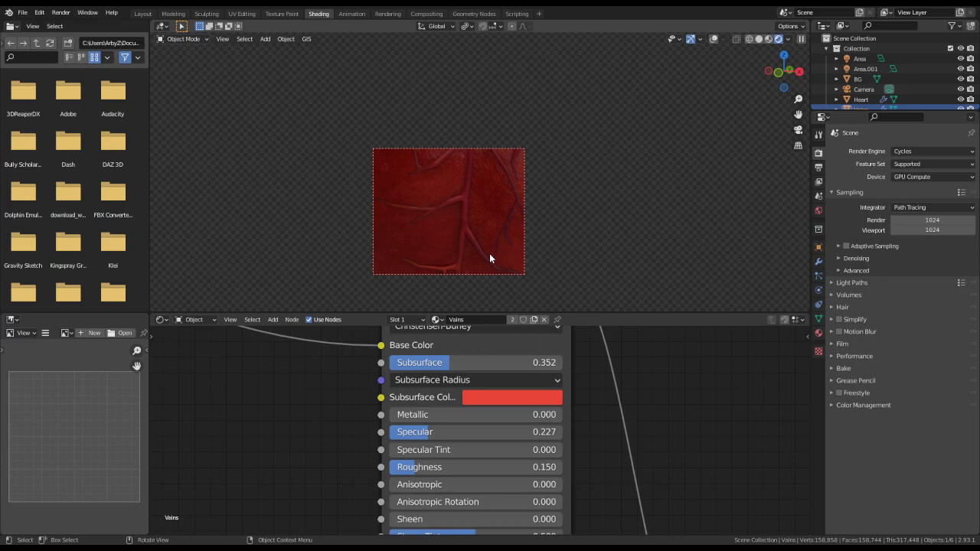
- Look through the scene camera (Numpad 0) so the whole heart is framed
key(ctrl+b)
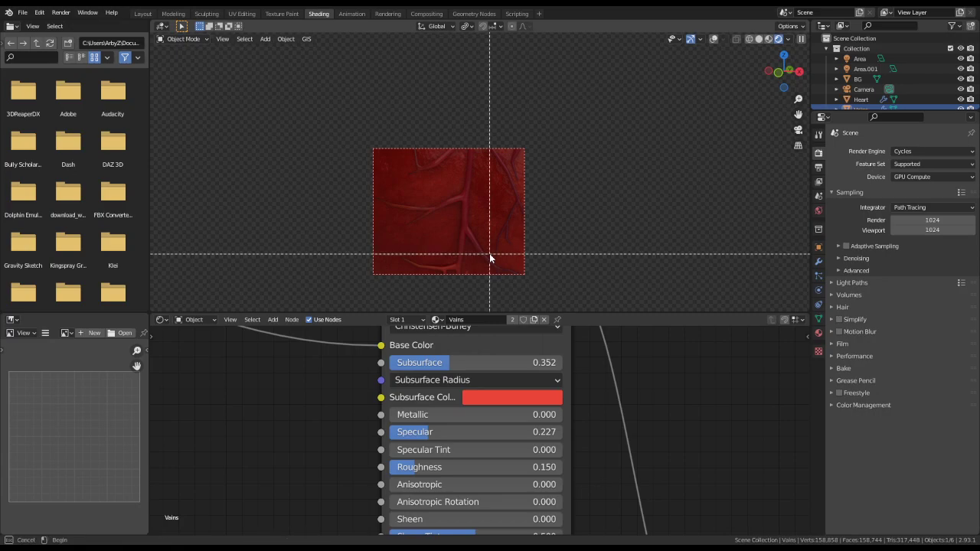
key(Escape)
key(ctrl+b)
key(Escape)
key(ctrl+b)
key(Escape)
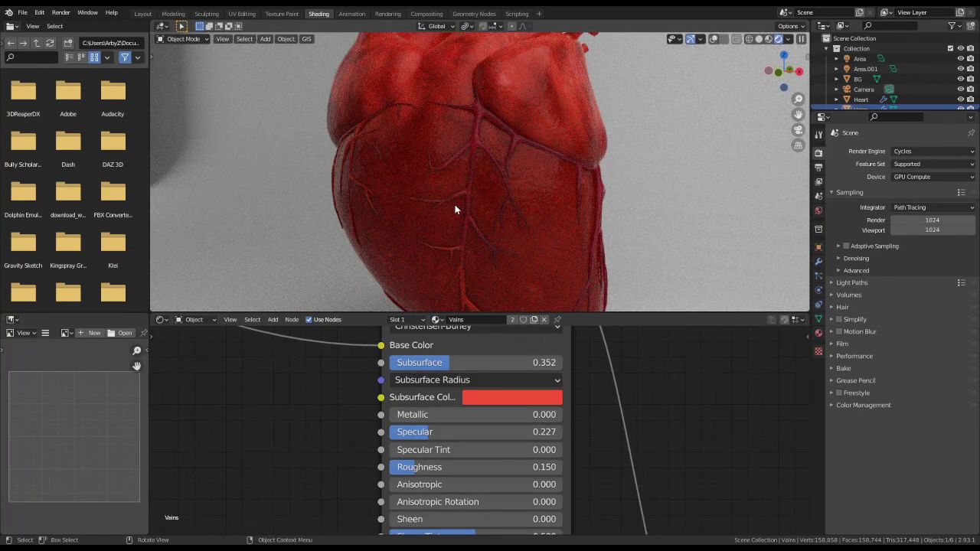
key(KP_0)
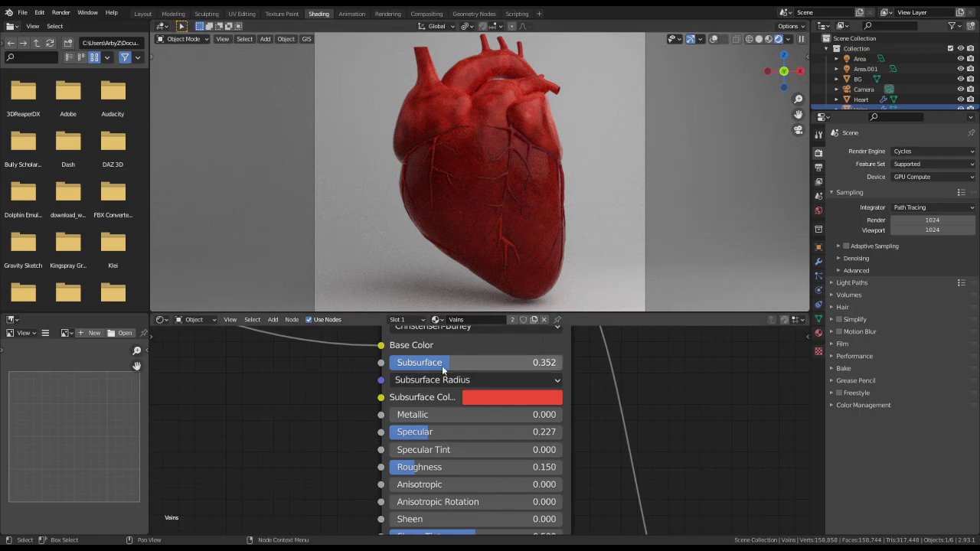
- Lower Subsurface slightly and change the subsurface colour from red to blue
drag(442, 365, 419, 365)
click(508, 398)
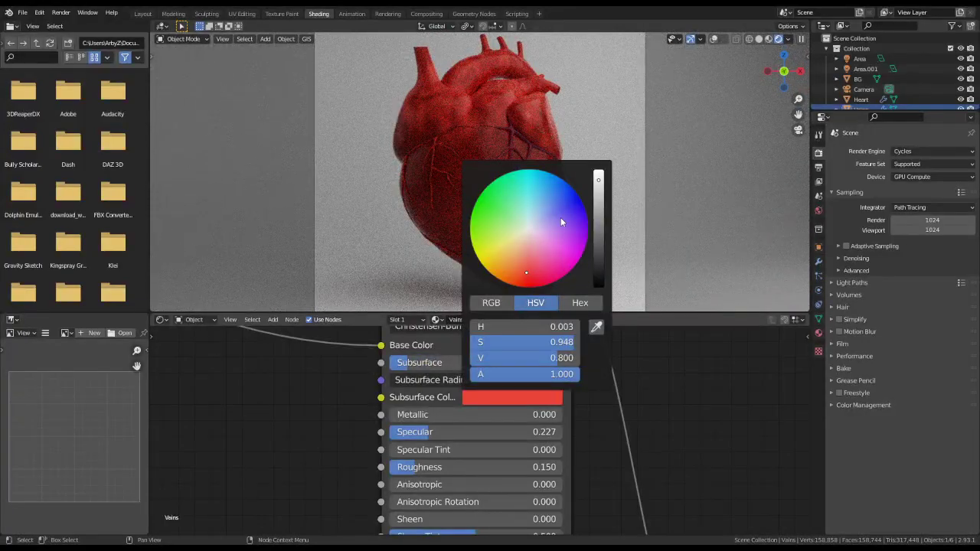
drag(565, 216, 588, 223)
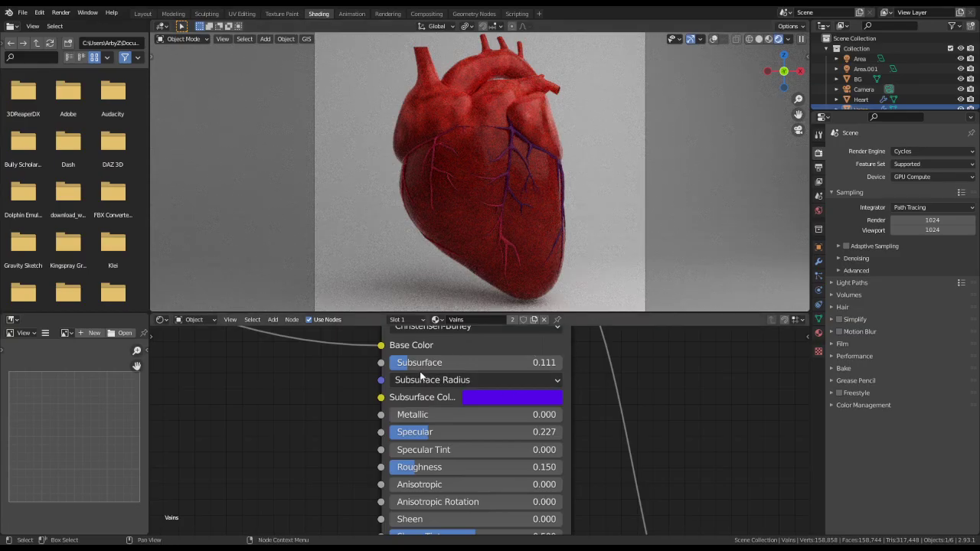
click(483, 390)
drag(573, 206, 557, 196)
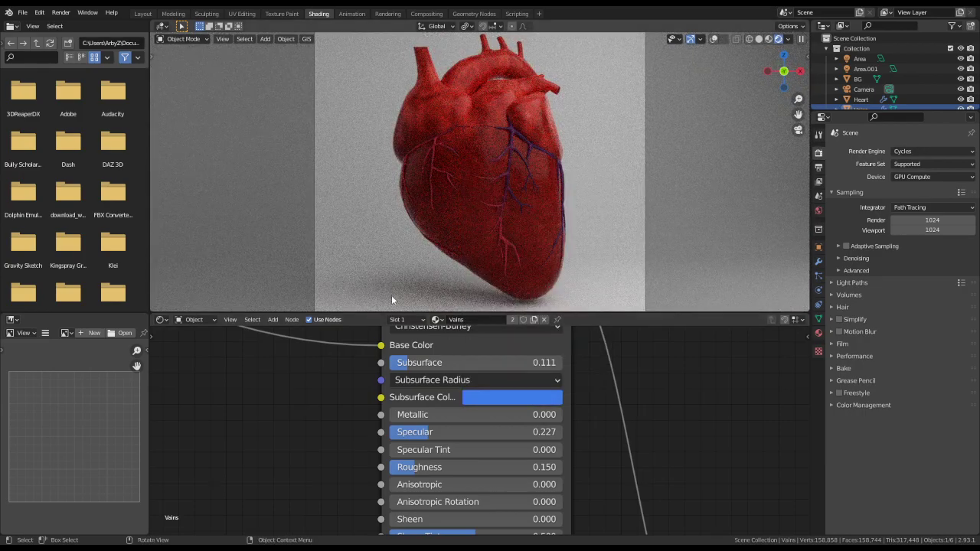
- Reduce the Subsurface value to 0.043
drag(413, 363, 396, 367)
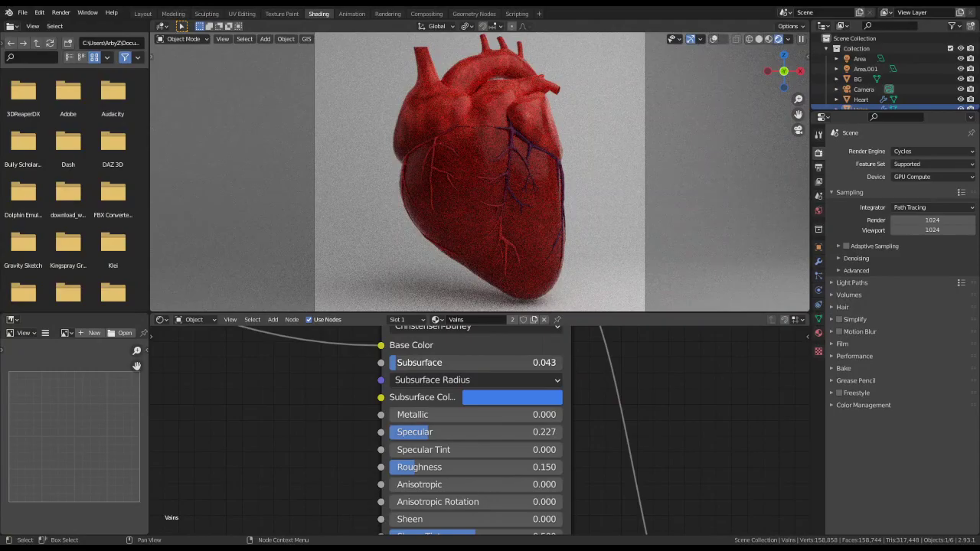
click(500, 365)
click(499, 365)
key(Return)
- Raise Specular to 0.459 and bring Subsurface back up to 0.111
drag(429, 432, 469, 436)
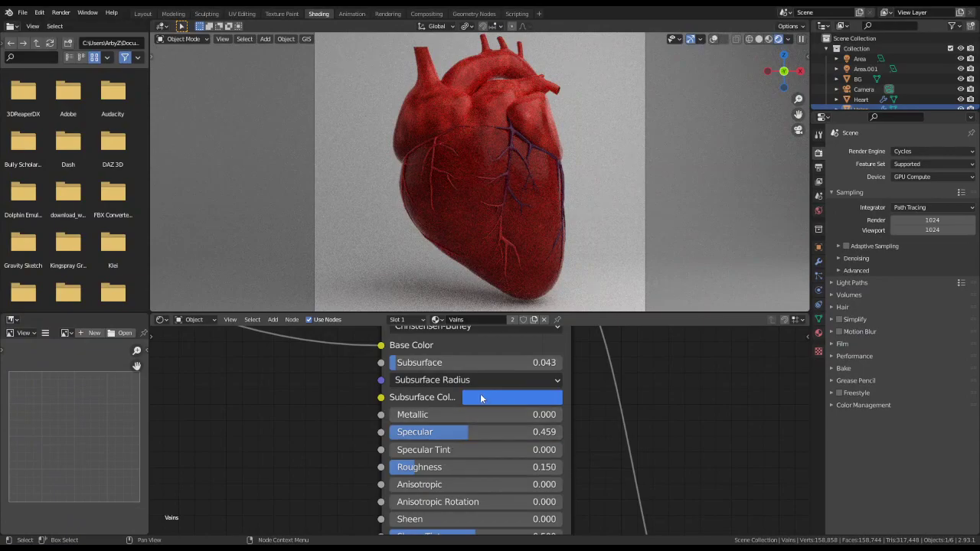
scroll(473, 450, down, 3)
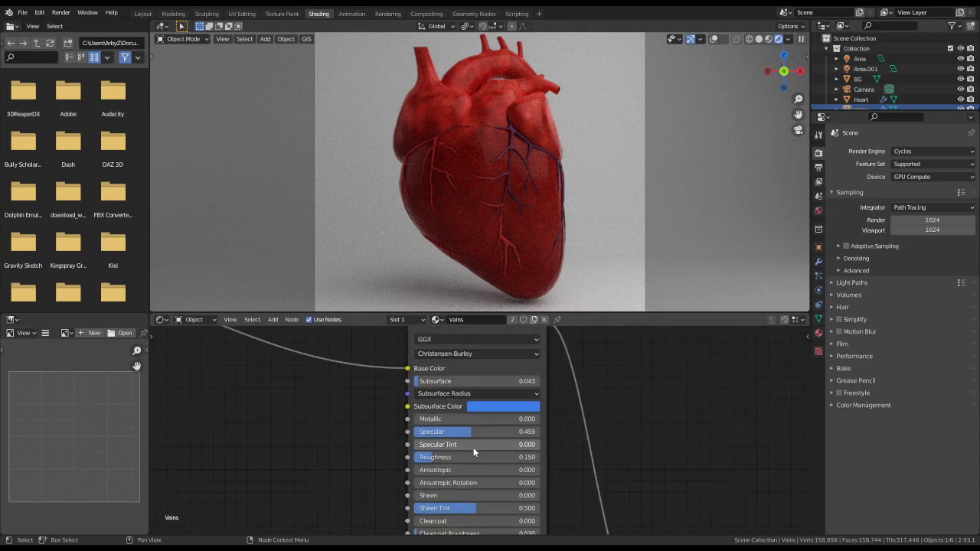
scroll(473, 452, down, 3)
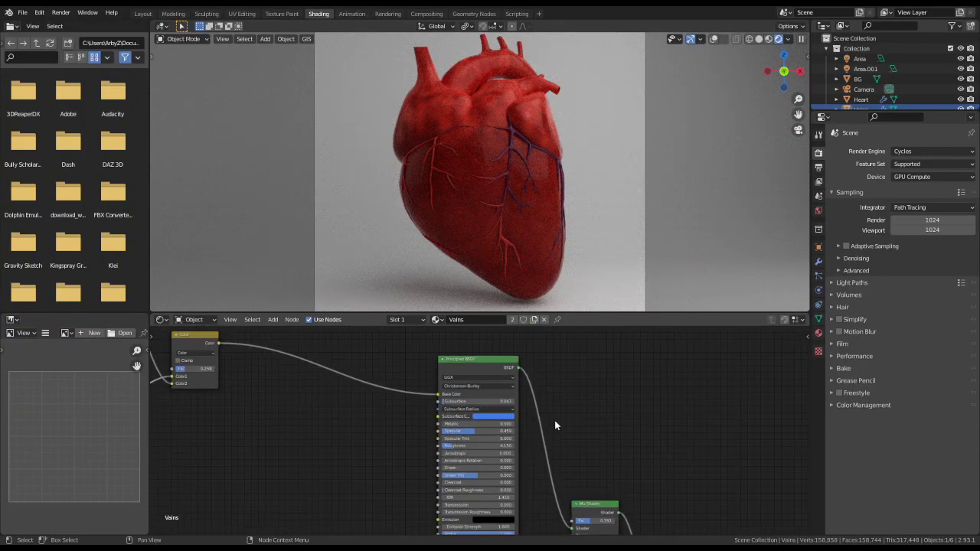
middle_drag(548, 420, 555, 450)
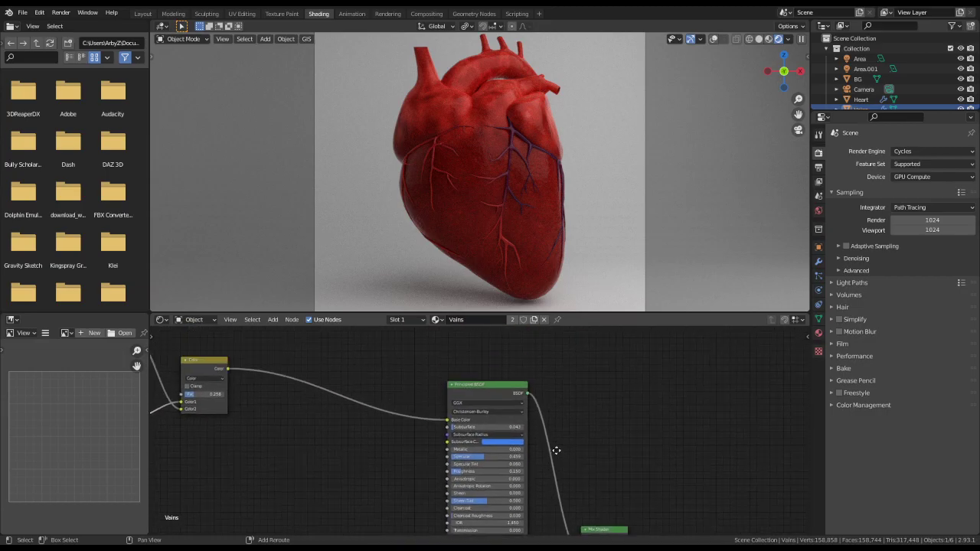
scroll(486, 394, up, 1)
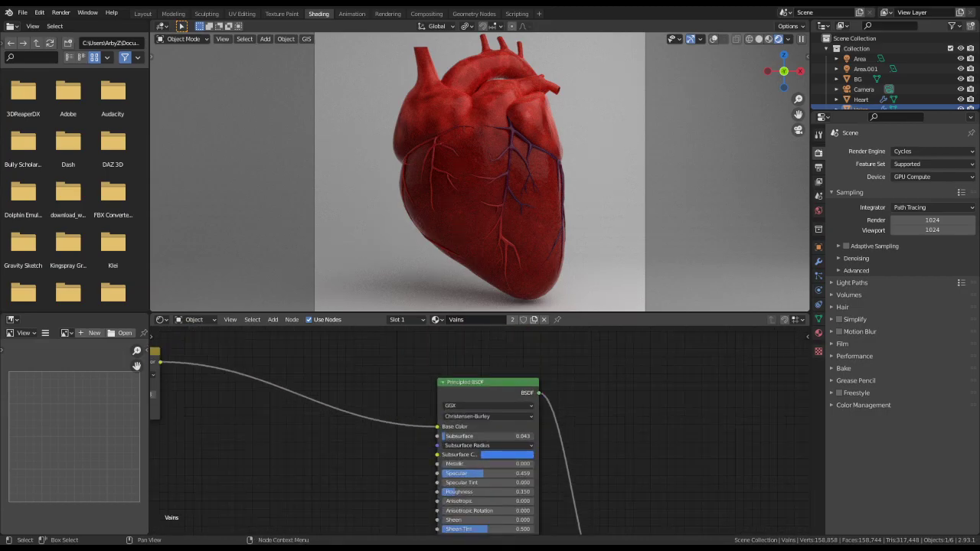
mouse_move(452, 437)
mouse_down()
mouse_move(473, 437)
mouse_move(453, 438)
mouse_up()
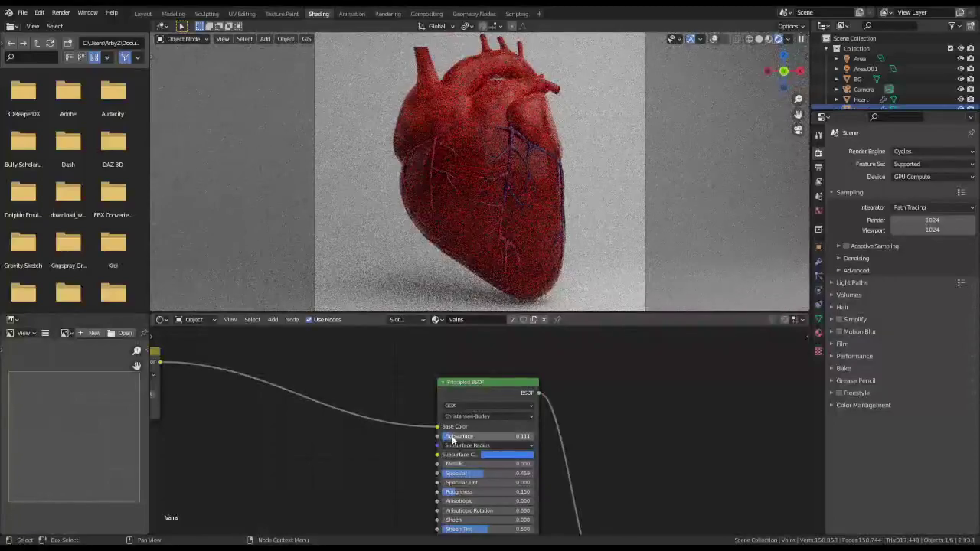
scroll(513, 181, up, 6)
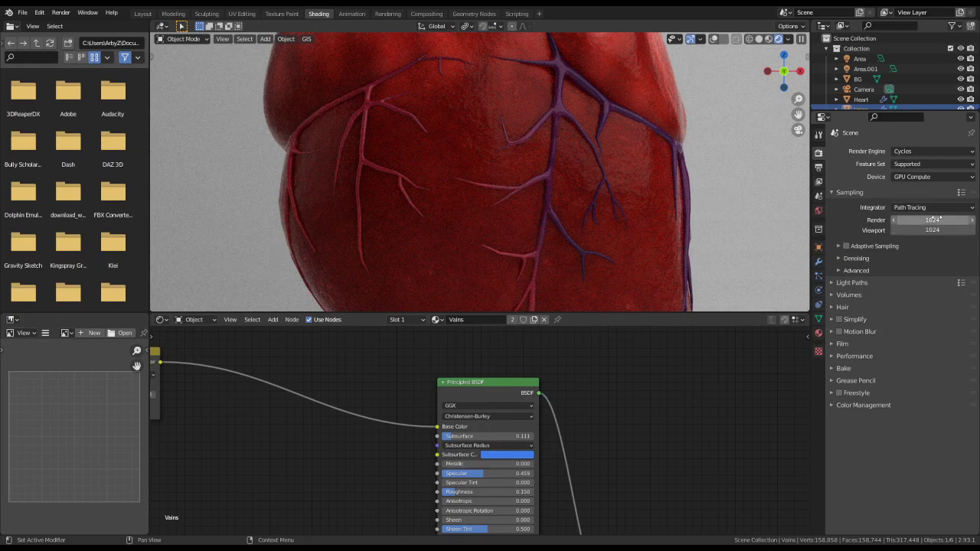
- Set render samples to 256, return to the camera view, and switch to the Layout workspace
click(937, 220)
text(256)
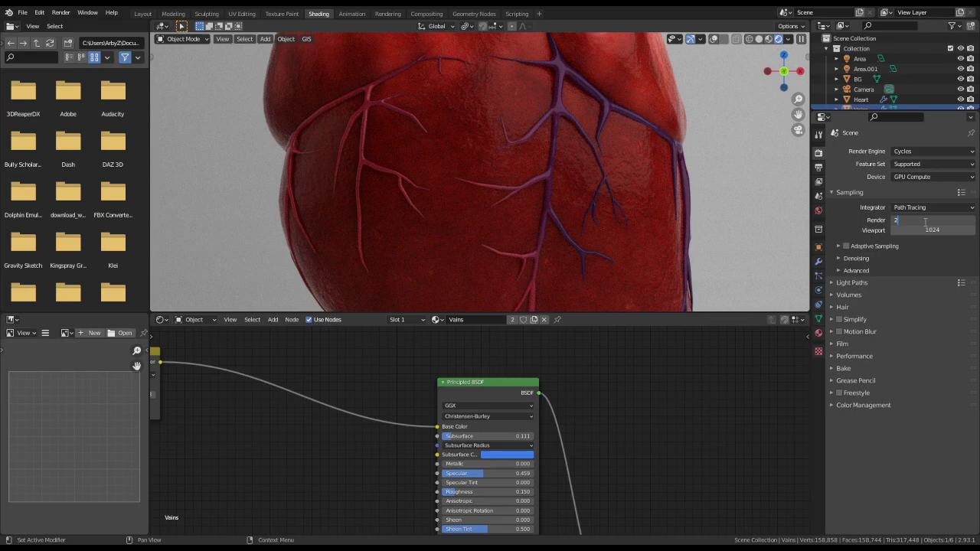
key(Return)
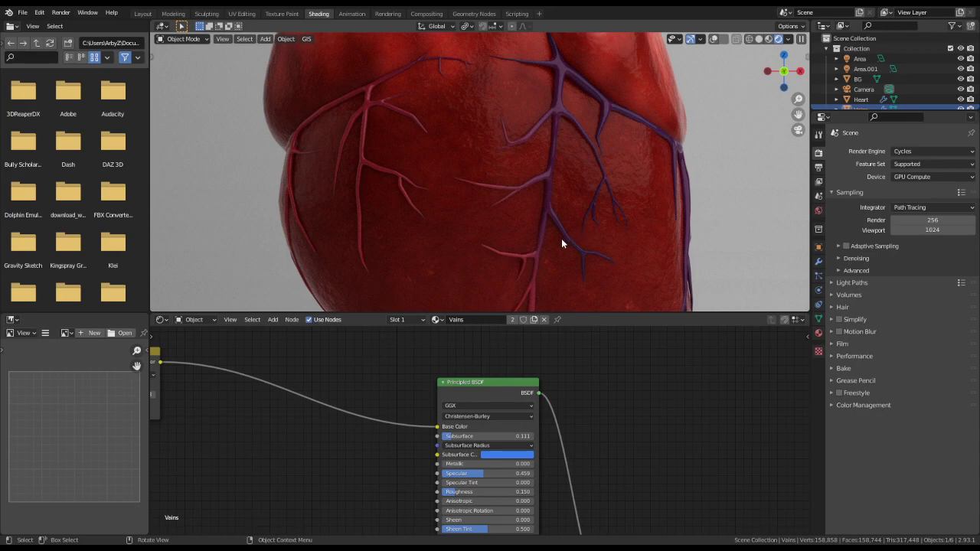
key(KP_0)
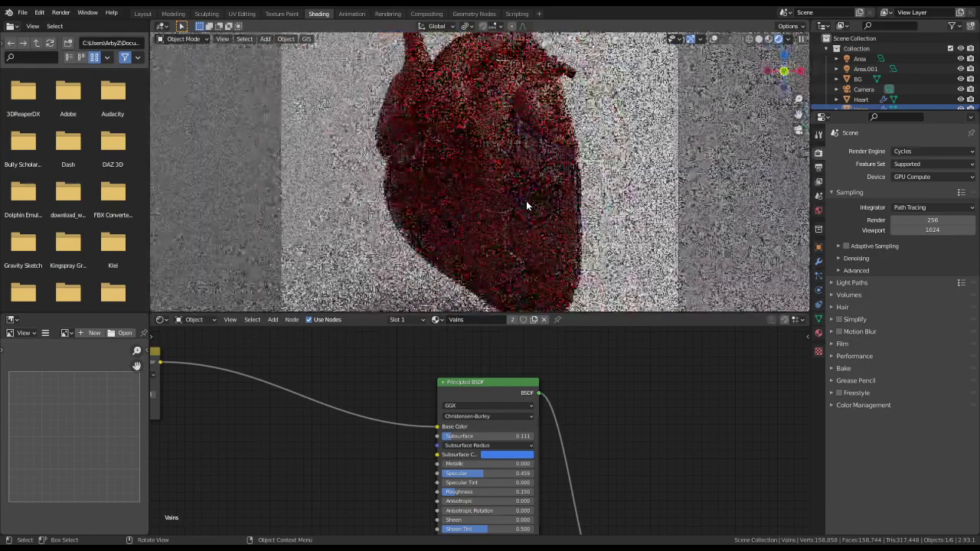
click(142, 13)
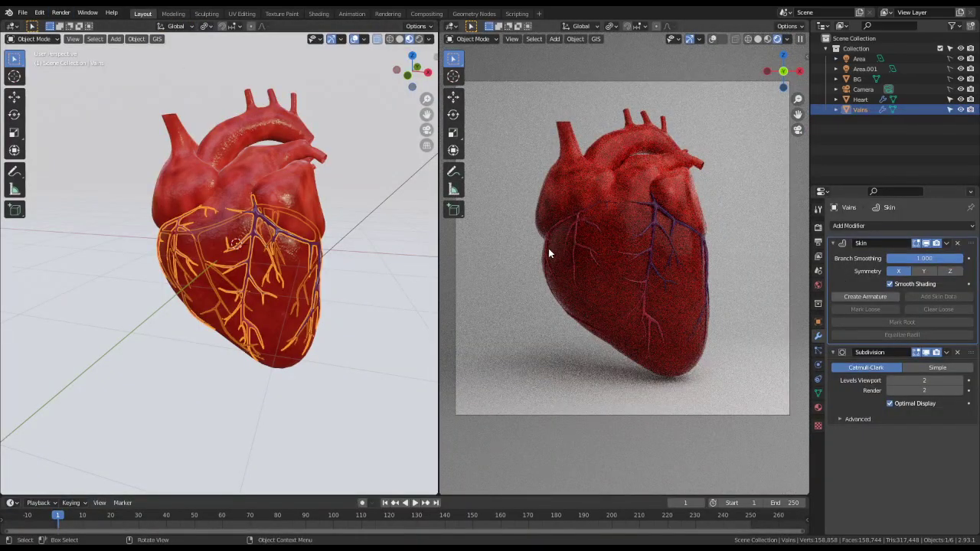
- Deselect the veins, save Heart.blend, and orbit and zoom the left viewport around the heart
click(373, 219)
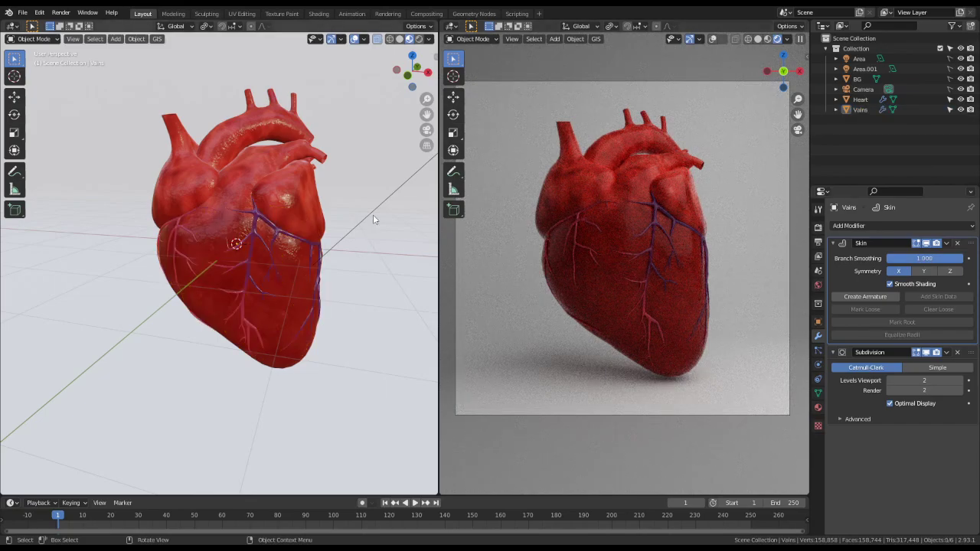
key(ctrl+s)
middle_drag(373, 214, 342, 236)
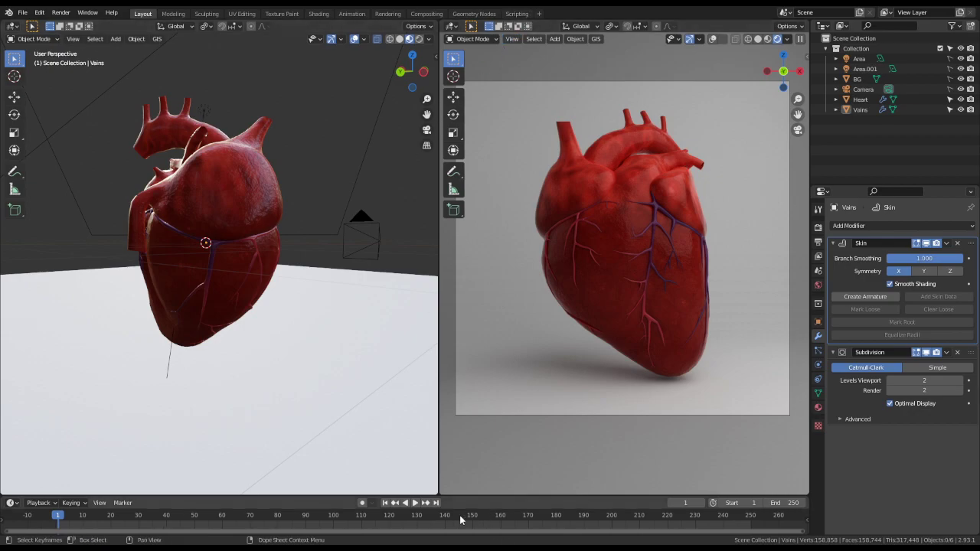
middle_drag(339, 194, 137, 214)
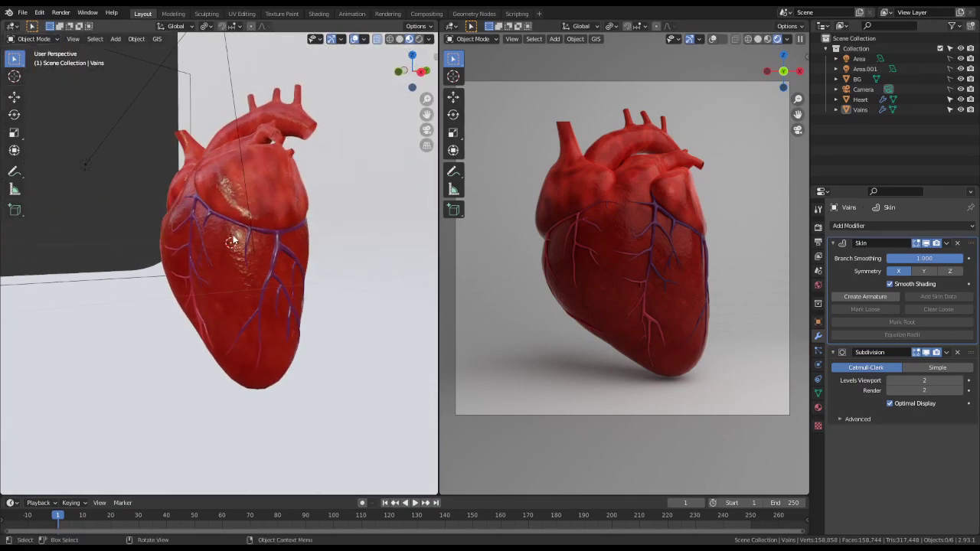
scroll(235, 239, down, 1)
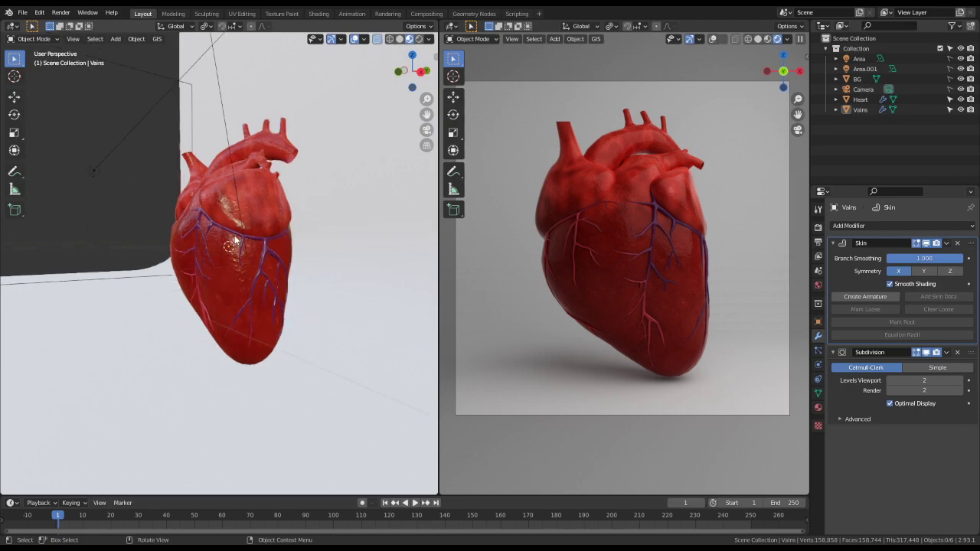
scroll(235, 239, down, 1)
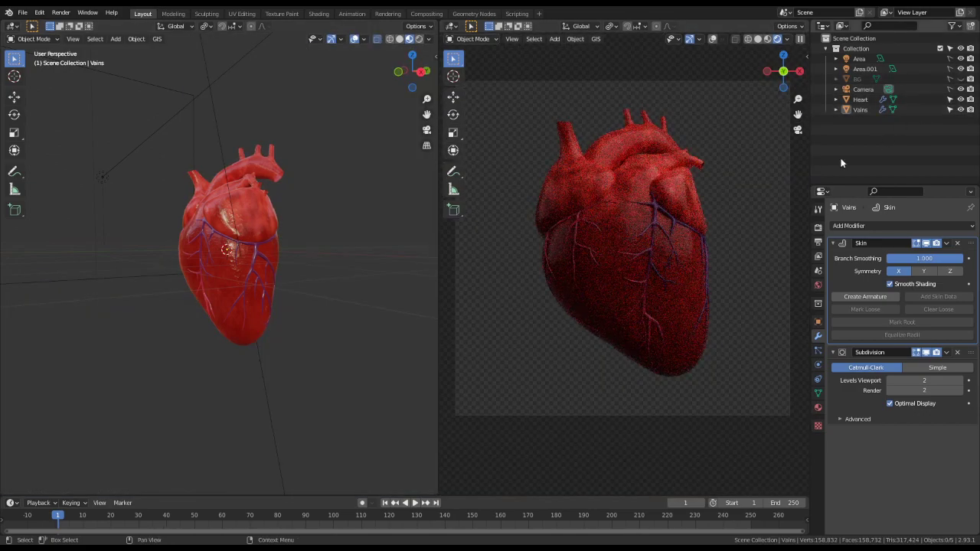
- Unhide the BG backdrop, select it, and duplicate it
click(961, 79)
click(845, 80)
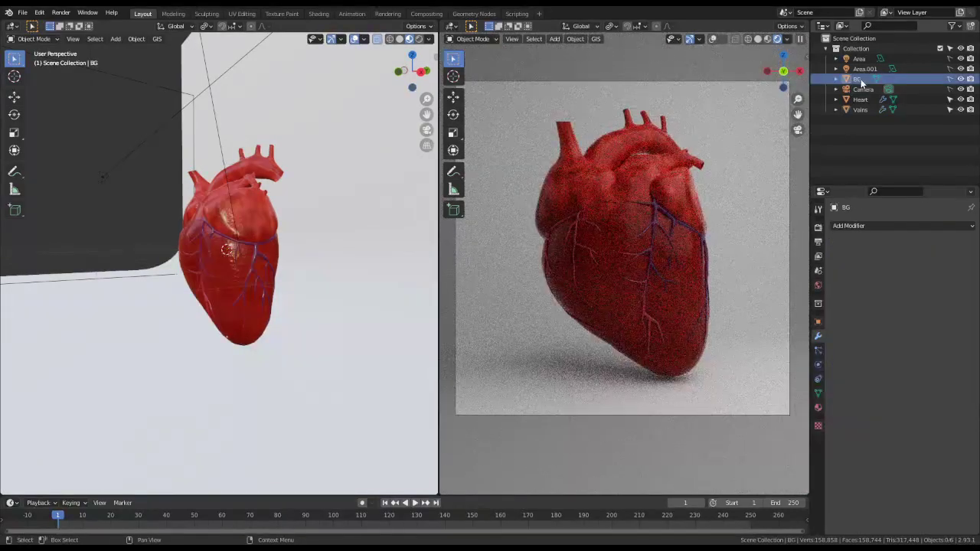
key(shift+d)
click(591, 161)
- Orbit out to see the set, undo the duplicate, and switch to Material Preview shading
scroll(637, 193, down, 3)
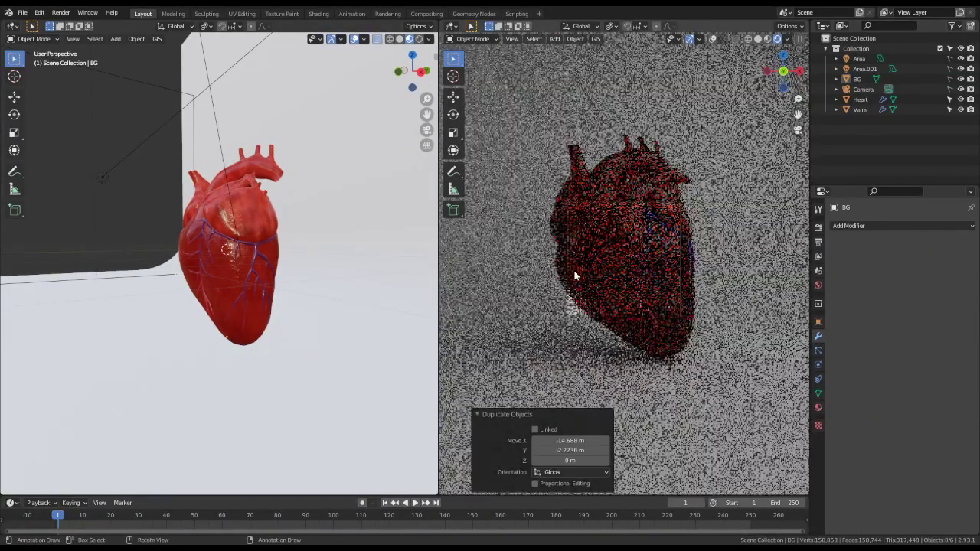
middle_drag(628, 222, 611, 238)
scroll(611, 239, down, 5)
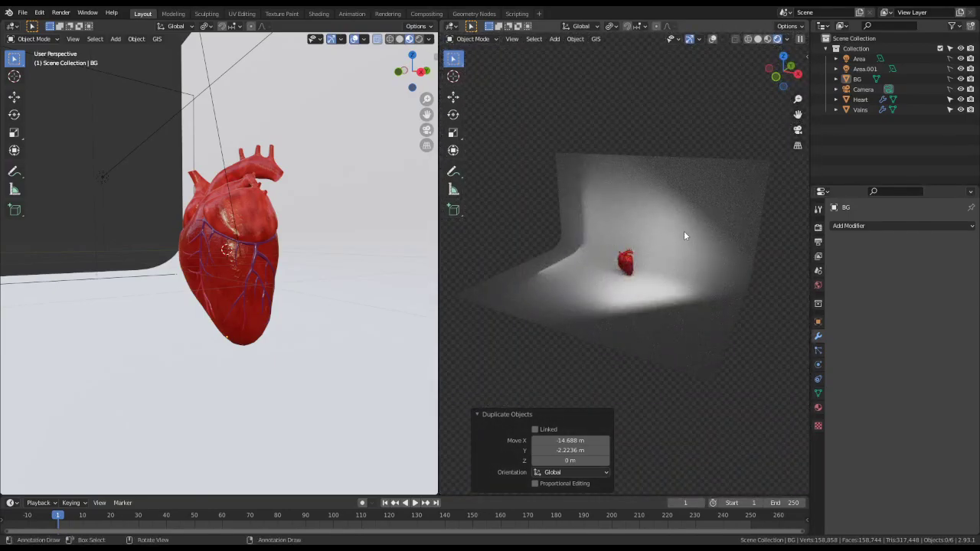
key(ctrl+z)
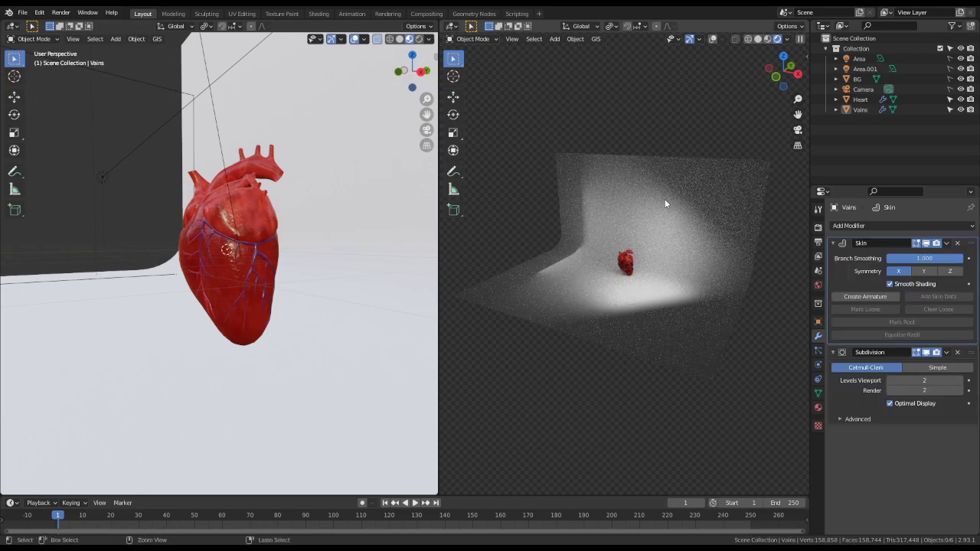
key(ctrl+z)
key(ctrl+shift+z)
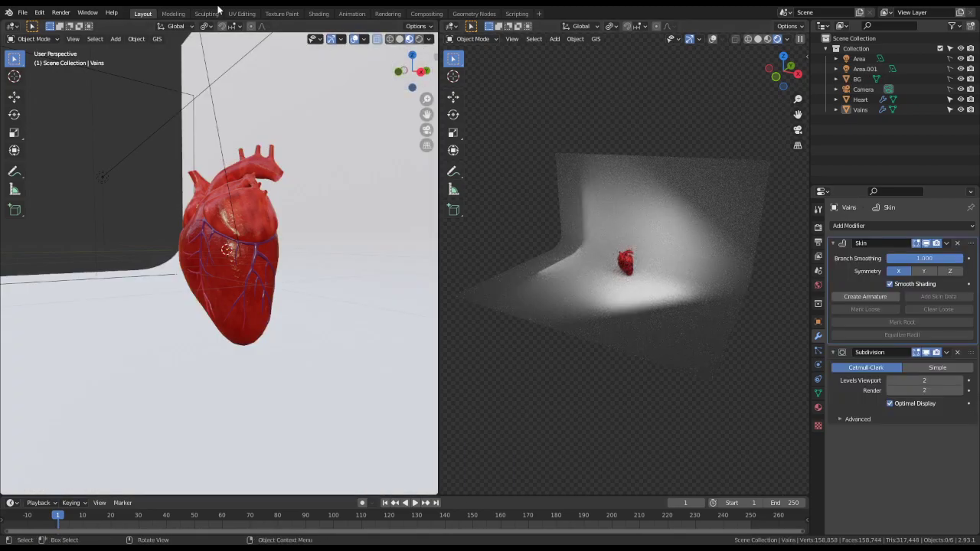
click(768, 39)
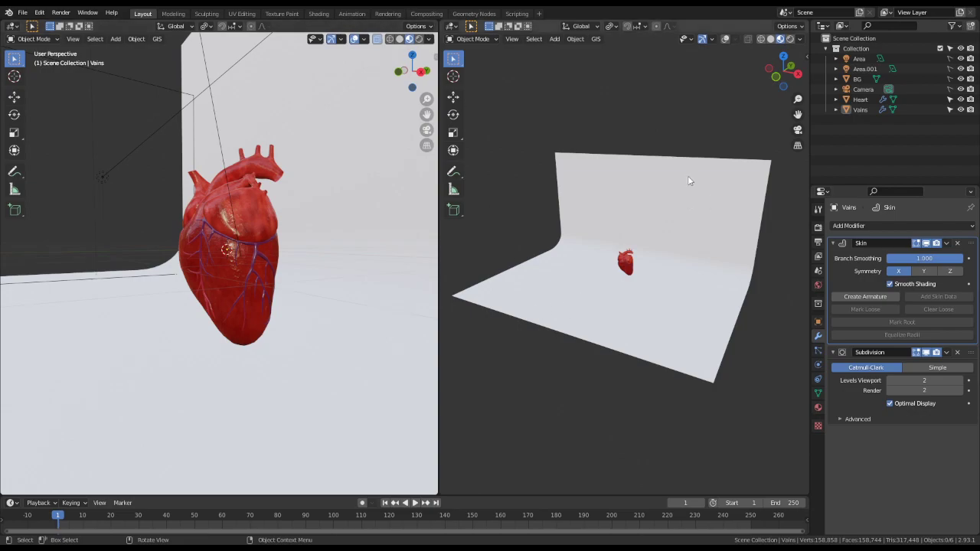
- Show overlays, duplicate the BG backdrop in place, and rename the copy to BG Black
click(723, 40)
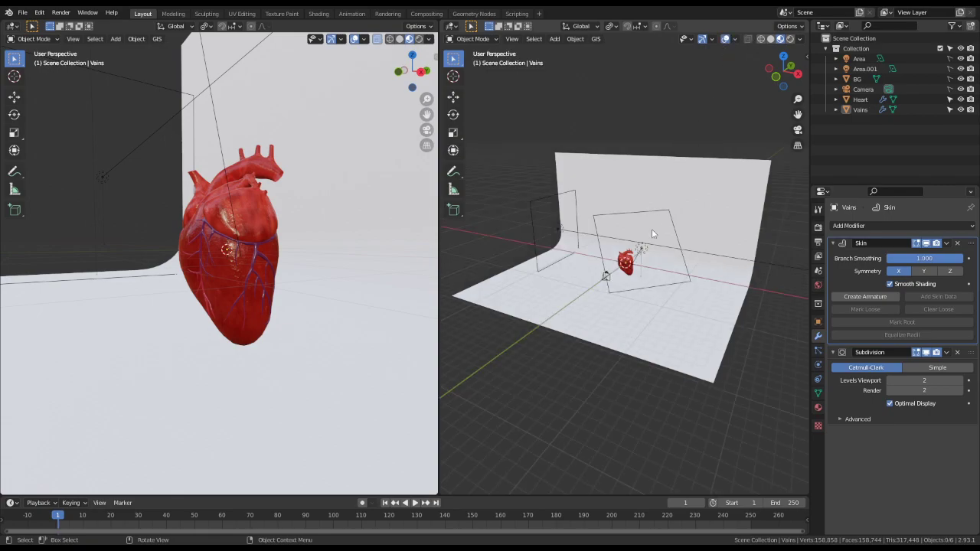
click(688, 207)
key(shift+d)
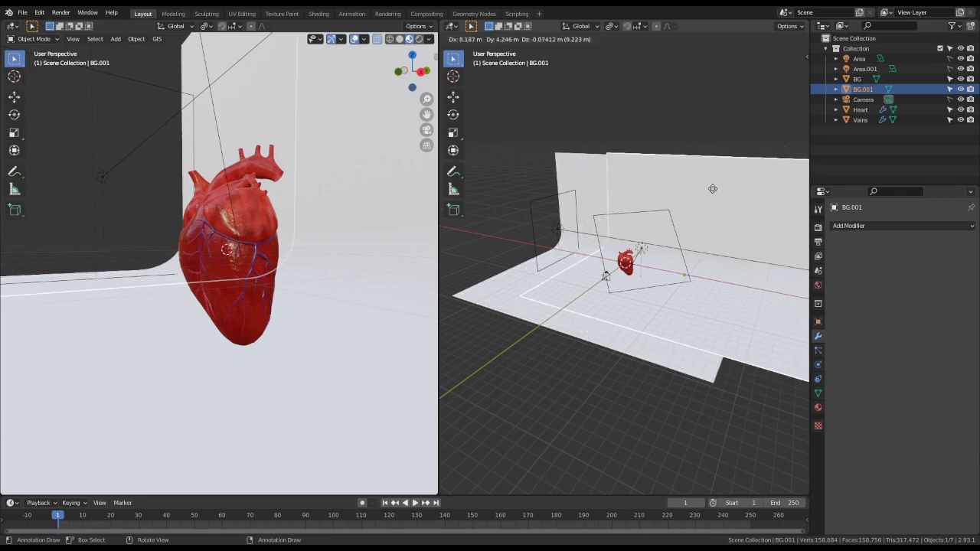
right_click(712, 188)
double_click(871, 89)
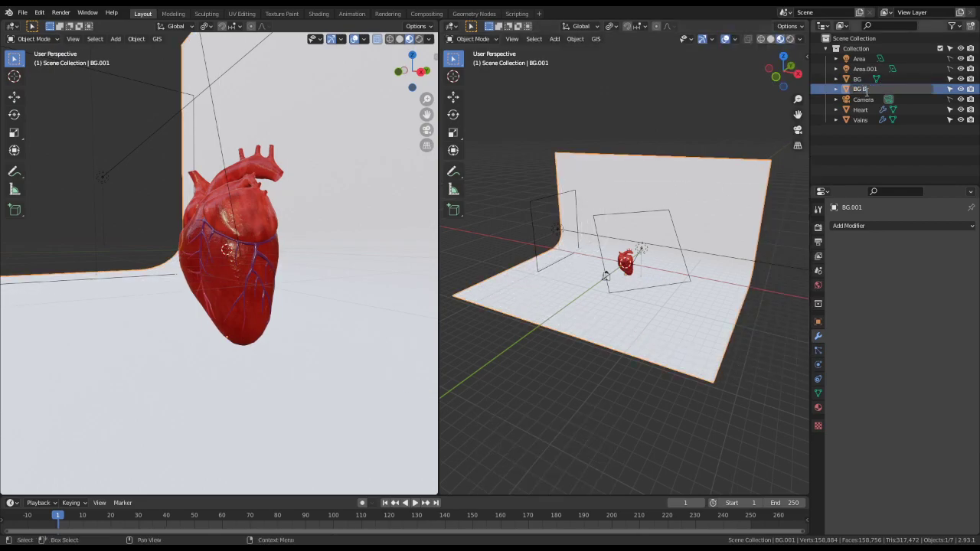
key(Return)
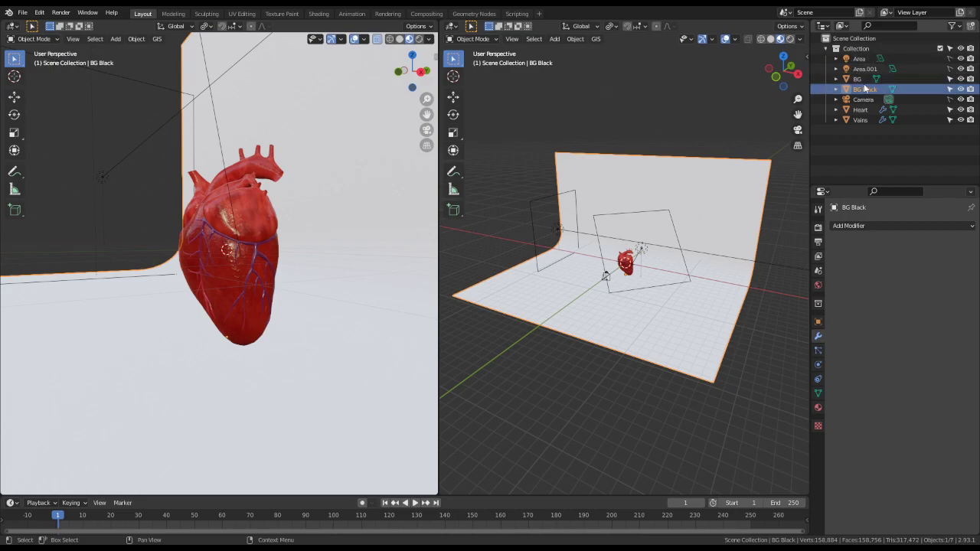
- Rename BG to BG White, make it unselectable and hidden, then select BG Black
click(859, 79)
double_click(859, 79)
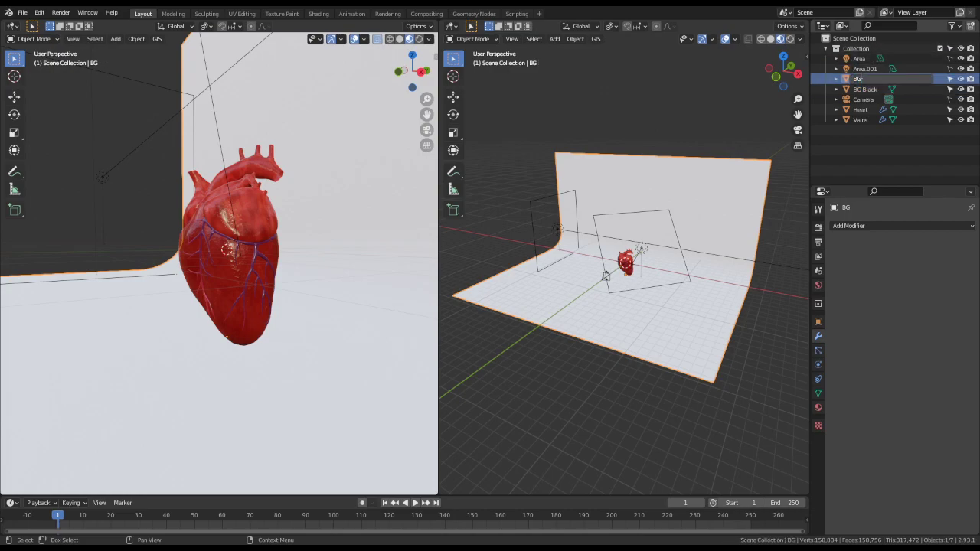
text(White)
key(Return)
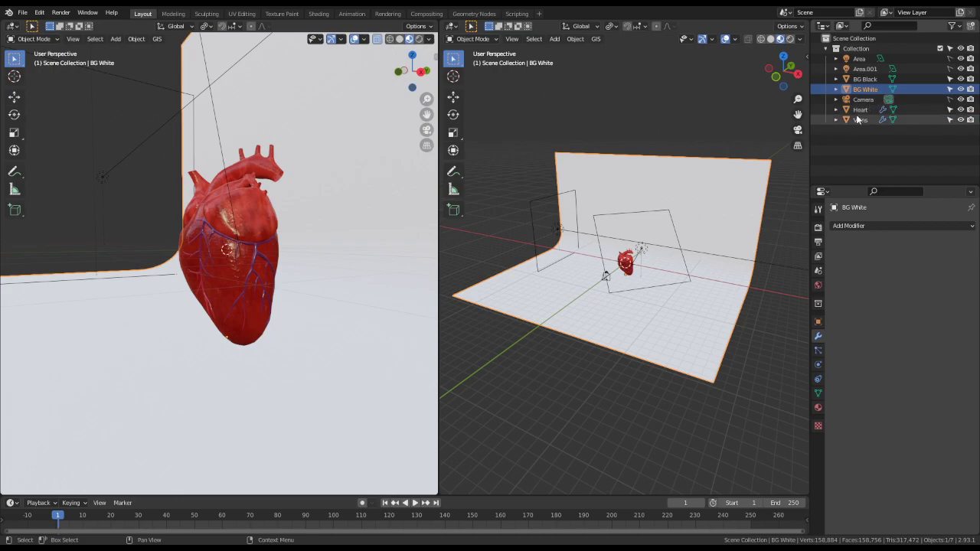
click(950, 89)
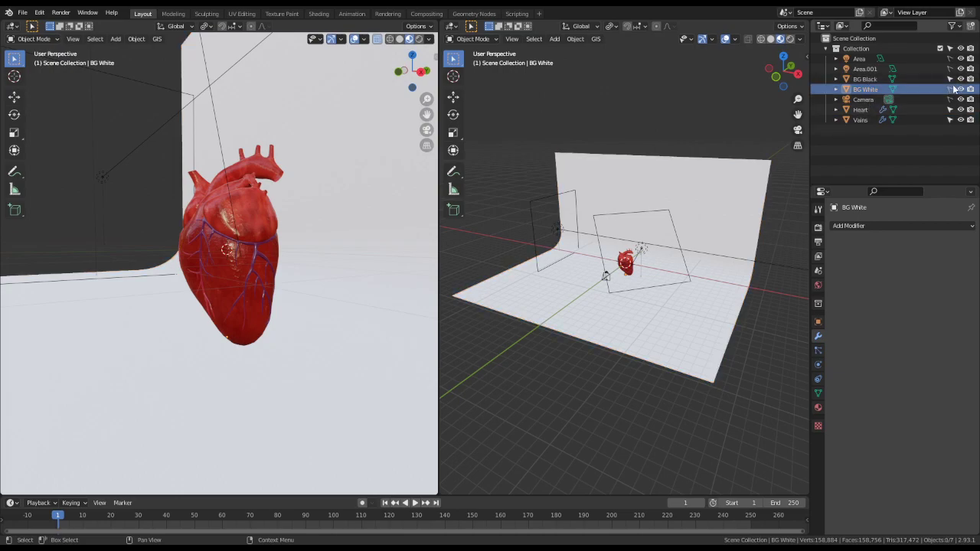
click(959, 88)
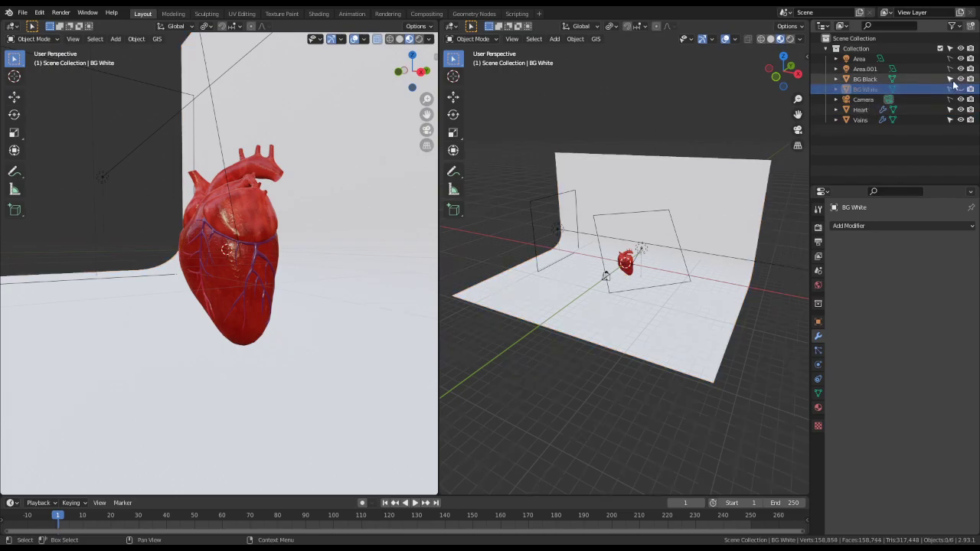
click(718, 202)
- Create a new material named BG Black for the BG Black backdrop
click(817, 408)
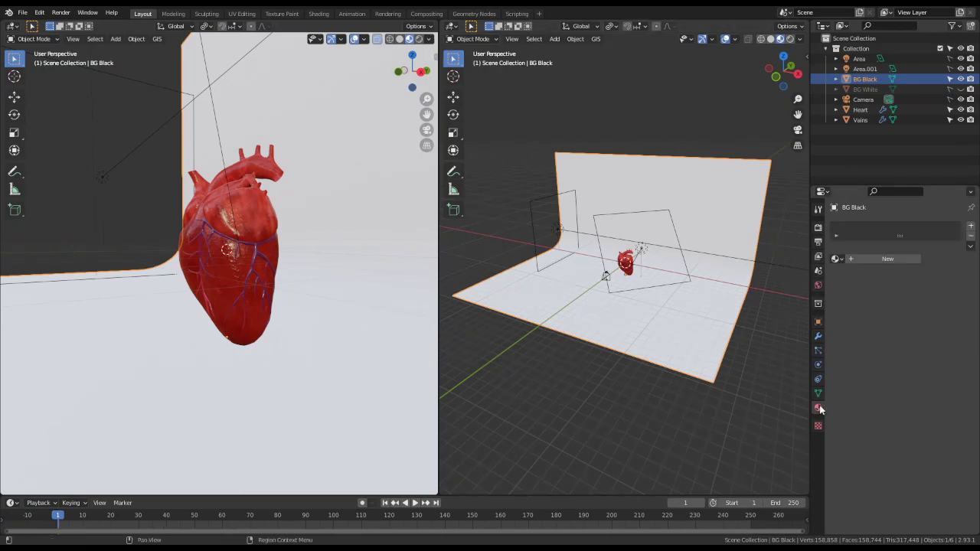
click(836, 259)
click(866, 260)
text(B)
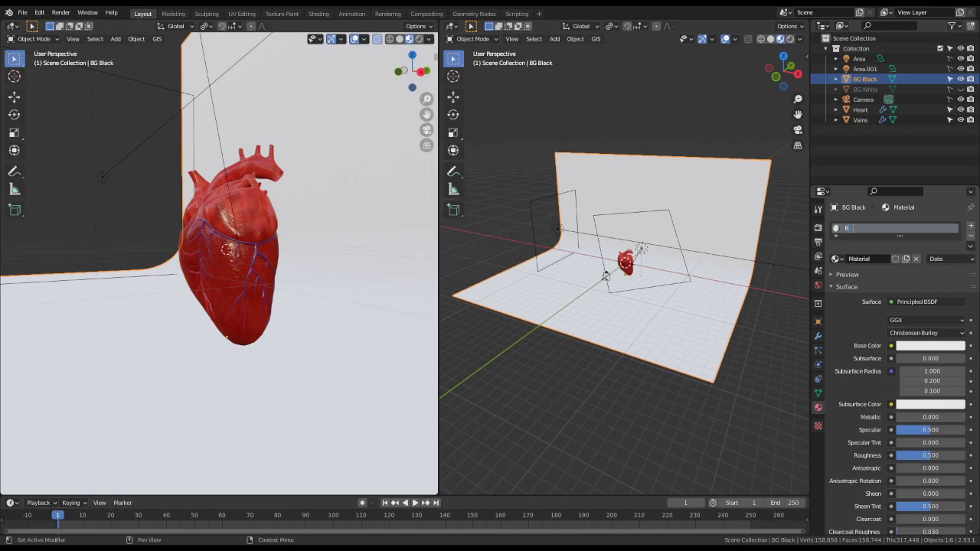
text(lack G)
key(BackSpace)
key(BackSpace)
key(BackSpace)
key(BackSpace)
key(BackSpace)
key(BackSpace)
key(BackSpace)
text(BG Black)
key(Return)
- Set the backdrop's Base Color to black and view it through the scene camera
click(910, 344)
click(957, 273)
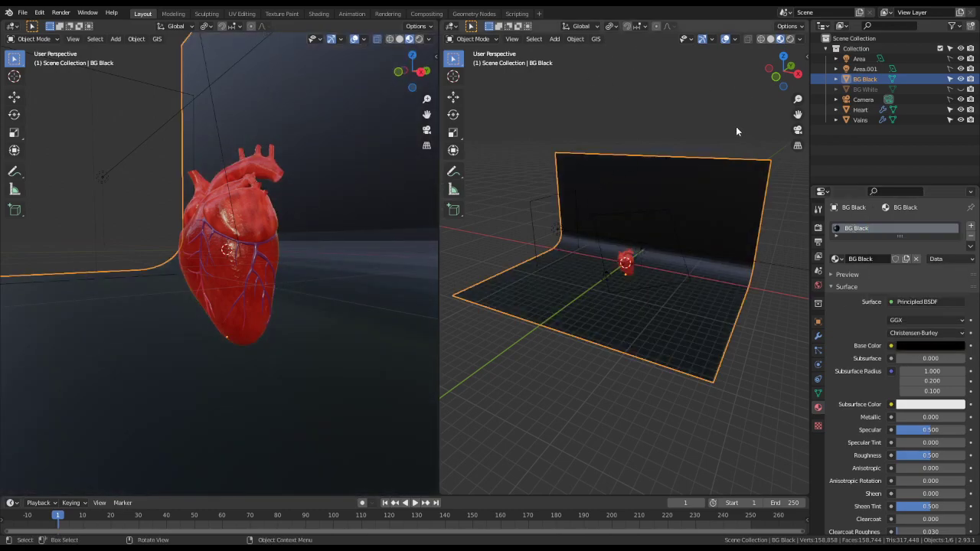
key(KP_0)
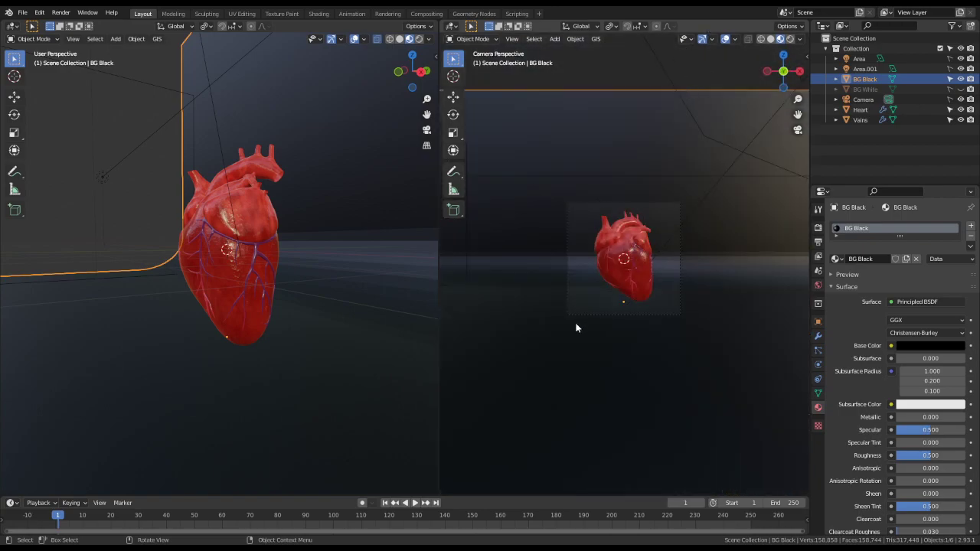
scroll(747, 157, down, 3)
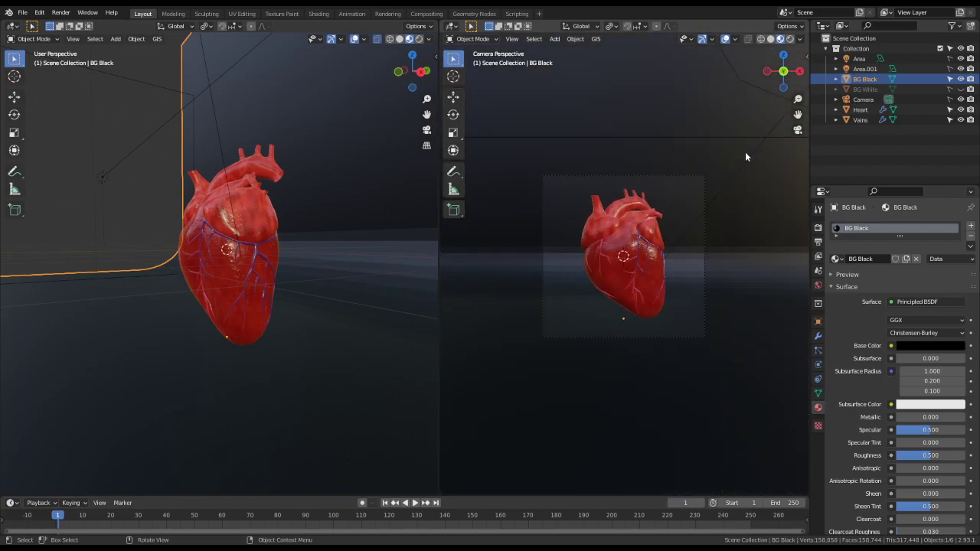
right_click(745, 151)
key(Escape)
scroll(745, 153, up, 3)
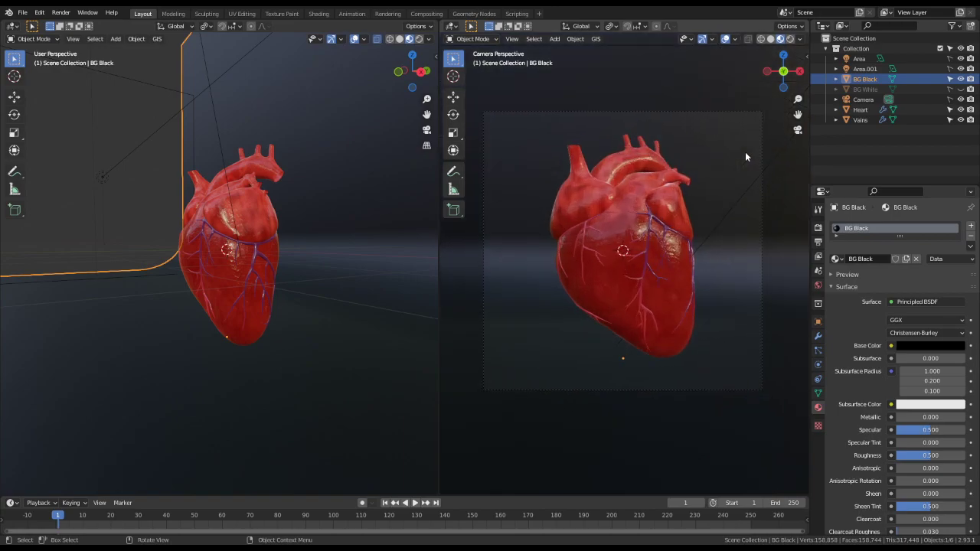
- Compare the white and black backdrops by toggling visibility, ending with BG Black shown and selected
click(961, 88)
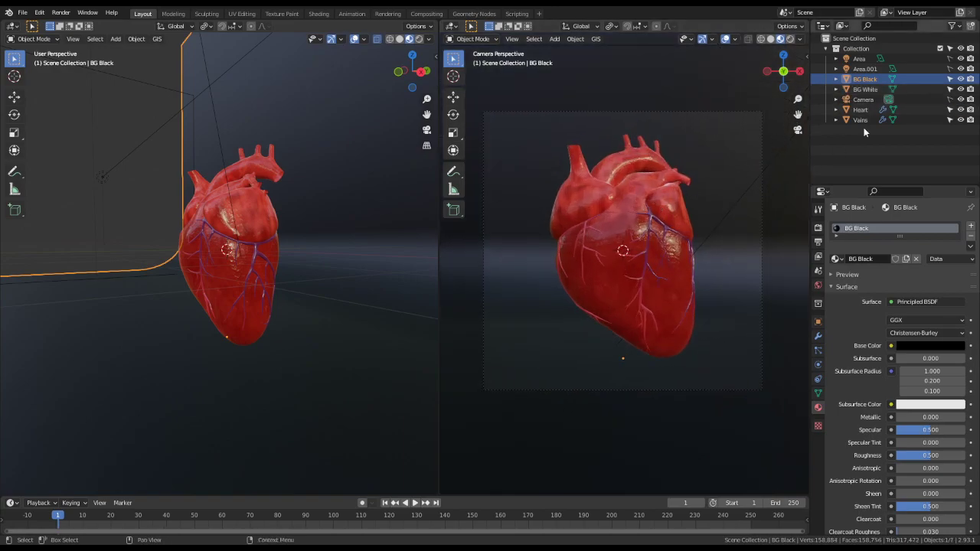
click(961, 79)
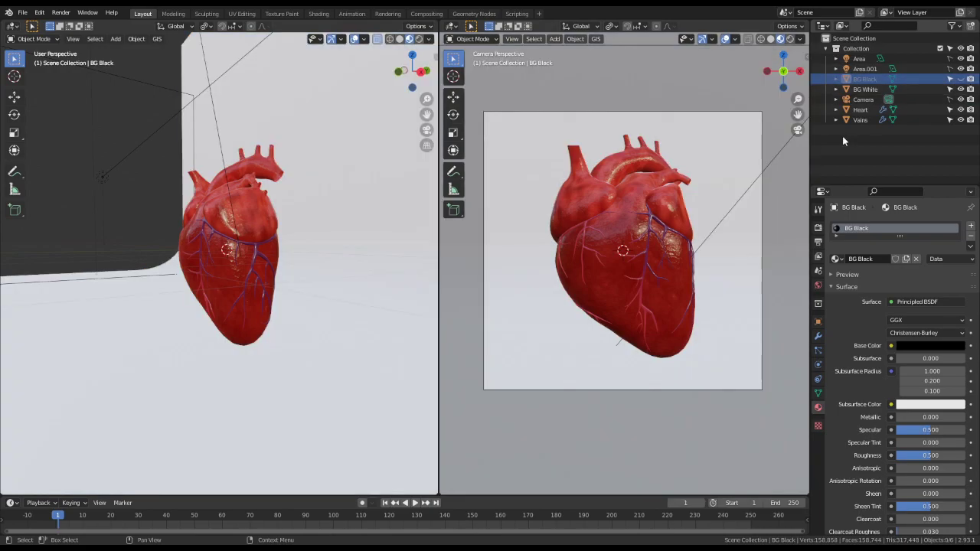
click(740, 150)
right_click(741, 147)
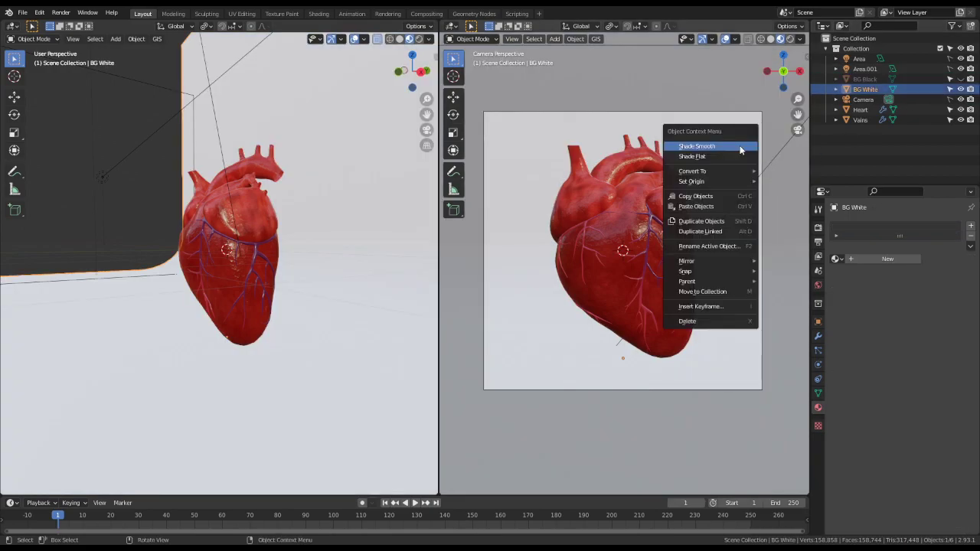
click(961, 89)
click(961, 79)
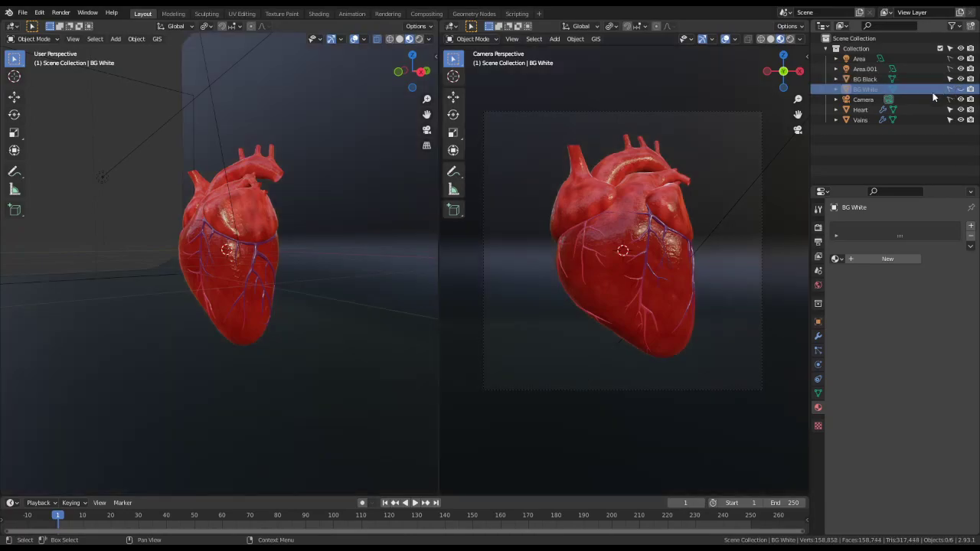
click(745, 184)
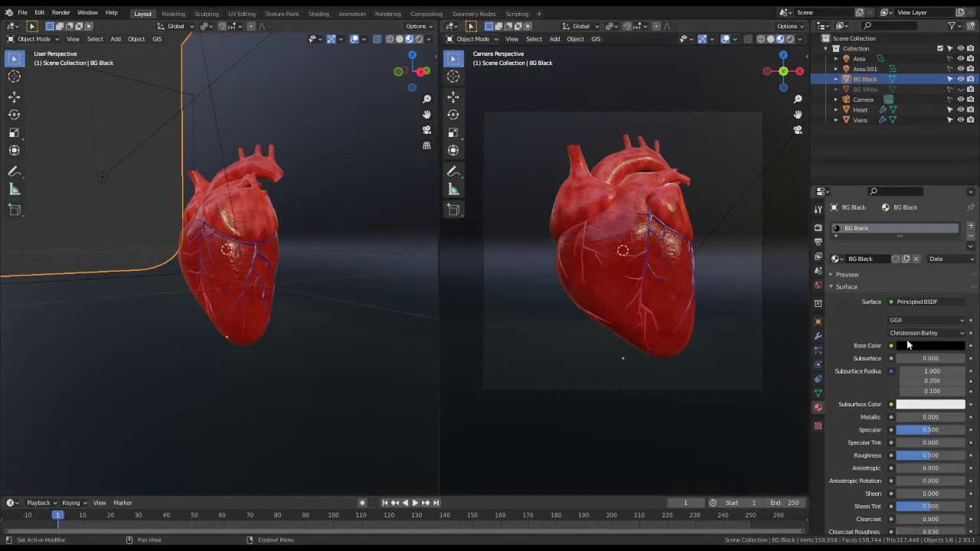
- Set the BG Black material's Specular to 0, adjust roughness, and preview in Rendered shading
drag(900, 427, 858, 429)
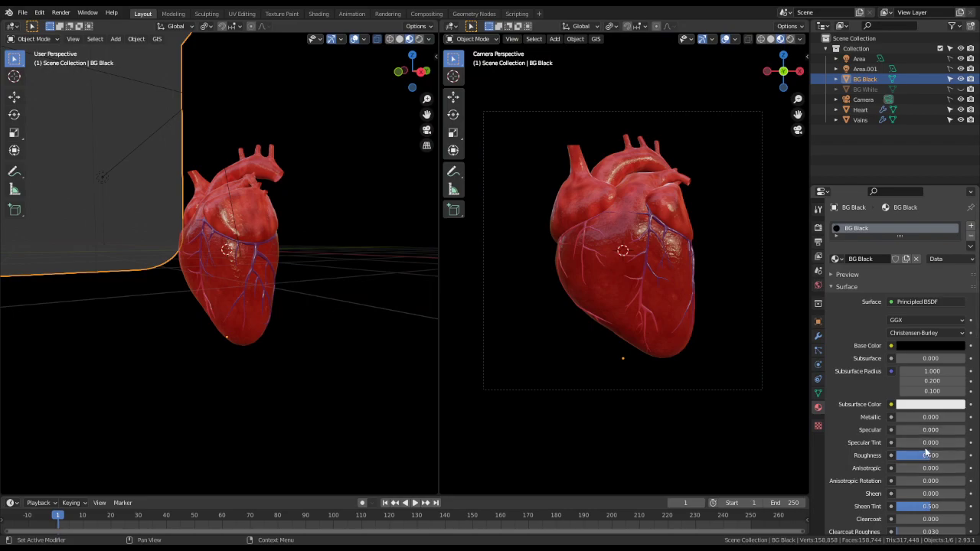
mouse_move(930, 454)
mouse_down()
mouse_move(857, 456)
mouse_move(966, 455)
mouse_move(930, 455)
mouse_up()
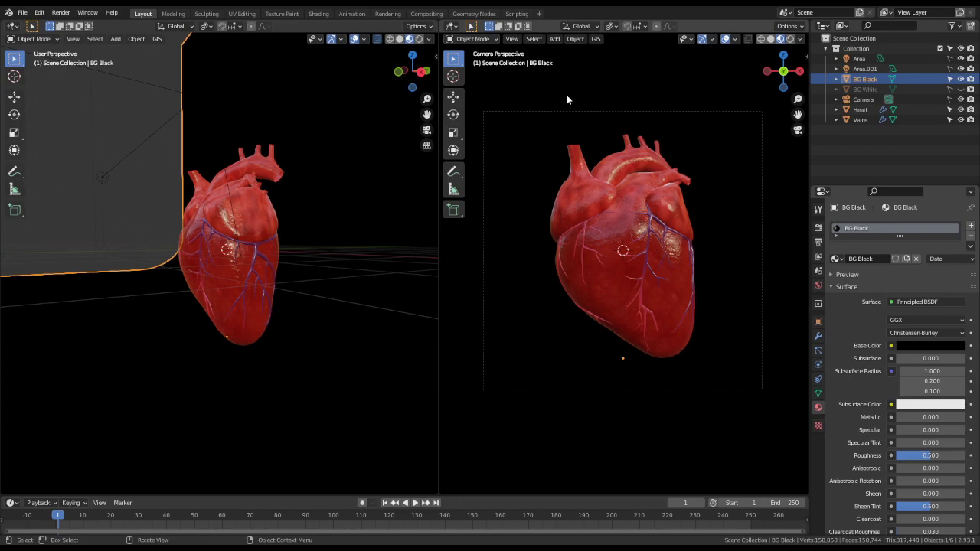
click(790, 39)
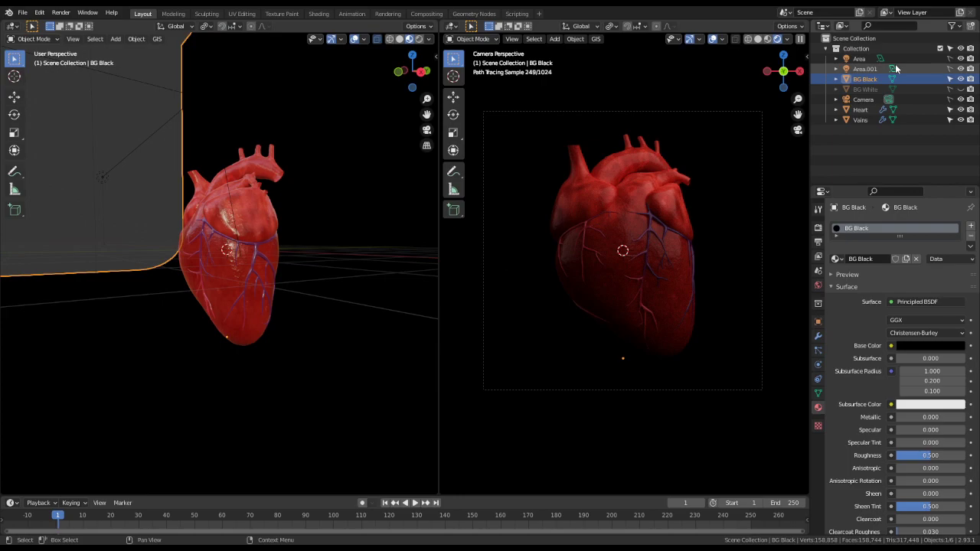
scroll(719, 183, down, 5)
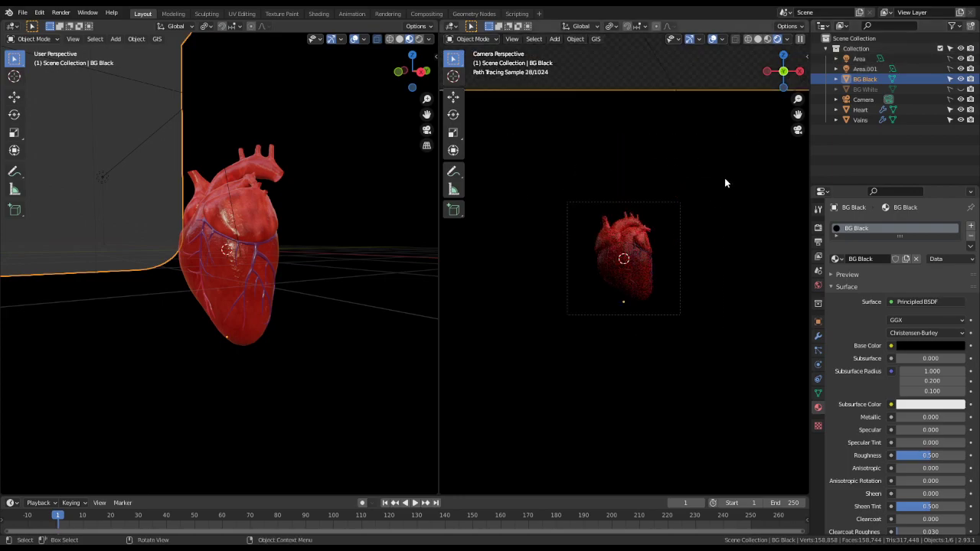
middle_drag(726, 182, 644, 213)
scroll(644, 212, down, 2)
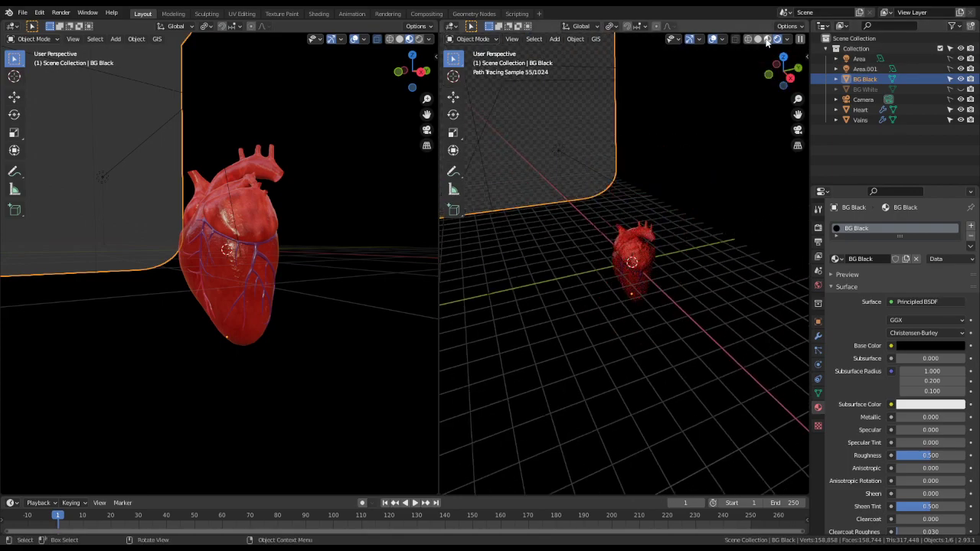
- Return to Material Preview, deselect everything, and make the Heart unselectable
click(767, 39)
right_click(537, 145)
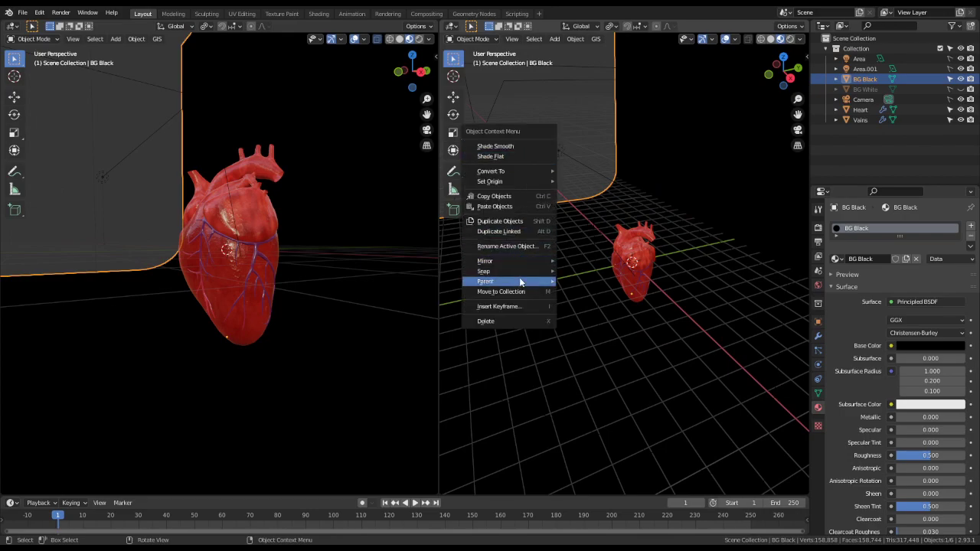
key(alt+a)
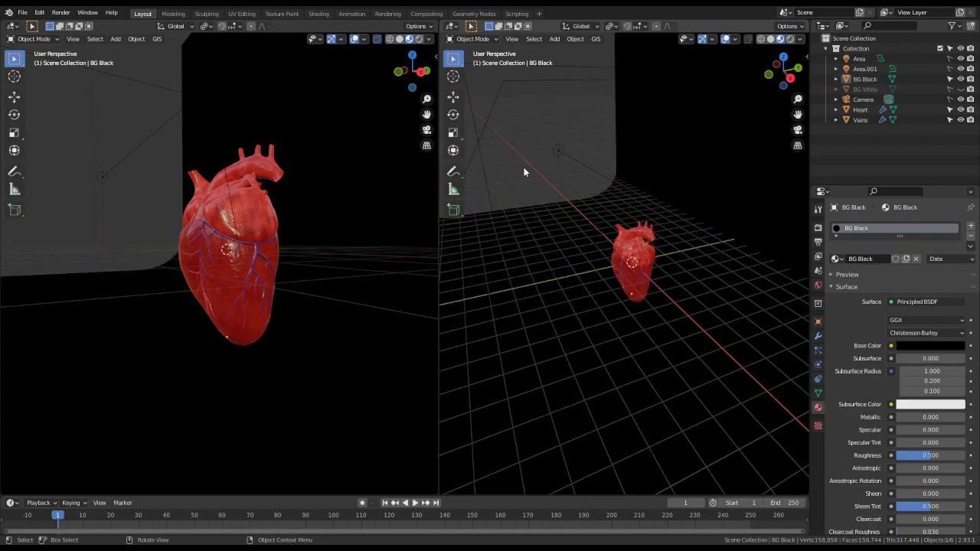
click(950, 110)
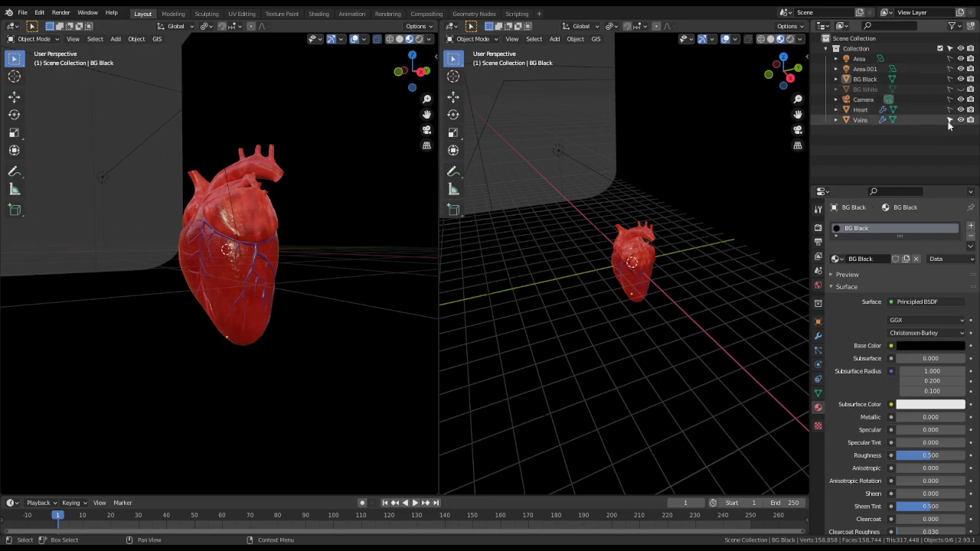
- Add a point light at the origin and raise its power to about 300 W in the rendered camera view
key(shift+a)
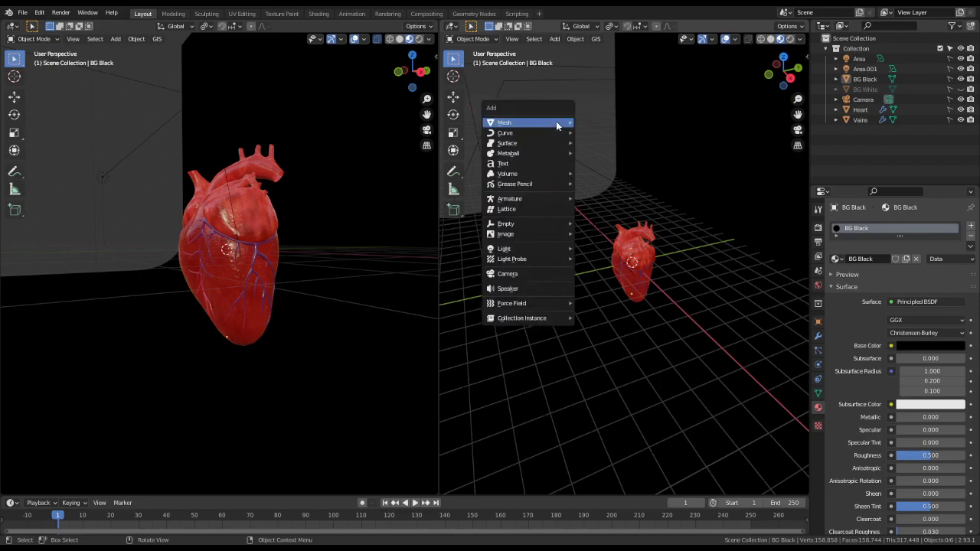
mouse_move(544, 248)
click(595, 248)
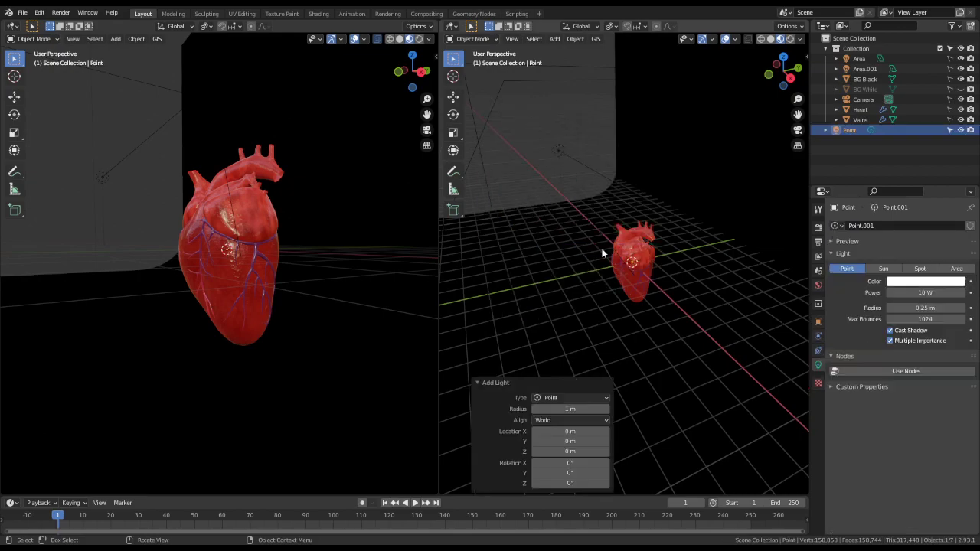
scroll(601, 297, up, 2)
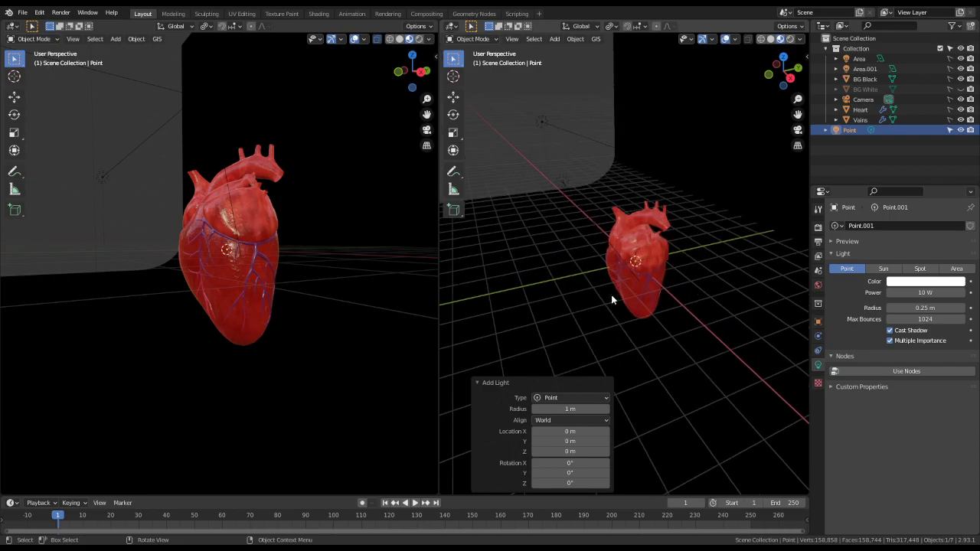
click(789, 38)
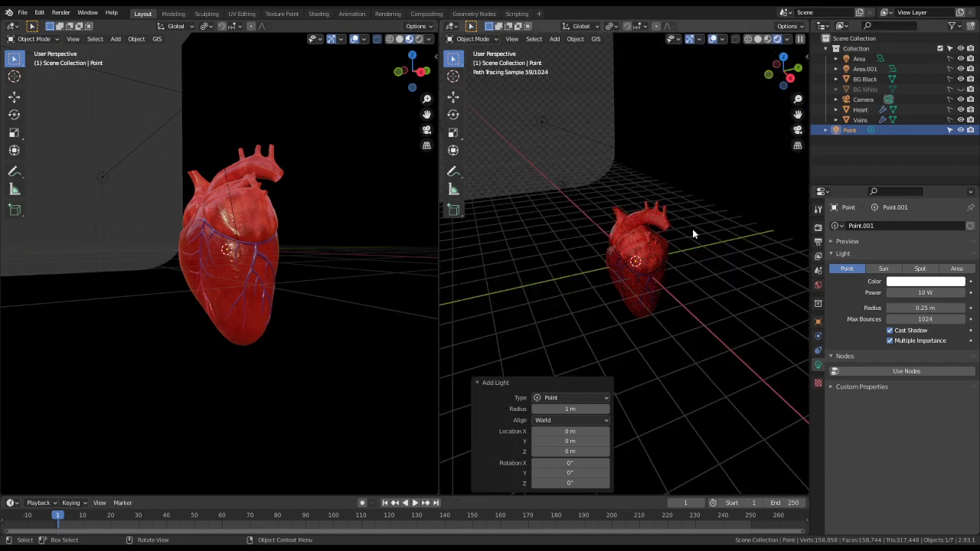
key(KP_0)
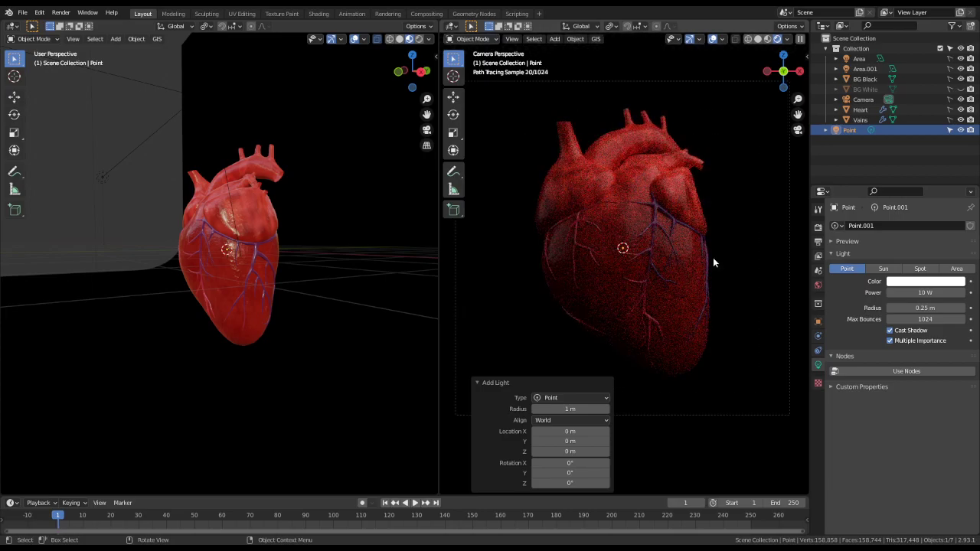
drag(913, 292, 965, 292)
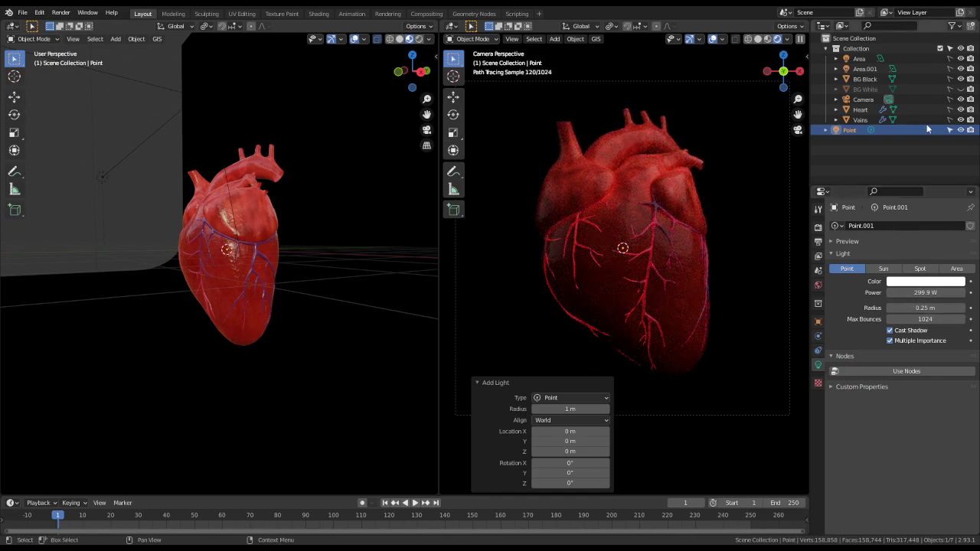
- Hide both area lights (Area and Area.001) and orbit the views around the heart
click(961, 131)
click(960, 131)
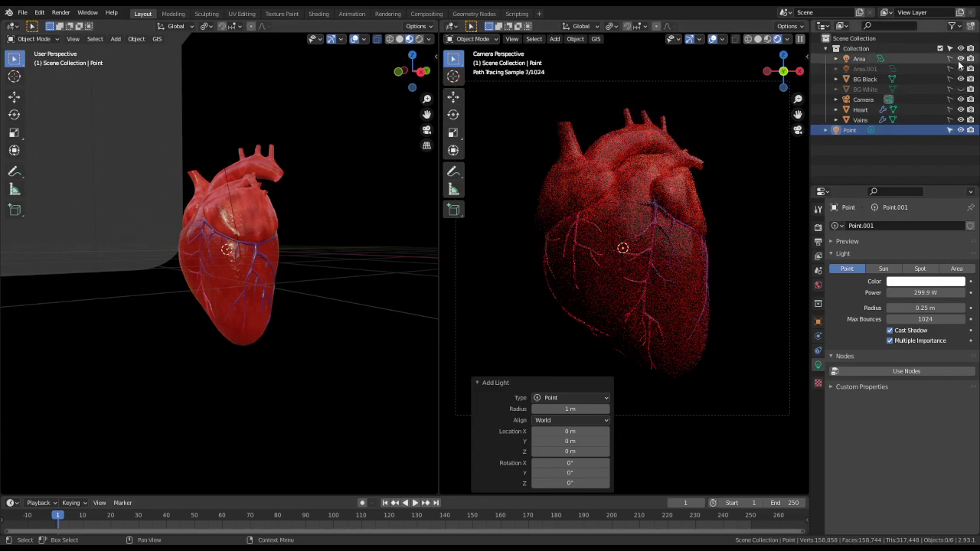
drag(961, 69, 960, 59)
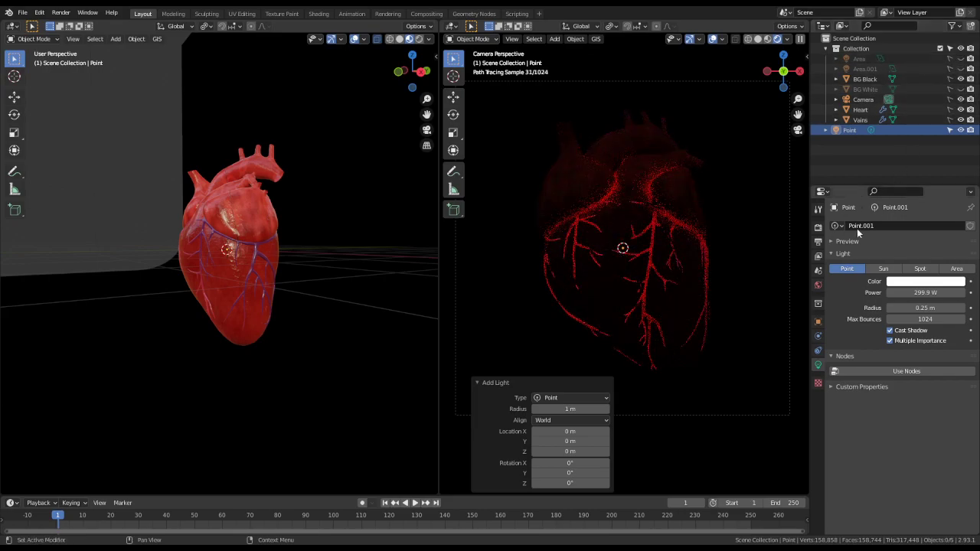
middle_drag(669, 276, 616, 290)
key(KP_0)
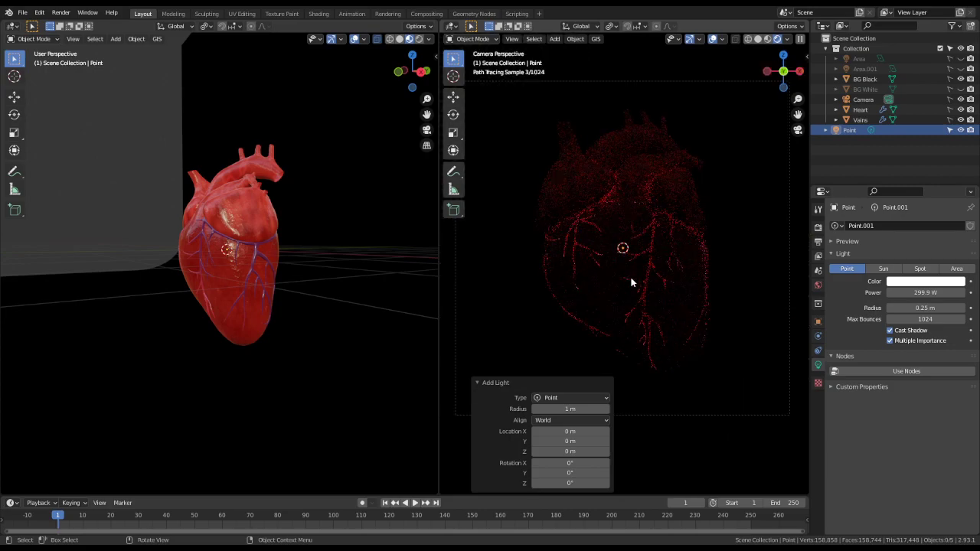
middle_drag(304, 332, 257, 273)
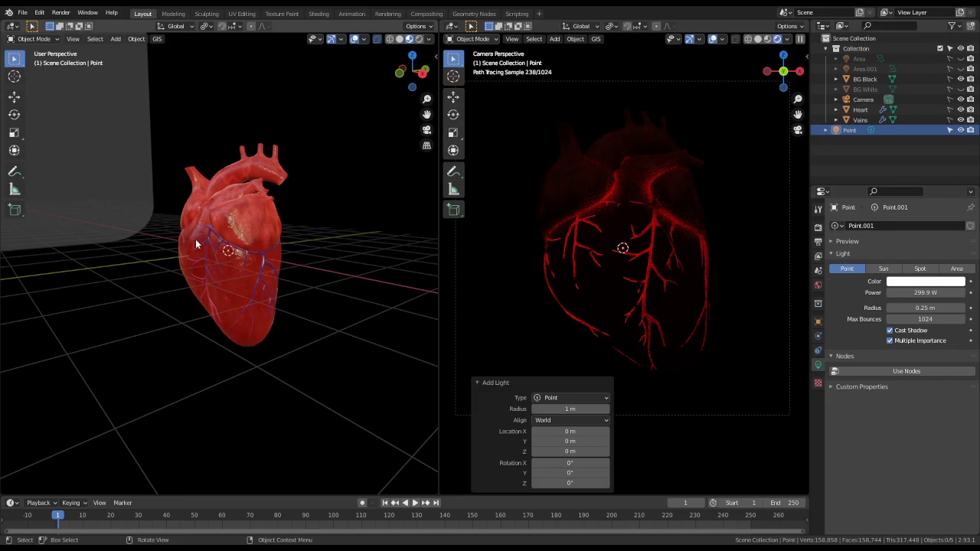
- Move the point light 2.4882 m along Y behind the heart, then select the Heart
drag(283, 179, 157, 330)
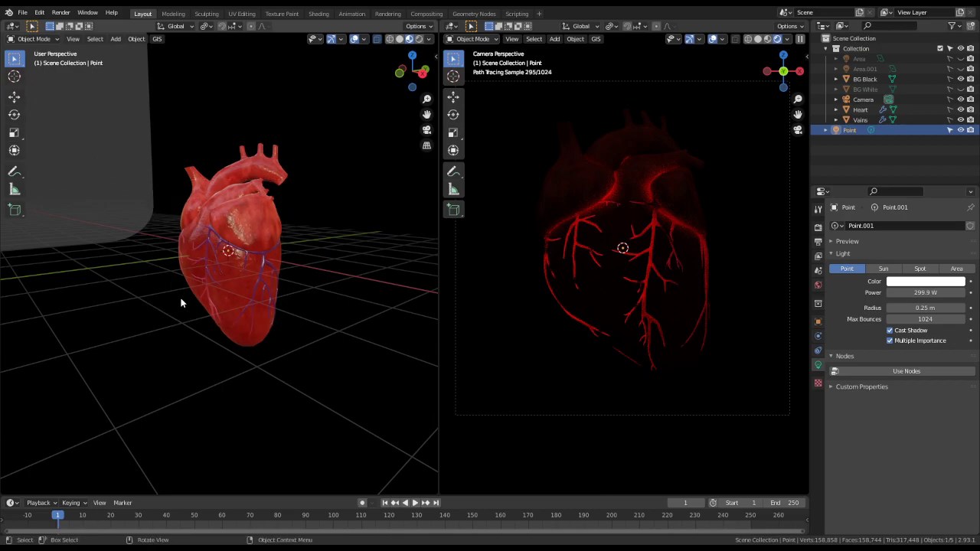
key(g)
key(y)
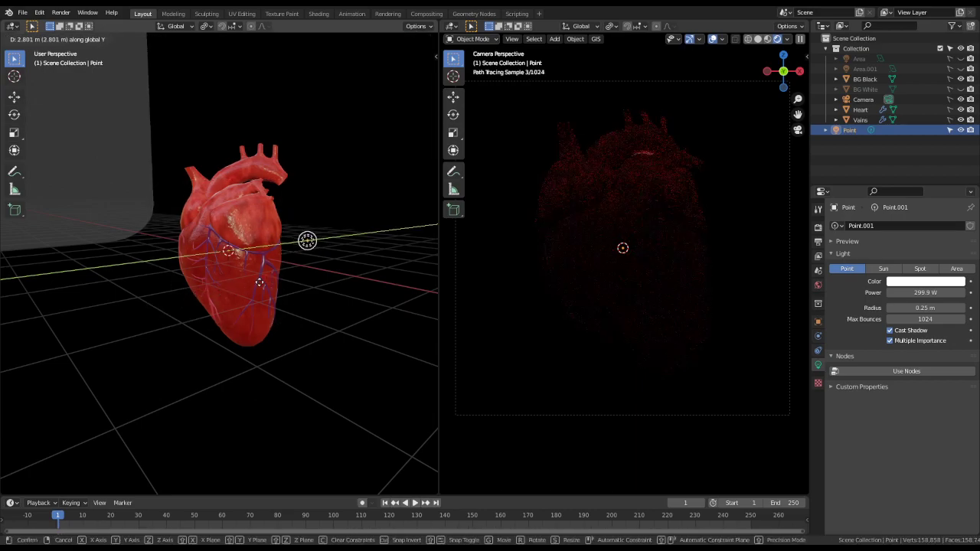
click(256, 283)
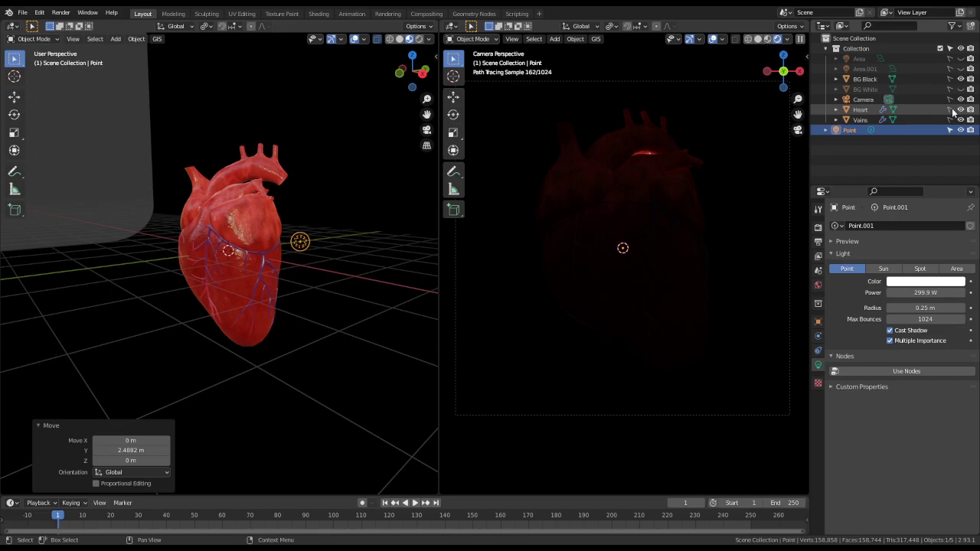
click(228, 212)
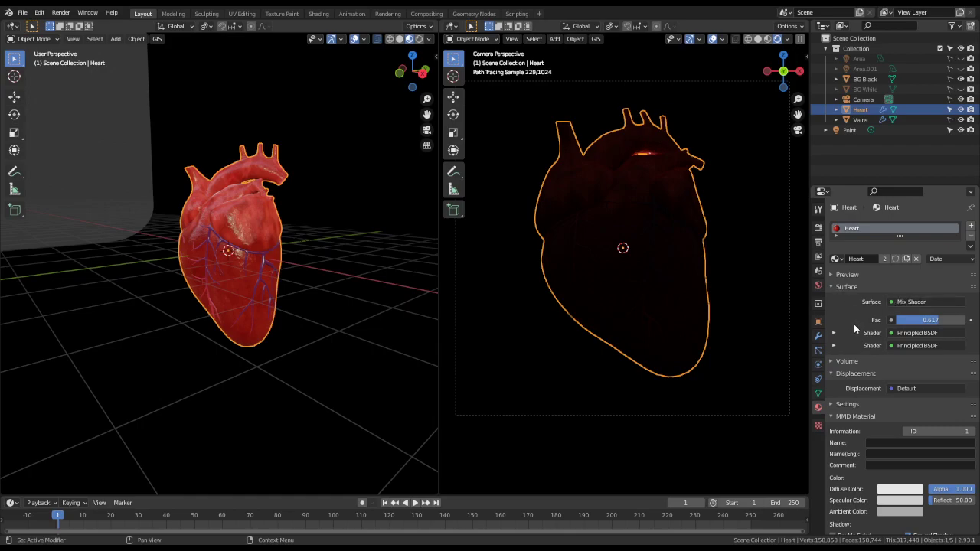
- Collapse the MMD Material and MMD Texture panels in the Heart material's properties
scroll(853, 324, down, 4)
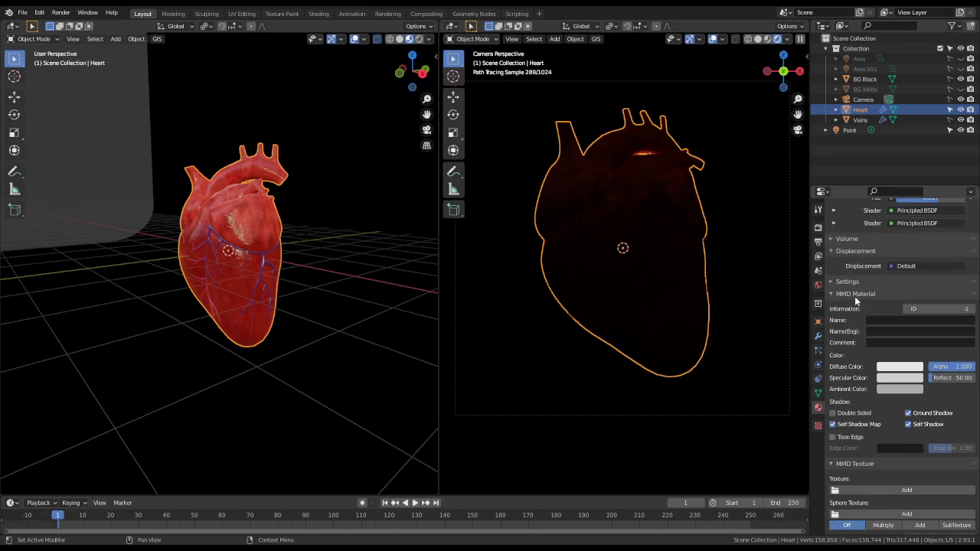
click(856, 297)
click(856, 404)
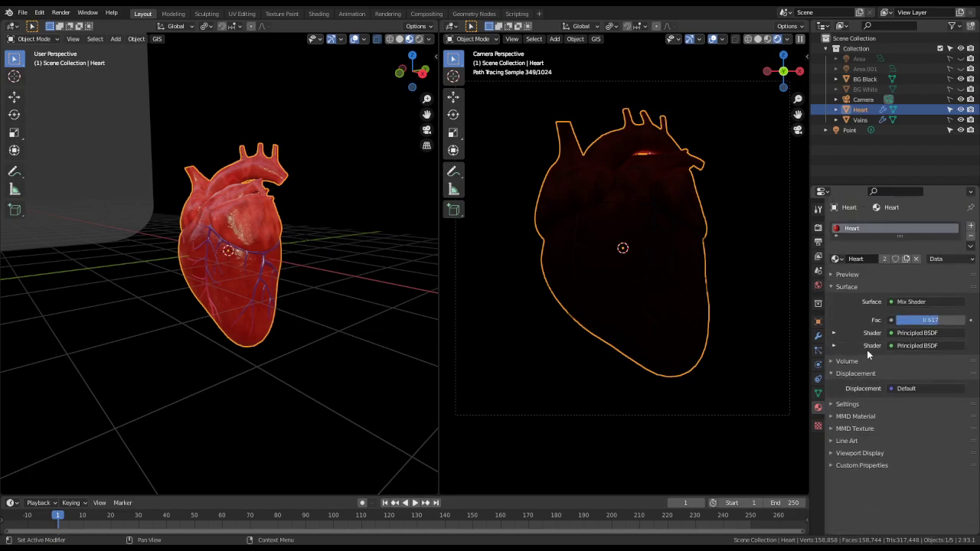
click(852, 276)
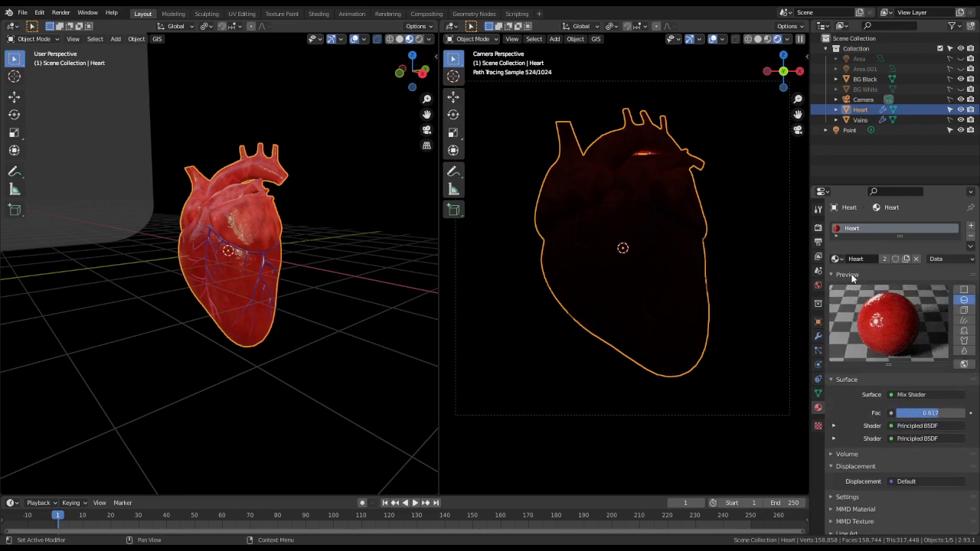
click(852, 276)
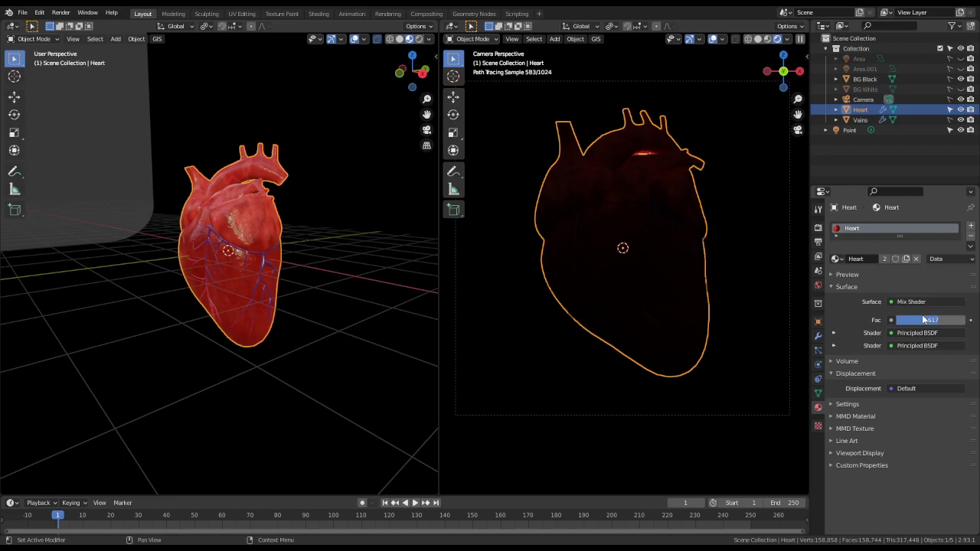
- Raise the first Principled BSDF's Subsurface from 0.020 to 0.344
click(834, 334)
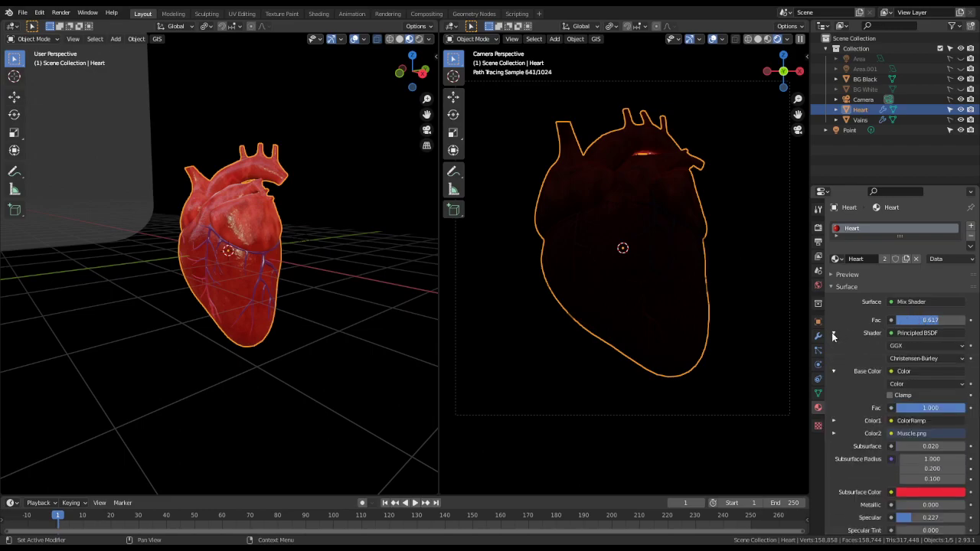
scroll(838, 341, down, 3)
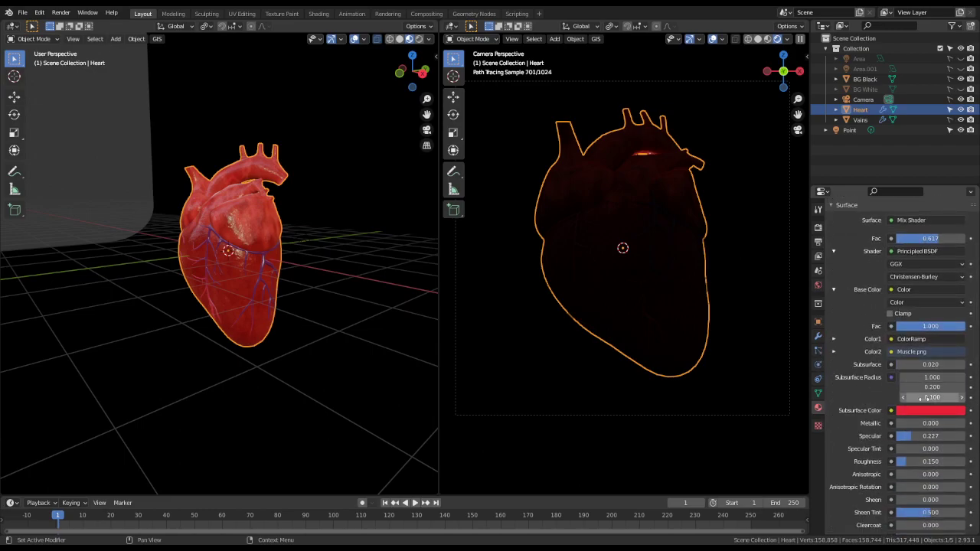
scroll(888, 379, down, 1)
drag(915, 347, 938, 347)
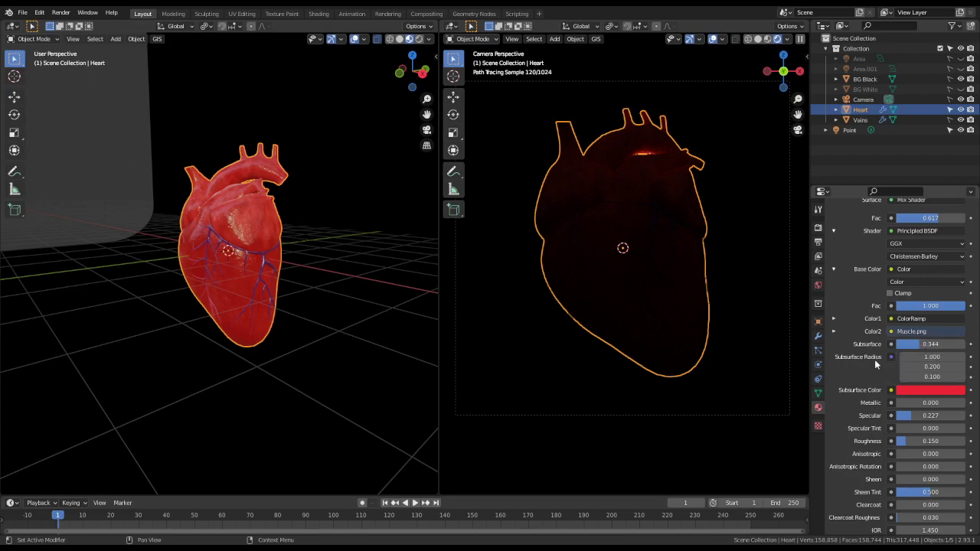
scroll(849, 268, up, 3)
- Collapse the first Principled BSDF and expand the second Principled BSDF's settings
click(839, 248)
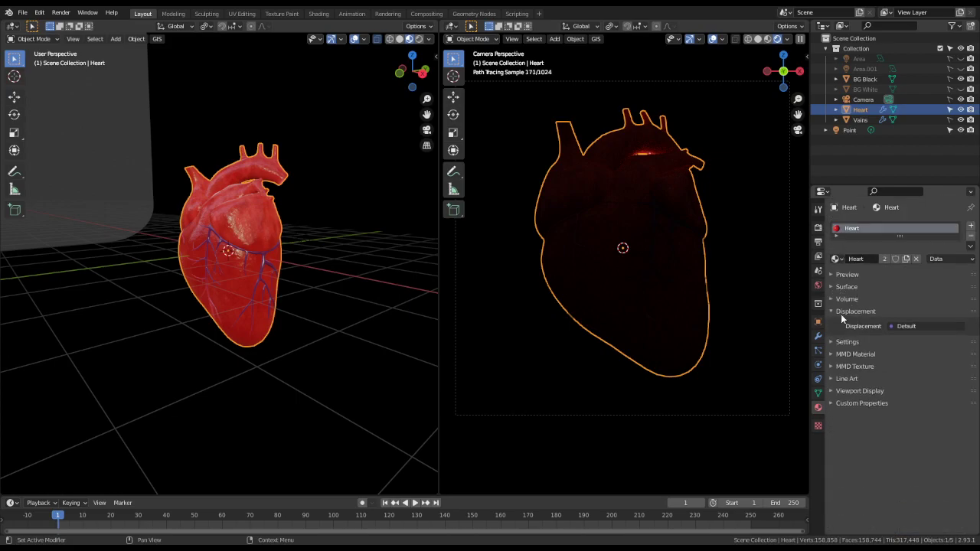
click(837, 286)
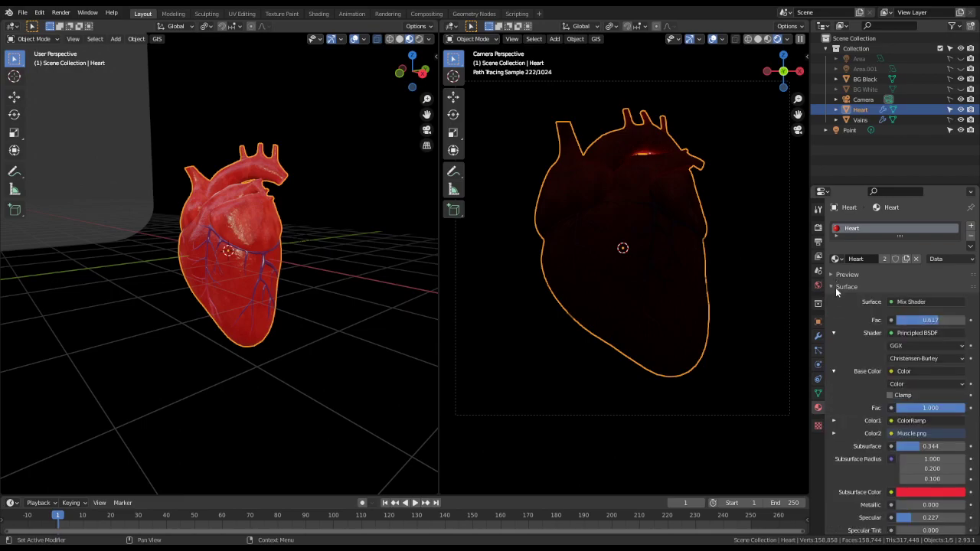
click(835, 333)
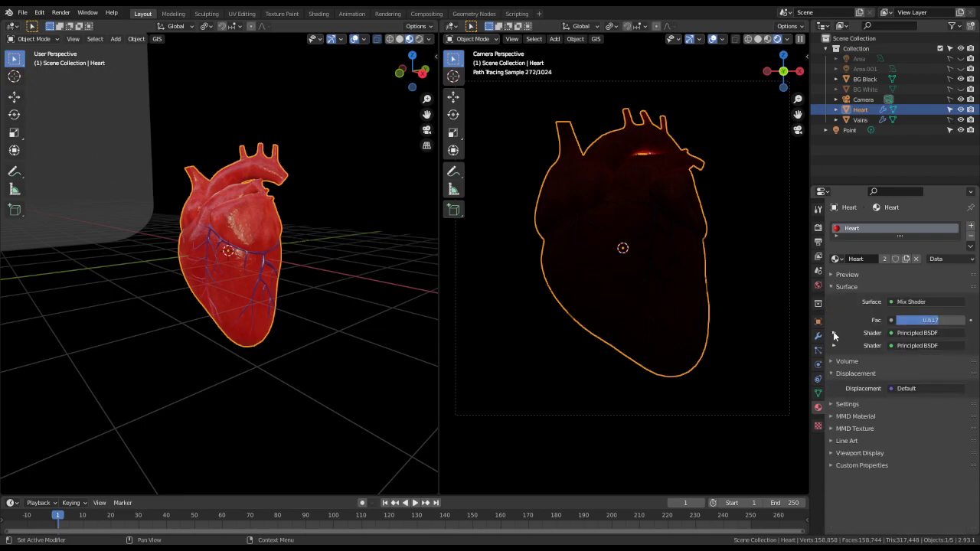
click(834, 346)
- Try the second shader at Subsurface 1.000 with a yellow colour, then undo back to red
scroll(891, 413, down, 3)
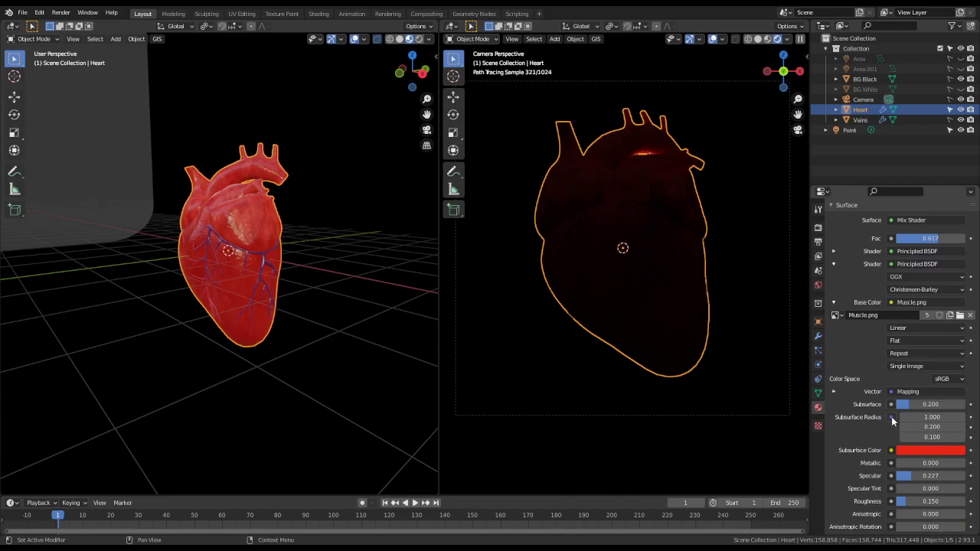
drag(911, 404, 966, 404)
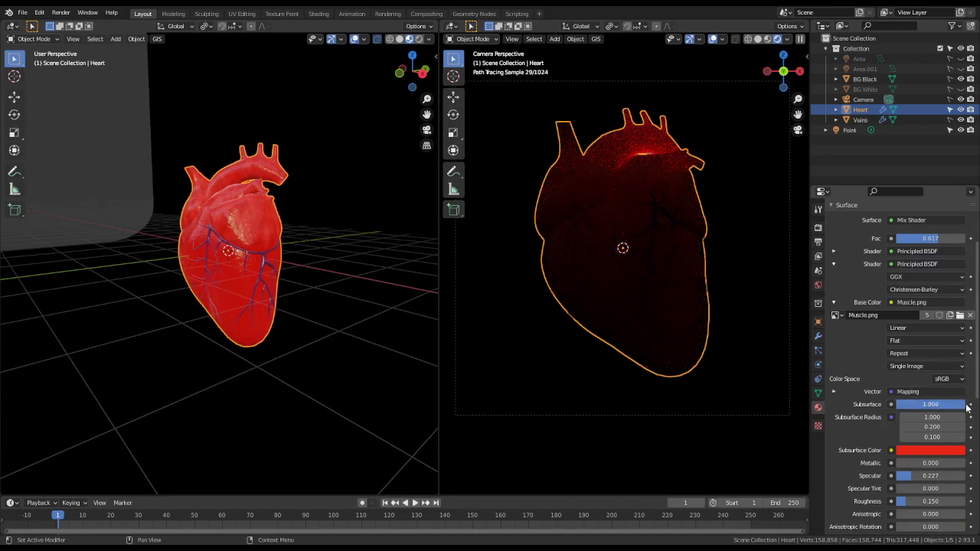
click(931, 450)
drag(907, 363, 896, 355)
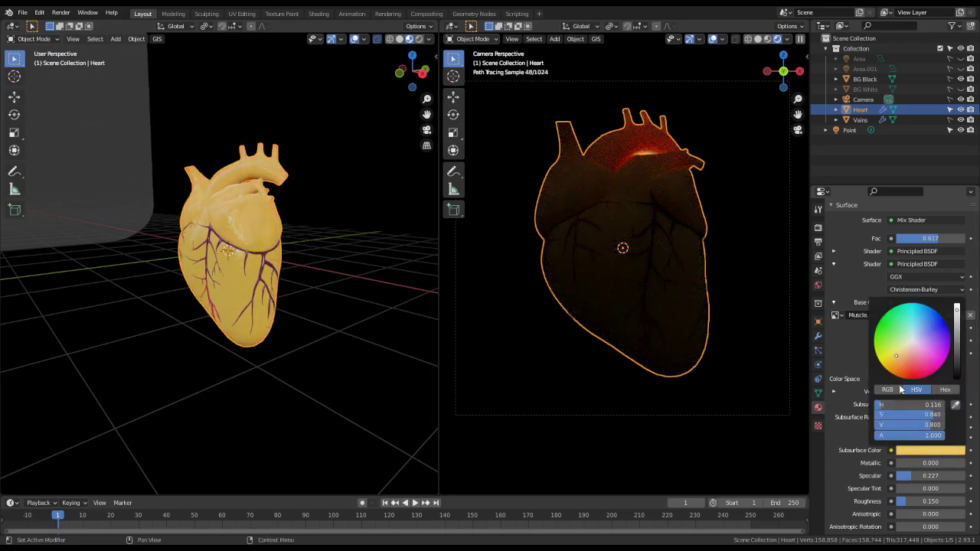
key(ctrl+z)
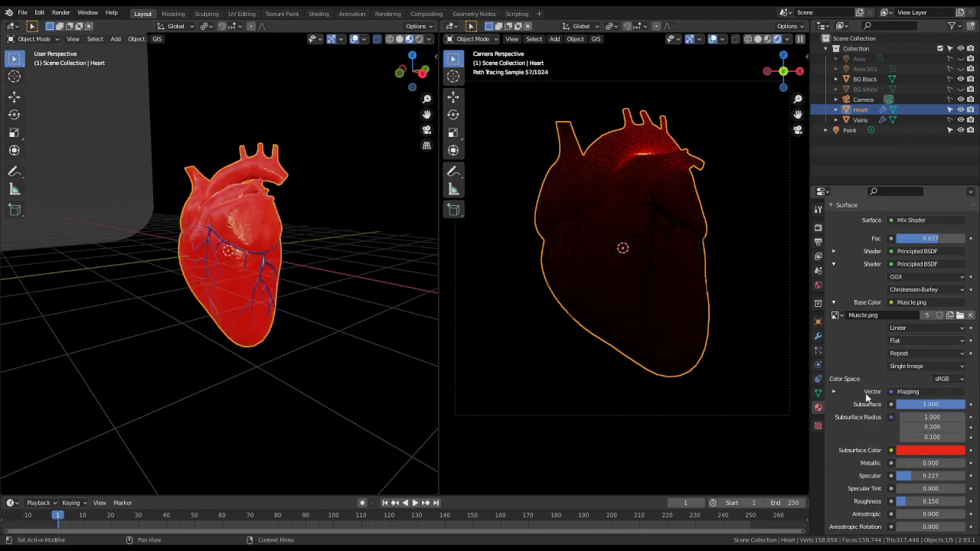
- Set the second Principled BSDF's Subsurface amount to 0.200
scroll(858, 403, down, 6)
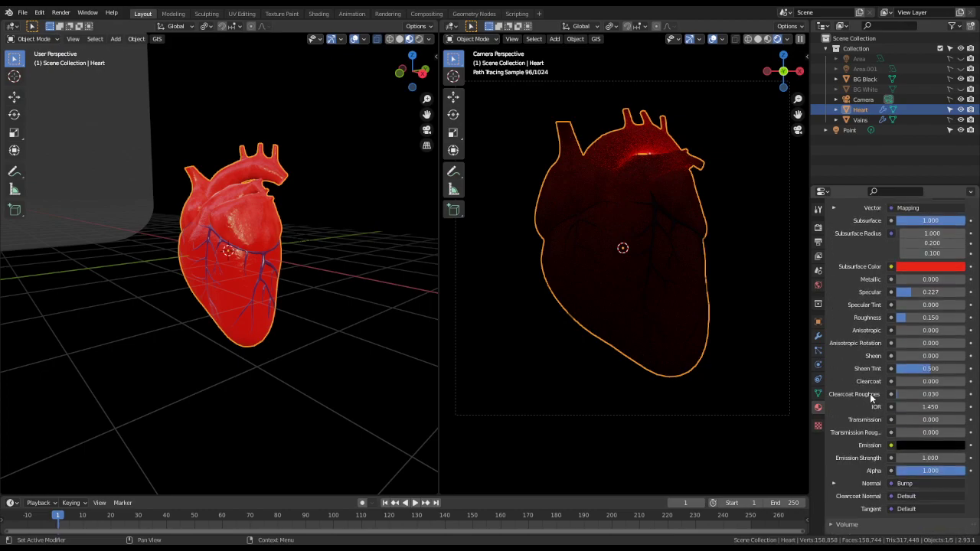
scroll(870, 397, up, 3)
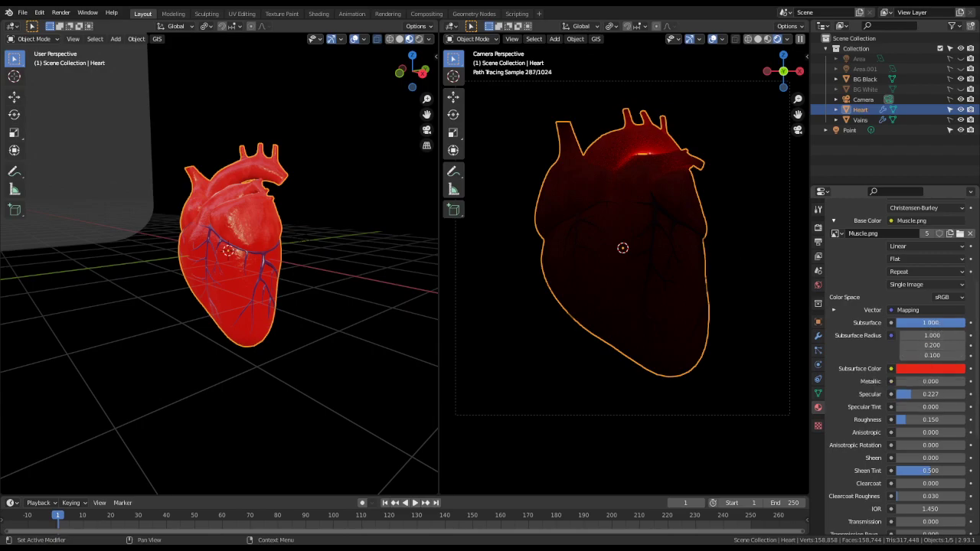
click(937, 324)
text(.2)
key(Return)
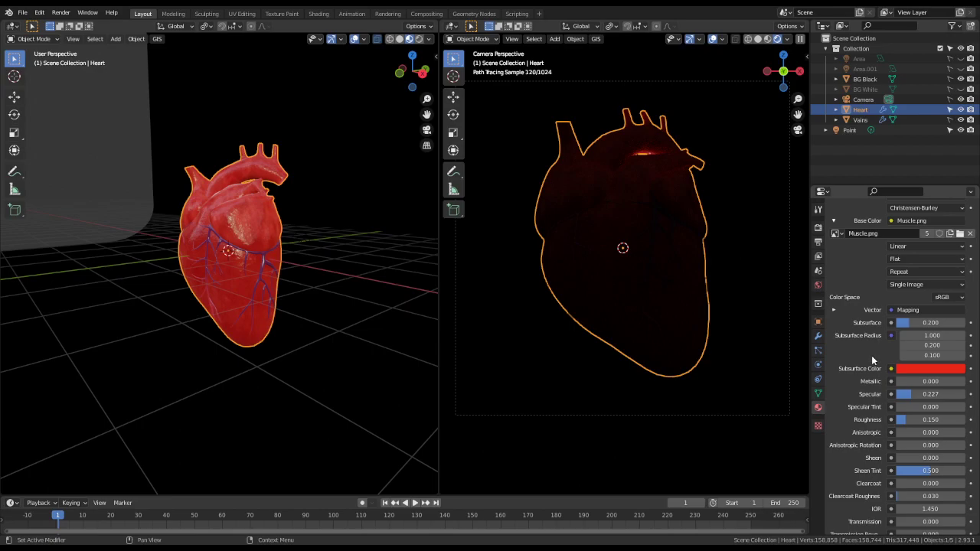
- Lower the Mix Shader Fac from 0.617 to 0.2
scroll(859, 293, up, 3)
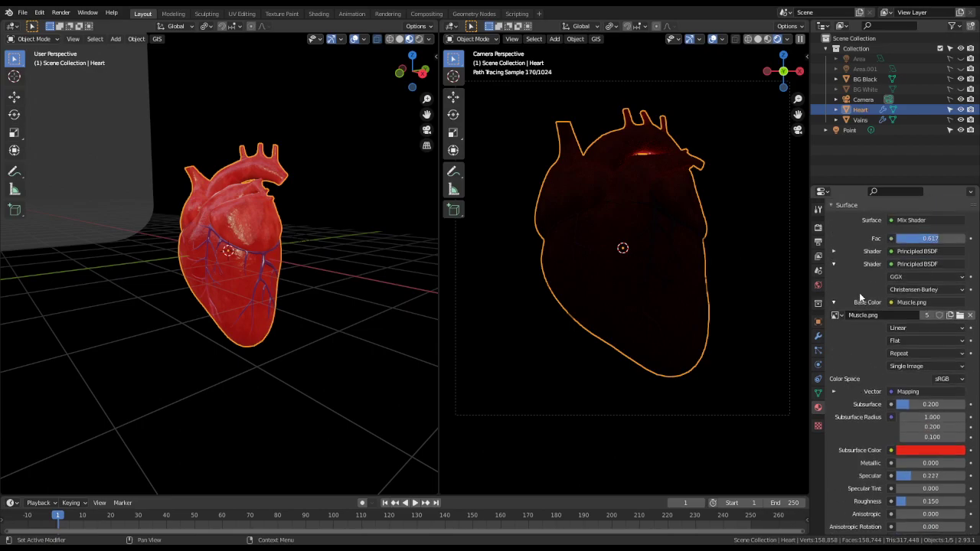
click(833, 265)
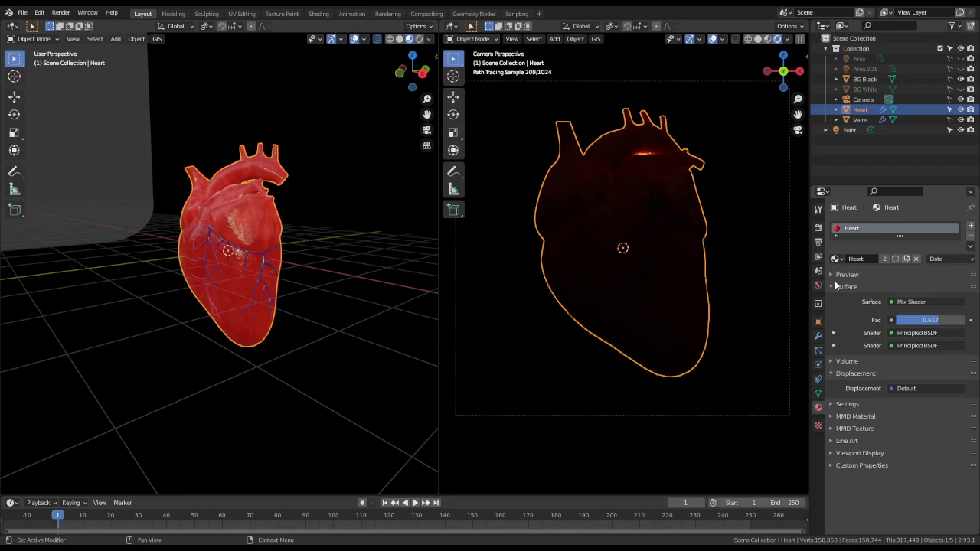
click(833, 334)
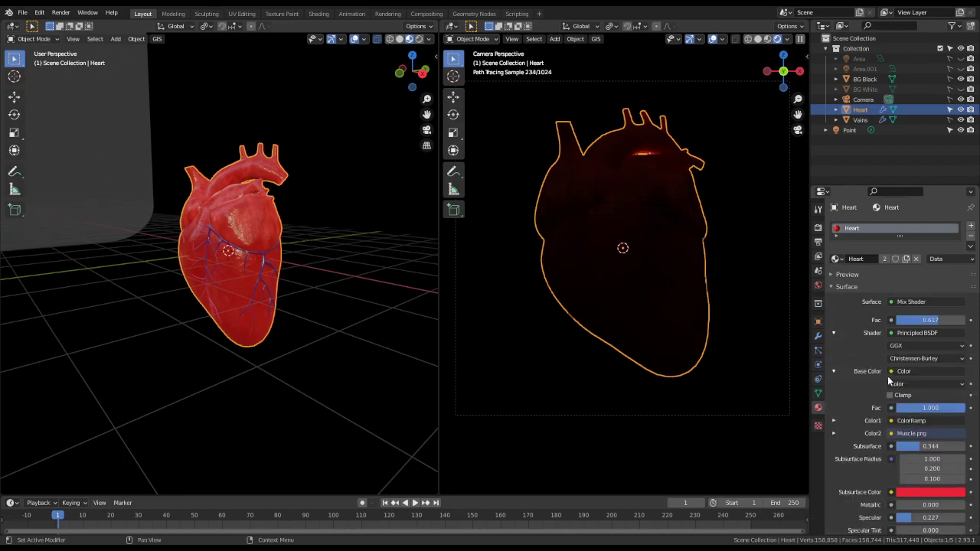
click(929, 320)
text(0.2)
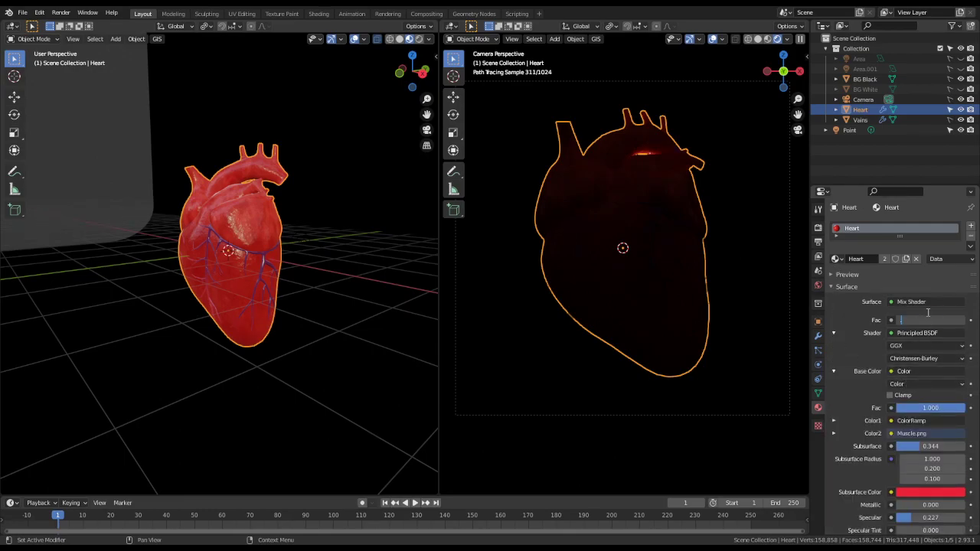
key(Return)
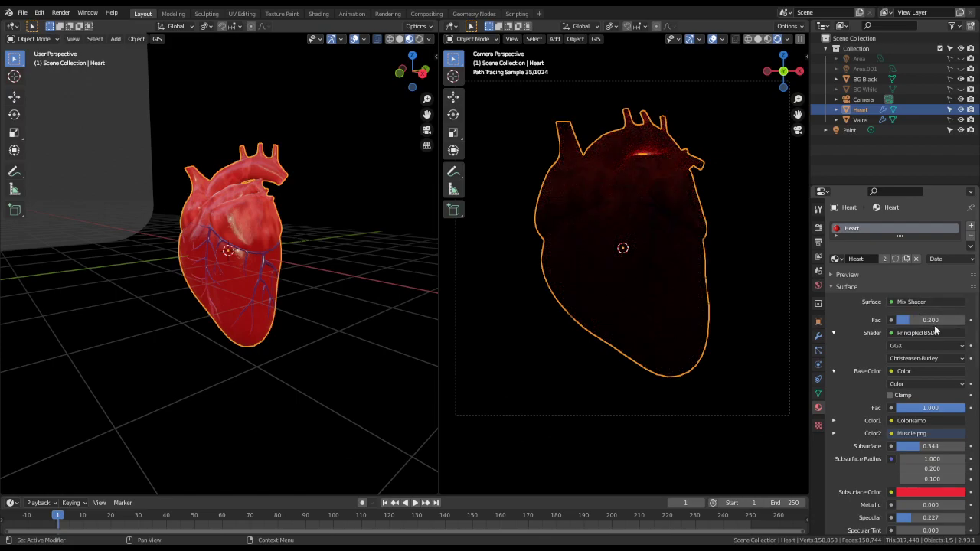
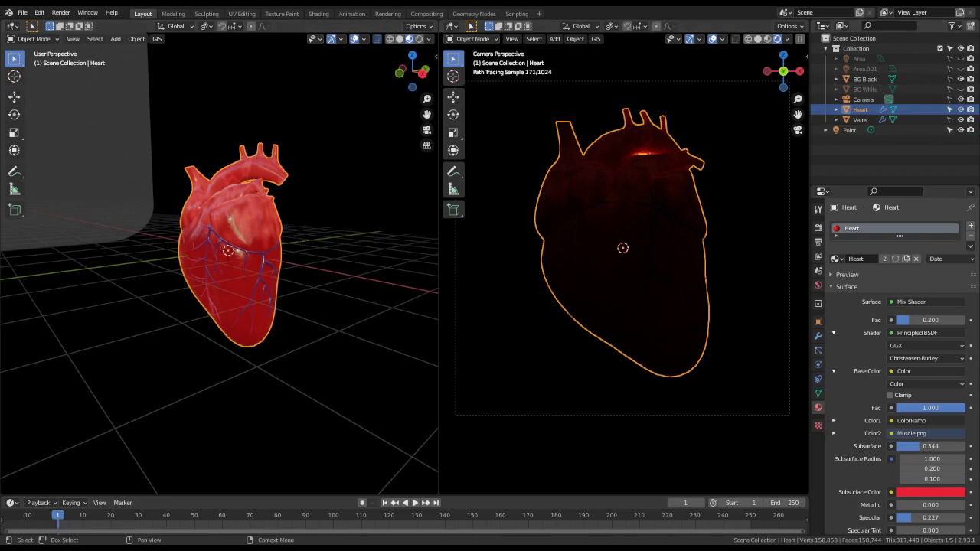
- Make the heart unselectable, then select the point light and raise it along Z
click(950, 111)
drag(322, 132, 175, 313)
key(g)
key(z)
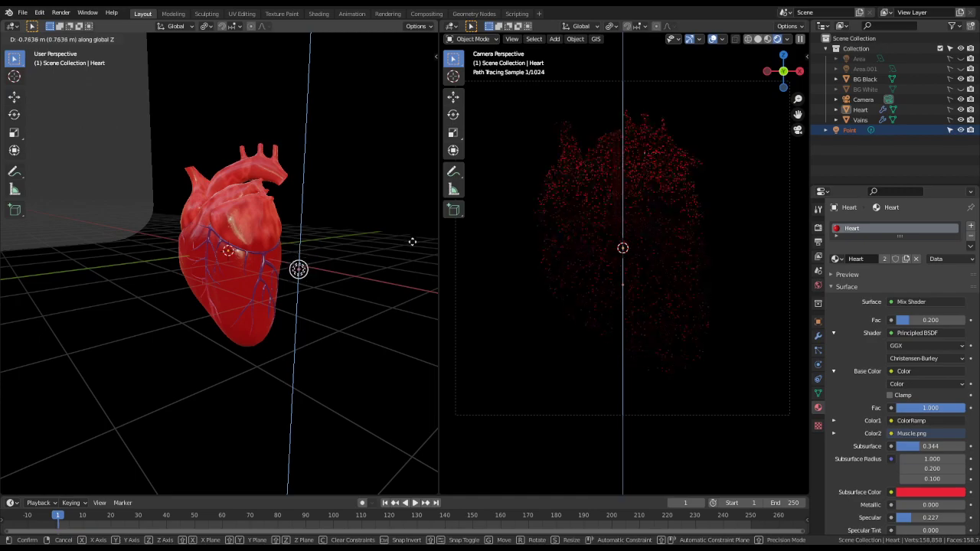
click(431, 197)
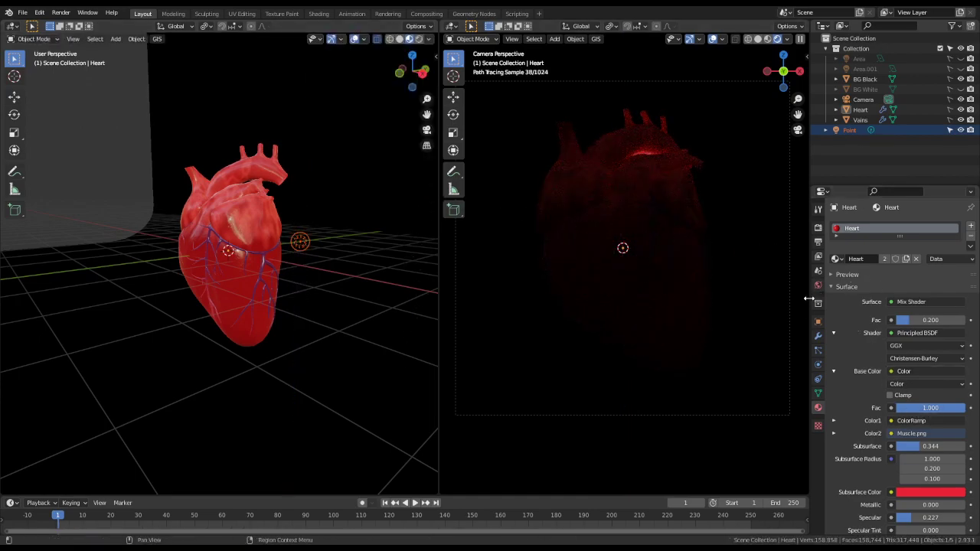
- Widen the point light's radius in its Light properties
click(818, 322)
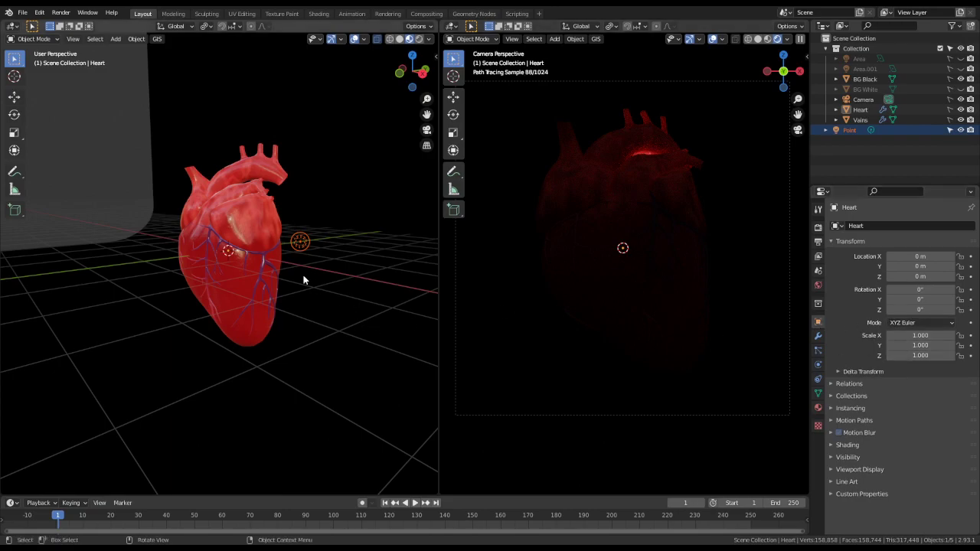
click(297, 243)
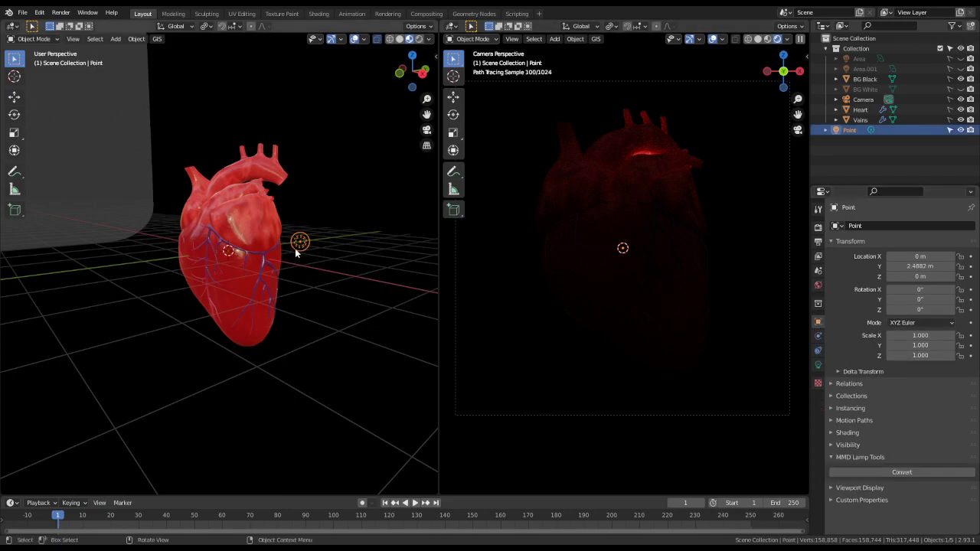
click(817, 365)
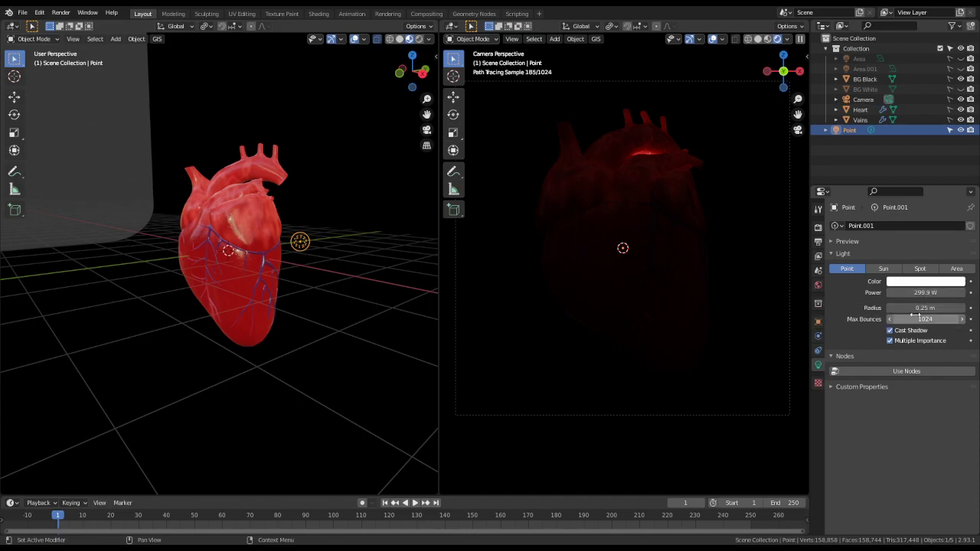
mouse_move(919, 307)
mouse_down()
mouse_move(974, 308)
mouse_move(916, 309)
mouse_up()
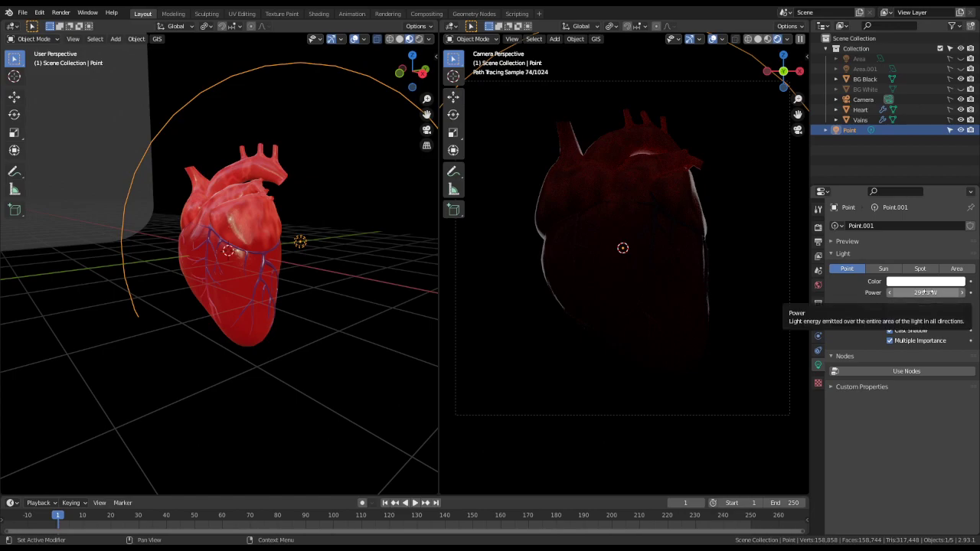
- Move the point light back along Y and set its radius to 6.84 m
key(g)
key(y)
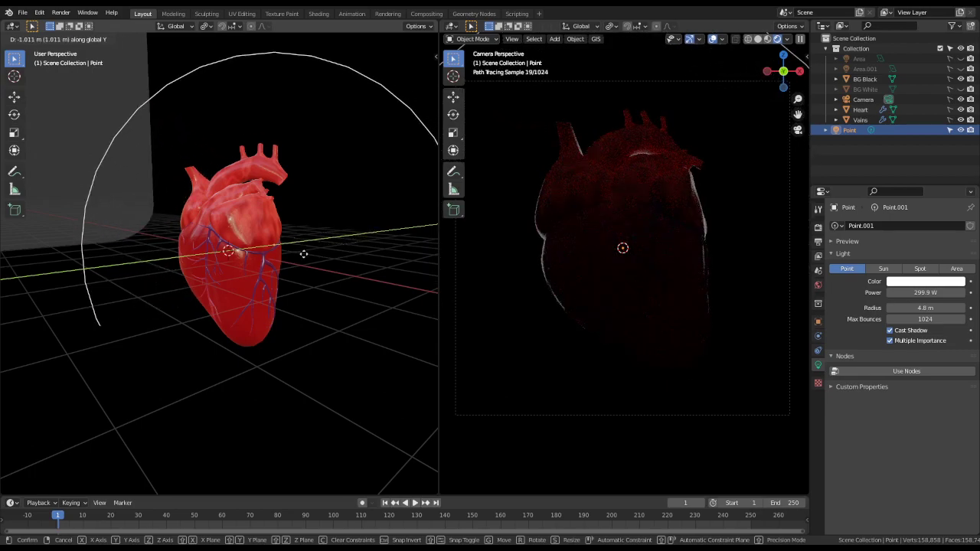
click(365, 234)
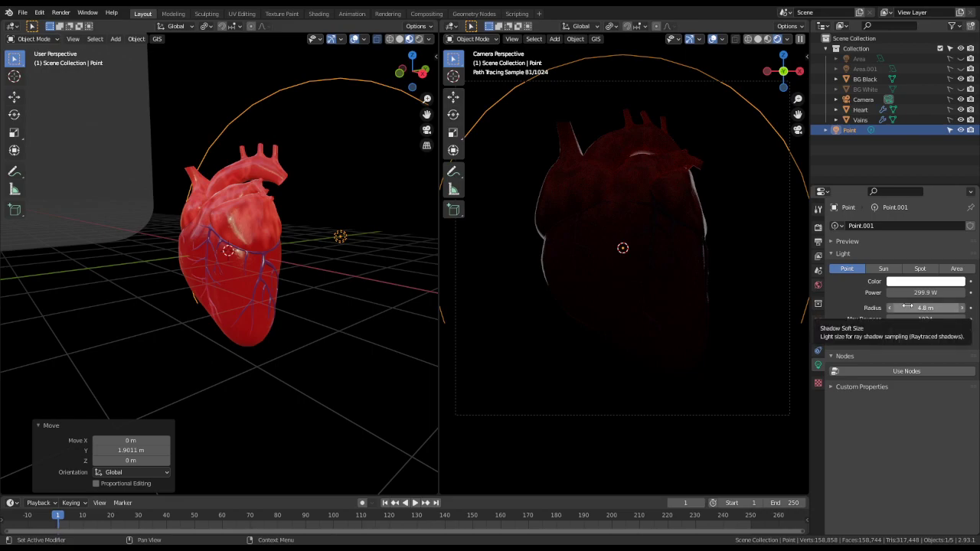
mouse_move(925, 307)
mouse_down()
mouse_move(947, 307)
mouse_move(916, 307)
mouse_move(947, 307)
mouse_move(935, 307)
mouse_up()
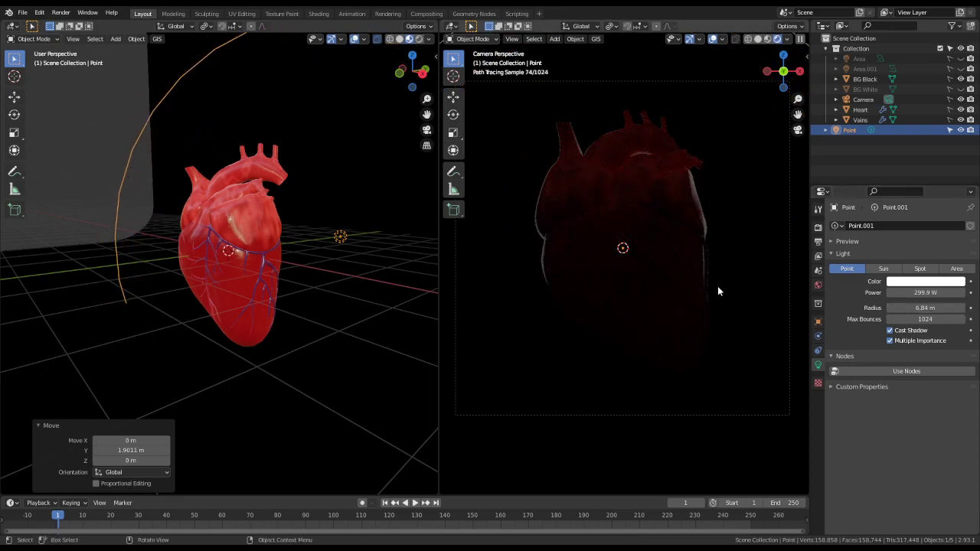
- Lower the point light along Z and turn both area lights back on
key(g)
key(z)
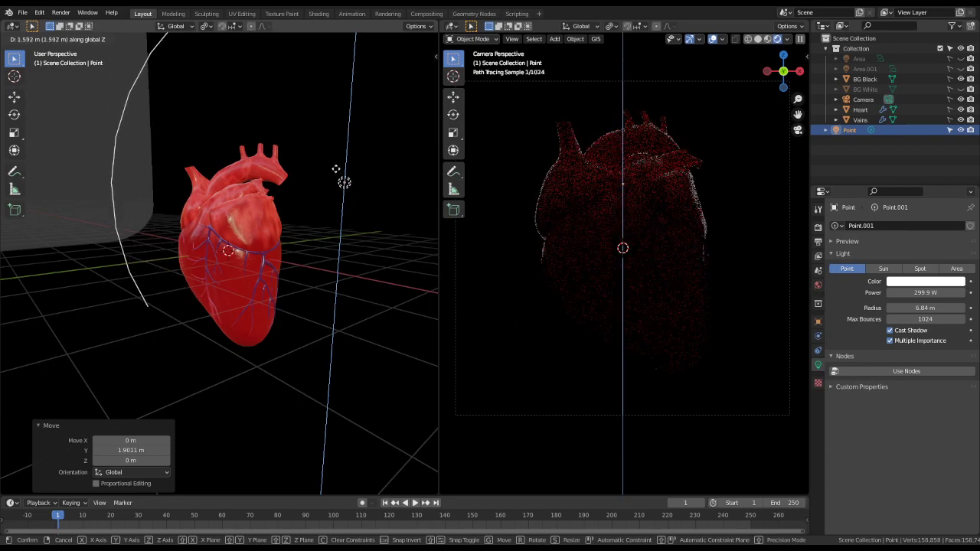
click(342, 207)
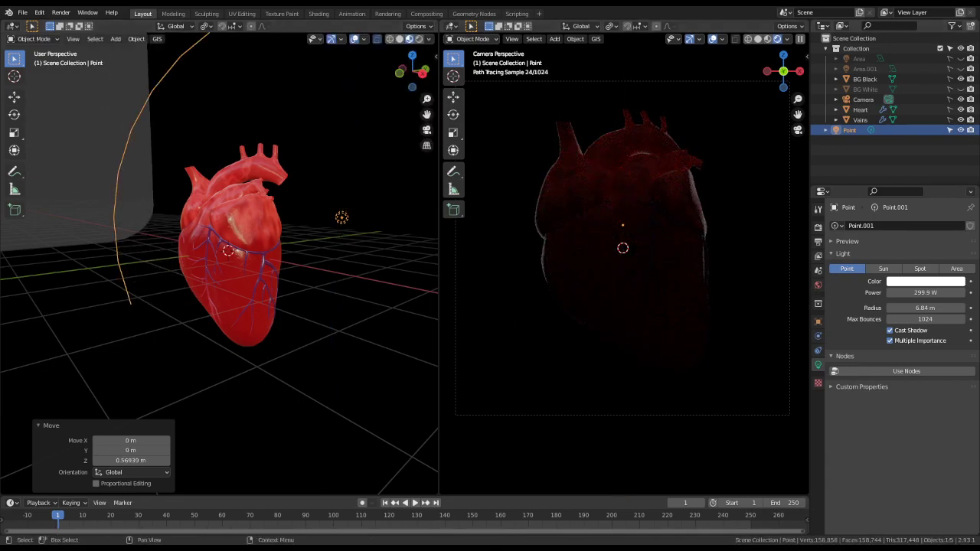
click(961, 58)
click(961, 69)
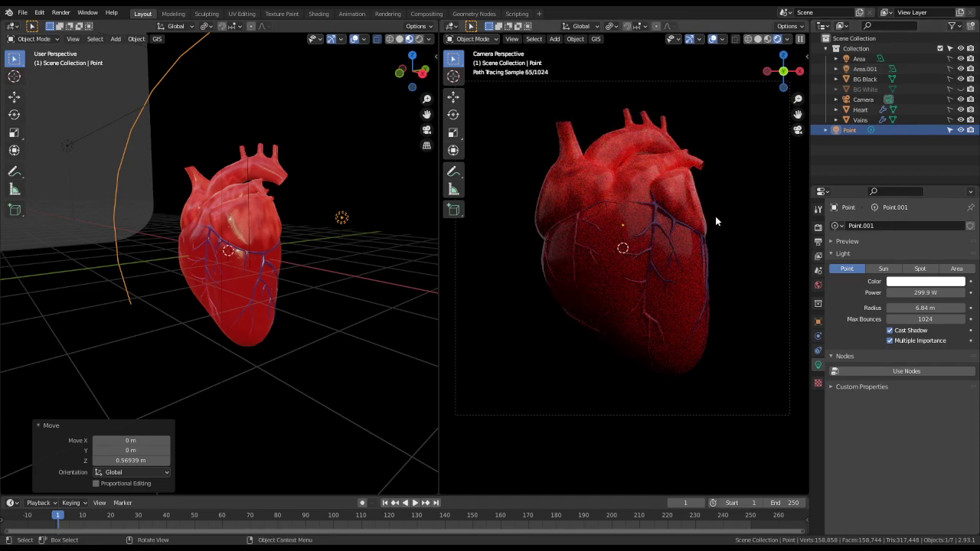
- Toggle the area lights off and on to compare the heart's lighting
click(961, 69)
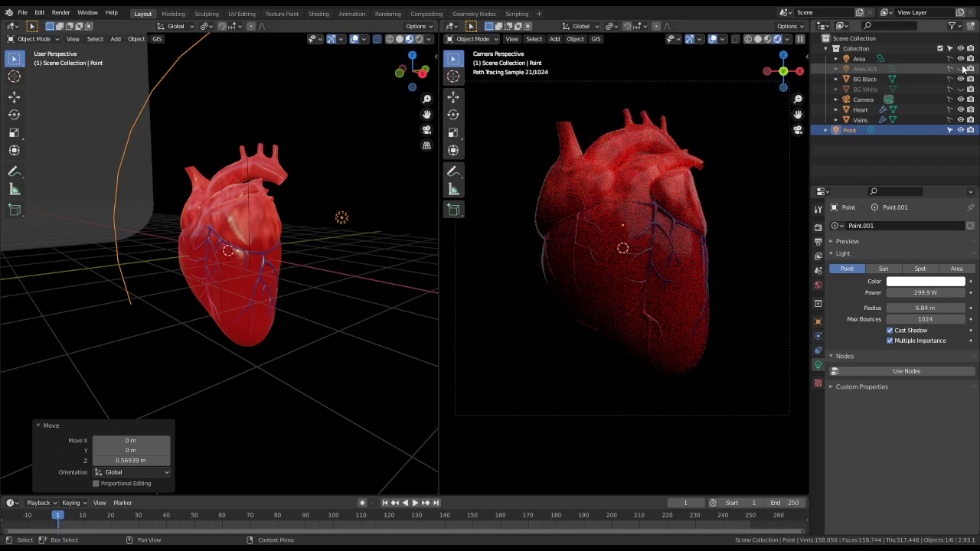
click(961, 58)
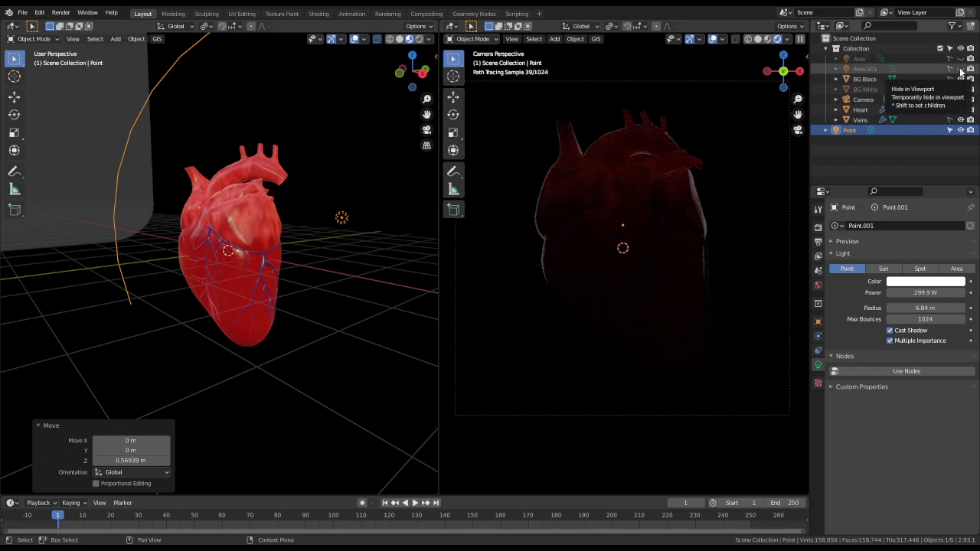
click(961, 68)
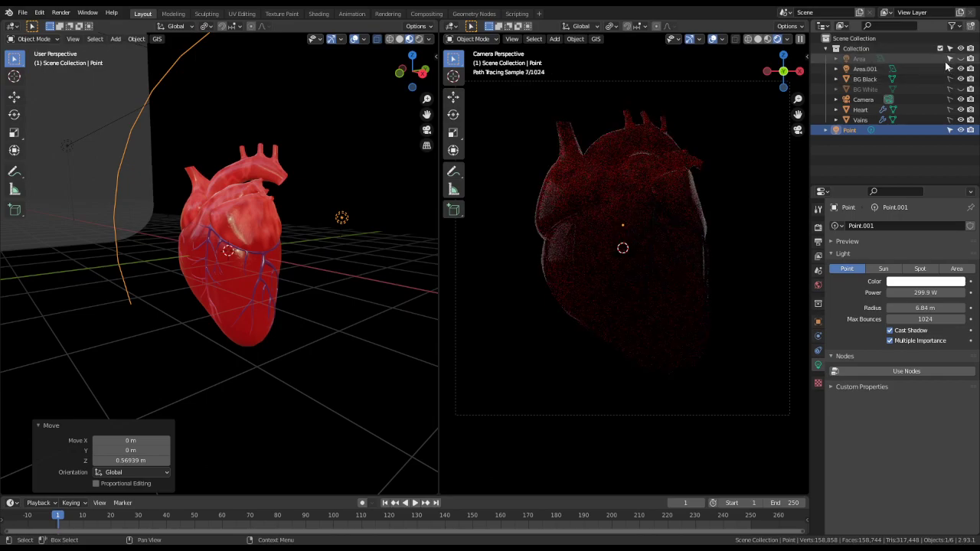
- Rename Area.001 to Left Area Light and Area to Right Area Light
click(912, 69)
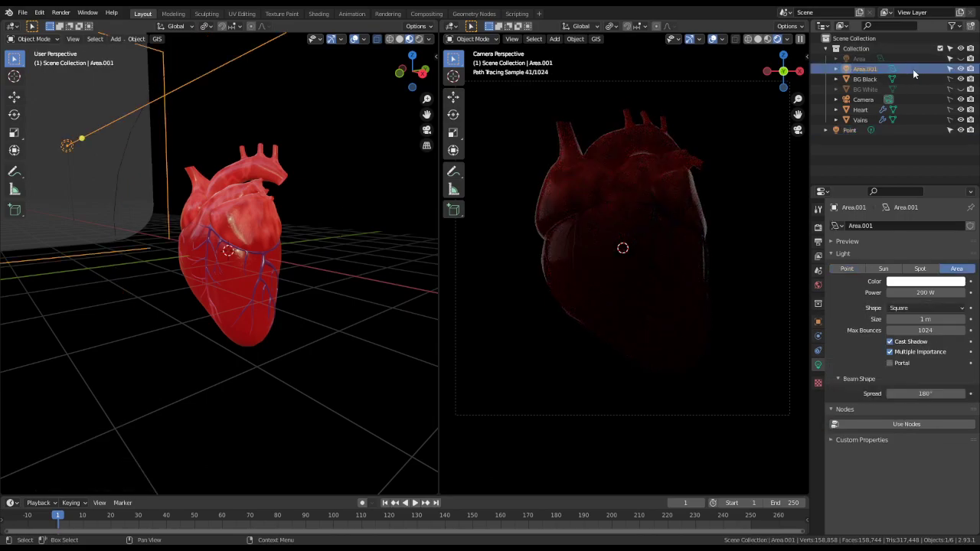
double_click(858, 69)
text(Lo)
text(ft Area Light)
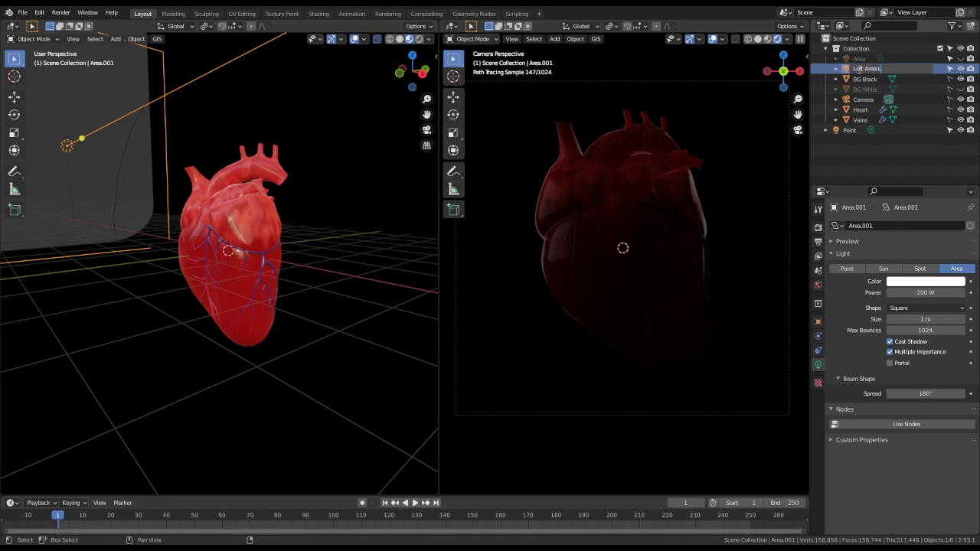
key(Return)
click(859, 58)
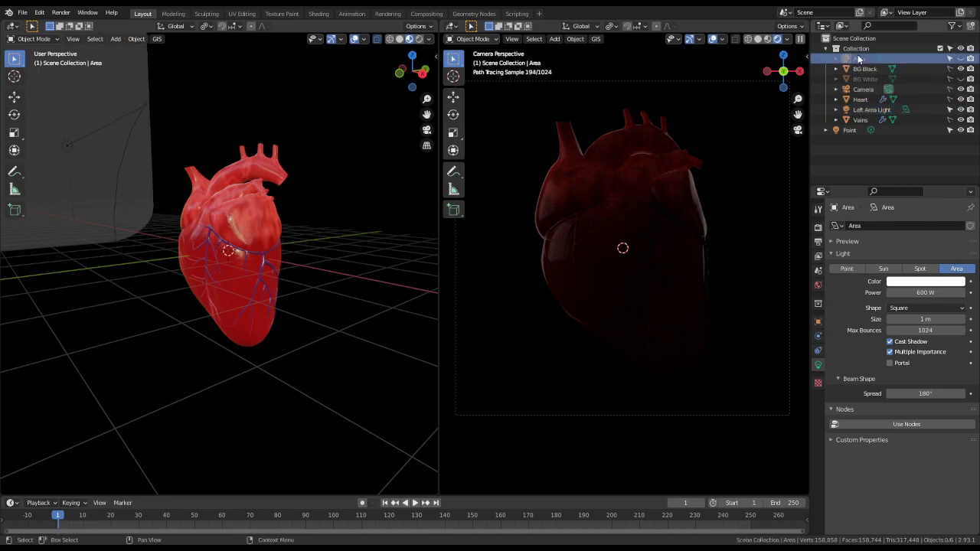
double_click(858, 59)
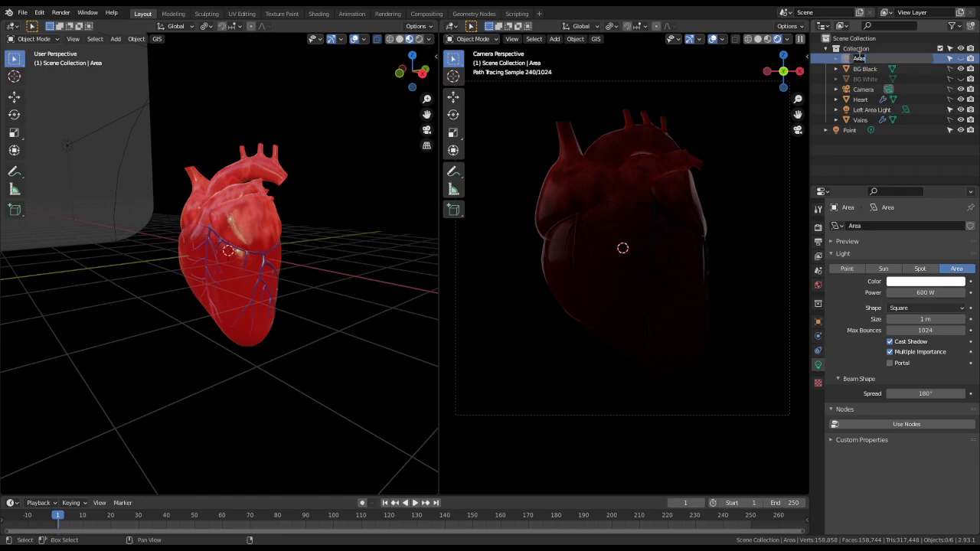
text(Right Area Light)
key(Return)
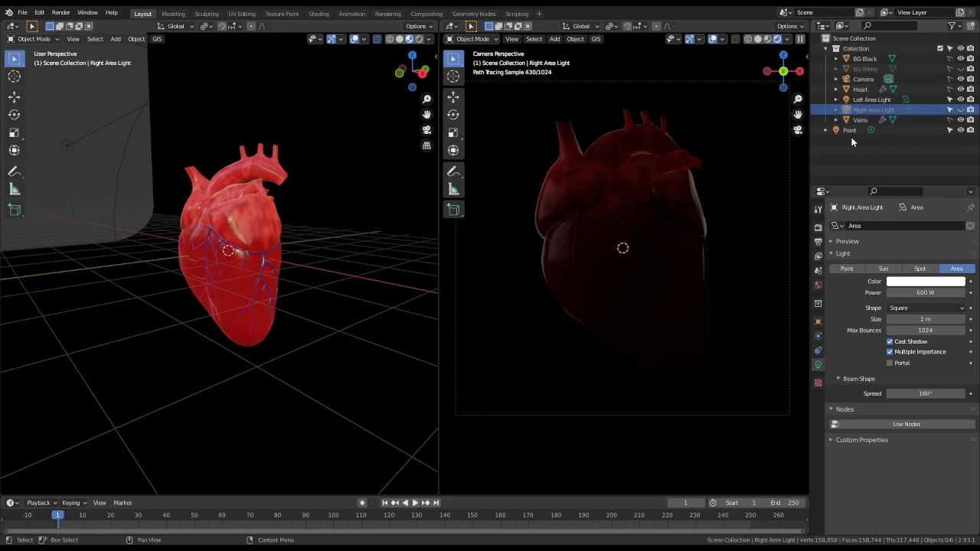
- Move the Point light into Collection and rename it Back Light
drag(848, 132, 857, 48)
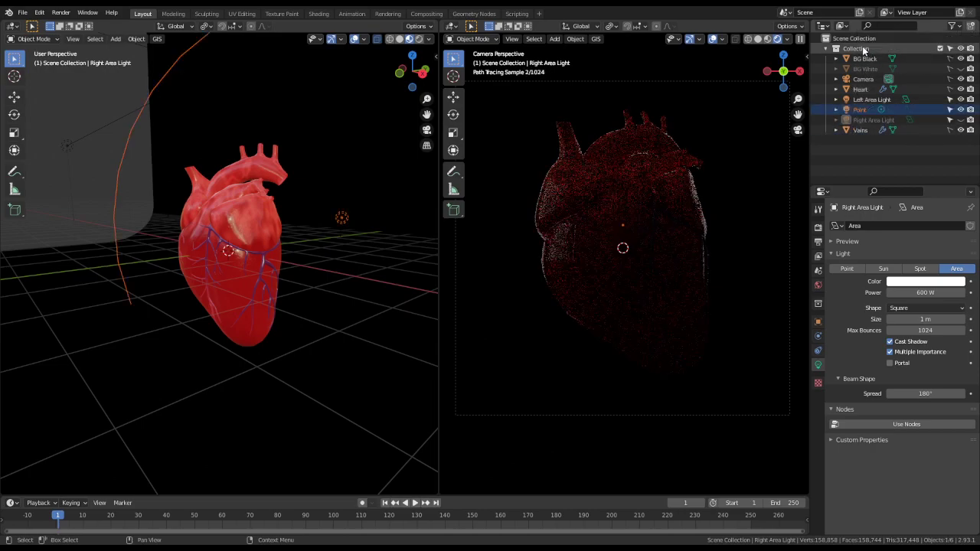
click(861, 110)
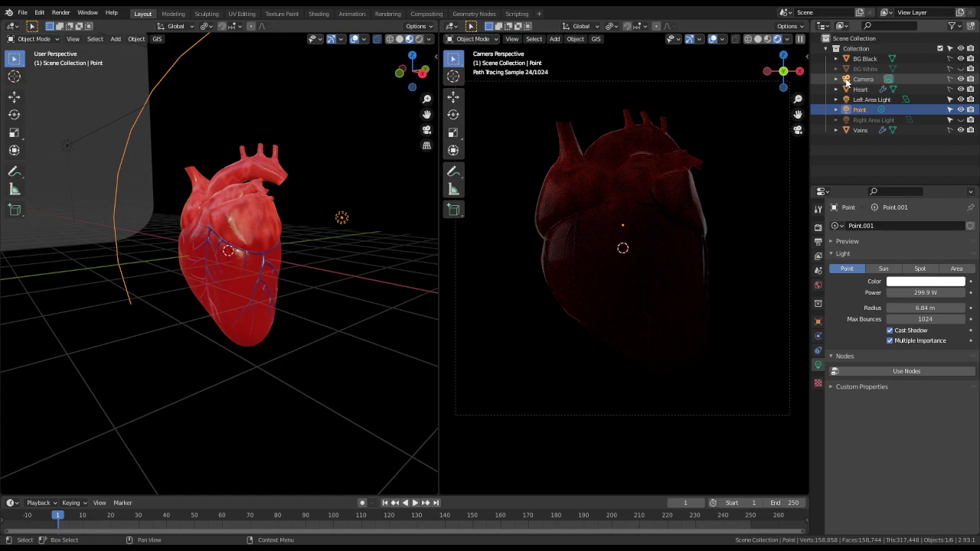
double_click(860, 111)
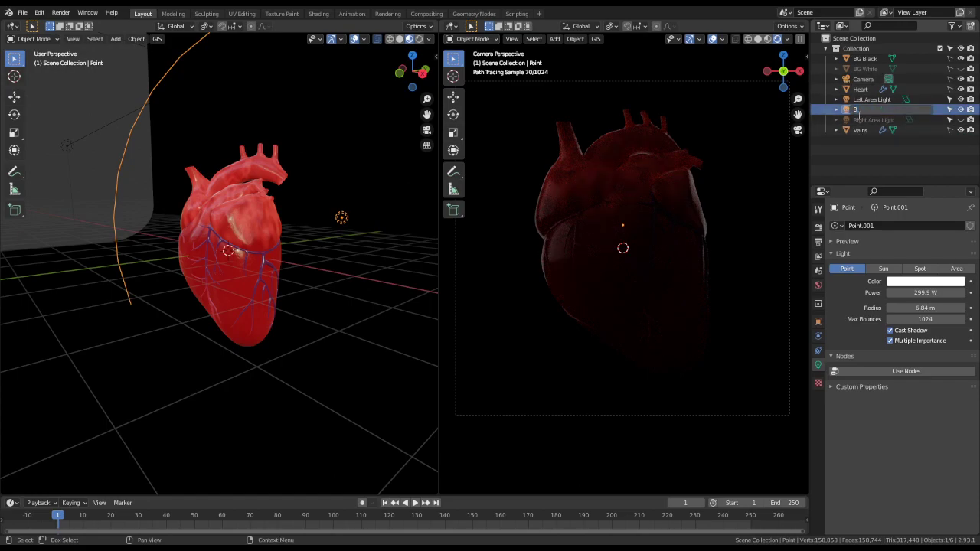
text(Back Light)
key(Return)
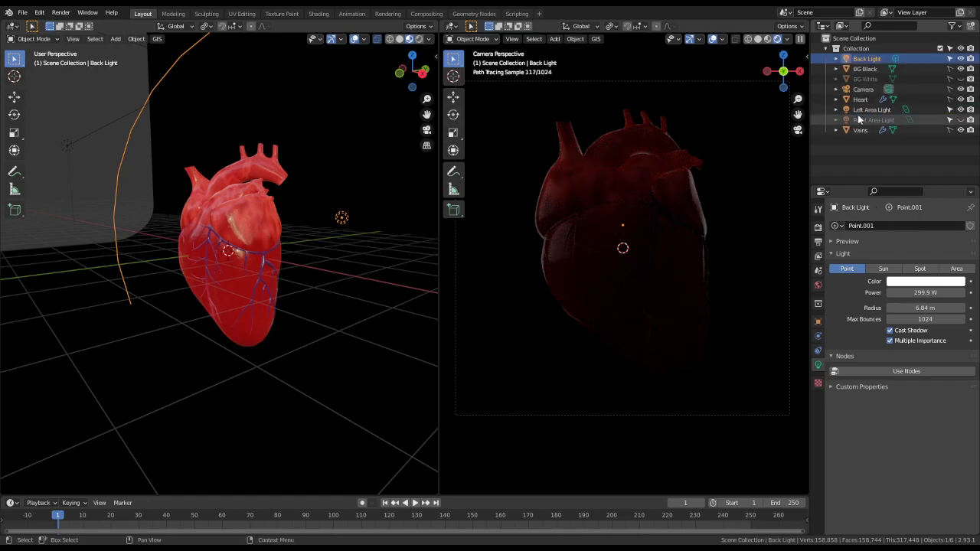
- Re-enable Right Area Light, then bring up the Add > Mesh menu with Shift+A
click(962, 121)
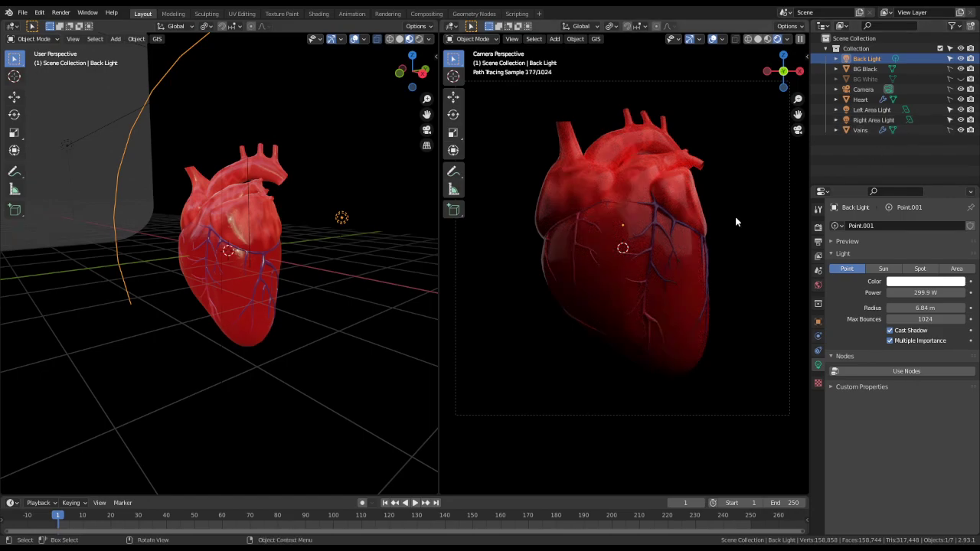
scroll(656, 295, up, 1)
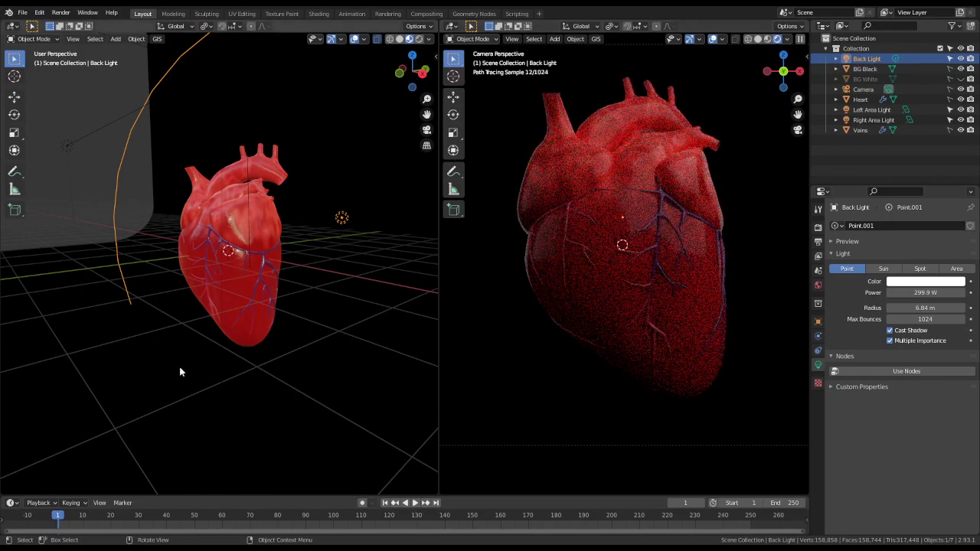
scroll(168, 363, down, 6)
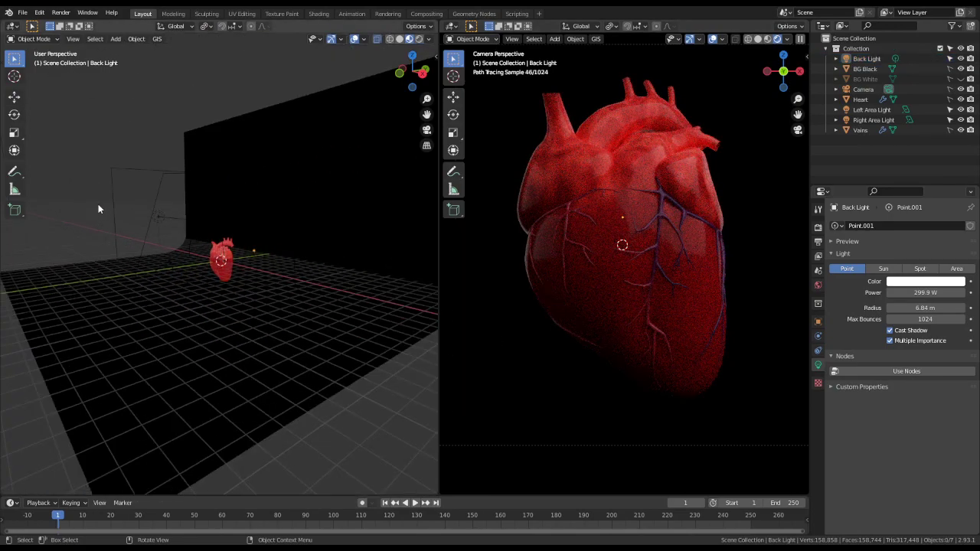
key(shift+a)
mouse_move(84, 78)
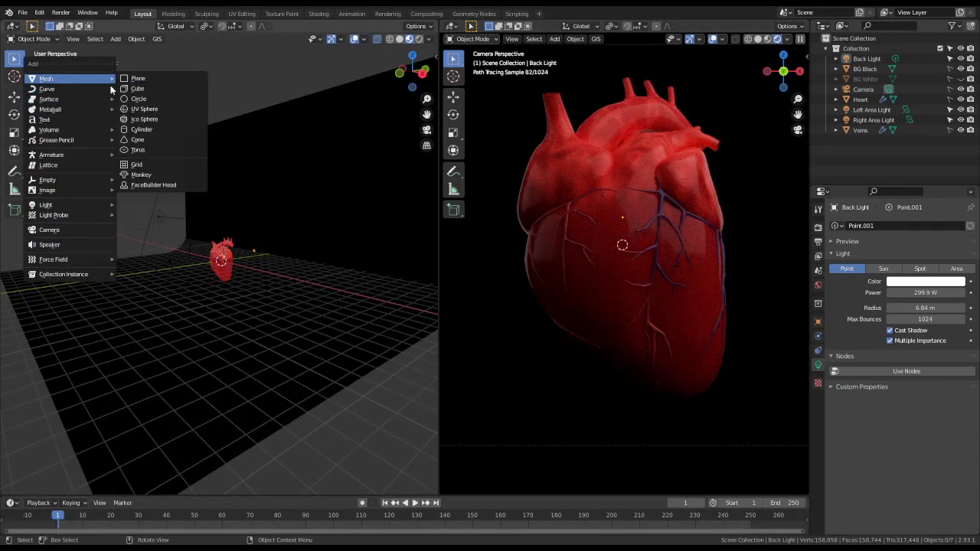
- Add a plane and lower it along Z beneath the heart
click(162, 79)
scroll(204, 225, up, 5)
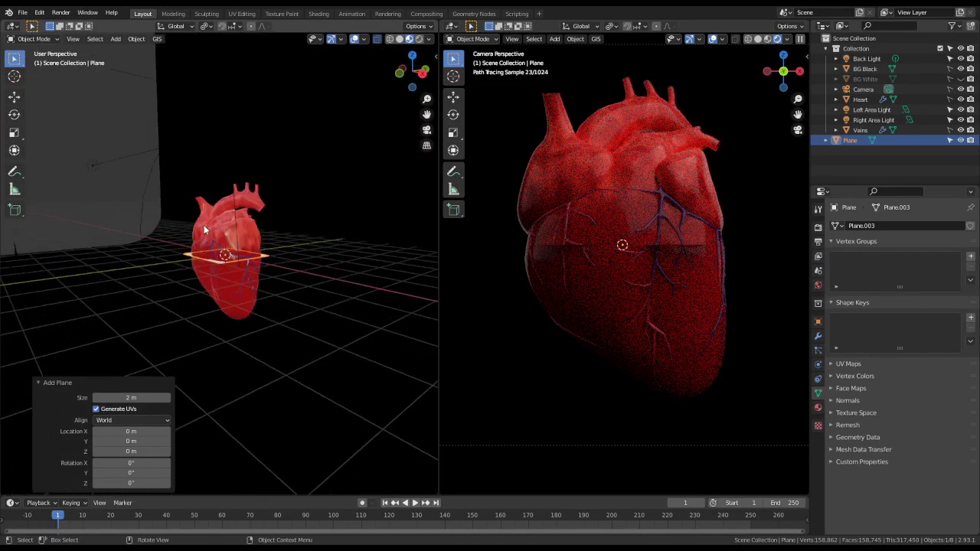
scroll(203, 225, up, 3)
key(g)
key(z)
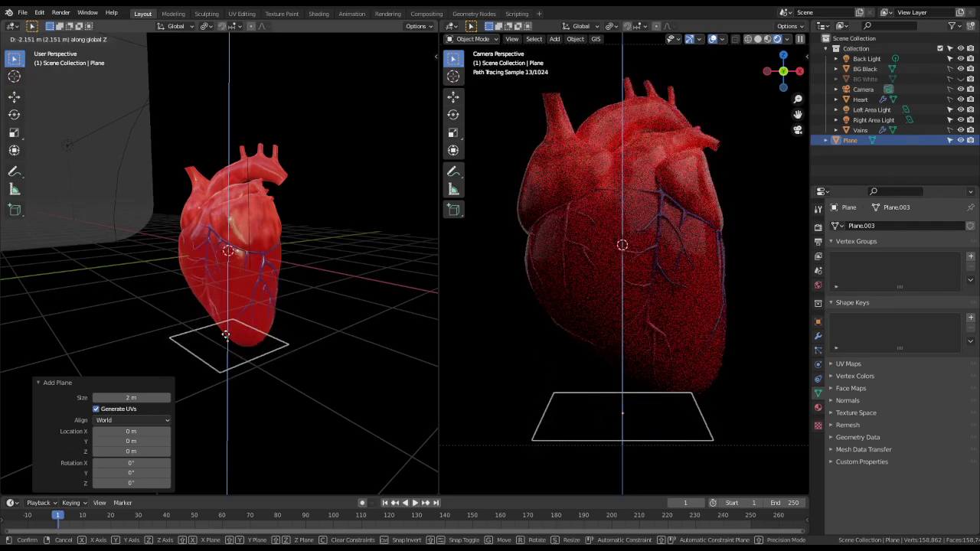
click(229, 305)
- In front view, roughly tilt and reposition the plane, then scale it by 3
key(KP_1)
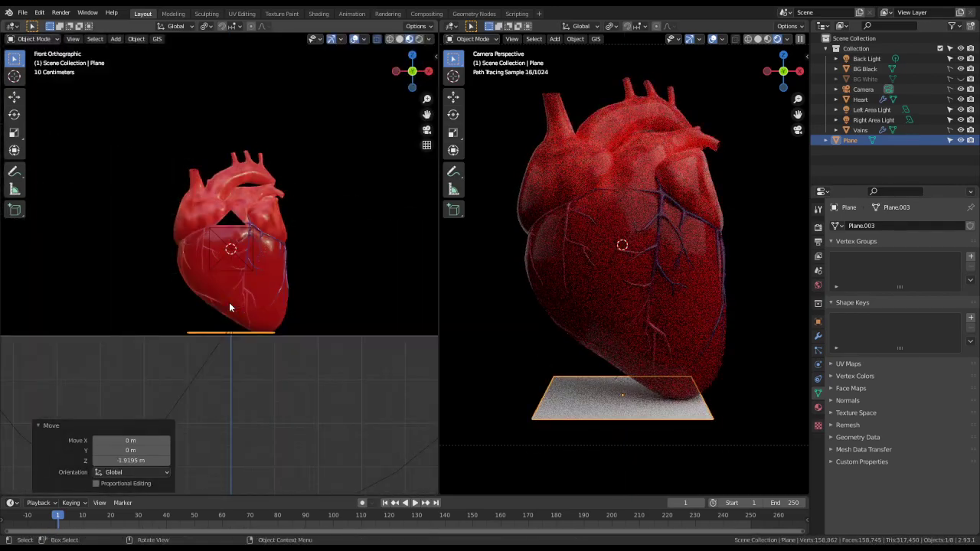
key(r)
click(404, 319)
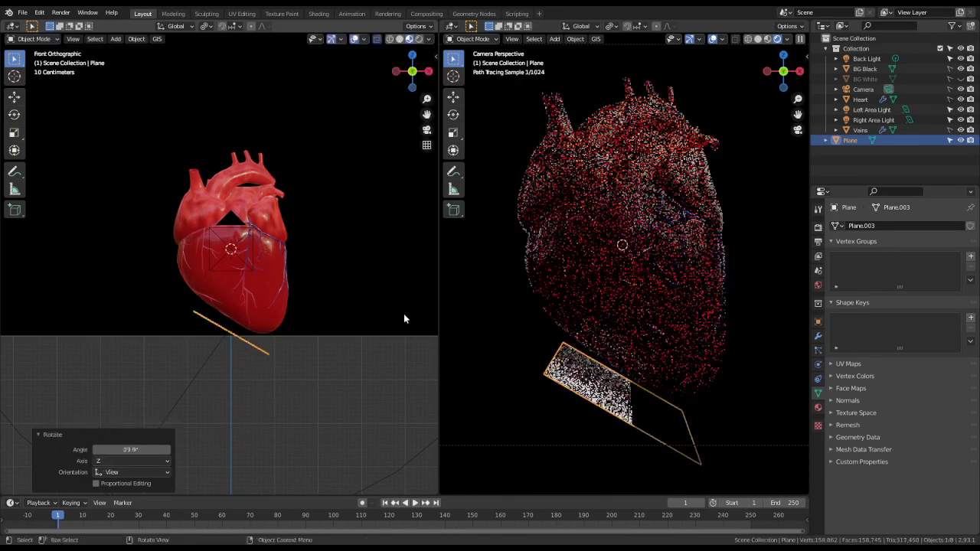
key(g)
click(355, 324)
key(s)
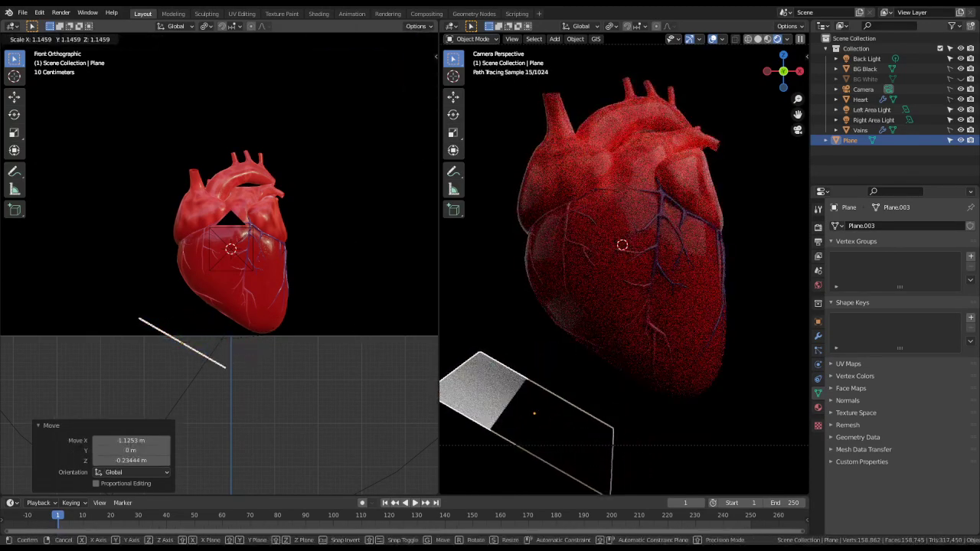
key(Escape)
text(s3)
key(Return)
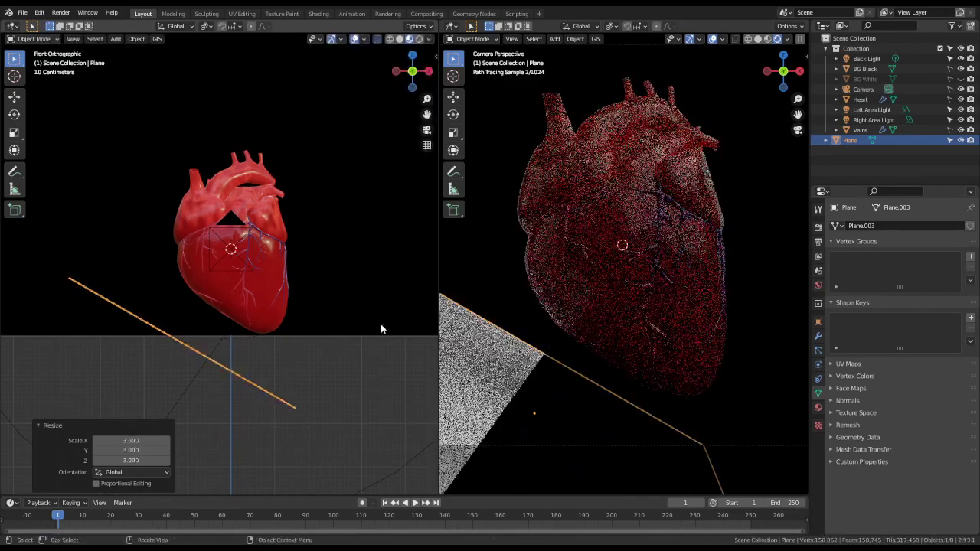
- In right side view, rotate the plane 45° and move it under the heart
key(KP_7)
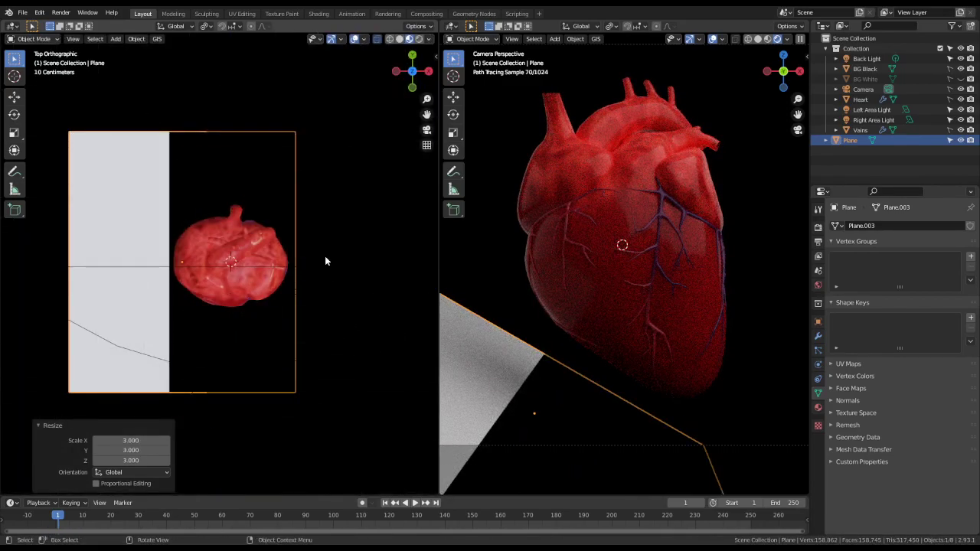
key(KP_3)
key(r)
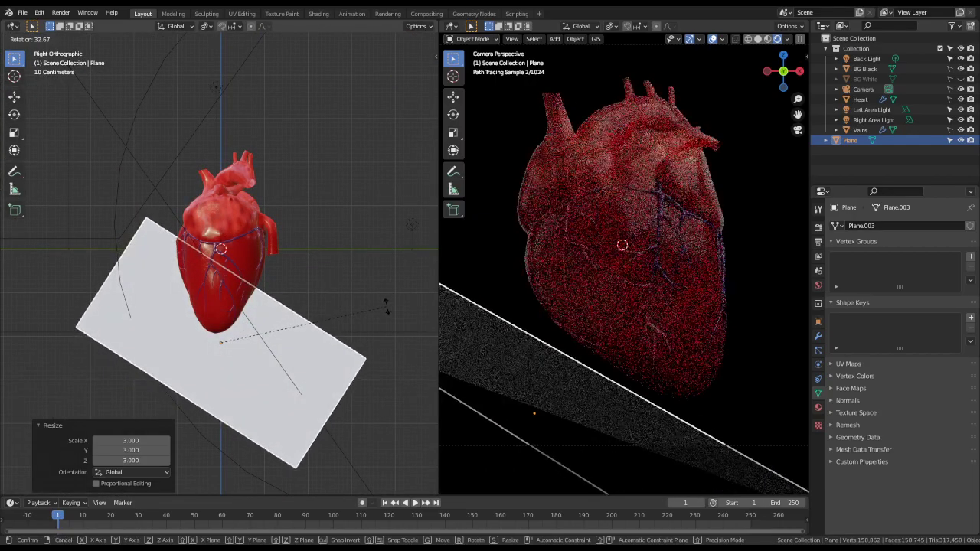
text(45)
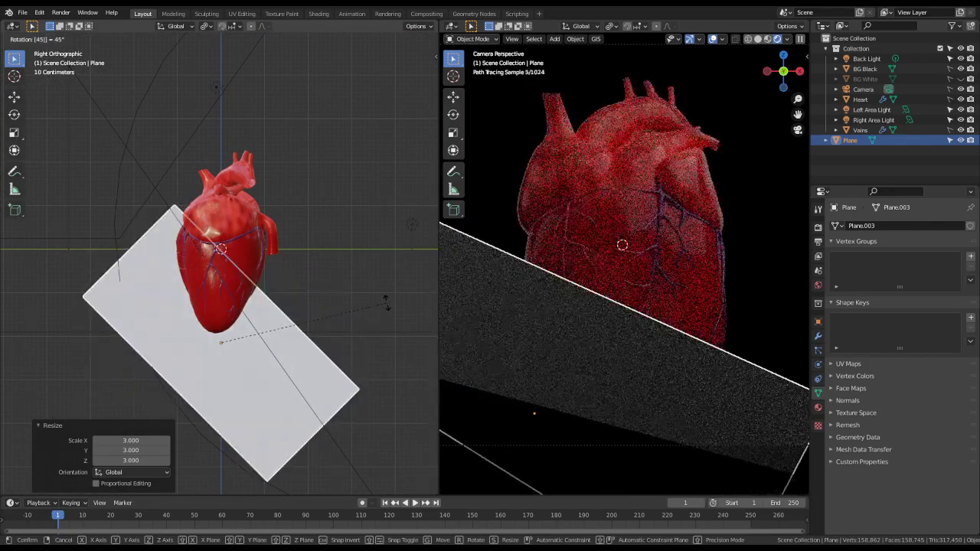
key(Return)
key(g)
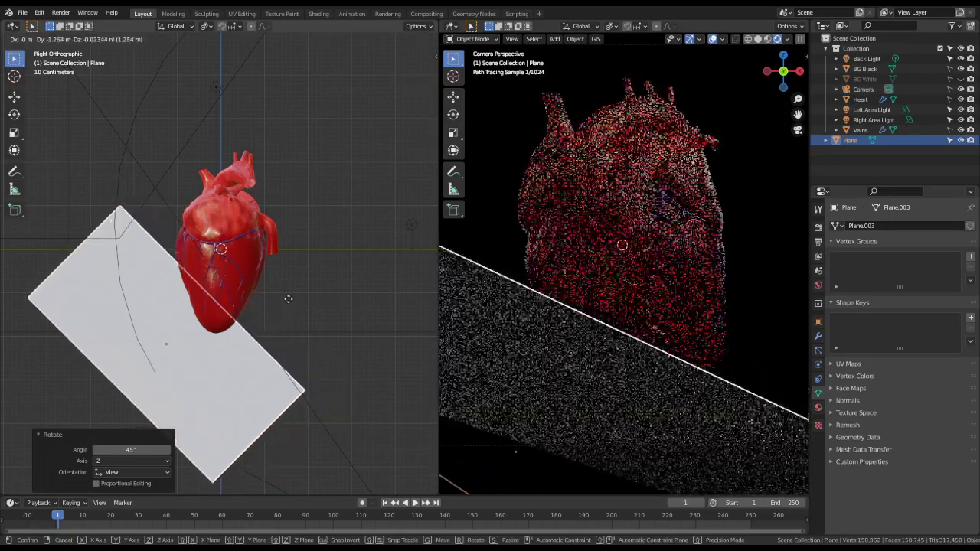
click(293, 297)
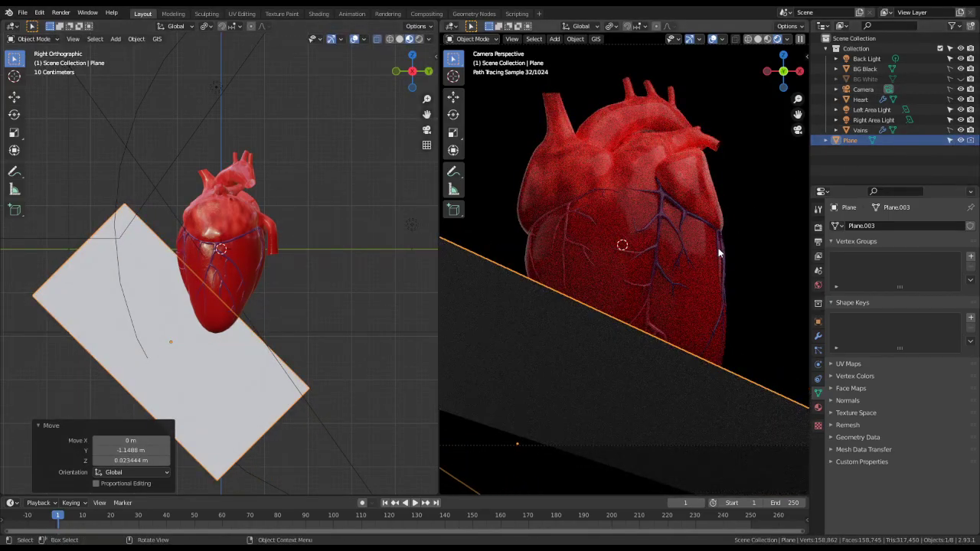
click(969, 141)
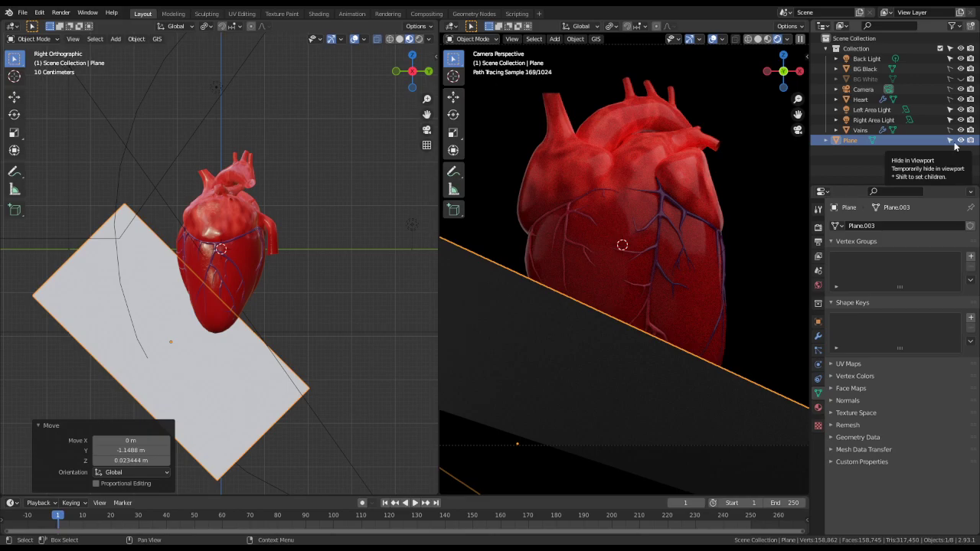
middle_drag(709, 252, 683, 278)
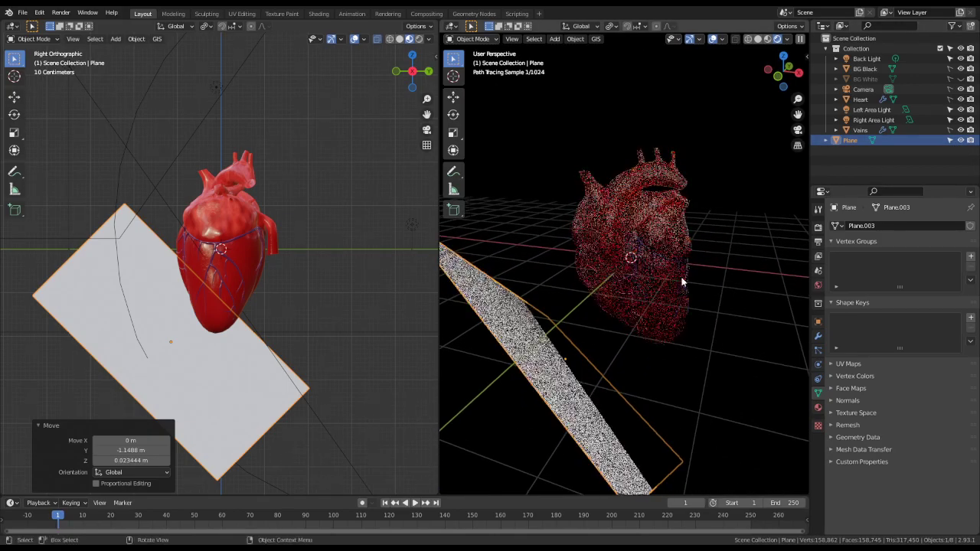
click(961, 140)
key(KP_1)
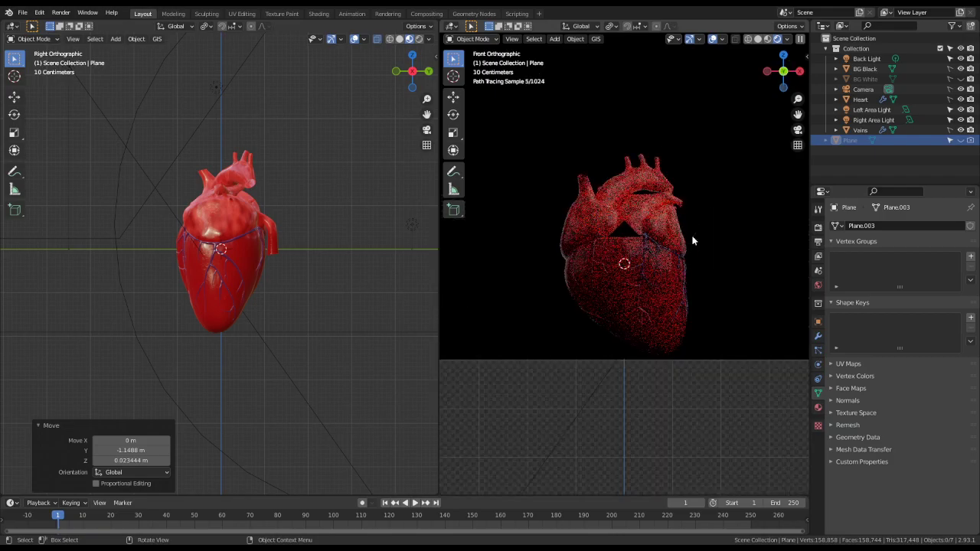
scroll(635, 317, up, 3)
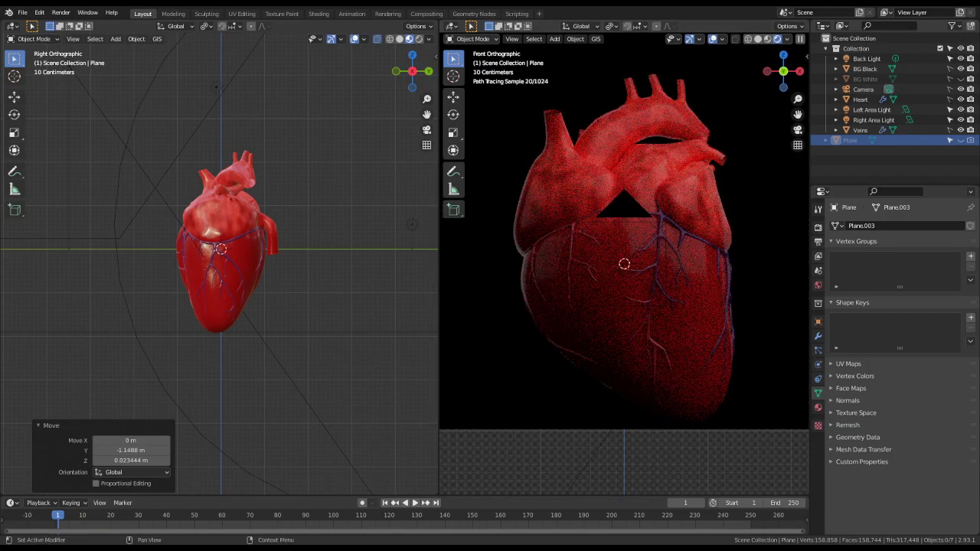
click(962, 141)
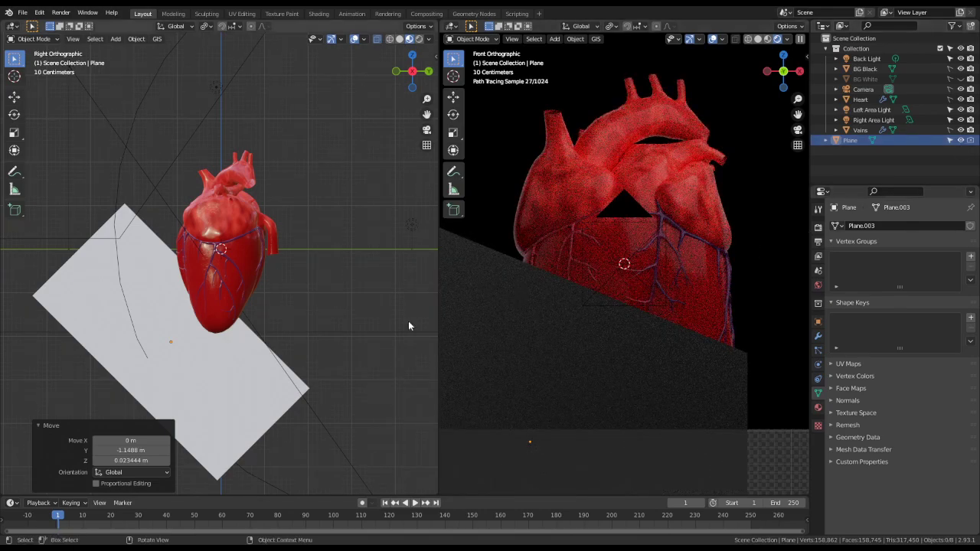
click(223, 401)
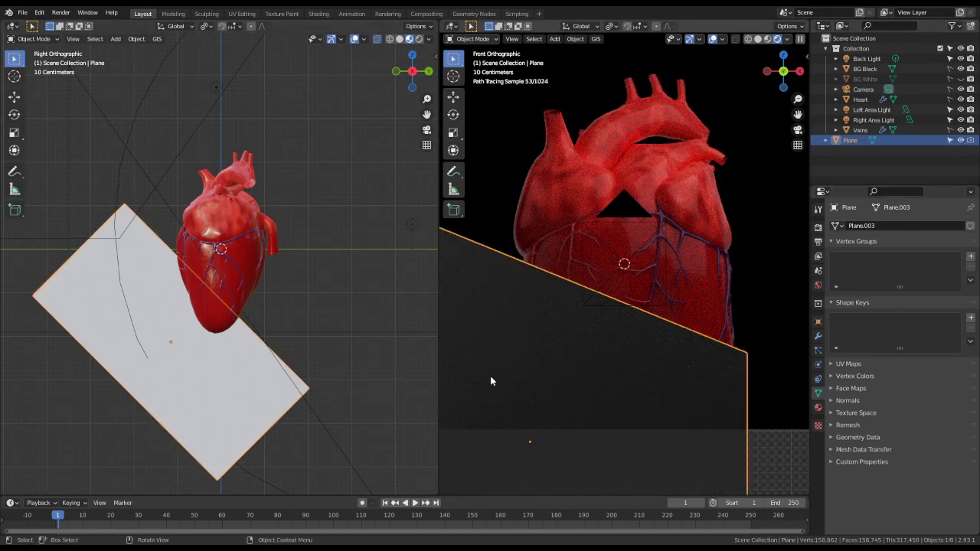
- Set the plane's Viewport Display option Display As to Wire
click(817, 409)
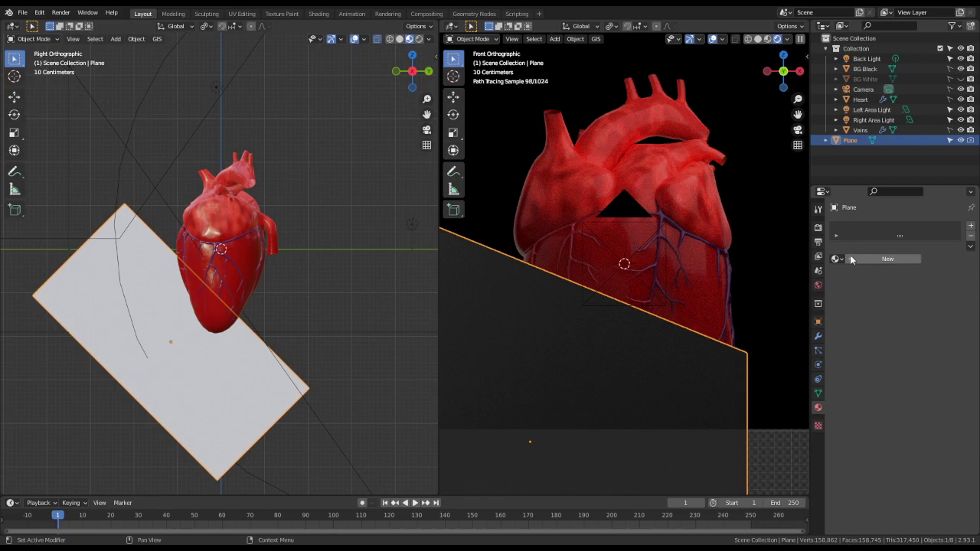
click(817, 322)
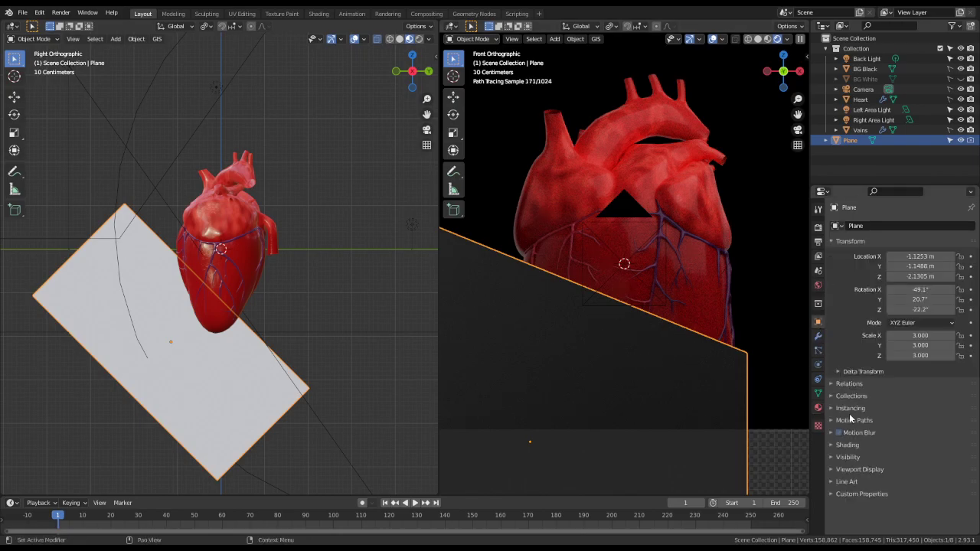
click(840, 473)
scroll(854, 460, down, 3)
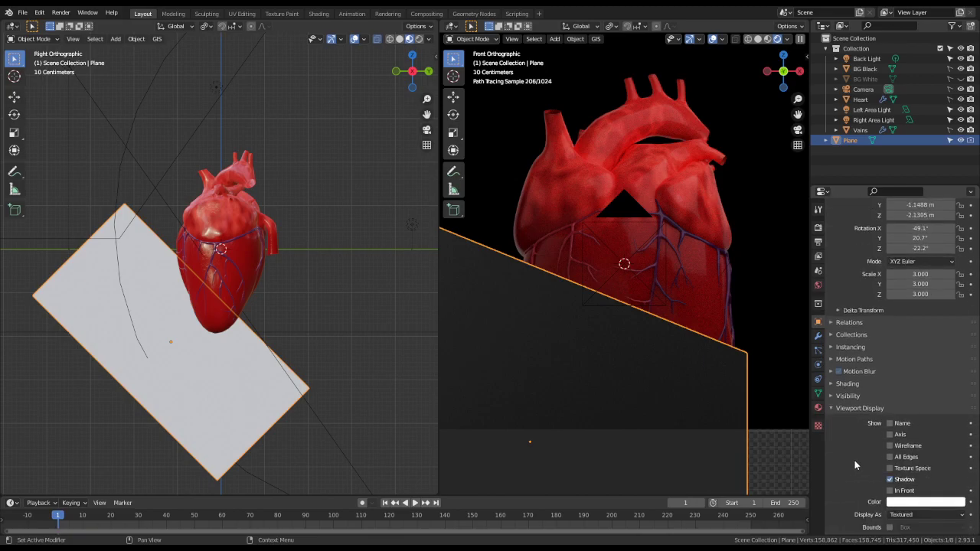
click(915, 489)
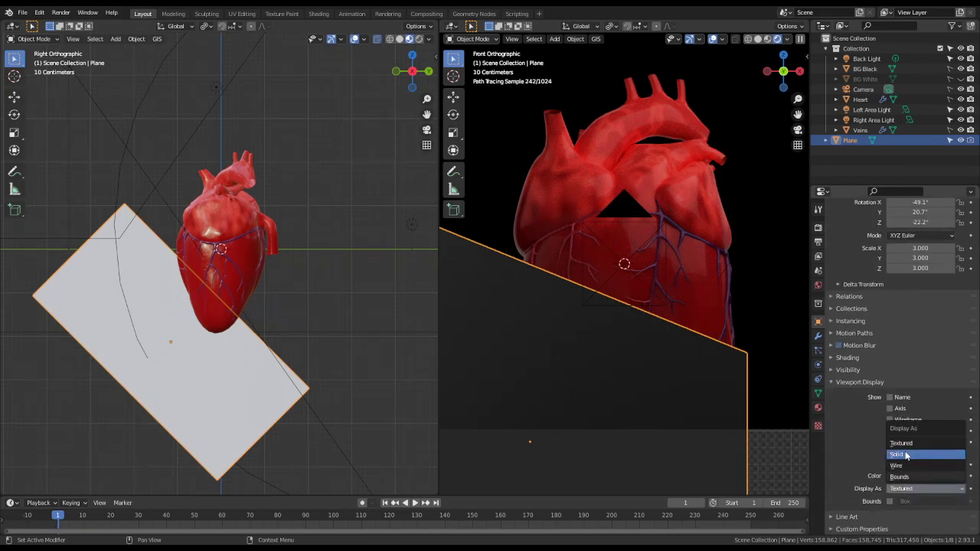
click(902, 464)
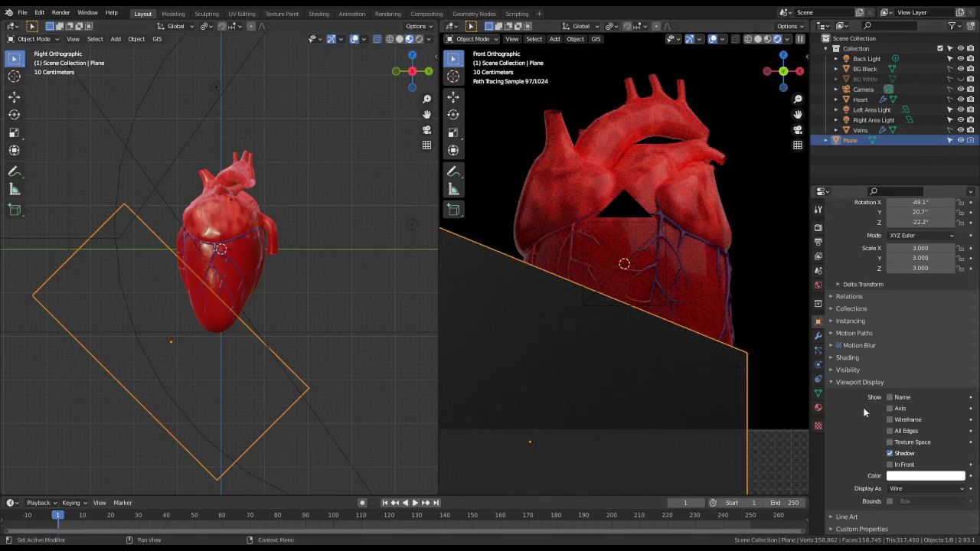
- Expand the plane's Visibility settings and test the Viewports and Renders toggles, leaving renders off
ctrl+click(850, 374)
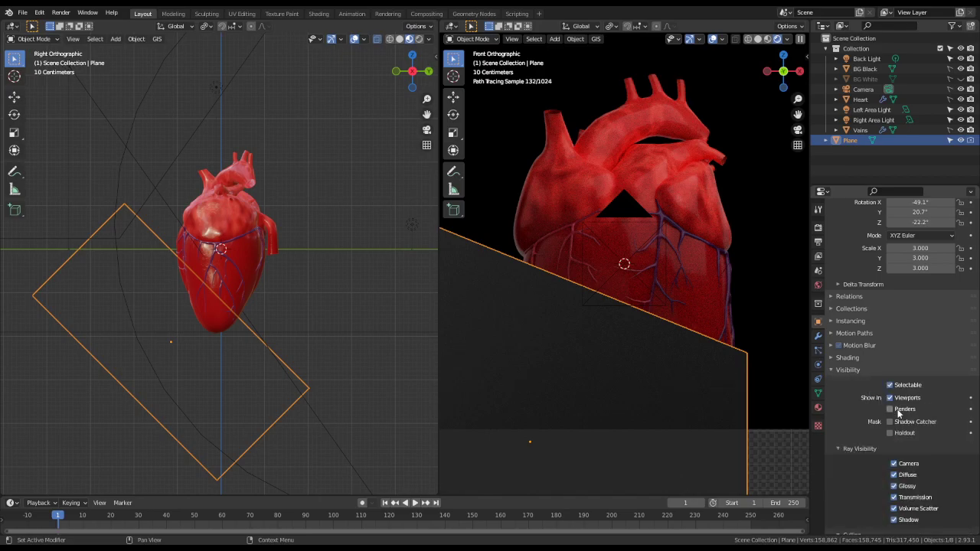
click(889, 398)
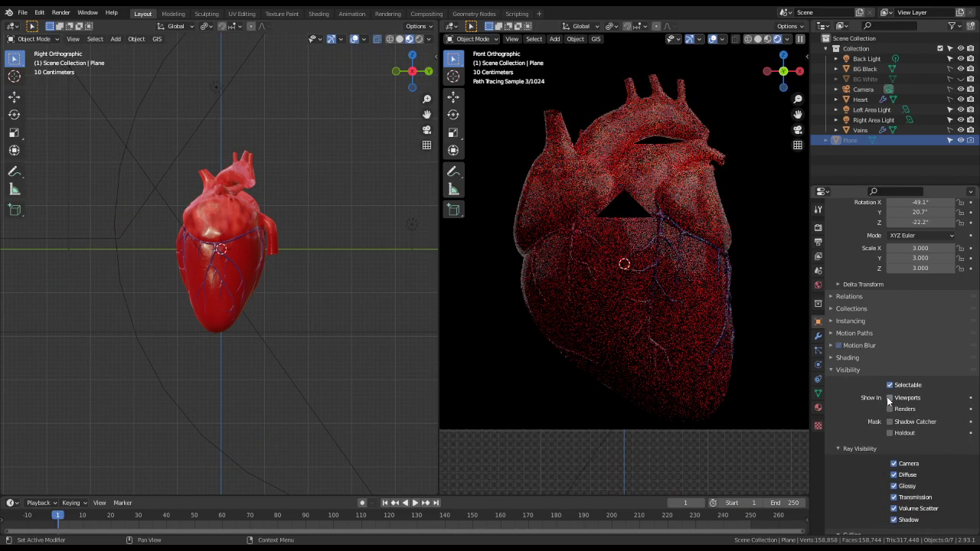
click(889, 398)
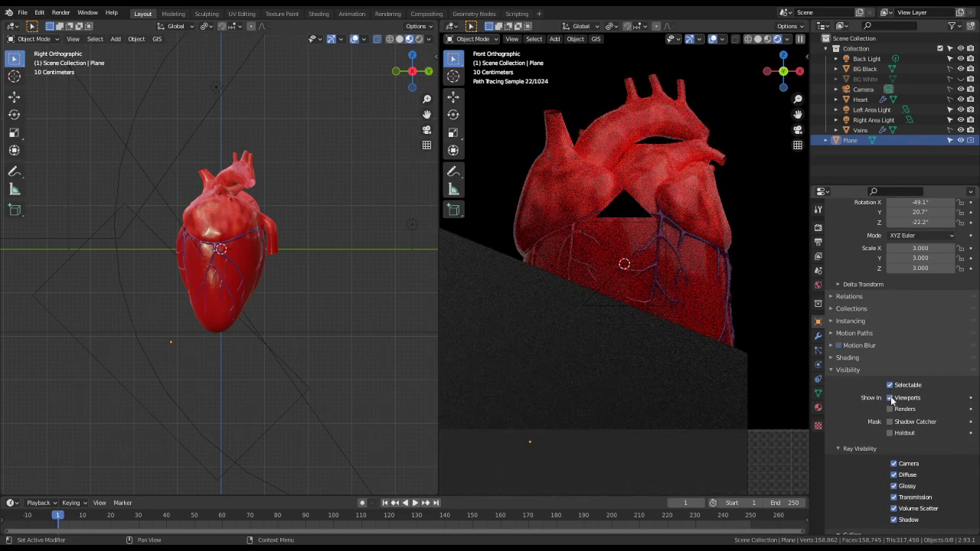
click(890, 410)
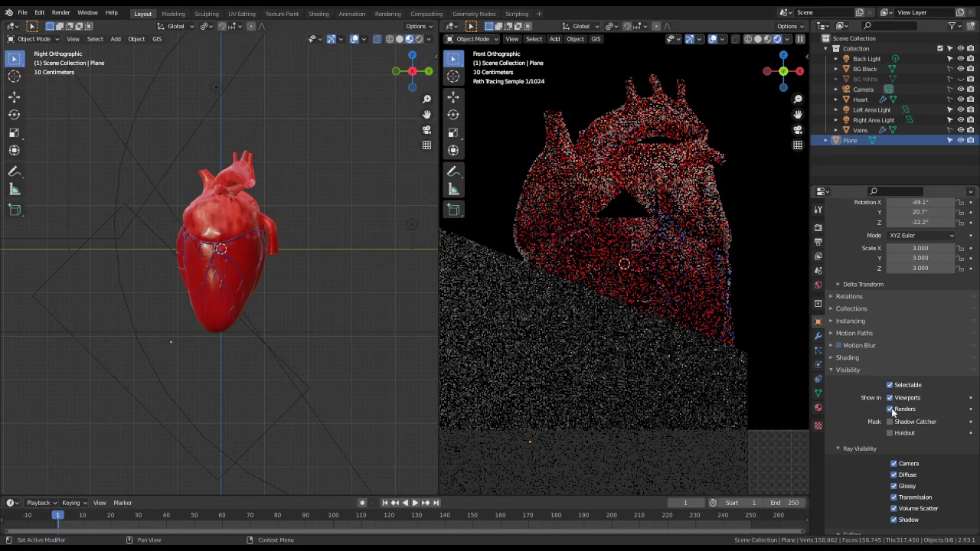
click(890, 410)
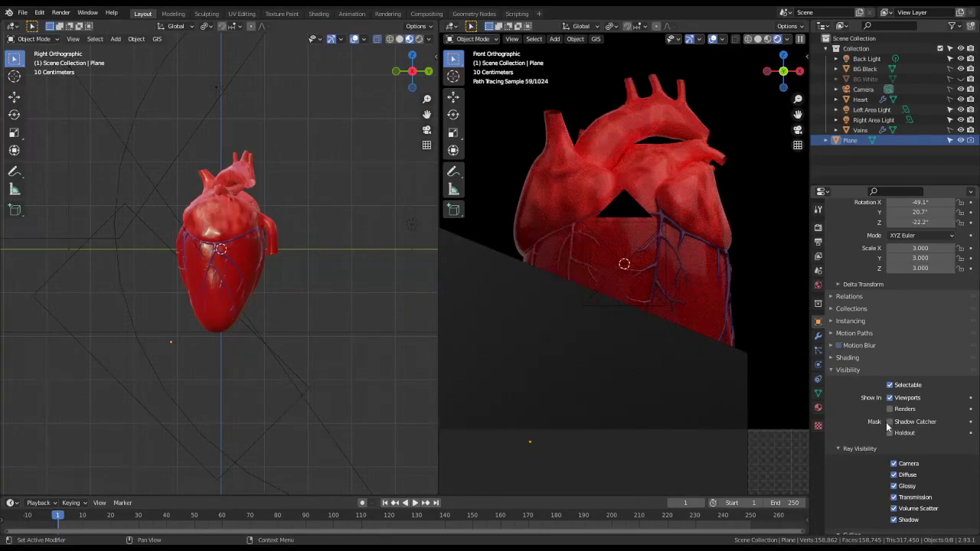
- Turn off the plane's Camera ray visibility, return to front view, and hide it
scroll(885, 437, down, 3)
scroll(885, 449, down, 1)
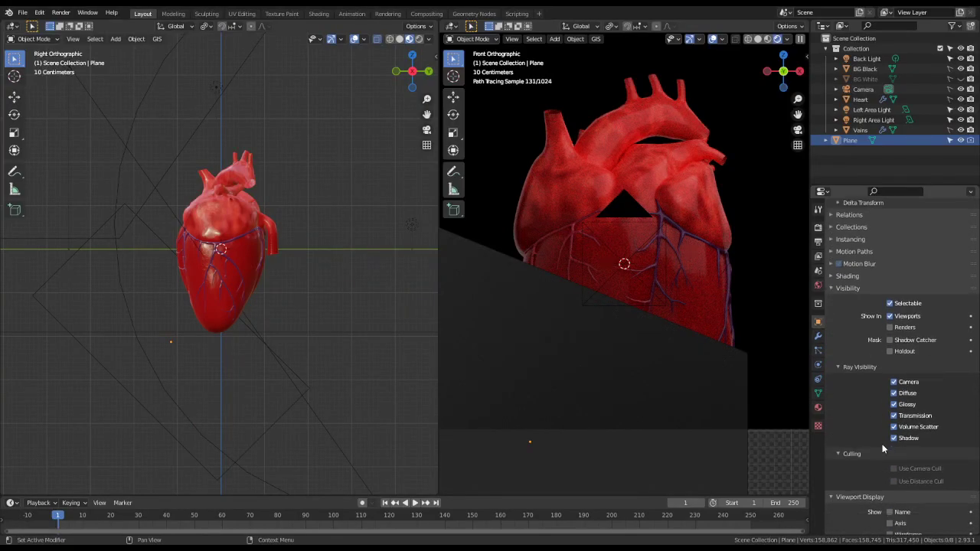
click(902, 385)
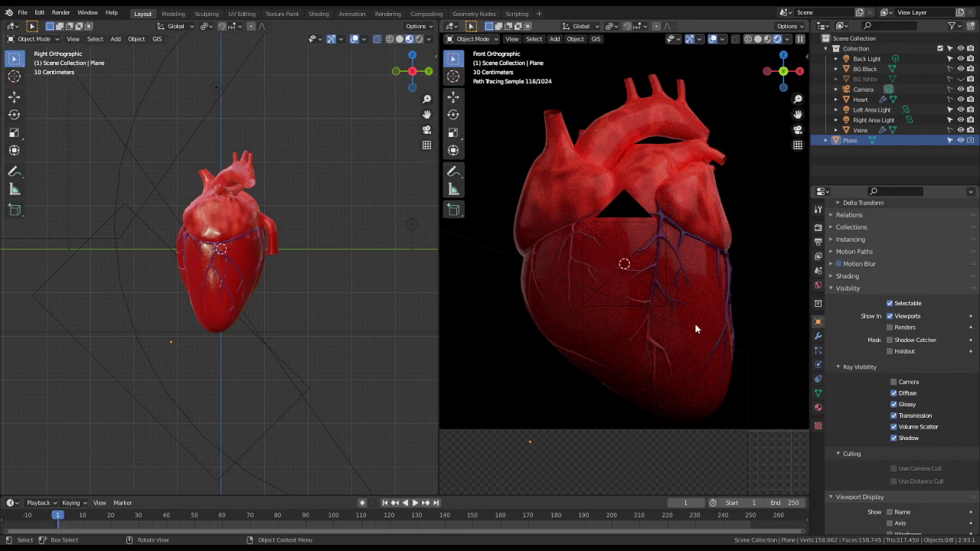
click(894, 381)
middle_drag(666, 307, 608, 300)
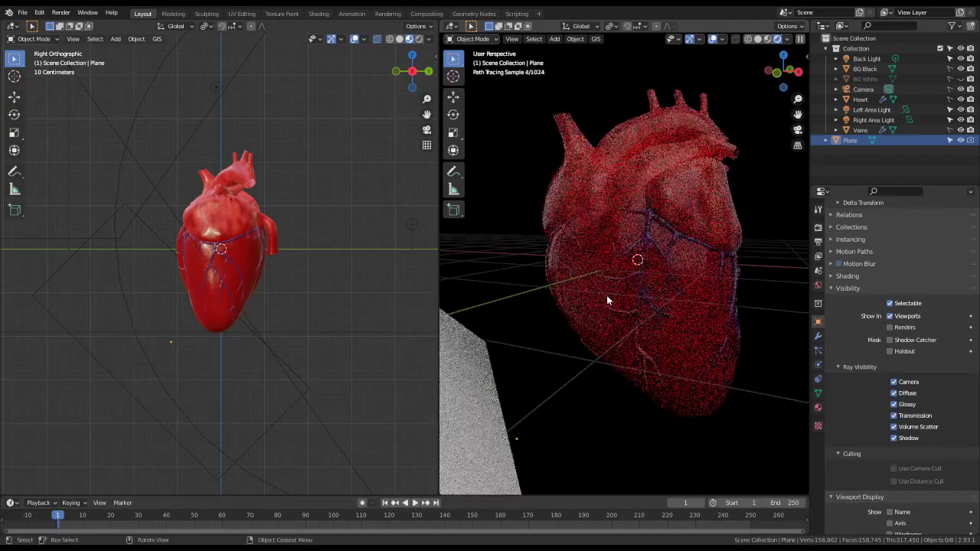
click(901, 386)
key(KP_1)
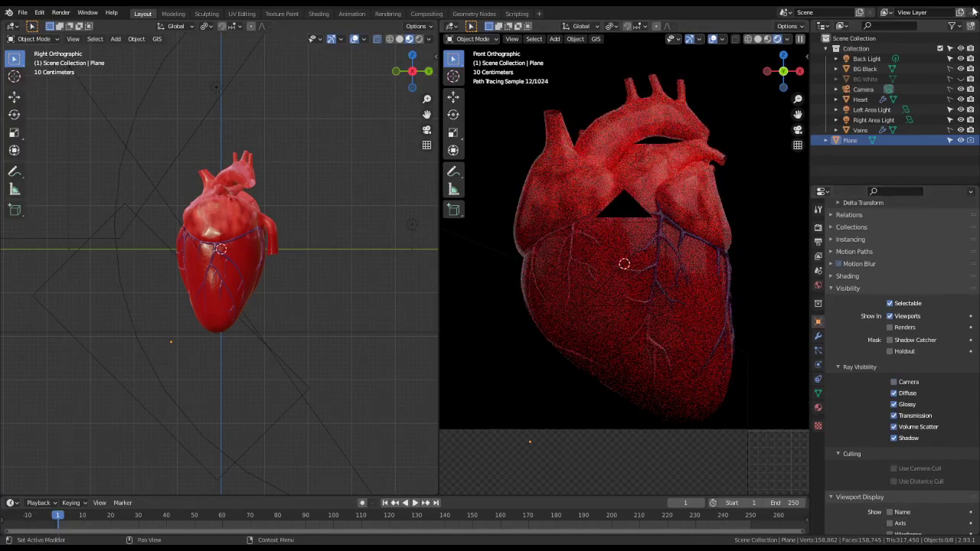
click(962, 141)
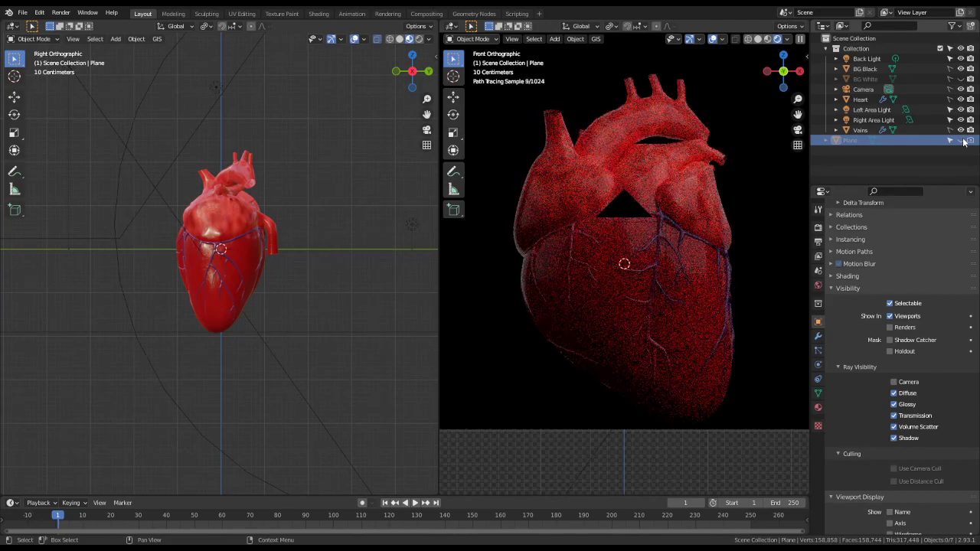
- Unhide and select the plane, try moving it, then undo the move
click(962, 140)
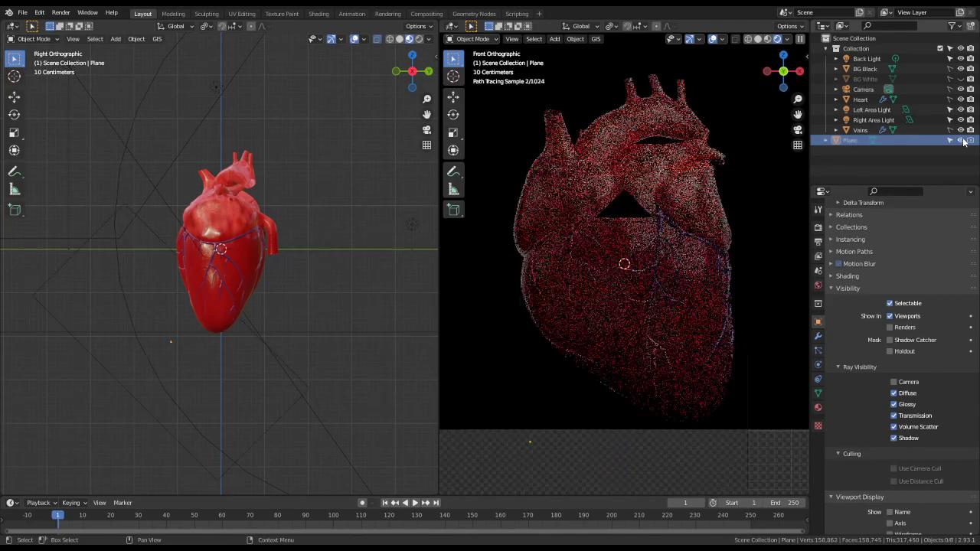
click(116, 391)
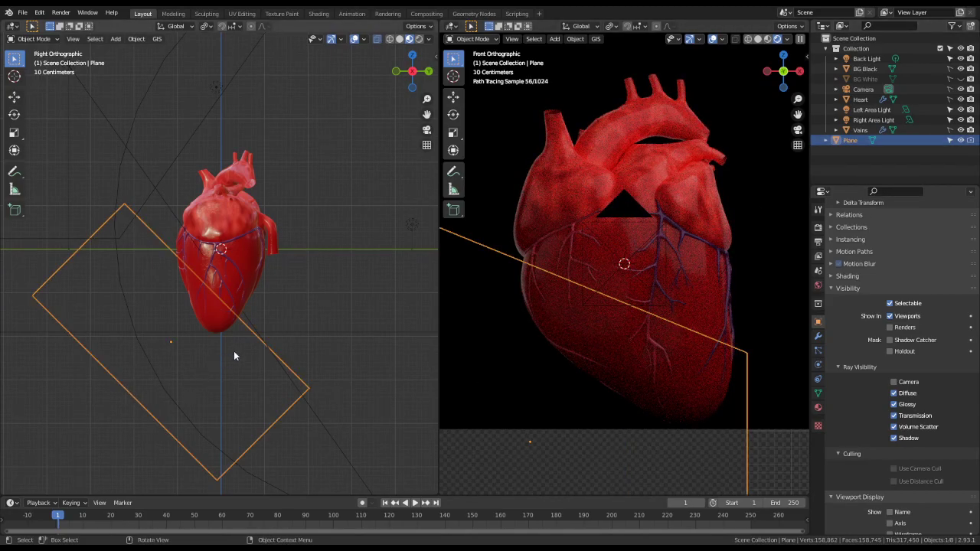
key(g)
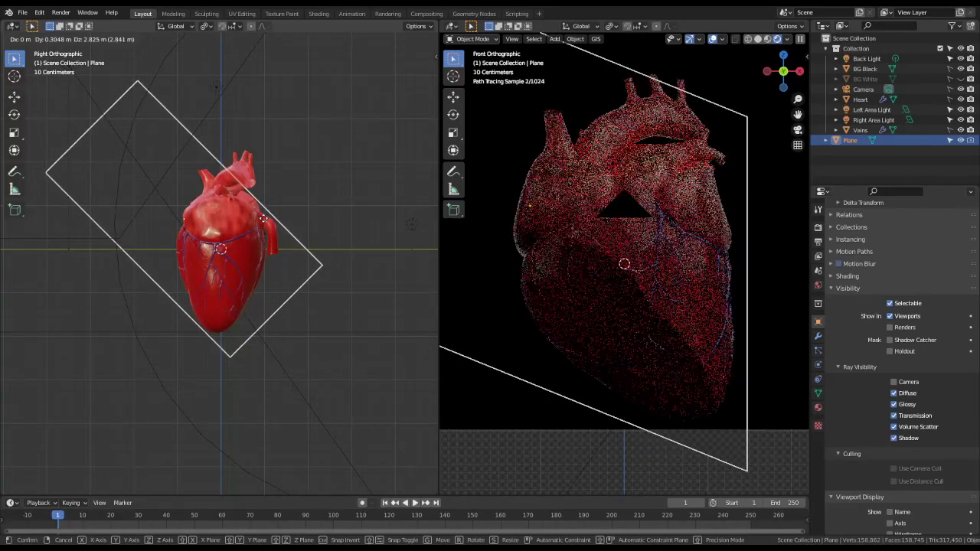
click(263, 219)
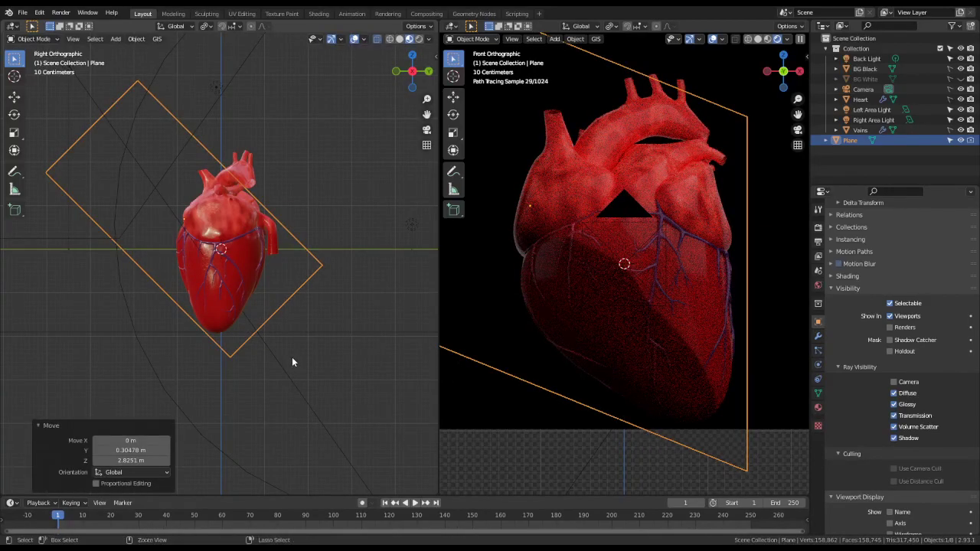
key(ctrl+z)
- In top view, rotate the plane -13.5° about Z and show its Material properties
middle_drag(294, 346, 290, 354)
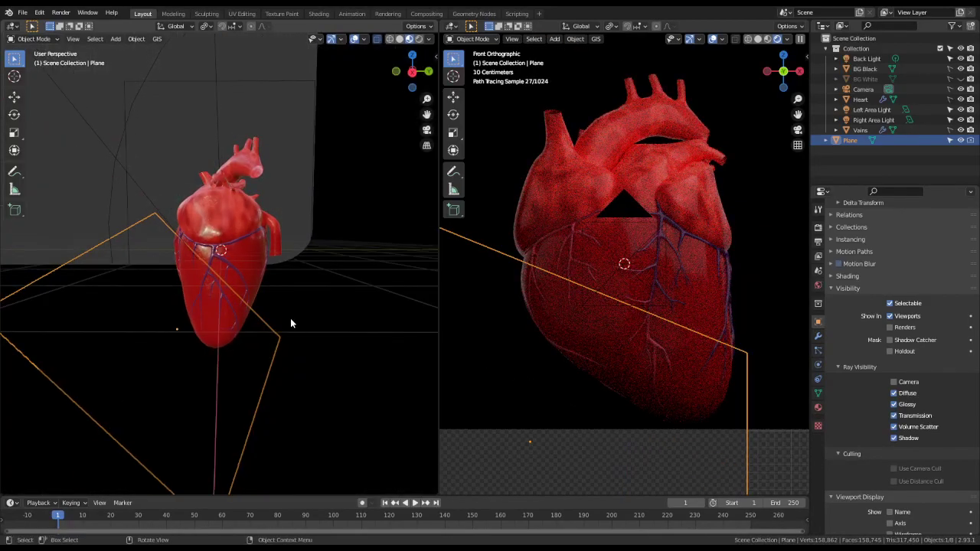
key(KP_7)
key(r)
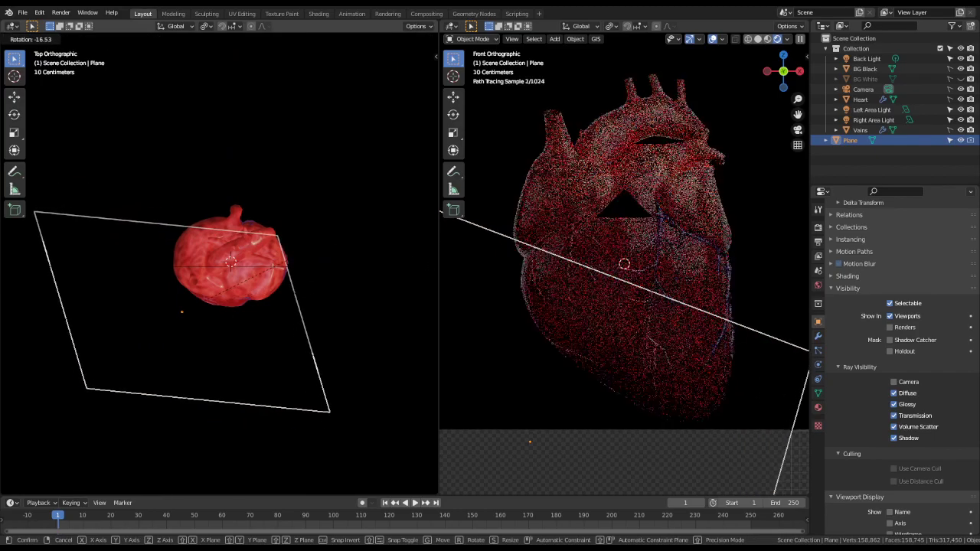
key(Return)
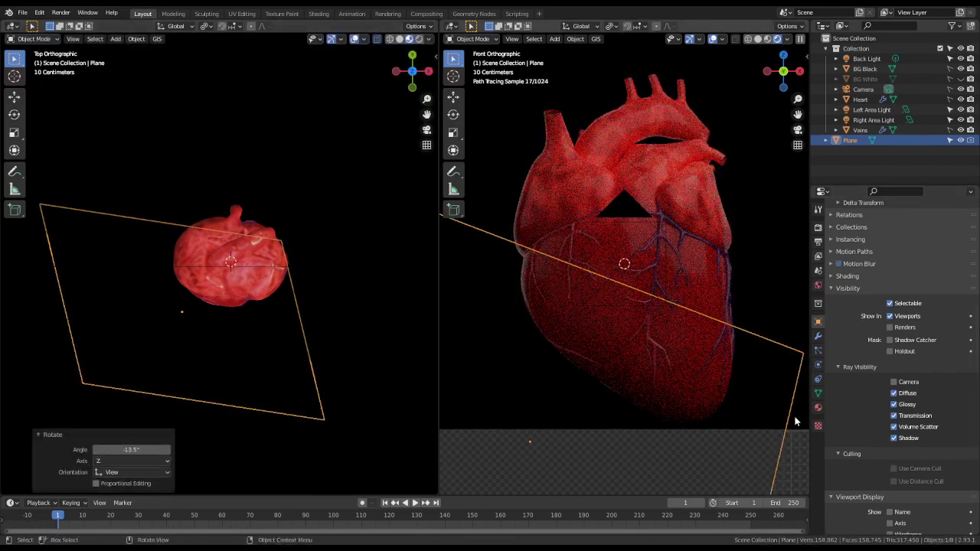
click(818, 407)
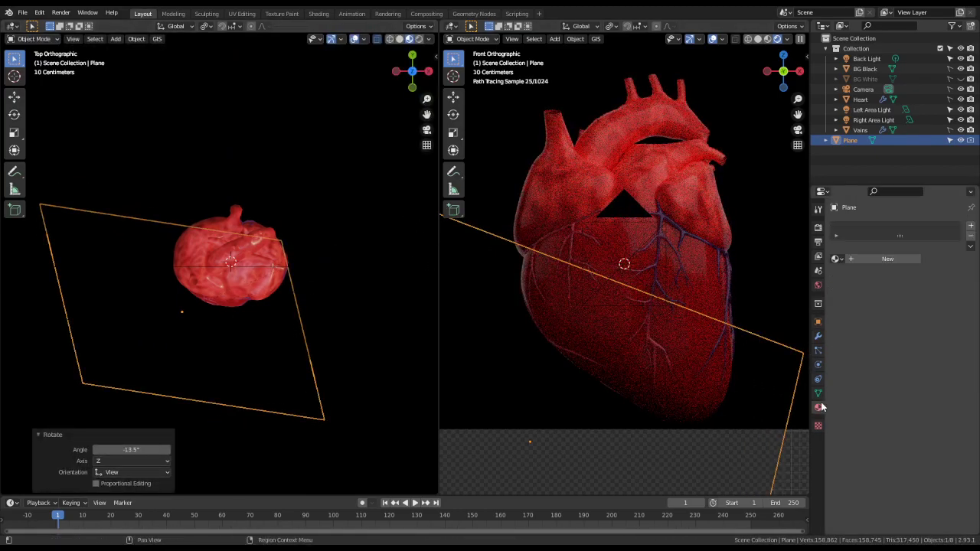
- Give the plane a new Principled BSDF material named White, then return to right side view
click(852, 259)
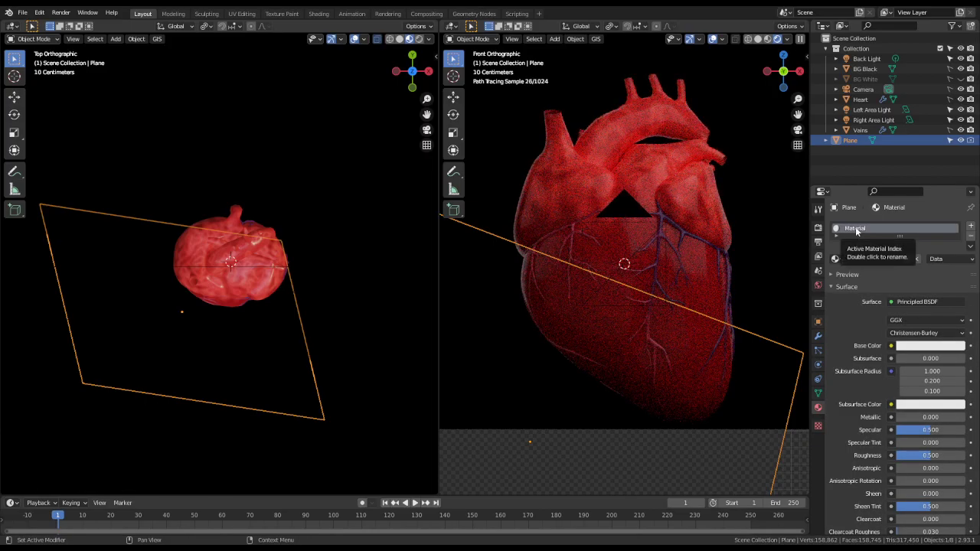
double_click(856, 229)
text(Whi)
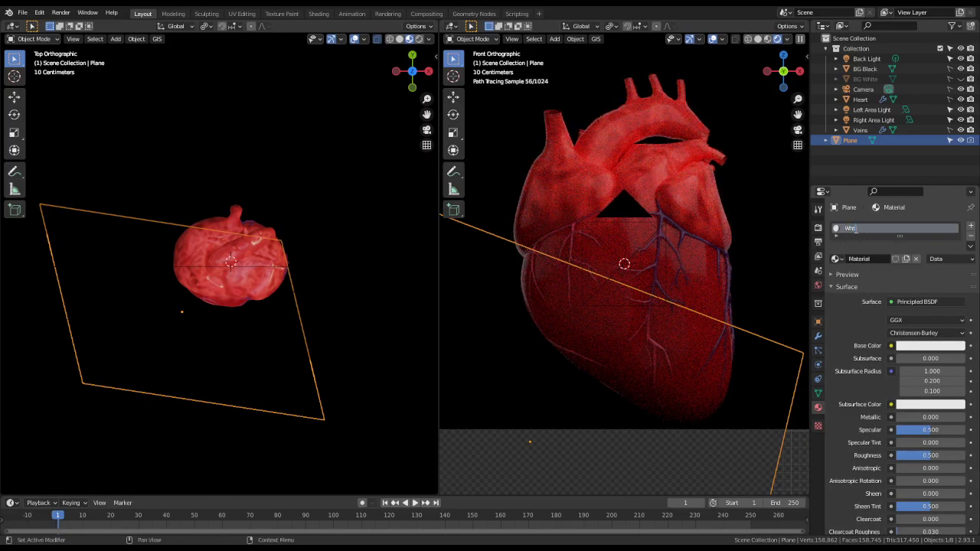
text(te)
key(Return)
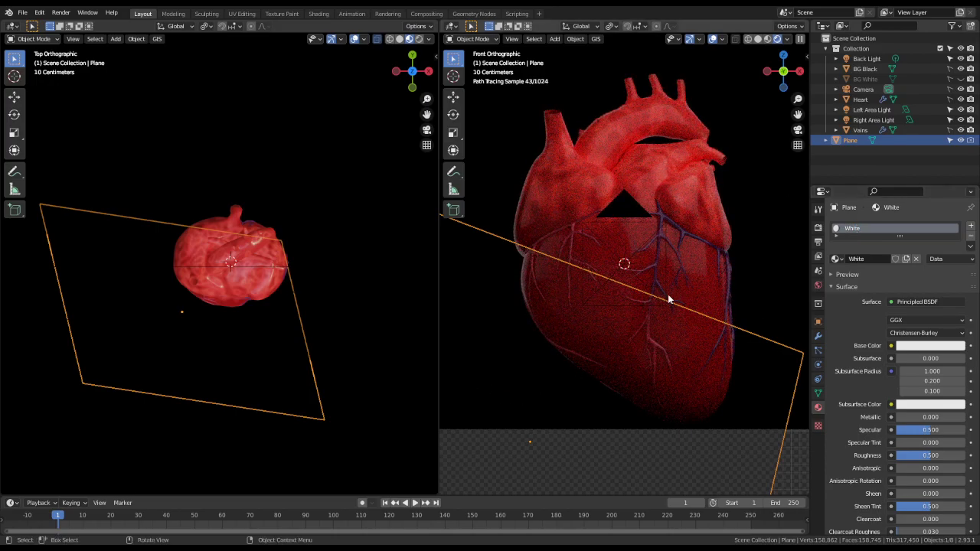
middle_drag(286, 265, 230, 186)
key(KP_3)
- Tilt the plane, then clear its rotation with Alt+R so it lies flat
key(r)
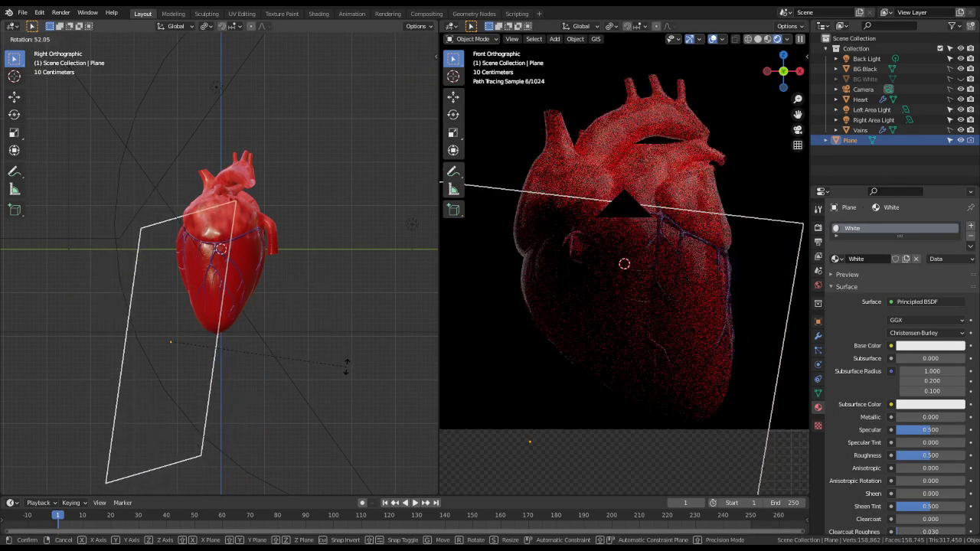
click(346, 366)
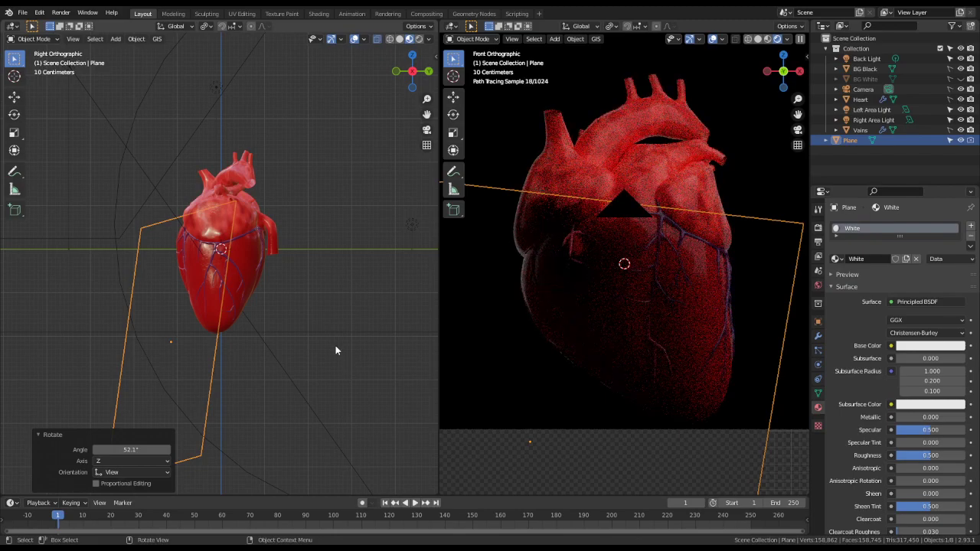
key(alt+r)
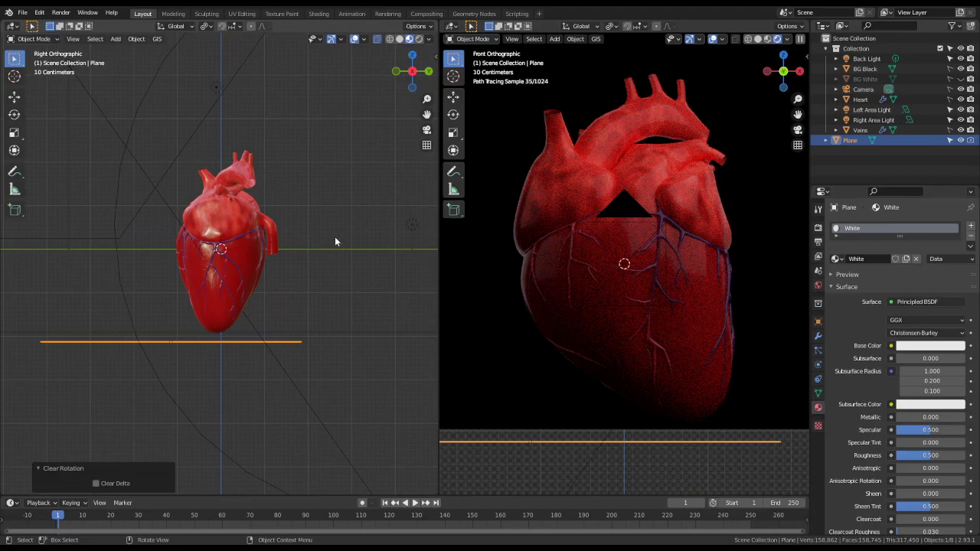
key(g)
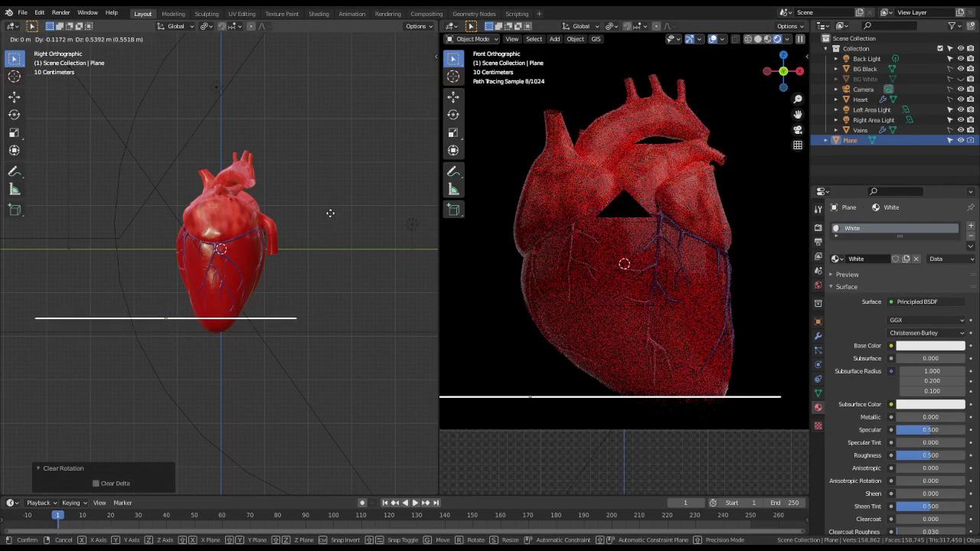
click(328, 222)
middle_drag(329, 222, 429, 246)
- Raise the plane to 1.389 m, then reselect it and lower it along Z
key(g)
key(z)
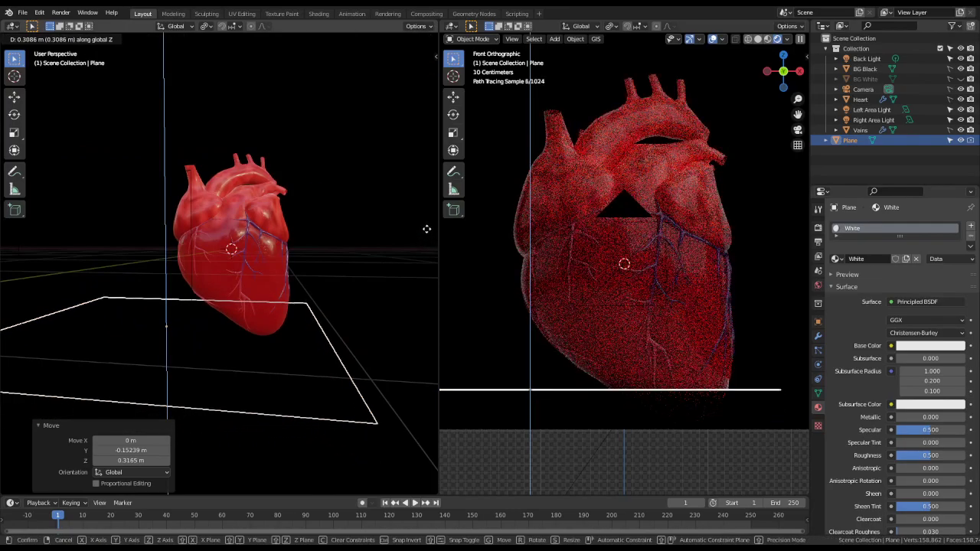
click(433, 175)
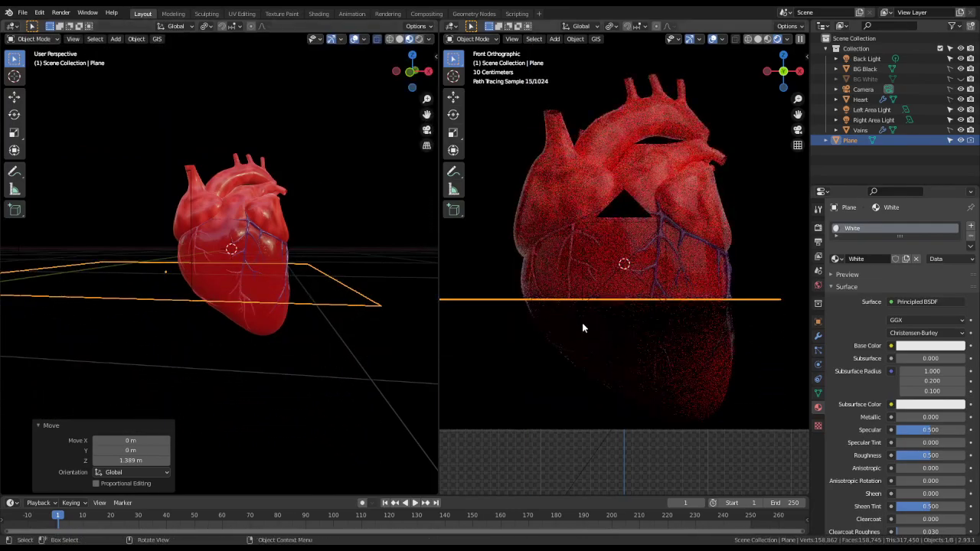
click(580, 470)
click(682, 468)
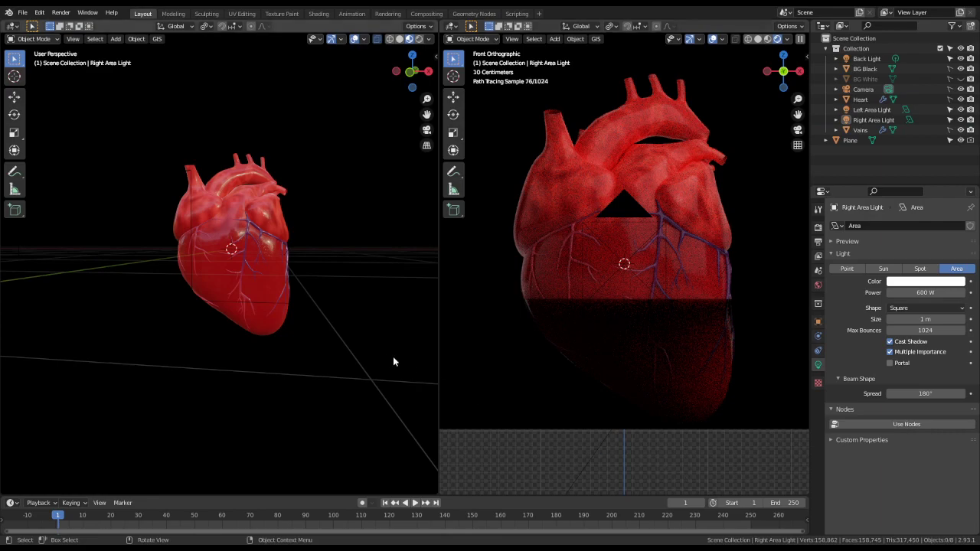
click(182, 303)
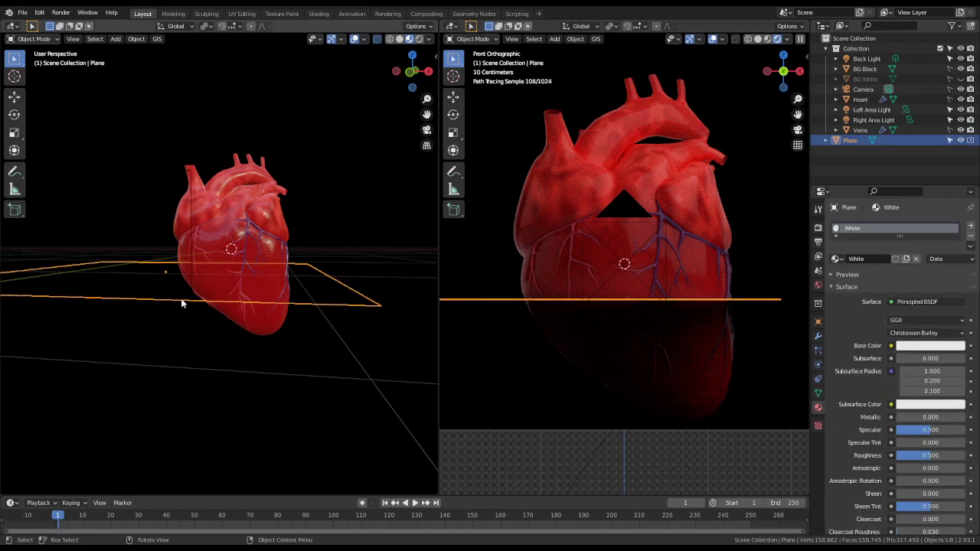
key(g)
key(z)
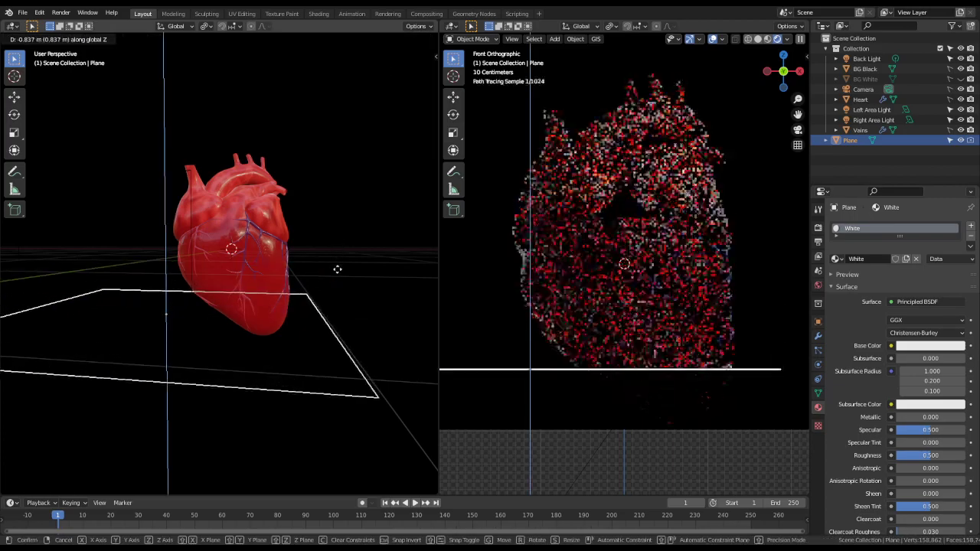
click(341, 264)
- In front view, lower the plane to -0.89 m just beneath the heart
key(KP_1)
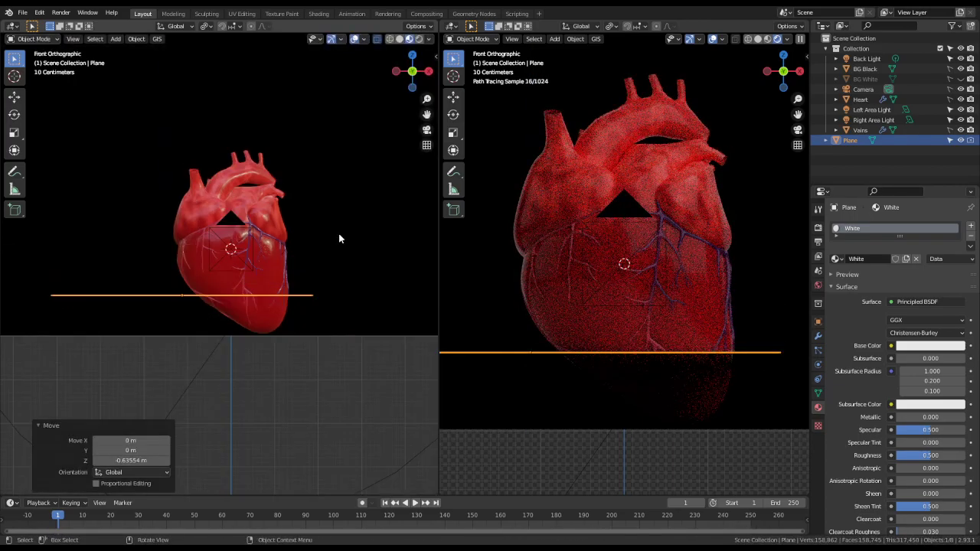
key(g)
key(z)
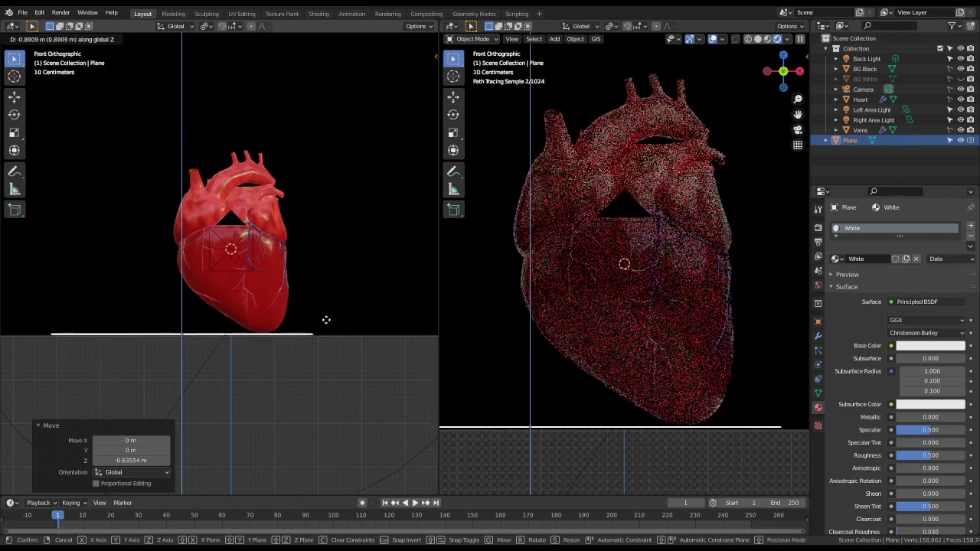
click(326, 322)
key(KP_0)
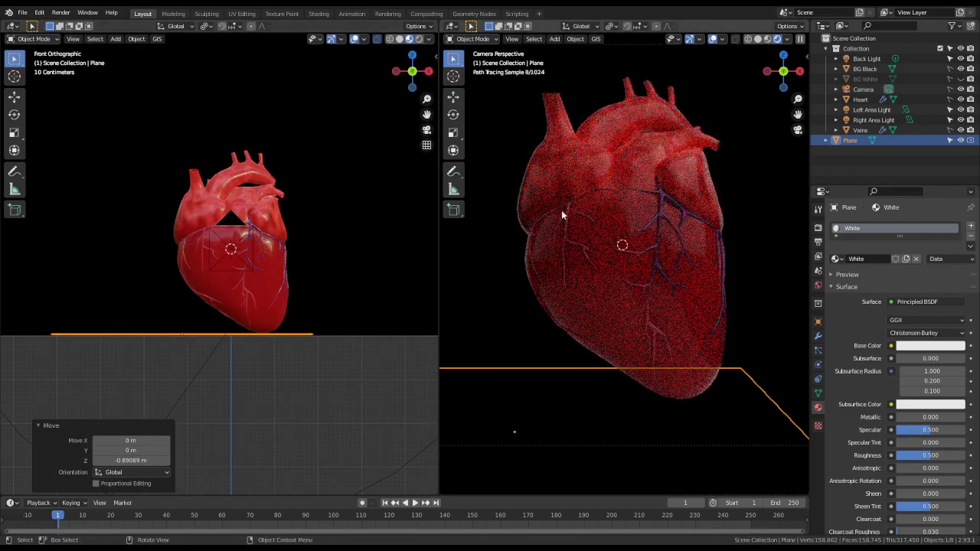
key(KP_1)
- Look over the Render and Output settings and return the right view to the camera
scroll(647, 337, down, 12)
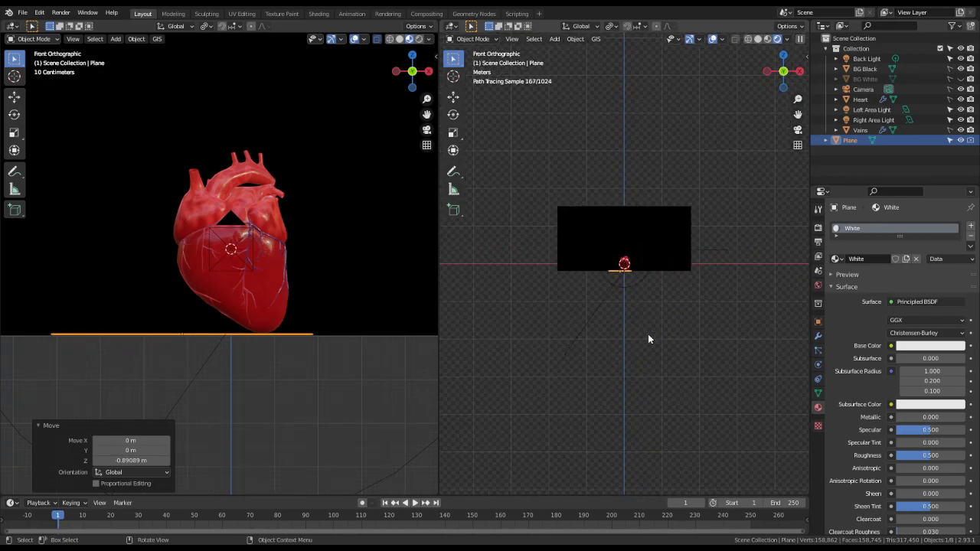
scroll(648, 334, up, 5)
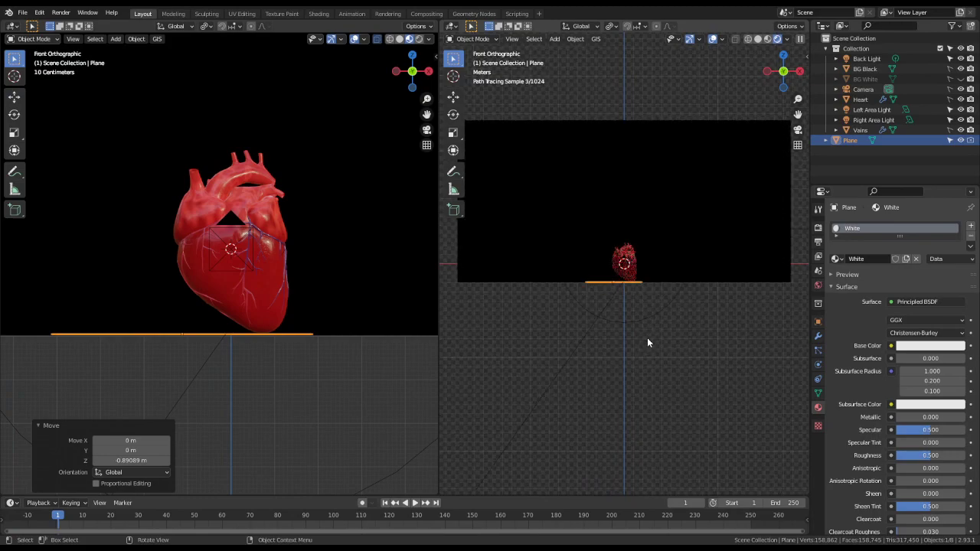
click(818, 228)
click(817, 243)
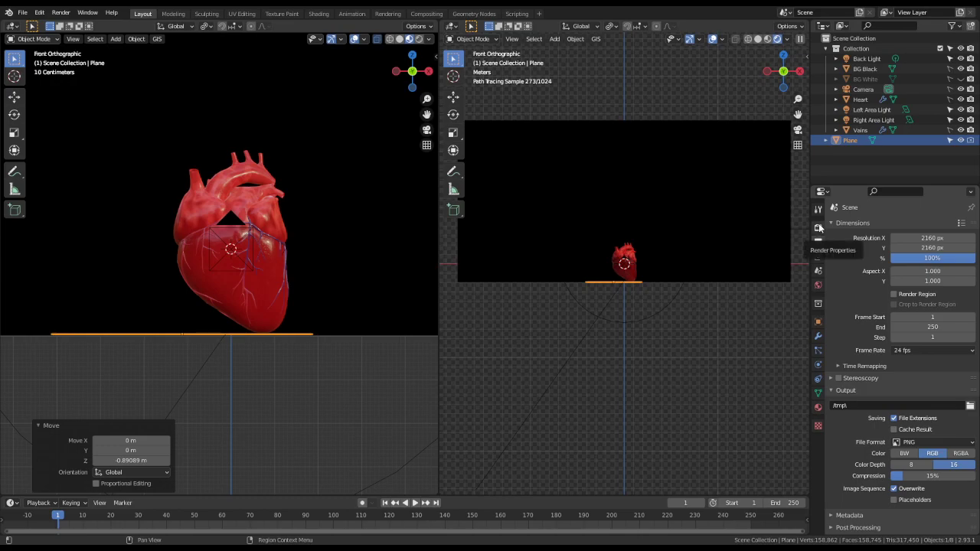
mouse_move(635, 253)
middle_down()
mouse_move(647, 258)
mouse_move(640, 261)
middle_up()
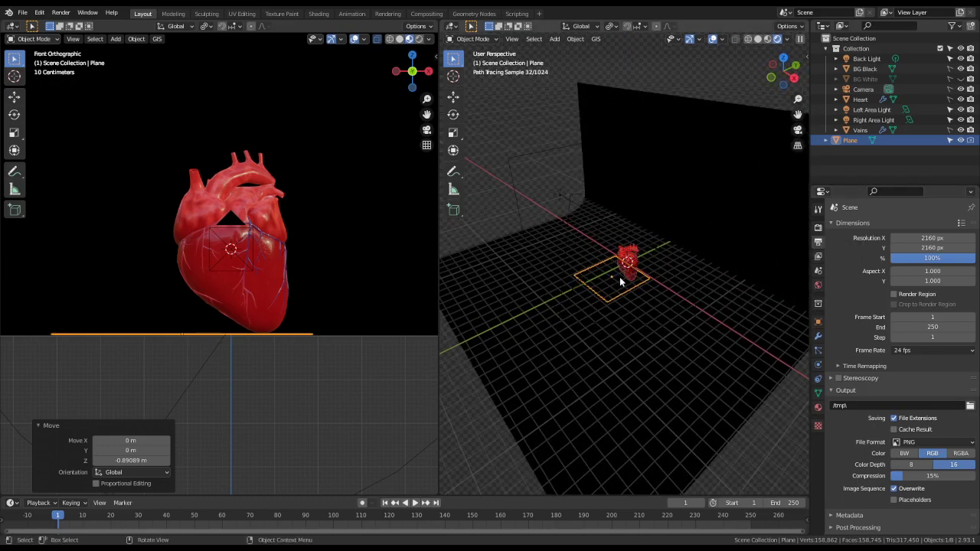
key(KP_0)
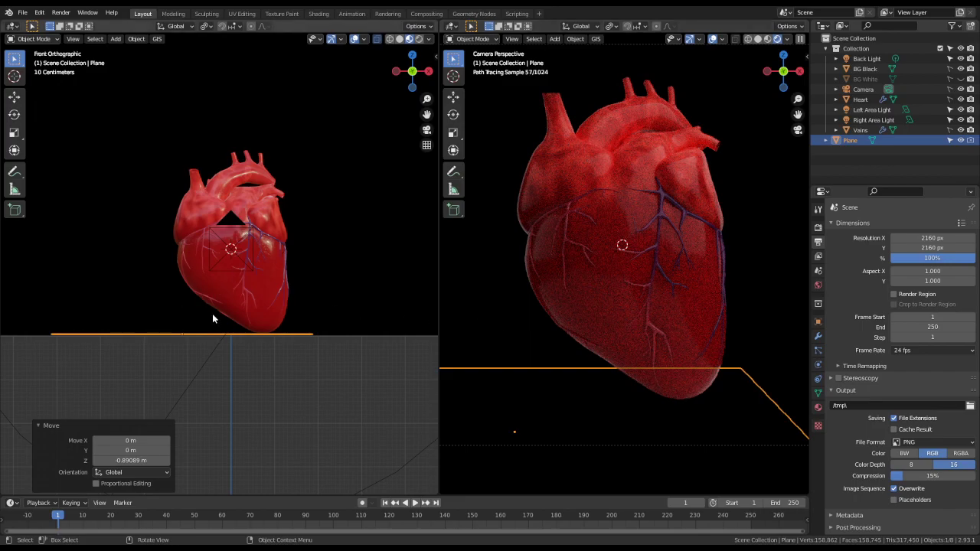
- Unhide all objects with Alt+H, return to camera view, and hide BG White for a black background
key(r)
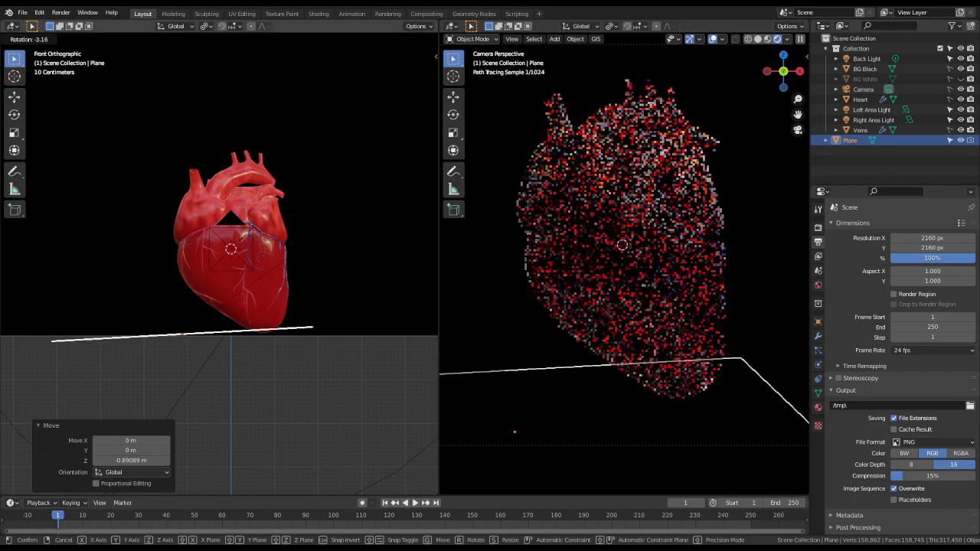
key(Escape)
key(h)
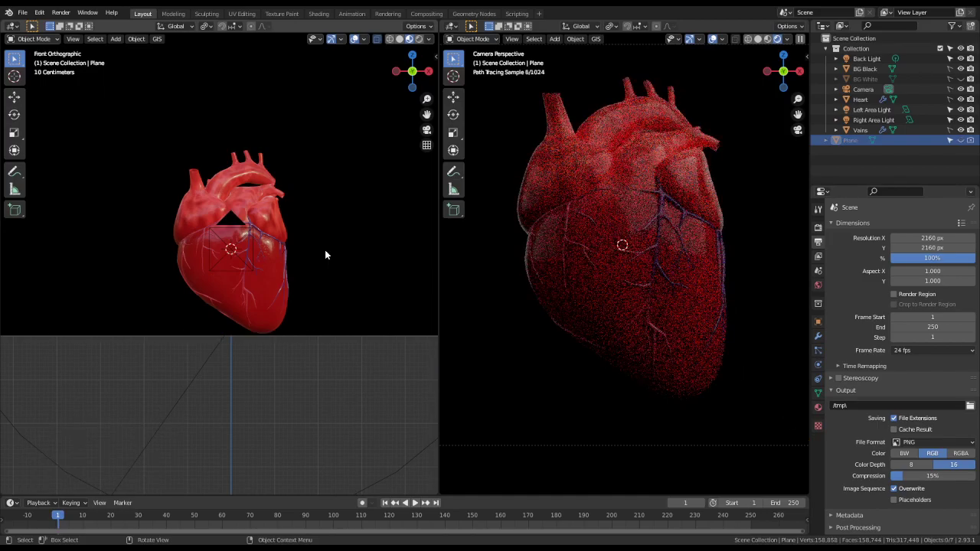
key(alt+h)
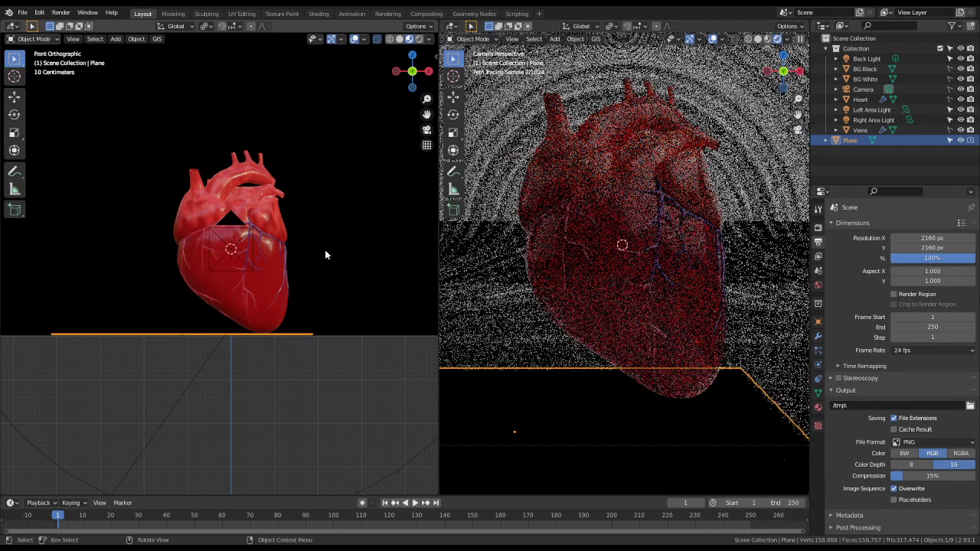
key(KP_0)
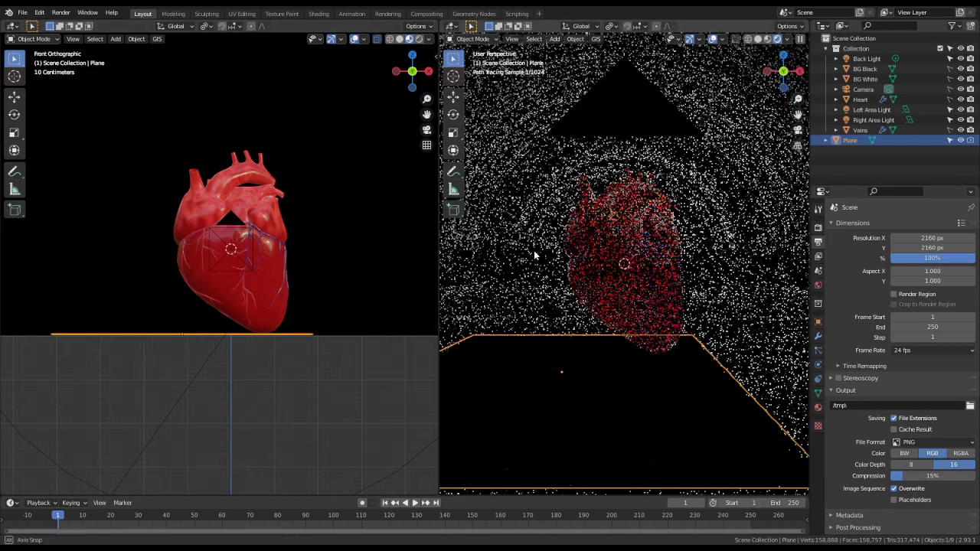
key(KP_1)
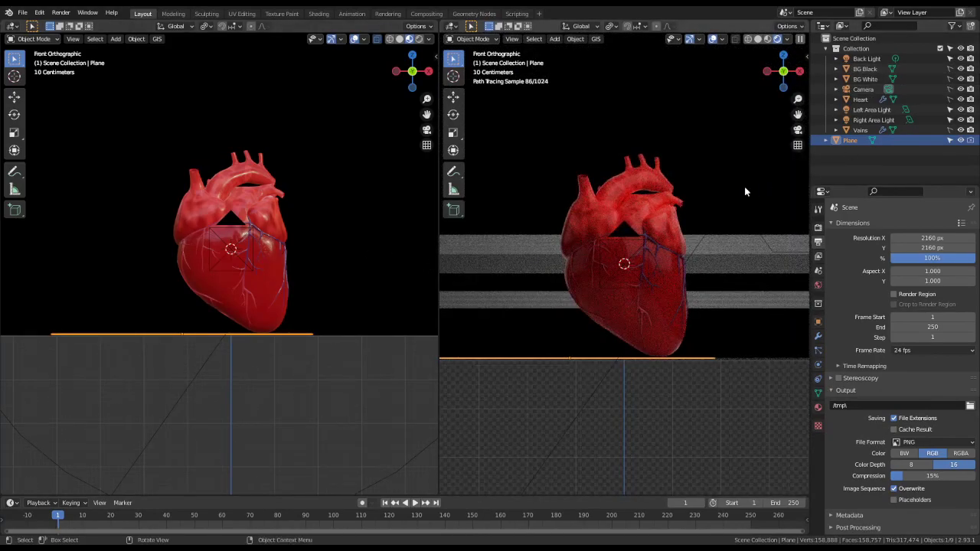
key(KP_0)
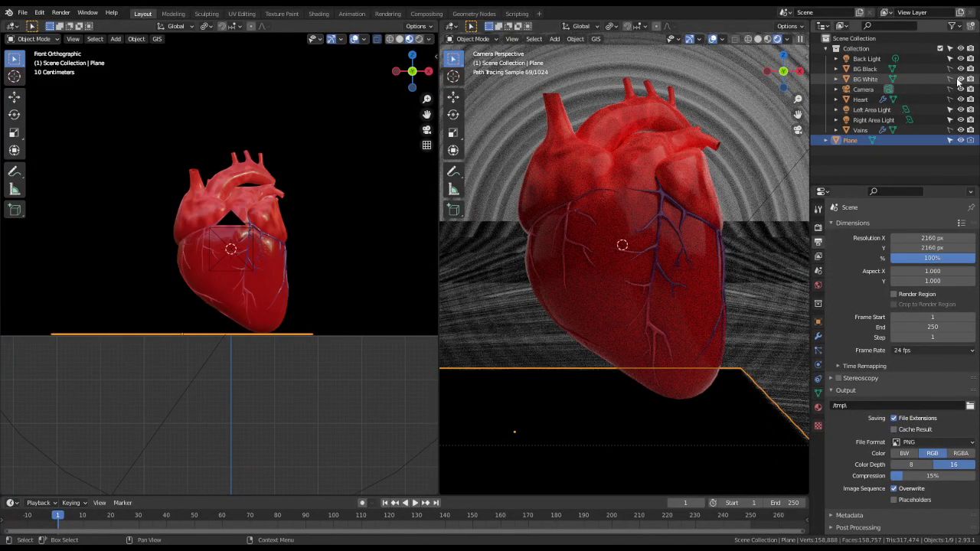
click(960, 79)
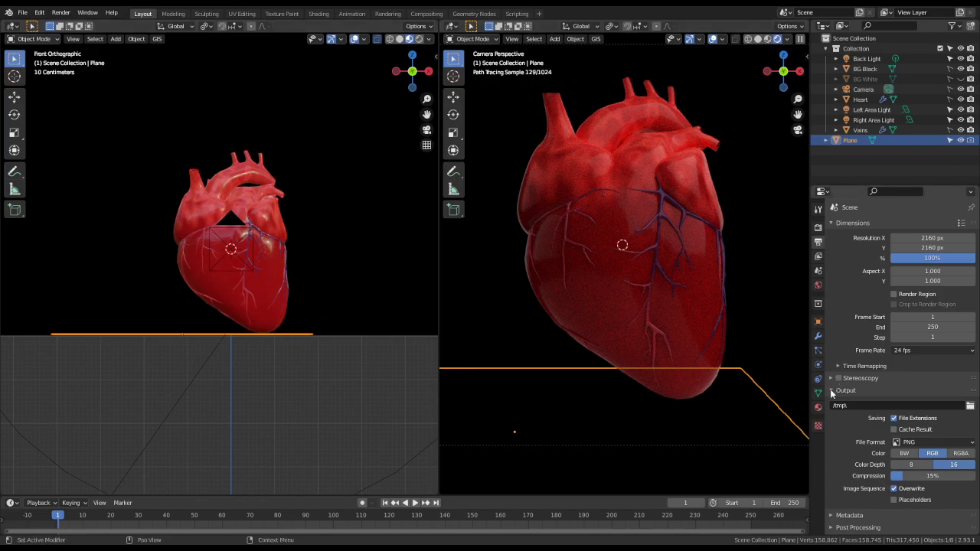
- Give the Plane's White material a crimson-pink base colour and hide the Left and Right Area Lights
click(818, 407)
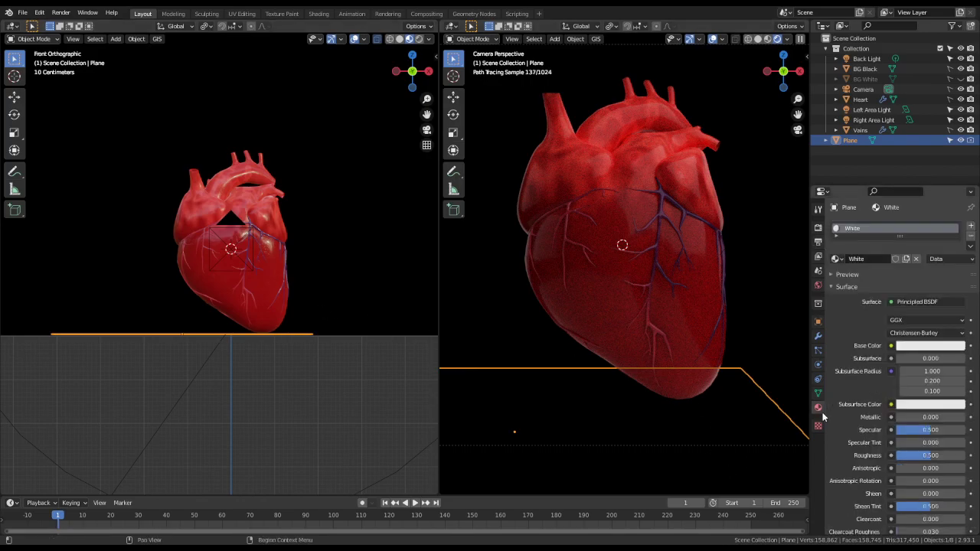
click(919, 346)
click(907, 245)
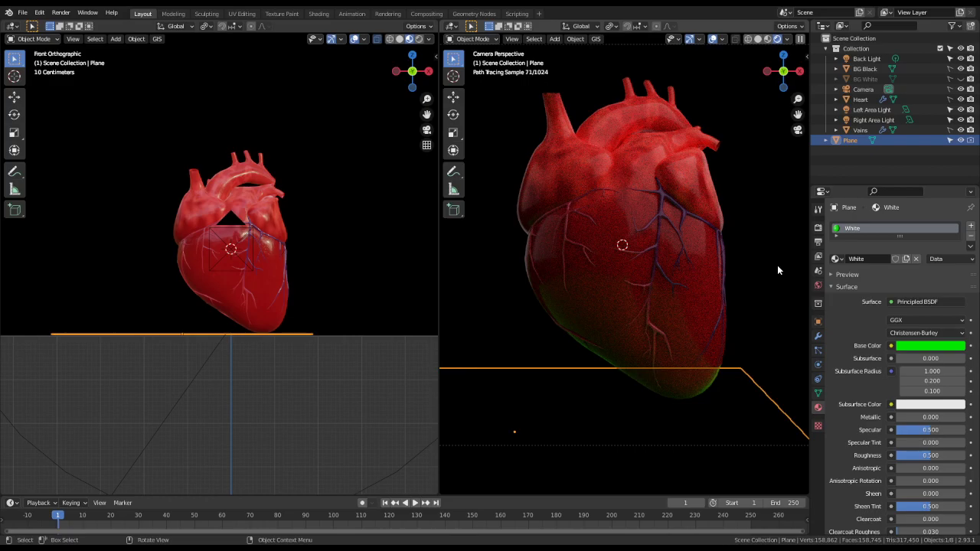
scroll(777, 267, up, 1)
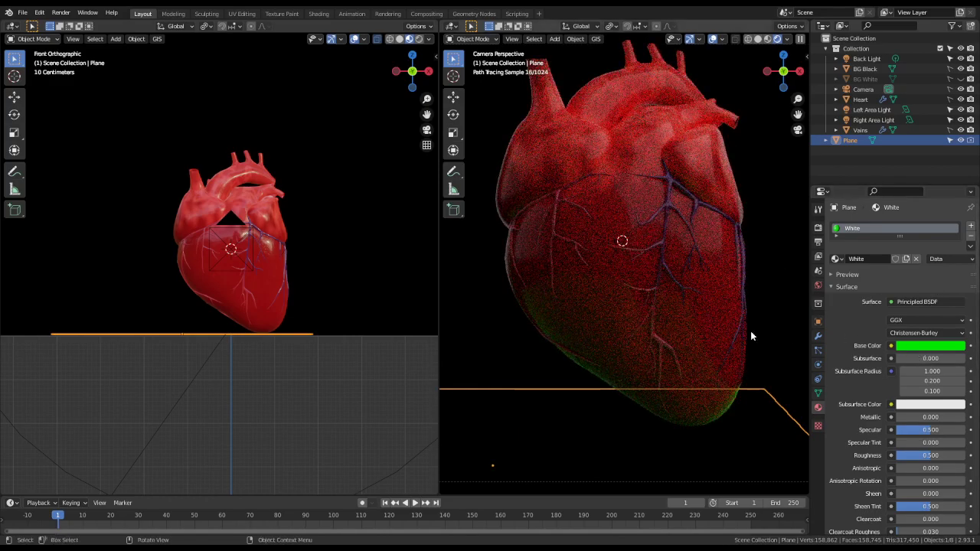
scroll(712, 322, down, 1)
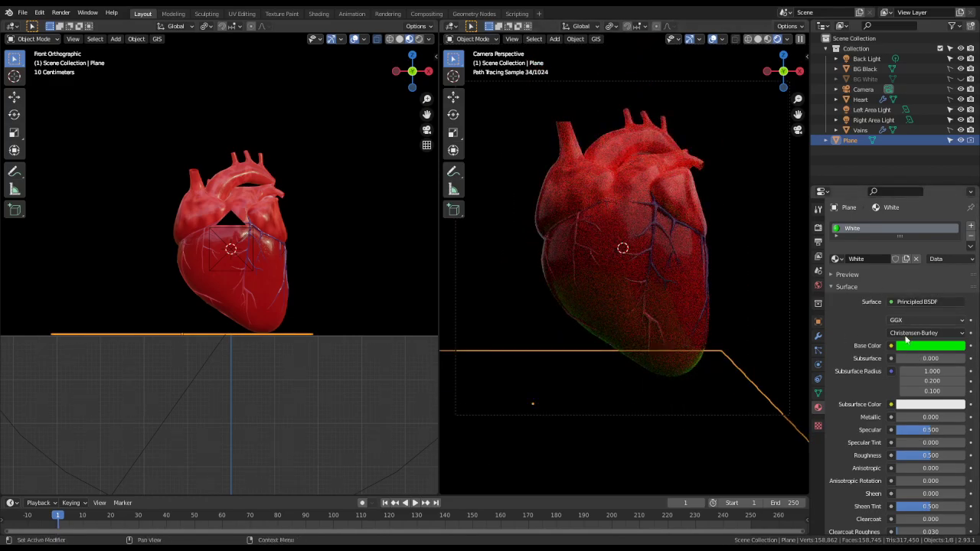
mouse_move(908, 270)
mouse_down()
mouse_move(934, 255)
mouse_move(922, 260)
mouse_move(925, 276)
mouse_up()
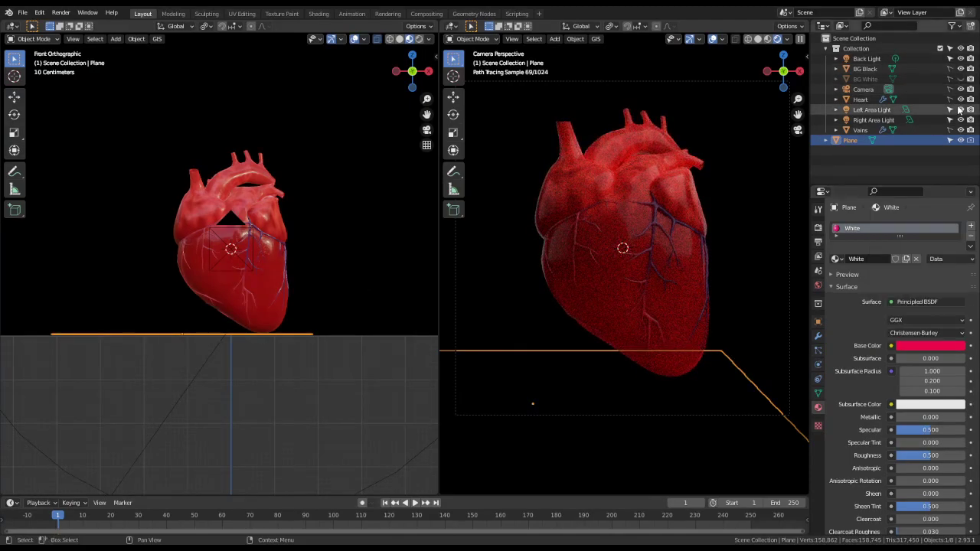
drag(961, 109, 961, 121)
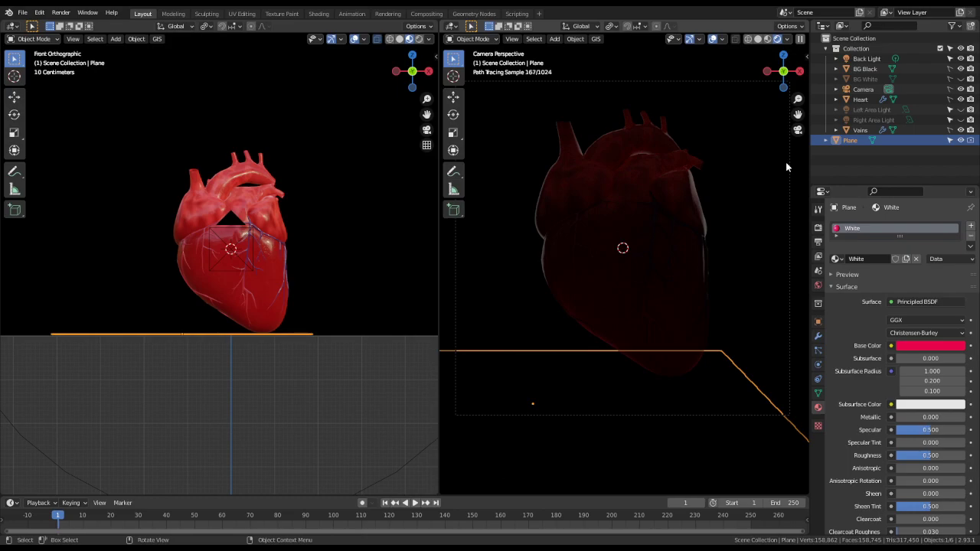
- Rotate the plane 90° to stand it upright and move it behind the heart
key(KP_7)
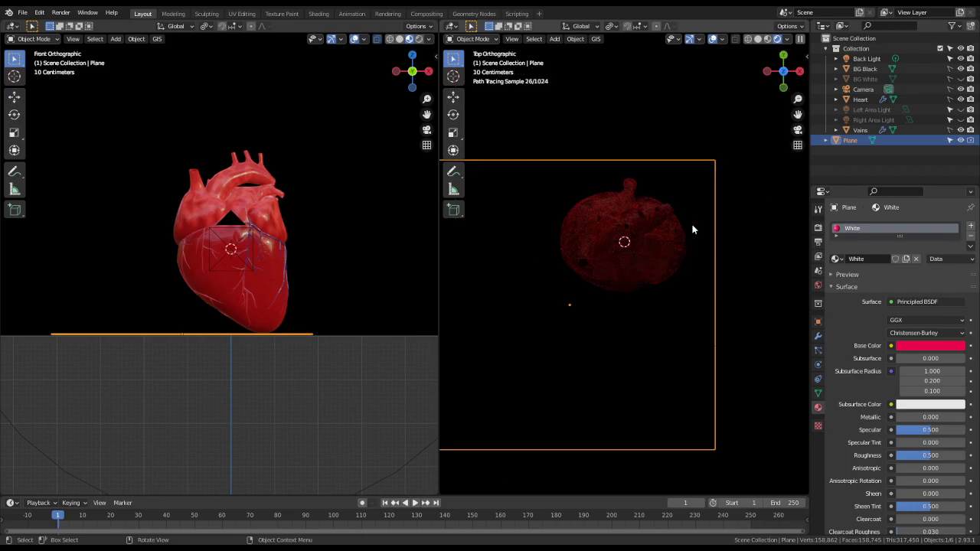
middle_drag(329, 332, 222, 272)
key(KP_3)
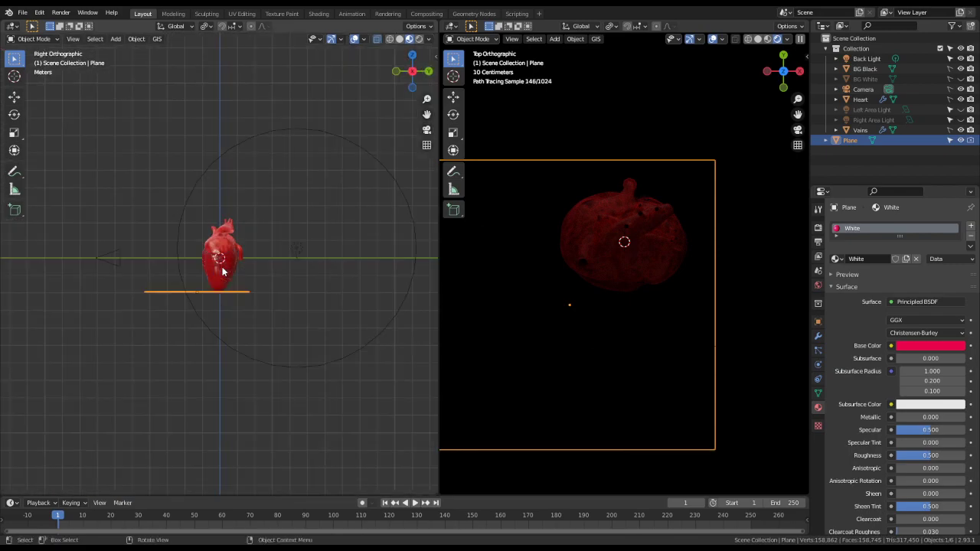
text(r90)
key(Return)
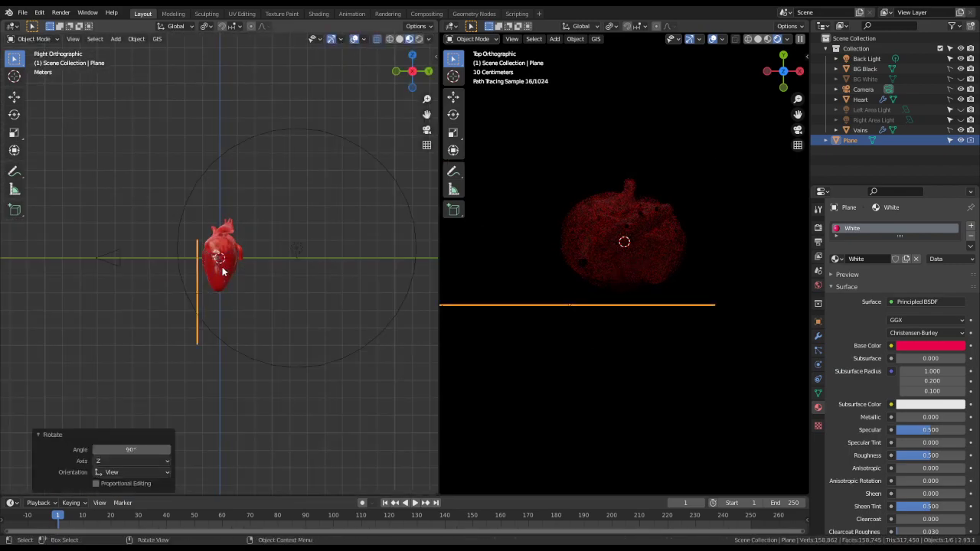
key(g)
click(221, 235)
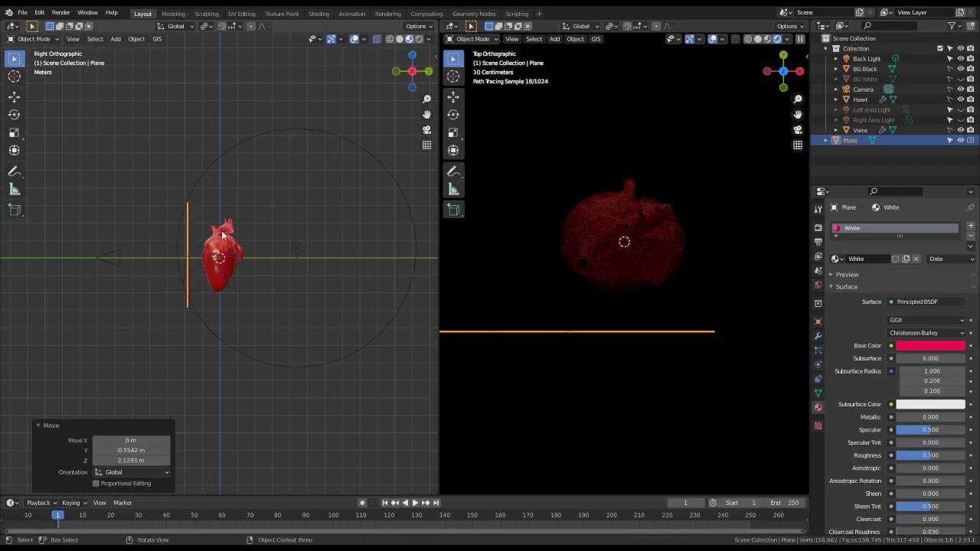
- Return to camera view and briefly darken the plane's base colour before restoring it
key(KP_0)
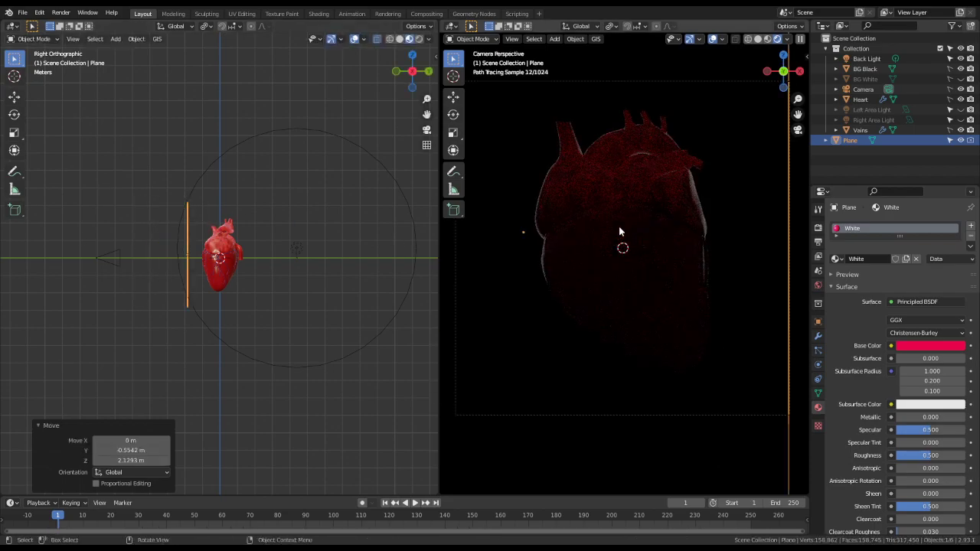
scroll(619, 261, up, 1)
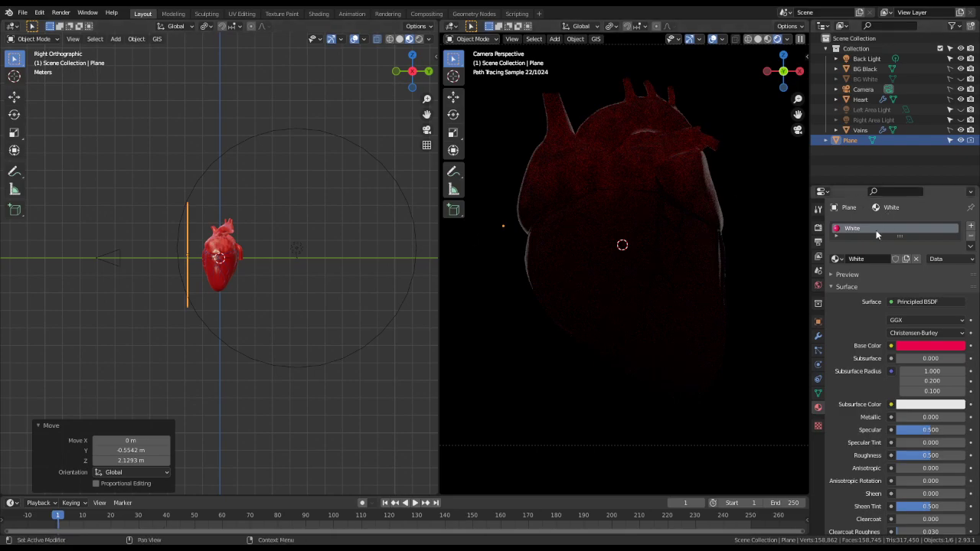
click(926, 346)
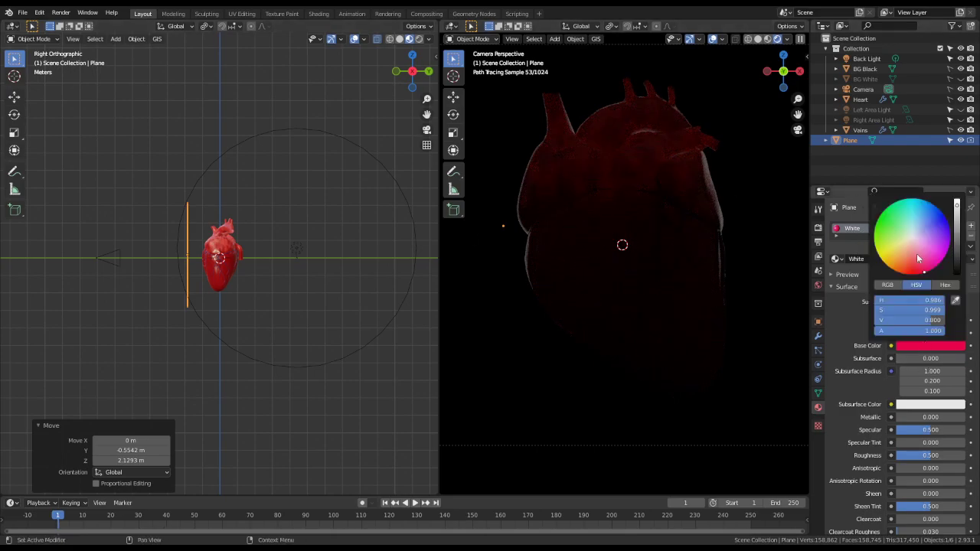
click(930, 346)
drag(962, 279, 960, 202)
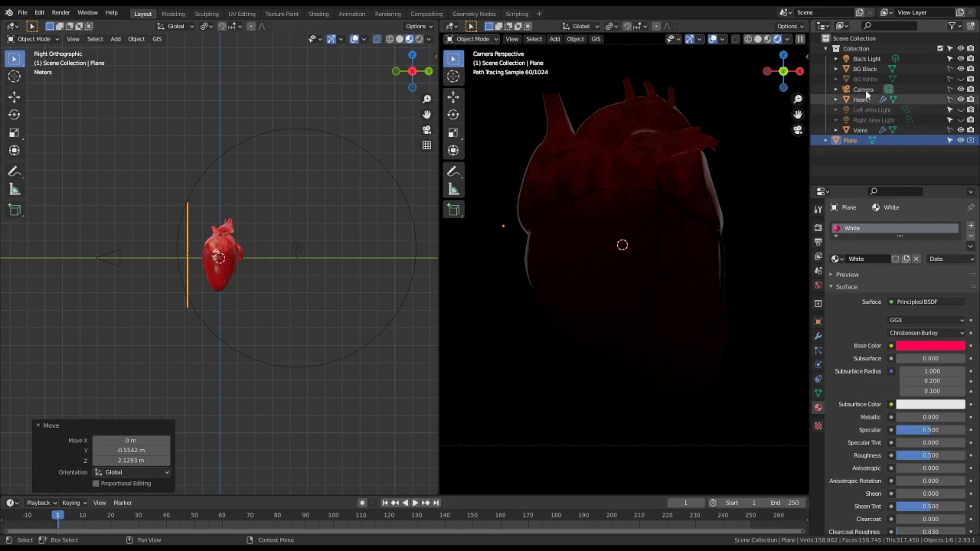
- Give the Back Light a 13.6 m radius and 1500 W power
click(866, 59)
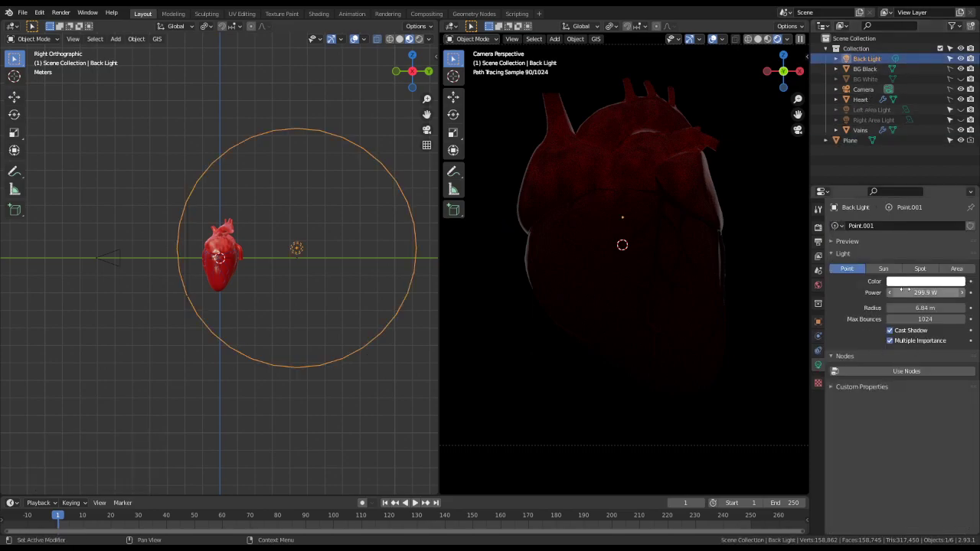
drag(919, 307, 950, 308)
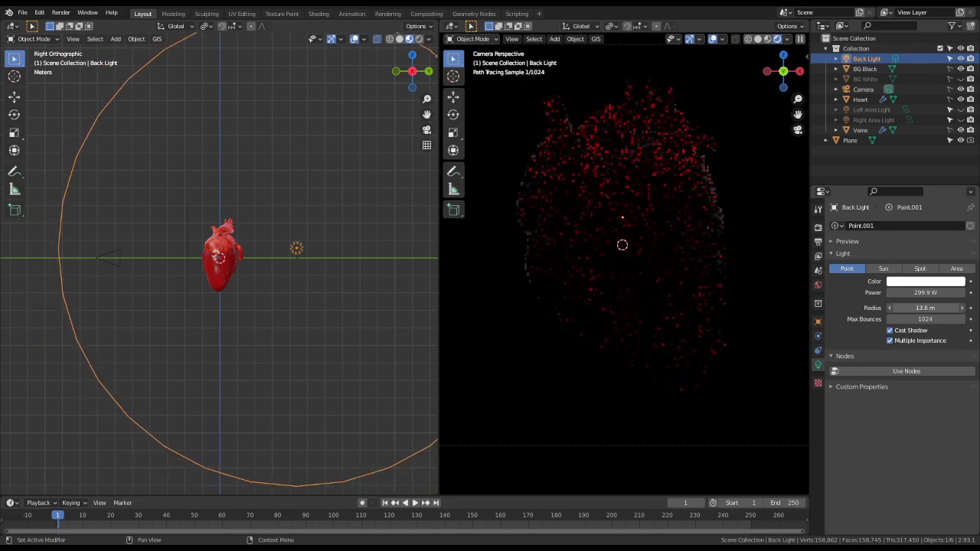
click(904, 292)
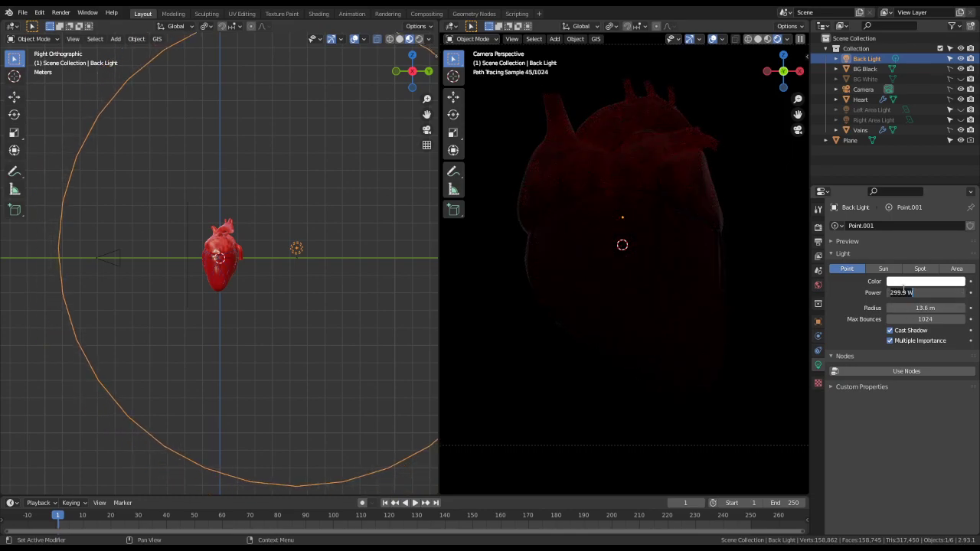
text(3)
text(500)
key(Return)
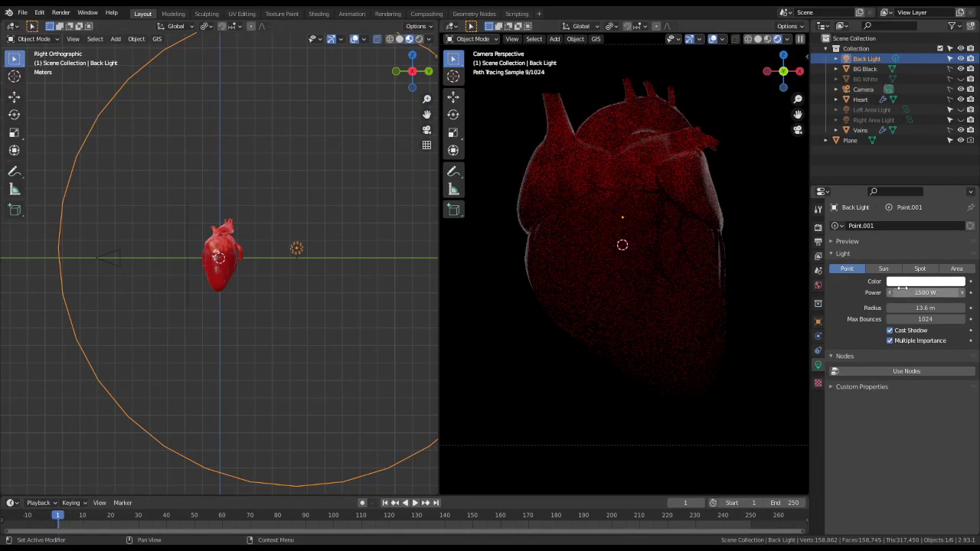
- Move the Back Light −2.36 m on Y and −0.73 m on Z, closer behind the heart
key(g)
key(z)
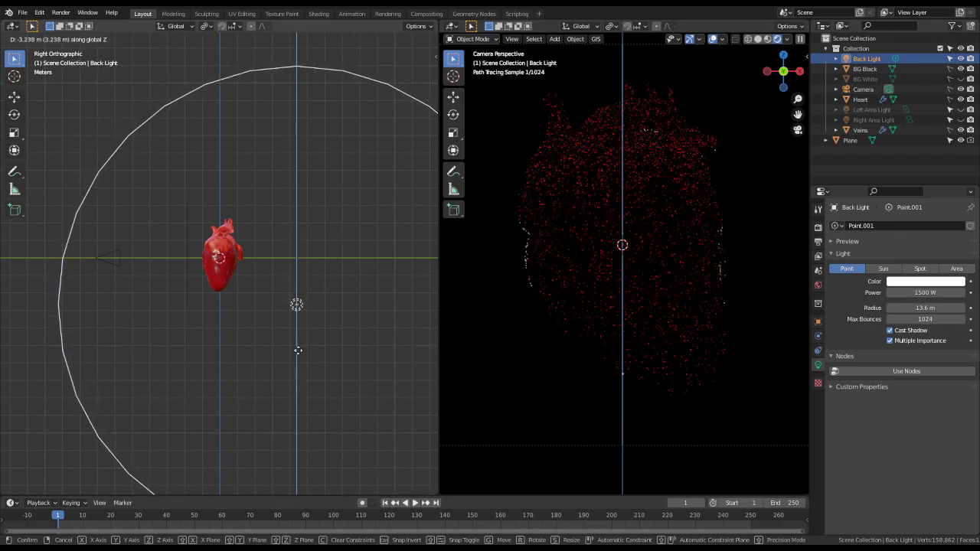
click(297, 272)
key(g)
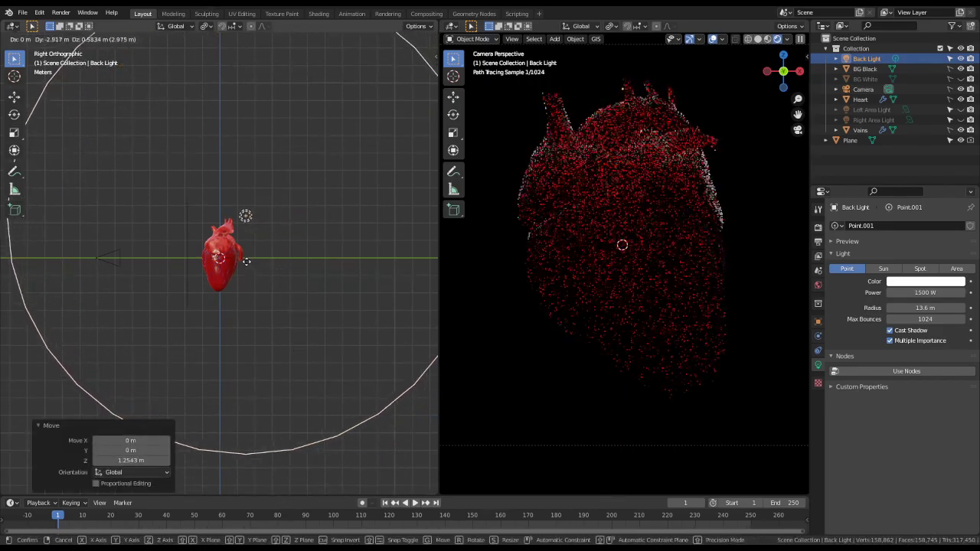
click(256, 284)
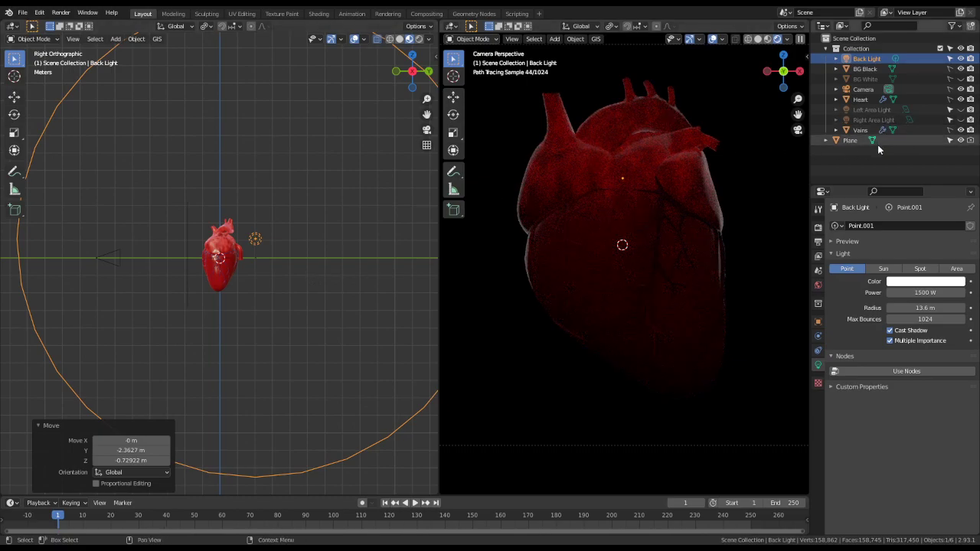
click(961, 141)
click(961, 141)
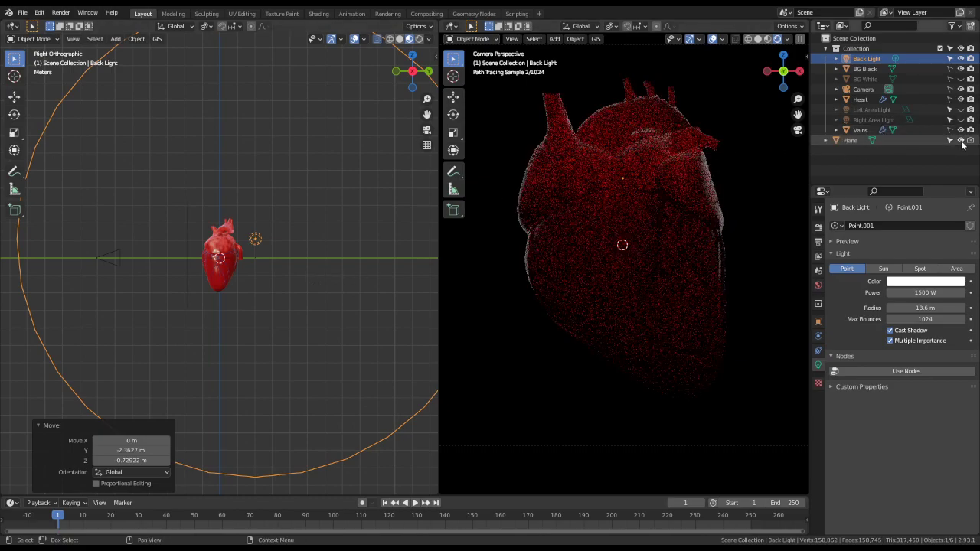
click(186, 285)
- Rotate the plane −45° about Z in top view
key(g)
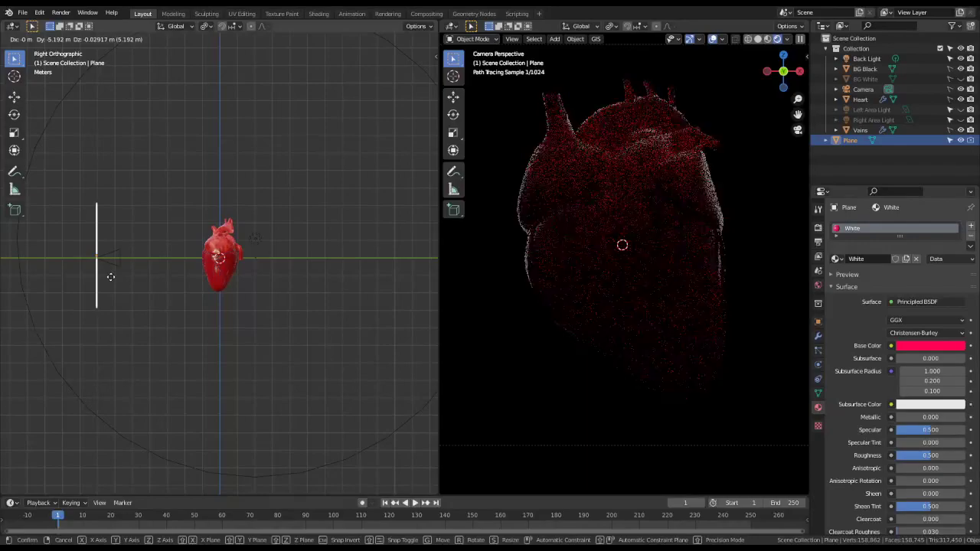
right_click(140, 279)
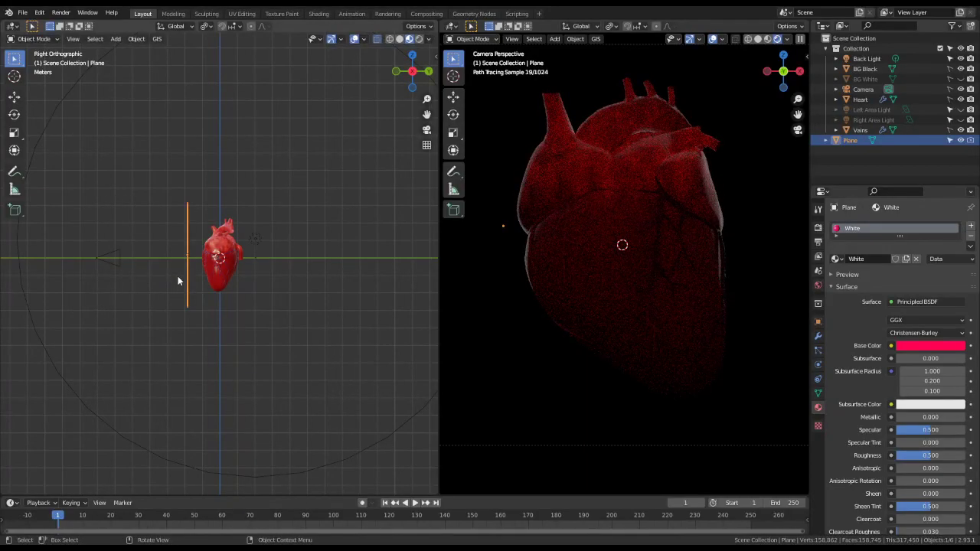
key(KP_7)
text(r45)
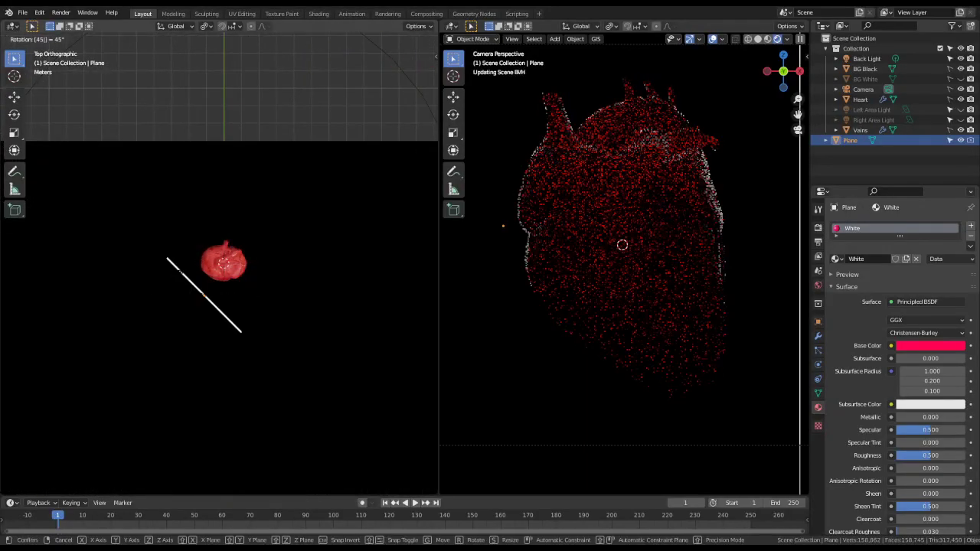
key(Return)
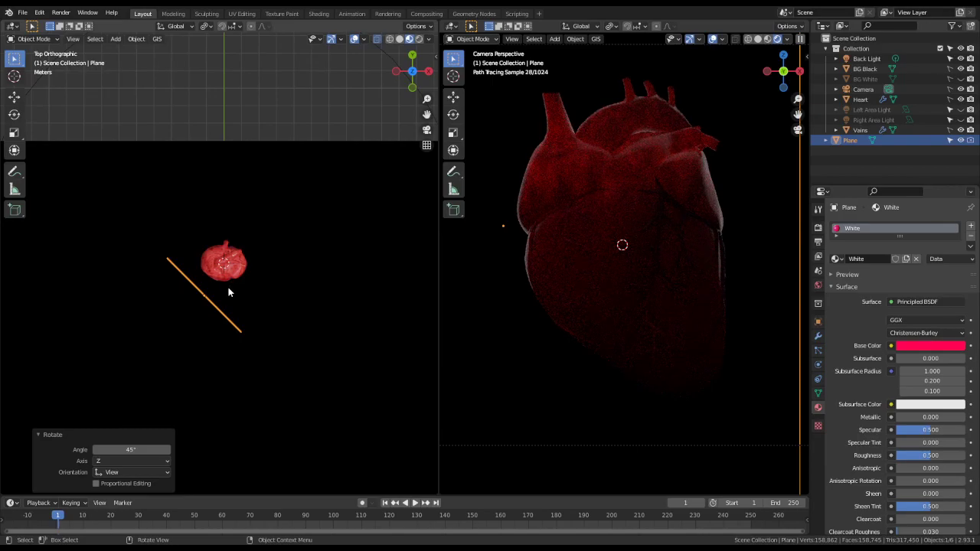
key(ctrl+z)
text(r)
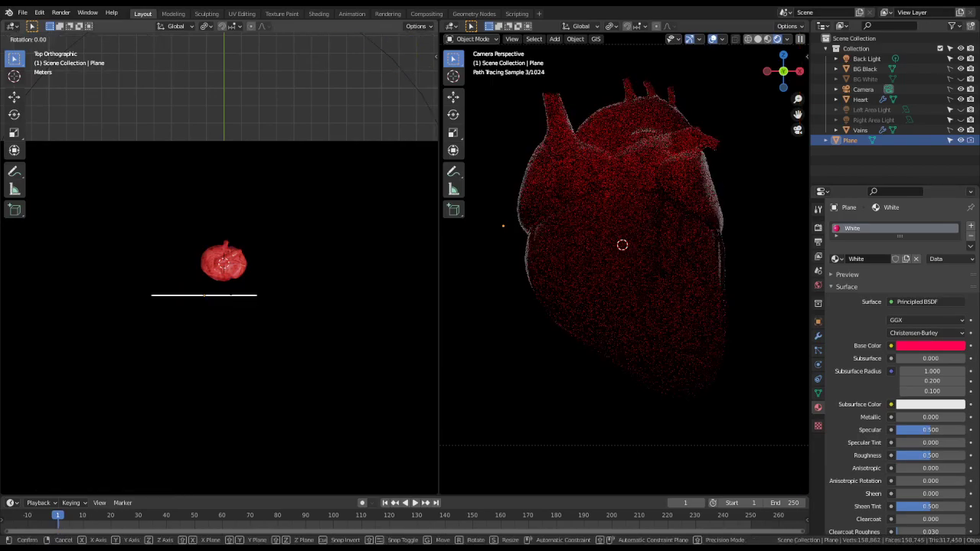
text(45)
key(Return)
- Move the plane 2.36 m on X and 0.67 m on Y, beside the heart
key(g)
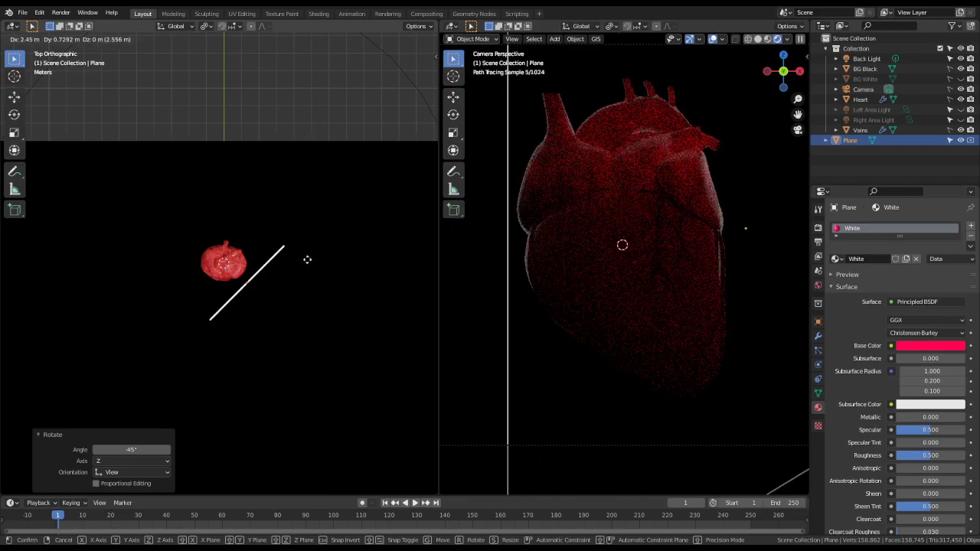
click(306, 260)
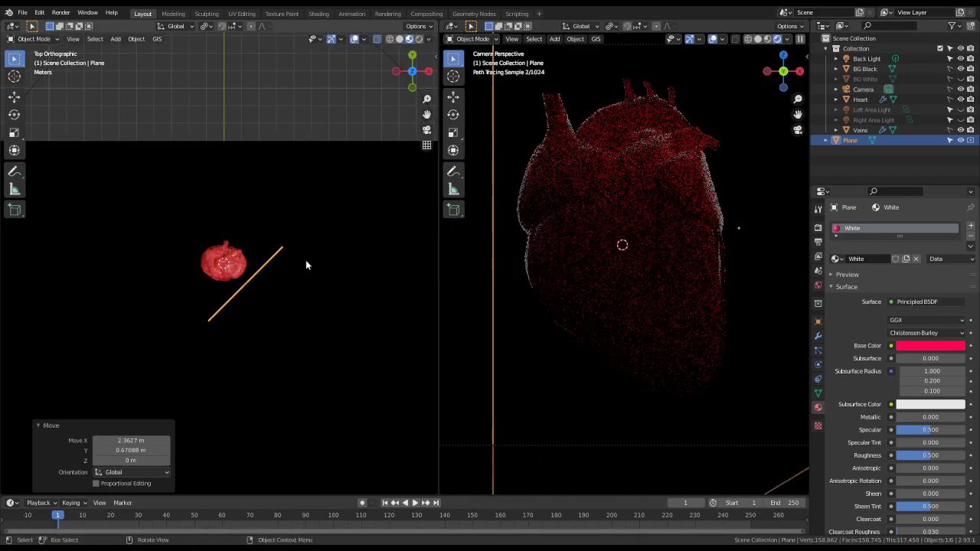
key(KP_1)
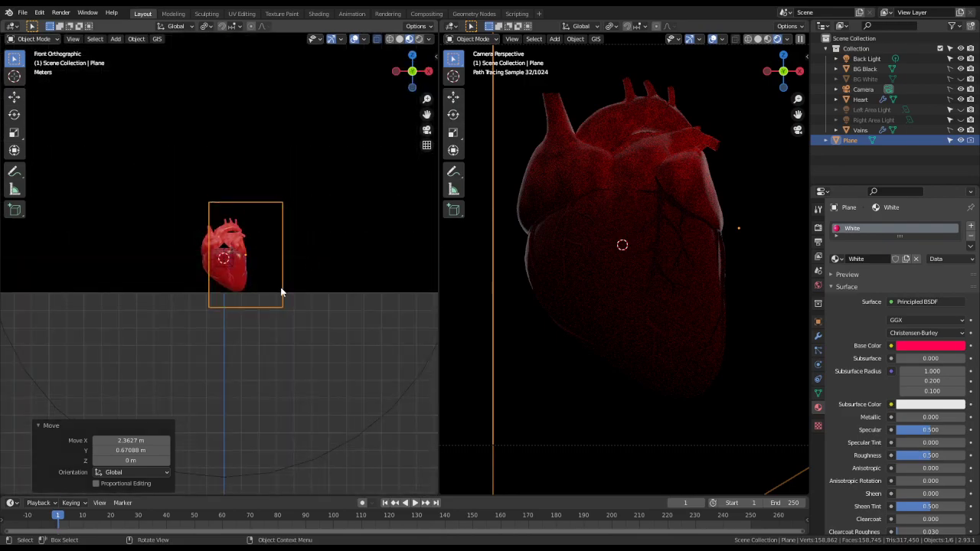
scroll(301, 235, up, 3)
middle_drag(302, 235, 251, 260)
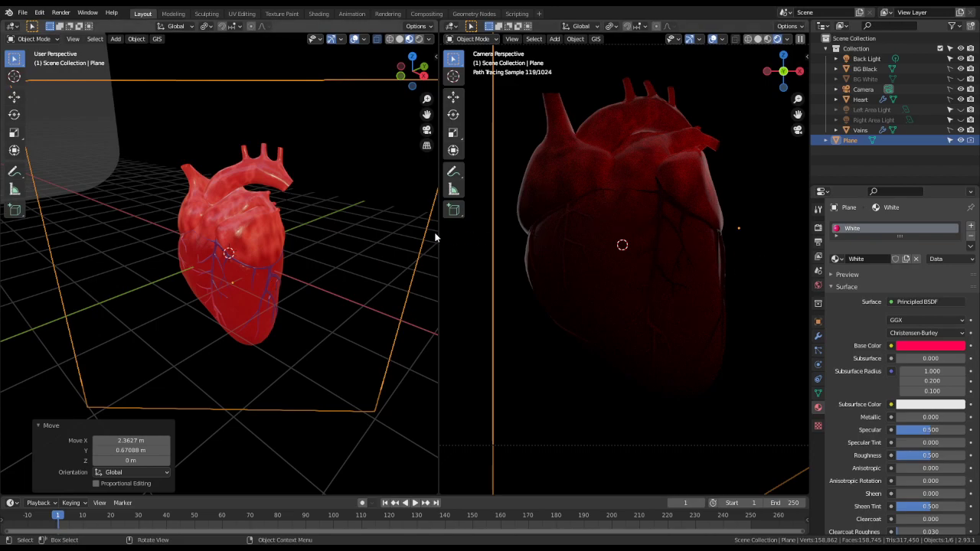
- Move the Back Light −2.47 m on X and −1.88 m on Z, then select BG Black
click(288, 198)
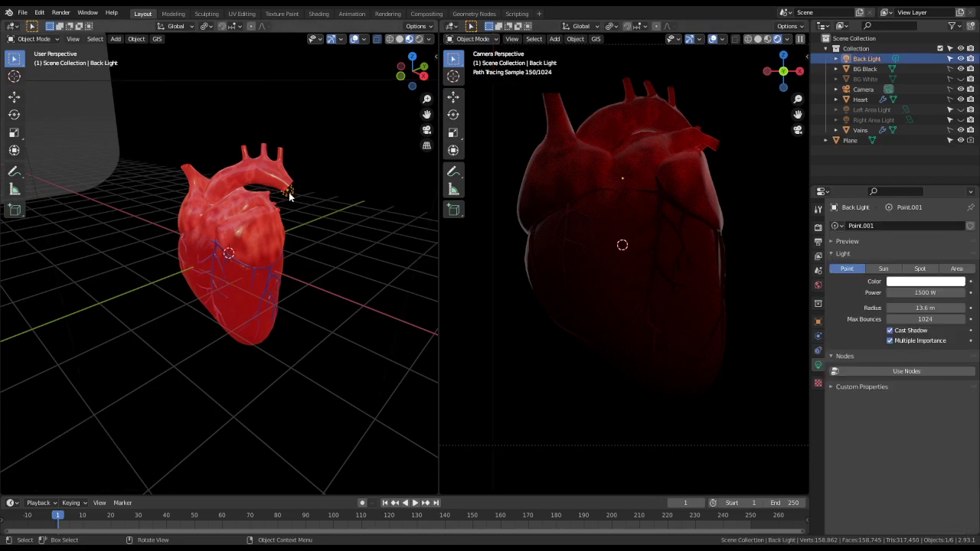
key(KP_1)
key(g)
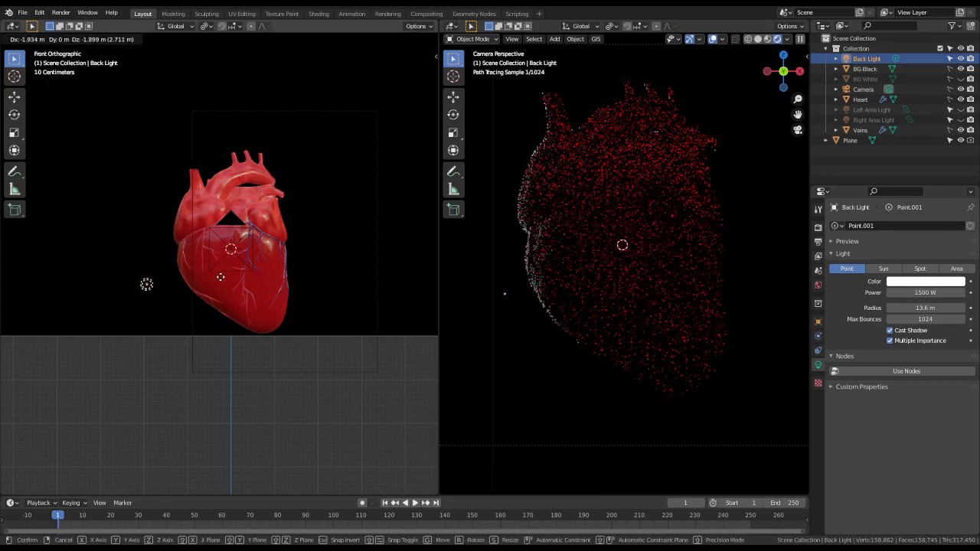
click(196, 276)
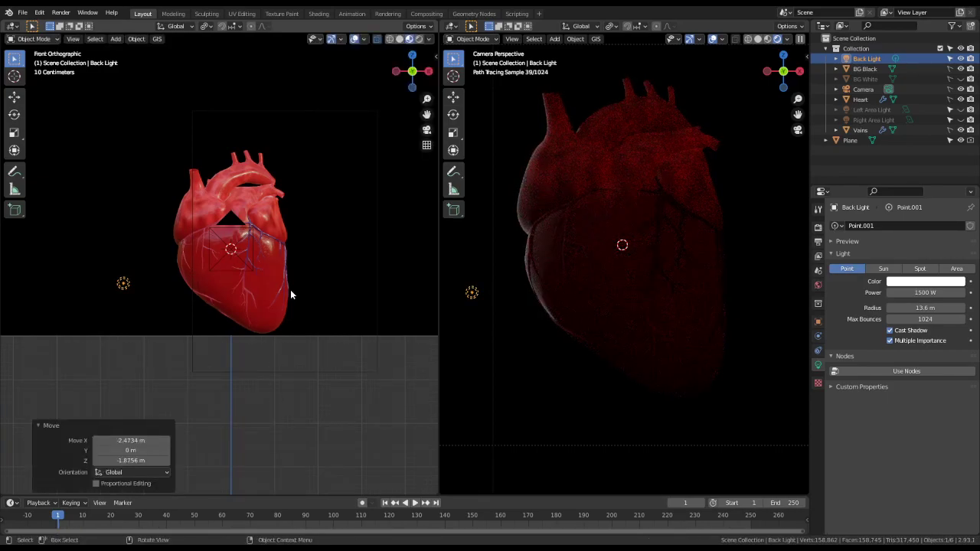
key(KP_7)
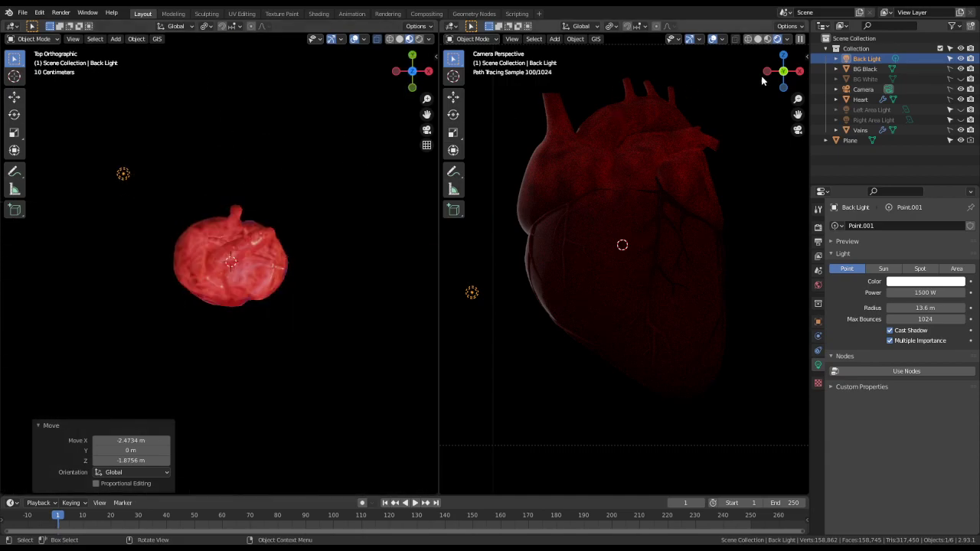
click(876, 70)
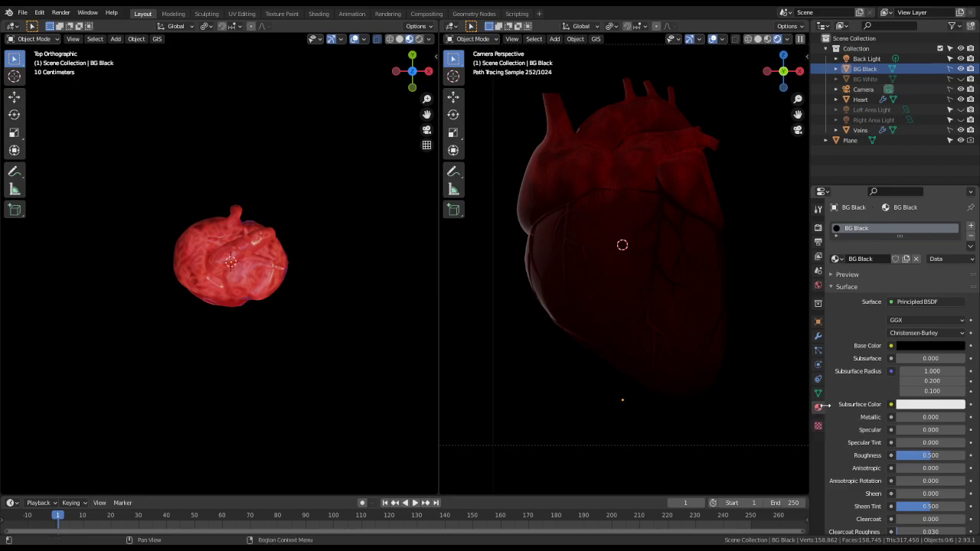
- Set BG Black's viewport Display As to Wire and save Heart.blend
click(817, 323)
scroll(894, 488, down, 7)
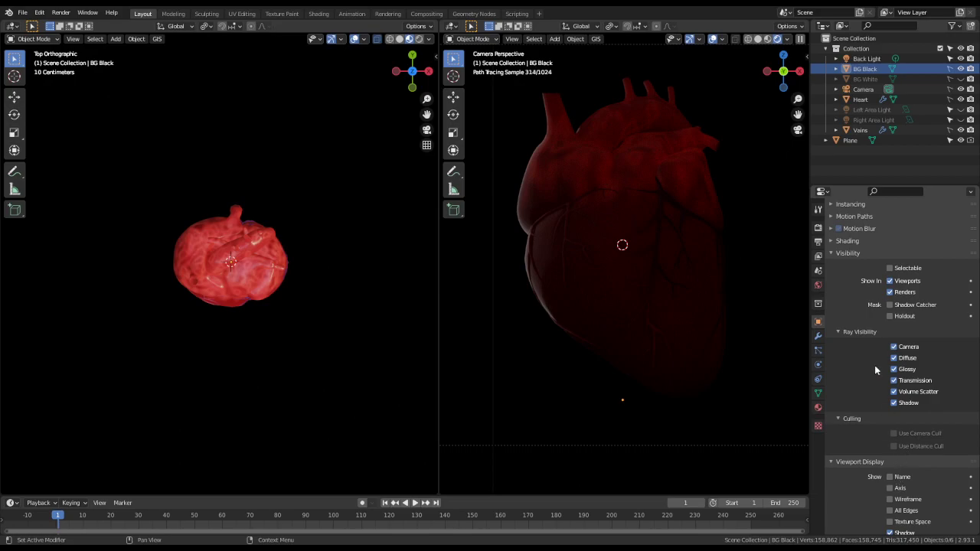
scroll(875, 370, down, 3)
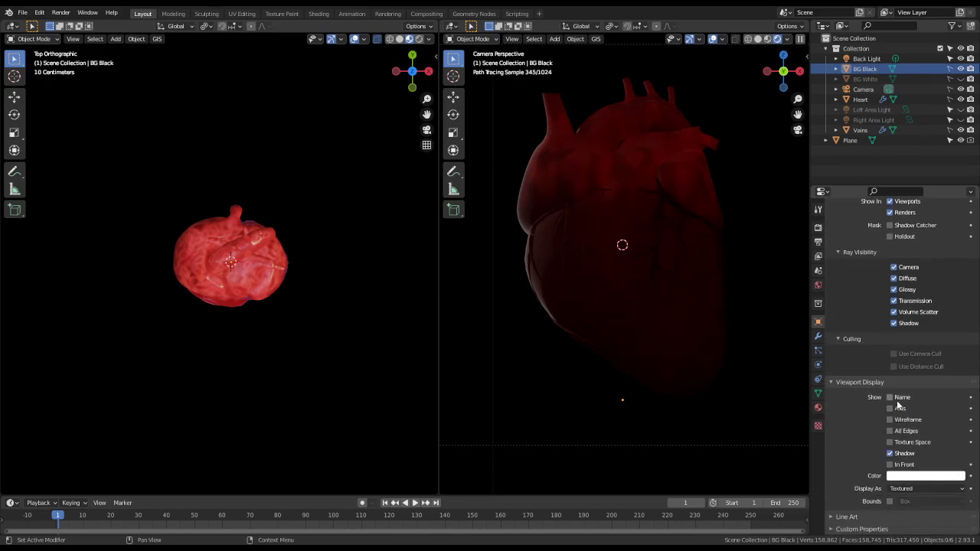
click(905, 490)
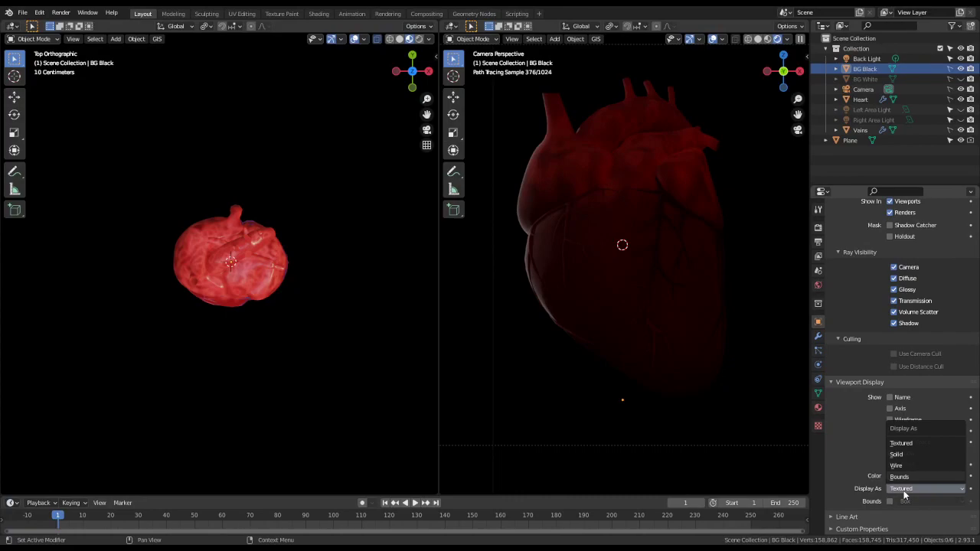
click(910, 465)
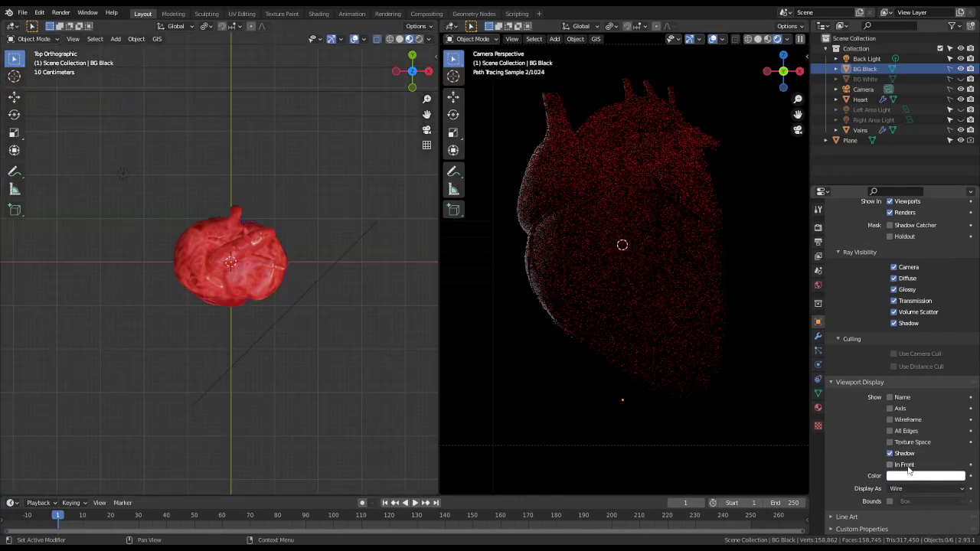
middle_drag(335, 331, 318, 363)
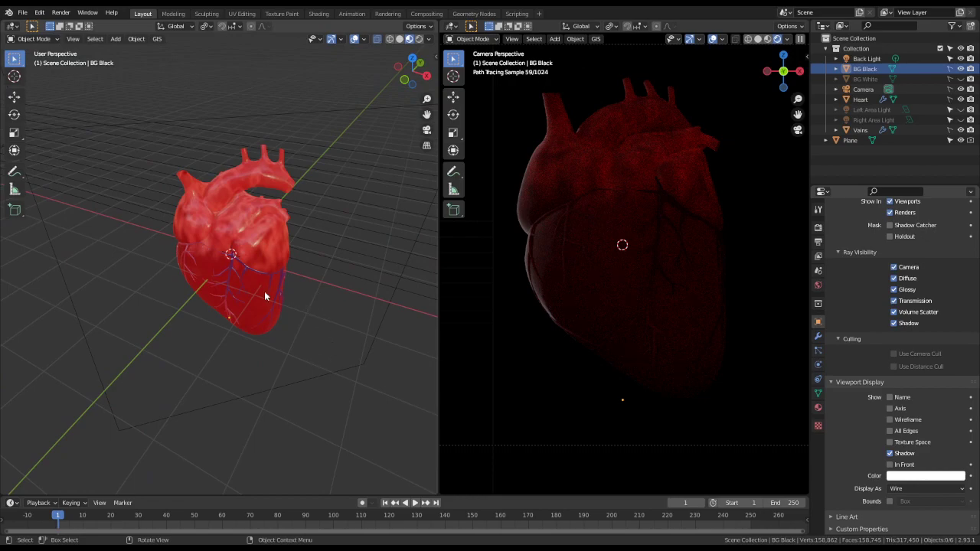
middle_drag(264, 291, 266, 269)
key(ctrl+s)
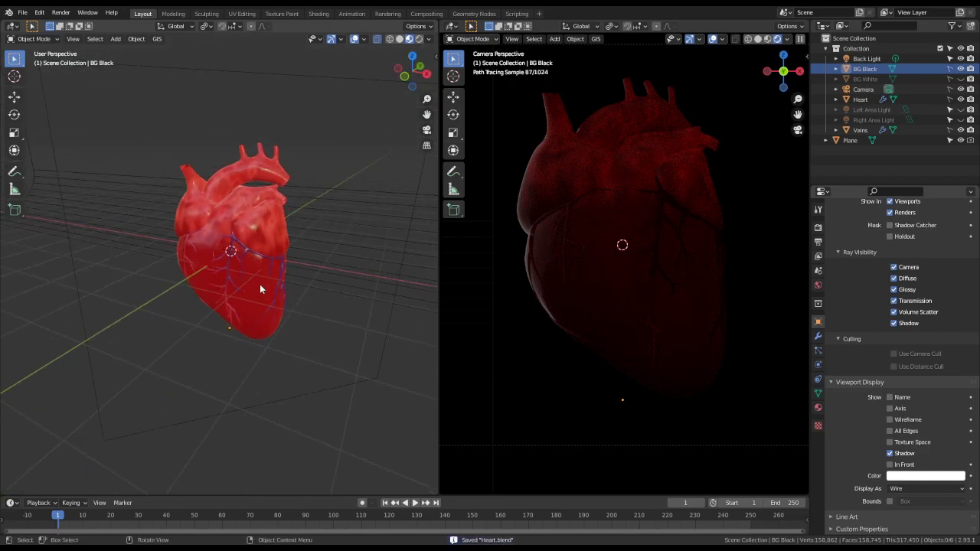
middle_drag(272, 285, 164, 235)
- Move the Back Light 2.49 m on X and 1.51 m on Y behind the heart, and unhide Left Area Light
click(156, 223)
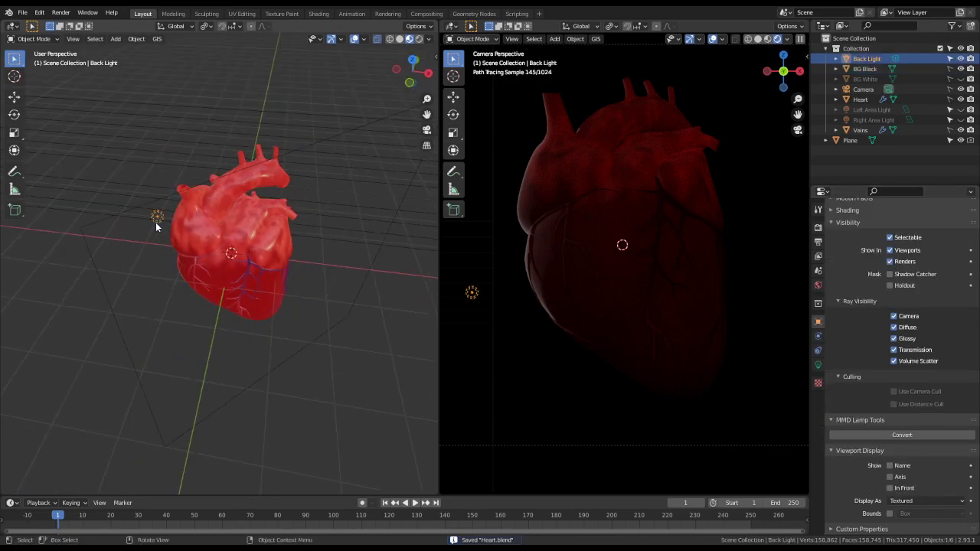
key(KP_7)
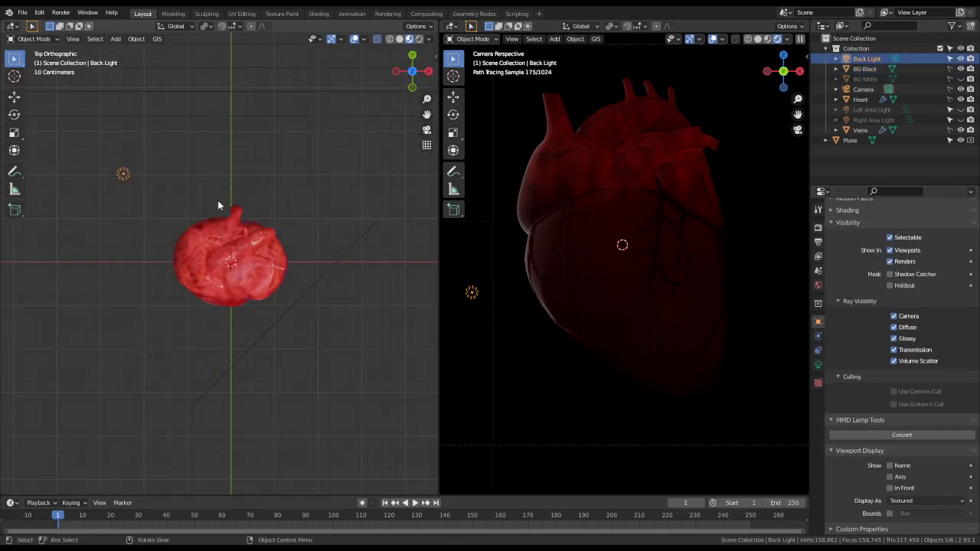
key(g)
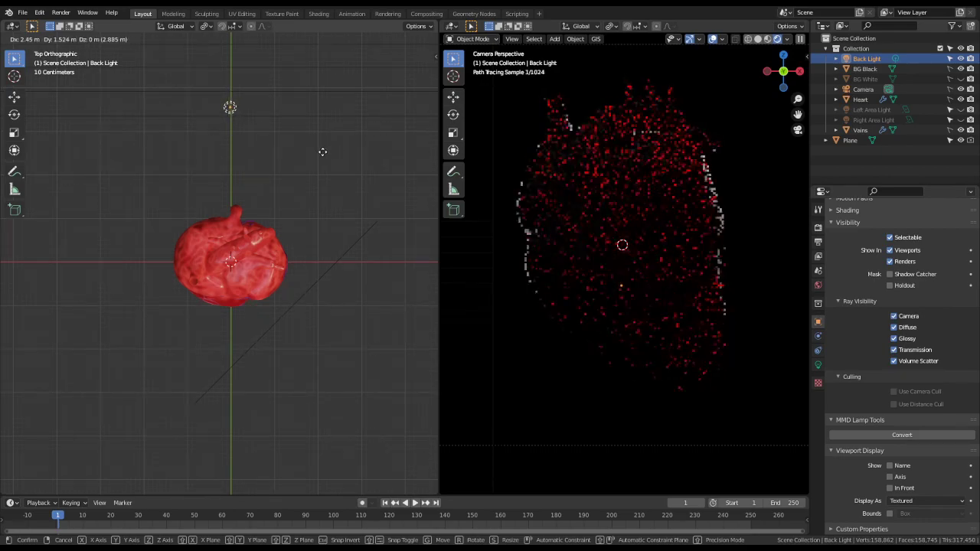
click(323, 152)
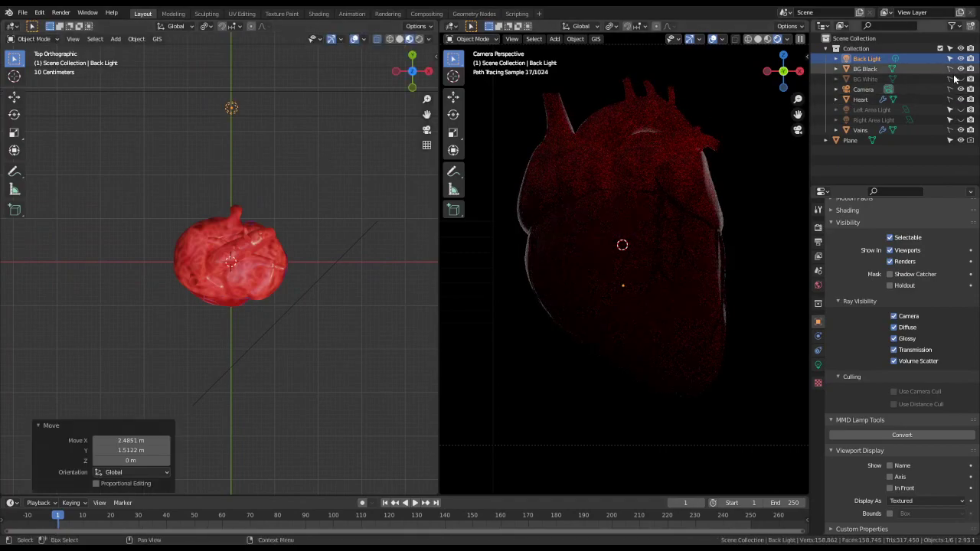
click(960, 109)
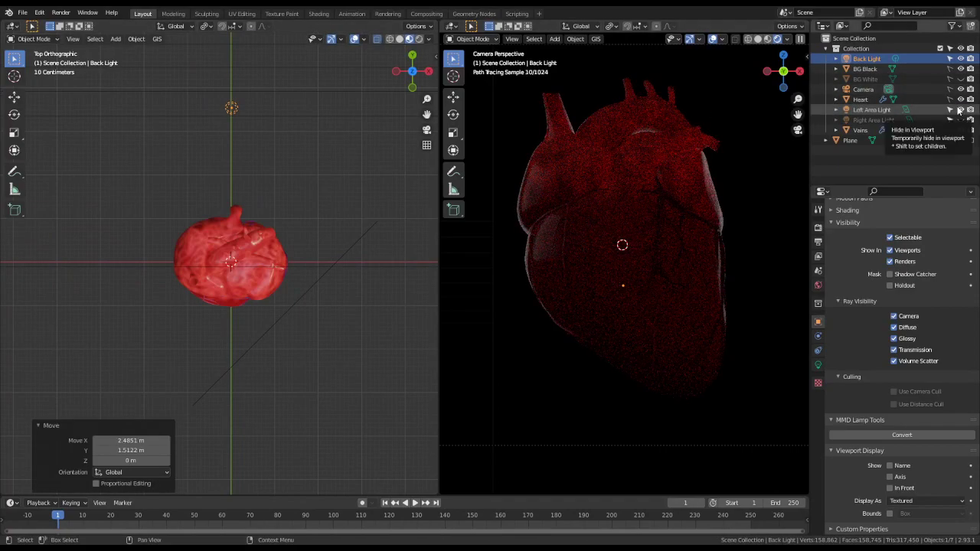
click(287, 310)
key(g)
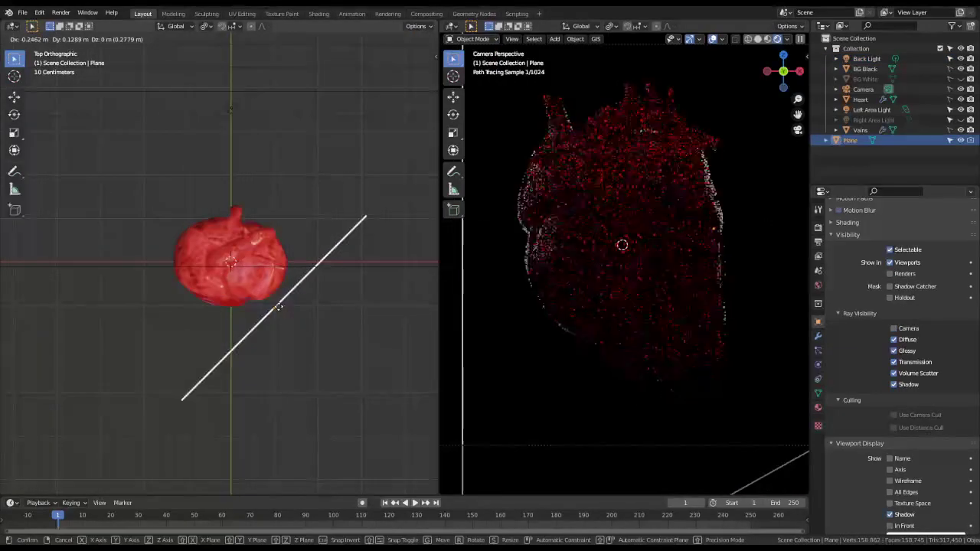
click(285, 309)
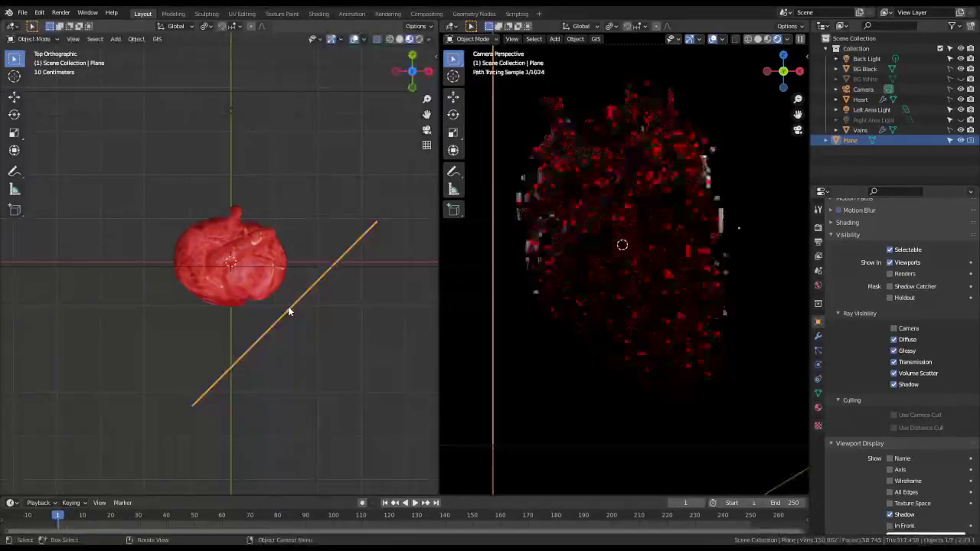
click(872, 111)
scroll(876, 360, up, 4)
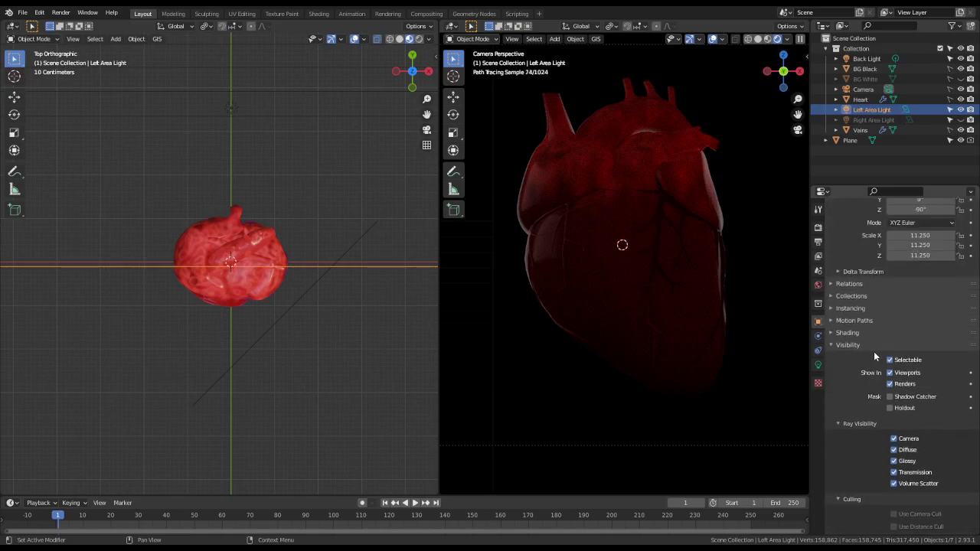
click(818, 364)
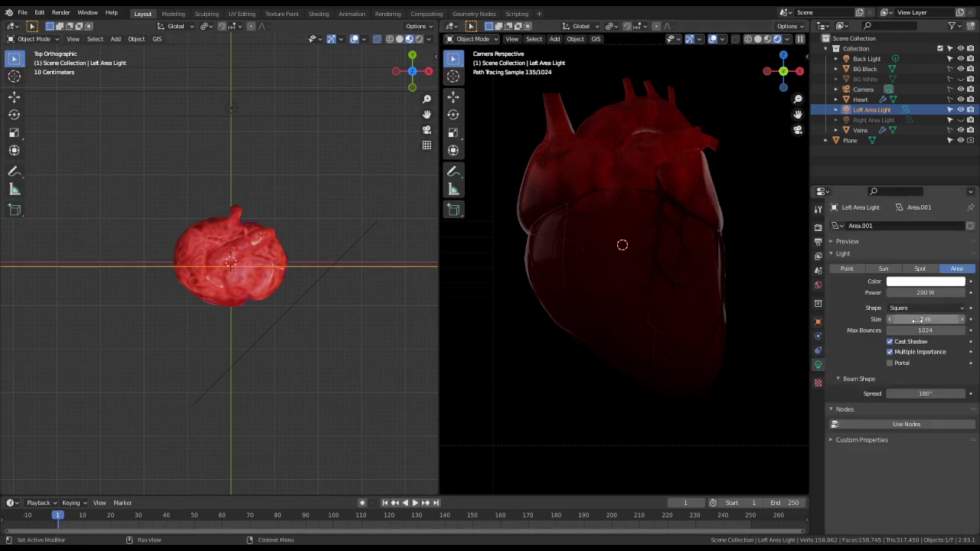
drag(917, 320, 963, 320)
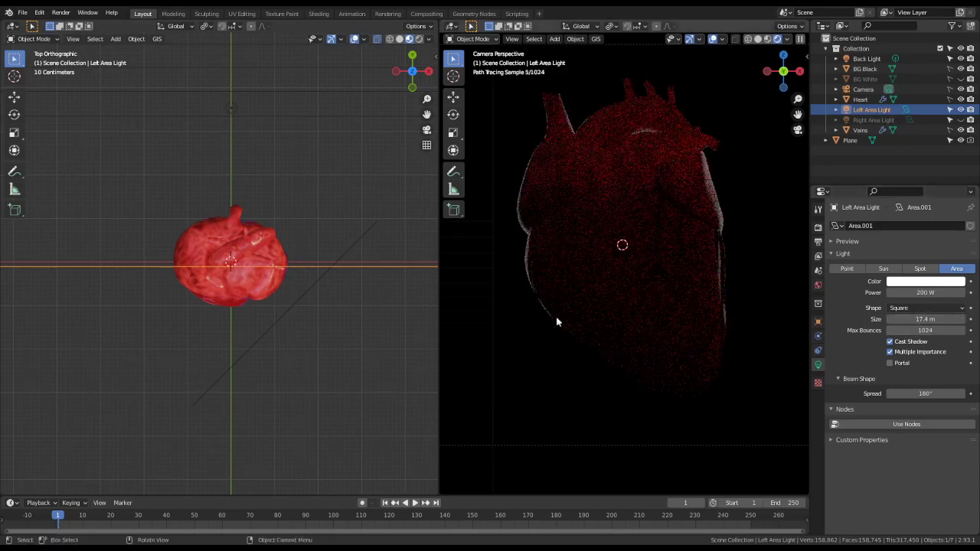
key(BackSpace)
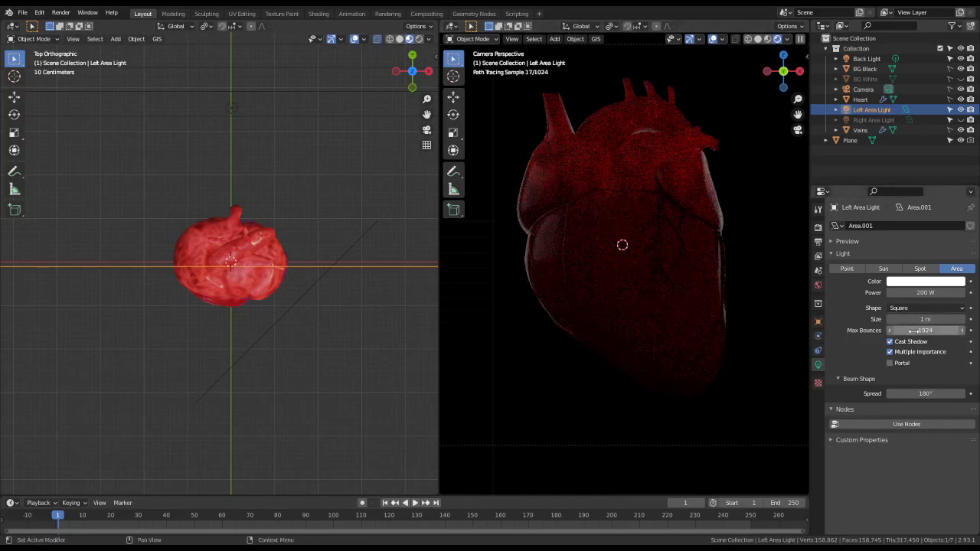
click(926, 293)
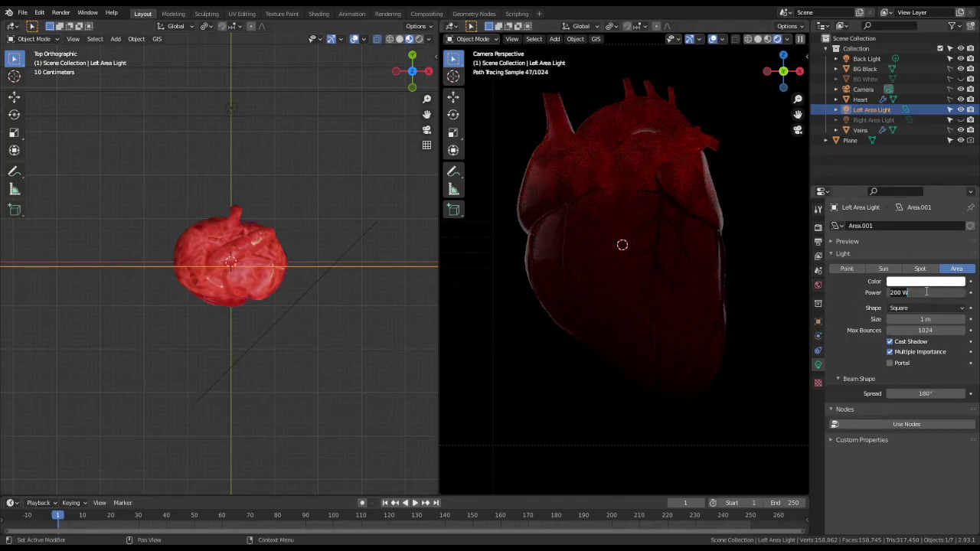
text(450)
key(Return)
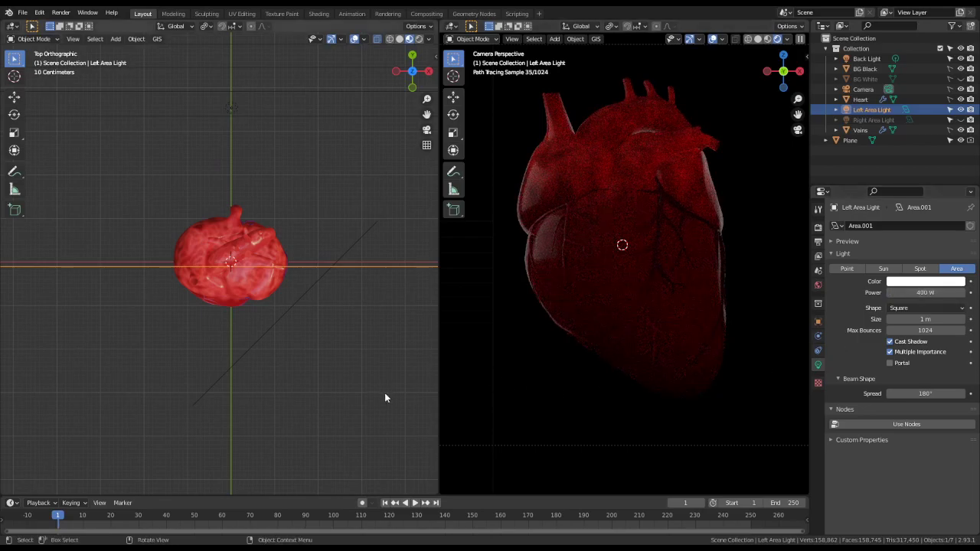
- Select the Plane and inspect it from front, side and top views
click(295, 300)
key(KP_1)
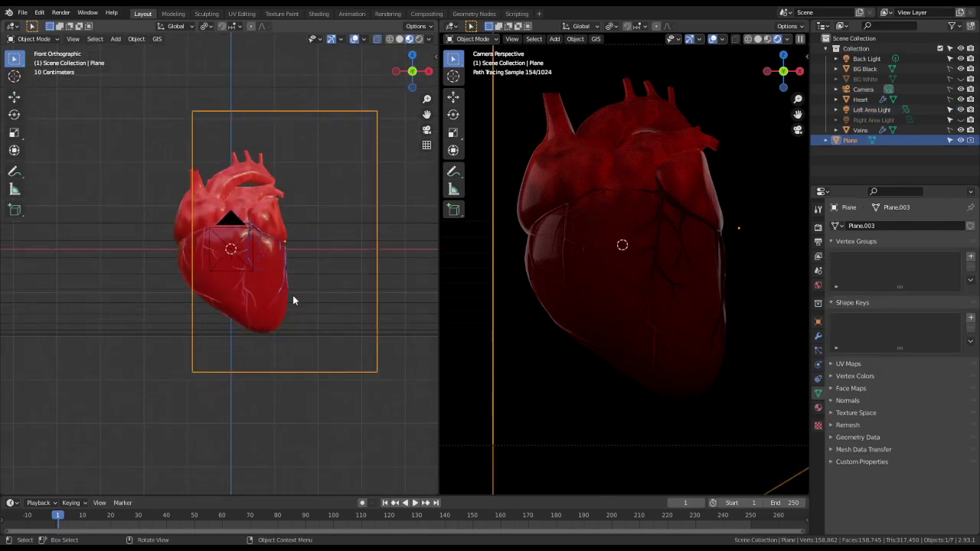
middle_drag(325, 215, 403, 220)
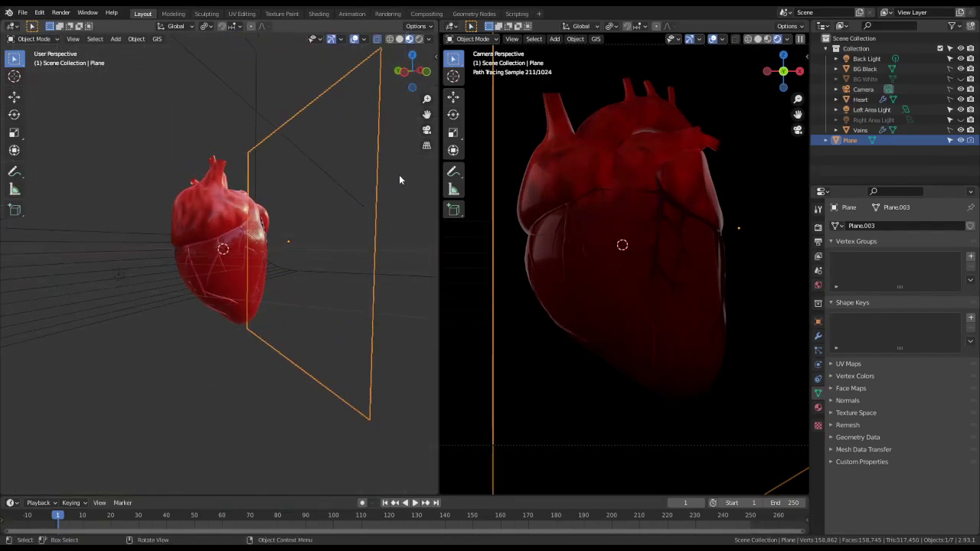
key(shift+KP_7)
key(ctrl+shift+KP_7)
key(ctrl+KP_3)
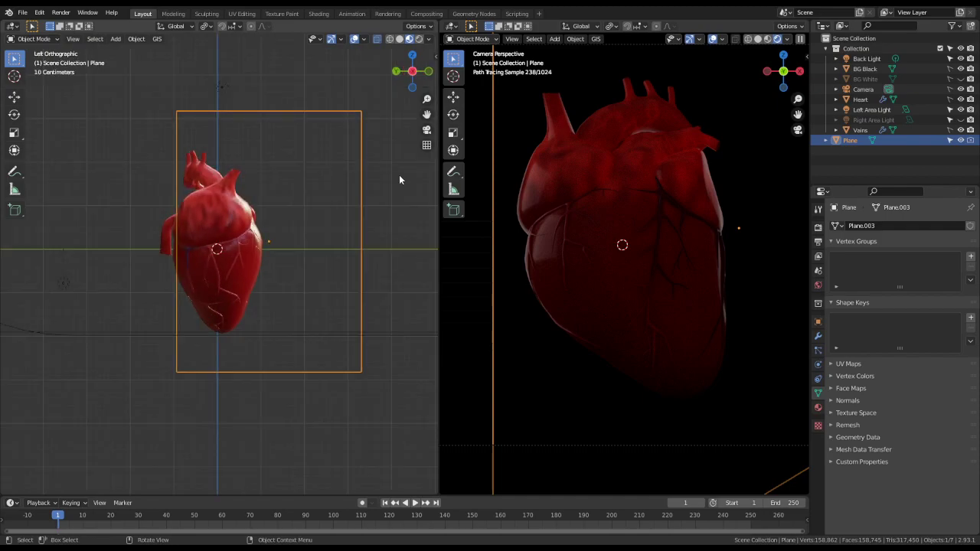
middle_drag(405, 163, 356, 194)
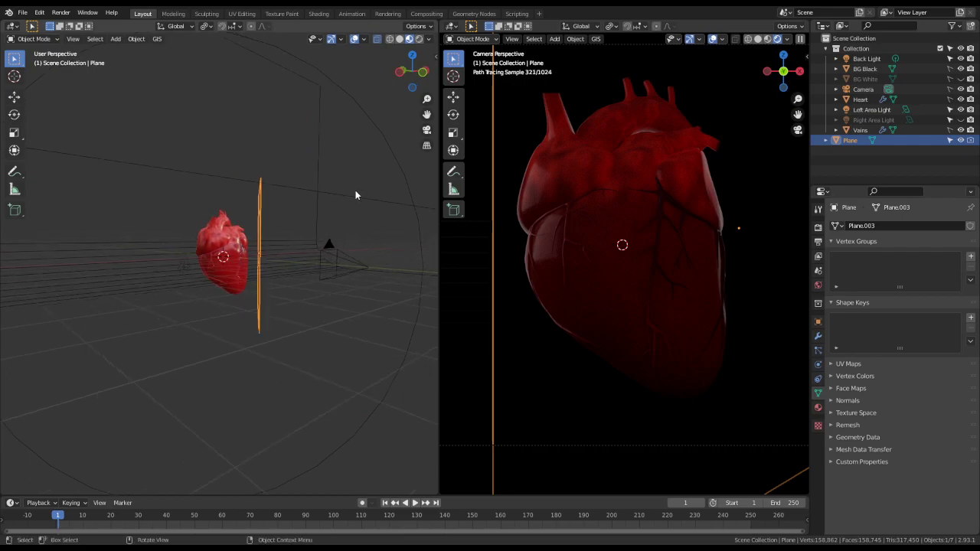
key(KP_7)
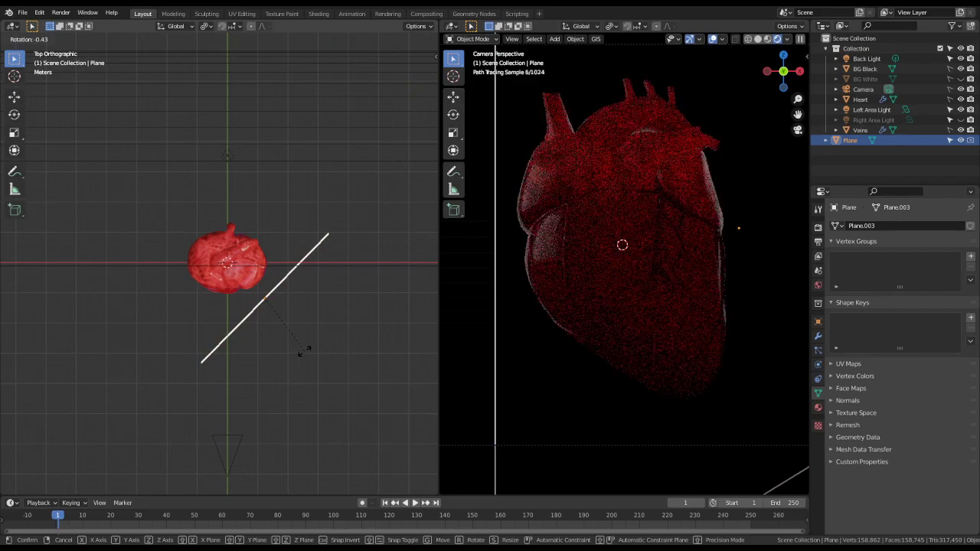
- Clear the Plane's rotation and try 45° X and Z rotations, then undo them
key(alt+r)
text(r)
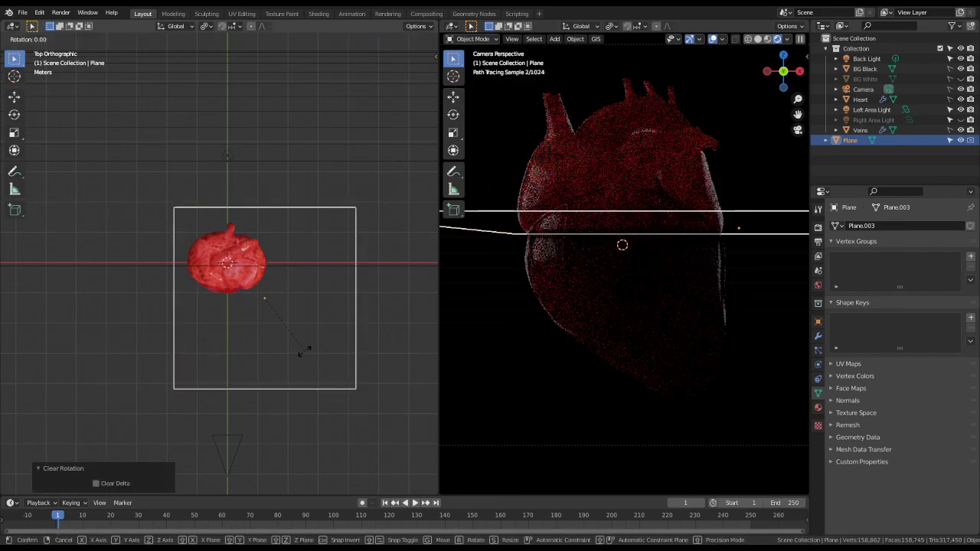
text(x45)
key(Return)
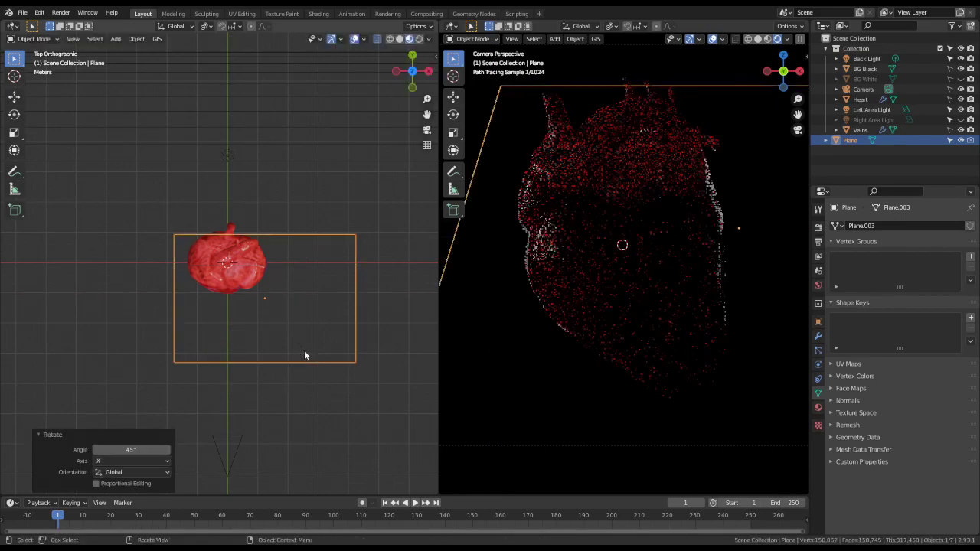
text(z45)
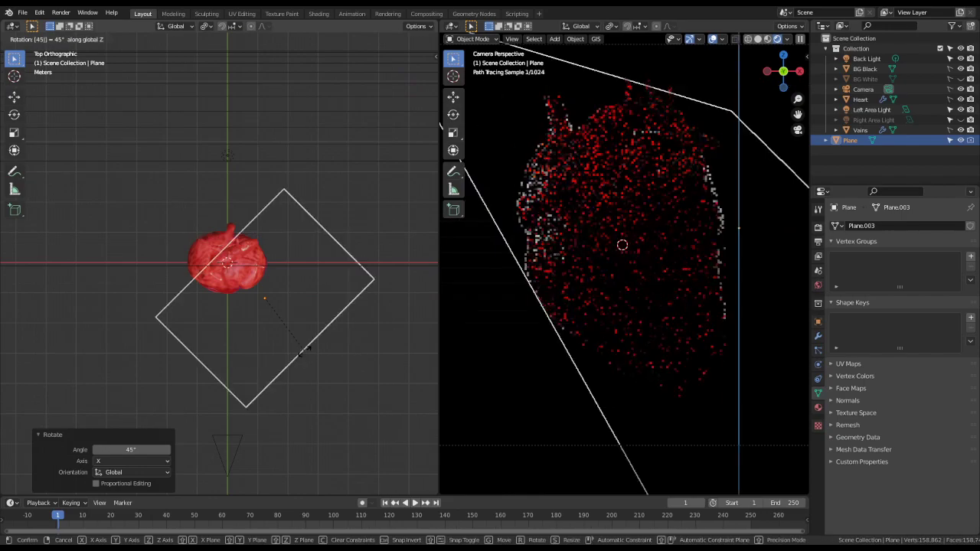
key(Return)
middle_drag(304, 350, 304, 350)
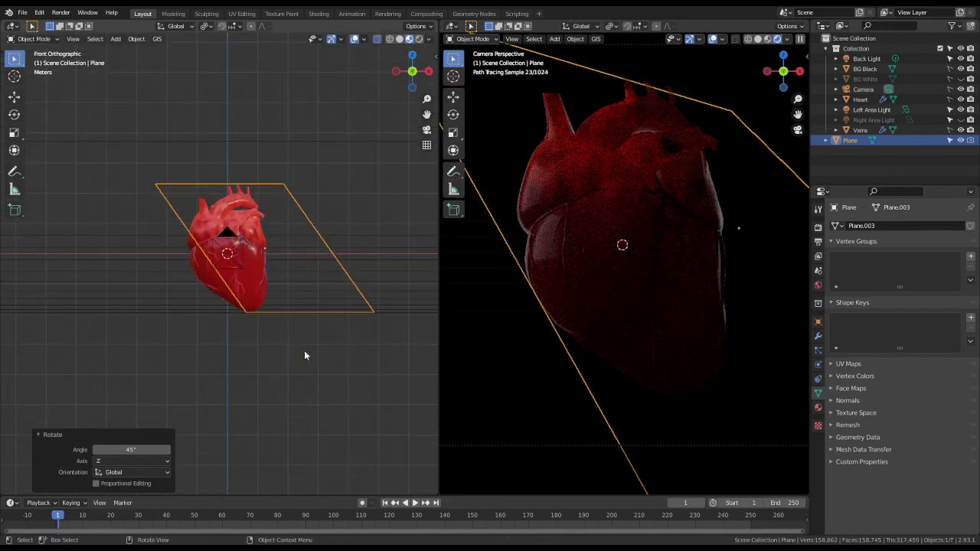
middle_drag(252, 303, 310, 304)
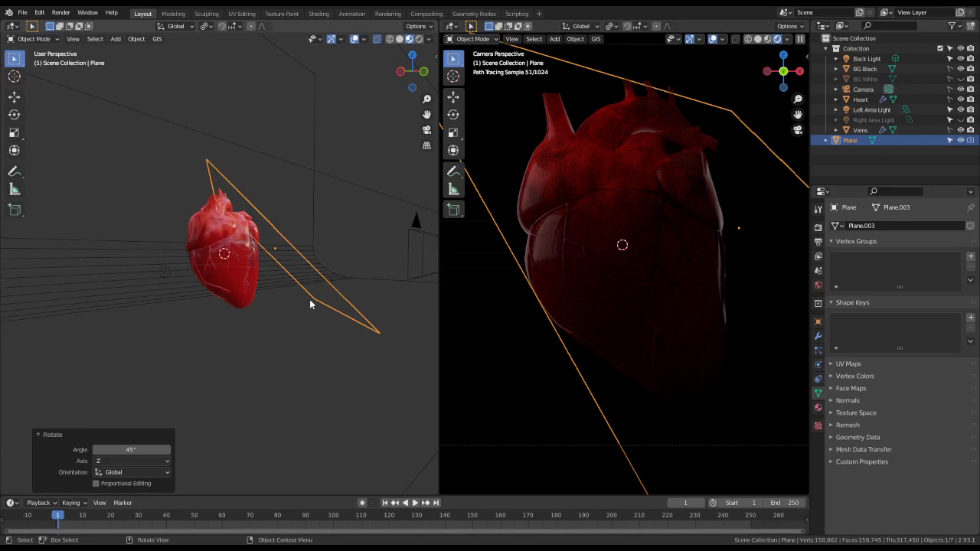
key(ctrl+z)
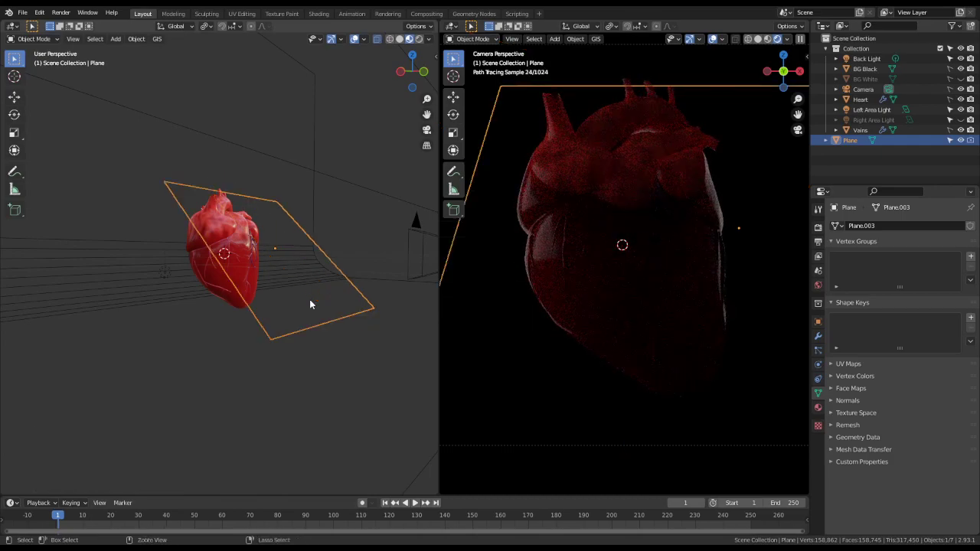
key(ctrl+z)
key(ctrl+shift+z)
key(ctrl+z)
- Rotate the Plane 45° about global X, then 45° about global Z
key(r)
key(x)
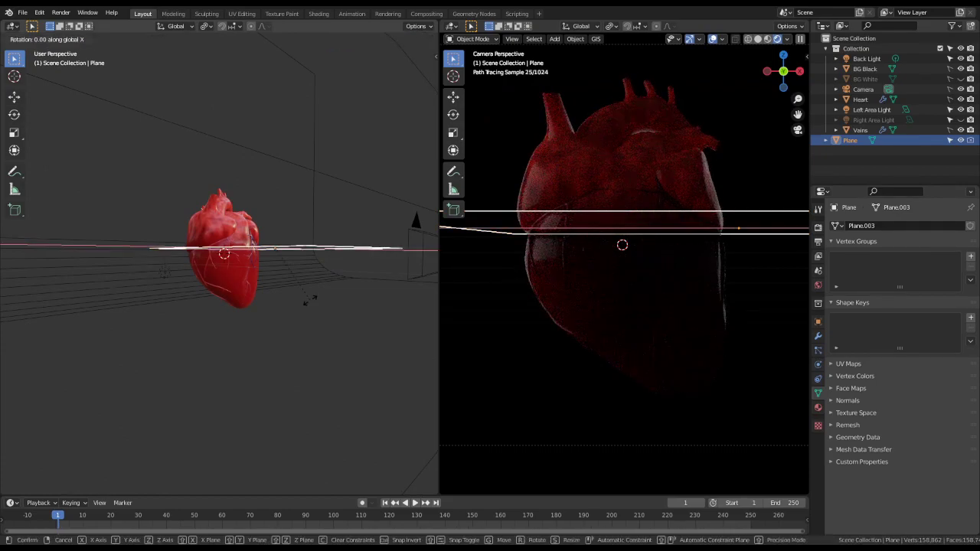
key(4)
key(5)
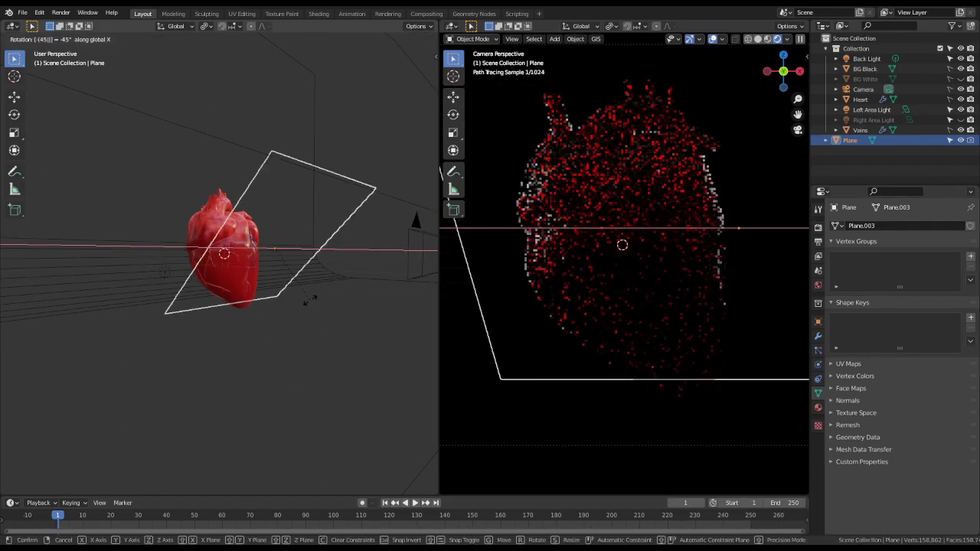
key(Return)
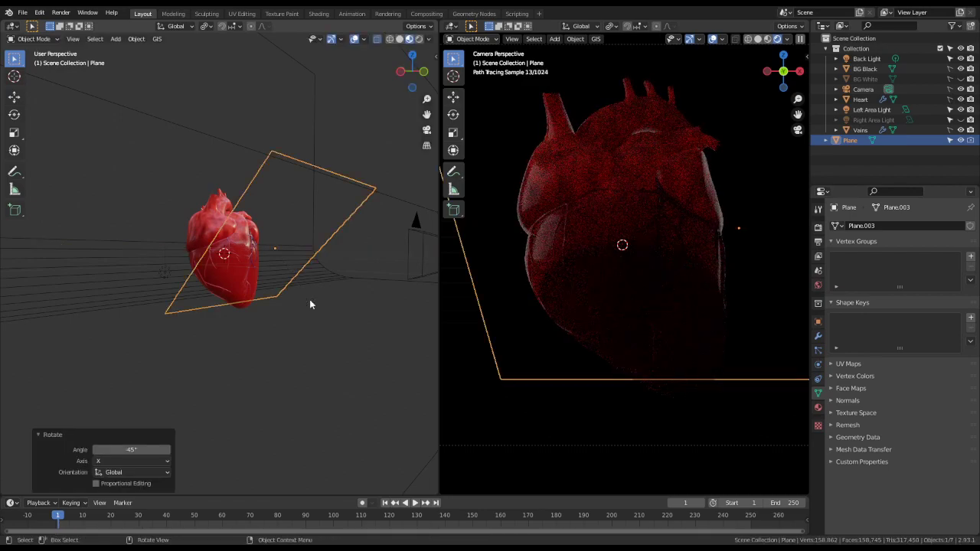
key(r)
key(z)
key(4)
key(5)
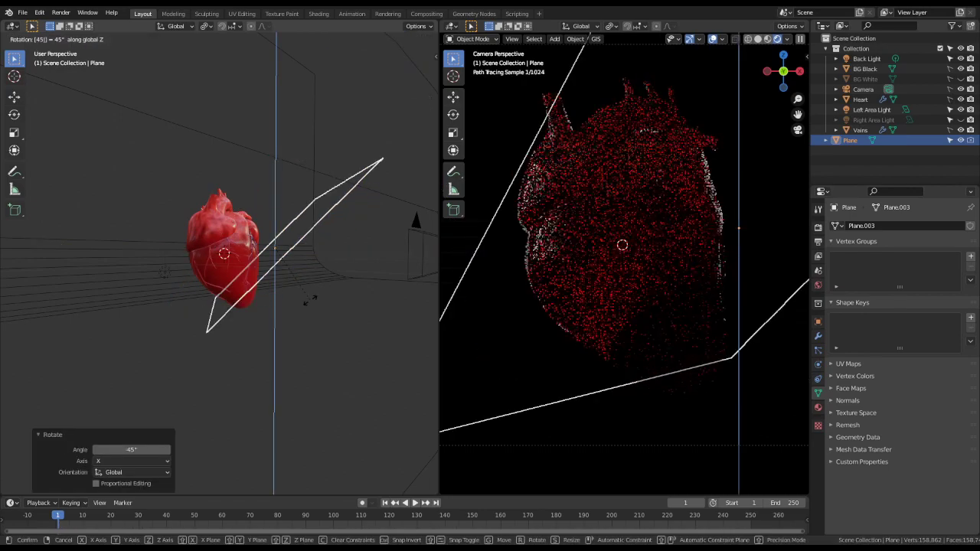
key(Return)
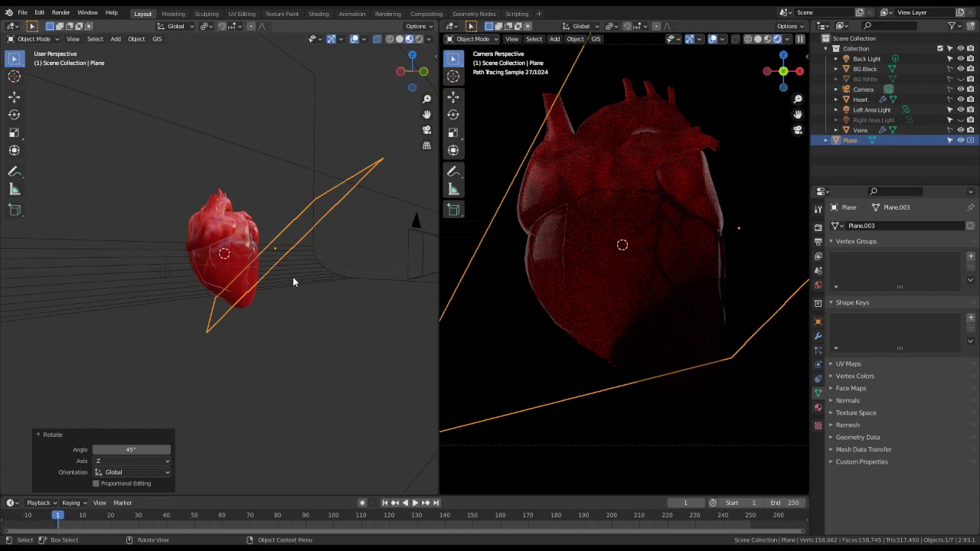
- Move the Plane −1.52 m on Y and −1.23 m on Z, lower and away from the heart
key(KP_1)
key(ctrl+KP_3)
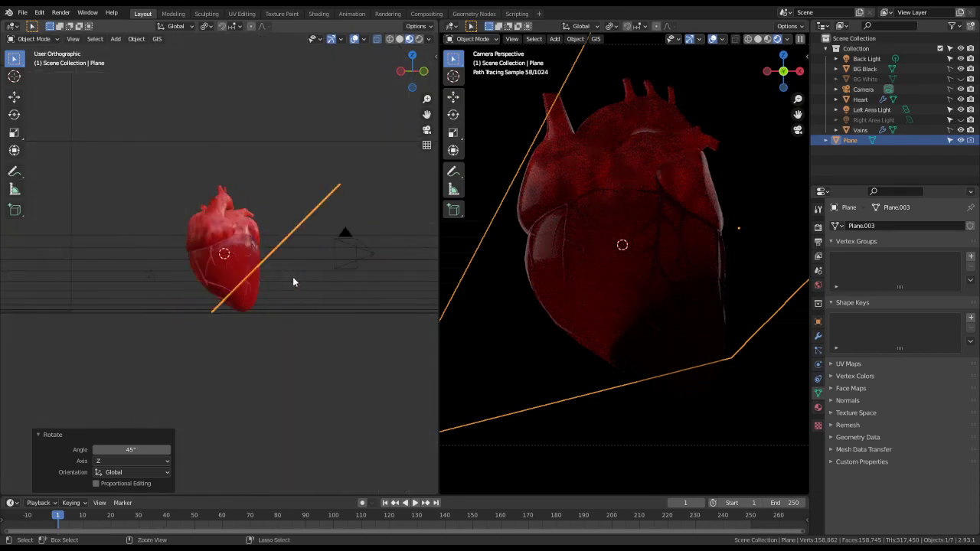
key(g)
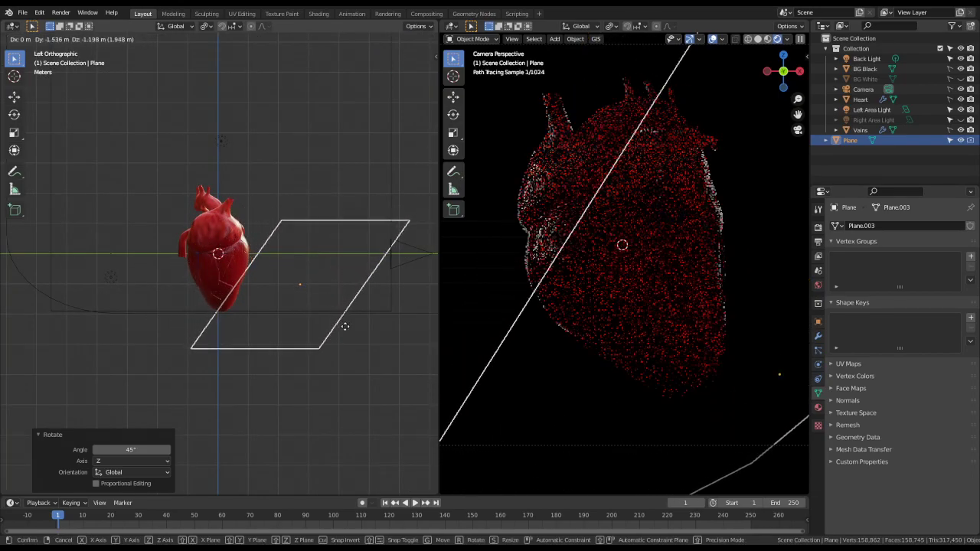
click(339, 322)
middle_drag(320, 316, 265, 322)
scroll(200, 335, down, 5)
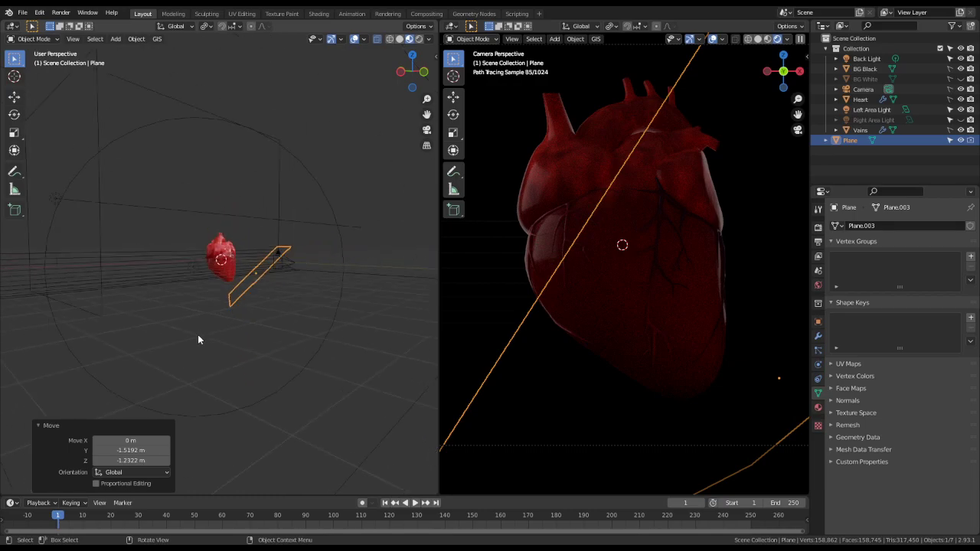
middle_drag(185, 333, 157, 323)
click(151, 260)
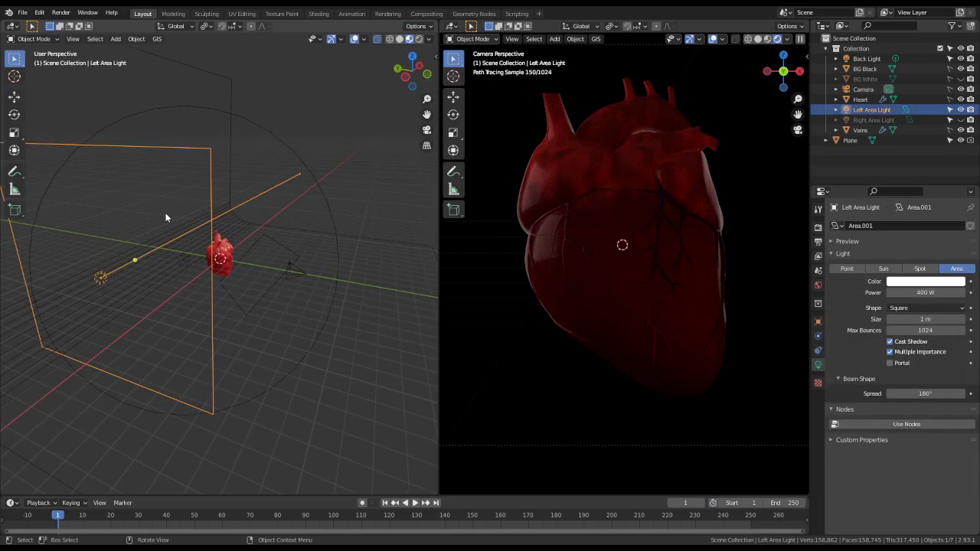
- Delete BG Black's flat plane and most of its curved faces in Edit Mode
click(217, 113)
click(216, 99)
click(233, 87)
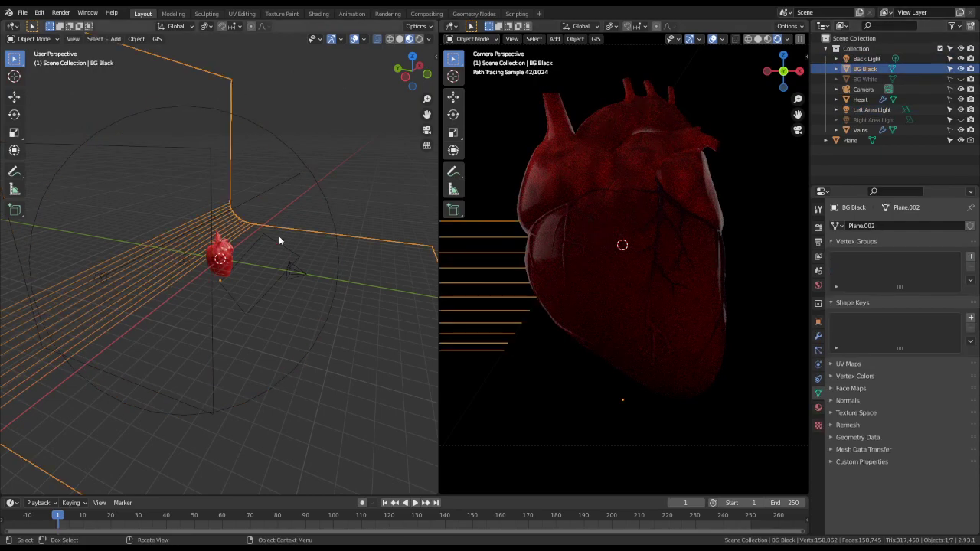
key(Tab)
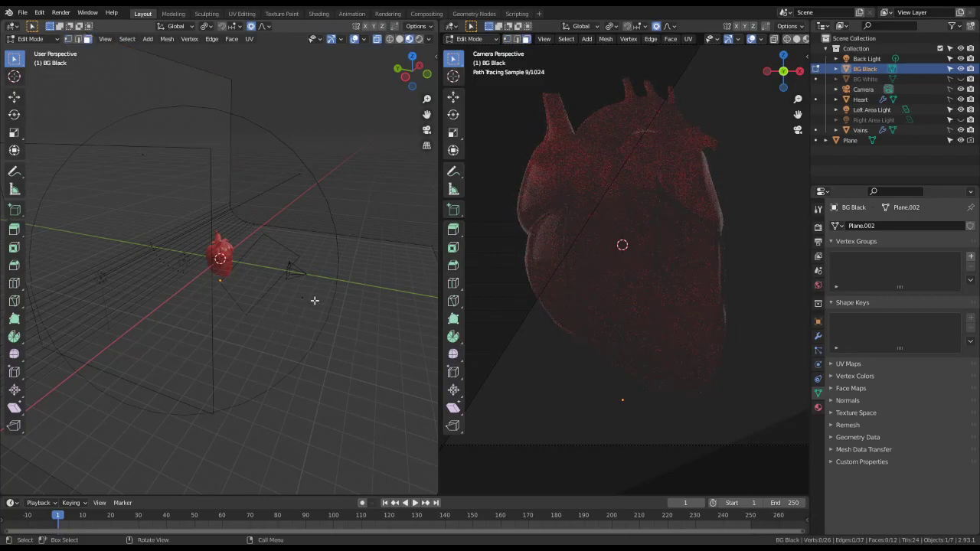
key(l)
key(x)
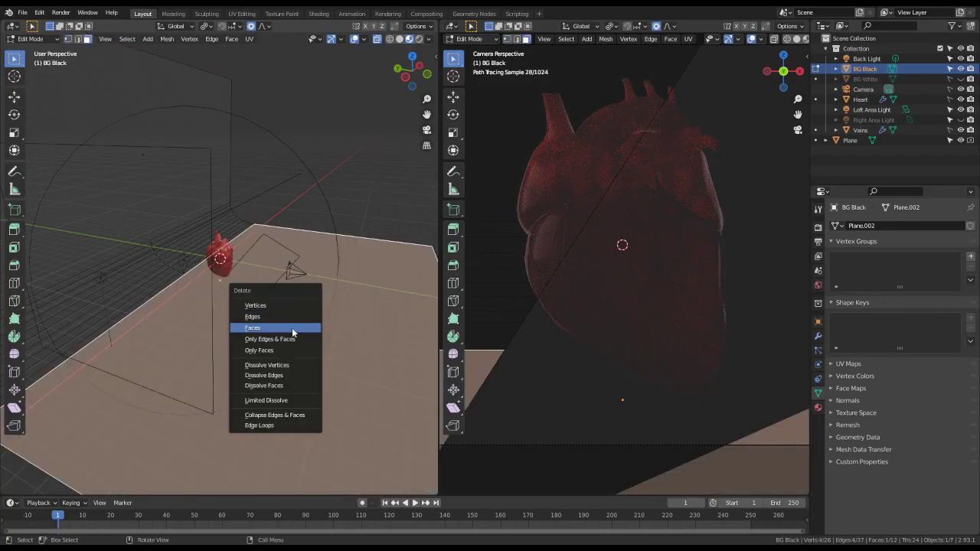
click(292, 328)
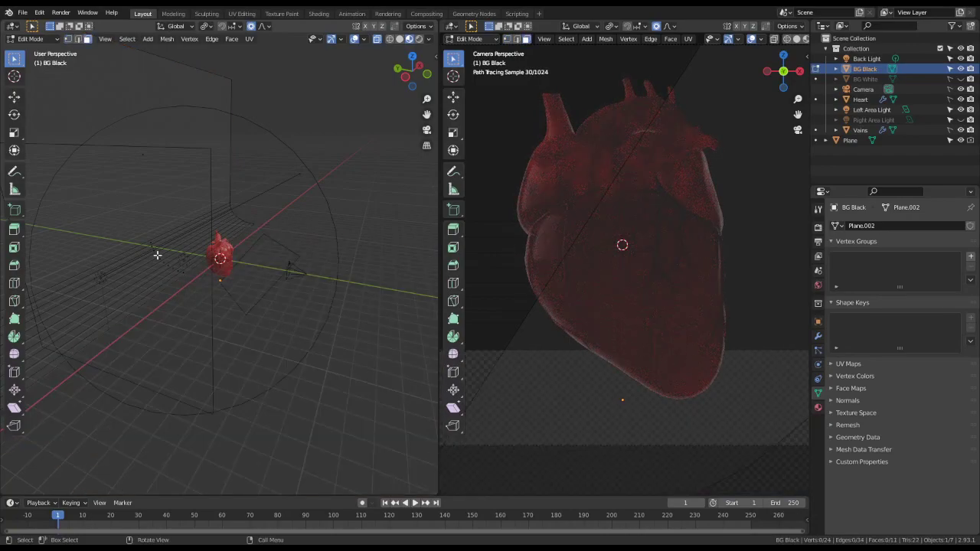
drag(142, 231, 199, 324)
key(x)
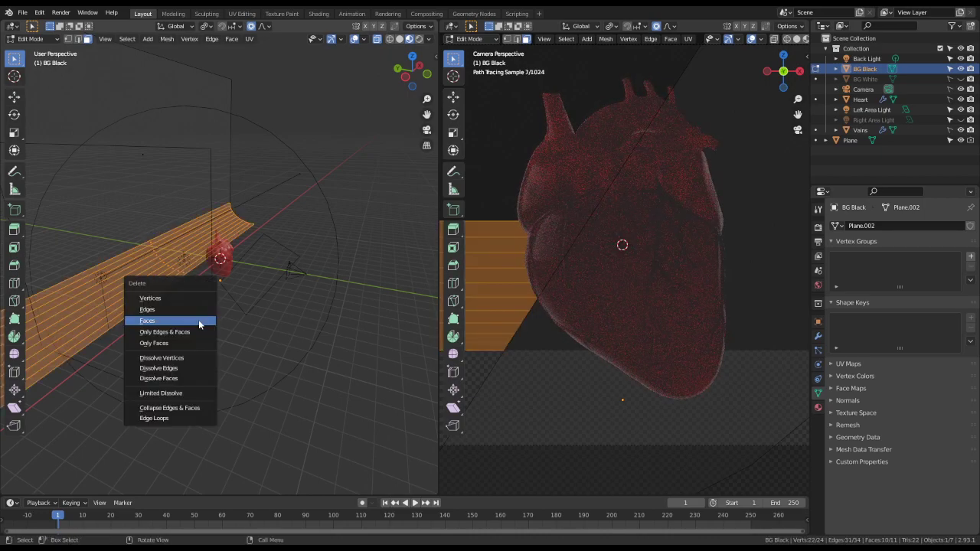
click(199, 322)
- Lower the backdrop's remaining edge 14.508 m along Z with proportional editing, then save Heart.blend
key(2)
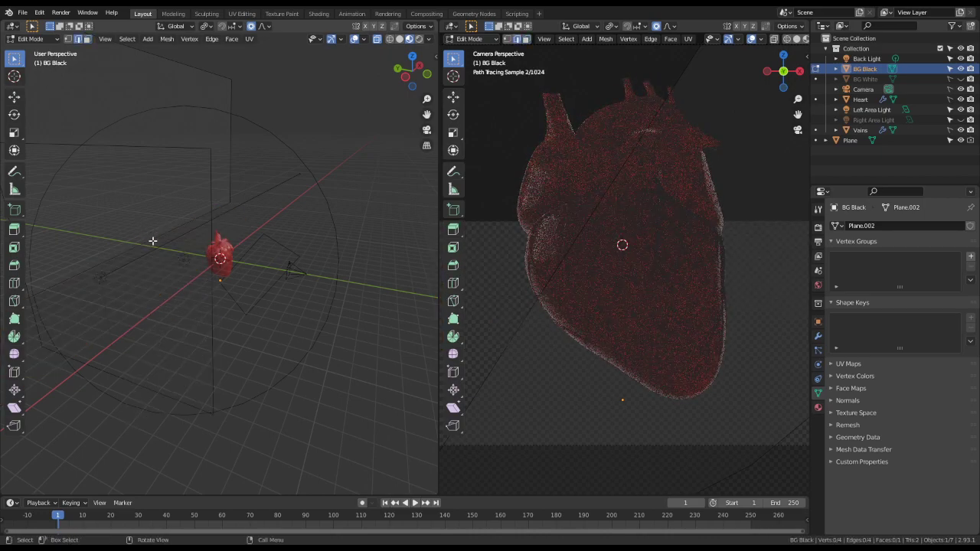
click(153, 241)
key(g)
key(z)
click(165, 37)
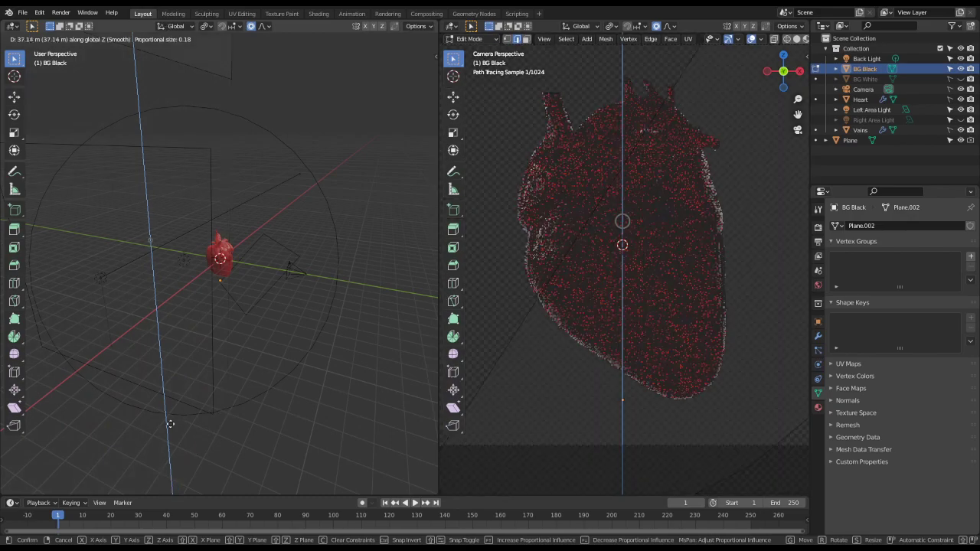
middle_drag(202, 321, 238, 311)
key(g)
key(z)
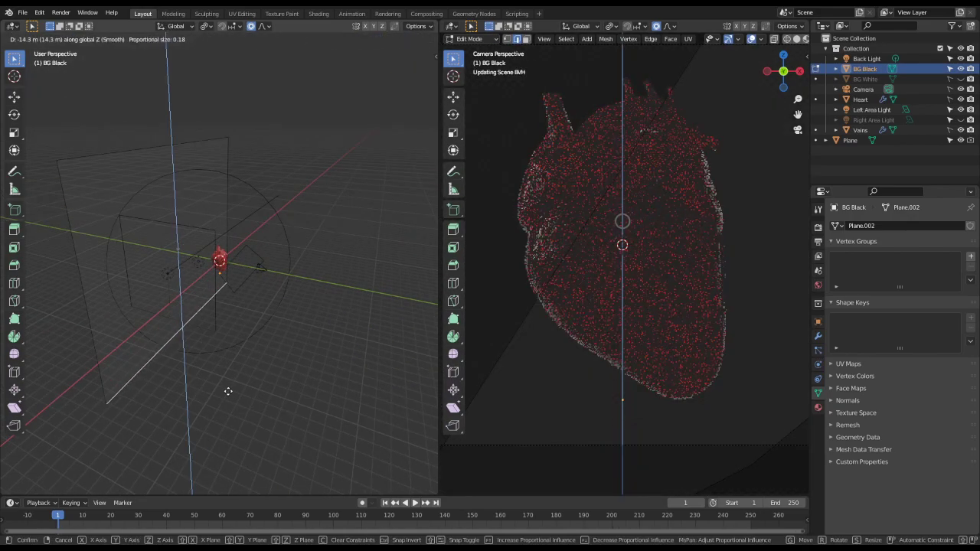
click(235, 390)
middle_drag(234, 390, 317, 372)
key(Tab)
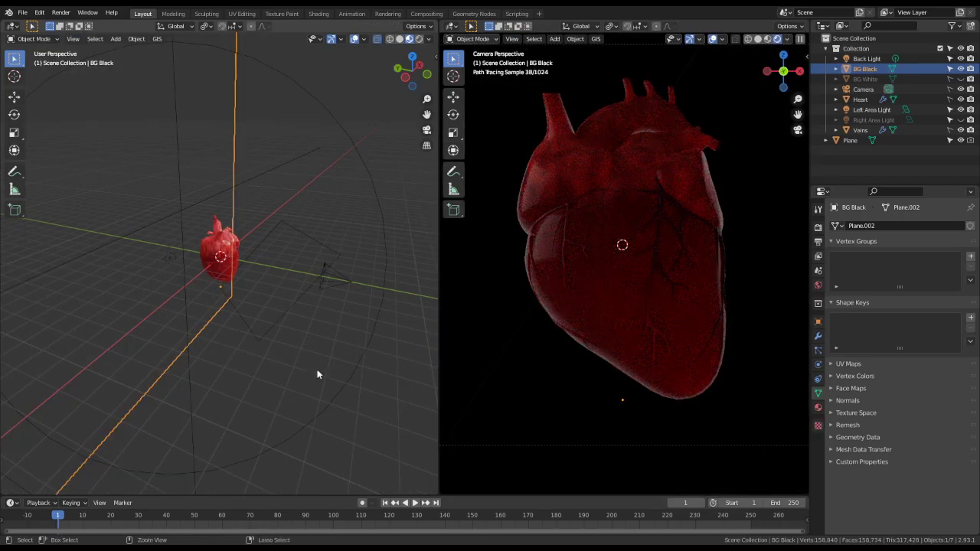
key(ctrl+s)
- Hide BG Black, frame the Plane, and switch Right Area Light back on
click(961, 68)
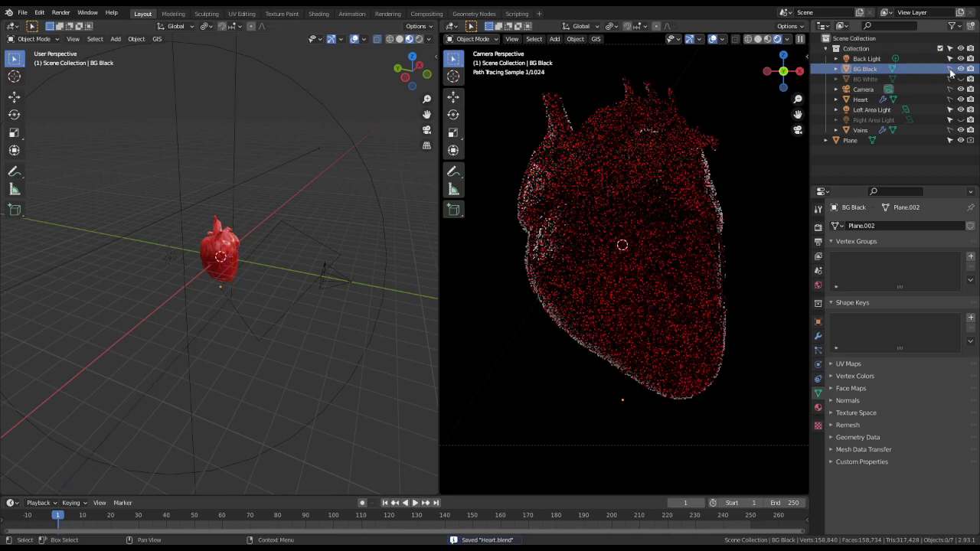
click(294, 304)
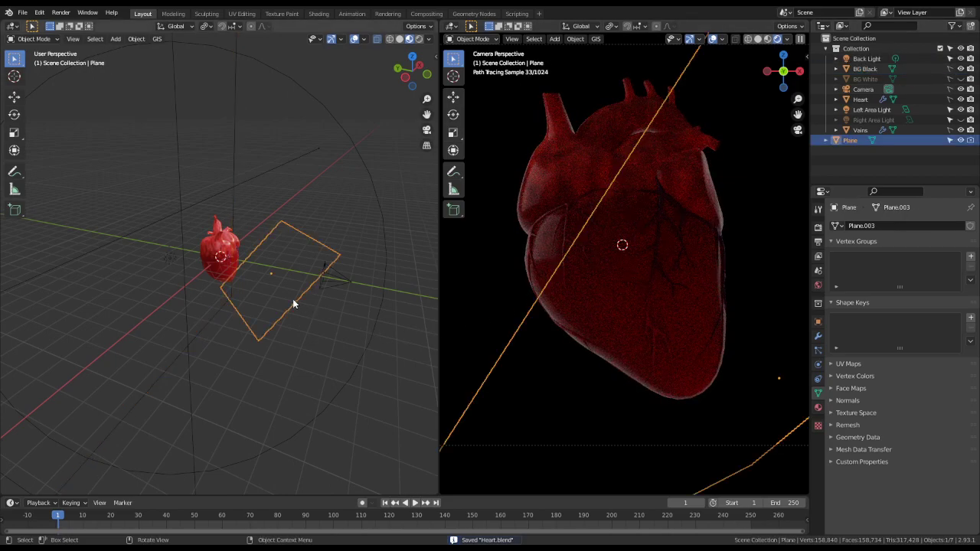
key(KP_1)
scroll(189, 244, up, 2)
middle_drag(174, 255, 225, 284)
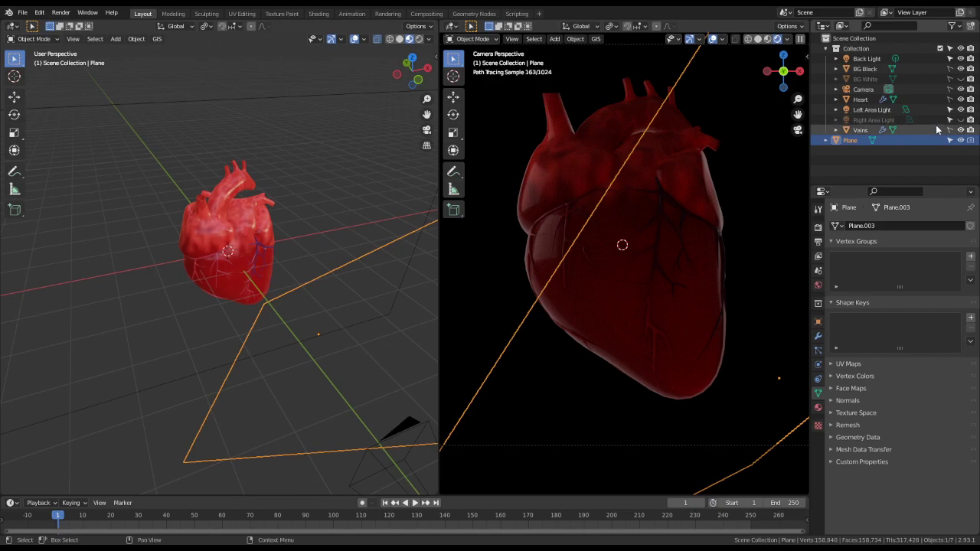
click(961, 120)
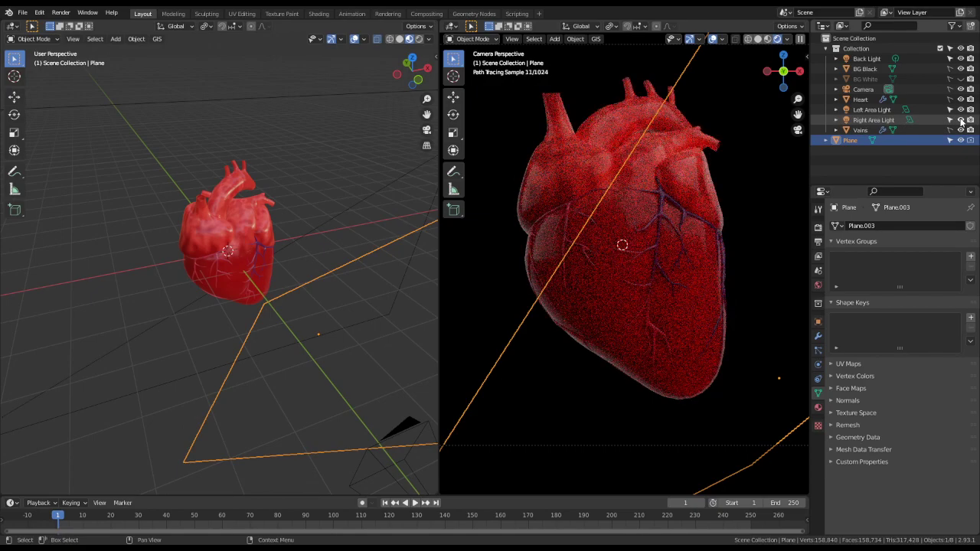
click(961, 120)
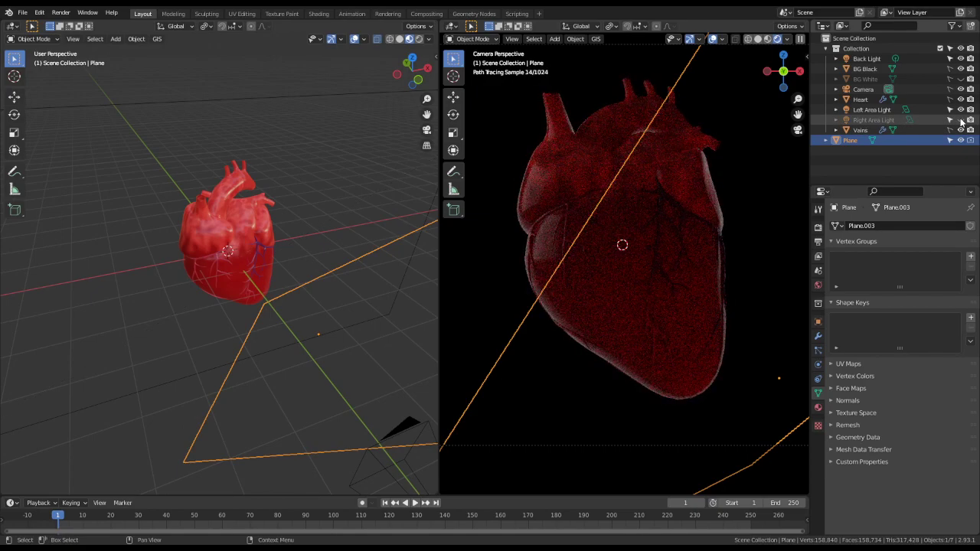
click(961, 120)
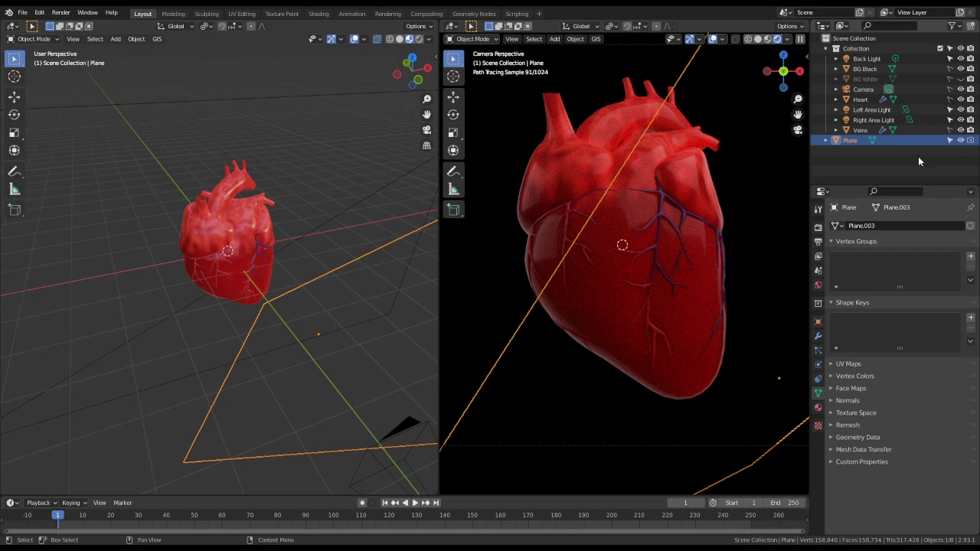
click(392, 14)
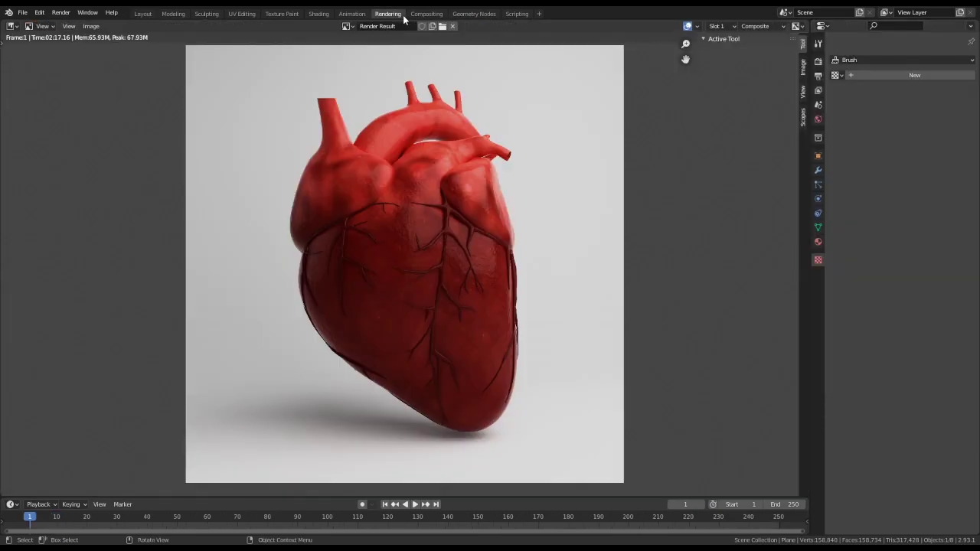
click(138, 14)
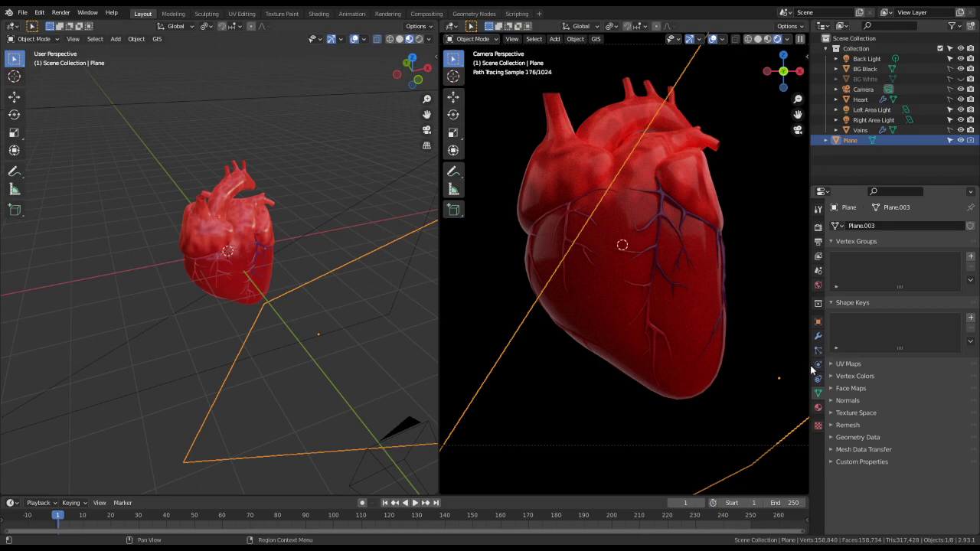
- Tint the backdrop plane's White material bright green, passing through red
click(818, 408)
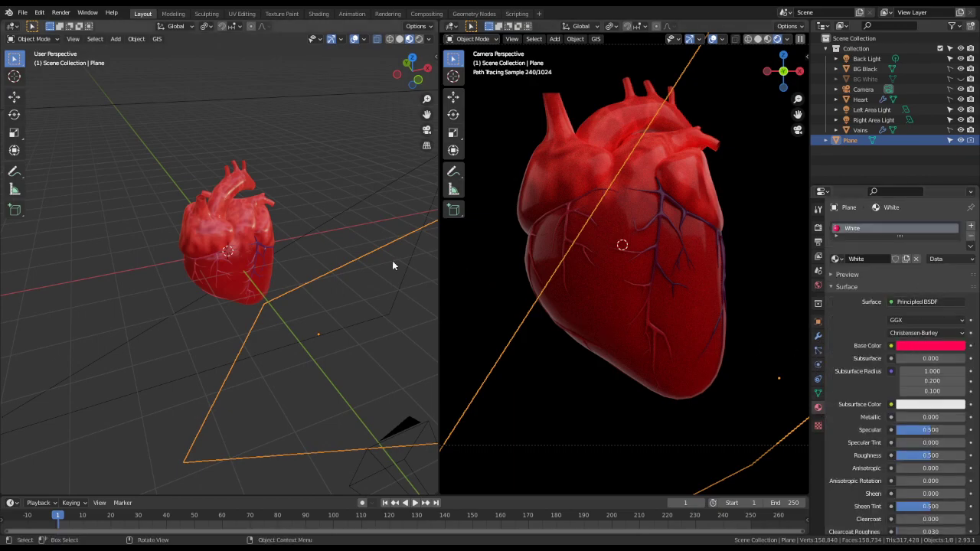
mouse_move(359, 291)
middle_down()
mouse_move(342, 273)
mouse_move(357, 279)
middle_up()
click(351, 235)
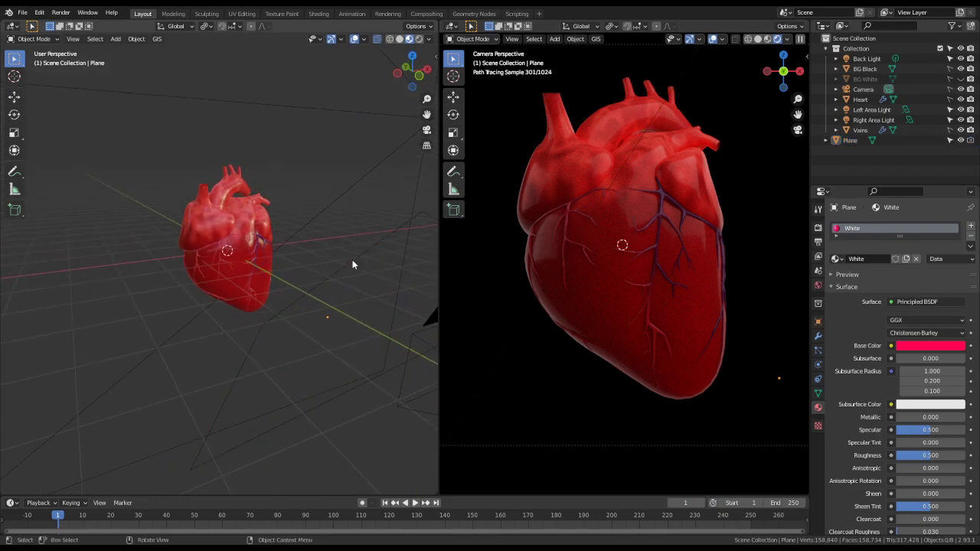
click(352, 260)
click(932, 351)
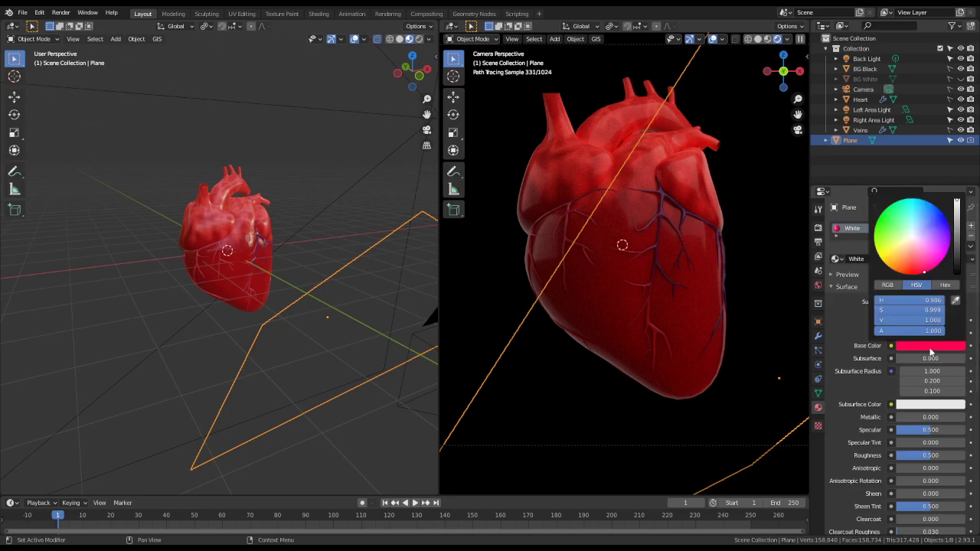
drag(916, 260, 906, 202)
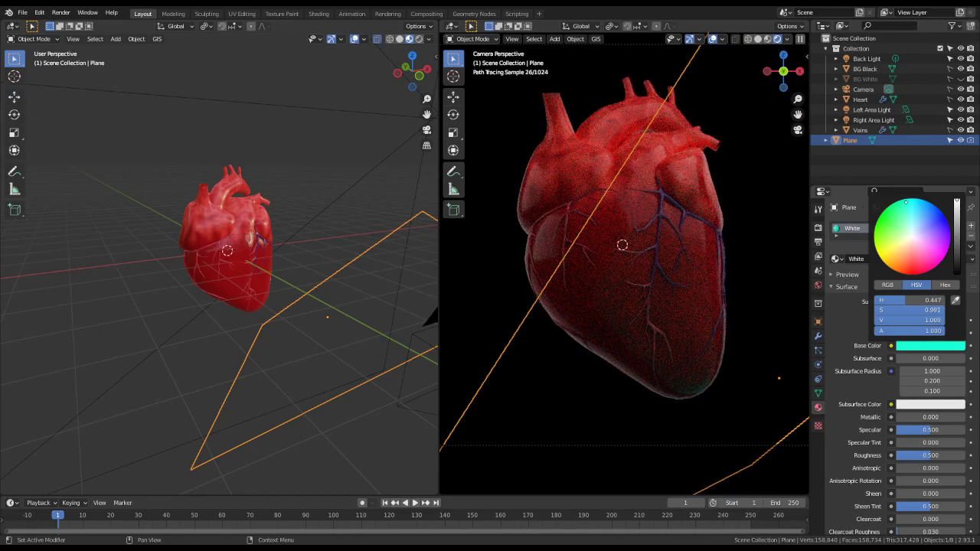
drag(906, 202, 876, 223)
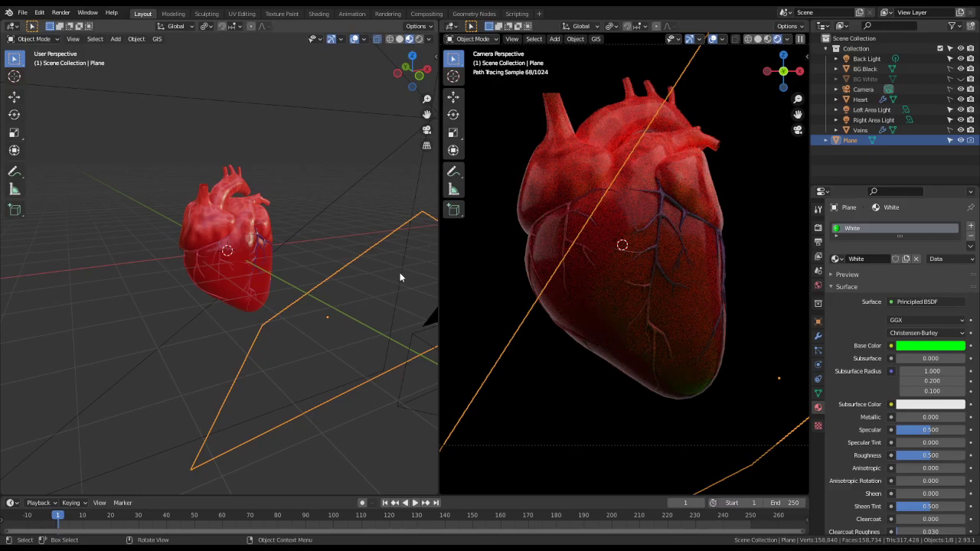
- In top view, rotate the plane 40.5° and shift it left and up
key(KP_7)
key(r)
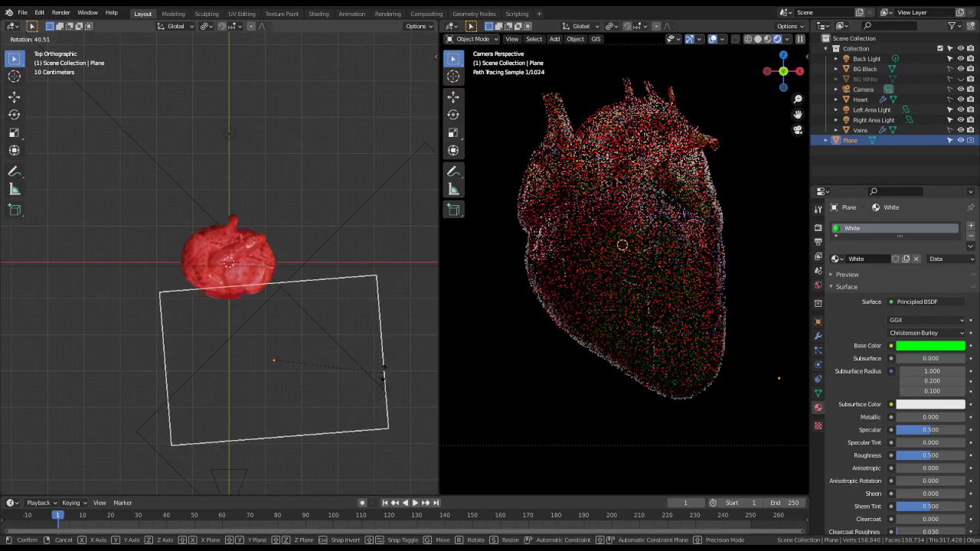
click(384, 377)
key(g)
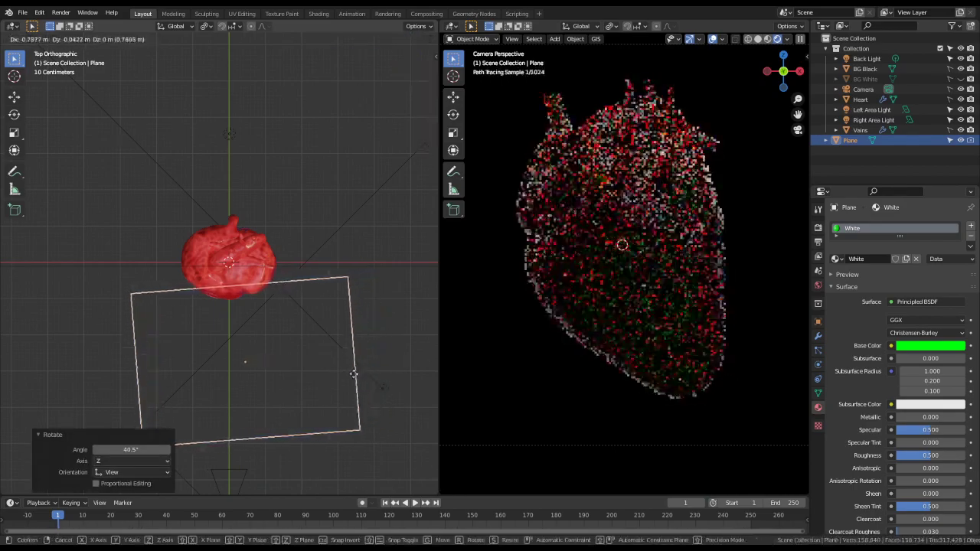
click(341, 363)
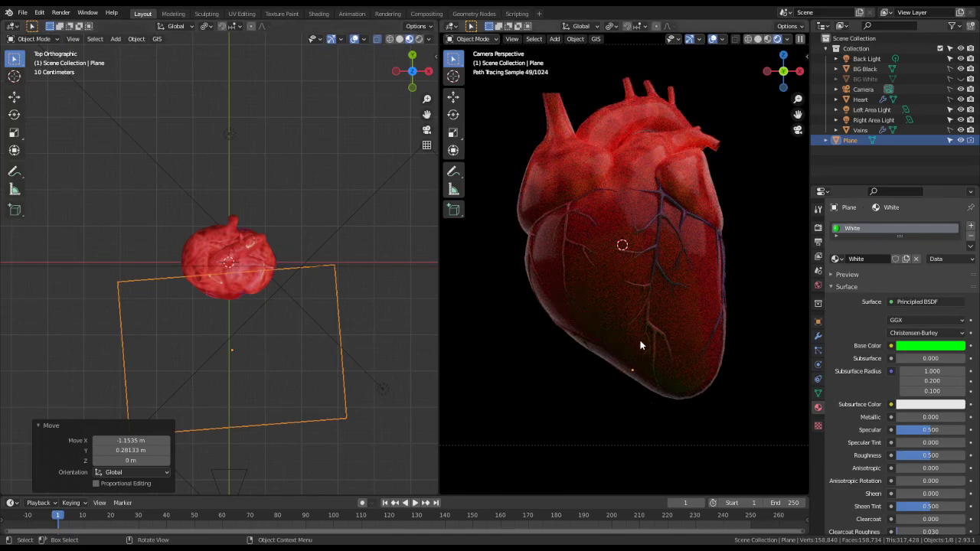
- From the front view, scale the plane up to 1.177, abandoning a vertical move
key(KP_1)
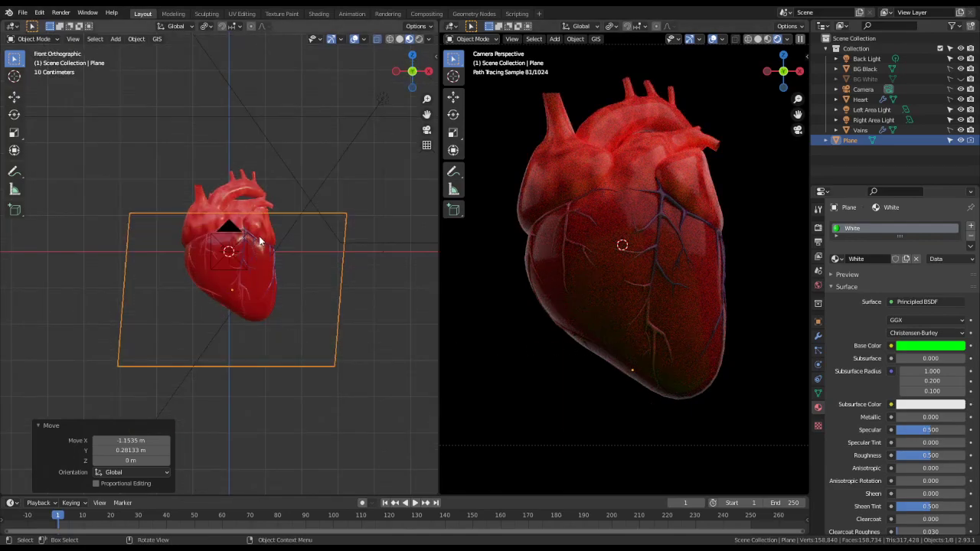
key(s)
click(366, 234)
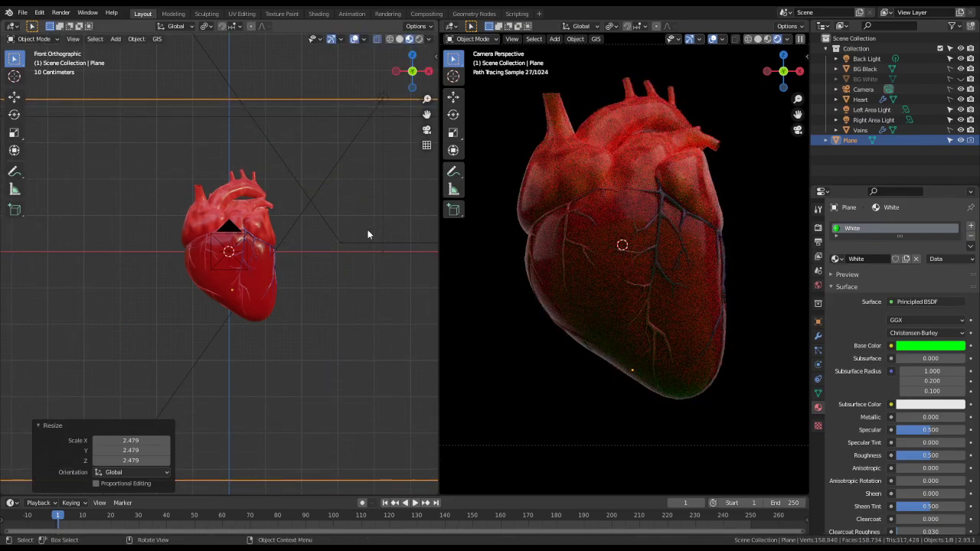
key(g)
key(z)
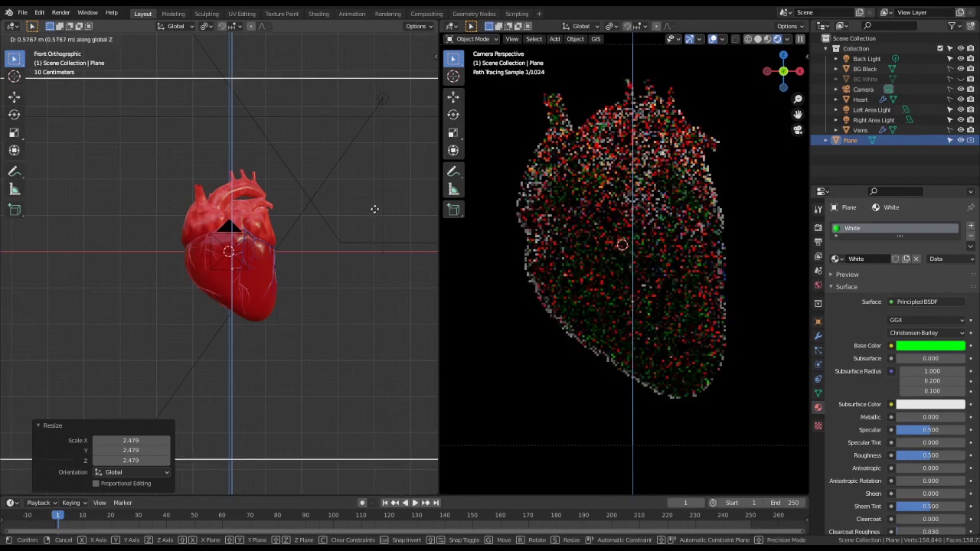
right_click(344, 216)
key(ctrl+z)
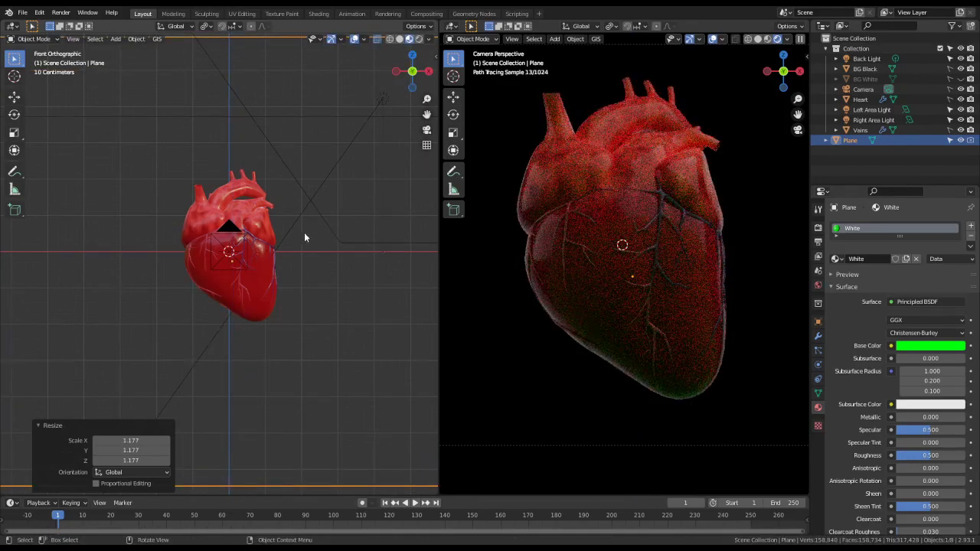
- Set the plane's base colour by hex to 000000, testing FFFFFF before returning to black
click(904, 348)
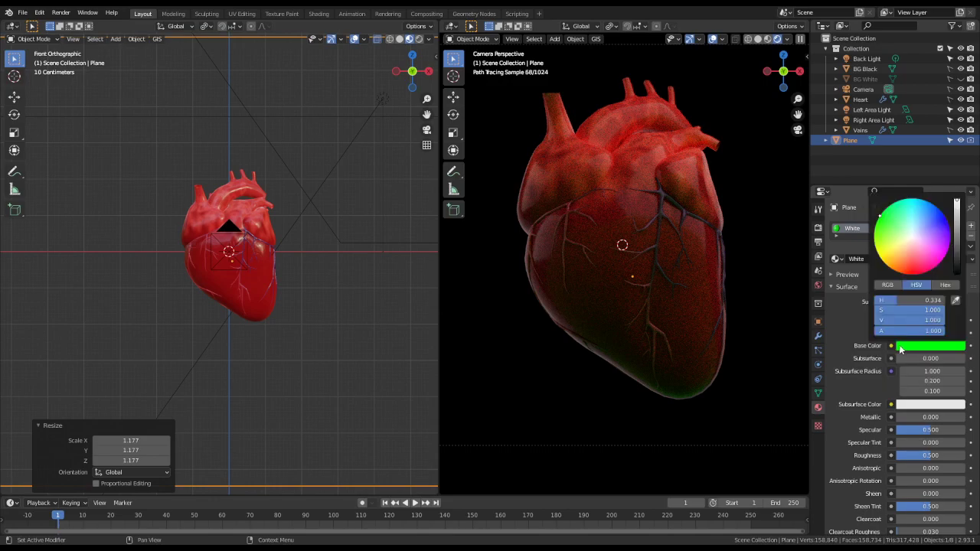
click(890, 284)
click(944, 285)
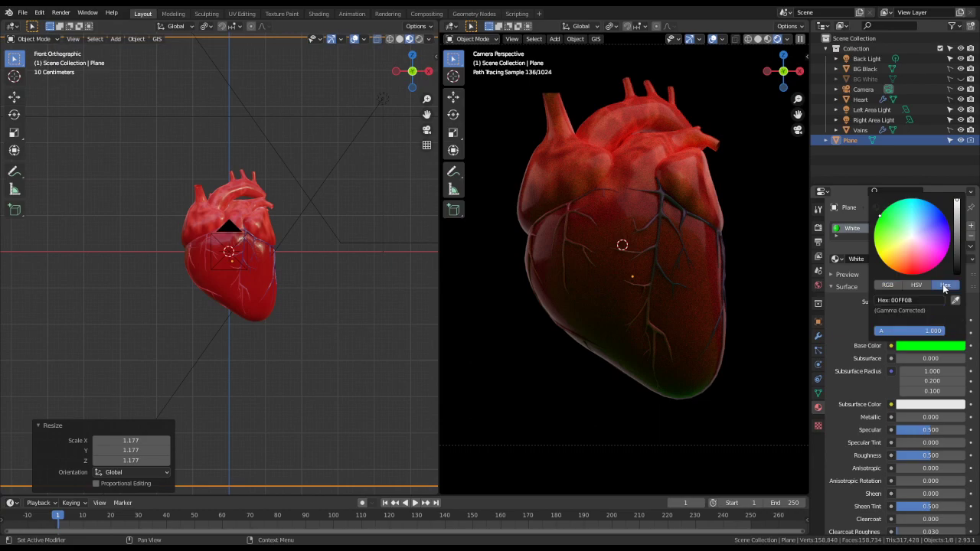
click(908, 301)
text(000000)
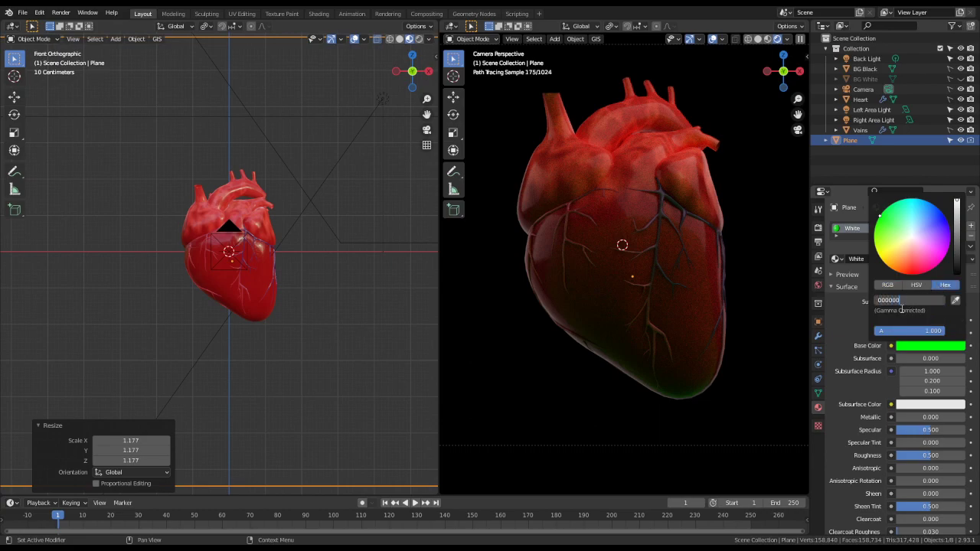
key(Return)
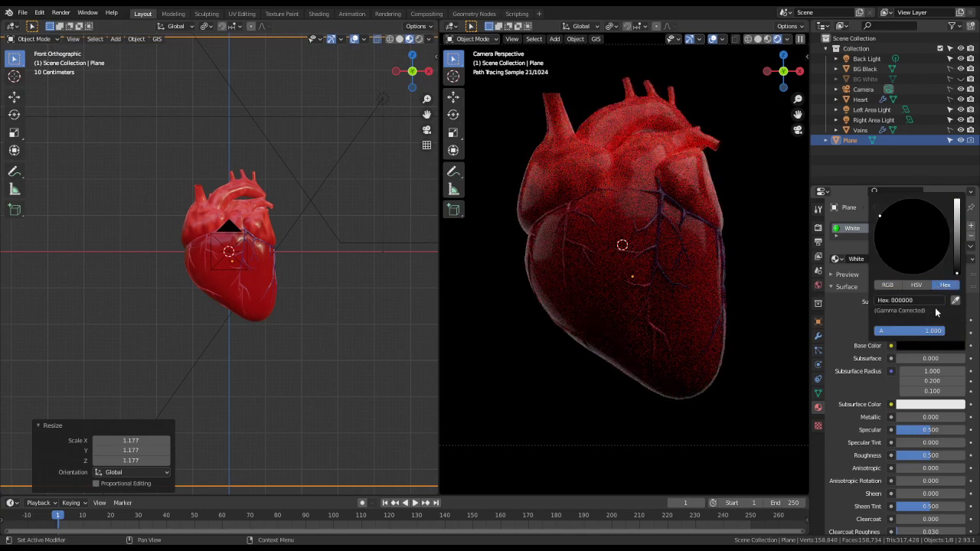
click(923, 301)
text(ff)
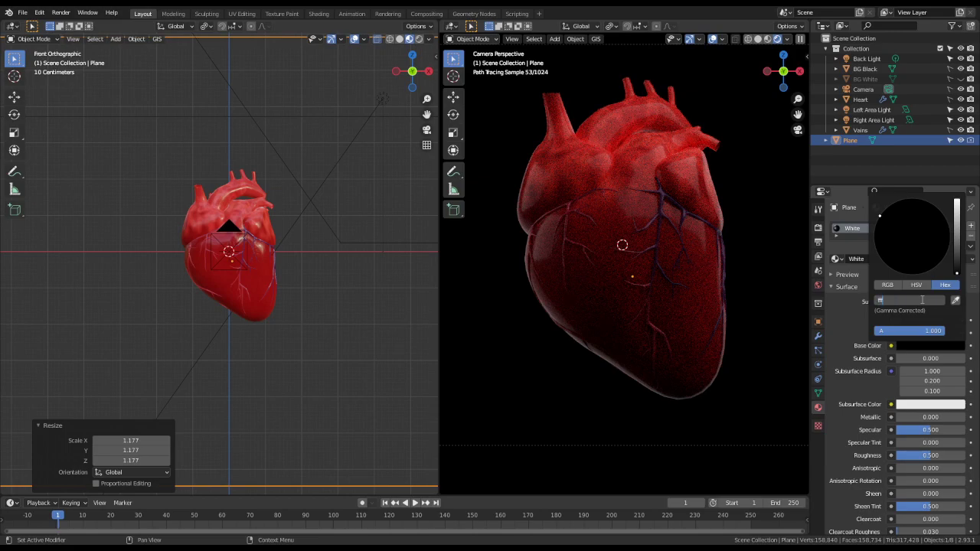
text(ffff)
key(Return)
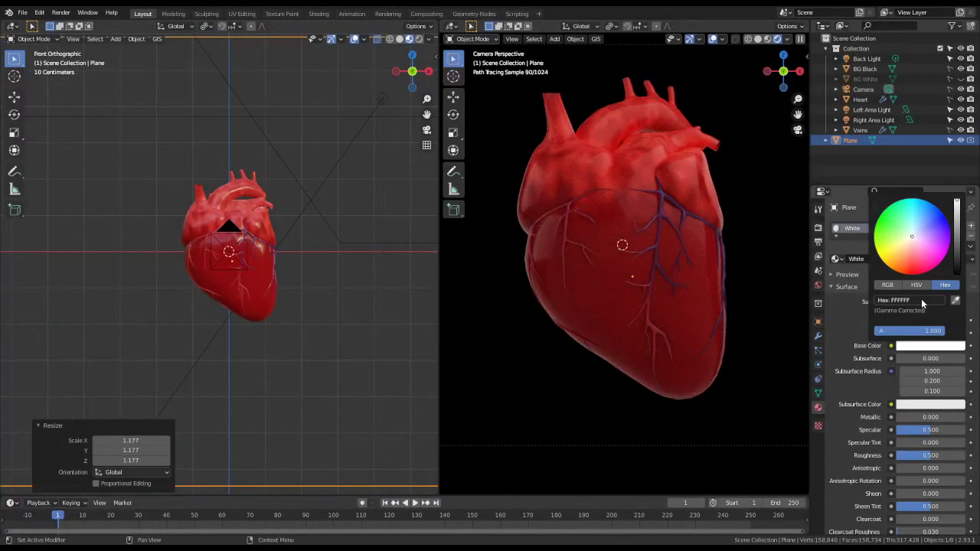
click(922, 301)
text(000000)
key(Return)
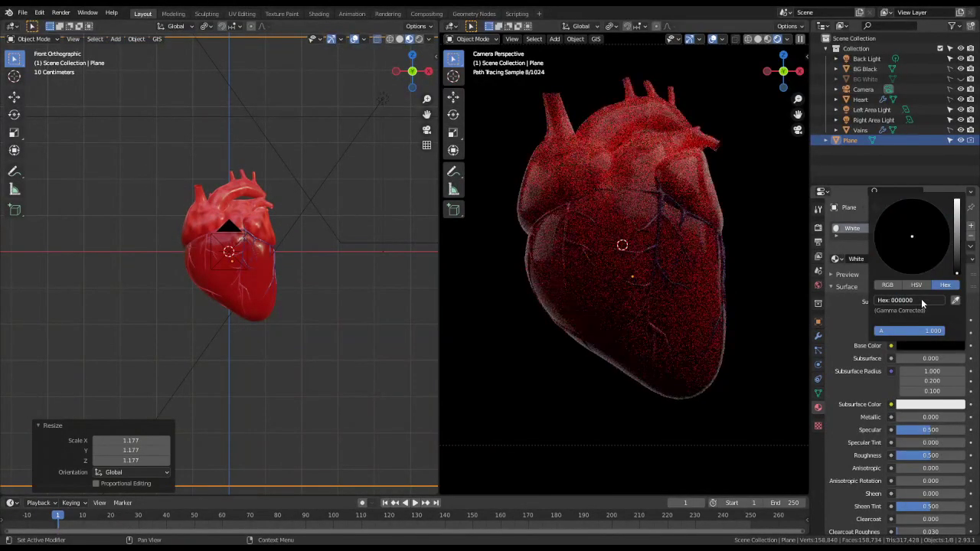
- Toggle the plane's visibility to compare the render, leaving the black plane shown
click(961, 141)
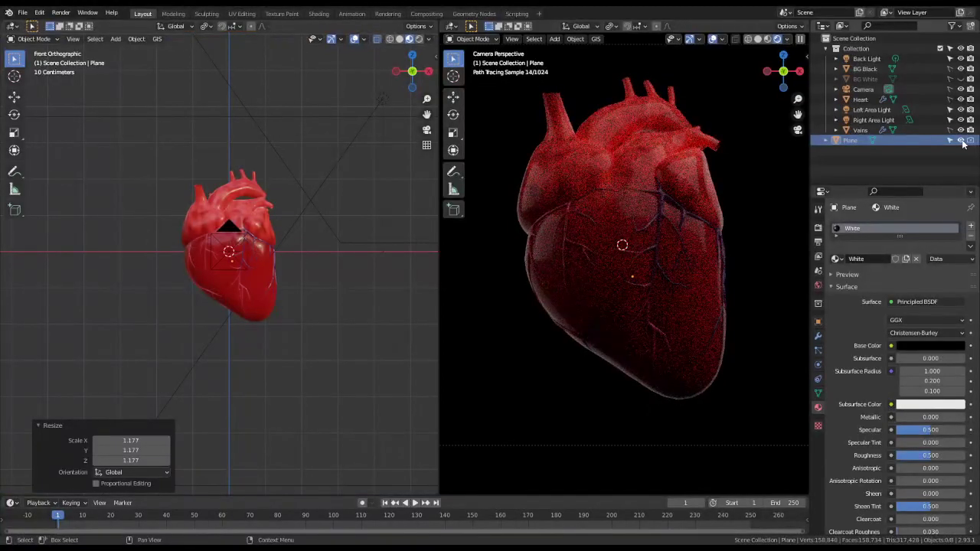
click(962, 141)
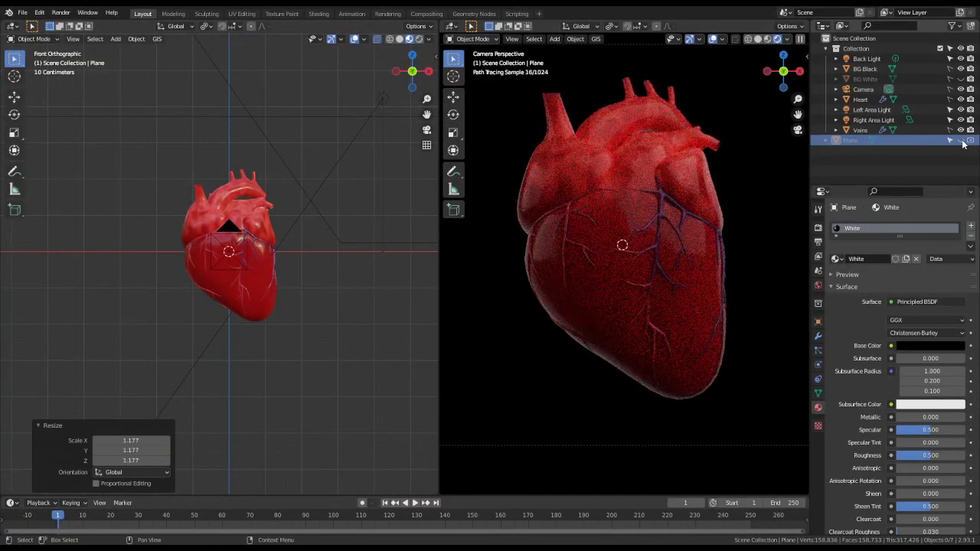
click(962, 141)
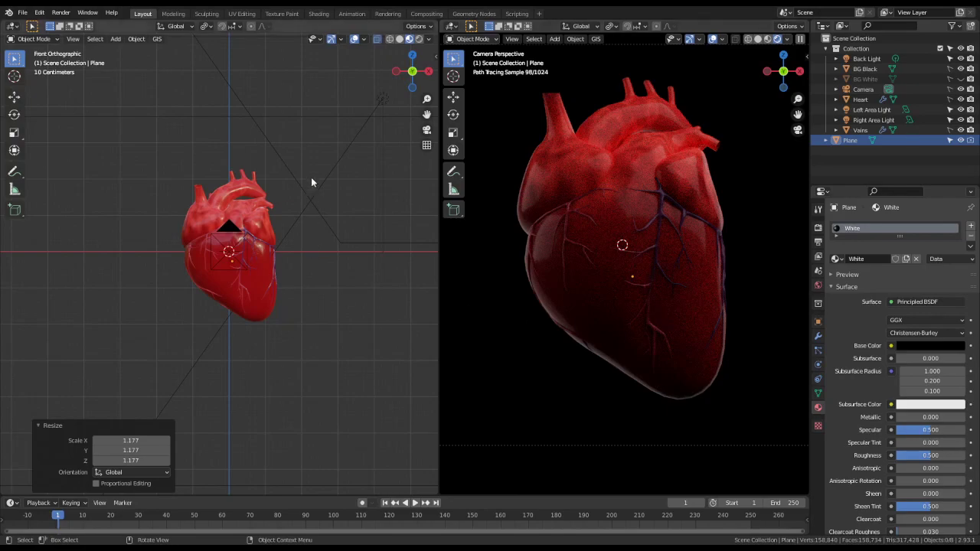
- Orbit the view around the lights and select the backdrop Plane
click(312, 119)
scroll(291, 179, down, 6)
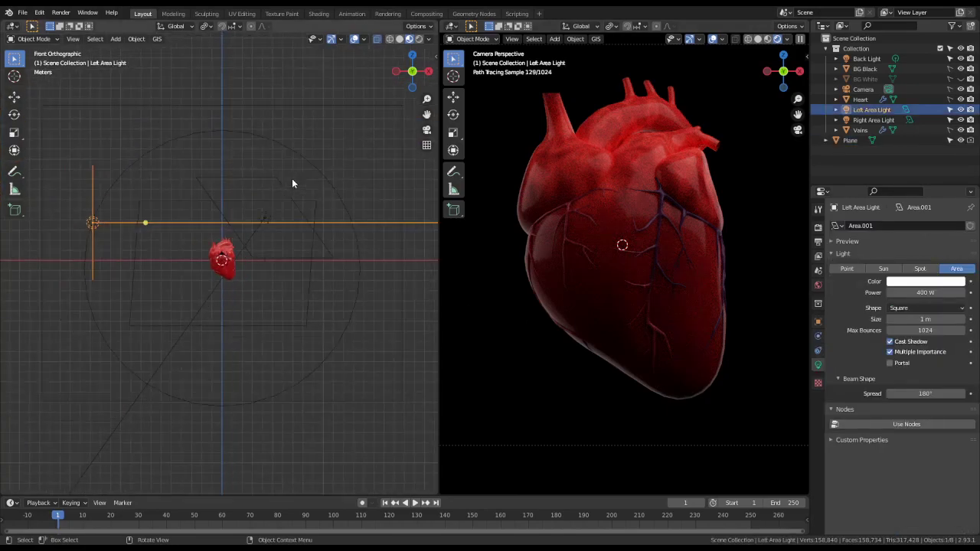
middle_drag(292, 184, 326, 231)
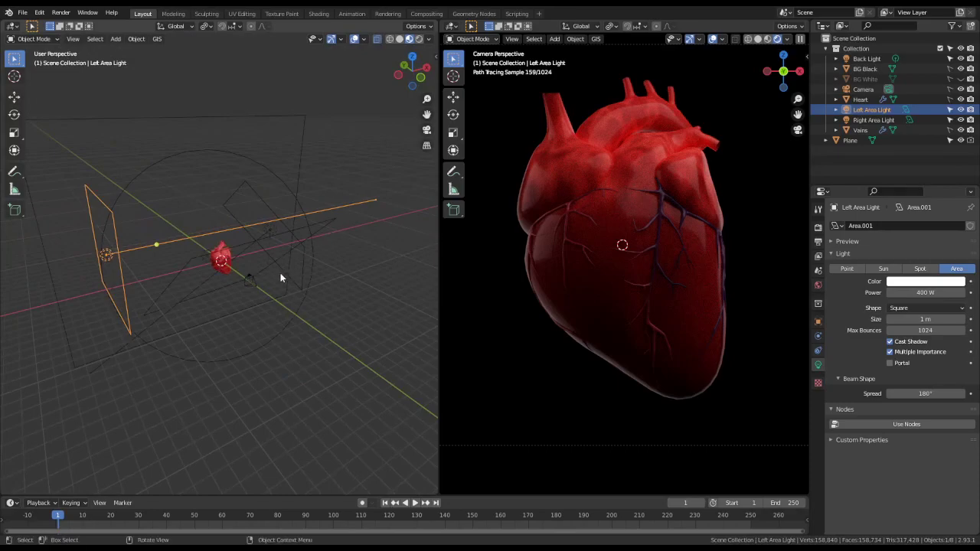
middle_drag(280, 277, 257, 322)
click(233, 314)
scroll(257, 324, up, 2)
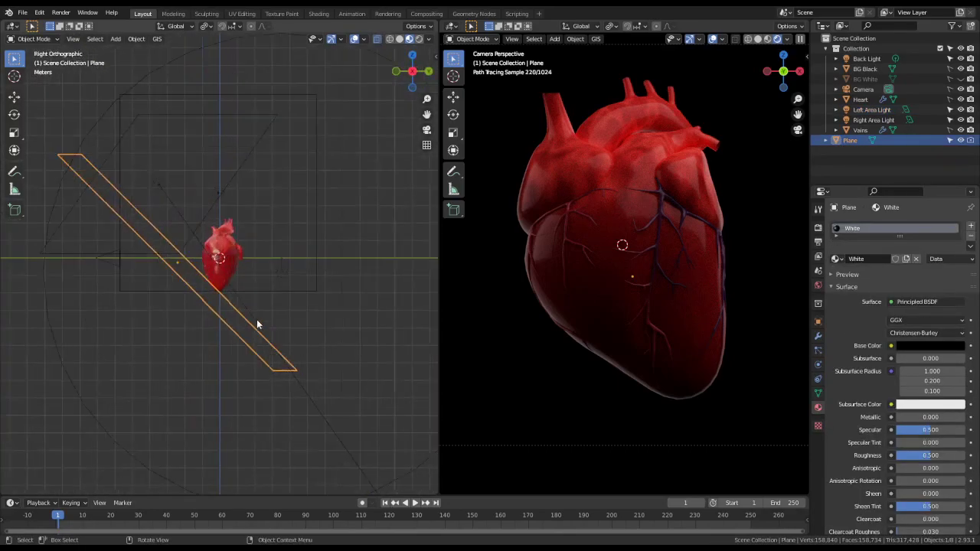
scroll(301, 252, up, 2)
- Try tilting the Plane 25.3°, then undo it to keep its original angle
key(r)
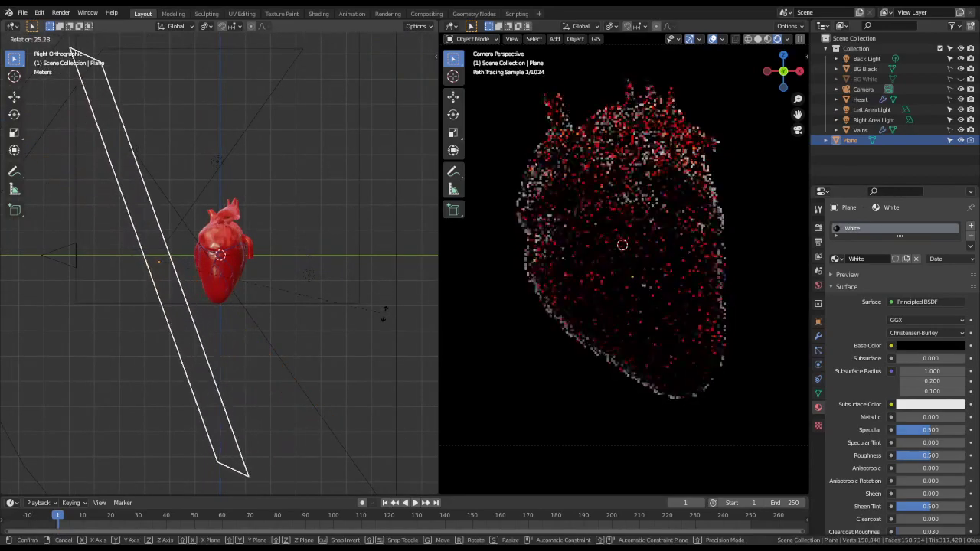
click(385, 318)
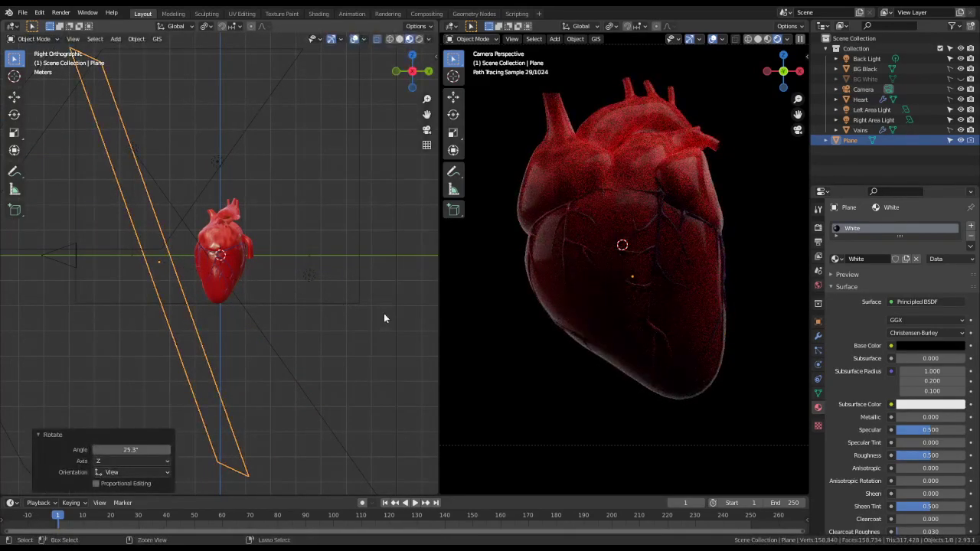
key(ctrl+z)
key(ctrl+z)
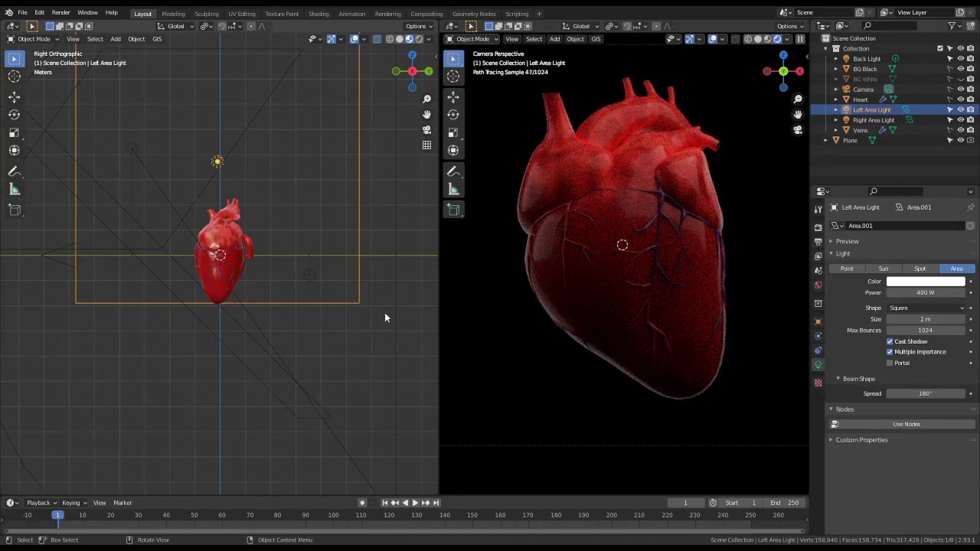
key(ctrl+shift+z)
key(ctrl+z)
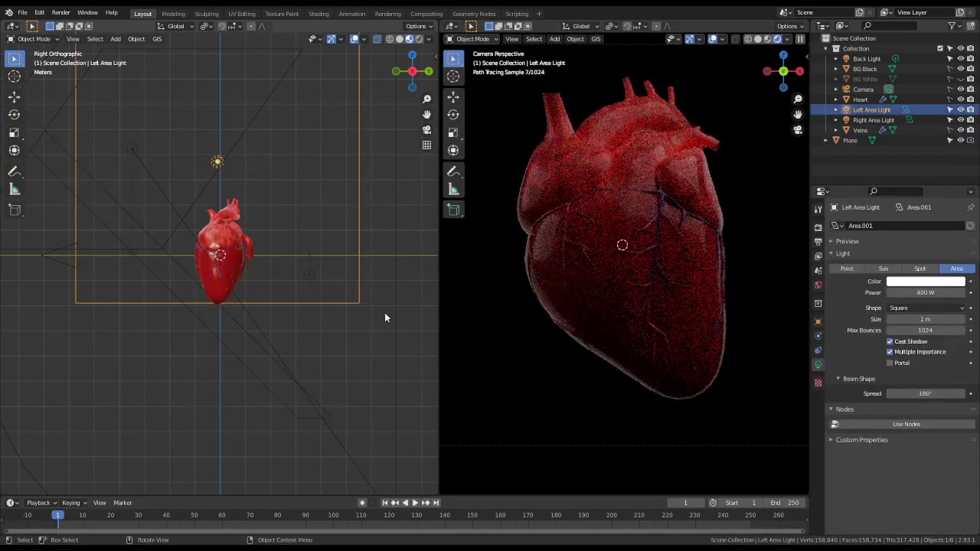
key(z)
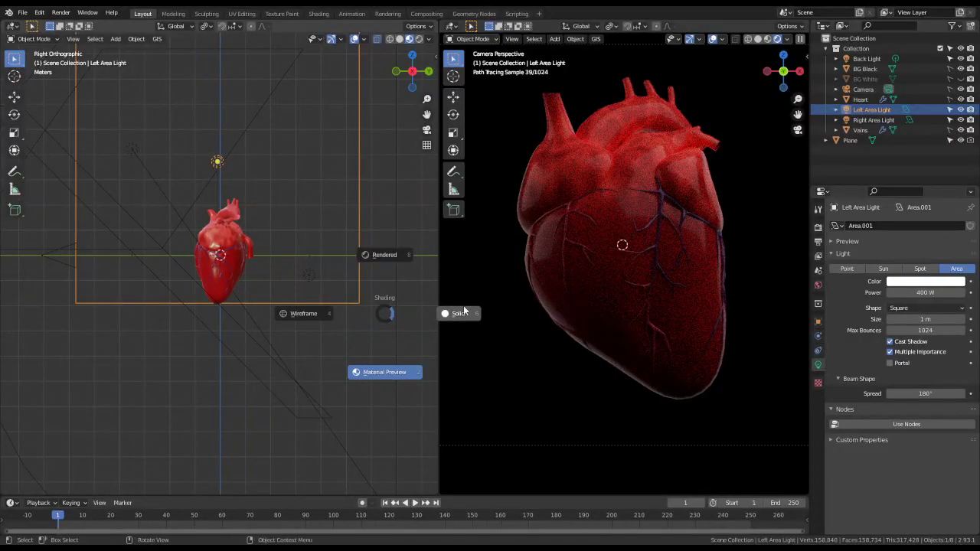
click(367, 256)
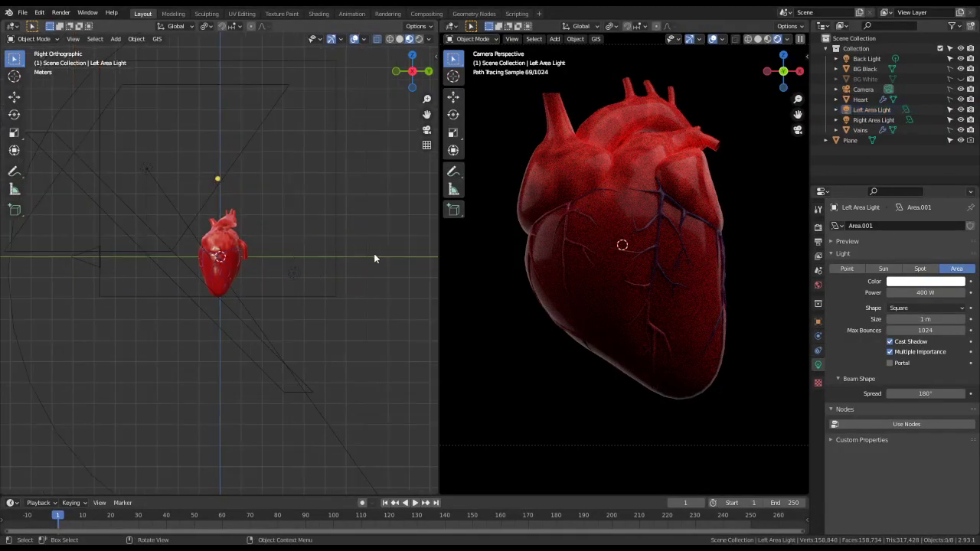
- Save Heart.blend and begin moving the Back Light along Z
key(ctrl+s)
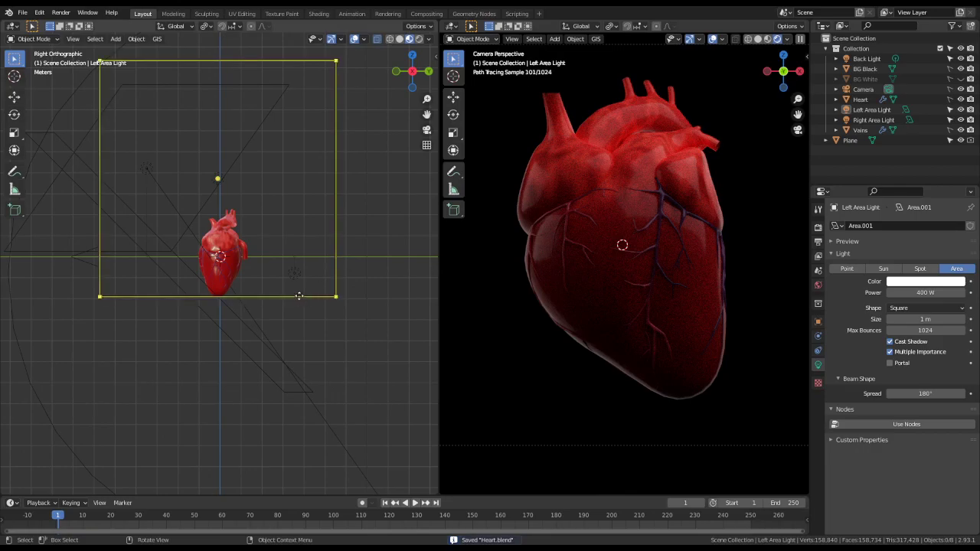
click(296, 278)
key(g)
key(z)
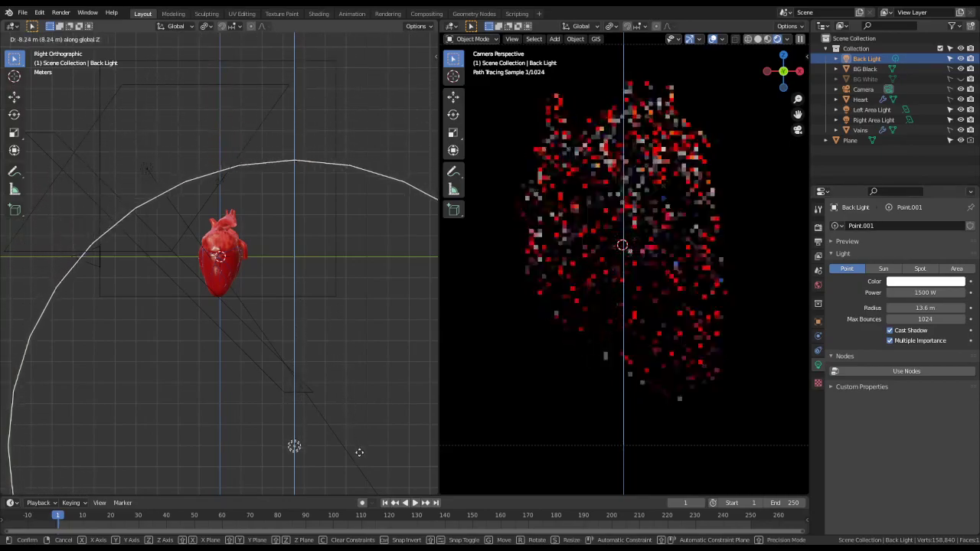
- Set the Back Light's new height, cancelling a second Z move
click(338, 275)
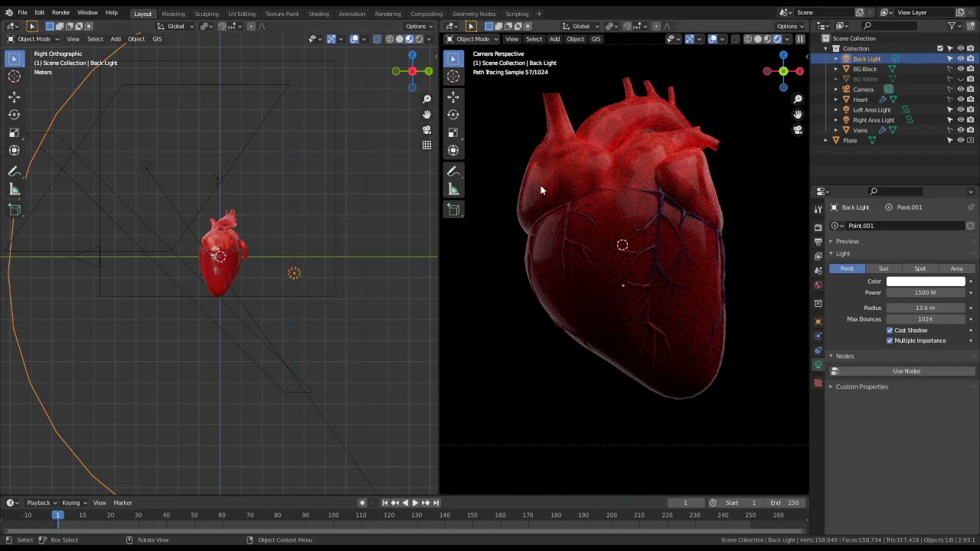
key(g)
key(z)
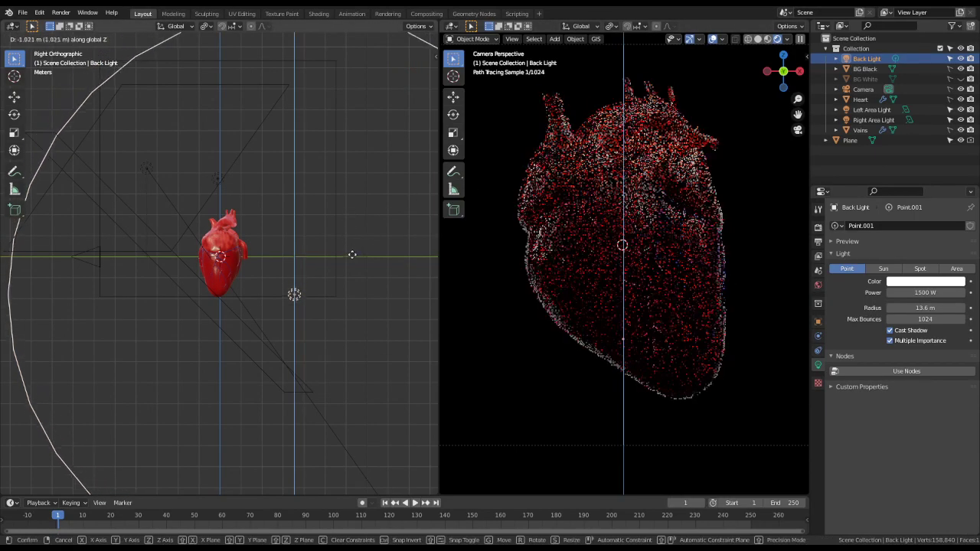
right_click(350, 256)
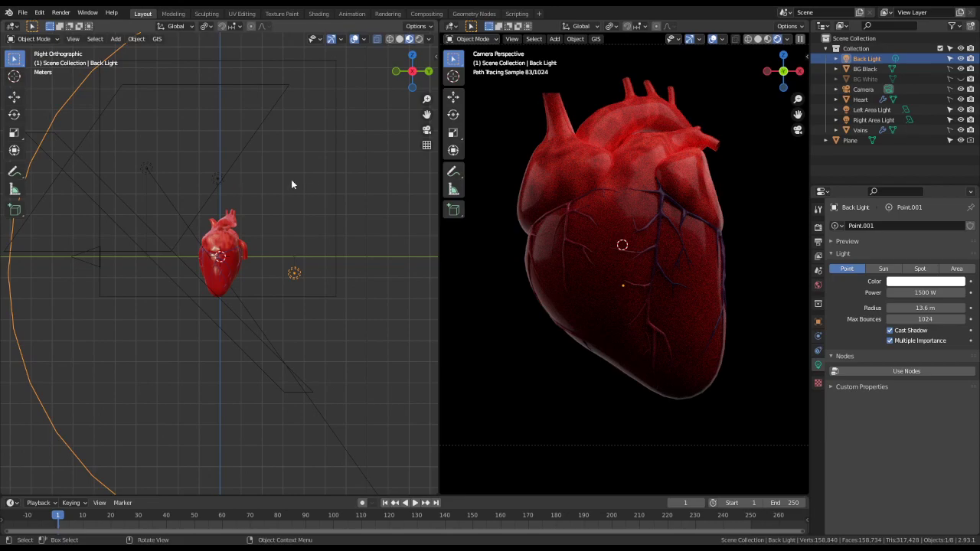
- Drag the Left Area Light's target to aim it diagonally at the heart
click(216, 182)
middle_drag(201, 192, 392, 236)
scroll(180, 229, up, 4)
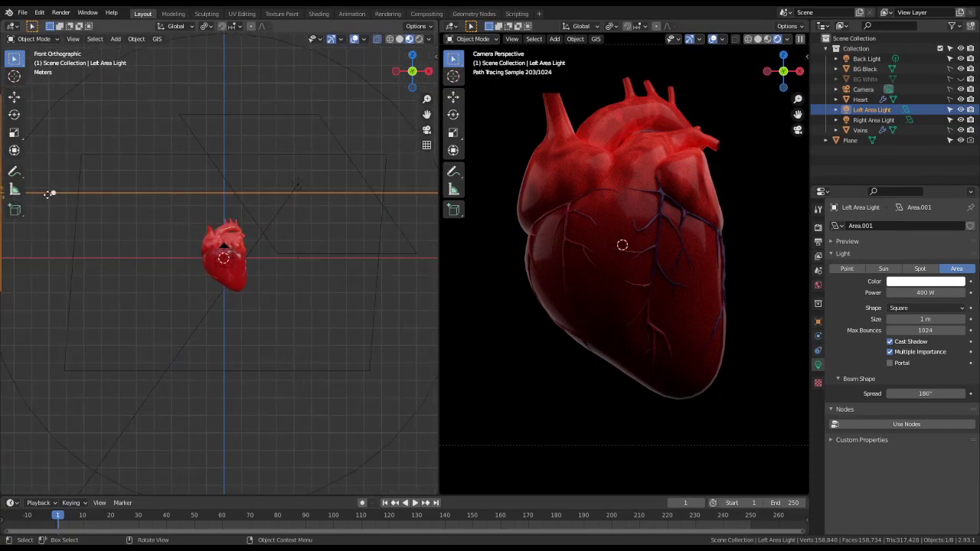
drag(53, 194, 66, 225)
- Rotate the Left Area Light 45° and raise it 9.7379 m along Z
key(ctrl+z)
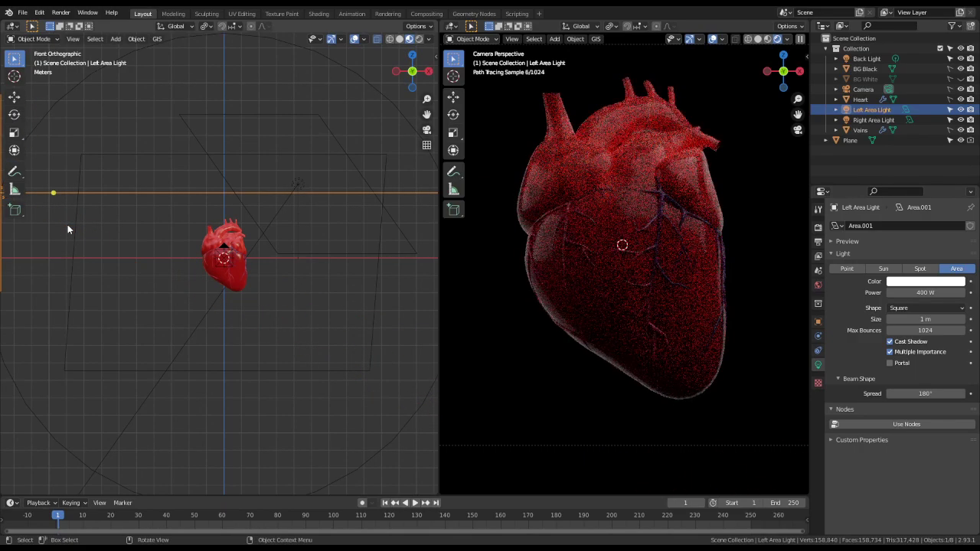
text(r45)
key(Return)
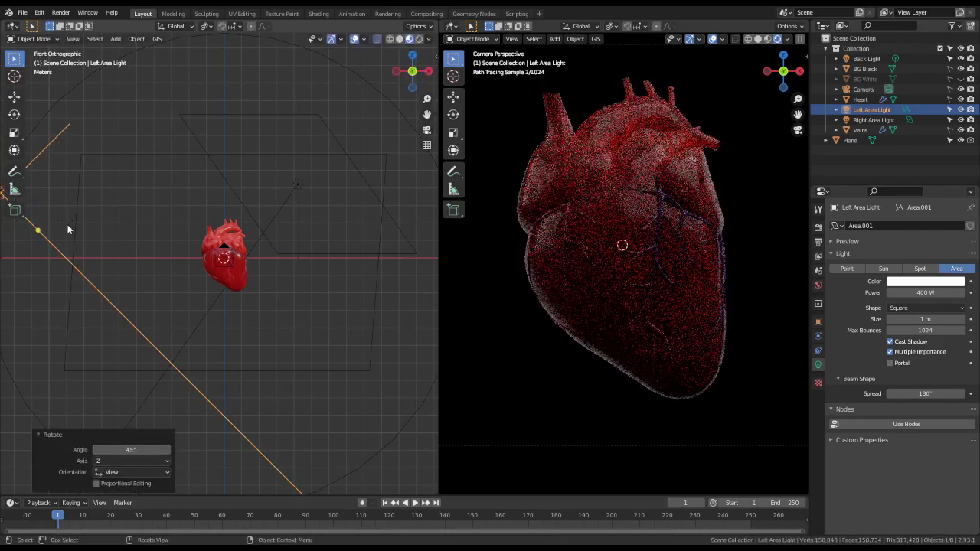
scroll(70, 227, down, 3)
key(g)
key(z)
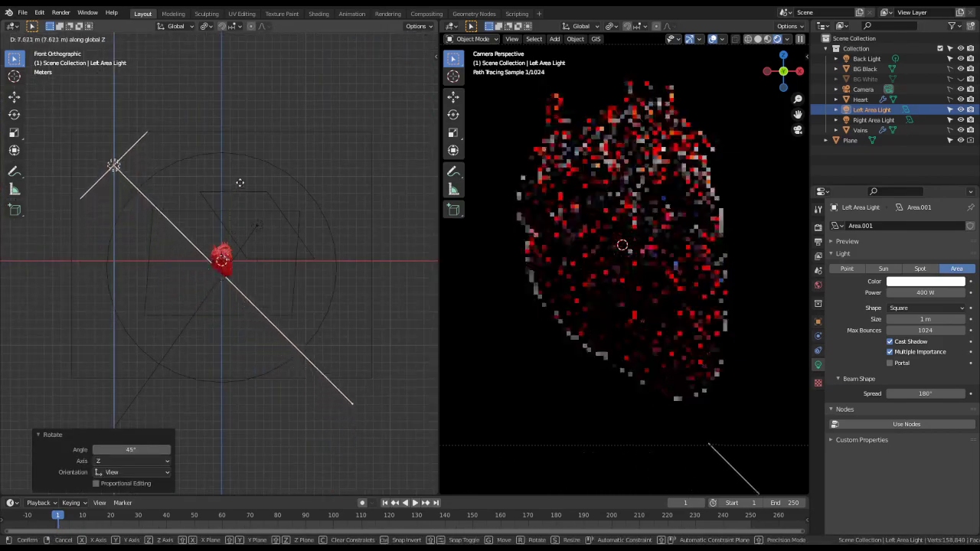
click(247, 169)
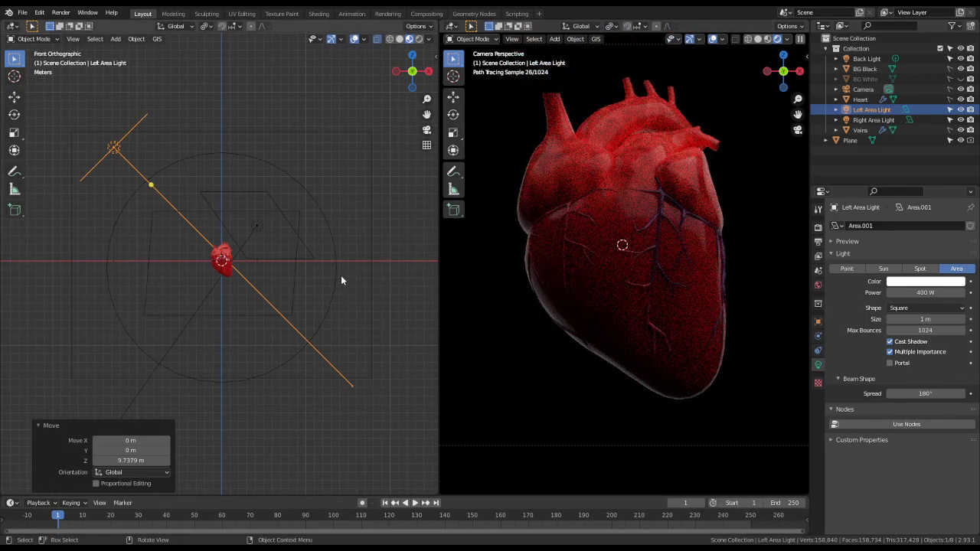
- Hide and reshow the Right Area Light to compare lighting, then select the Back Light
middle_drag(314, 263, 232, 220)
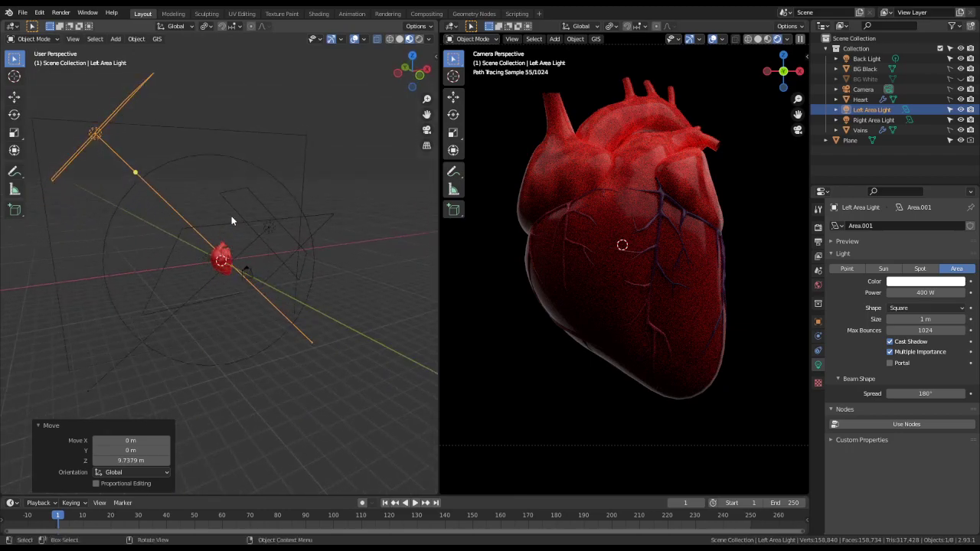
click(266, 230)
key(h)
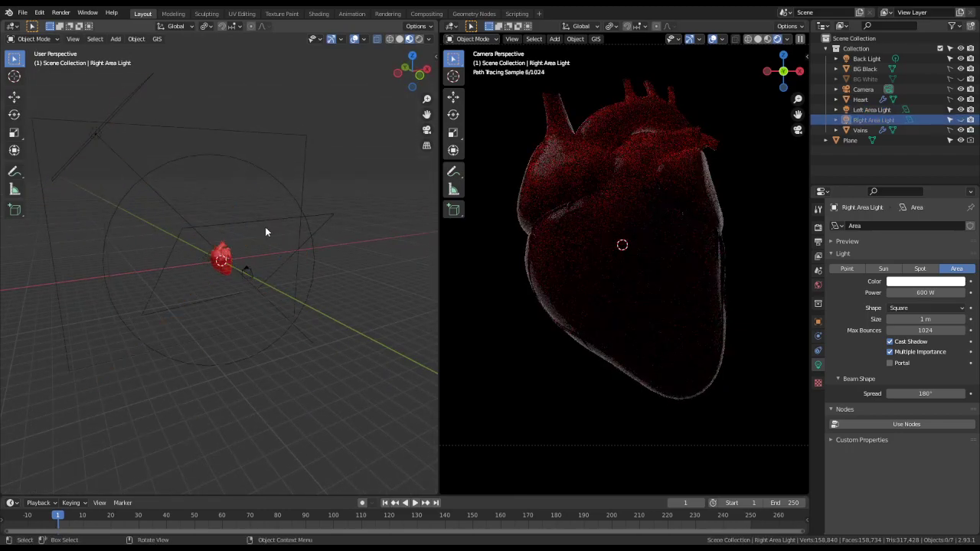
key(alt+h)
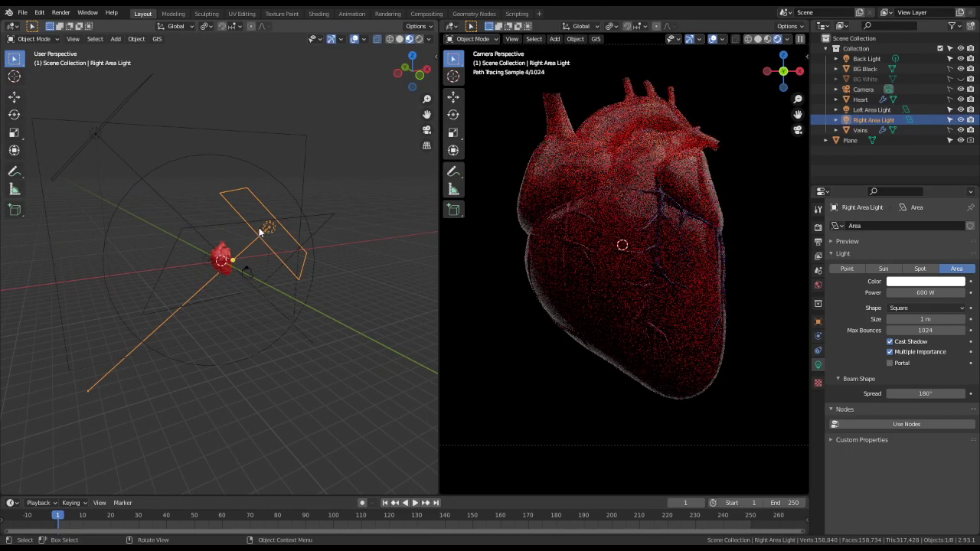
click(174, 258)
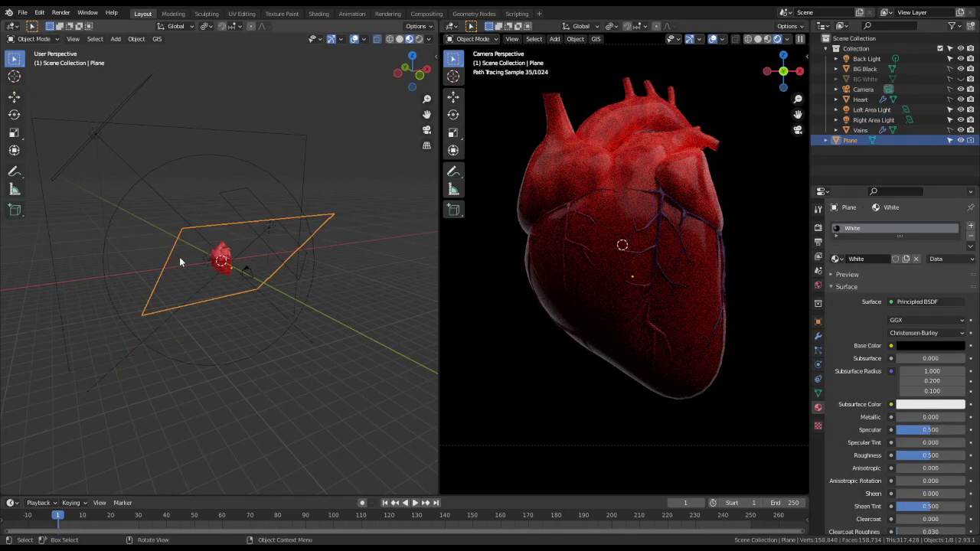
click(207, 265)
- Toggle the Back Light's visibility, then move it 2.0142 m along X
key(h)
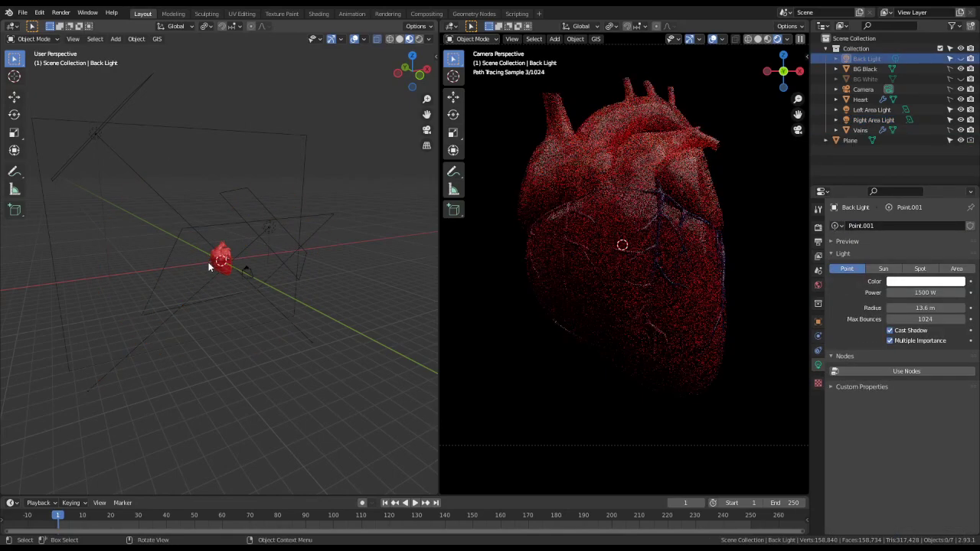
key(alt+h)
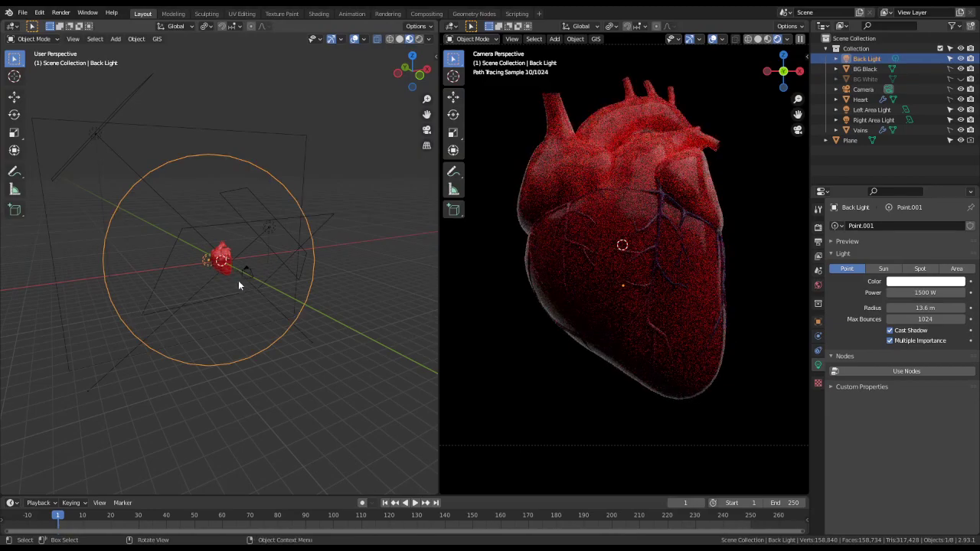
key(g)
key(y)
key(x)
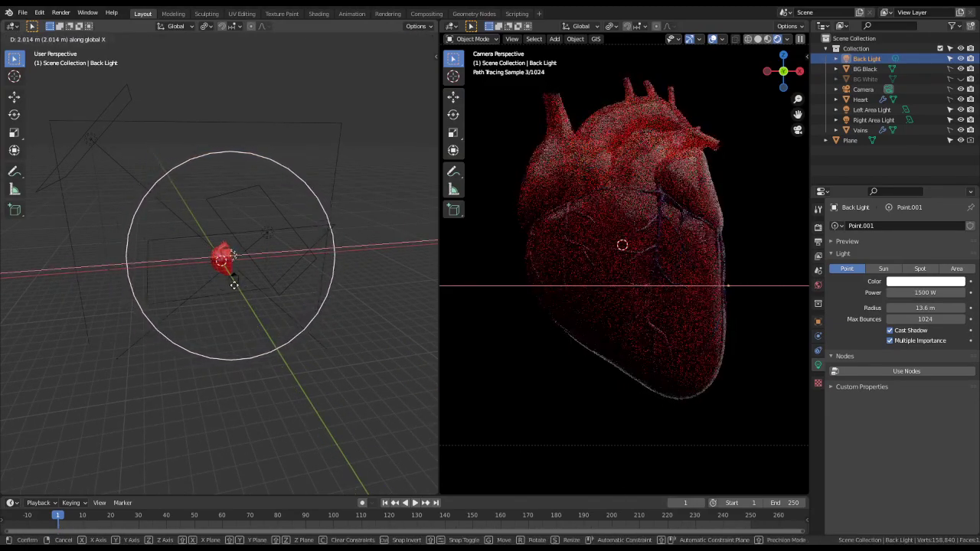
click(234, 288)
- In top view, adjust the Back Light along X to -1.896 m
key(g)
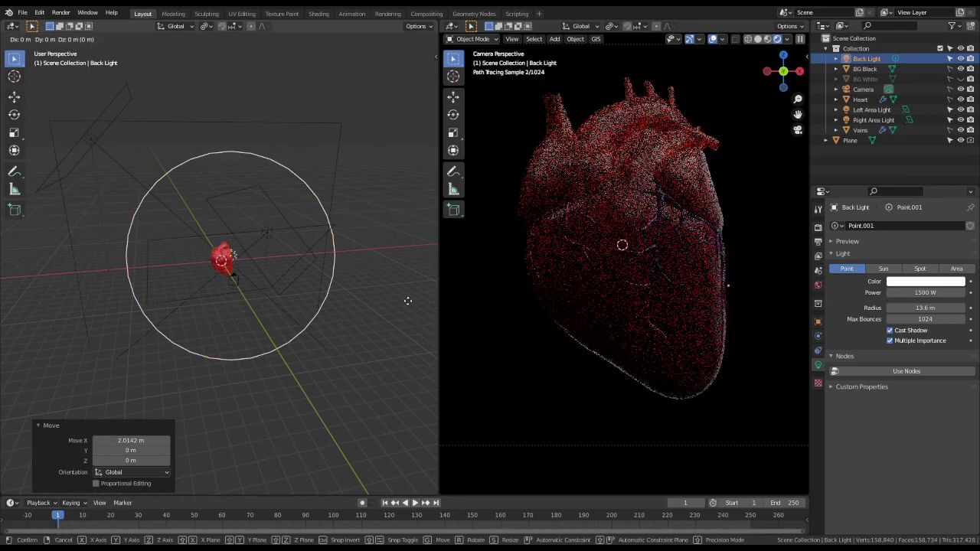
key(x)
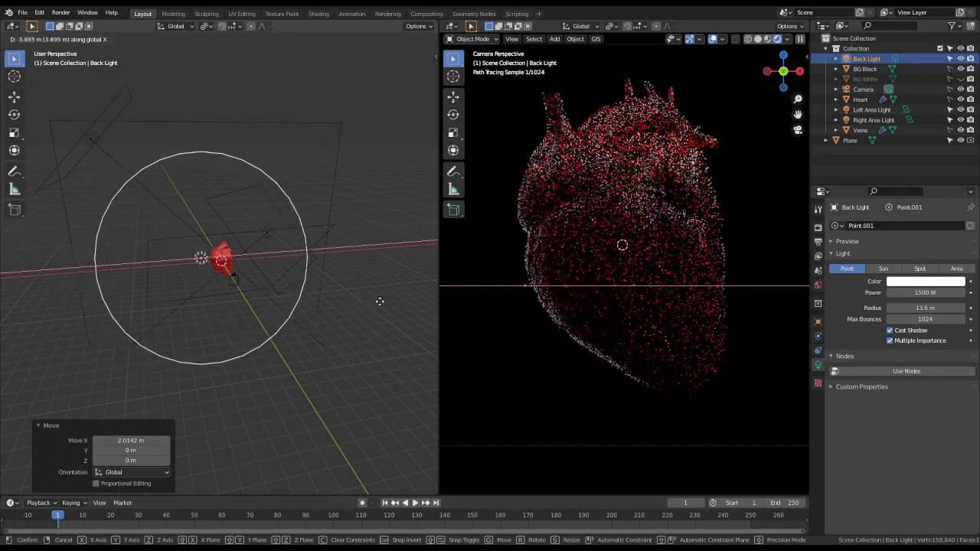
click(381, 300)
key(KP_7)
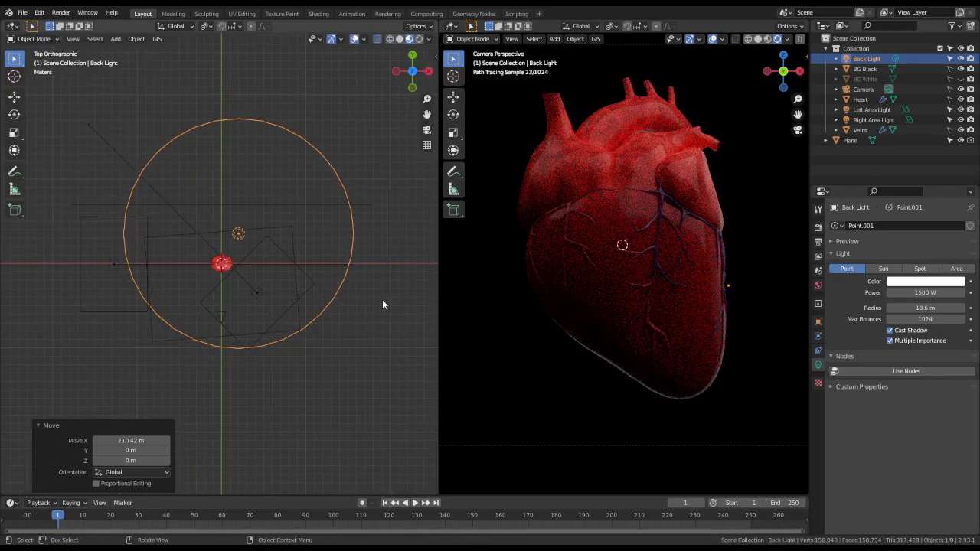
scroll(368, 216, up, 3)
key(g)
key(x)
click(333, 228)
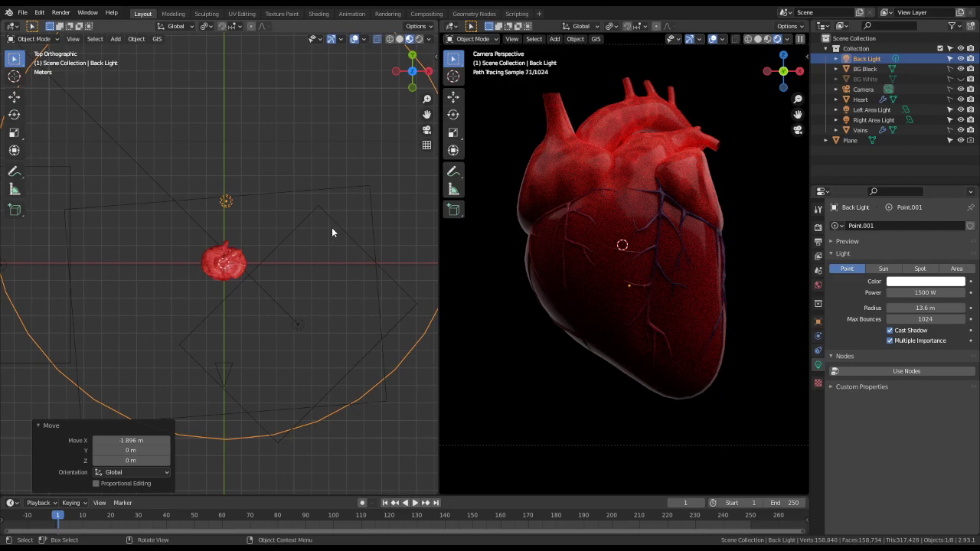
- Move the Back Light 2.5085 m along Y and -0.57515 m along Z
key(g)
key(y)
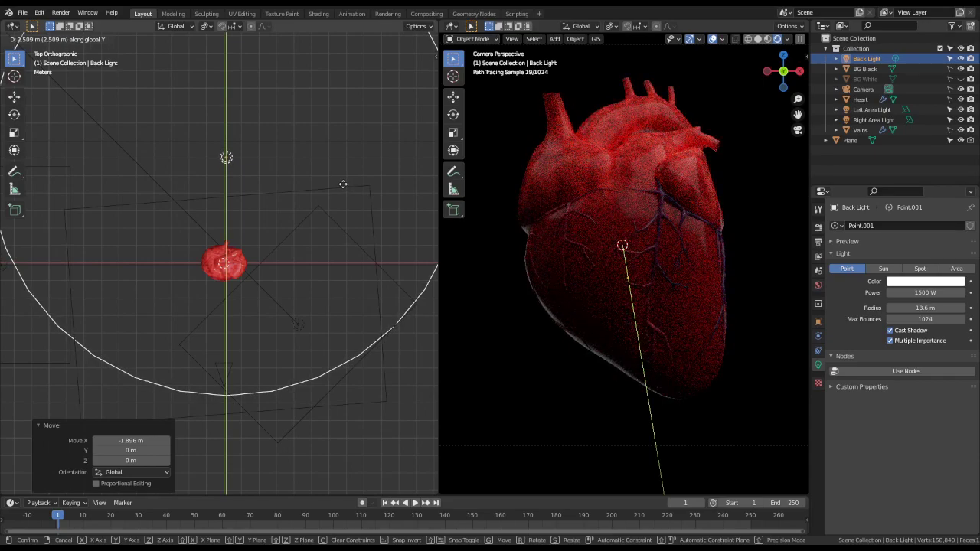
click(343, 184)
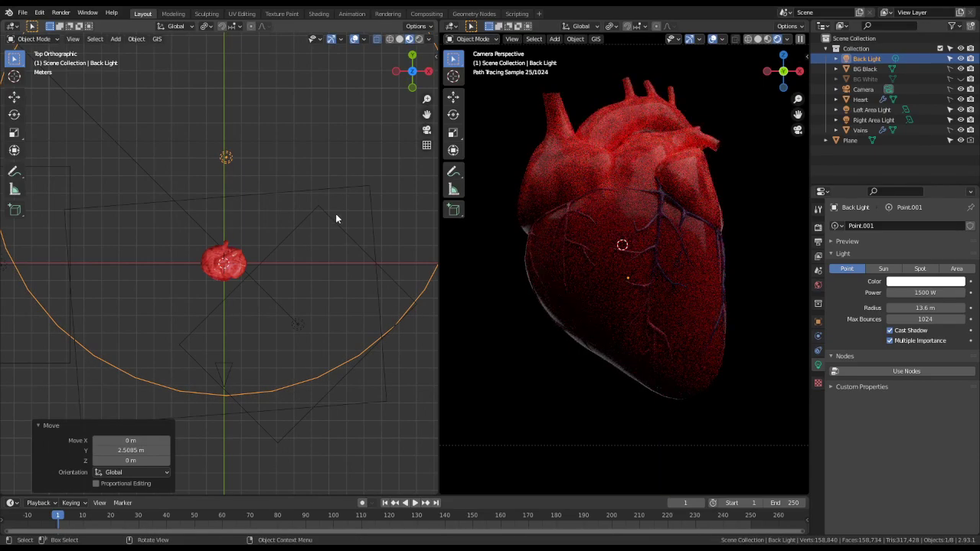
key(g)
key(z)
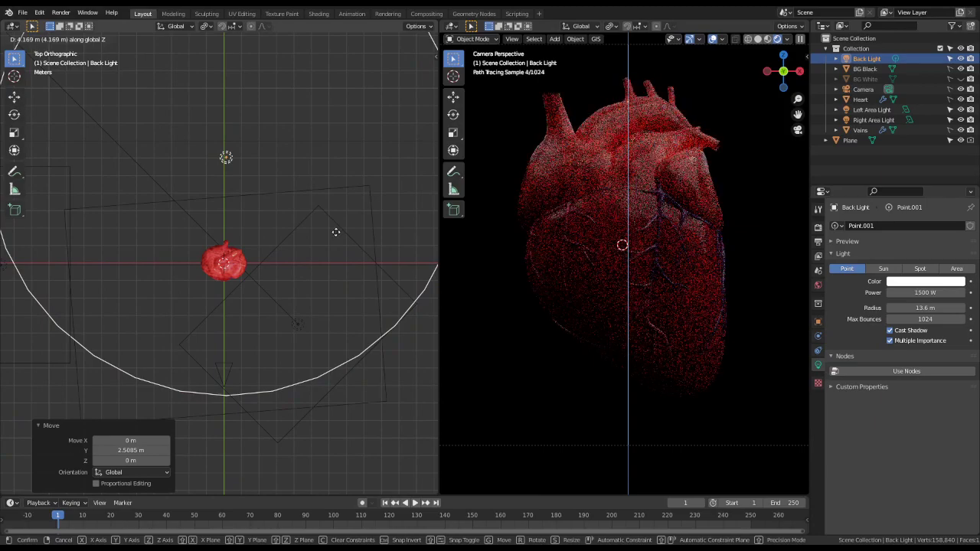
click(327, 189)
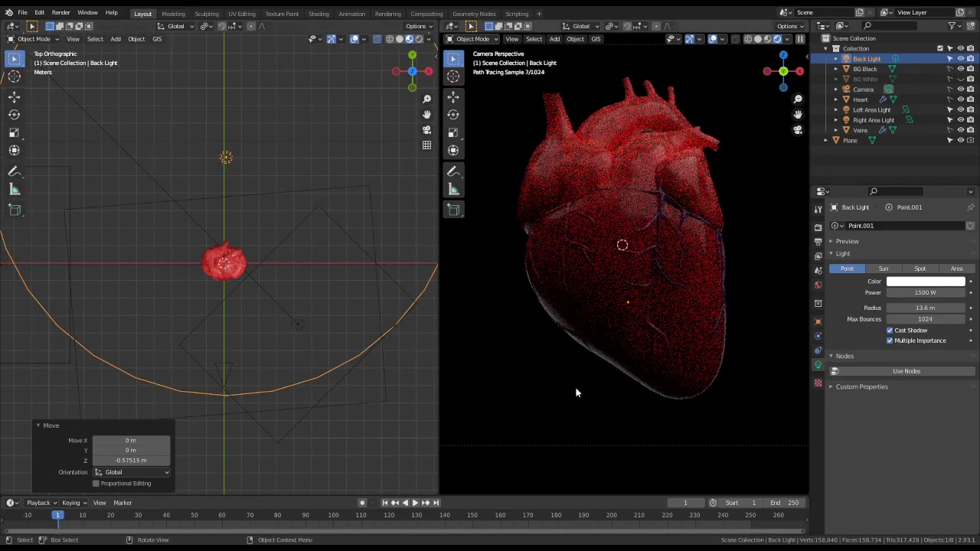
click(911, 283)
mouse_move(900, 186)
mouse_down()
mouse_move(880, 165)
mouse_move(888, 196)
mouse_move(919, 218)
mouse_up()
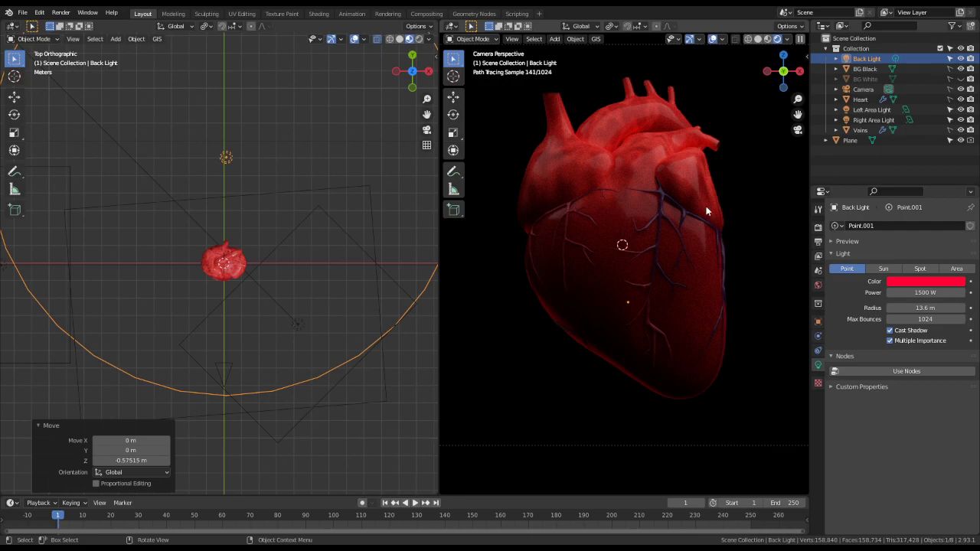
click(914, 282)
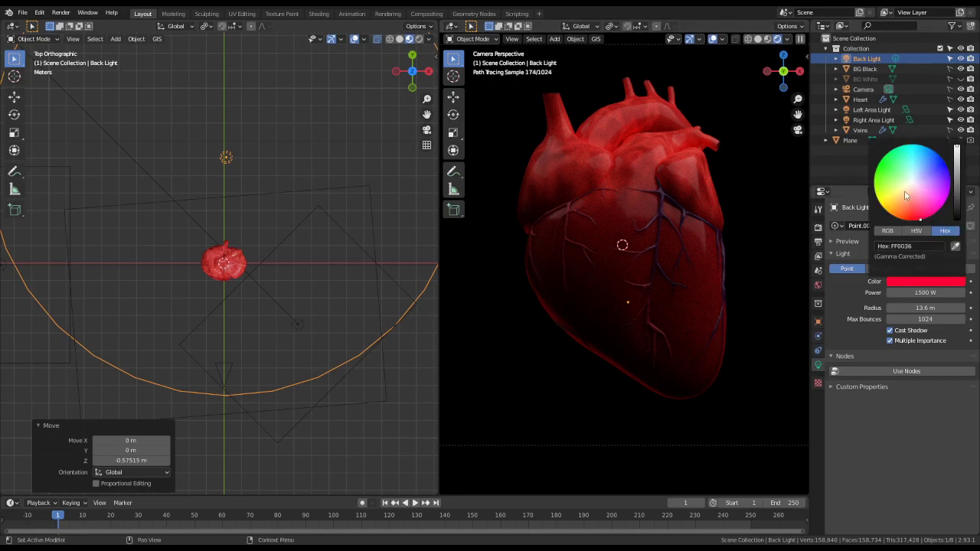
click(911, 248)
text(f)
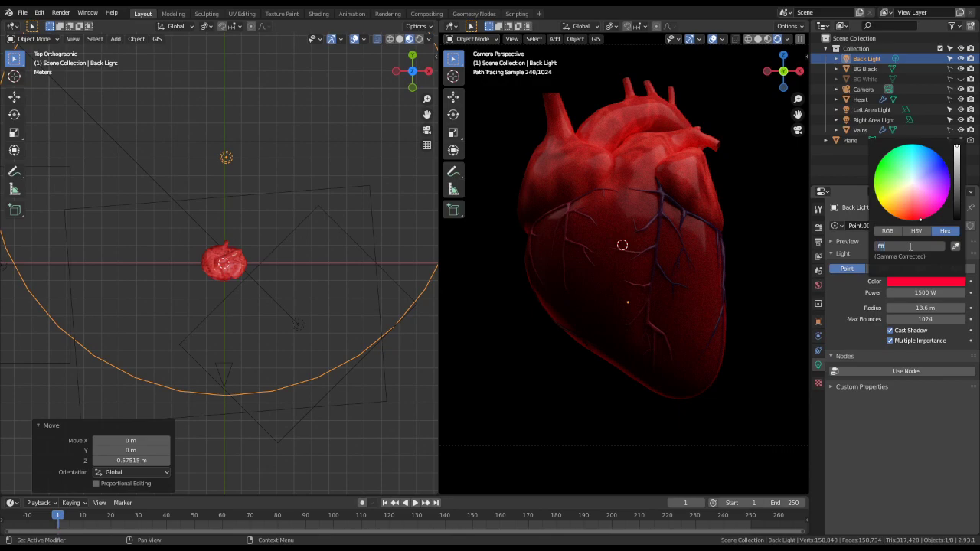
text(ff)
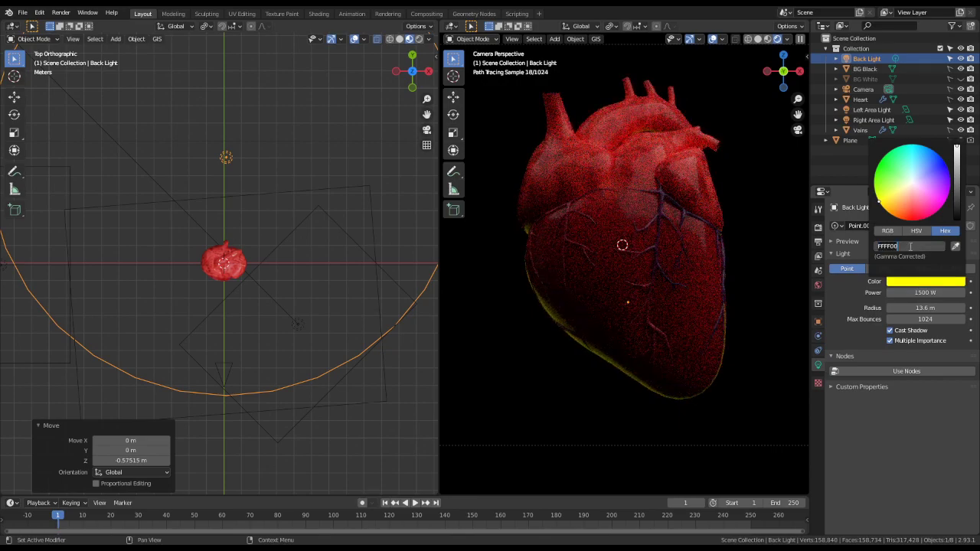
text(00ff)
key(Return)
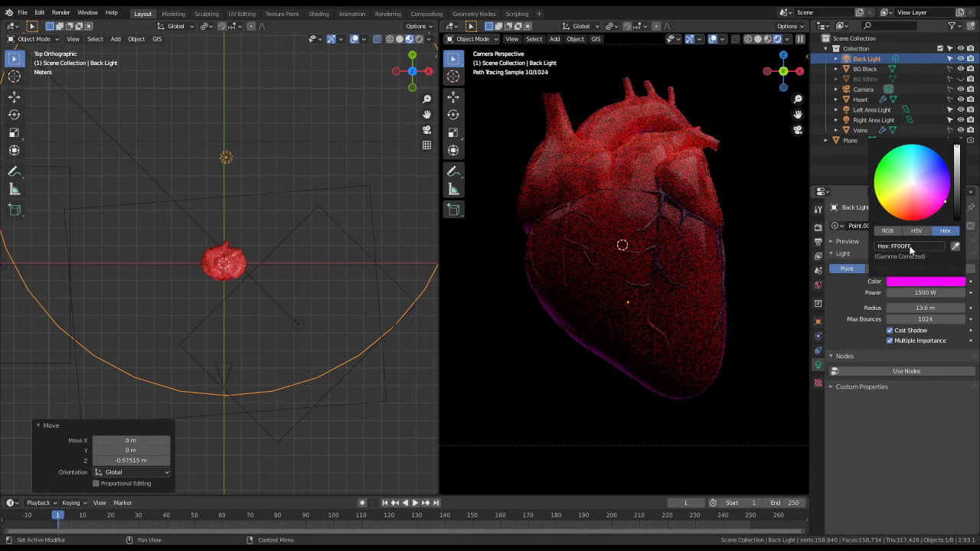
click(910, 247)
text(00ff)
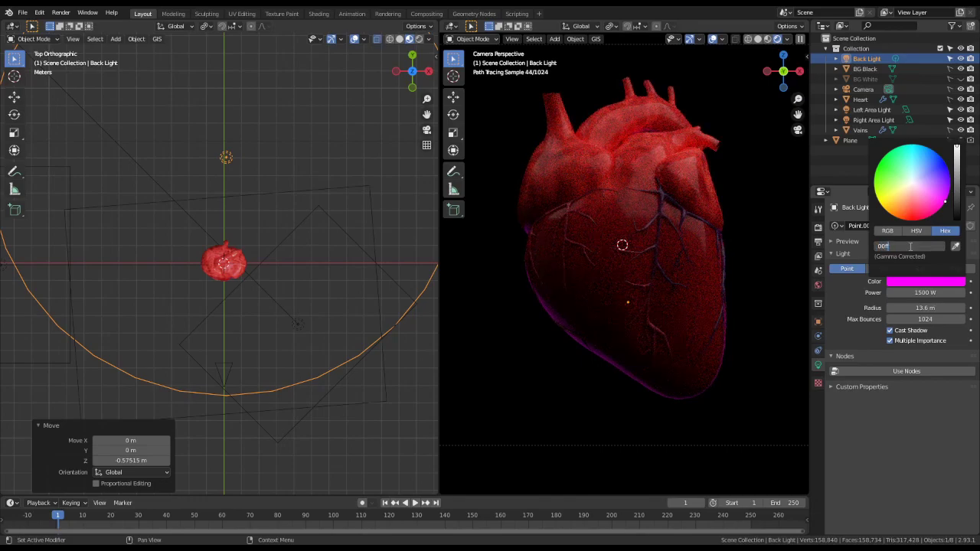
text(ff)
key(Return)
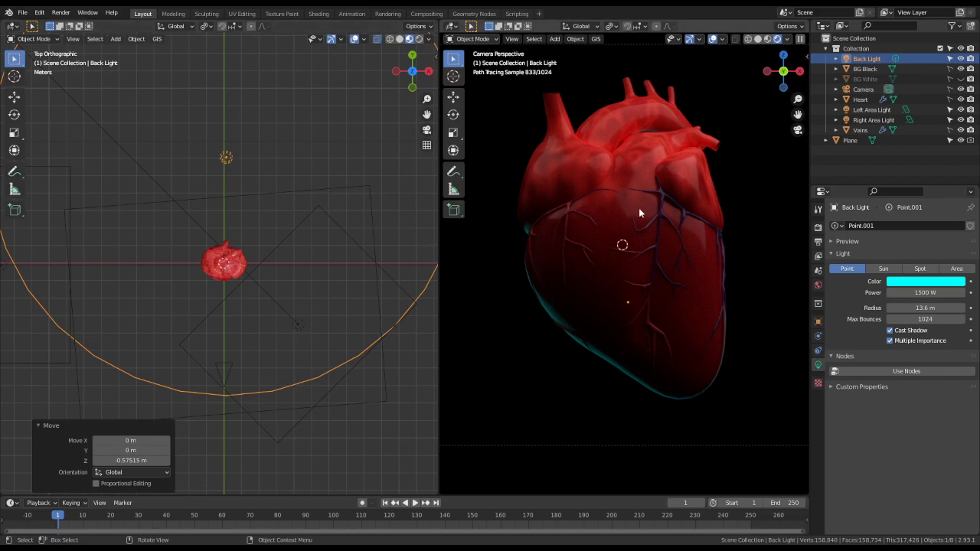
key(g)
key(z)
right_click(630, 297)
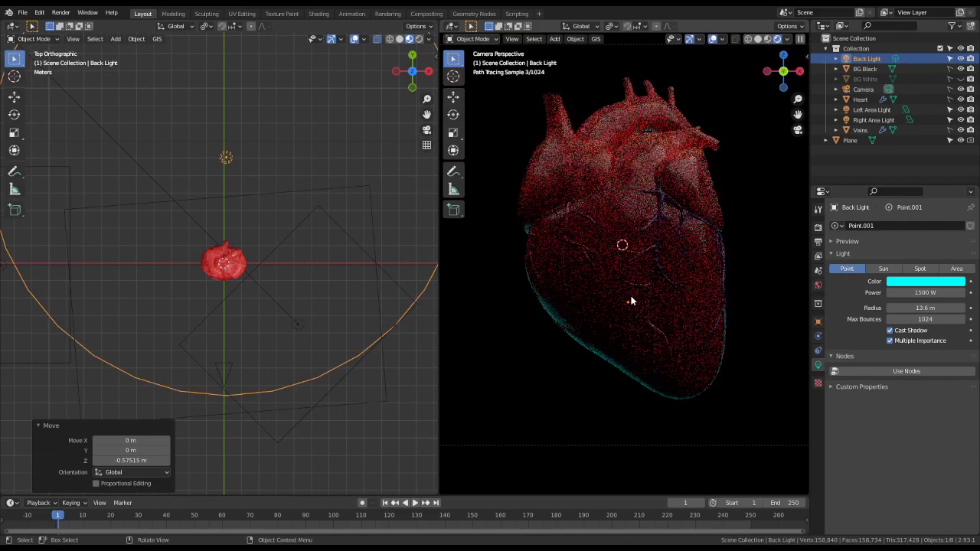
click(910, 288)
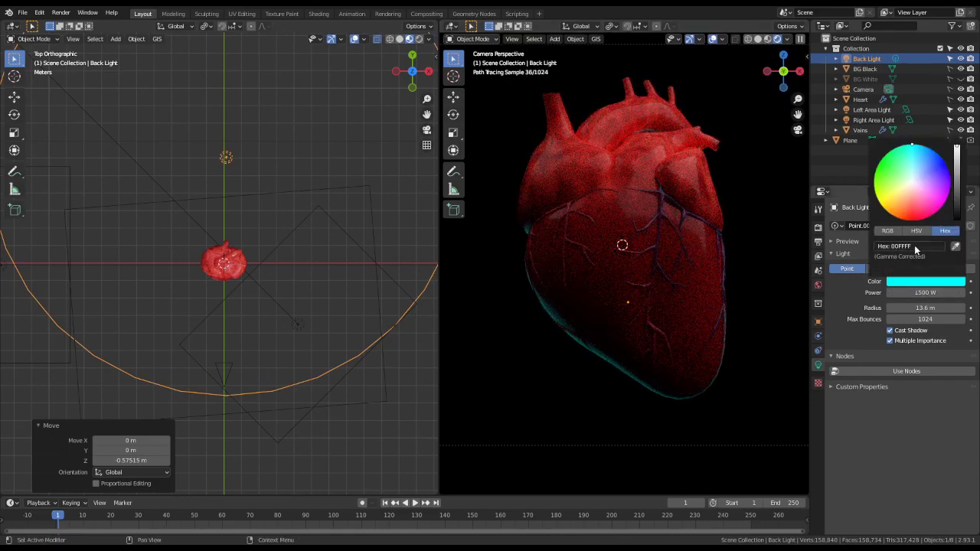
click(911, 247)
text(ffffff)
key(Return)
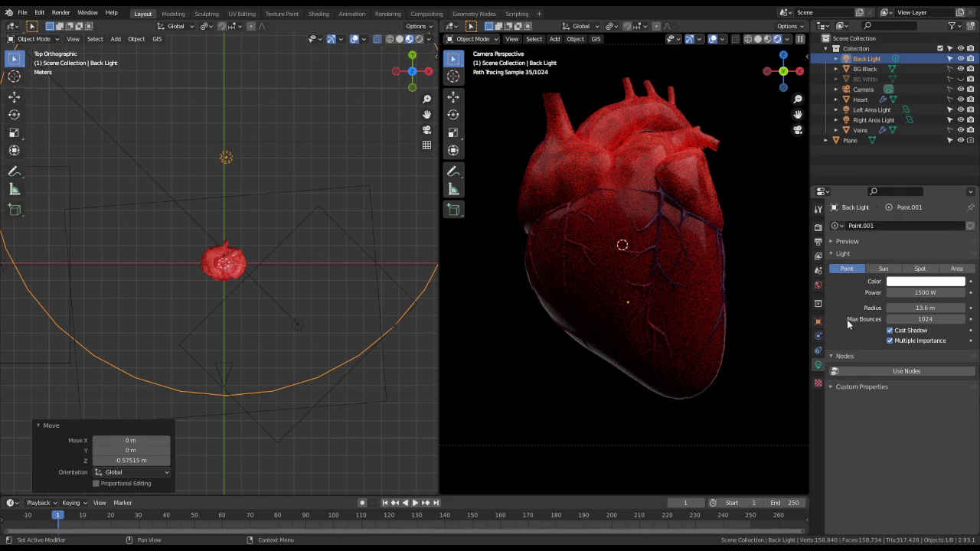
- Halve the Back Light's power to 750 W with /2, undoing a further halving, and tweak its radius
click(905, 292)
text(/2)
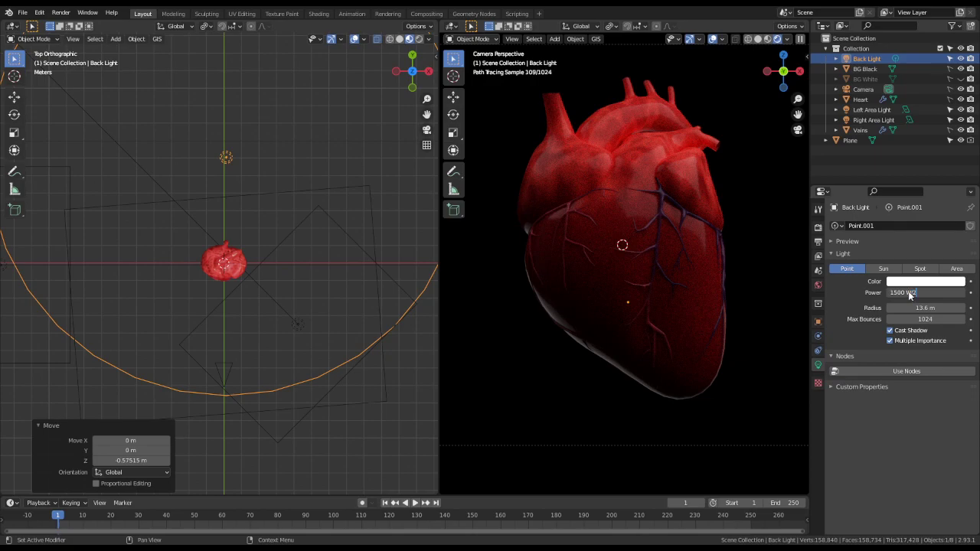
key(Return)
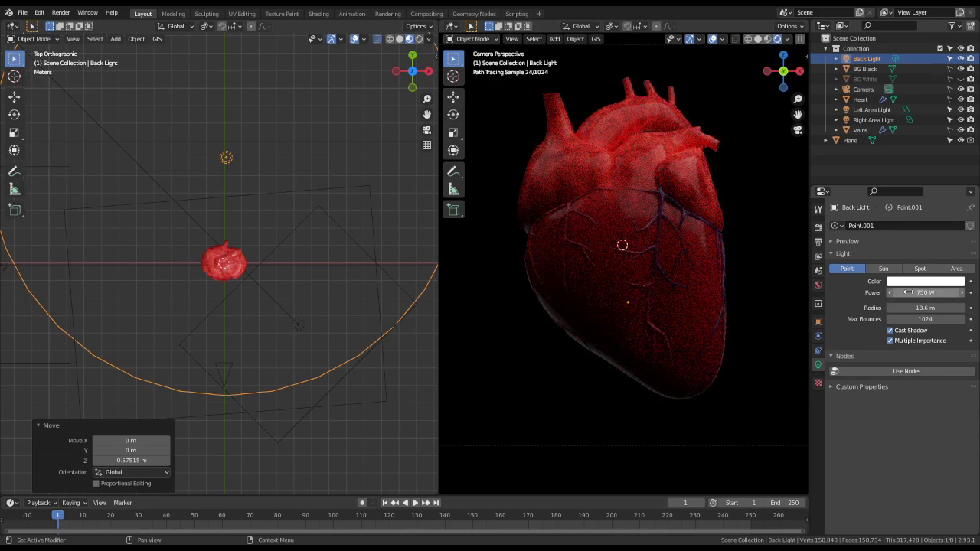
click(908, 292)
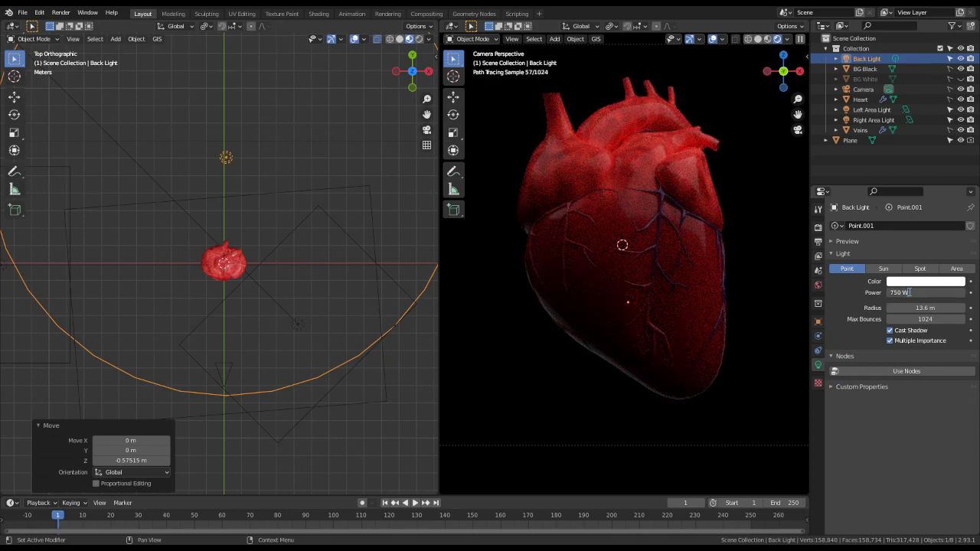
text(/2)
key(Return)
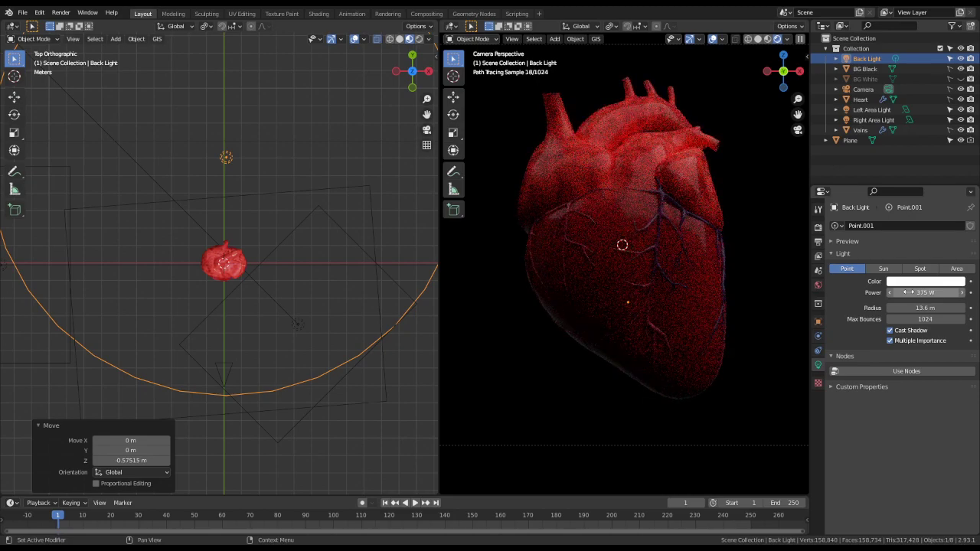
key(ctrl+z)
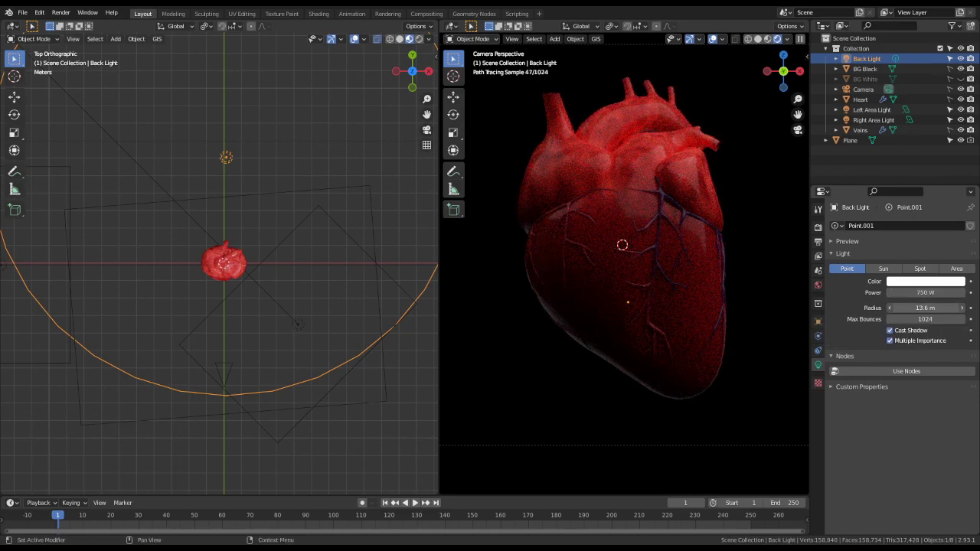
drag(924, 308, 804, 308)
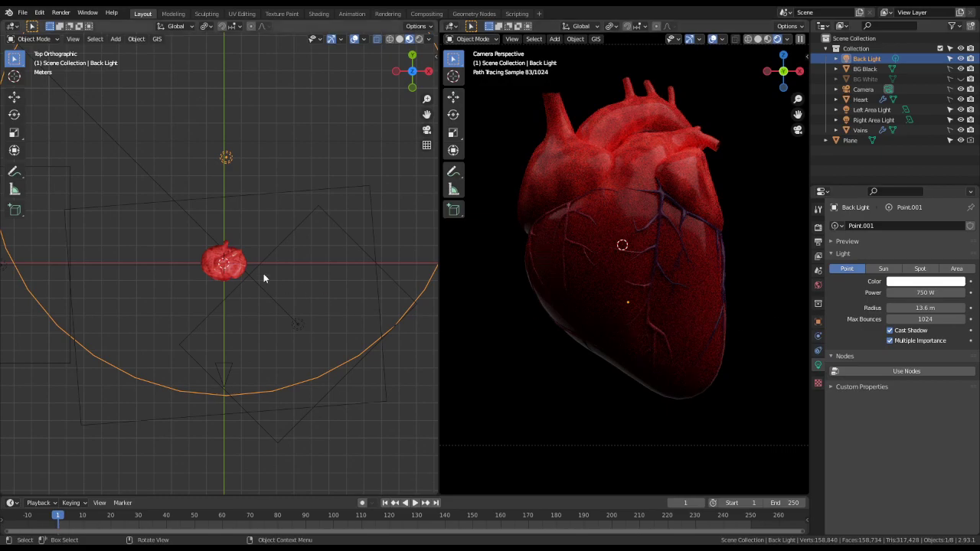
- Select the Plane and change its base colour to blue, hex 0800FF
click(259, 197)
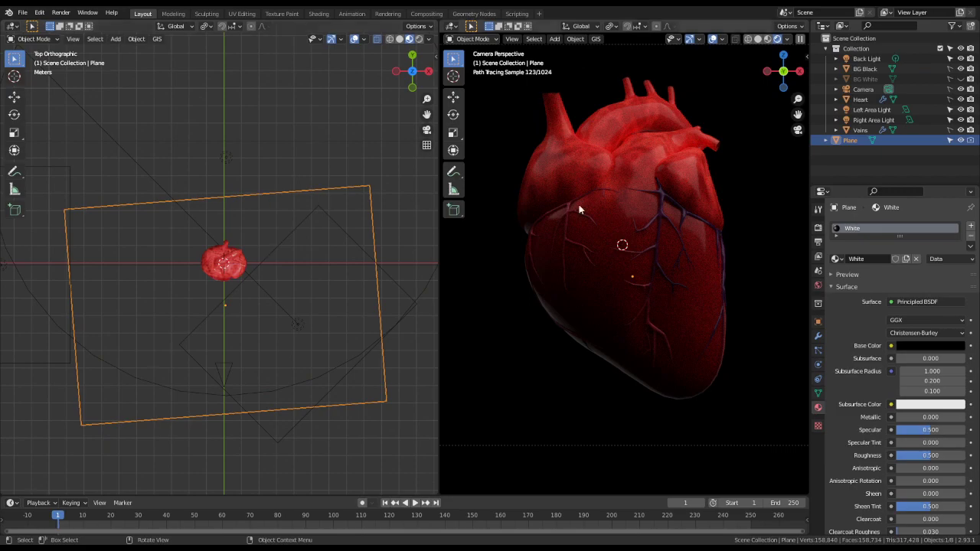
click(924, 348)
click(956, 245)
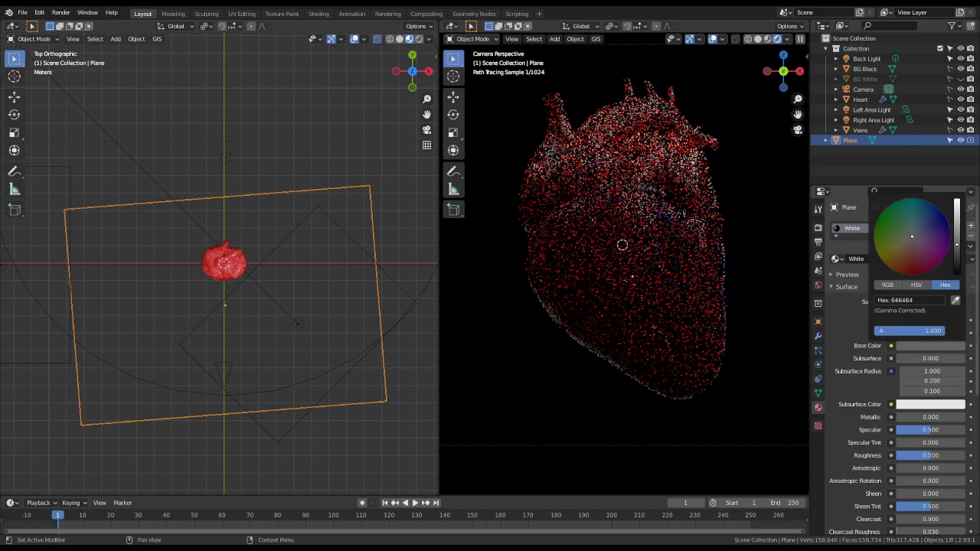
drag(956, 245, 956, 201)
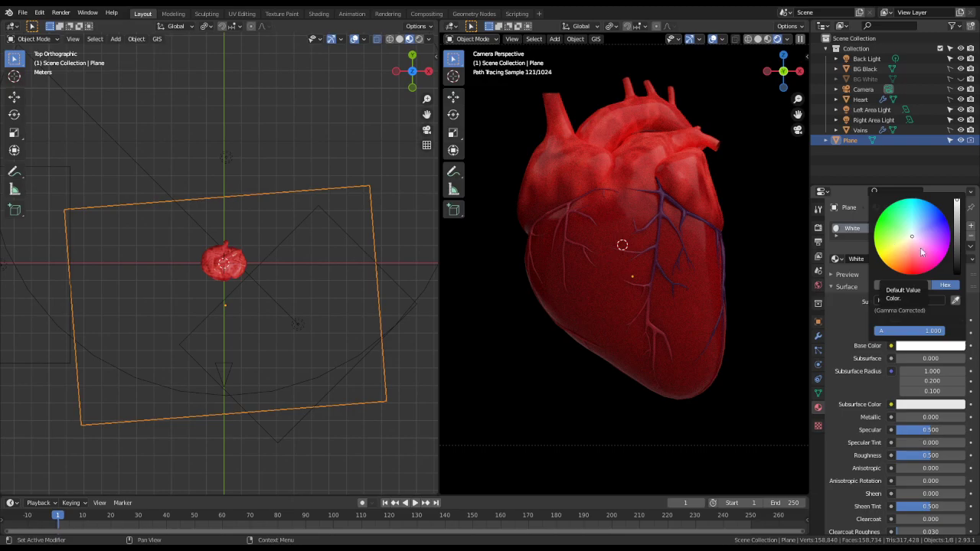
drag(960, 242, 956, 274)
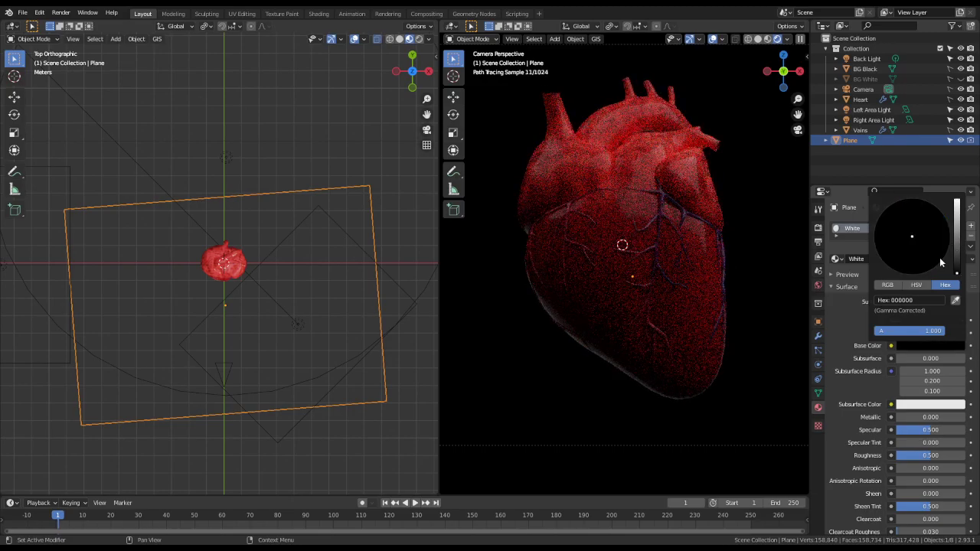
scroll(930, 253, up, 8)
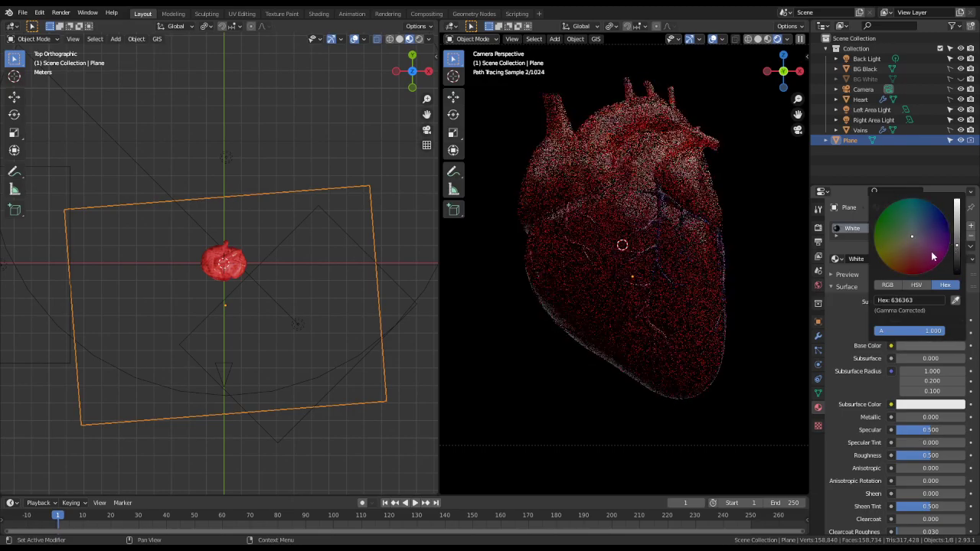
drag(920, 245, 957, 203)
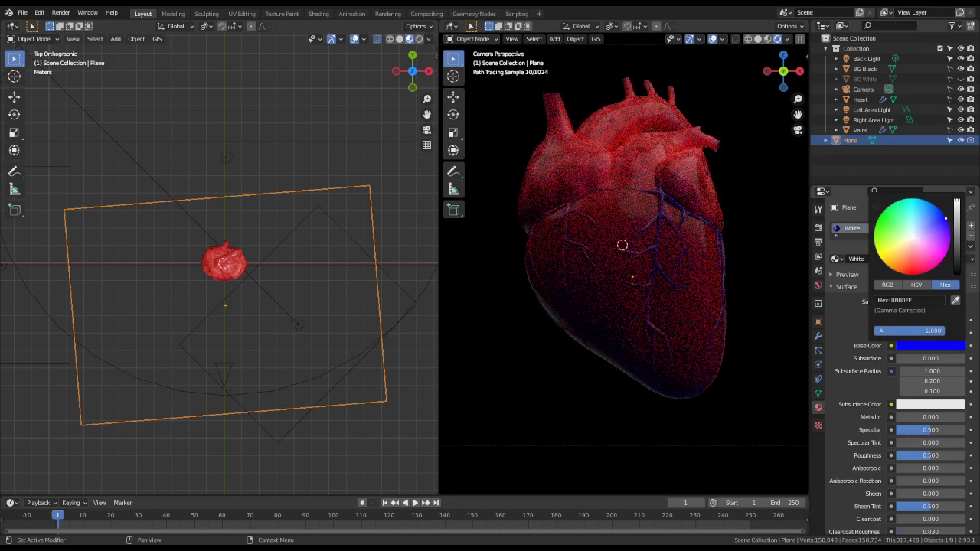
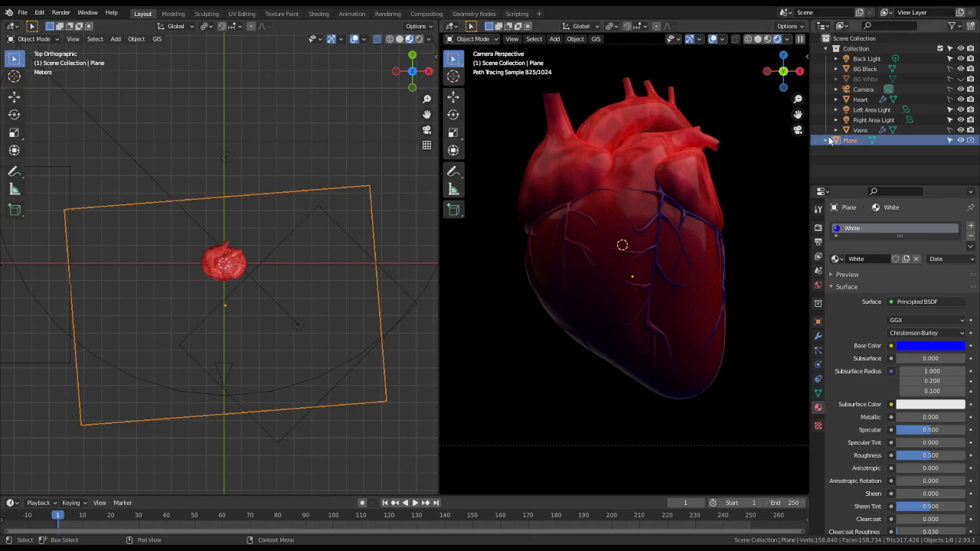
- Darken the plane's White material base colour from bright blue to a dark blue
click(913, 346)
drag(954, 236, 955, 273)
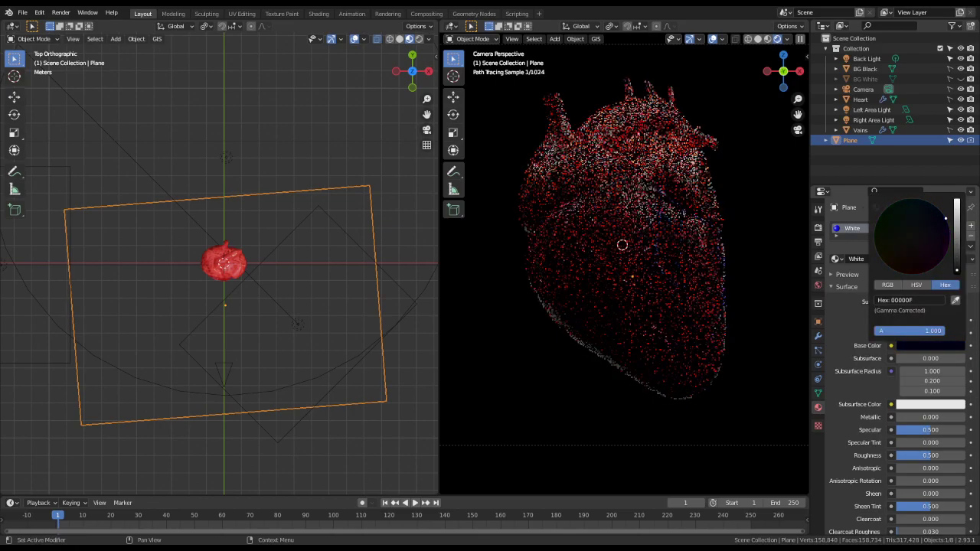
click(959, 260)
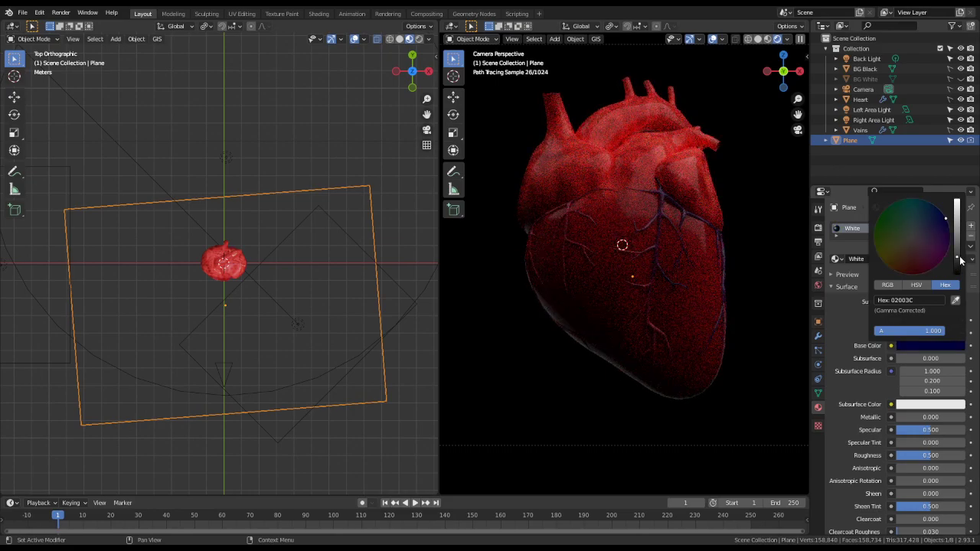
click(961, 141)
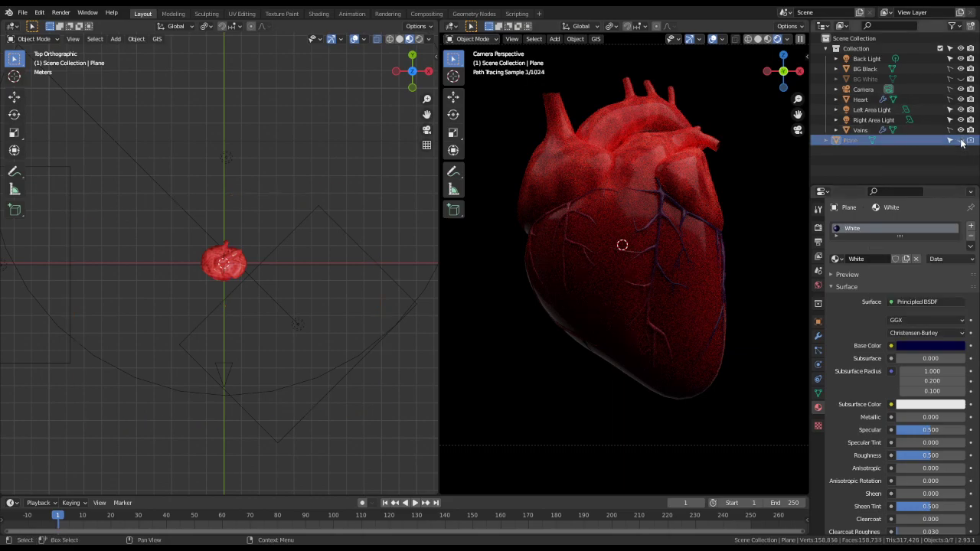
click(960, 141)
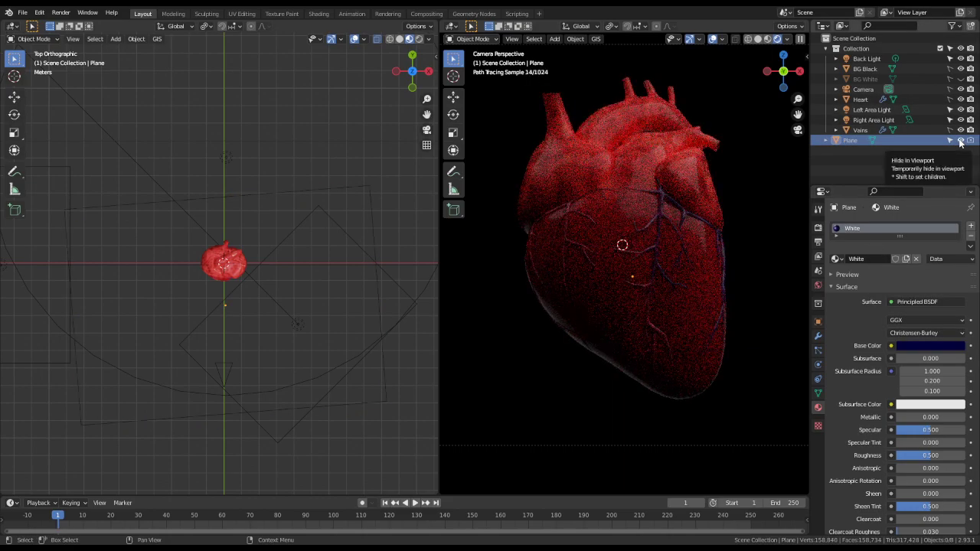
- Fine-tune the base colour's hue and value to a deep navy blue (hex 001570)
click(947, 349)
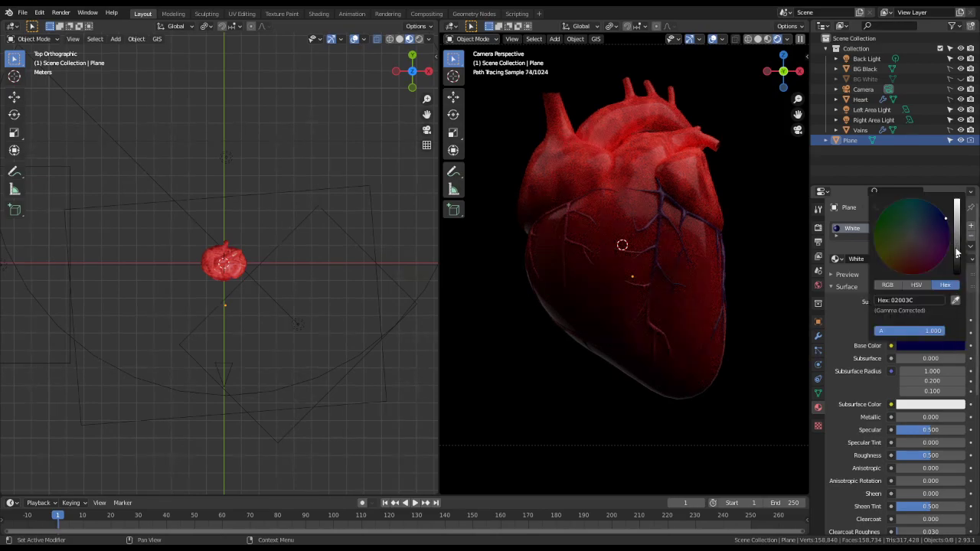
click(957, 253)
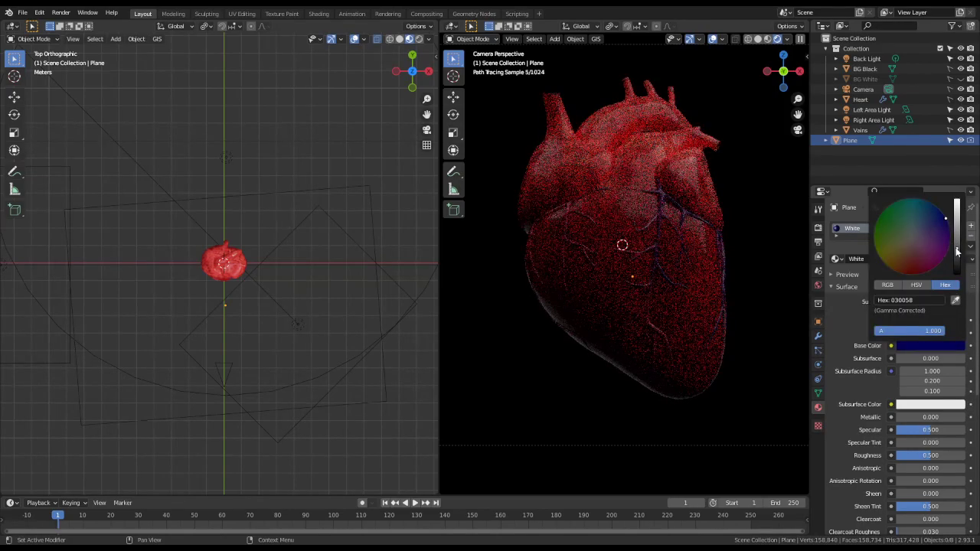
click(928, 215)
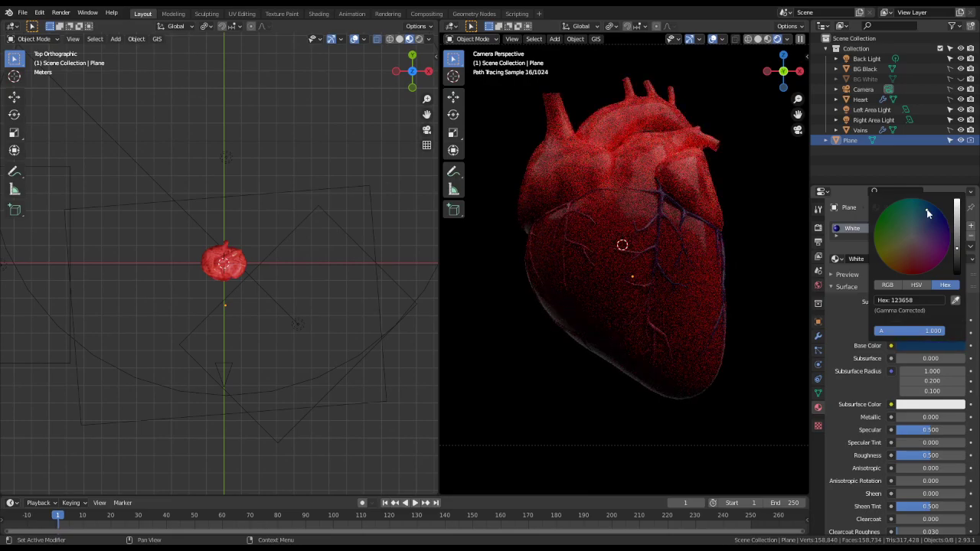
mouse_move(928, 214)
mouse_down()
mouse_move(915, 199)
mouse_move(941, 211)
mouse_up()
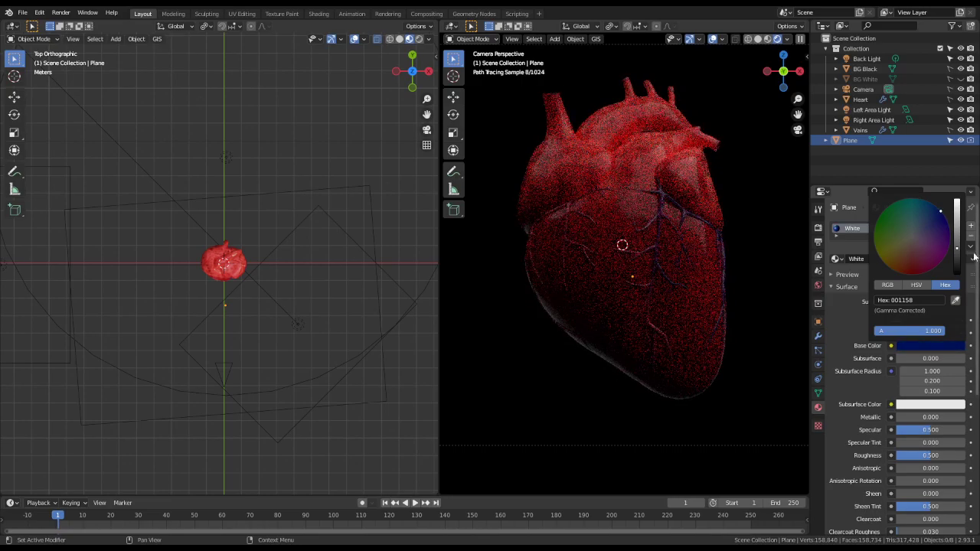
click(957, 237)
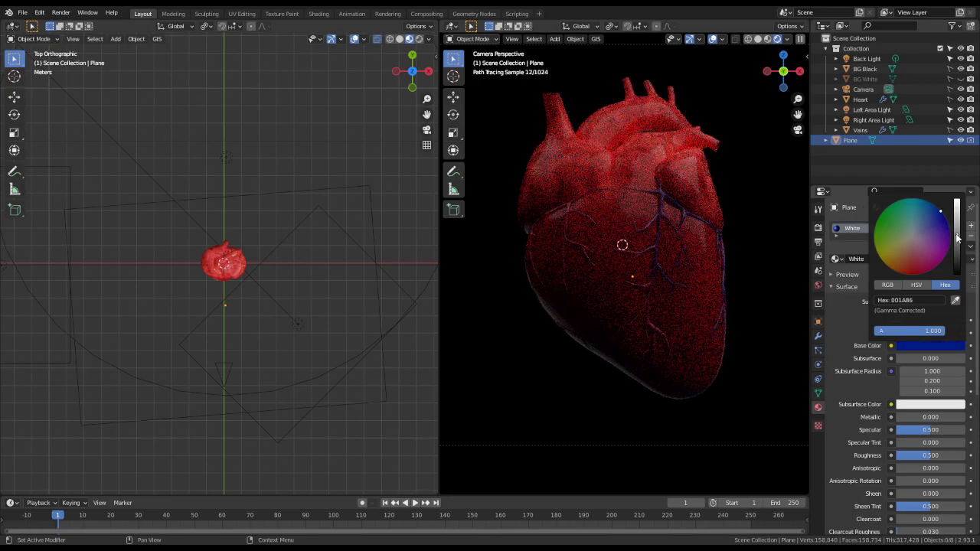
drag(957, 237, 957, 243)
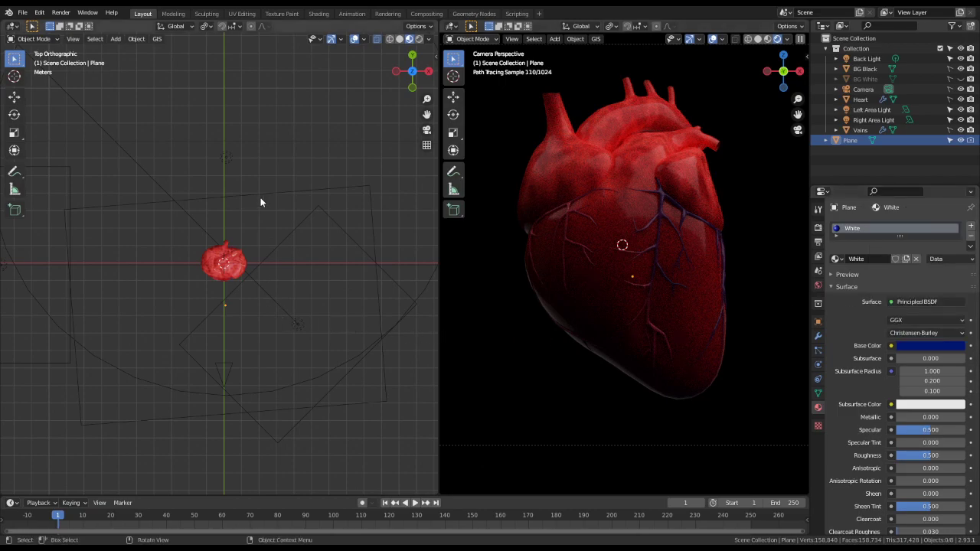
- Duplicate the plane in place as Plane.001
click(258, 197)
key(shift+d)
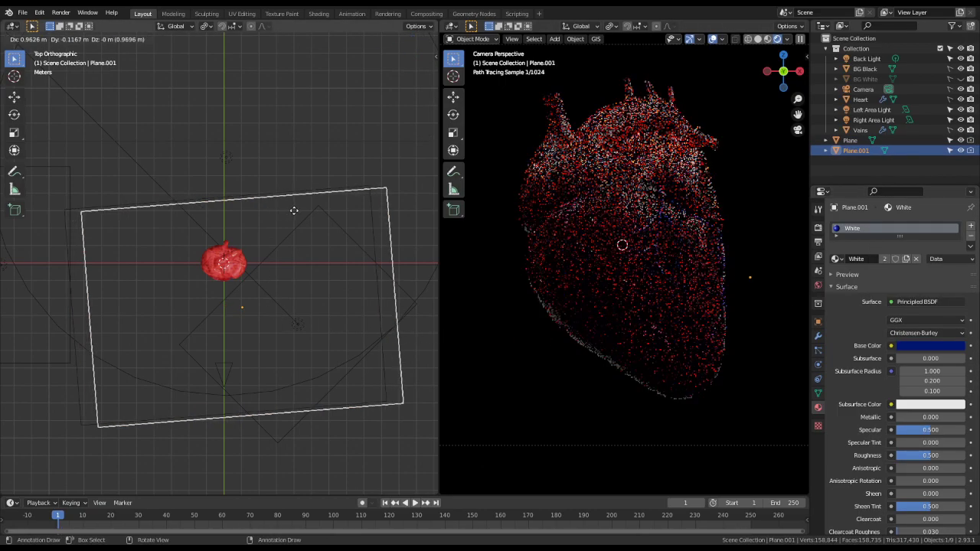
right_click(307, 210)
- Rename the duplicate's material to 'Negative Fill'
double_click(849, 229)
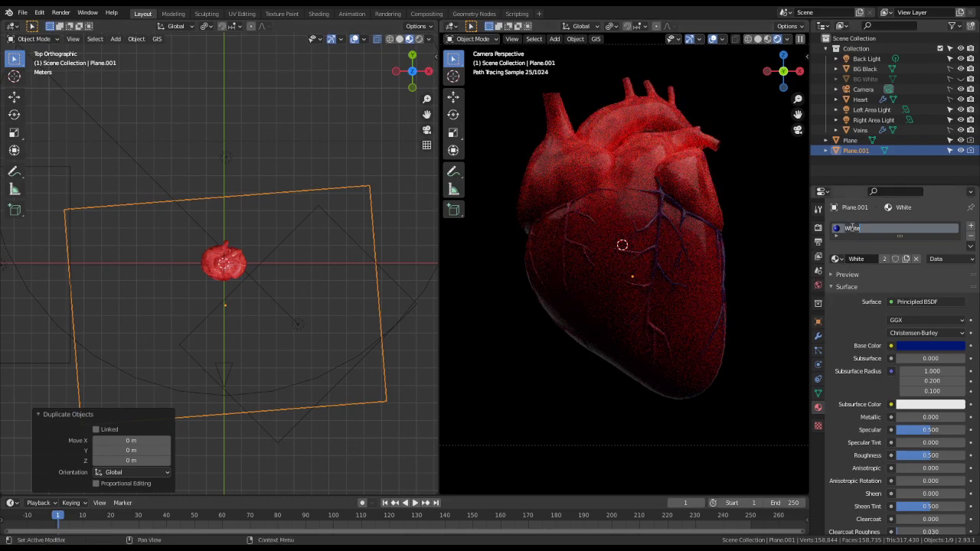
text(Negative)
key(BackSpace)
key(BackSpace)
key(BackSpace)
text(tive Fill)
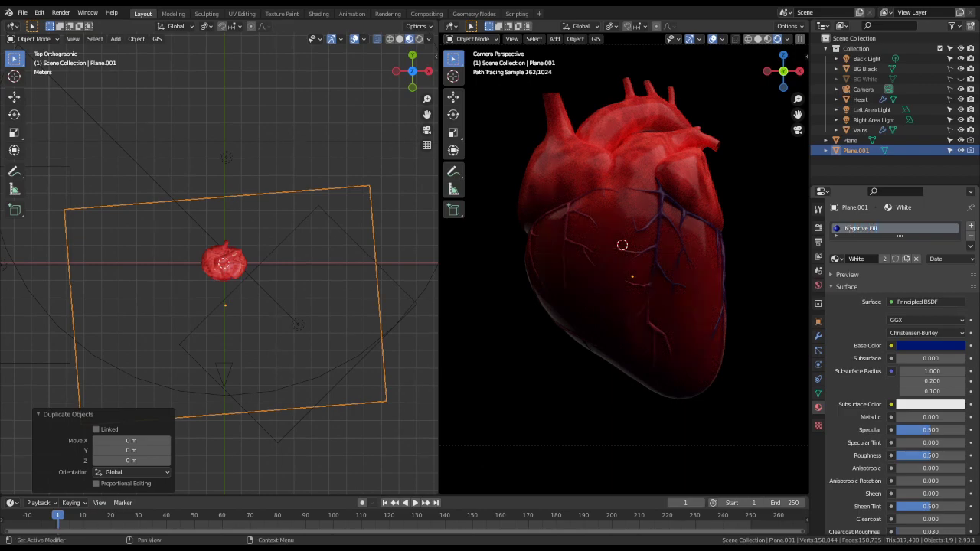
key(Return)
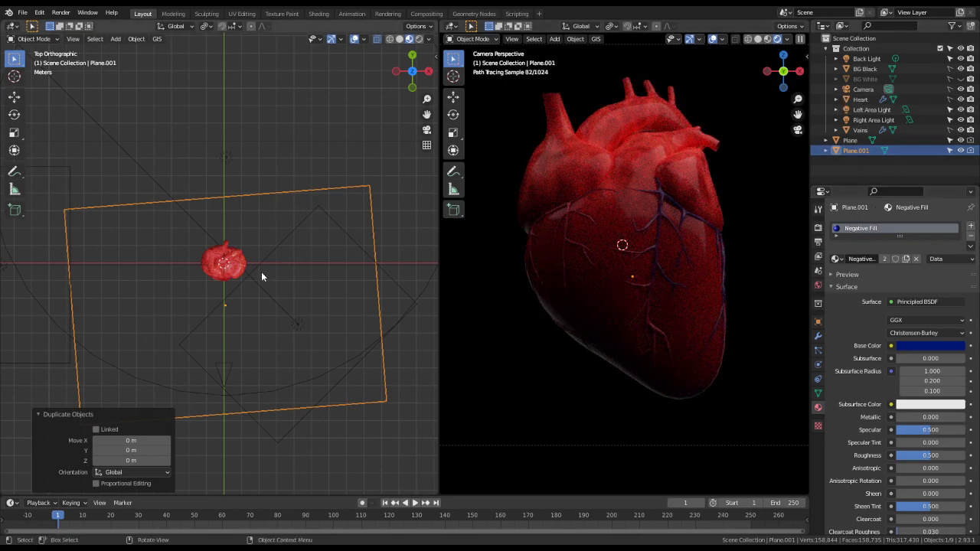
- Scale Plane.001 to half size (S 0.5), then switch to the front view
key(KP_3)
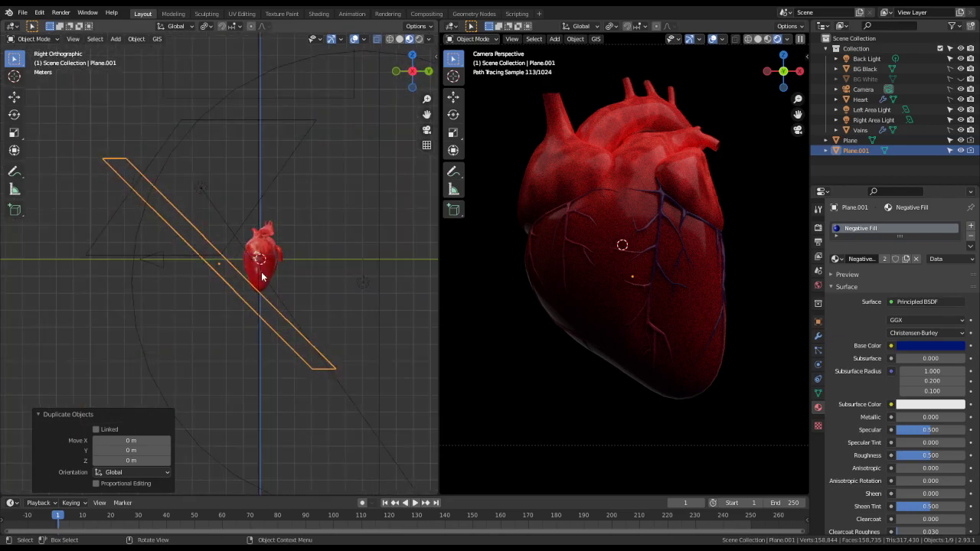
key(Tab)
key(Tab)
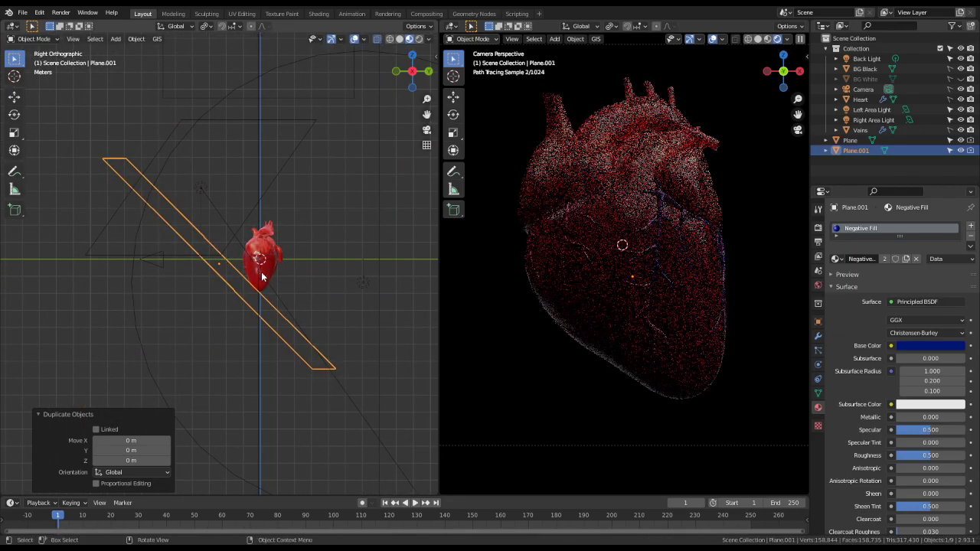
key(s)
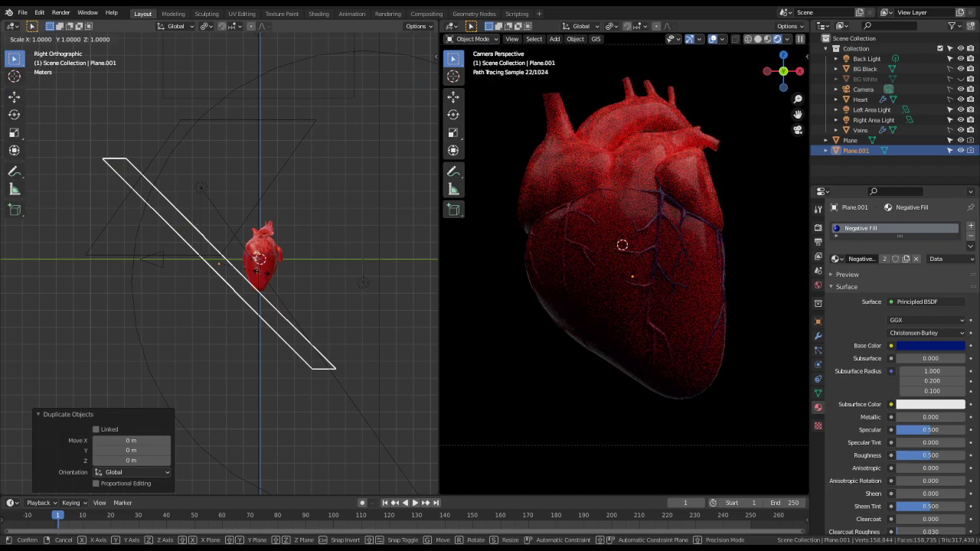
text(.5)
key(Return)
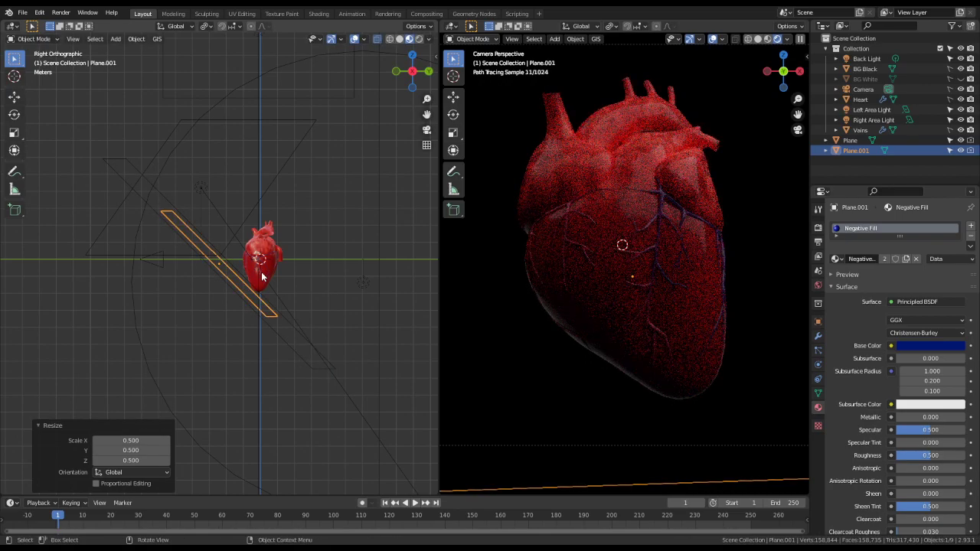
key(s)
key(Escape)
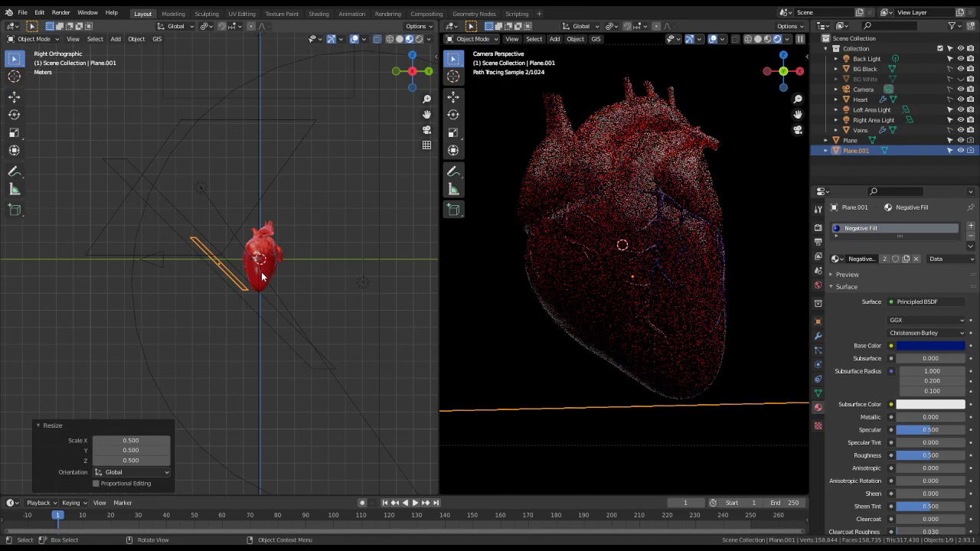
key(KP_1)
scroll(262, 277, up, 6)
scroll(262, 278, up, 2)
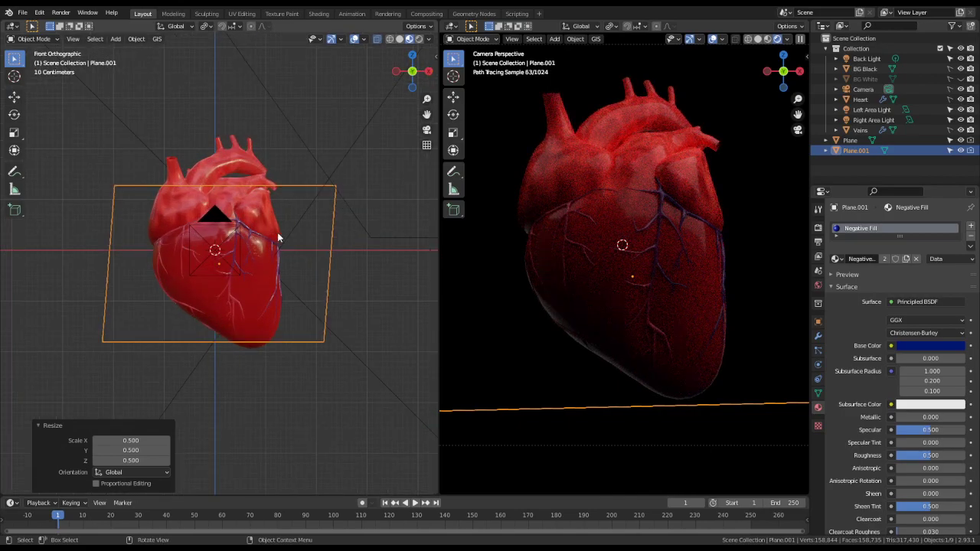
- Clear the plane's rotation and tilt it -45° around the X axis
key(r)
key(Escape)
key(alt+r)
key(r)
key(x)
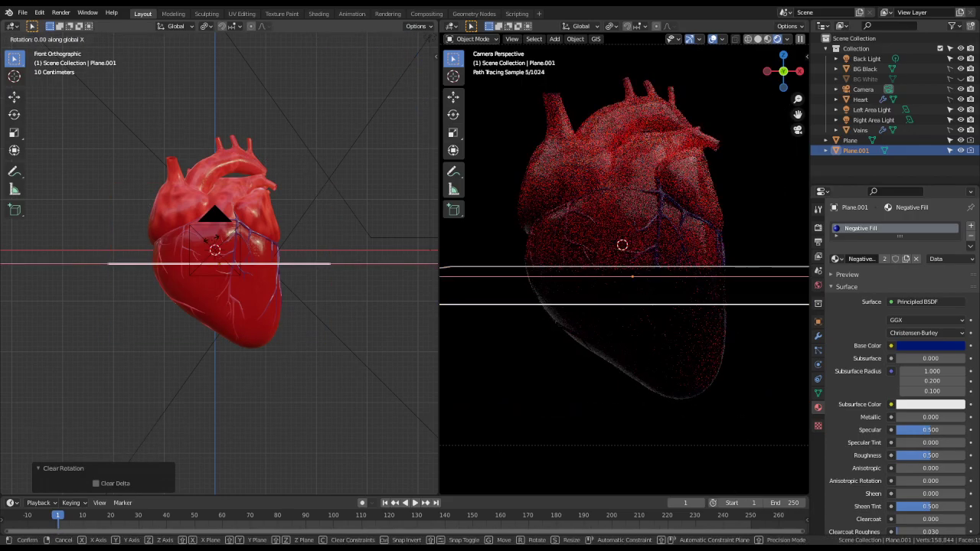
key(Escape)
middle_drag(107, 211, 146, 197)
key(r)
key(x)
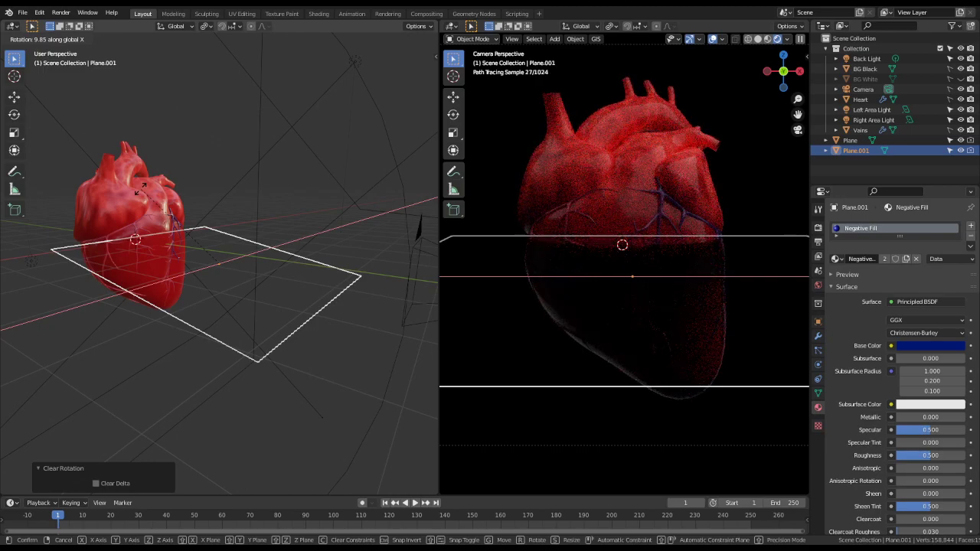
text(-45)
key(Return)
- Turn the plane -45° around the Z axis
key(r)
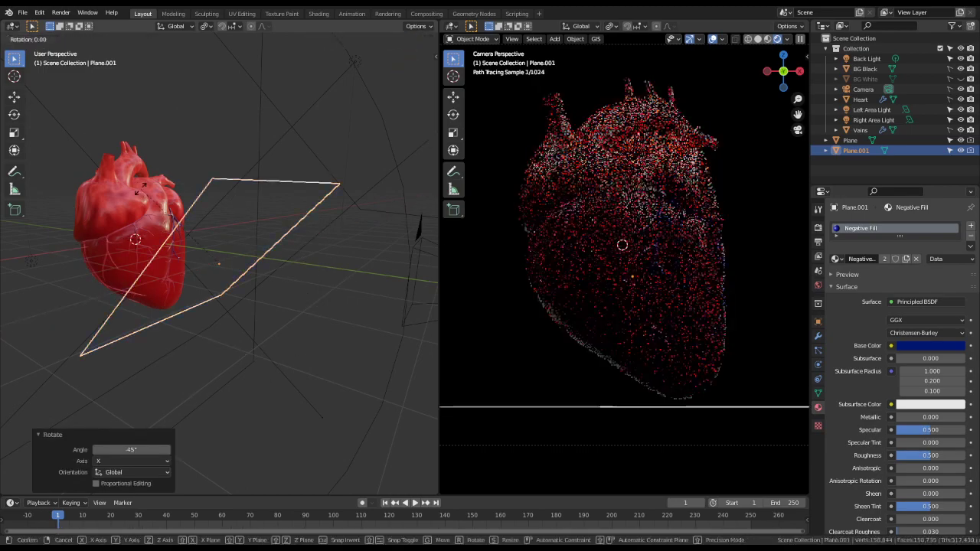
key(z)
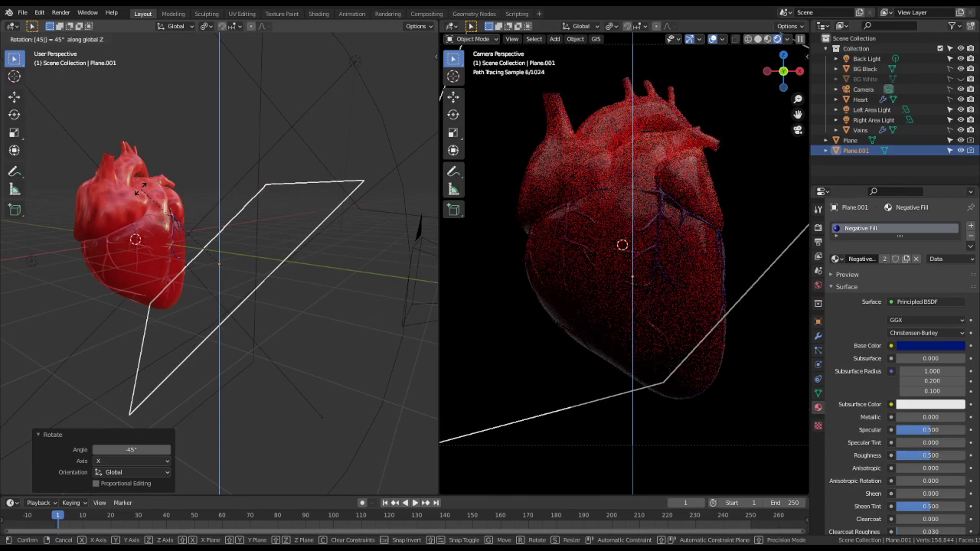
text(-45)
key(Return)
- Move the plane to stand beside the heart
key(g)
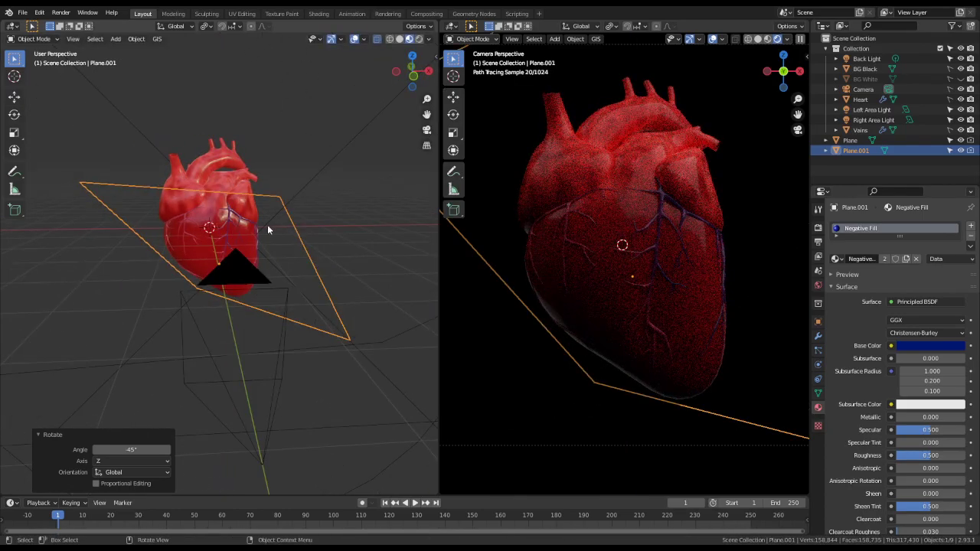
click(269, 227)
middle_drag(269, 227, 173, 202)
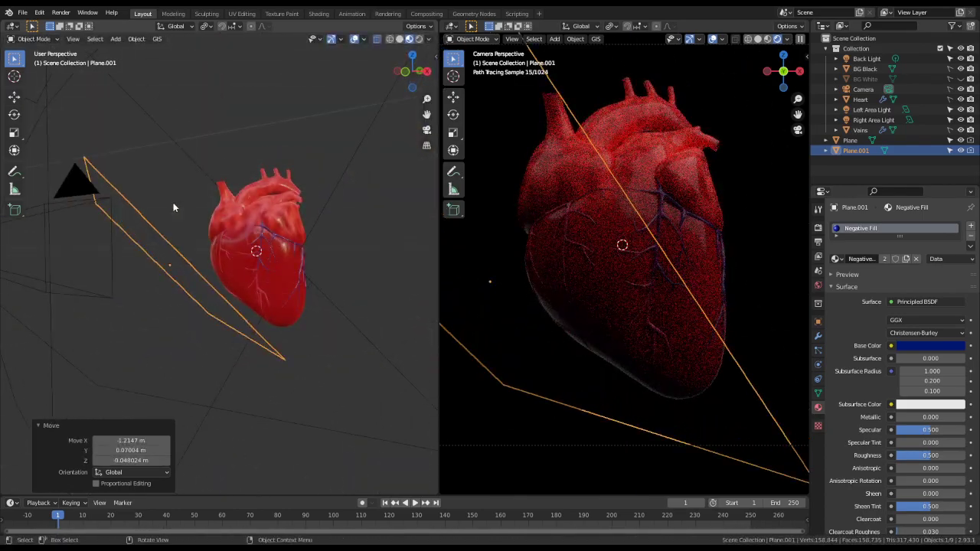
key(g)
click(210, 233)
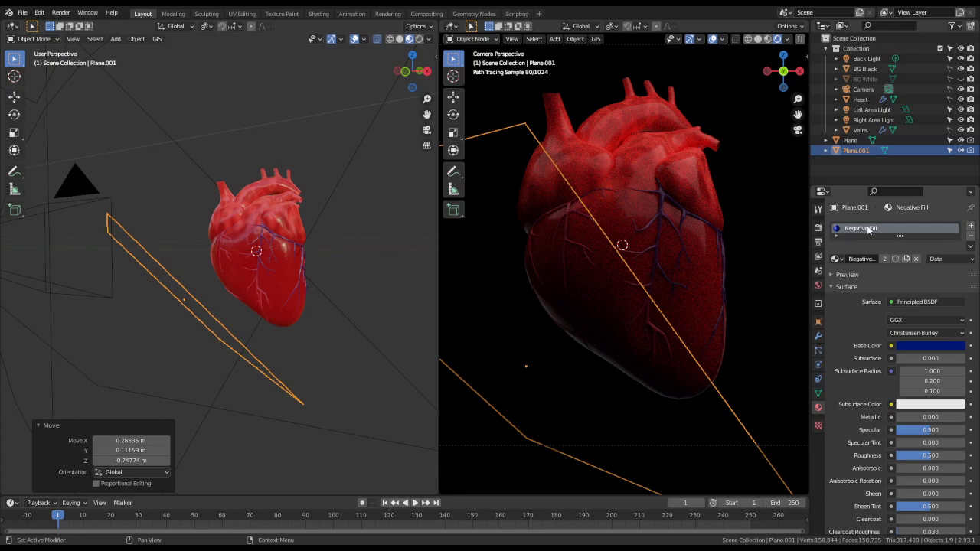
- Replace Plane.001's Negative Fill slot with a new material named 'White'
click(971, 228)
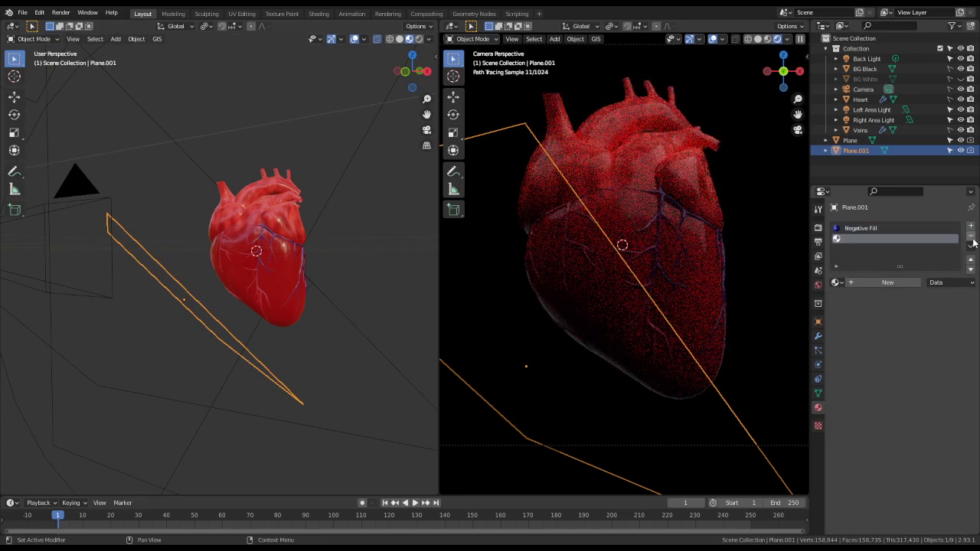
click(908, 229)
click(970, 236)
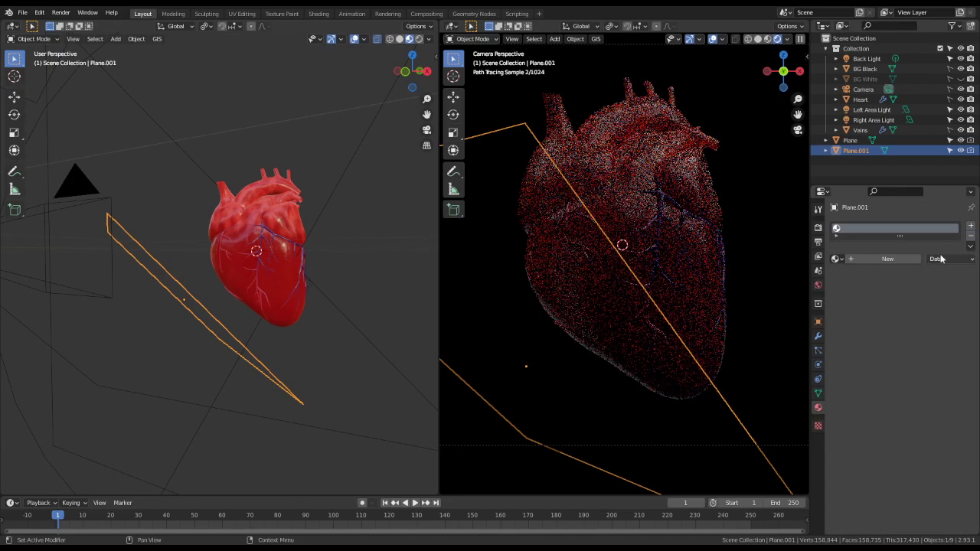
click(840, 259)
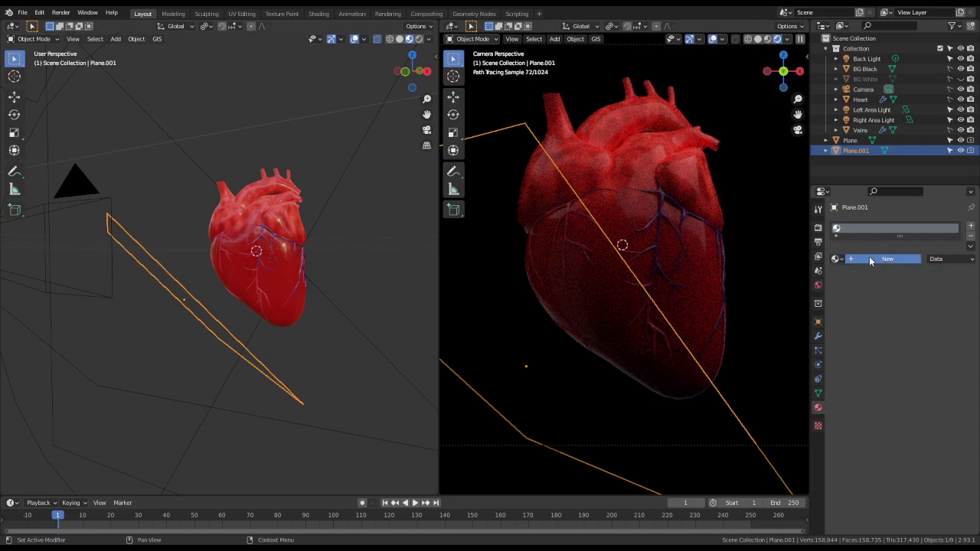
click(869, 256)
text(W)
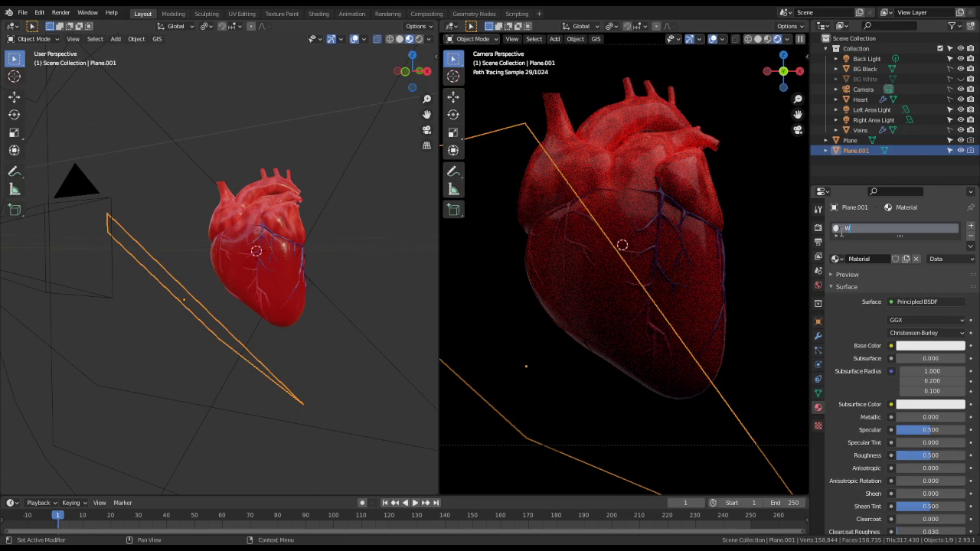
text(hite)
key(Return)
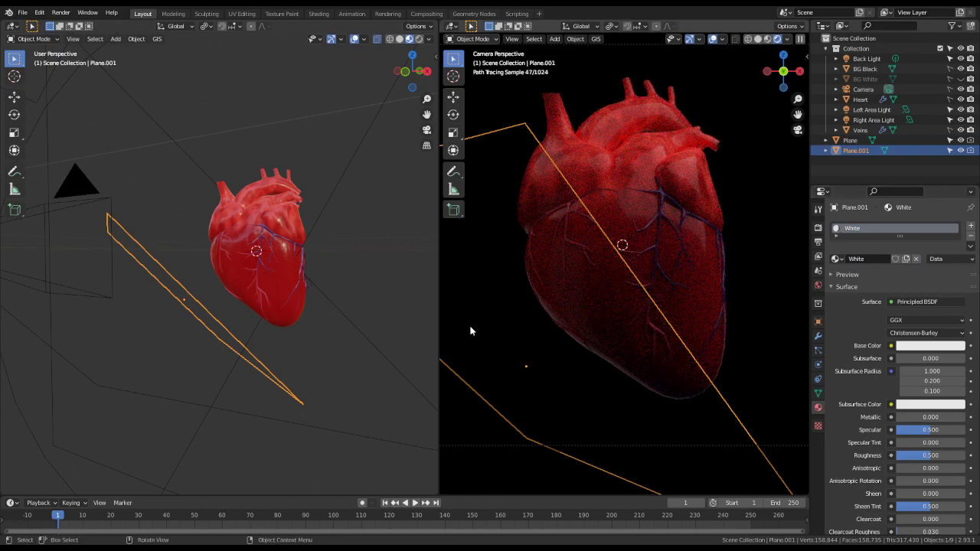
- Enter Edit Mode on Plane.001 and bring up the Quick Favorites menu
key(Tab)
mouse_move(324, 303)
middle_down()
mouse_move(323, 355)
mouse_move(308, 324)
mouse_move(290, 317)
middle_up()
key(q)
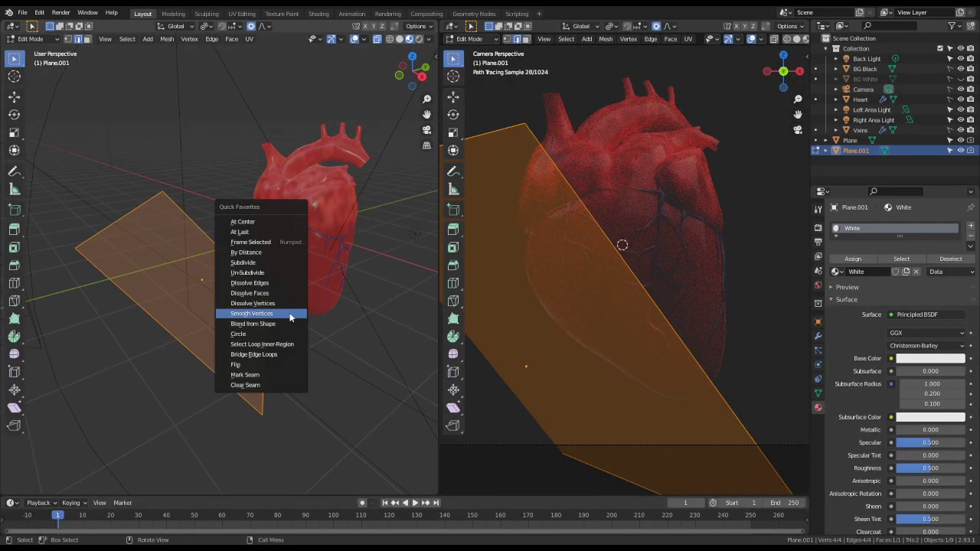
- Subdivide the plane twice, try To Sphere, then undo the subdivisions
click(260, 262)
key(q)
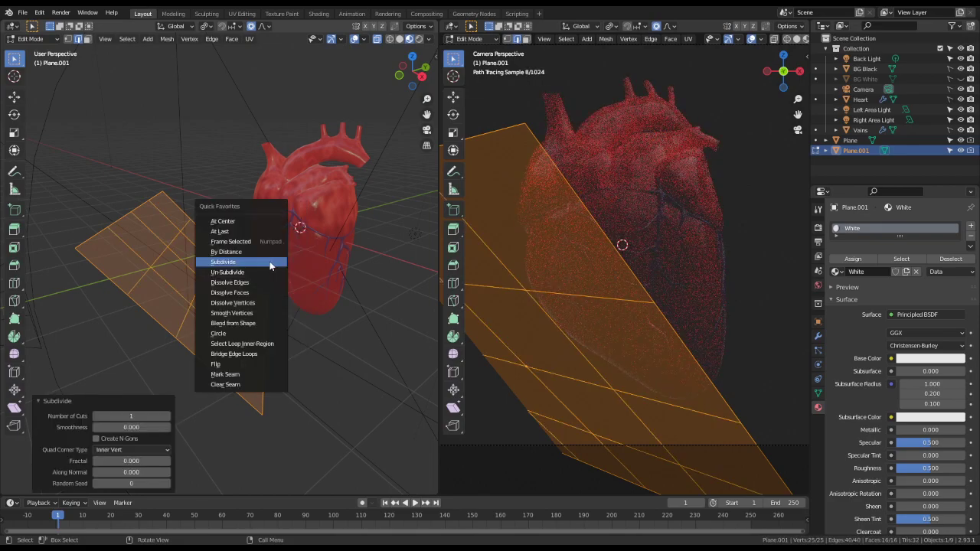
click(269, 263)
key(shift+alt+s)
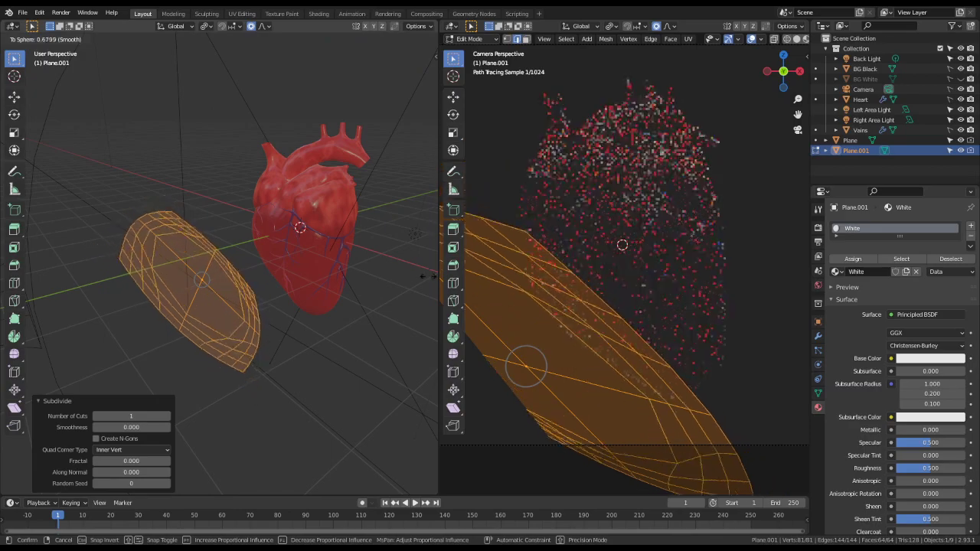
key(Escape)
key(ctrl+z)
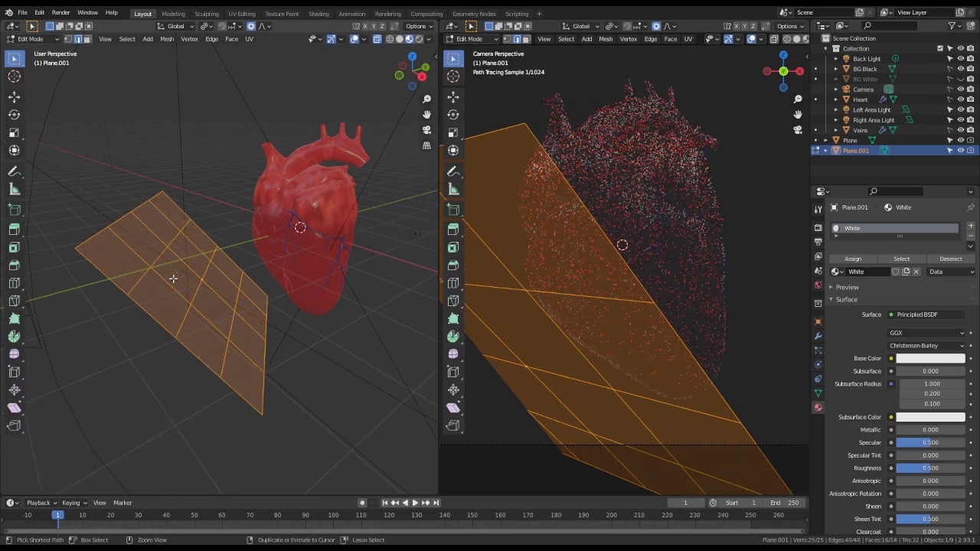
key(ctrl+z)
key(Tab)
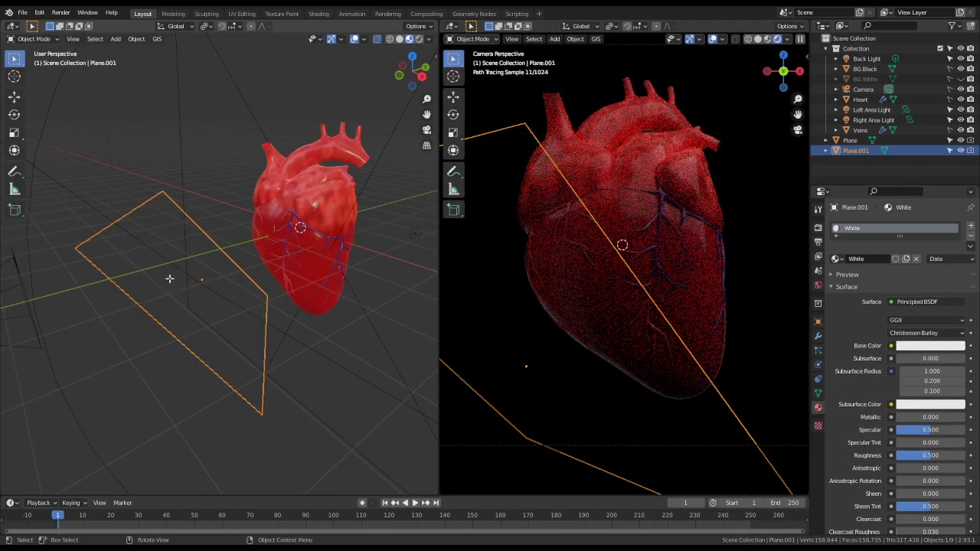
key(Tab)
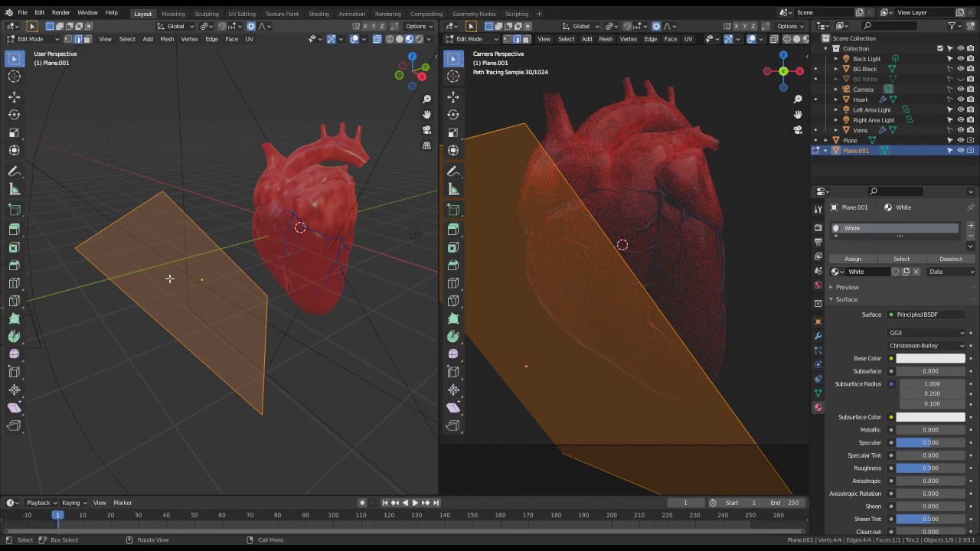
- Delete the plane's vertices, add and undo a cube, then delete the Plane.001 object
key(x)
click(153, 256)
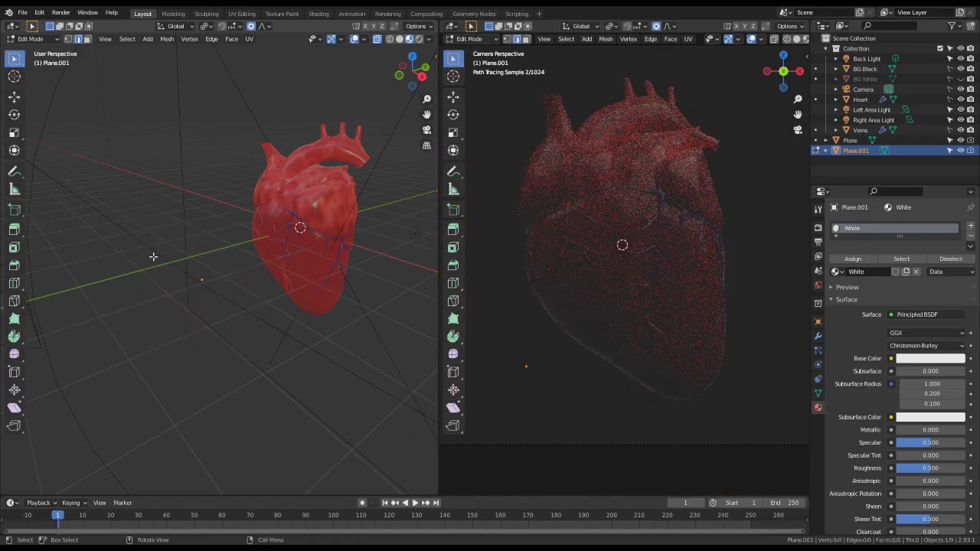
key(shift+a)
click(153, 260)
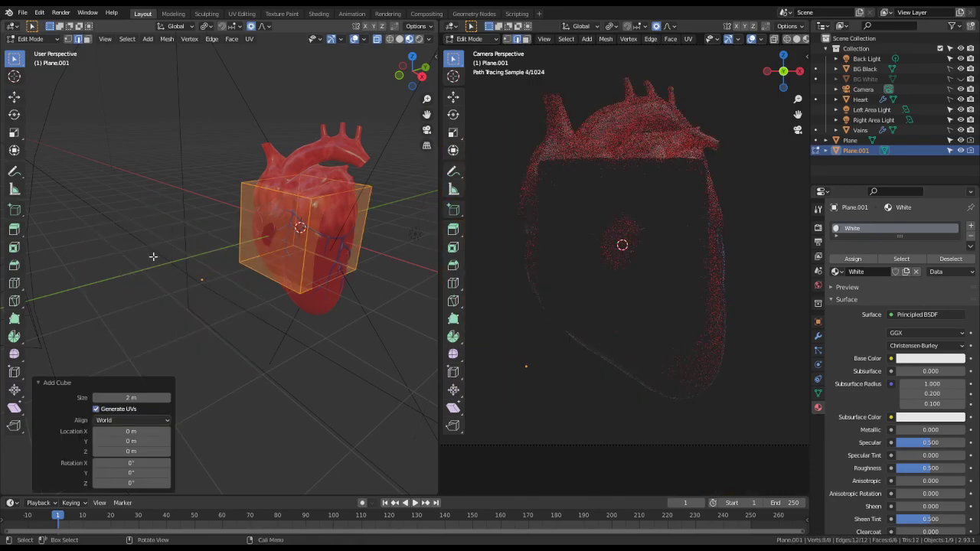
key(ctrl+z)
key(ctrl+z)
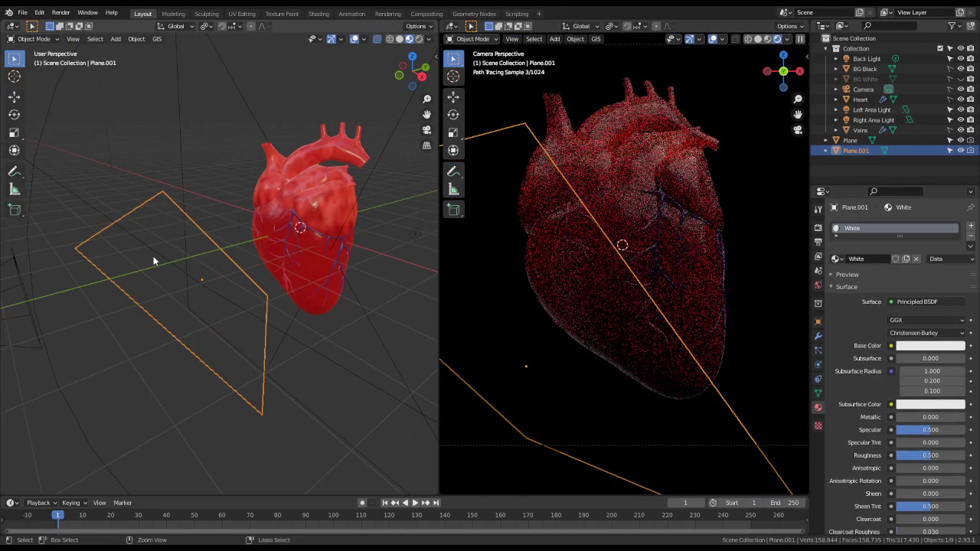
key(ctrl+shift+z)
key(ctrl+z)
key(ctrl+shift+z)
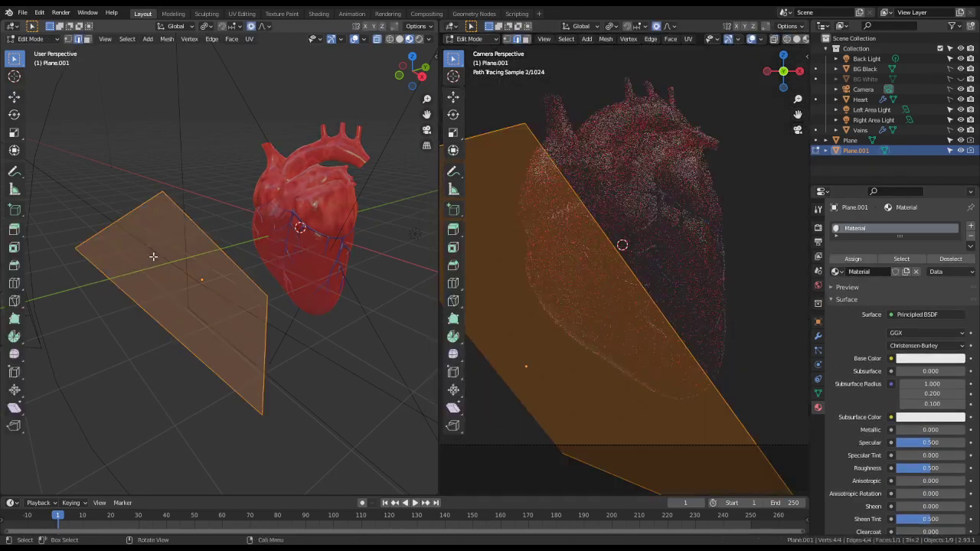
key(ctrl+z)
key(x)
click(153, 256)
- Add a circle mesh and move it to the left of the heart
key(shift+a)
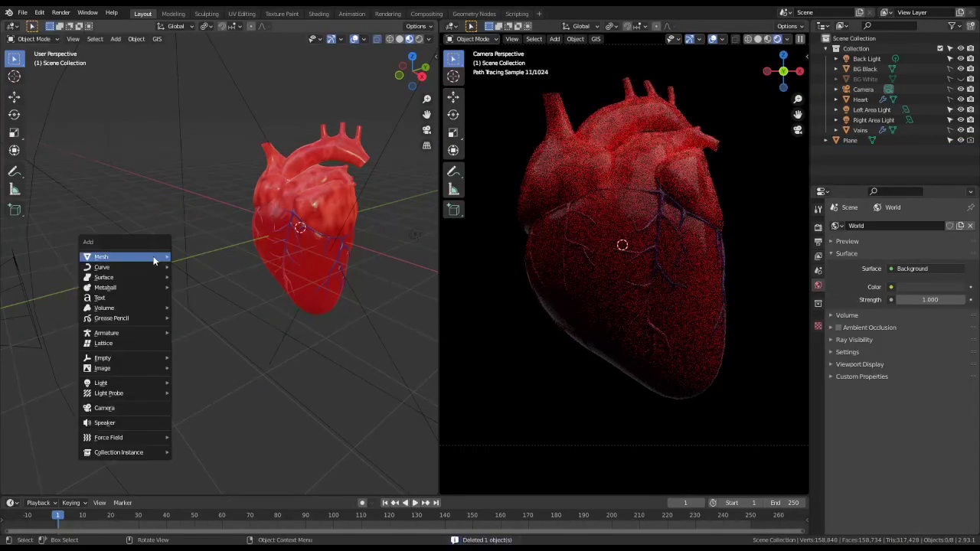
mouse_move(153, 256)
click(193, 277)
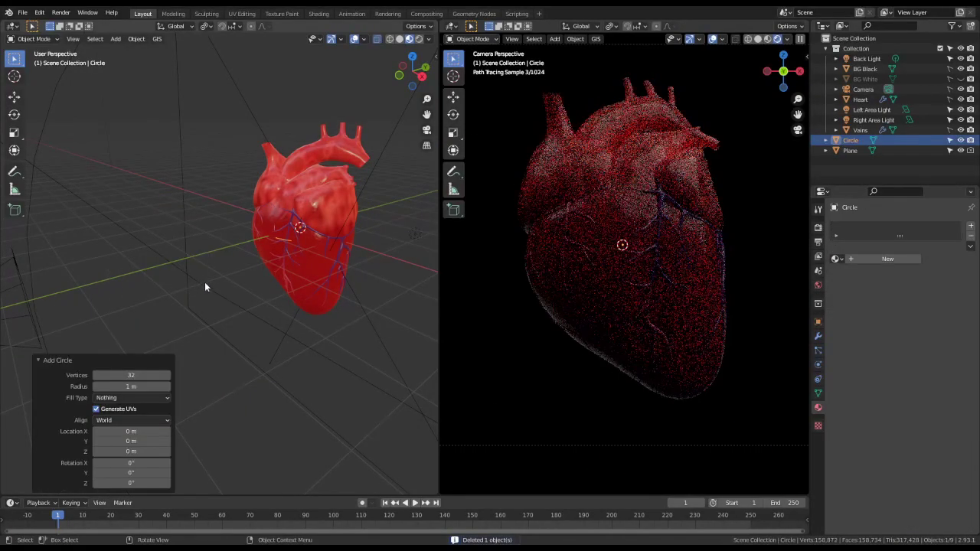
scroll(206, 283, down, 4)
key(Tab)
key(g)
key(shift+z)
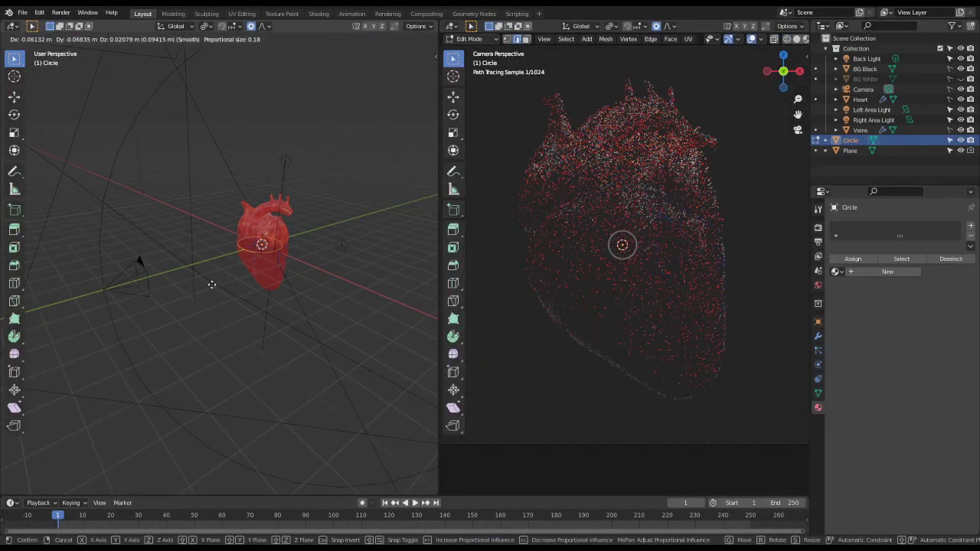
click(155, 295)
- Rotate the circle 45° around X and 45° around Z, then tilt it freely
text(r)
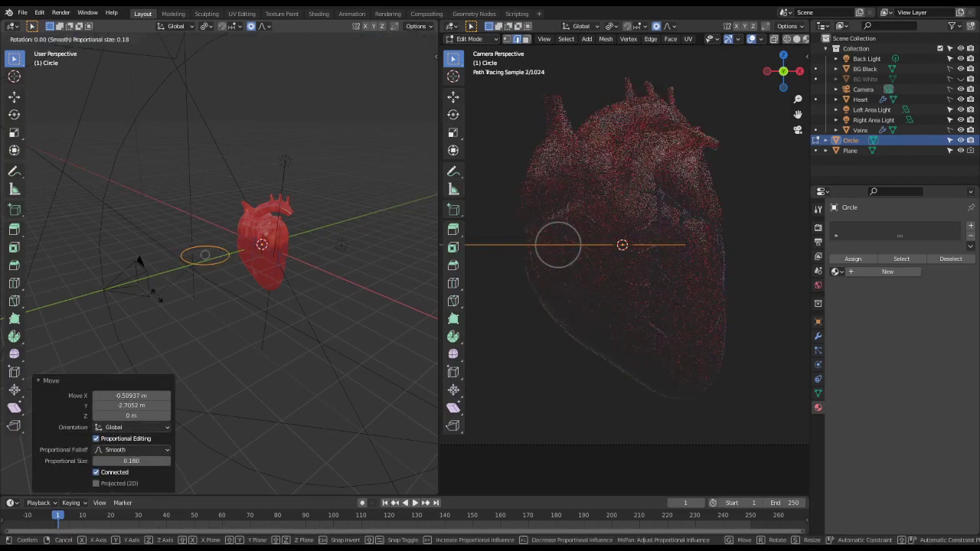
text(x45)
key(Return)
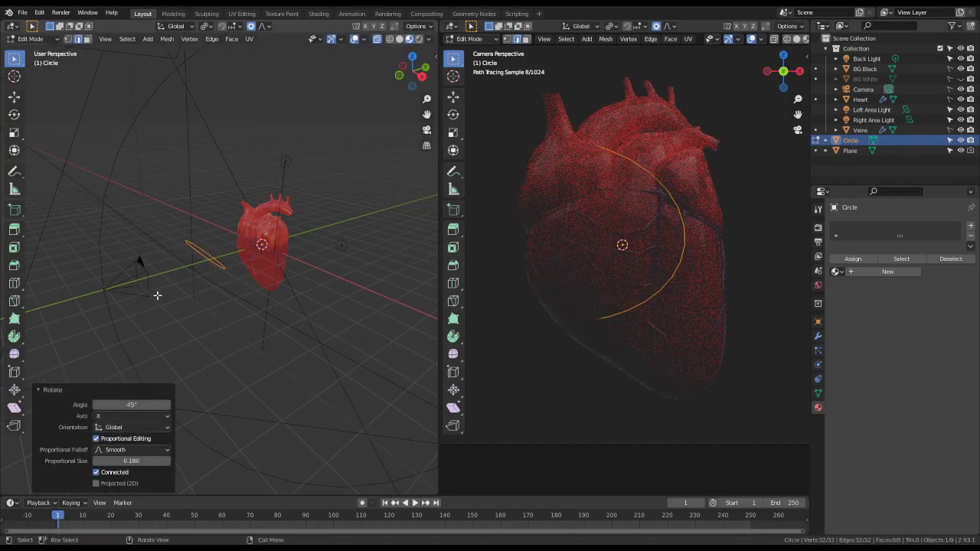
text(rz45)
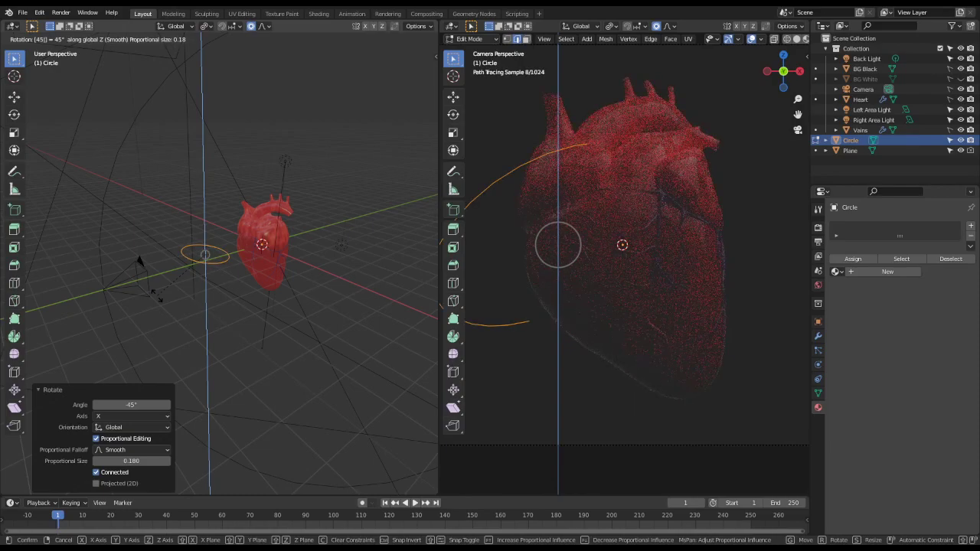
key(Escape)
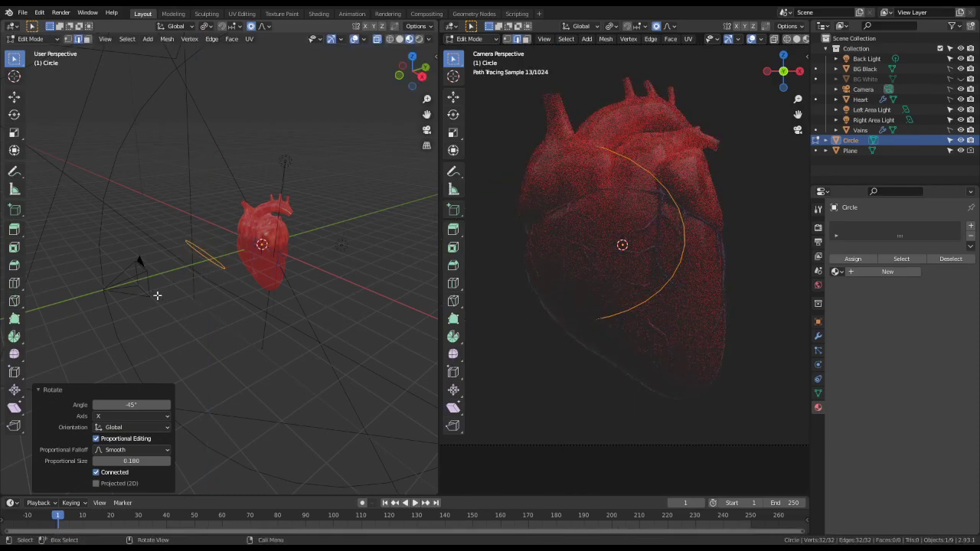
key(KP_7)
text(rz4)
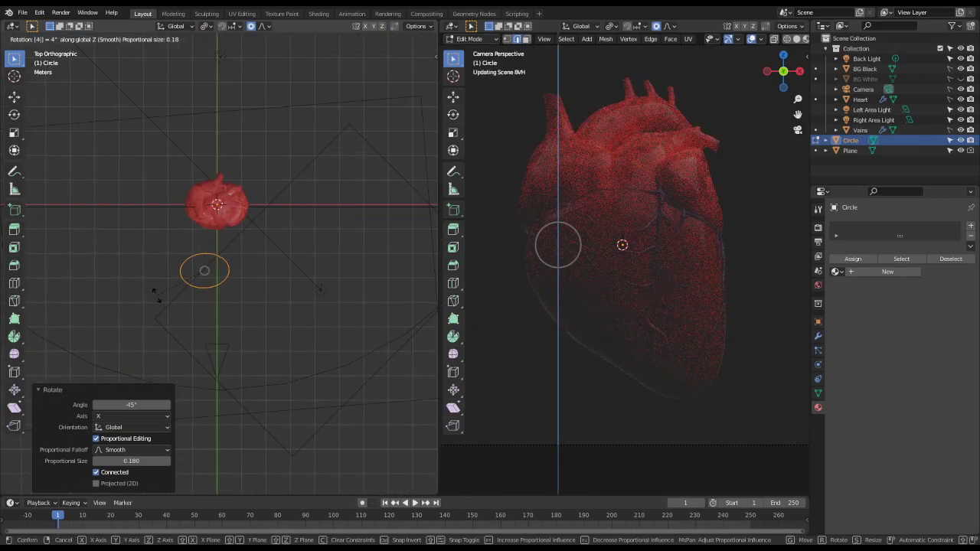
text(5)
key(Return)
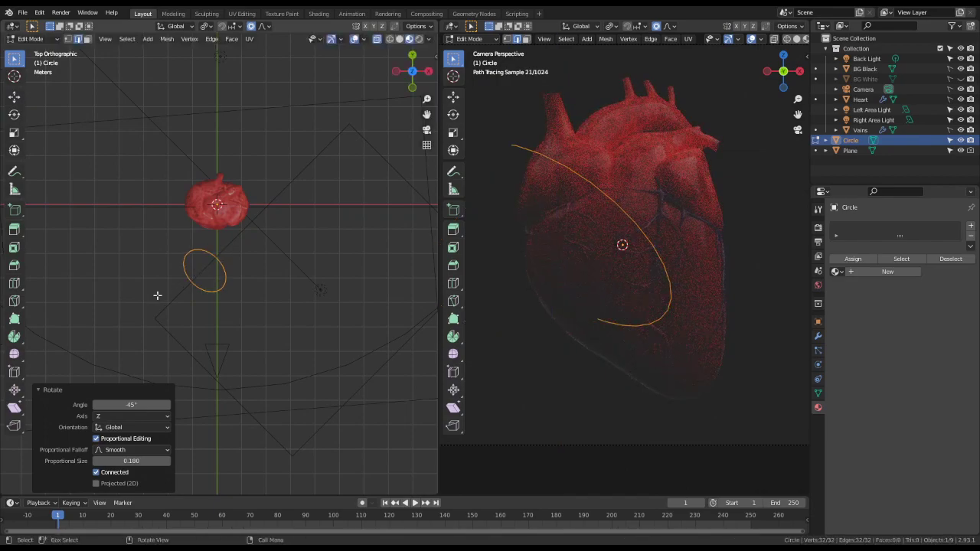
mouse_move(157, 296)
middle_down()
mouse_move(199, 375)
mouse_move(154, 310)
middle_up()
key(KP_3)
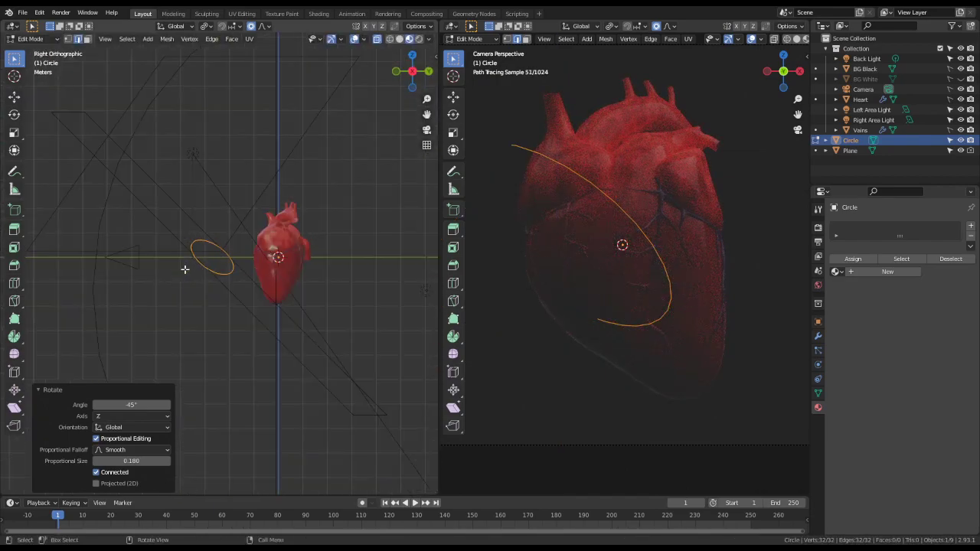
scroll(184, 270, up, 3)
key(r)
click(360, 284)
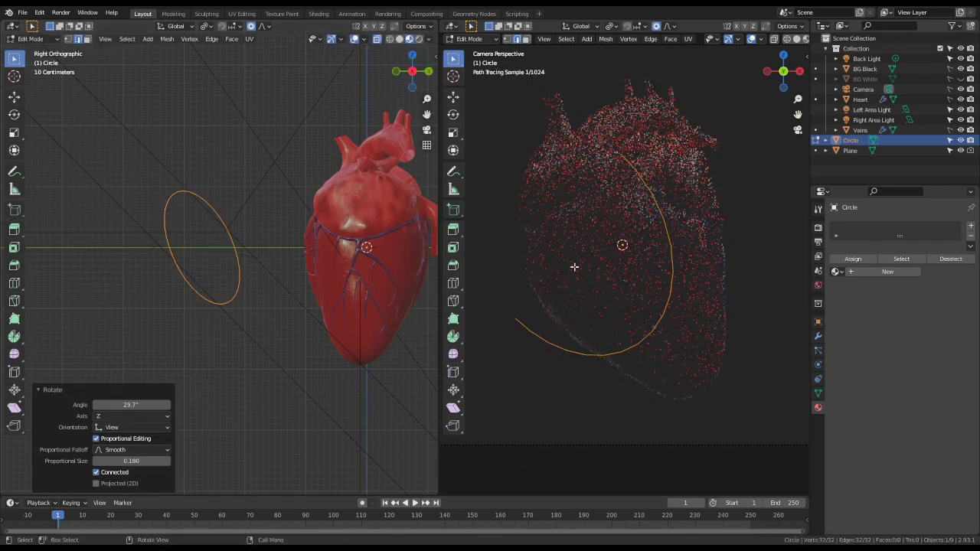
- Fill the circle's vertex loop into a solid disc face
key(Tab)
key(Tab)
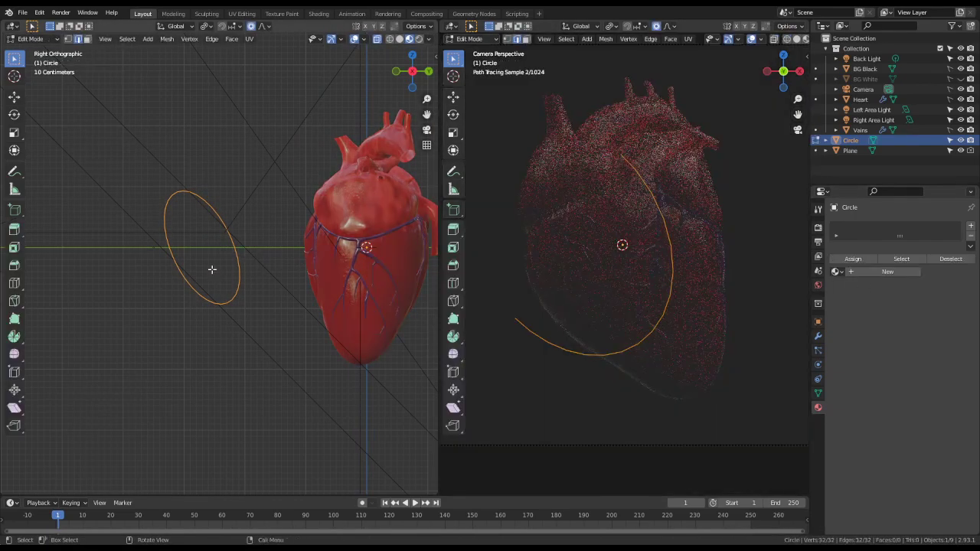
key(1)
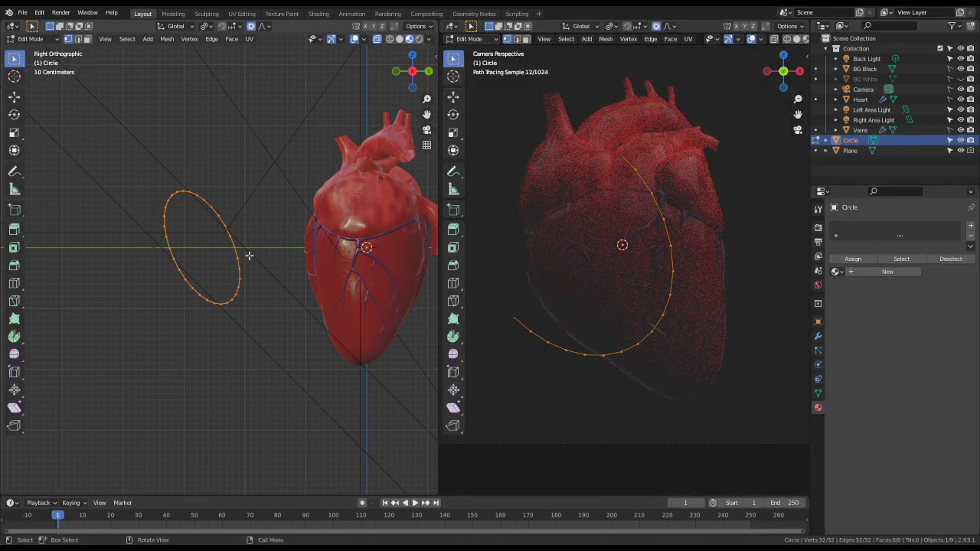
key(f)
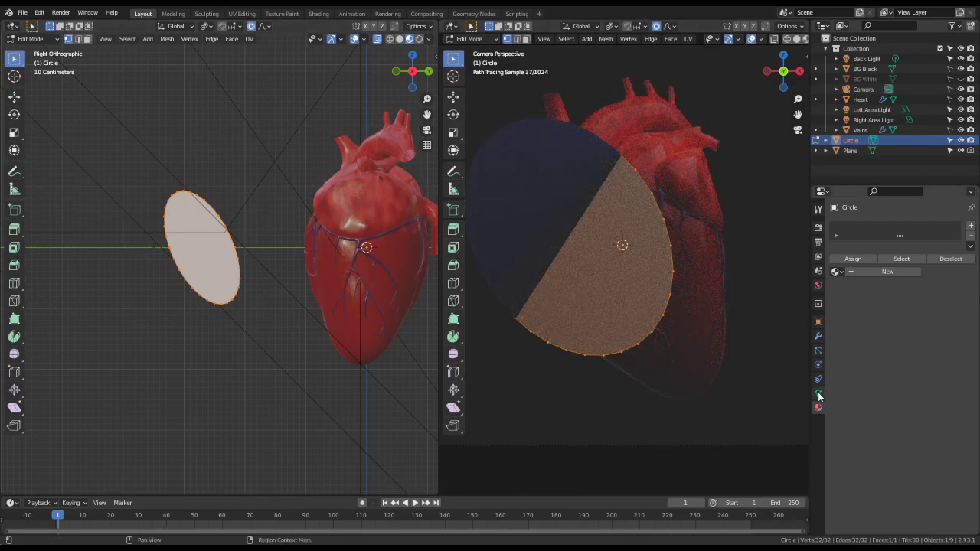
- Turn off the disc's Camera ray visibility in Object Properties
click(818, 324)
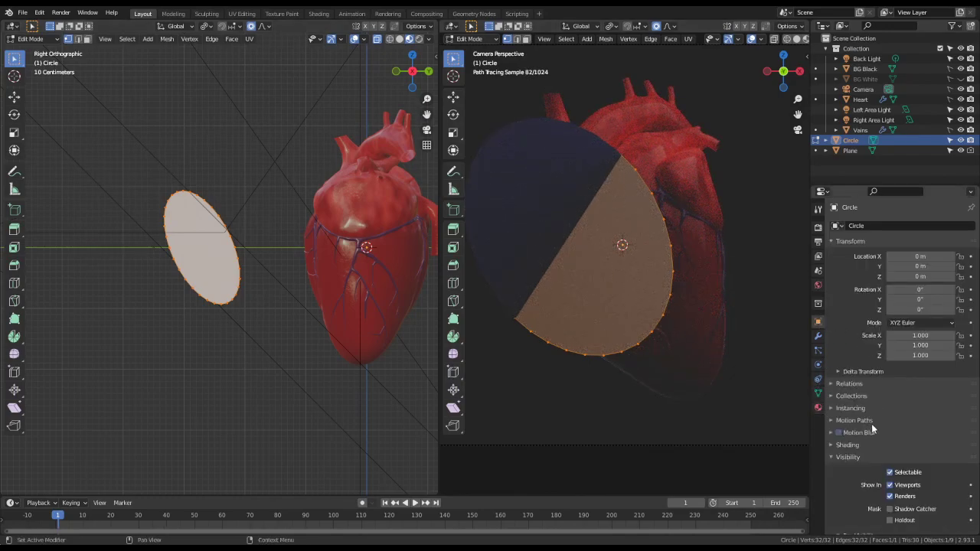
scroll(881, 429, down, 8)
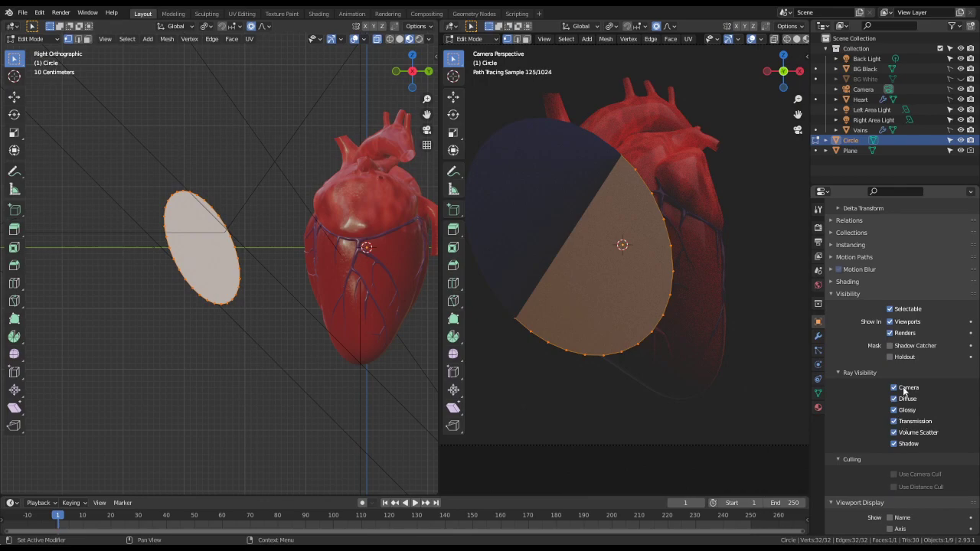
click(905, 389)
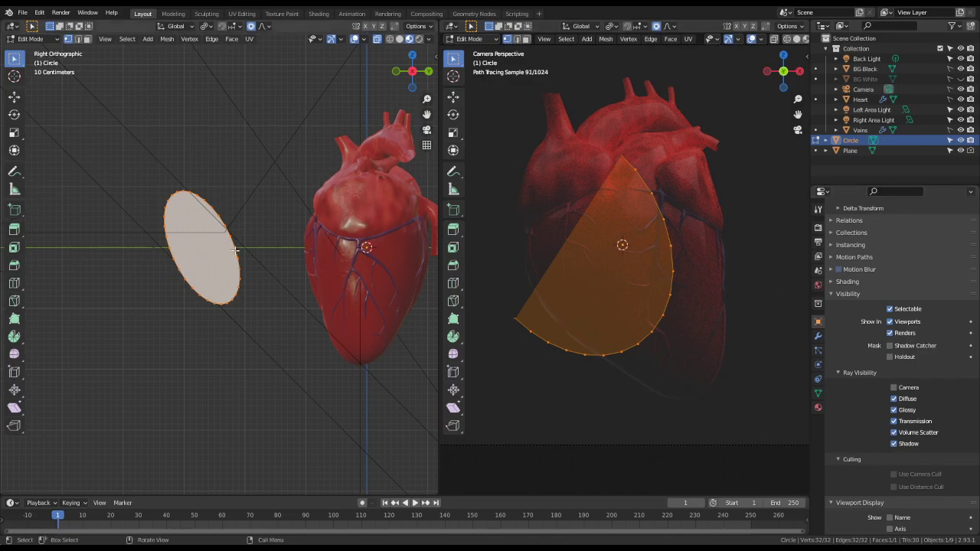
- Move the disc lower beside the heart and hide viewport overlays in camera view
key(g)
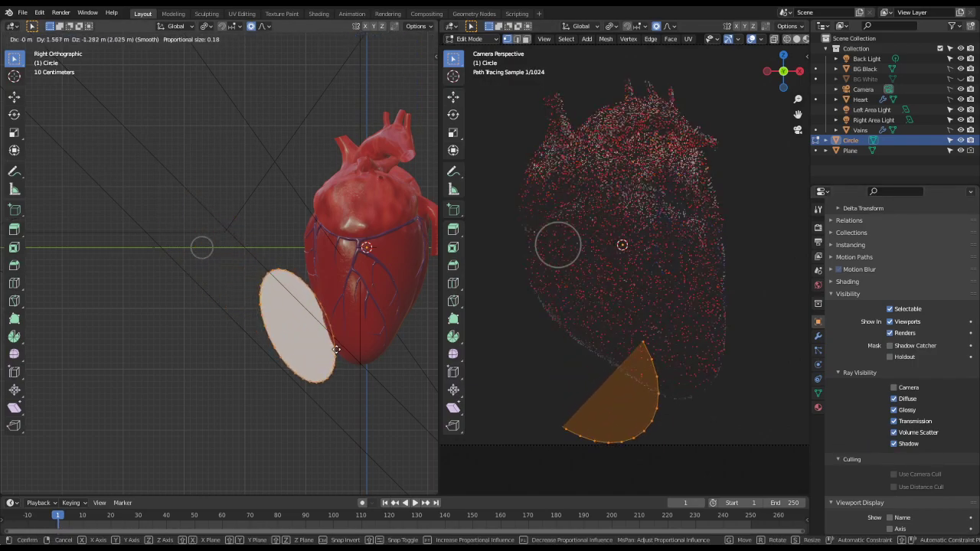
click(293, 329)
key(Tab)
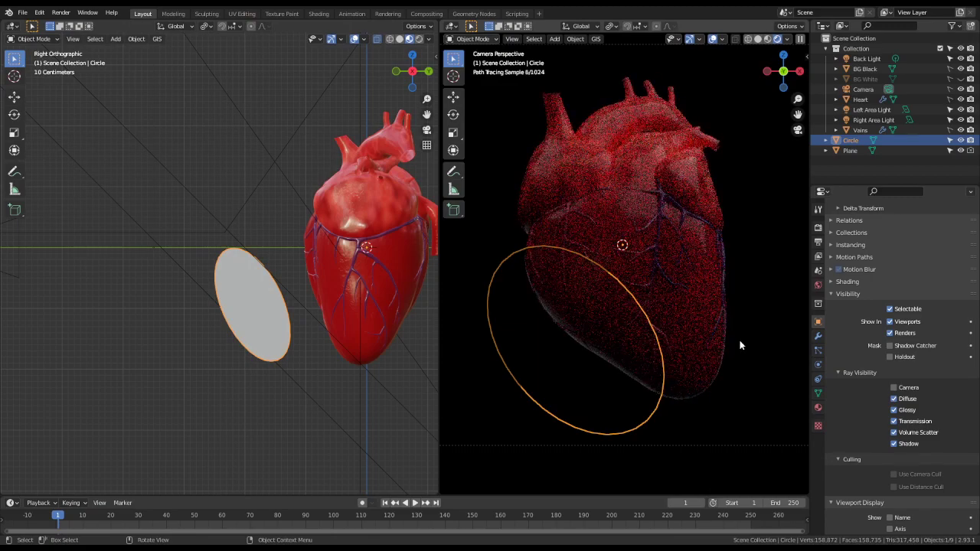
click(712, 43)
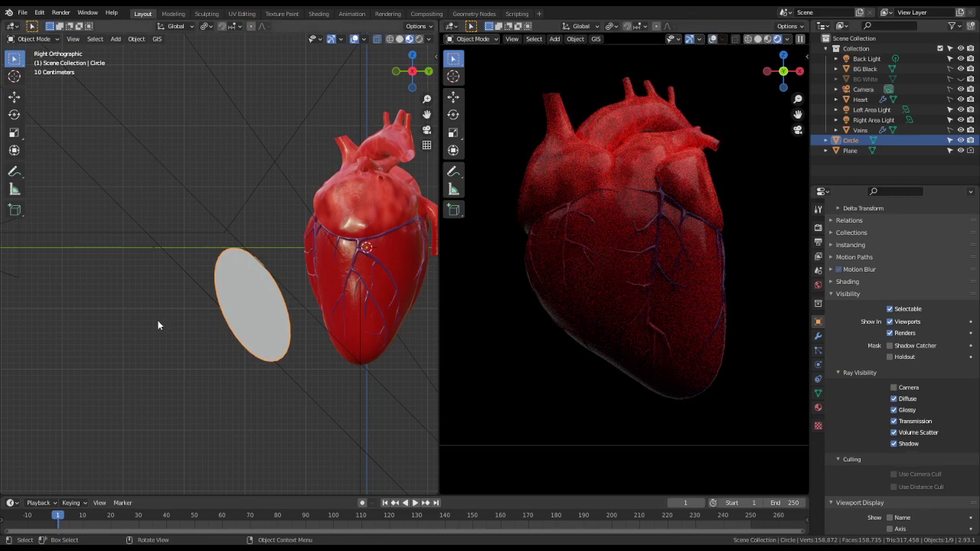
- Move the disc up and left of the heart and scale it to 2.374
key(Tab)
middle_drag(284, 267, 304, 292)
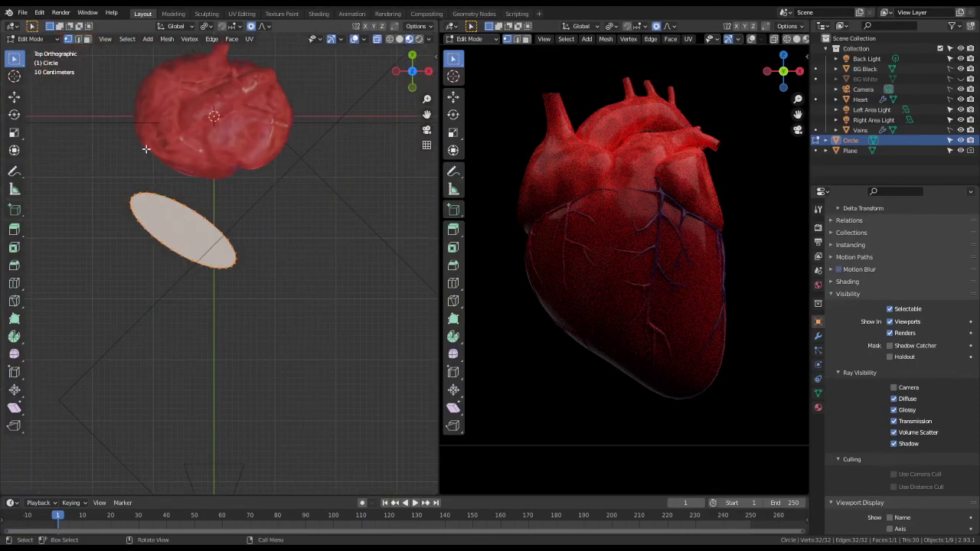
key(g)
click(170, 131)
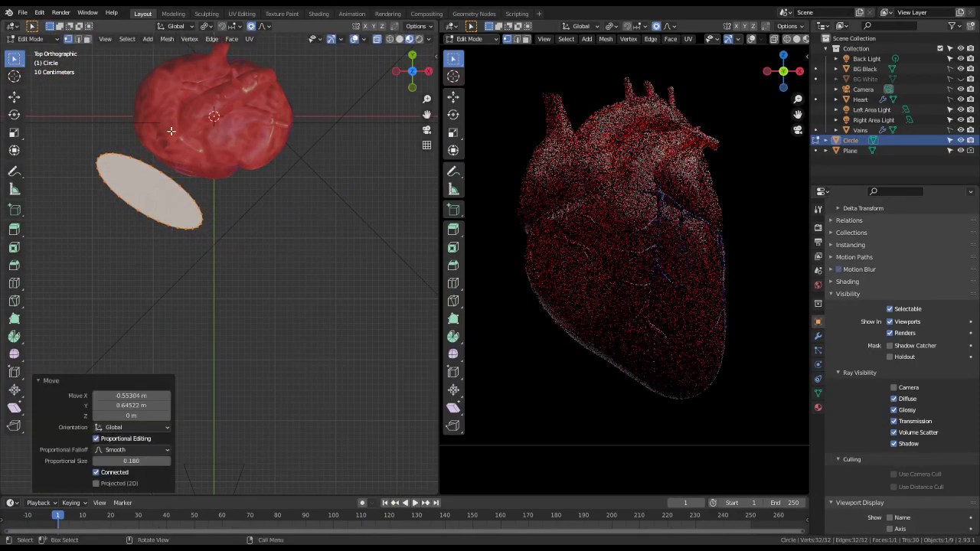
key(s)
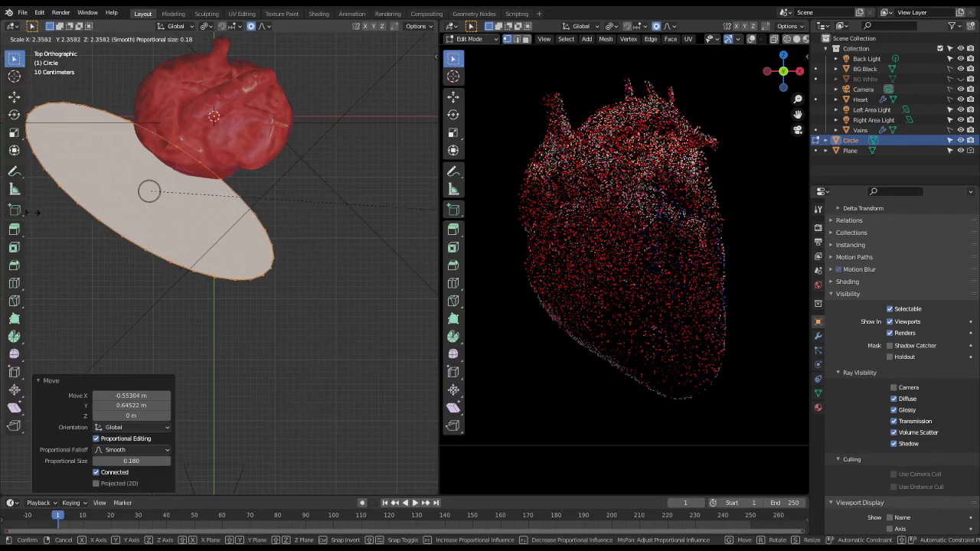
click(150, 191)
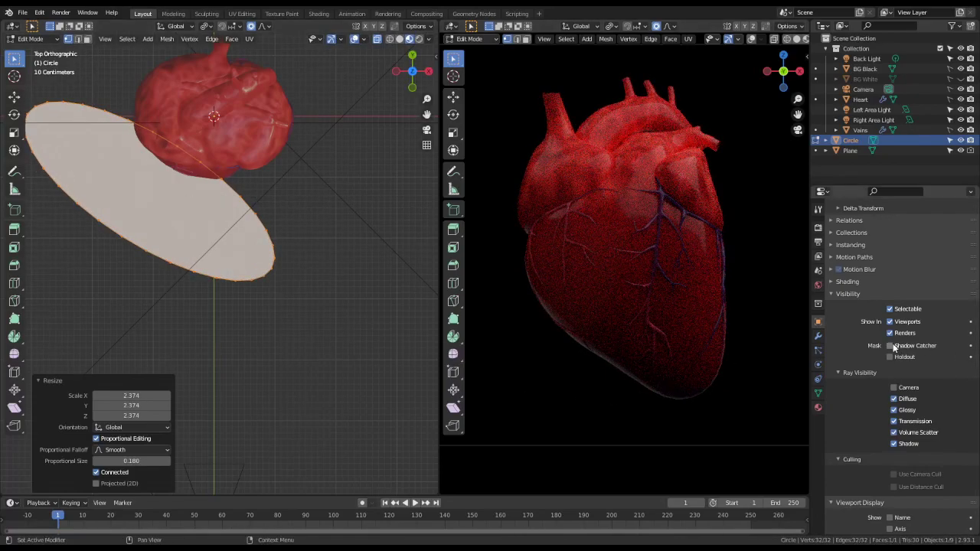
- Give the disc a new material named 'White' and save Heart.blend
click(817, 407)
click(836, 272)
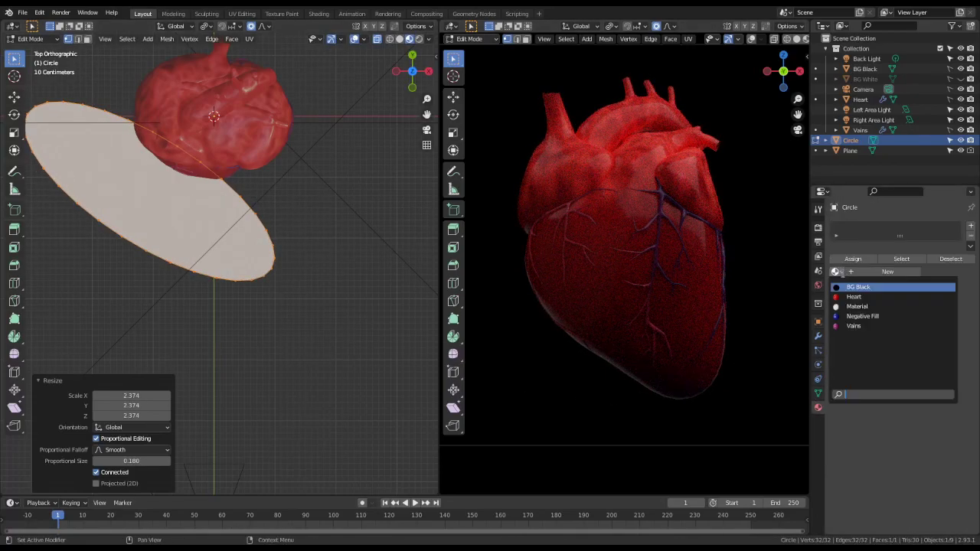
click(857, 306)
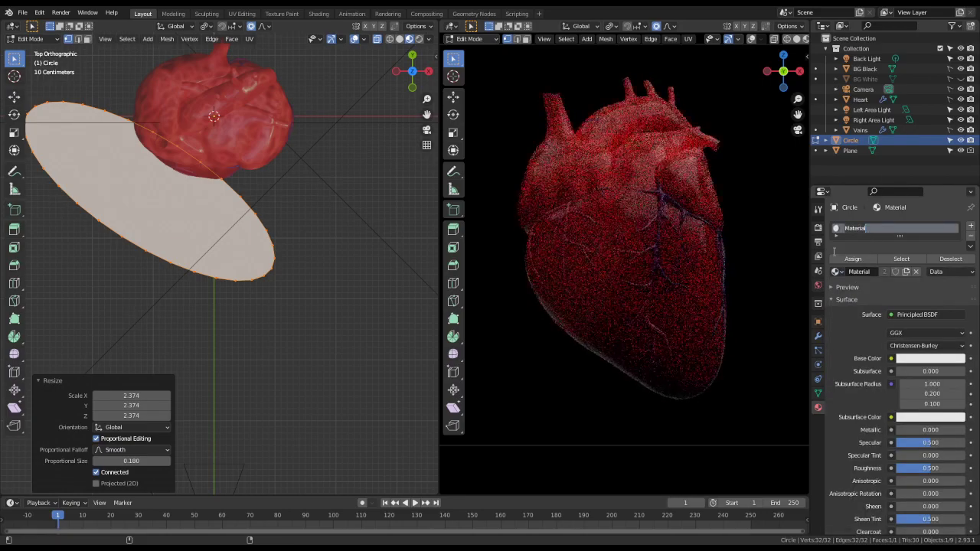
double_click(847, 228)
text(Whi)
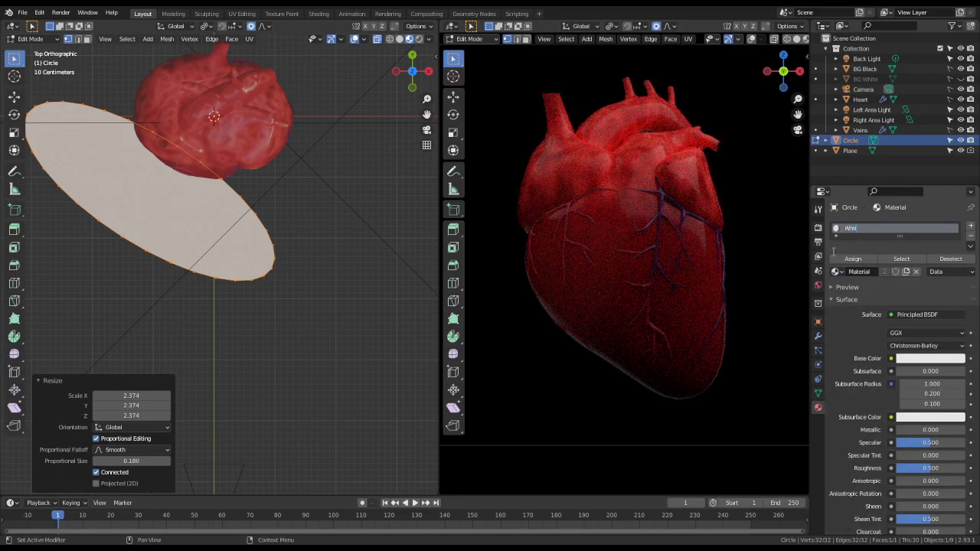
text(te)
key(Return)
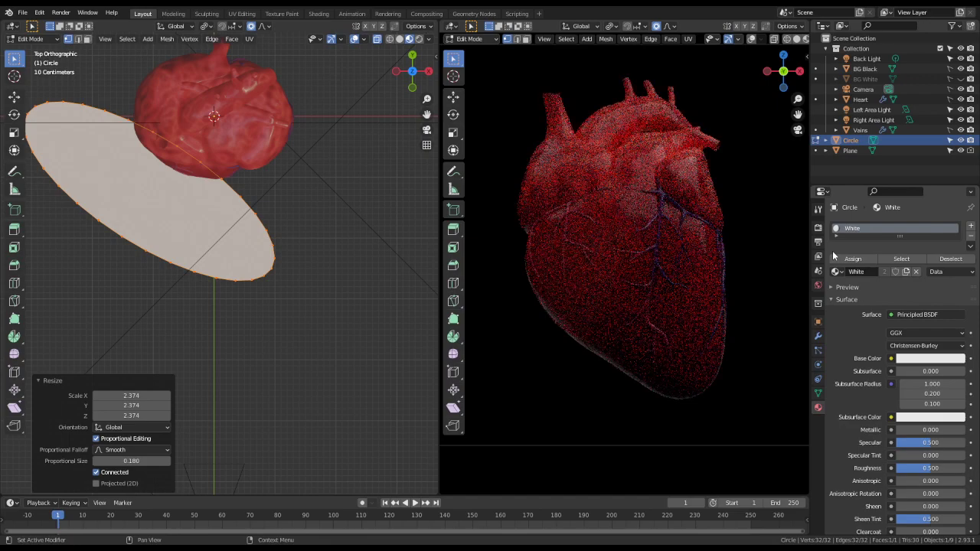
key(ctrl+s)
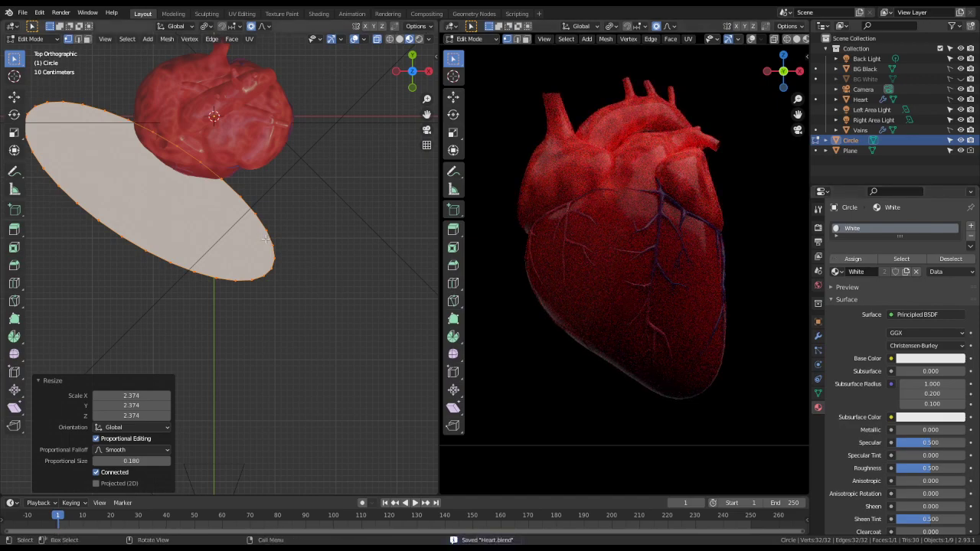
- Compare the heart's side view with the white disc hidden and shown, then frame it from above
key(KP_3)
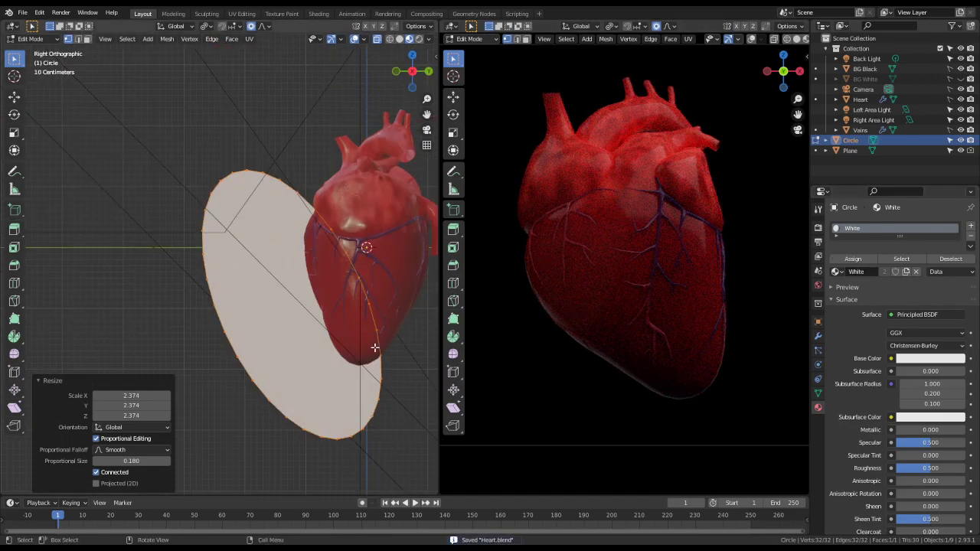
click(961, 140)
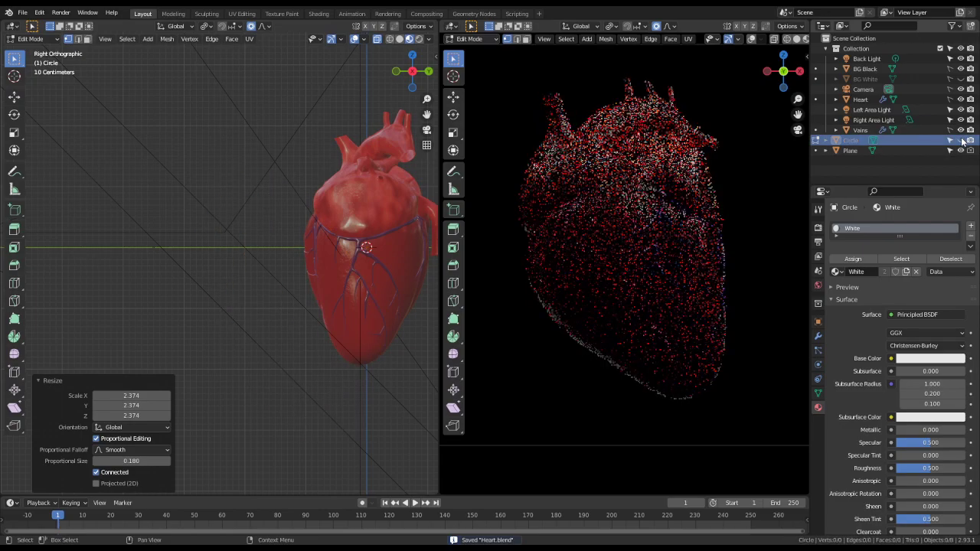
click(961, 140)
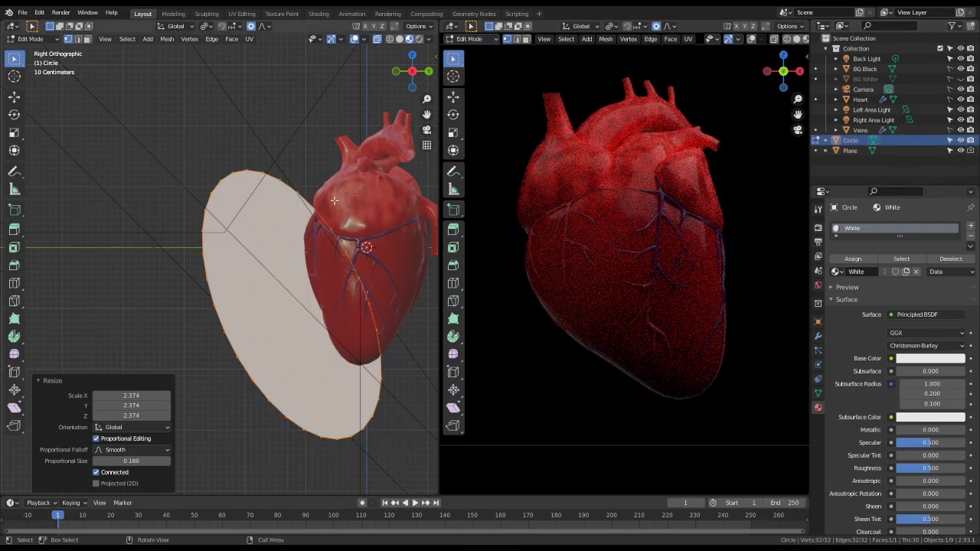
key(KP_7)
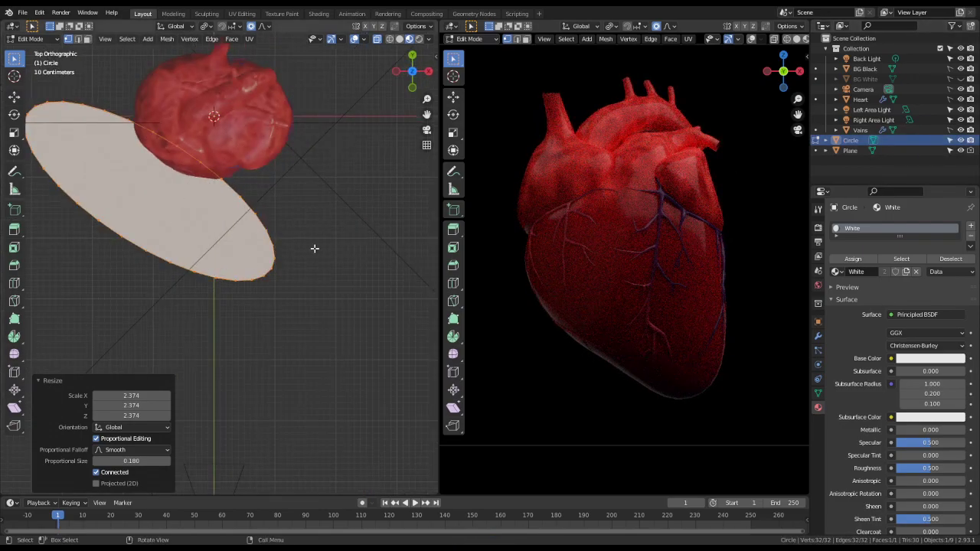
shift+middle_drag(310, 187, 365, 287)
- Tilt the white disc slightly with two rotations
key(r)
click(372, 234)
key(g)
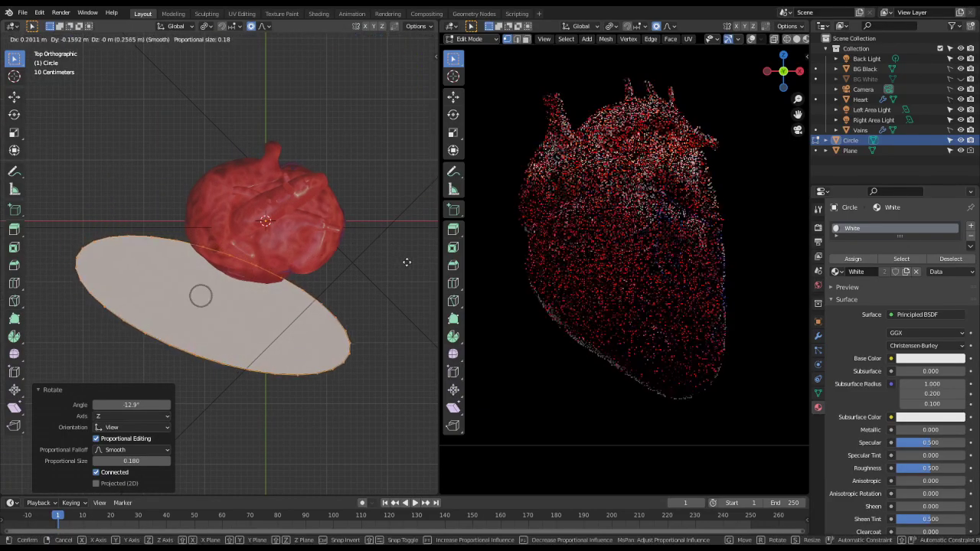
key(r)
click(424, 246)
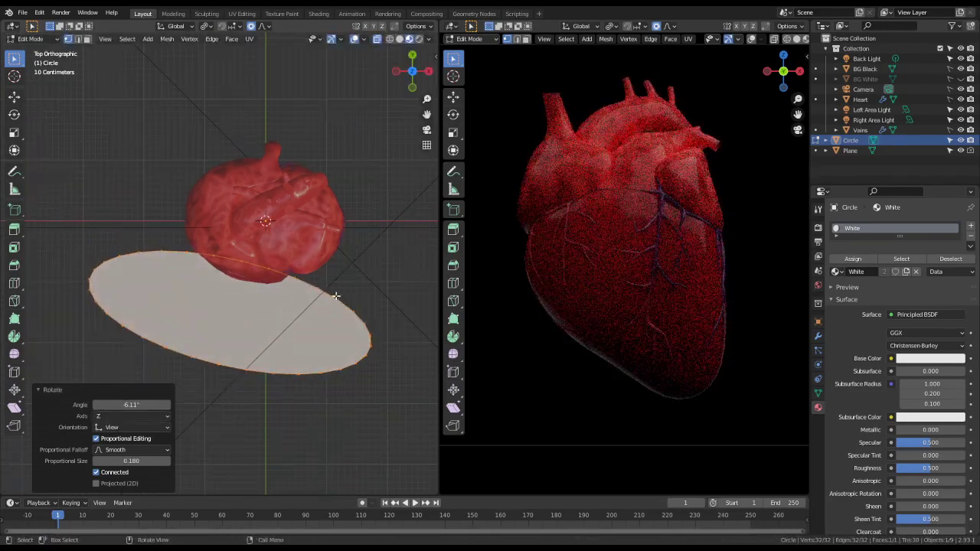
- Recheck the disc from the side, then raise its material specular to 0.559
middle_drag(334, 291, 332, 285)
key(KP_3)
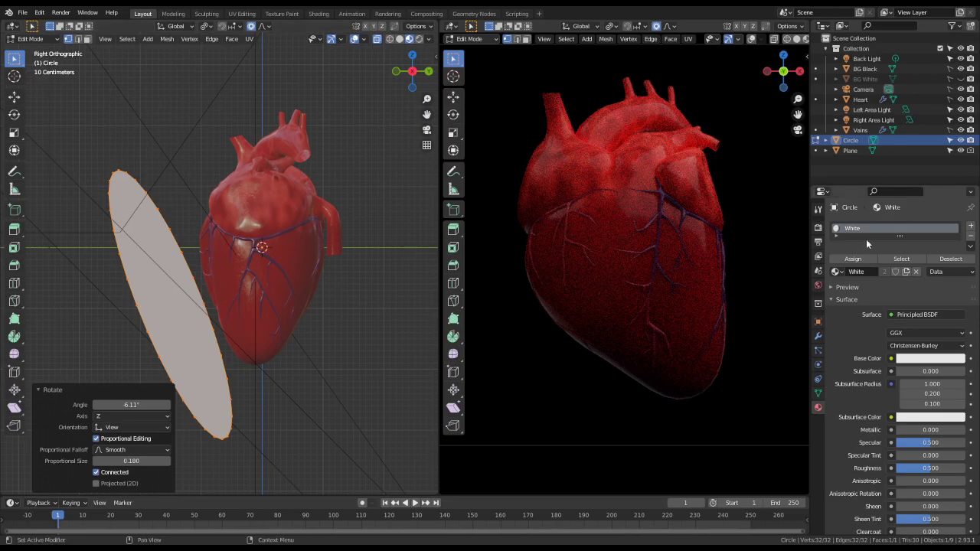
click(961, 140)
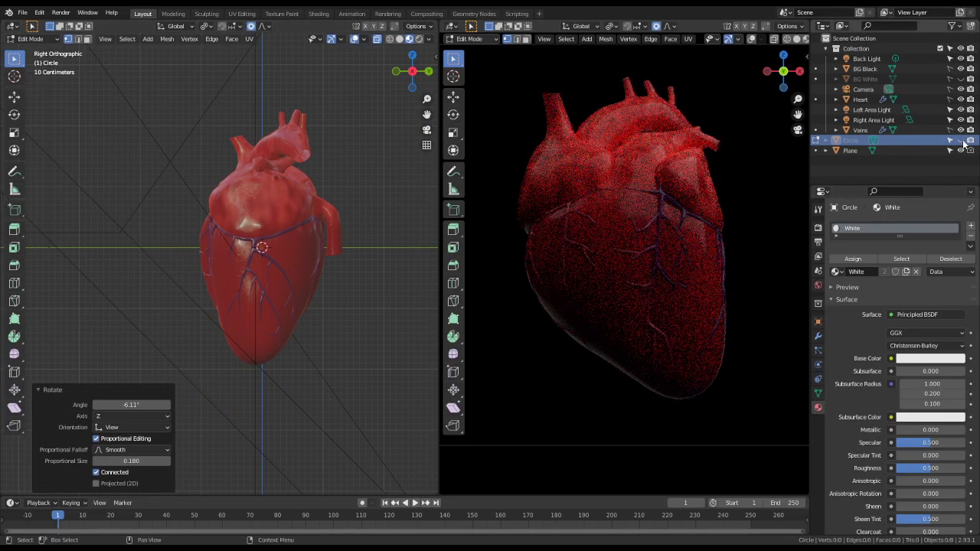
click(960, 141)
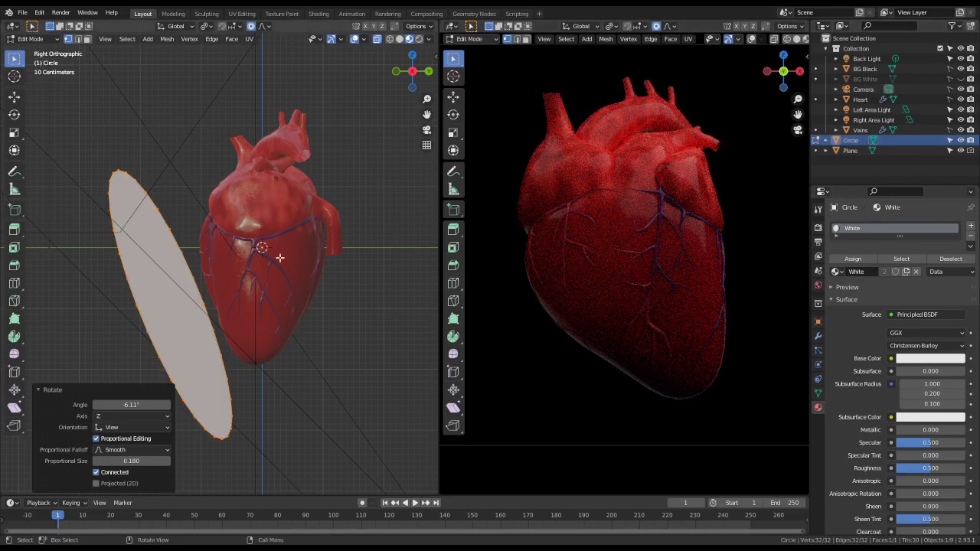
key(KP_7)
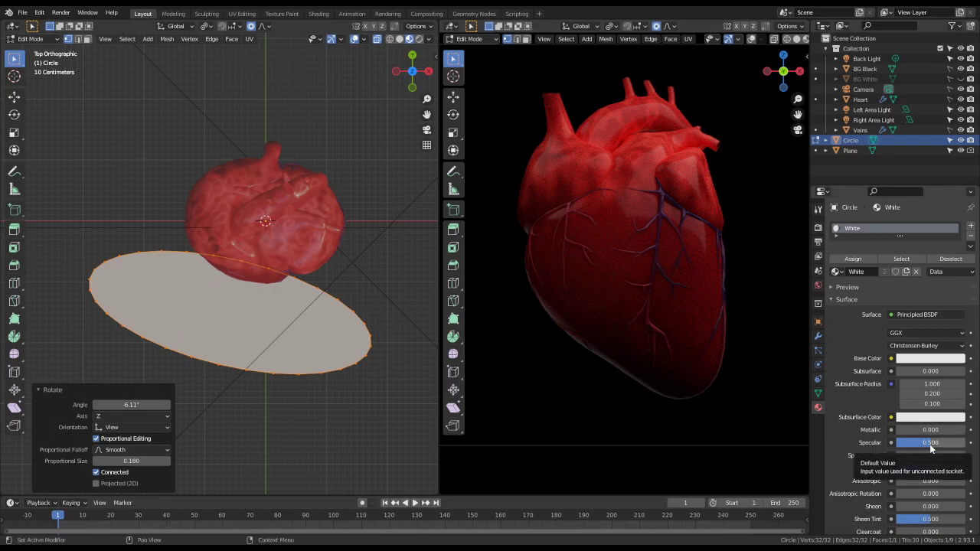
mouse_move(931, 449)
mouse_down()
mouse_move(966, 449)
mouse_move(934, 444)
mouse_up()
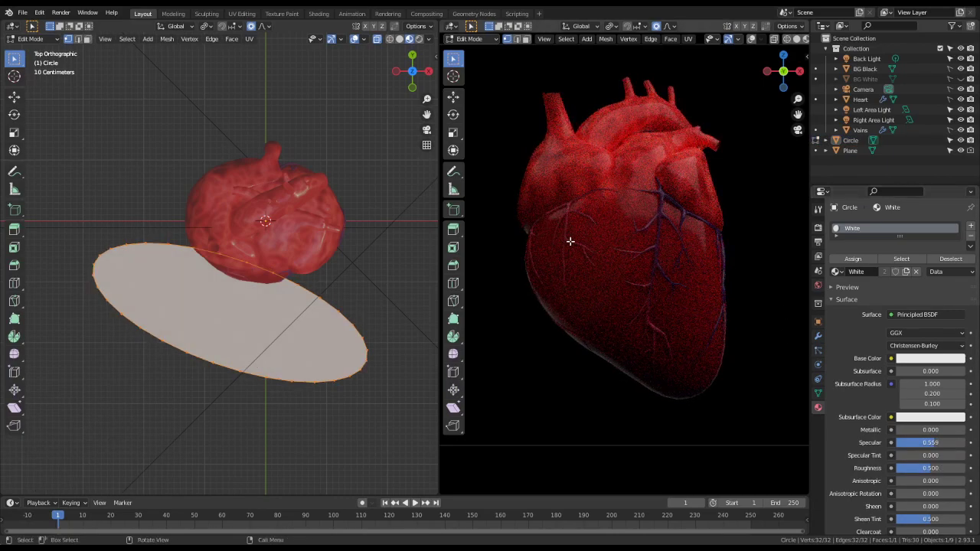
- Hide the shaping plane and toggle the disc to compare the render, then show the plane again
click(961, 150)
click(961, 140)
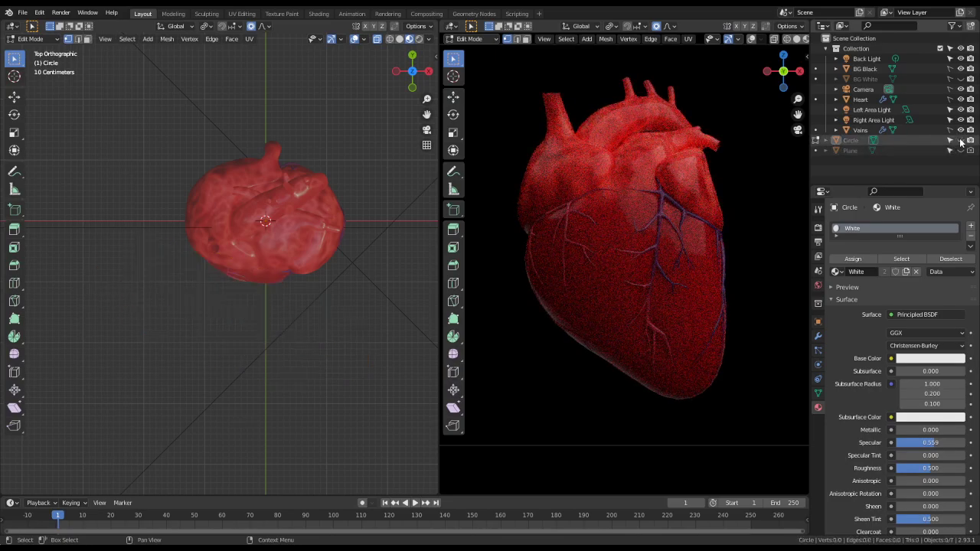
click(961, 140)
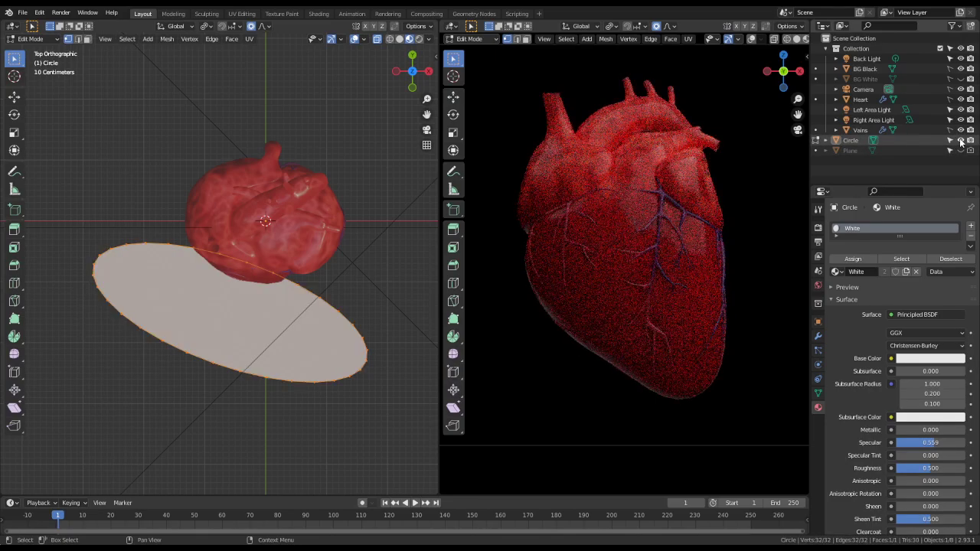
click(960, 140)
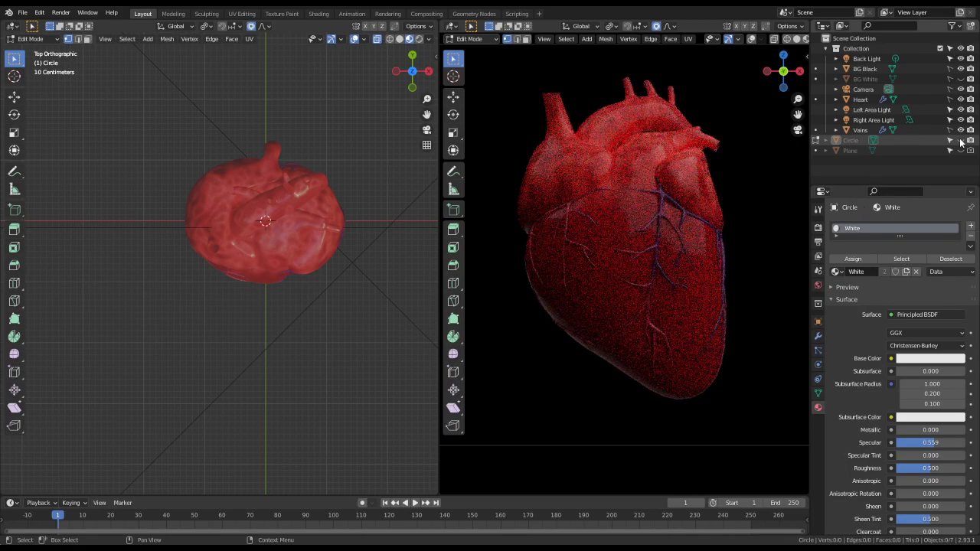
click(961, 140)
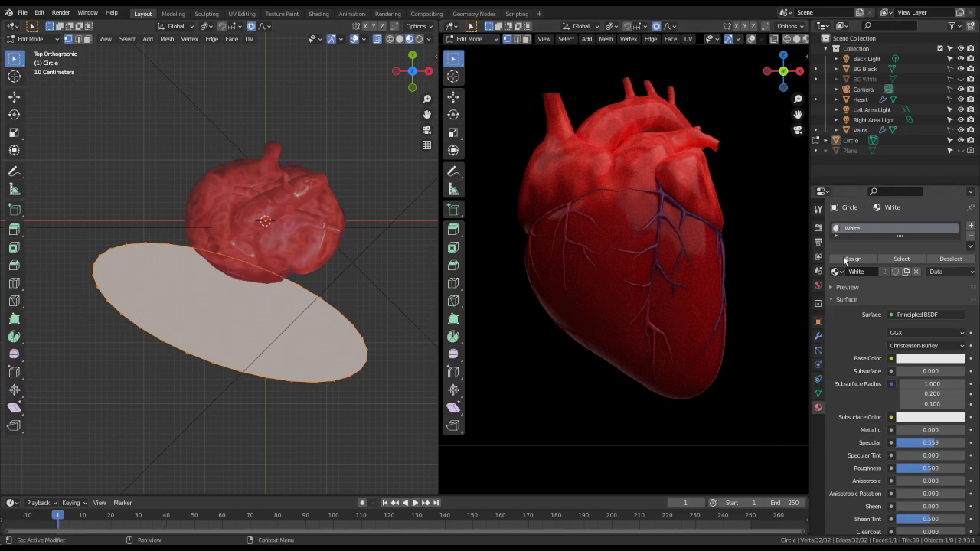
click(961, 150)
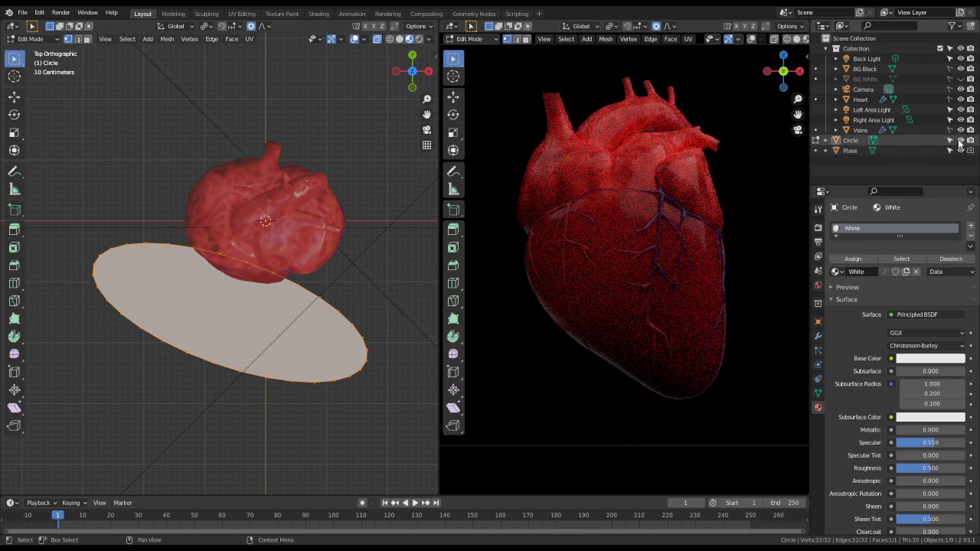
- Return to Object Mode, select the plane and set its viewport Display As to Textured
middle_drag(383, 256, 297, 291)
scroll(276, 227, down, 4)
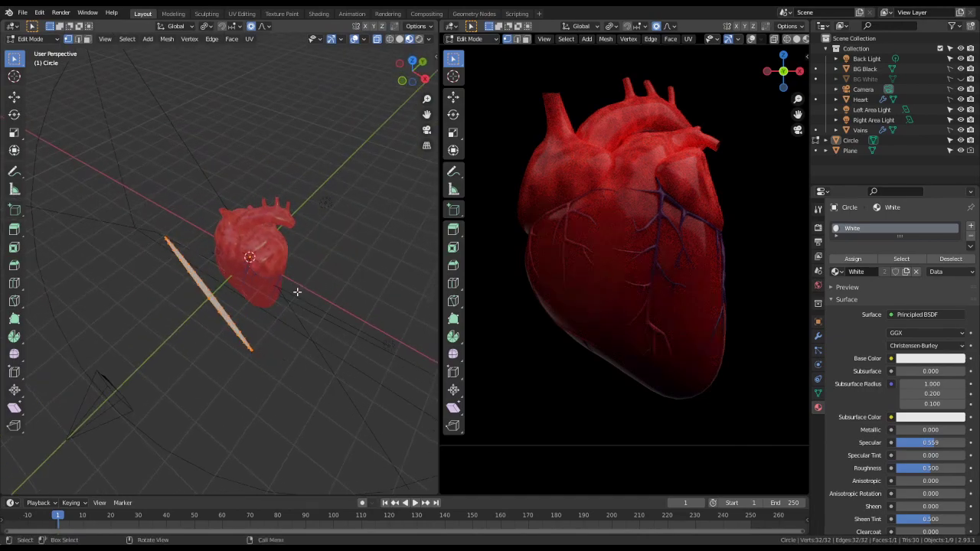
scroll(130, 318, down, 3)
key(Tab)
click(106, 284)
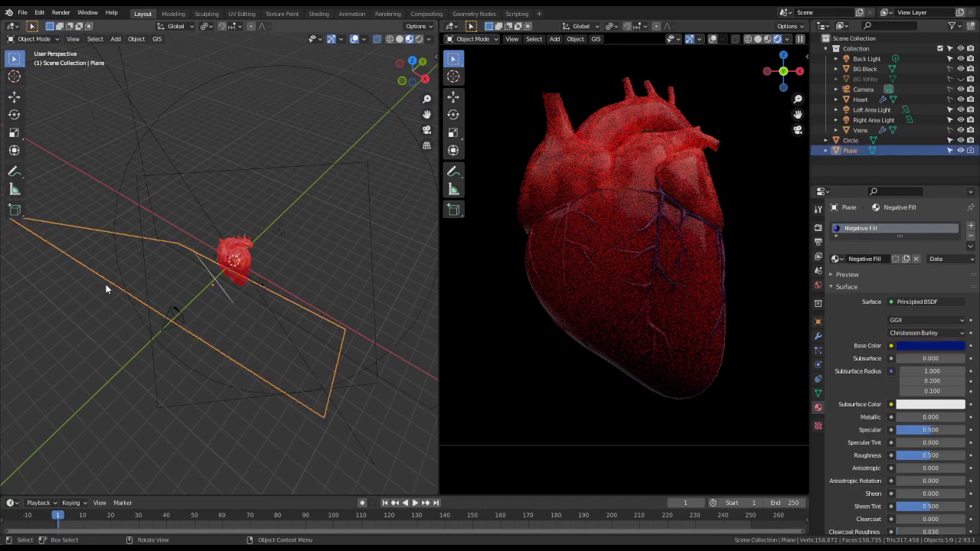
click(817, 322)
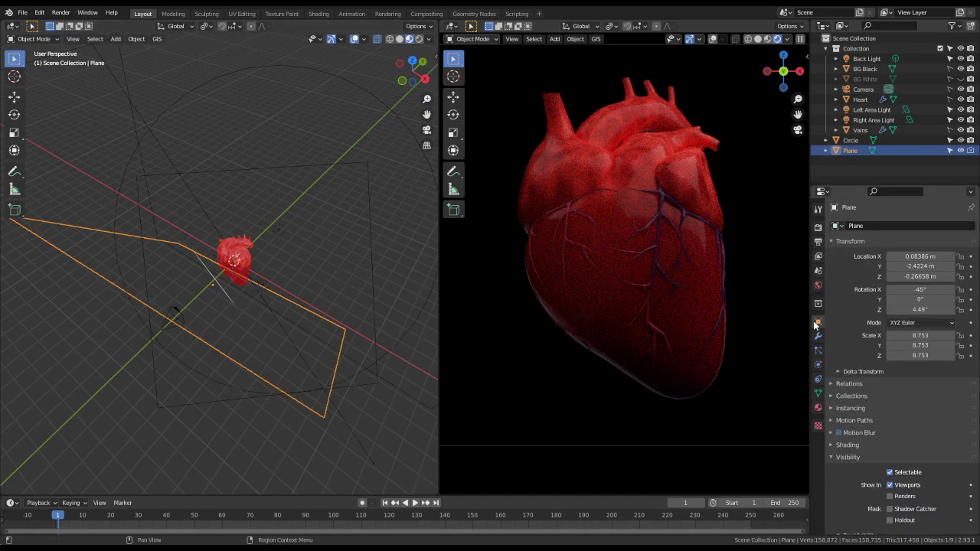
scroll(898, 418, down, 5)
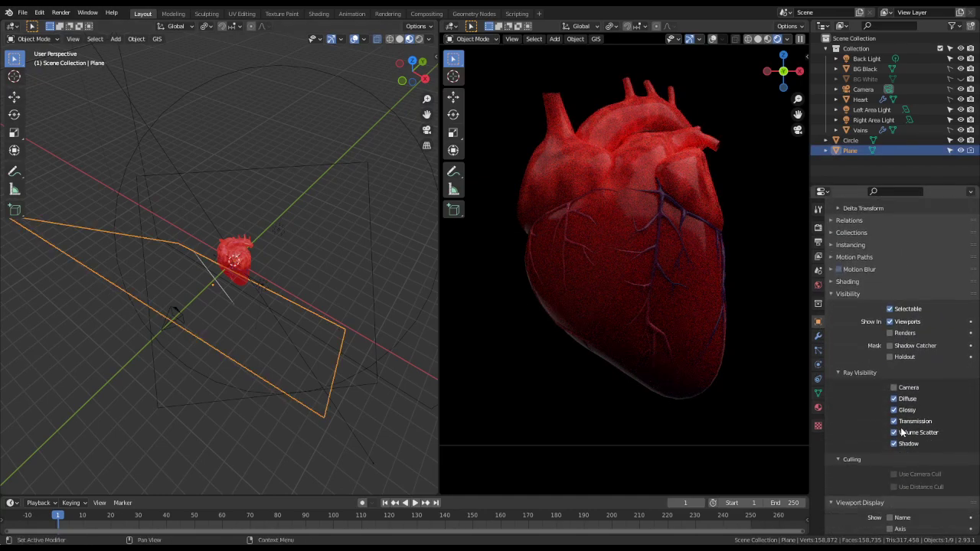
scroll(893, 469, down, 4)
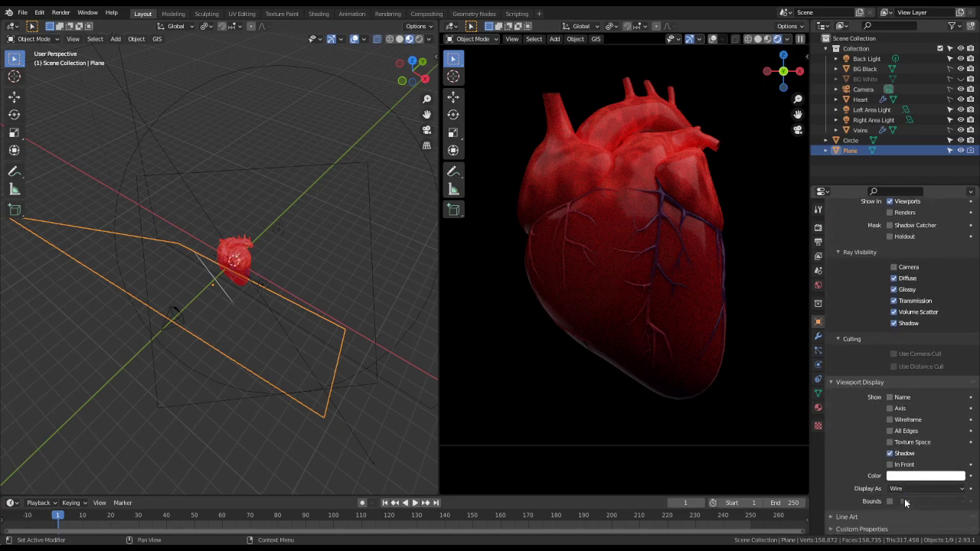
click(926, 489)
click(908, 448)
- Select the white disc from an overhead view, starting and then cancelling a resize
middle_drag(398, 330, 308, 222)
scroll(278, 248, up, 3)
click(197, 251)
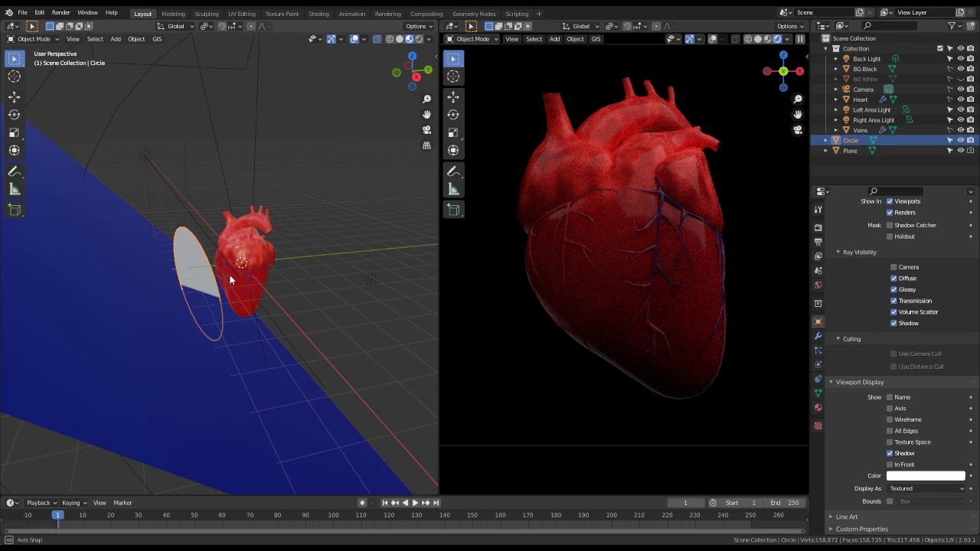
middle_drag(229, 275, 378, 347)
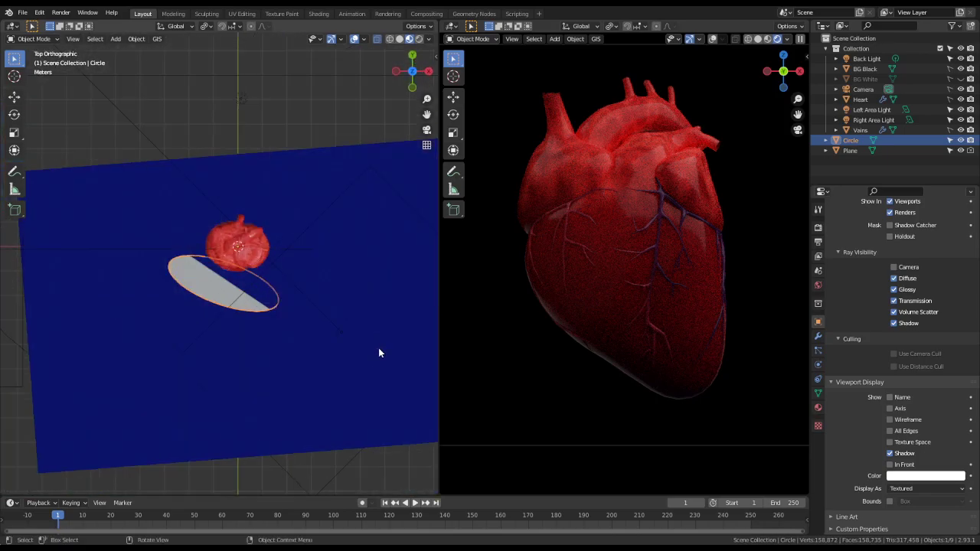
scroll(378, 353, up, 3)
key(s)
key(Escape)
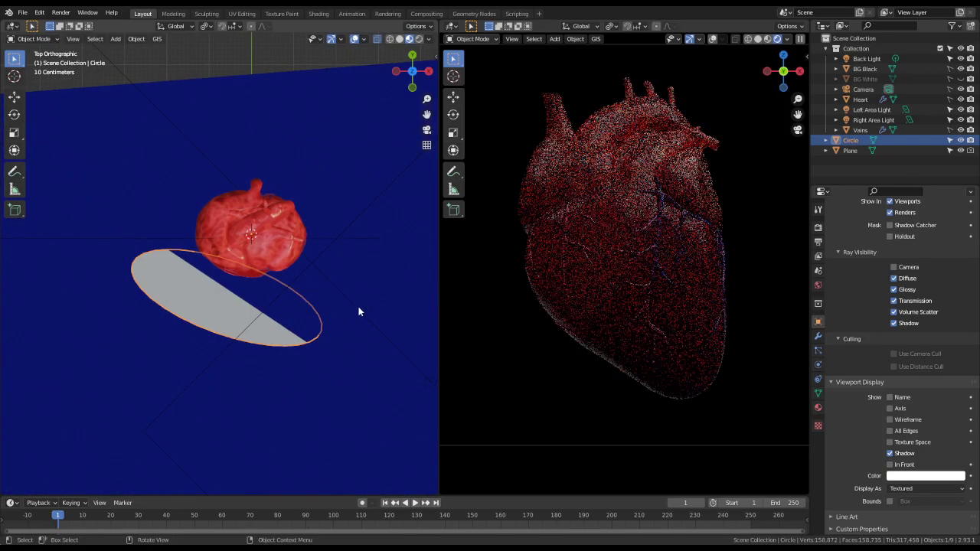
- In Edit Mode, rotate the circle and scale it to half size (0.5)
key(Tab)
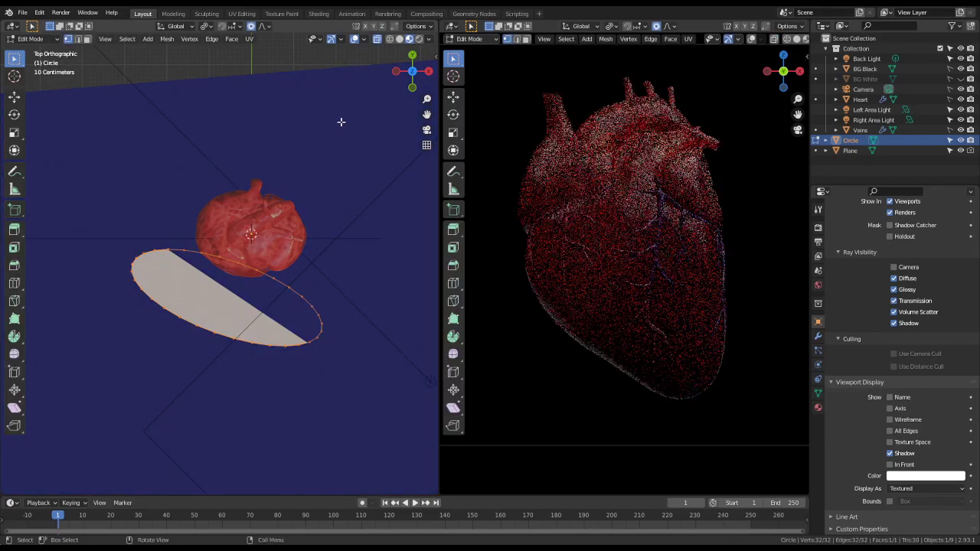
key(r)
key(r)
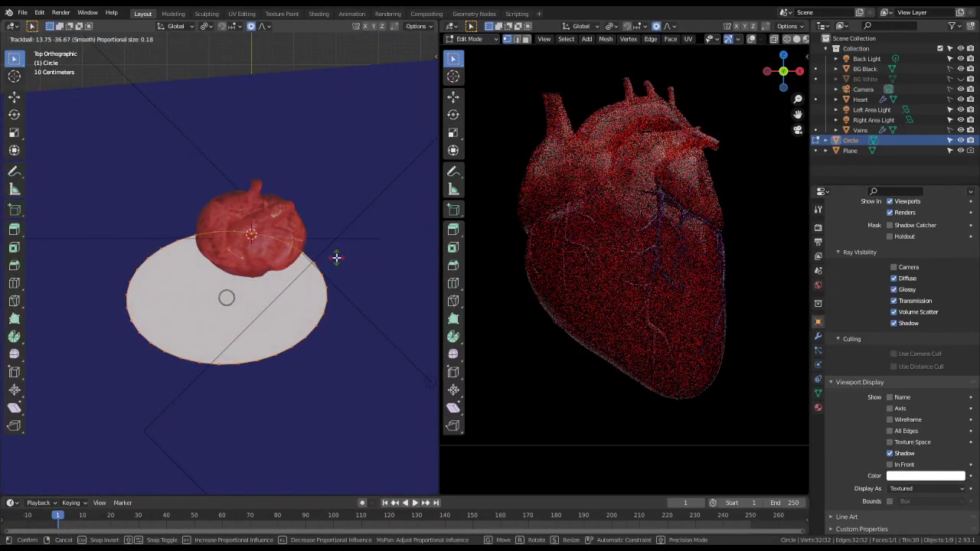
click(337, 255)
middle_drag(337, 256, 212, 184)
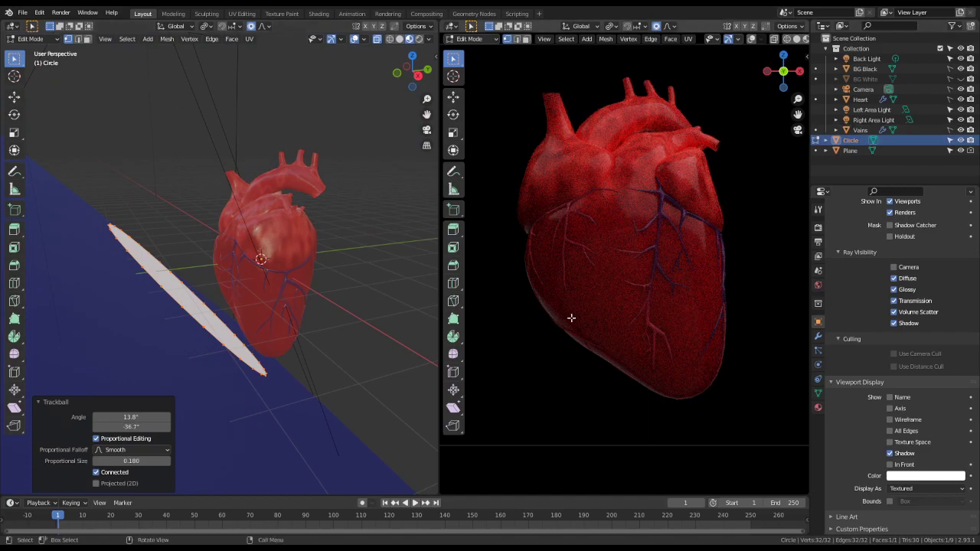
middle_drag(332, 293, 412, 329)
key(KP_7)
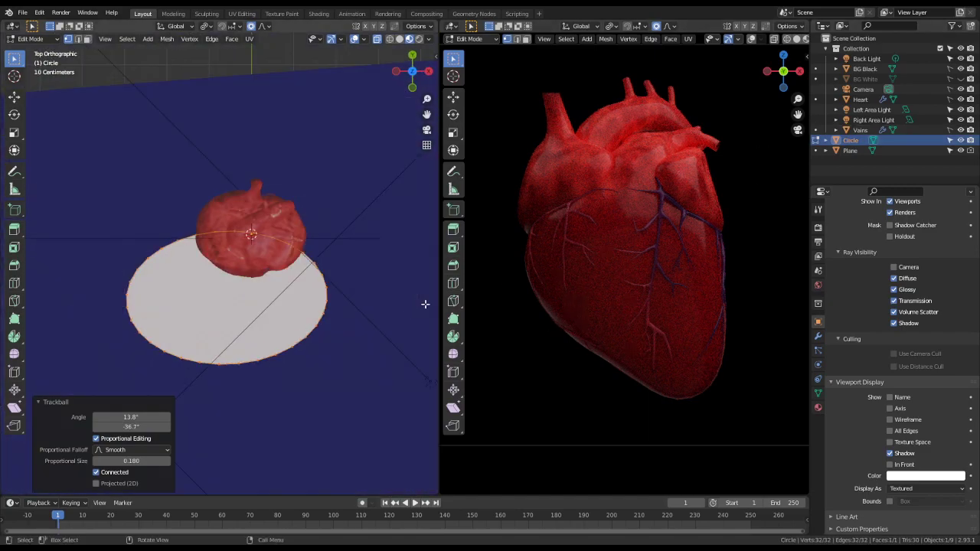
text(r)
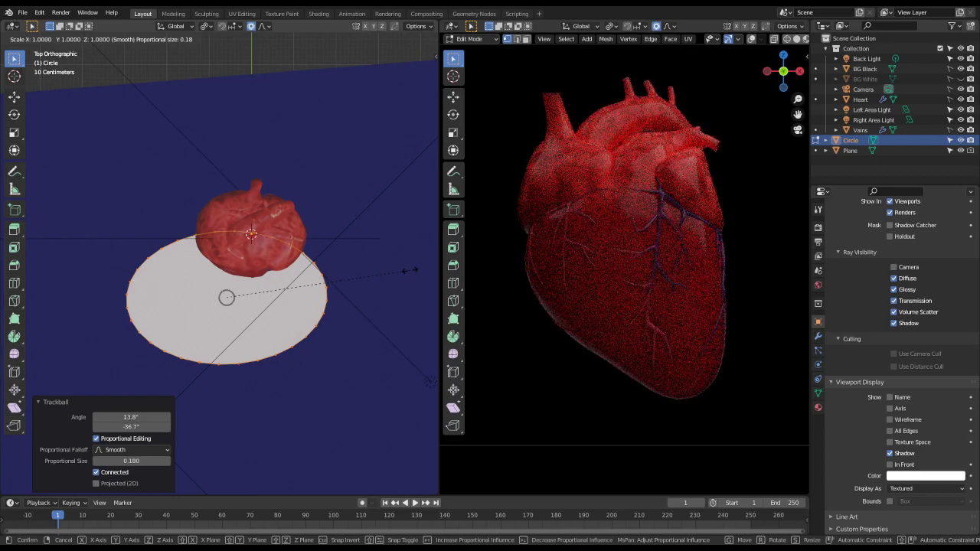
text(s.5)
key(Return)
- Tilt the circle flat, move it to the heart's left and turn it 15.9° about Z
middle_drag(432, 265, 283, 287)
key(r)
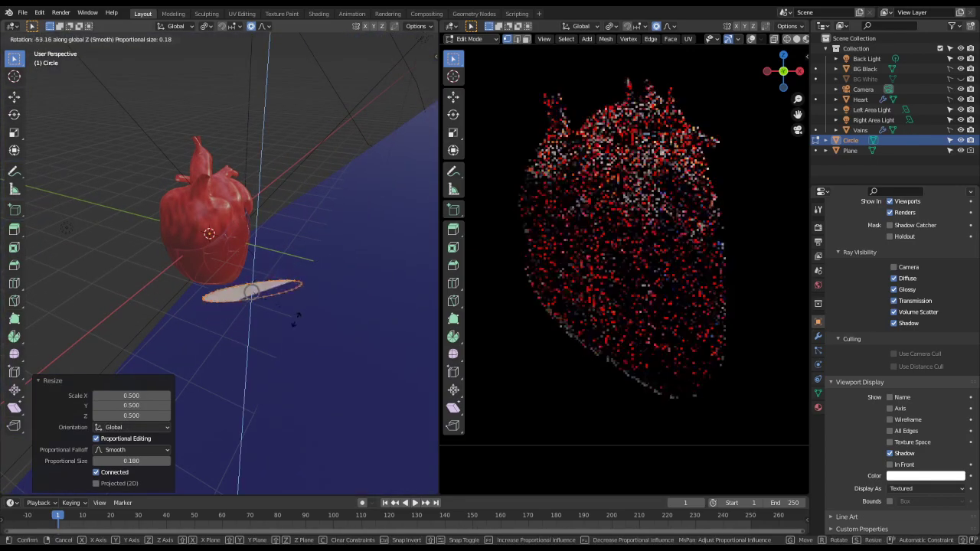
click(297, 312)
key(g)
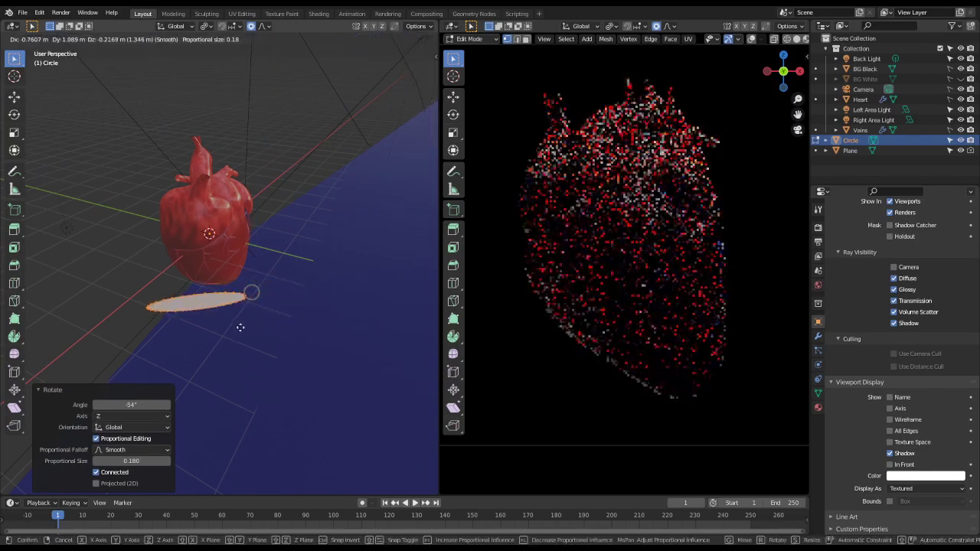
click(268, 299)
key(r)
key(z)
click(289, 299)
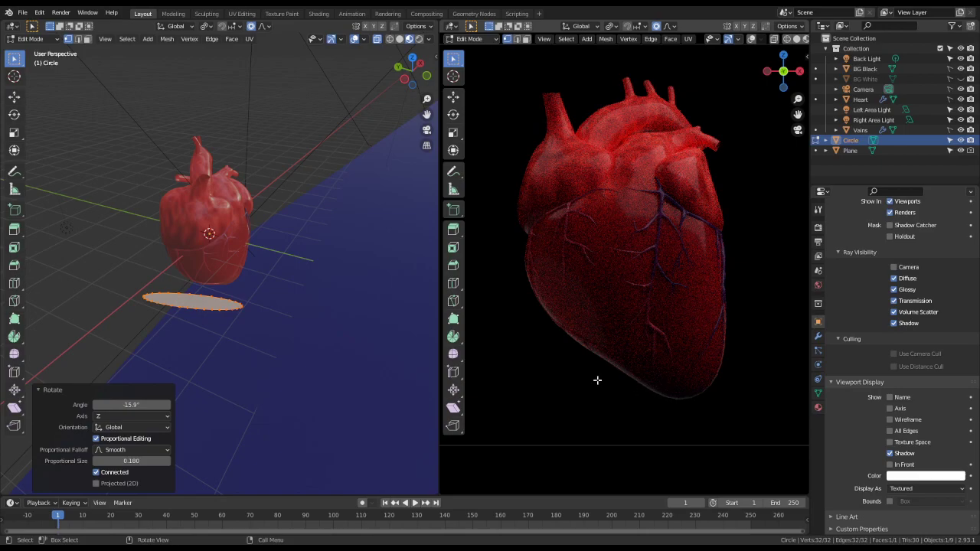
middle_drag(339, 278, 248, 285)
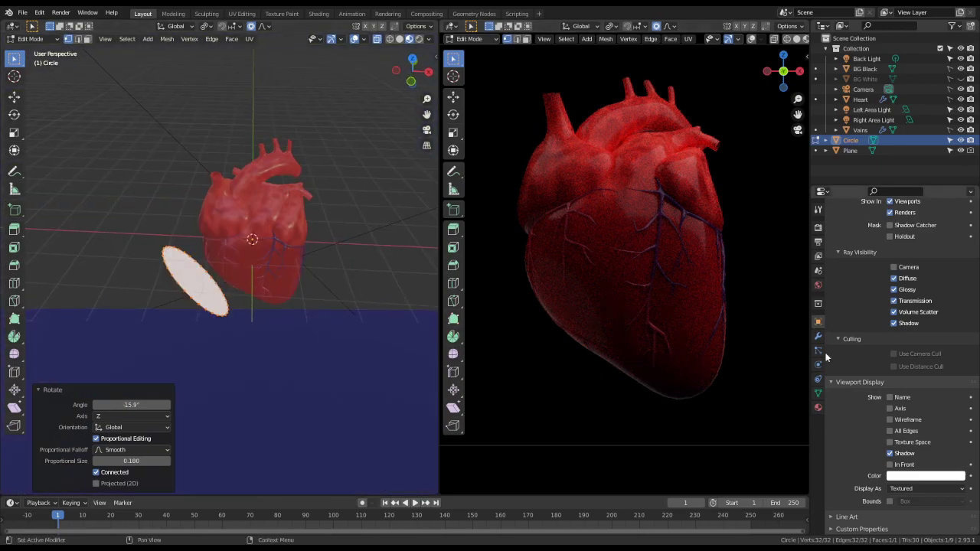
- Add a Mirror modifier to the circle and rotate it 30° about Z
click(817, 336)
click(888, 226)
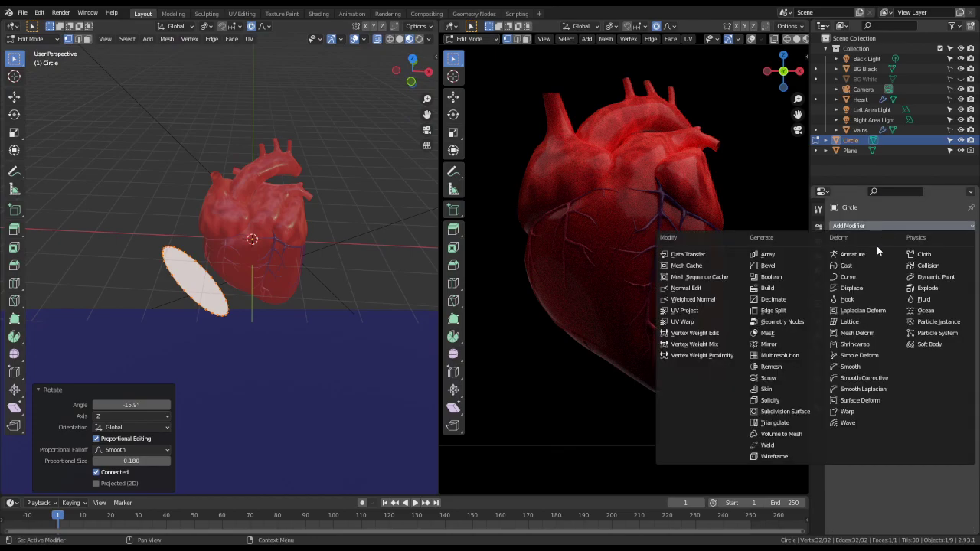
click(762, 344)
middle_drag(313, 338, 298, 289)
key(r)
key(z)
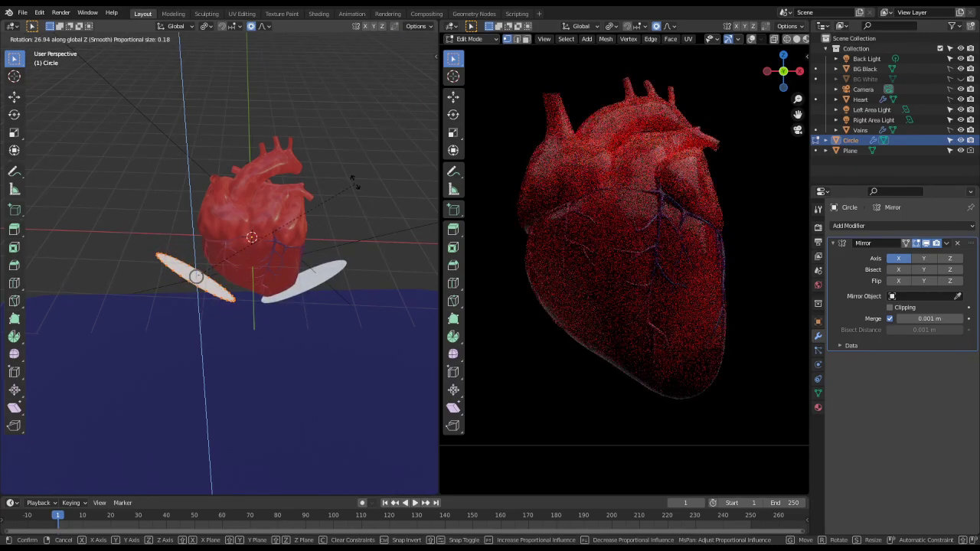
text(30)
key(Return)
- Nudge the disc left, apply the Mirror modifier, and select only the right-hand disc
middle_drag(297, 267, 287, 267)
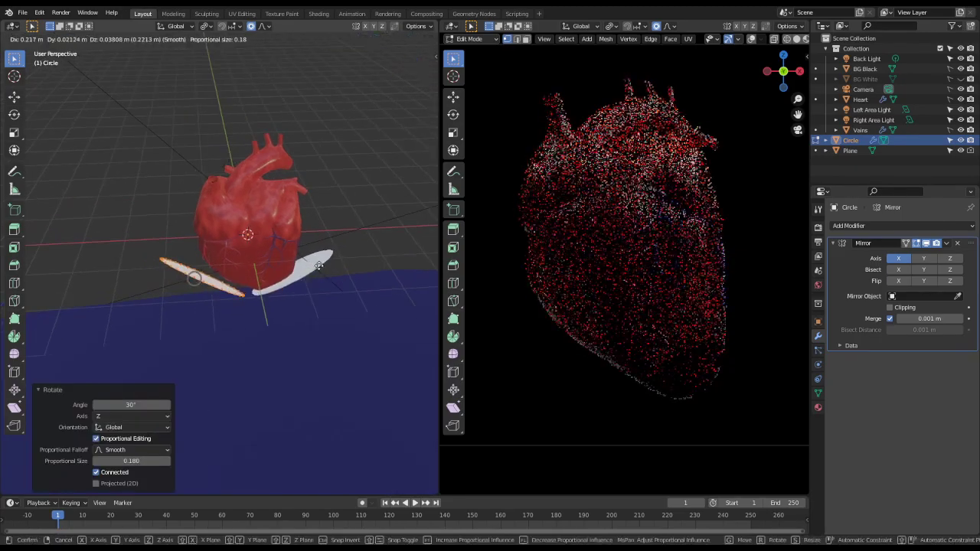
key(g)
click(277, 267)
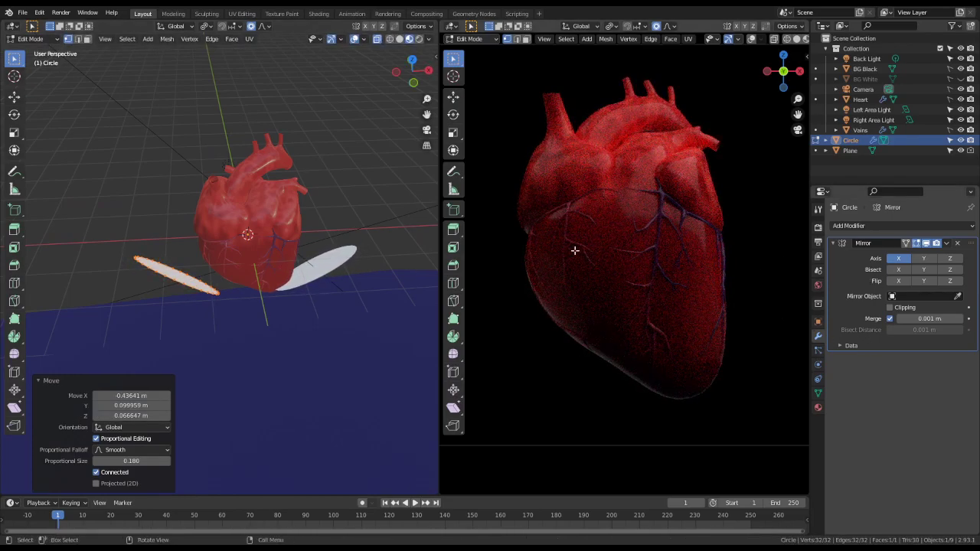
key(Tab)
key(ctrl+a)
key(Tab)
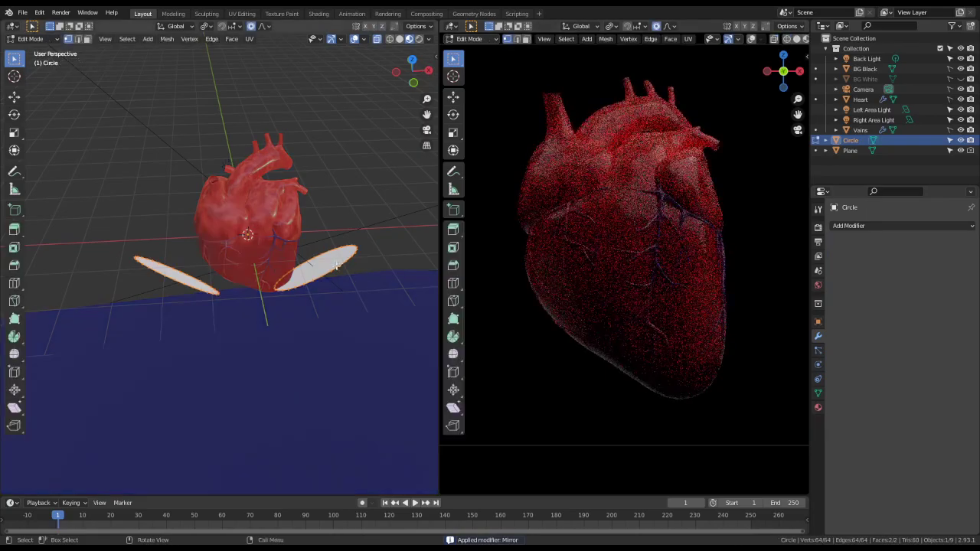
key(alt+a)
key(l)
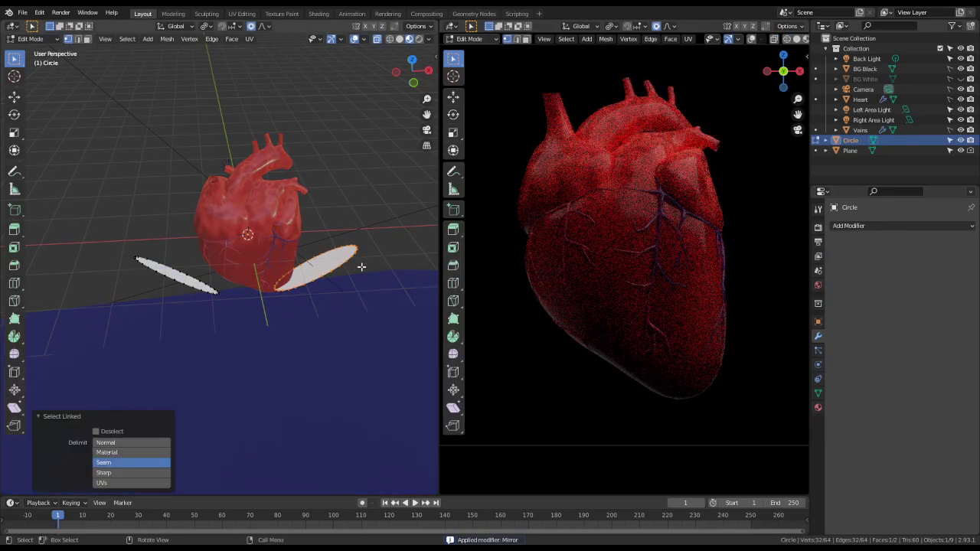
- Move the right-hand disc and frame it in the view
key(g)
click(389, 278)
key(r)
key(r)
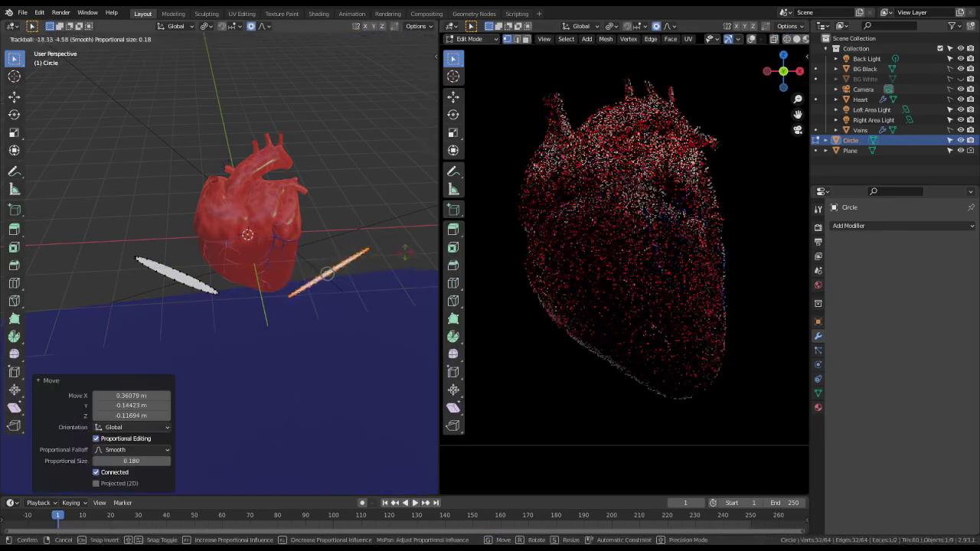
key(Escape)
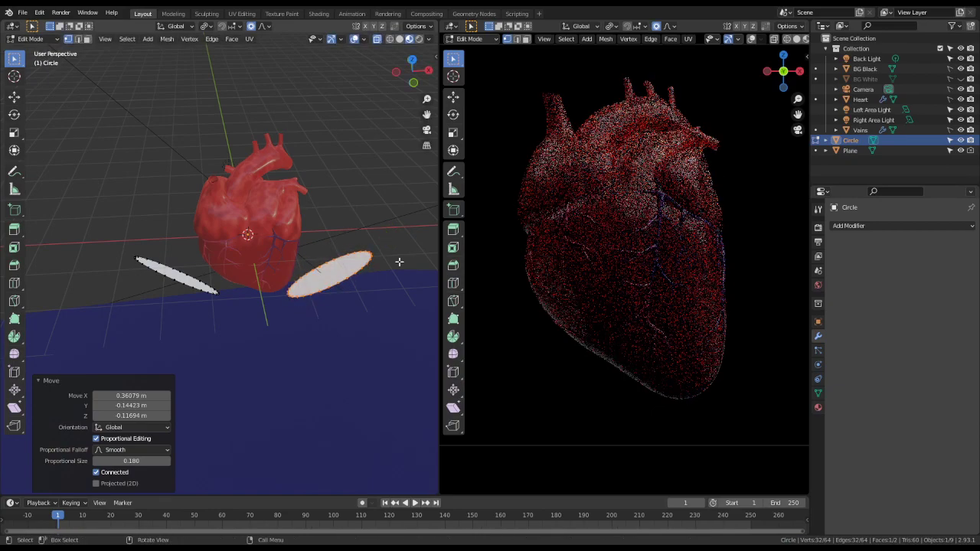
key(KP_Decimal)
scroll(393, 271, down, 6)
scroll(317, 385, up, 7)
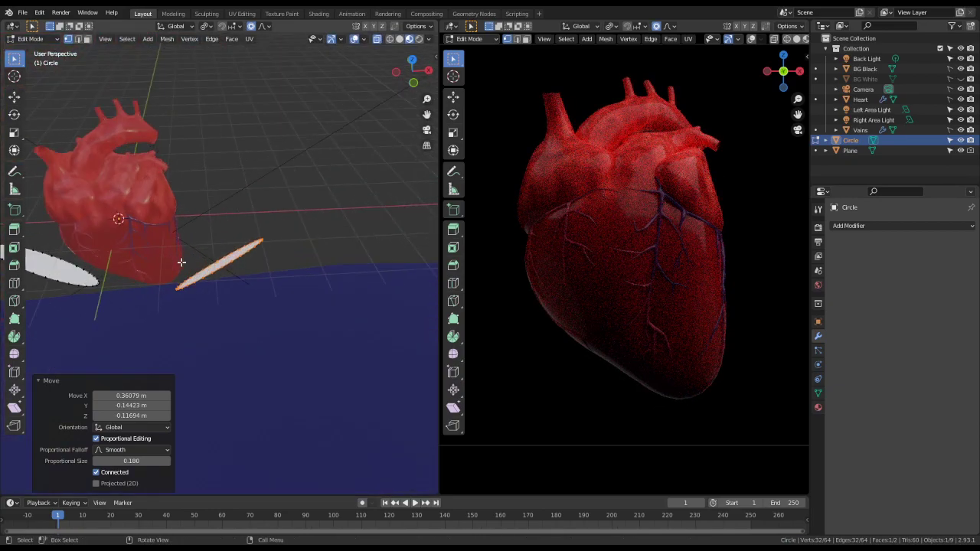
middle_drag(330, 275, 350, 278)
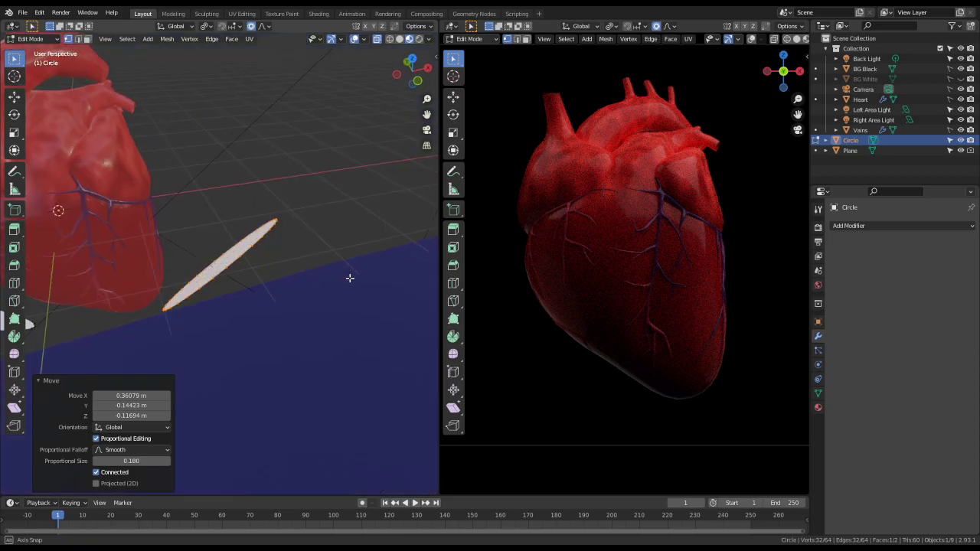
- Turn the right disc about 25° around Z toward the heart and reposition it
key(r)
key(z)
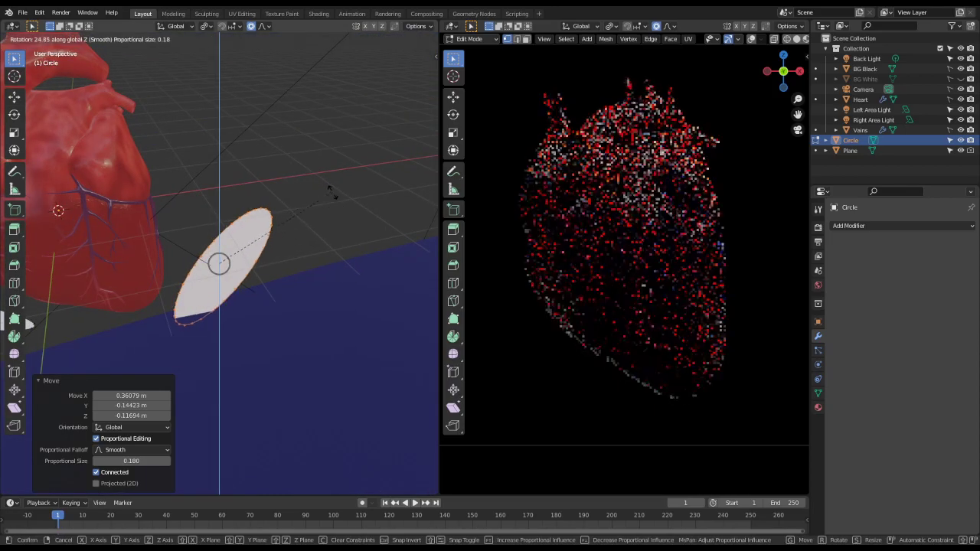
click(334, 204)
key(g)
click(331, 205)
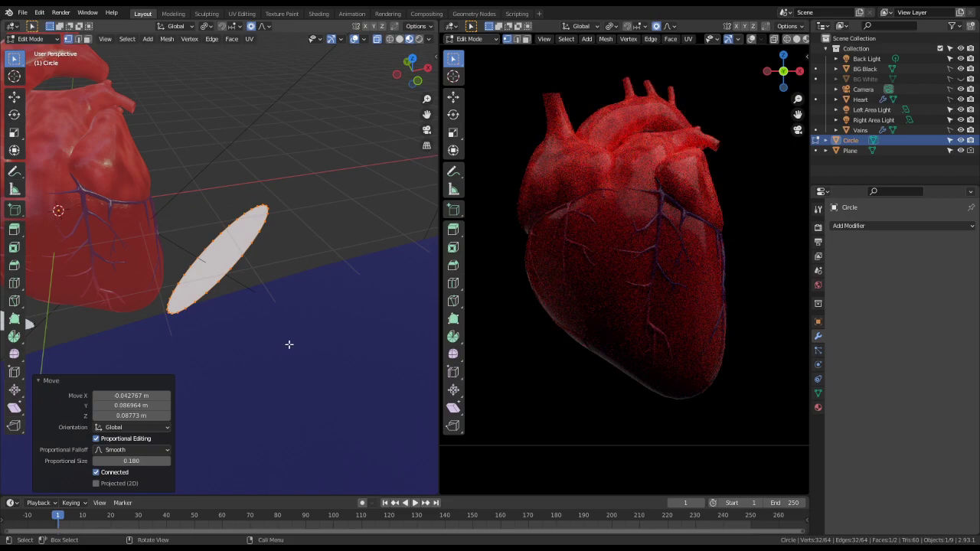
- Toggle the Circle to compare the render, then hide both reflector discs in the viewport
click(961, 141)
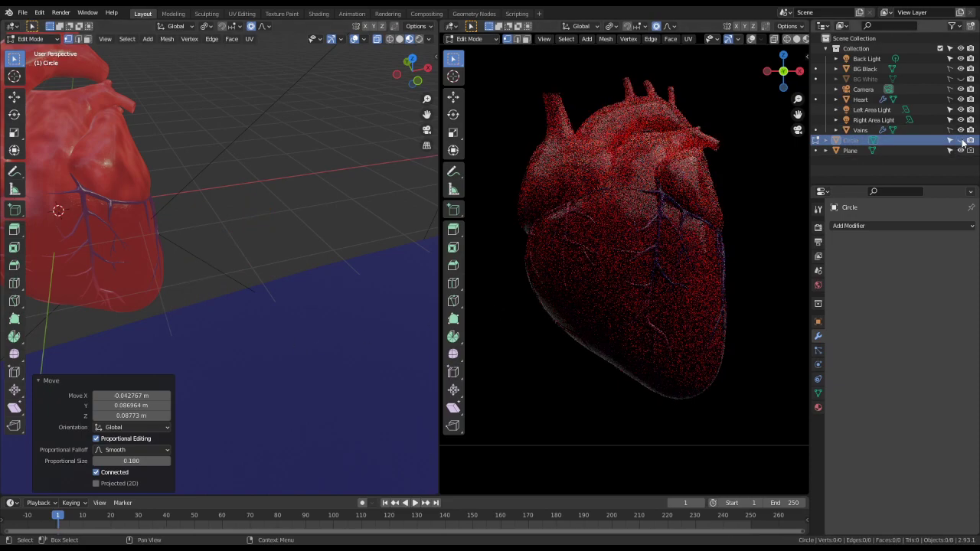
click(960, 141)
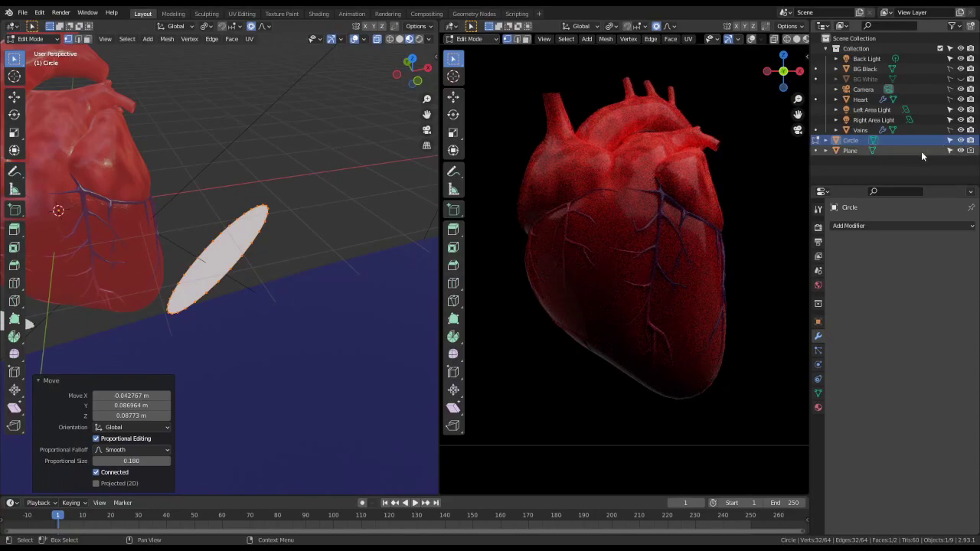
middle_drag(253, 341, 204, 315)
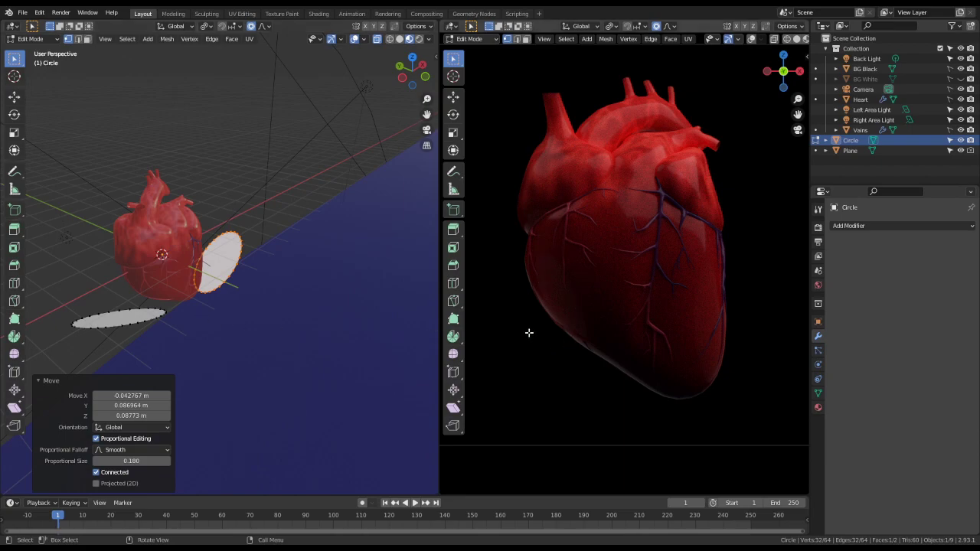
click(961, 141)
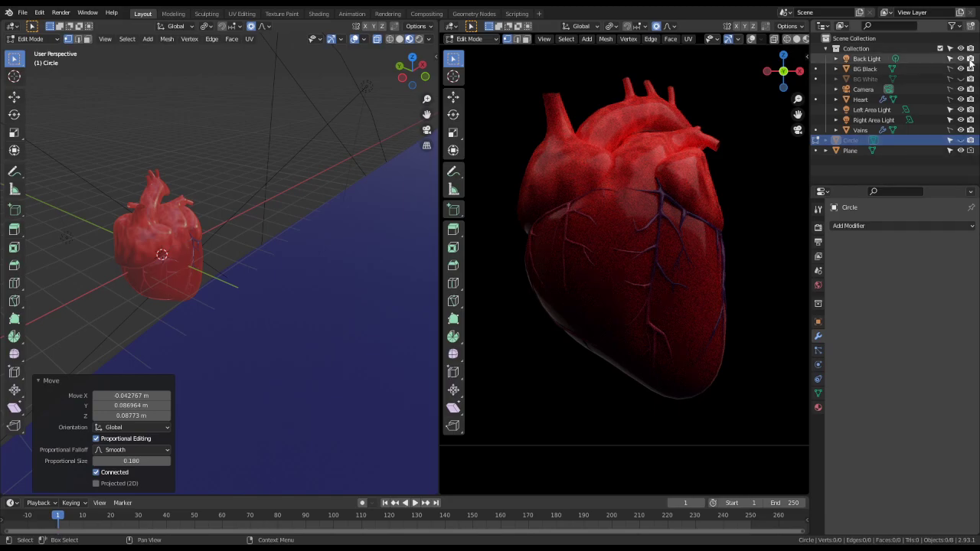
- Swap the BG Black backdrop for BG White and view the render through the camera
click(960, 69)
click(961, 79)
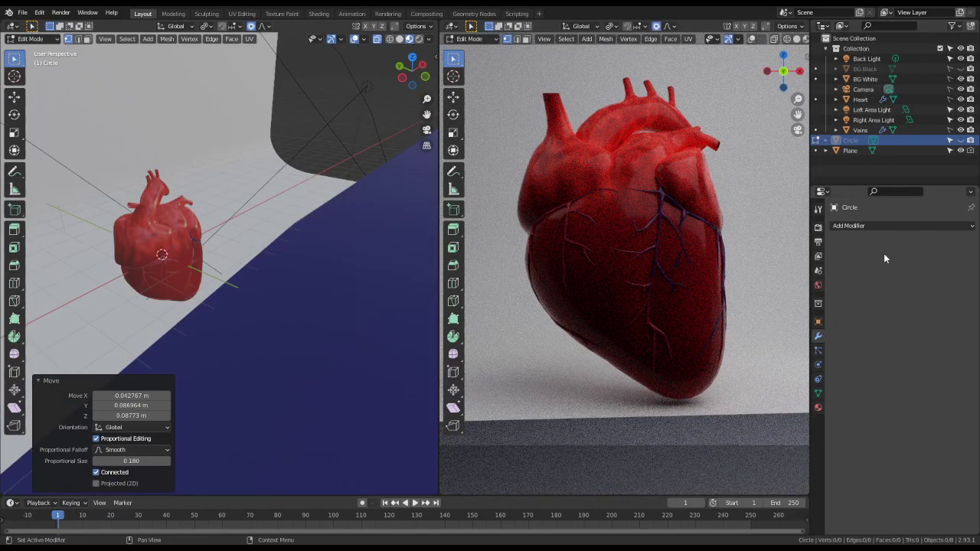
key(KP_0)
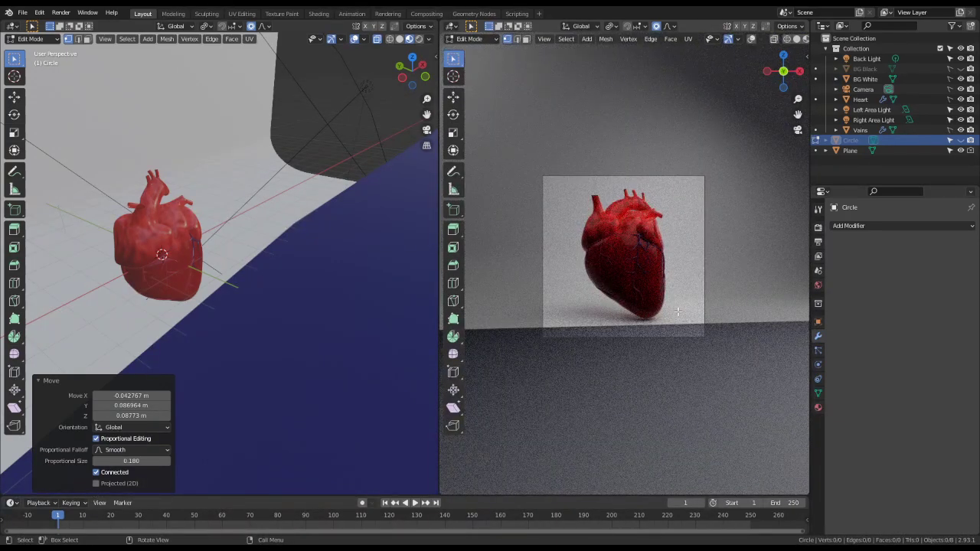
scroll(678, 312, up, 2)
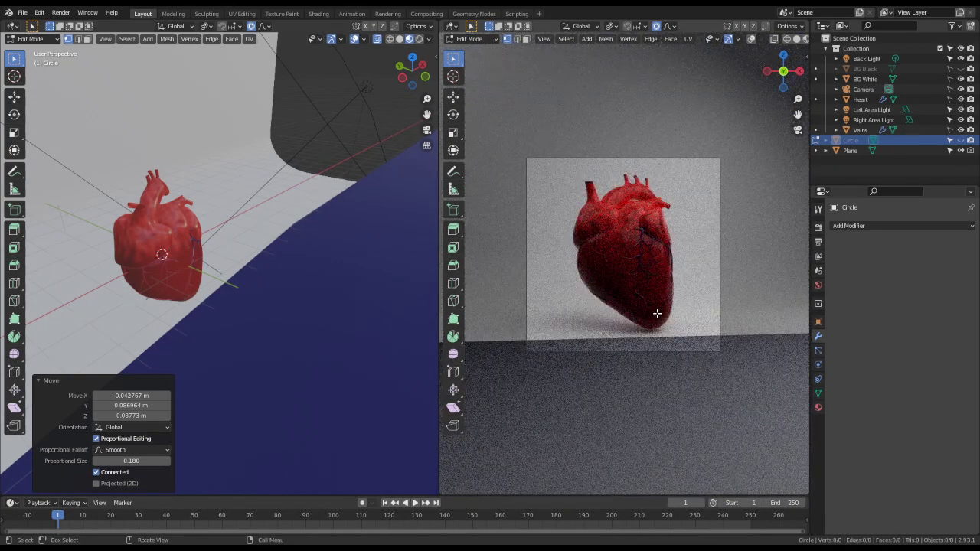
middle_drag(657, 313, 705, 335)
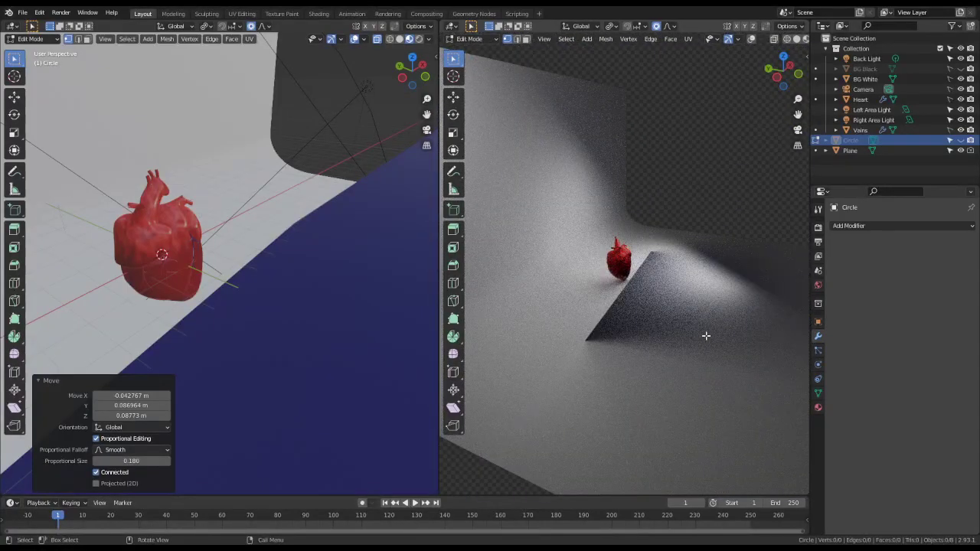
middle_drag(706, 335, 674, 339)
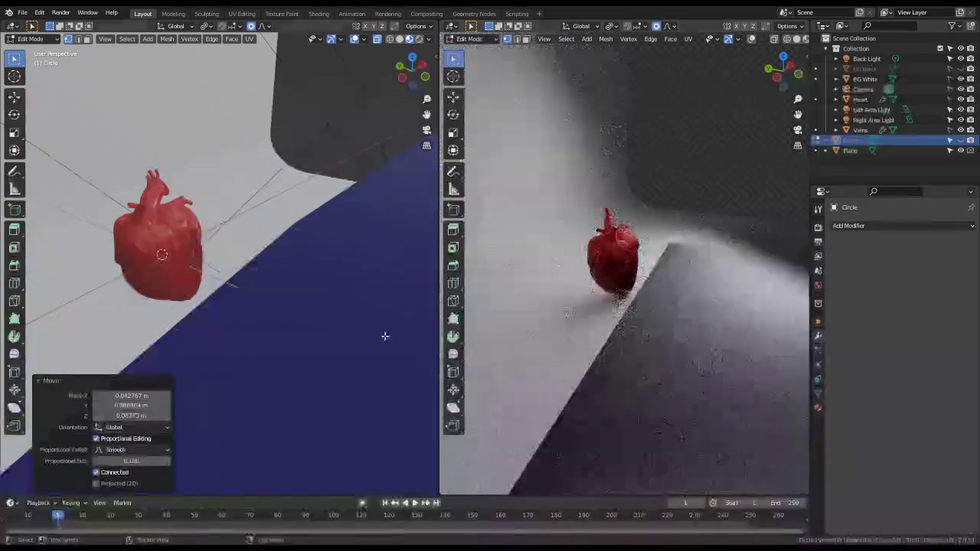
- Review the Circle's material settings, then show its object properties
click(818, 408)
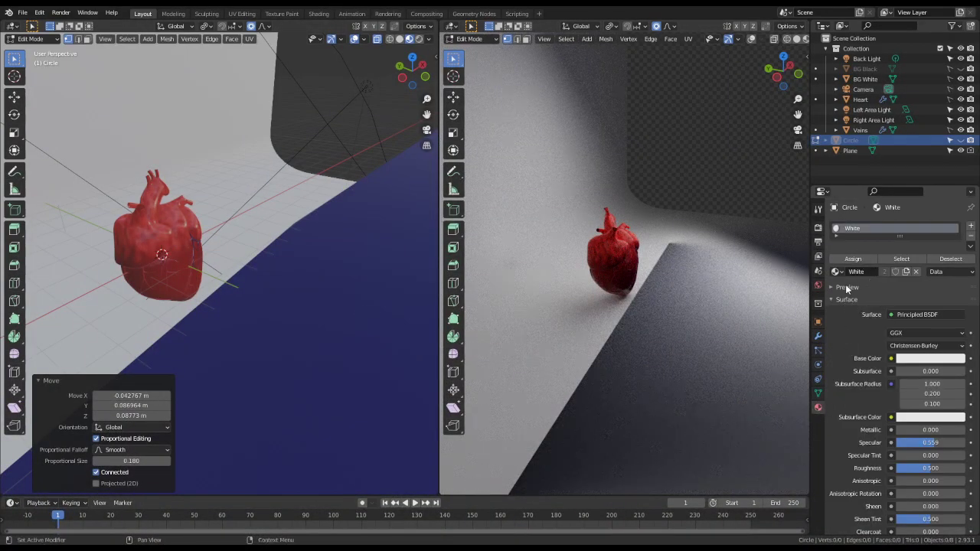
scroll(842, 375, down, 4)
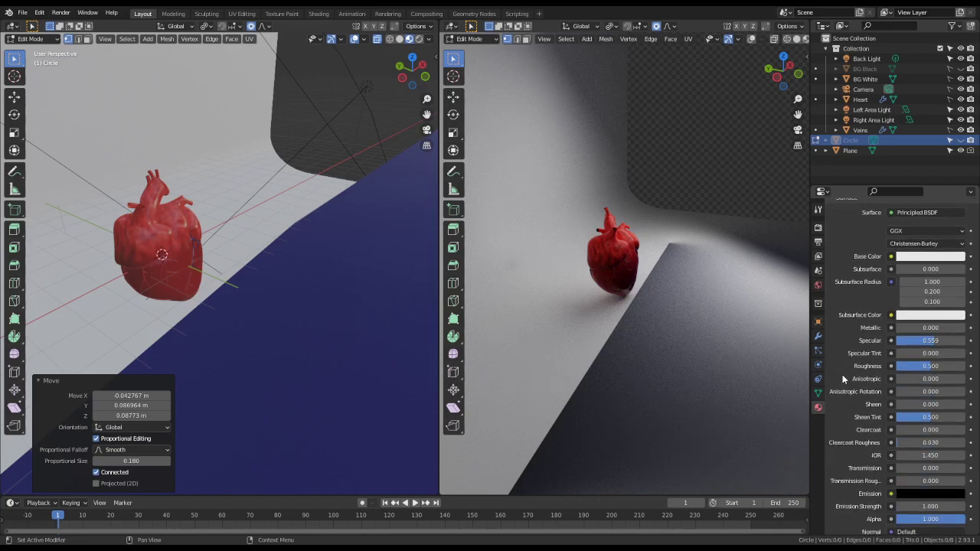
scroll(842, 374, up, 4)
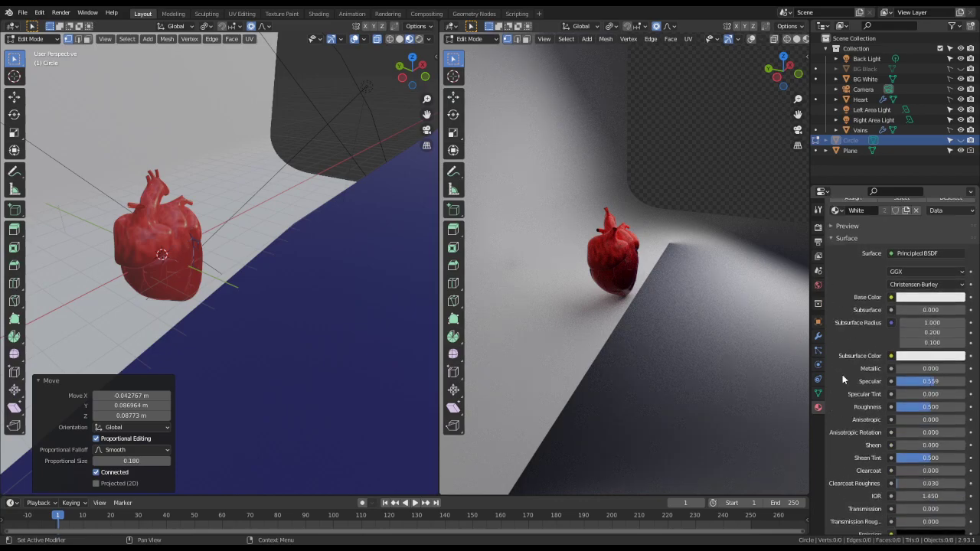
click(818, 321)
- Switch to Object Mode, select the Plane, and hide it from camera and shadow rays
key(ctrl+Tab)
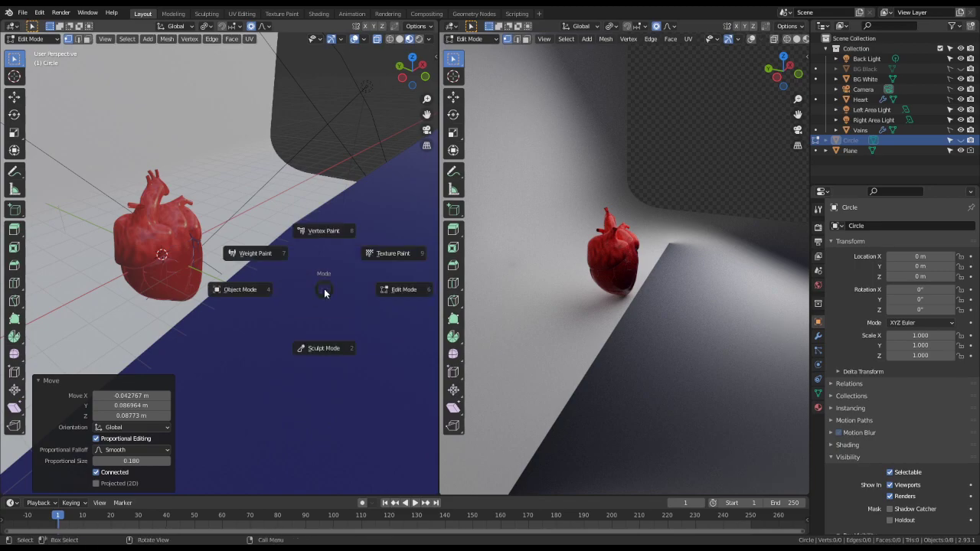
click(275, 286)
click(283, 288)
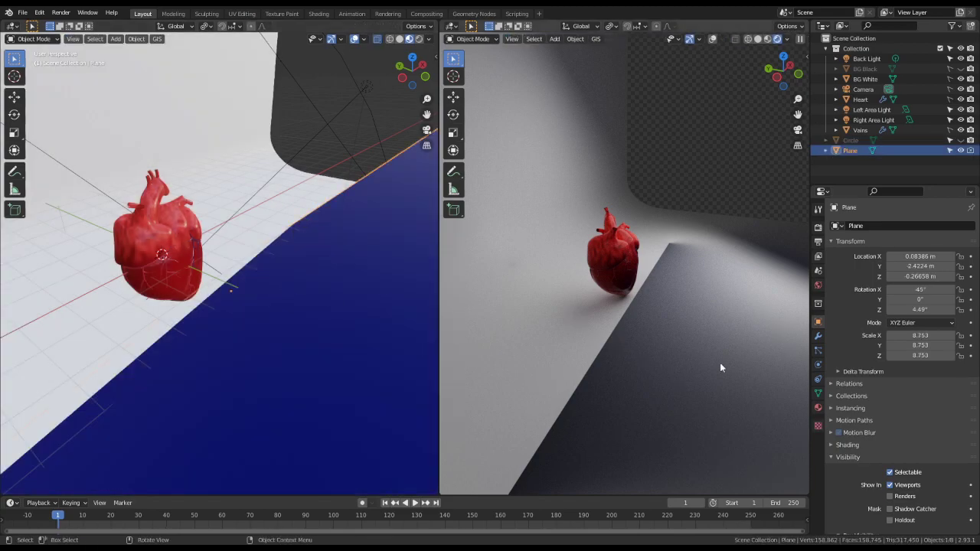
scroll(902, 472, down, 3)
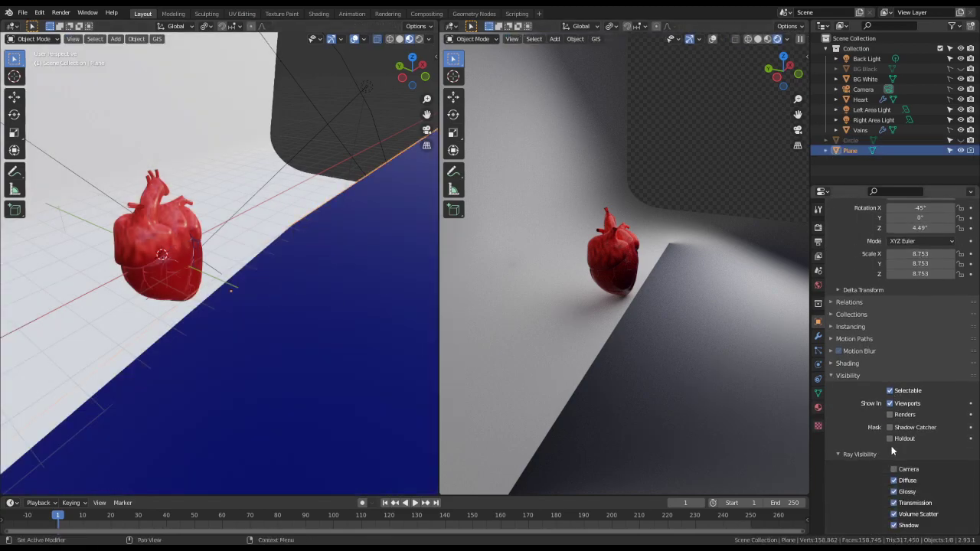
click(894, 468)
click(901, 527)
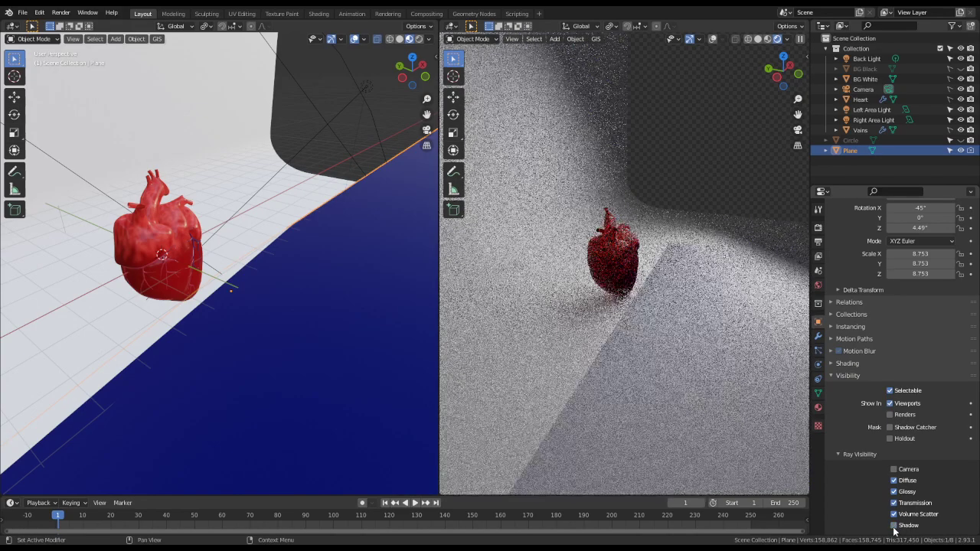
- Also hide the Plane from volume scatter, transmission, glossy and diffuse rays
scroll(917, 458, down, 2)
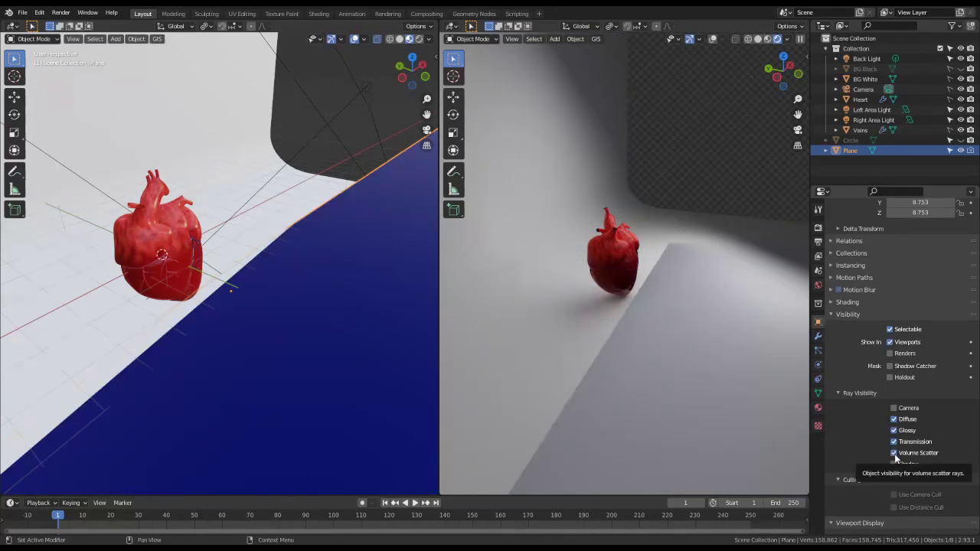
click(895, 454)
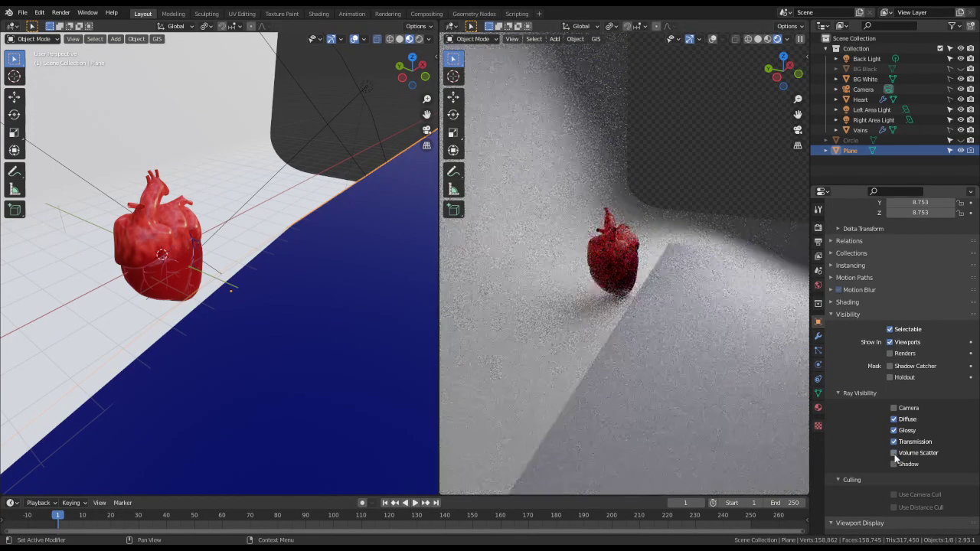
click(894, 442)
click(894, 431)
click(895, 419)
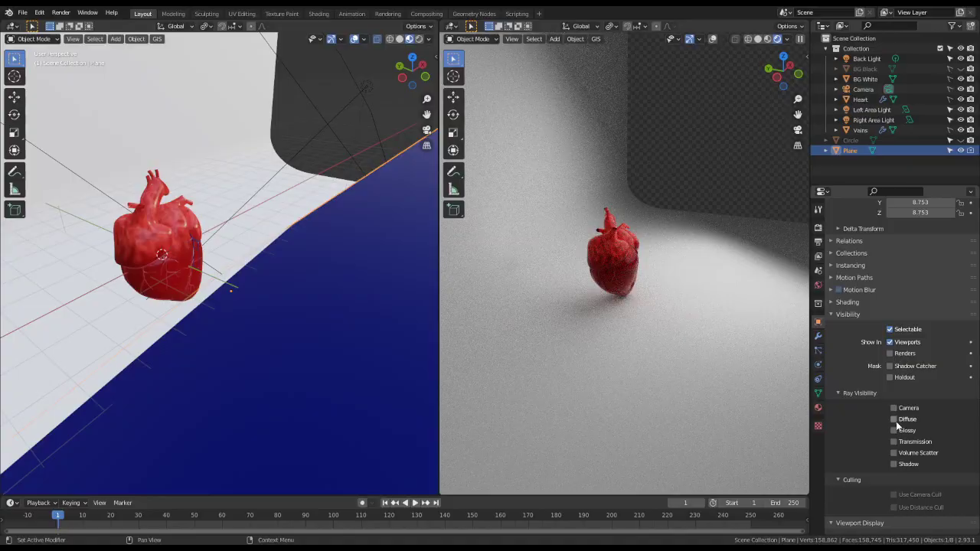
- Check the camera render and re-enable the Plane's Diffuse ray visibility
middle_drag(628, 276, 689, 229)
scroll(689, 230, up, 3)
middle_drag(689, 359, 711, 383)
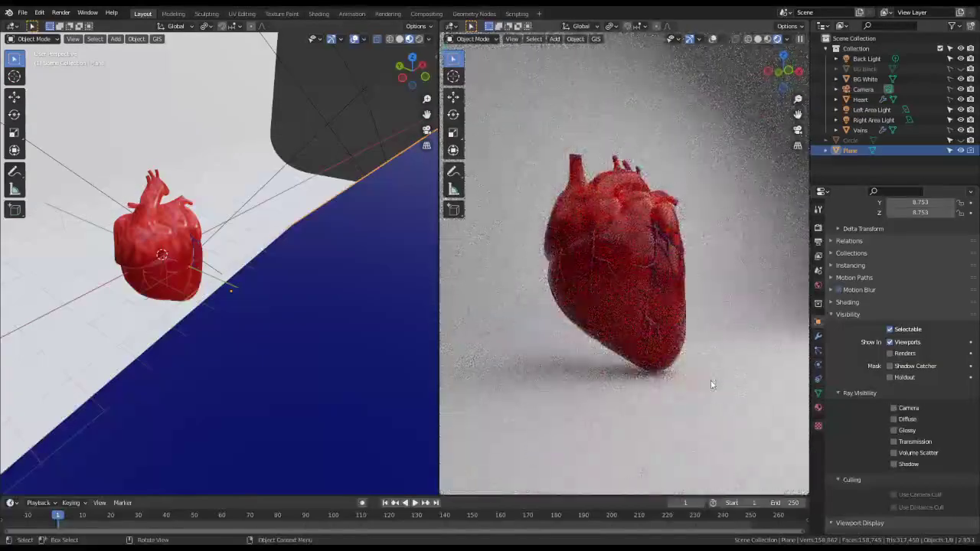
scroll(712, 383, up, 2)
key(KP_0)
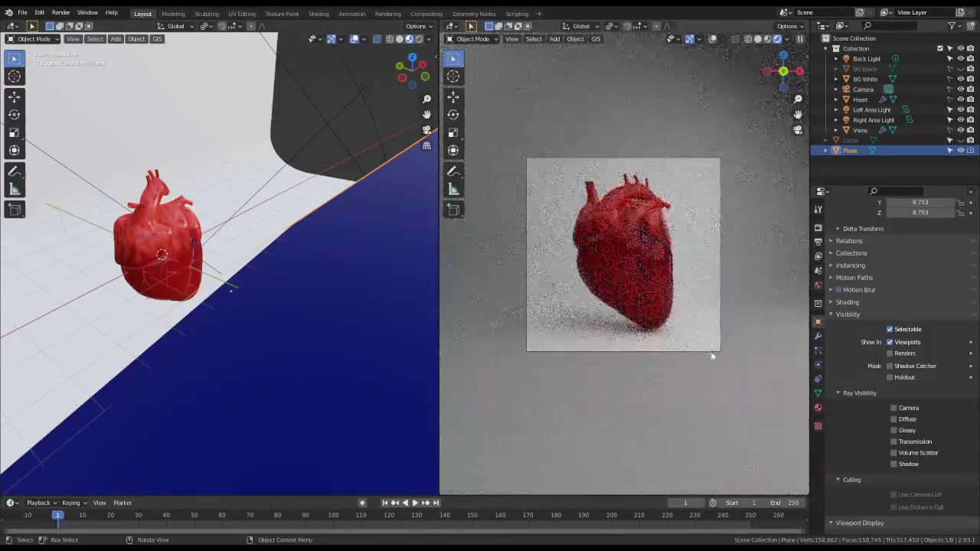
scroll(632, 196, up, 3)
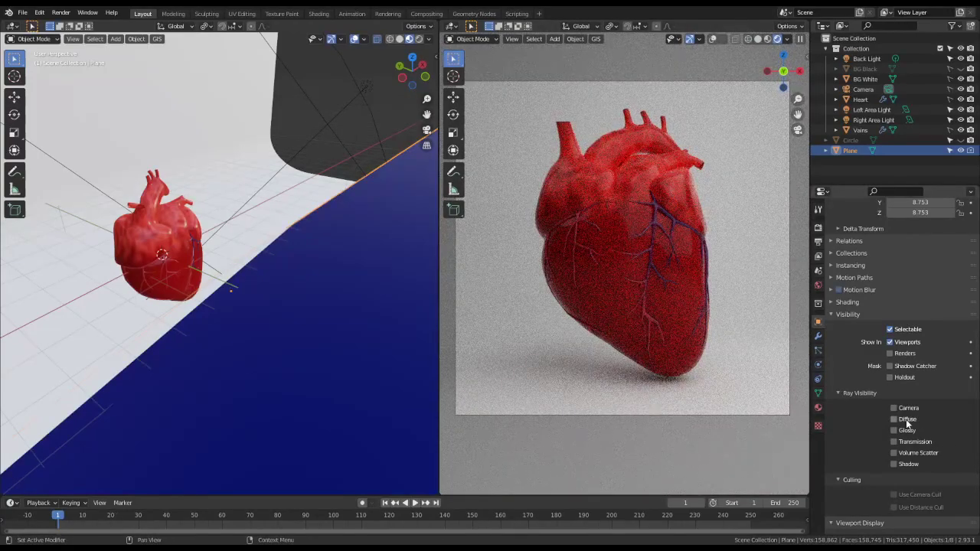
click(908, 421)
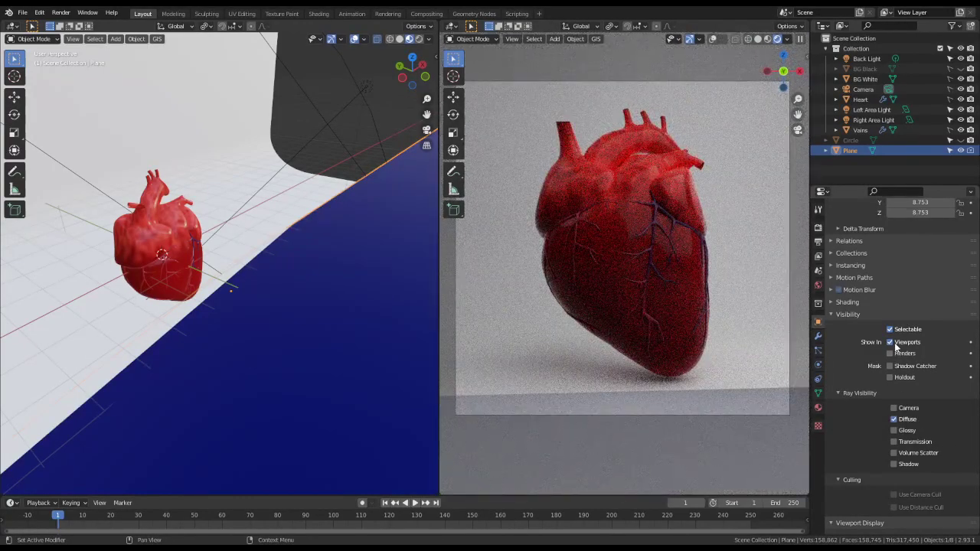
scroll(862, 416, down, 5)
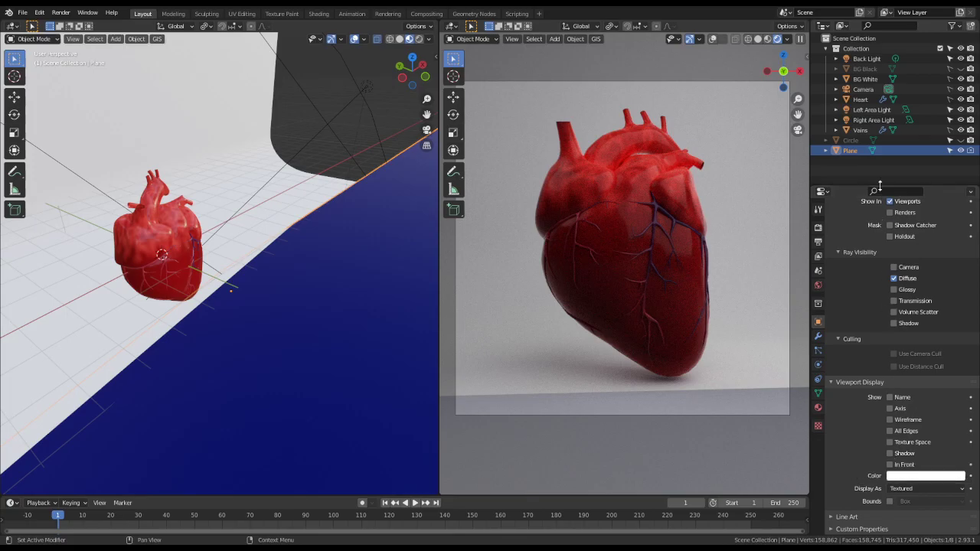
- Include the Plane in final renders and set its viewport display to Wire
click(970, 151)
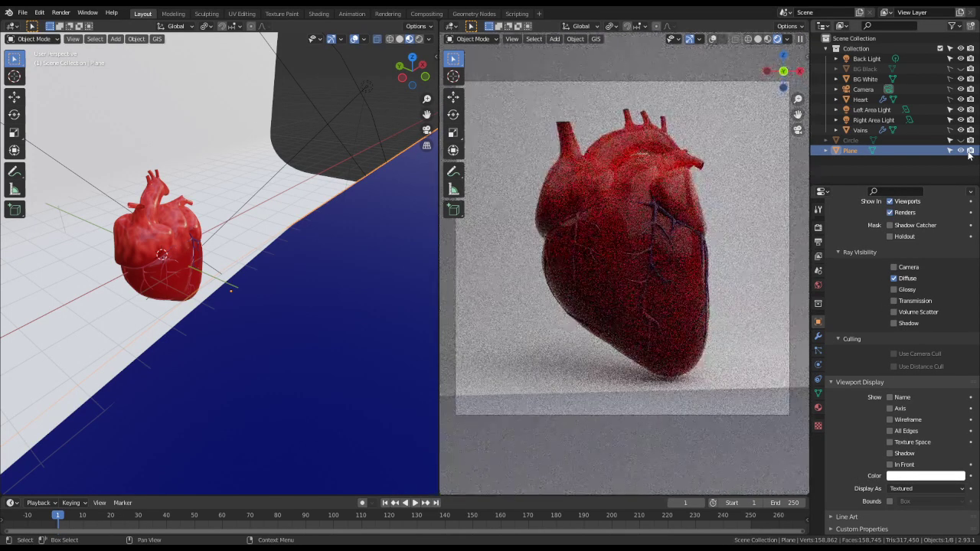
click(961, 151)
click(961, 151)
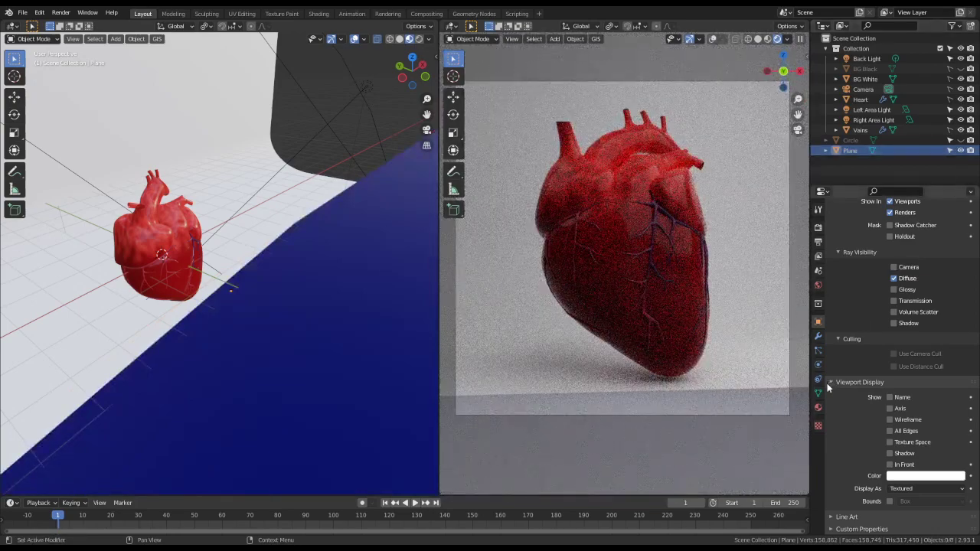
click(298, 233)
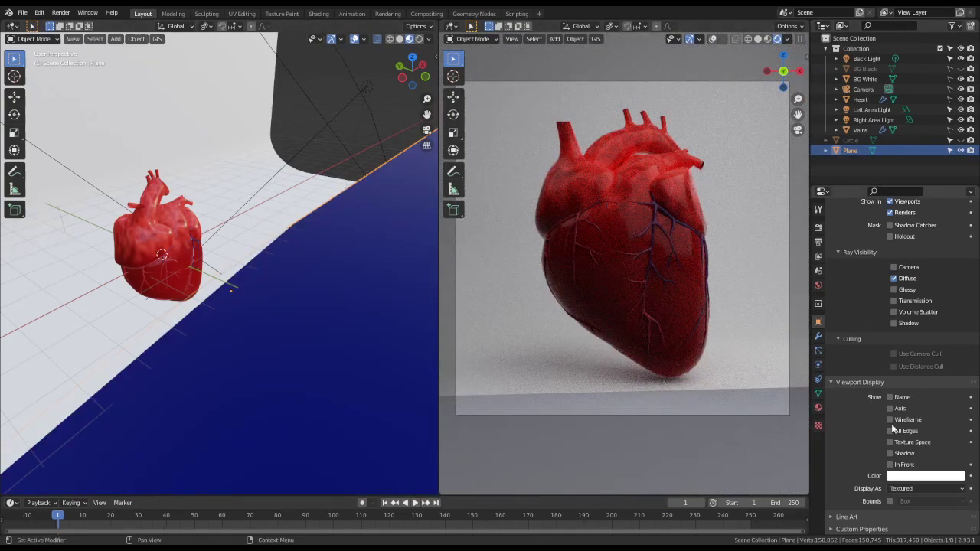
click(910, 490)
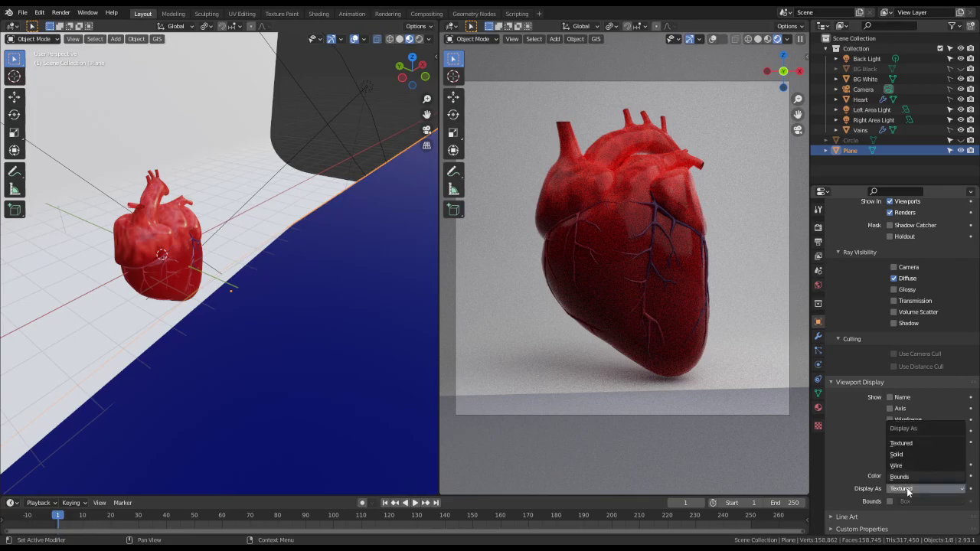
click(911, 465)
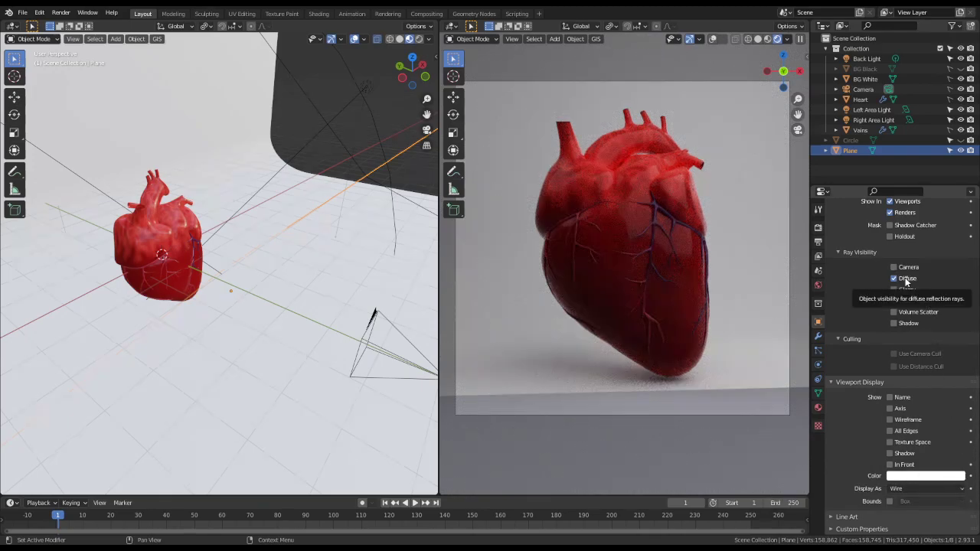
- Toggle the Plane's Shadow ray visibility on and back off while reviewing the render
middle_drag(680, 286, 720, 326)
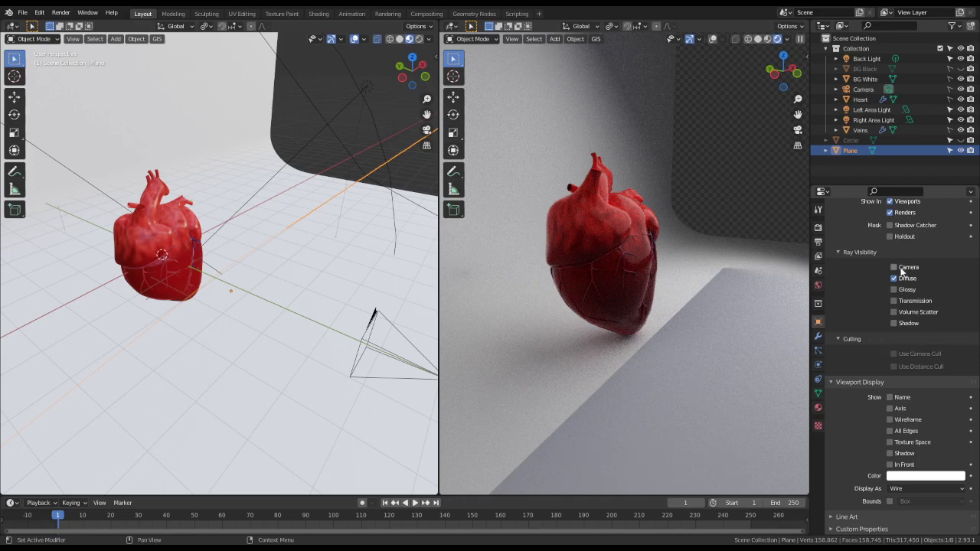
scroll(904, 261, up, 1)
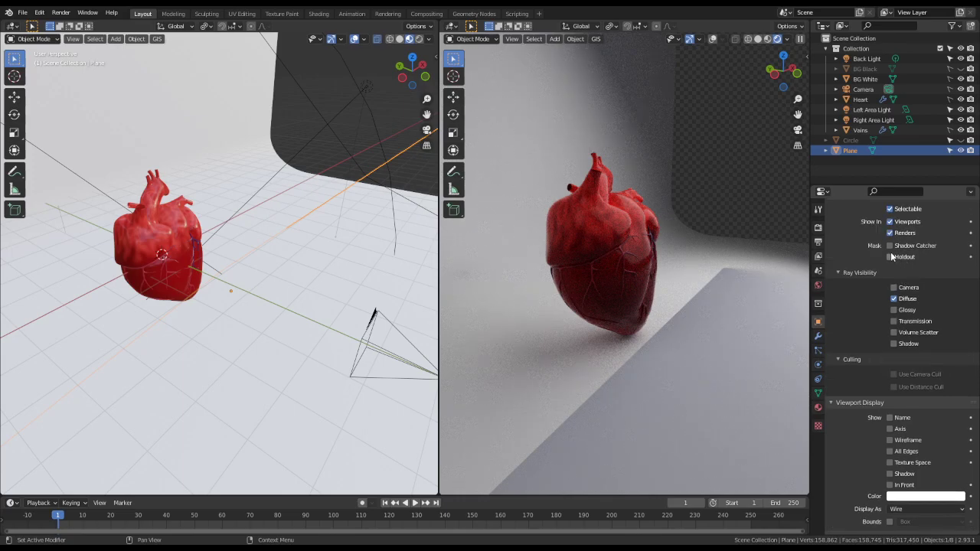
scroll(897, 264, up, 1)
scroll(911, 329, down, 2)
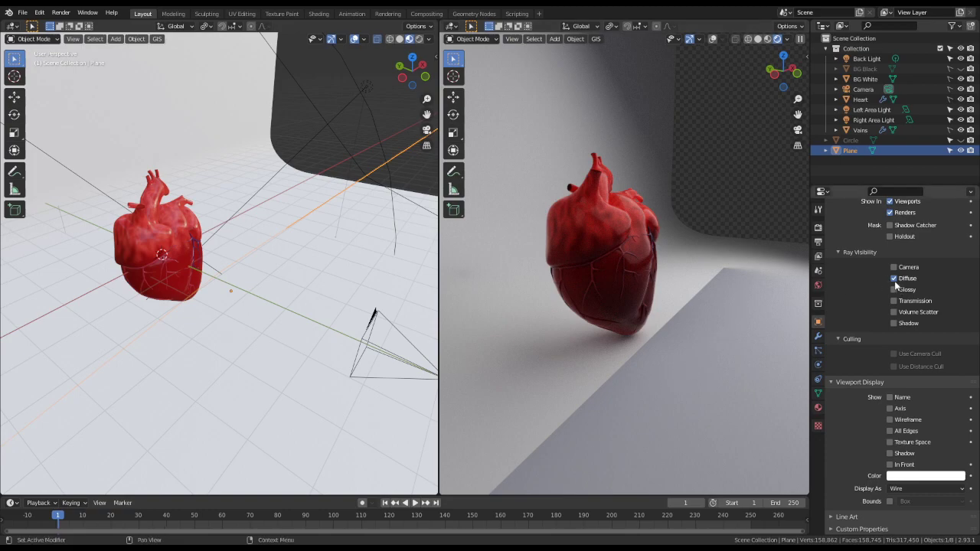
click(893, 323)
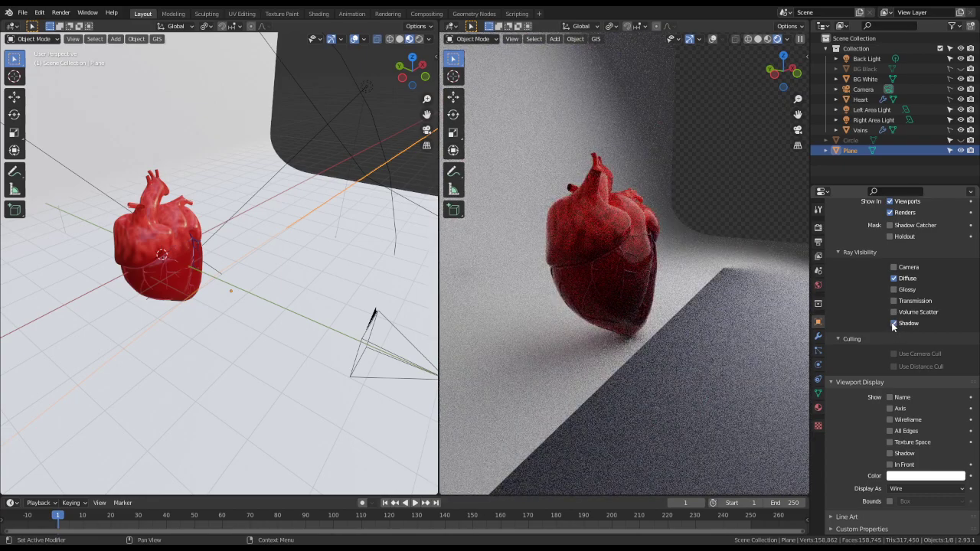
click(893, 323)
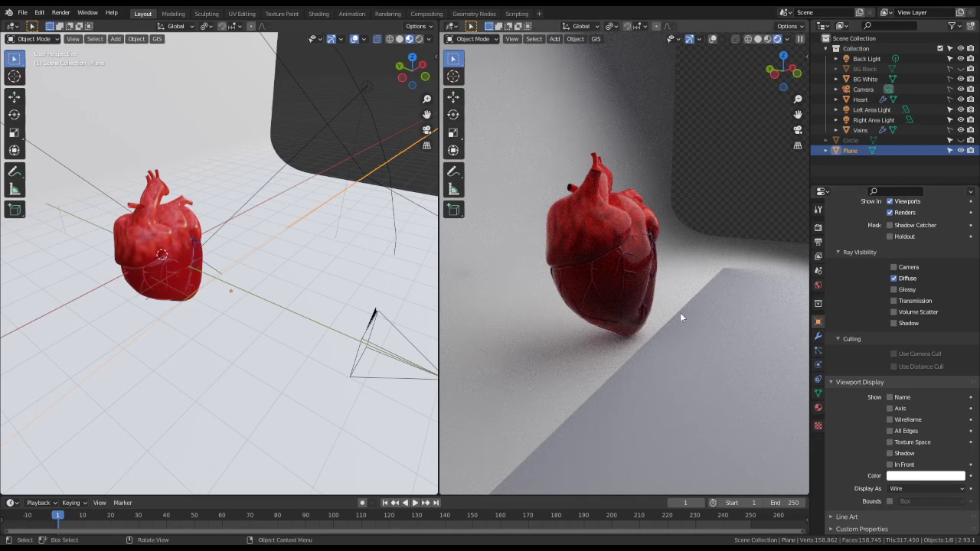
- Reselect the Plane and enter Edit Mode on its geometry
key(alt+a)
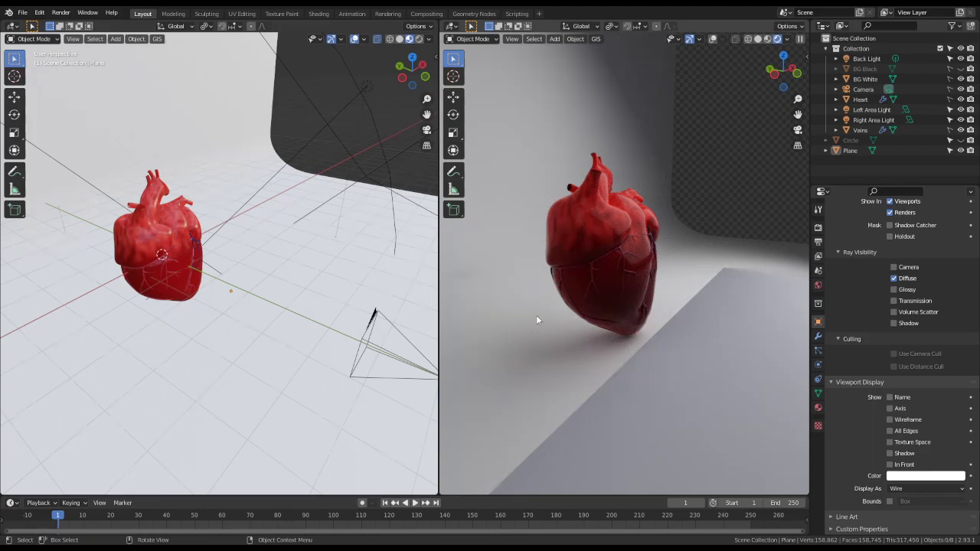
mouse_move(398, 314)
middle_down()
mouse_move(365, 291)
mouse_move(262, 278)
mouse_move(353, 209)
mouse_move(272, 264)
middle_up()
click(353, 204)
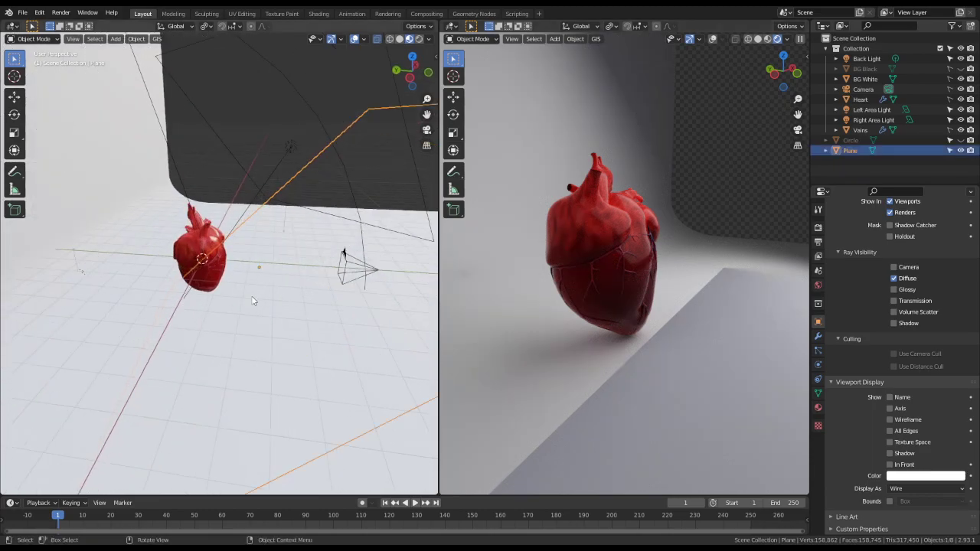
key(Tab)
- Deselect the Plane's faces and inspect its bend from the right-side orthographic view
key(alt+a)
middle_drag(253, 301, 157, 383)
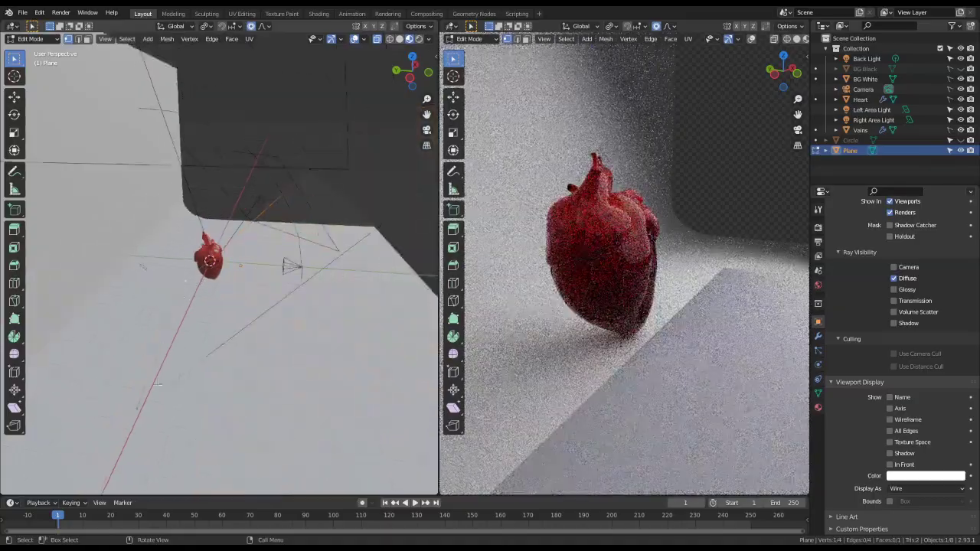
key(g)
key(g)
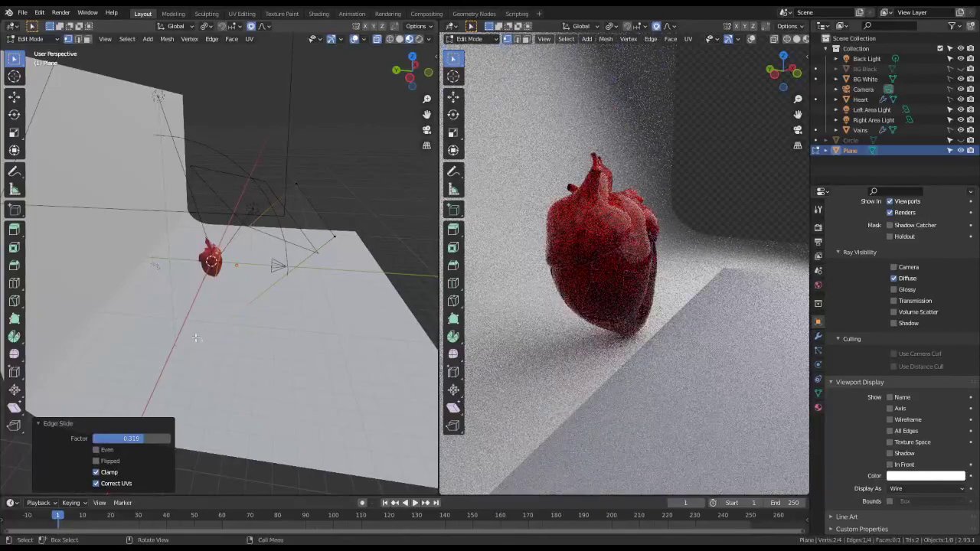
key(KP_3)
scroll(194, 337, up, 3)
shift+middle_drag(183, 339, 335, 268)
scroll(332, 260, down, 3)
scroll(329, 265, up, 5)
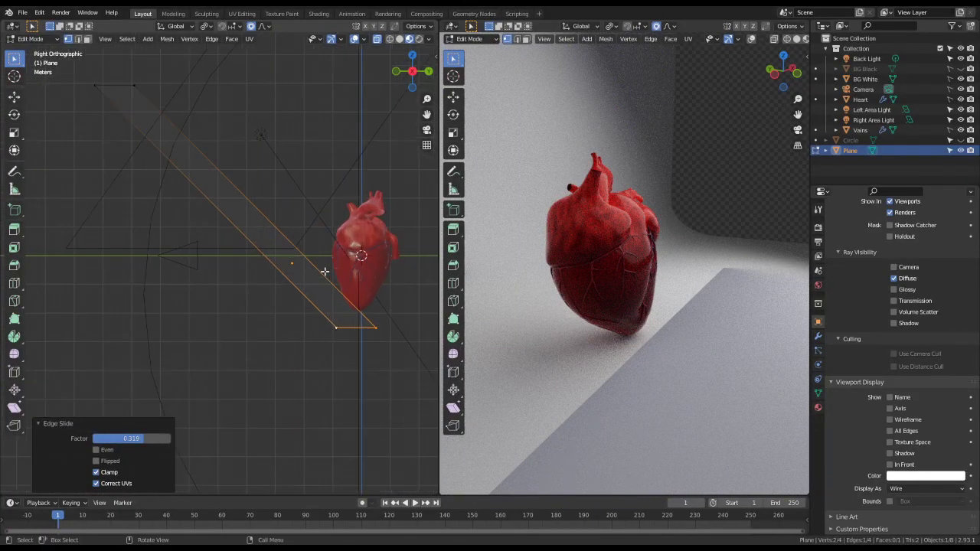
scroll(349, 297, down, 7)
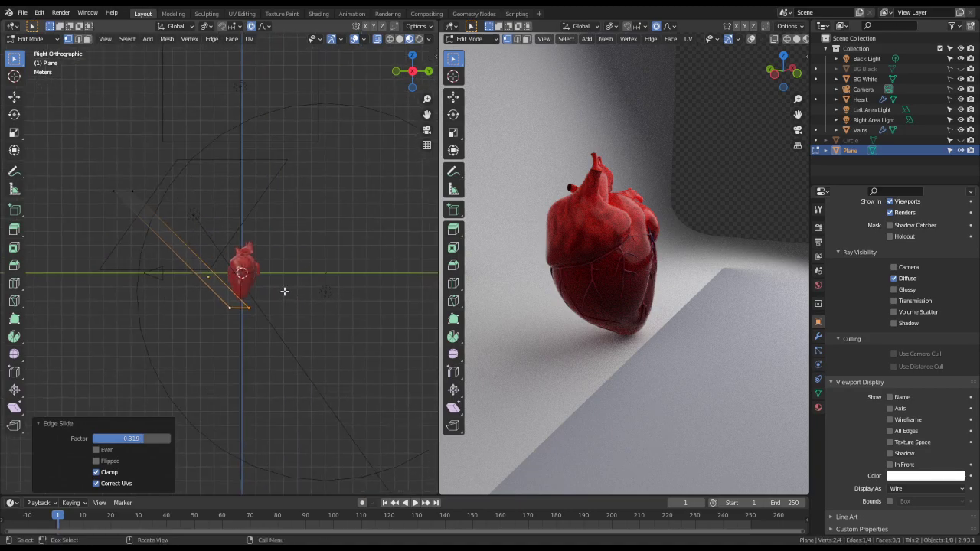
middle_drag(271, 290, 261, 289)
key(KP_3)
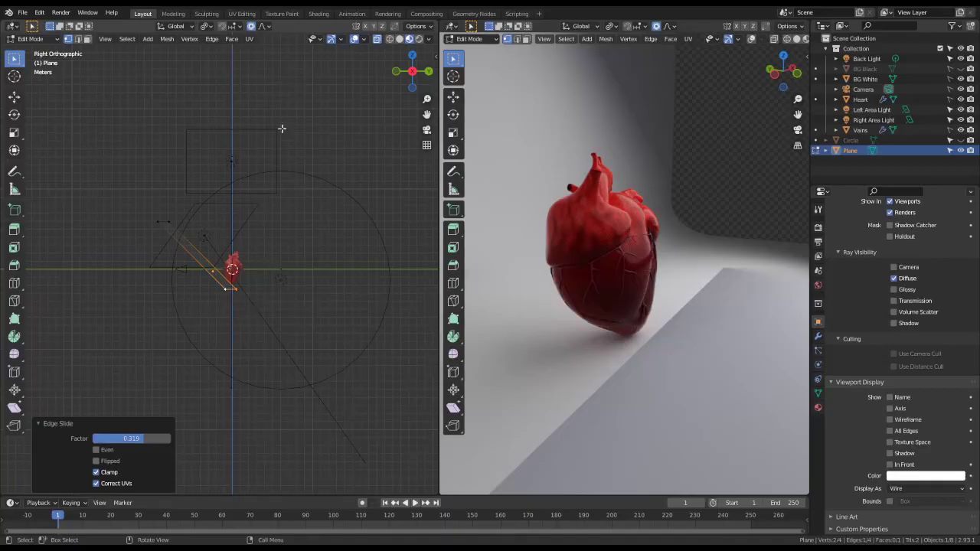
- Switch the viewport to wireframe and slide the Plane's edge loop into place
click(399, 39)
click(389, 39)
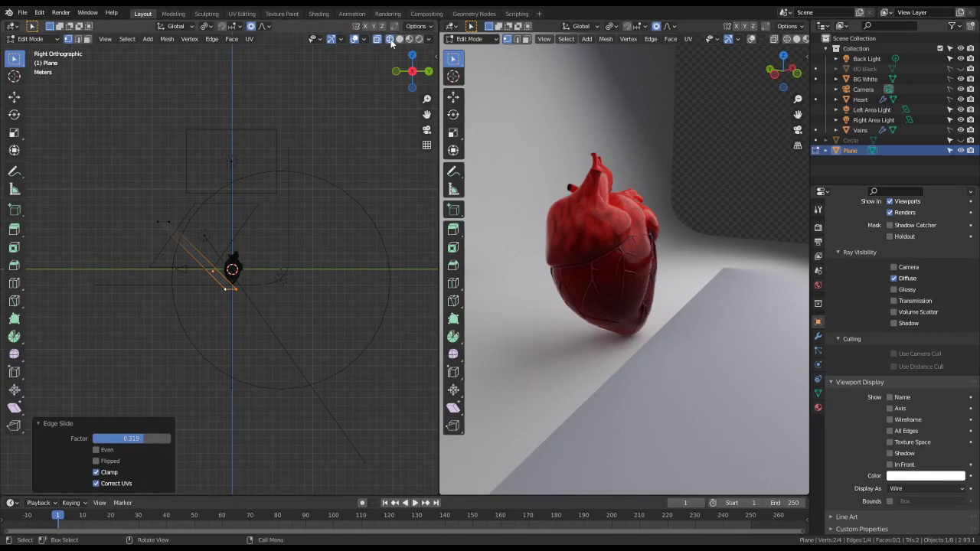
scroll(284, 339, up, 7)
key(g)
key(g)
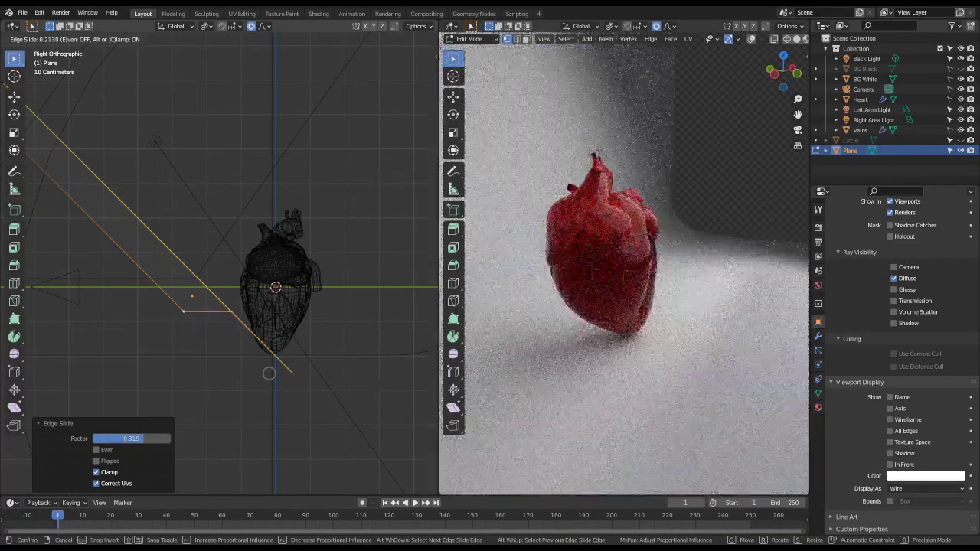
click(270, 373)
- From the camera view, slide the edge with clamp off and settle it at factor -0.233
key(KP_0)
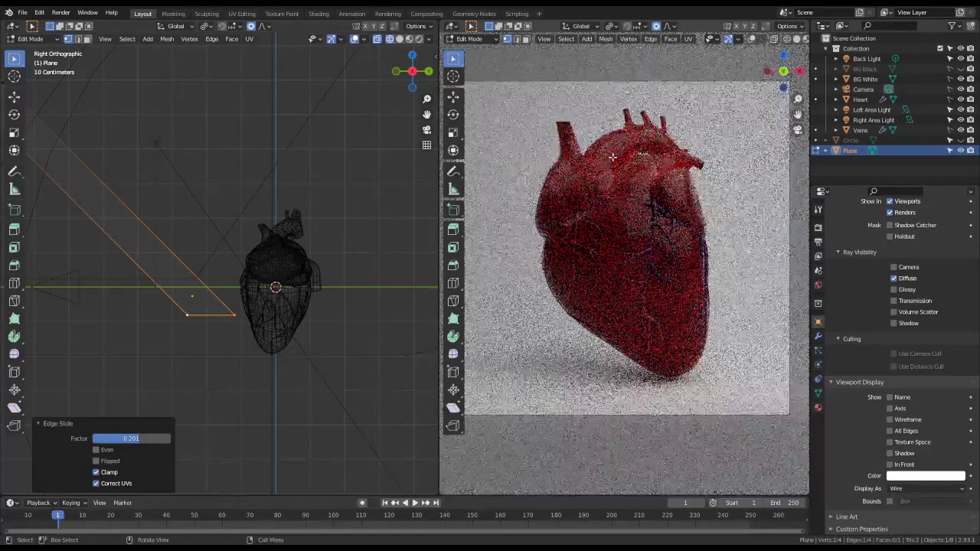
key(g)
key(g)
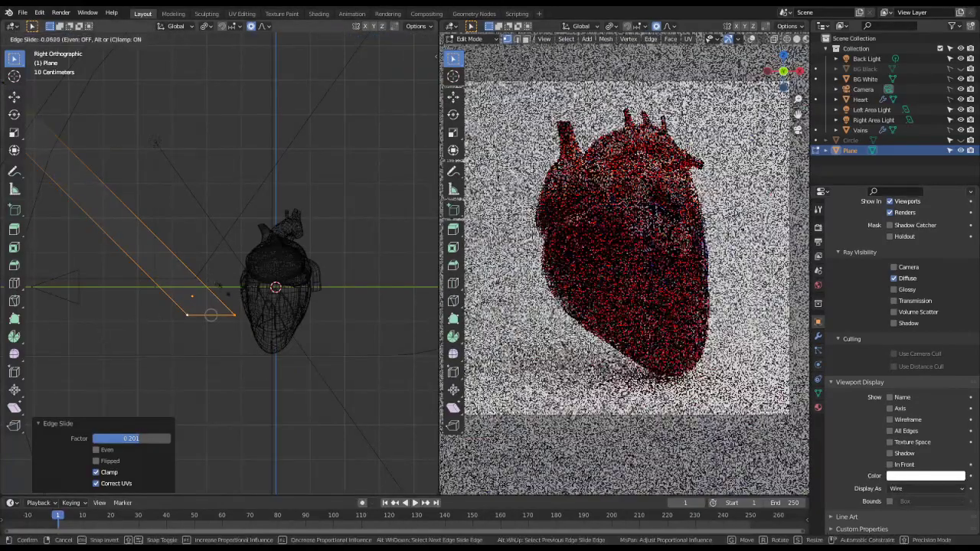
key(c)
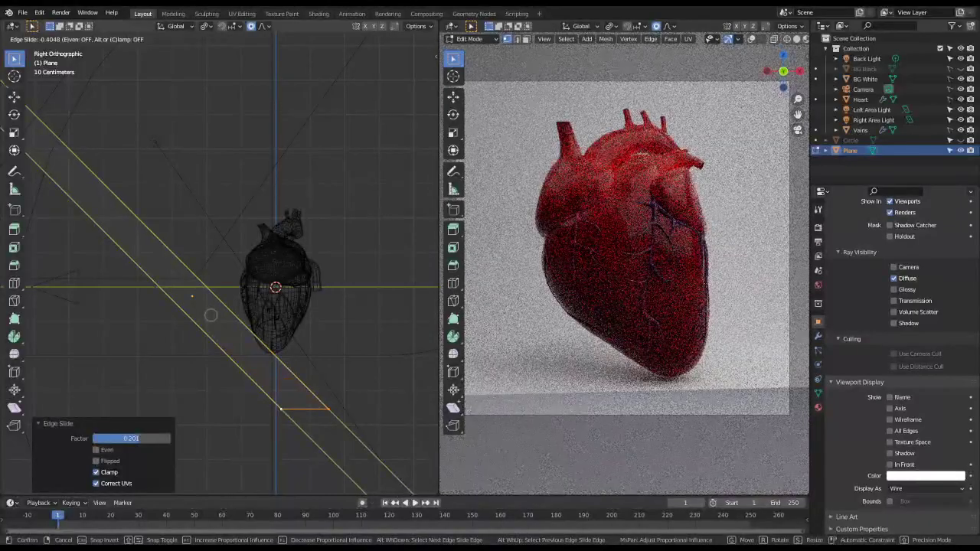
click(238, 321)
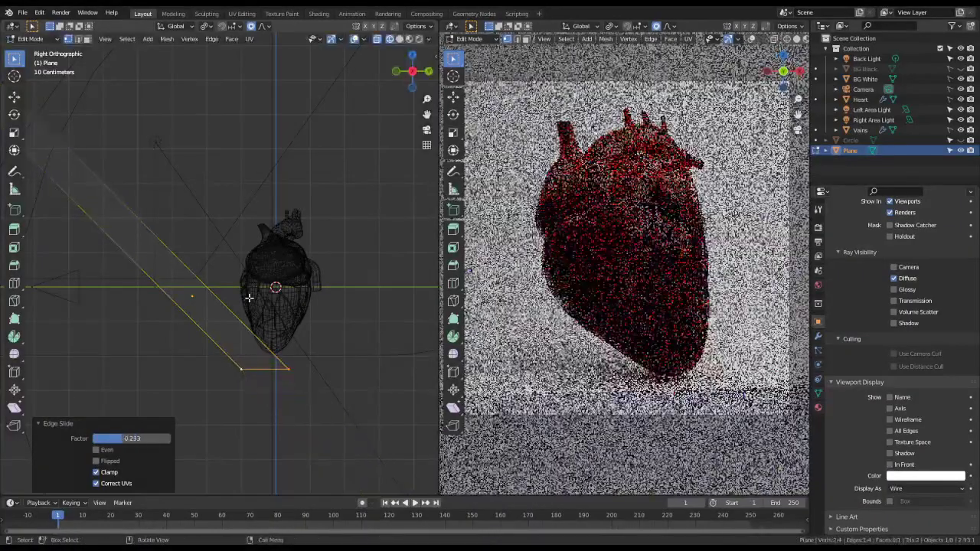
mouse_move(241, 326)
middle_down()
mouse_move(217, 349)
mouse_move(237, 318)
middle_up()
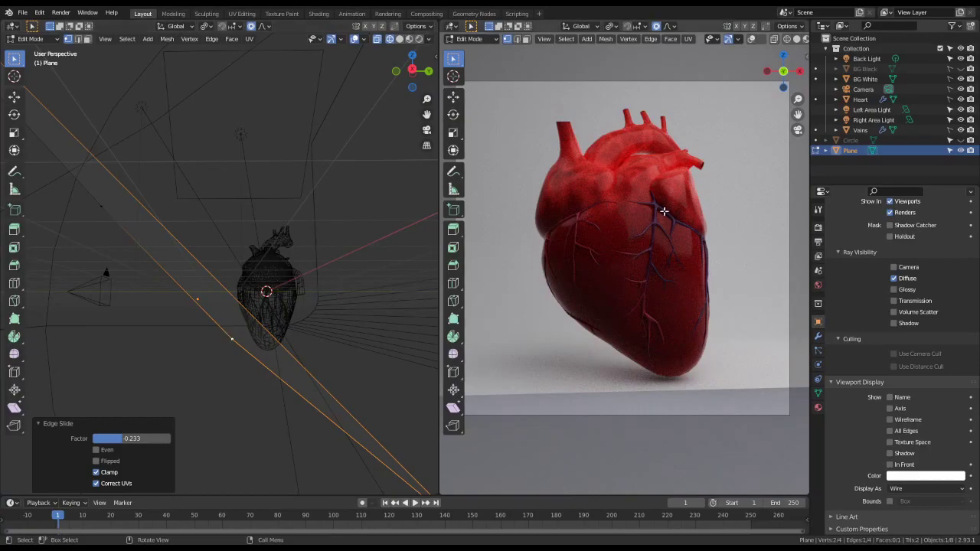
- Show BG Black and hide BG White in the Outliner
click(961, 69)
click(961, 79)
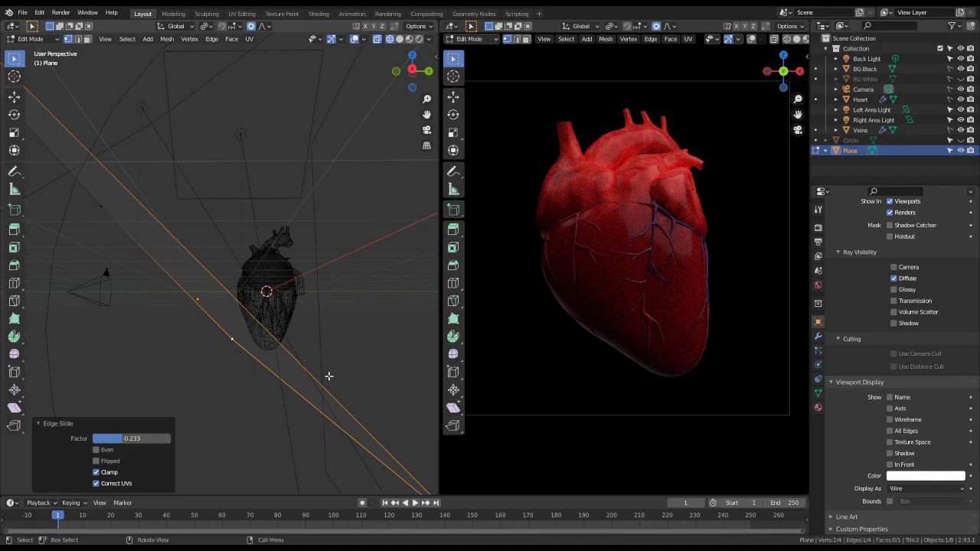
middle_drag(328, 376, 299, 385)
- Slide the Plane's edge to factor -0.287 and switch the viewport to Material Preview
key(g)
key(g)
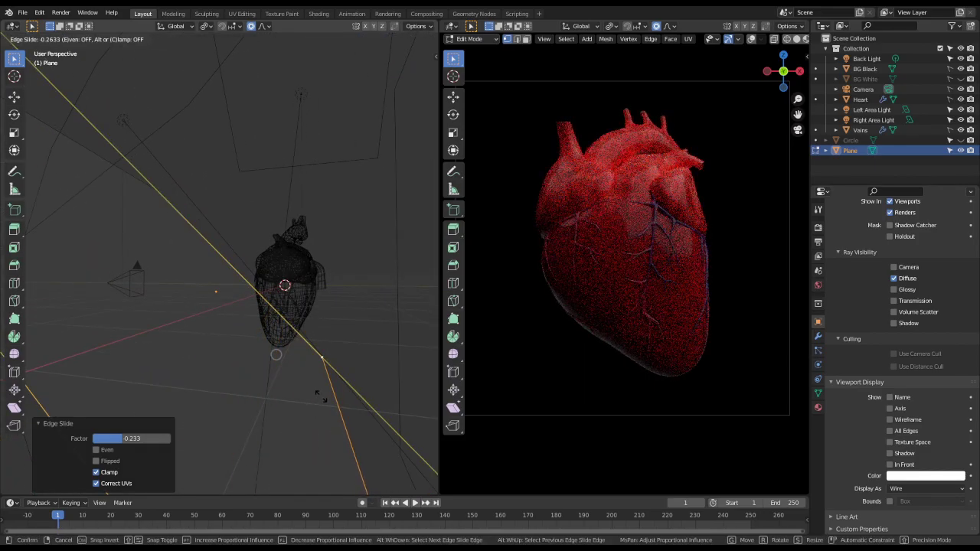
click(324, 395)
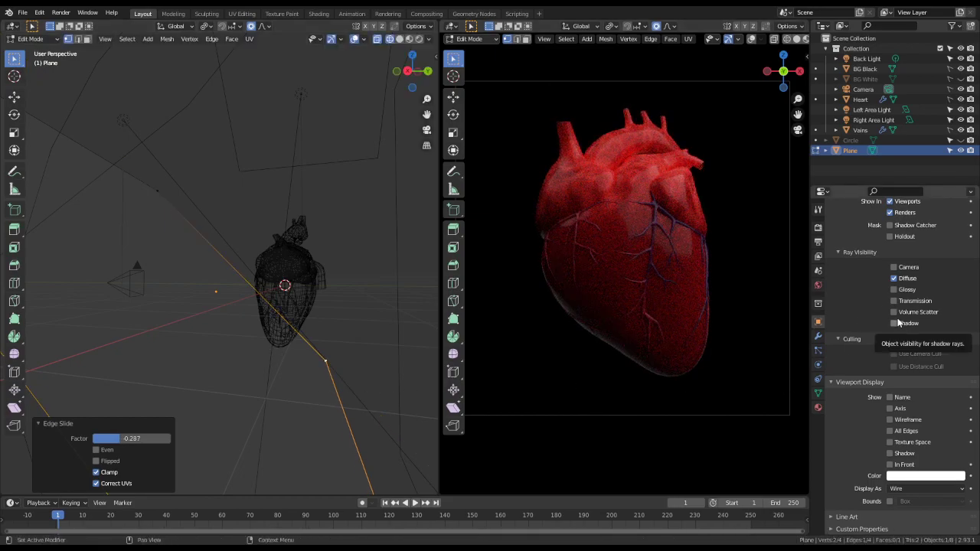
click(894, 324)
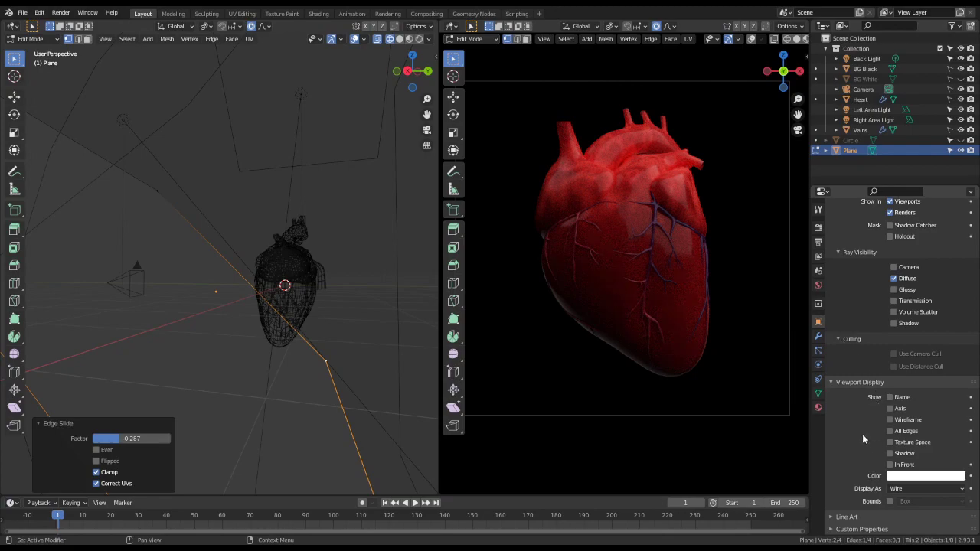
middle_drag(361, 300, 368, 191)
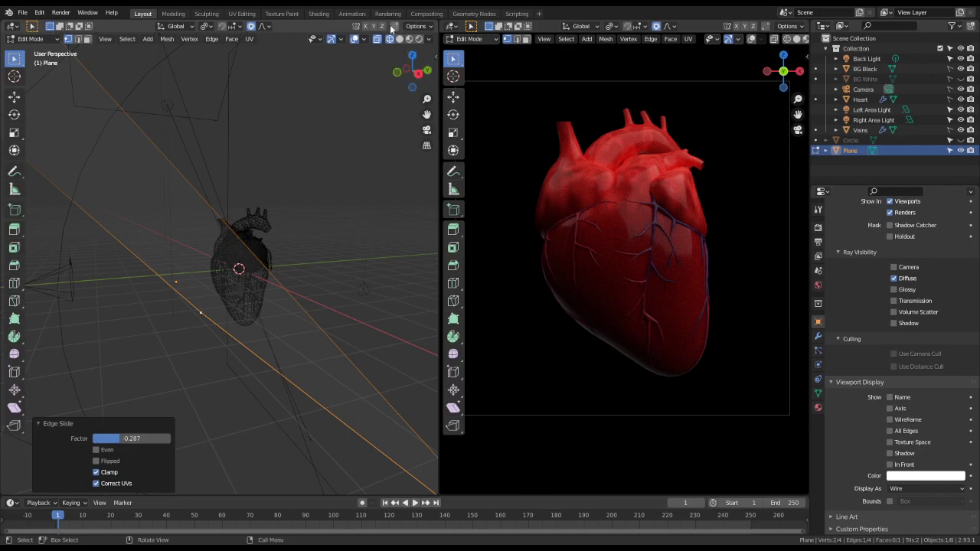
click(409, 39)
middle_drag(368, 114, 496, 174)
- Return to Object Mode, unhide the reflector Circle, and select the Left Area Light
key(Tab)
click(347, 190)
click(960, 140)
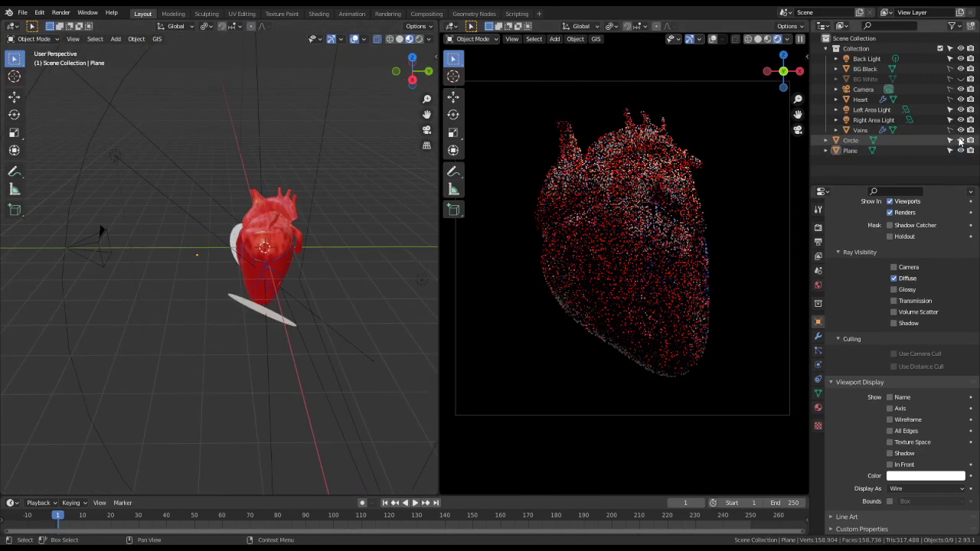
click(260, 315)
middle_drag(261, 315, 314, 283)
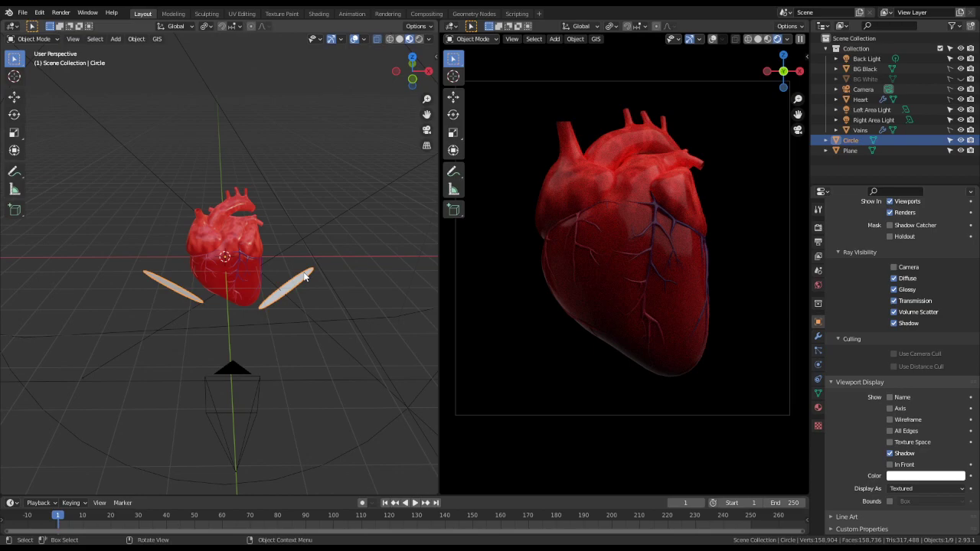
click(872, 109)
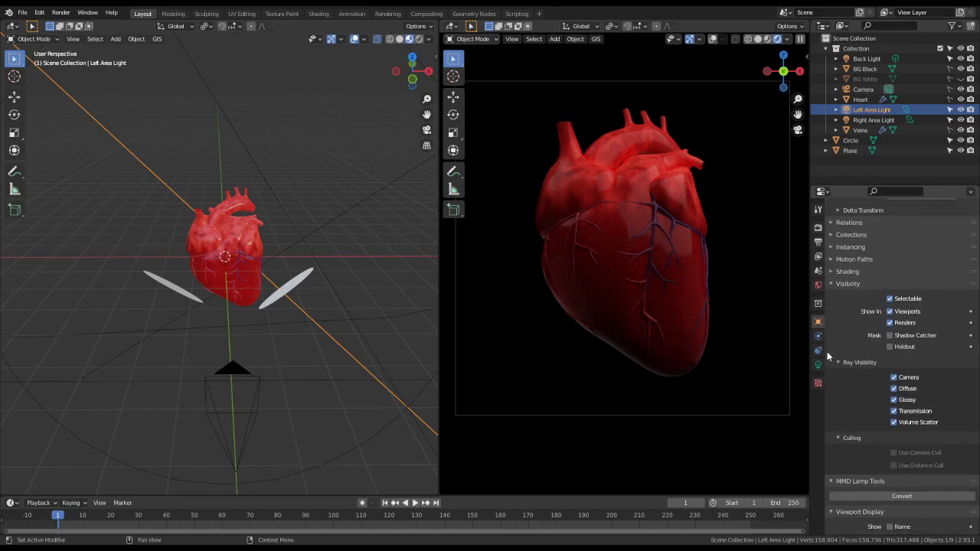
- Keep the Left Area Light's power at 400 W and switch to the front view
click(818, 365)
drag(925, 292, 937, 293)
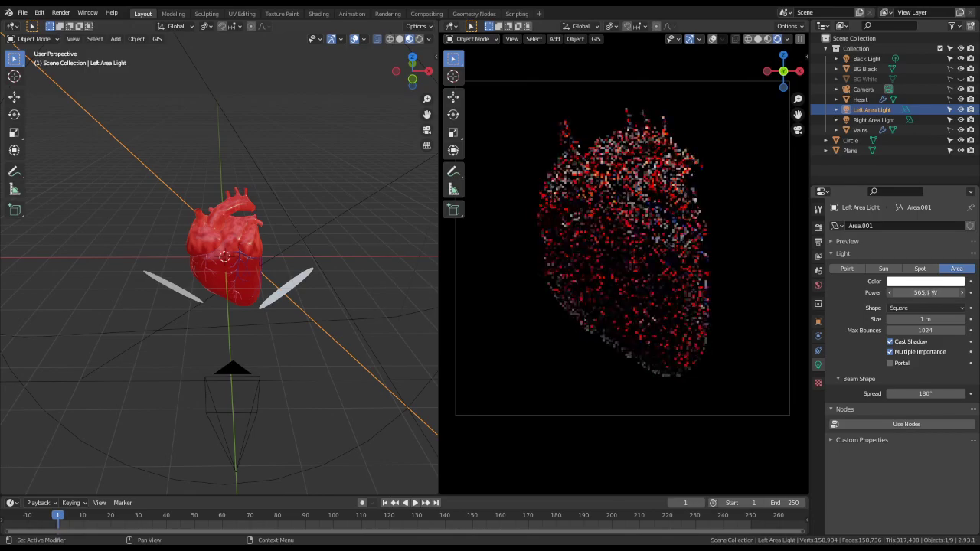
key(Escape)
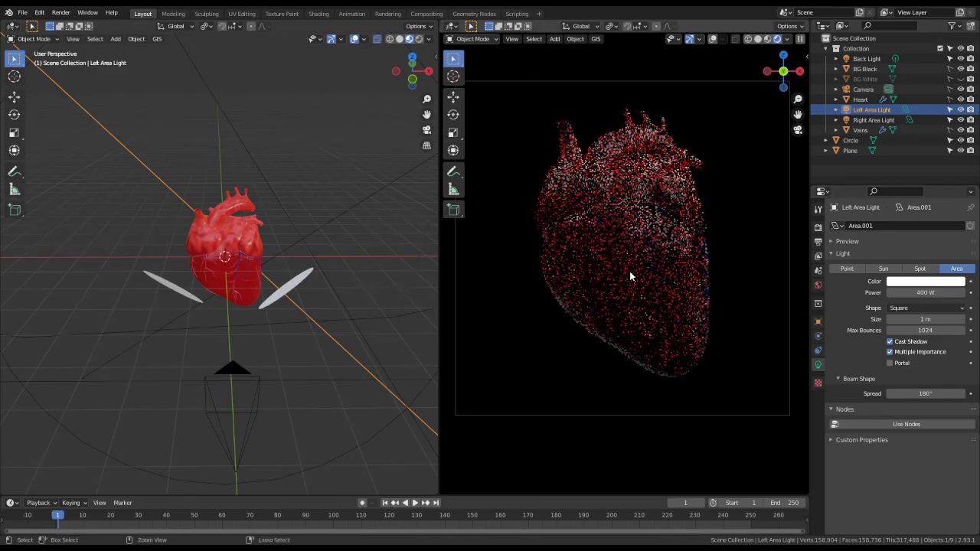
scroll(224, 230, down, 4)
scroll(203, 237, down, 3)
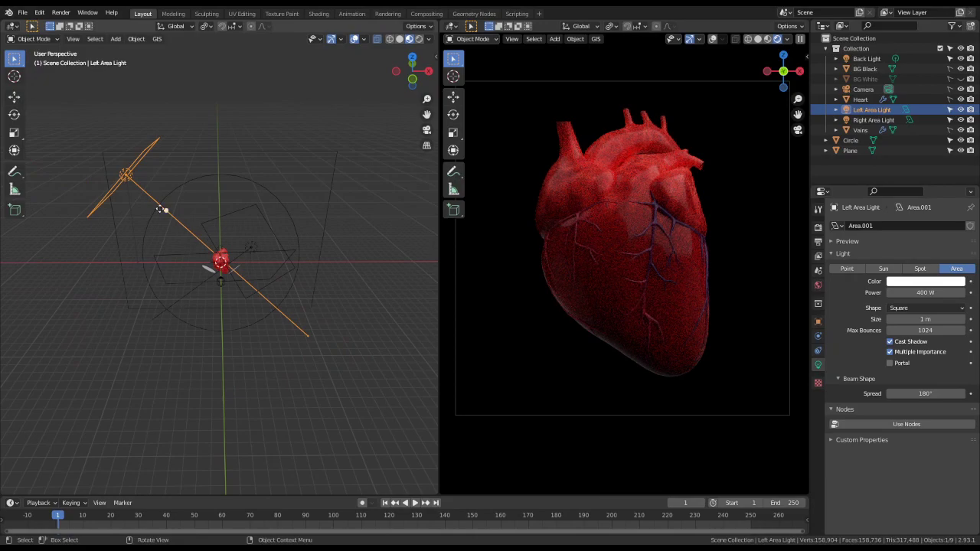
key(KP_1)
scroll(193, 179, up, 3)
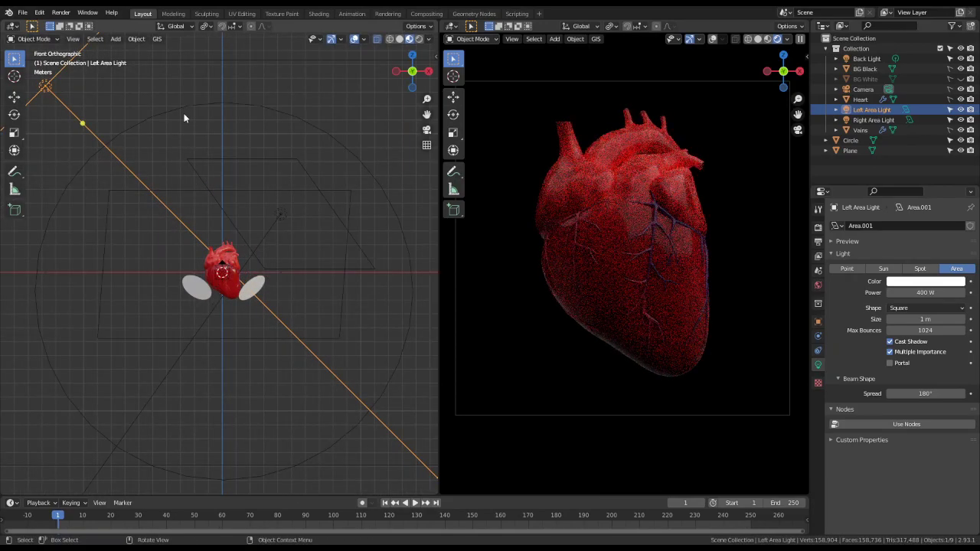
- Reset the light's rotation, turn it 90°, and lower it along Z
key(alt+r)
text(r)
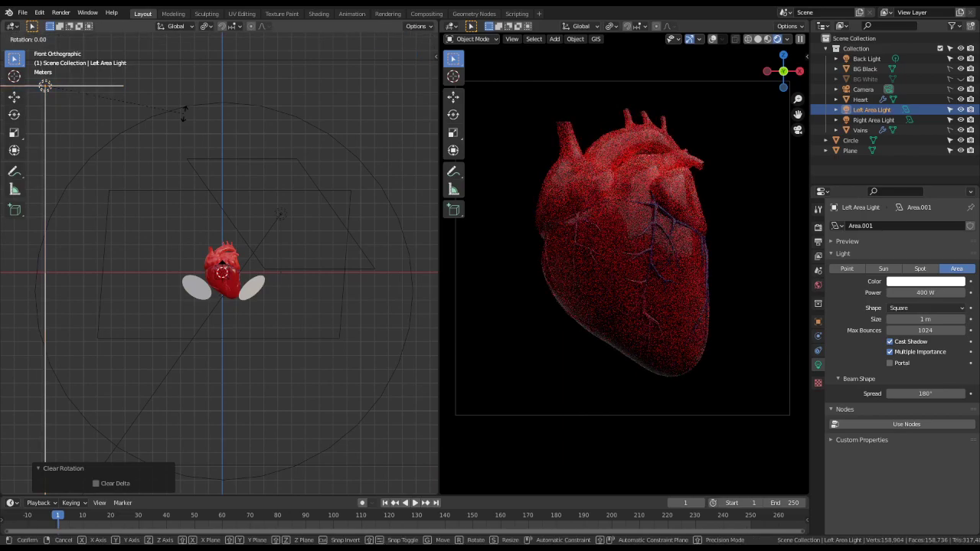
text(90)
key(Return)
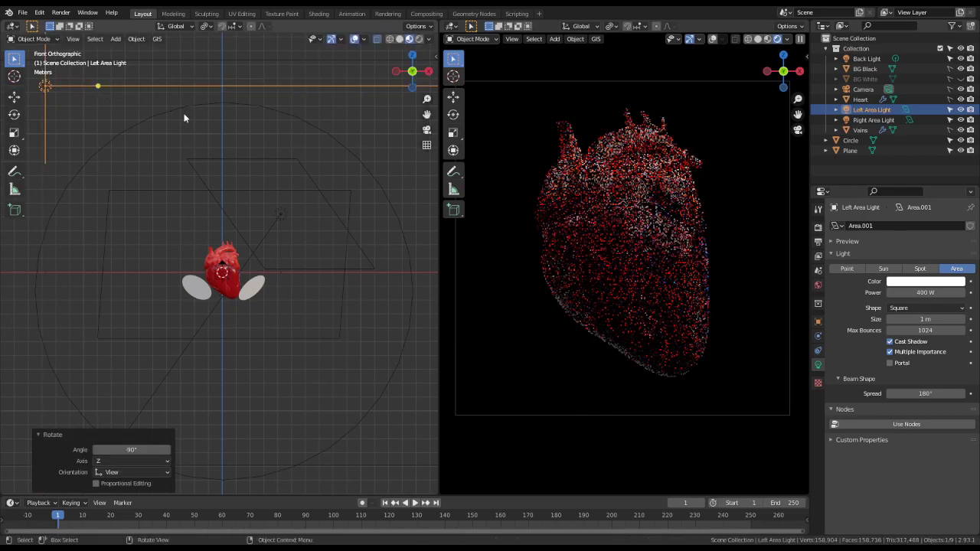
key(g)
key(z)
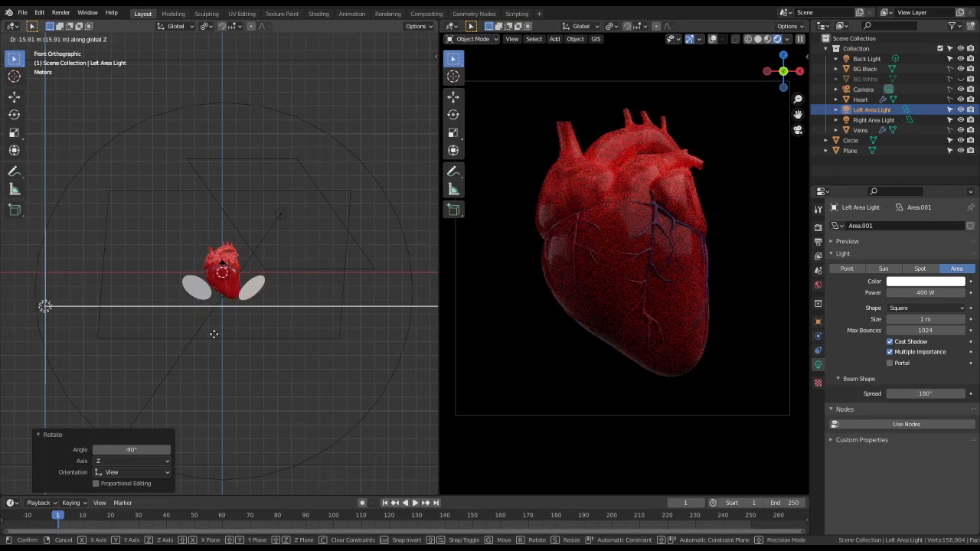
click(218, 291)
- From the top view, turn the light -11.6°, move it beside the heart, and hide it
key(KP_7)
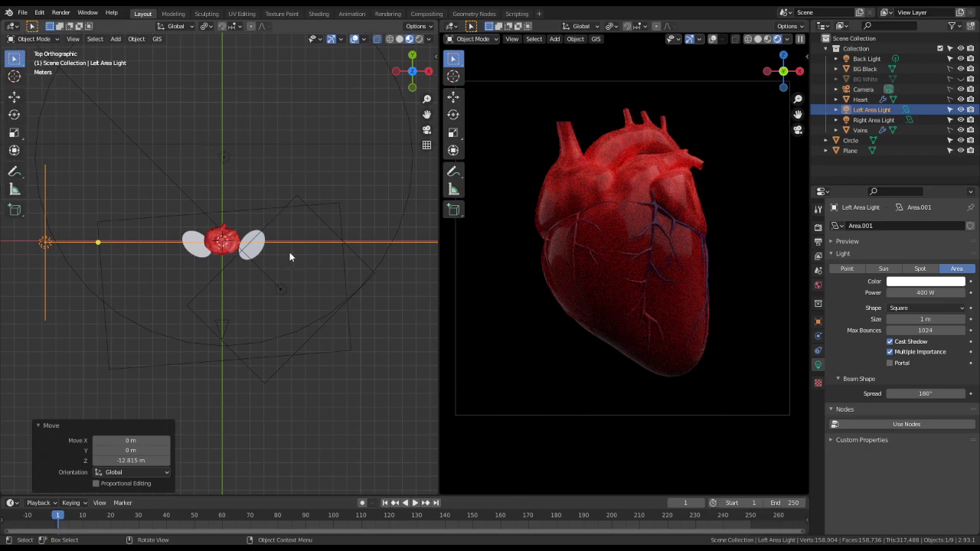
key(r)
click(330, 201)
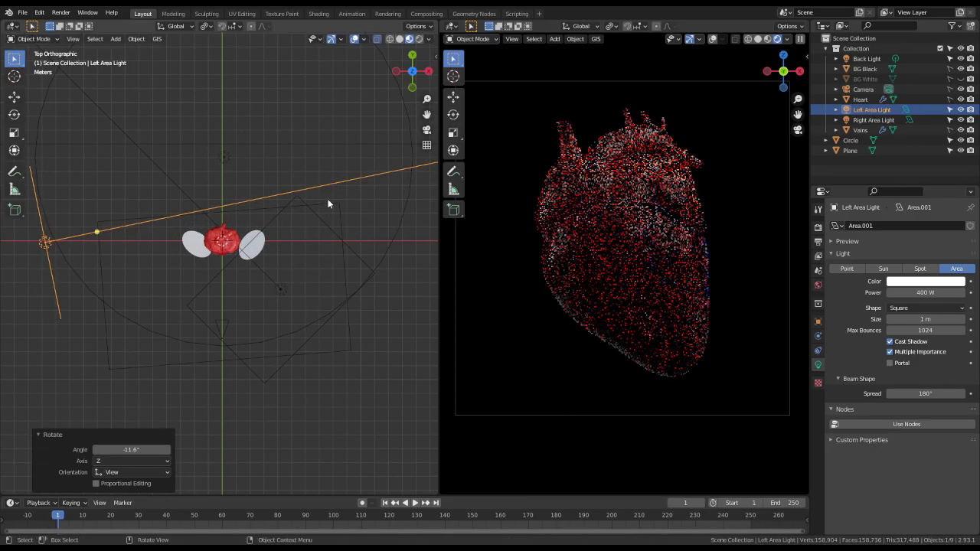
key(g)
click(339, 227)
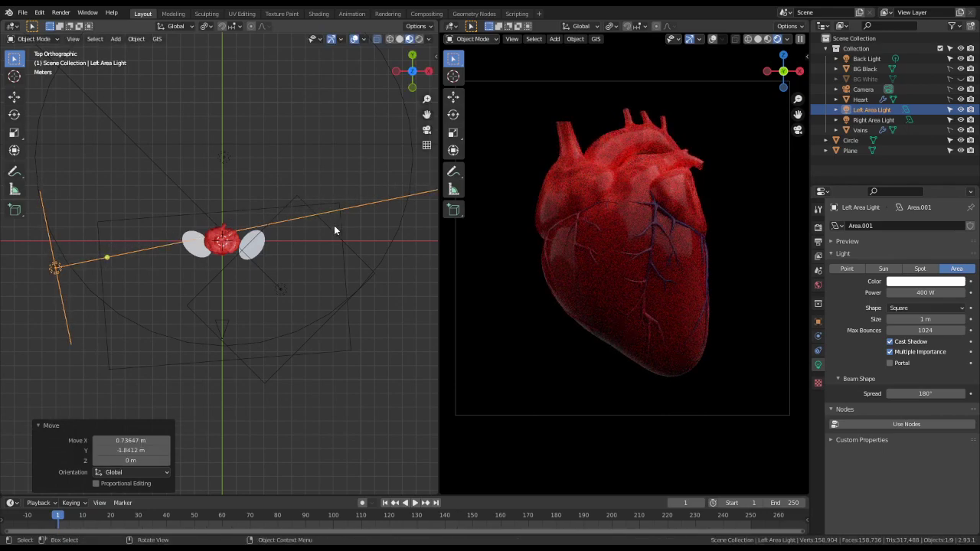
click(961, 110)
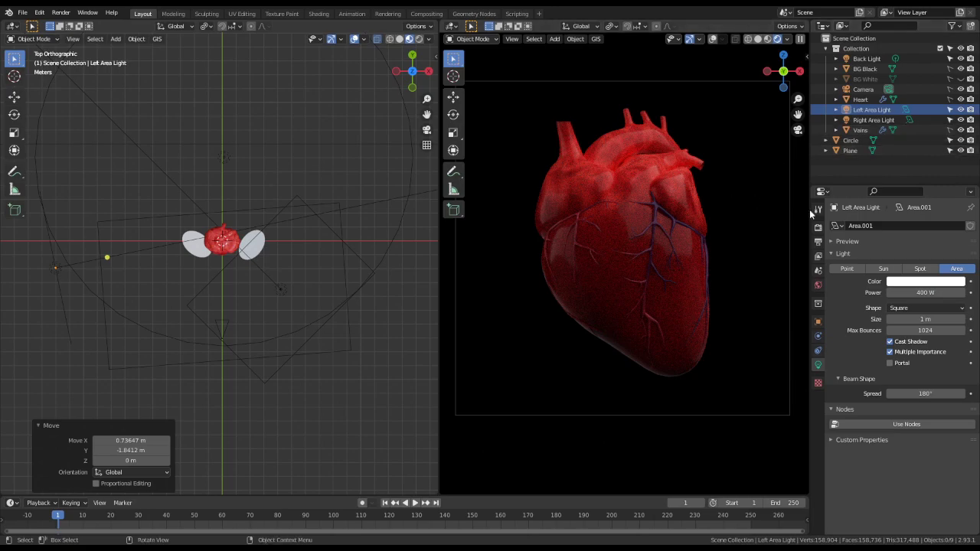
- Set the Circle's White material base colour to bright green (00E740)
click(921, 140)
click(818, 407)
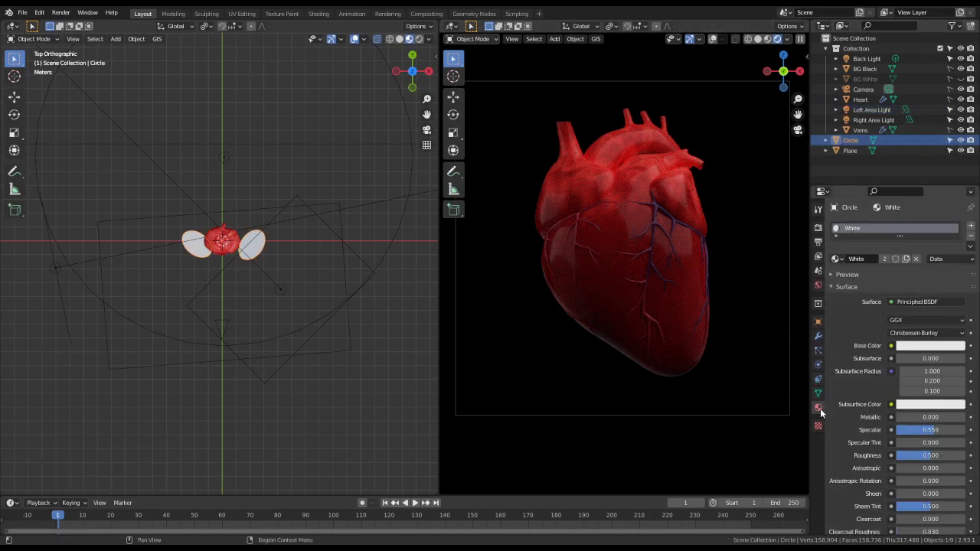
click(923, 346)
drag(913, 251, 915, 281)
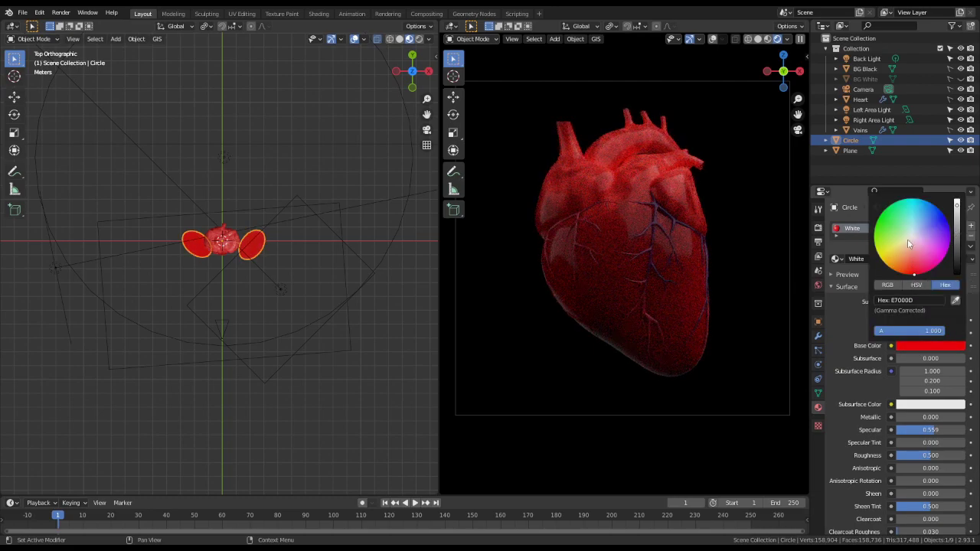
click(961, 141)
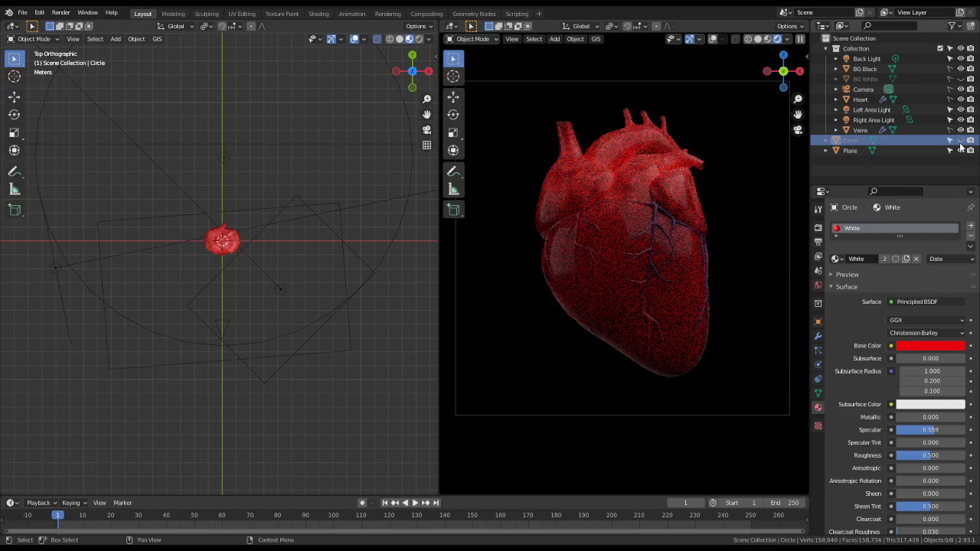
click(961, 141)
click(916, 348)
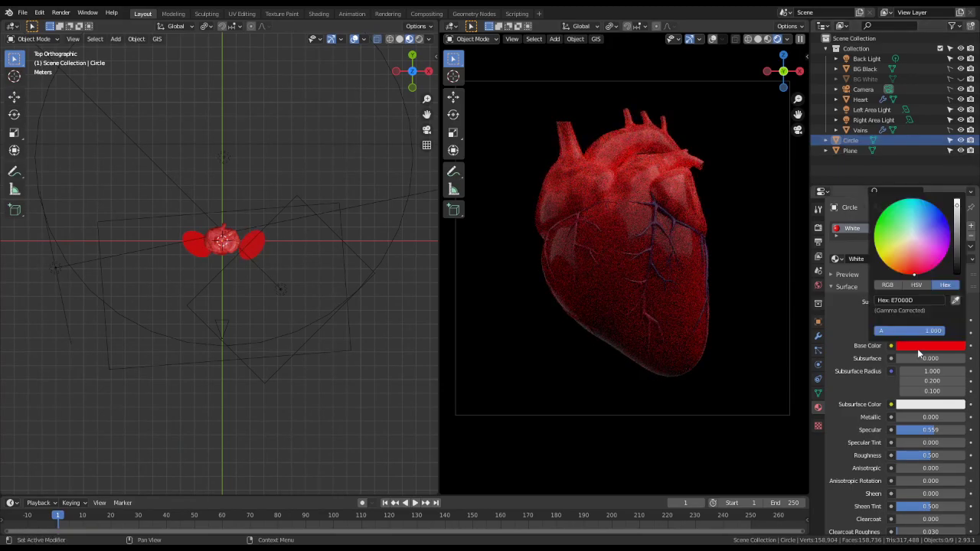
click(917, 350)
click(917, 349)
click(887, 212)
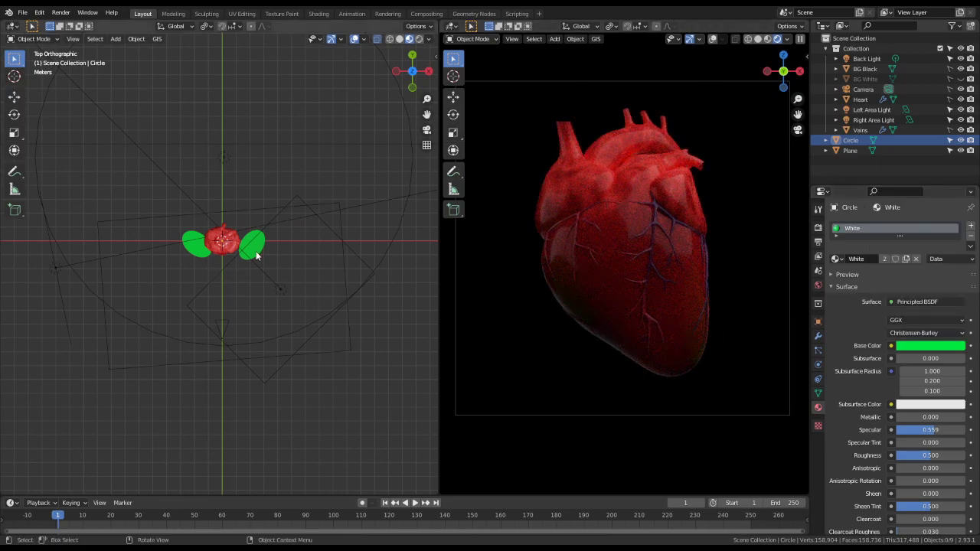
scroll(297, 275, up, 6)
- Scale both reflector discs up to 1.98 in Edit Mode, then return to Object Mode
key(Tab)
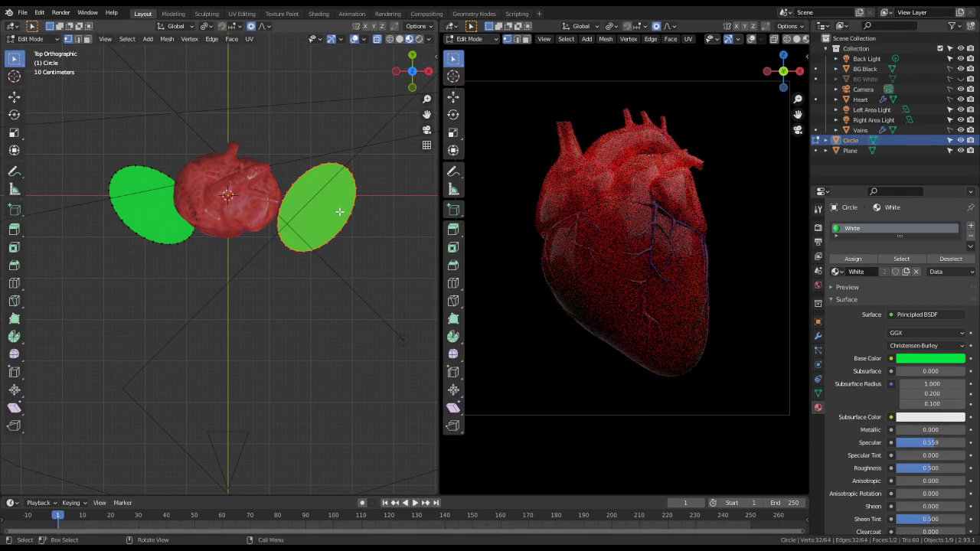
key(s)
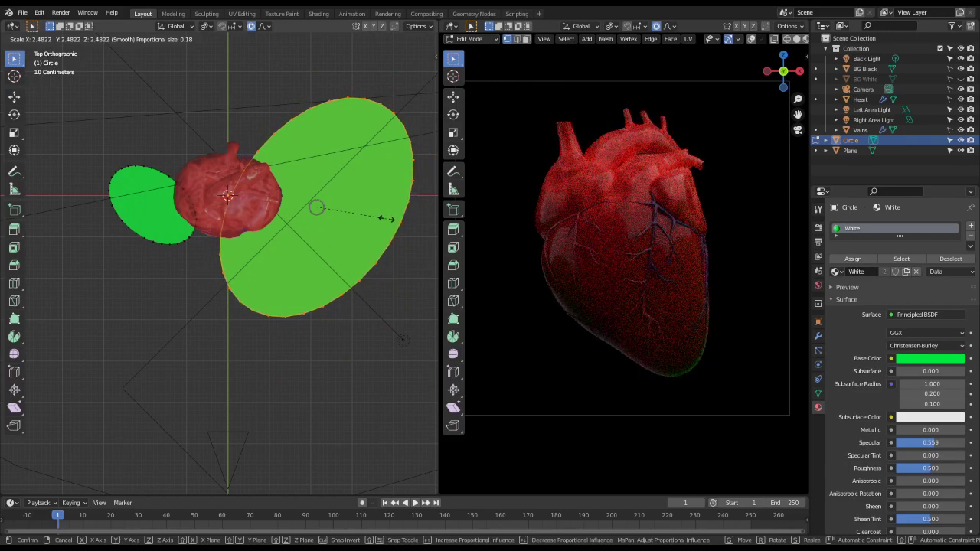
click(386, 219)
click(158, 224)
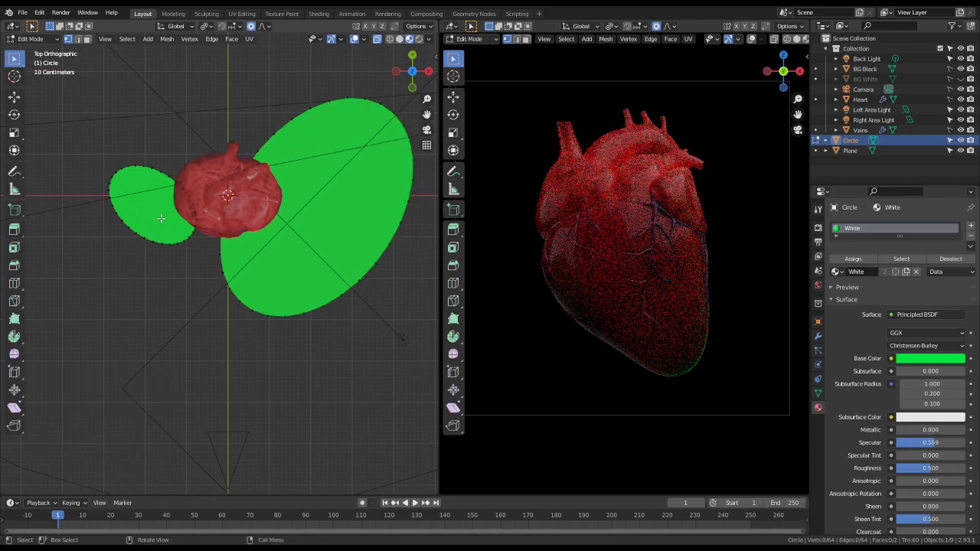
key(l)
key(s)
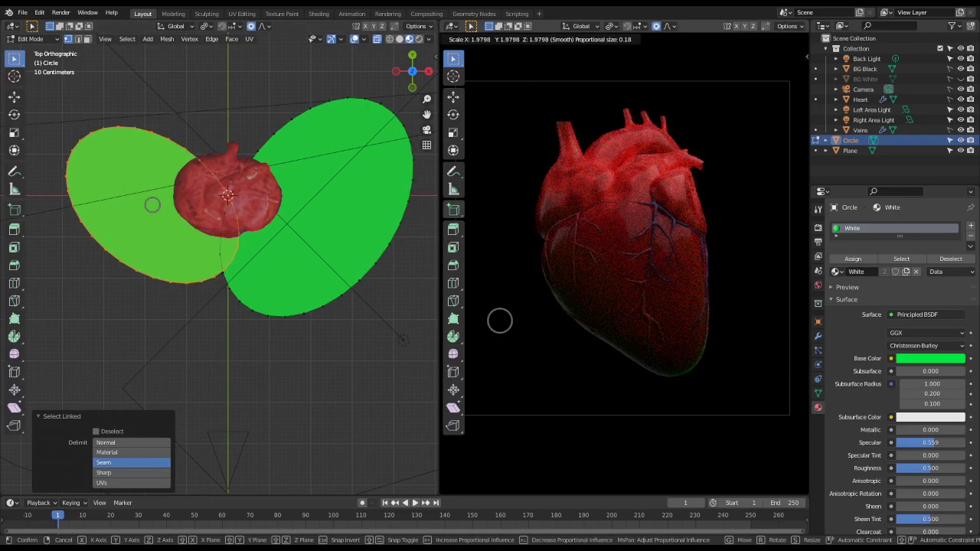
click(499, 320)
key(Tab)
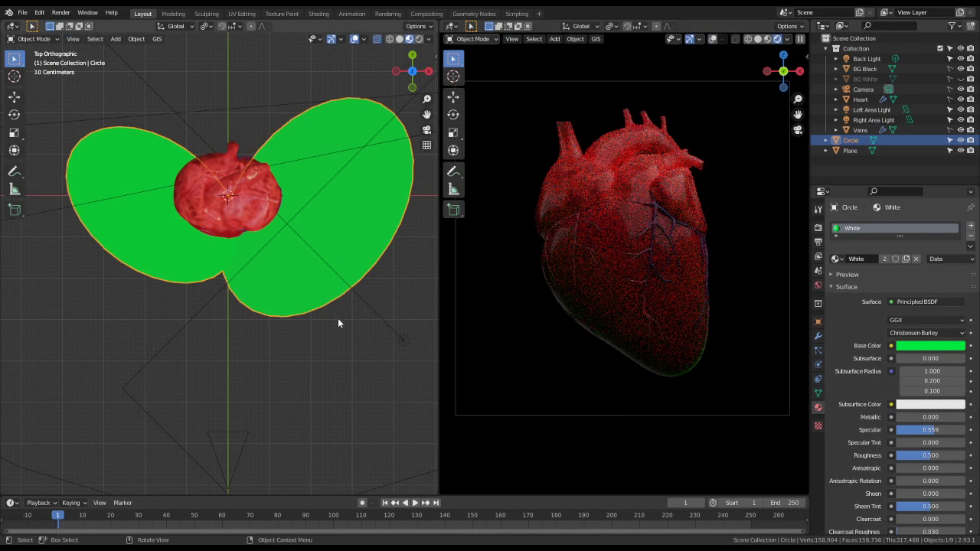
middle_drag(339, 323, 312, 337)
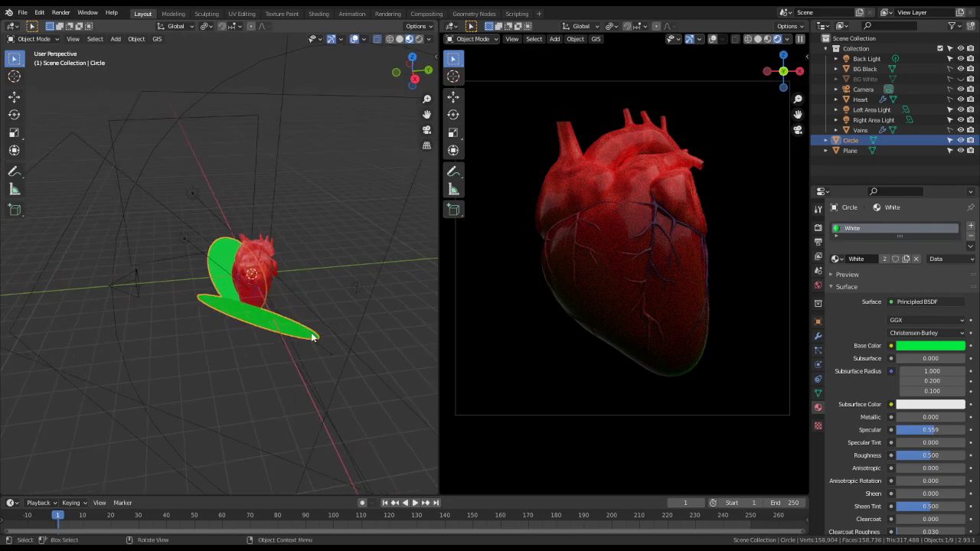
- Select the Negative Fill Plane and view it from the right side
click(187, 418)
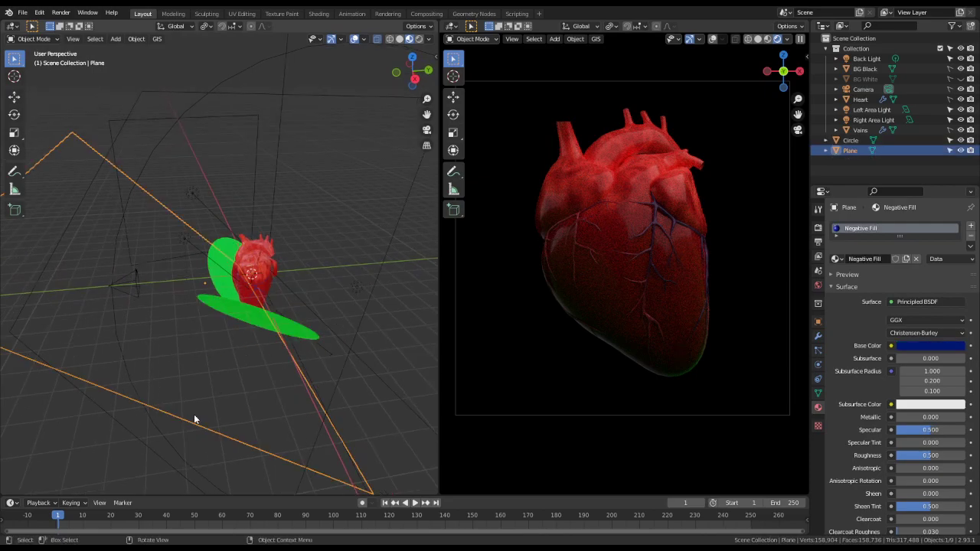
key(h)
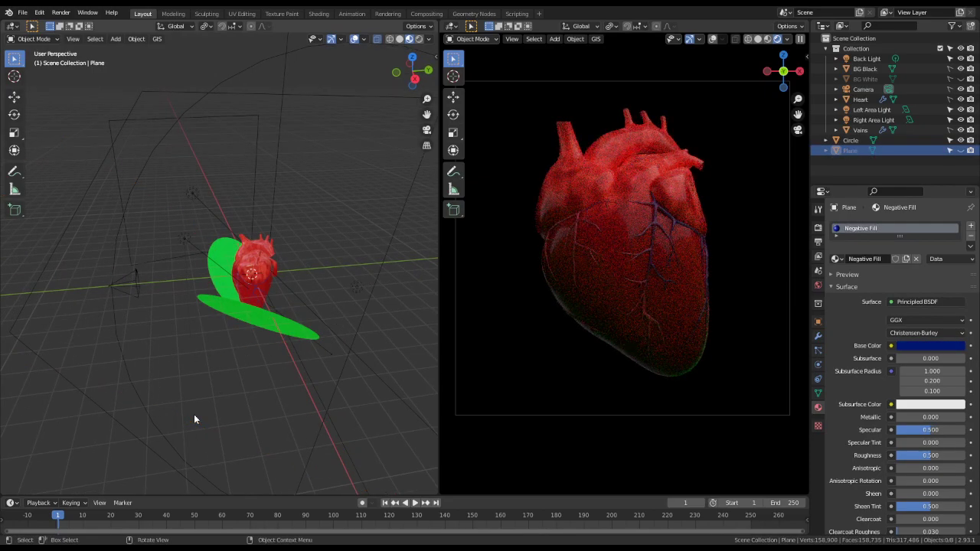
key(alt+h)
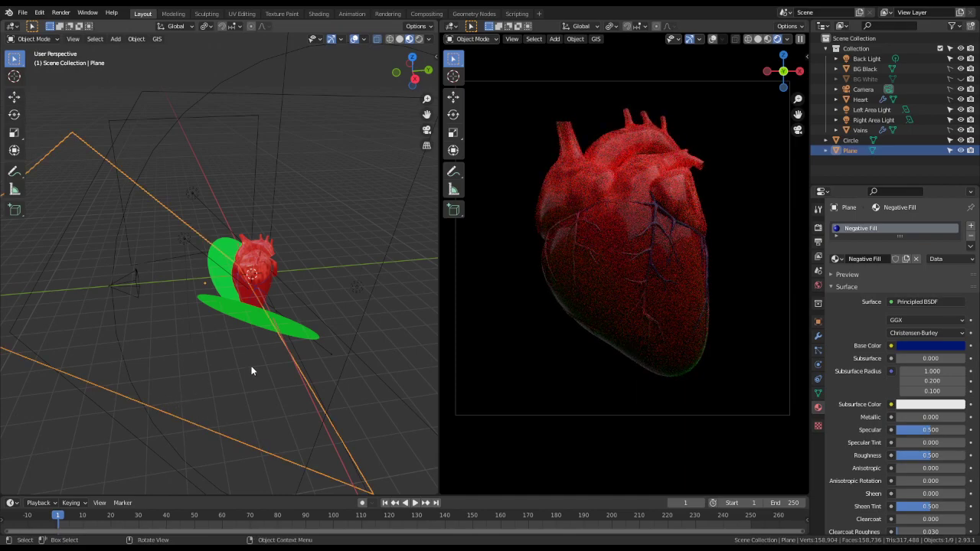
key(KP_3)
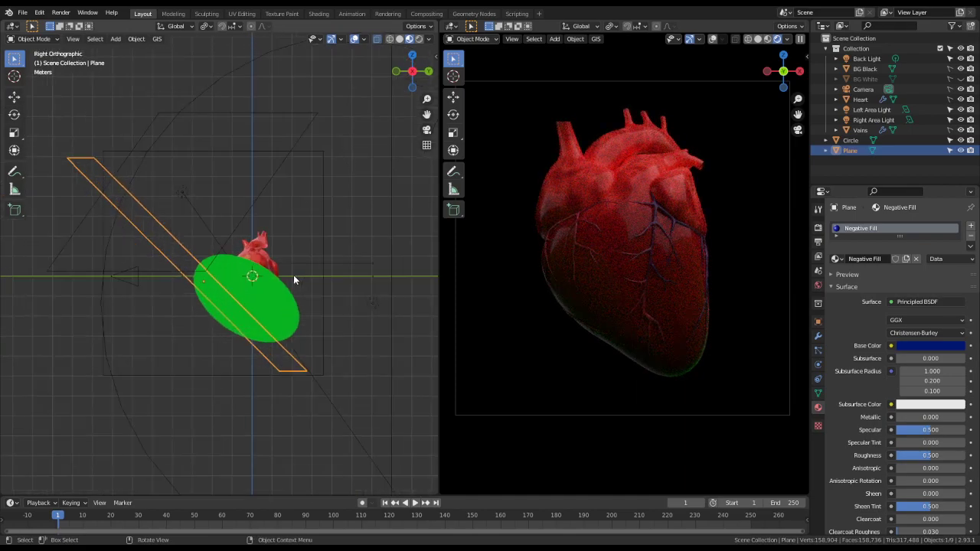
mouse_move(294, 280)
middle_down()
mouse_move(302, 331)
mouse_move(311, 281)
mouse_move(286, 289)
mouse_move(300, 281)
middle_up()
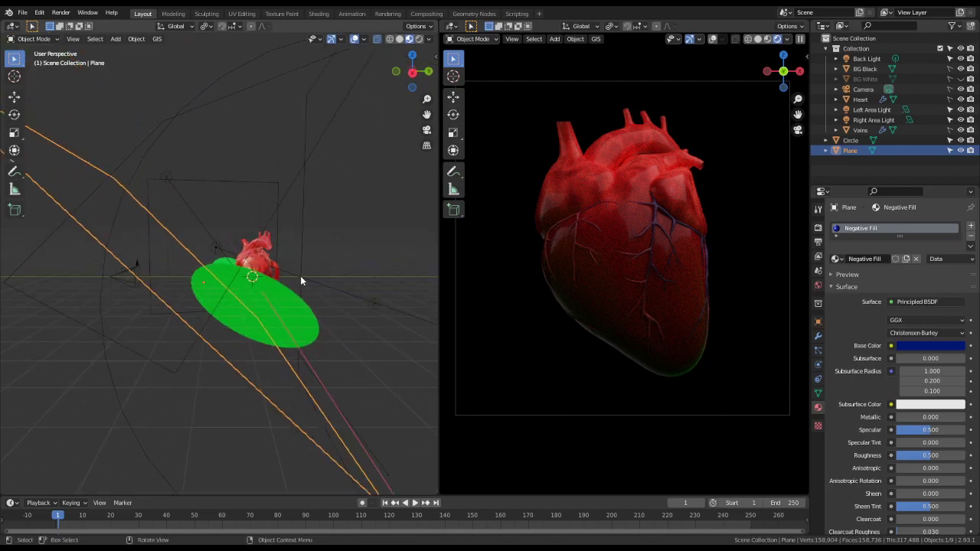
key(KP_3)
key(r)
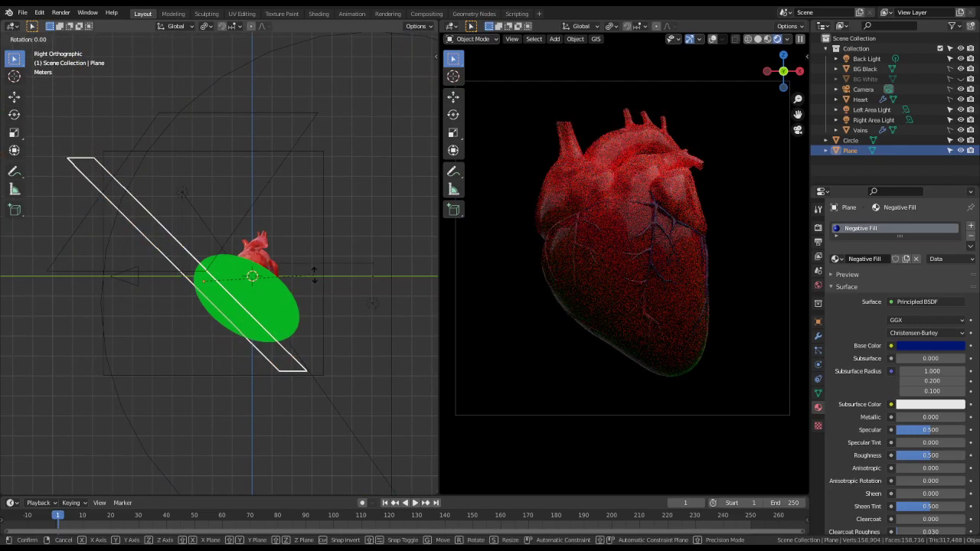
key(Escape)
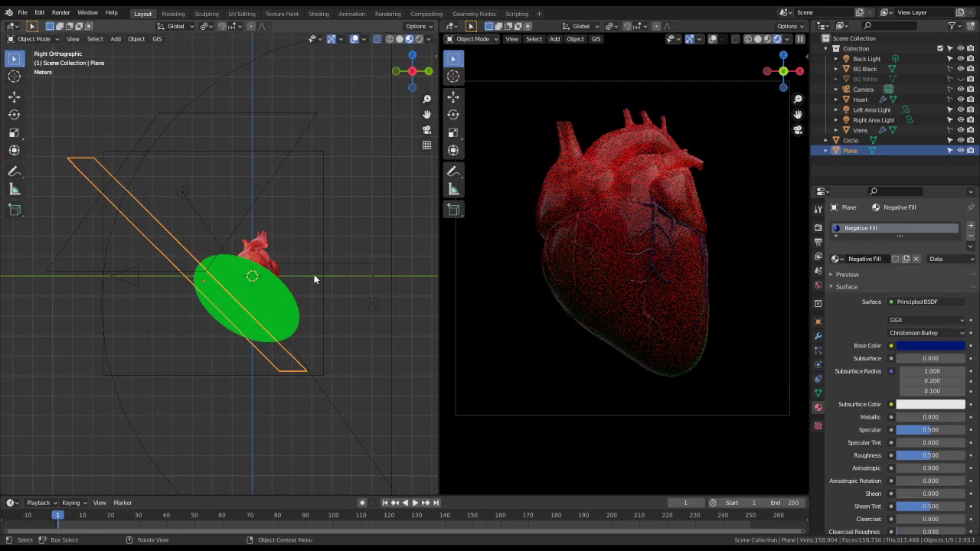
- In Edit Mode, scale the Plane's geometry to 0 along Y into an upright sheet
key(Tab)
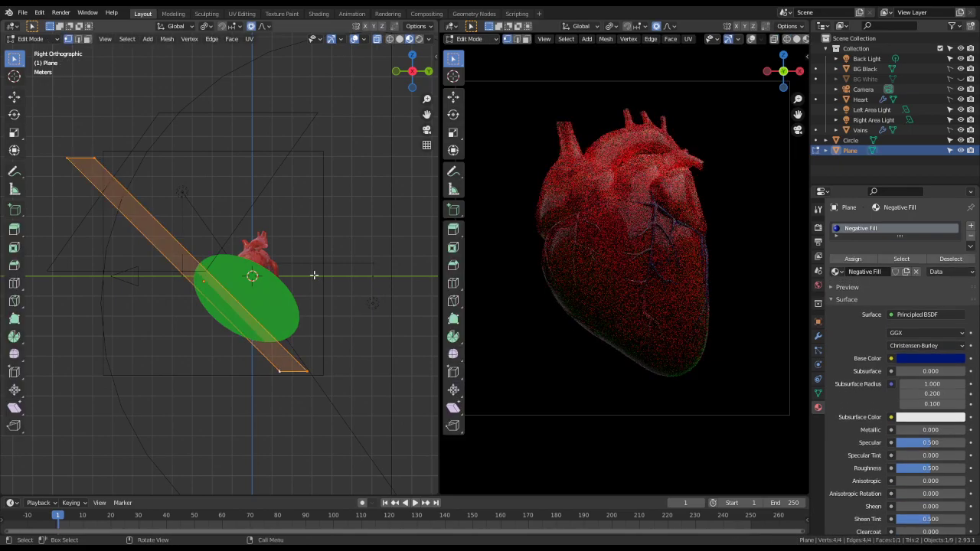
key(s)
key(y)
key(0)
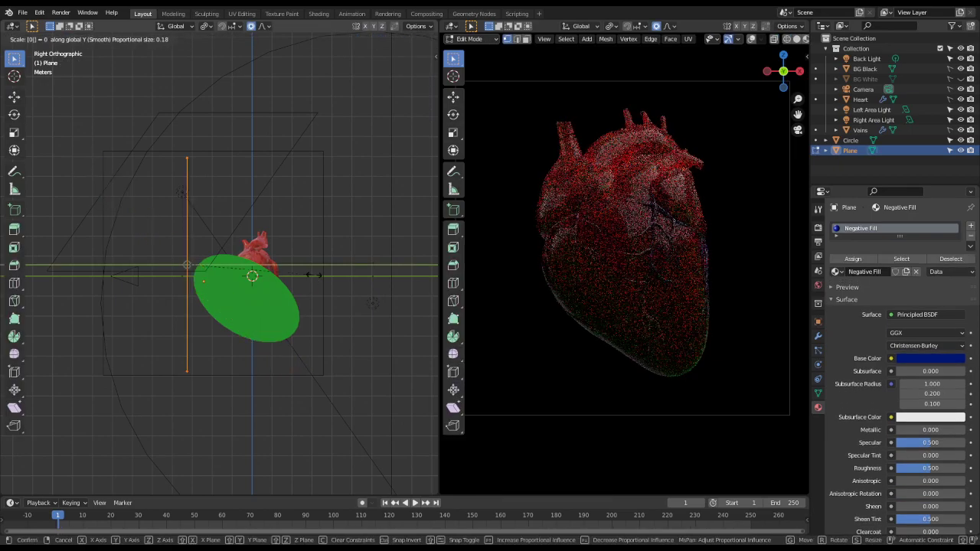
key(Return)
- Move the flattened plane beside the heart by X 0.62154 m and Y 1.2253 m
key(r)
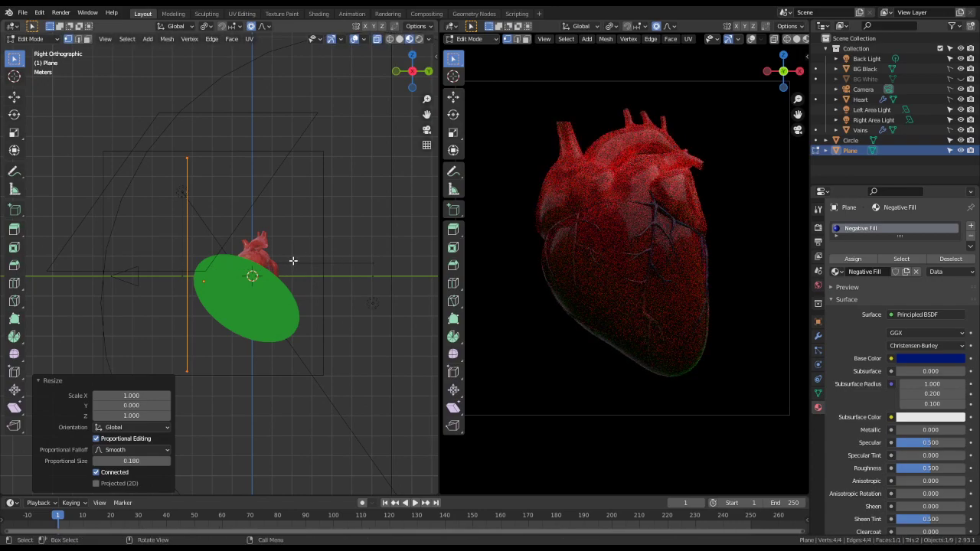
key(g)
click(252, 276)
middle_drag(252, 276, 248, 306)
key(KP_7)
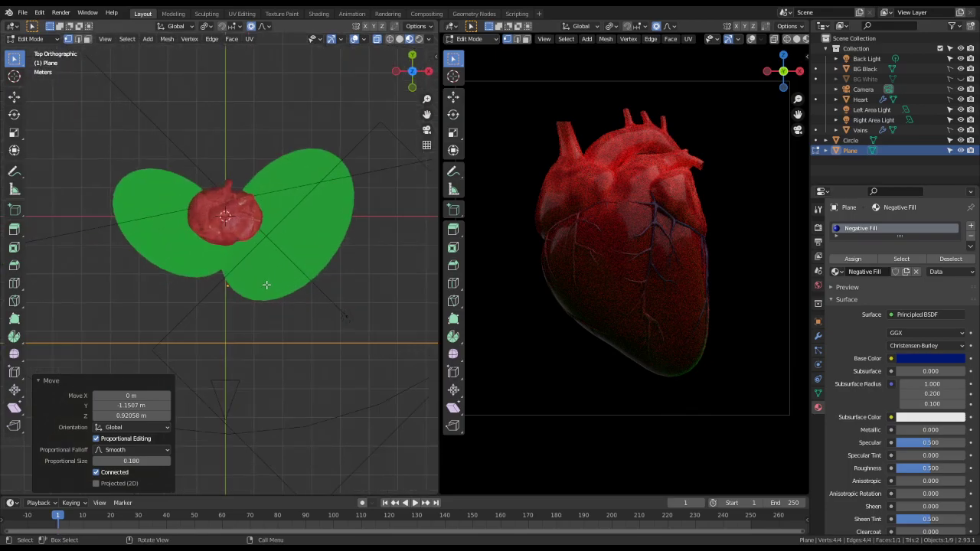
key(g)
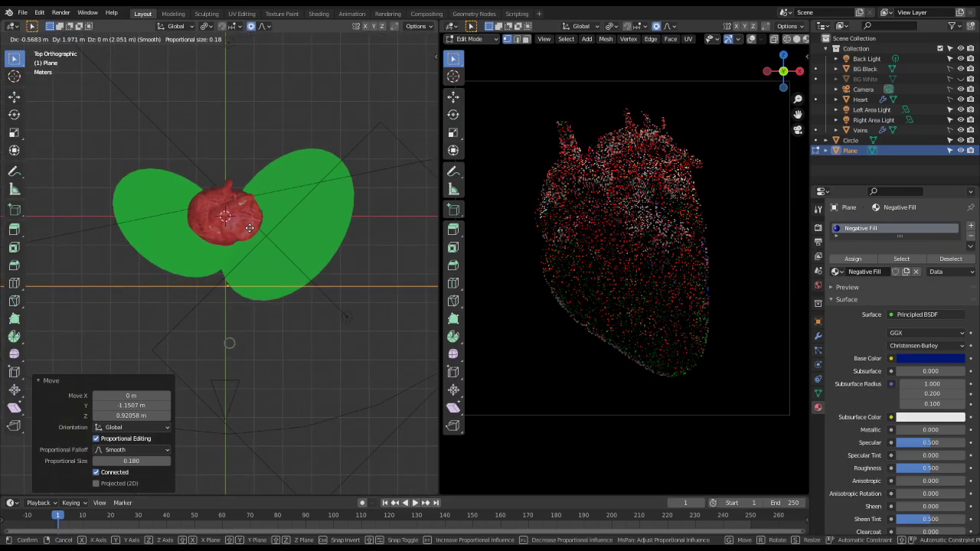
click(248, 251)
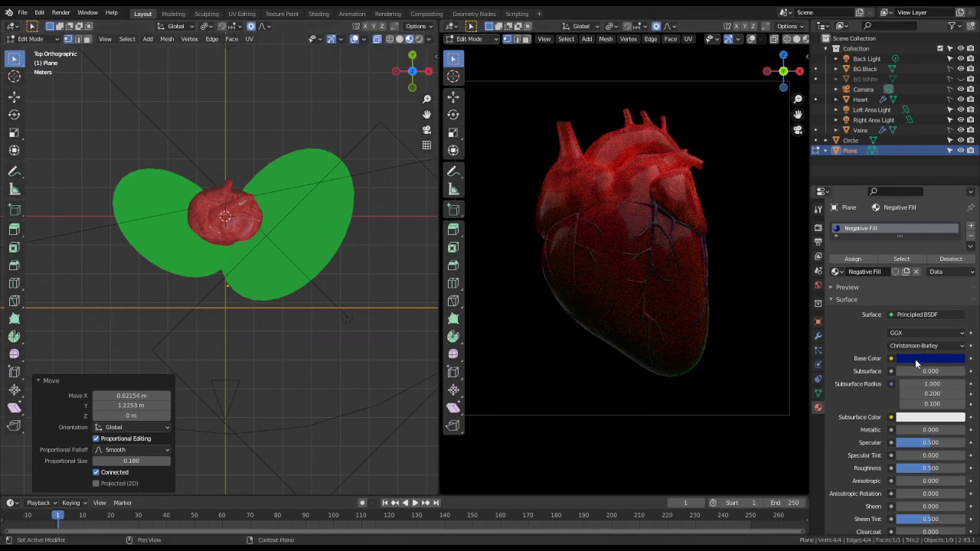
- Set the plane's base colour to a full-brightness green and hide the Circle discs
click(962, 151)
click(963, 151)
click(916, 360)
click(914, 360)
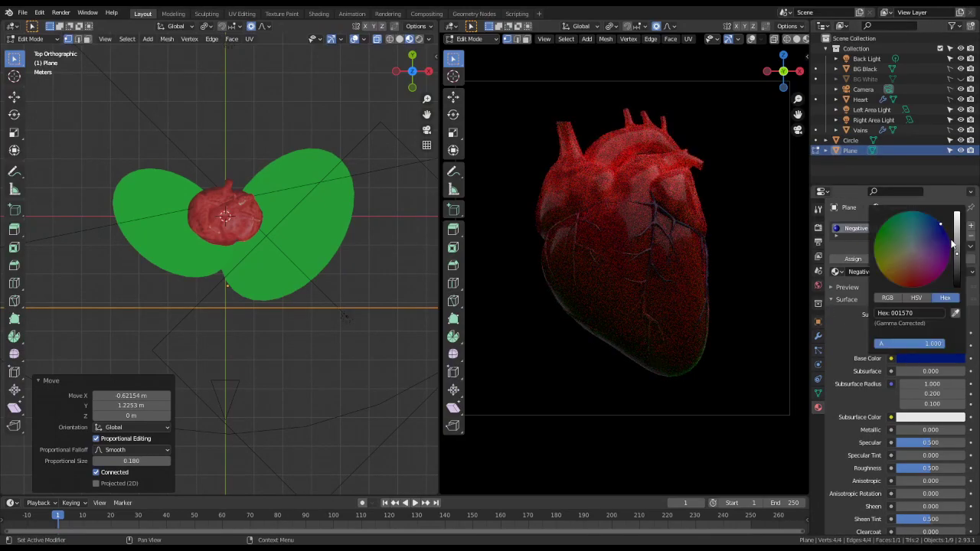
drag(957, 242, 957, 215)
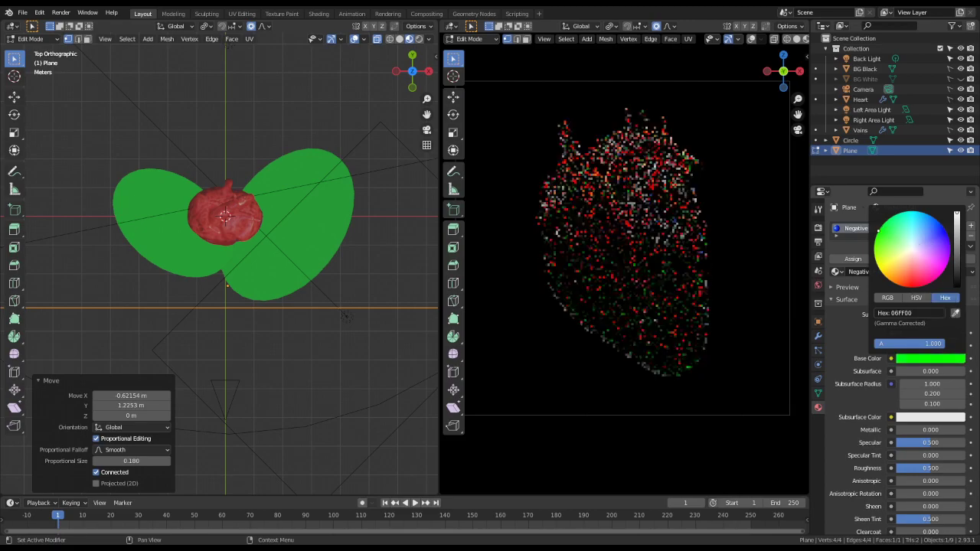
drag(917, 250, 888, 280)
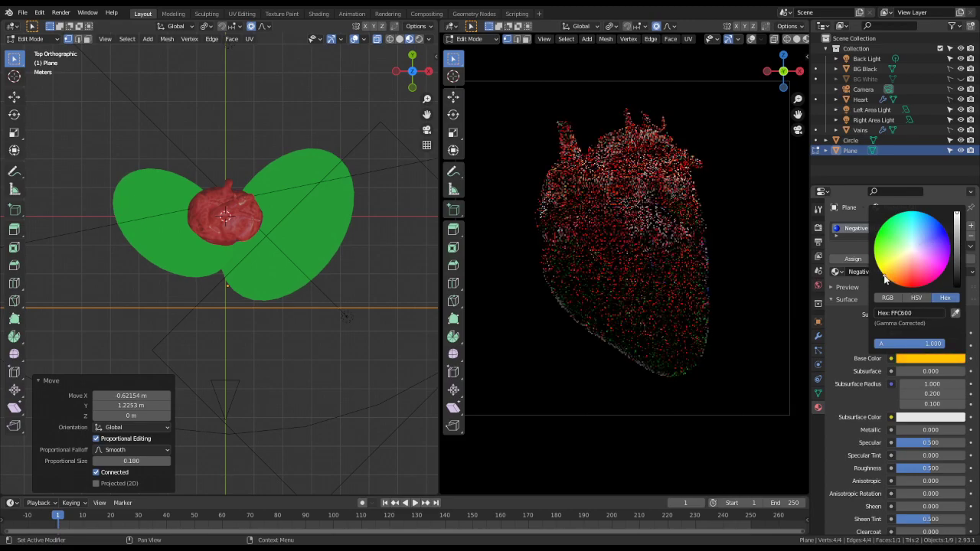
click(961, 140)
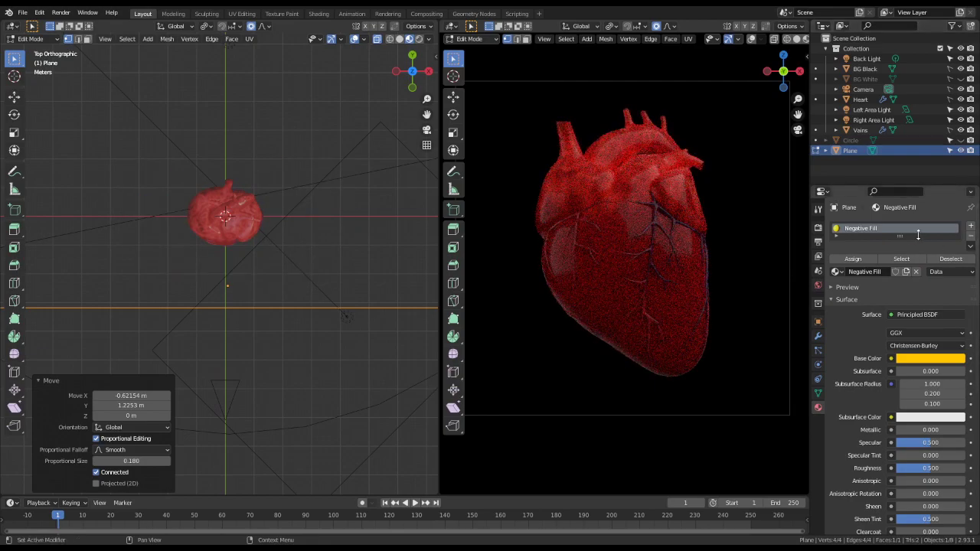
click(933, 359)
click(892, 280)
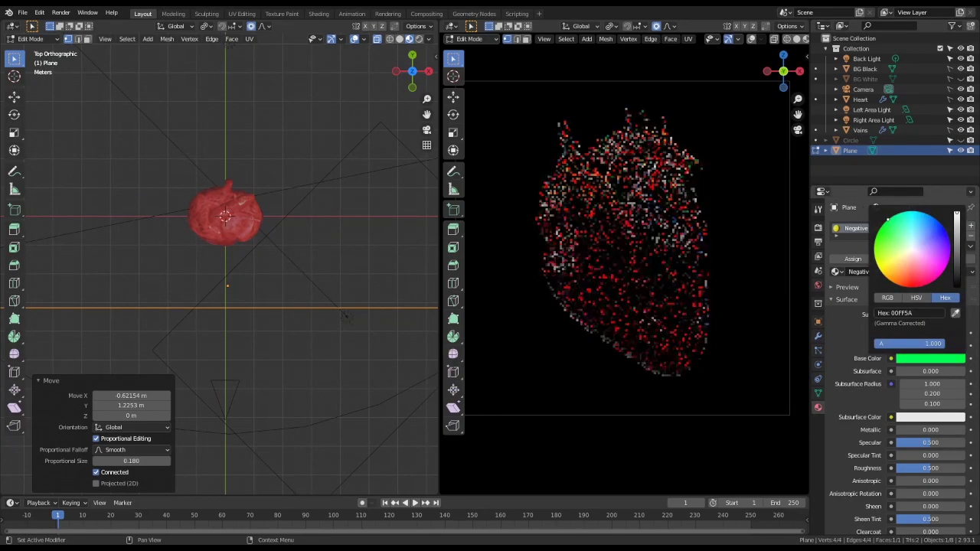
- Move the plane's geometry 1.5815 m along Y beside the heart
middle_drag(336, 292, 263, 279)
key(g)
key(y)
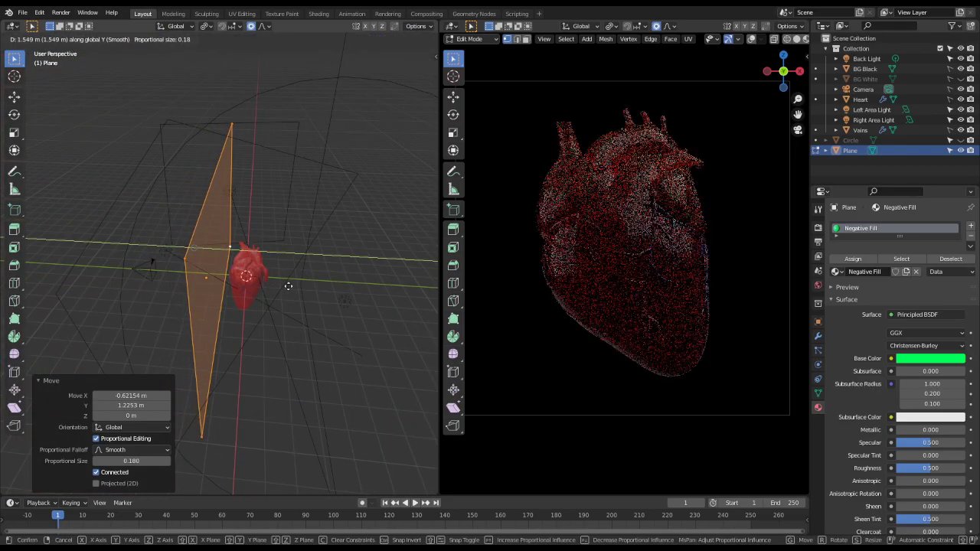
click(289, 287)
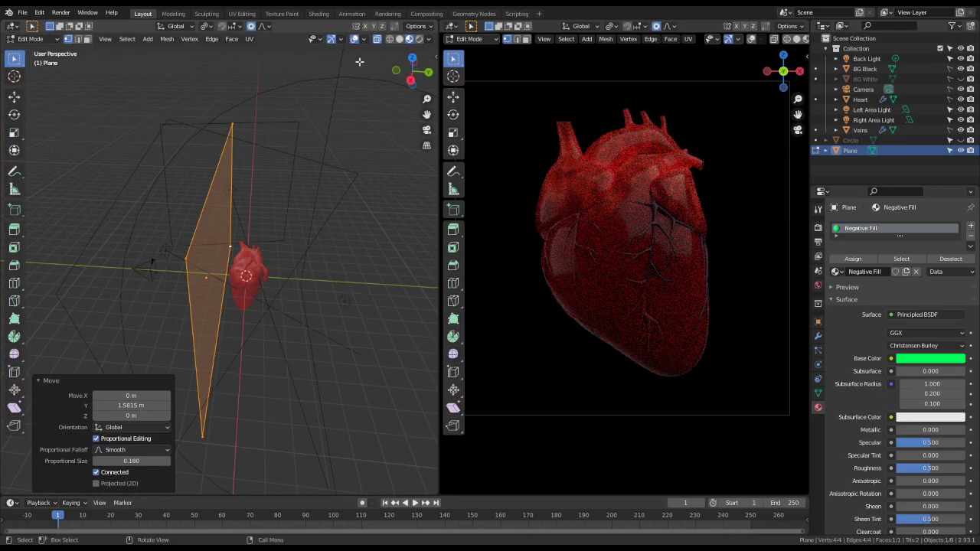
- Set the Plane's viewport display to Textured and return to Object Mode
click(818, 323)
scroll(906, 449, down, 4)
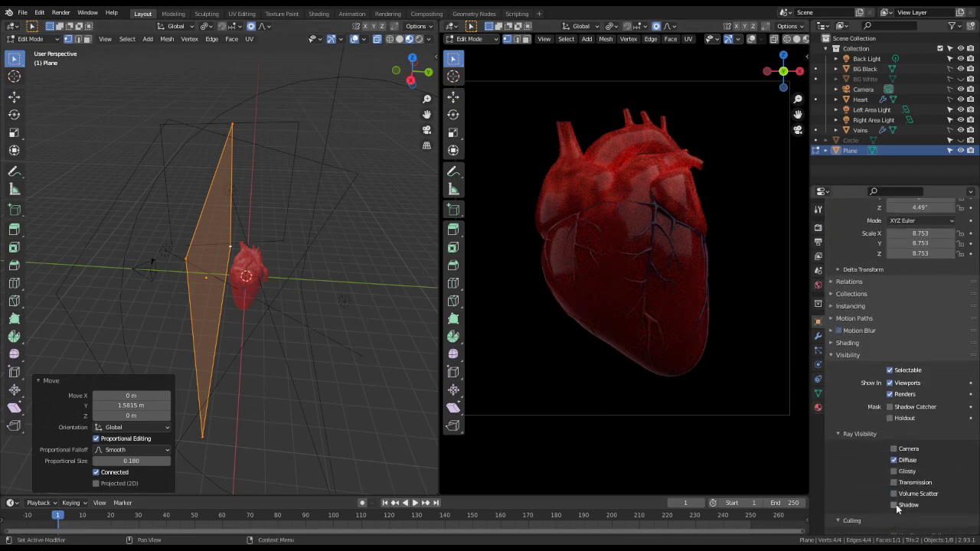
scroll(896, 490, down, 5)
click(894, 439)
scroll(896, 467, down, 2)
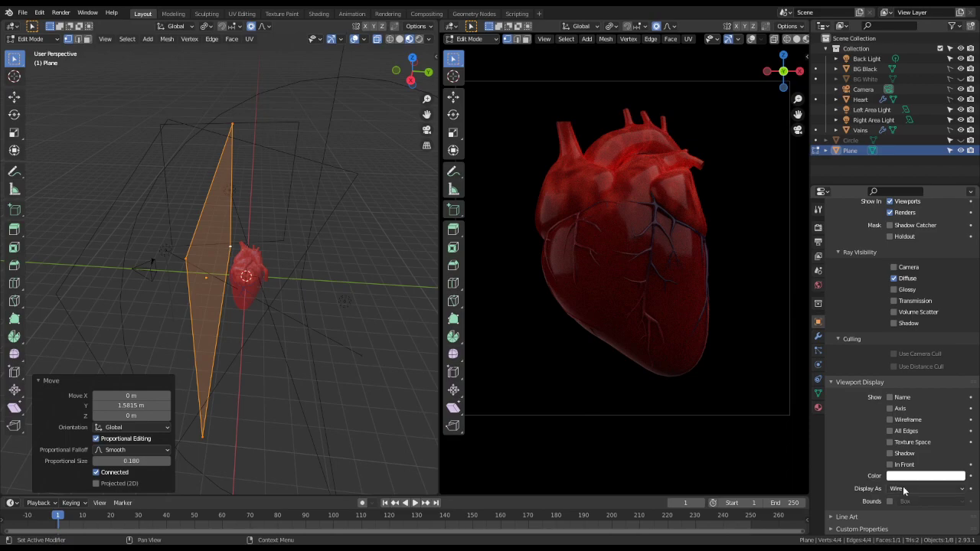
click(903, 490)
click(908, 443)
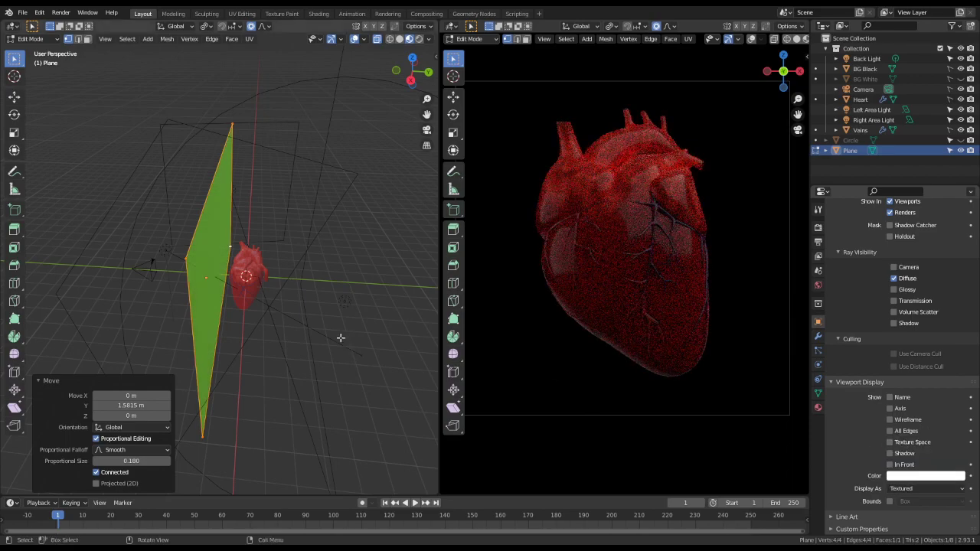
middle_drag(341, 337, 342, 287)
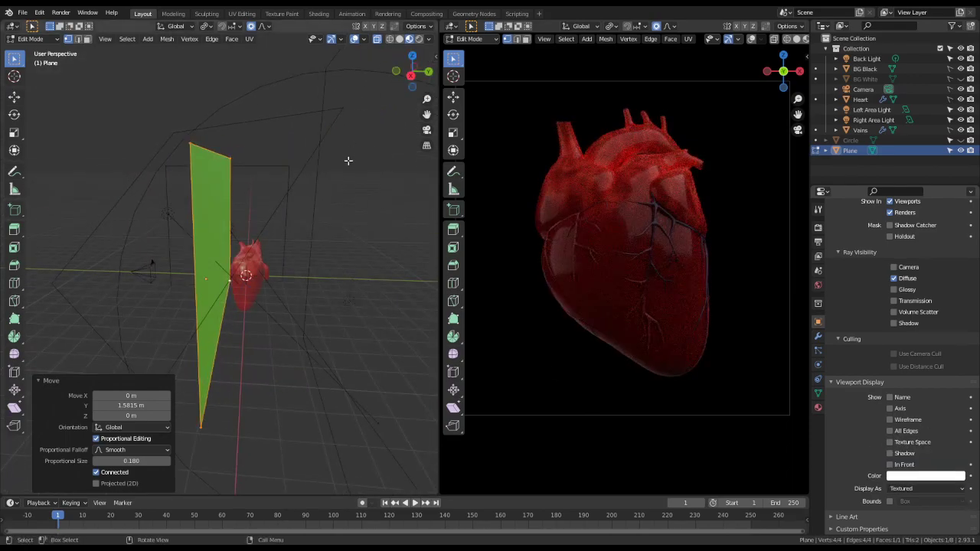
key(Tab)
middle_drag(361, 206, 366, 107)
click(365, 39)
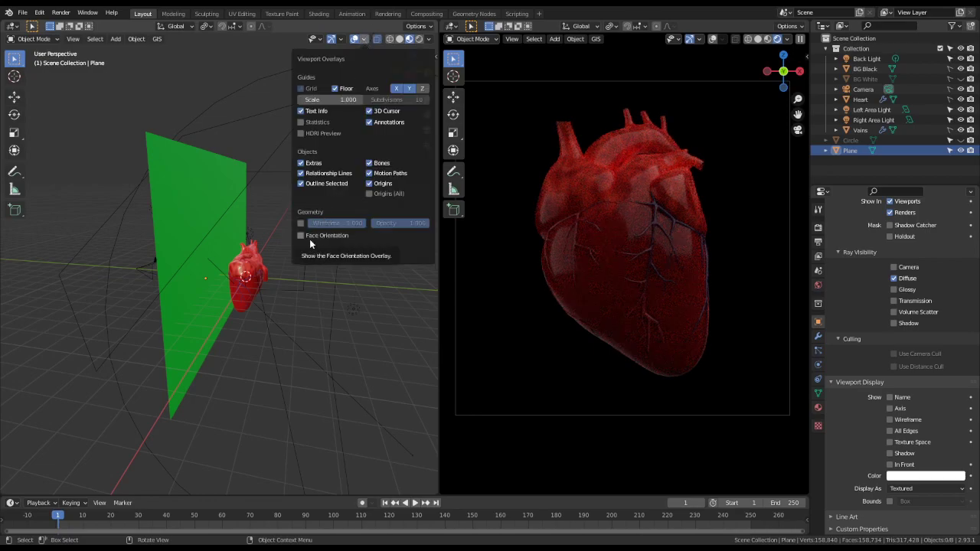
- Review the material's Surface, Displacement and Settings panels, keeping displacement at Bump Only
click(818, 407)
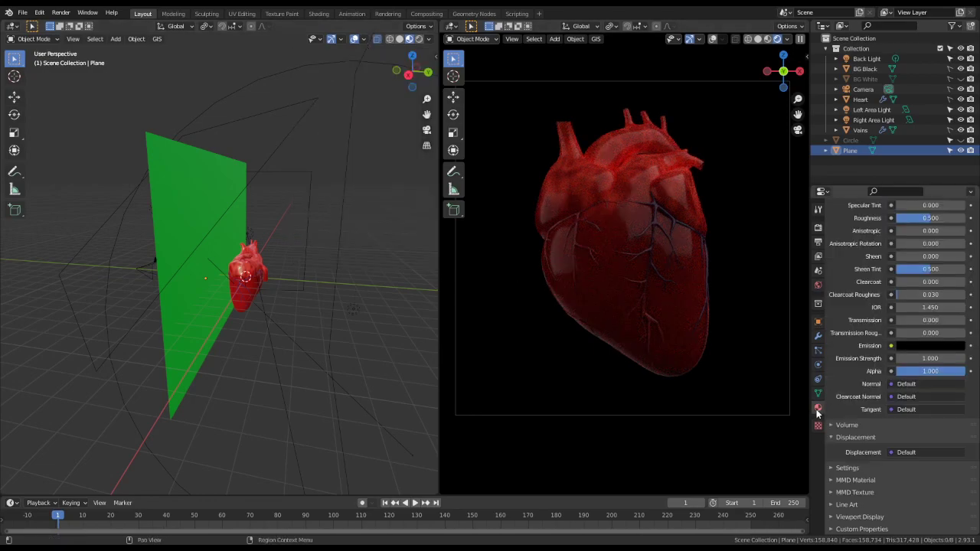
click(848, 468)
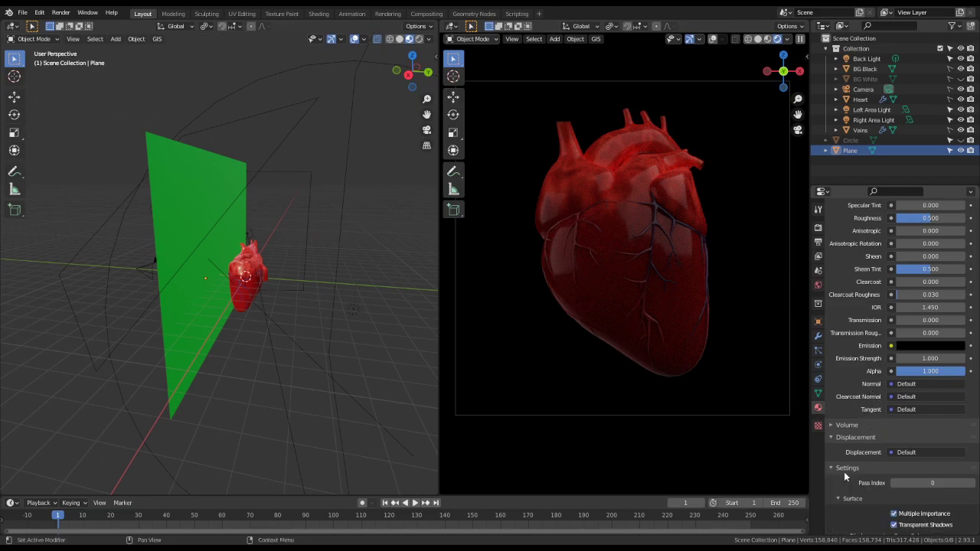
scroll(885, 475, down, 3)
scroll(868, 434, down, 3)
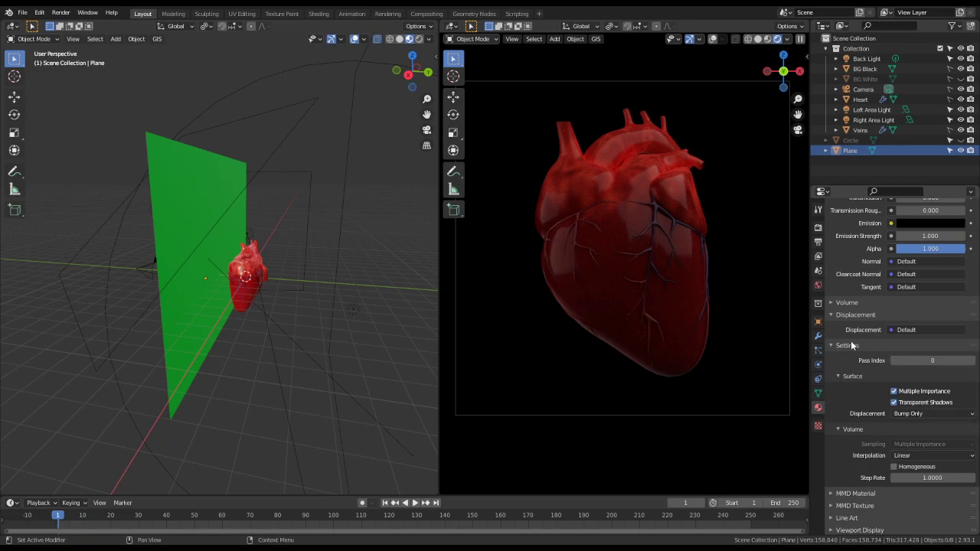
scroll(852, 347, up, 15)
click(840, 289)
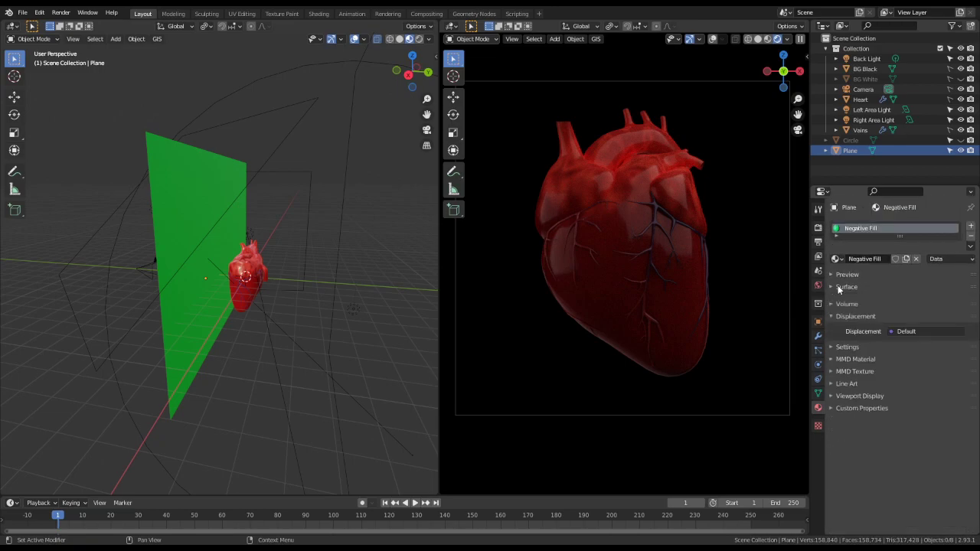
click(846, 311)
click(843, 288)
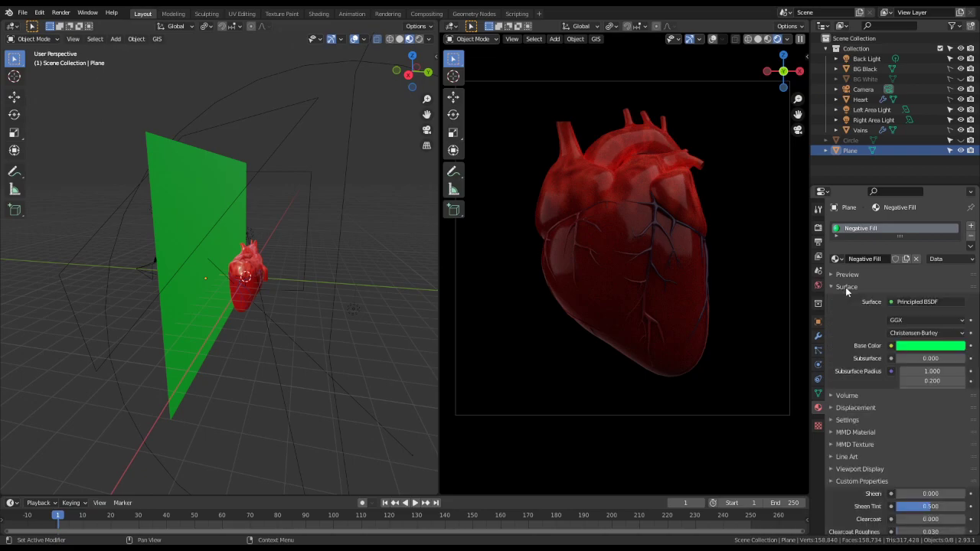
click(843, 289)
click(845, 325)
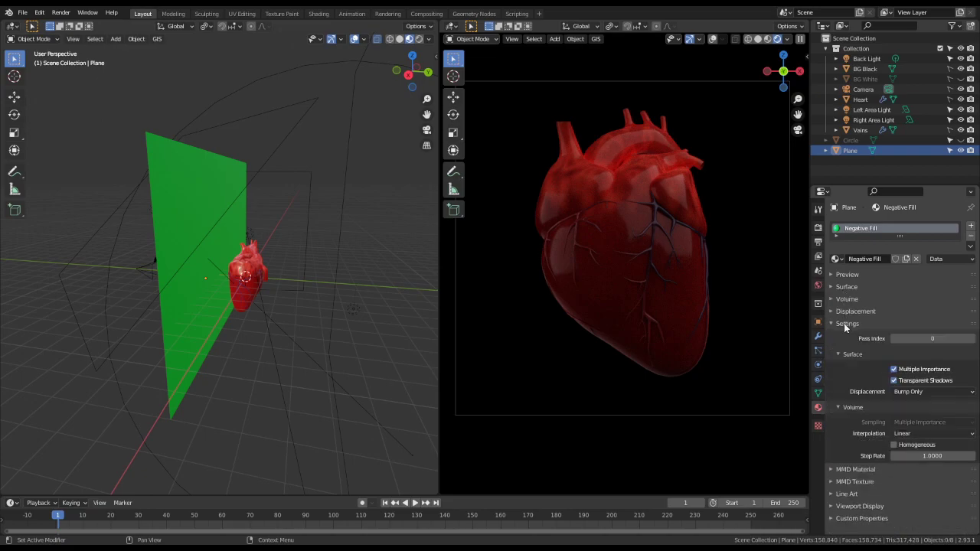
click(911, 392)
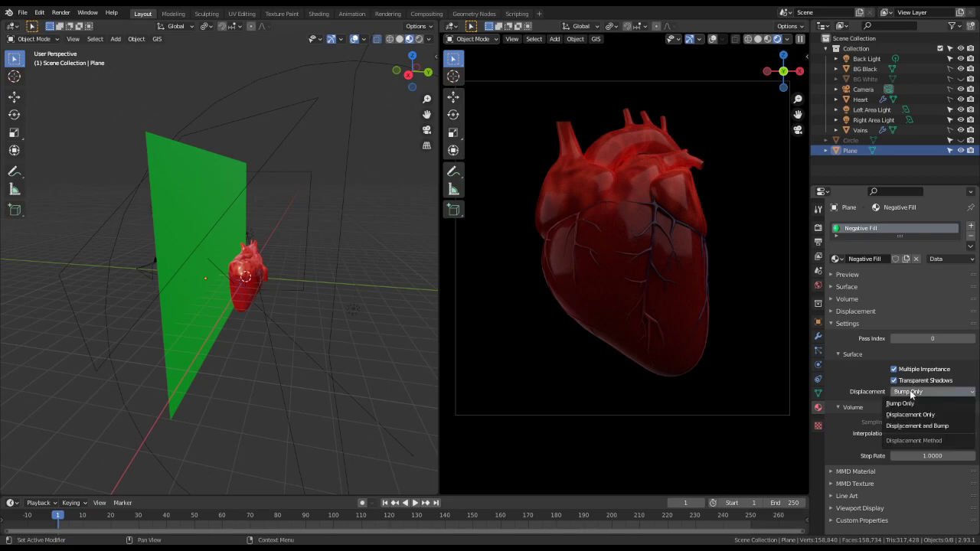
click(911, 394)
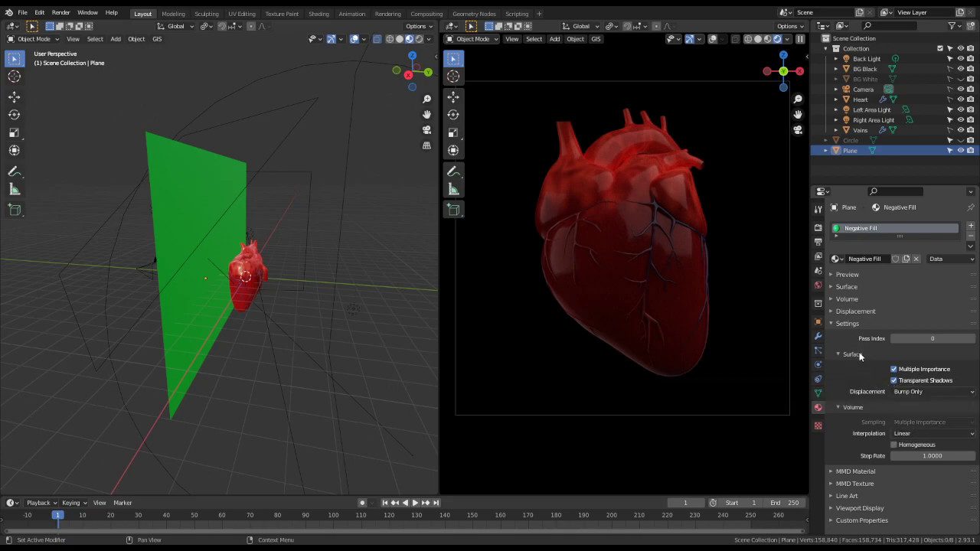
click(856, 324)
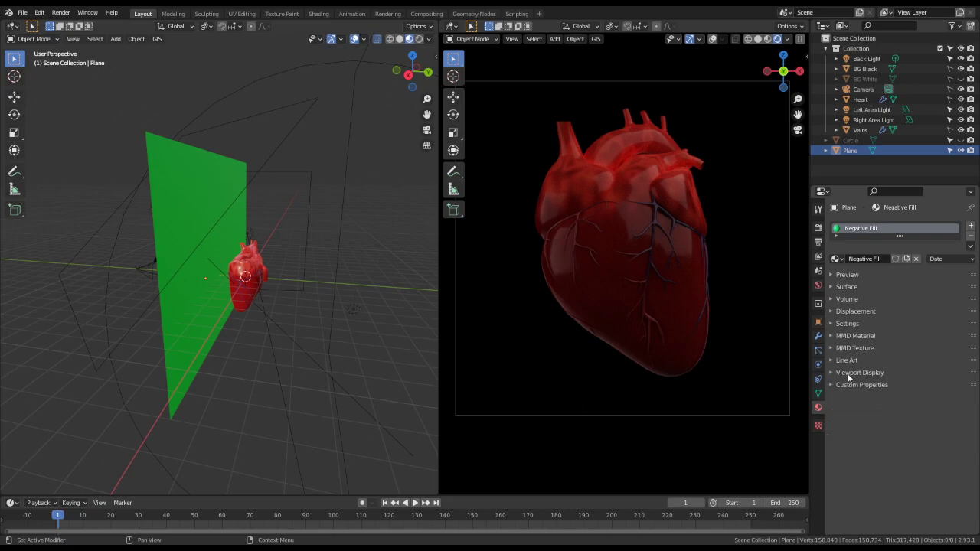
- Keep the Viewport Display blend mode at Opaque and reopen the Principled BSDF surface settings
click(847, 373)
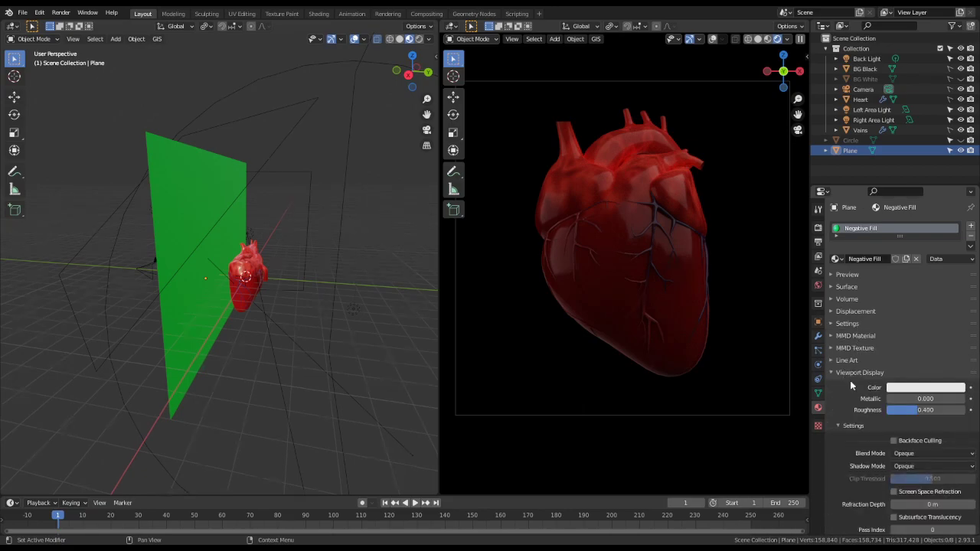
click(900, 456)
click(901, 458)
click(861, 373)
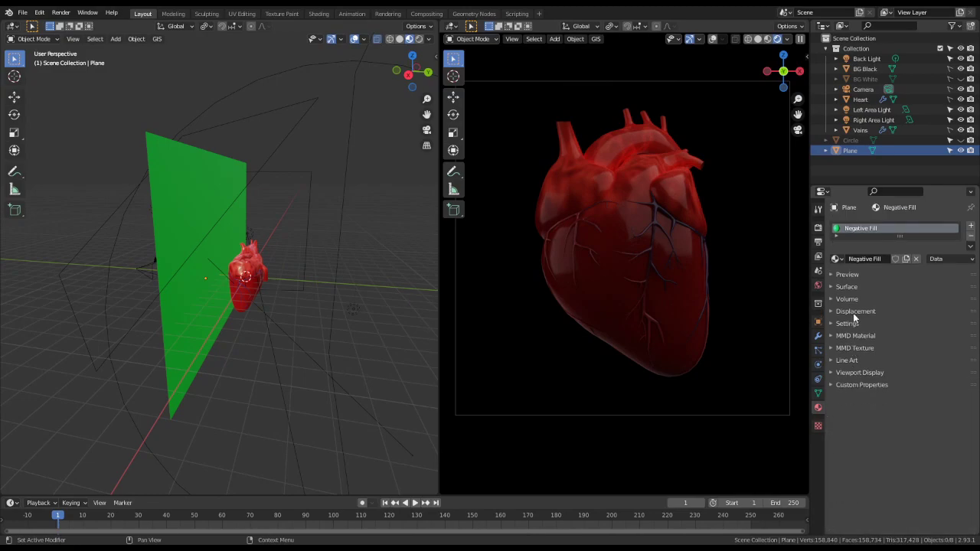
click(846, 286)
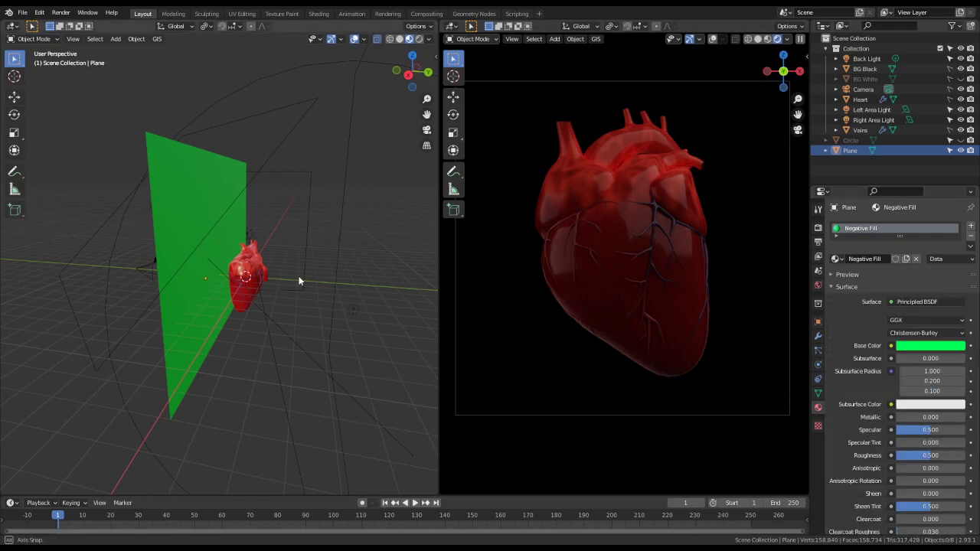
- Turn Face Orientation on and back off to check the green plane's normals
middle_drag(299, 281, 317, 285)
click(363, 39)
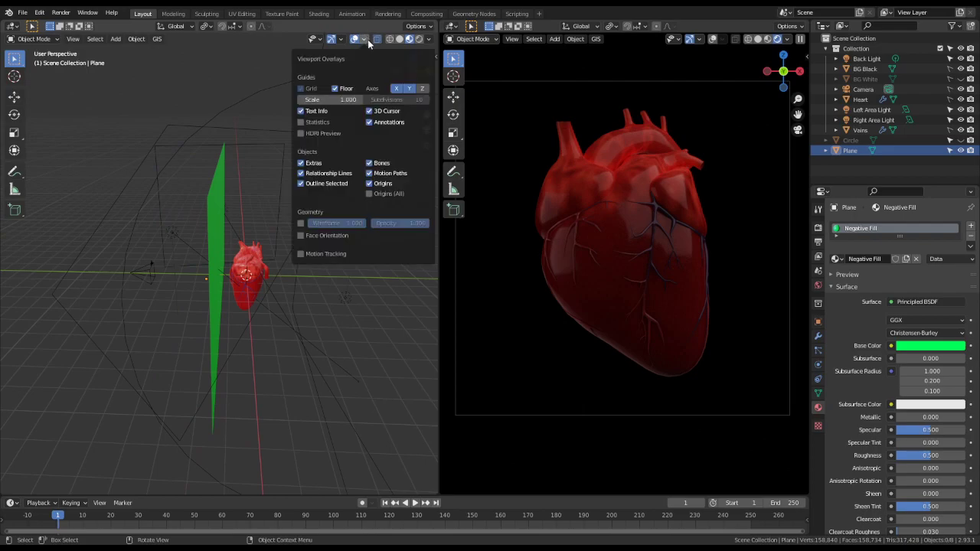
click(302, 235)
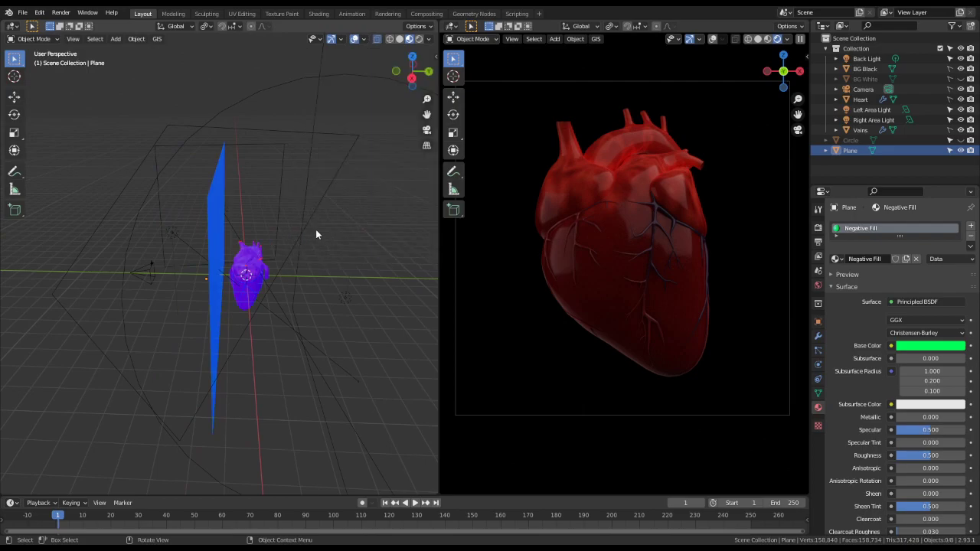
middle_drag(317, 232, 266, 243)
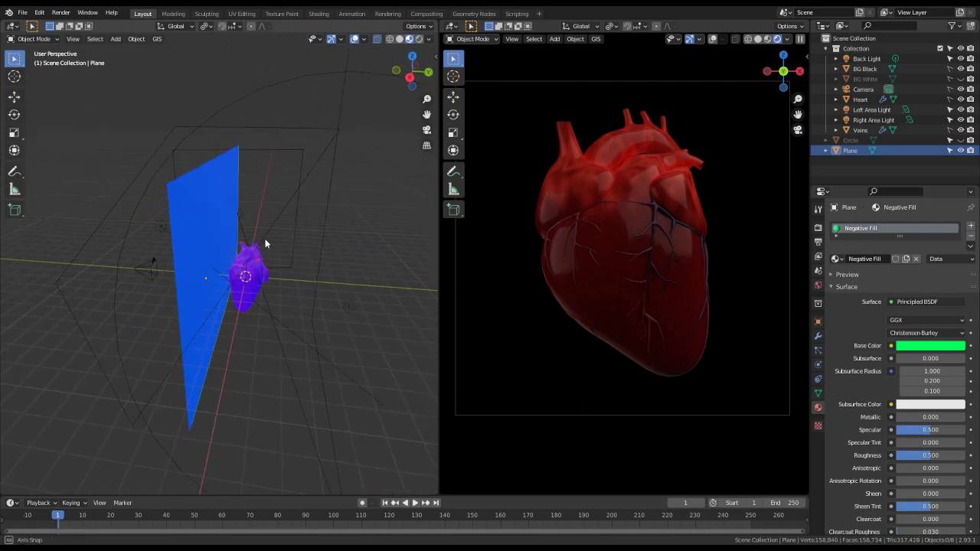
click(364, 39)
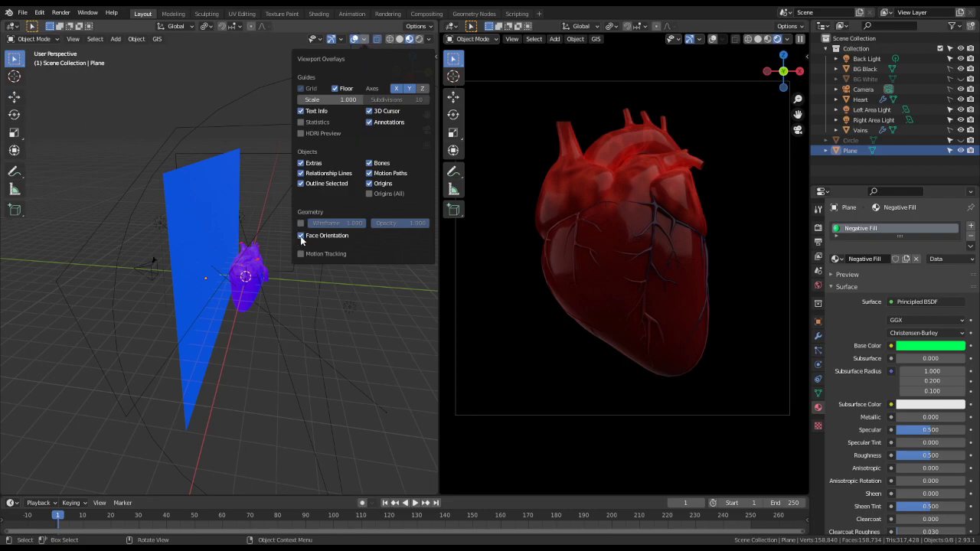
click(302, 235)
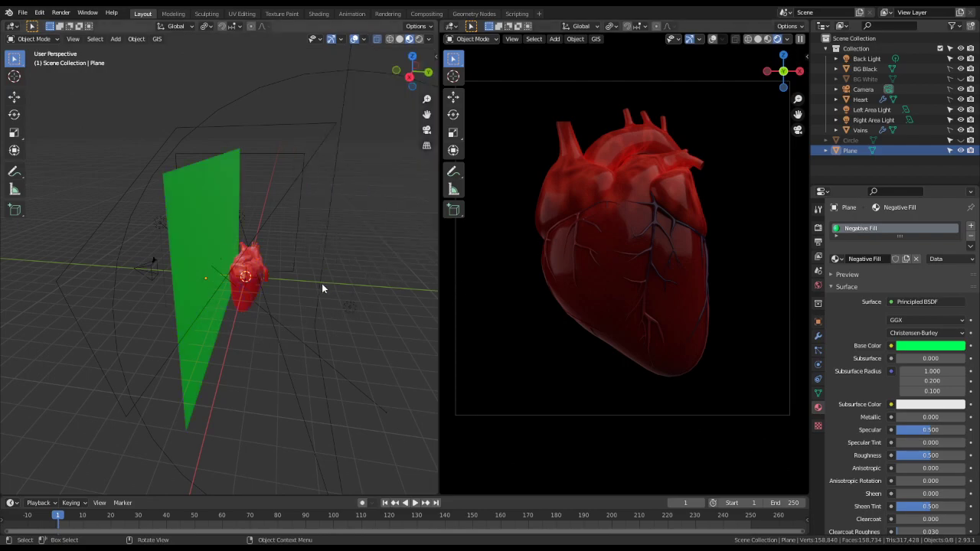
- Nudge the green plane along the Y axis, then cancel a trial rotation
click(185, 255)
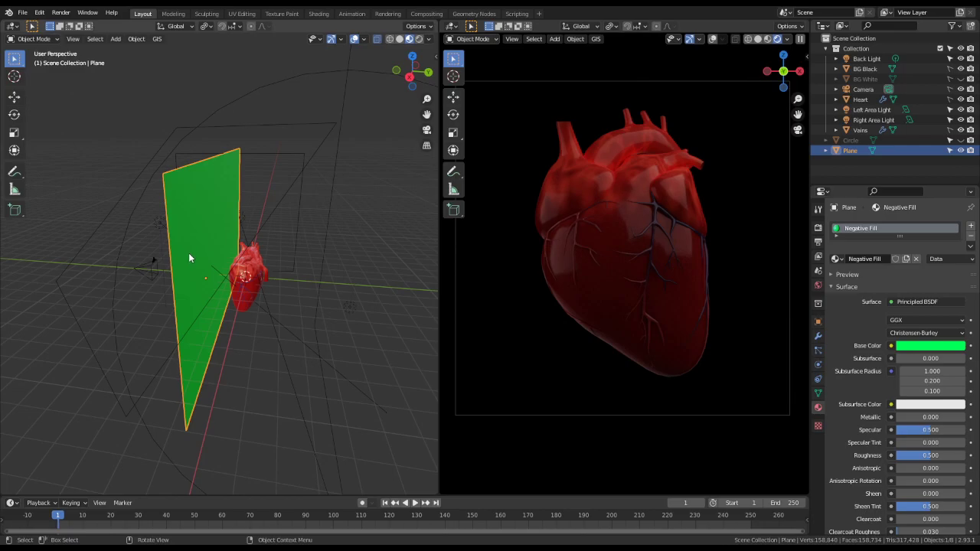
key(g)
key(y)
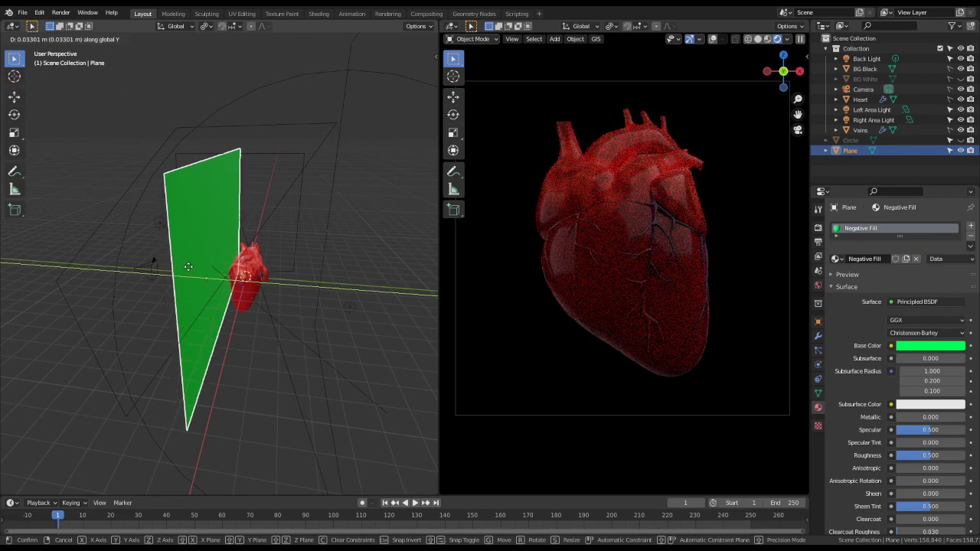
click(192, 270)
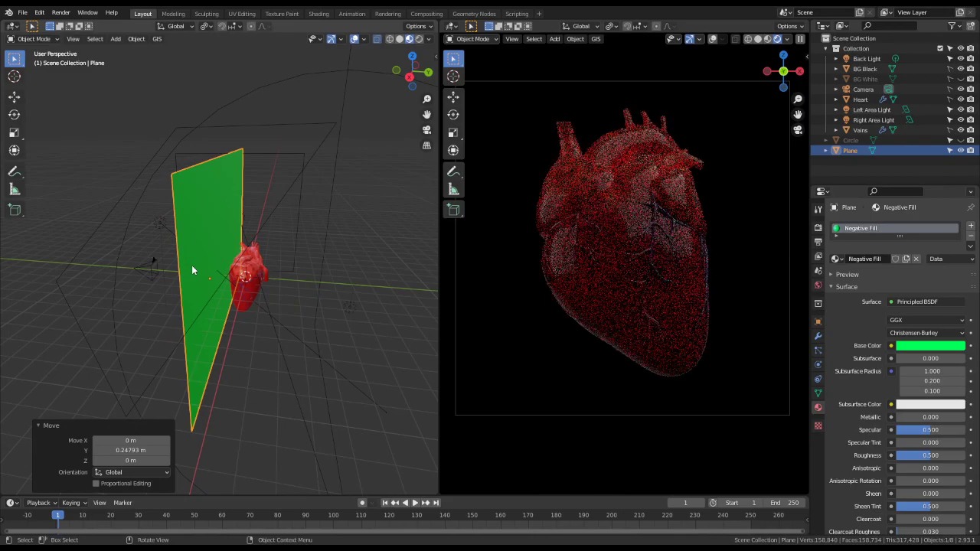
key(KP_3)
key(r)
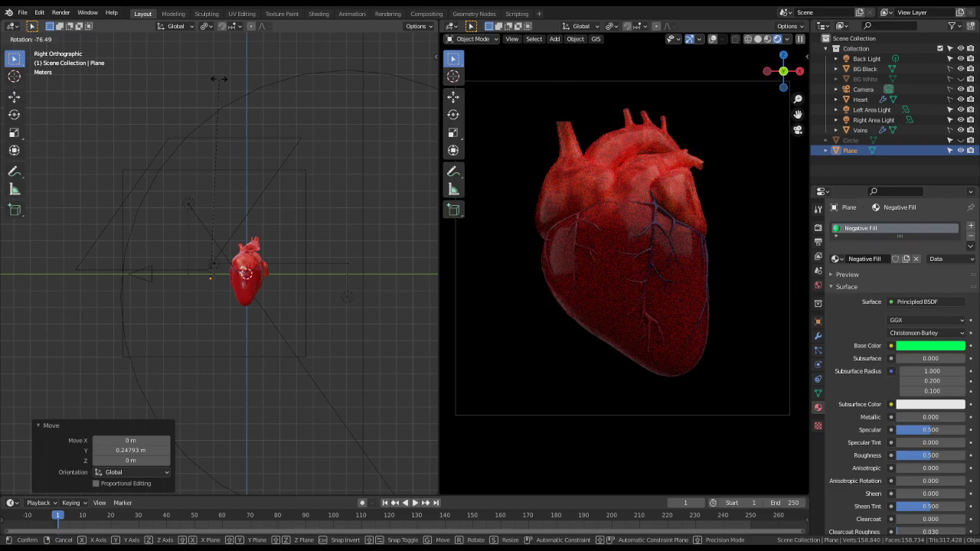
right_click(265, 360)
middle_drag(265, 361, 269, 304)
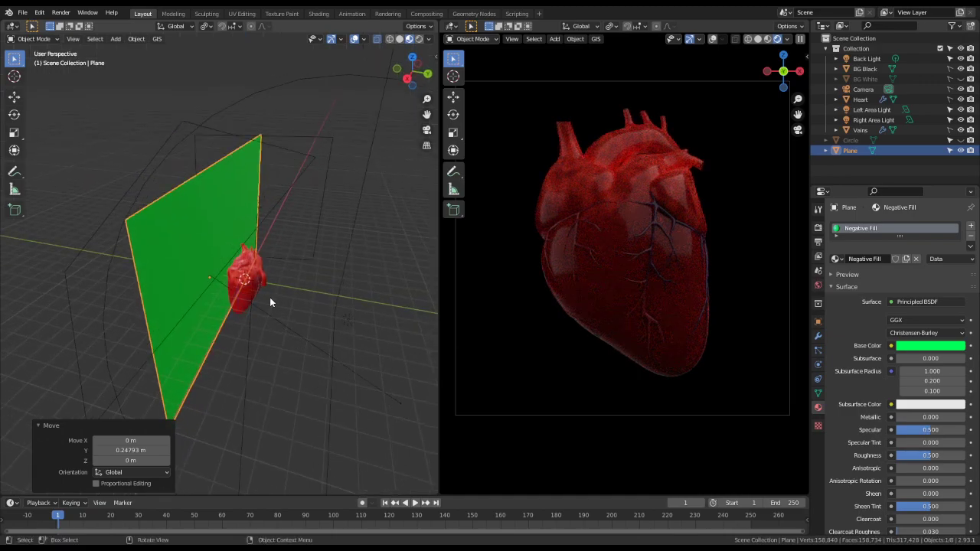
- Delete the green plane, restore the circle disc with undo, and select it
key(x)
click(270, 297)
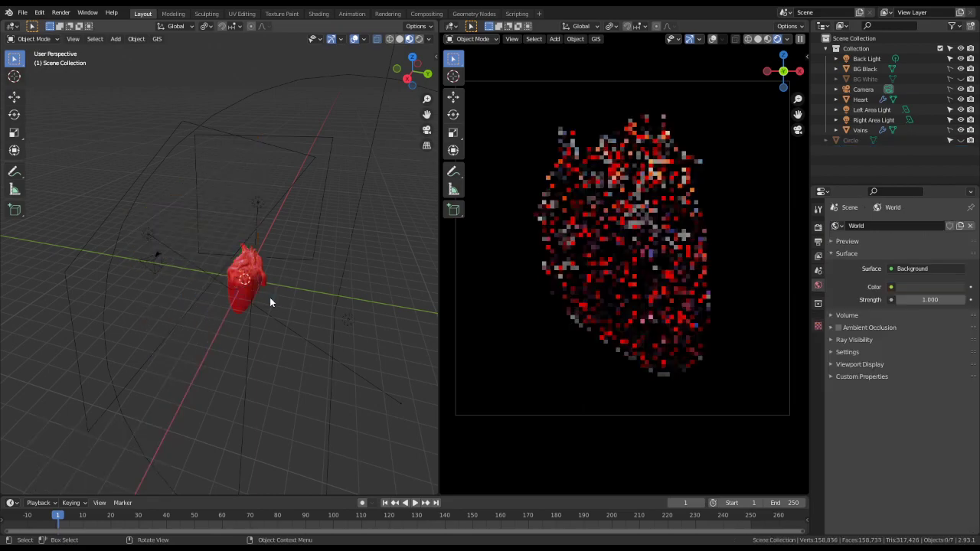
key(ctrl+z)
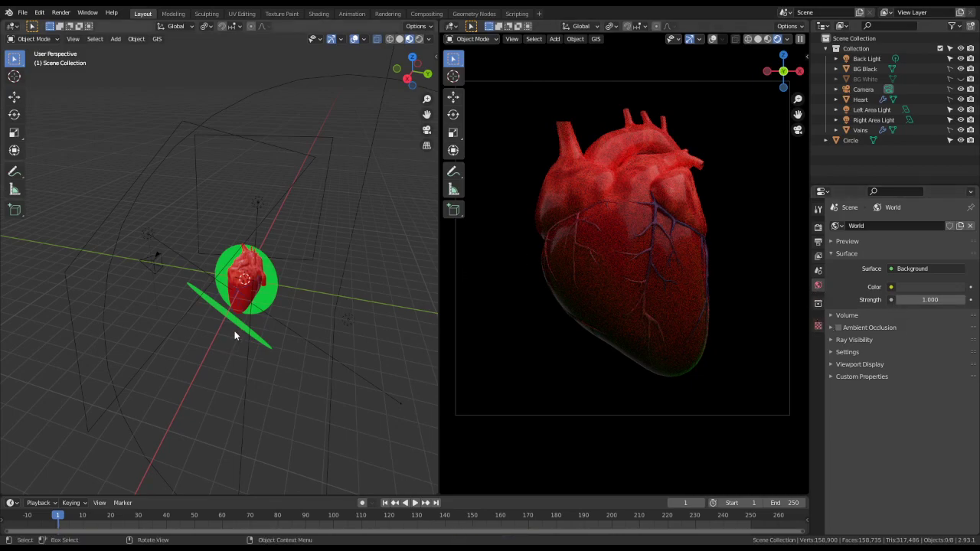
click(245, 327)
- Set the circle's base colour to white, hex FFFFFF
click(921, 349)
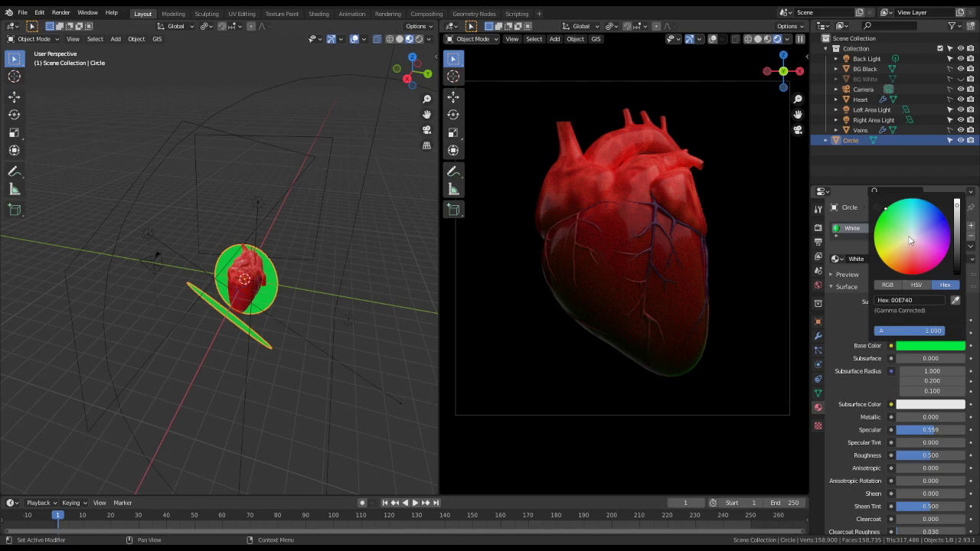
click(900, 301)
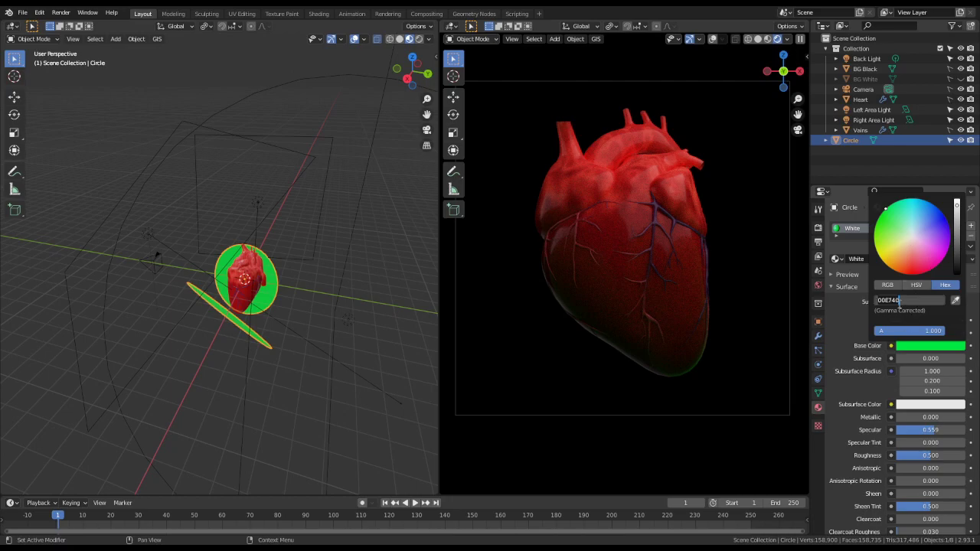
text(ffffff)
key(Return)
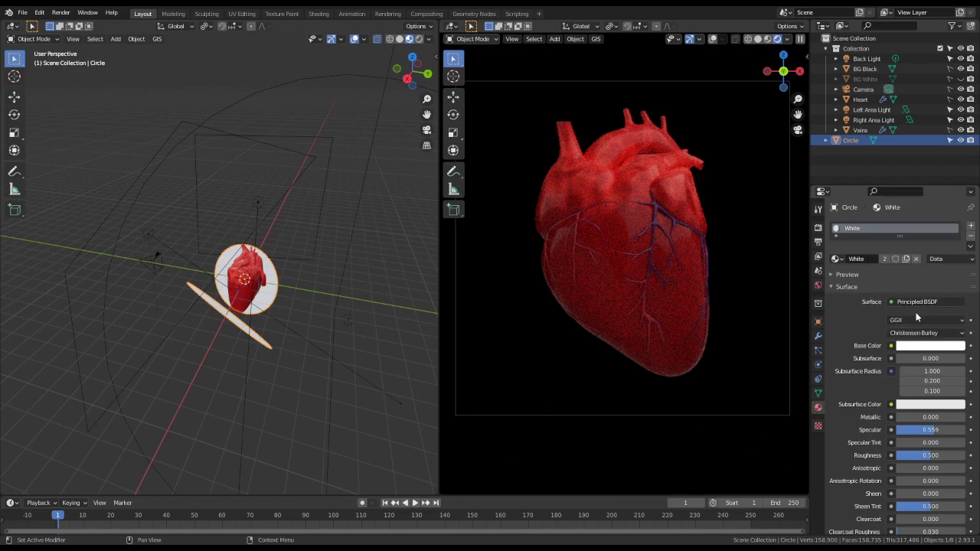
- Try light blue, pink and red base colours, settling on purple BC45FF
click(911, 348)
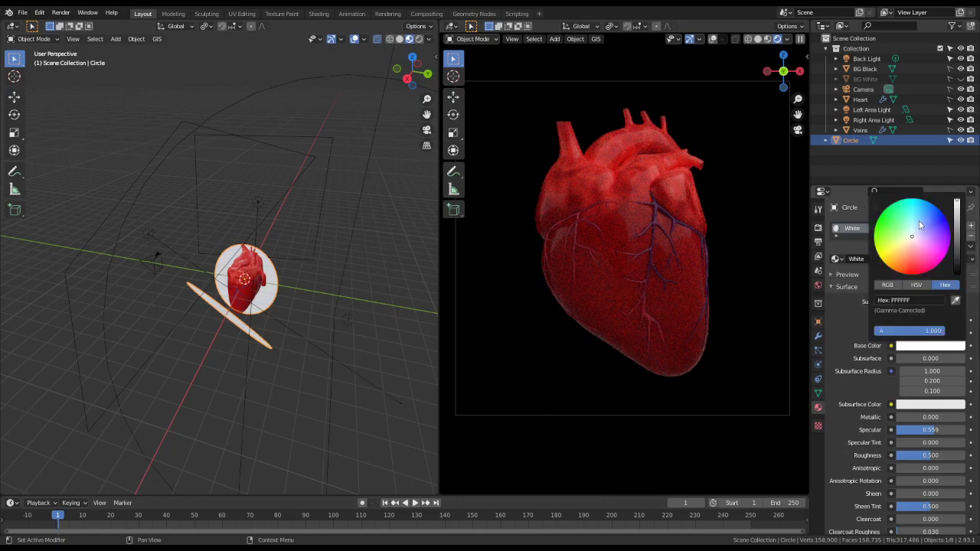
click(921, 225)
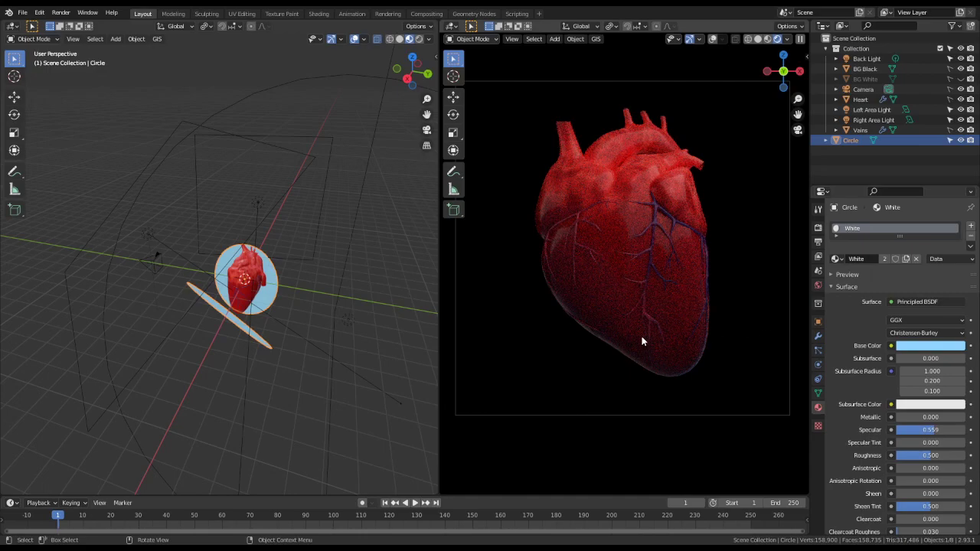
click(923, 349)
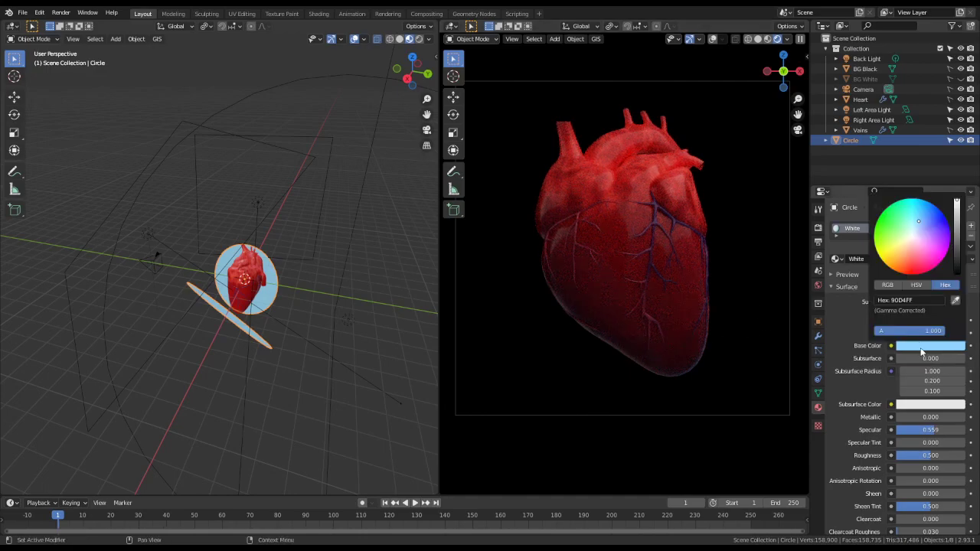
click(918, 251)
drag(920, 252, 922, 277)
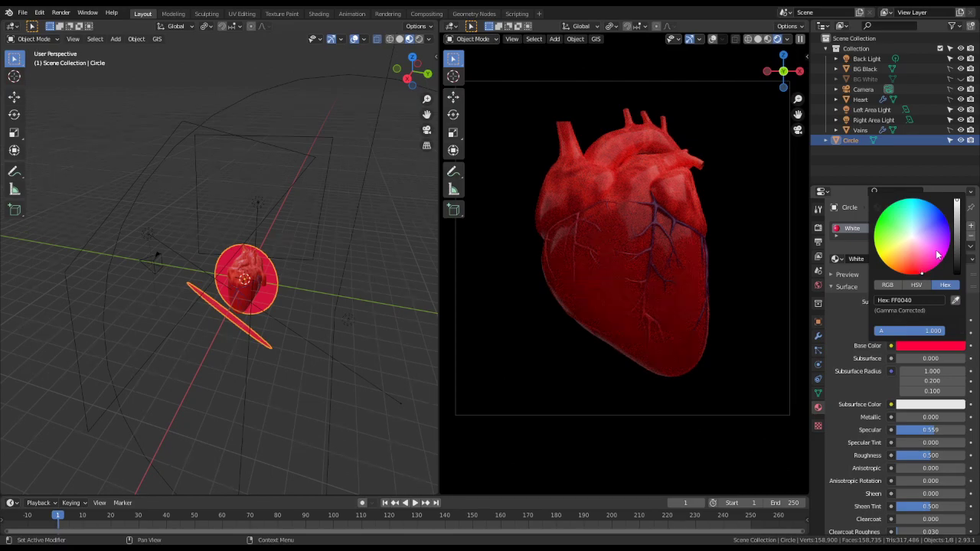
click(941, 244)
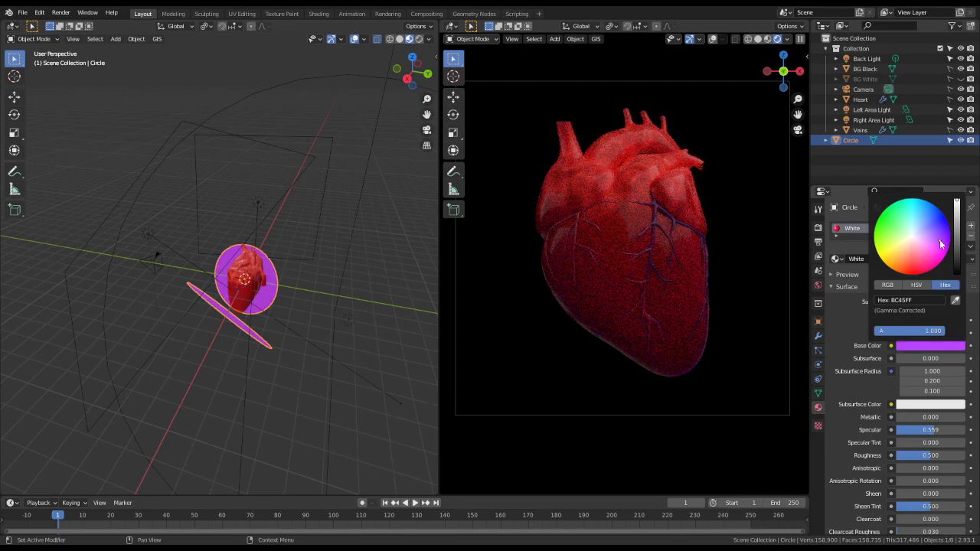
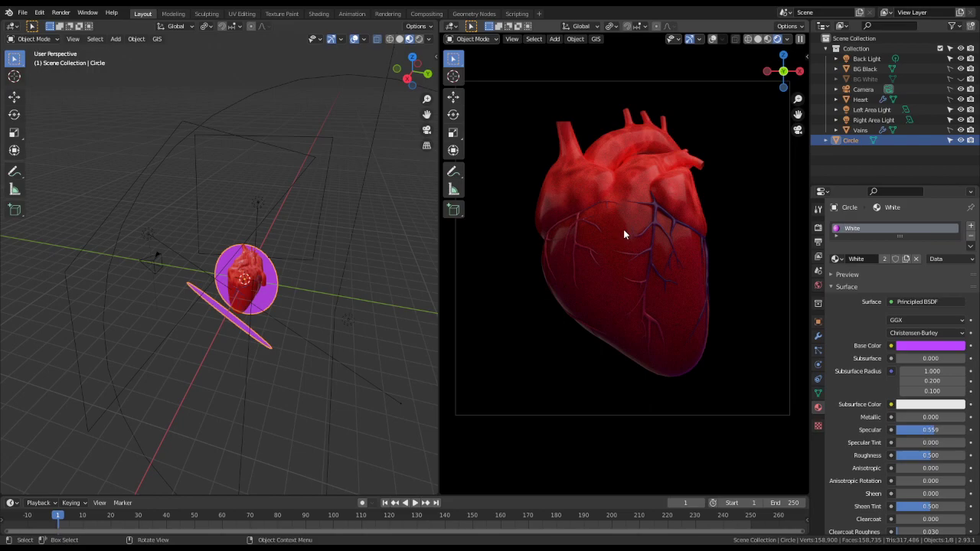
- Set the Circle's base colour to hex ffffff, then view the last render
click(920, 346)
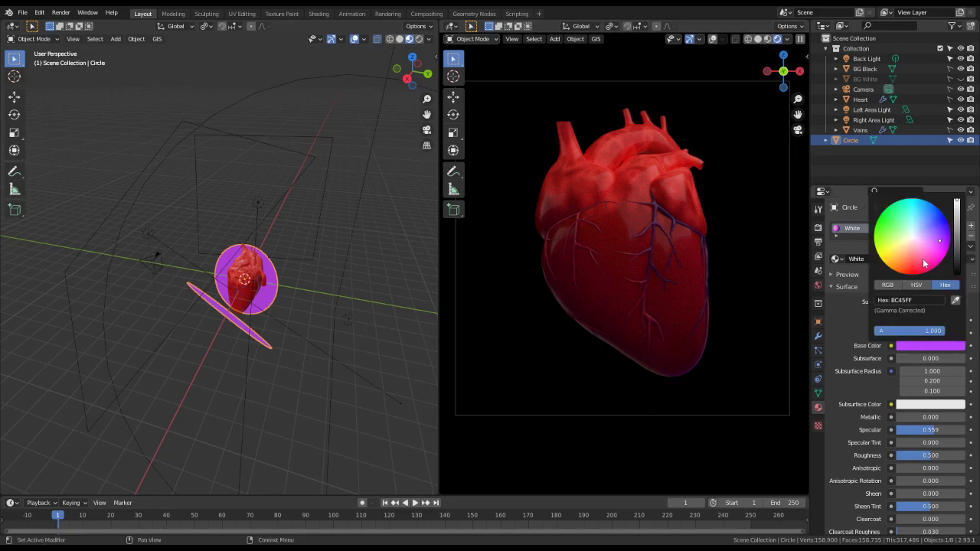
click(913, 303)
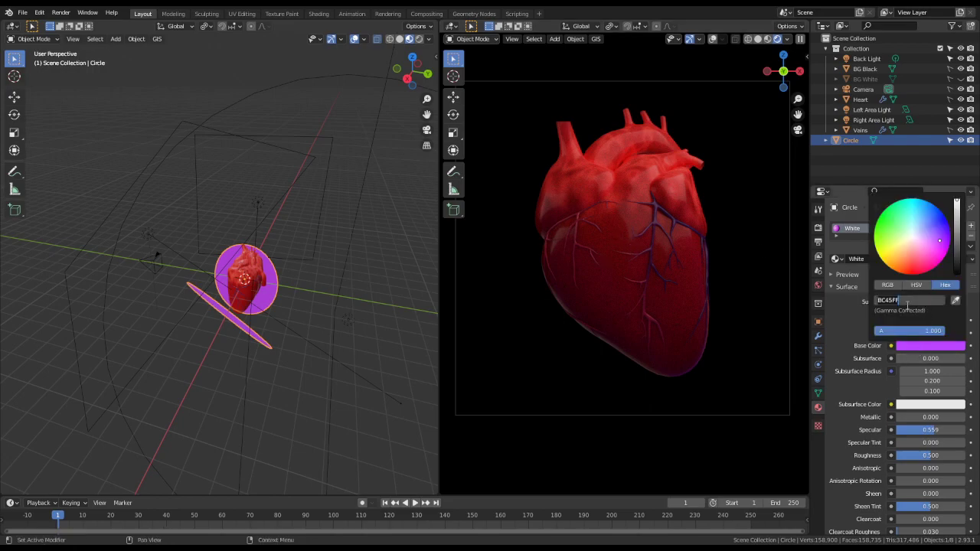
text(ffffff)
key(Return)
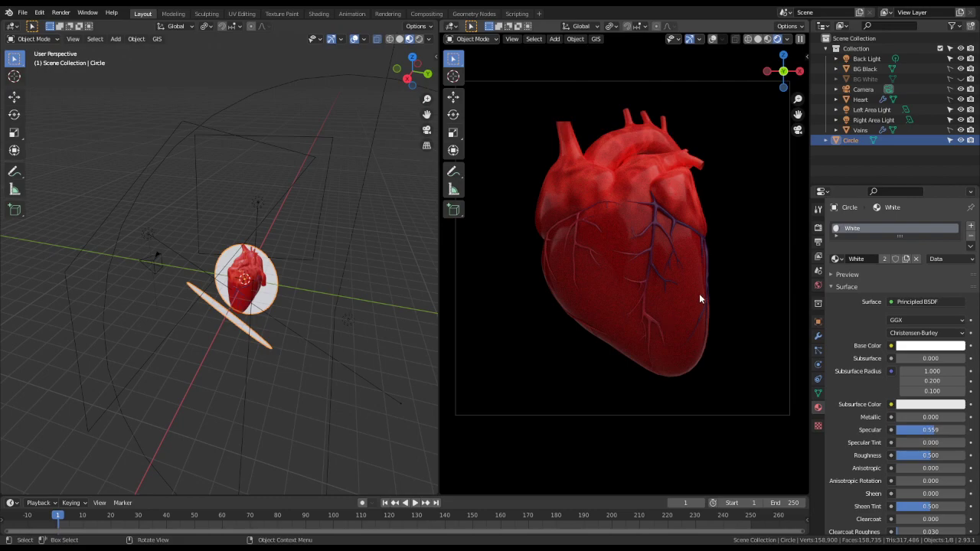
click(388, 14)
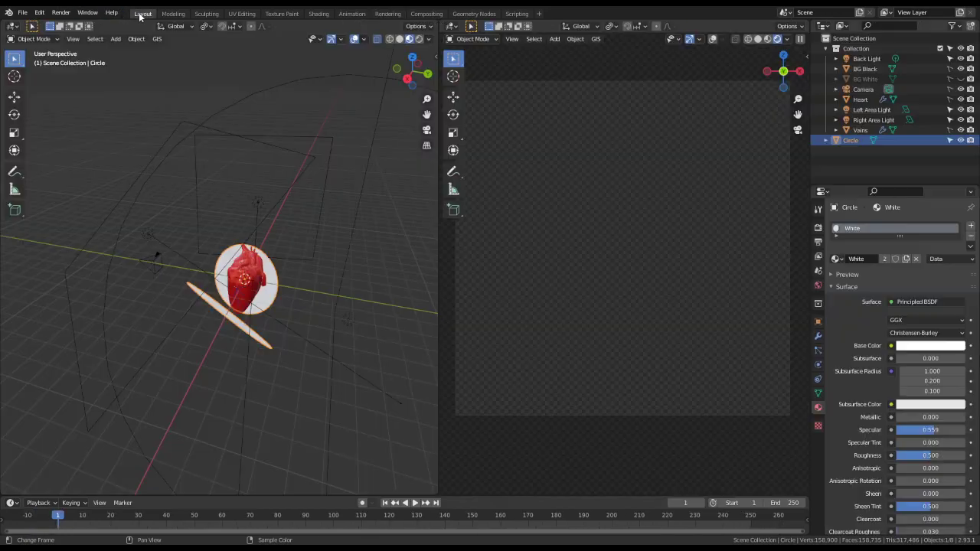
- Back in Layout, set Cycles viewport samples to 512 and keep render samples at 256
click(142, 14)
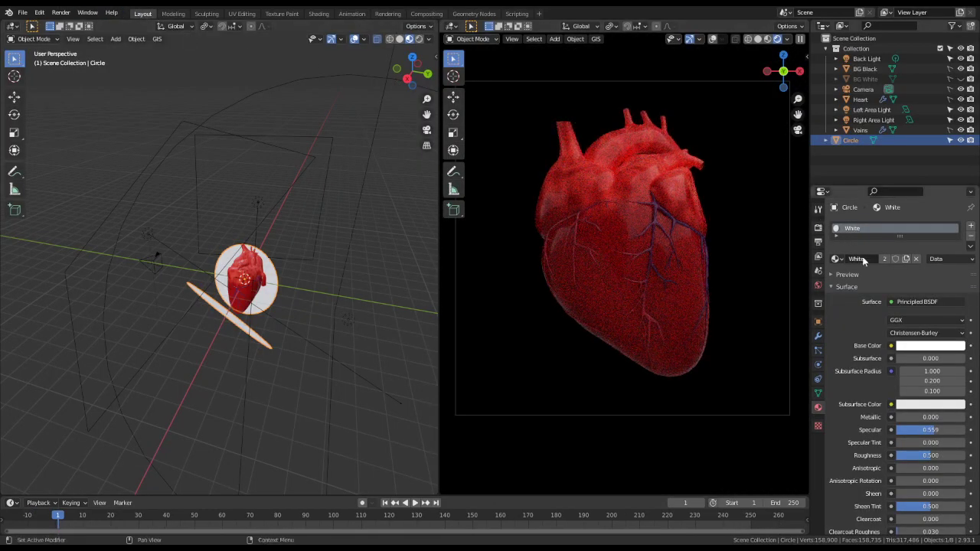
click(818, 229)
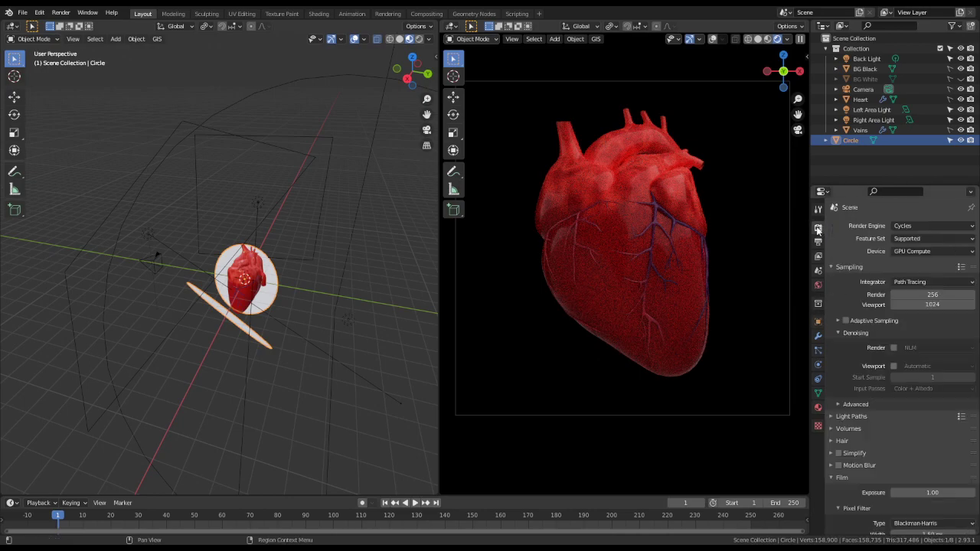
click(943, 304)
text(5)
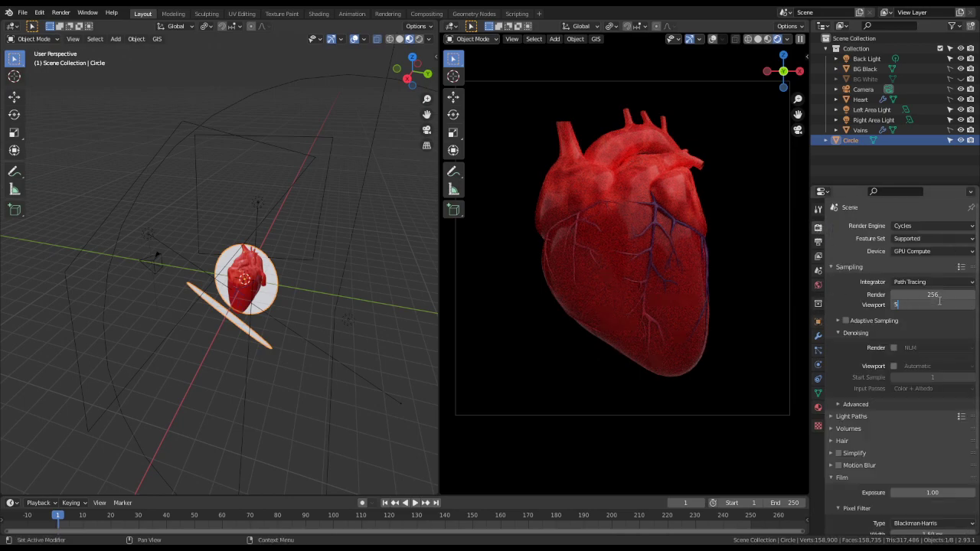
text(12)
key(Return)
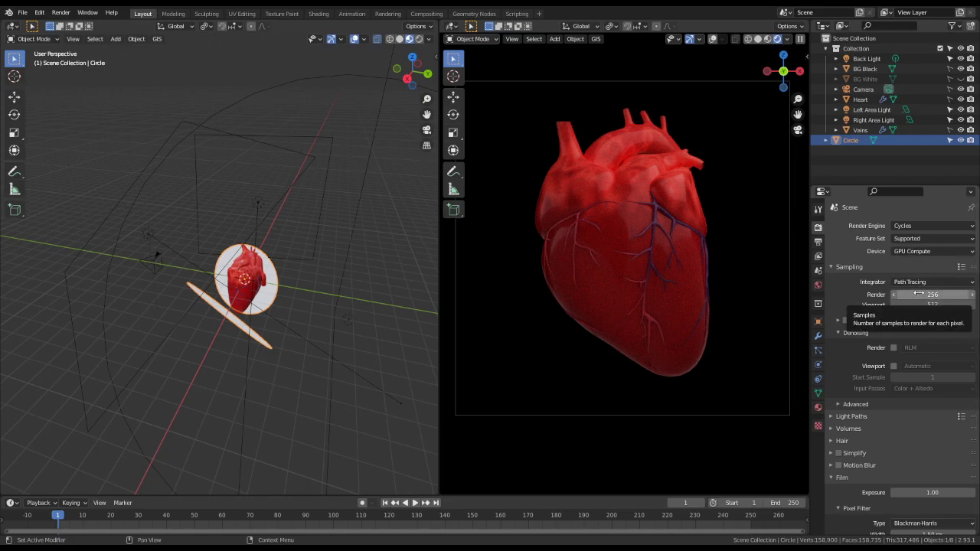
click(918, 294)
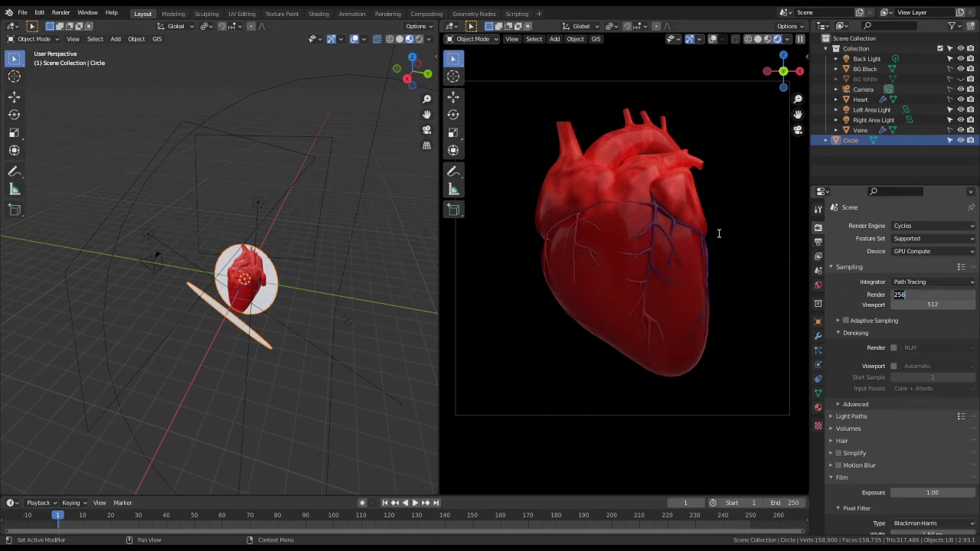
key(Return)
scroll(686, 228, up, 3)
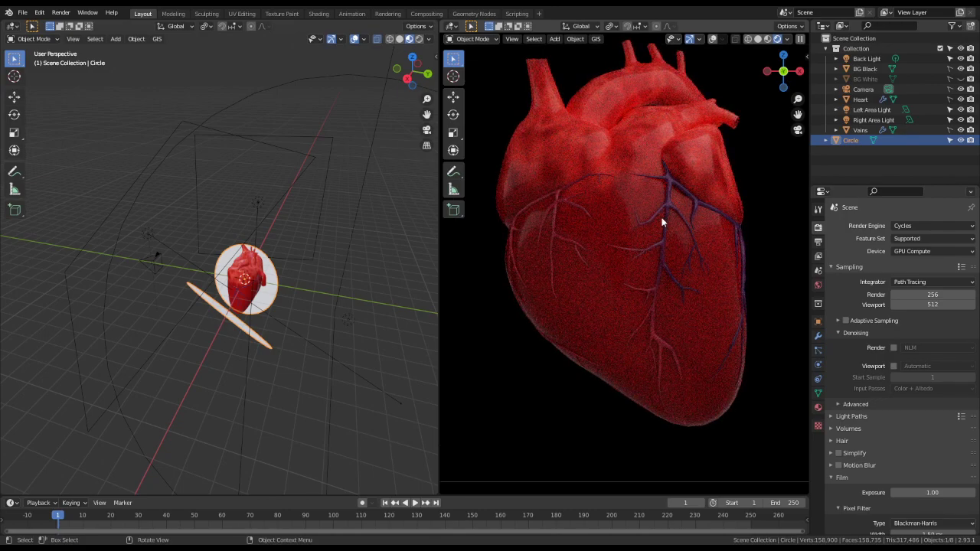
- Set the Right Area Light's power to 300 W, briefly trying 100 W
click(873, 121)
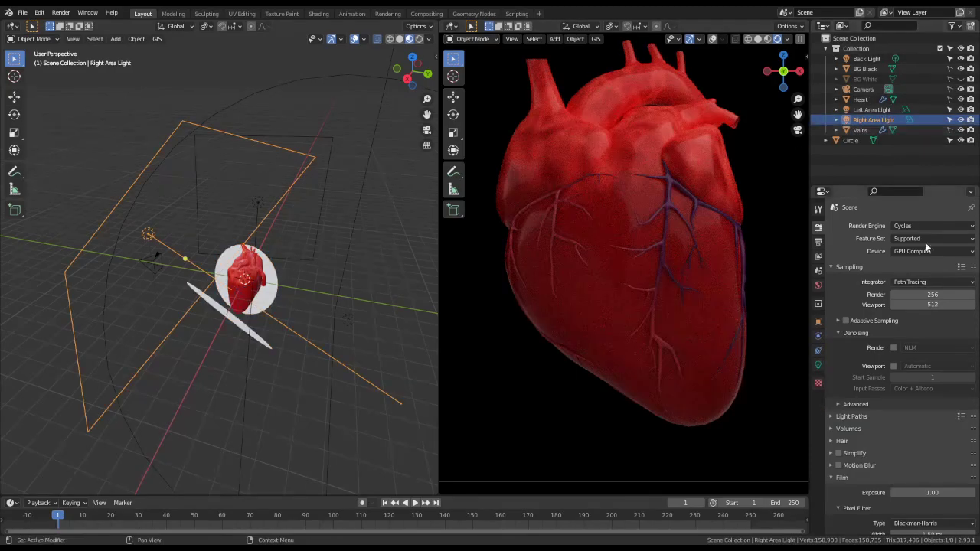
click(818, 365)
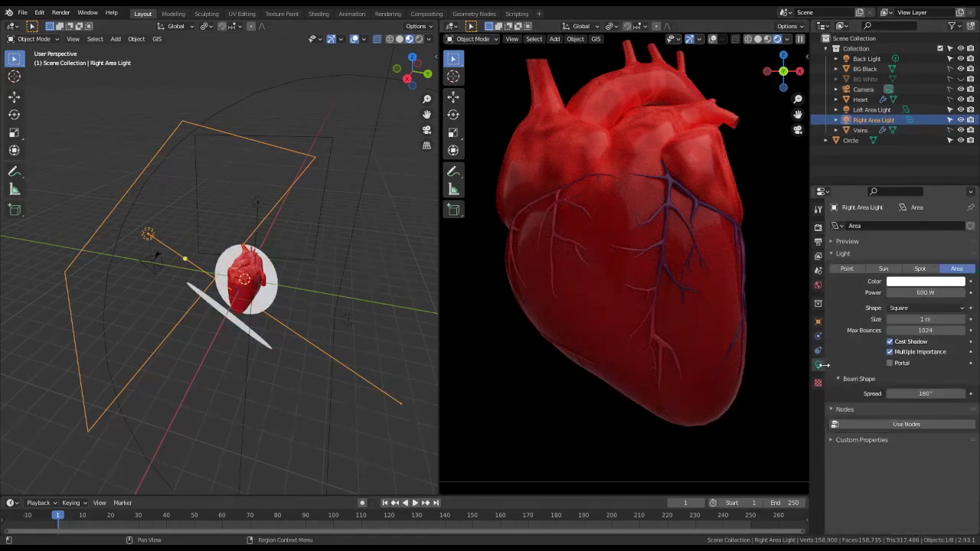
click(916, 293)
text(300)
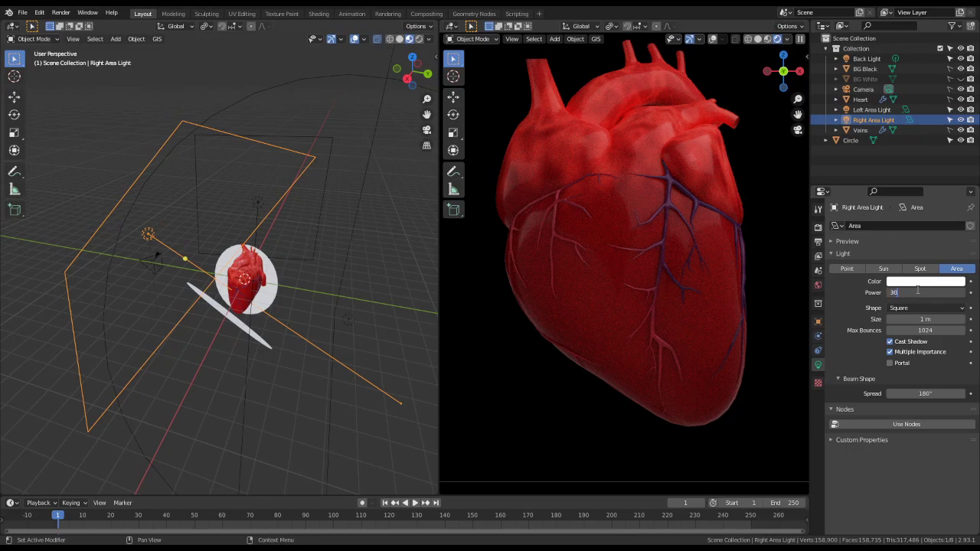
key(Return)
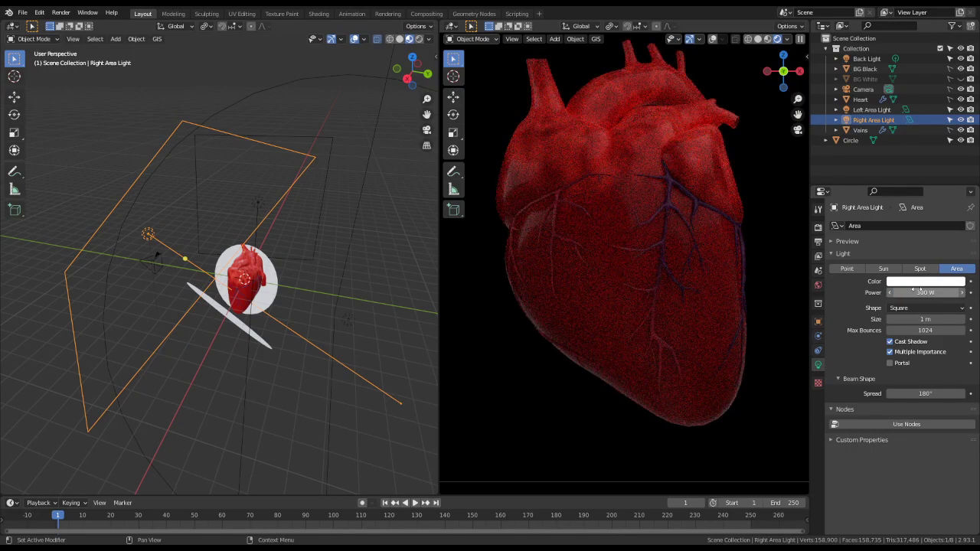
click(918, 291)
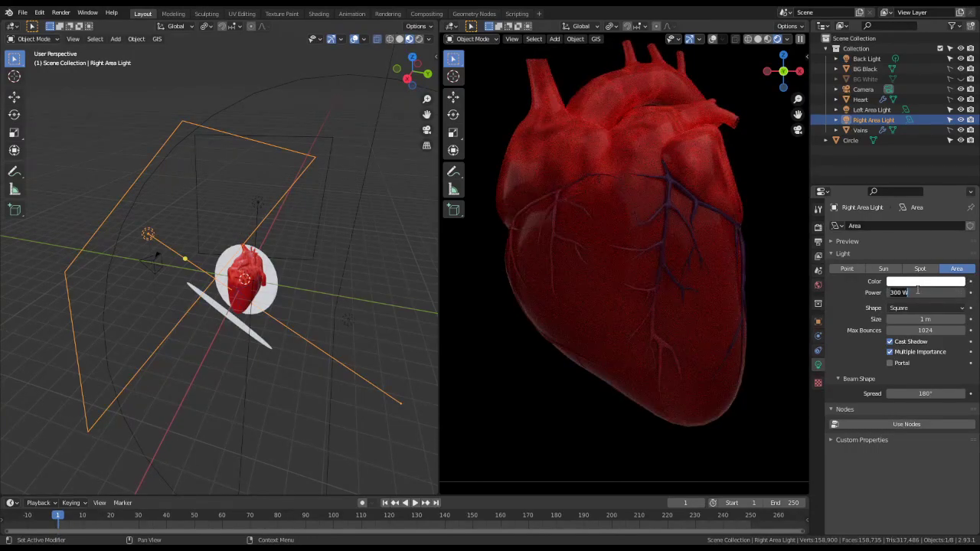
text(100)
key(Return)
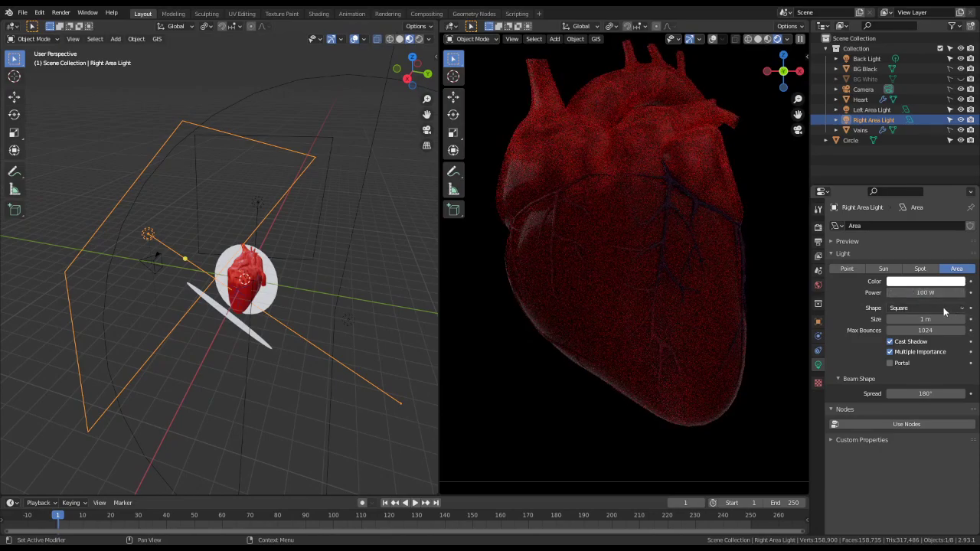
click(913, 293)
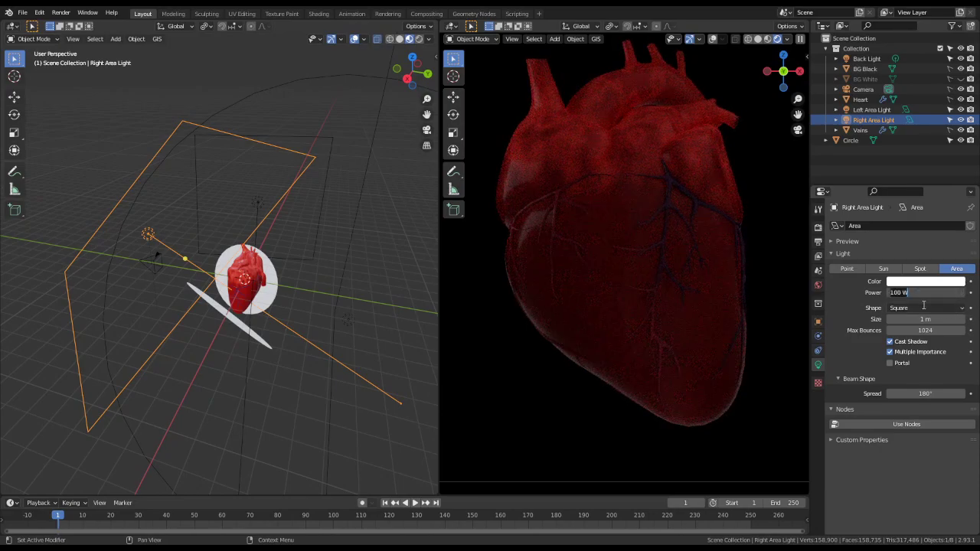
text(300)
key(Return)
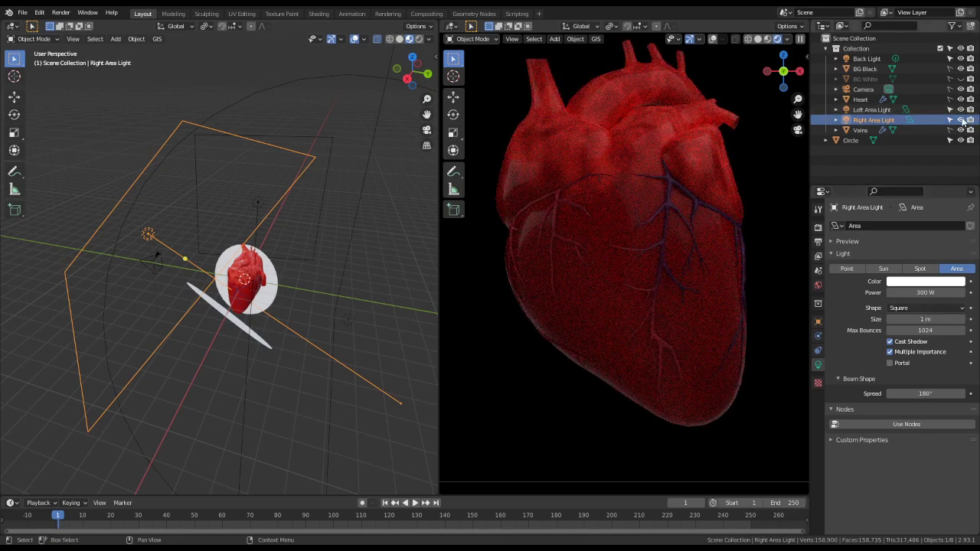
- Set the Left Area Light's power to 800 W and view through the camera
click(917, 111)
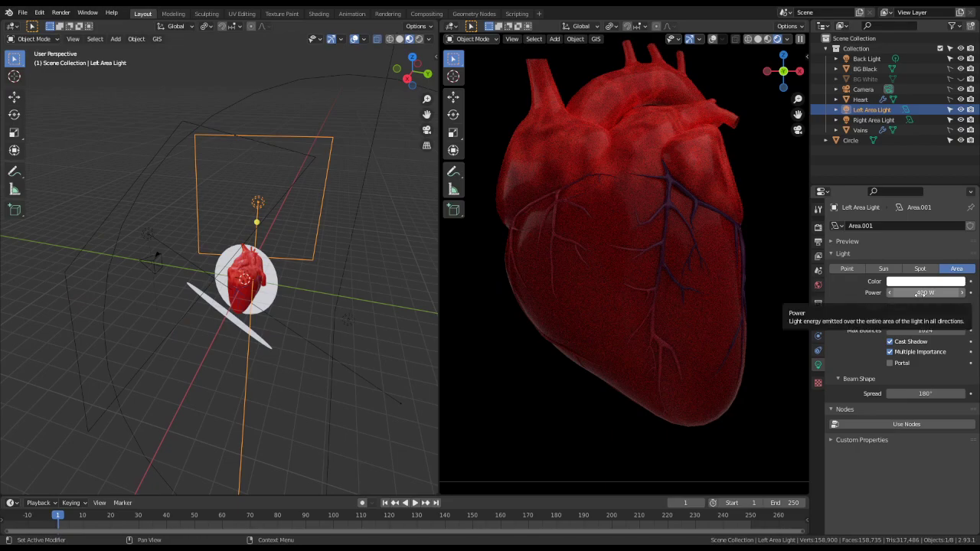
click(918, 294)
text(800)
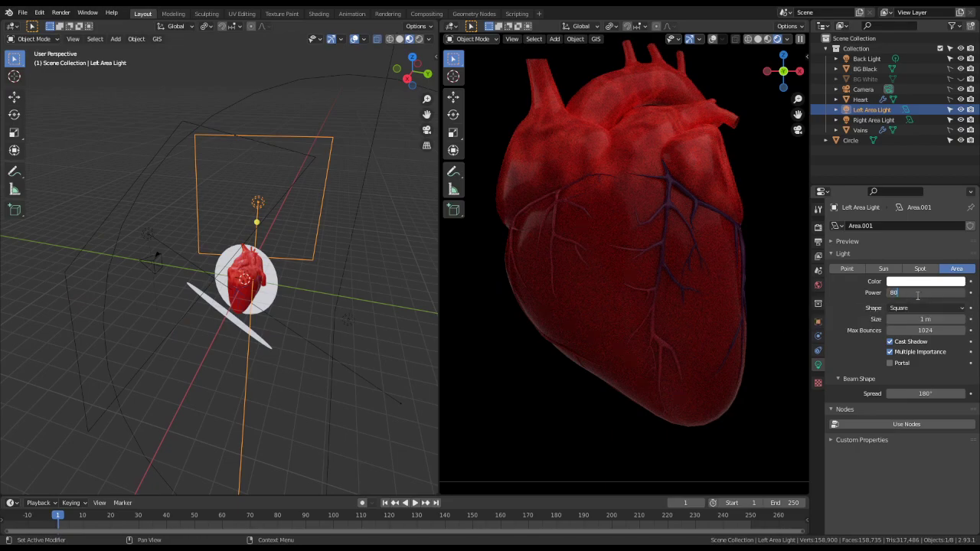
key(Return)
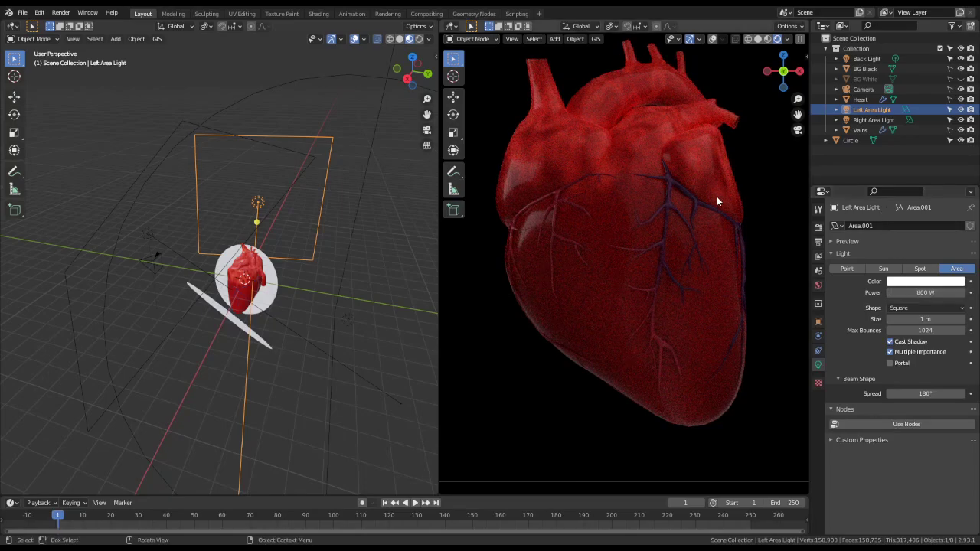
key(KP_0)
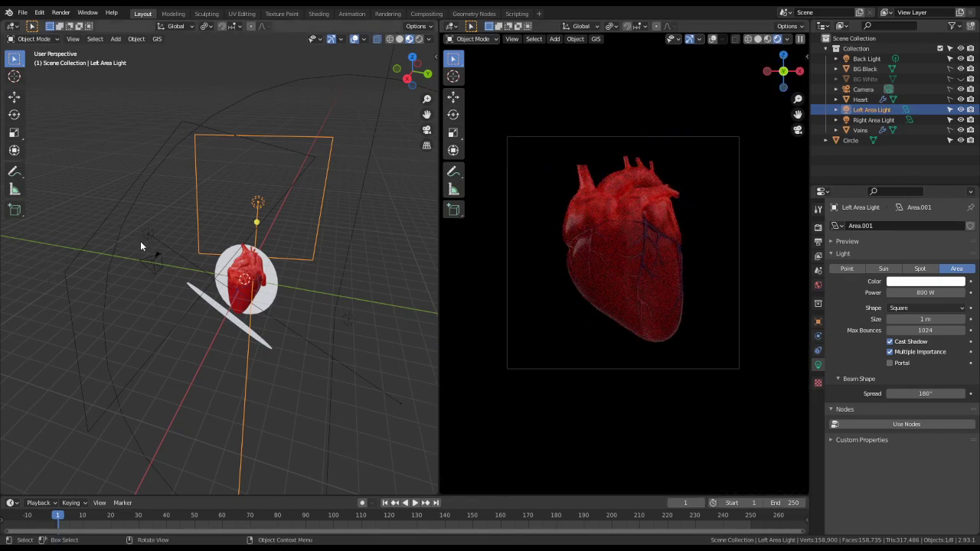
- In top view, place the Right Area Light down-left of the heart, aimed back at it
click(140, 242)
middle_drag(139, 240, 293, 229)
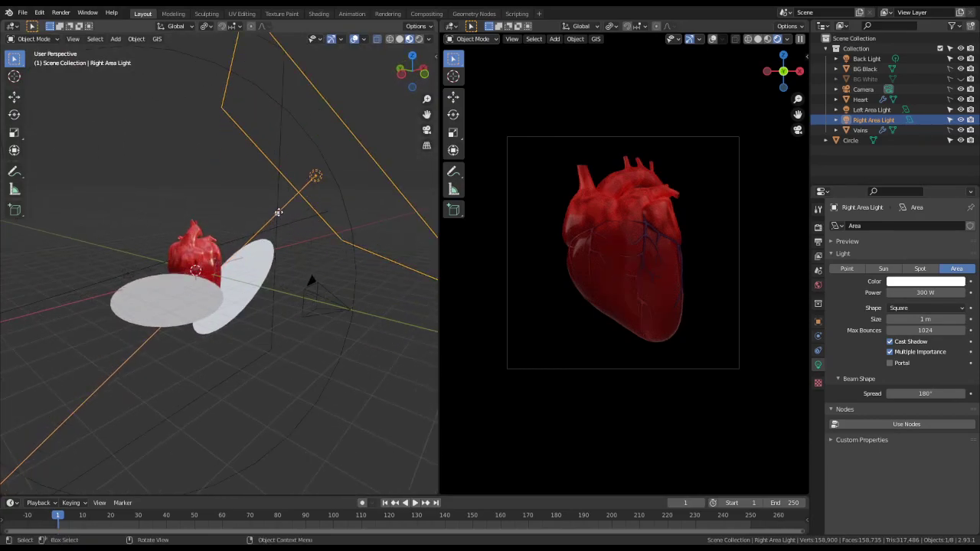
drag(278, 213, 218, 227)
key(KP_7)
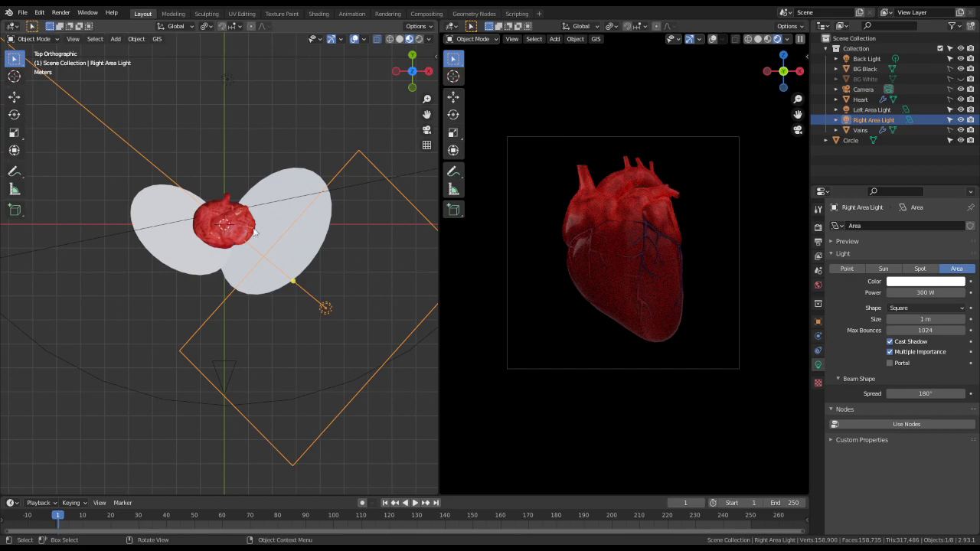
key(g)
click(264, 293)
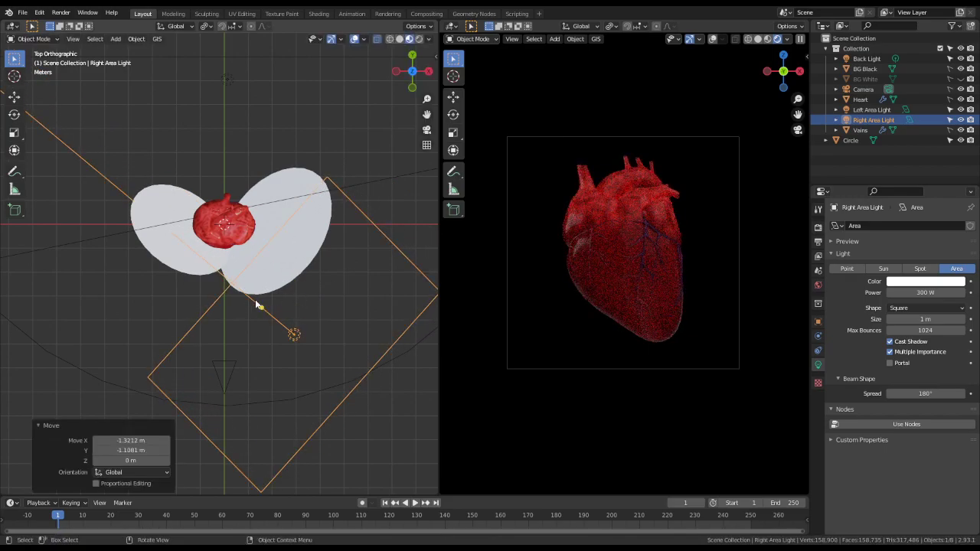
drag(259, 304, 263, 278)
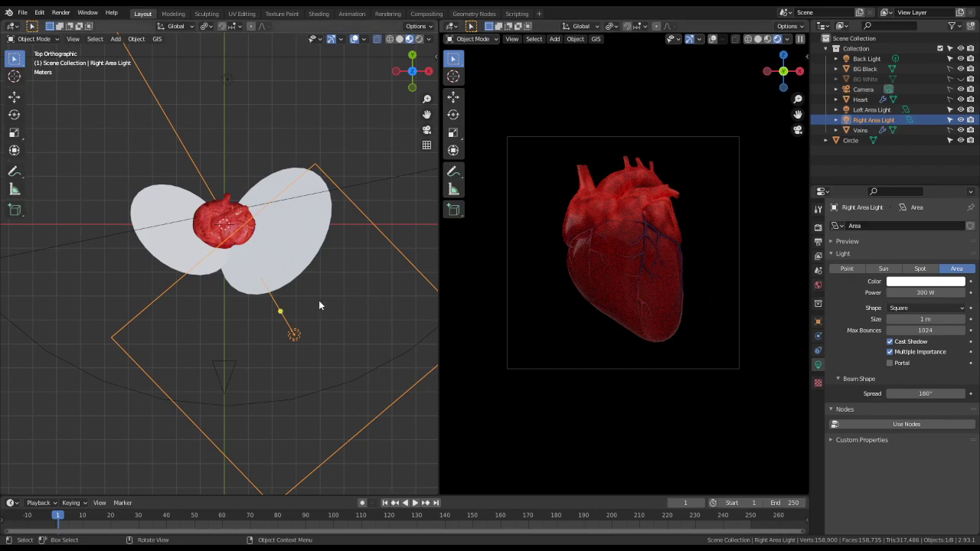
key(ctrl+z)
key(ctrl+z)
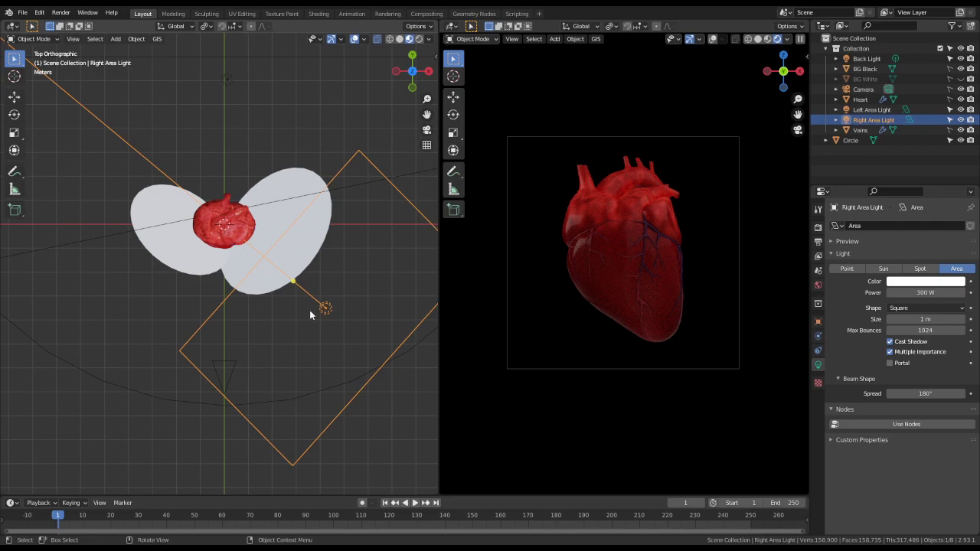
key(ctrl+z)
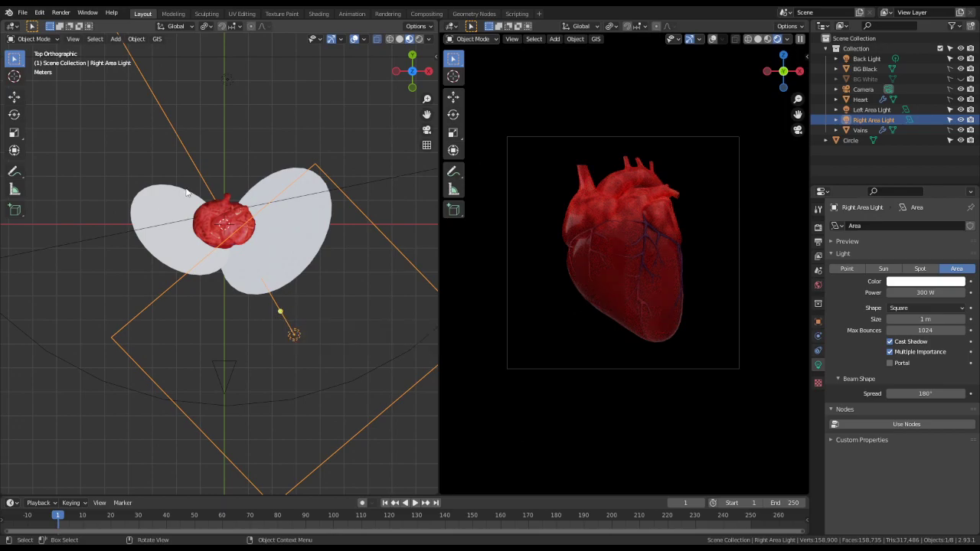
click(865, 69)
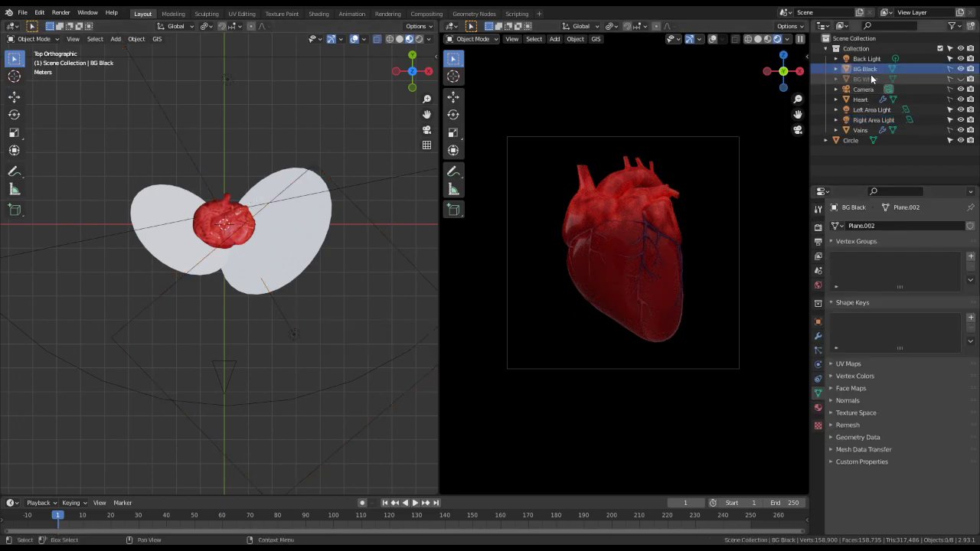
- Select the Back Light and unhide it with Alt+H
click(867, 58)
click(960, 59)
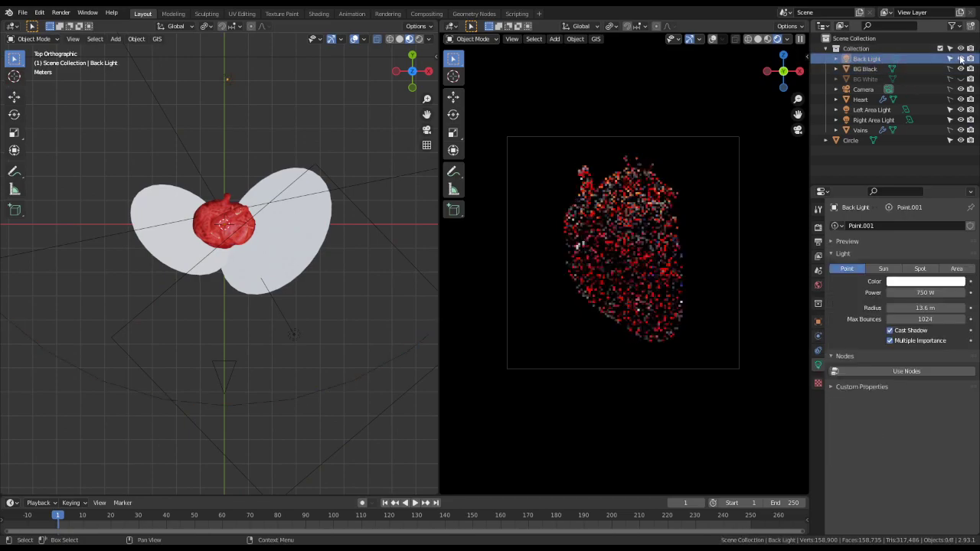
scroll(254, 138, down, 2)
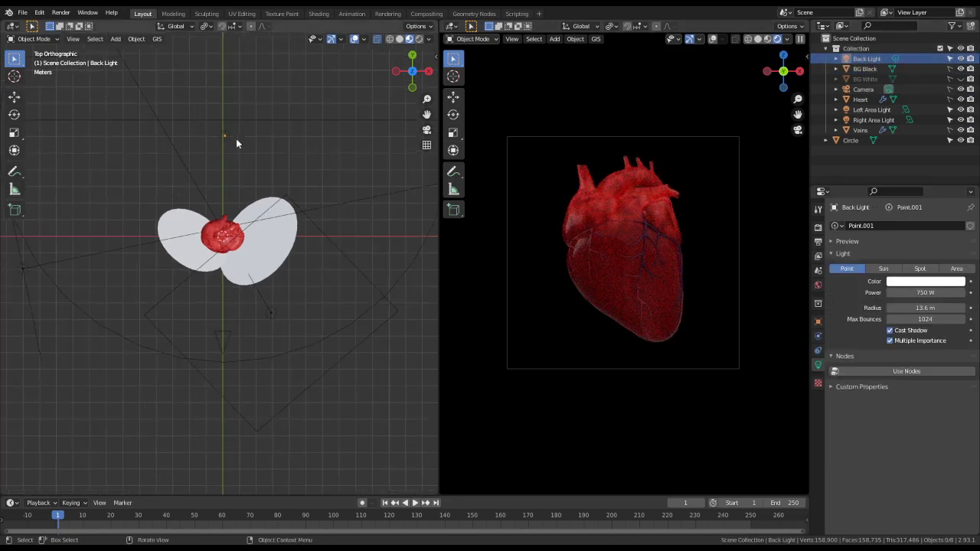
key(alt+h)
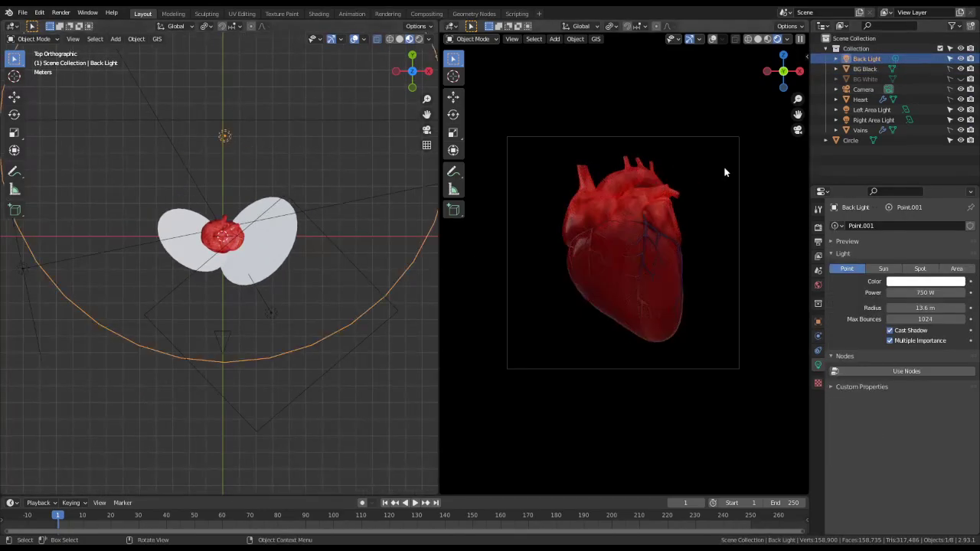
- Raise the Back Light's power to 1500 W, reposition it and adjust its radius
click(923, 293)
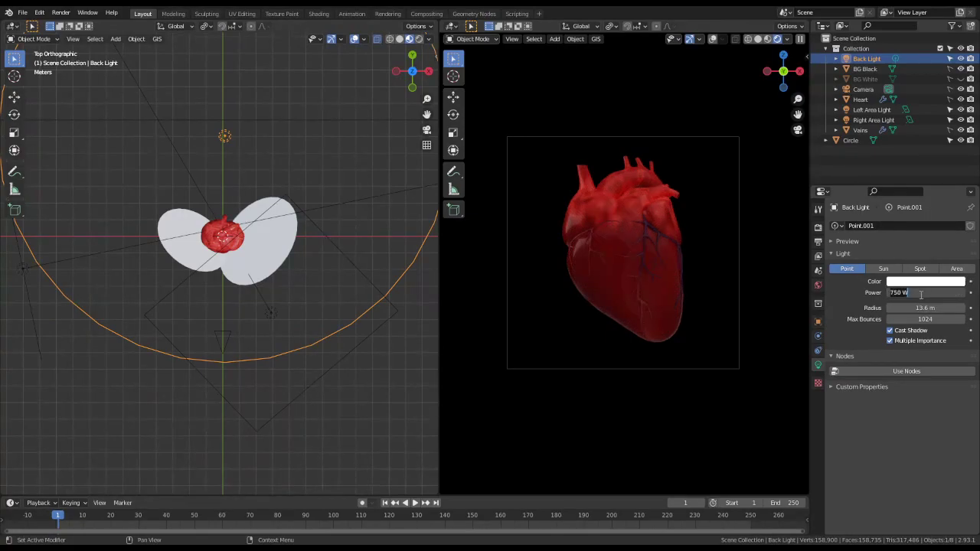
key(ctrl+a)
text(1000)
key(Return)
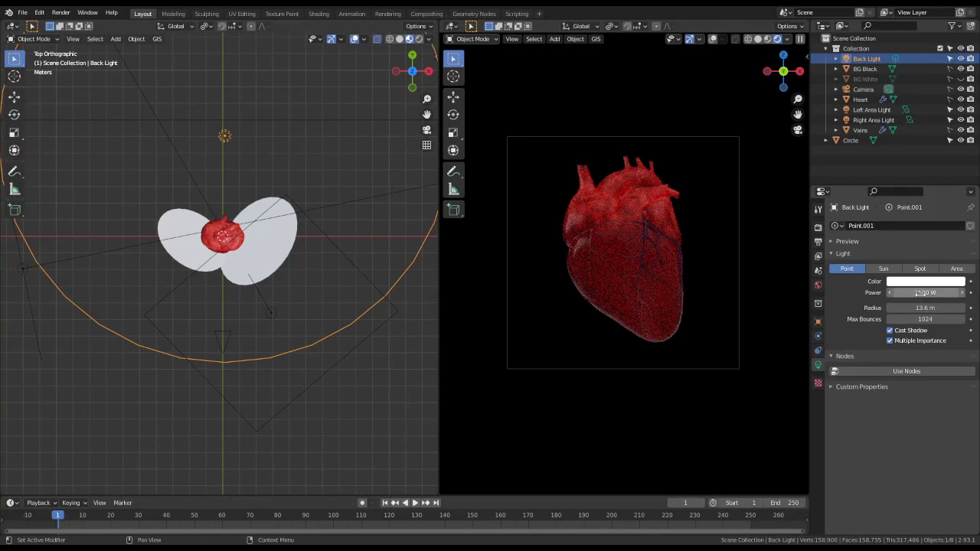
key(g)
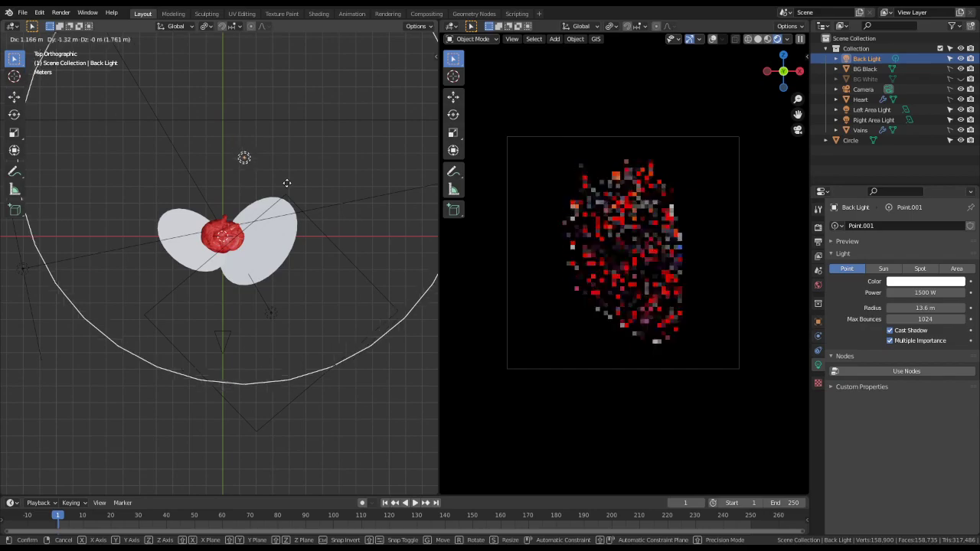
click(342, 195)
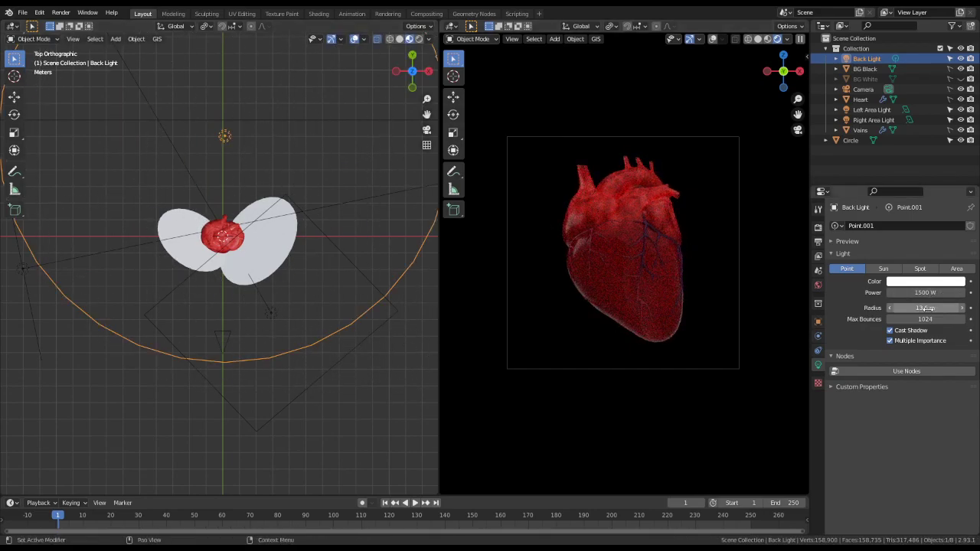
drag(925, 307, 945, 307)
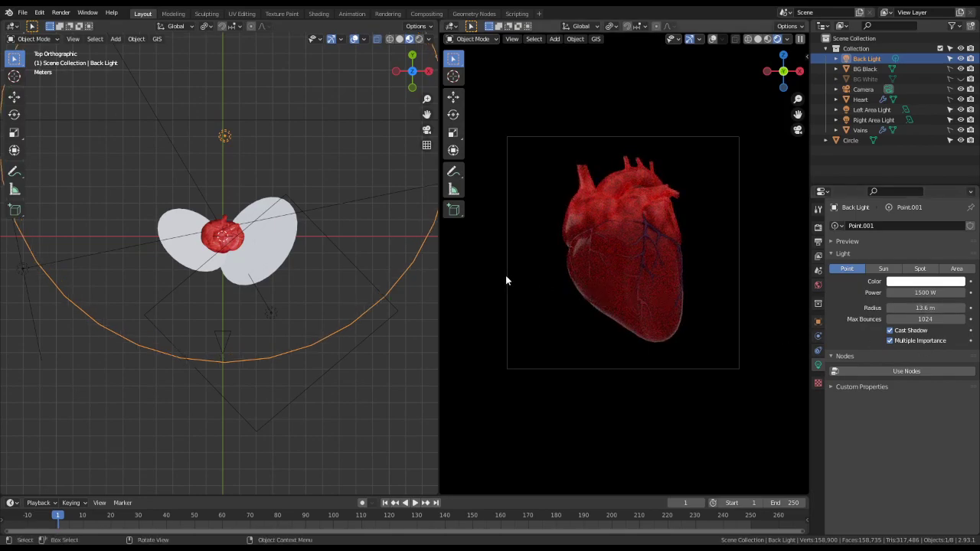
- In right view, move the Back Light behind the heart and double its power to 3000 W
key(KP_3)
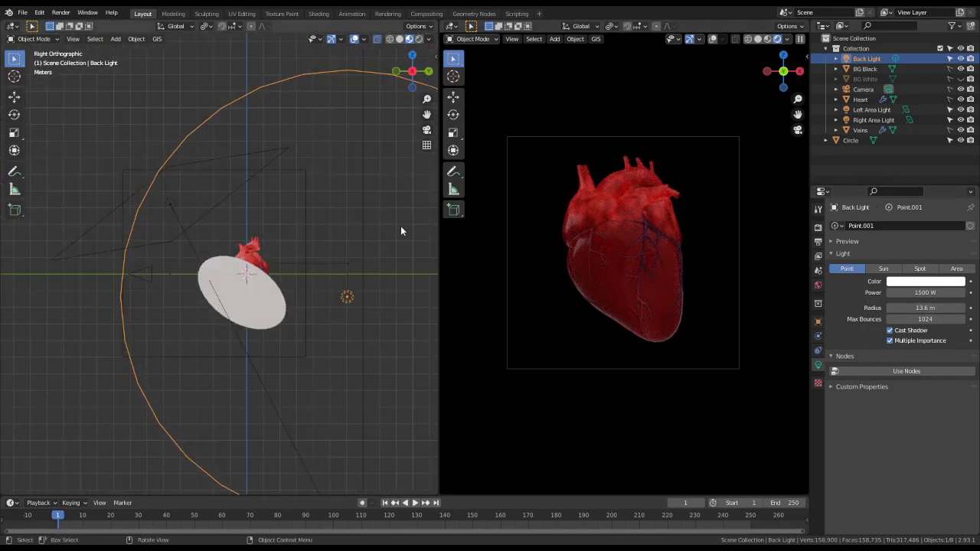
key(g)
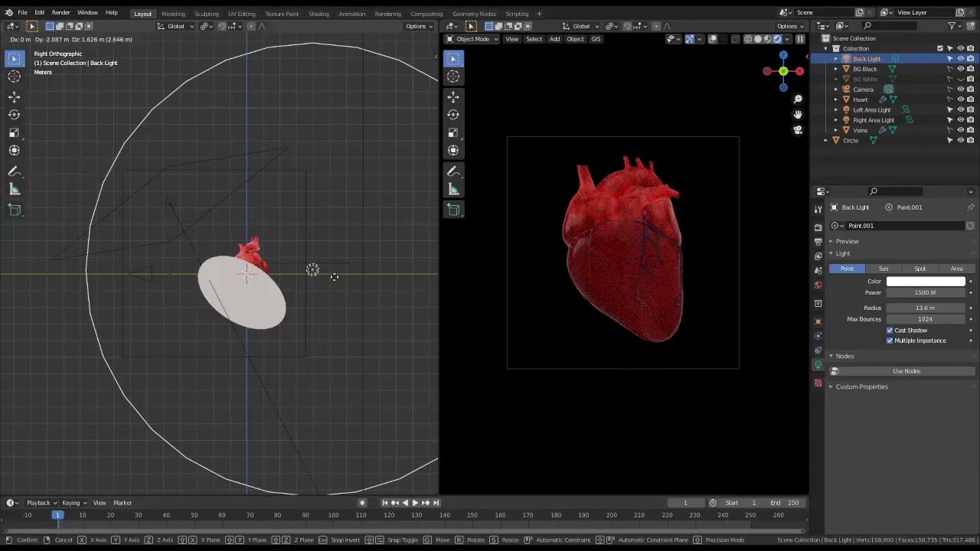
click(334, 277)
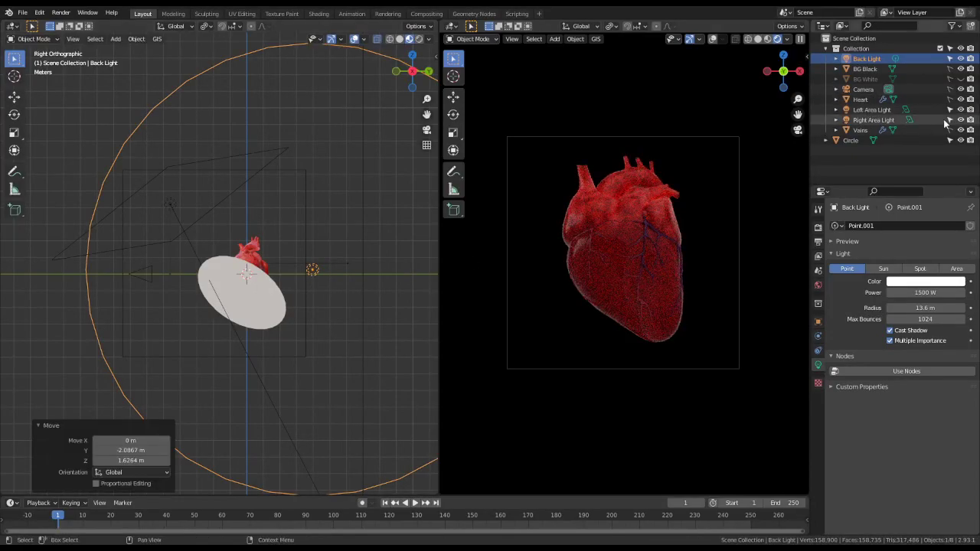
drag(960, 110, 961, 120)
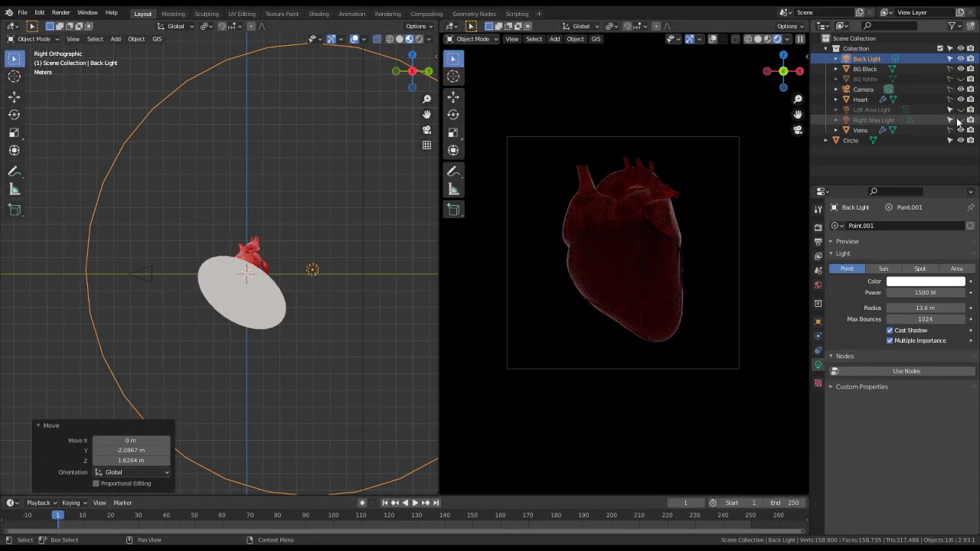
click(900, 291)
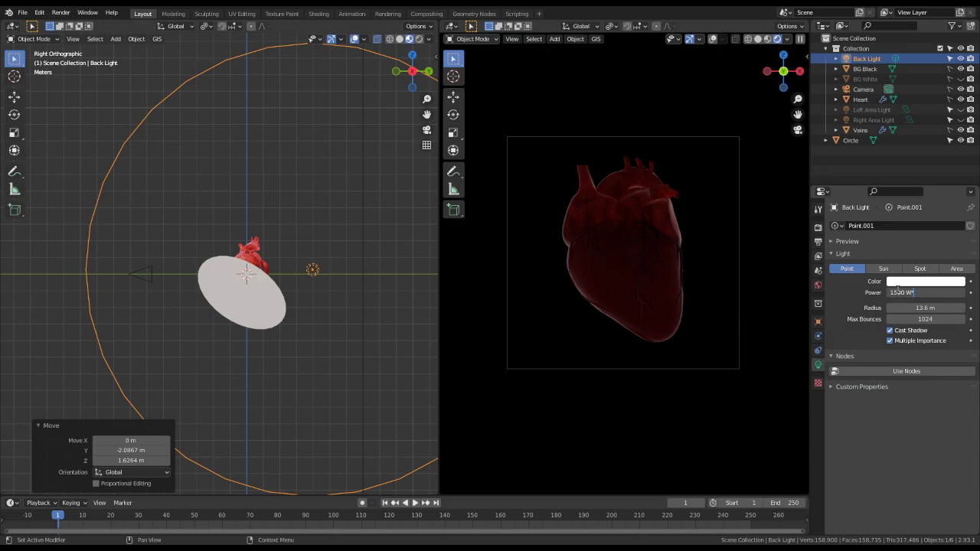
key(Return)
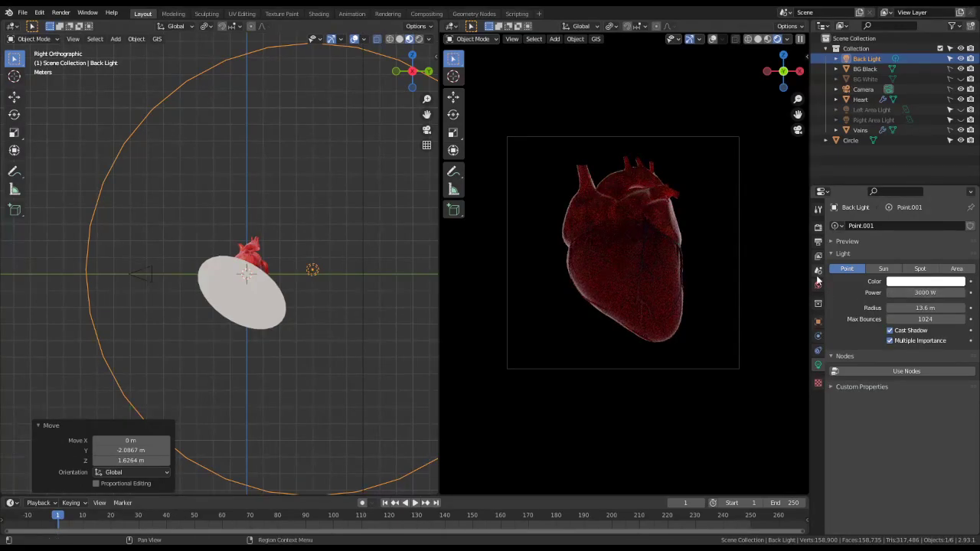
- Compare visibility of Circle, Vains and lights, leaving only the Left Area Light on
click(962, 141)
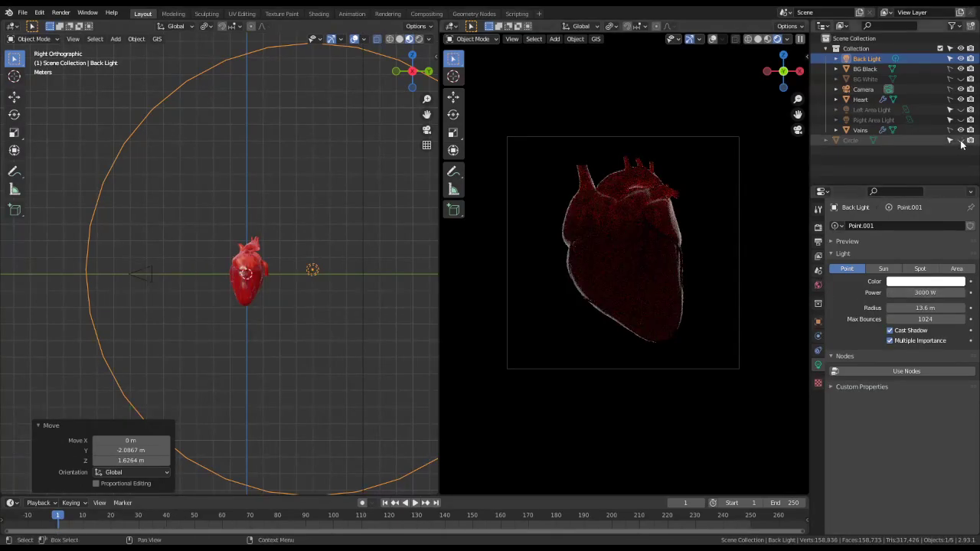
click(962, 141)
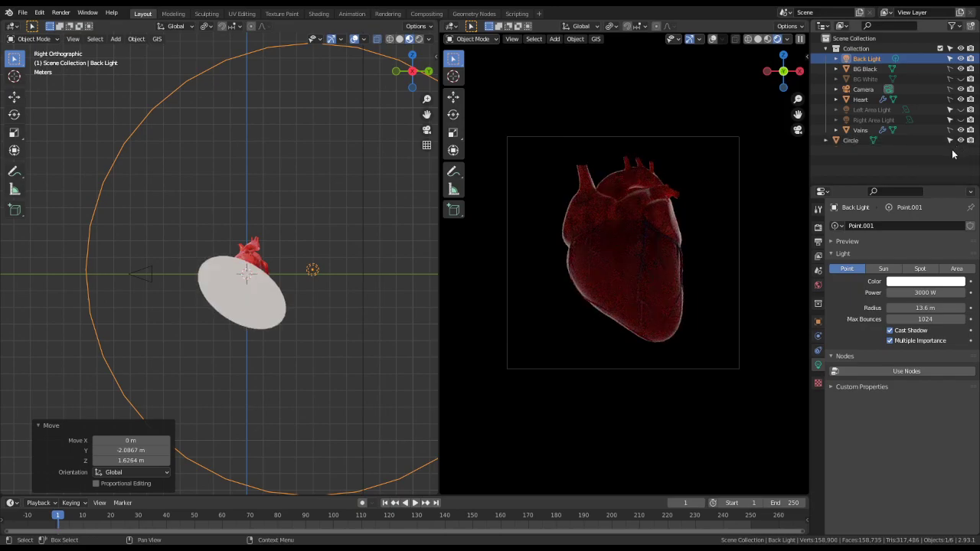
click(961, 110)
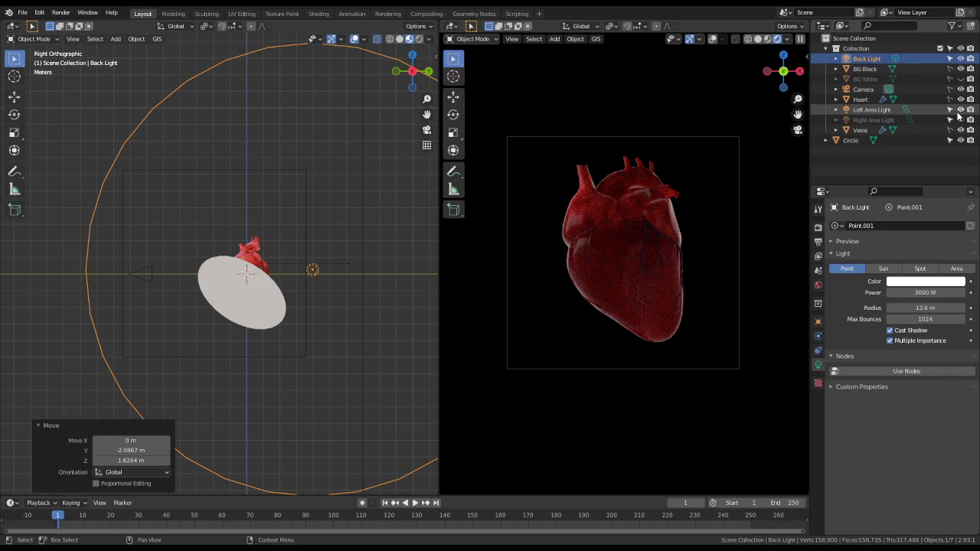
click(960, 111)
click(959, 112)
click(961, 130)
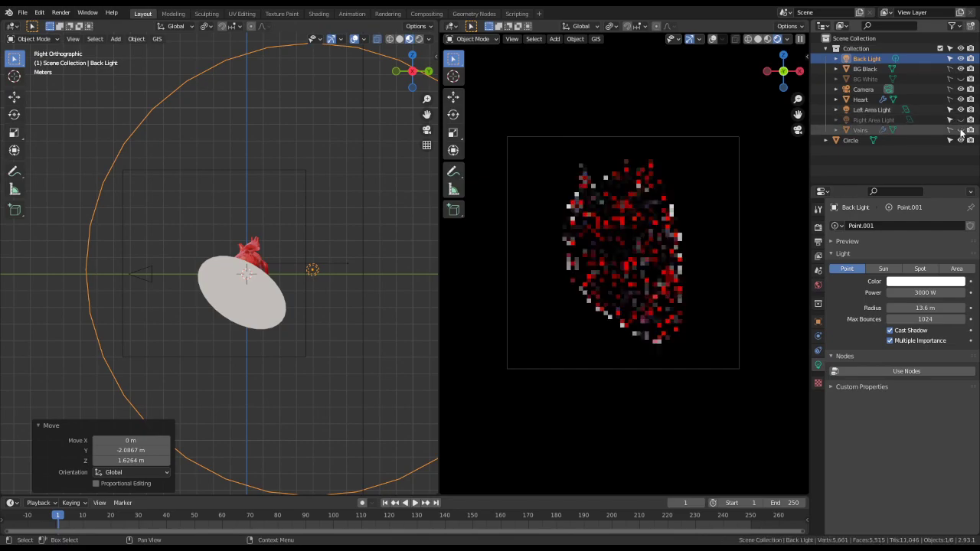
click(961, 120)
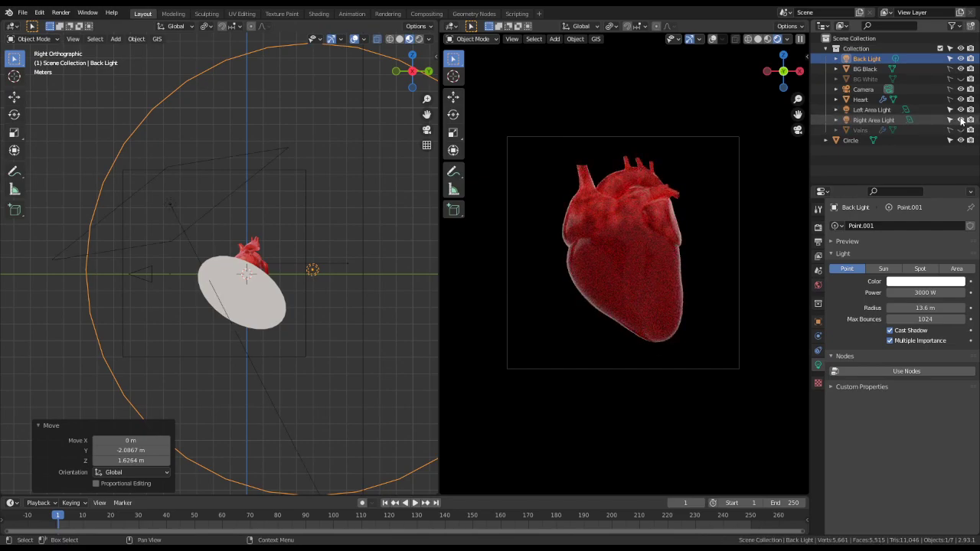
click(961, 130)
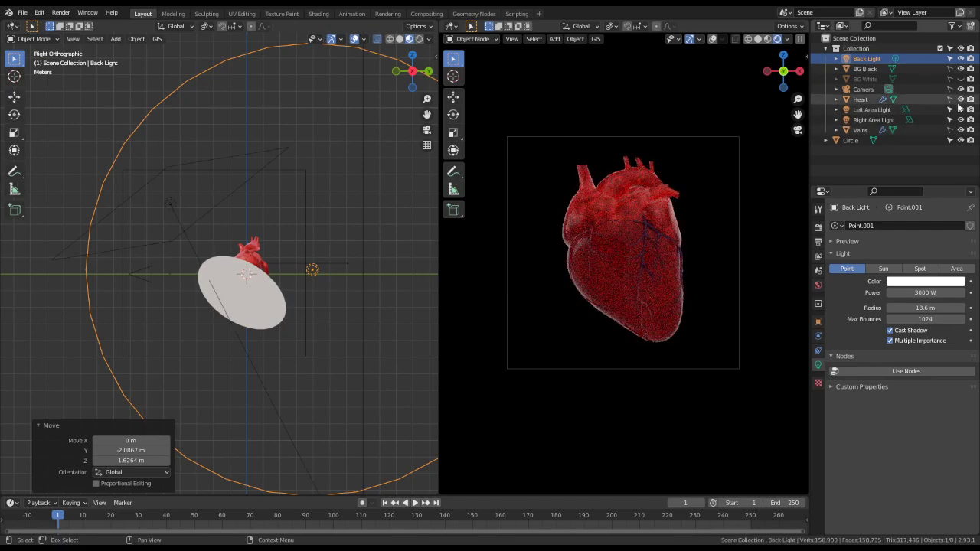
click(961, 110)
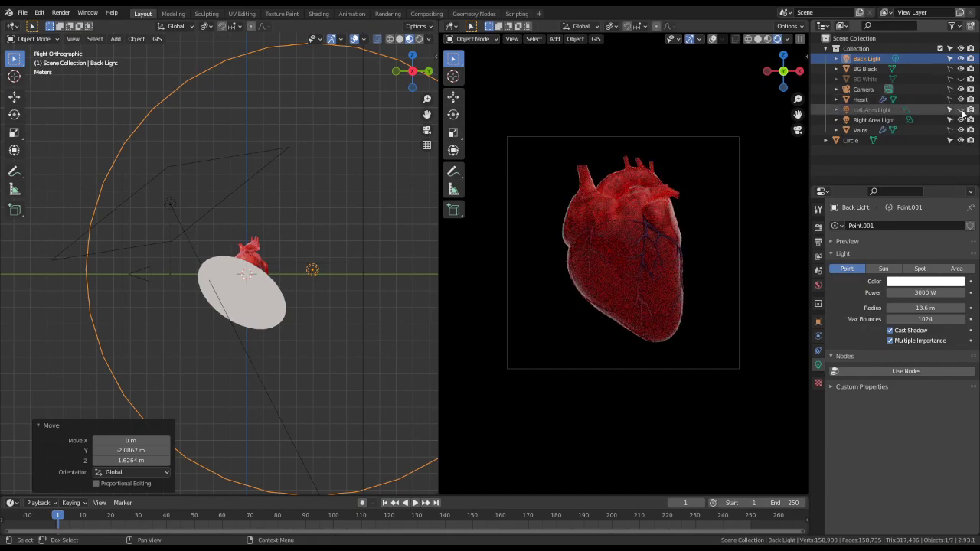
click(961, 121)
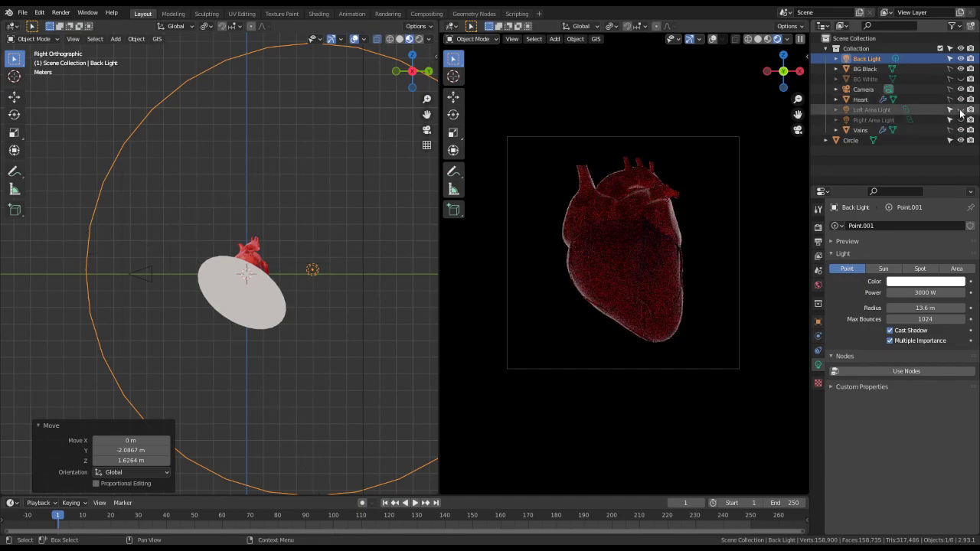
click(961, 111)
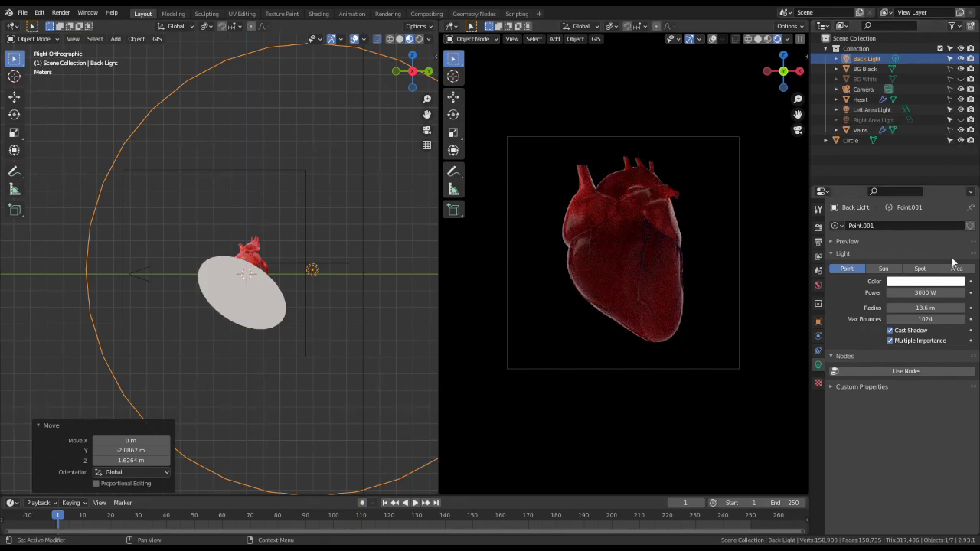
- Try the Left Area Light as a point light, then set it back to an area light
click(881, 110)
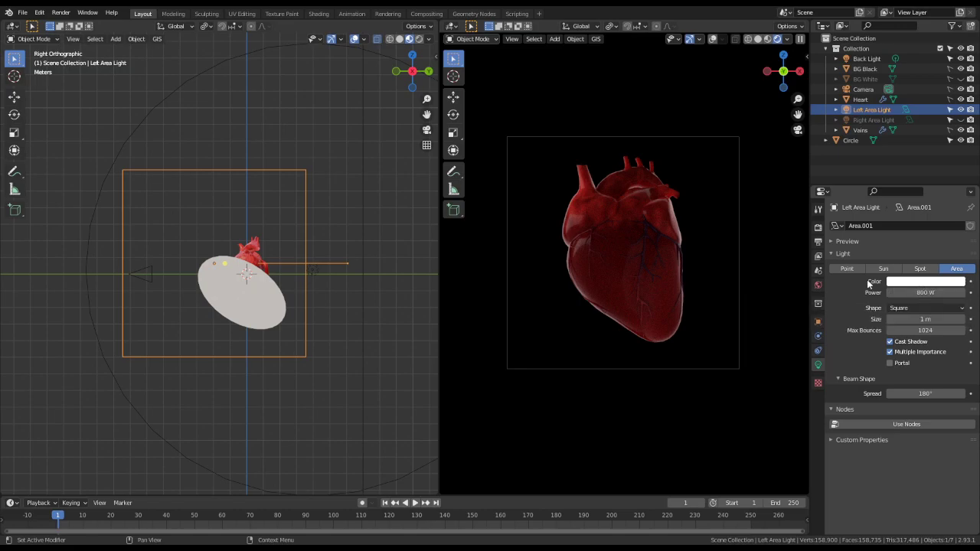
click(847, 268)
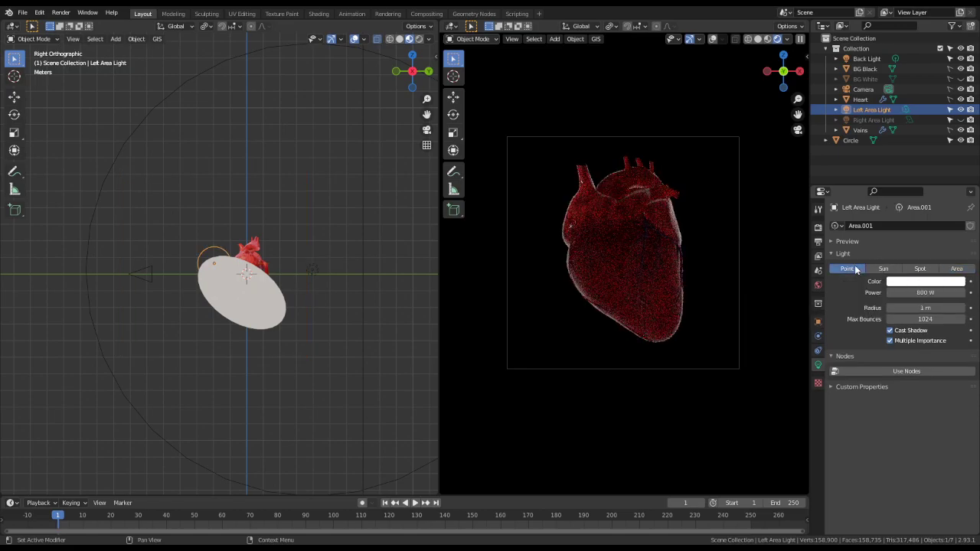
middle_drag(648, 225, 671, 274)
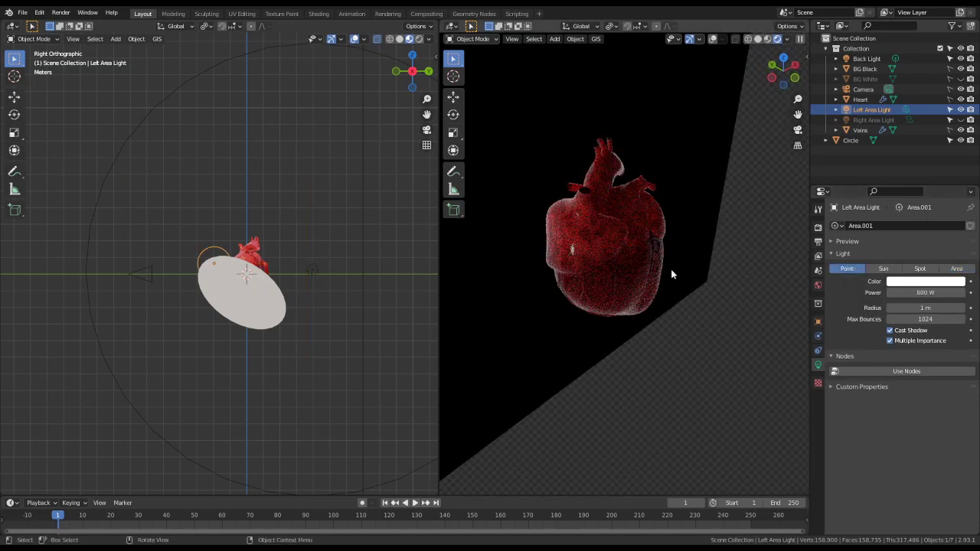
key(KP_0)
middle_drag(143, 330, 310, 398)
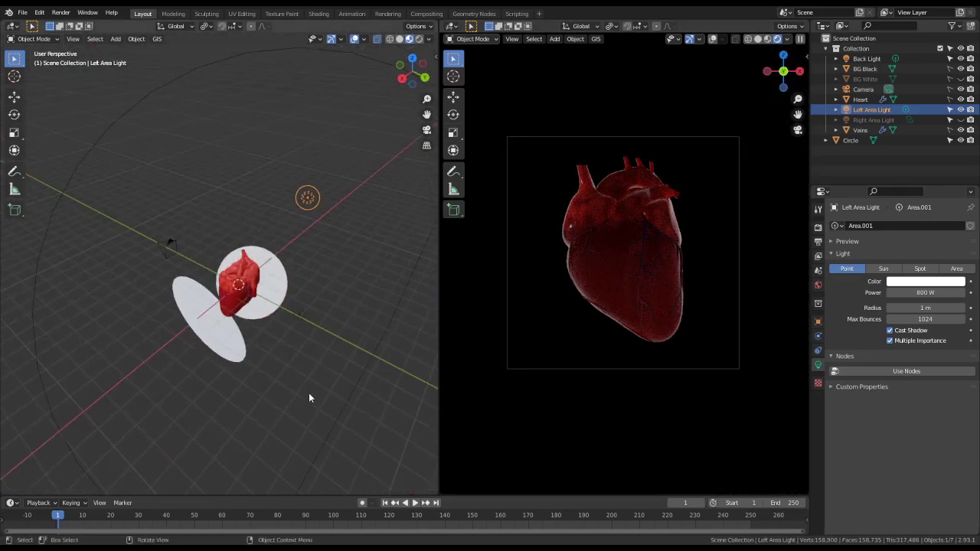
click(298, 315)
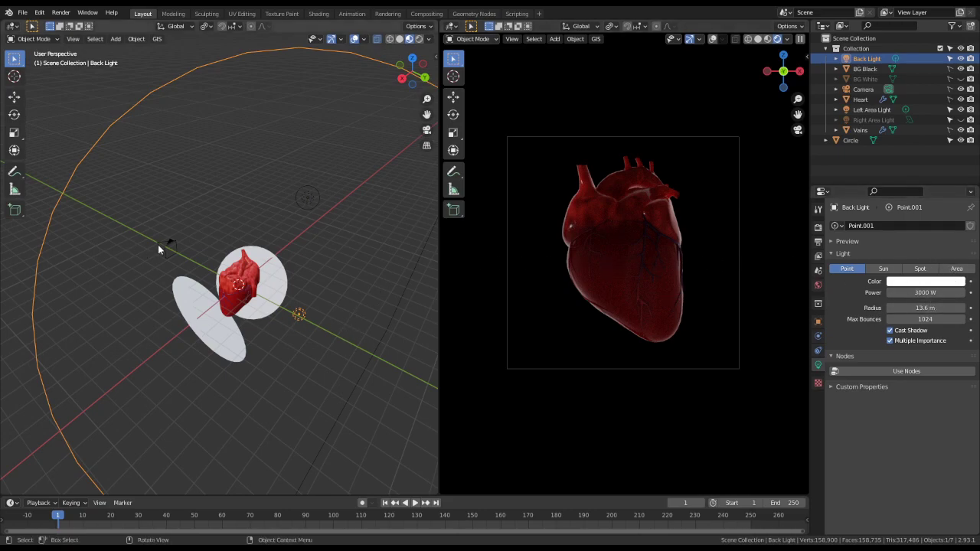
middle_drag(158, 246, 100, 339)
click(40, 330)
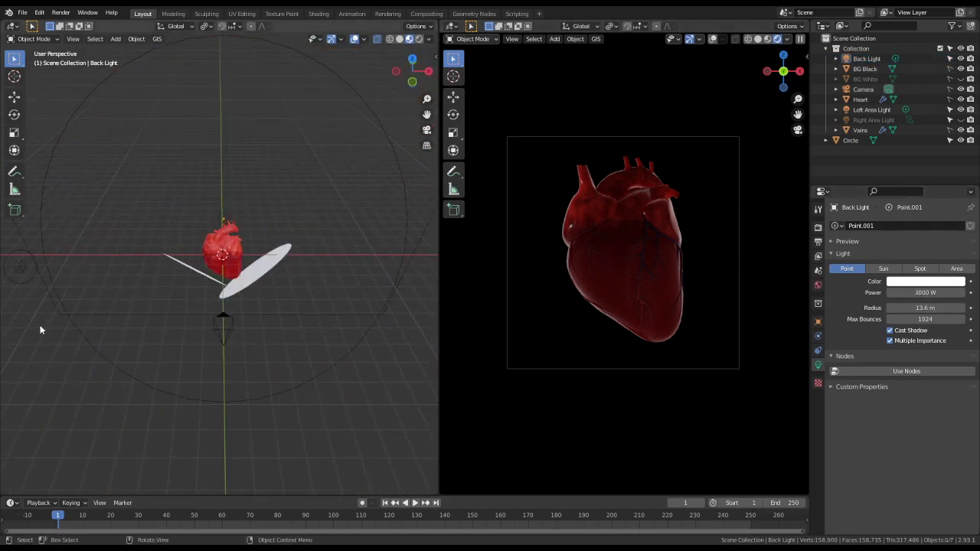
click(18, 268)
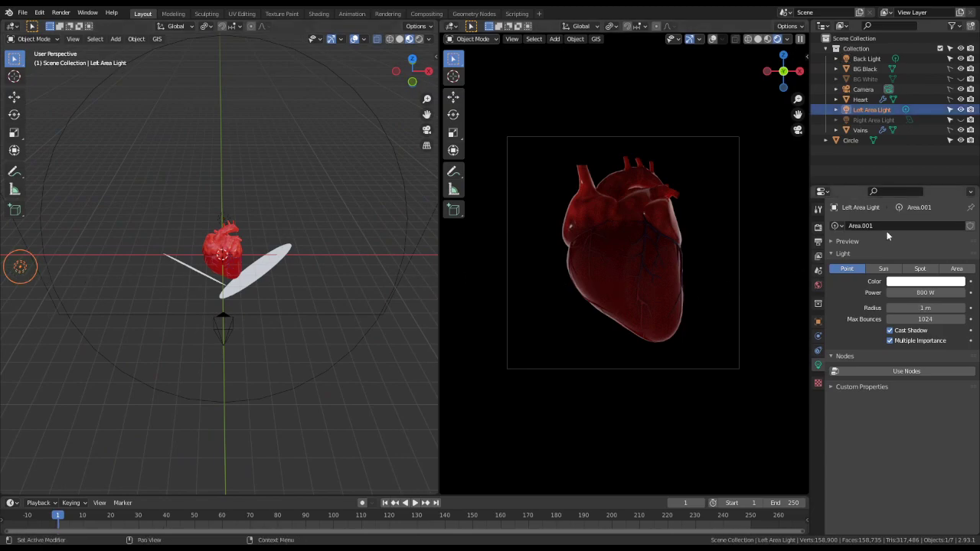
click(957, 268)
- Hide the Left Area Light, unhide the Right Area Light and select it
click(961, 109)
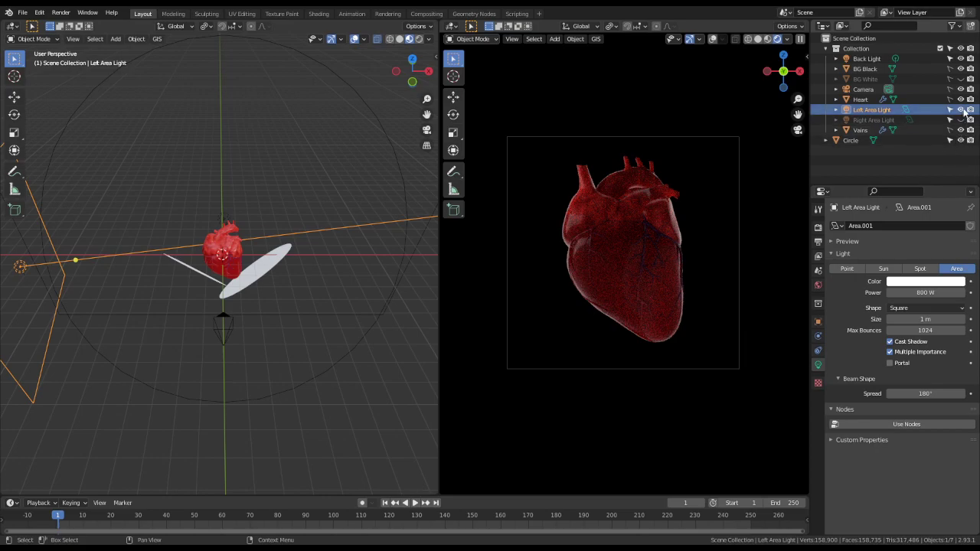
click(961, 120)
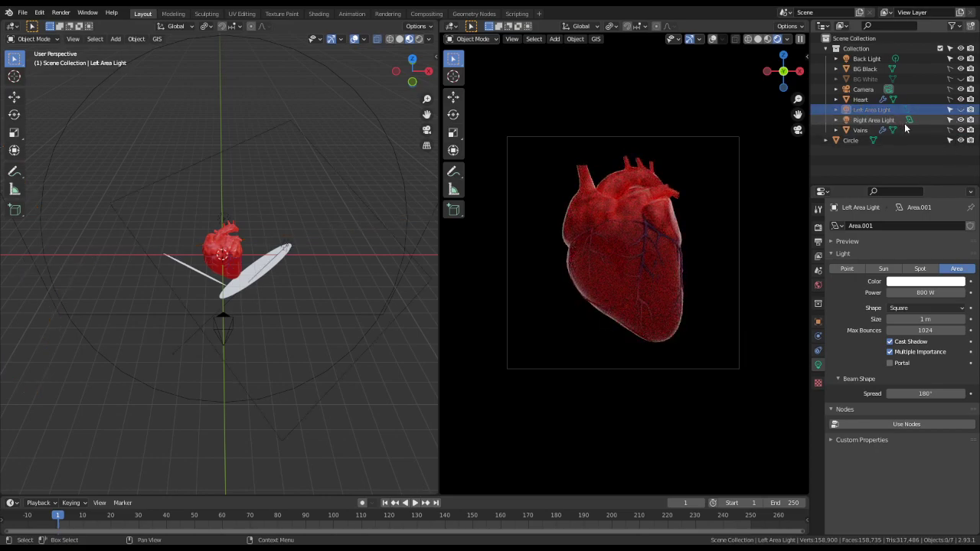
click(918, 121)
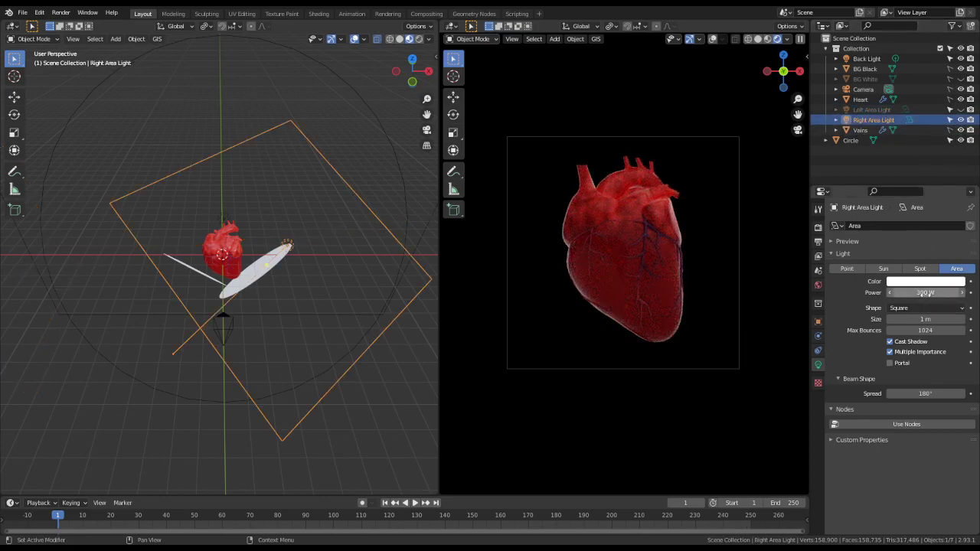
- Try the Right Area Light as a point light, then return it to an area light
click(848, 269)
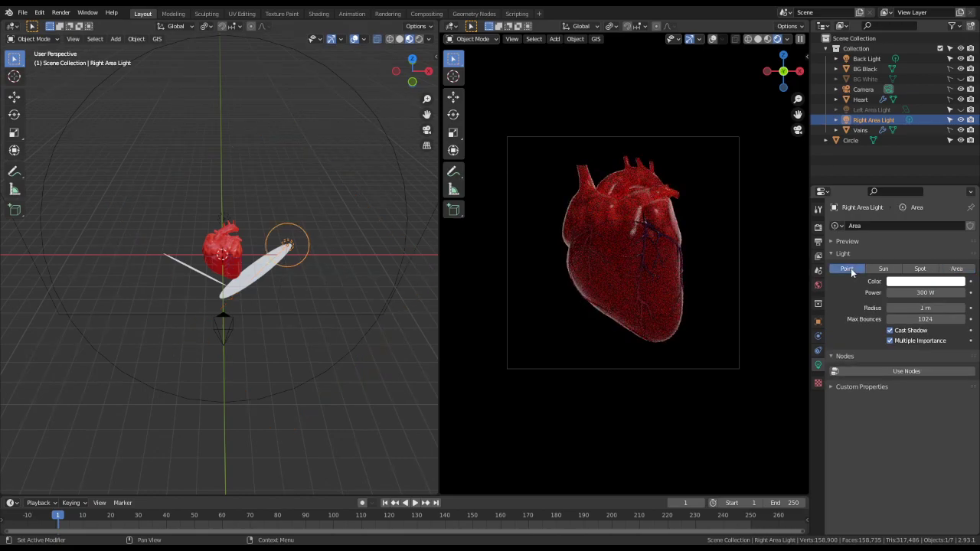
click(960, 121)
click(961, 120)
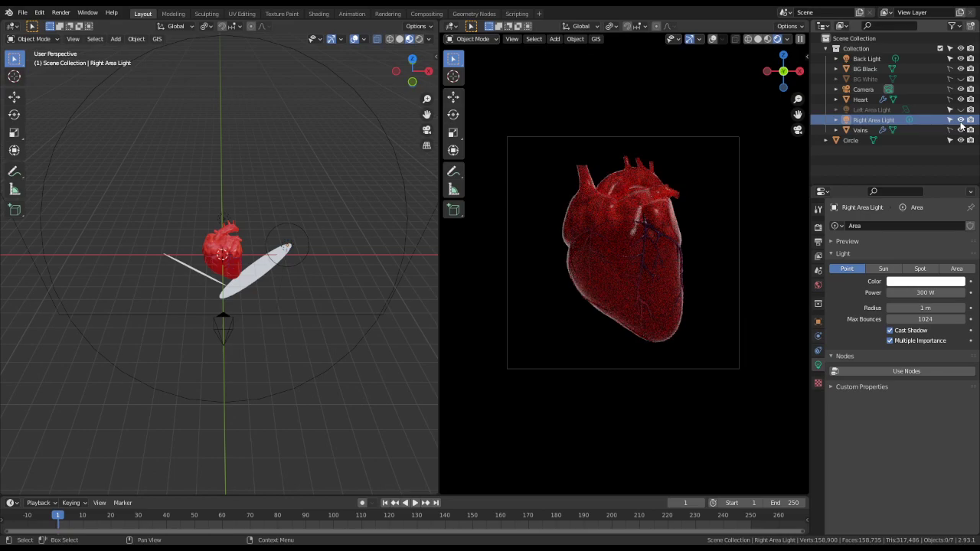
click(961, 120)
click(958, 268)
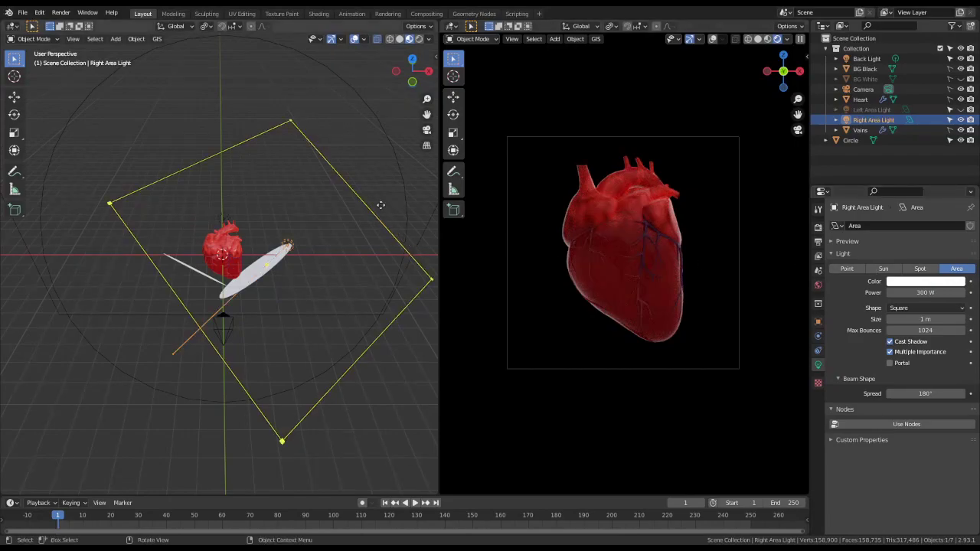
- Scale the Right Area Light down, finishing with a 0.736 resize
key(s)
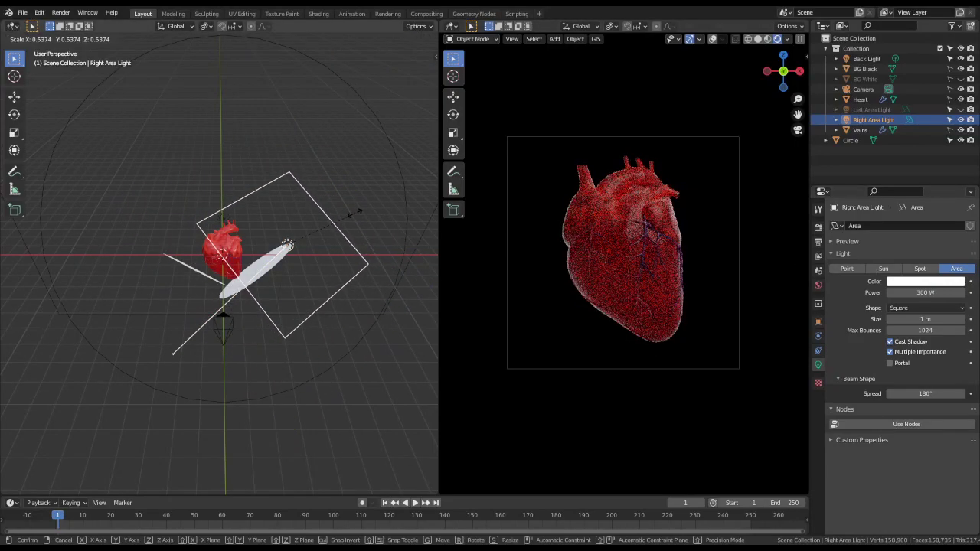
click(44, 226)
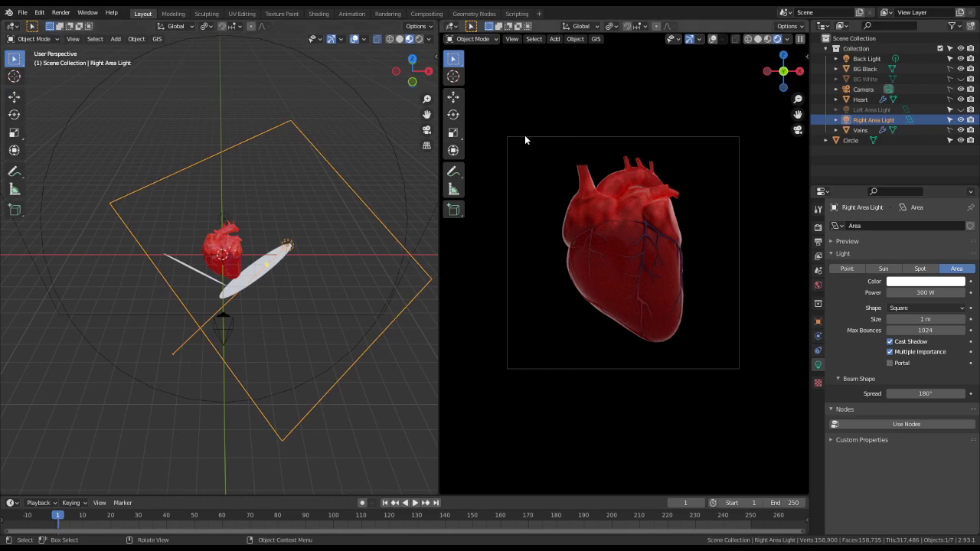
key(s)
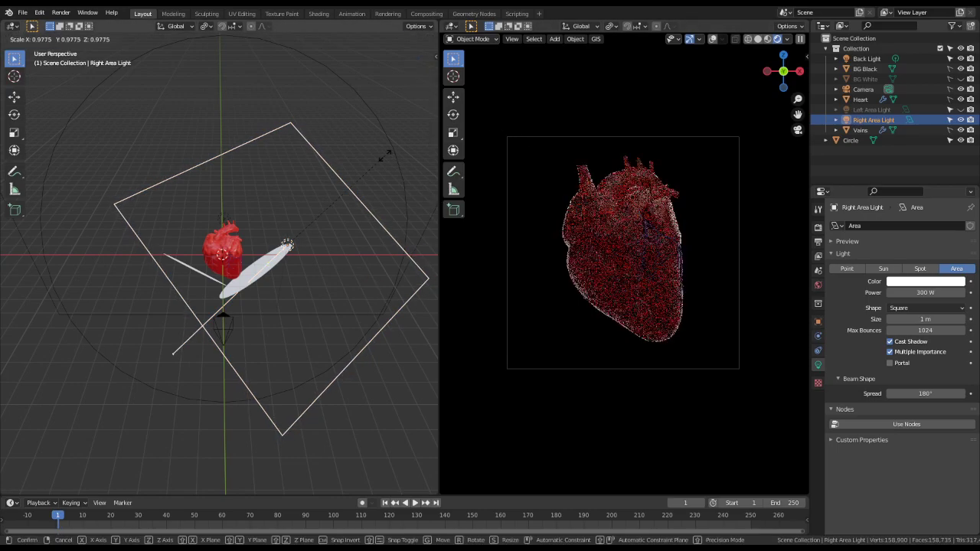
click(357, 185)
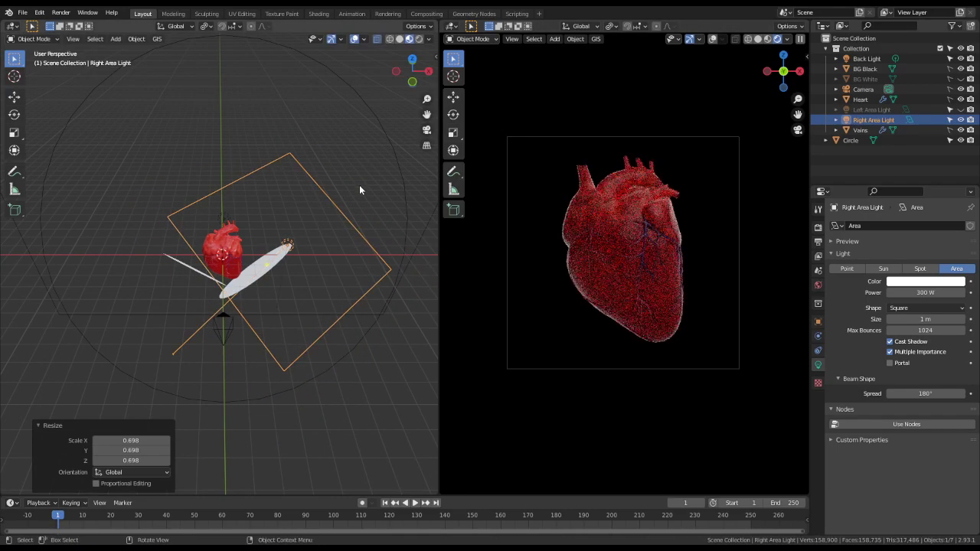
key(s)
click(356, 240)
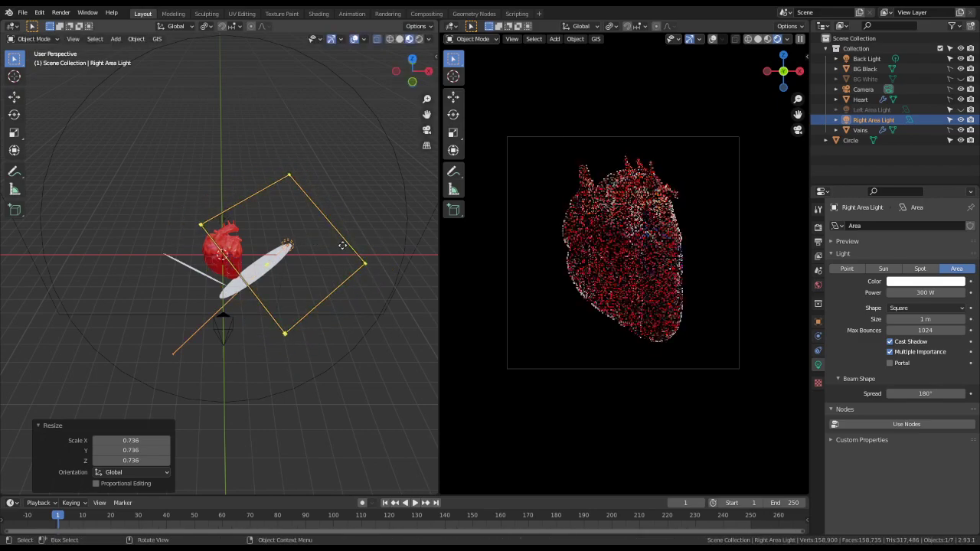
key(KP_1)
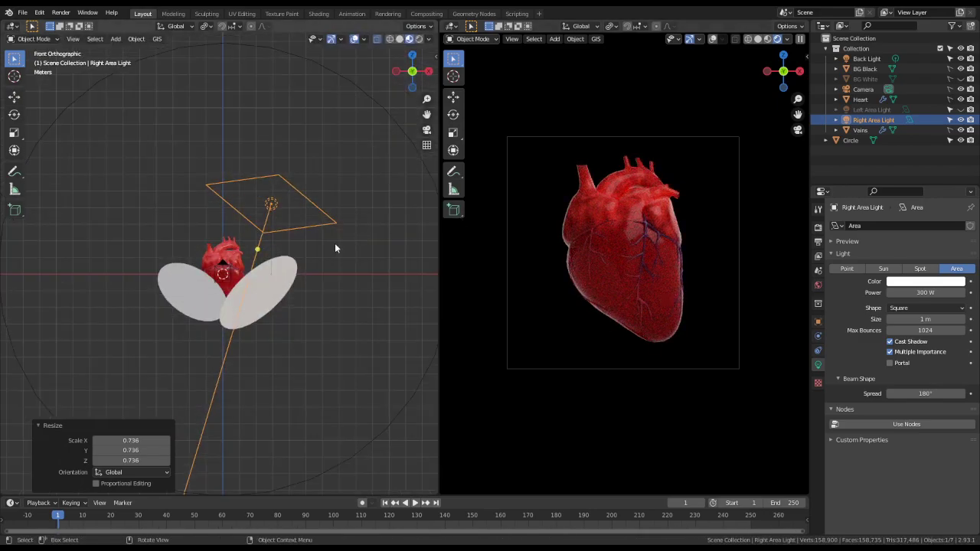
- In front and side views, move the Right Area Light and tilt it to -11°, then -21.3°
key(g)
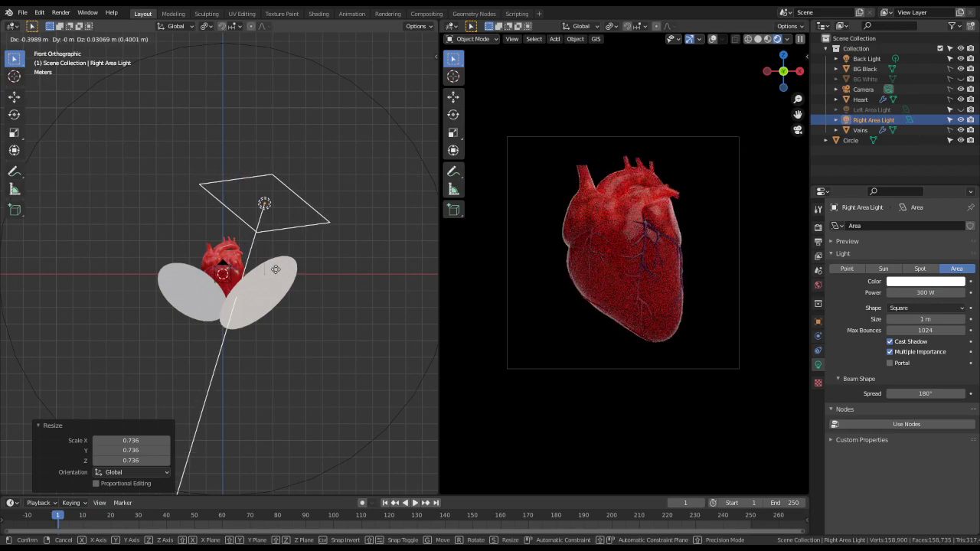
click(251, 260)
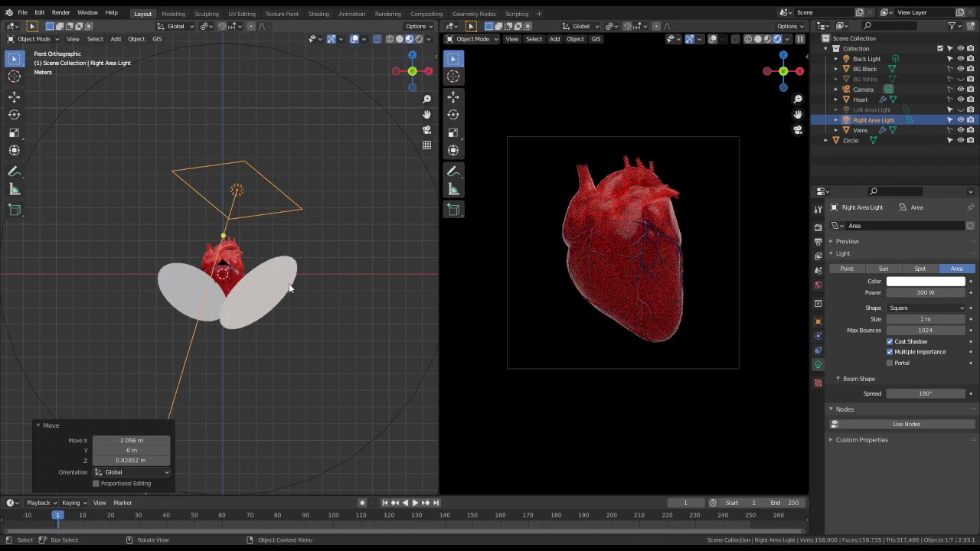
key(r)
click(390, 240)
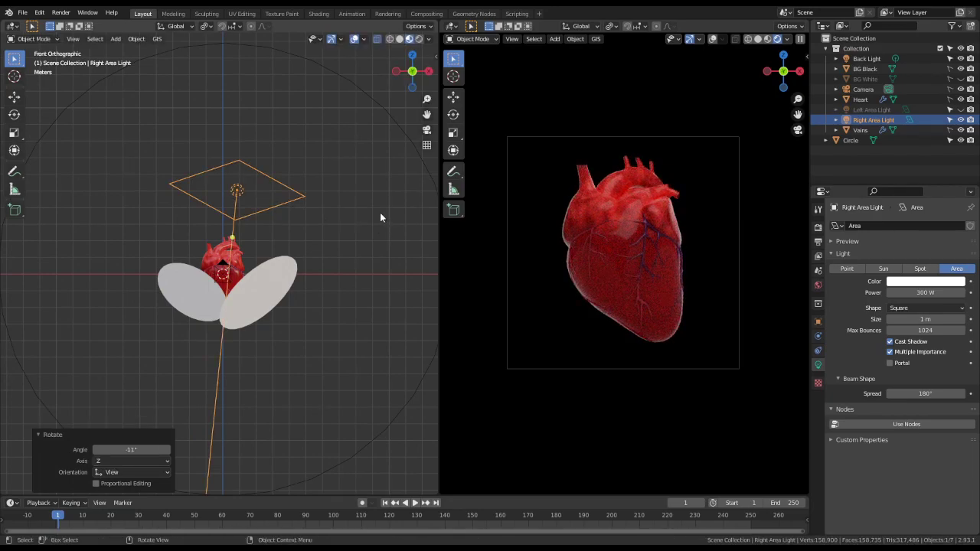
key(KP_3)
key(r)
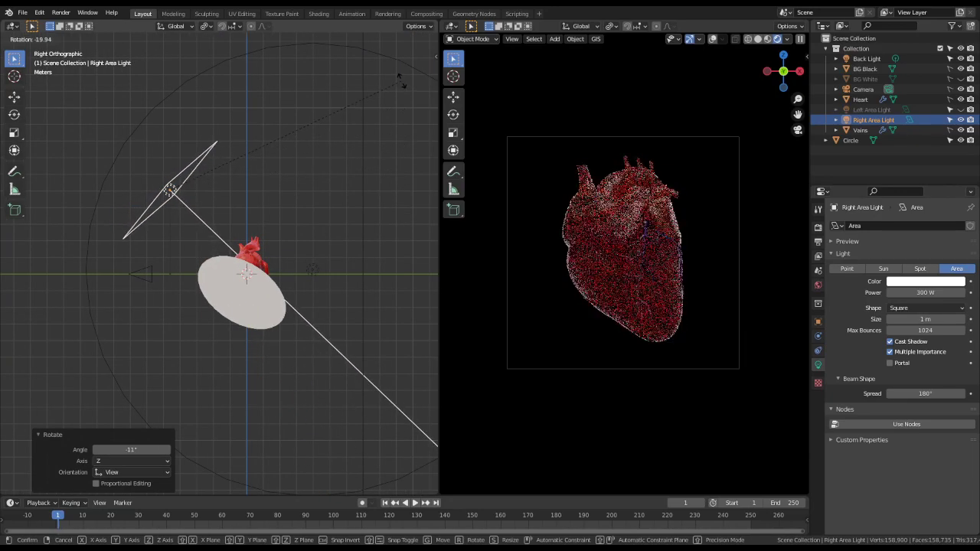
click(383, 96)
key(r)
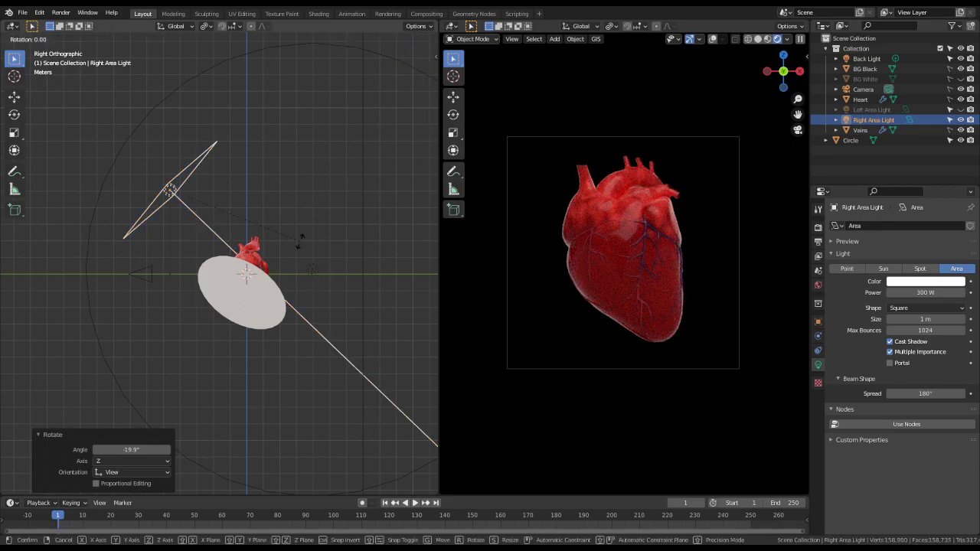
click(301, 191)
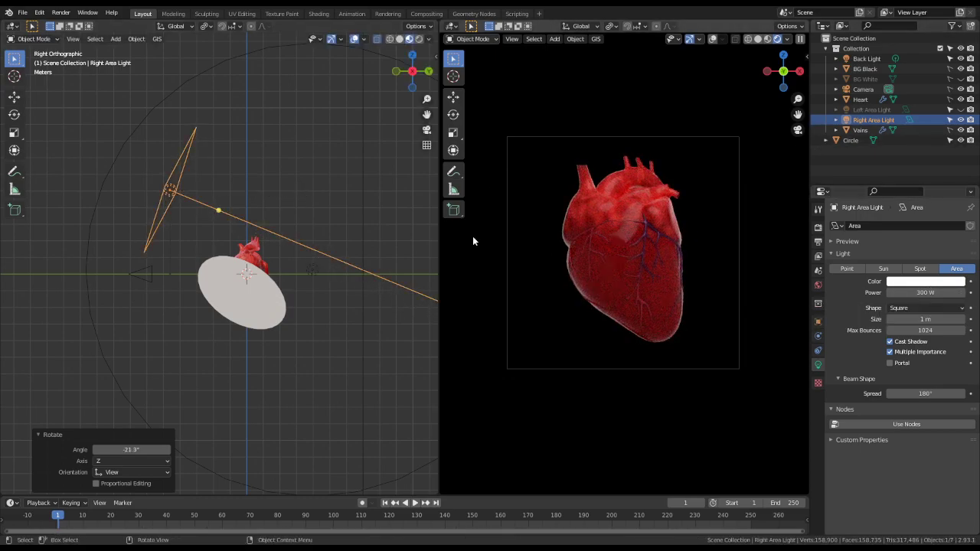
- In top view, turn the light 34.6° to place it at X 2.639 m, Y 2.1173 m; unhide the Left Area Light
key(KP_7)
key(g)
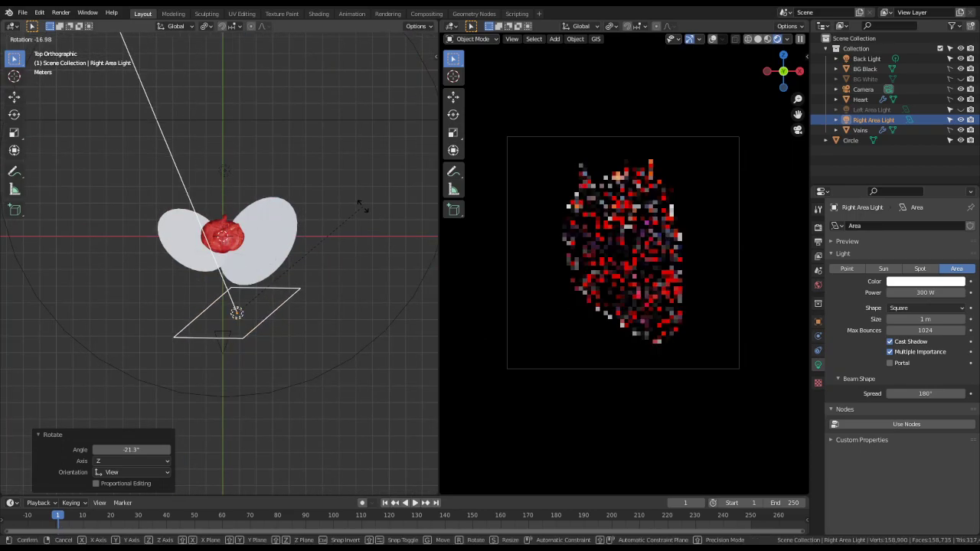
click(395, 192)
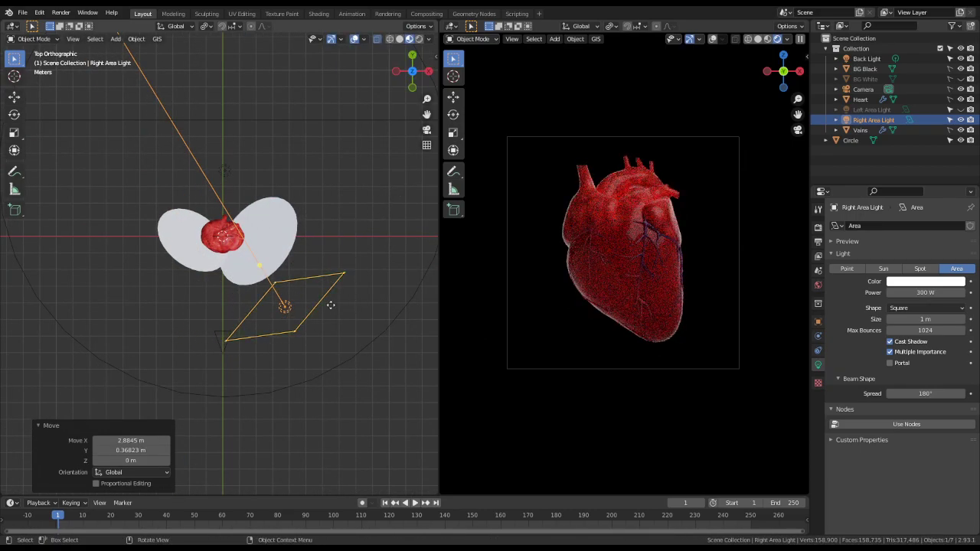
key(r)
click(380, 225)
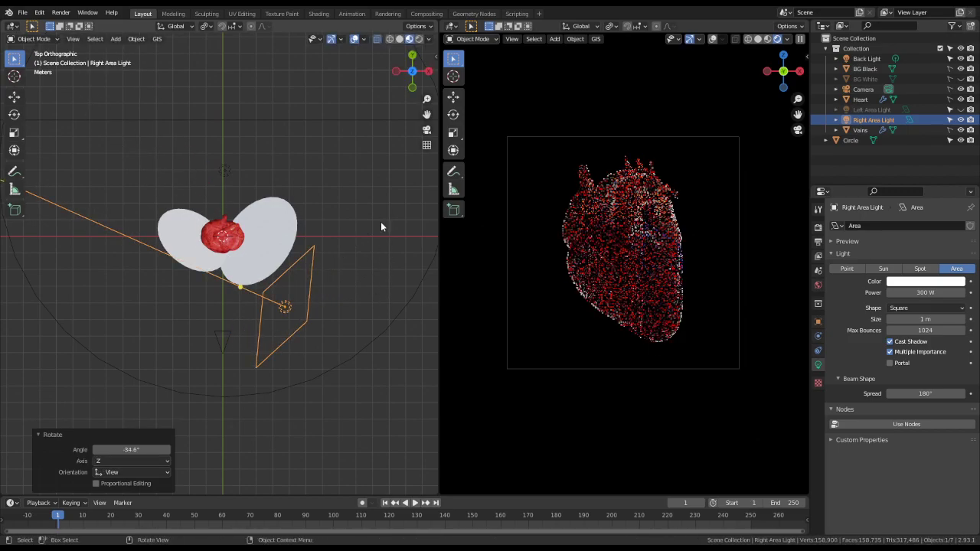
key(g)
click(424, 186)
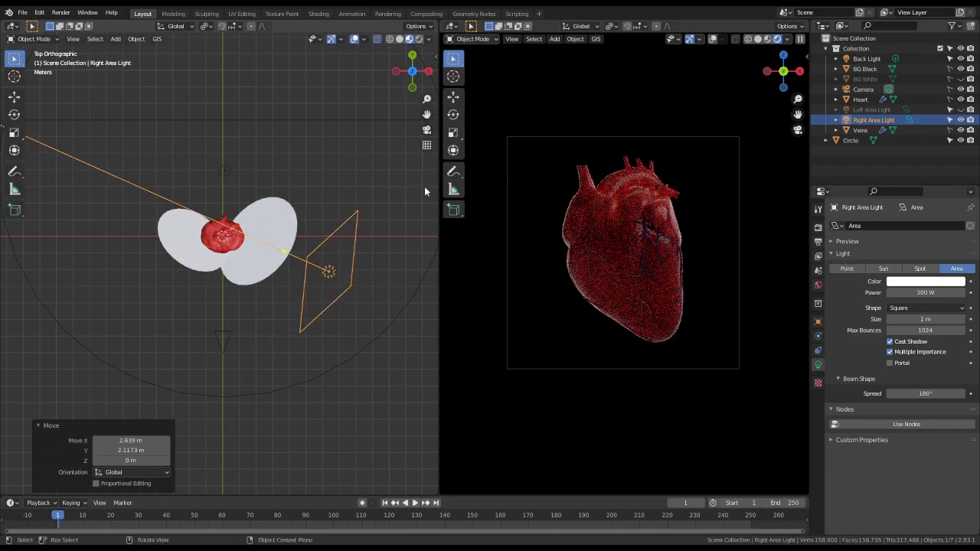
click(961, 110)
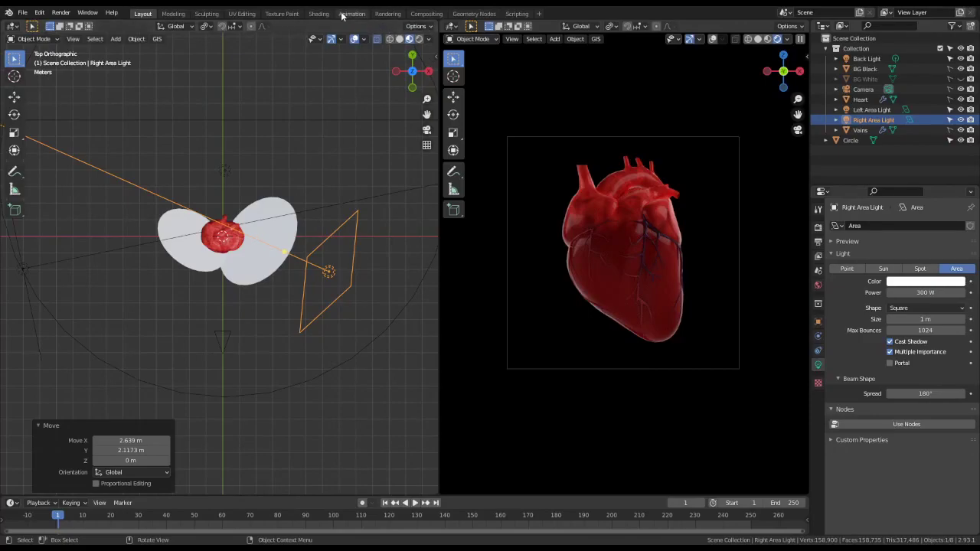
- Save Heart.blend, start a Render Image and cancel it
click(388, 13)
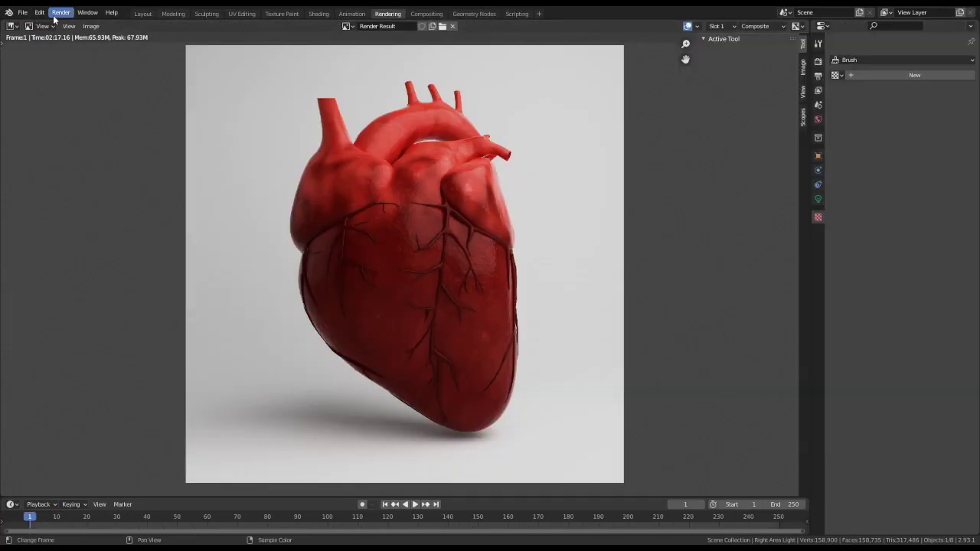
key(ctrl+s)
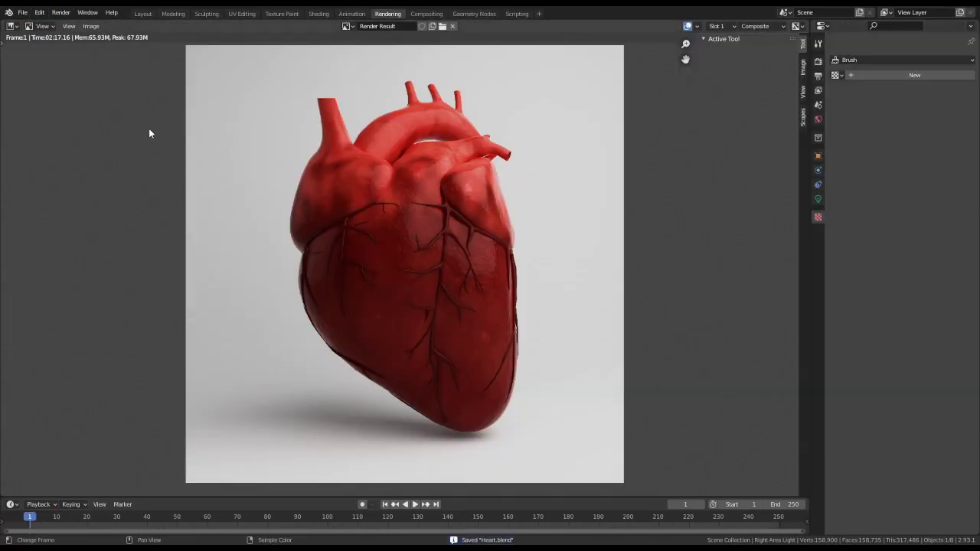
click(60, 13)
click(68, 25)
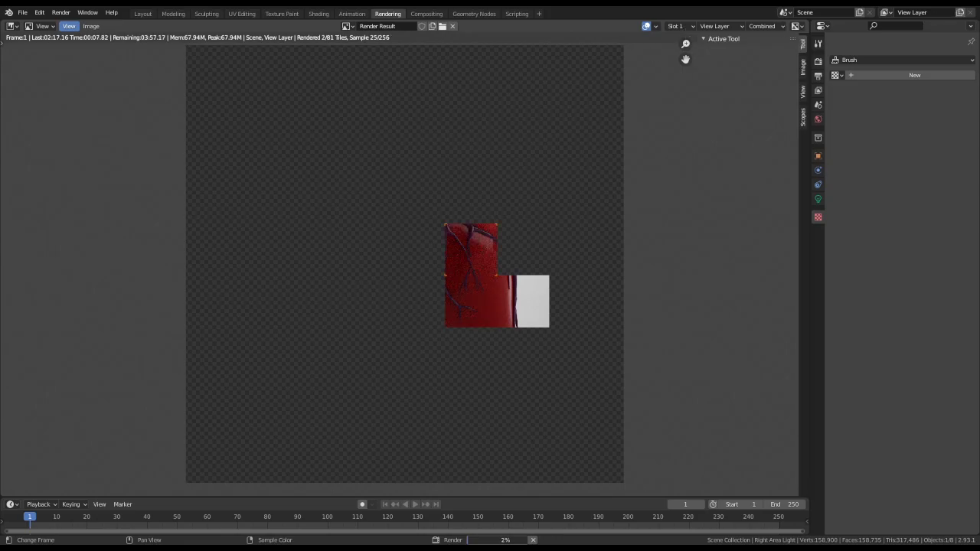
key(Escape)
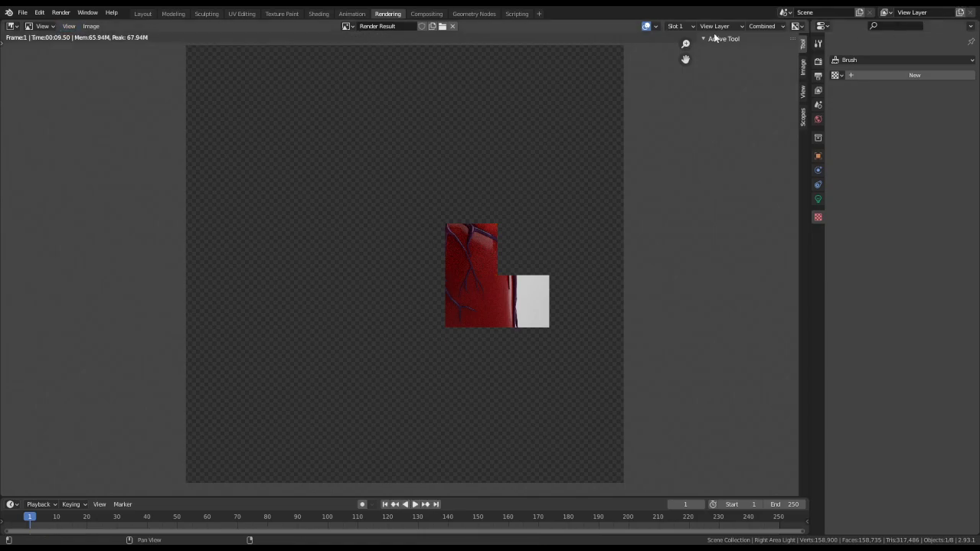
- Toggle the BG White plane's visibility in Layout and return to the Rendering workspace
click(143, 13)
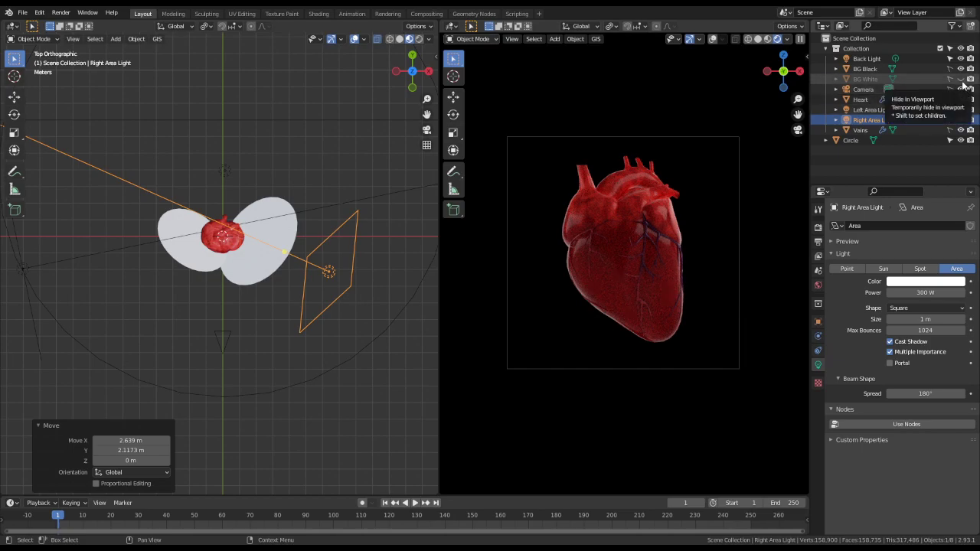
click(970, 80)
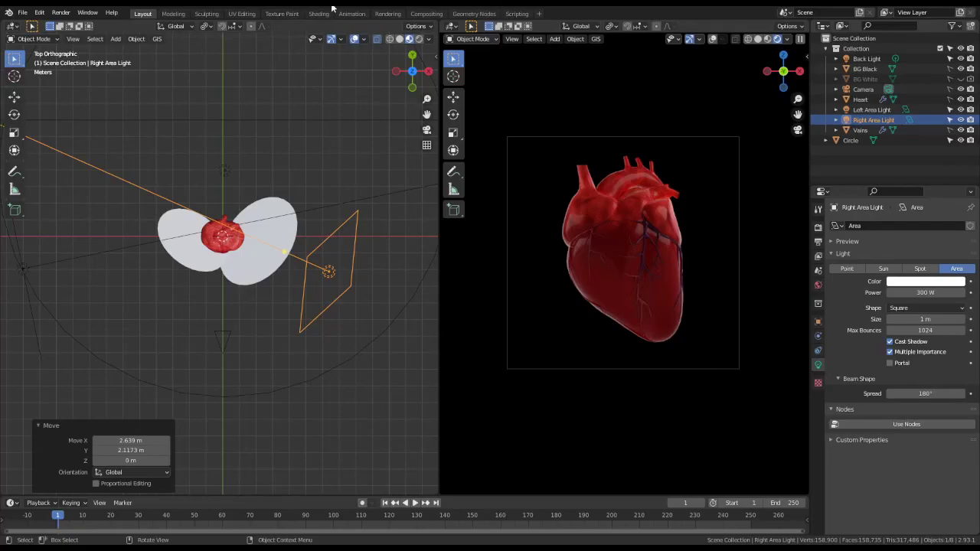
click(386, 13)
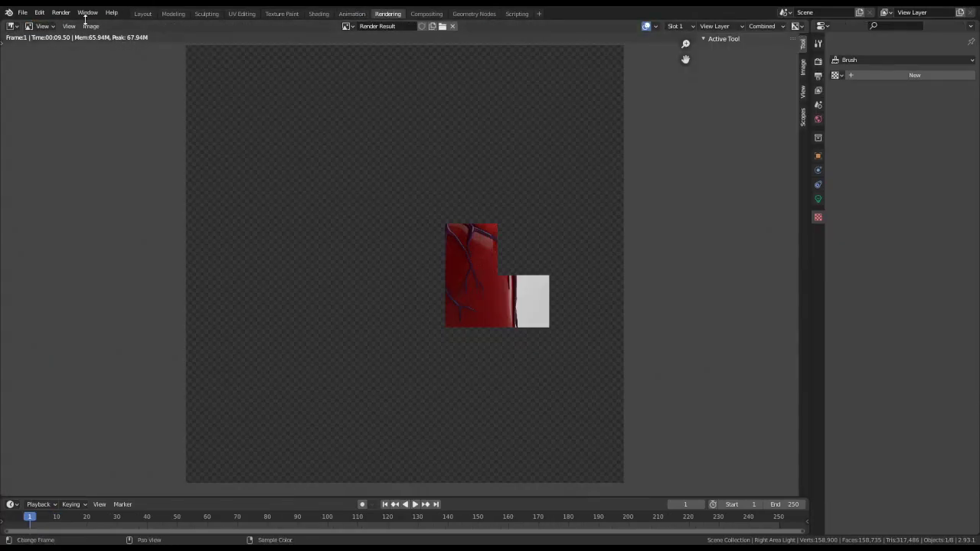
- Render the final heart image in Cycles again and save the Heart file
click(61, 13)
click(77, 23)
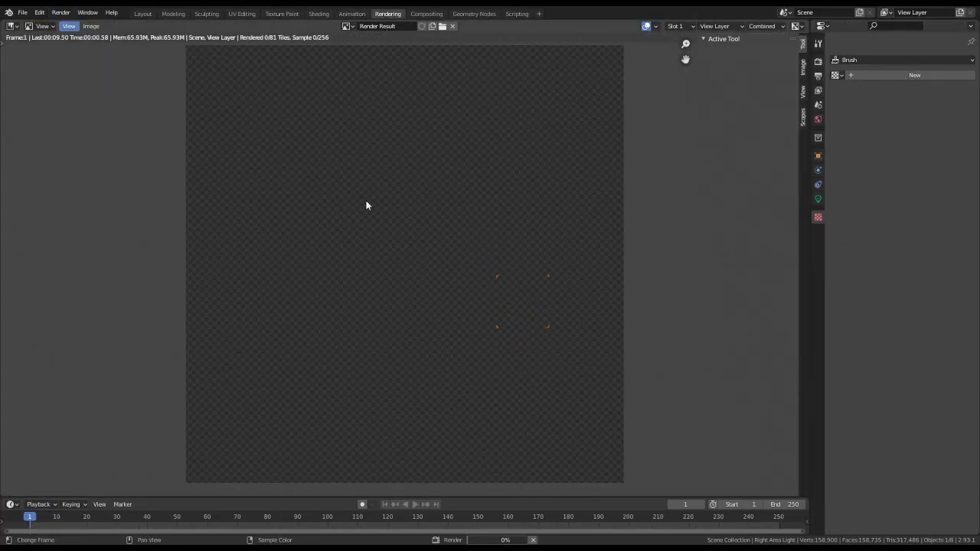
key(ctrl+s)
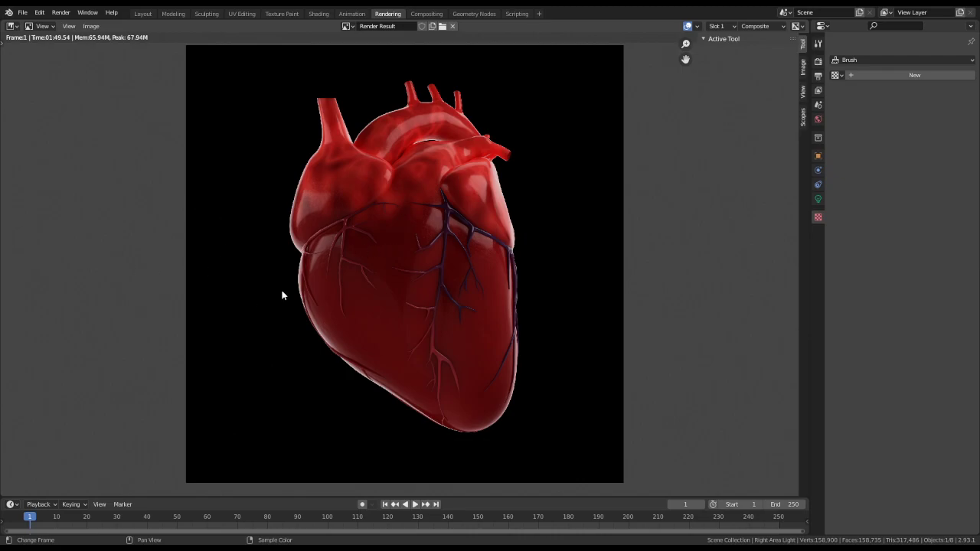
- Zoom into the Render Result to check the veins, then return to the compositing node setup
click(426, 14)
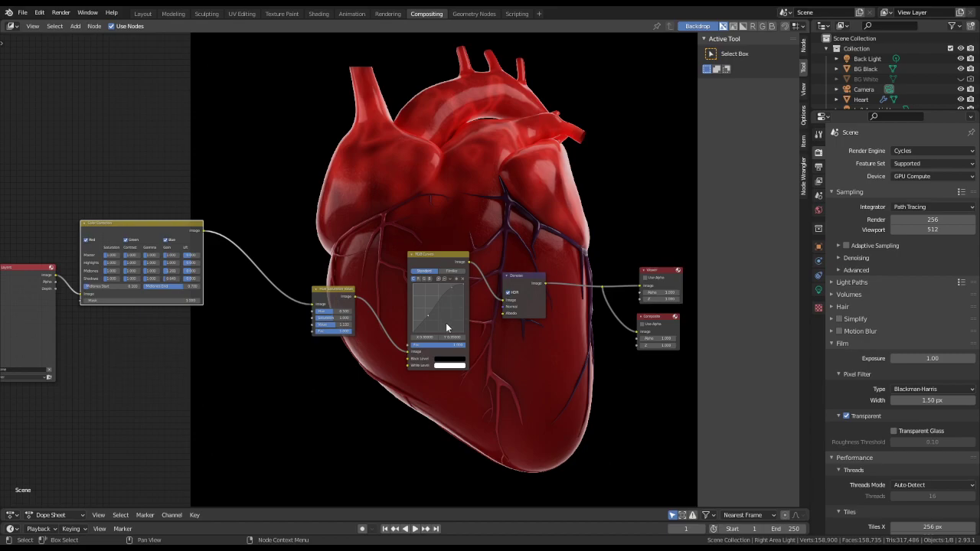
scroll(429, 161, up, 2)
scroll(420, 170, down, 2)
click(385, 14)
scroll(373, 195, up, 5)
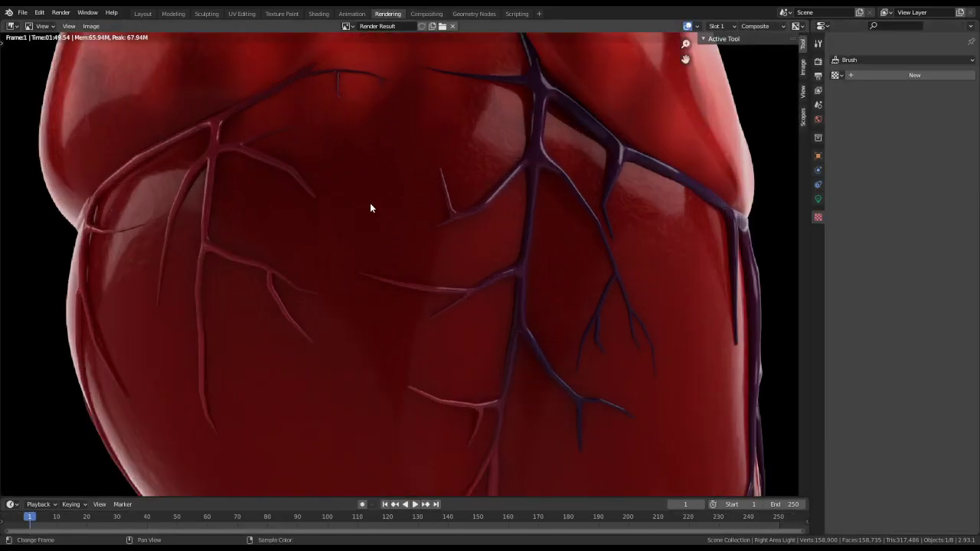
scroll(370, 207, down, 1)
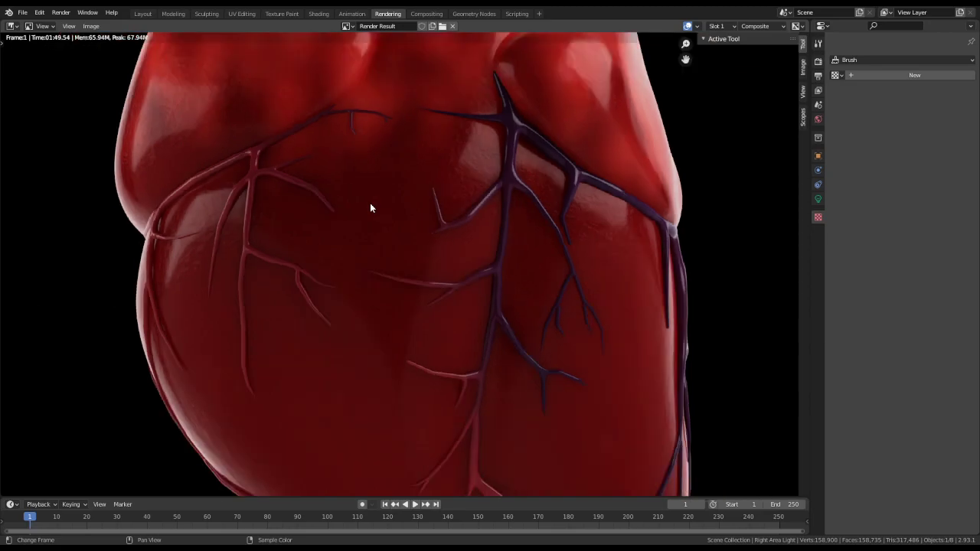
scroll(370, 206, down, 4)
click(426, 14)
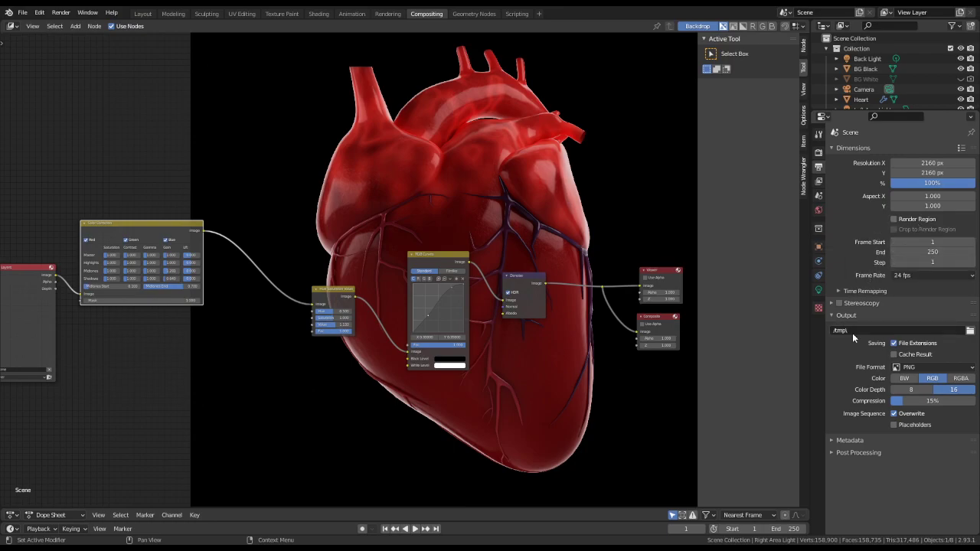
- Change the output file format from PNG to JPEG and raise its quality to 100%
click(923, 368)
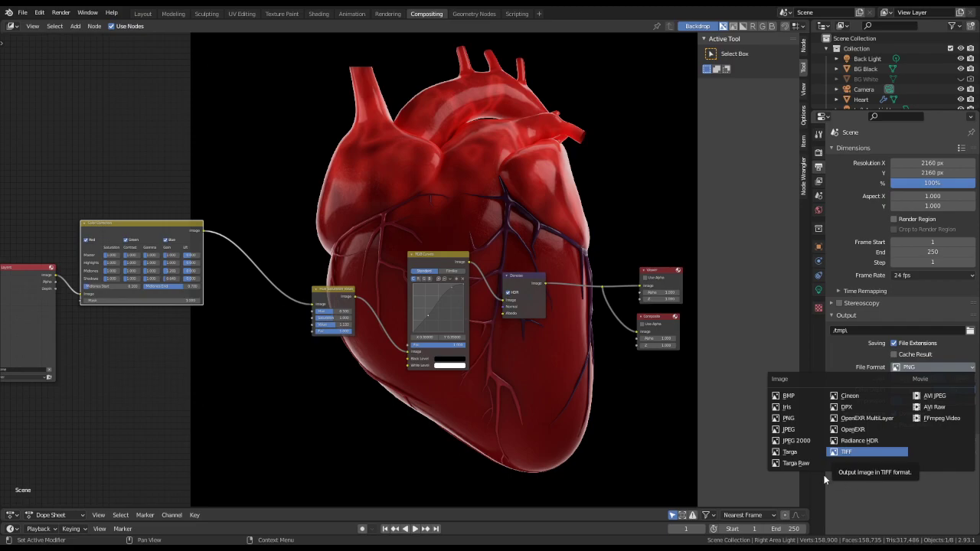
click(789, 430)
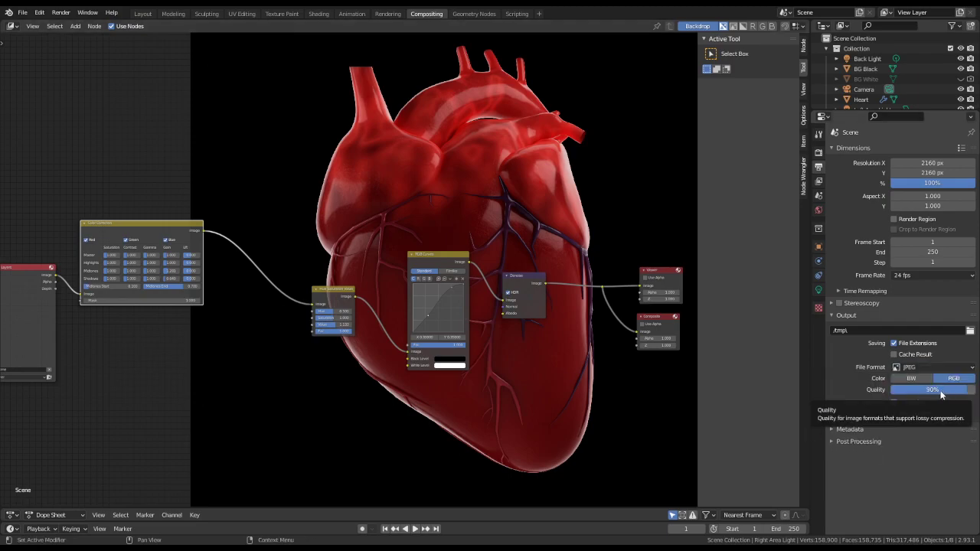
click(850, 429)
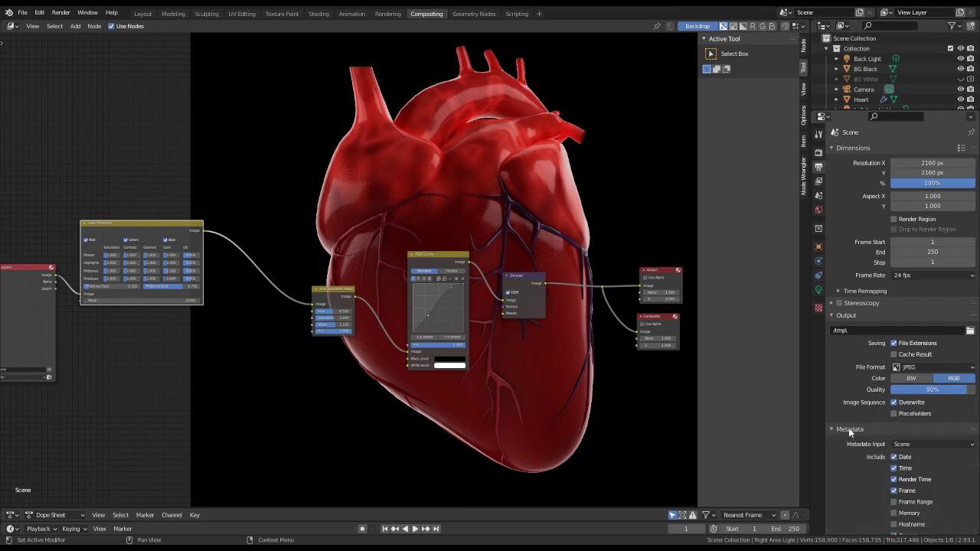
click(849, 430)
click(854, 441)
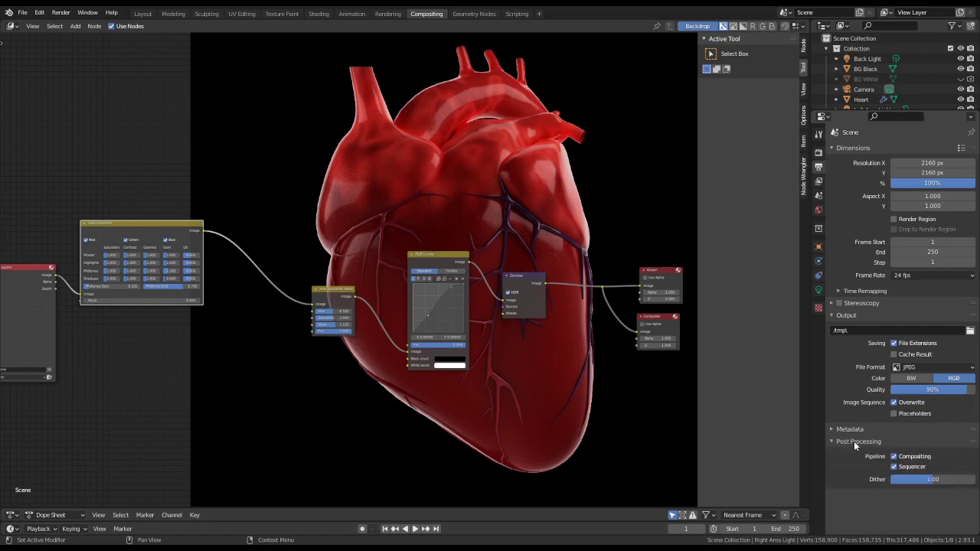
click(854, 441)
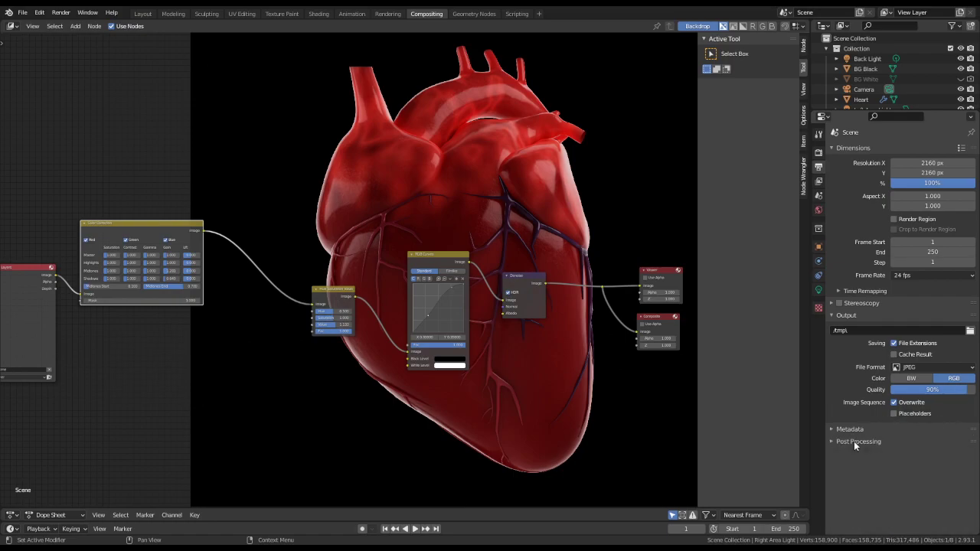
click(929, 366)
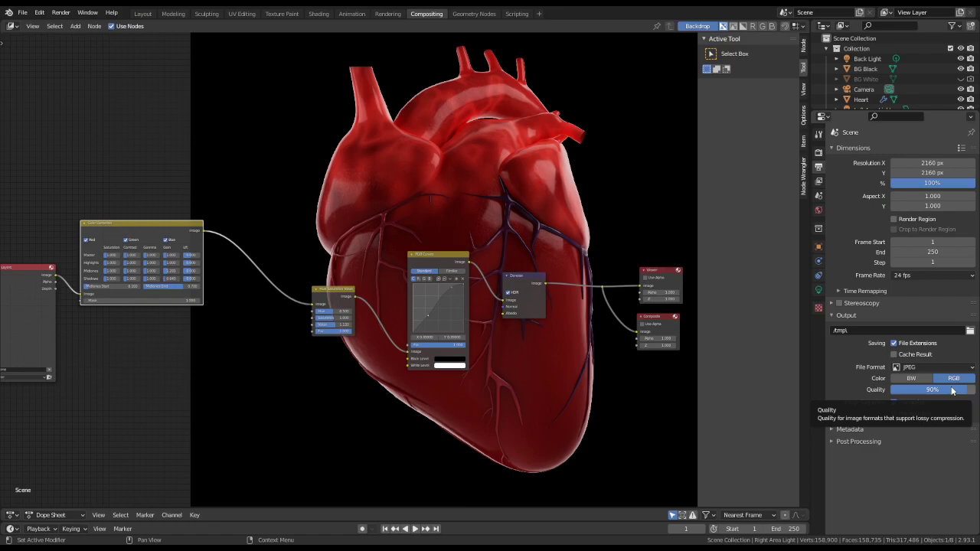
drag(951, 391, 978, 391)
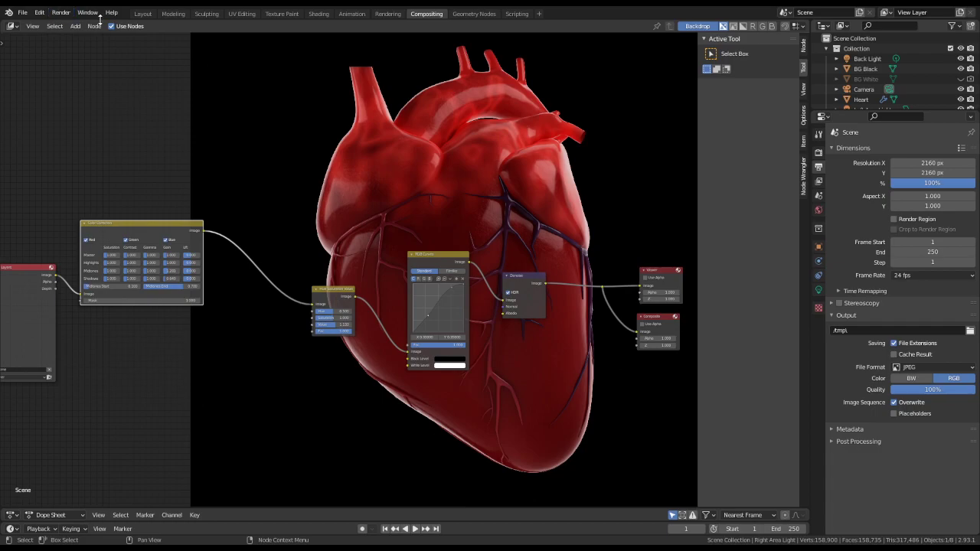
click(388, 14)
- Save the finished heart render as an image using Image > Save As
click(90, 26)
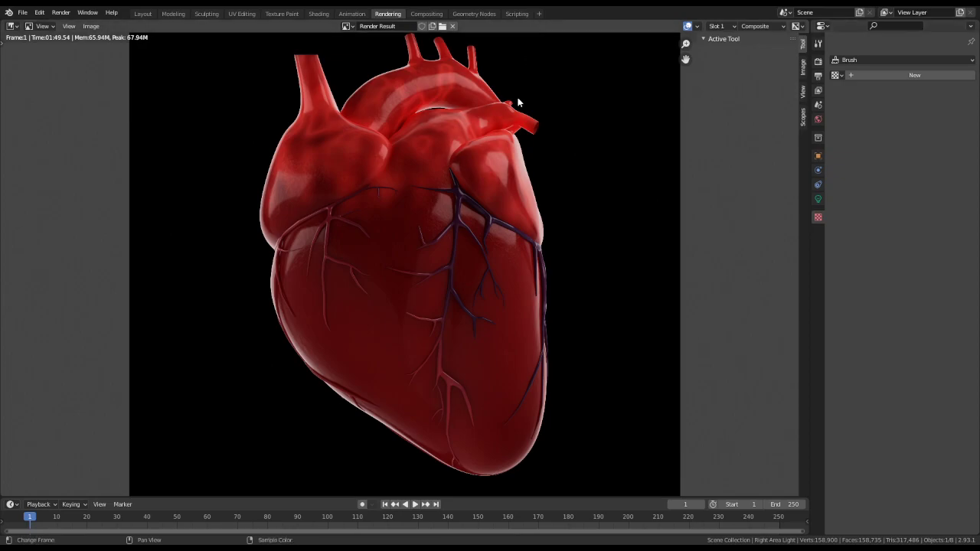
click(427, 14)
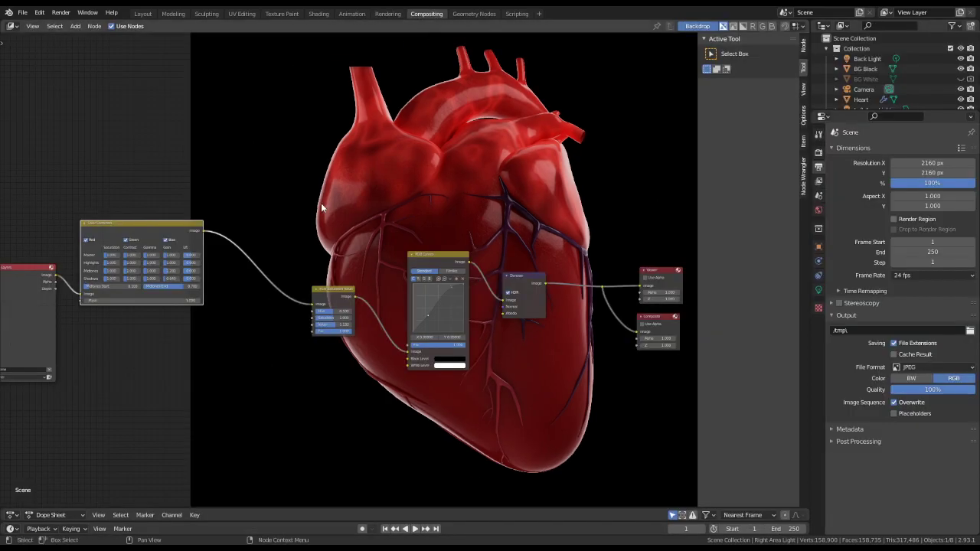
- Search for a sharpen node, then cancel without adding anything
key(shift+a)
text(s)
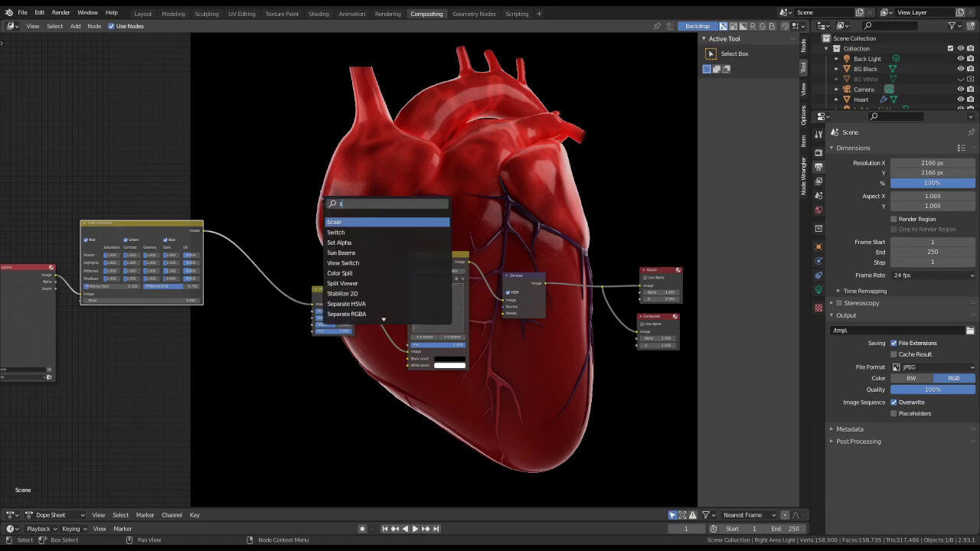
text(epap)
key(BackSpace)
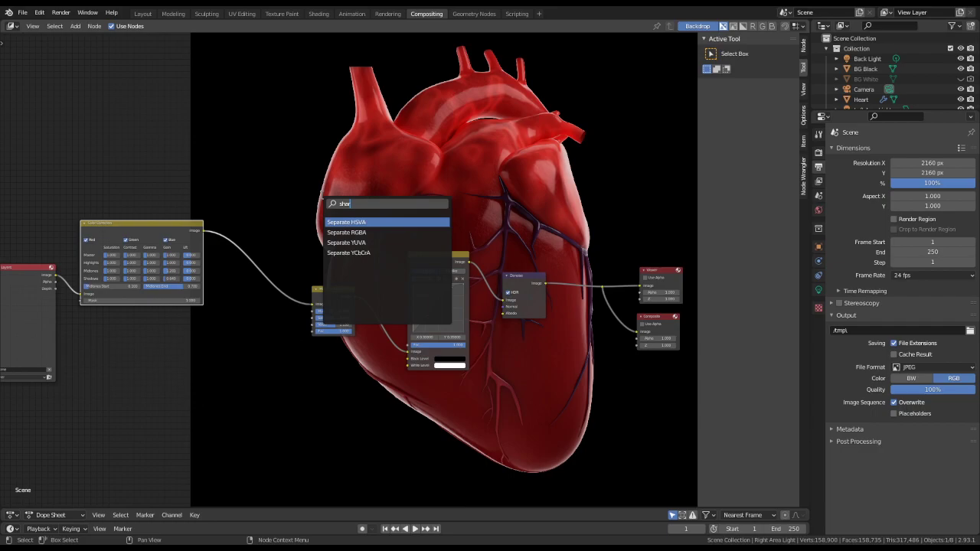
key(BackSpace)
key(BackSpace)
key(Escape)
key(F3)
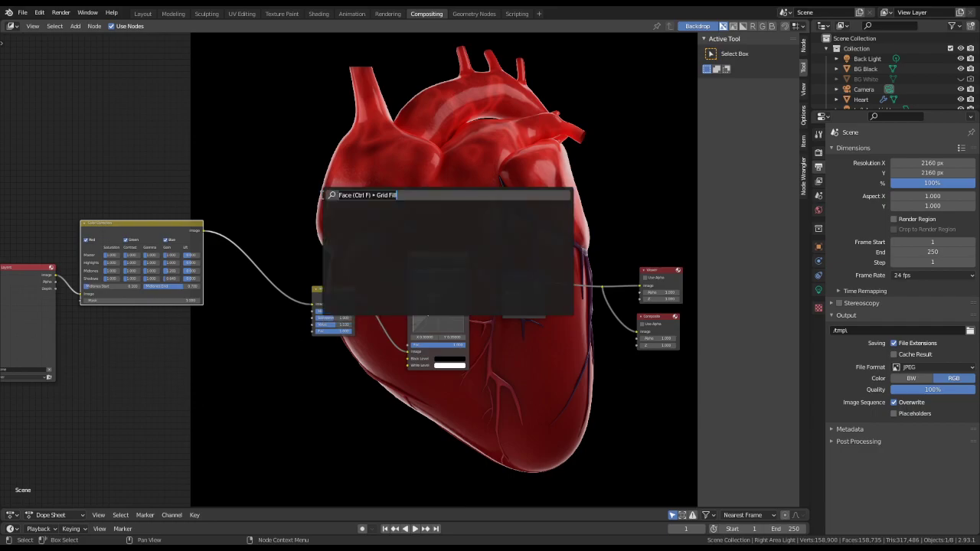
key(Escape)
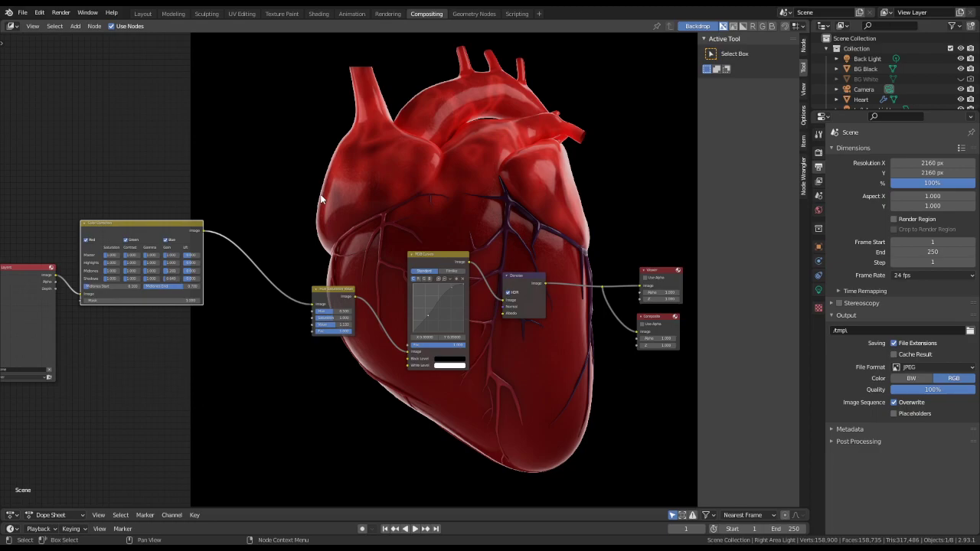
- Try adding an Image node and a searched node, cancelling both so the tree stays unchanged
click(321, 199)
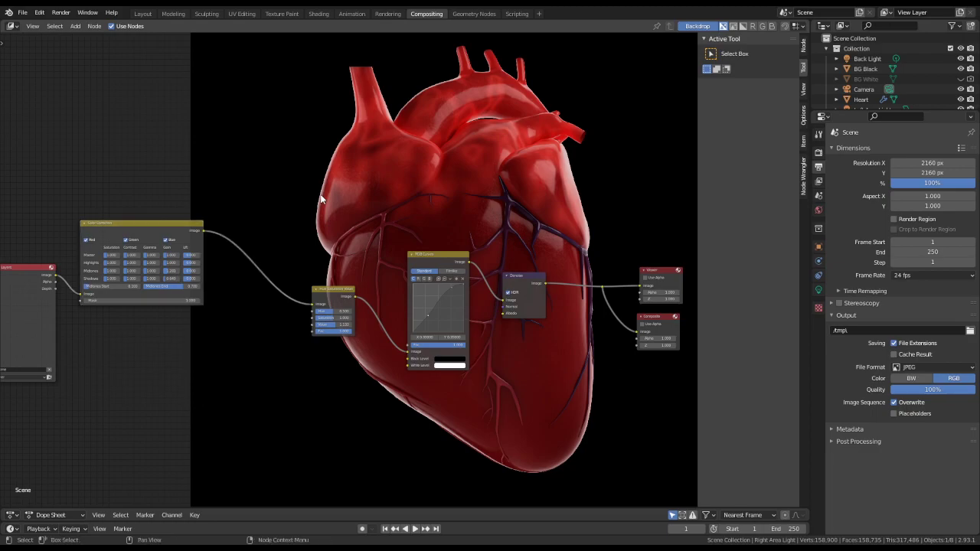
key(shift+a)
key(Escape)
key(a)
click(322, 199)
key(shift+a)
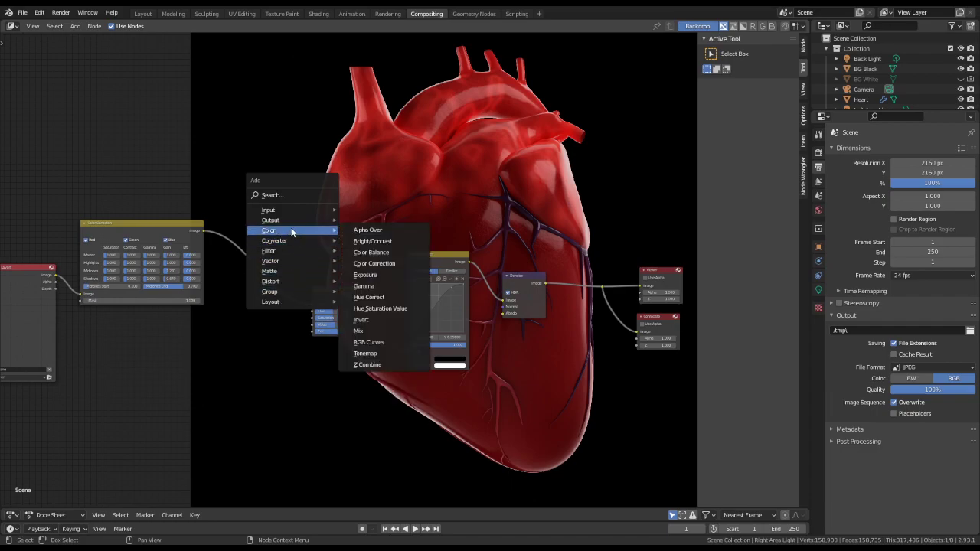
mouse_move(291, 221)
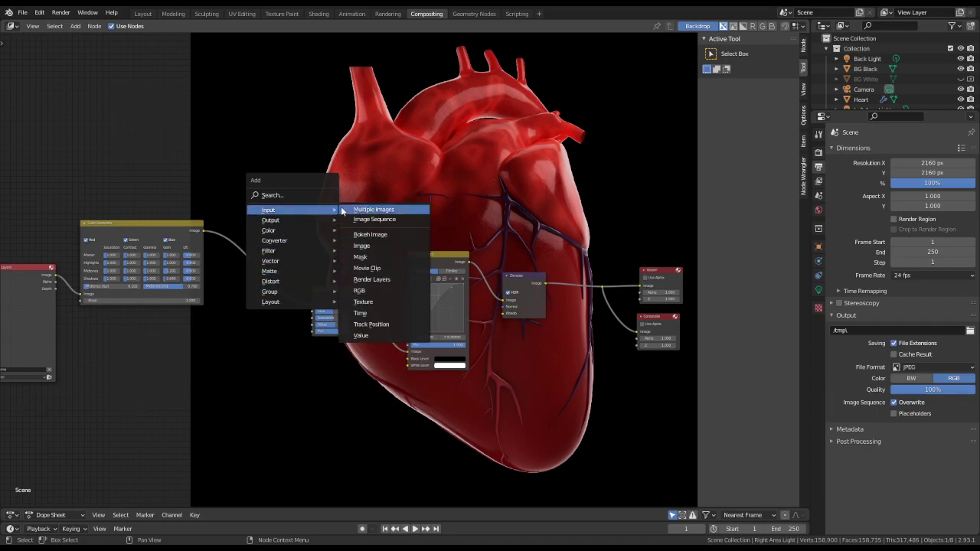
click(382, 246)
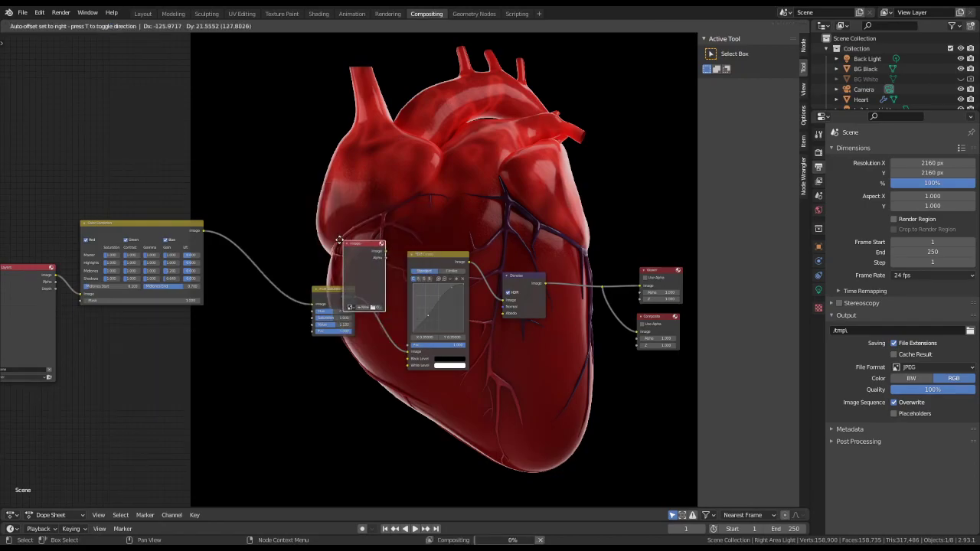
key(Escape)
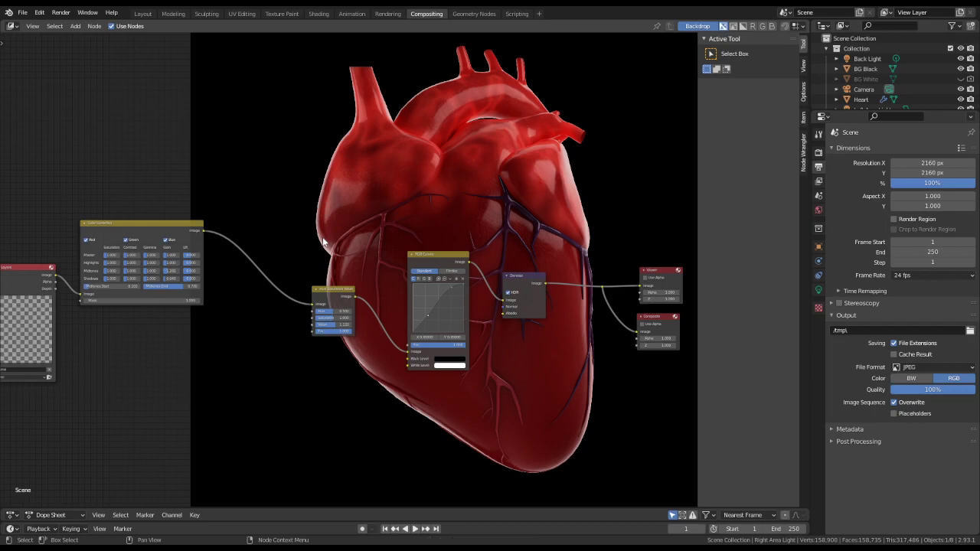
key(shift+a)
click(300, 225)
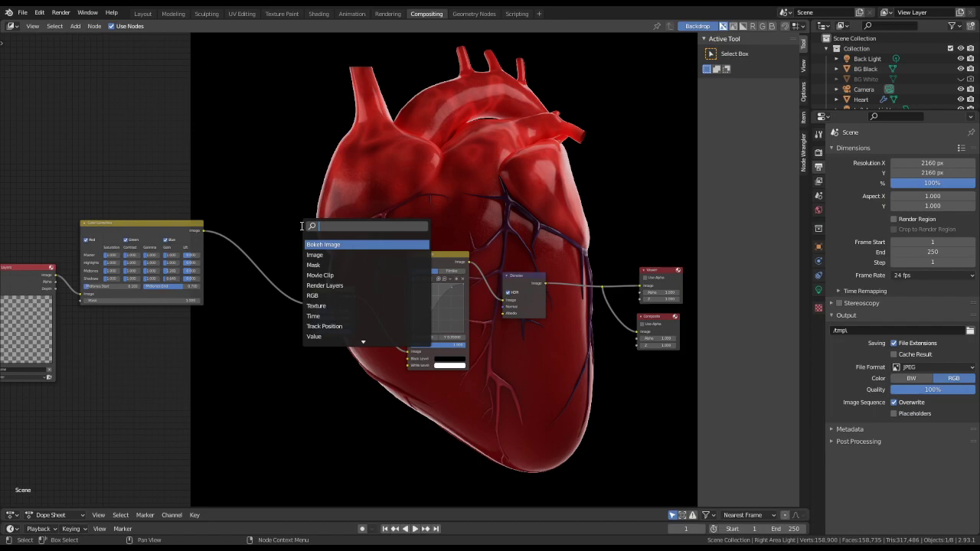
key(Escape)
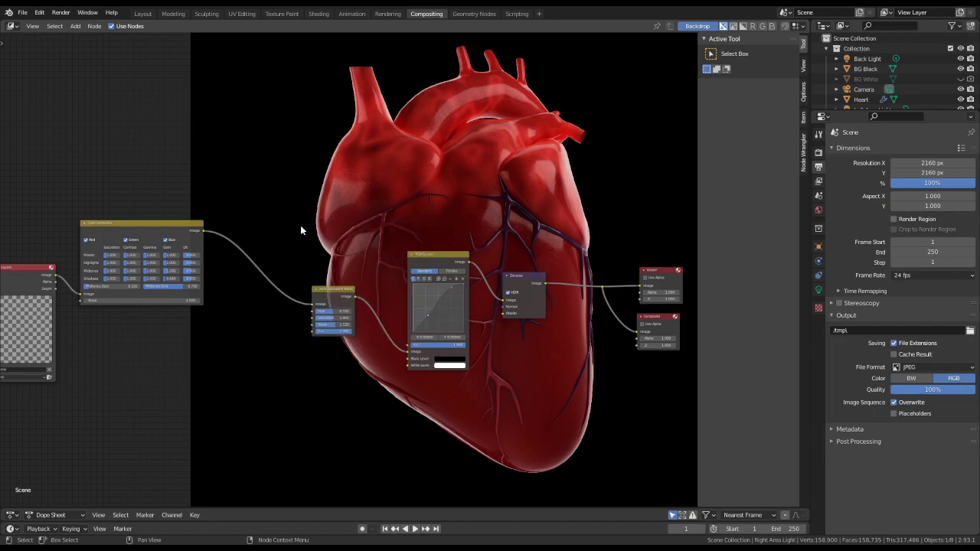
- Enable HDR on the Denoise node and recentre the node tree
scroll(599, 336, up, 3)
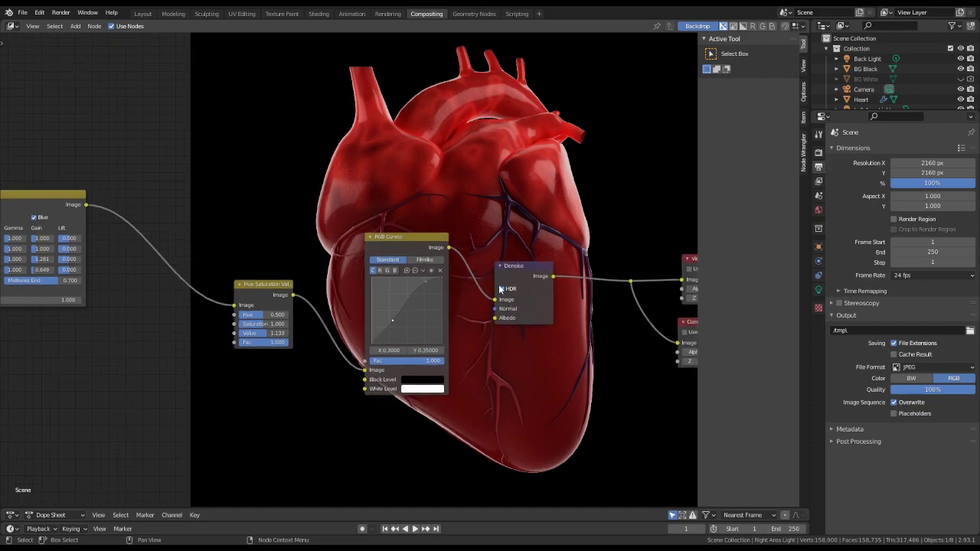
click(502, 289)
middle_drag(564, 357, 512, 334)
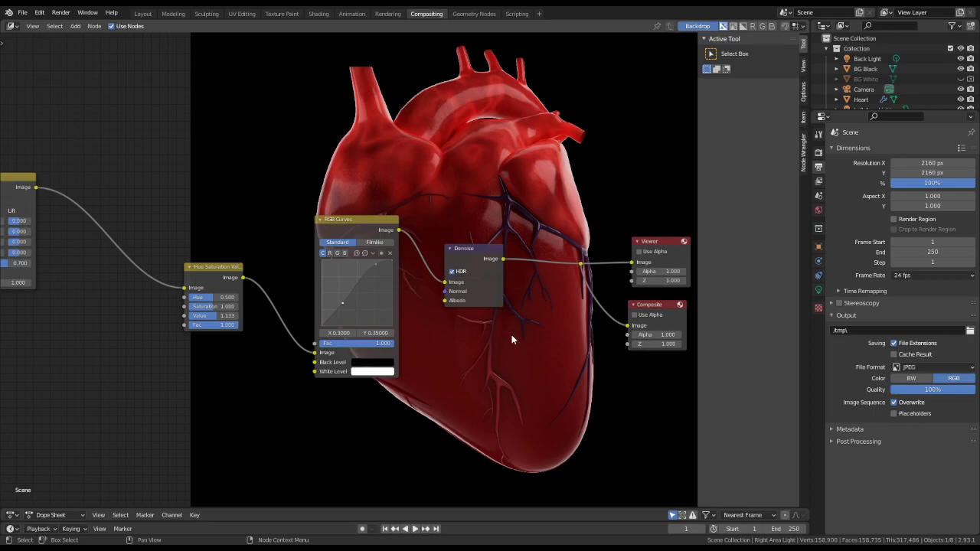
scroll(511, 335, down, 1)
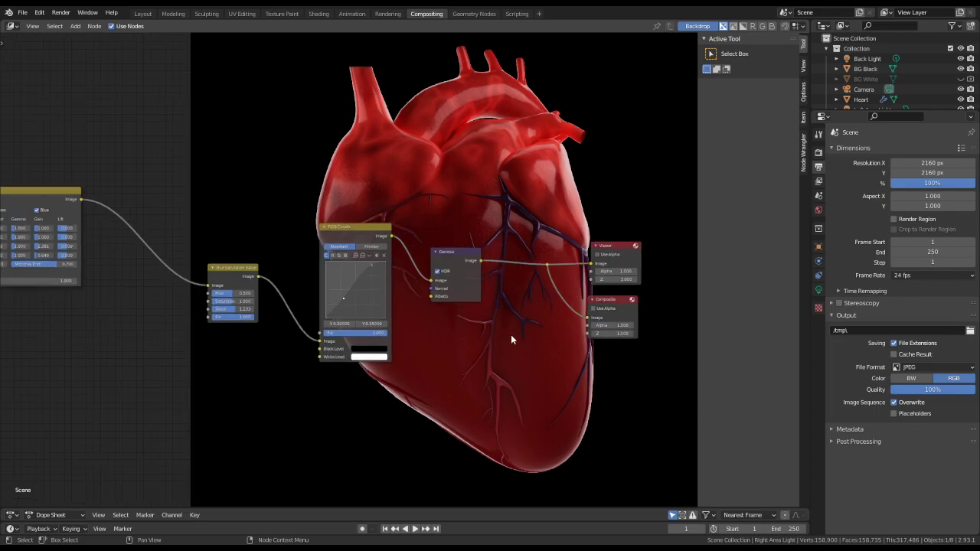
- Return to the Layout workspace and orbit the view into a perspective angle
click(143, 13)
scroll(297, 180, down, 5)
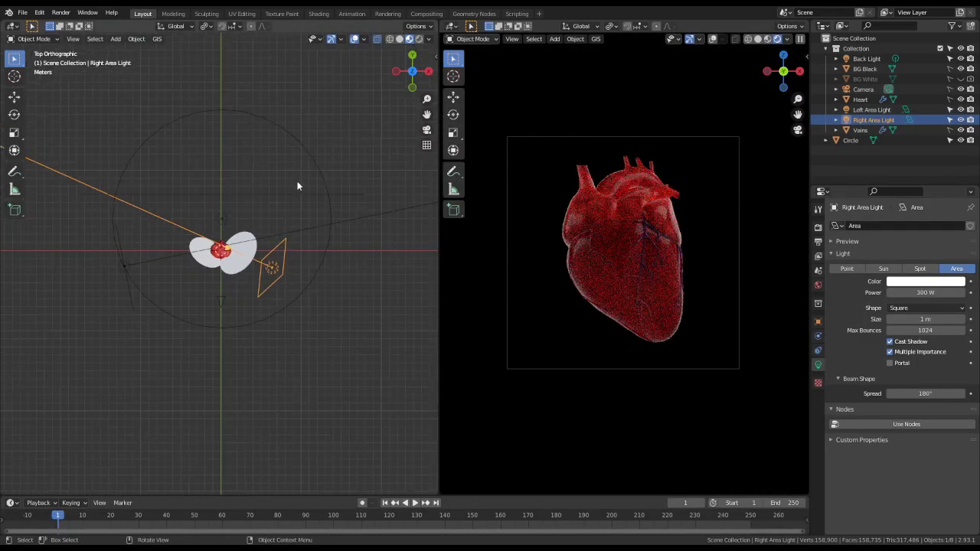
scroll(283, 214, up, 2)
click(284, 225)
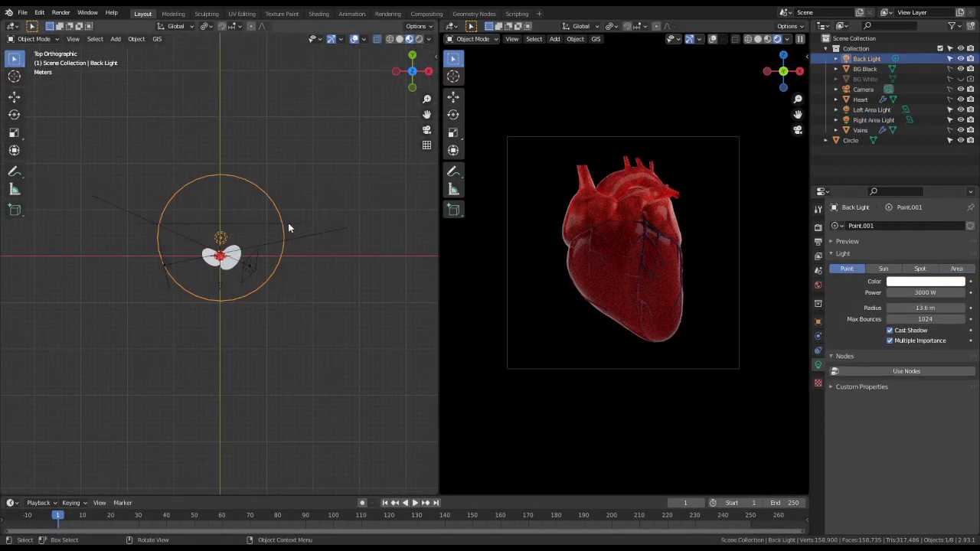
click(294, 223)
middle_drag(293, 223, 329, 212)
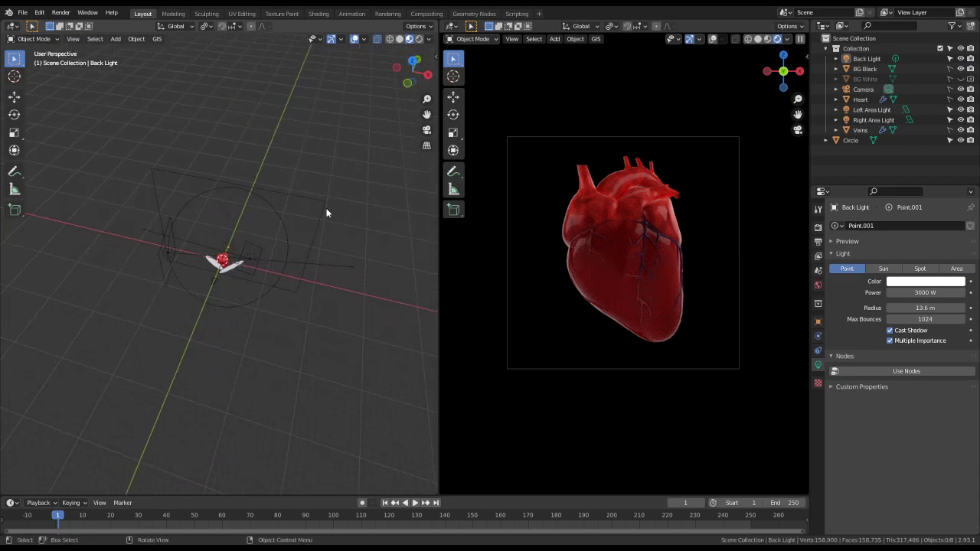
click(950, 79)
- Select the BG Black plane, return to Object Mode and deselect everything
click(303, 196)
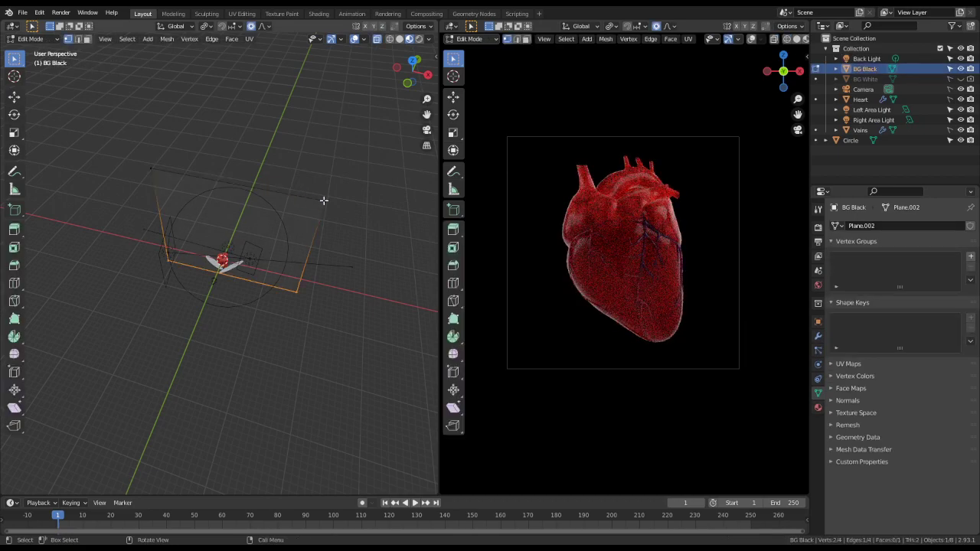
key(shift+a)
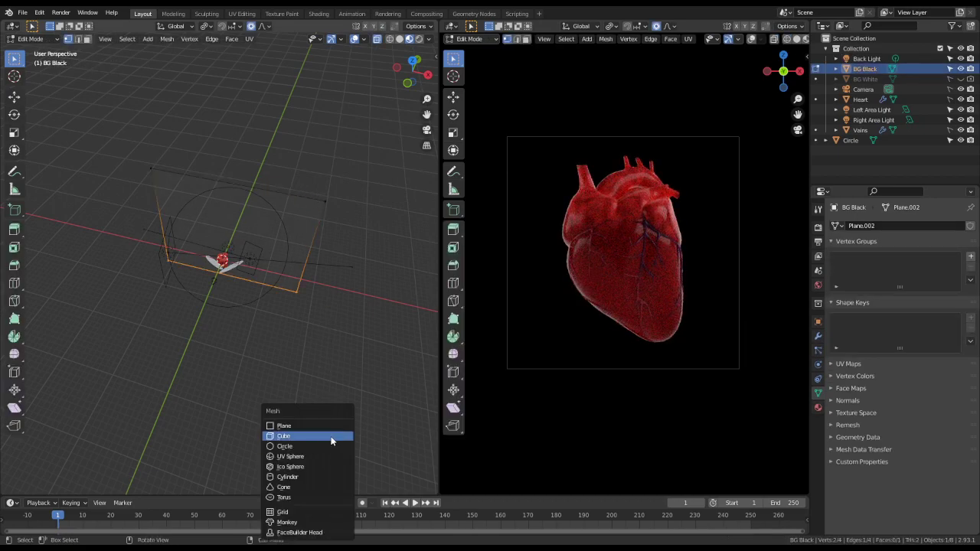
key(Tab)
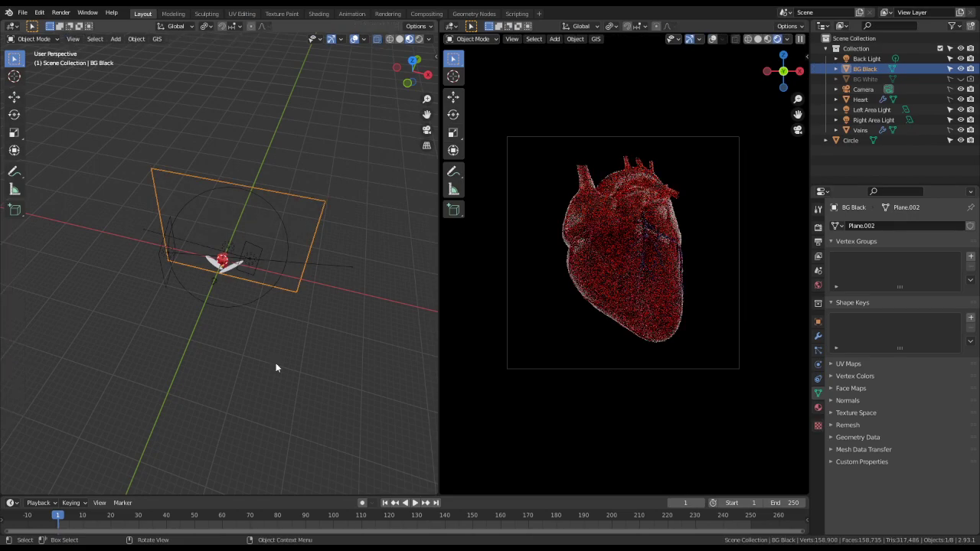
key(alt+a)
key(shift+a)
- Add a circle mesh and, in Edit Mode, scale it by 10 then about 2.07
mouse_move(273, 336)
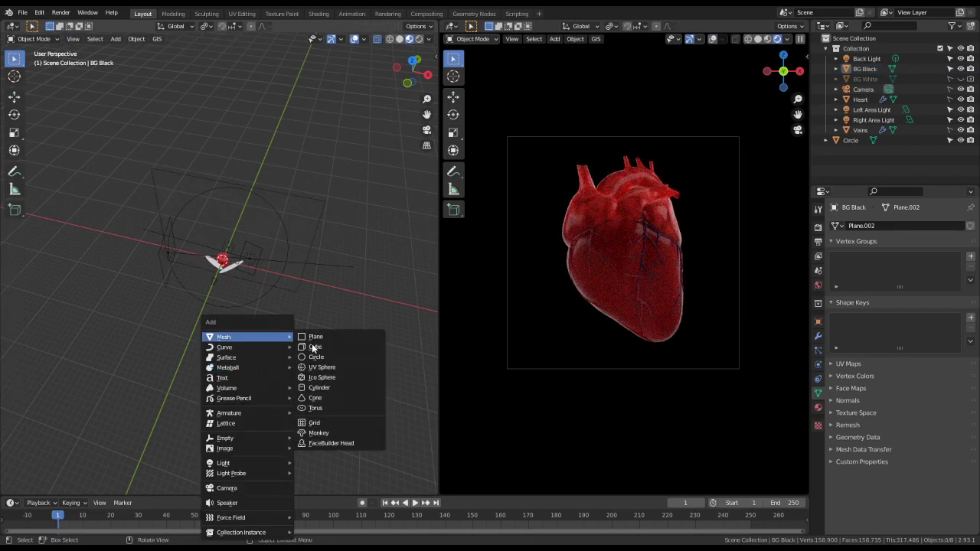
click(331, 358)
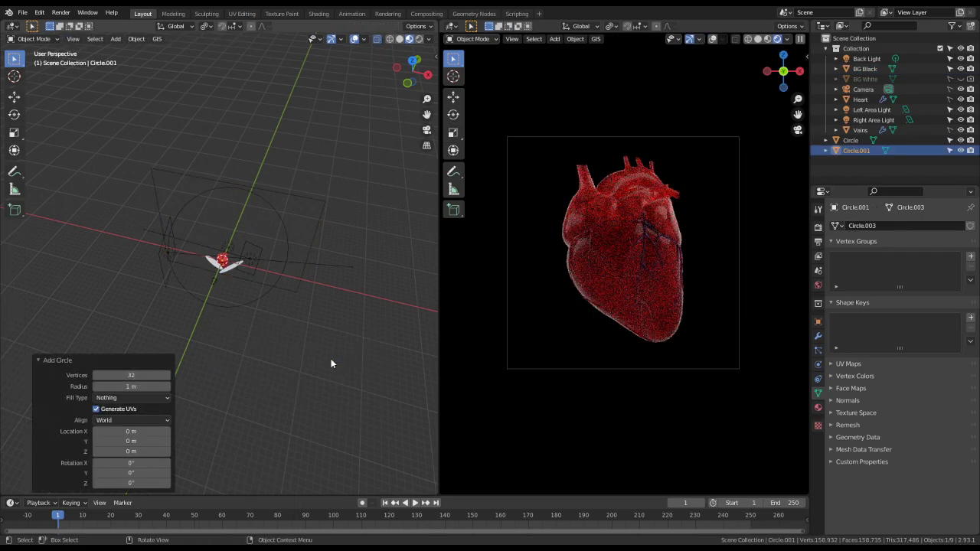
key(Tab)
key(s)
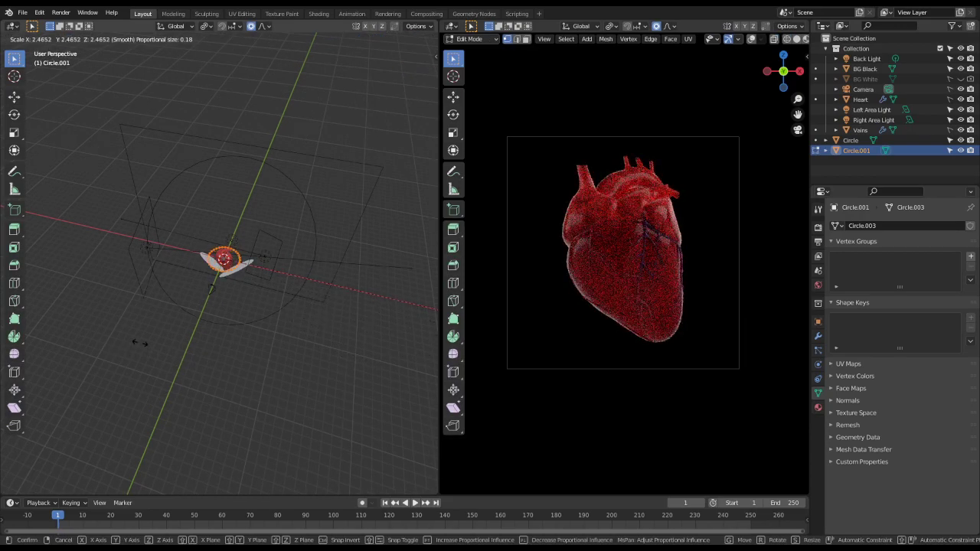
text(10)
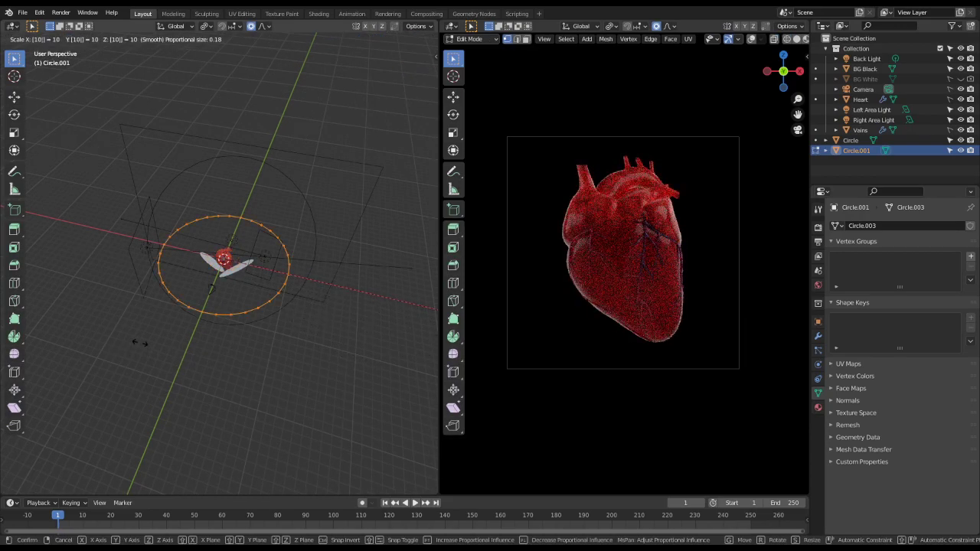
key(Return)
key(KP_7)
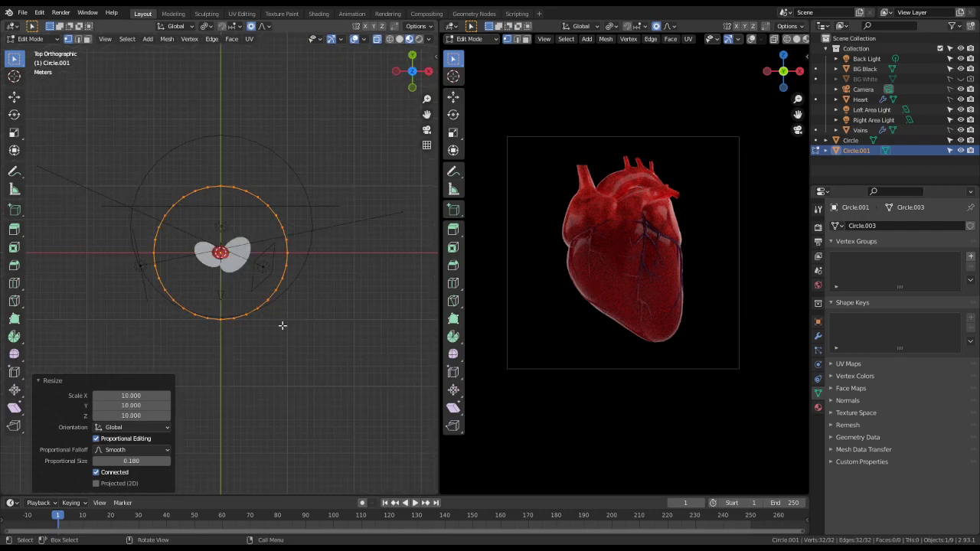
key(s)
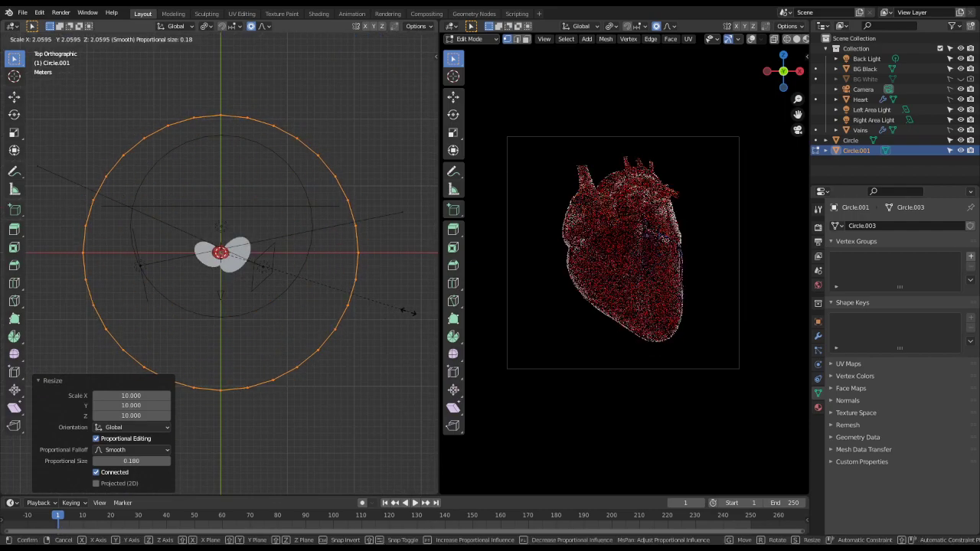
click(414, 312)
- Drop the ring 14.584 m down and extrude it upward into a tall wall
key(KP_3)
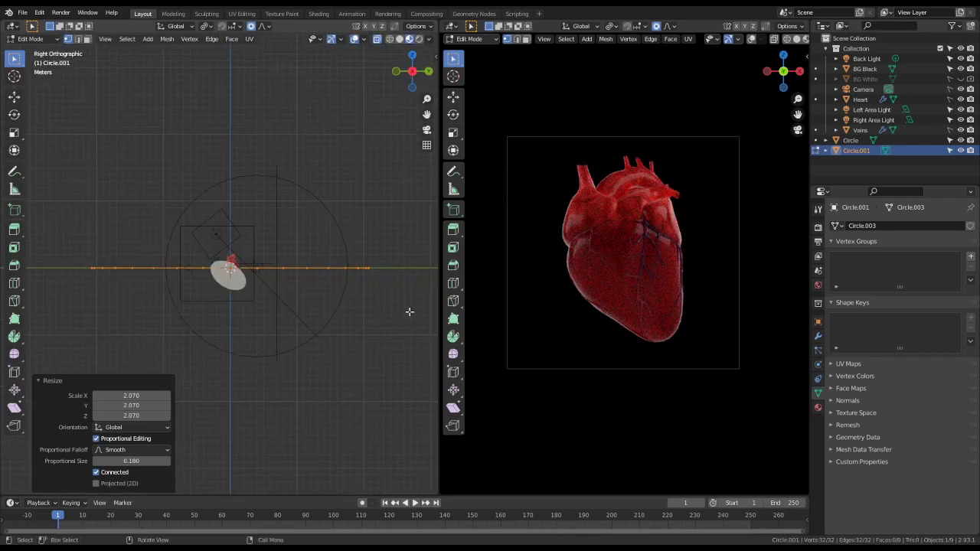
key(g)
key(z)
click(419, 409)
key(g)
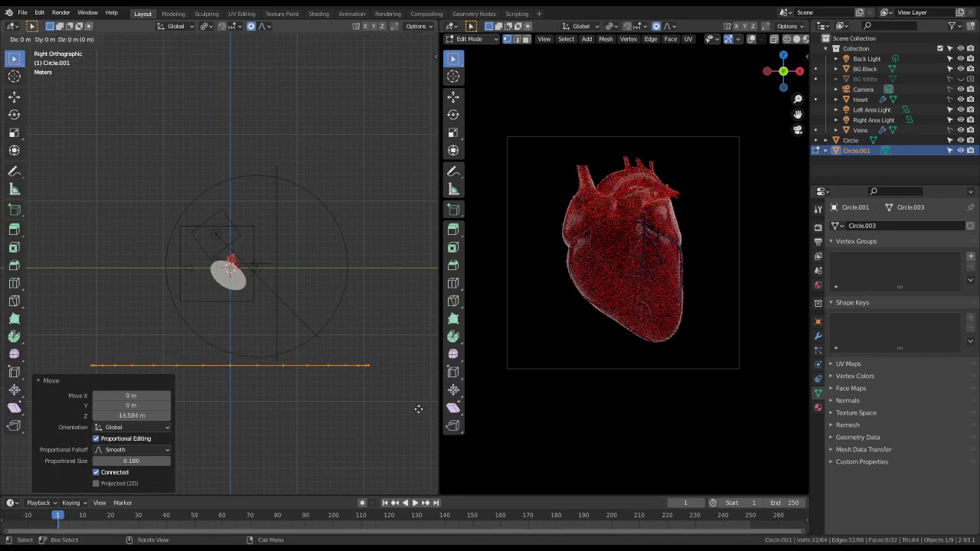
click(411, 206)
- Hide the BG Black plane and give the wall smooth shading
middle_drag(411, 206, 418, 264)
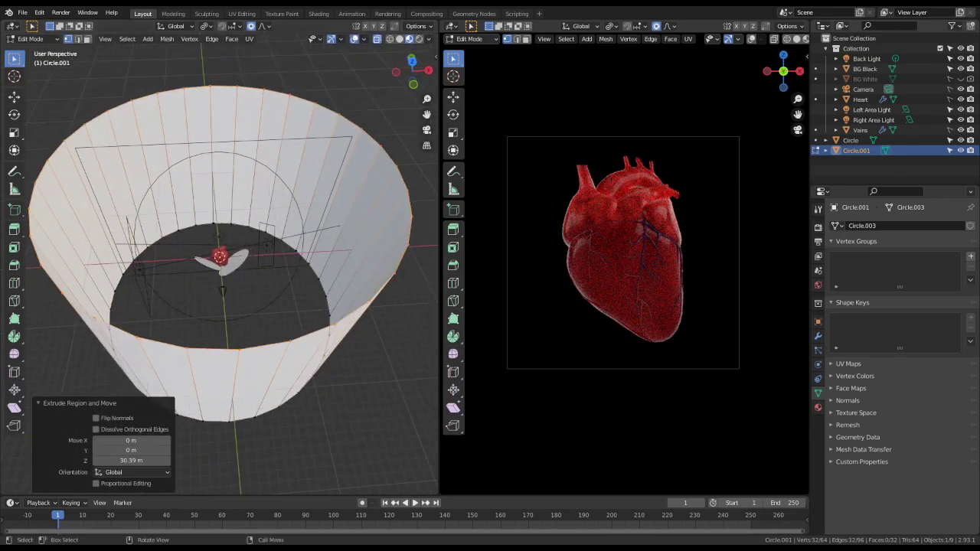
click(961, 70)
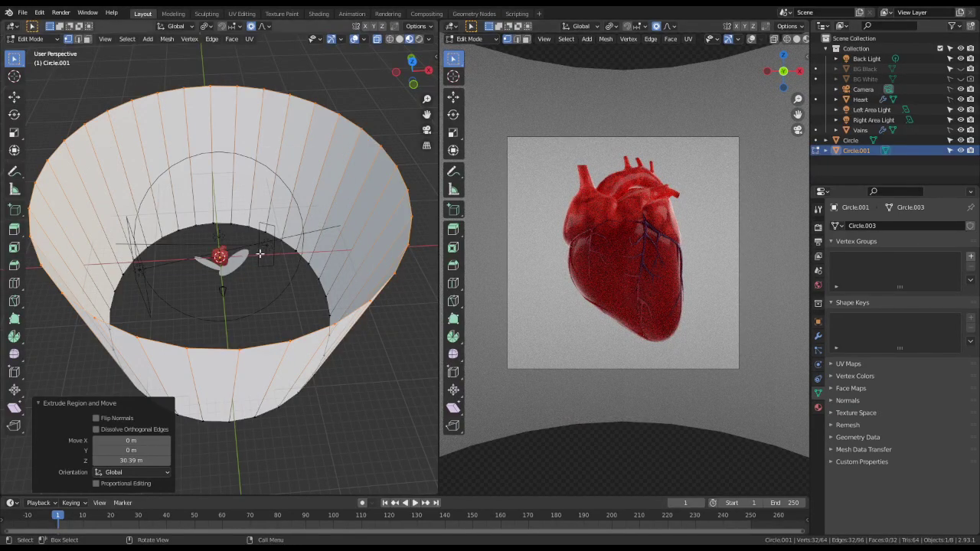
key(Tab)
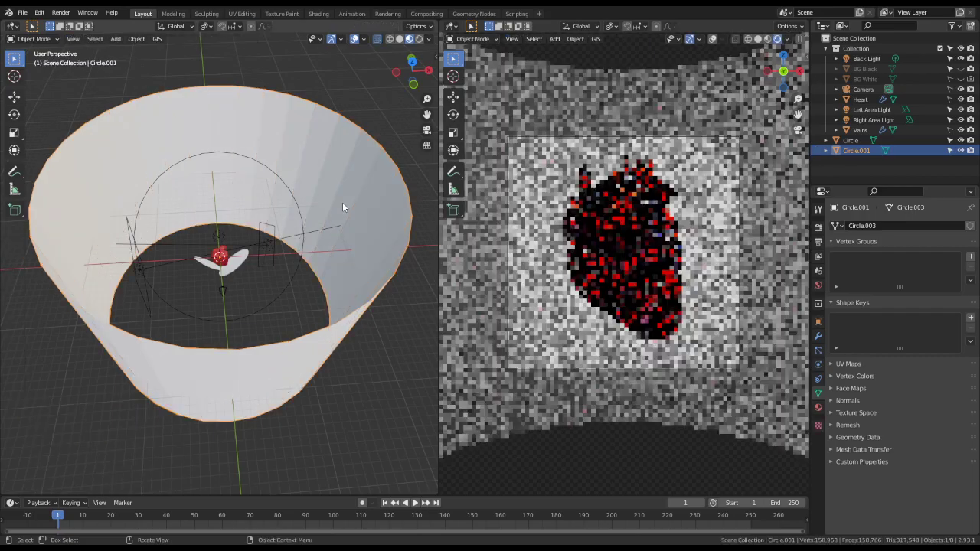
right_click(348, 194)
click(348, 195)
- Rename Circle.001 to 'Circle Wall'
key(Tab)
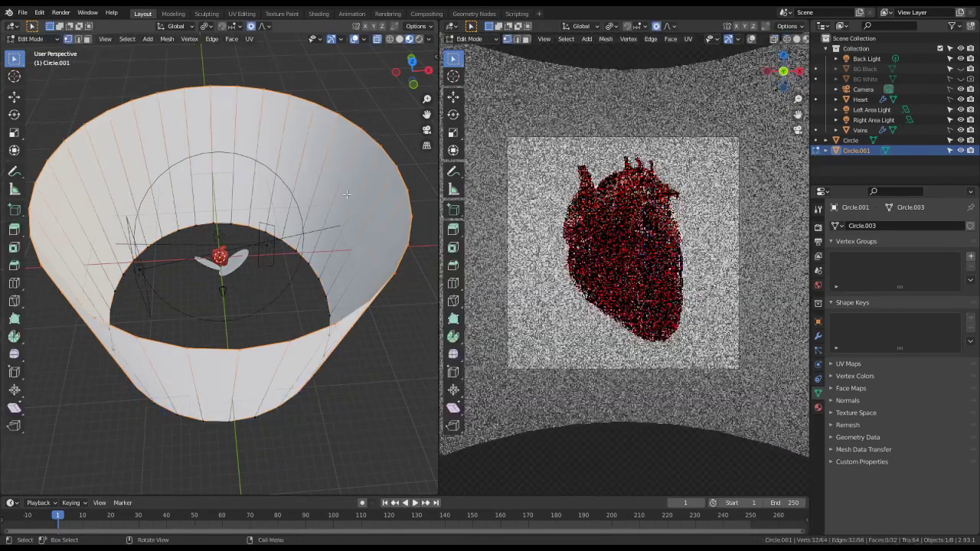
key(Tab)
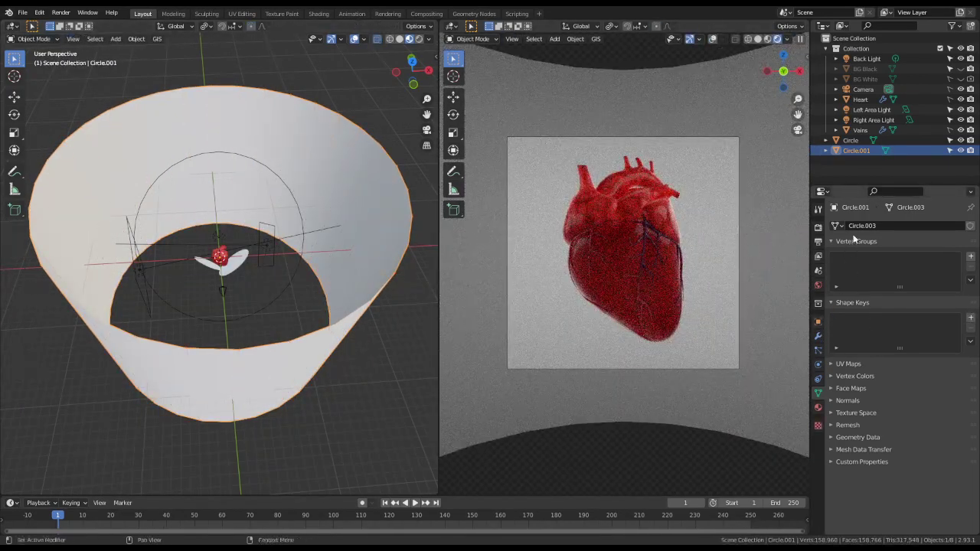
double_click(858, 150)
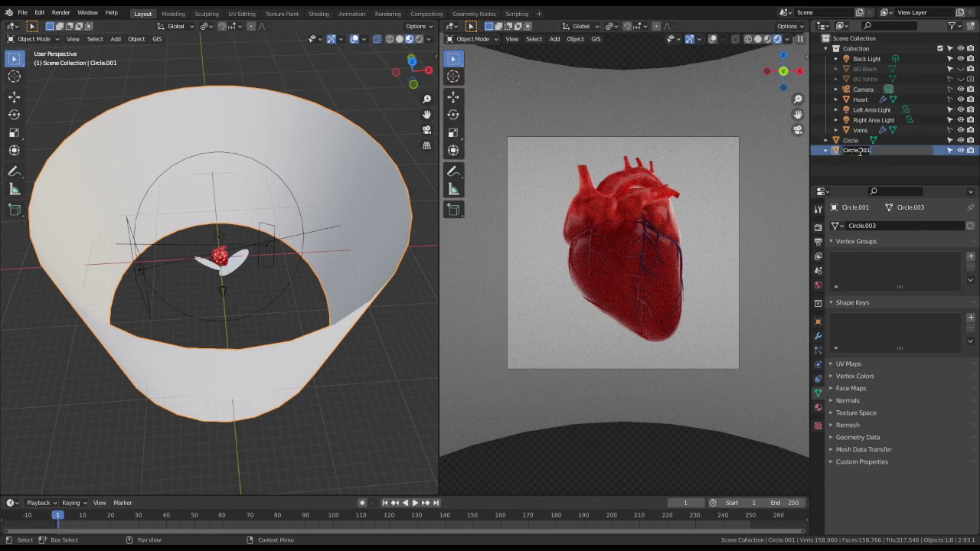
text(Circle Wall)
key(Return)
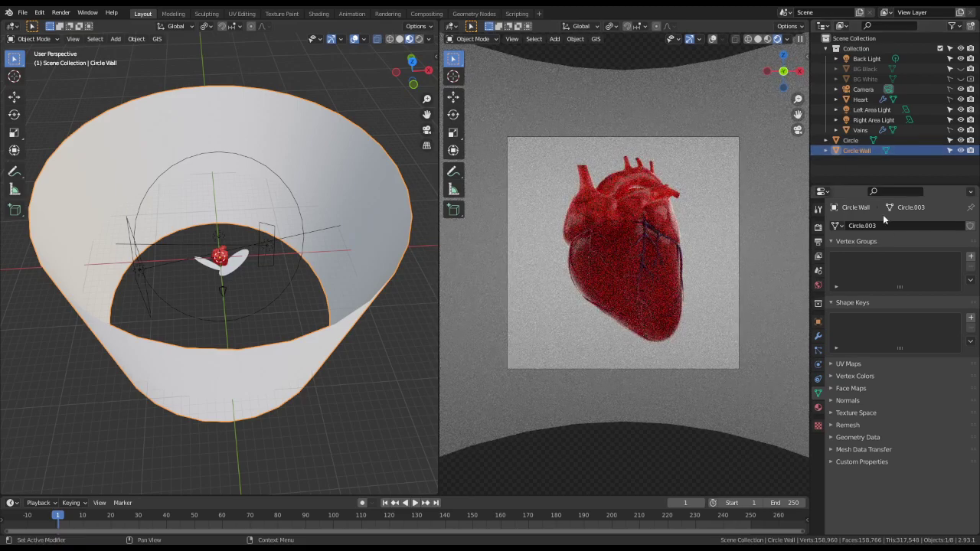
- Assign the BG Black material to the wall and change its base colour to soft pink
click(818, 407)
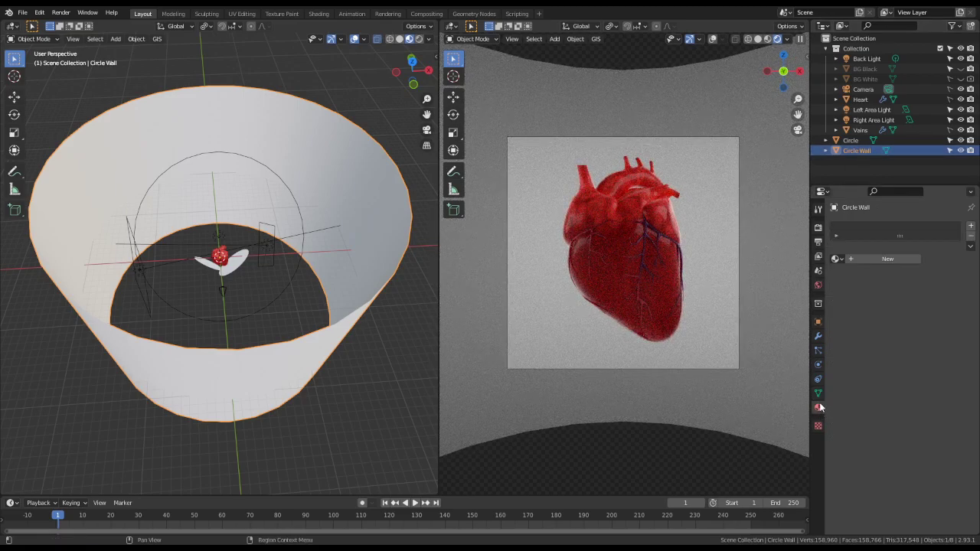
click(836, 259)
click(848, 275)
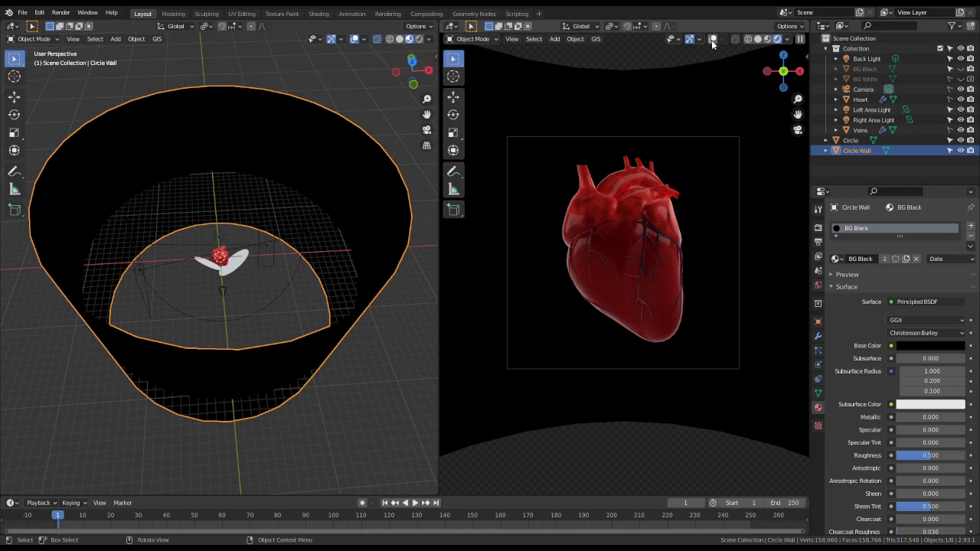
click(918, 345)
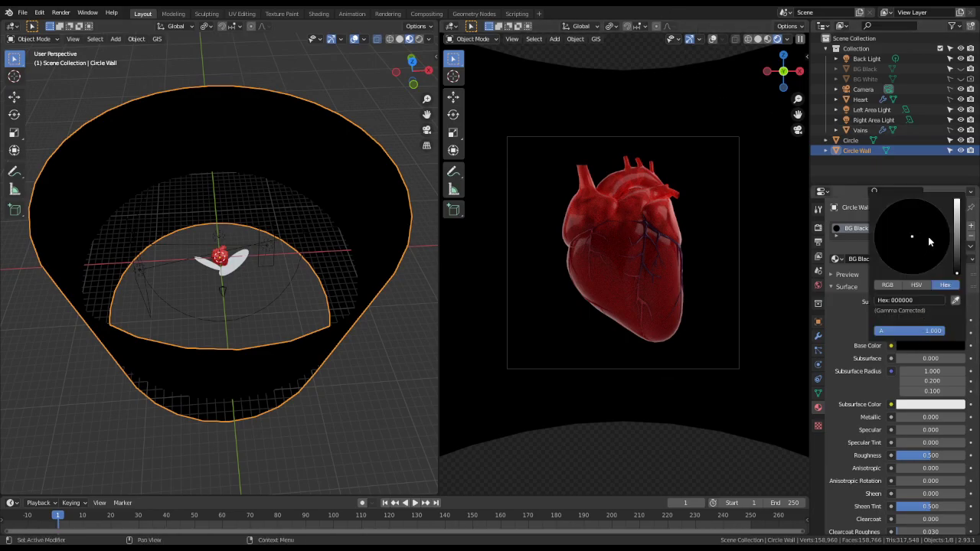
drag(957, 272, 957, 201)
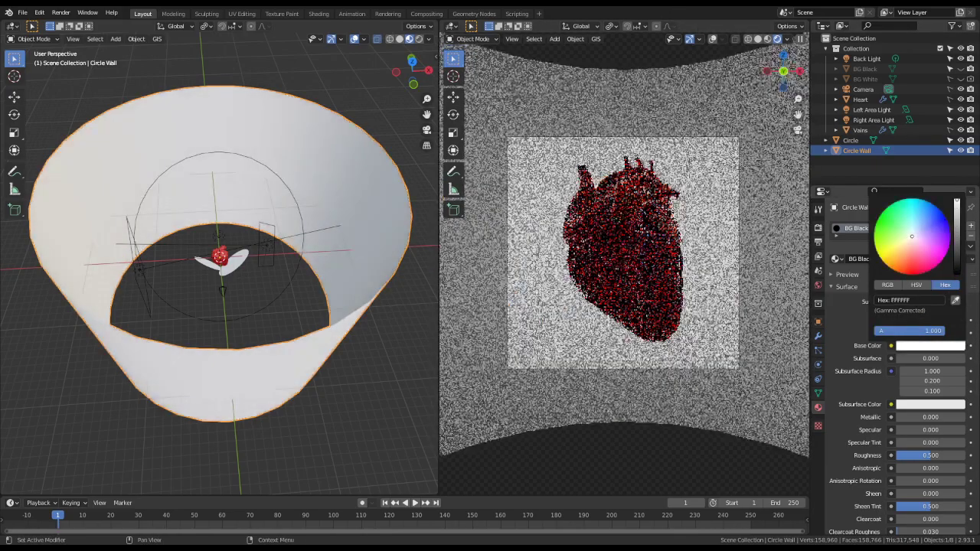
drag(915, 237, 879, 226)
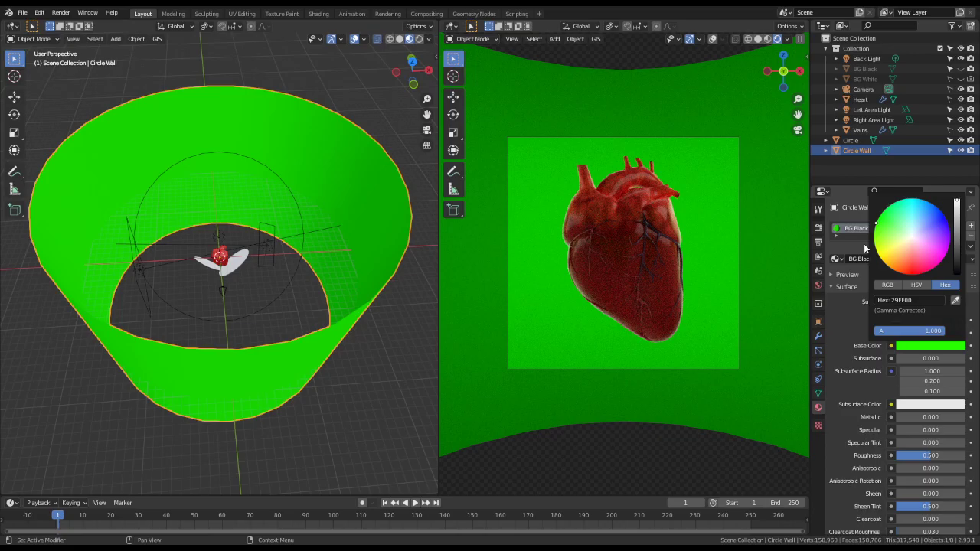
mouse_move(888, 246)
mouse_down()
mouse_move(910, 277)
mouse_move(930, 259)
mouse_move(917, 245)
mouse_up()
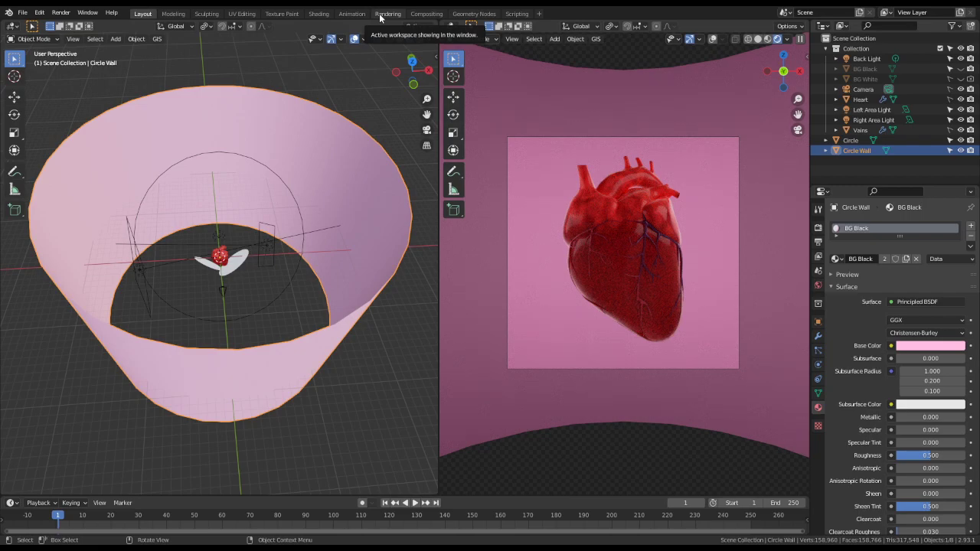
click(367, 94)
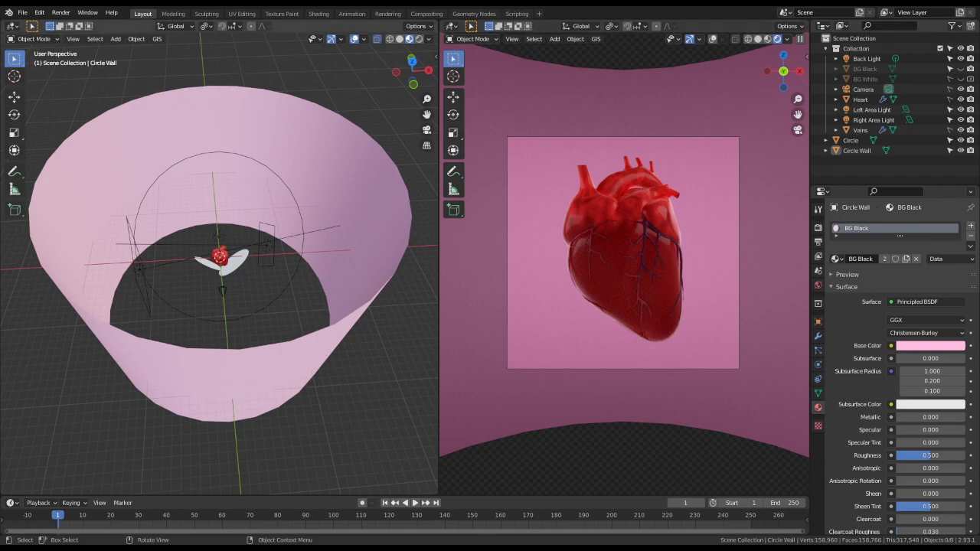
- Save Heart.blend and orbit to view the pink funnel from the side
key(ctrl+s)
middle_drag(377, 113, 305, 134)
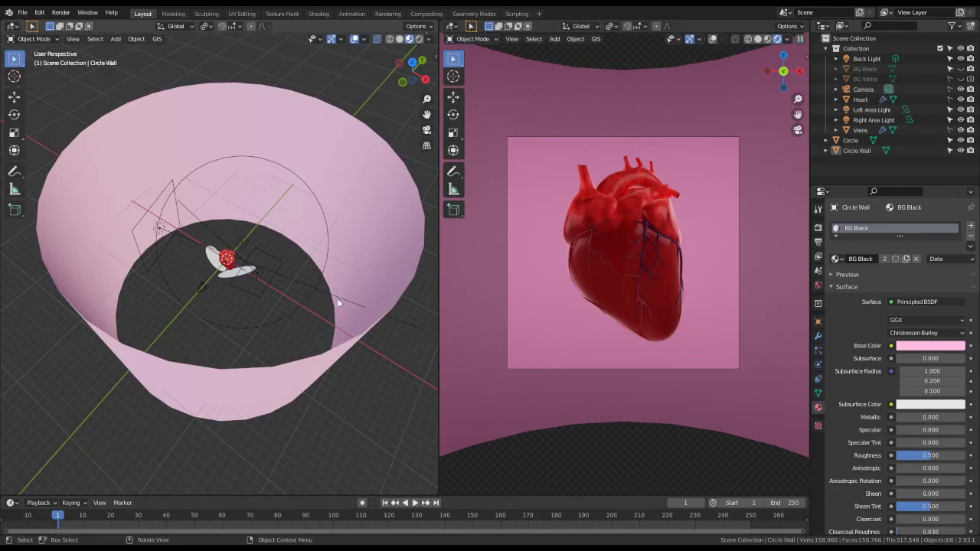
- Rename the Circle object to 'Bounce Lights'
click(961, 141)
click(960, 141)
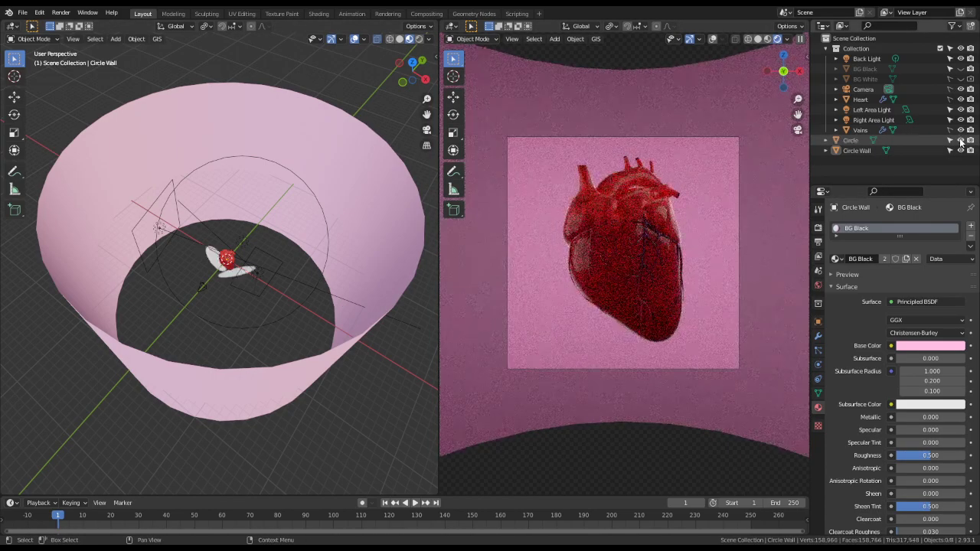
double_click(853, 141)
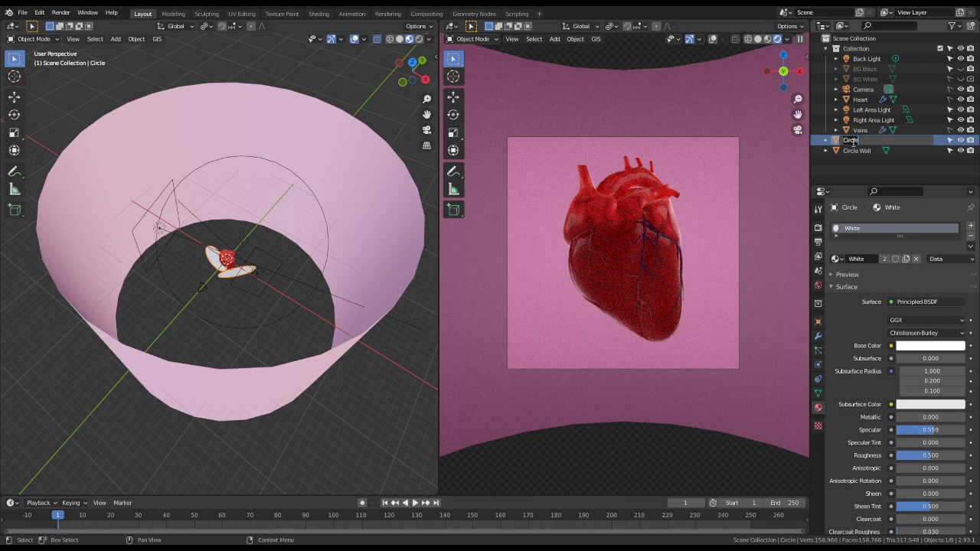
text(Bounce Lights)
key(Return)
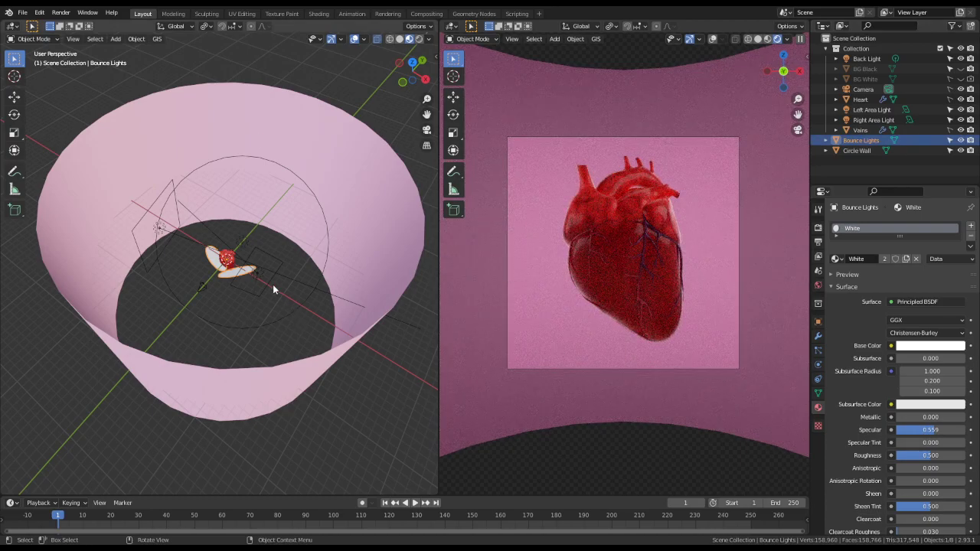
scroll(272, 289, up, 6)
scroll(263, 283, up, 4)
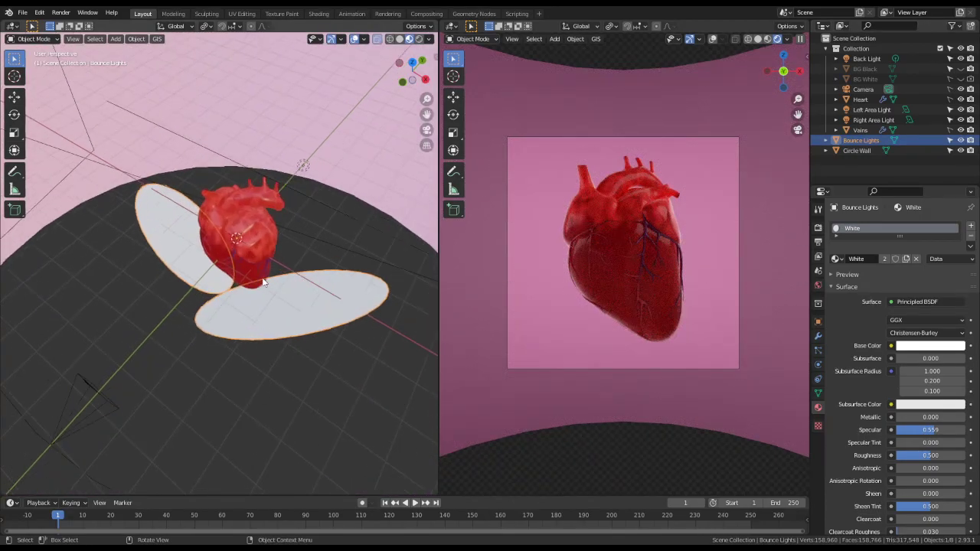
middle_drag(224, 271, 259, 259)
- Scale the bounce plane ellipses up about 2.04 times in Edit Mode and save the file
key(Tab)
key(s)
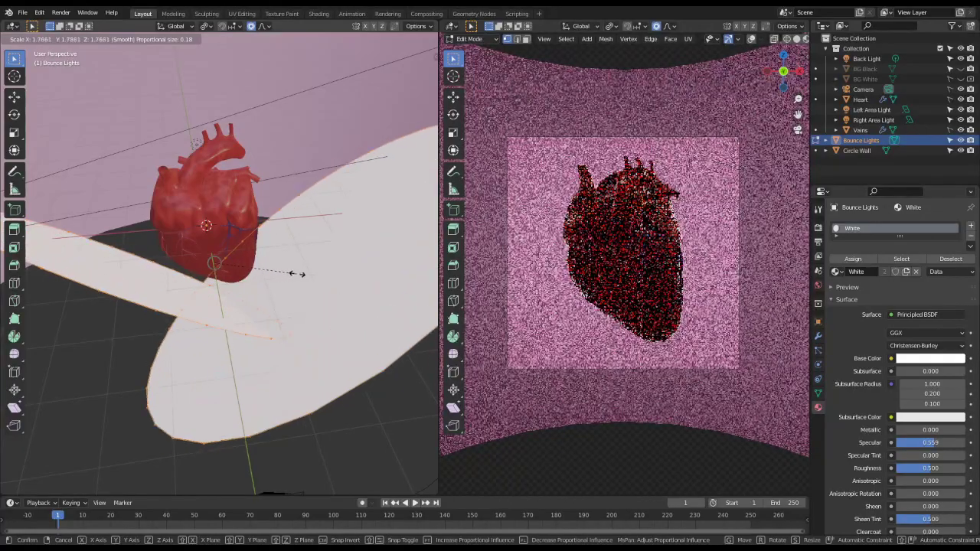
click(308, 274)
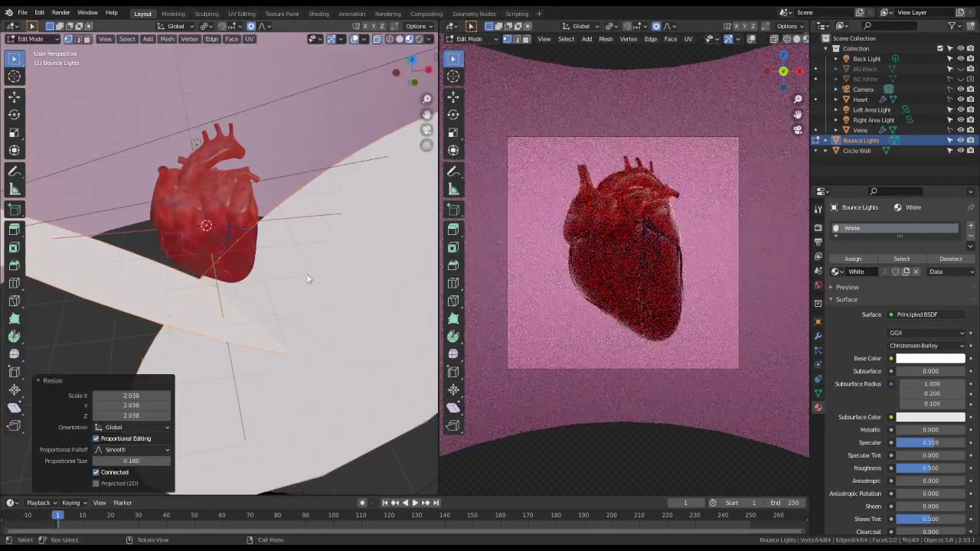
key(Tab)
key(ctrl+s)
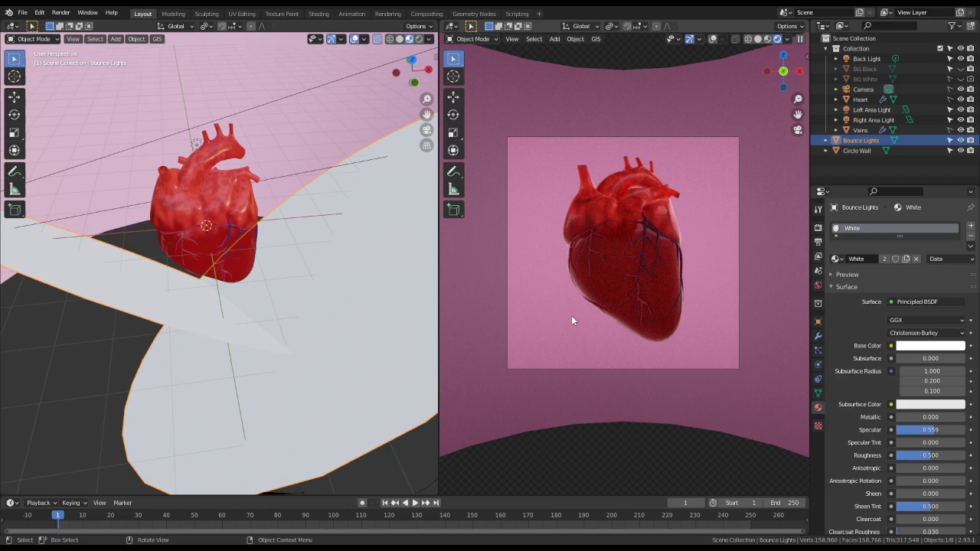
middle_drag(229, 215, 229, 221)
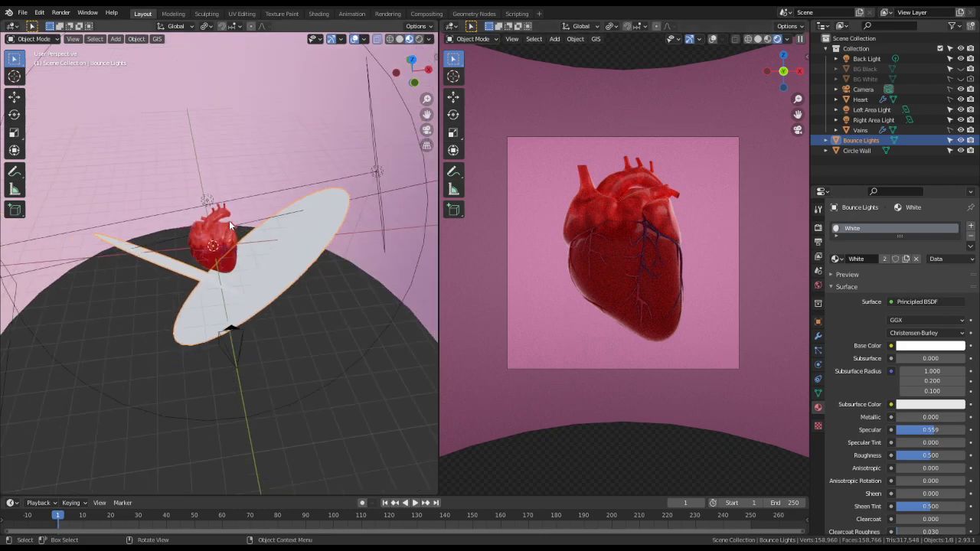
scroll(228, 220, down, 5)
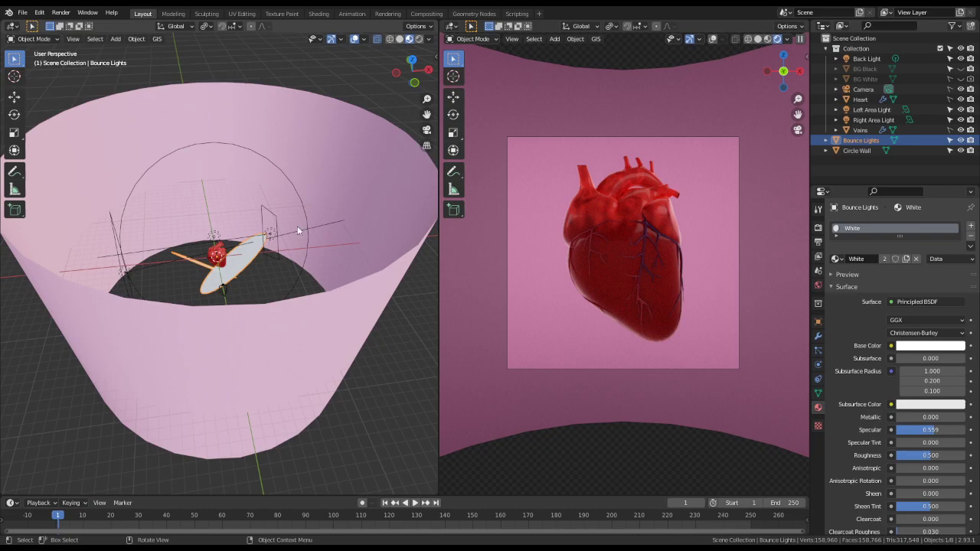
scroll(297, 226, up, 2)
click(331, 131)
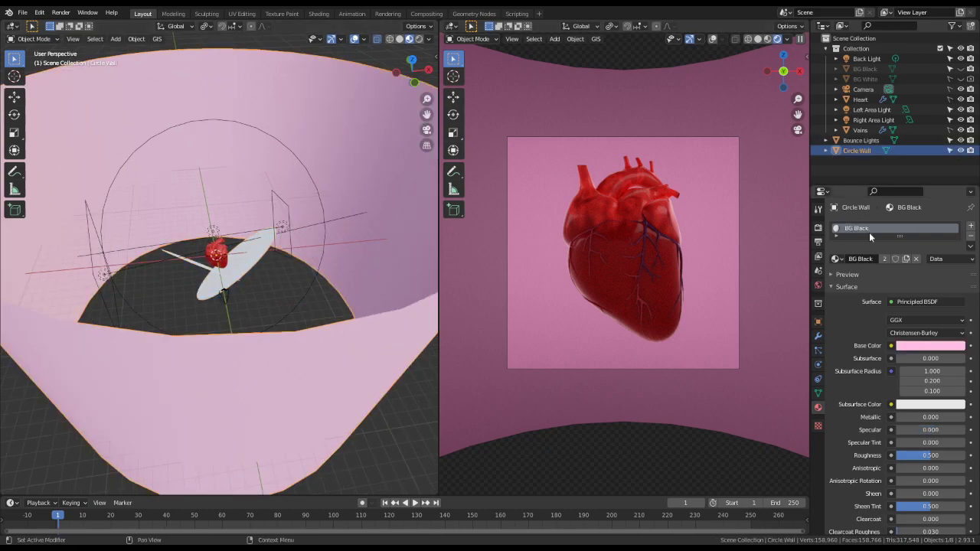
- Lighten the Circle Wall's base colour to a softer pink, save, and select the Back Light
click(906, 349)
click(931, 345)
drag(956, 207, 956, 216)
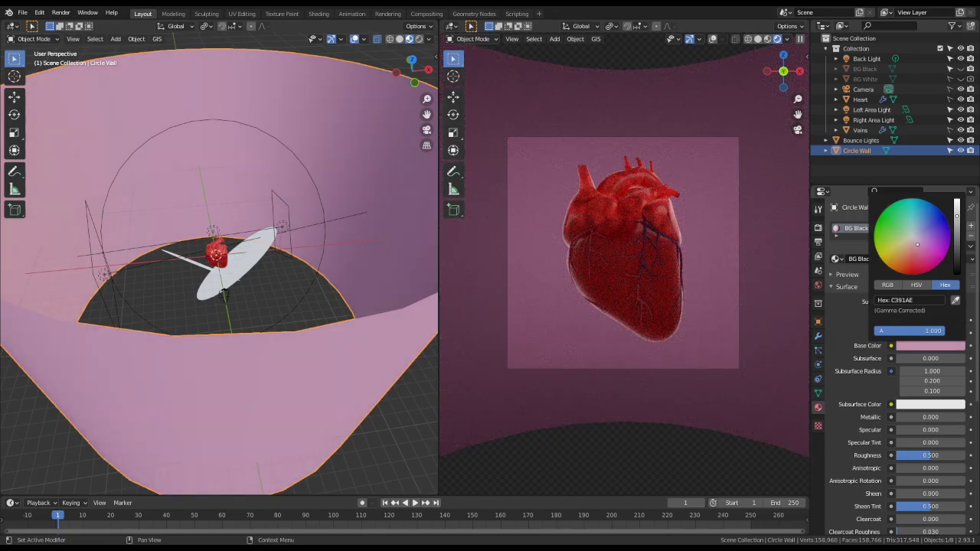
drag(956, 218, 957, 208)
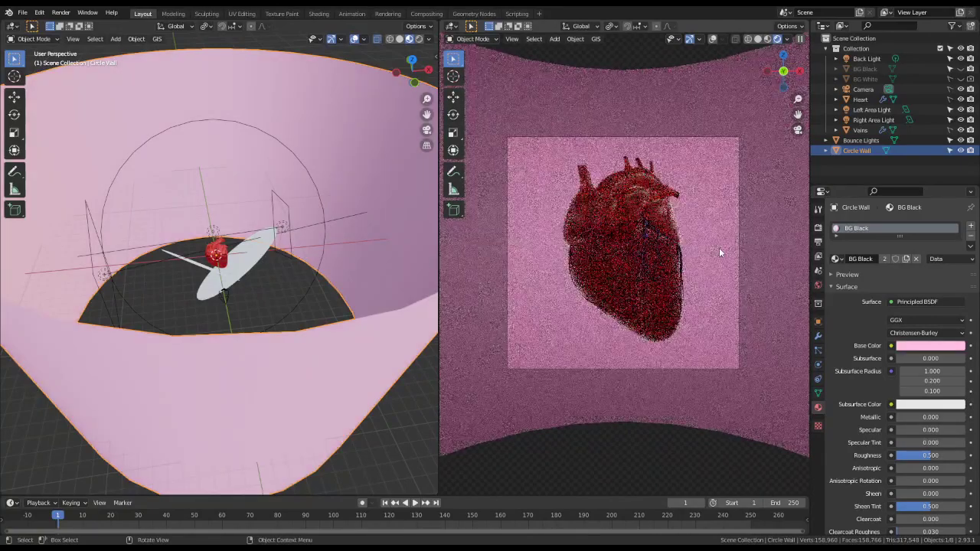
key(ctrl+s)
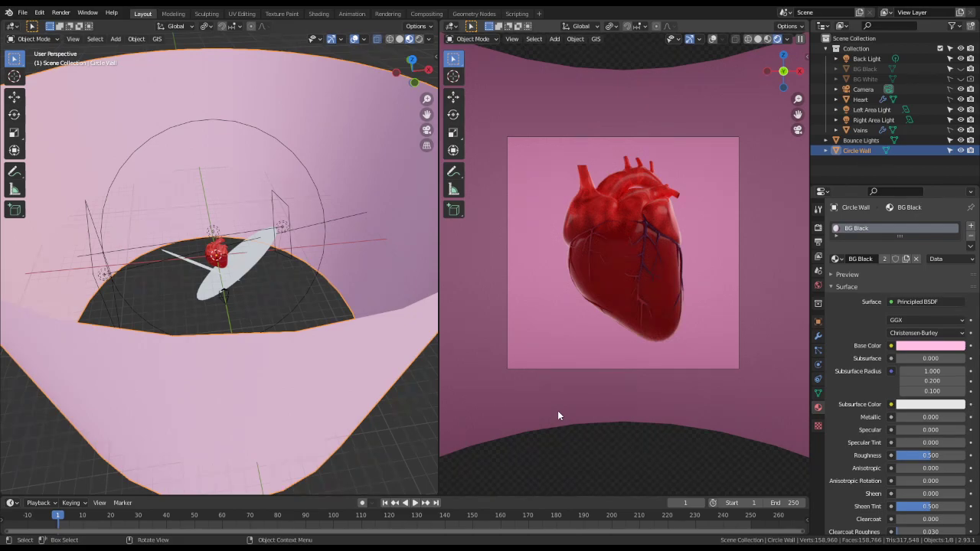
click(220, 233)
- Duplicate the Back Light, hide the Bounce Lights, and move the copy beside the heart
key(shift+d)
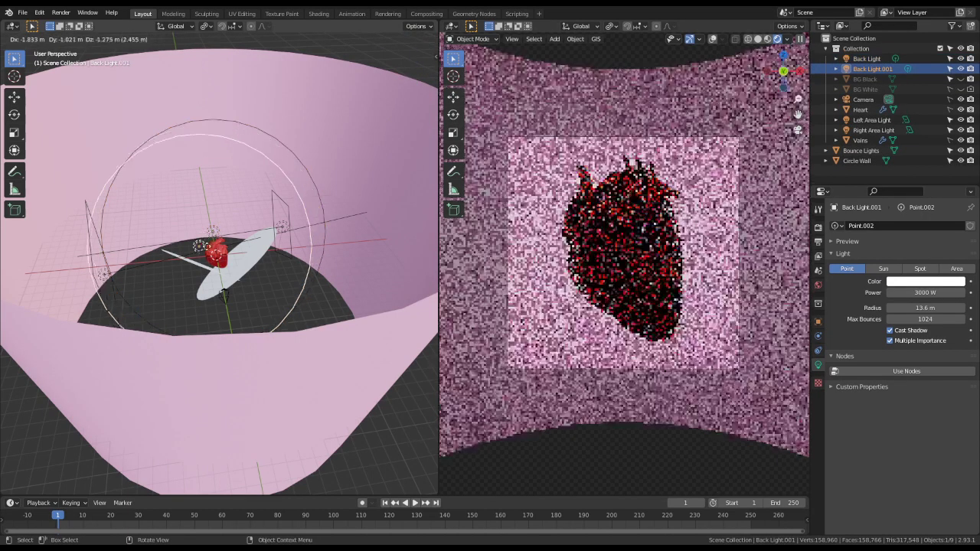
key(Return)
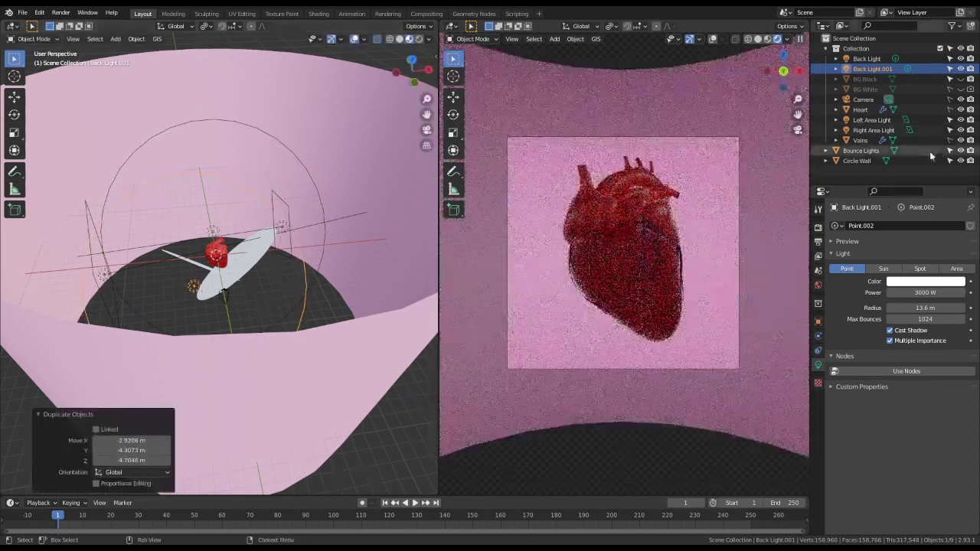
click(961, 151)
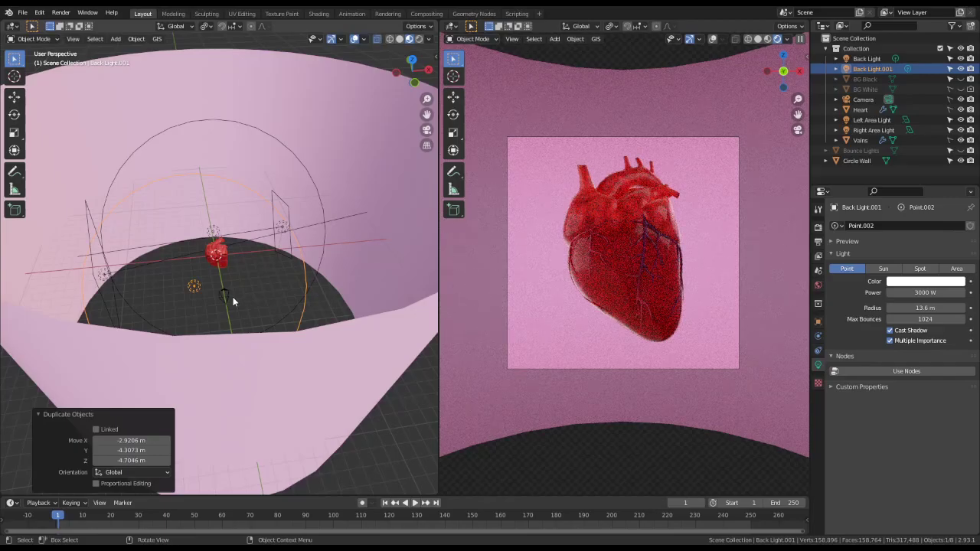
scroll(219, 300, up, 3)
key(KP_7)
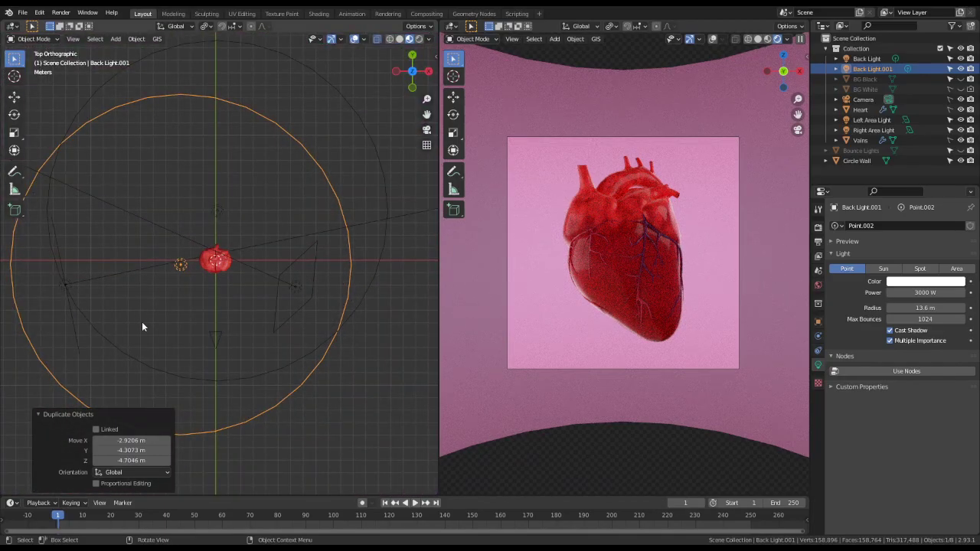
key(g)
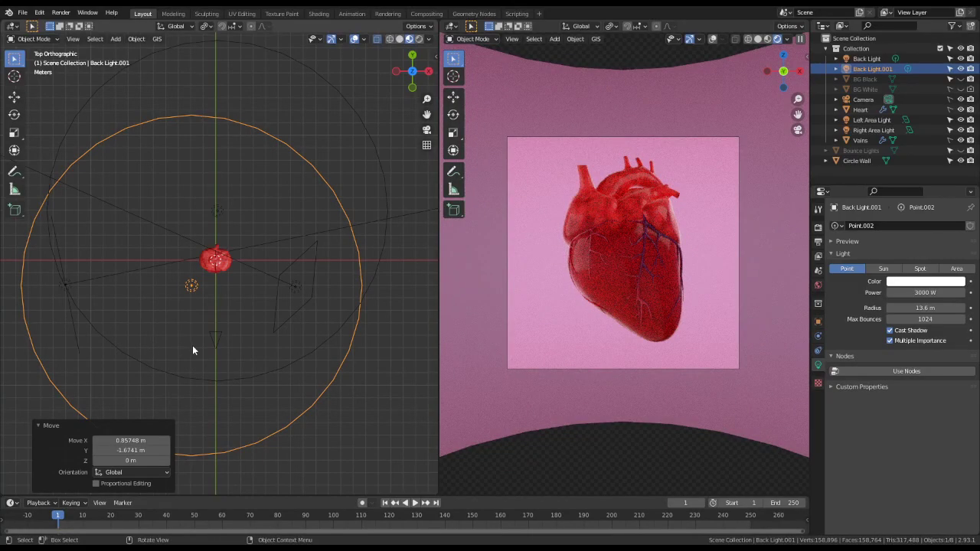
key(KP_3)
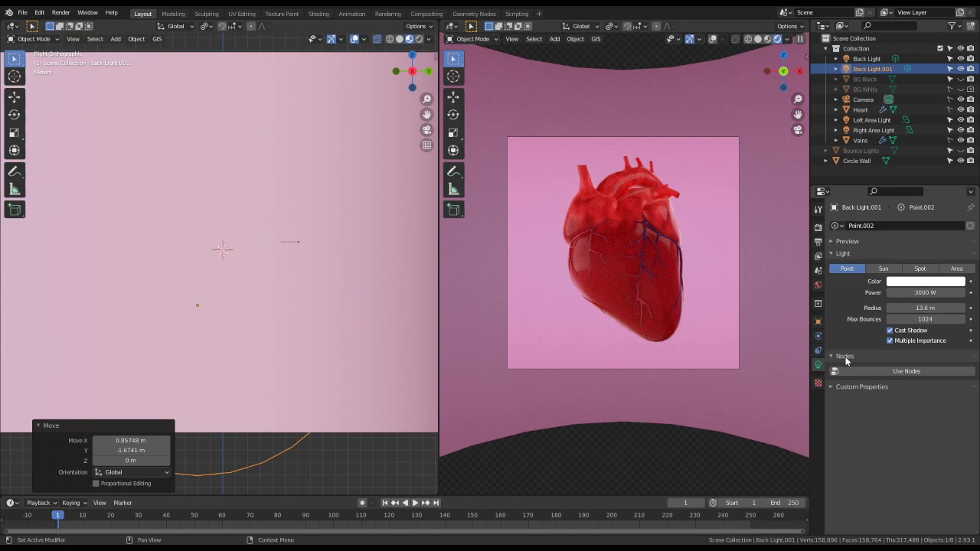
- Make the Circle Wall unselectable and display it as wireframe in the viewport
click(347, 265)
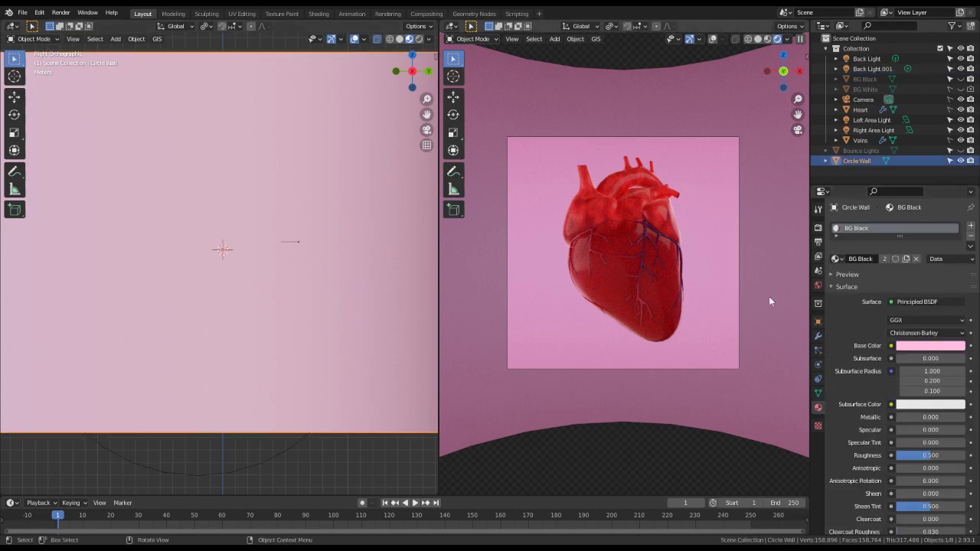
click(950, 161)
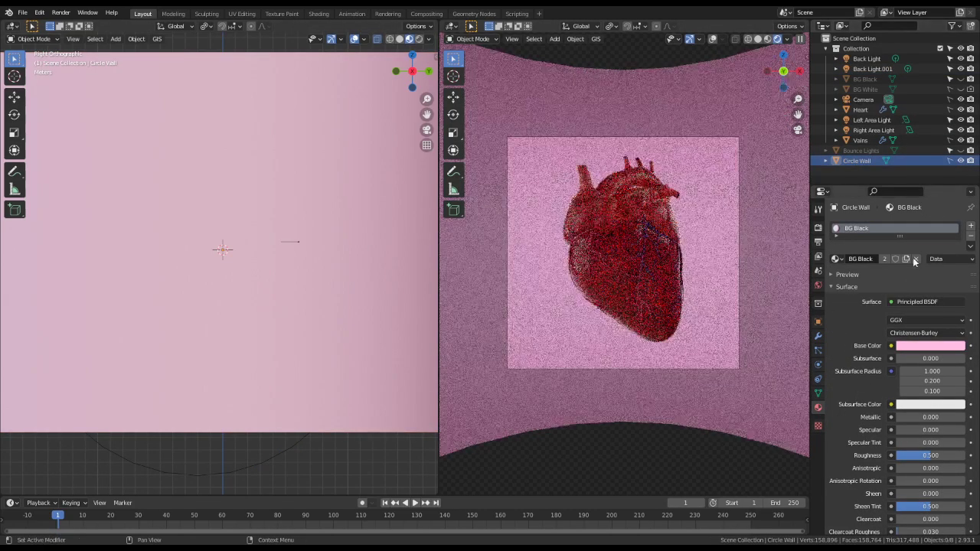
click(818, 322)
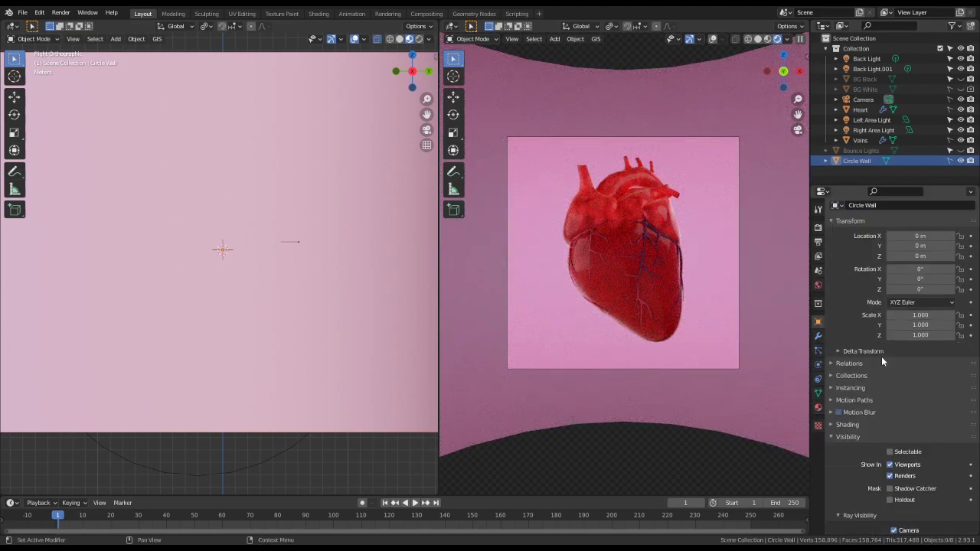
scroll(904, 434, down, 5)
scroll(904, 433, down, 5)
click(911, 489)
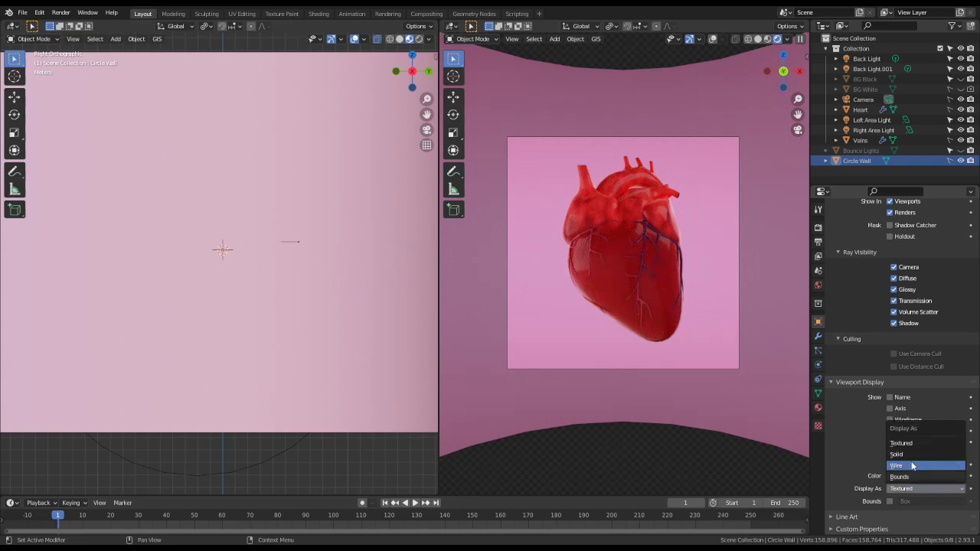
click(913, 465)
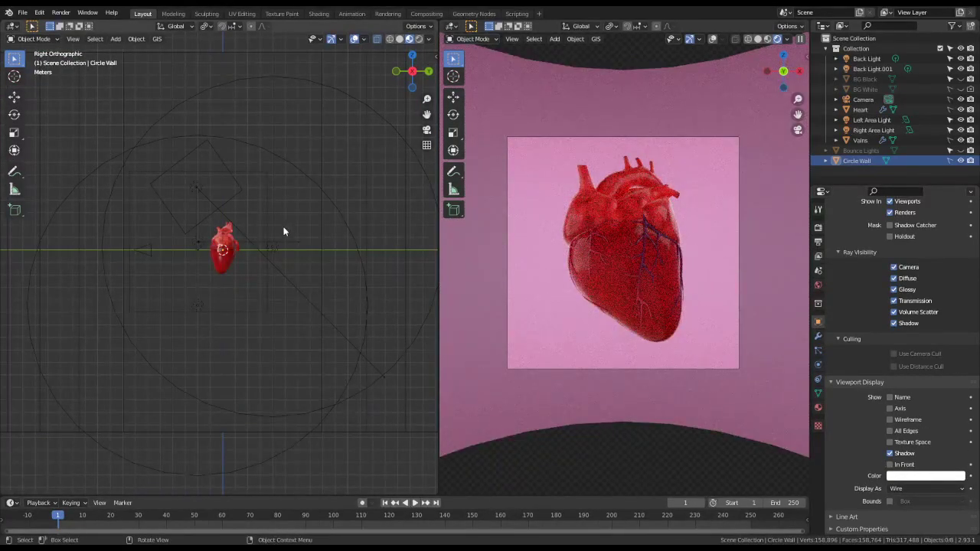
middle_drag(284, 226, 348, 306)
- Select Back Light.001 and set its power to 300 W
click(187, 292)
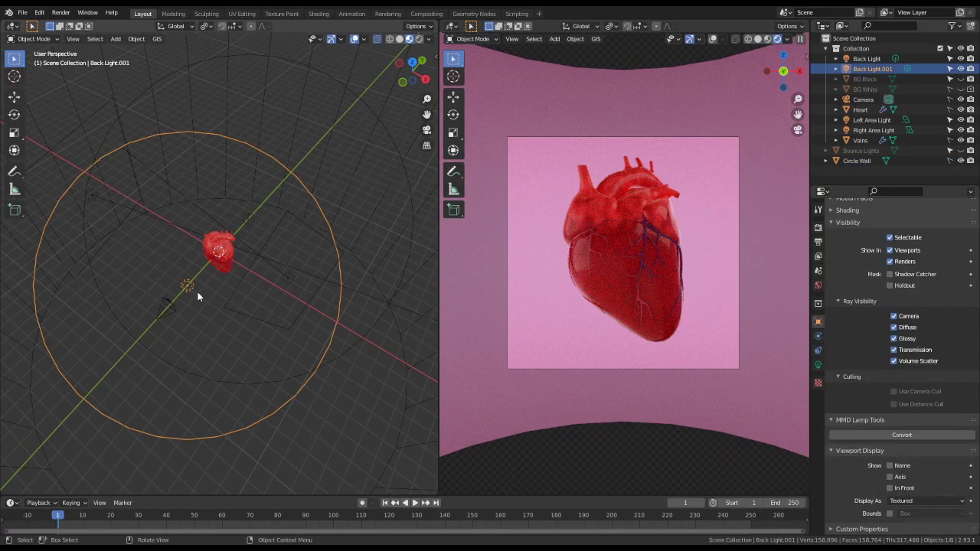
middle_drag(197, 291, 247, 311)
key(KP_7)
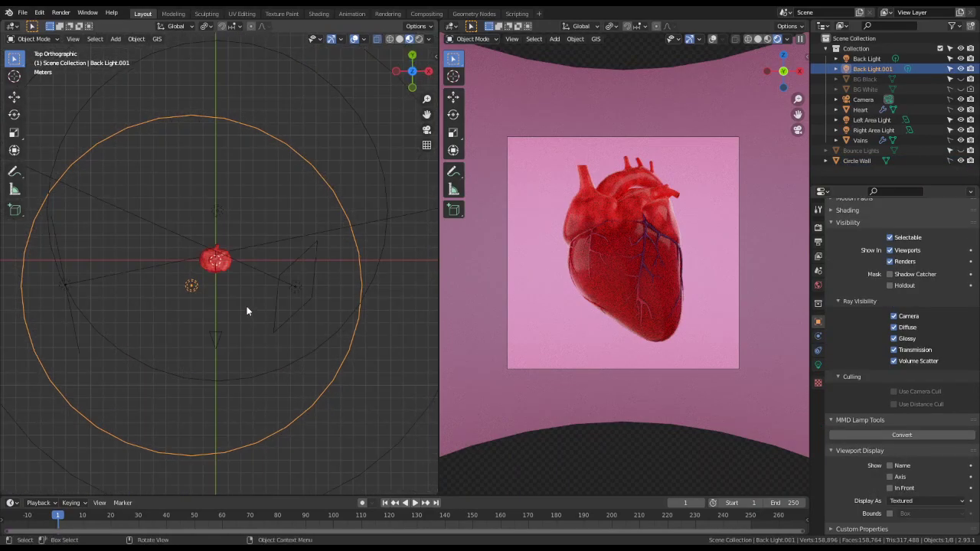
scroll(243, 306, up, 5)
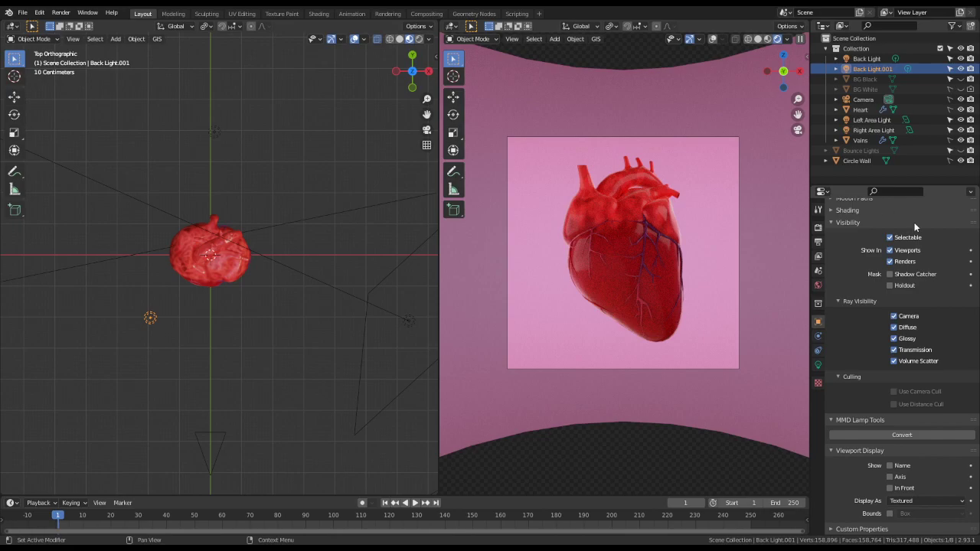
click(818, 364)
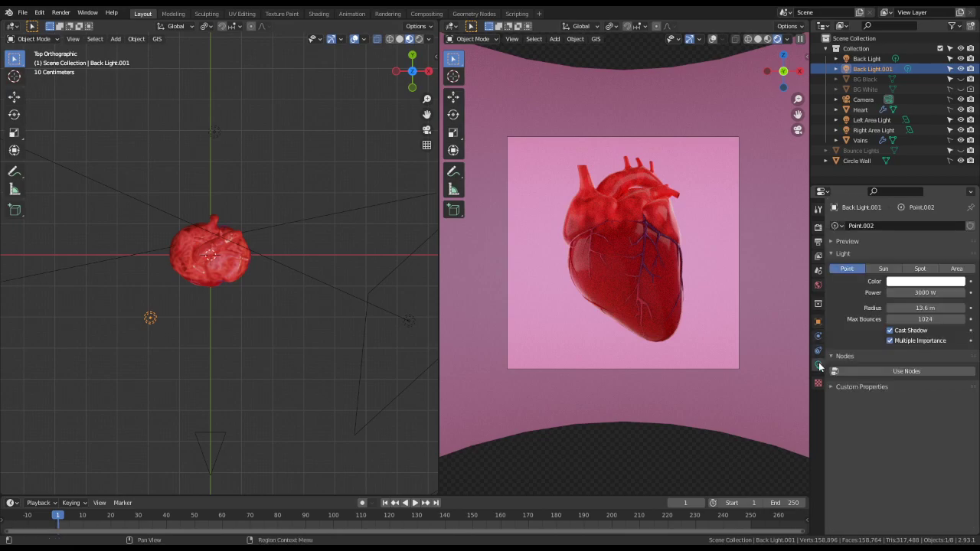
click(924, 294)
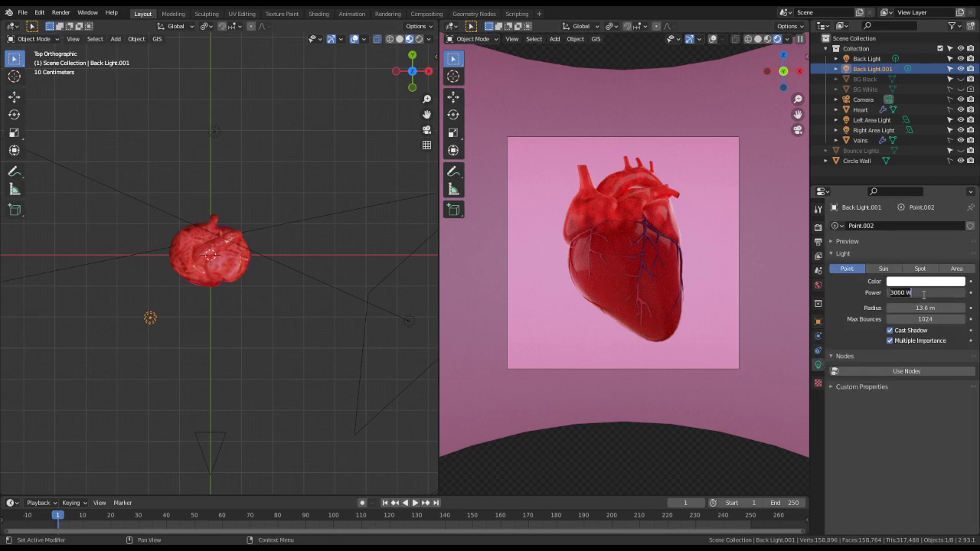
text(300)
key(Return)
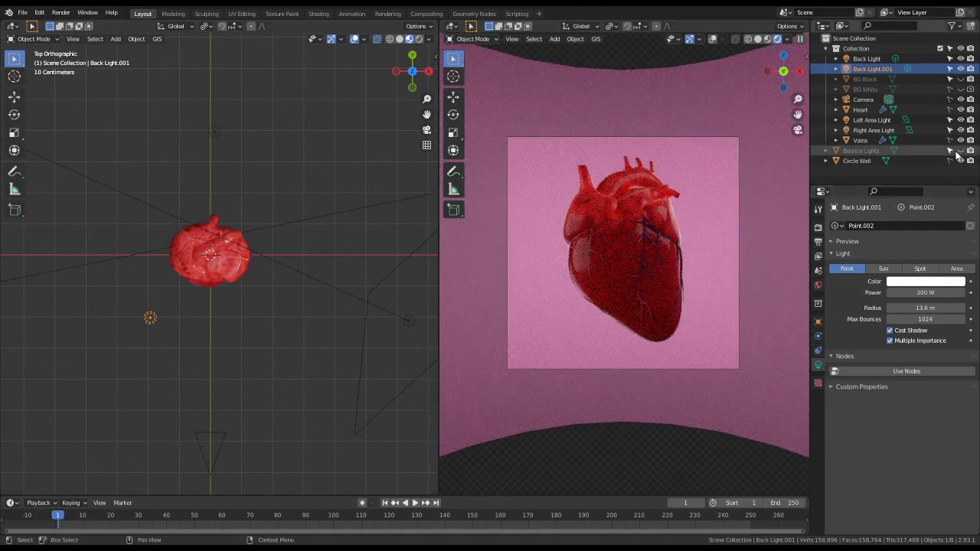
- Toggle the light's visibility to compare, then raise its power to 600 W
click(960, 69)
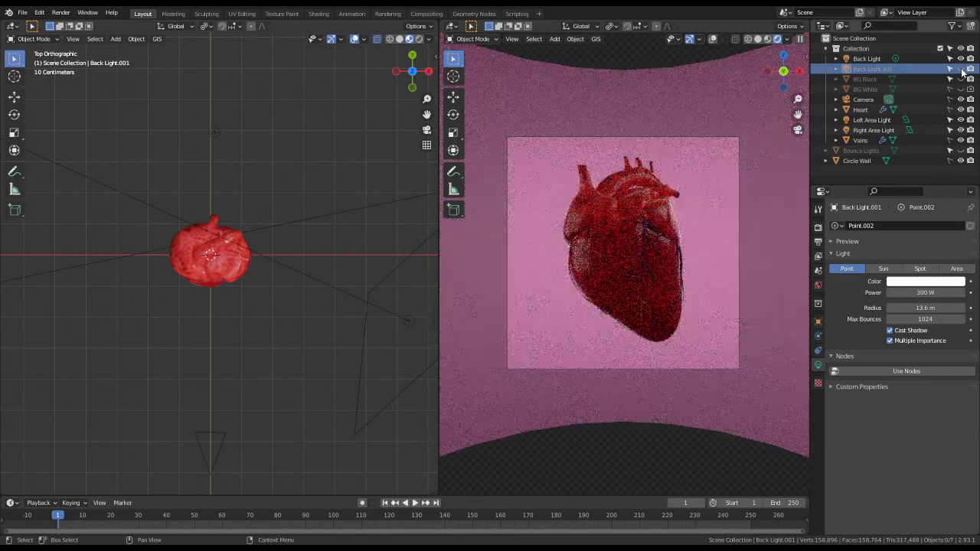
click(961, 69)
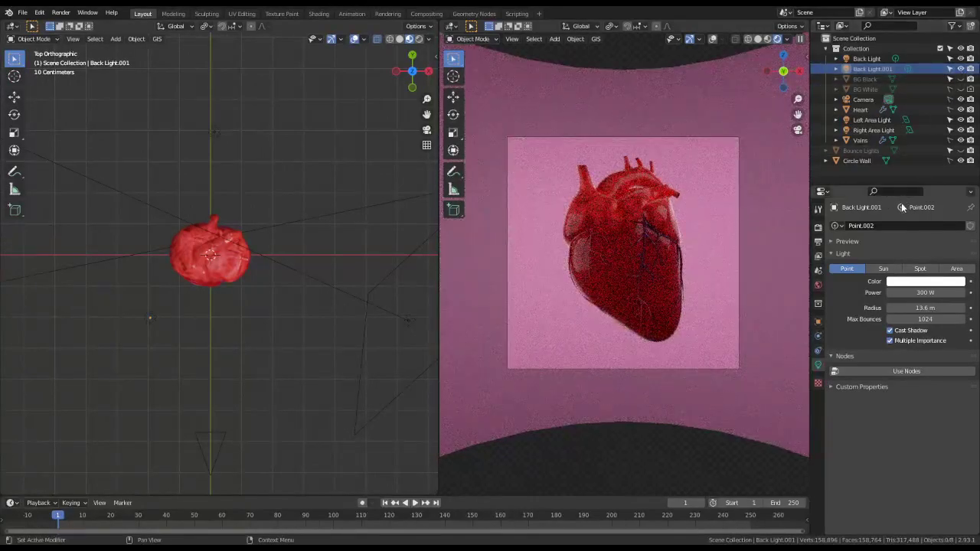
click(929, 294)
text(60)
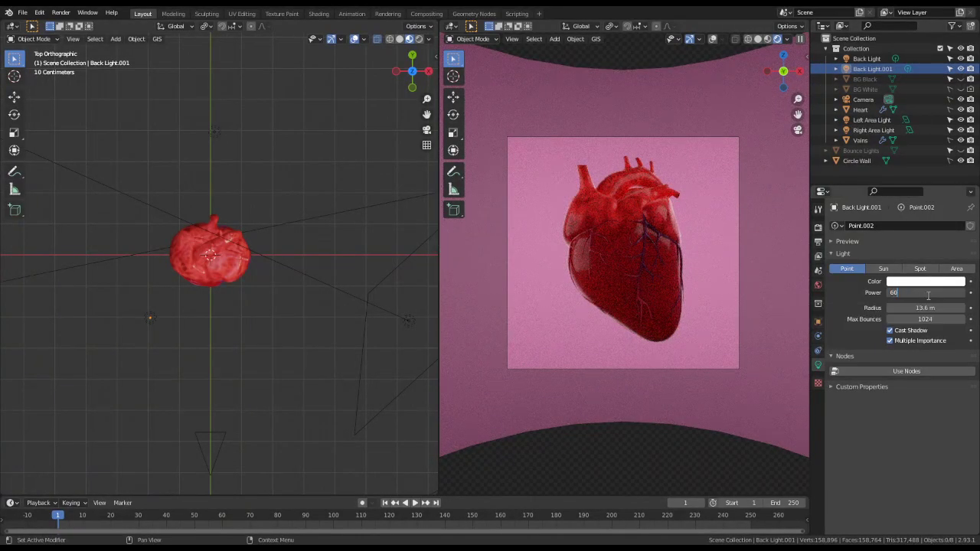
text(0)
key(Return)
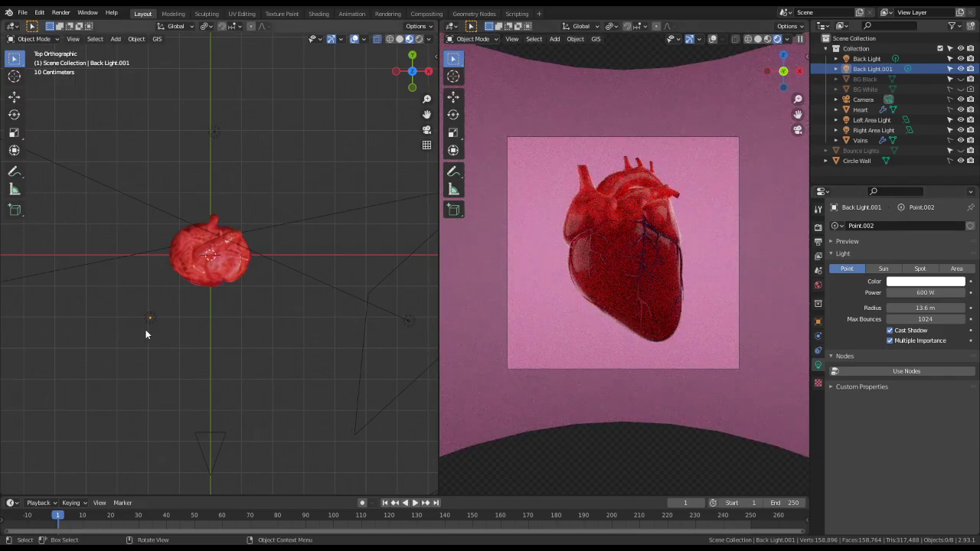
- Move Back Light.001 beside the heart and lower it along Z in the side view
key(g)
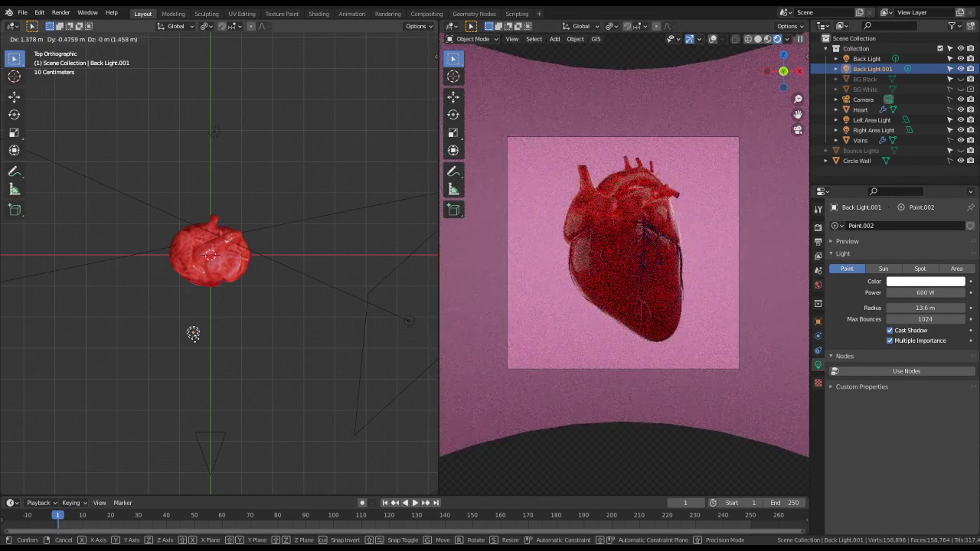
click(195, 338)
key(KP_3)
key(g)
key(z)
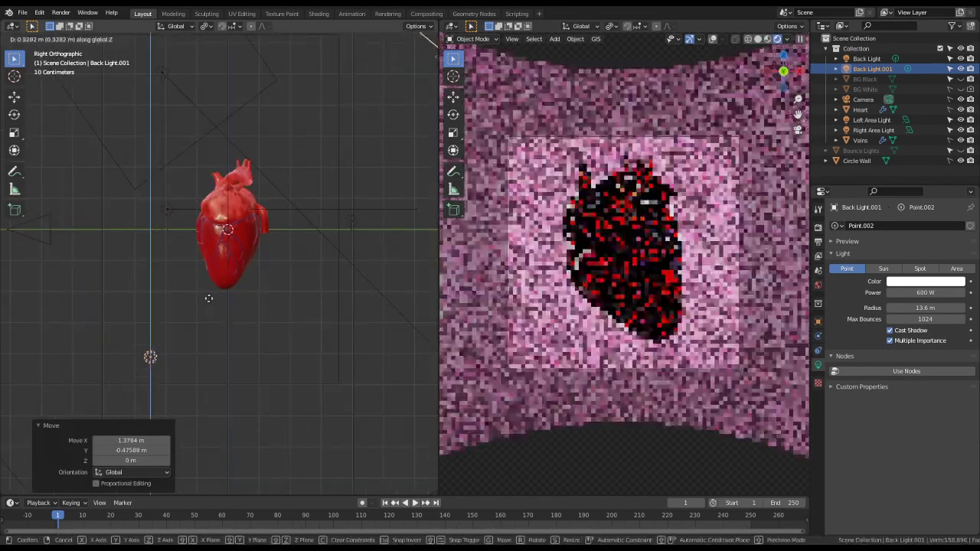
click(145, 211)
key(g)
click(276, 308)
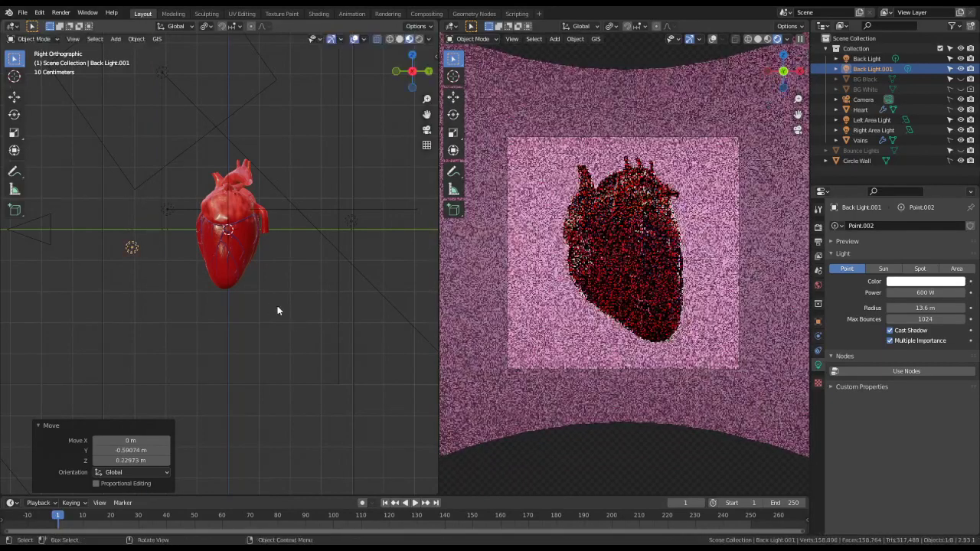
- Shrink the light's radius to 4.27 m and nudge its position again
click(922, 307)
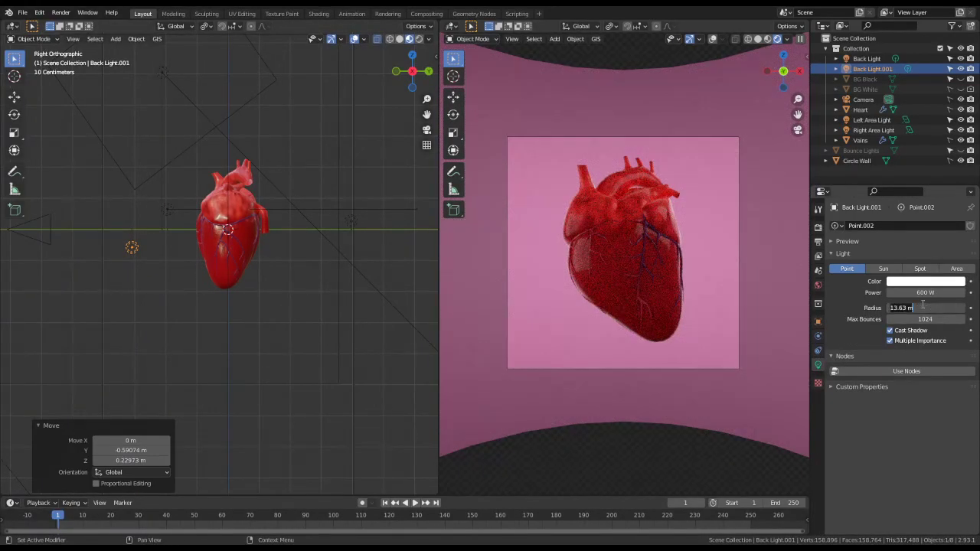
text(3.03)
key(Return)
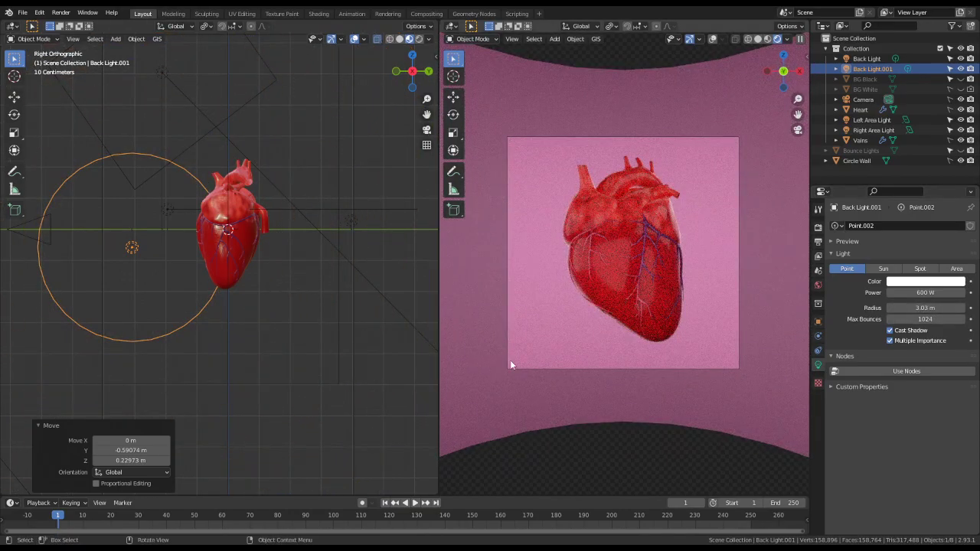
drag(930, 307, 958, 307)
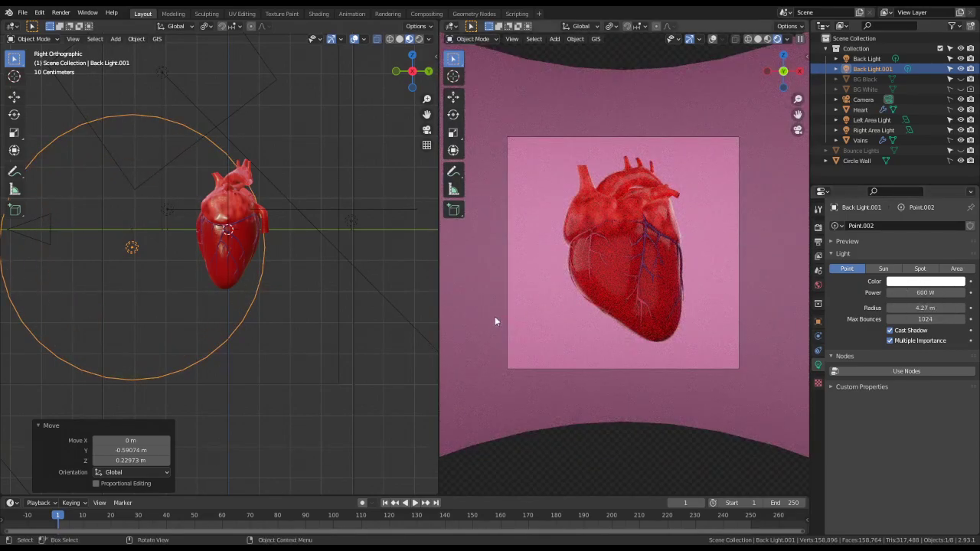
key(g)
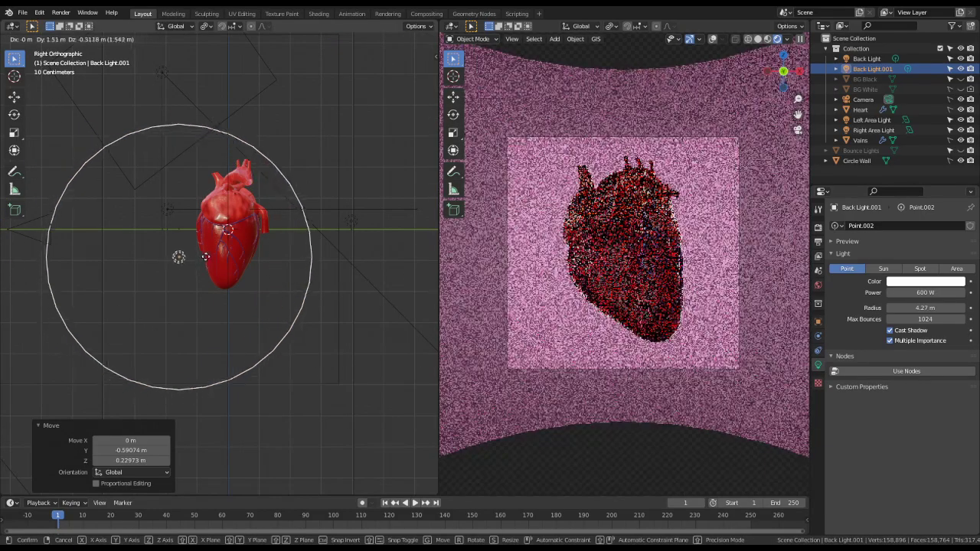
click(166, 248)
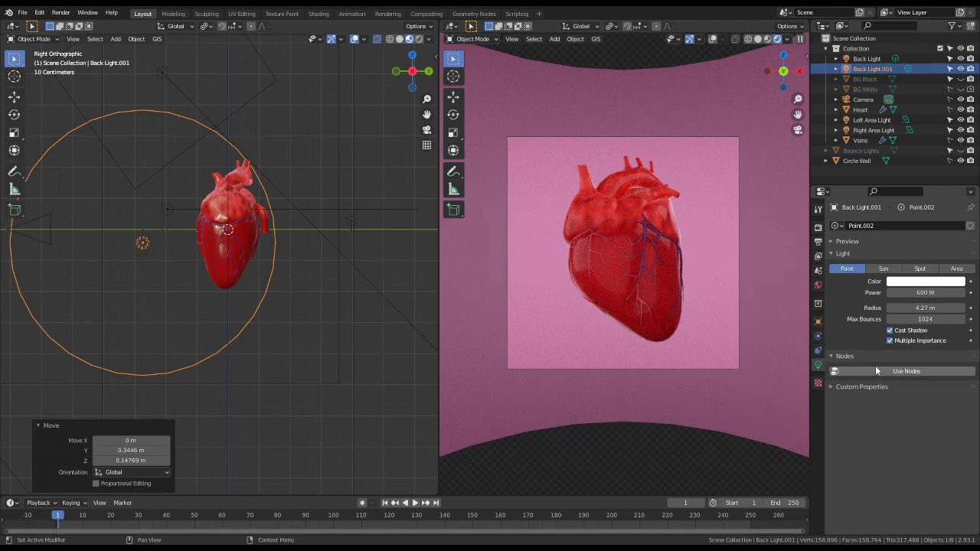
- Try a green light colour, tweak the power, lower the light and widen its radius
click(927, 282)
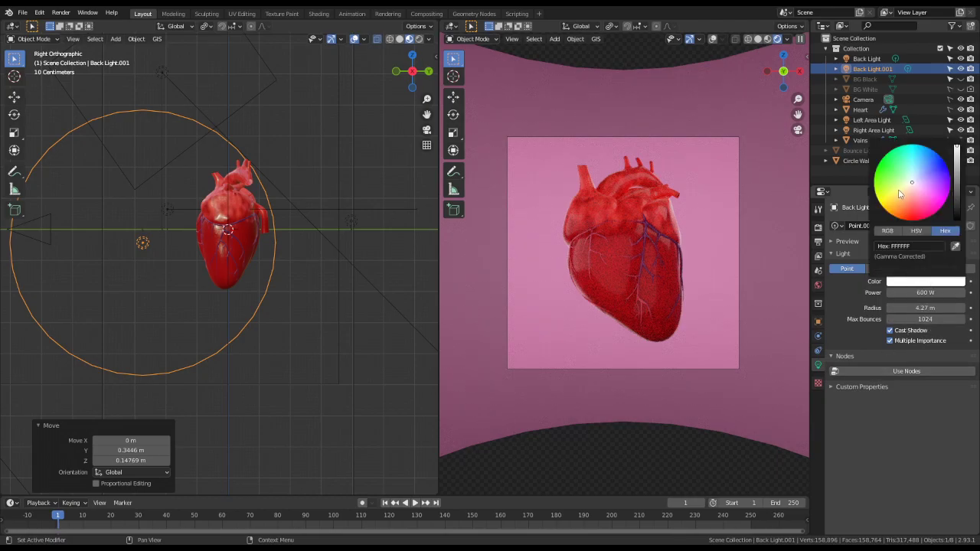
click(878, 167)
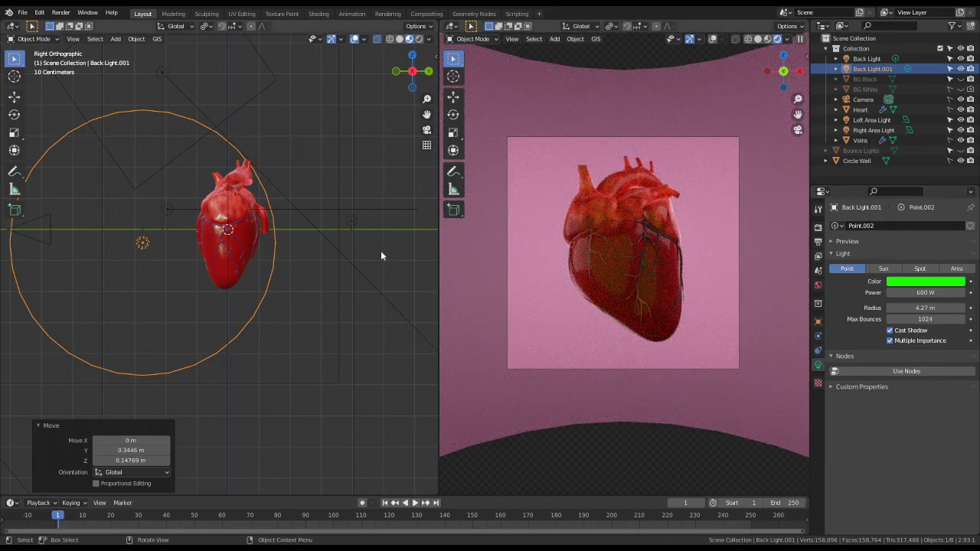
drag(938, 291, 896, 307)
key(g)
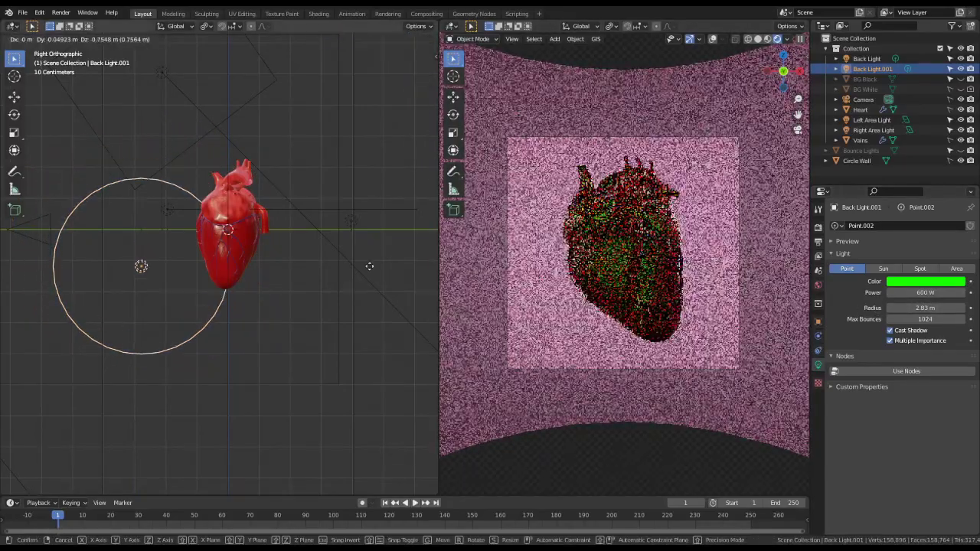
click(406, 307)
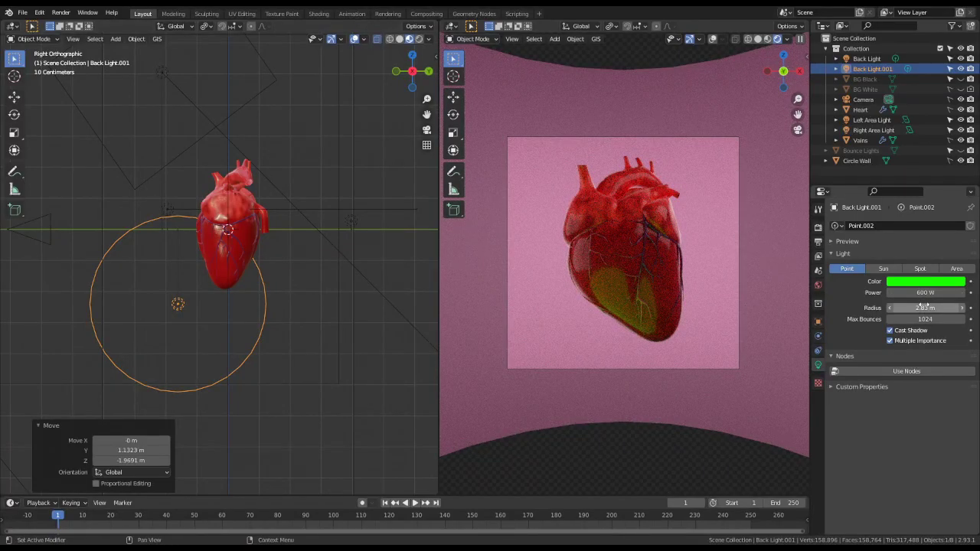
drag(924, 307, 957, 307)
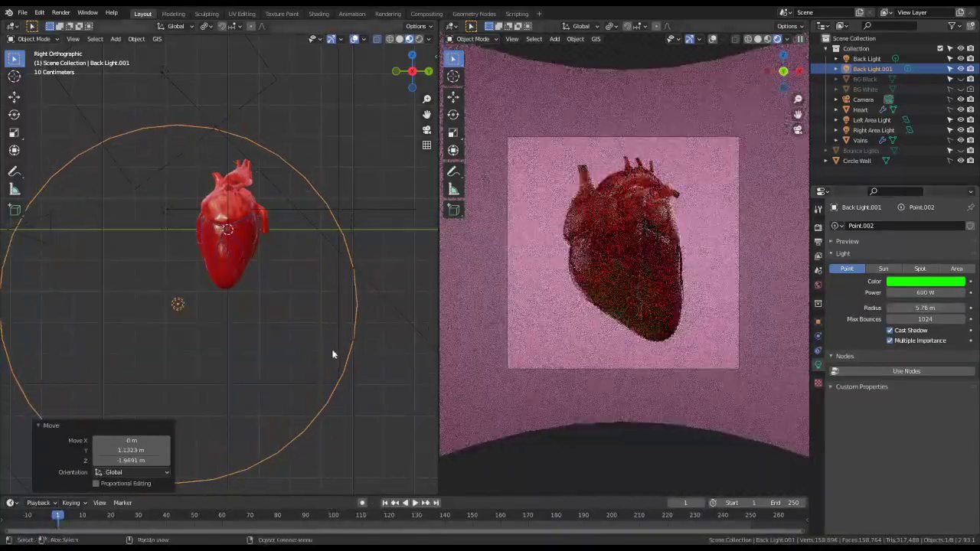
- Reposition Back Light.001 beside the heart using the top and right views
key(g)
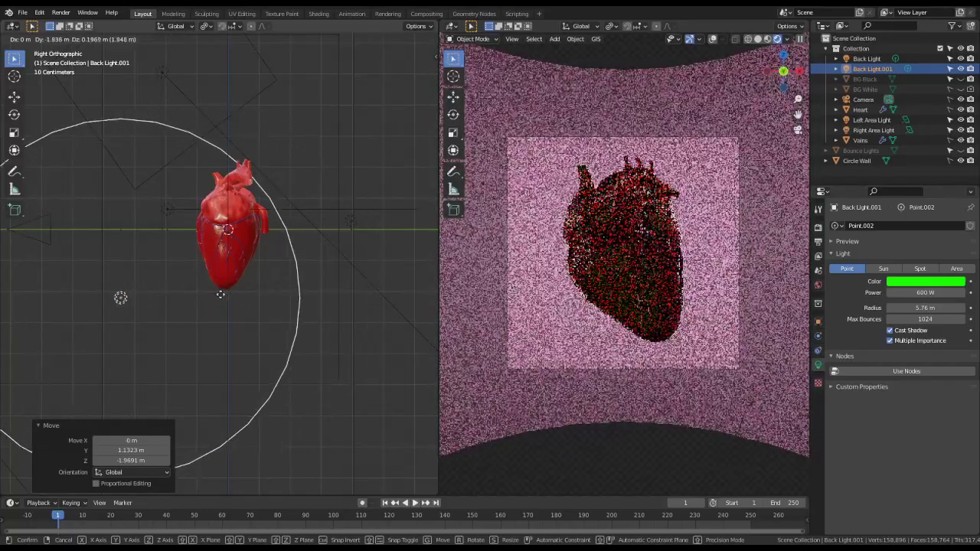
click(268, 279)
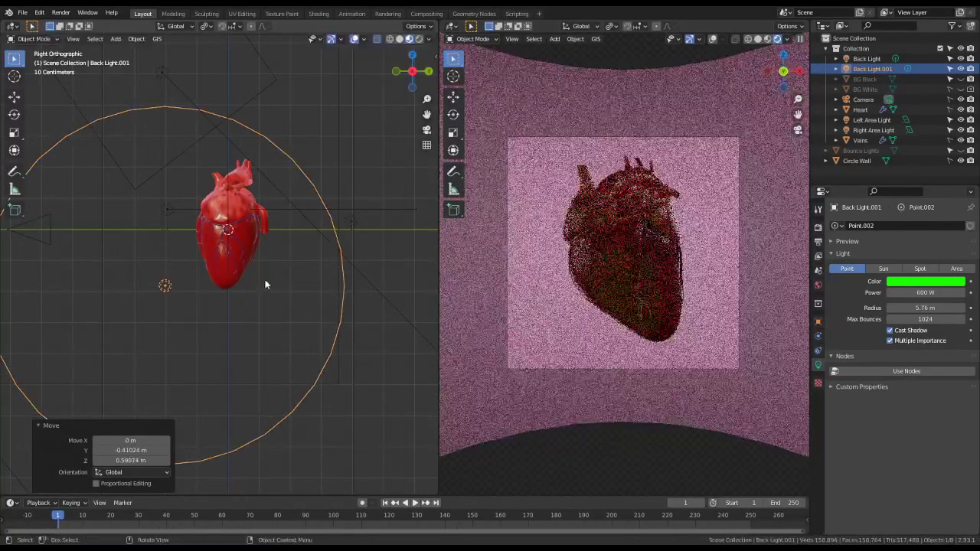
key(KP_7)
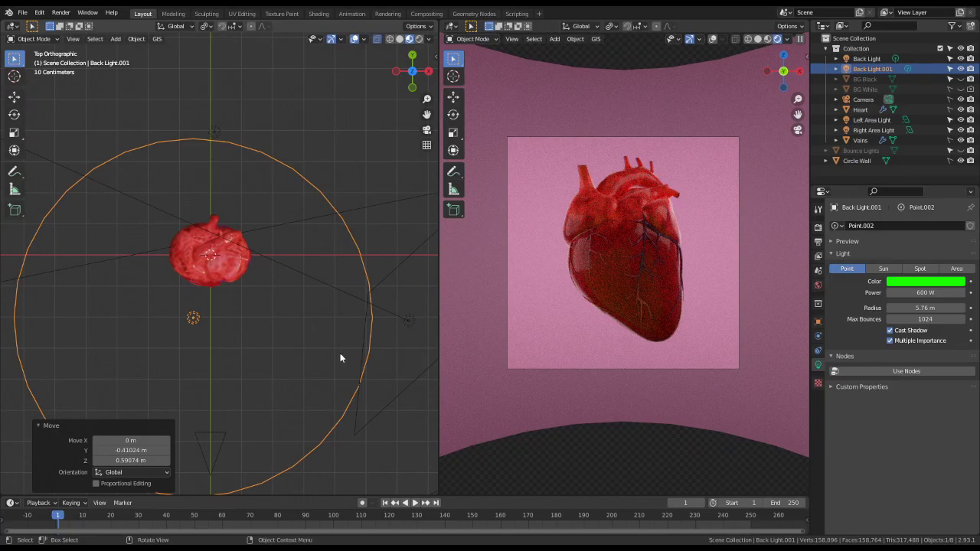
key(g)
click(369, 344)
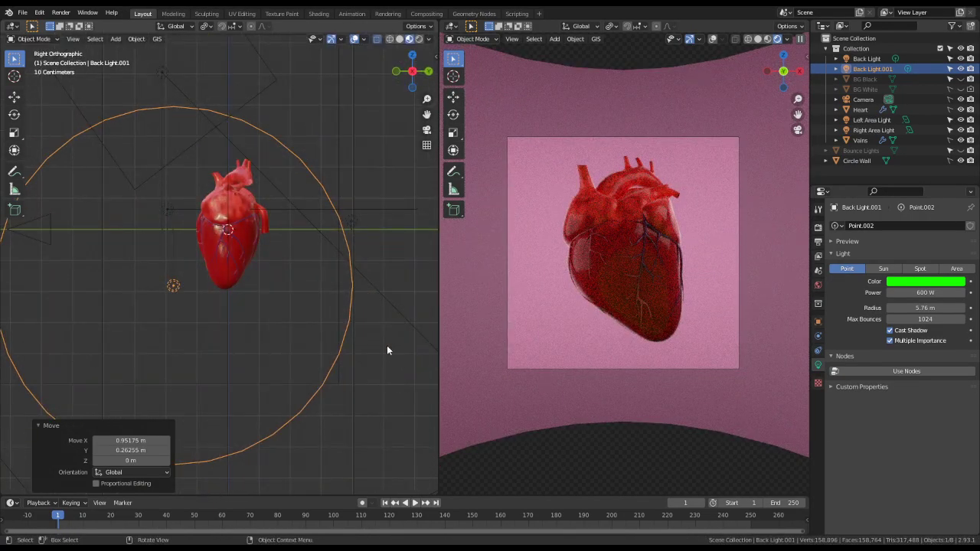
key(KP_3)
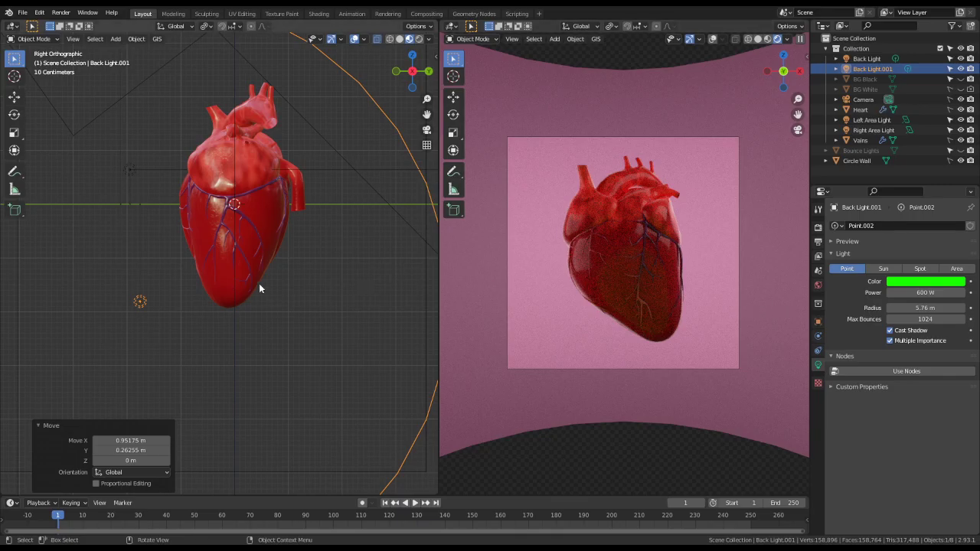
key(g)
click(282, 286)
- Set the light's power to 1200 W and reset its colour to white FFFFFF
click(941, 292)
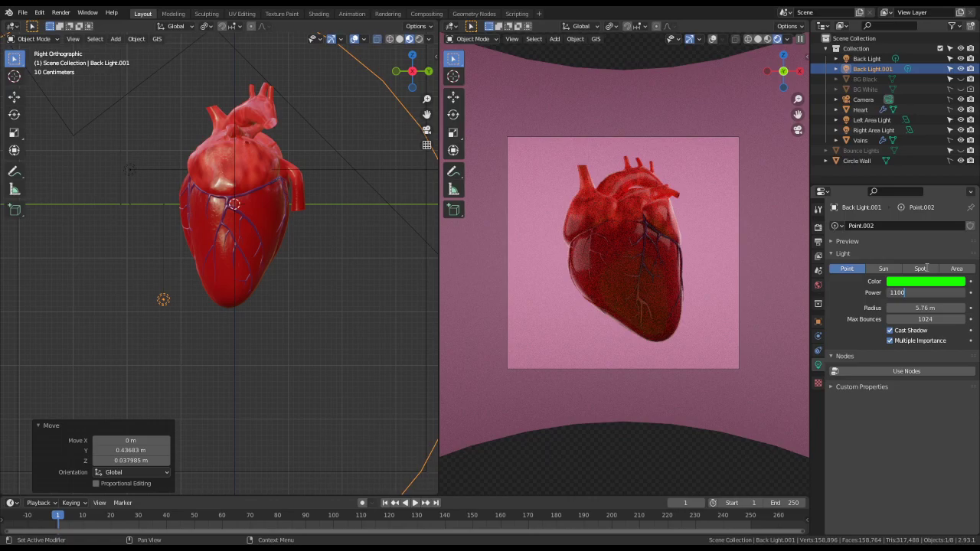
text(1100)
key(Return)
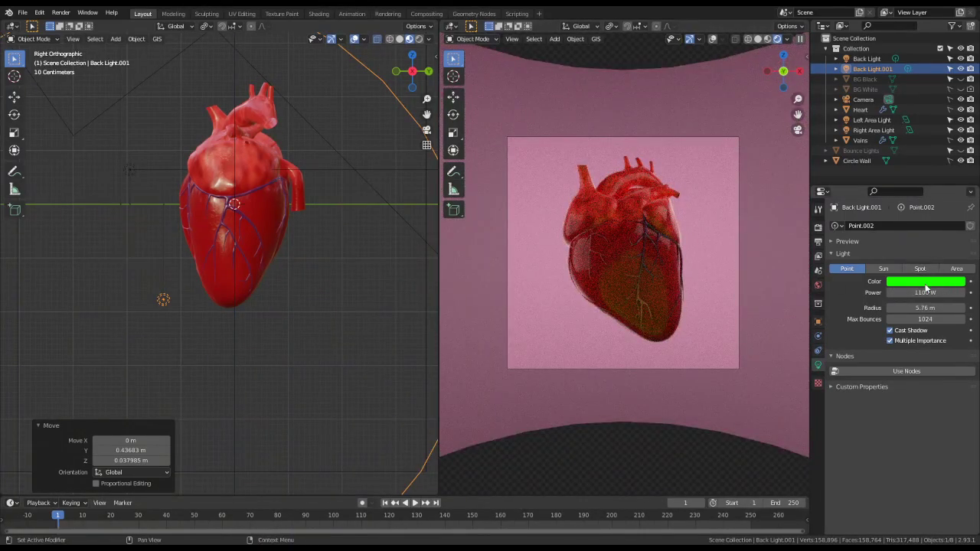
click(925, 292)
key(Return)
click(939, 283)
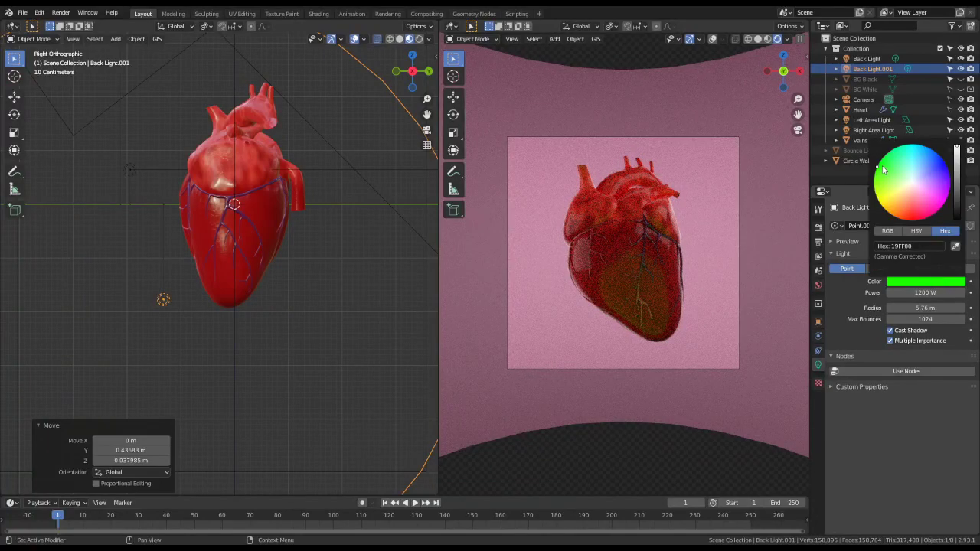
click(911, 245)
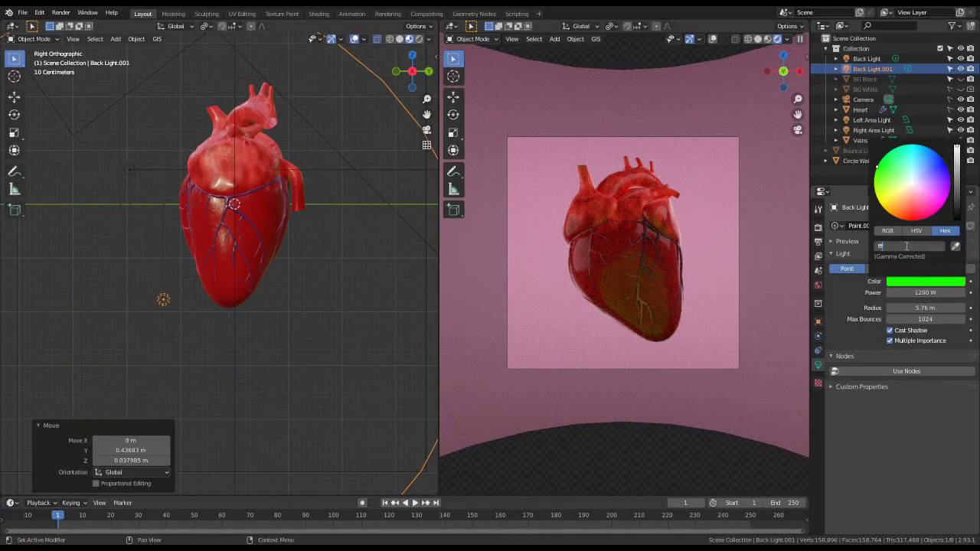
text(ffffff)
key(Return)
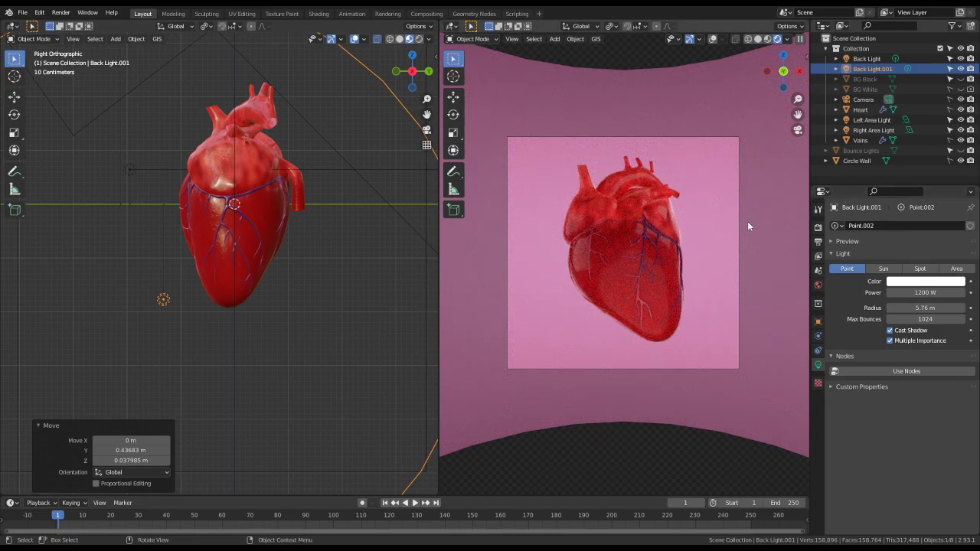
- Compare with the light hidden, then set it to 600 W and about 1.86 m radius
click(960, 69)
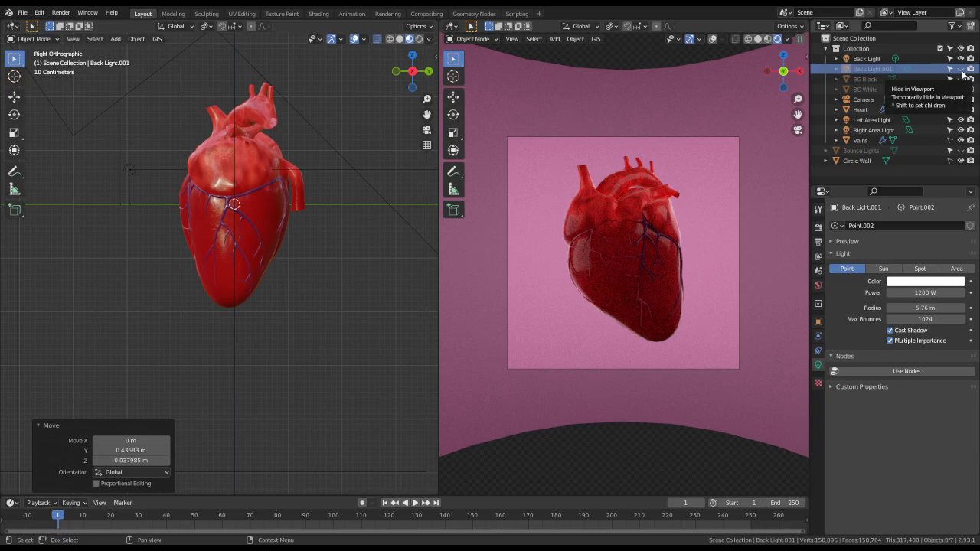
click(962, 69)
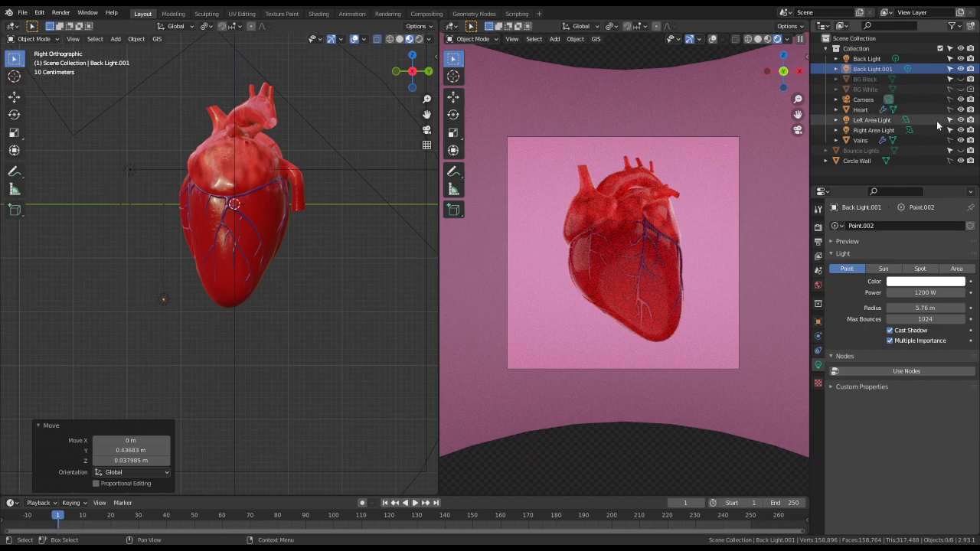
click(925, 292)
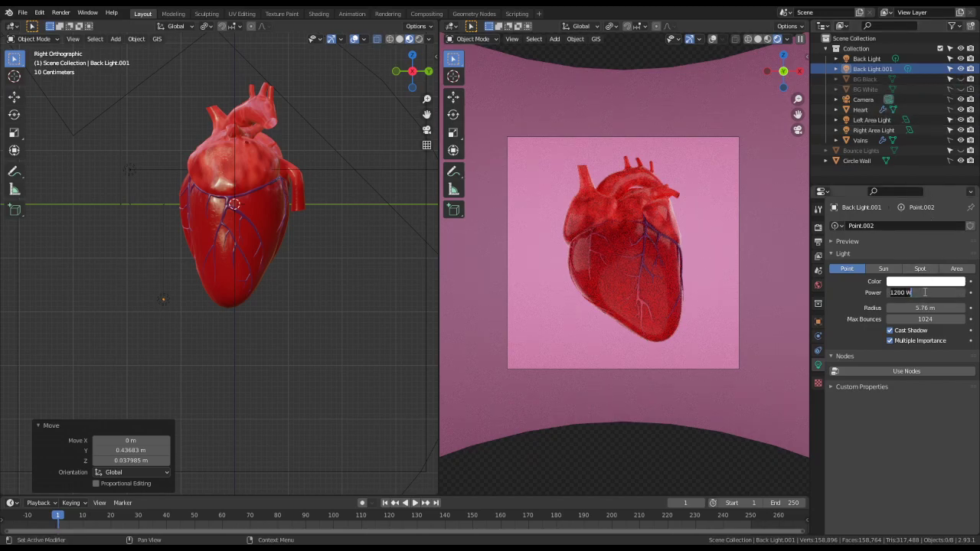
key(Return)
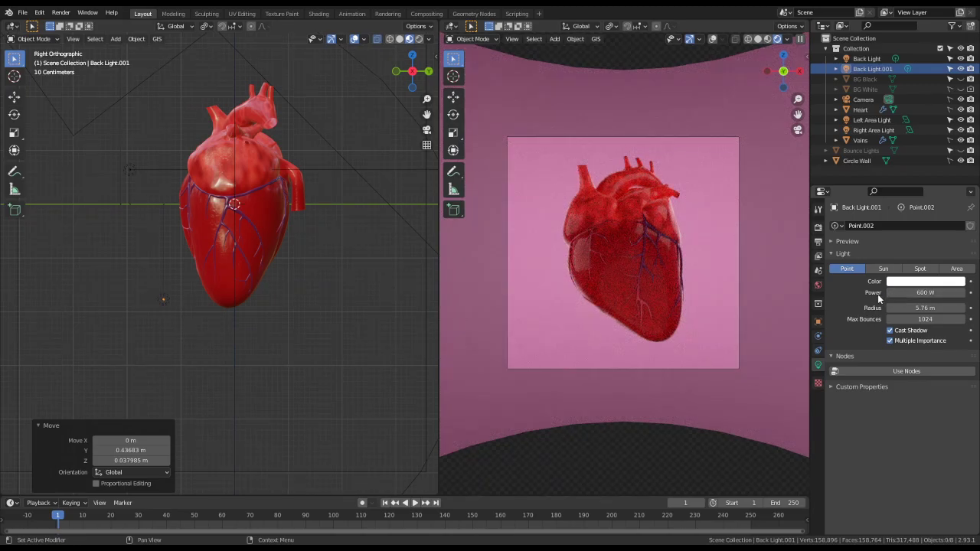
click(928, 308)
text(1.86)
key(Return)
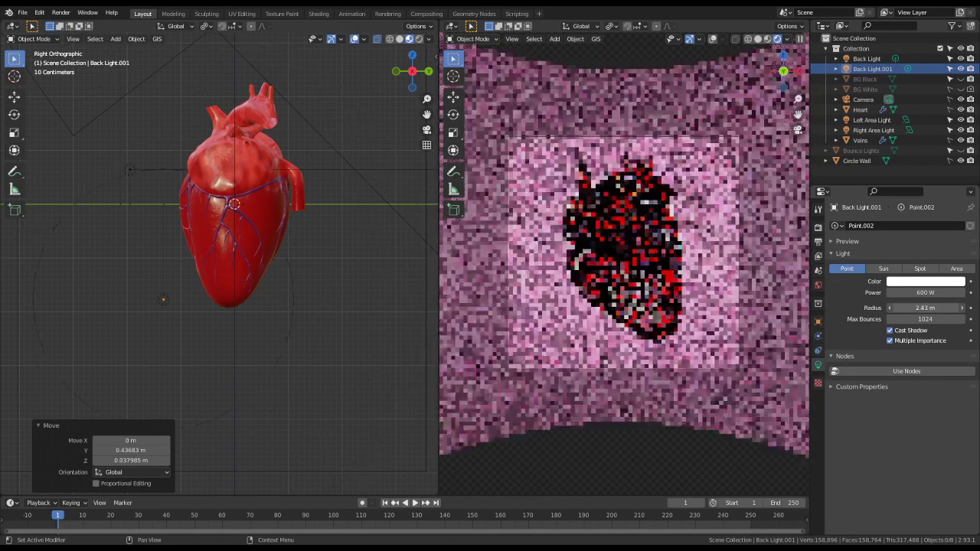
mouse_move(925, 308)
mouse_down()
mouse_move(907, 308)
mouse_move(926, 308)
mouse_up()
- Try 100 W power, then settle on 200 W and reselect Back Light.001
click(923, 291)
text(1)
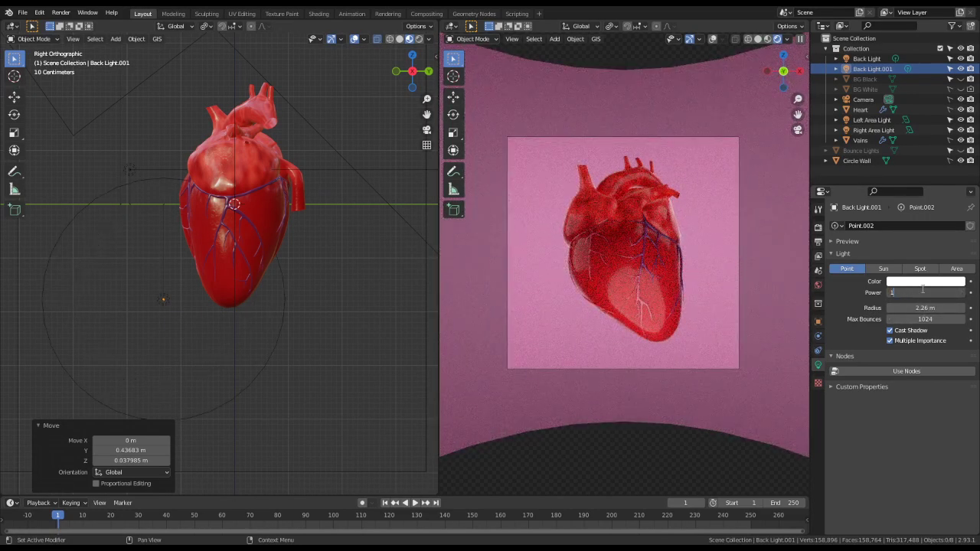
text(00)
key(Return)
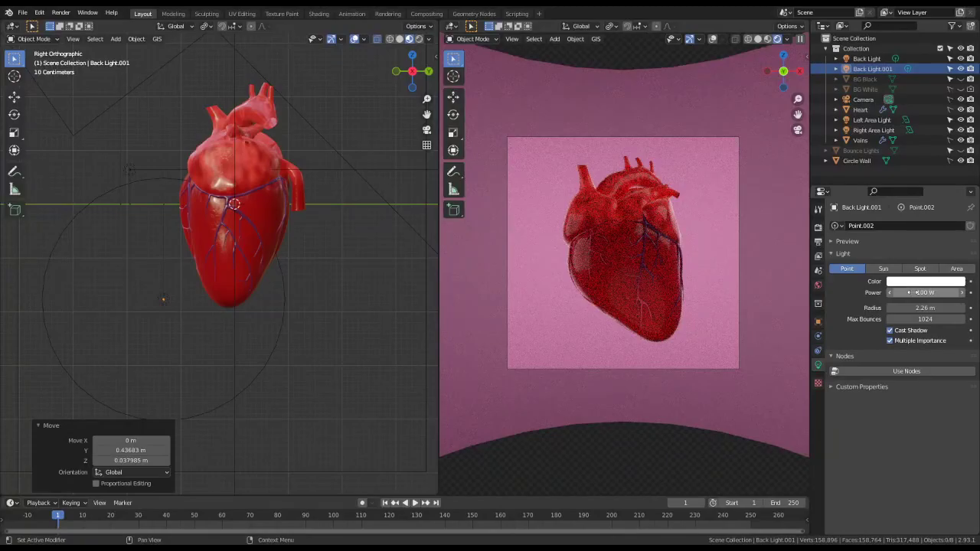
drag(909, 292, 895, 293)
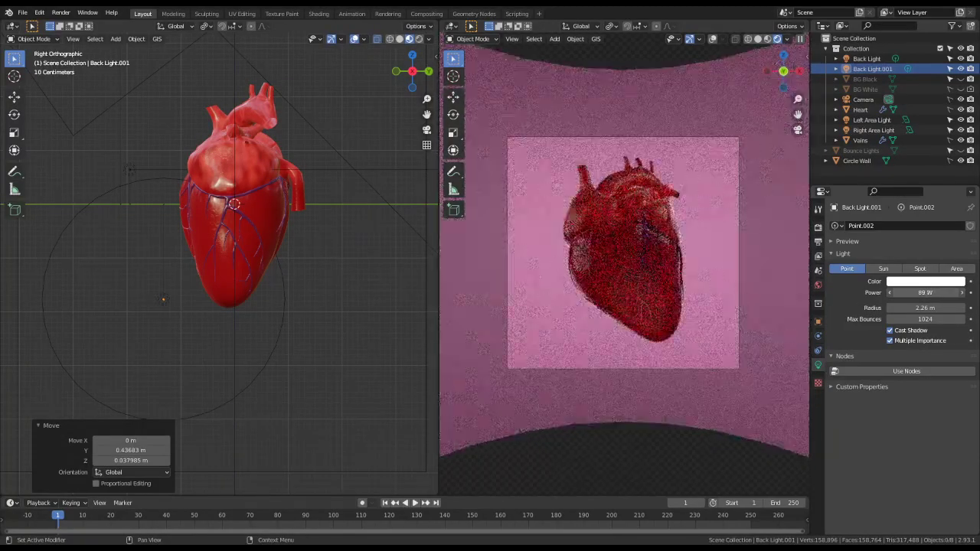
key(ctrl+z)
click(925, 292)
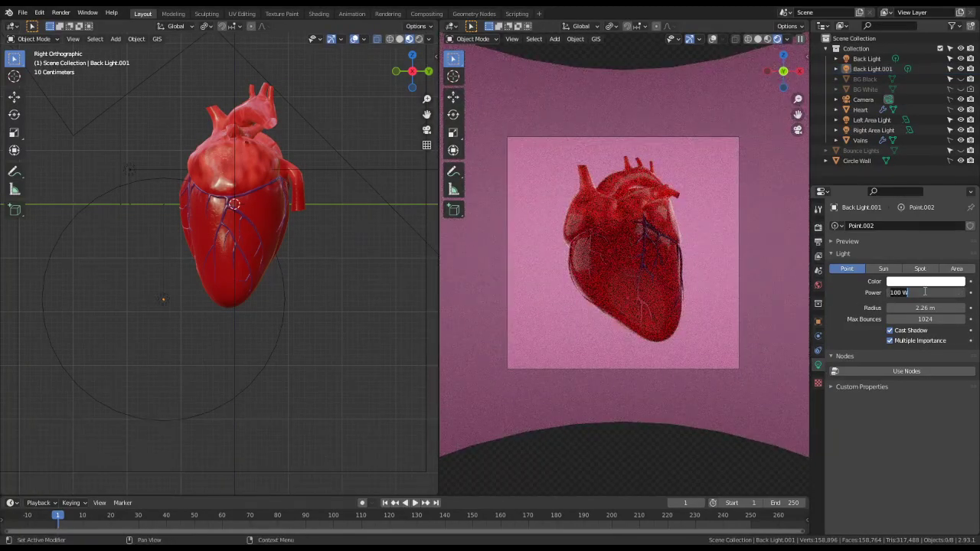
key(Return)
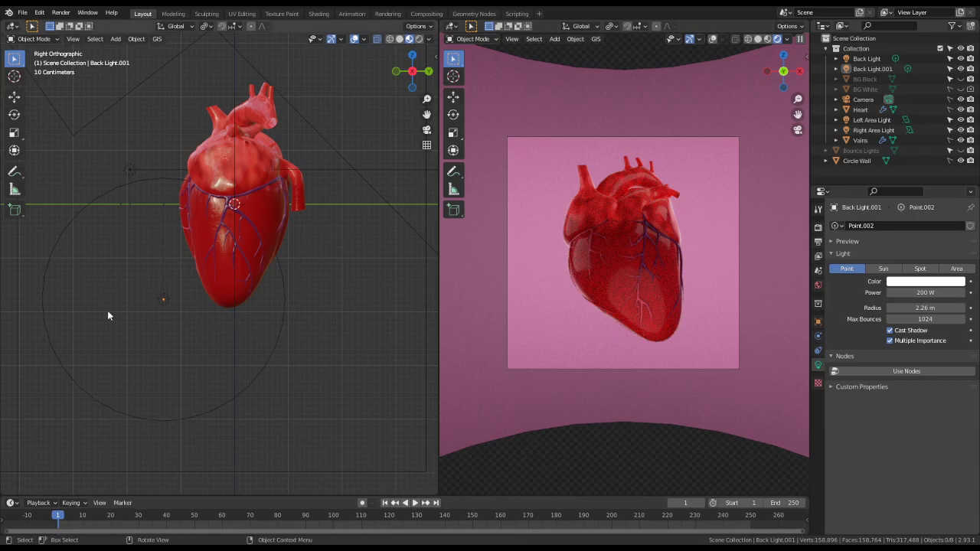
click(164, 300)
- Move Back Light.001 in top and front views, lowering it beneath the heart
key(g)
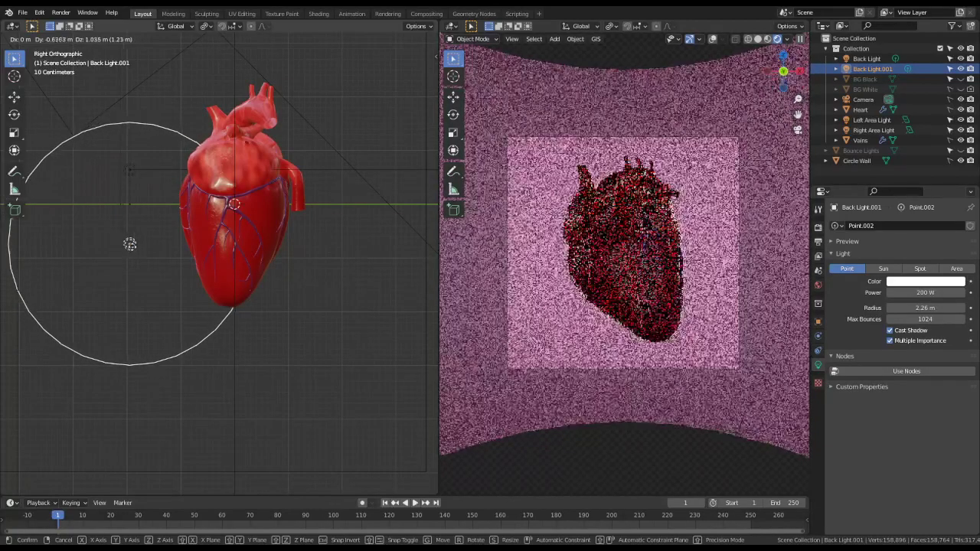
click(140, 246)
key(KP_7)
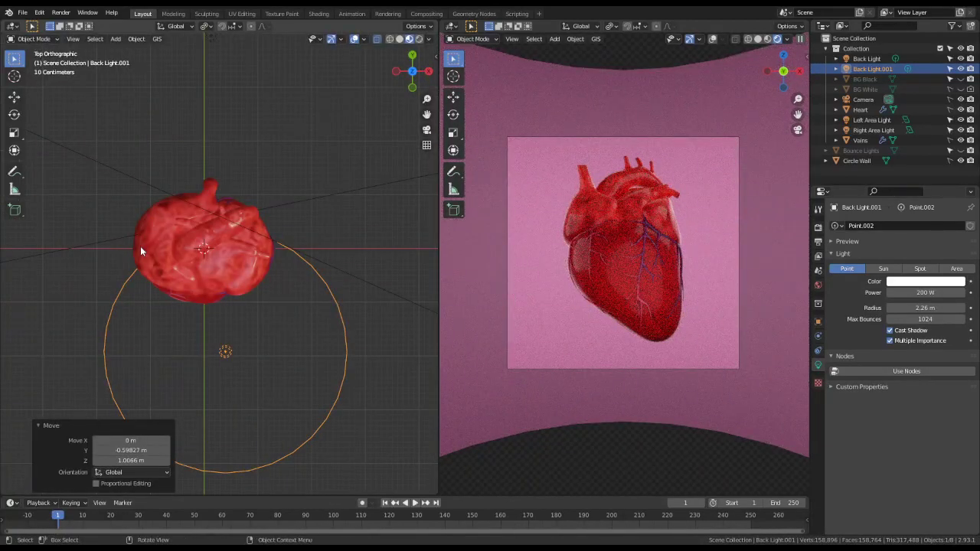
key(g)
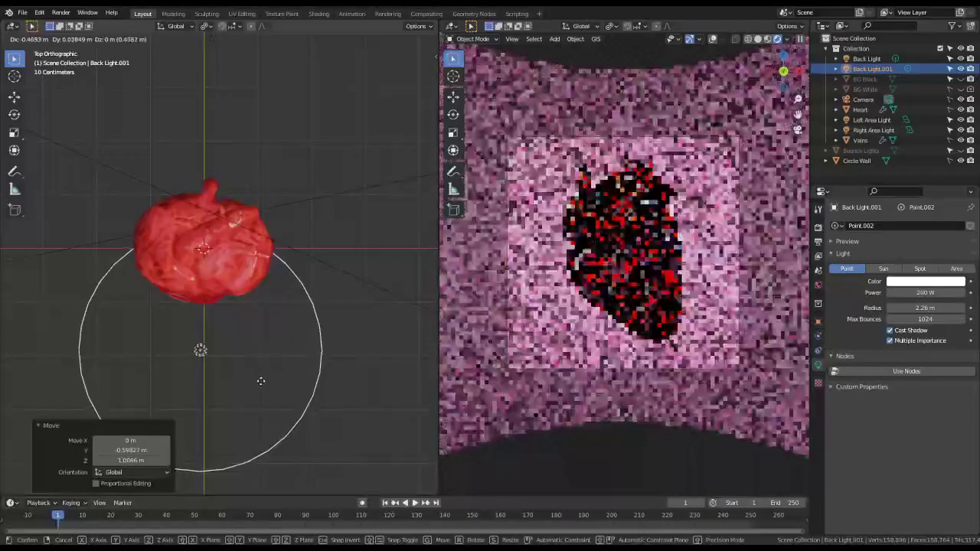
click(273, 381)
key(KP_1)
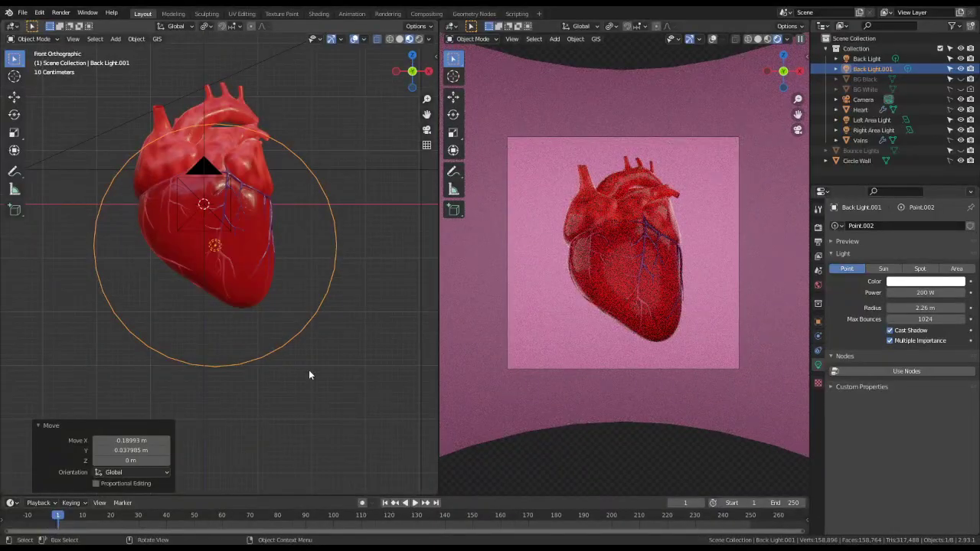
key(g)
key(z)
click(370, 268)
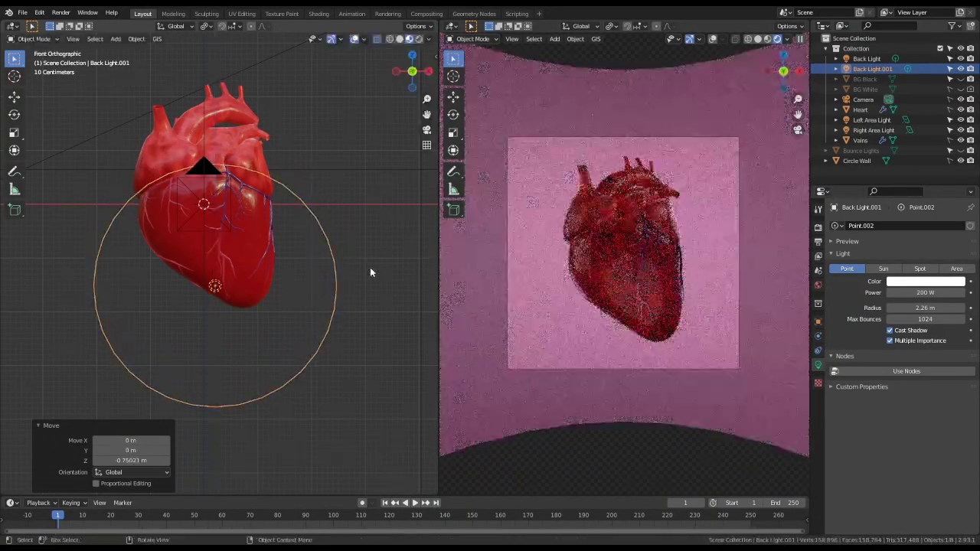
key(s)
key(Escape)
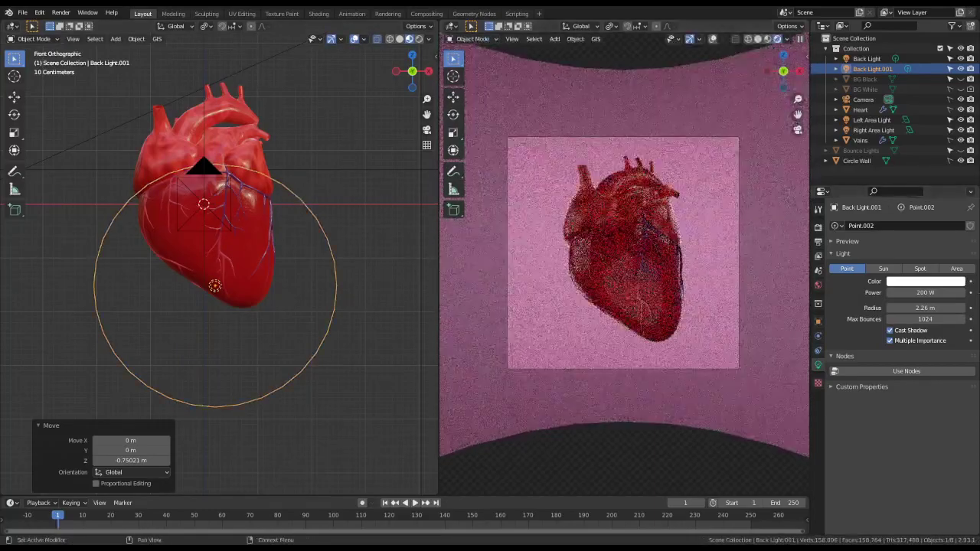
- Widen the light's radius to 3.44 m, keep its colour white FFFFFF, and save Heart.blend
drag(928, 302, 955, 302)
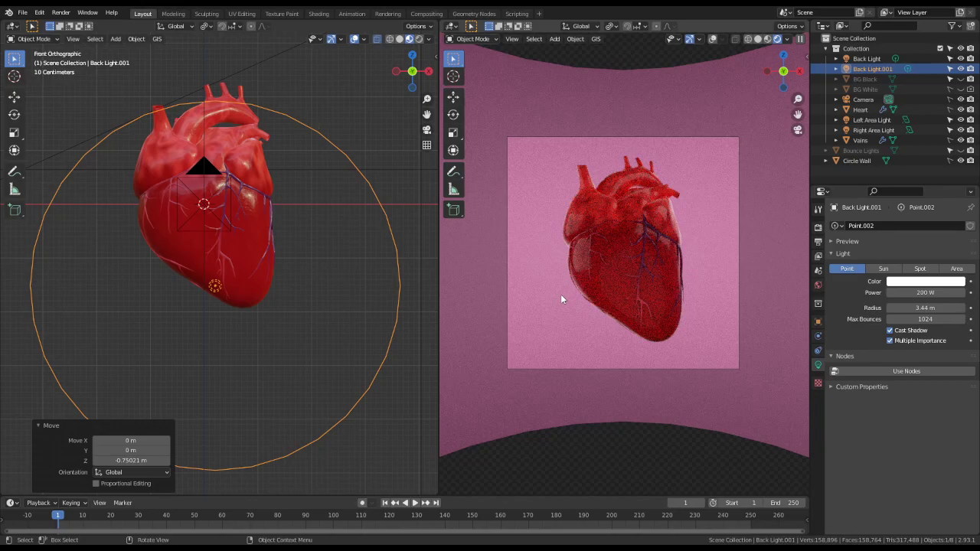
click(902, 282)
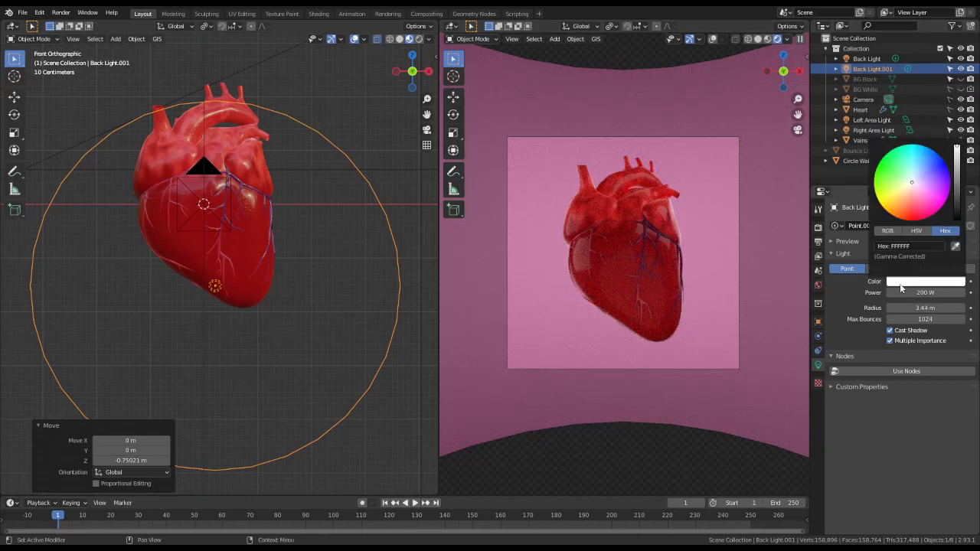
click(933, 197)
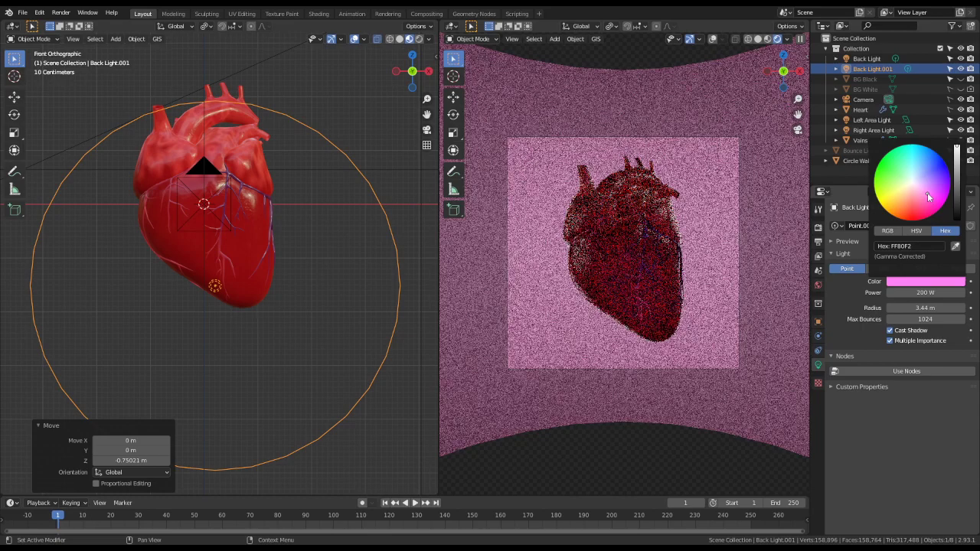
click(904, 282)
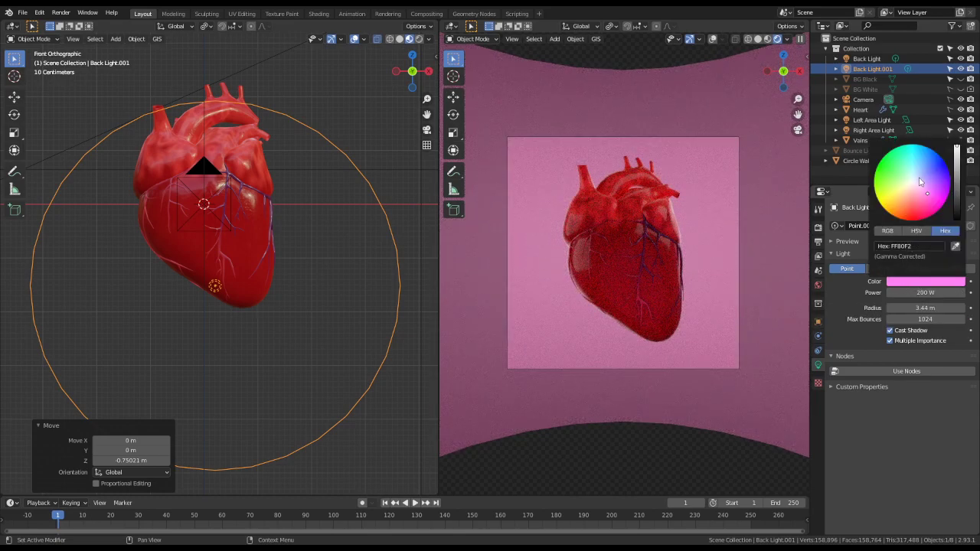
click(909, 247)
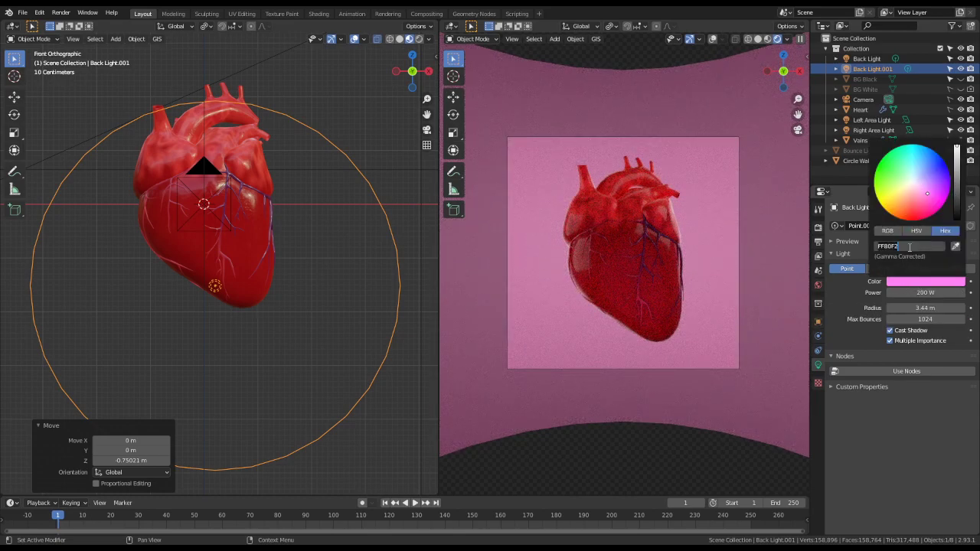
text(ffffff)
key(Return)
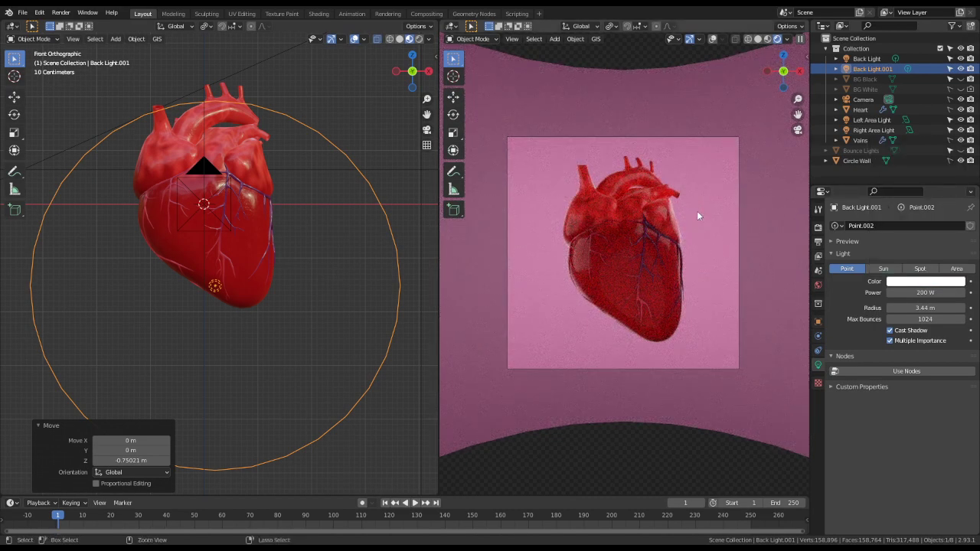
key(ctrl+s)
- Glance at the Compositing workspace, then return to the Layout workspace
click(407, 15)
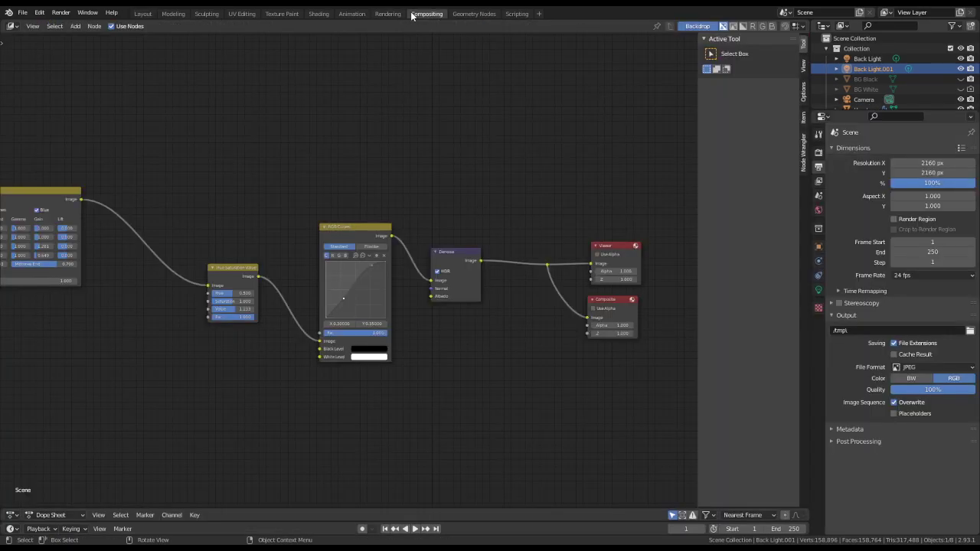
scroll(378, 205, down, 3)
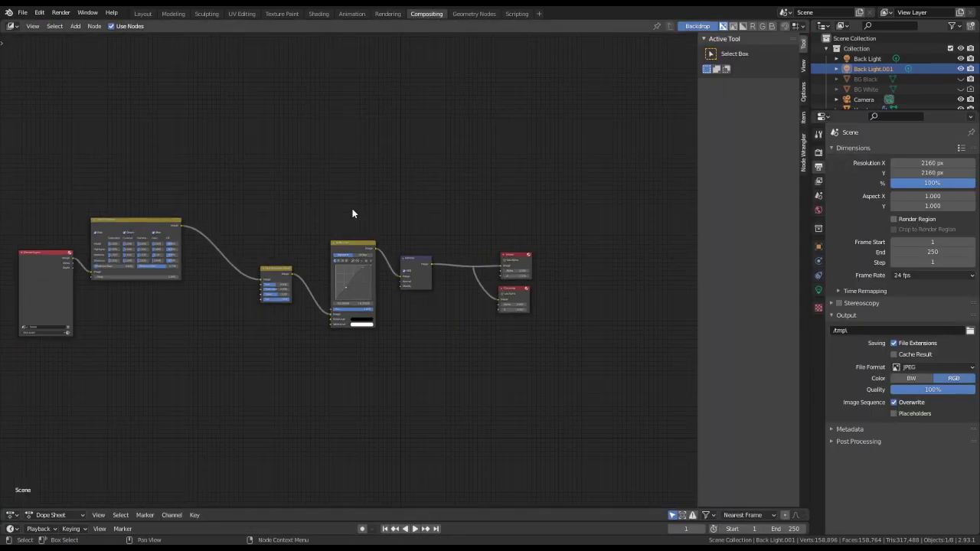
click(142, 14)
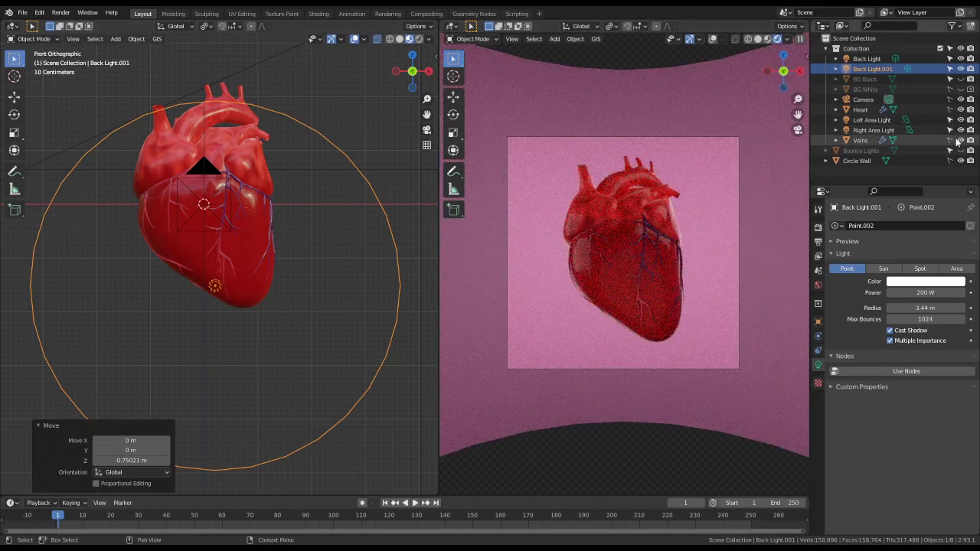
click(970, 80)
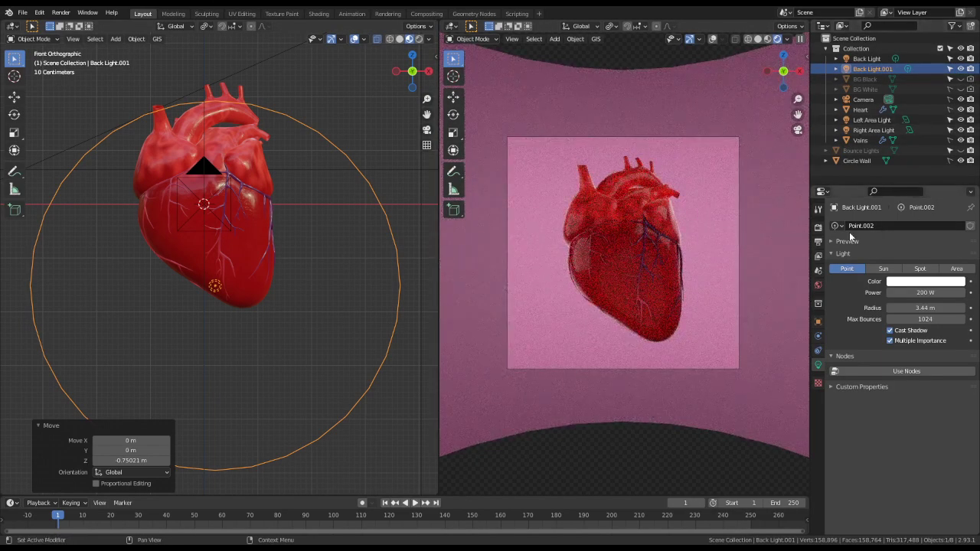
click(961, 79)
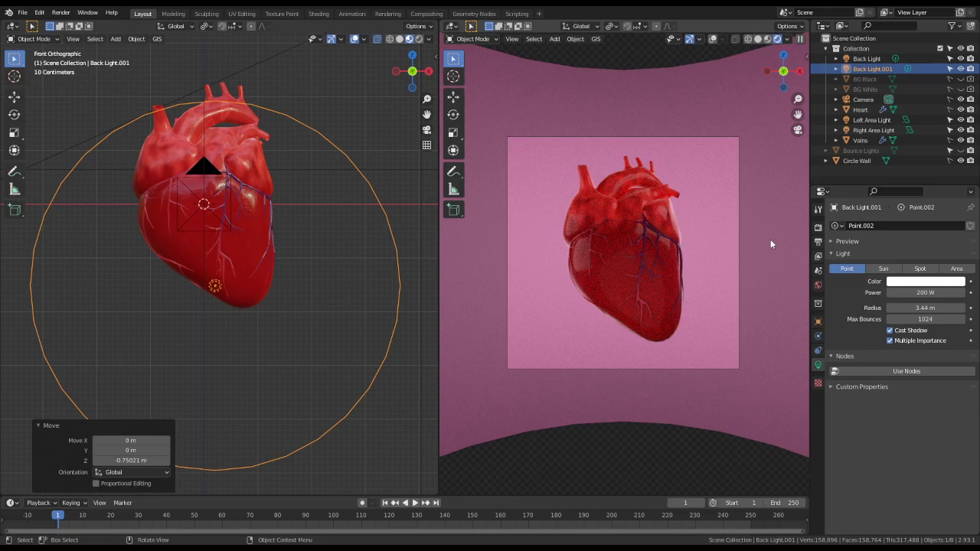
- Deselect the light, hide and reshow Vains to check the bare heart, then select Vains
click(260, 198)
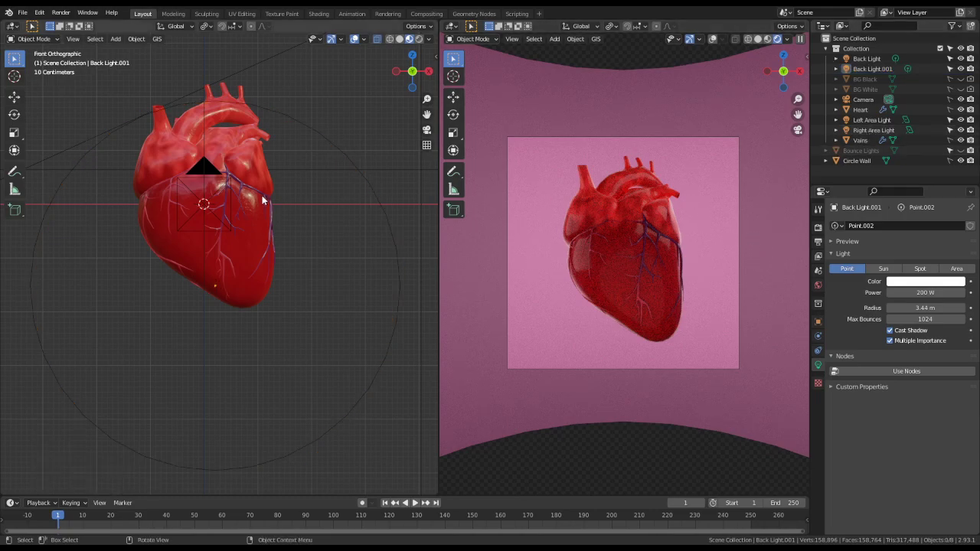
click(961, 141)
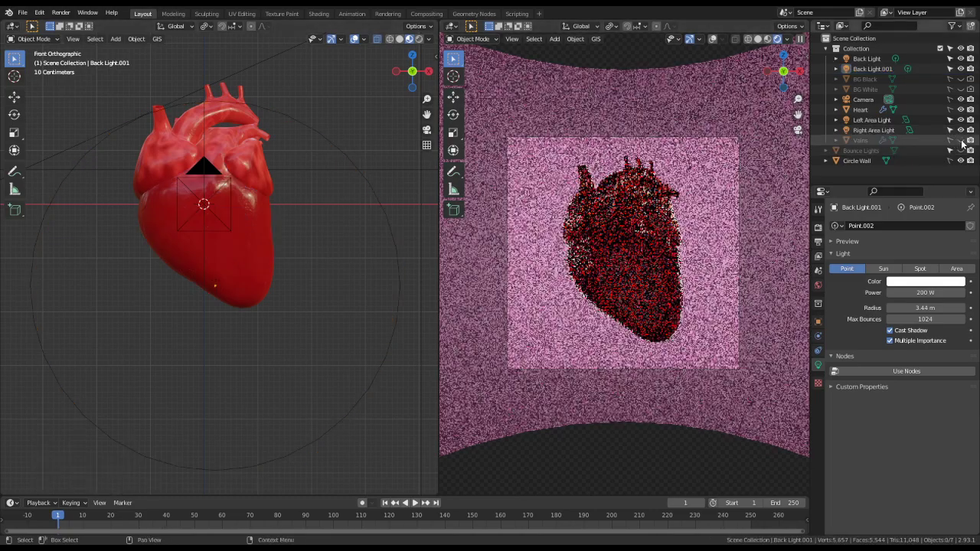
click(961, 141)
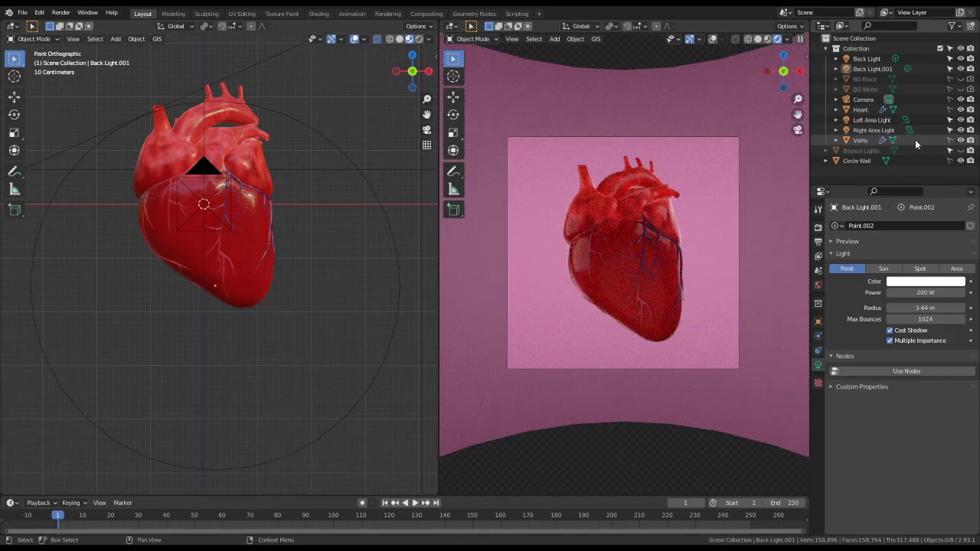
click(860, 141)
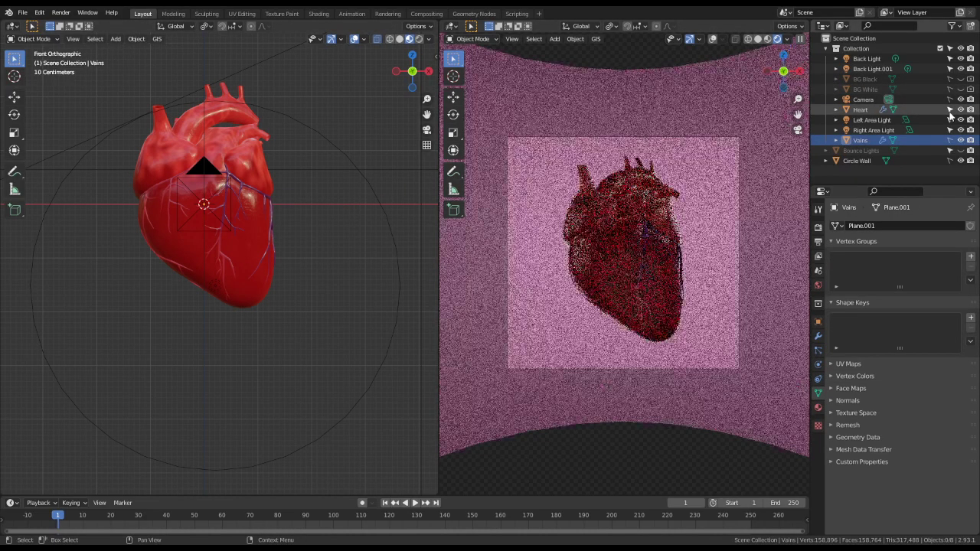
- Parent the Vains mesh to the Heart, keeping transforms
click(258, 197)
click(259, 198)
click(253, 196)
click(251, 193)
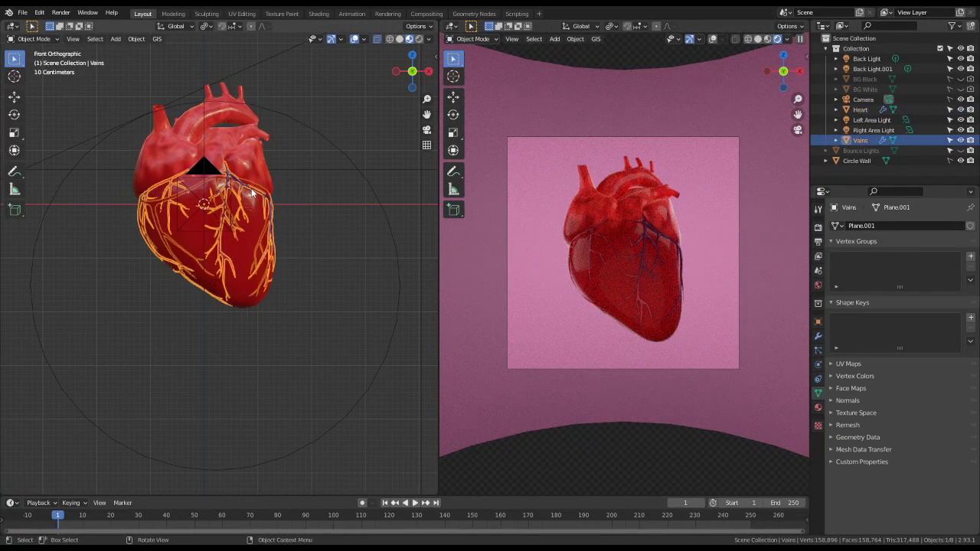
shift+click(252, 190)
key(ctrl+p)
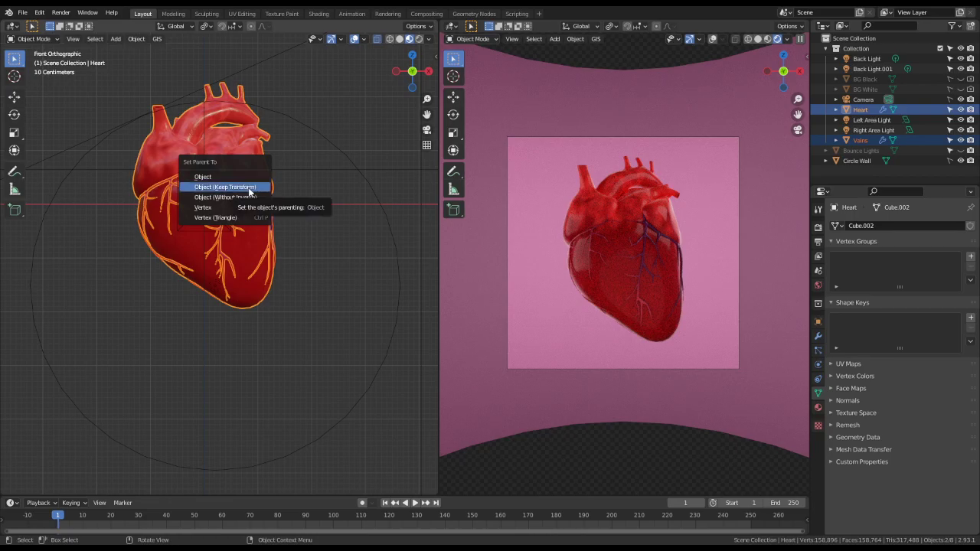
click(252, 189)
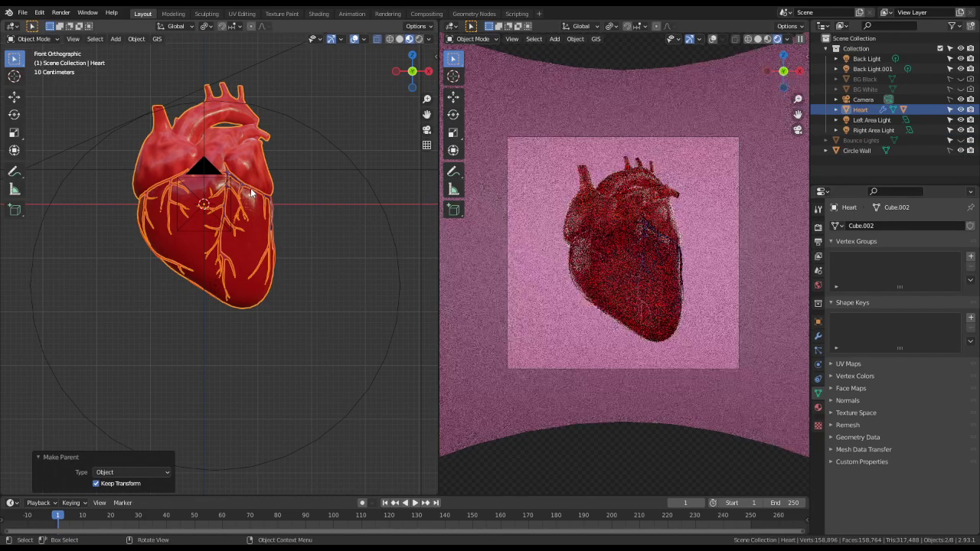
- Rotate the heart about global Z and expand its children (Modifiers, Cube.002, Vains) in the Outliner
click(253, 184)
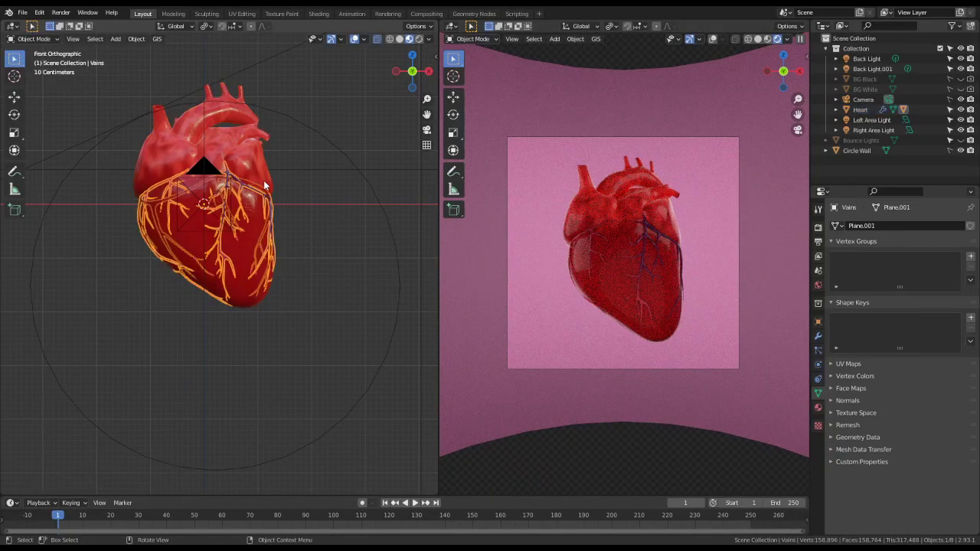
click(258, 180)
key(r)
key(z)
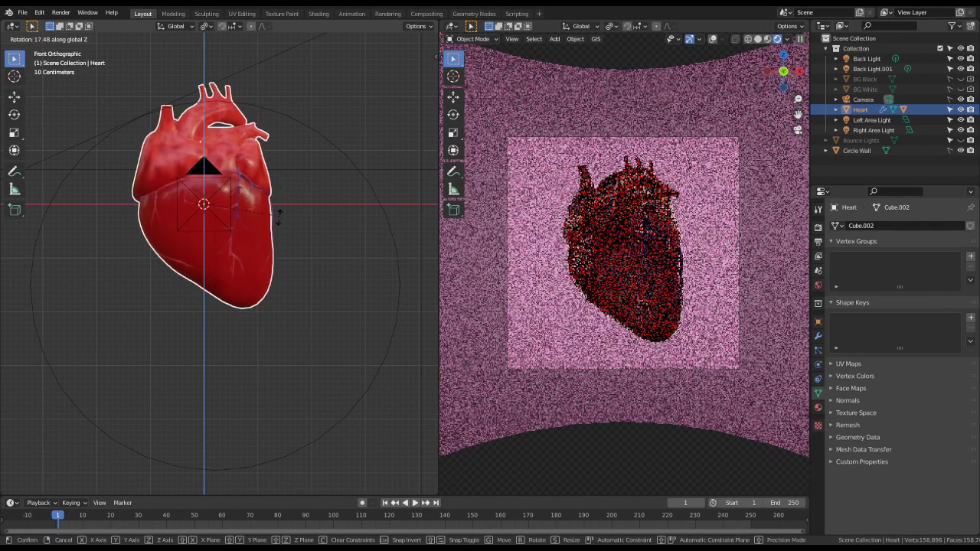
click(357, 142)
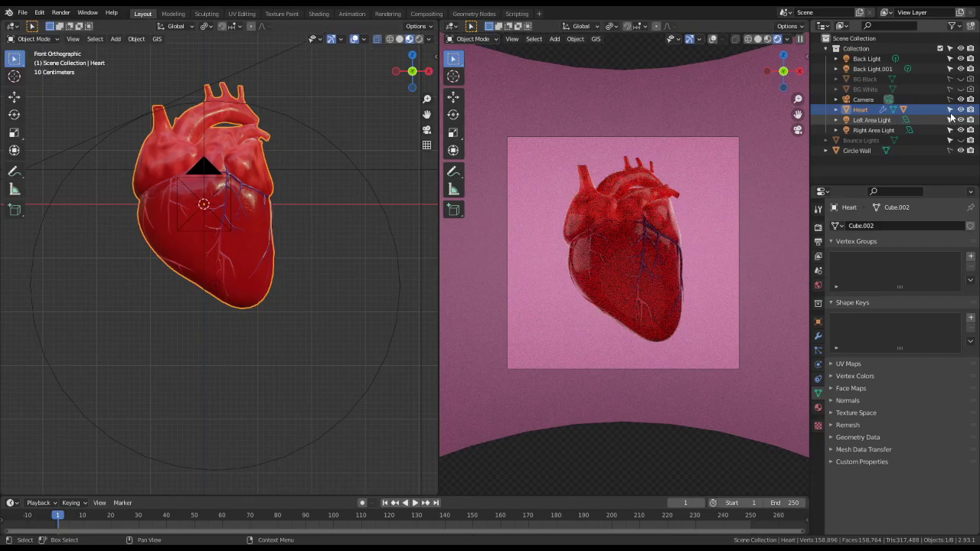
click(836, 109)
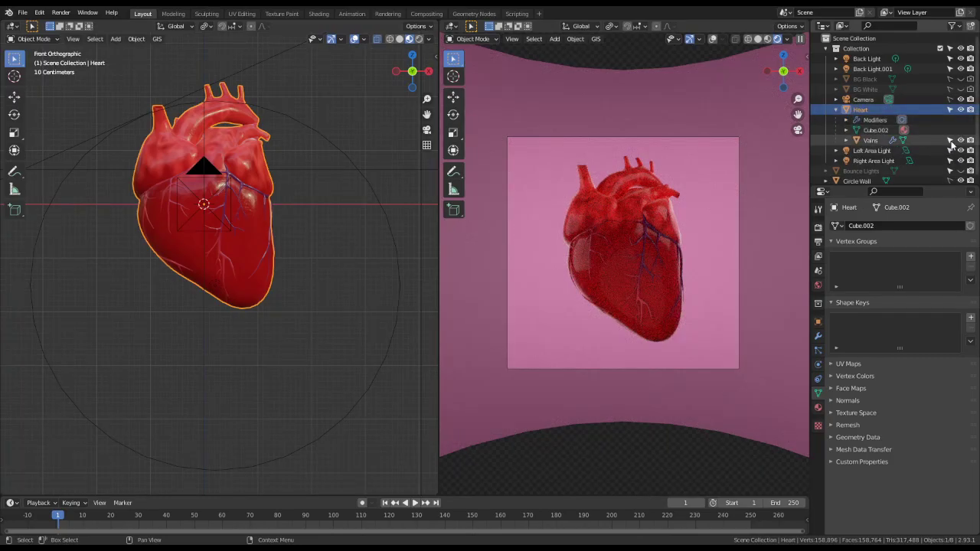
key(r)
key(z)
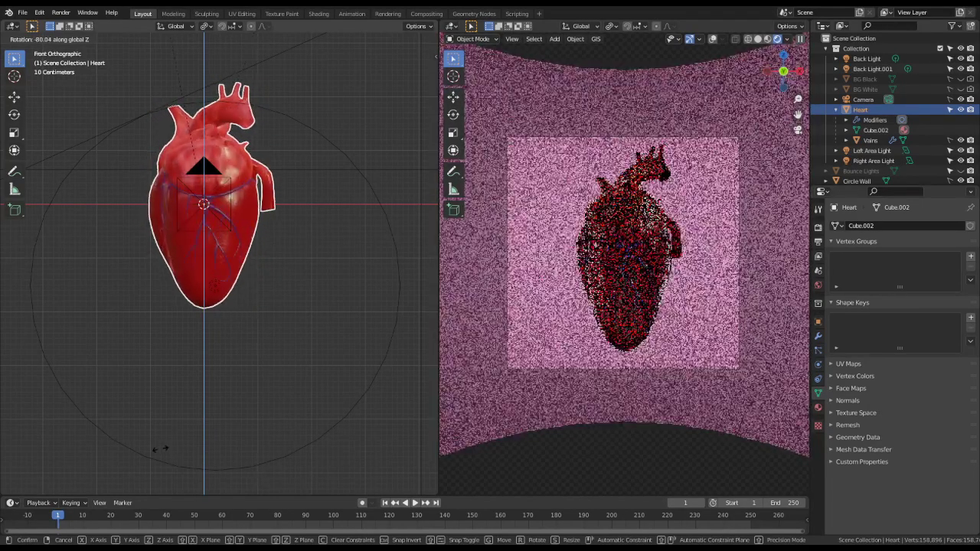
click(252, 427)
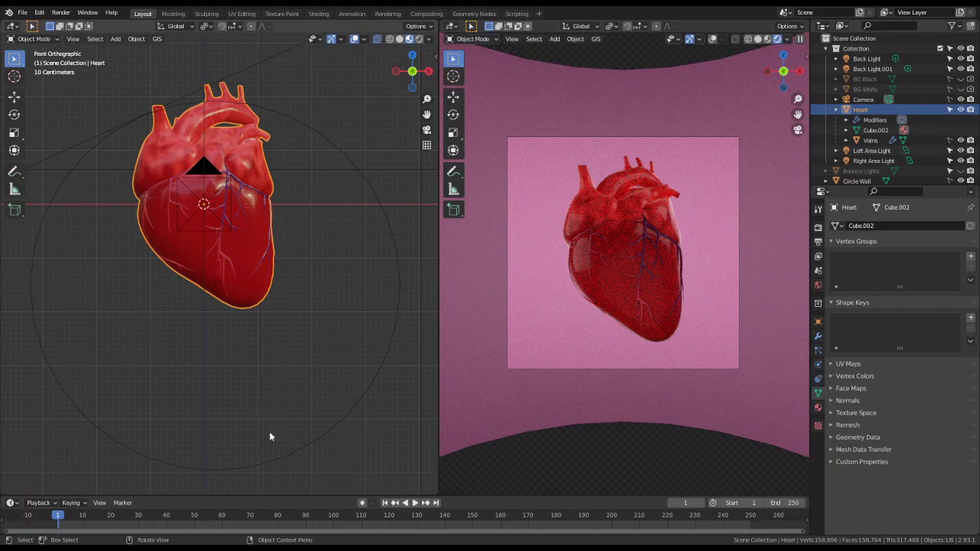
middle_drag(398, 199, 272, 246)
middle_drag(314, 223, 301, 285)
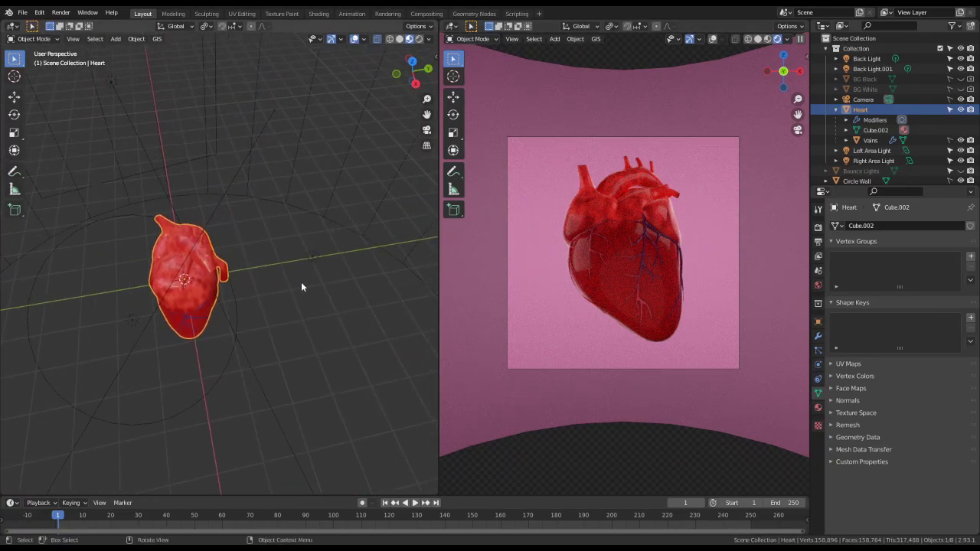
key(r)
key(z)
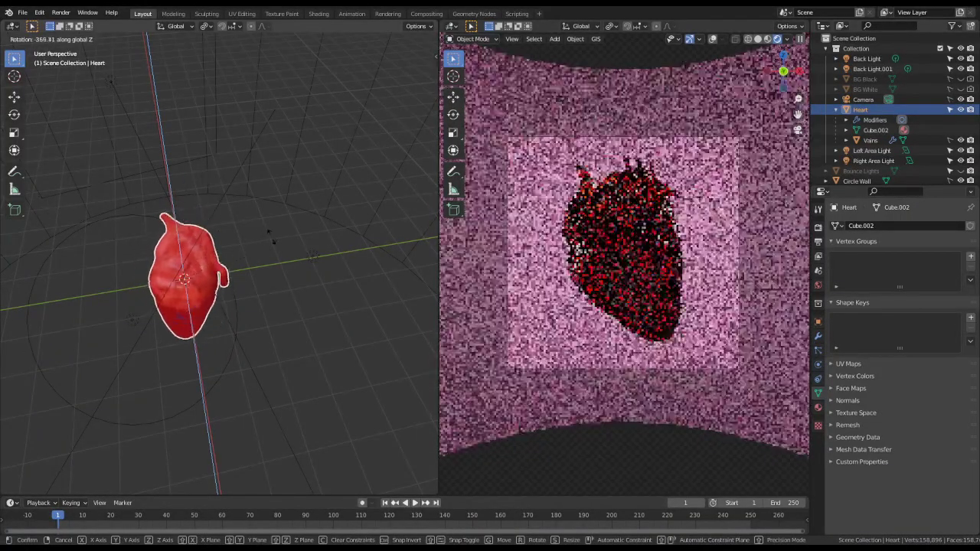
click(353, 320)
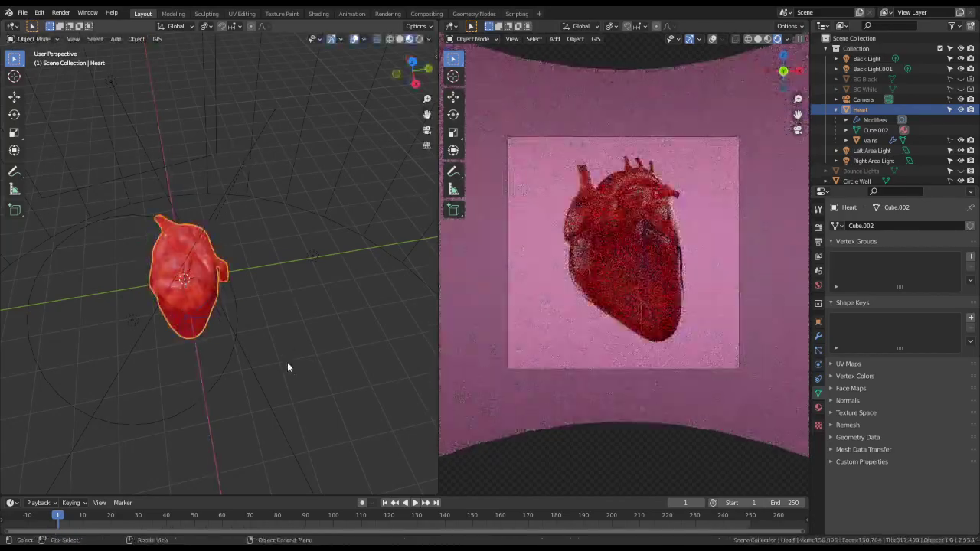
key(r)
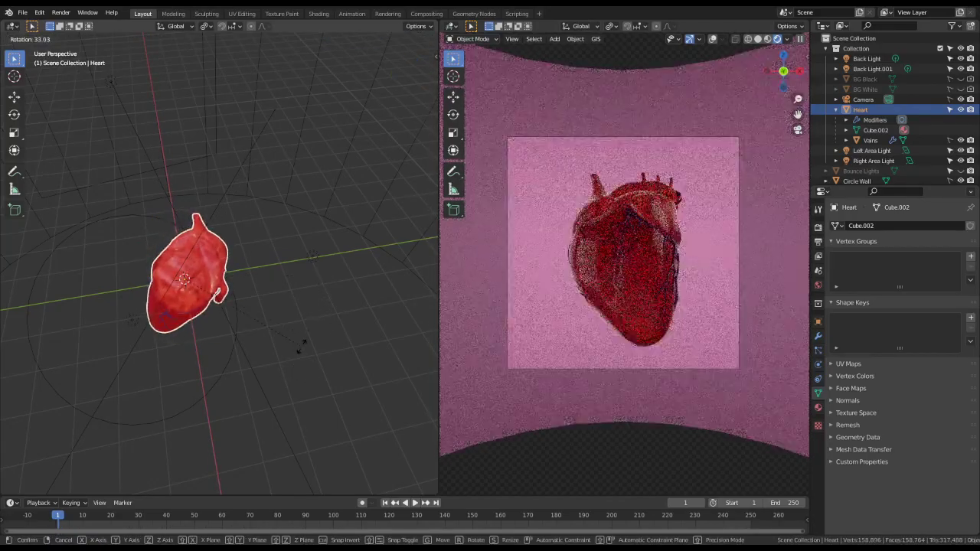
key(z)
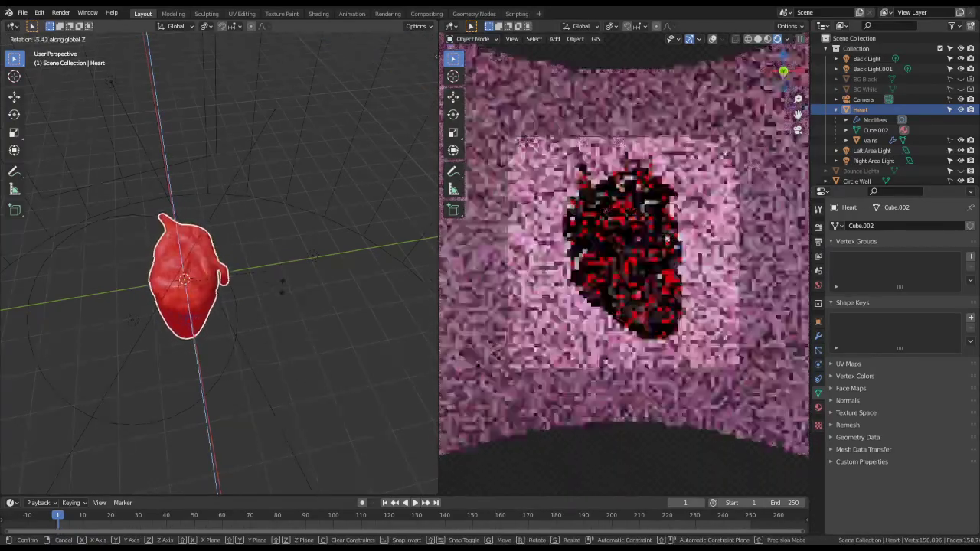
click(275, 324)
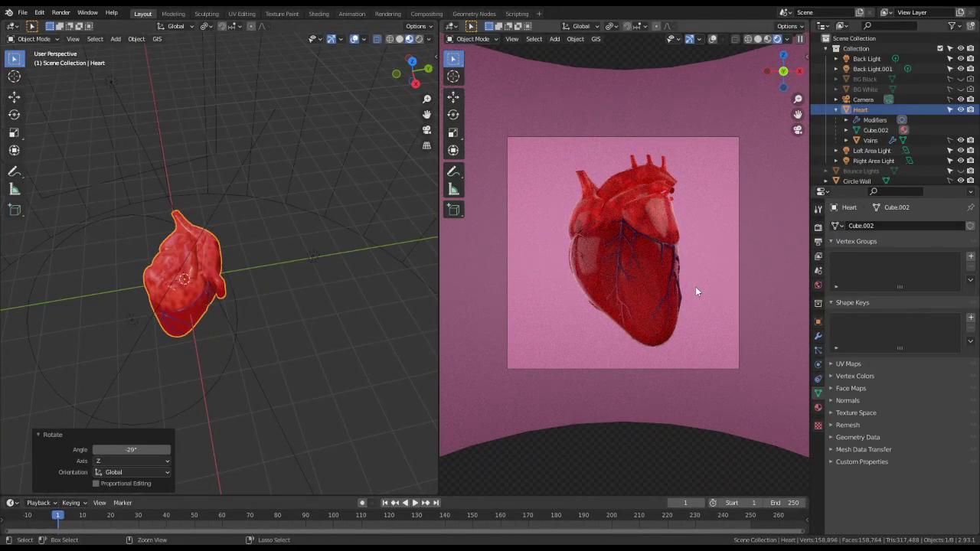
key(ctrl+z)
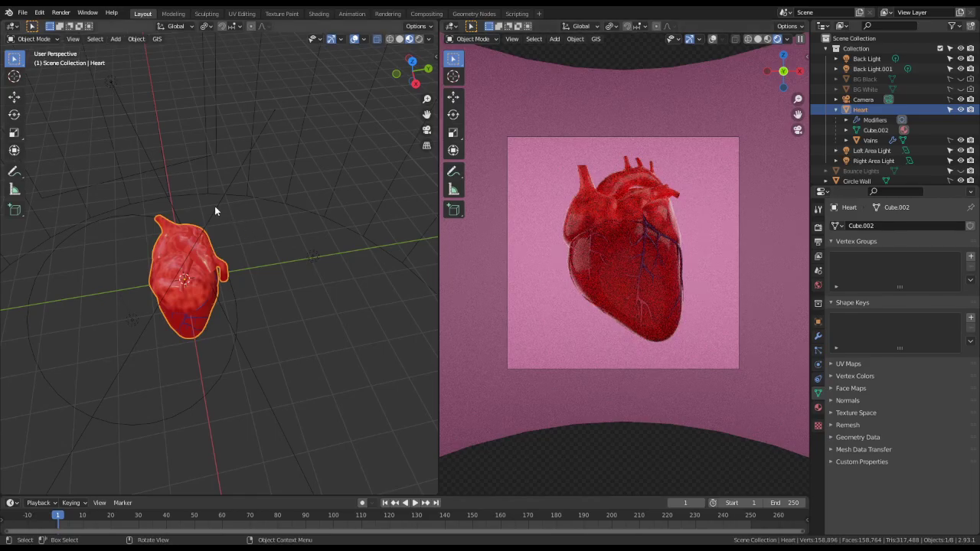
key(r)
key(x)
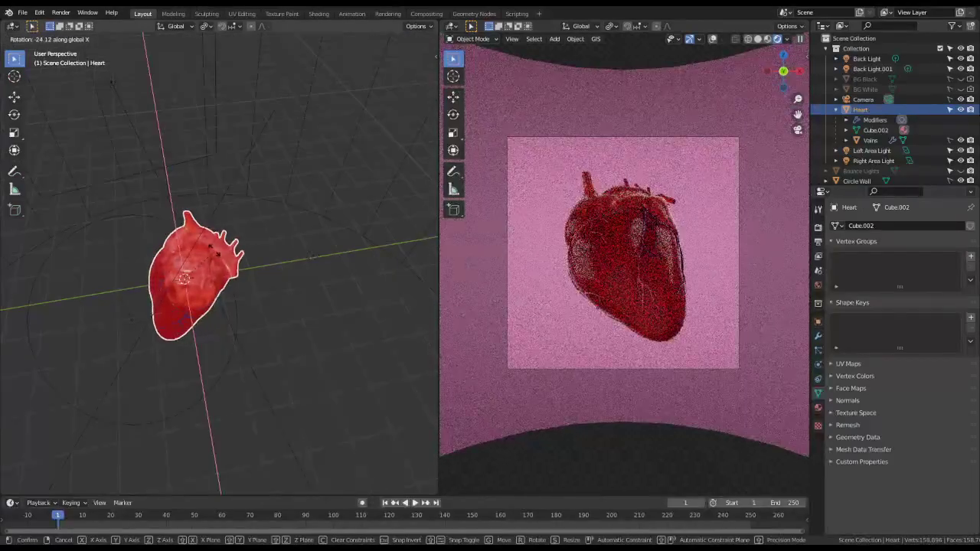
key(Escape)
key(KP_1)
key(r)
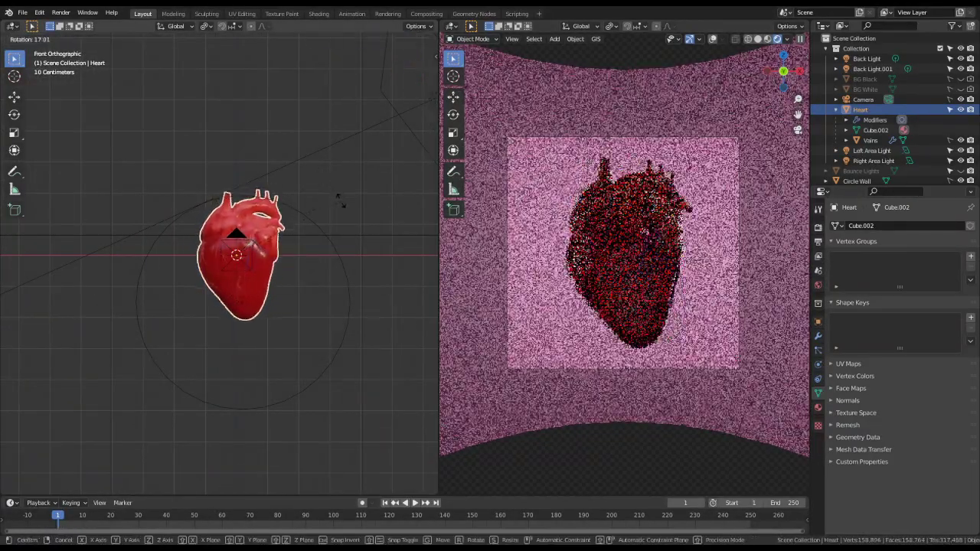
click(352, 219)
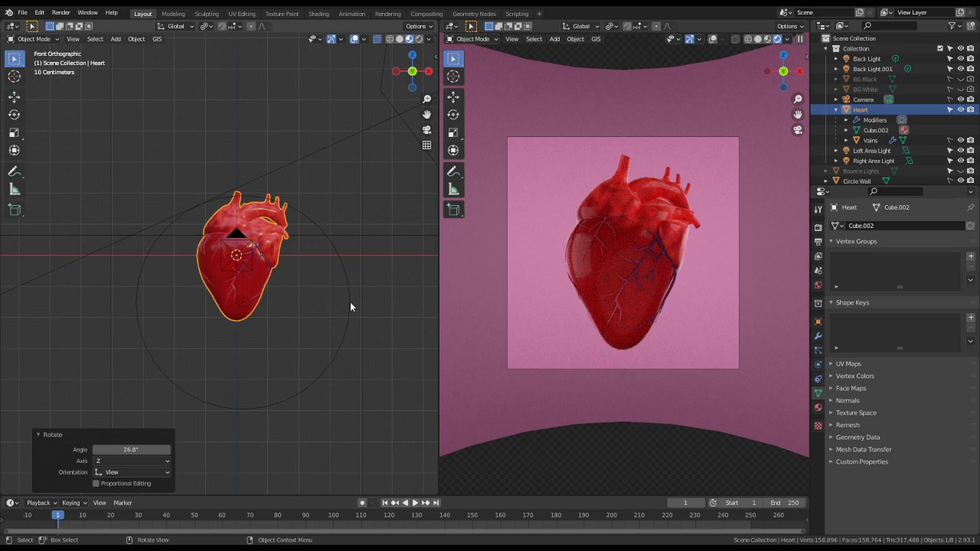
key(ctrl+z)
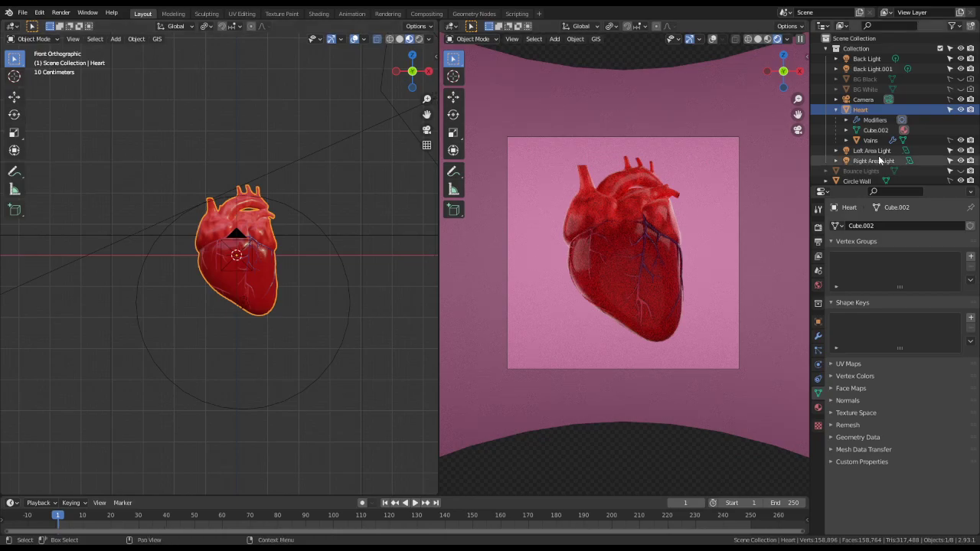
- Unhide the Bounce Lights collection and select the Bounce Lights object
click(960, 172)
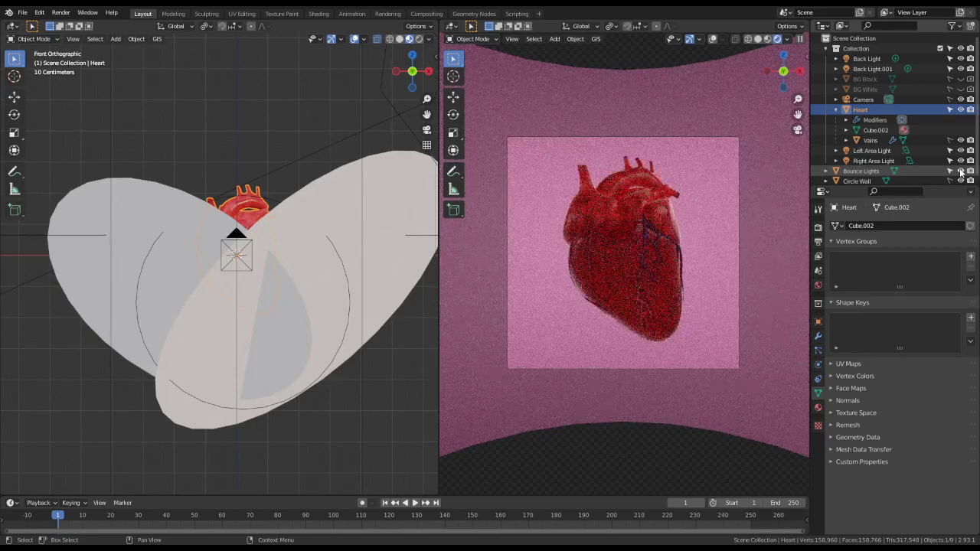
click(961, 172)
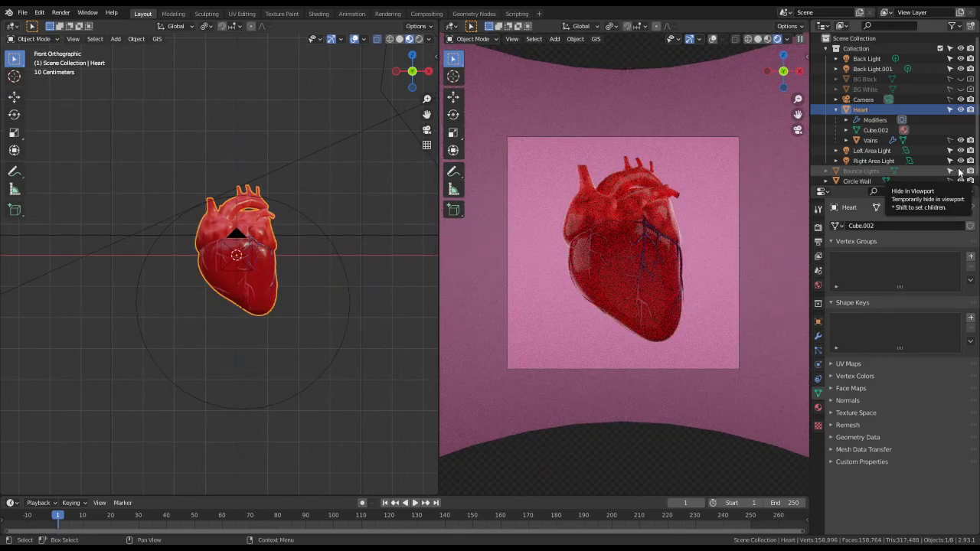
click(961, 172)
click(861, 170)
- Keep the White material on Bounce Lights and set its base colour to hex 000000
click(817, 408)
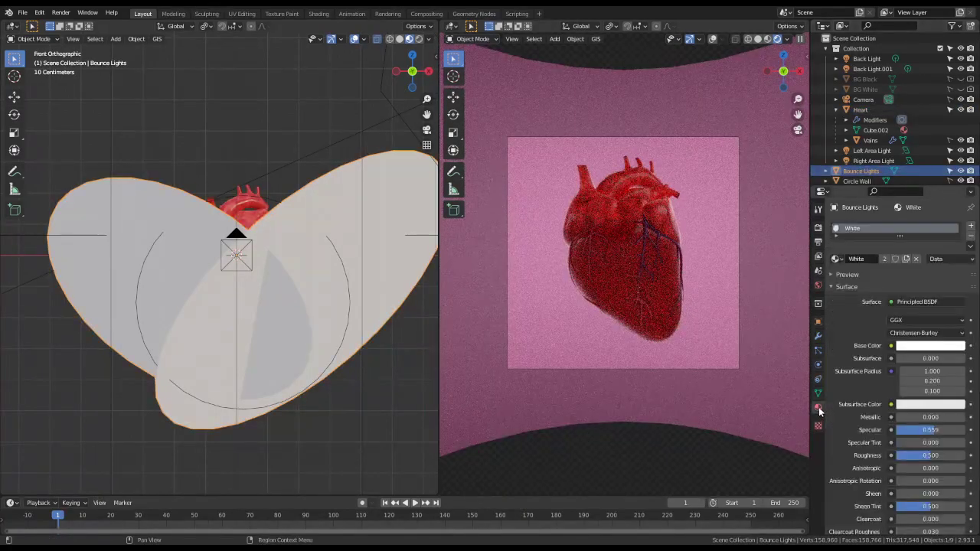
click(835, 259)
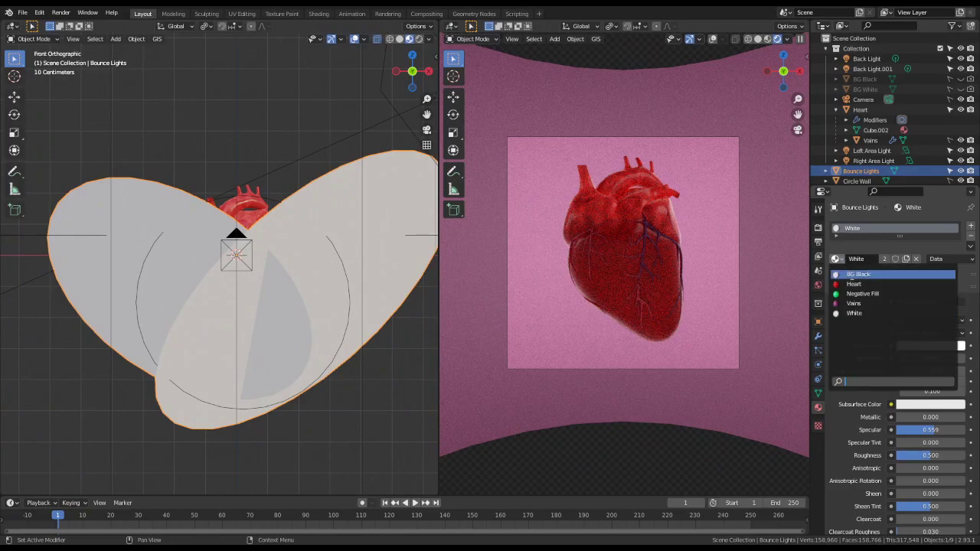
click(856, 314)
click(922, 347)
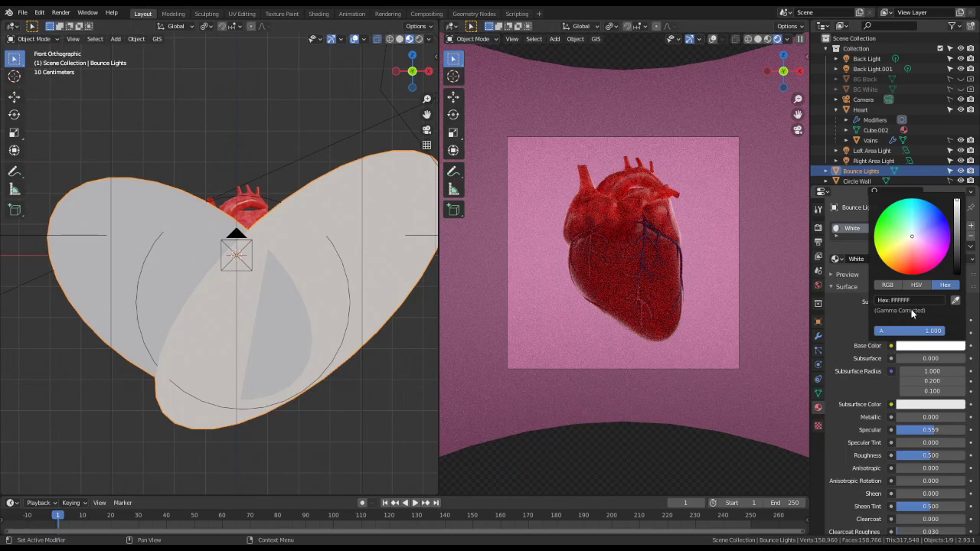
click(909, 298)
text(000000)
key(Return)
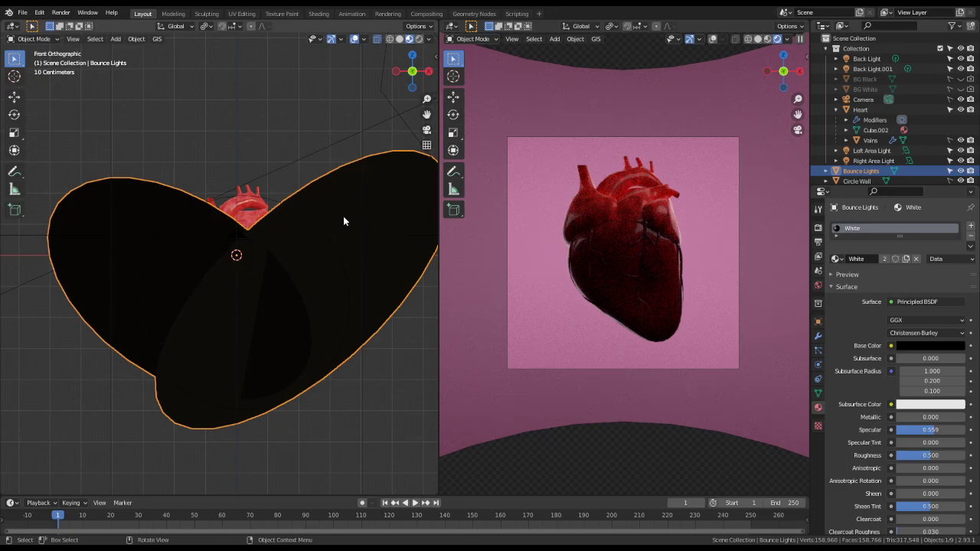
middle_drag(344, 219, 333, 256)
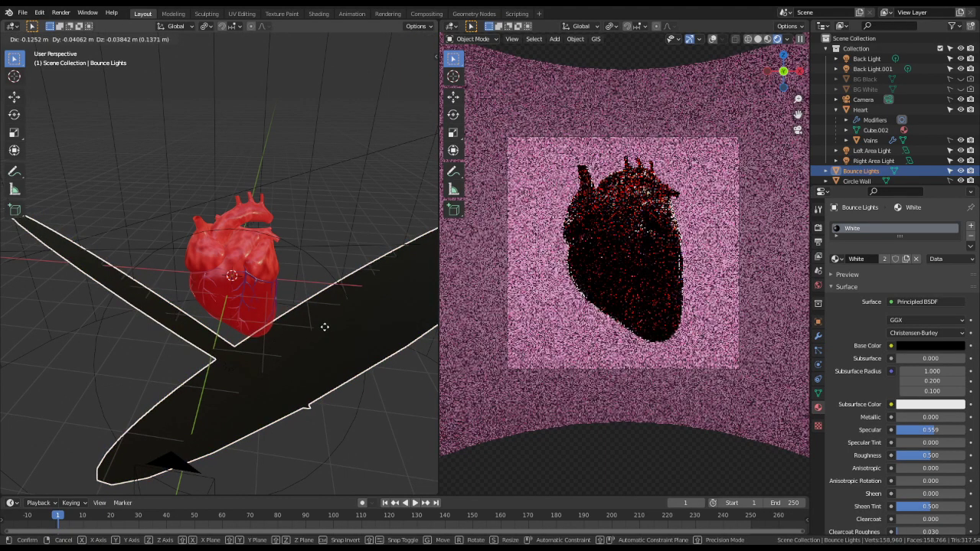
- In Edit Mode, move all the bounce plane geometry 1.4336 m along Z
key(Tab)
key(g)
key(z)
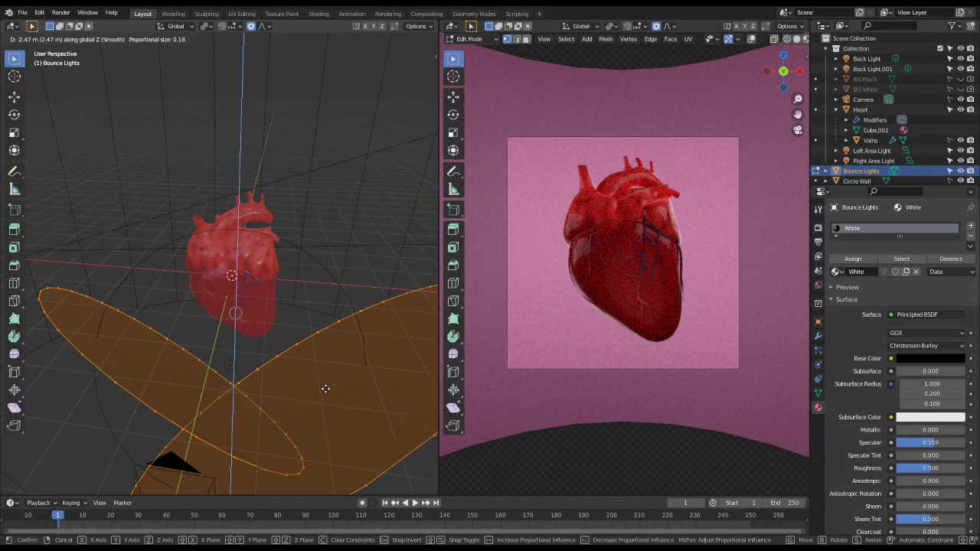
click(330, 365)
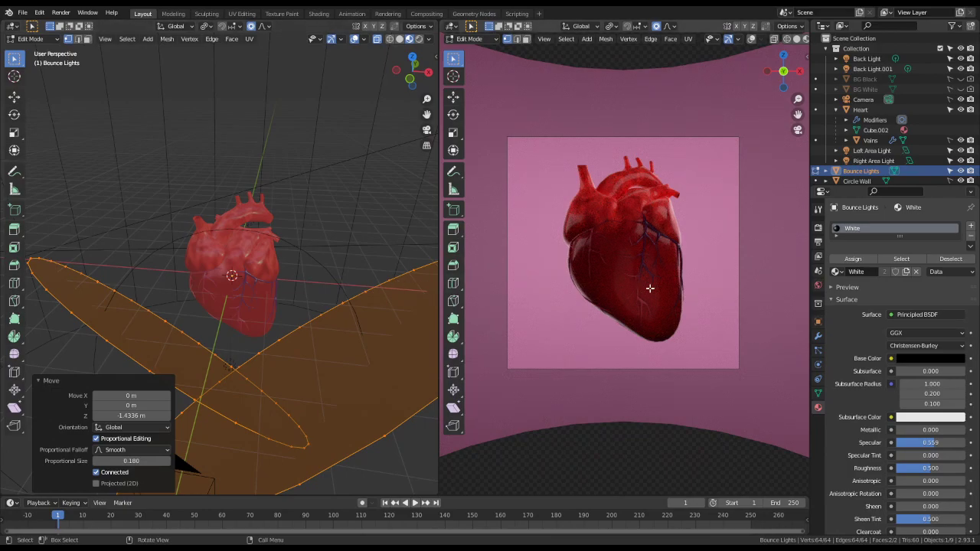
scroll(649, 287, up, 2)
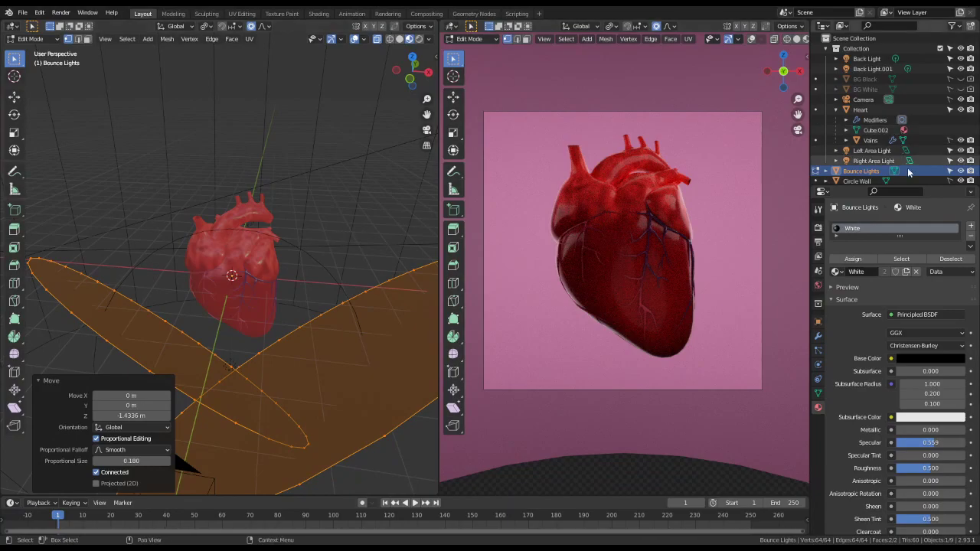
- Rename Bounce Lights to 'Negative Bounce Lights' and save Heart.blend
click(961, 170)
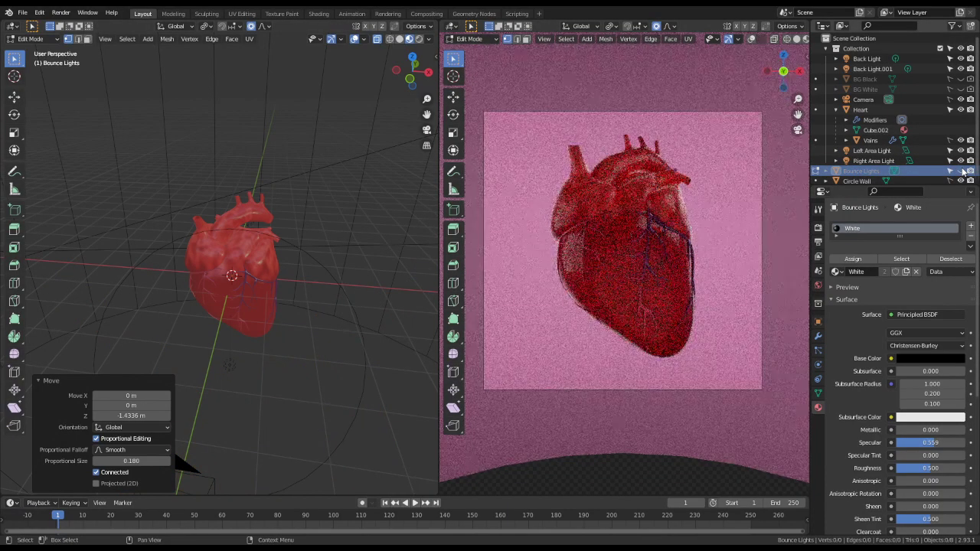
click(961, 170)
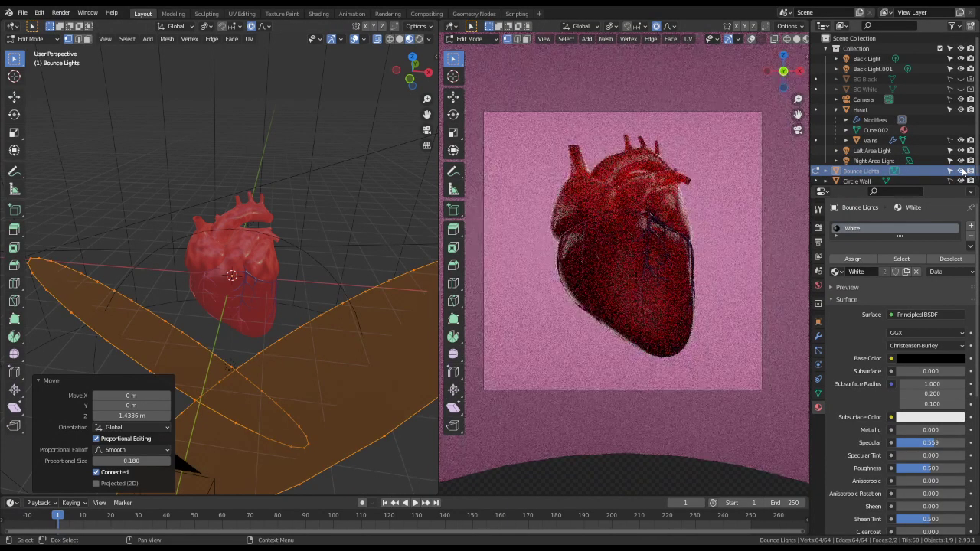
double_click(863, 171)
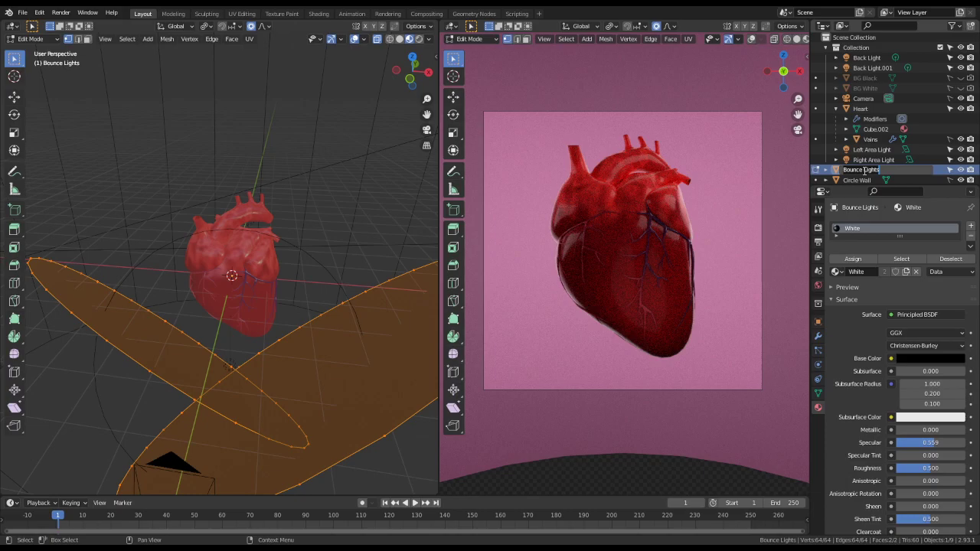
key(Home)
text(Neg)
key(BackSpace)
text(ative)
key(Return)
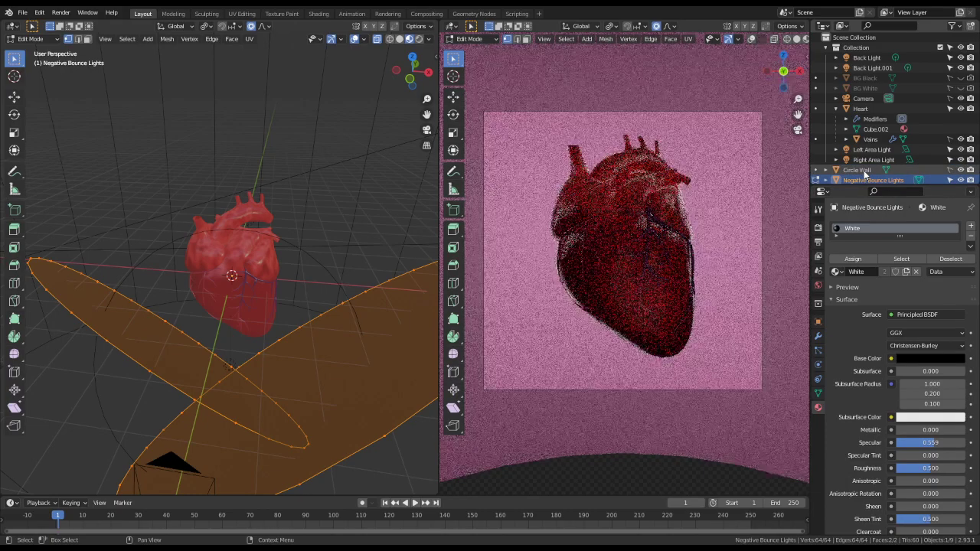
key(ctrl+s)
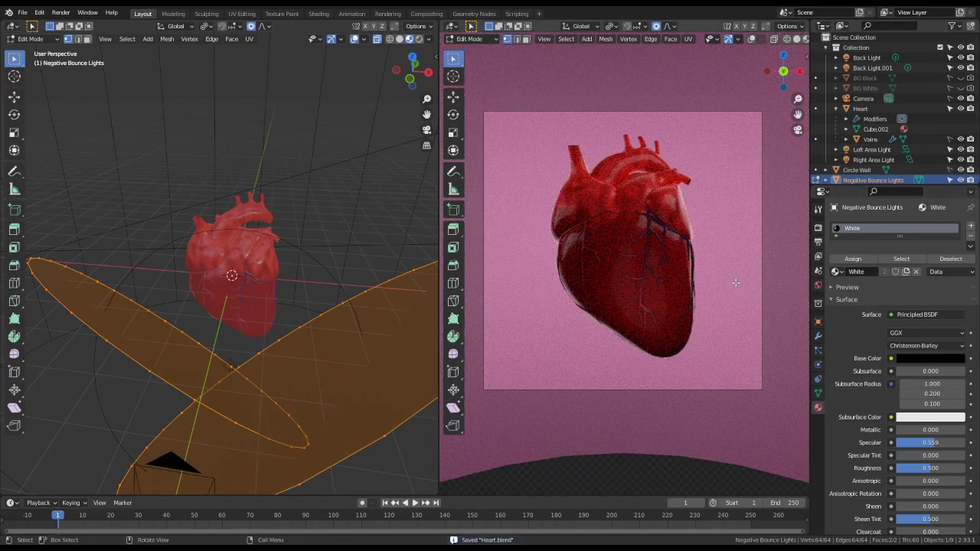
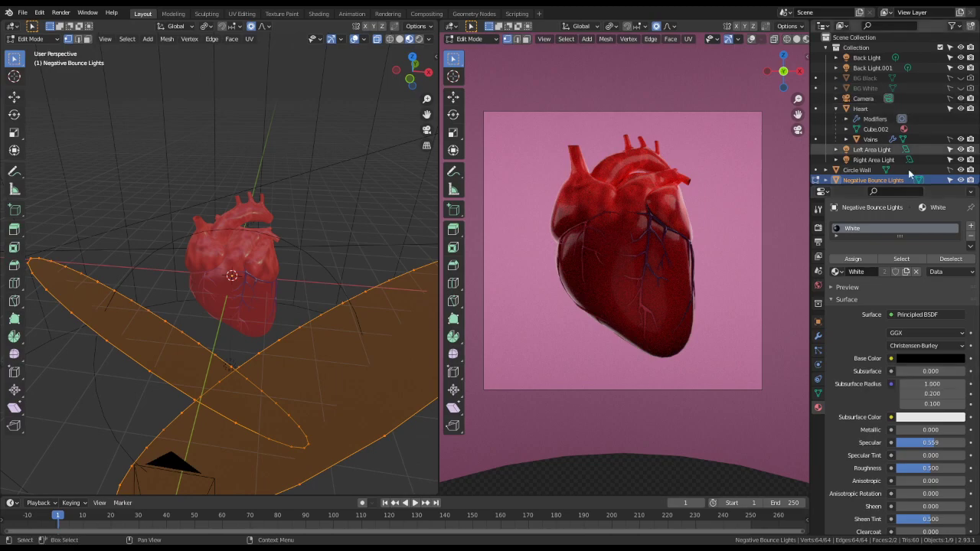
- In the Outliner, rename the duplicated light Back Light.001 to 'Front Light'
click(872, 67)
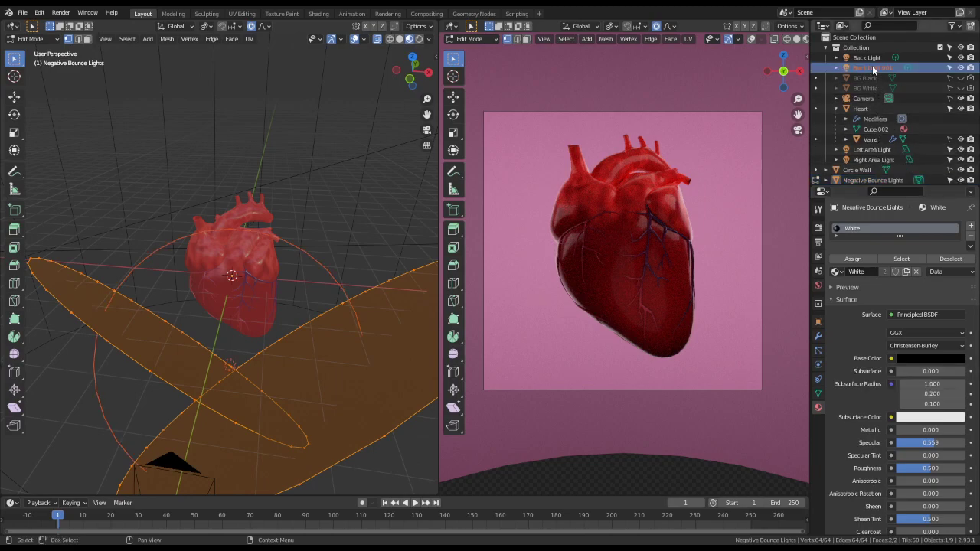
double_click(872, 68)
text(Fr)
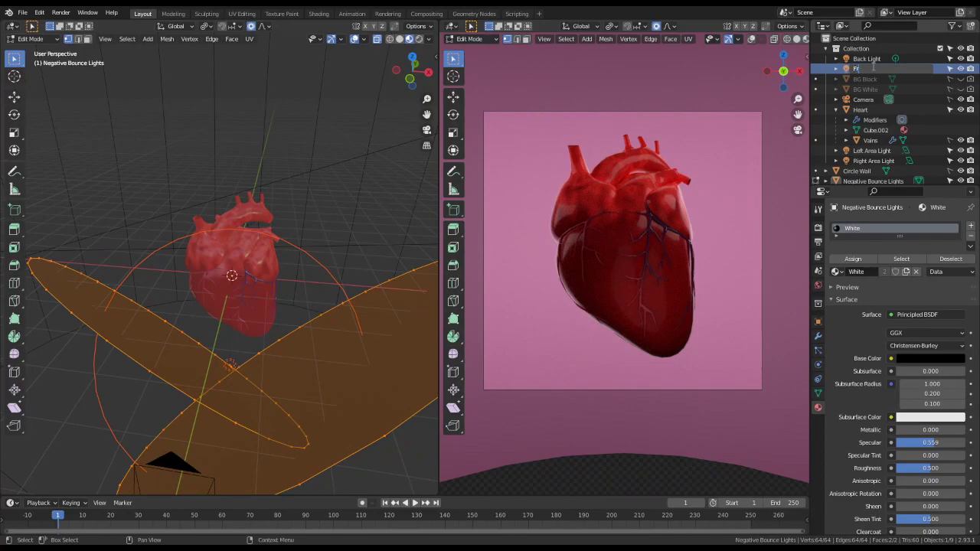
text(ont Light)
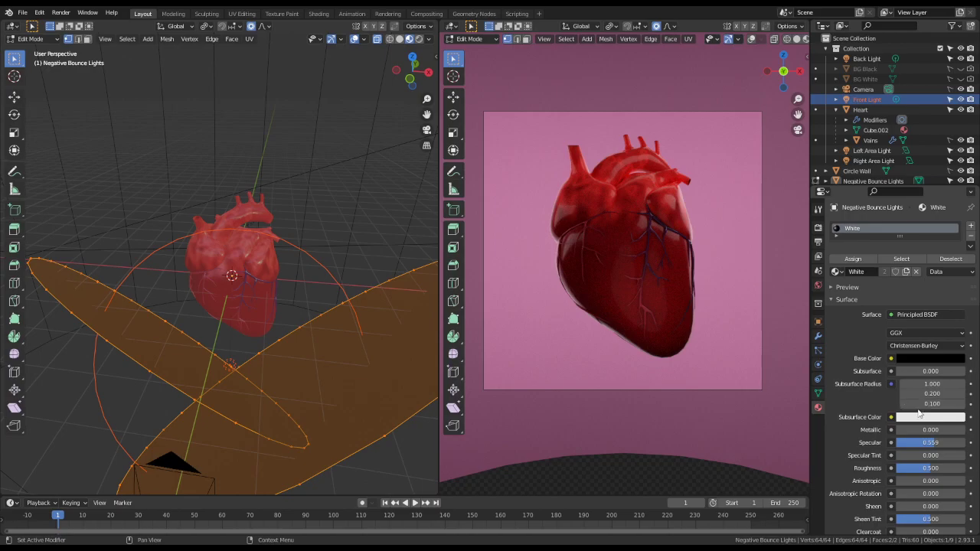
- Back in Object Mode, raise the Front Light's power to 600 W after trying 300 W
click(502, 238)
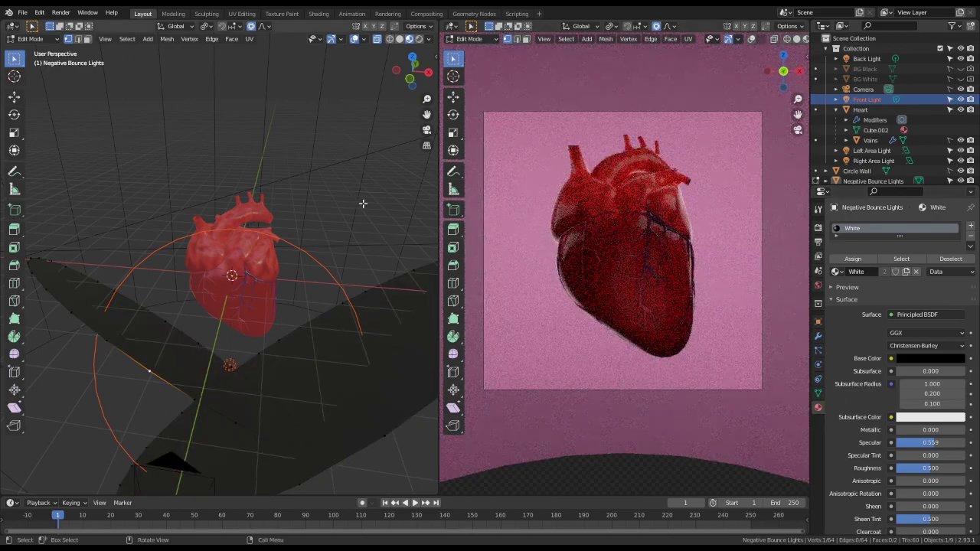
key(Tab)
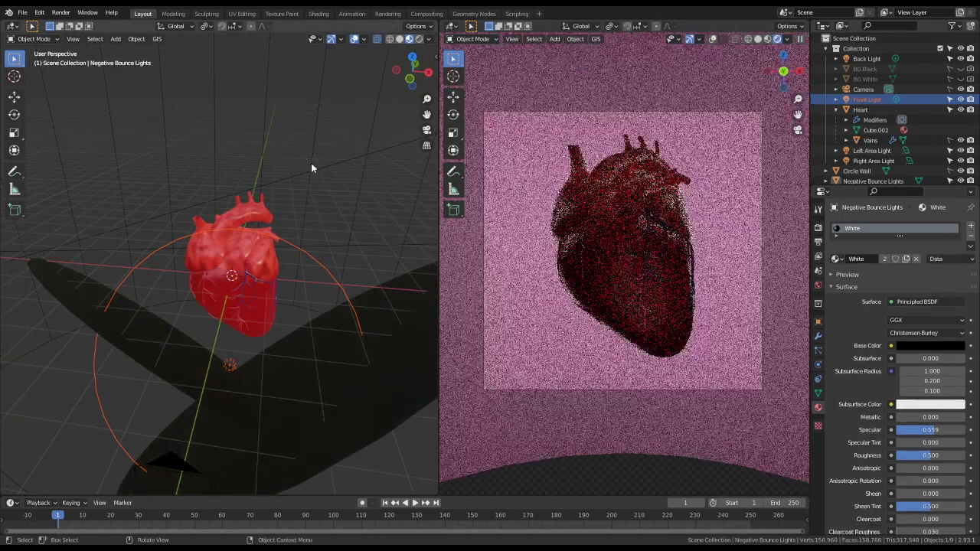
click(308, 236)
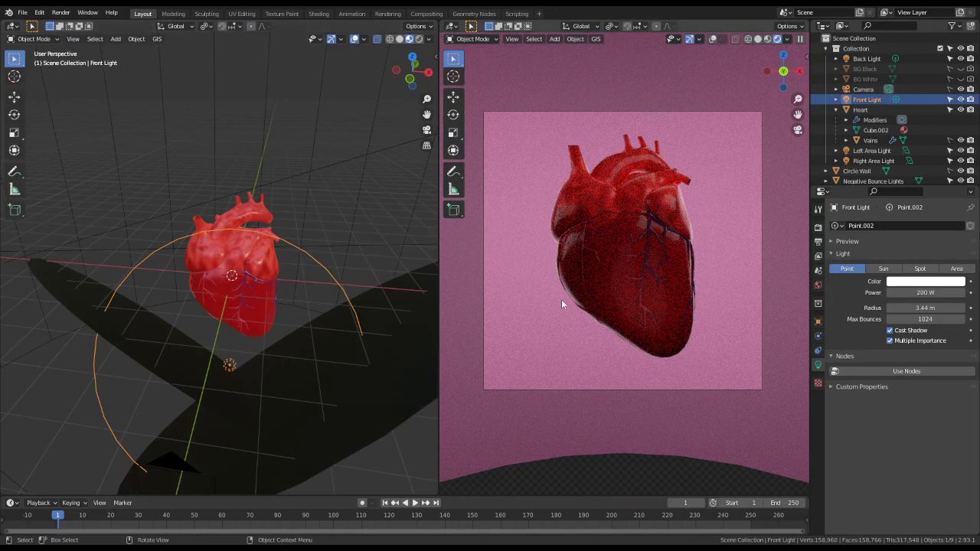
click(918, 291)
text(300)
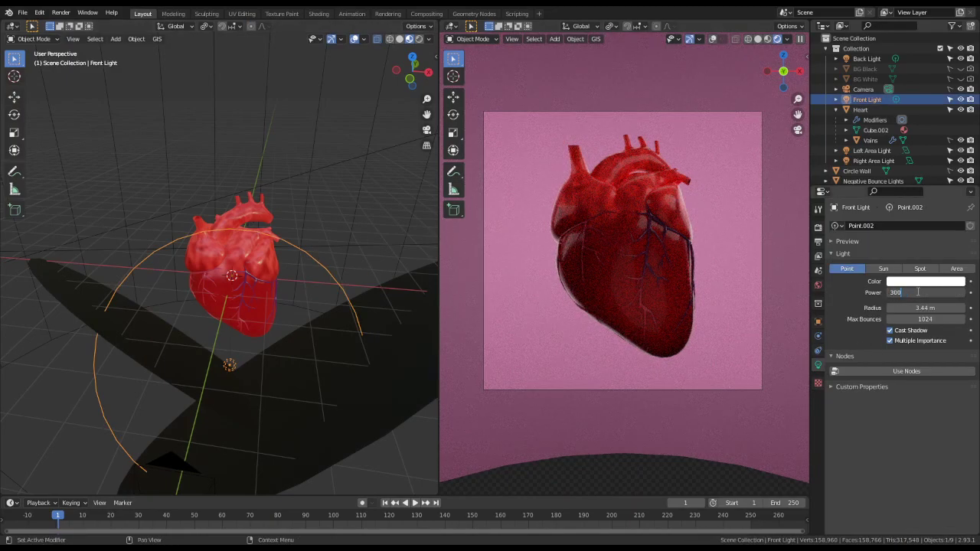
key(Return)
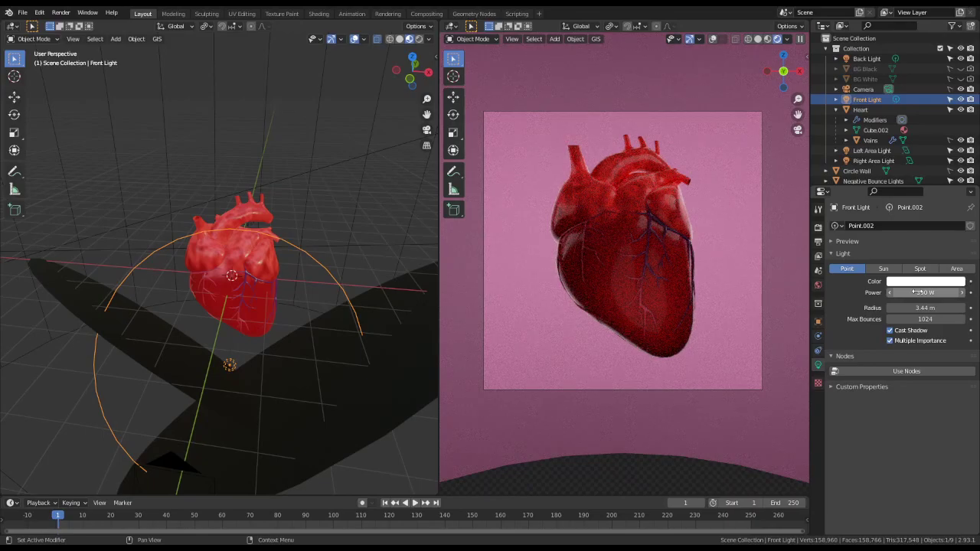
click(918, 292)
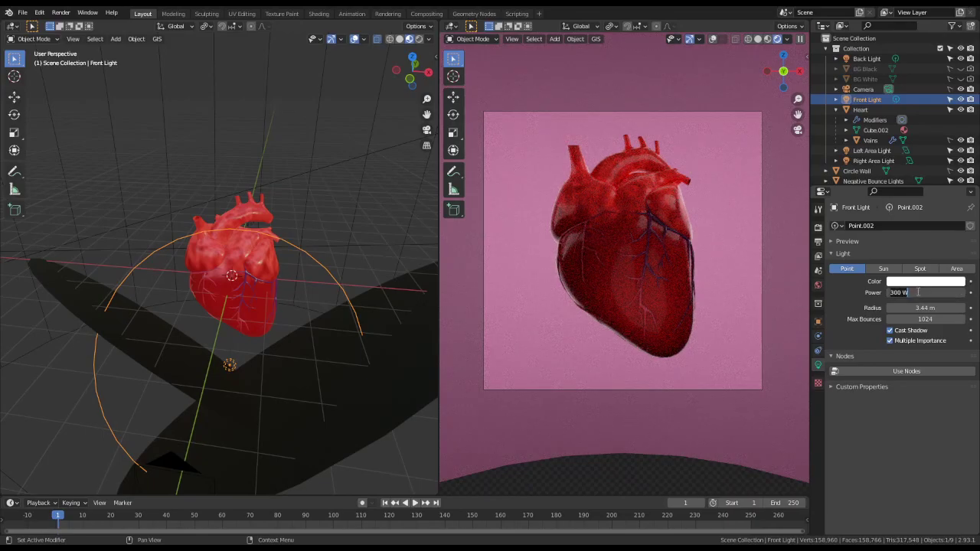
key(Return)
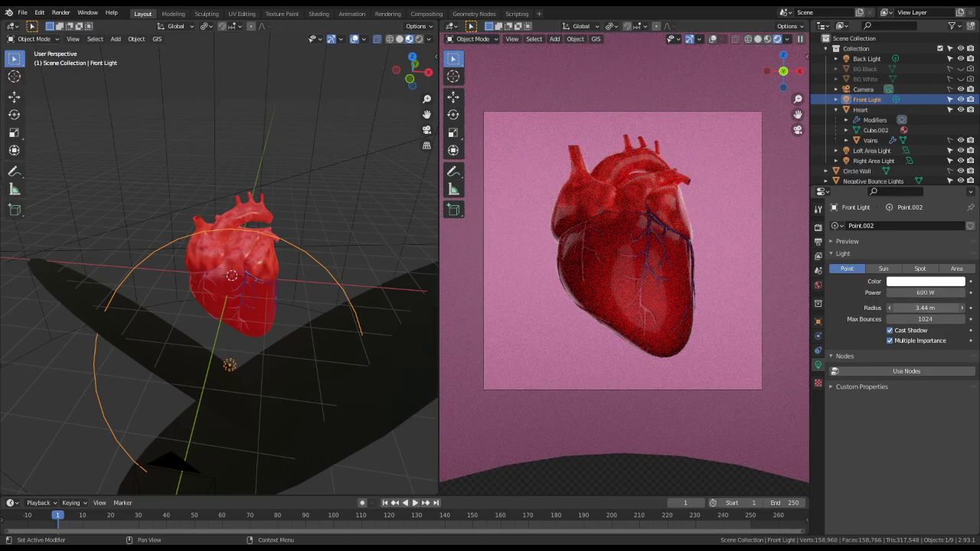
- Keep the Front Light's radius at 2.81 m and move it in front of the heart from top view
mouse_move(919, 307)
mouse_down()
mouse_move(953, 308)
mouse_move(907, 307)
mouse_up()
key(KP_7)
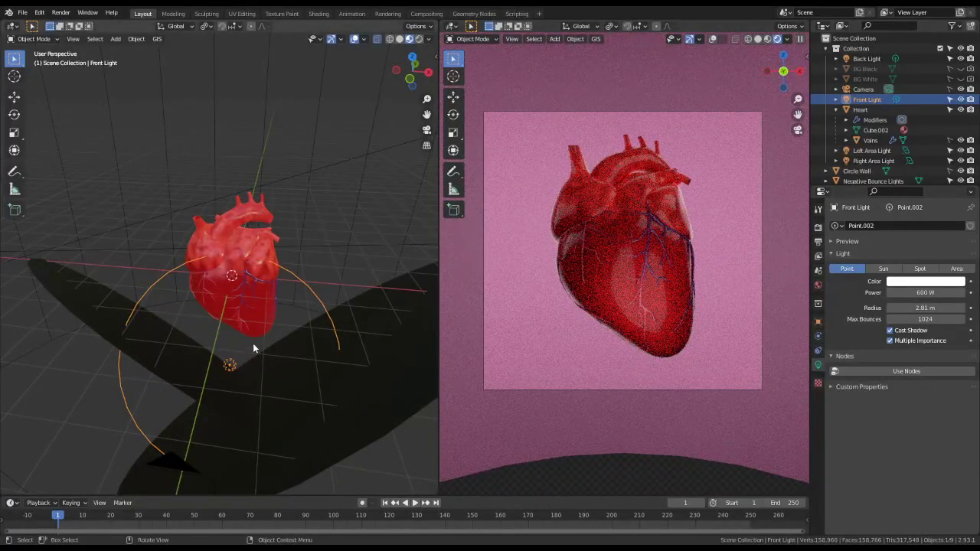
key(g)
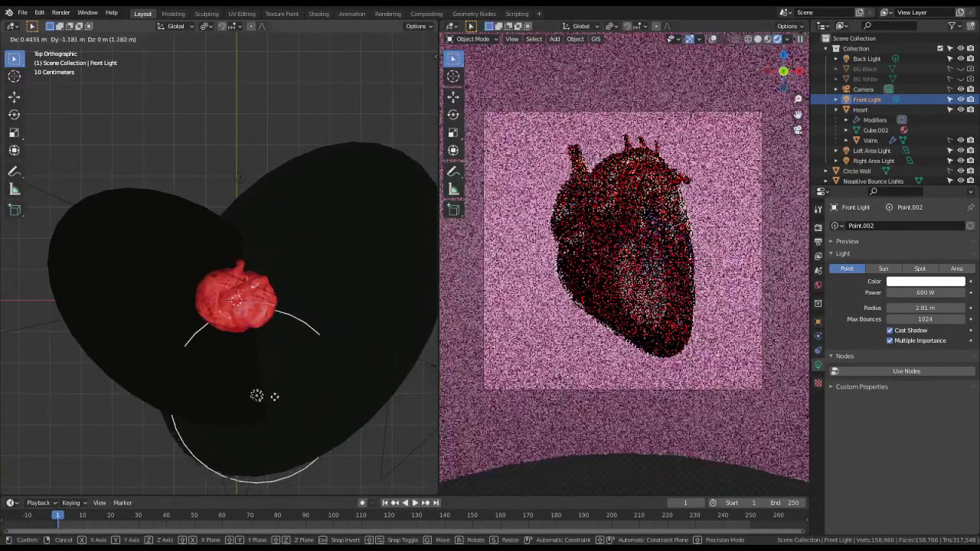
click(253, 395)
middle_drag(301, 376, 303, 282)
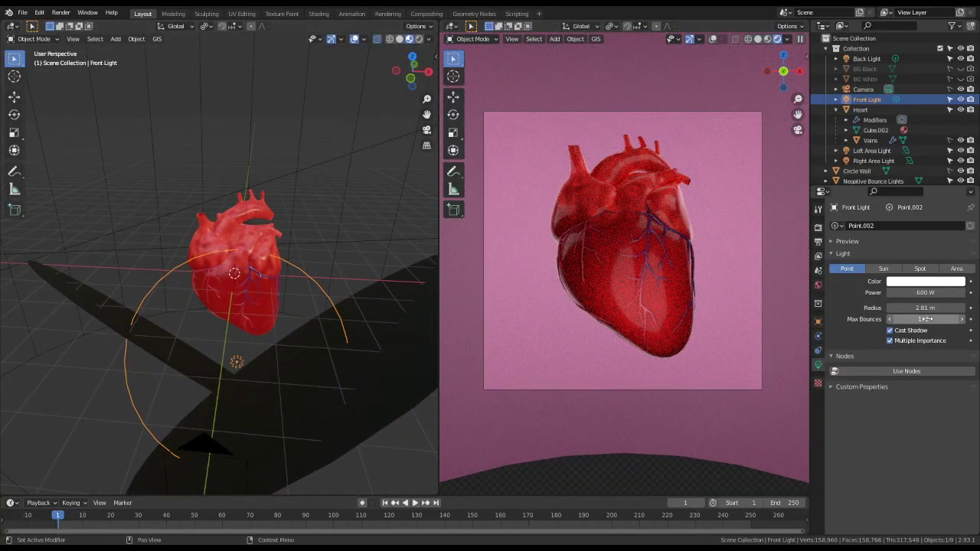
mouse_move(919, 307)
mouse_down()
mouse_move(957, 307)
mouse_move(924, 305)
mouse_up()
key(ctrl+z)
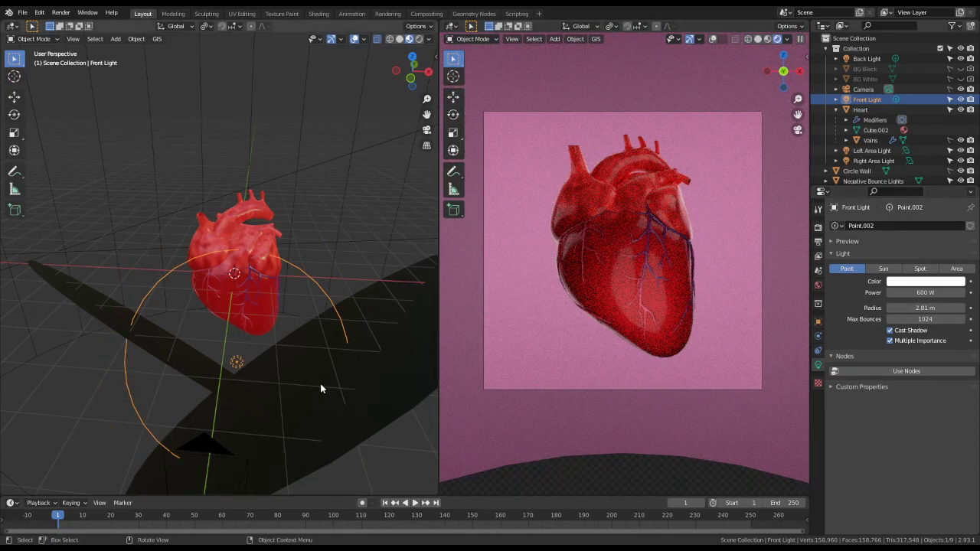
- Proportionally move all of the Negative Bounce Lights disc's vertices, then rotate them 18.7° in right view
click(325, 331)
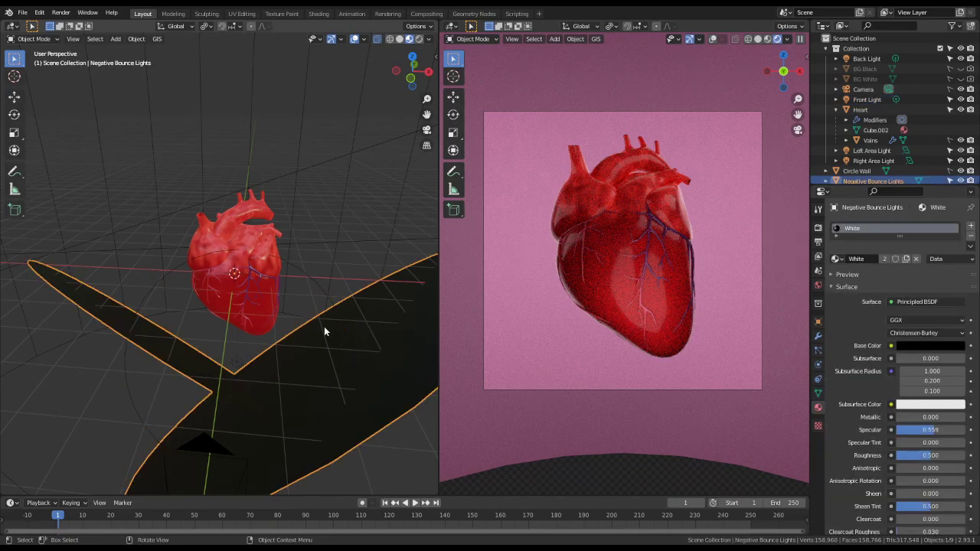
key(Tab)
key(a)
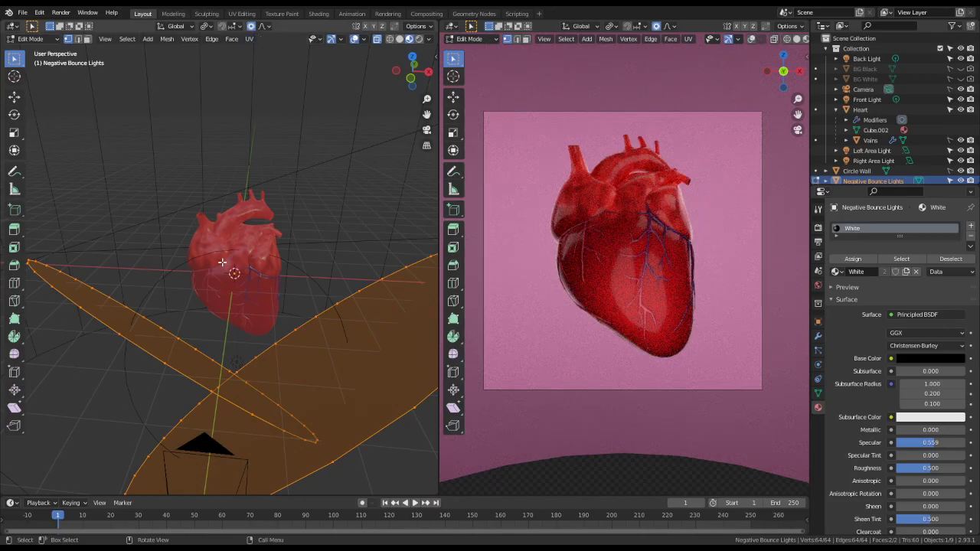
key(KP_7)
key(g)
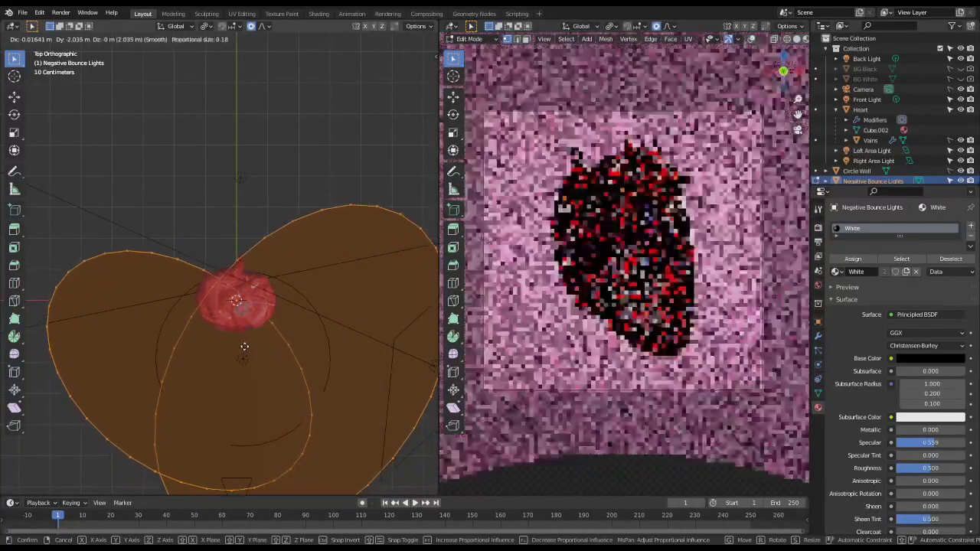
click(244, 346)
key(KP_3)
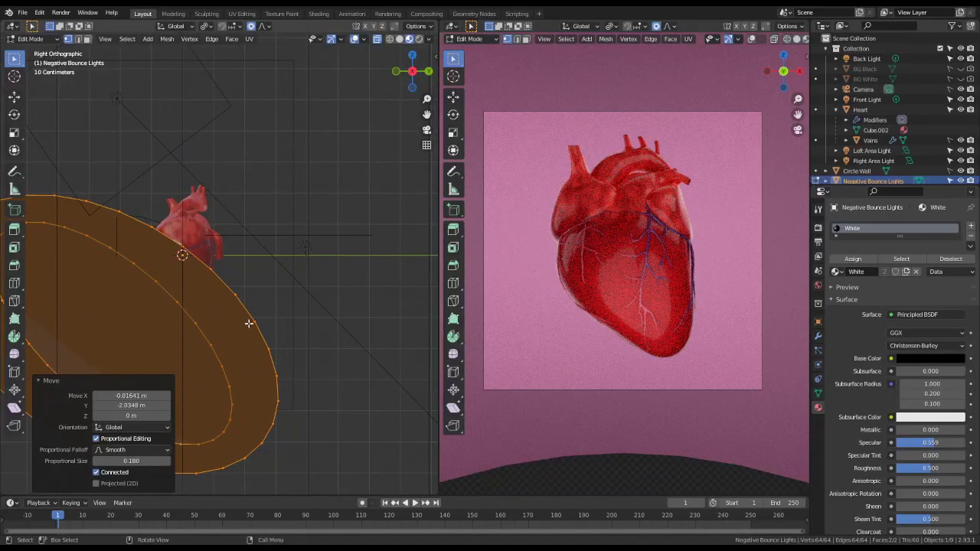
key(r)
click(299, 338)
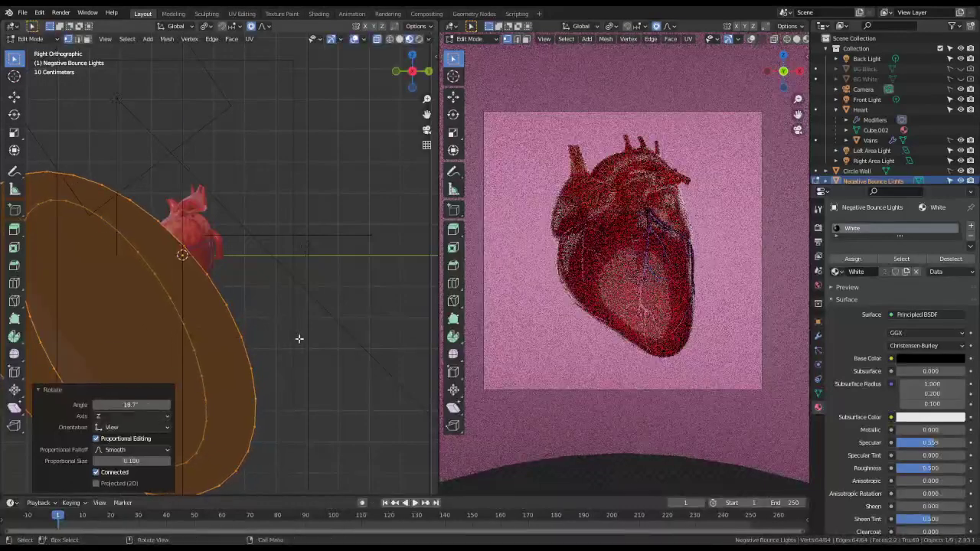
shift+middle_drag(300, 338, 421, 371)
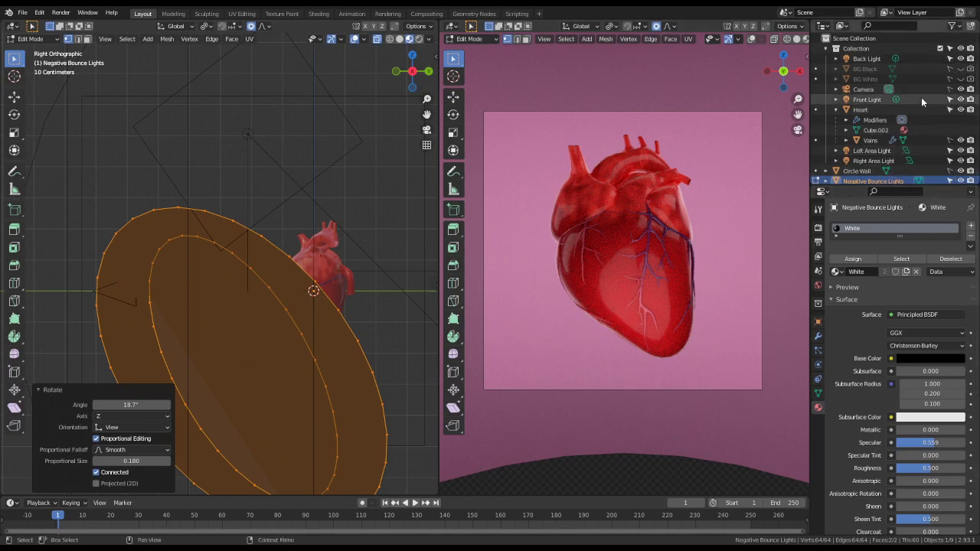
- Toggle the Front Light's visibility to compare lighting, then reselect it in Object Mode
click(960, 99)
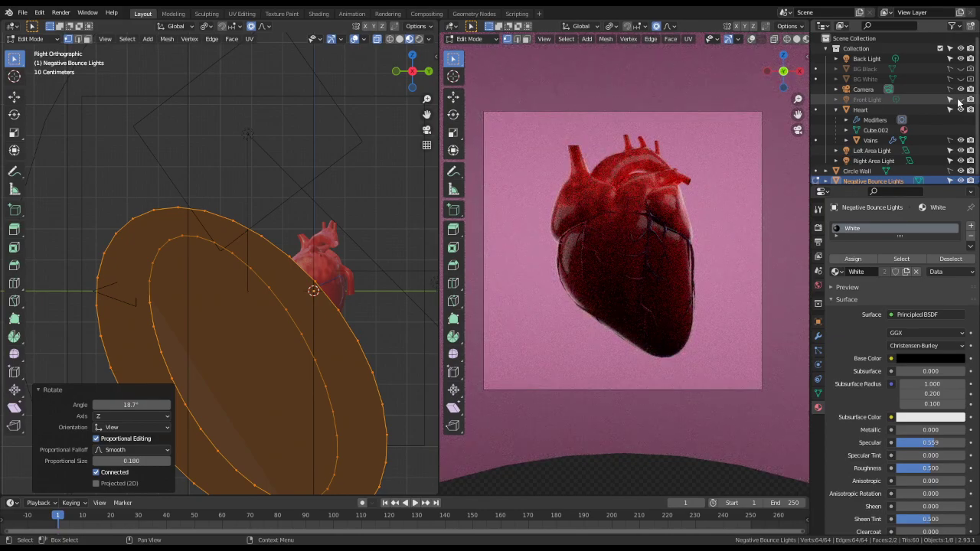
click(960, 100)
click(867, 100)
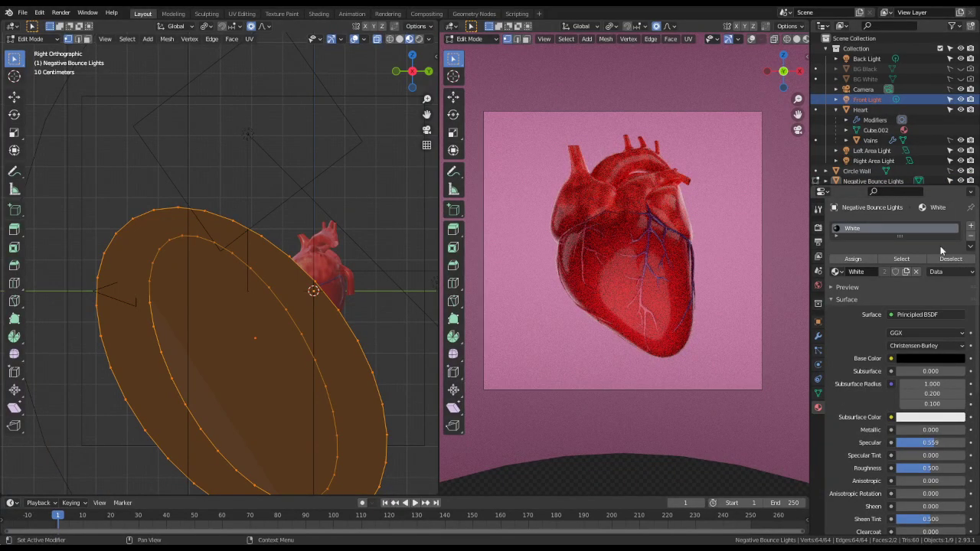
click(817, 322)
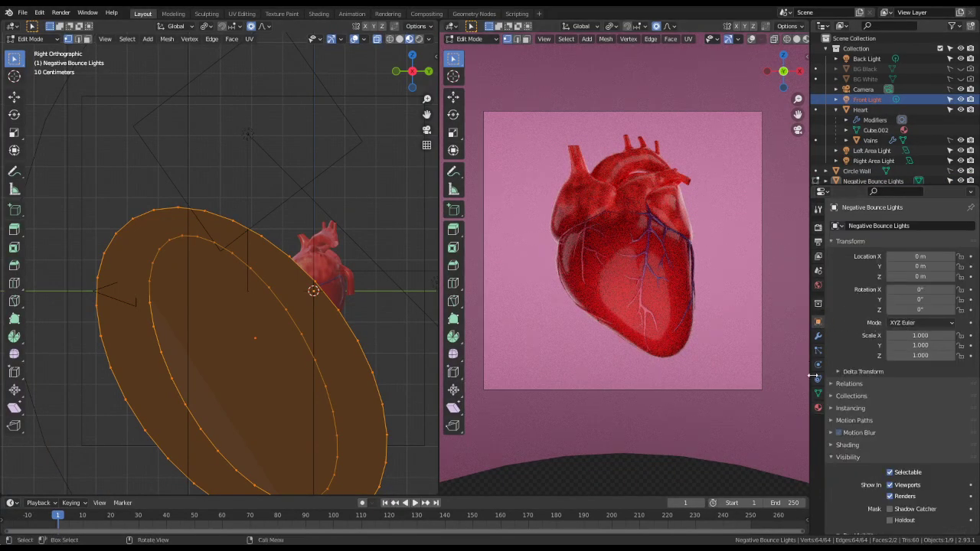
key(Tab)
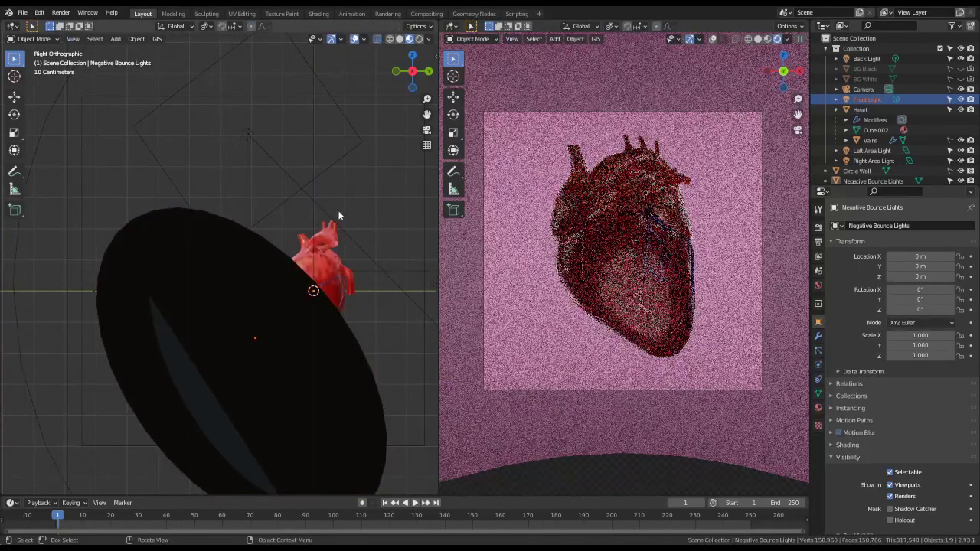
click(866, 100)
click(817, 365)
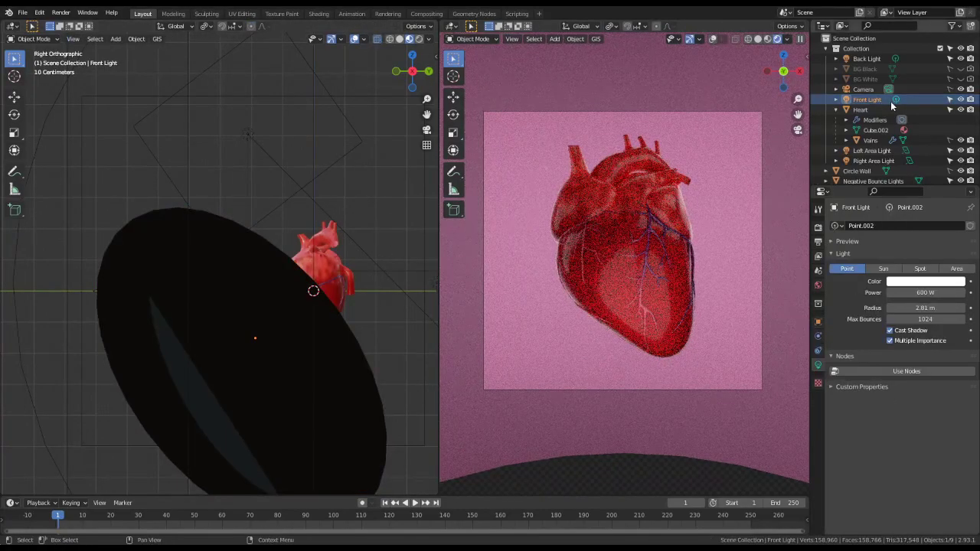
- Turn the Front Light into an area light and aim it at the heart
click(956, 269)
middle_drag(375, 230, 357, 297)
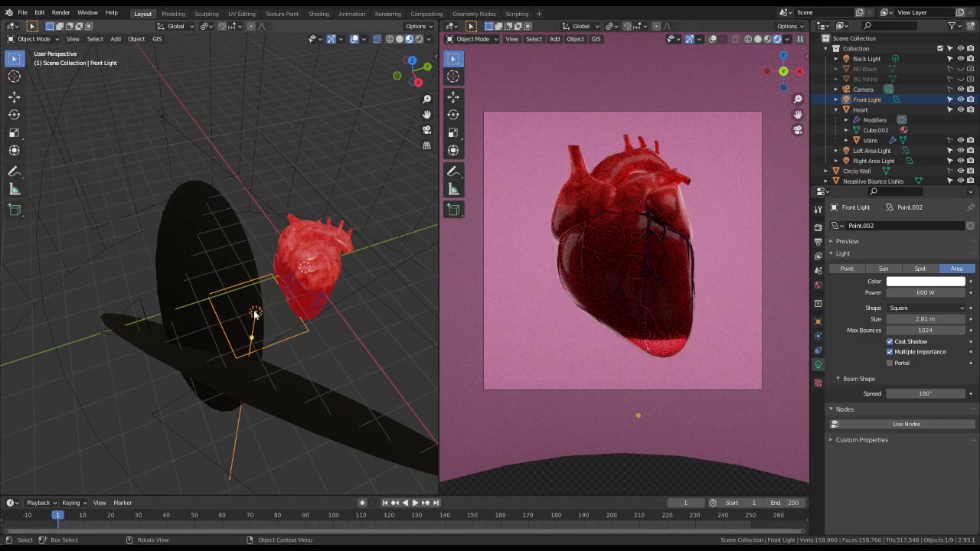
middle_drag(255, 313, 264, 295)
key(KP_3)
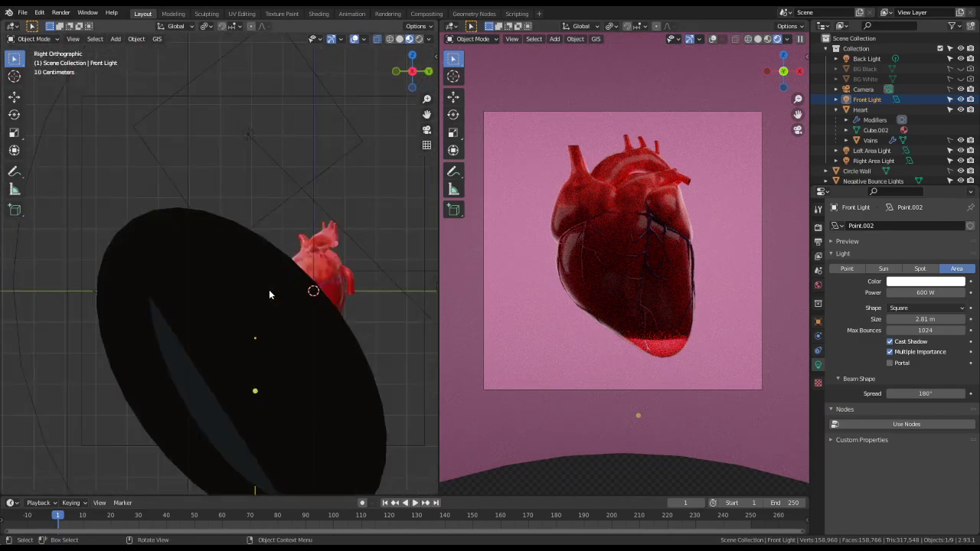
drag(253, 388, 283, 320)
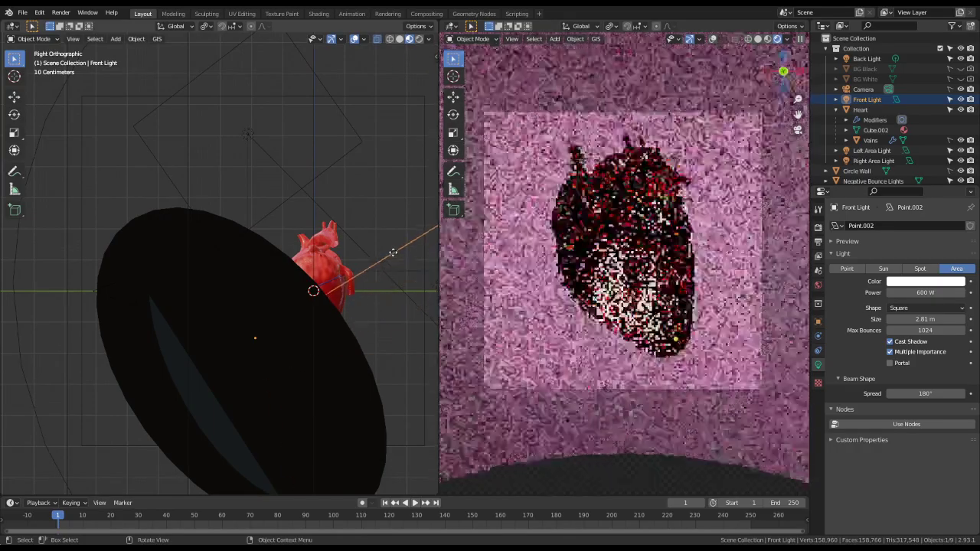
middle_drag(120, 73, 277, 263)
key(KP_7)
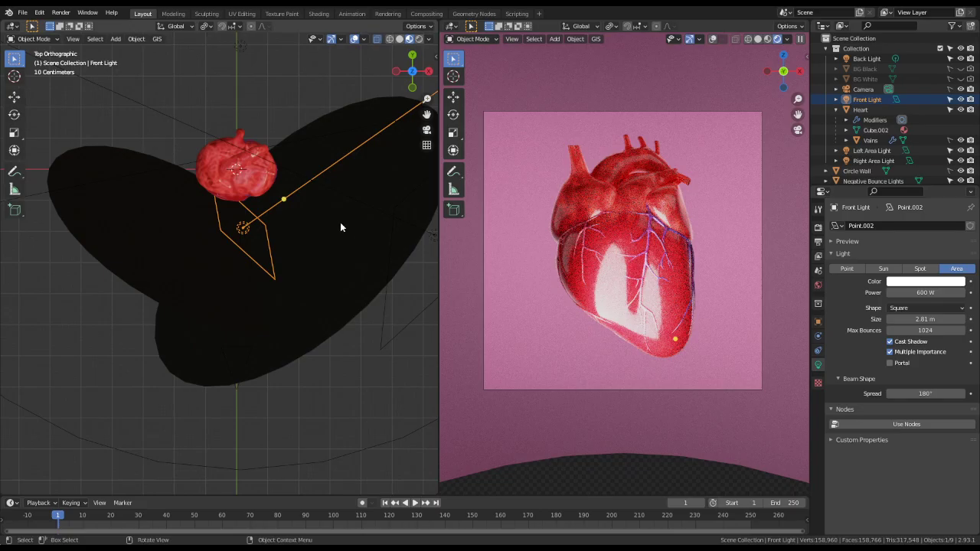
drag(284, 200, 237, 167)
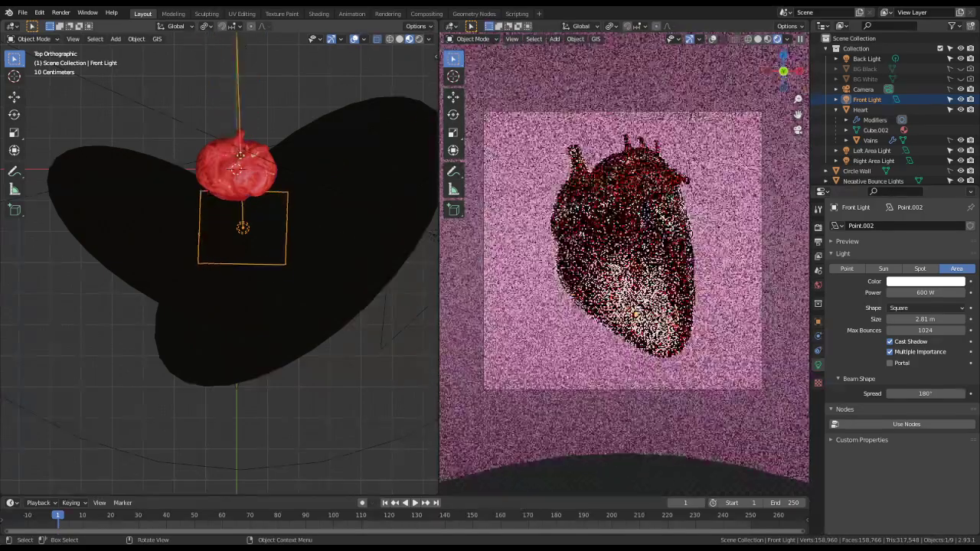
- Set the Front Light to 100 W, enlarge it to 5.57 m and tilt it 19.7°
click(921, 292)
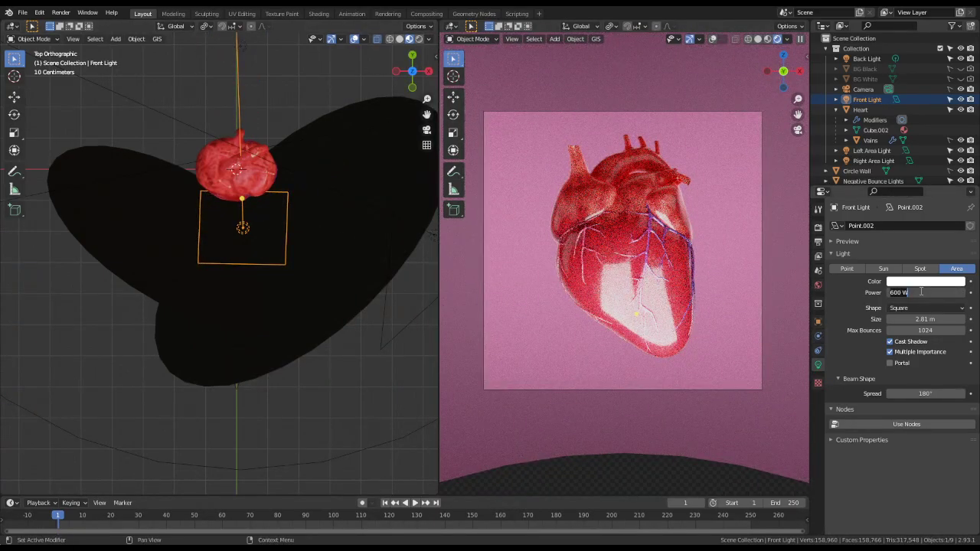
text(100)
key(Return)
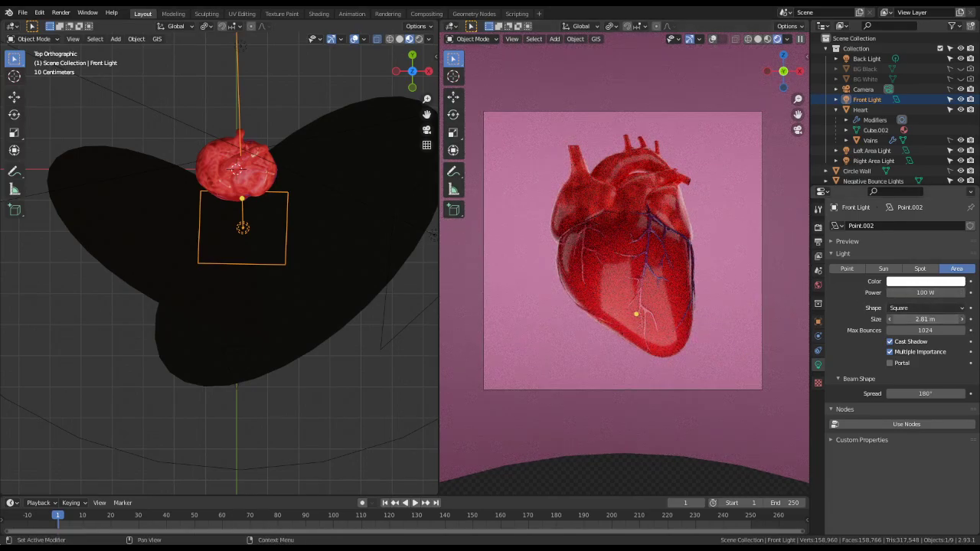
mouse_move(924, 318)
mouse_down()
mouse_move(967, 319)
mouse_move(923, 318)
mouse_up()
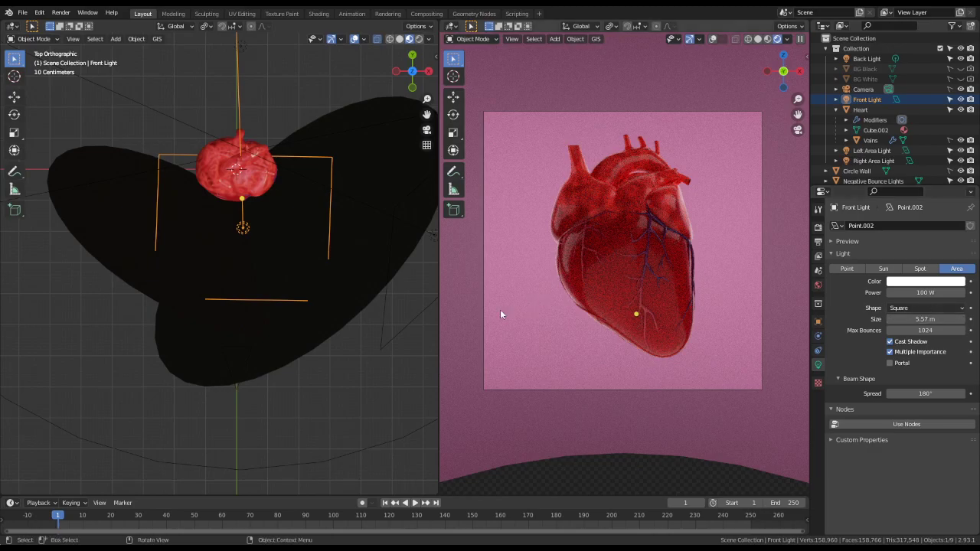
key(shift+t)
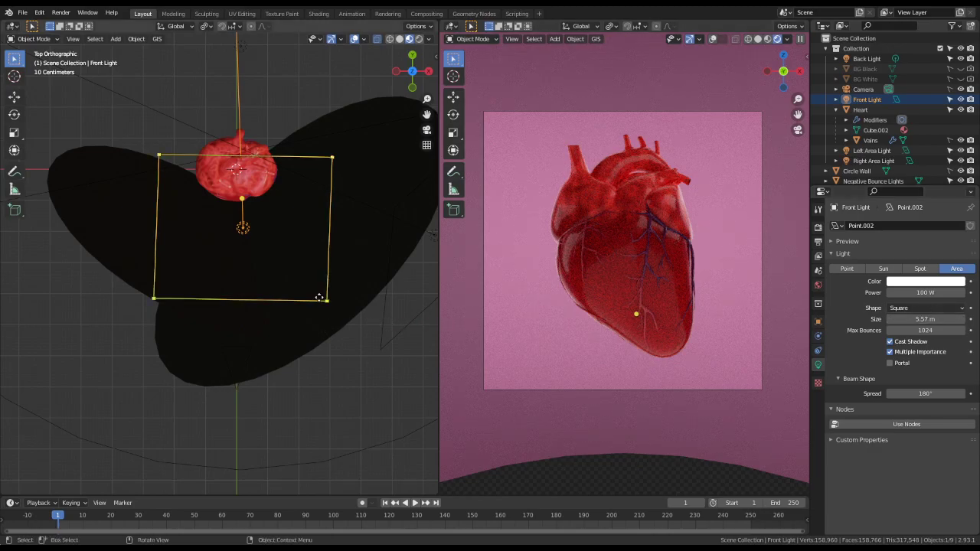
key(KP_3)
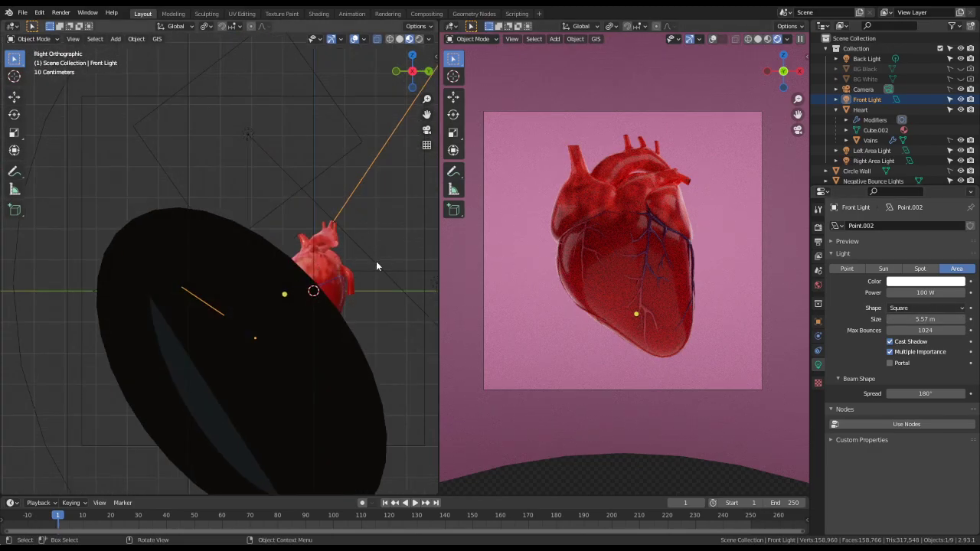
key(r)
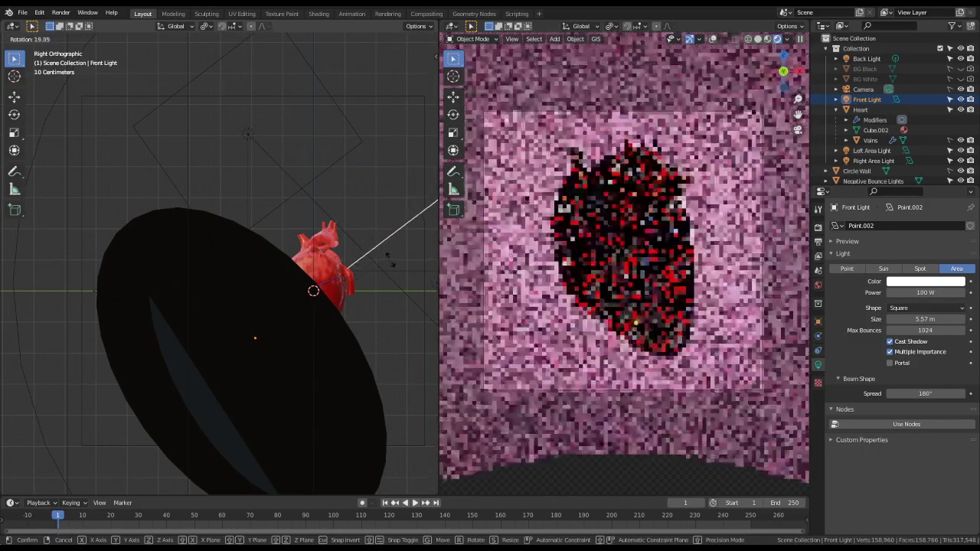
click(306, 262)
middle_drag(305, 263, 268, 304)
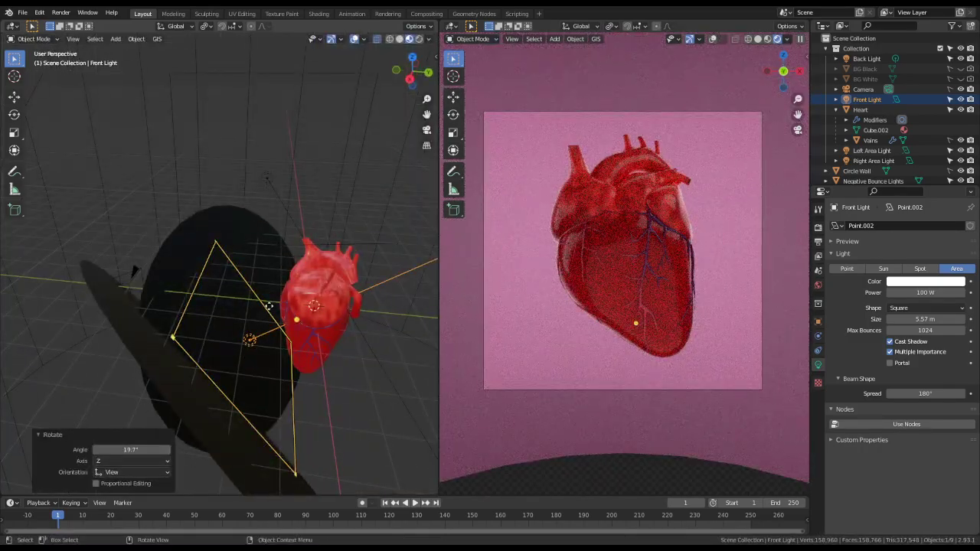
key(Escape)
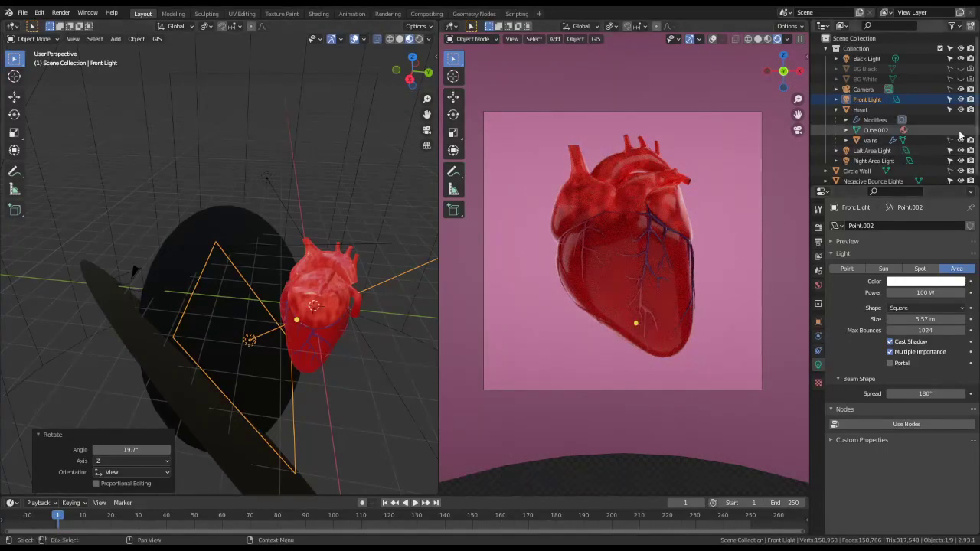
- Compare the Front Light at 150 W and 200 W, then settle back on 100 W
click(961, 99)
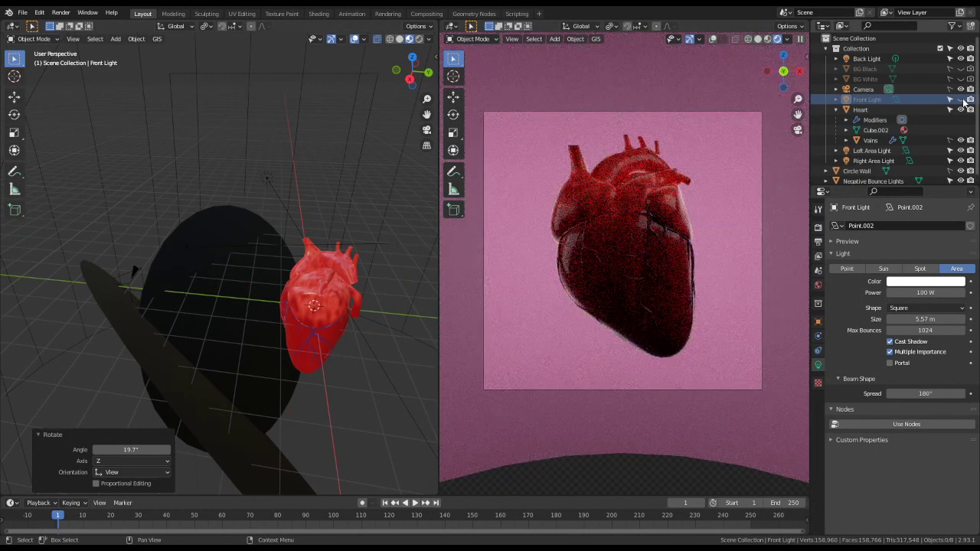
click(961, 100)
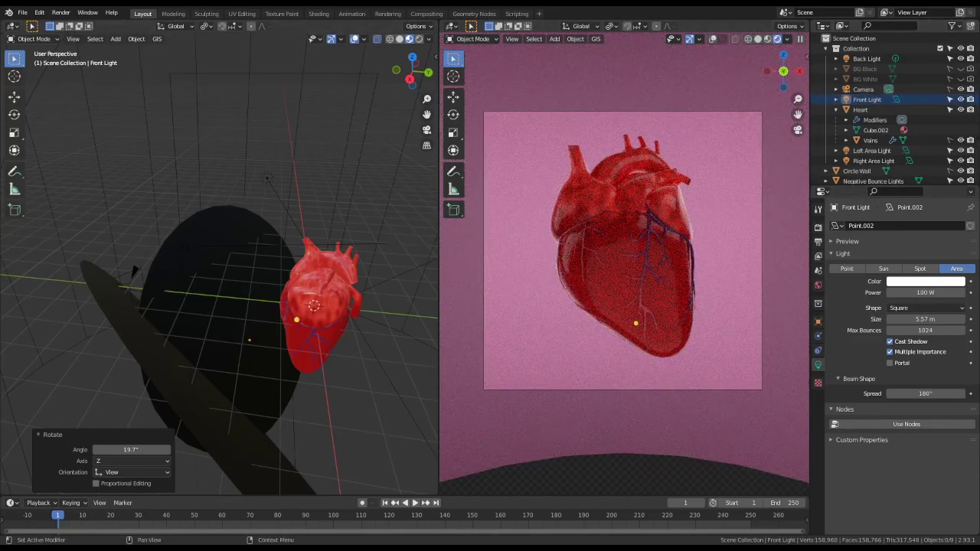
click(909, 292)
text(150)
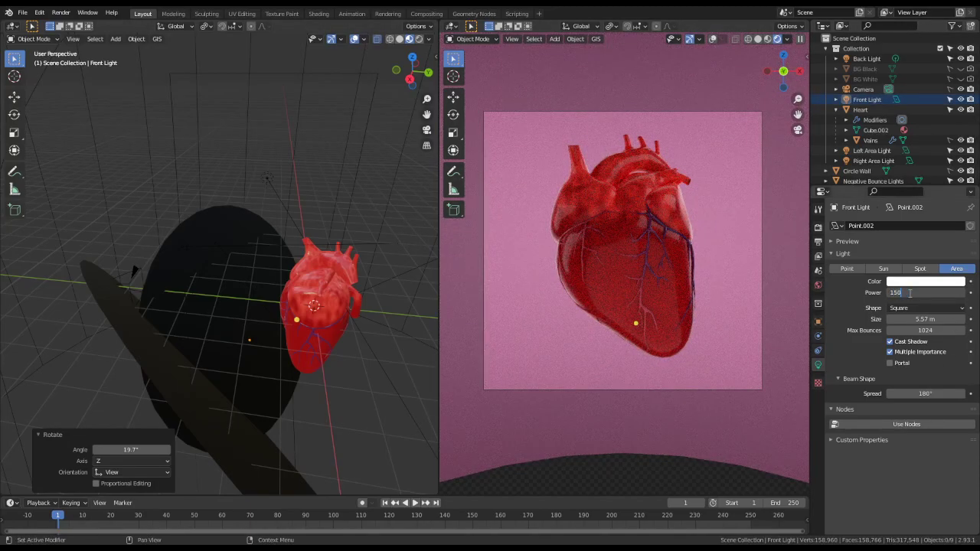
key(Return)
click(910, 293)
text(2)
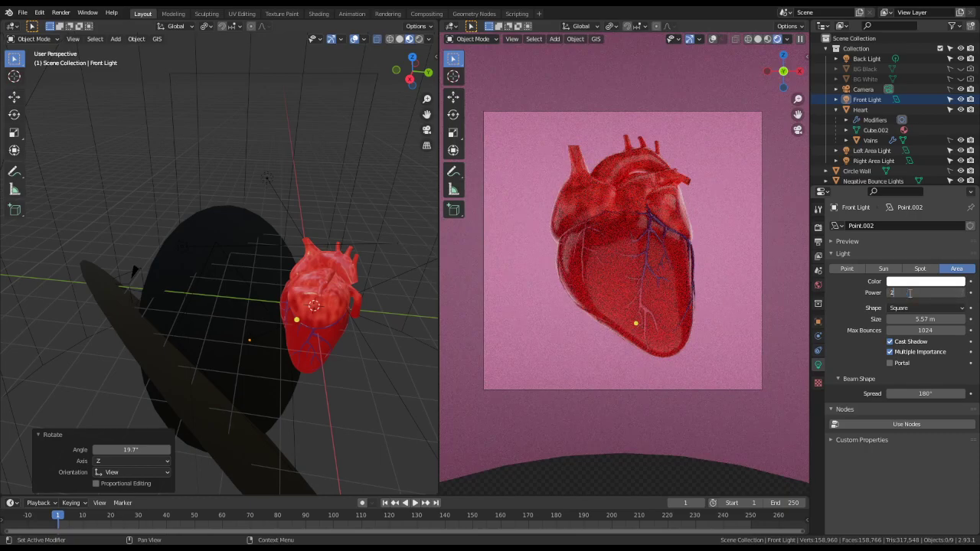
text(00)
key(Return)
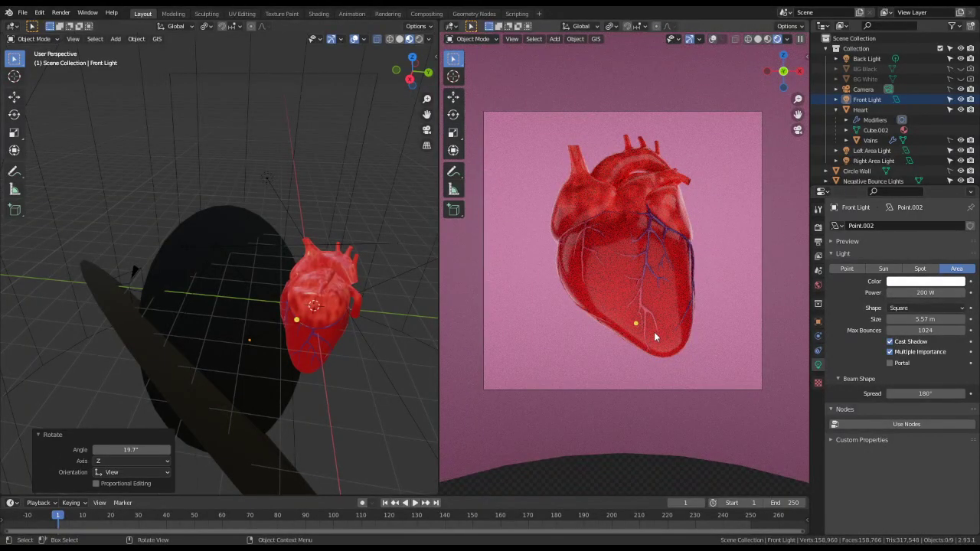
click(920, 292)
text(100)
key(Return)
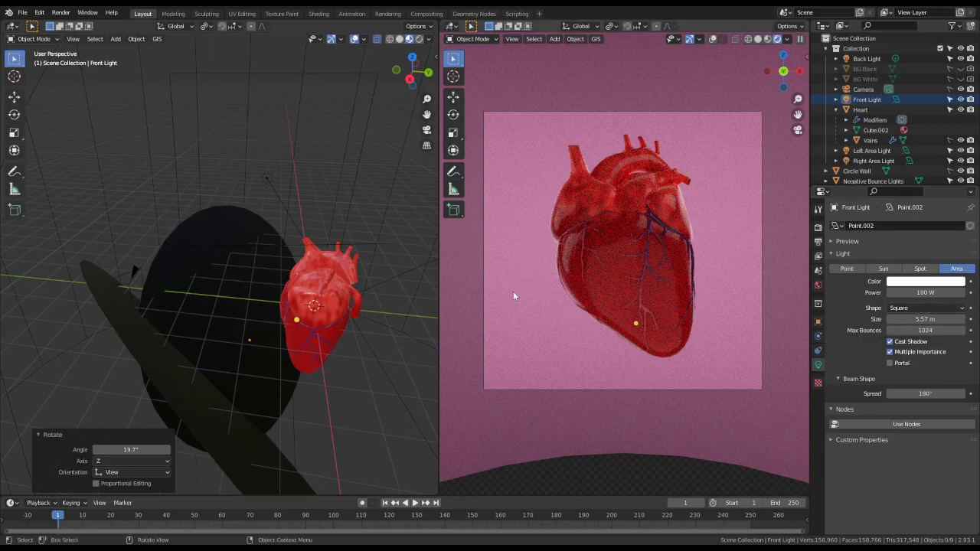
- Try a vertical move of the Front Light, cancel it, then select the Right Area Light
click(248, 342)
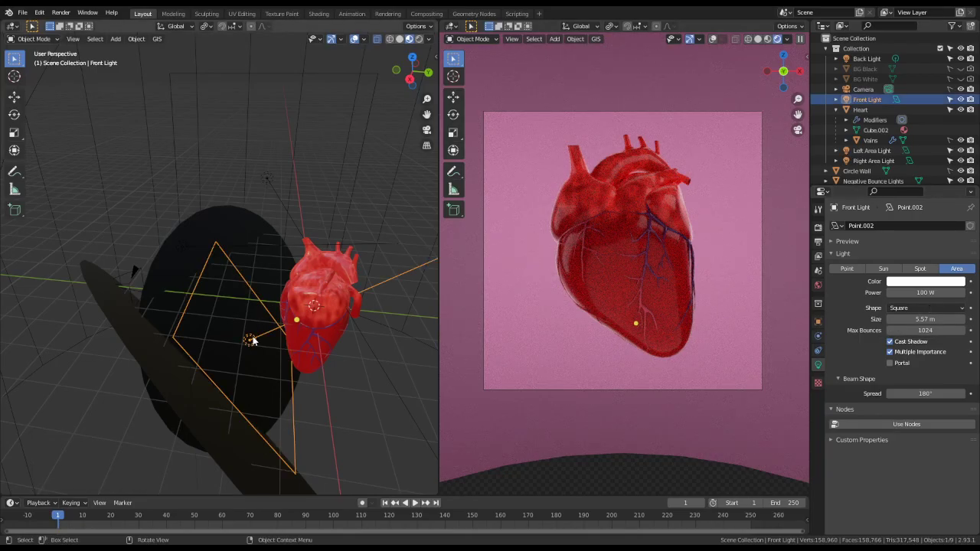
key(g)
key(z)
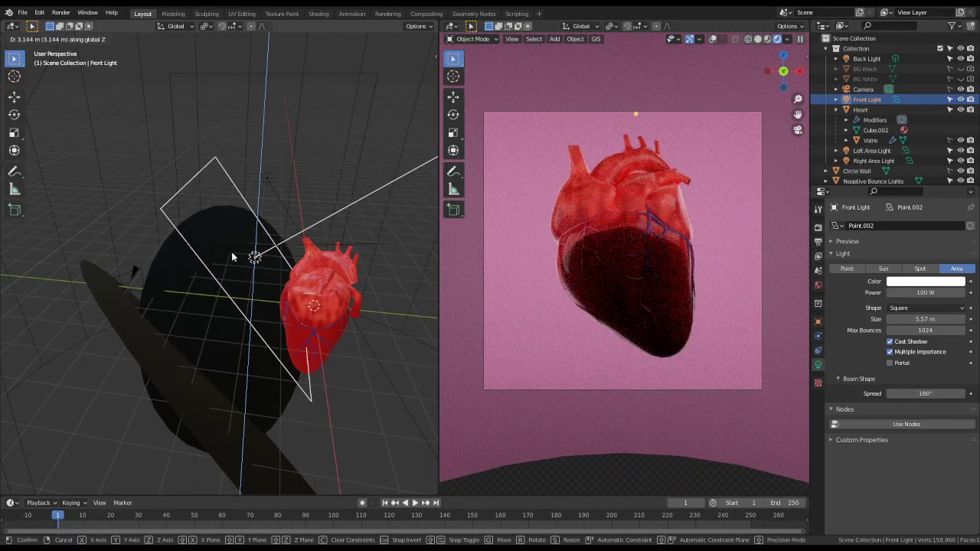
right_click(232, 256)
scroll(156, 253, down, 3)
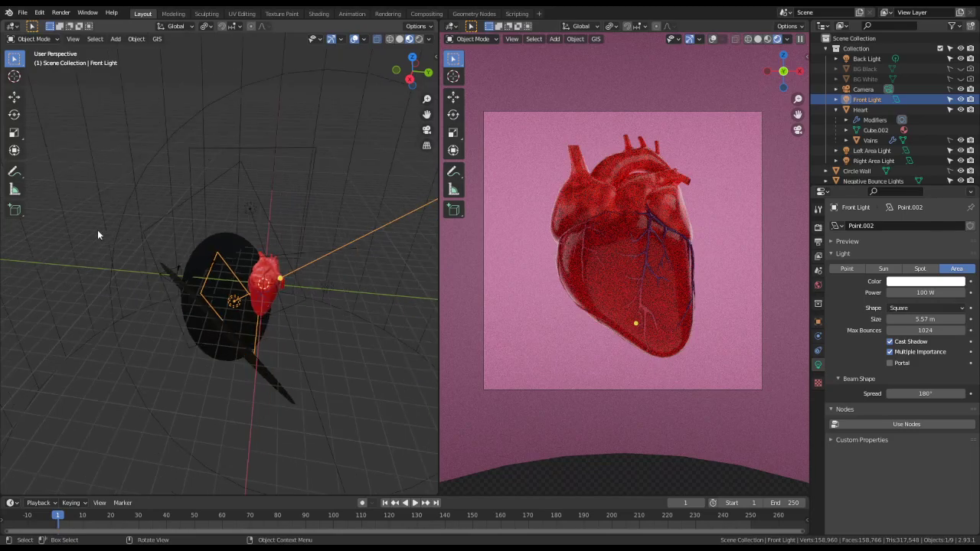
click(99, 242)
middle_drag(99, 243, 342, 182)
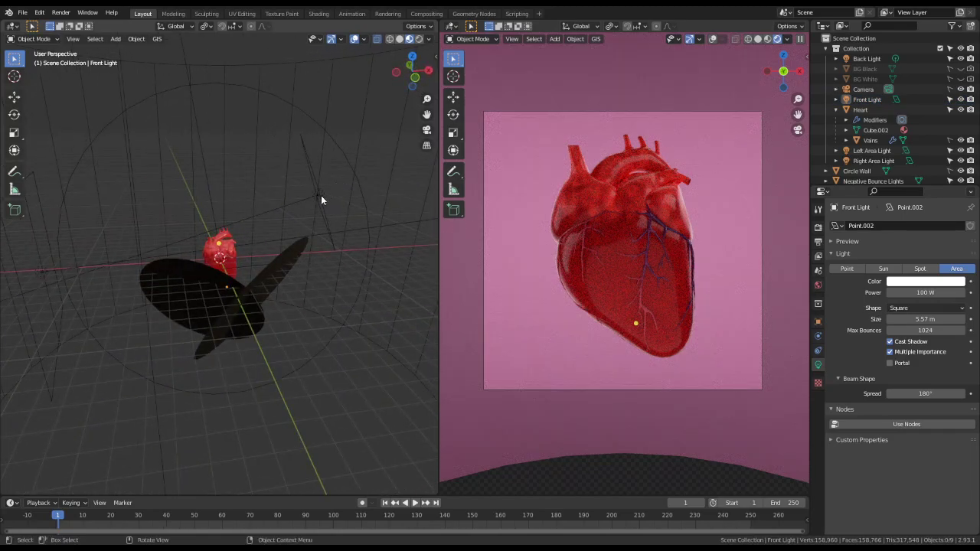
click(321, 196)
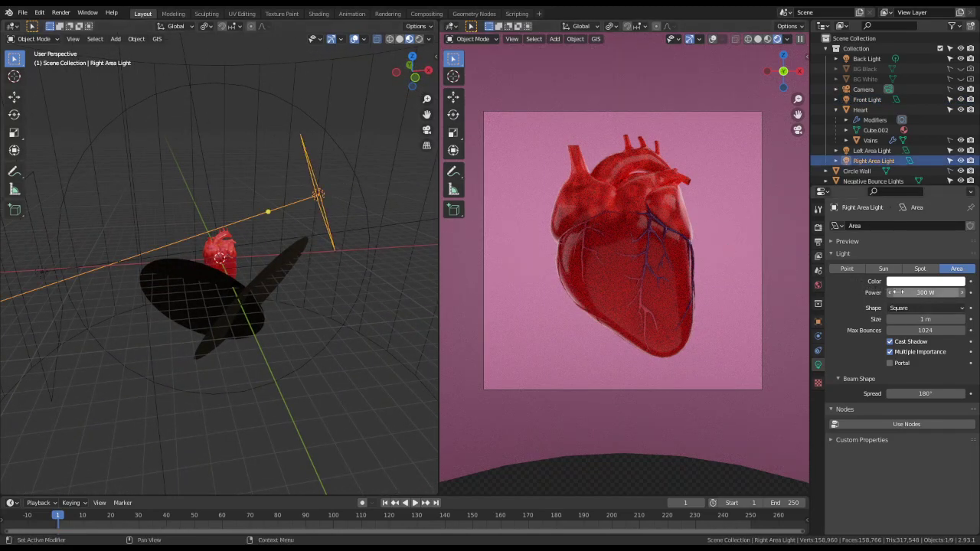
- Briefly set the Right Area Light to 150 W, revert it to 300 W, then open the Shading workspace
click(925, 292)
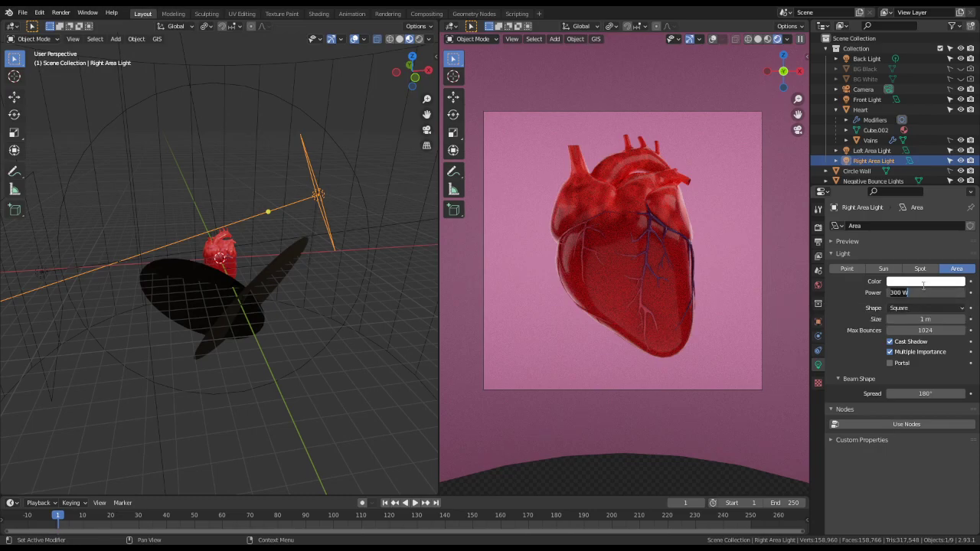
key(Return)
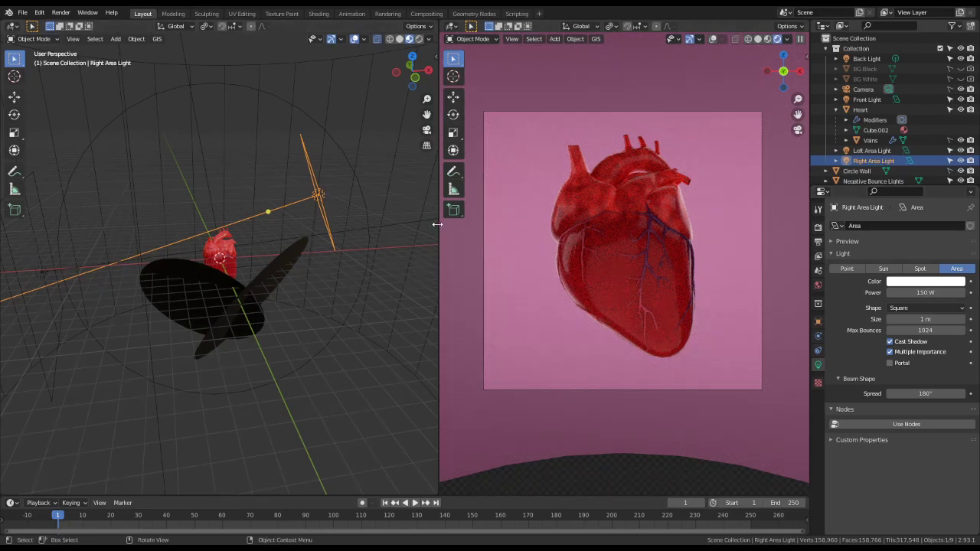
key(ctrl+z)
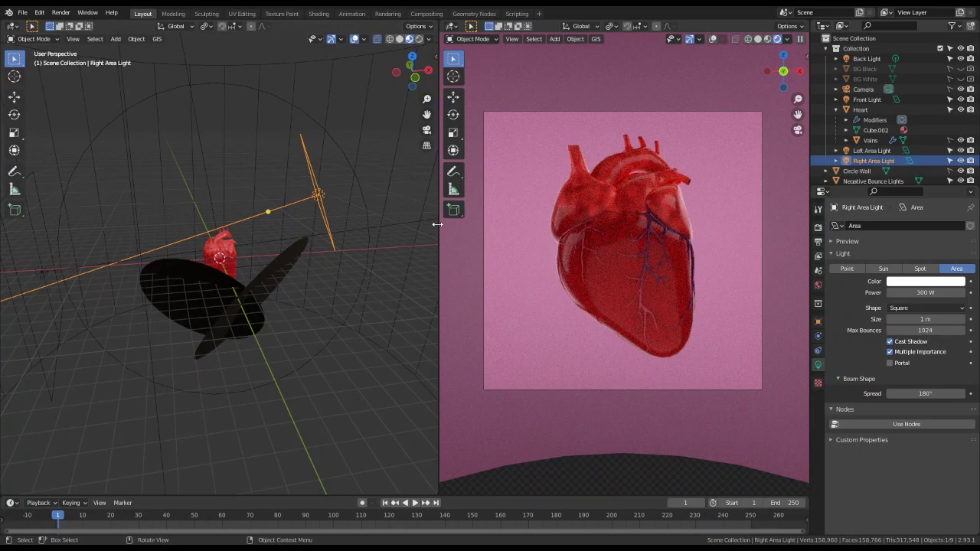
click(314, 14)
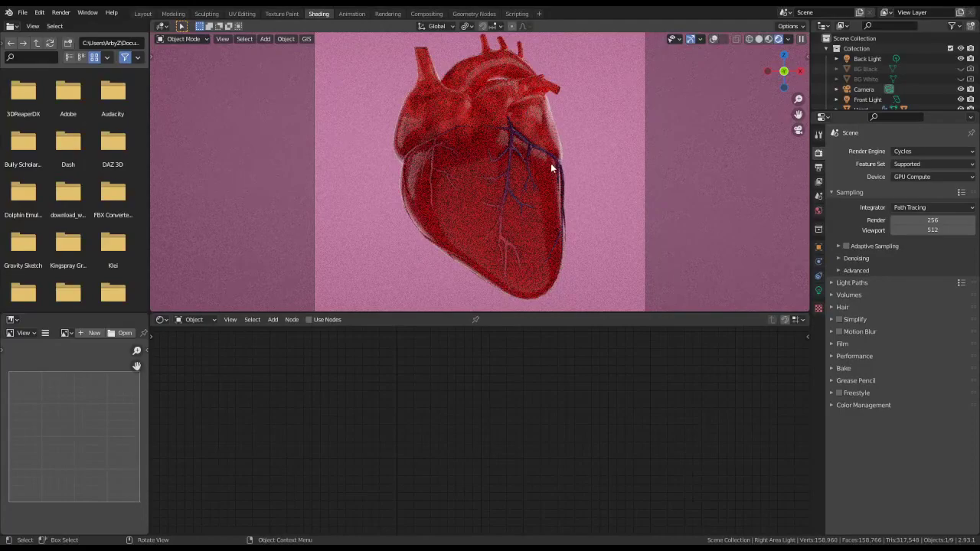
- In material preview, darken the Heart ramp's red stop, move it to the end, and shift pink left
click(768, 39)
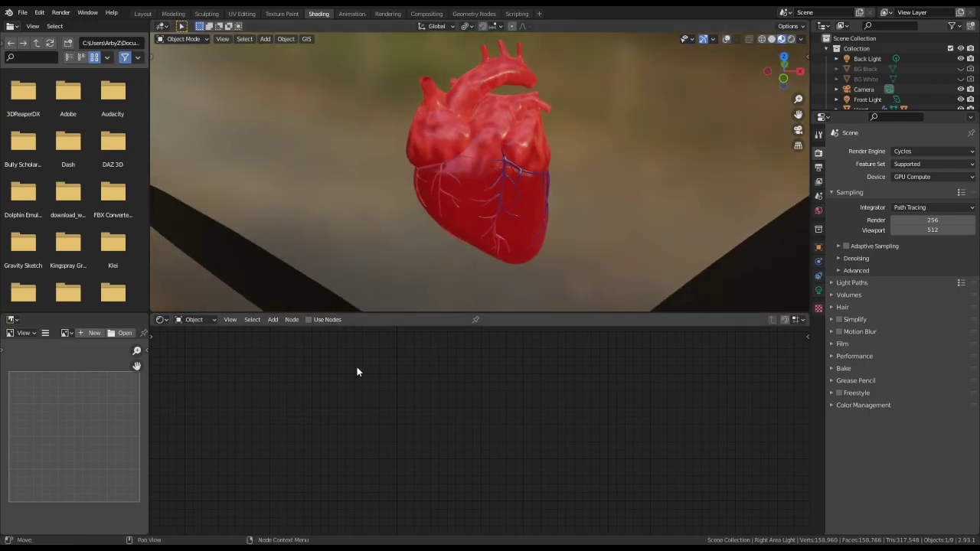
click(530, 96)
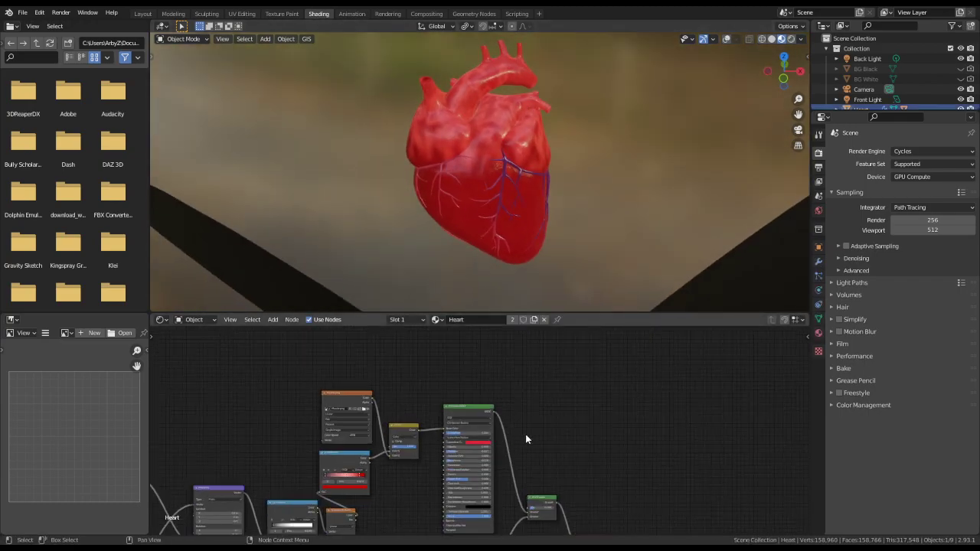
scroll(525, 434, up, 2)
shift+scroll(490, 413, down, 5)
shift+scroll(452, 422, up, 5)
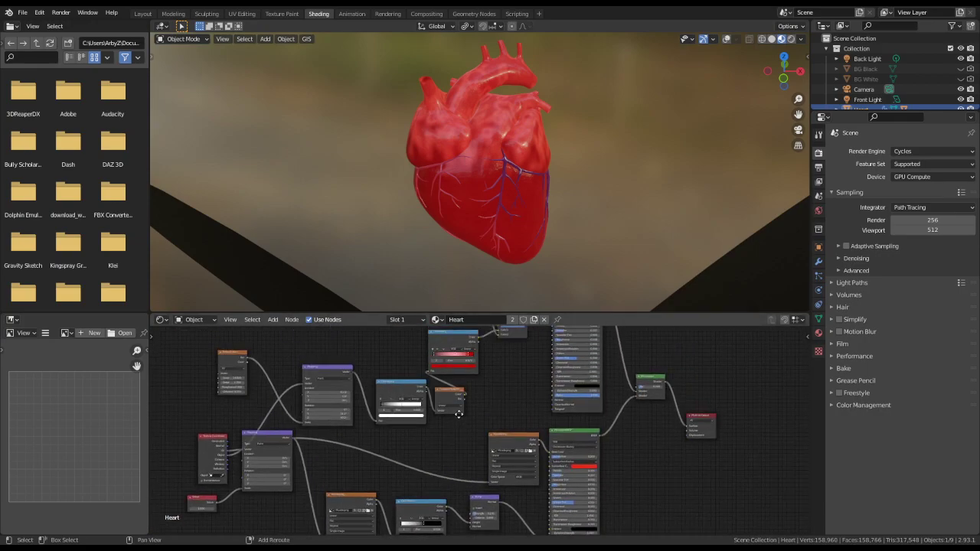
scroll(472, 368, up, 6)
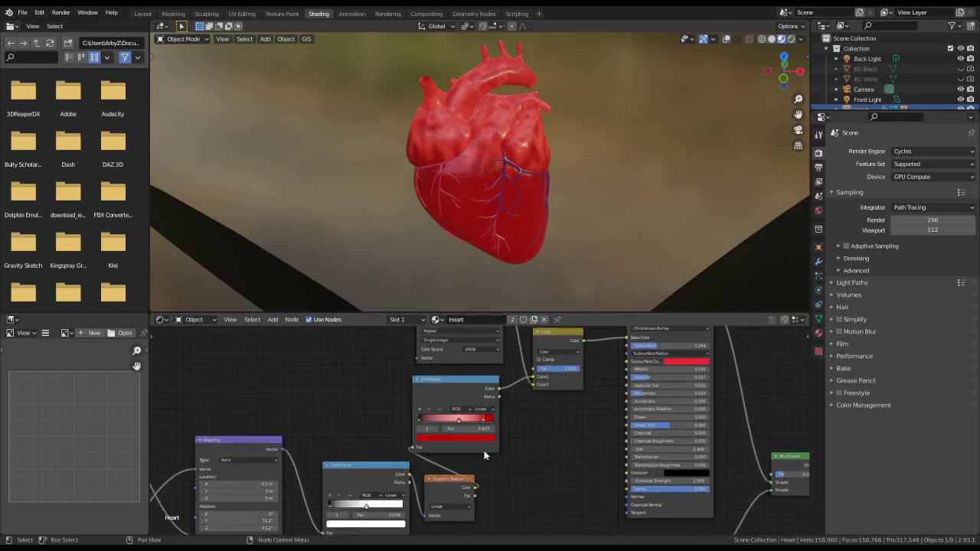
click(499, 445)
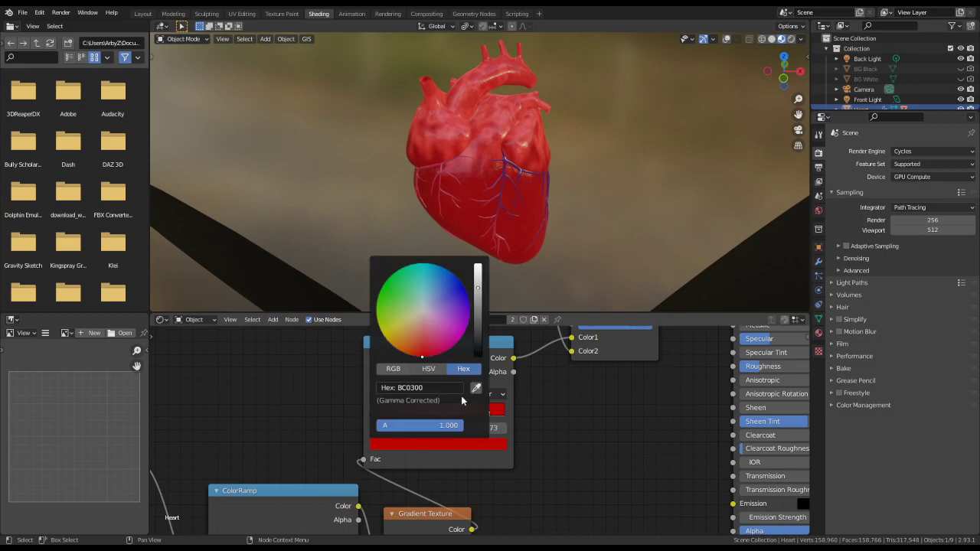
mouse_move(474, 329)
mouse_down()
mouse_move(476, 347)
mouse_move(476, 320)
mouse_move(476, 335)
mouse_up()
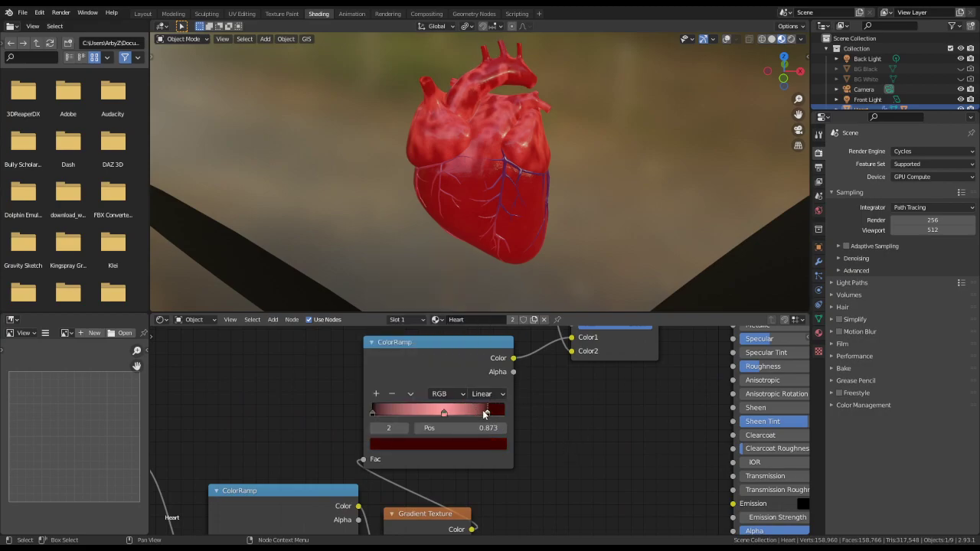
mouse_move(490, 416)
mouse_down()
mouse_move(513, 417)
mouse_move(464, 417)
mouse_move(540, 417)
mouse_up()
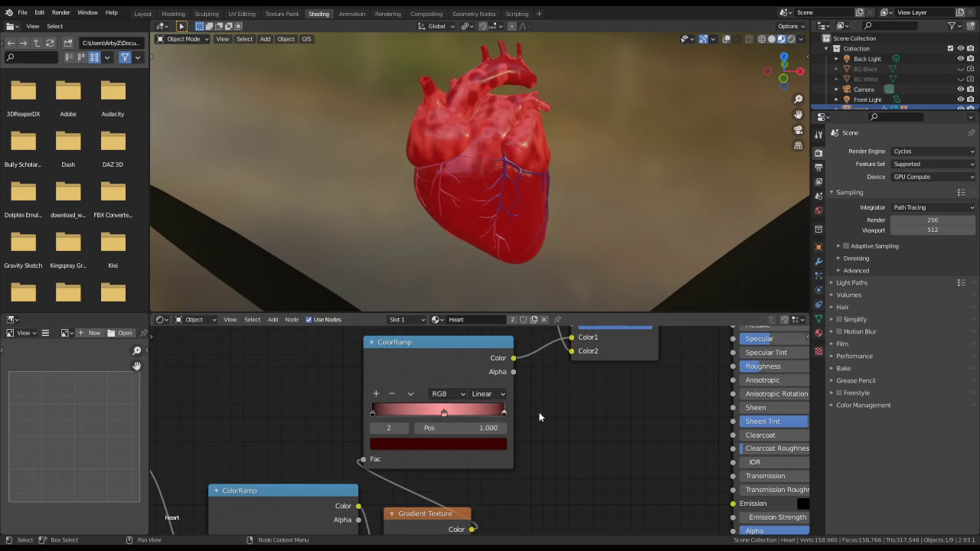
mouse_move(444, 412)
mouse_down()
mouse_move(408, 412)
mouse_move(428, 417)
mouse_up()
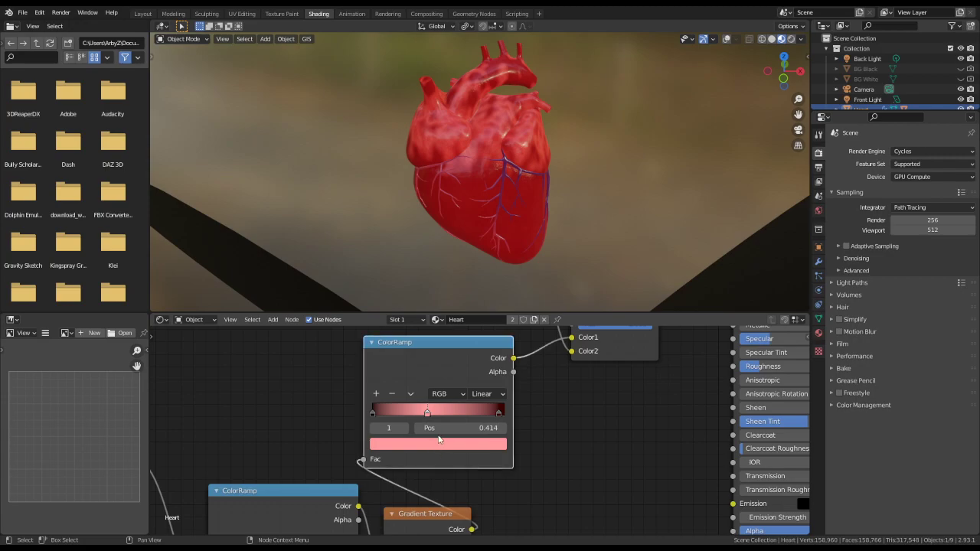
- Make the pink stop purplish, shift the ColorRamp node left, and slide stops to 0 and about 0.527
click(439, 444)
mouse_move(426, 330)
mouse_down()
mouse_move(425, 340)
mouse_move(409, 337)
mouse_move(448, 318)
mouse_move(438, 327)
mouse_move(450, 345)
mouse_up()
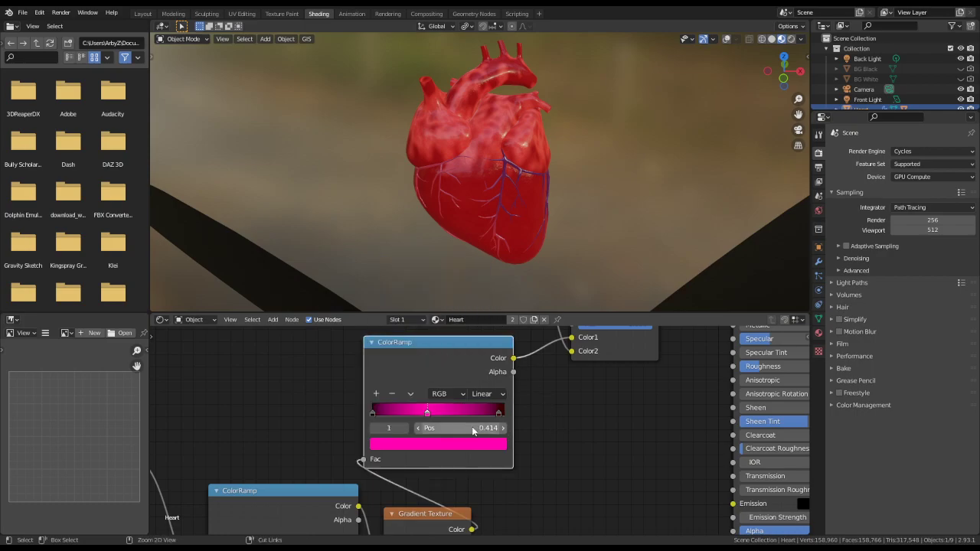
click(428, 414)
key(g)
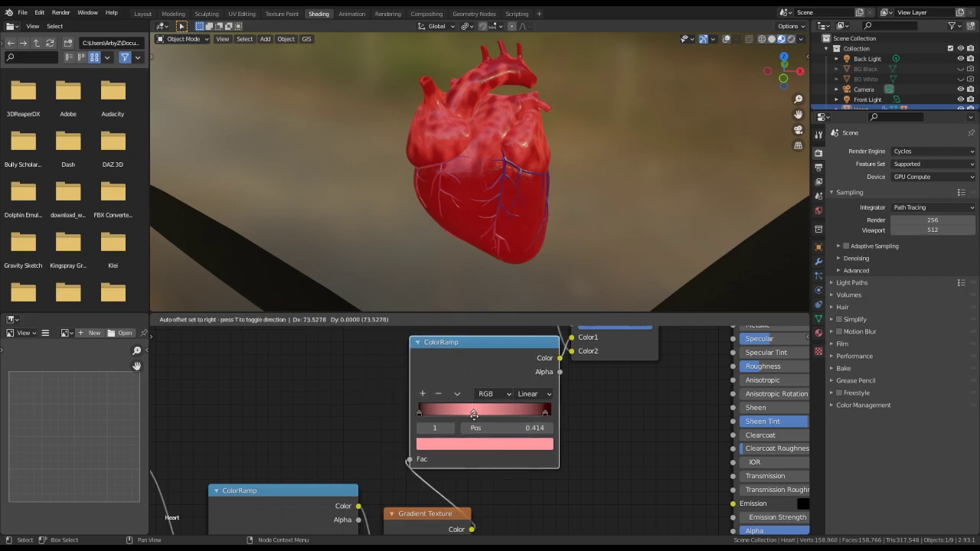
click(419, 415)
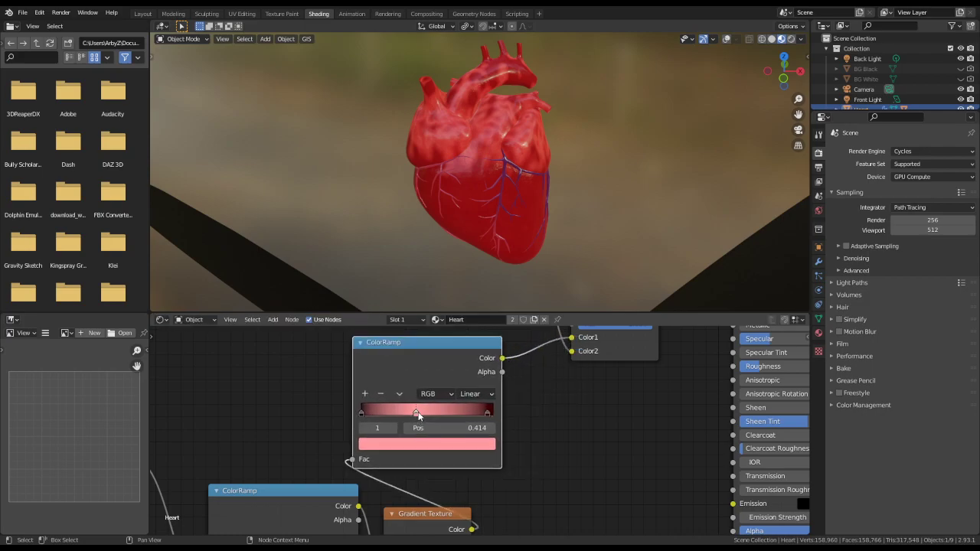
drag(421, 416, 307, 417)
drag(363, 412, 538, 418)
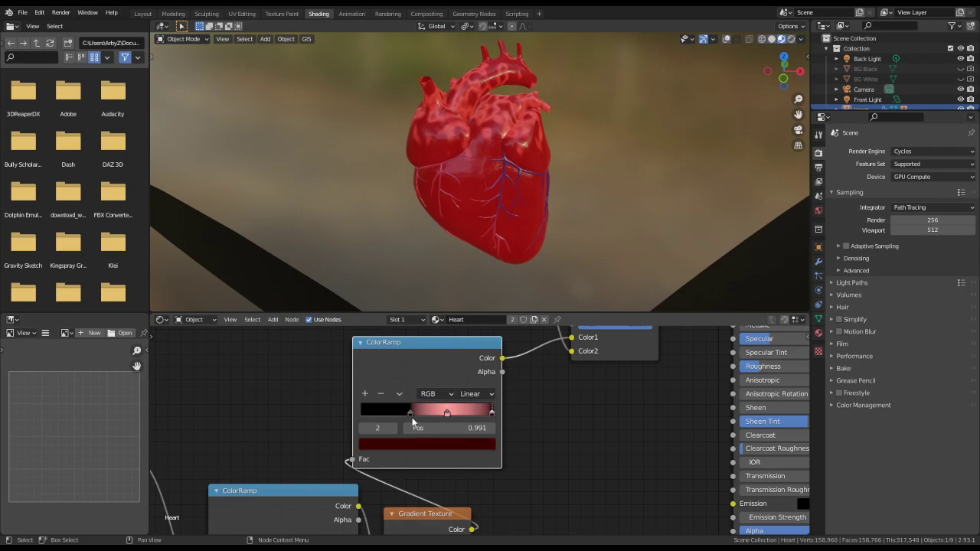
- Push the right ramp stop to the end and add a new pink stop at the ramp's start
click(389, 416)
click(365, 393)
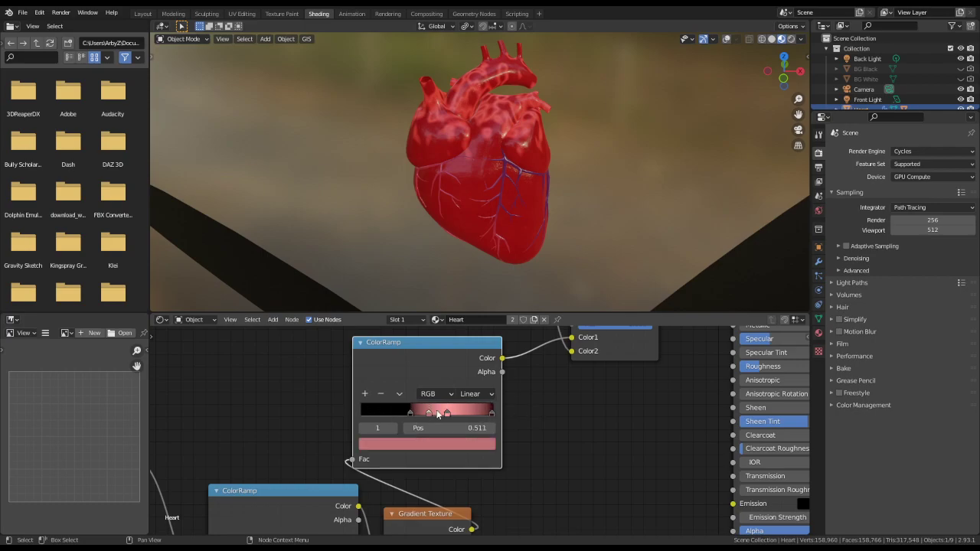
drag(429, 413, 320, 422)
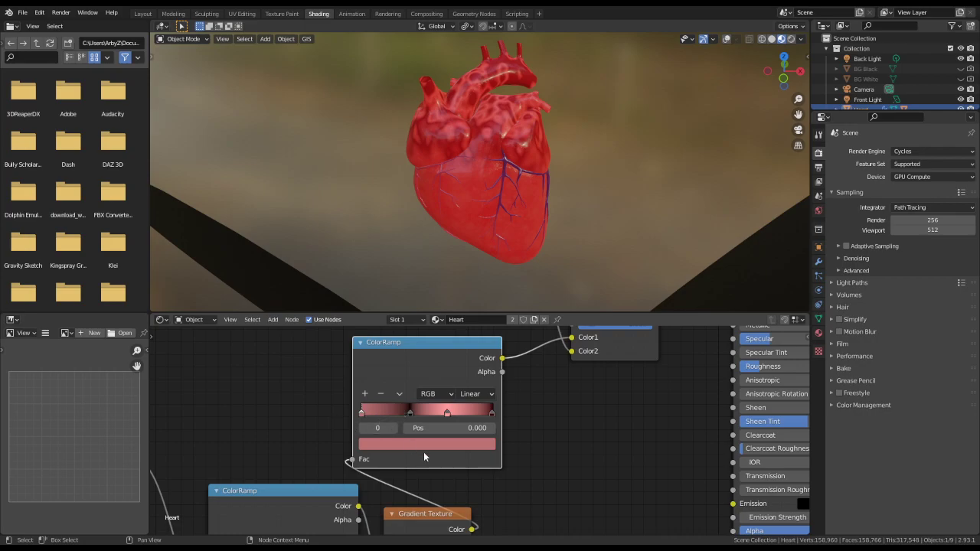
- Recolour the black stop at 0.373 to a dark olive (858000)
click(412, 414)
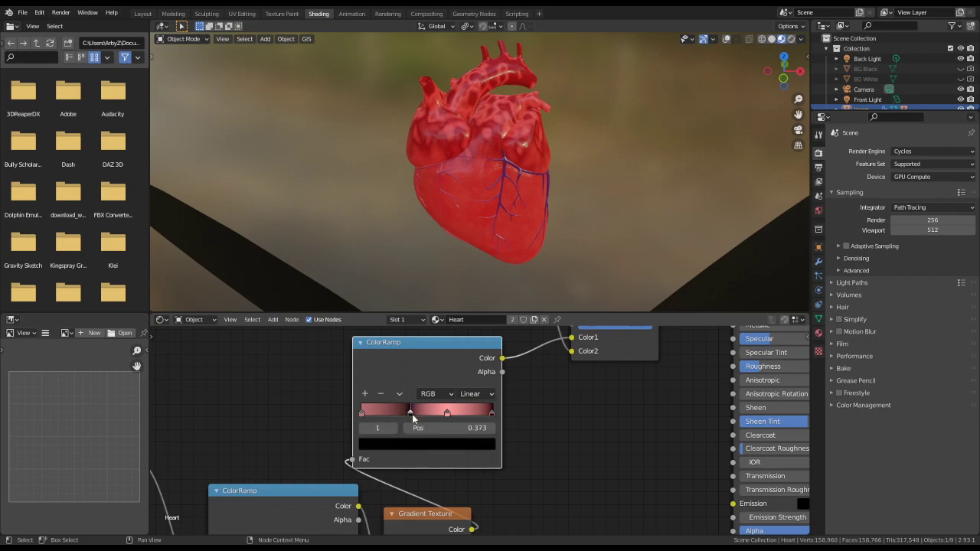
click(415, 445)
drag(466, 329, 467, 266)
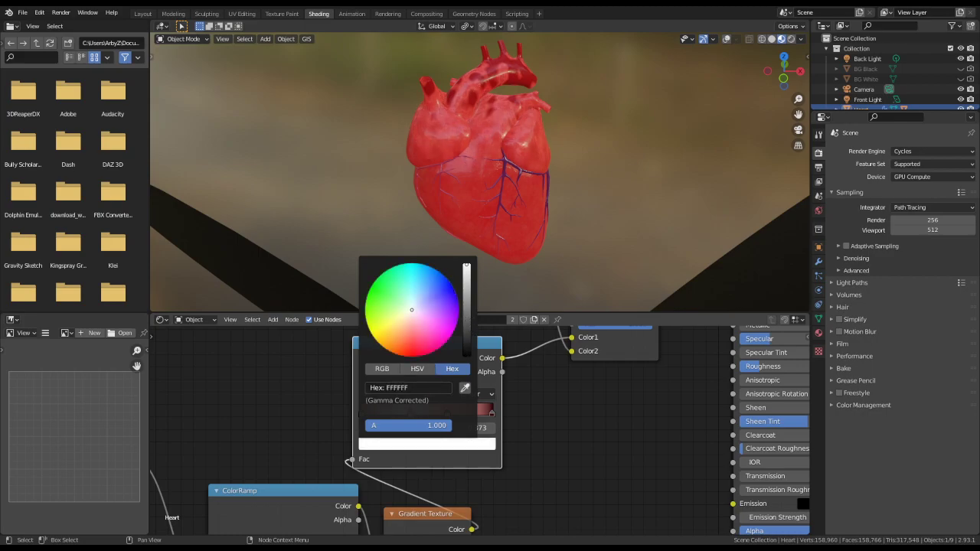
drag(416, 319, 371, 335)
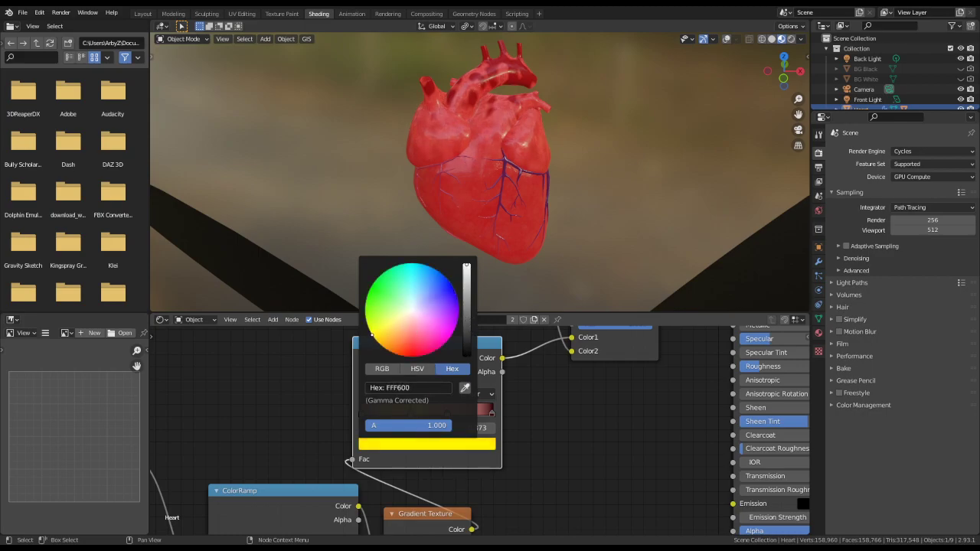
click(467, 313)
drag(466, 314, 467, 308)
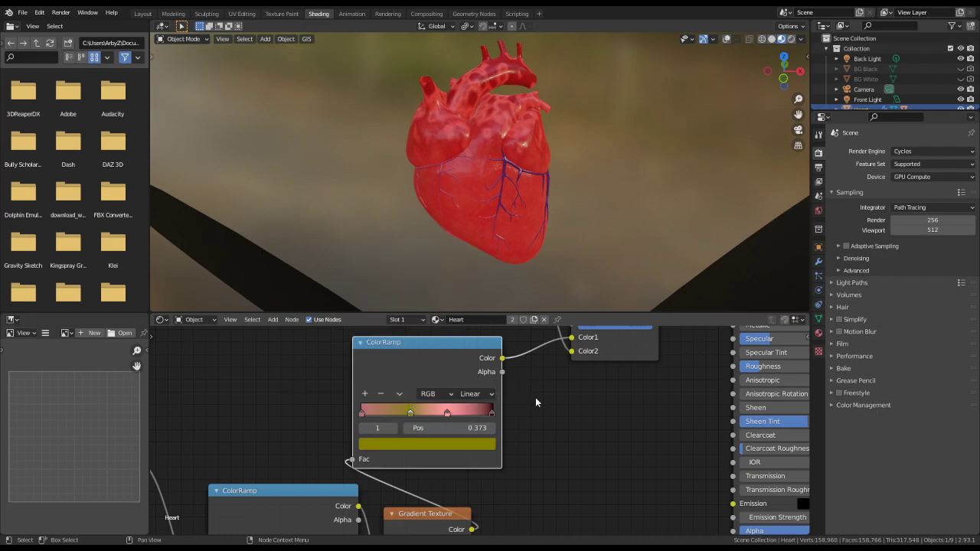
scroll(423, 426, down, 2)
middle_drag(277, 397, 453, 464)
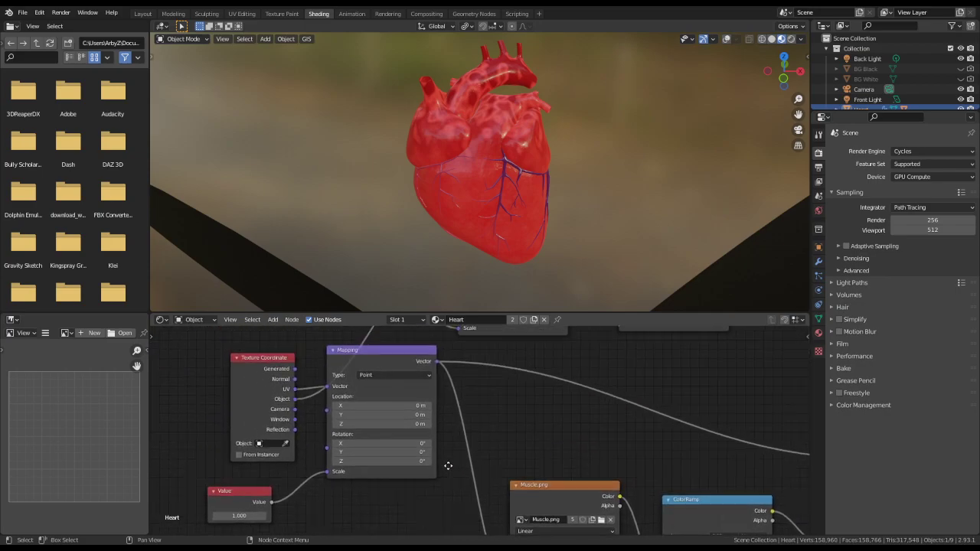
- Revert a trial Value node change to 1.000, then tune the Noise Texture toward scale 27.8 and roughness 0.350
middle_drag(320, 477, 237, 480)
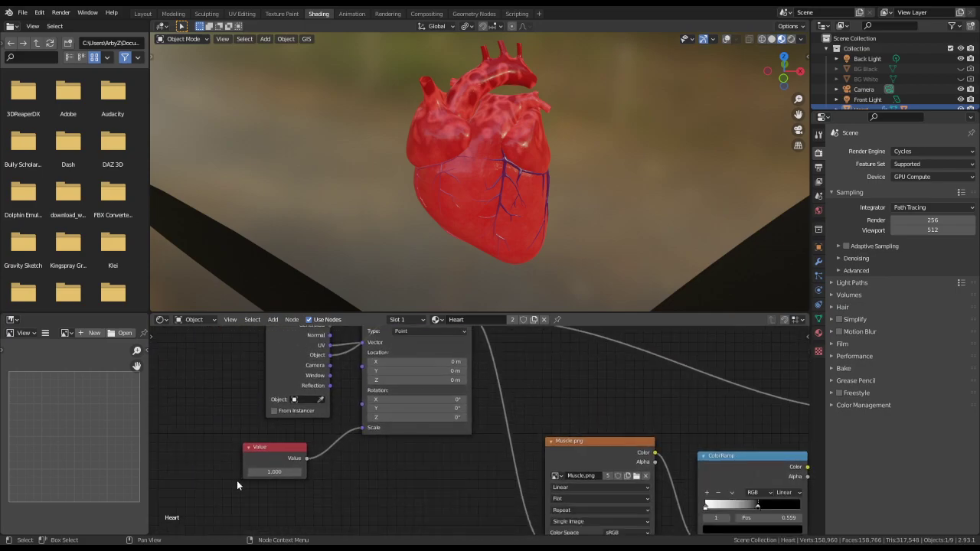
drag(264, 472, 288, 471)
key(ctrl+z)
scroll(372, 444, down, 1)
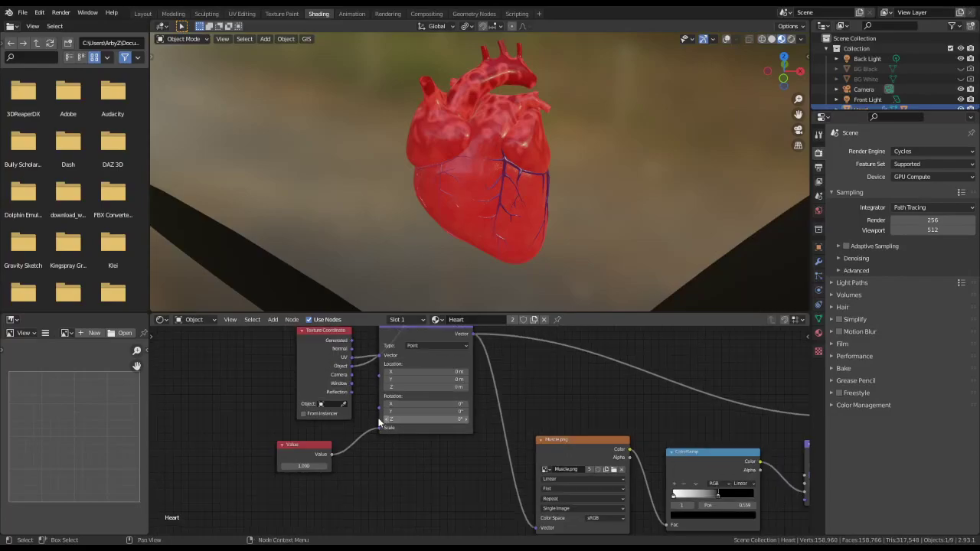
middle_drag(508, 363, 423, 322)
drag(273, 389, 307, 388)
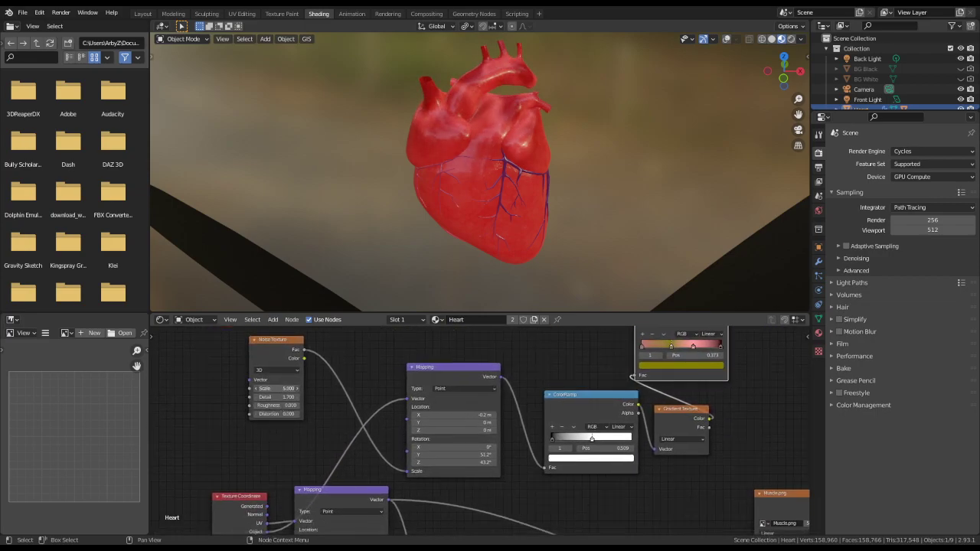
key(ctrl+z)
mouse_move(277, 396)
mouse_down()
mouse_move(311, 396)
mouse_move(283, 396)
mouse_move(308, 405)
mouse_move(283, 414)
mouse_move(302, 414)
mouse_move(277, 414)
mouse_move(282, 389)
mouse_move(294, 388)
mouse_up()
- Set the gradient ColorRamp's left stop to saturated red (FF0009) and reposition it along the ramp
middle_drag(743, 391, 628, 399)
click(528, 354)
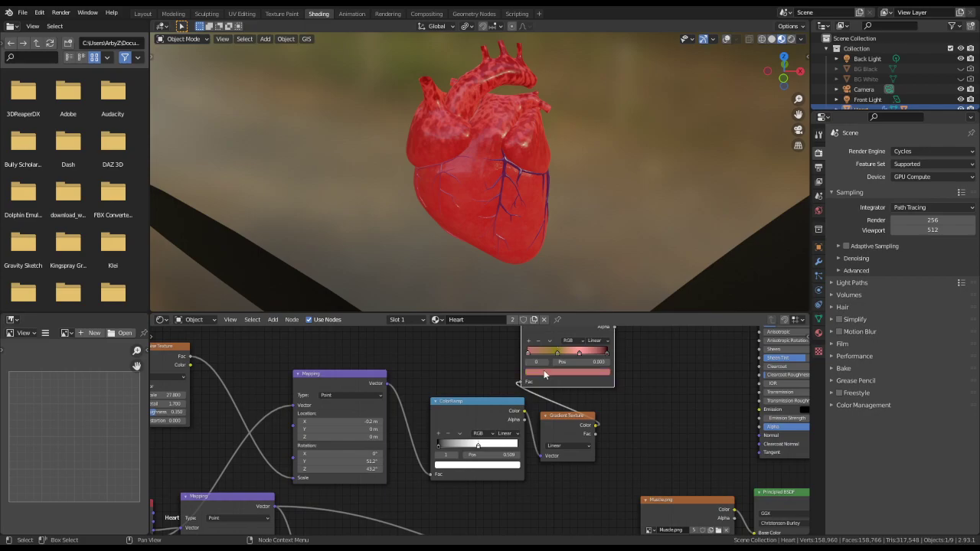
click(546, 373)
drag(588, 297, 593, 262)
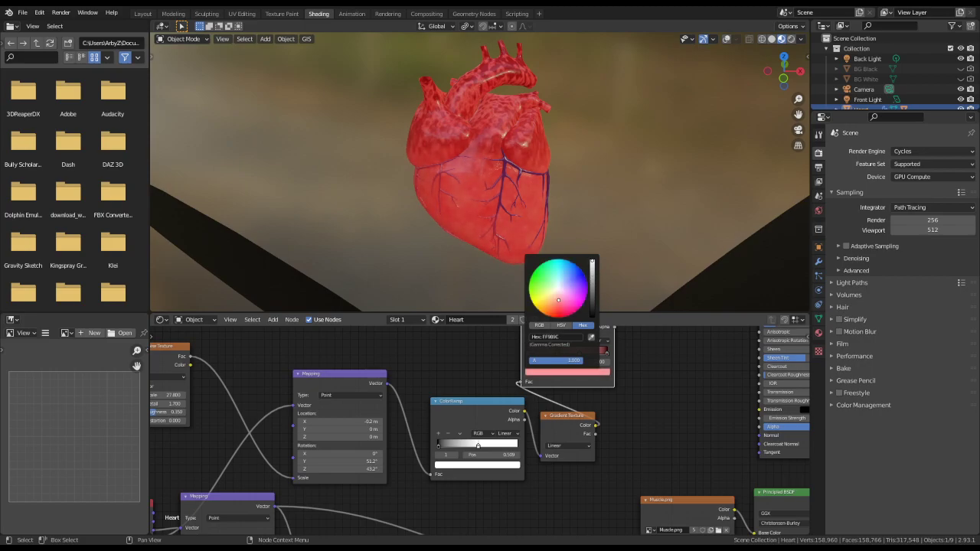
drag(558, 303, 560, 318)
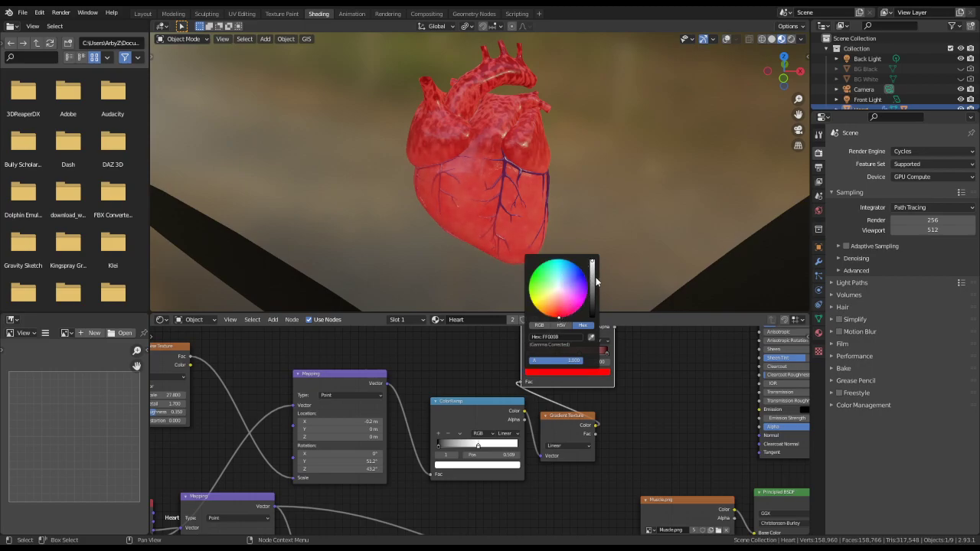
drag(437, 445, 485, 451)
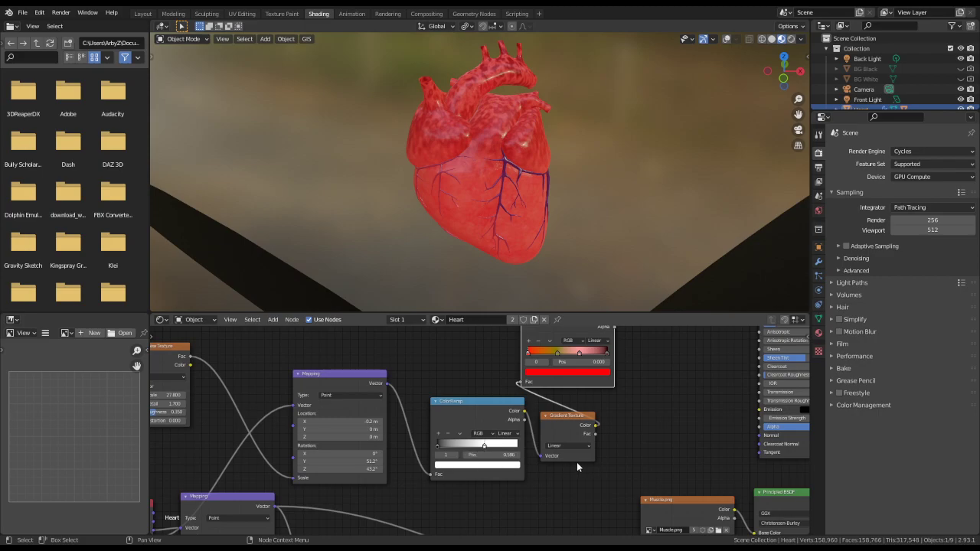
- Keep the Linear gradient type, and test then revert Mapping location offsets back to 0 m
middle_drag(577, 462, 549, 458)
scroll(536, 389, down, 2)
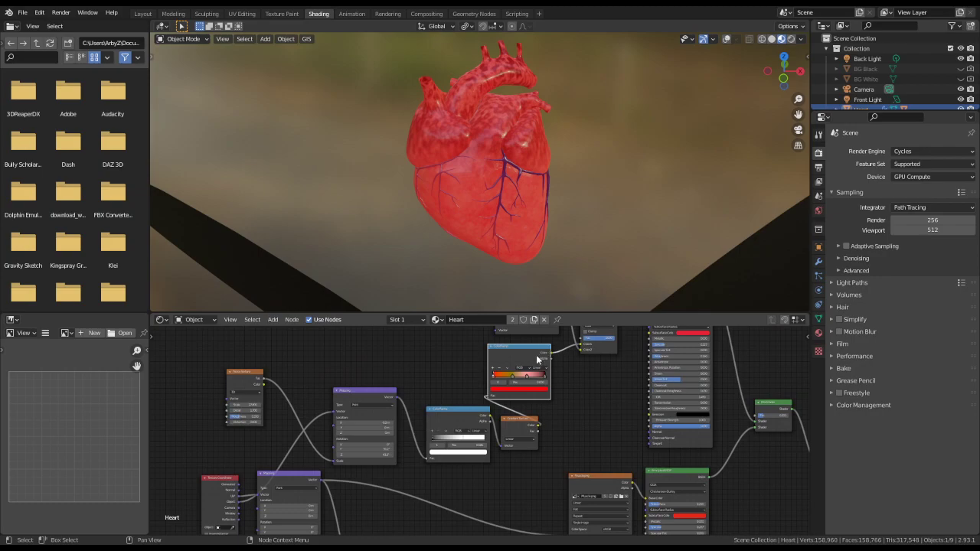
mouse_move(478, 419)
mouse_down()
mouse_move(463, 410)
mouse_move(501, 426)
mouse_move(492, 424)
mouse_up()
scroll(528, 439, up, 1)
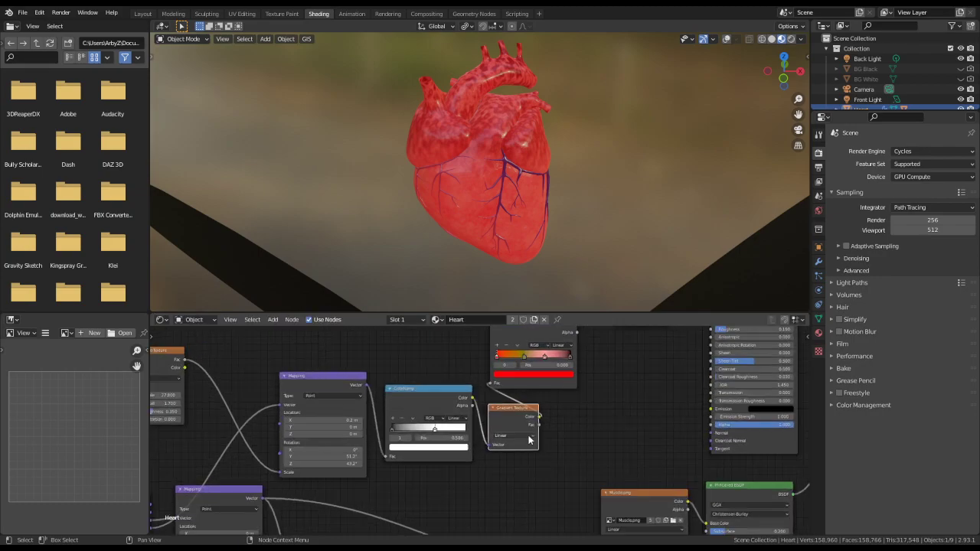
click(511, 436)
click(523, 445)
middle_drag(597, 374, 663, 372)
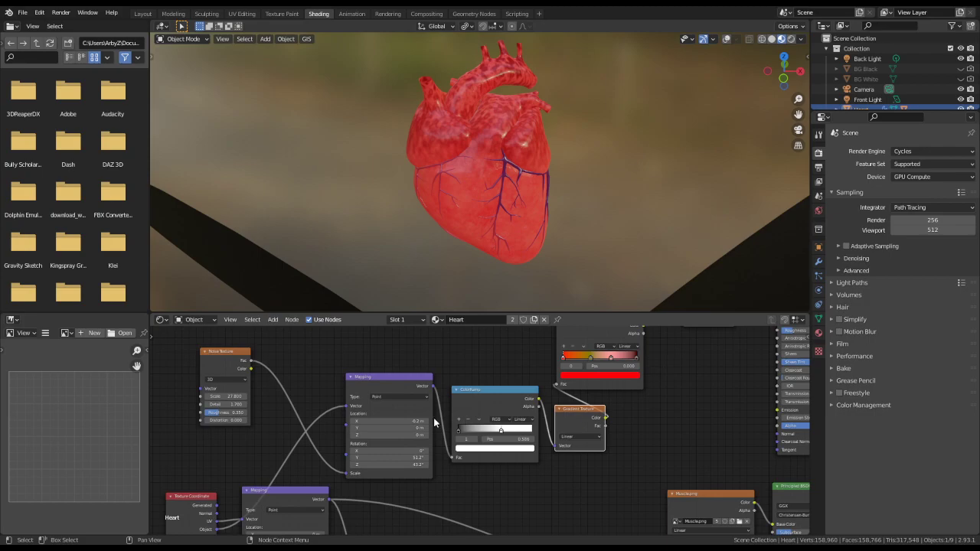
mouse_move(393, 422)
mouse_down()
mouse_move(349, 422)
mouse_move(393, 421)
mouse_up()
scroll(398, 444, up, 1)
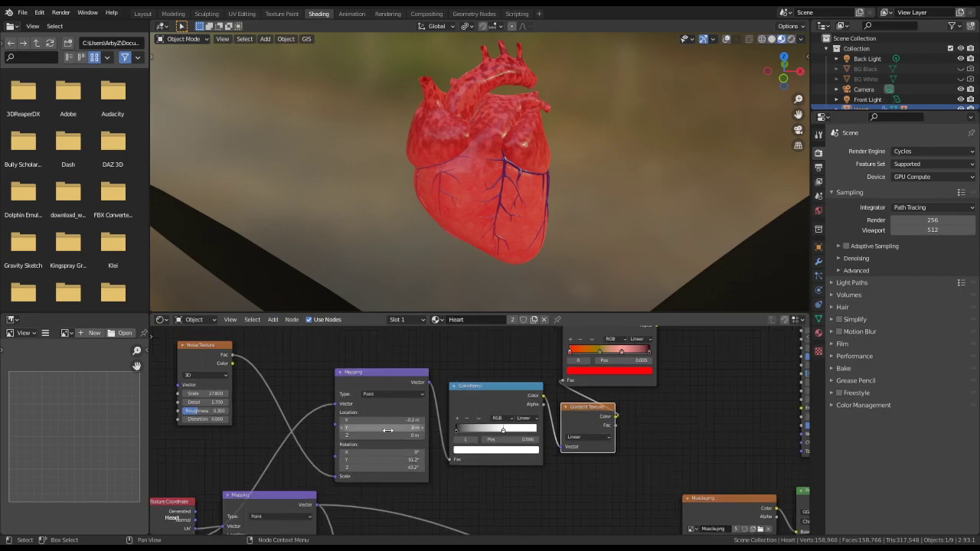
mouse_move(383, 428)
mouse_down()
mouse_move(429, 428)
mouse_move(392, 434)
mouse_up()
key(ctrl+z)
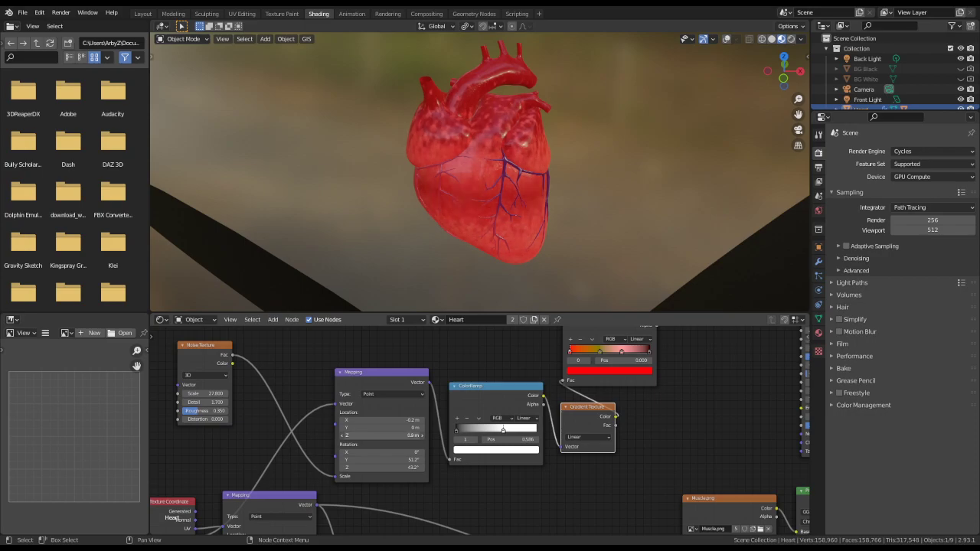
key(Escape)
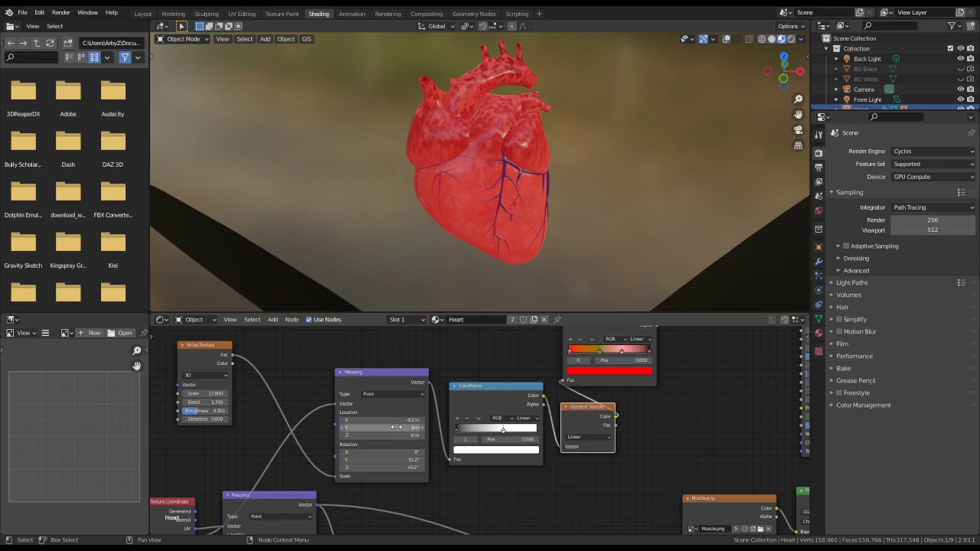
mouse_move(478, 354)
middle_down()
mouse_move(464, 407)
mouse_move(398, 360)
mouse_move(468, 422)
mouse_move(498, 375)
mouse_move(328, 467)
middle_up()
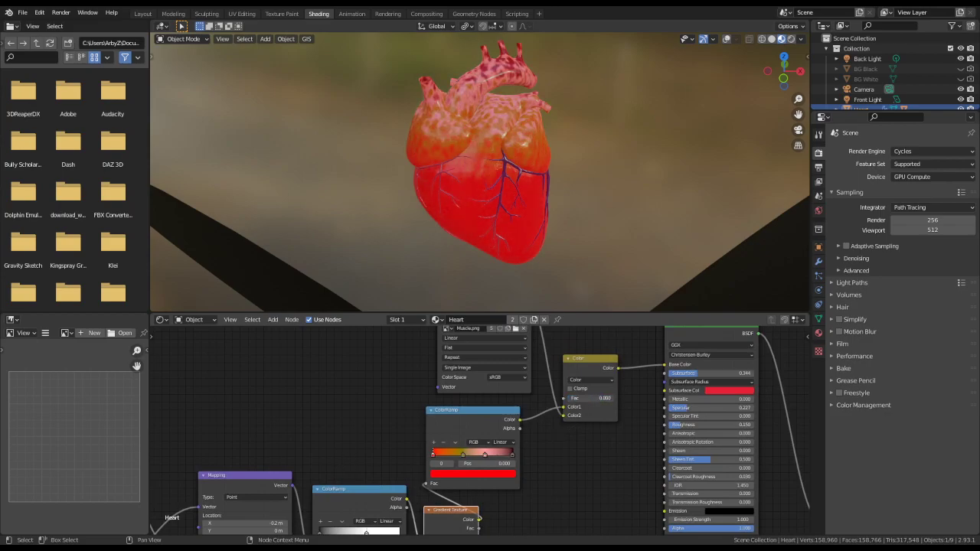
- Set the mix factor to 1.0 and darken a ColorRamp stop to deep red 850000
drag(590, 398, 570, 398)
click(468, 454)
click(469, 474)
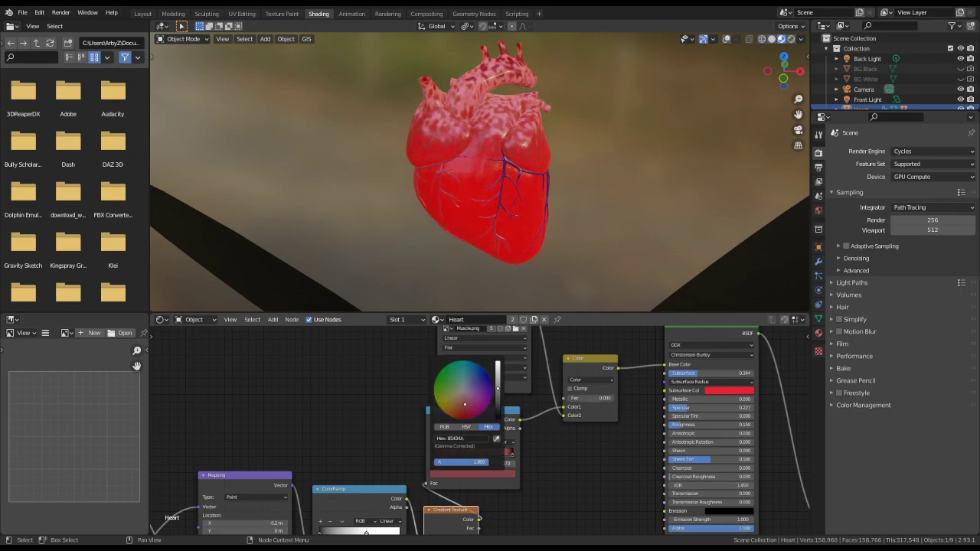
drag(464, 404, 462, 418)
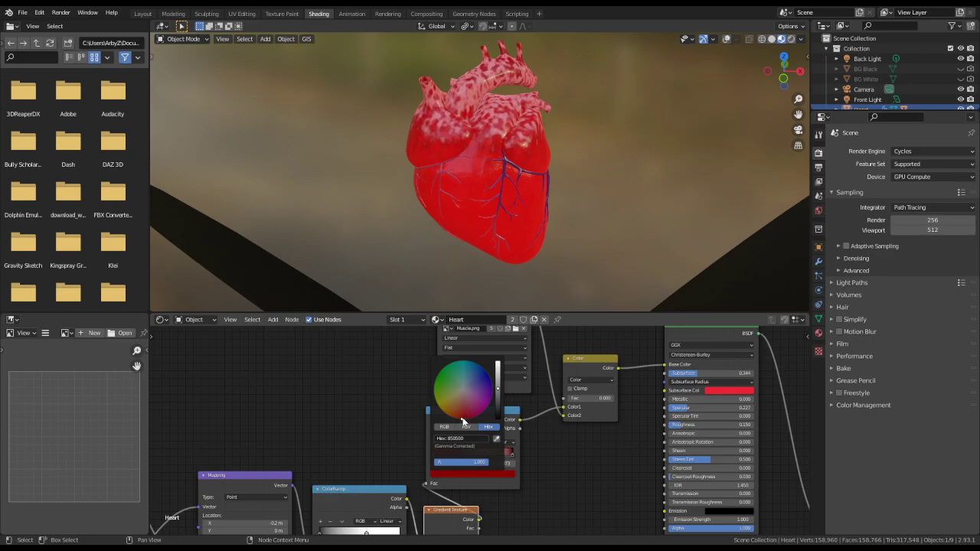
- Fine-tune the mix factor and toggle Clamp on and back off
drag(573, 398, 612, 398)
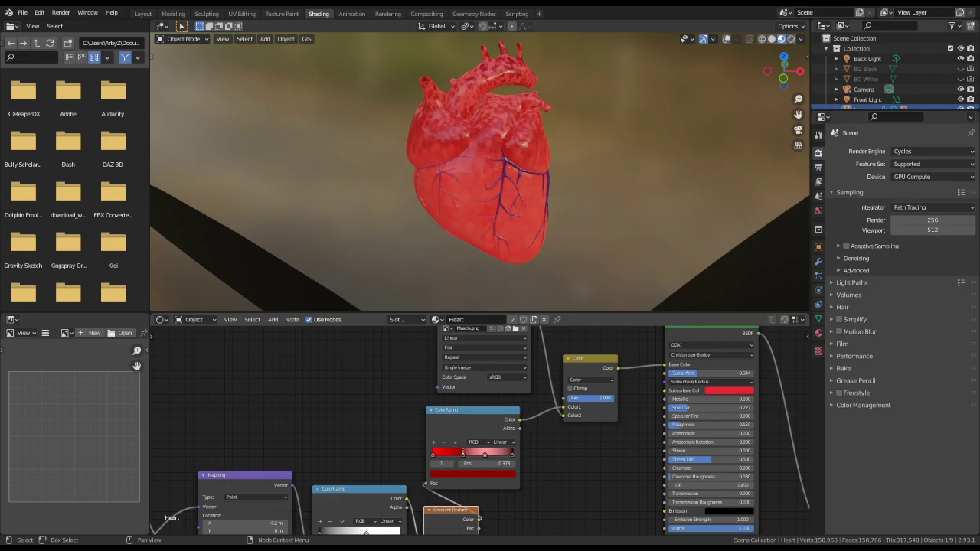
scroll(524, 207, up, 8)
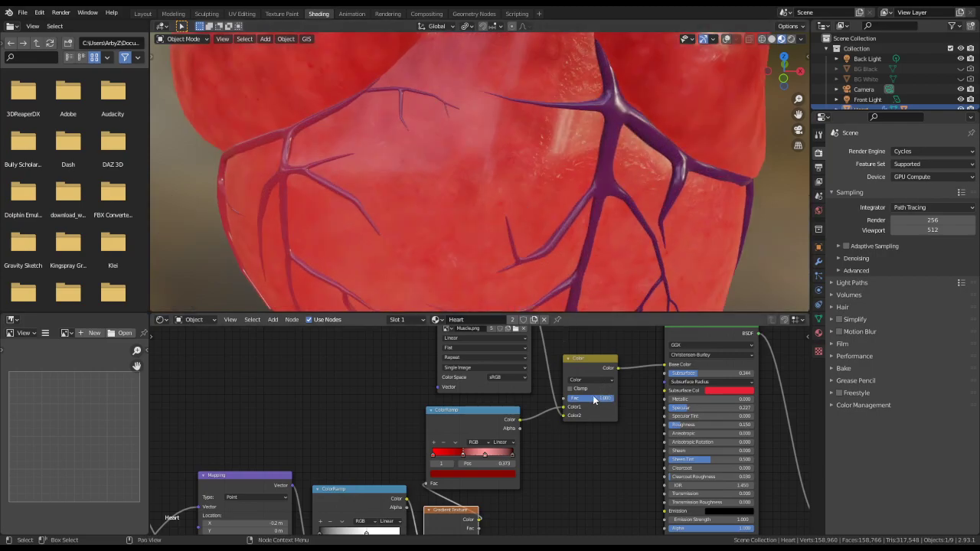
mouse_move(594, 400)
mouse_down()
mouse_move(582, 400)
mouse_move(607, 398)
mouse_up()
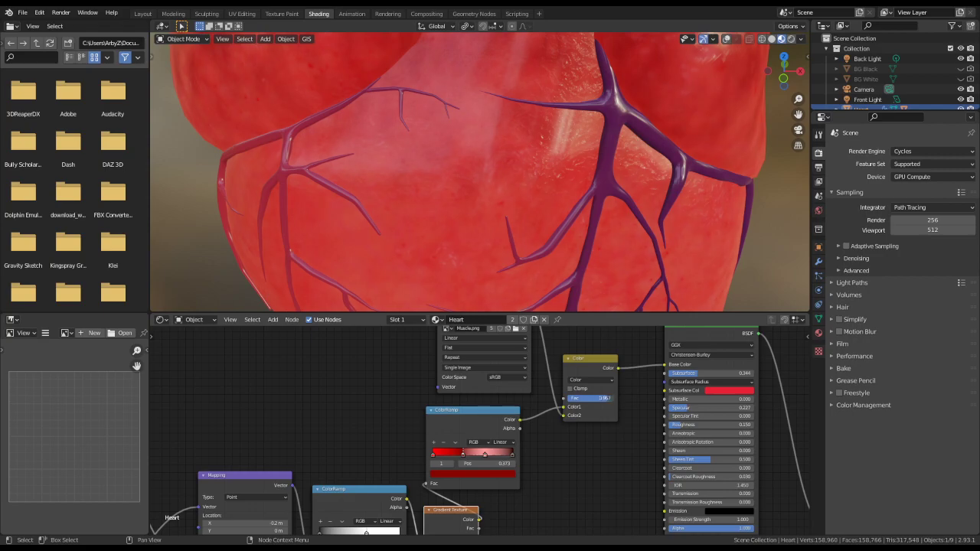
click(581, 390)
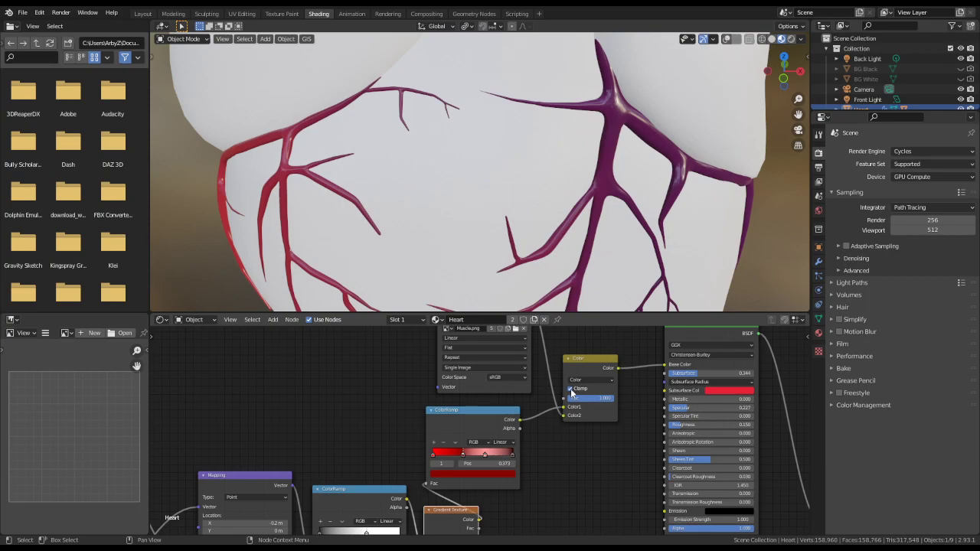
click(570, 389)
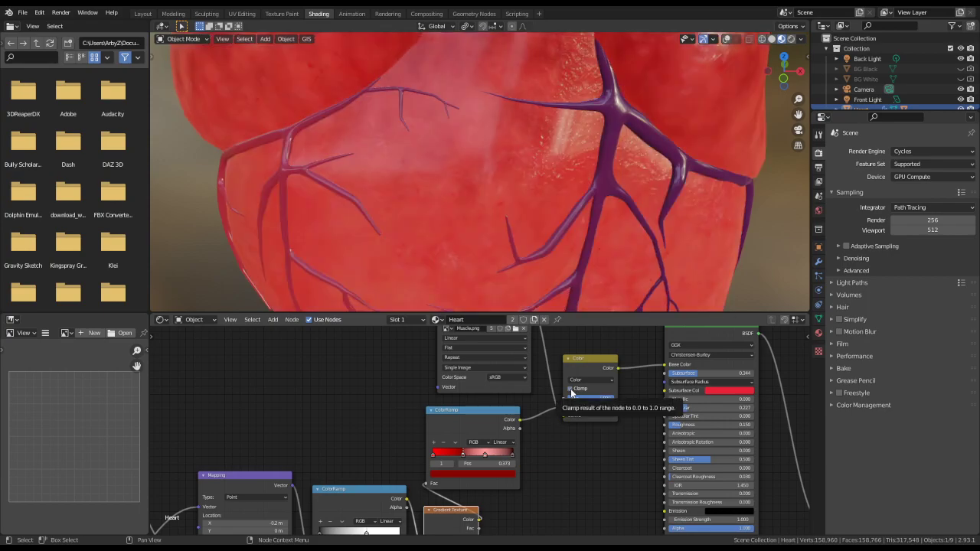
click(589, 380)
- Switch the mix to Multiply and lower its factor to 0.658
click(579, 349)
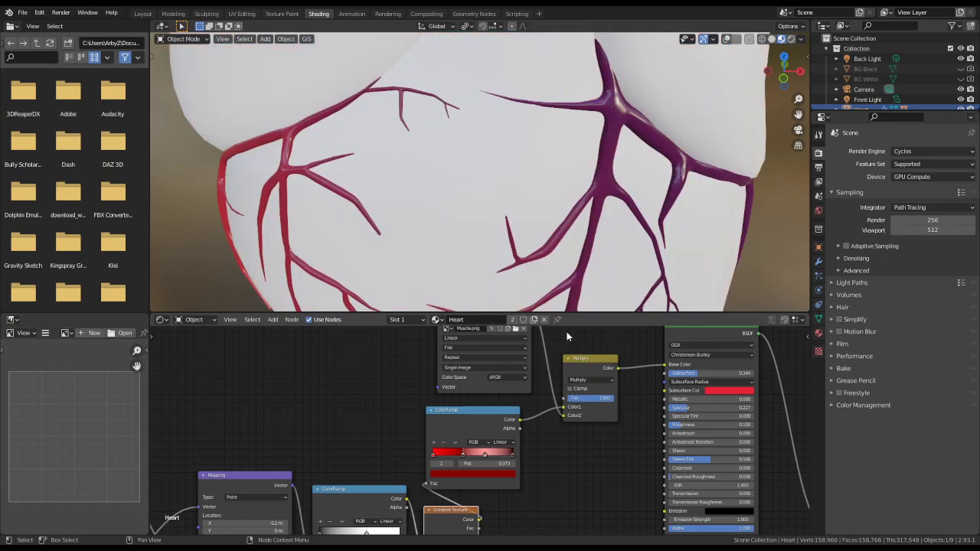
scroll(454, 223, down, 6)
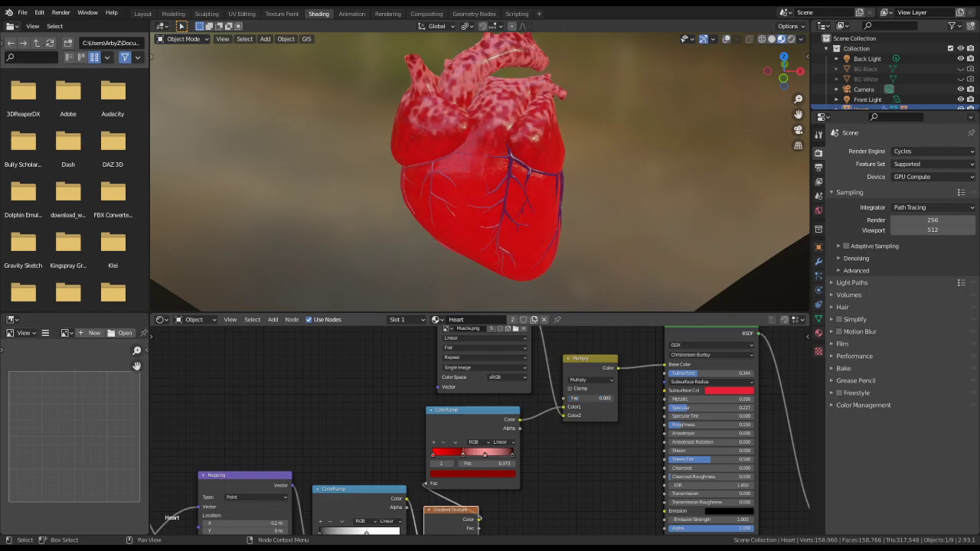
drag(591, 398, 580, 398)
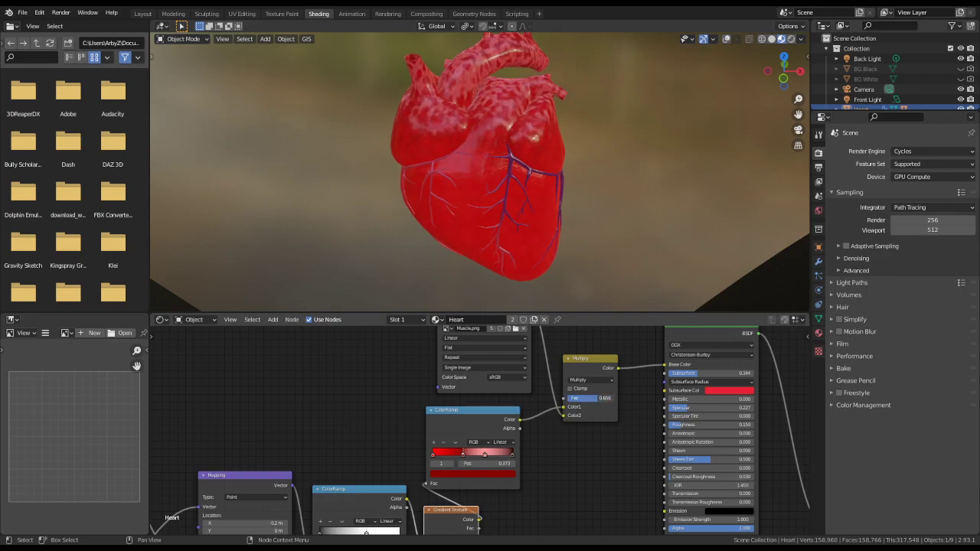
- Change the mix blend mode to Color Burn with factor 0.125
click(601, 379)
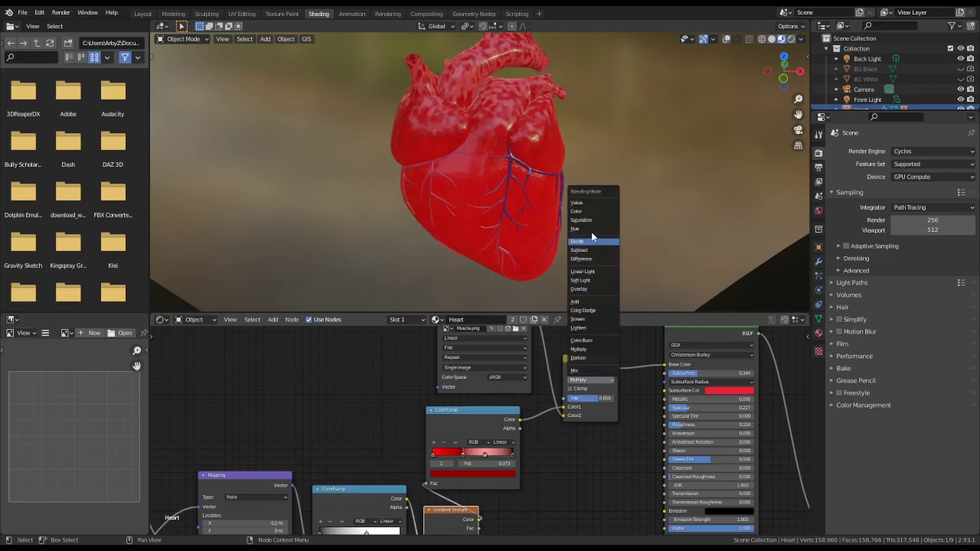
key(Escape)
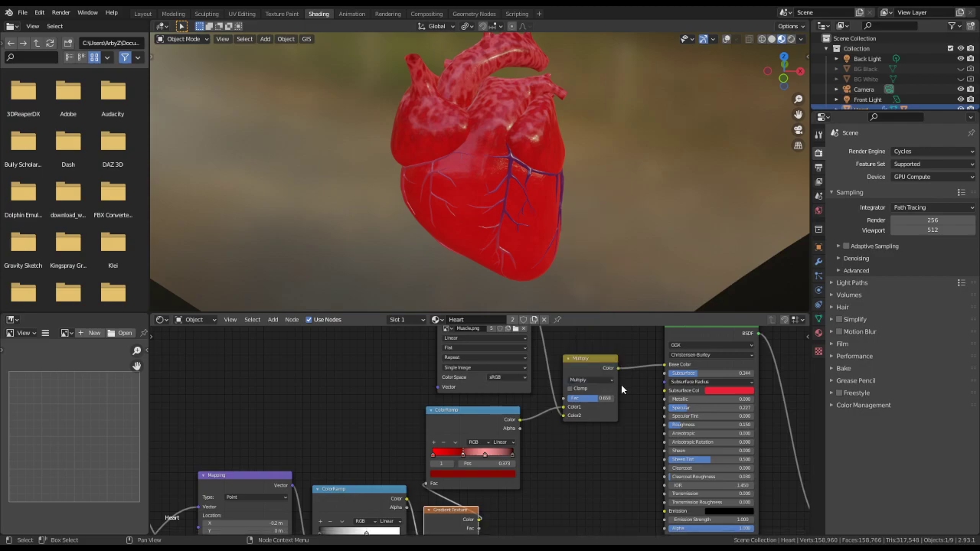
click(601, 380)
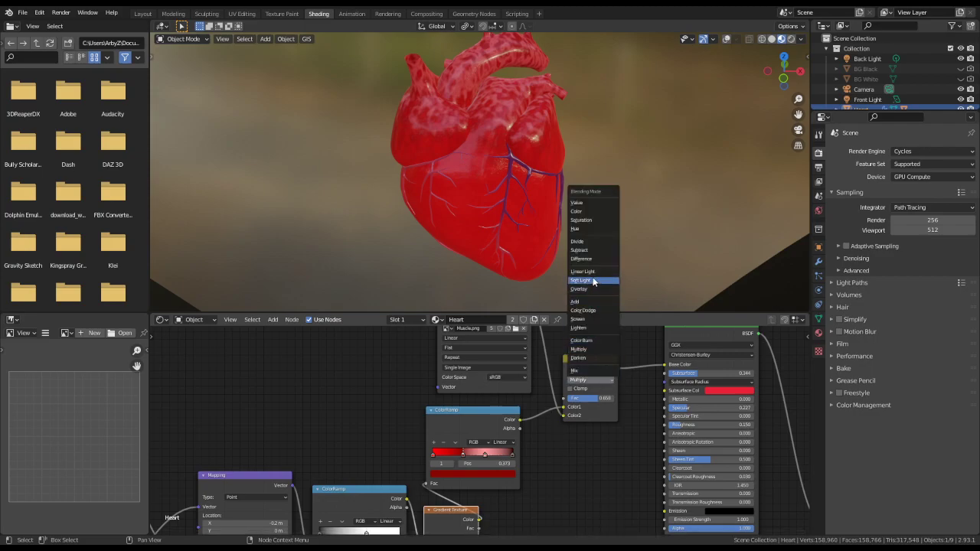
click(587, 343)
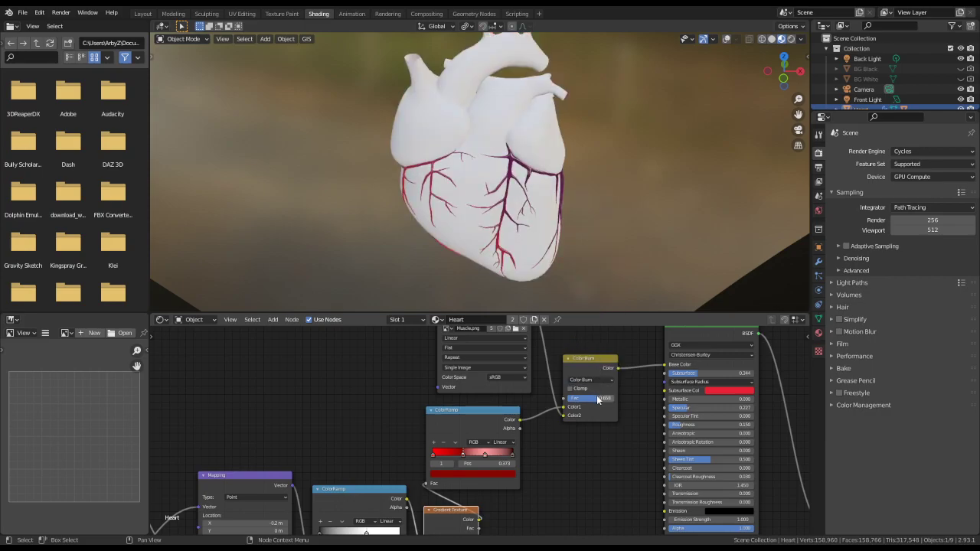
mouse_move(597, 400)
mouse_down()
mouse_move(613, 399)
mouse_move(536, 400)
mouse_move(549, 399)
mouse_up()
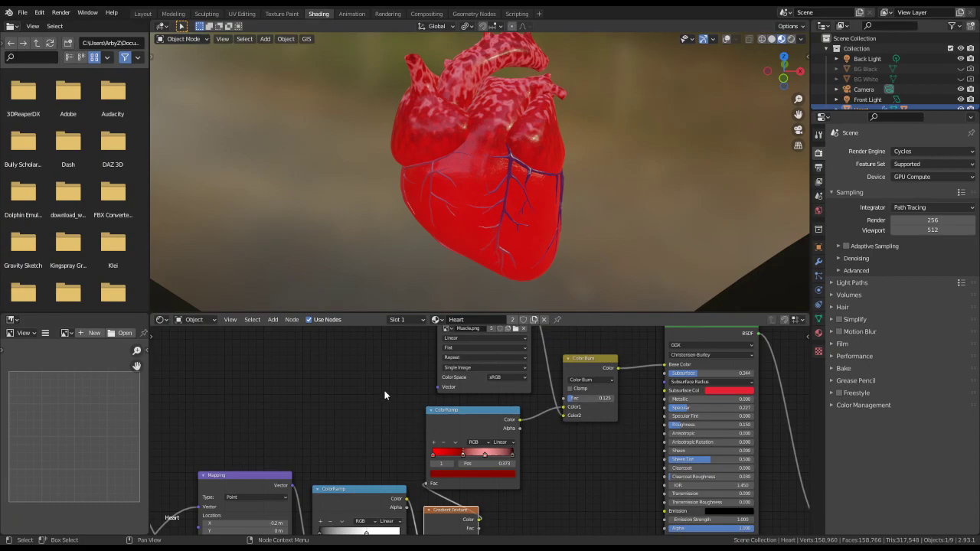
- Nudge Mapping Location X to -0.3 m and relink Noise Fac into the Mapping Scale input
middle_drag(385, 396, 396, 353)
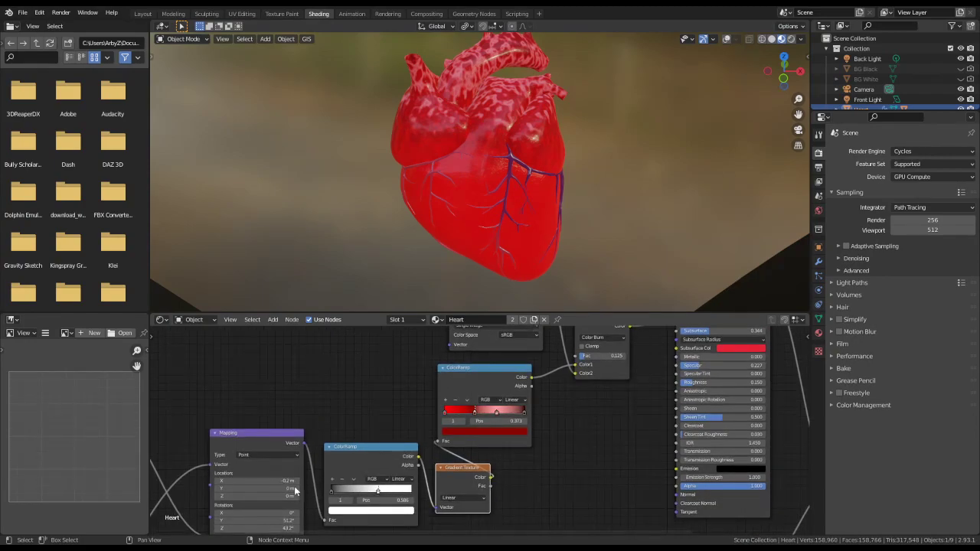
mouse_move(268, 480)
mouse_down()
mouse_move(283, 480)
mouse_move(264, 480)
mouse_up()
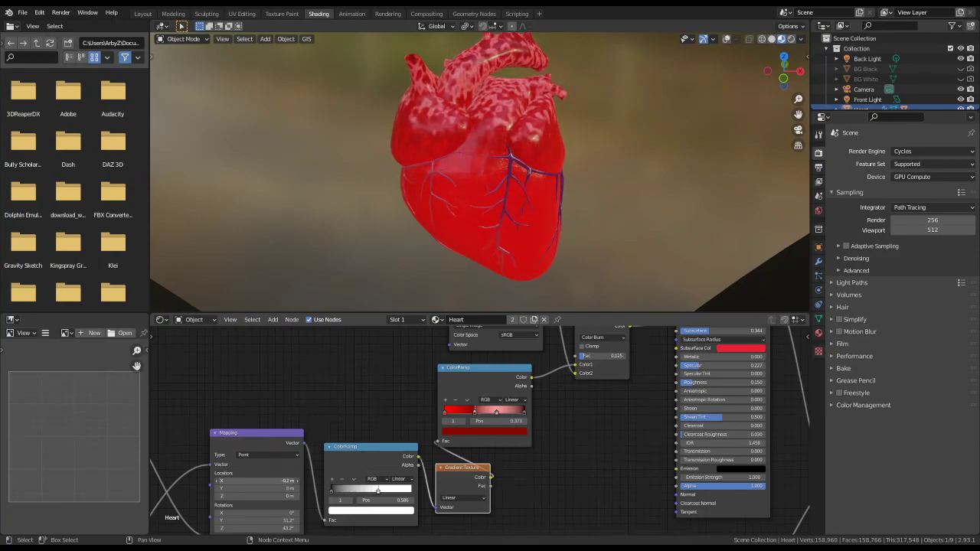
middle_drag(286, 396, 372, 313)
middle_drag(180, 436, 298, 447)
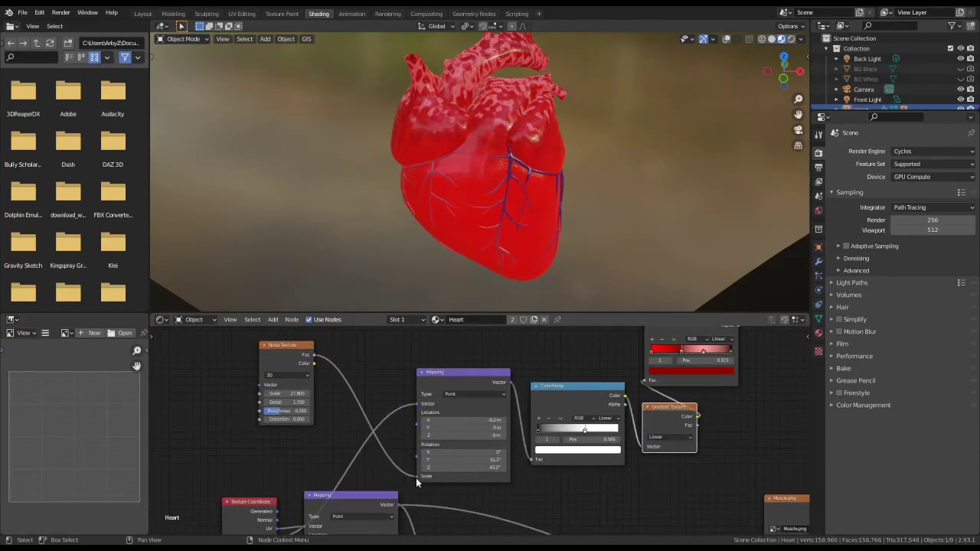
drag(417, 477, 398, 478)
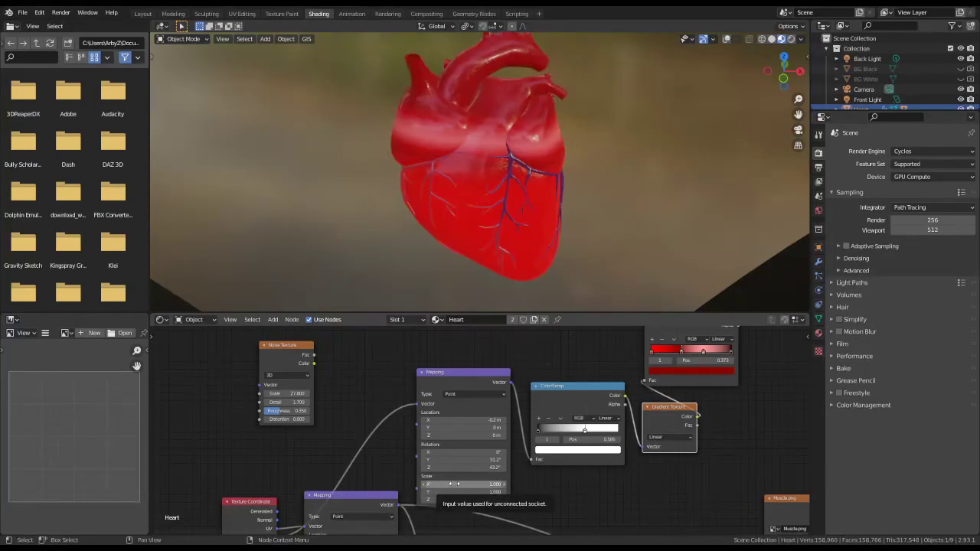
mouse_move(452, 484)
ctrl+mouse_down()
mouse_move(465, 486)
mouse_move(436, 499)
mouse_move(468, 499)
ctrl+mouse_up()
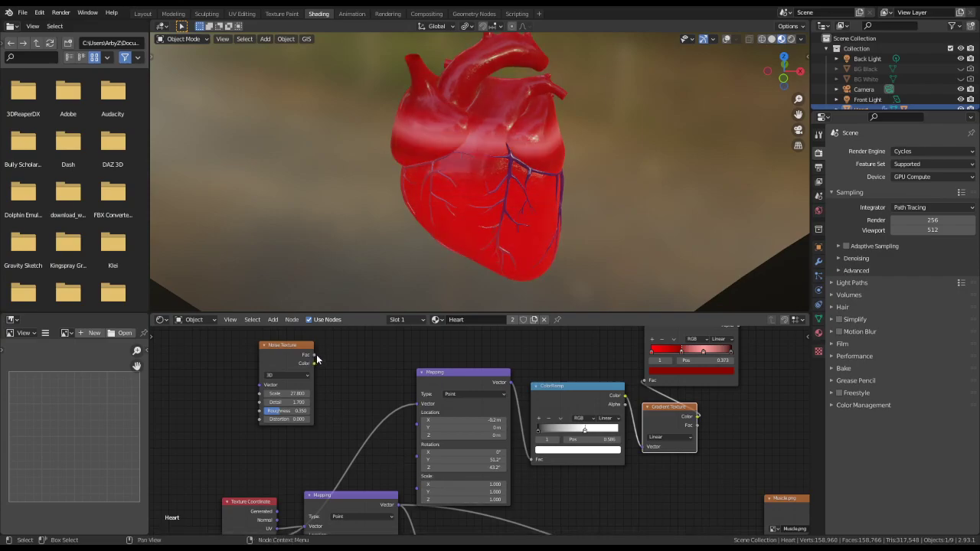
drag(316, 357, 420, 489)
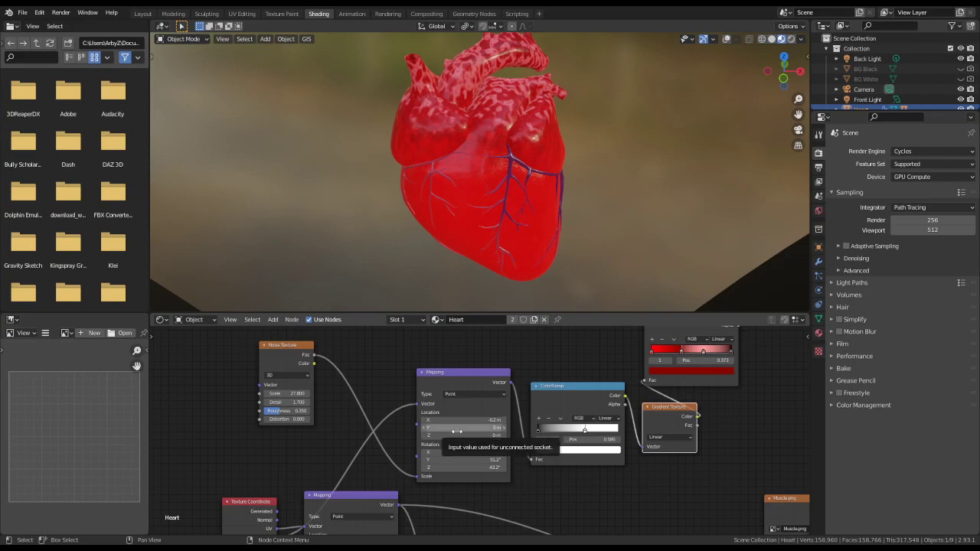
- Offset the texture upward by raising Mapping Location Y, nudging the ColorRamp node aside
mouse_move(457, 431)
mouse_down()
mouse_move(487, 432)
mouse_move(463, 431)
mouse_up()
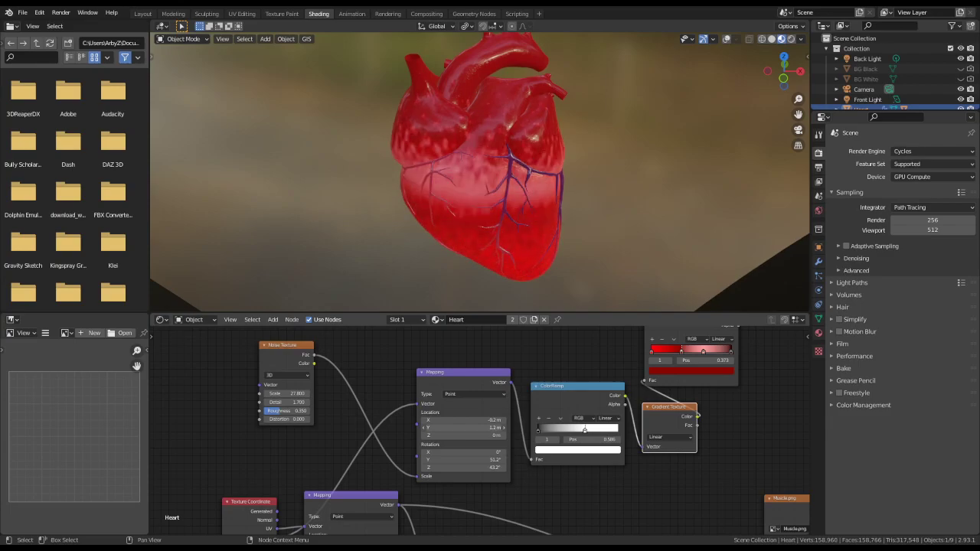
click(539, 431)
drag(585, 435, 628, 432)
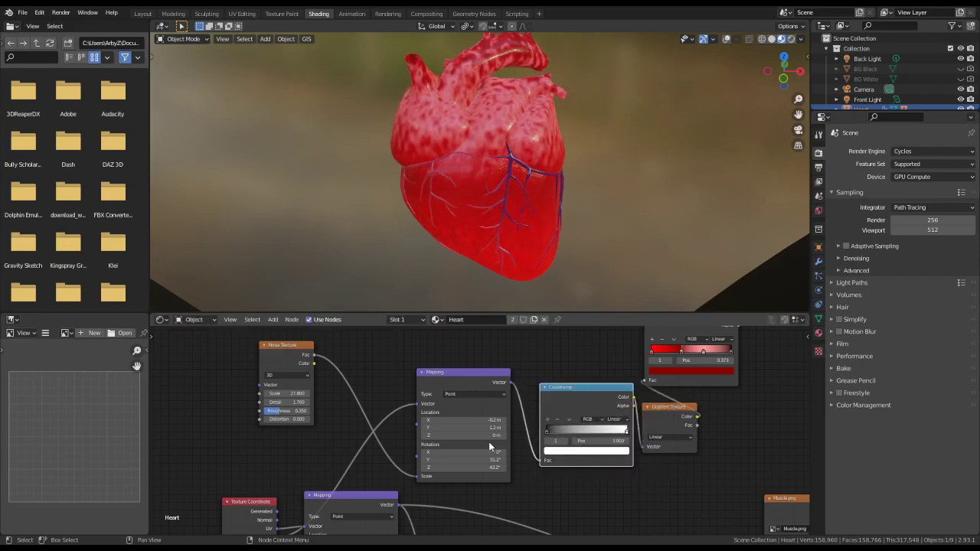
mouse_move(489, 427)
mouse_down()
mouse_move(505, 427)
mouse_move(487, 427)
mouse_up()
- Set Mapping Location Y to about 1.7 m and make a near-black ramp stop at the start
middle_drag(729, 409, 594, 443)
drag(516, 387, 533, 404)
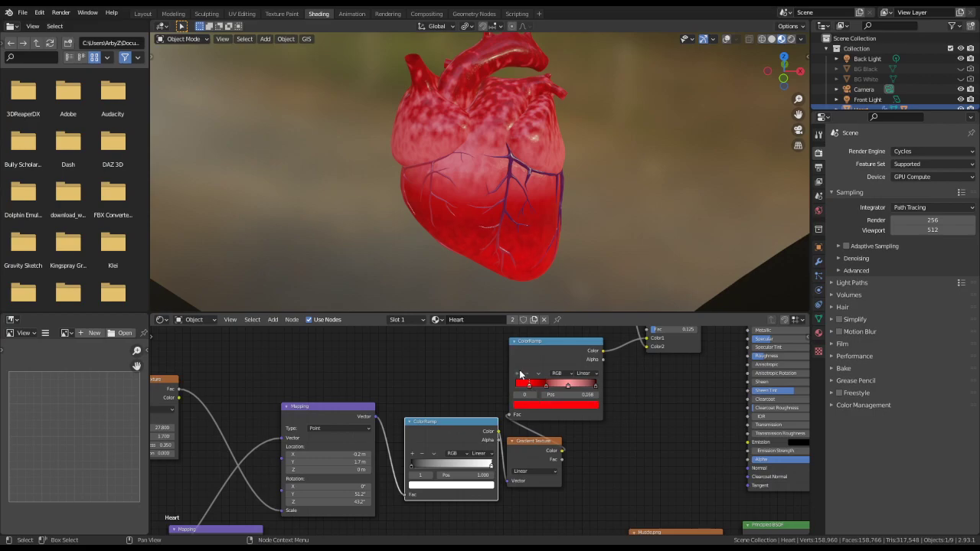
click(541, 387)
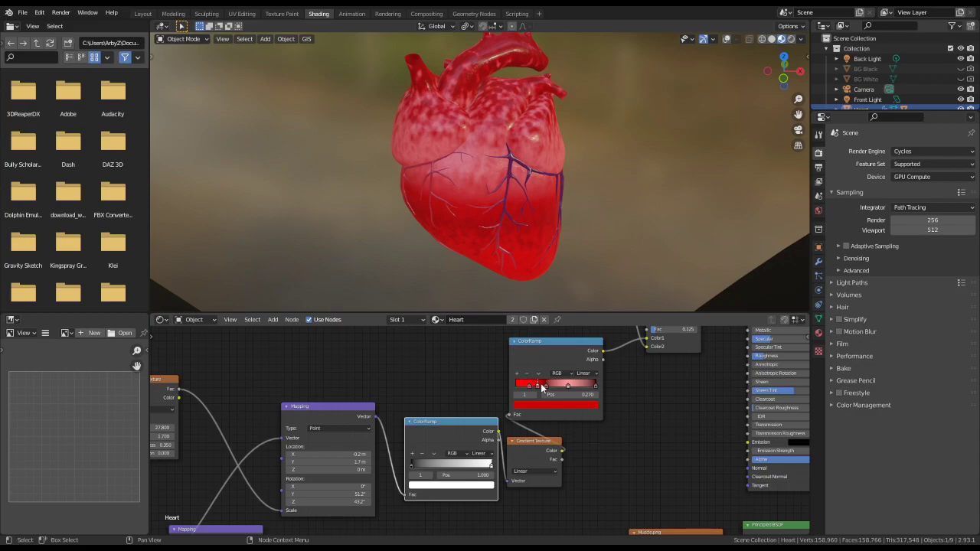
click(543, 406)
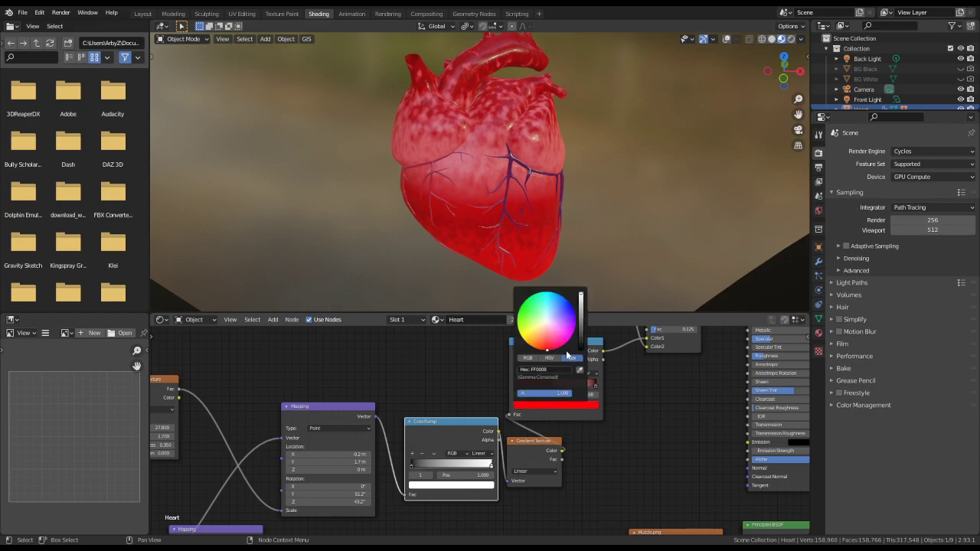
drag(579, 335, 580, 345)
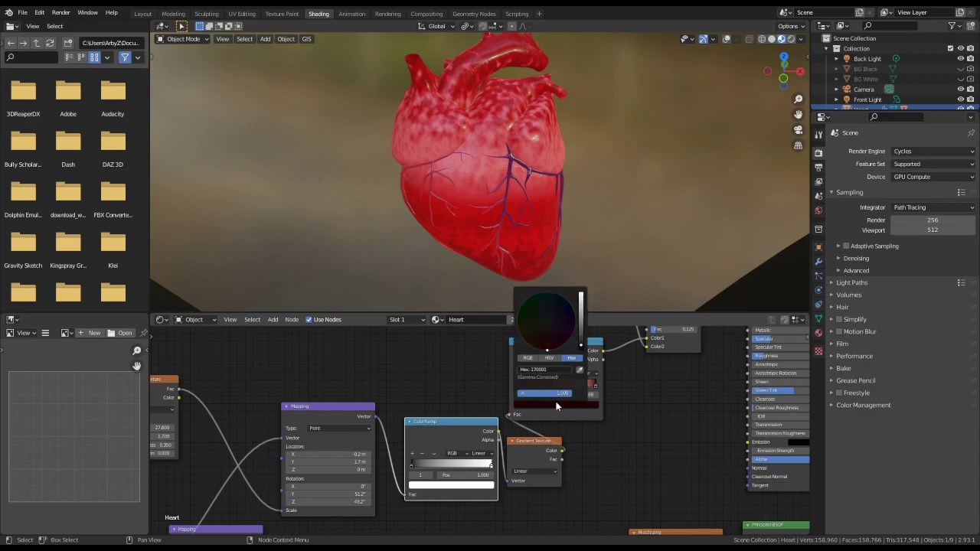
key(g)
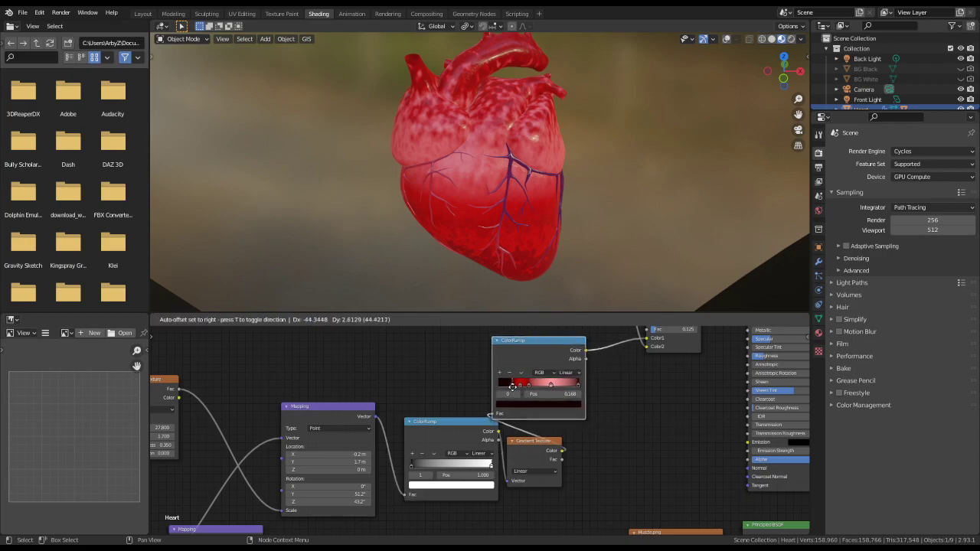
click(524, 391)
mouse_move(520, 391)
mouse_down()
mouse_move(493, 387)
mouse_move(521, 388)
mouse_up()
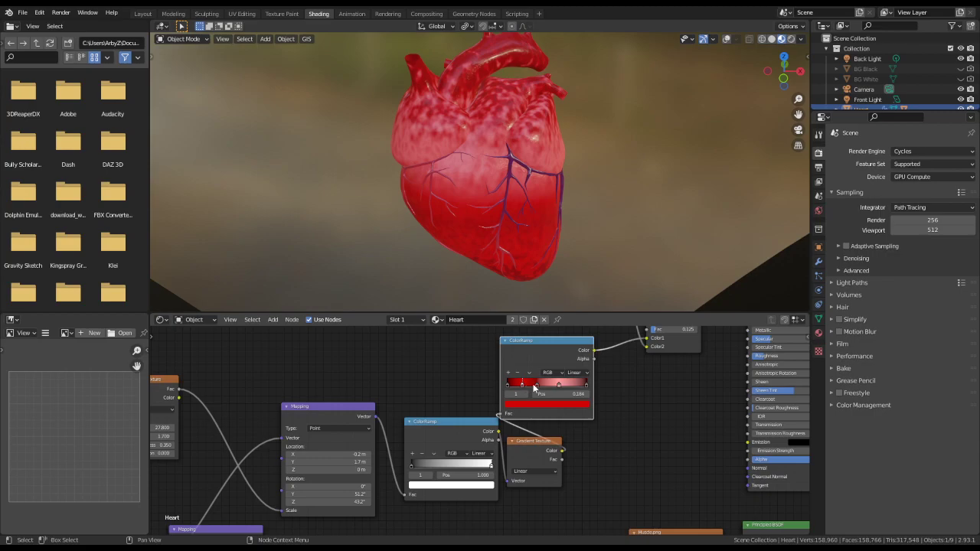
- Recolour the ramp stop at 0.400, settling on a red tone
click(536, 386)
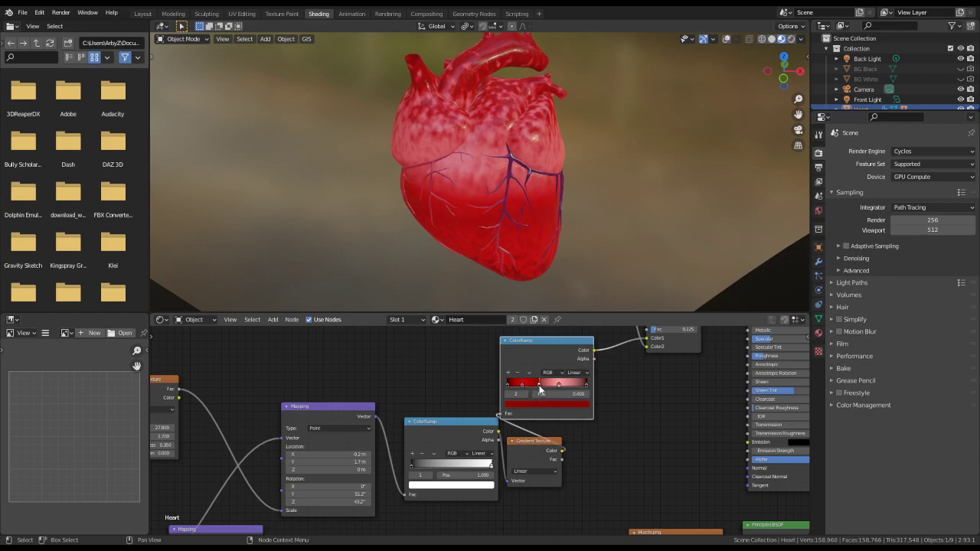
click(535, 406)
click(515, 339)
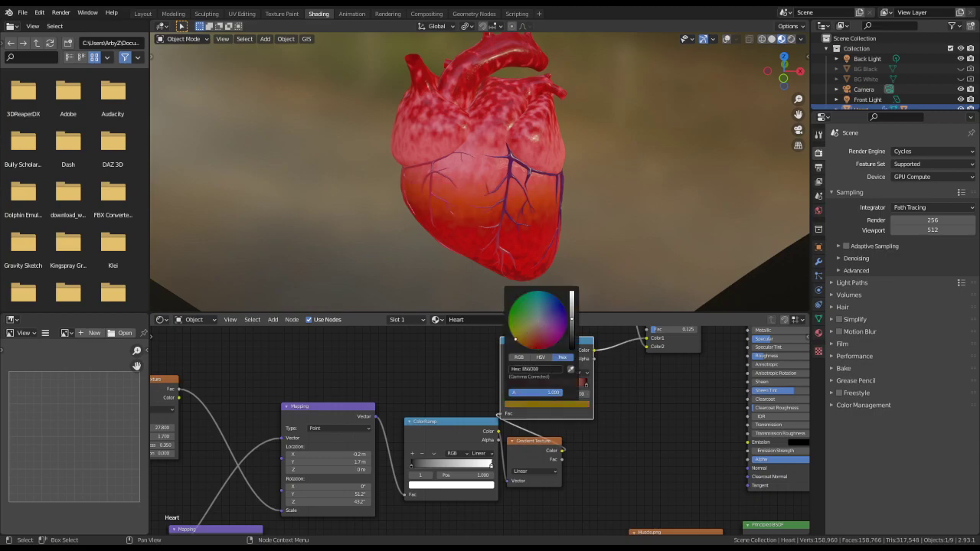
drag(515, 340, 509, 321)
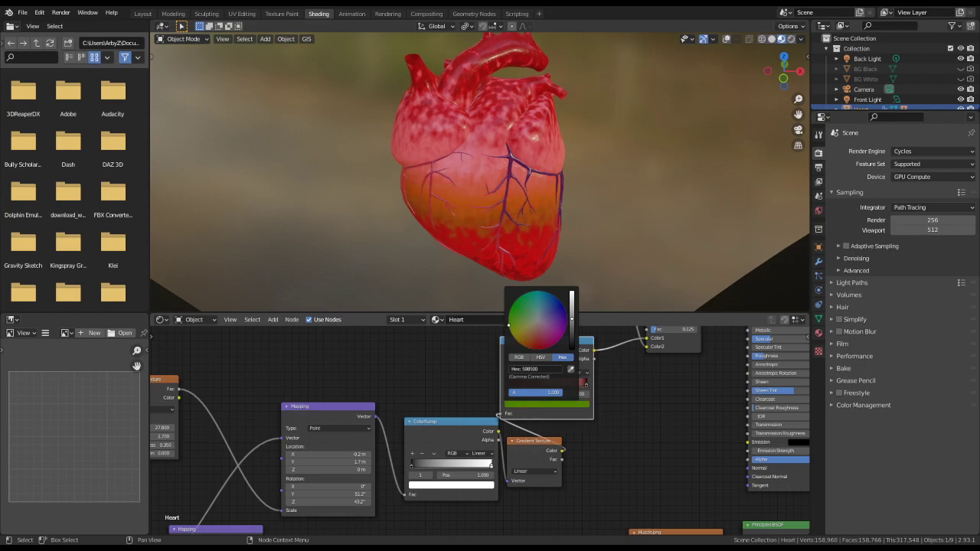
drag(509, 330, 542, 350)
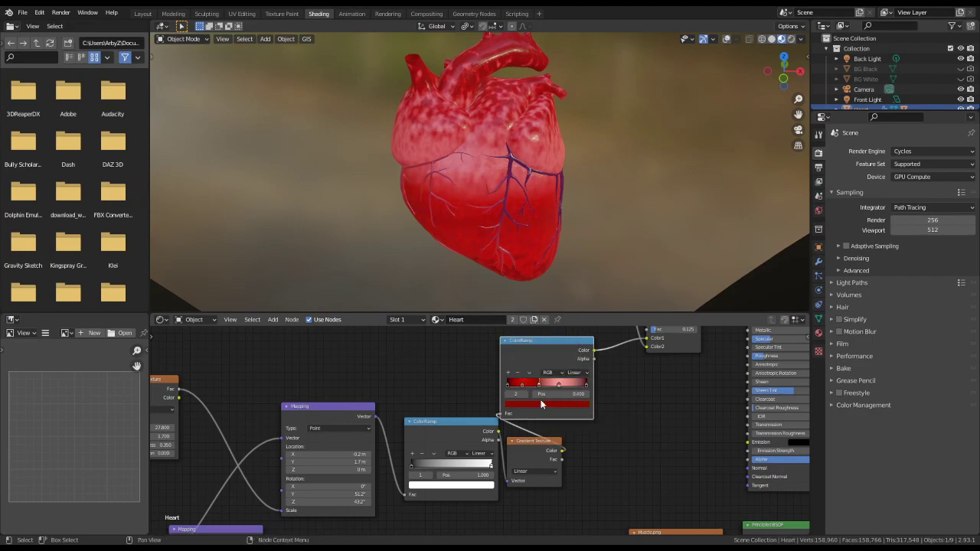
- Brighten the left ramp stop to a yellowish gold
click(507, 387)
click(530, 406)
click(540, 406)
mouse_move(573, 313)
mouse_down()
mouse_move(572, 293)
mouse_move(572, 303)
mouse_up()
drag(524, 341, 514, 338)
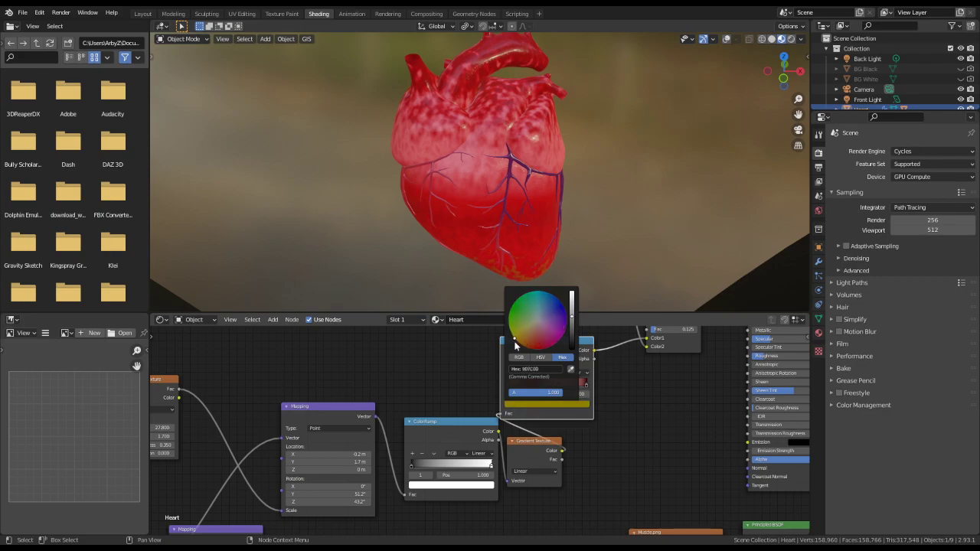
- Change the red stop at 0.184 to orange and deepen the pink stop toward red
click(524, 386)
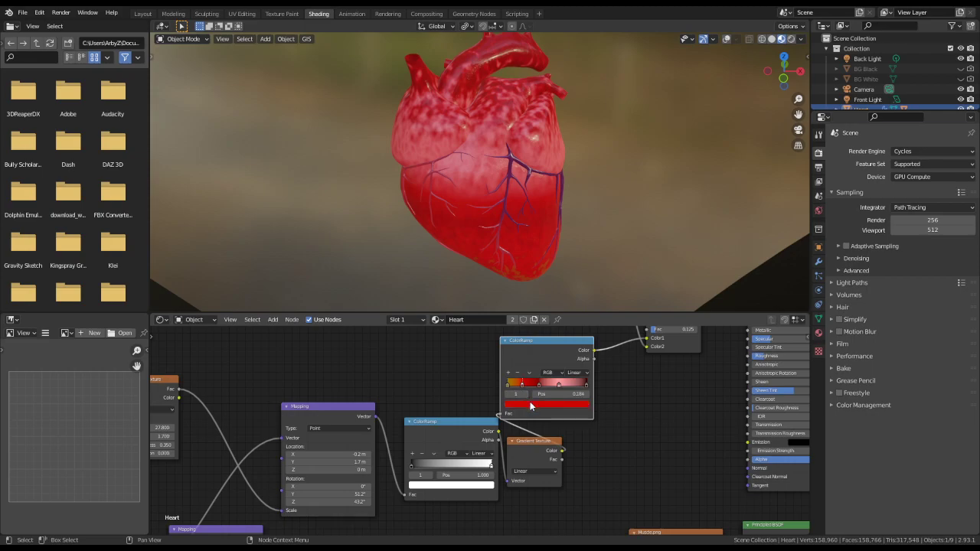
click(531, 406)
drag(534, 350, 522, 344)
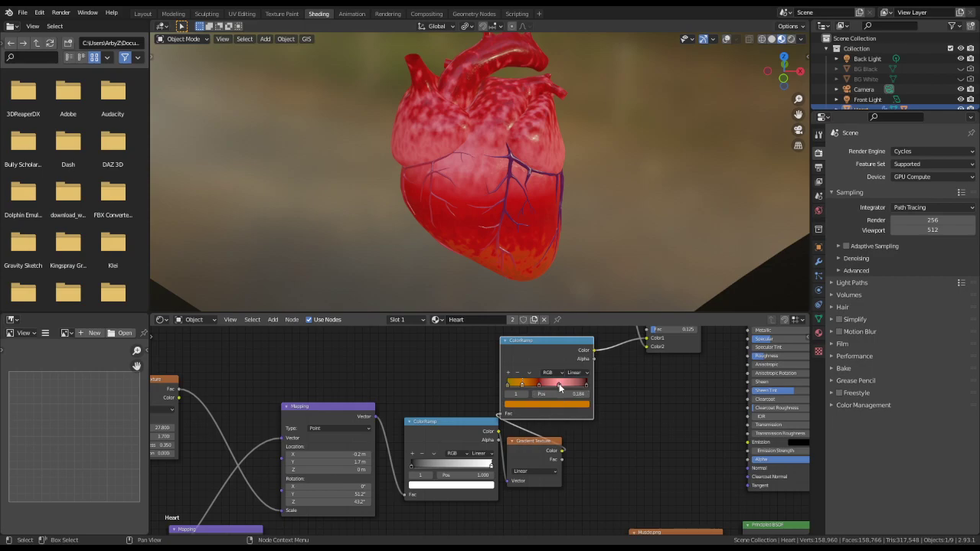
click(559, 383)
click(554, 406)
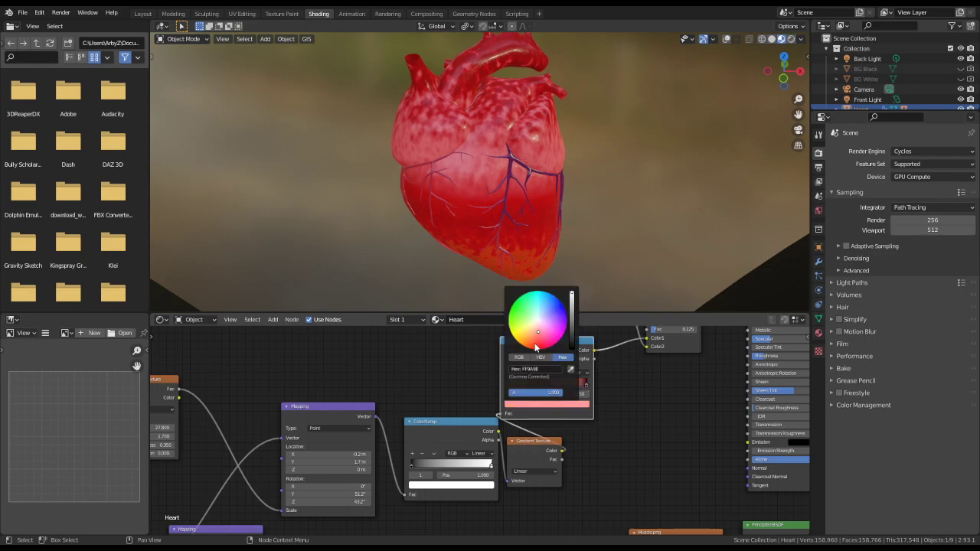
mouse_move(536, 333)
mouse_down()
mouse_move(537, 343)
mouse_move(573, 326)
mouse_move(538, 351)
mouse_move(530, 305)
mouse_move(529, 330)
mouse_move(564, 329)
mouse_up()
- Centre the ColorRamp node and lower the Color Burn factor to 0
scroll(576, 401, down, 1)
scroll(577, 327, up, 5)
scroll(579, 322, down, 6)
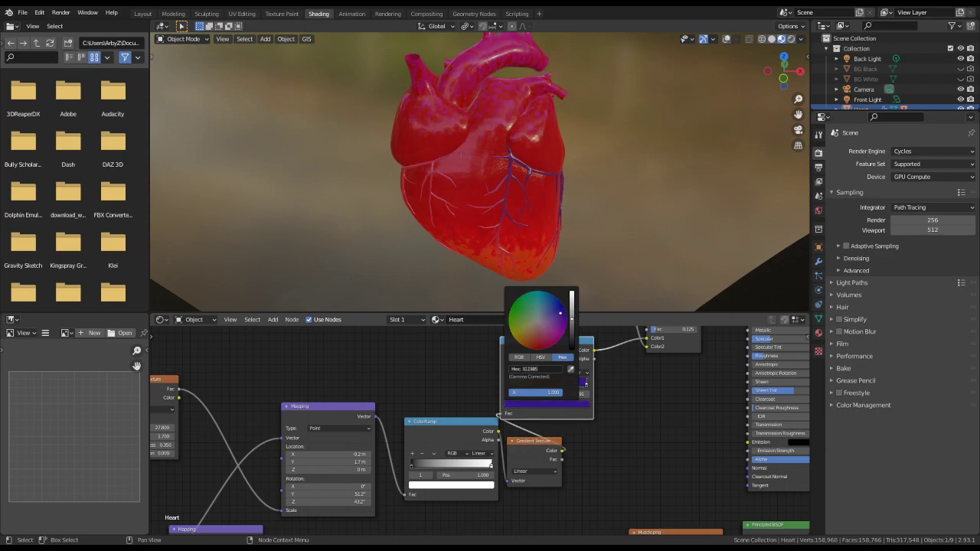
scroll(559, 326, up, 2)
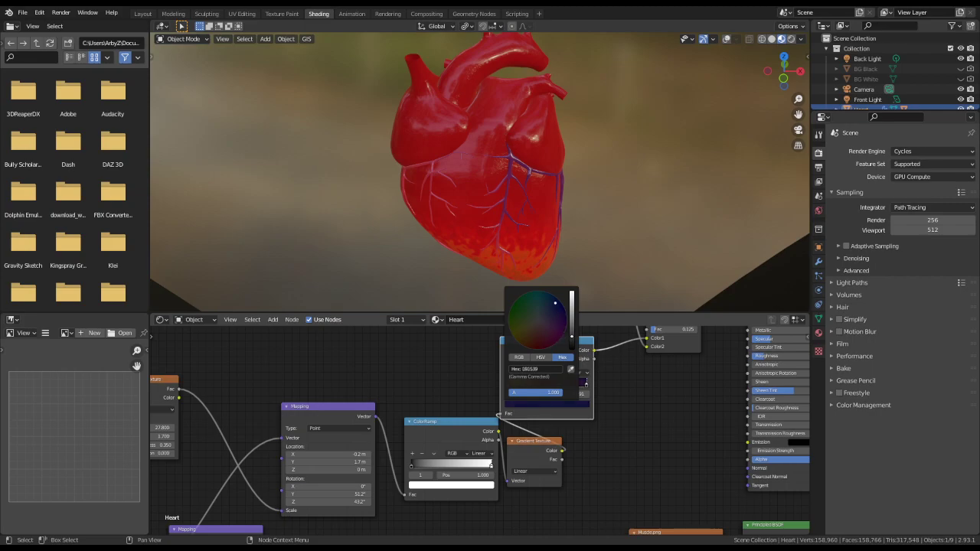
key(KP_Decimal)
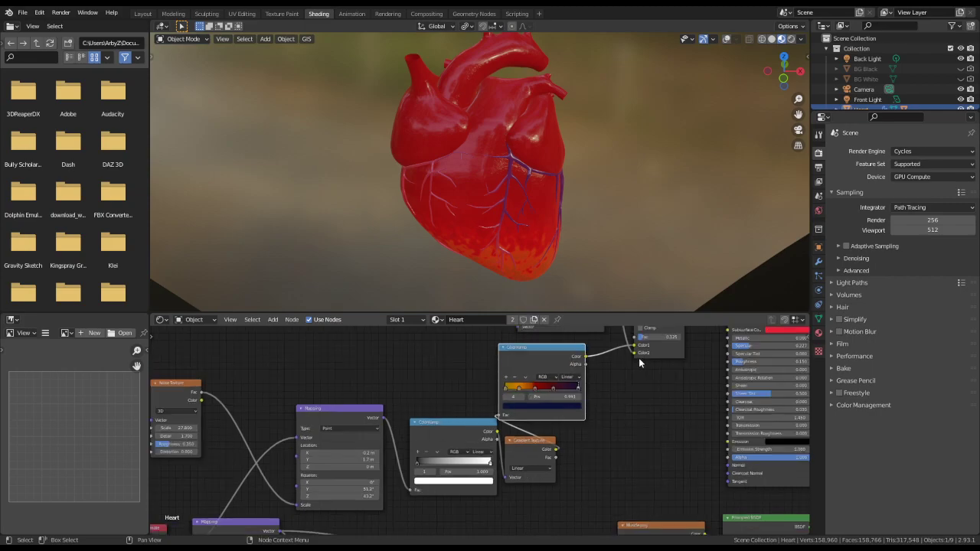
drag(586, 392, 546, 392)
click(597, 372)
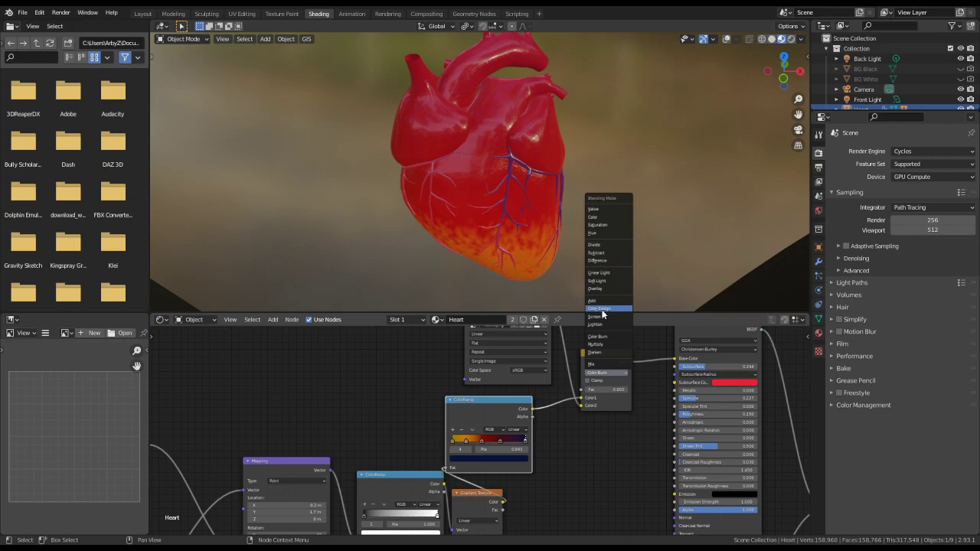
- Set the mix to Linear Light blending with a factor of about 0.56
click(602, 217)
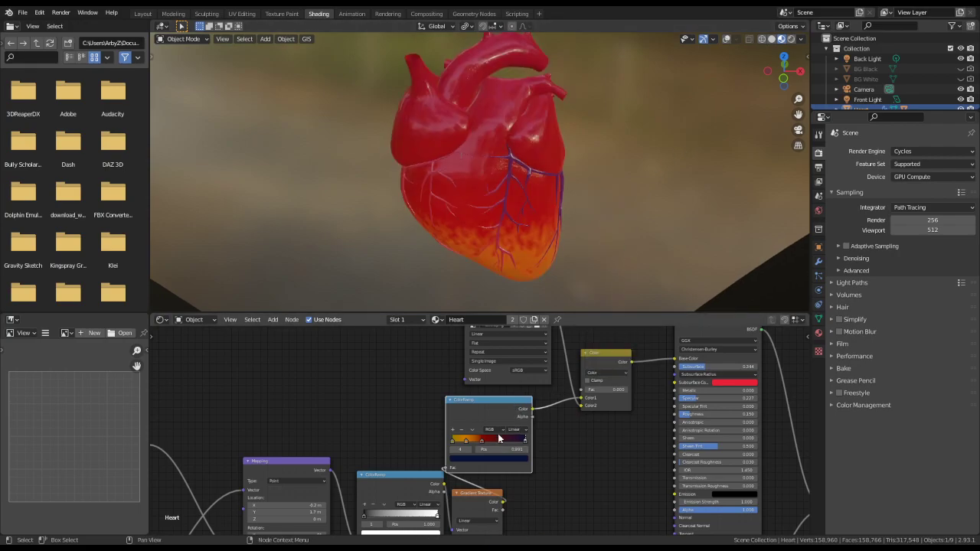
click(612, 376)
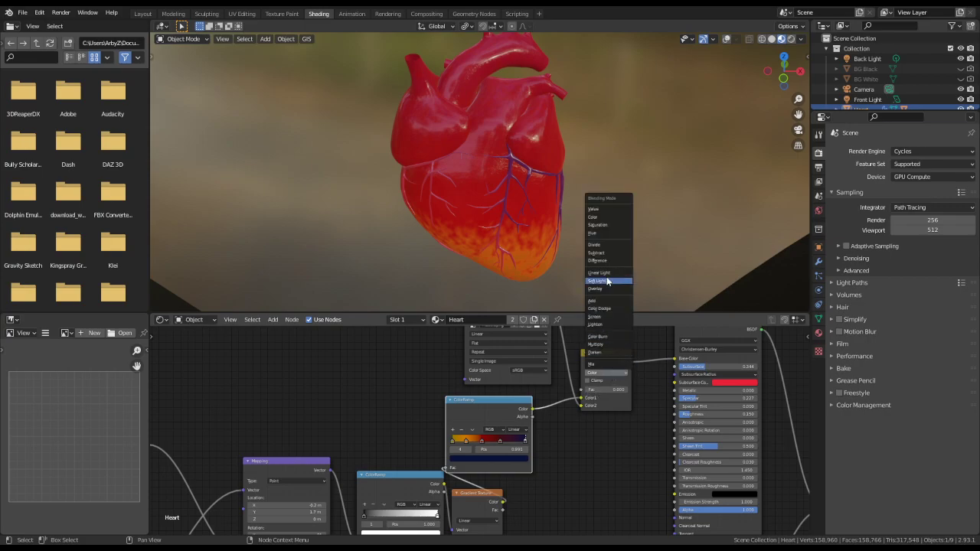
click(603, 278)
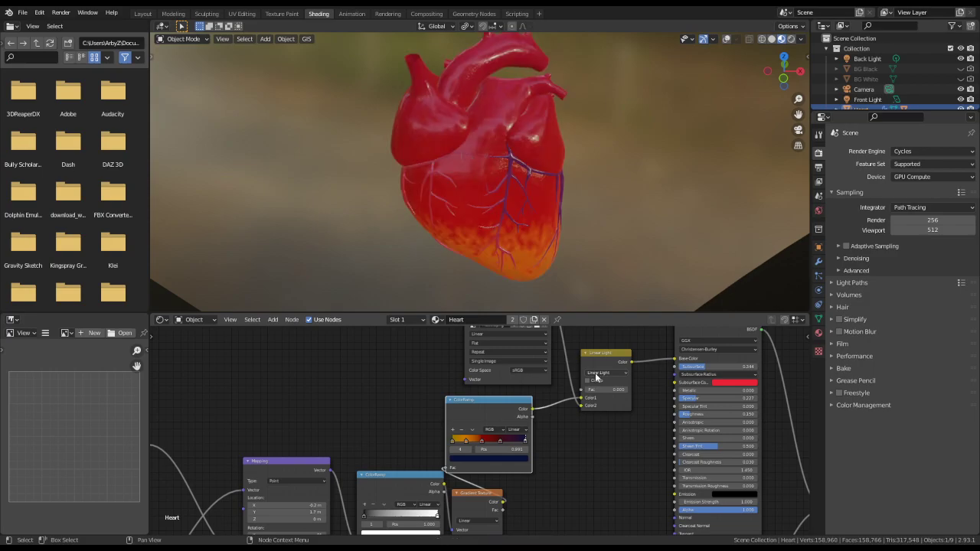
drag(597, 390, 609, 389)
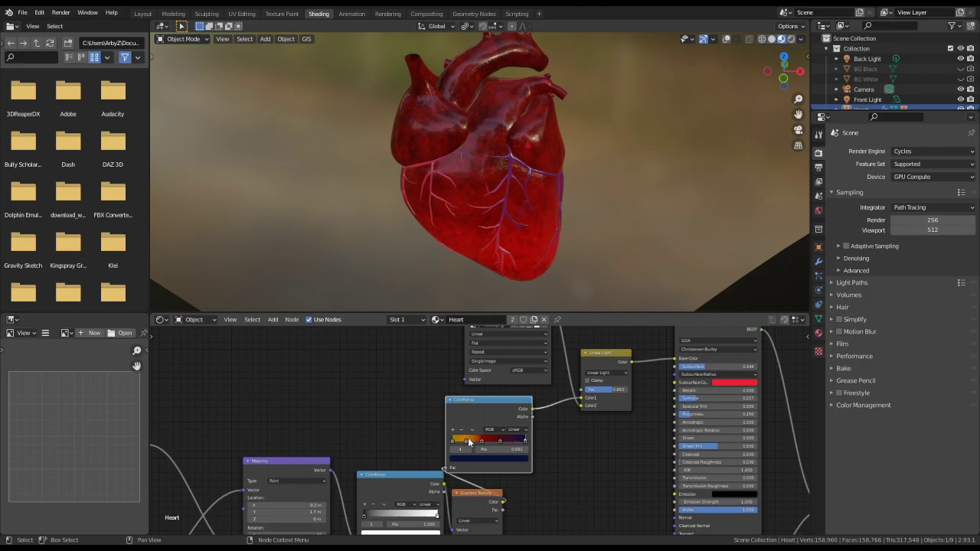
- Raise the brightness of the ramp's dark stop colour and check the heart
click(500, 441)
click(497, 456)
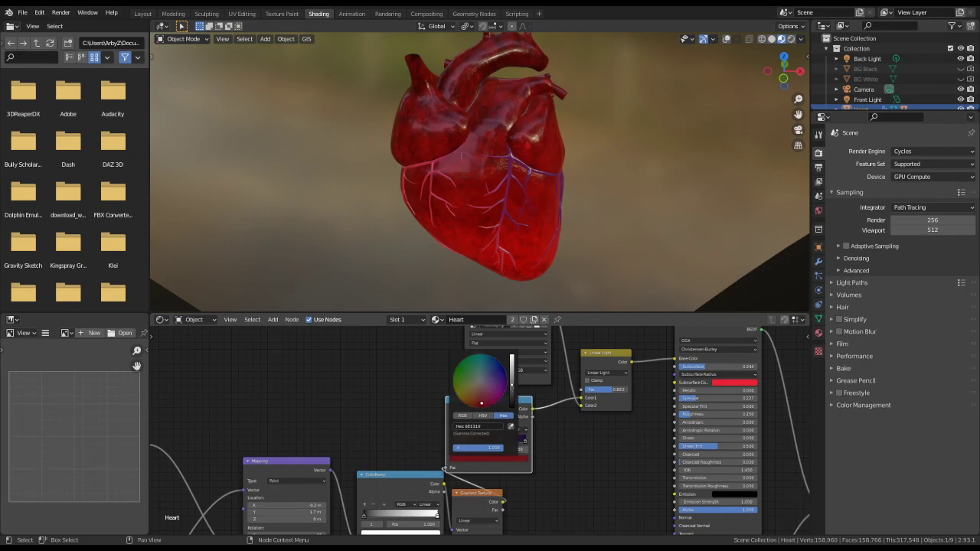
mouse_move(515, 388)
mouse_down()
mouse_move(515, 359)
mouse_move(511, 389)
mouse_move(476, 385)
mouse_move(472, 370)
mouse_up()
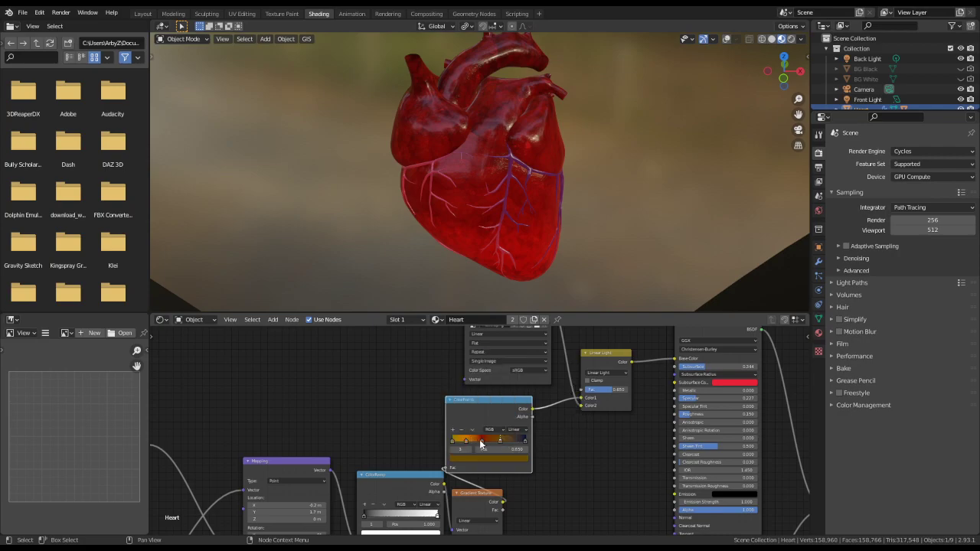
mouse_move(525, 235)
middle_down()
mouse_move(556, 248)
mouse_move(513, 213)
mouse_move(533, 219)
middle_up()
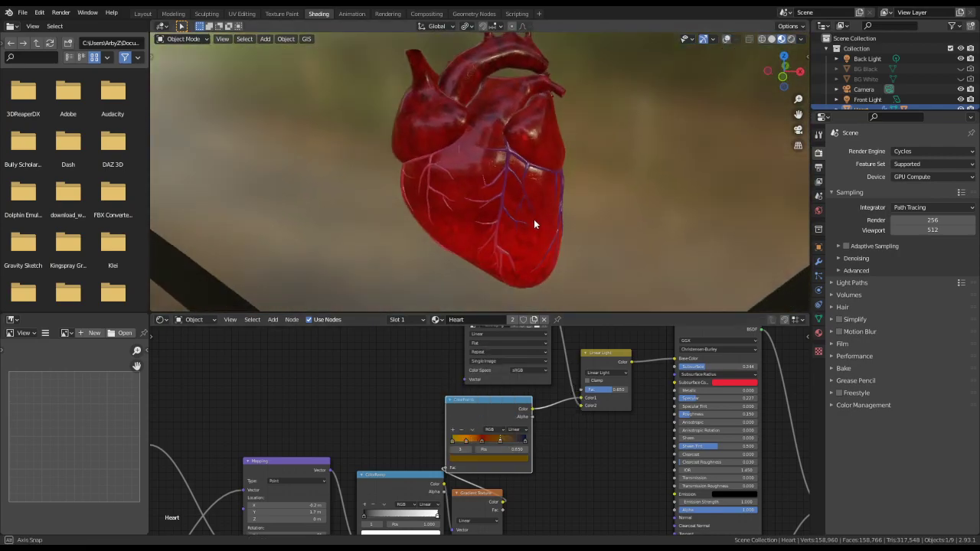
click(146, 14)
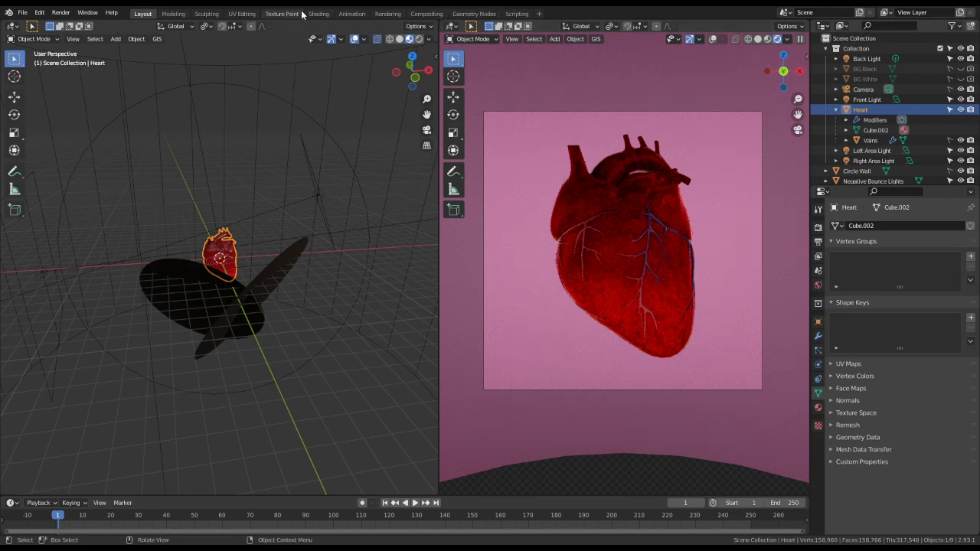
click(213, 17)
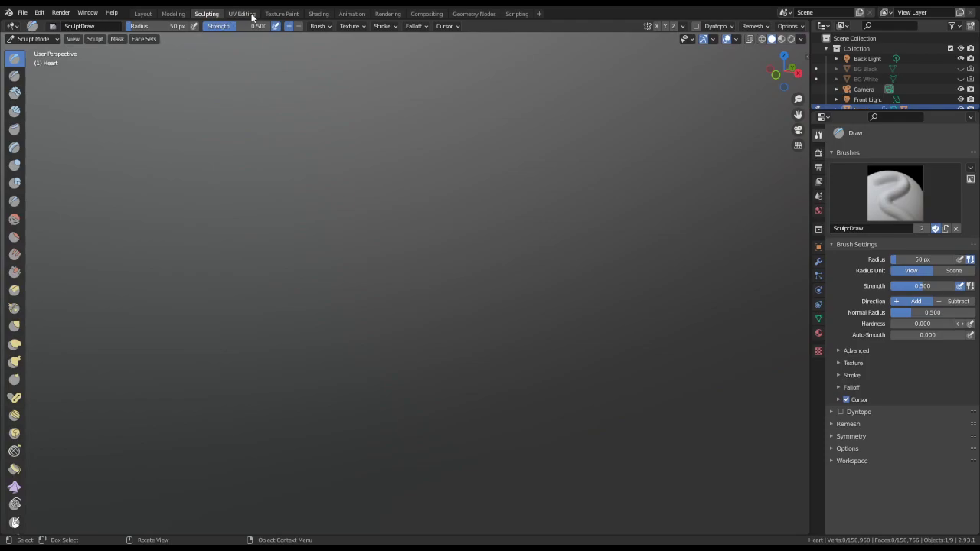
click(318, 13)
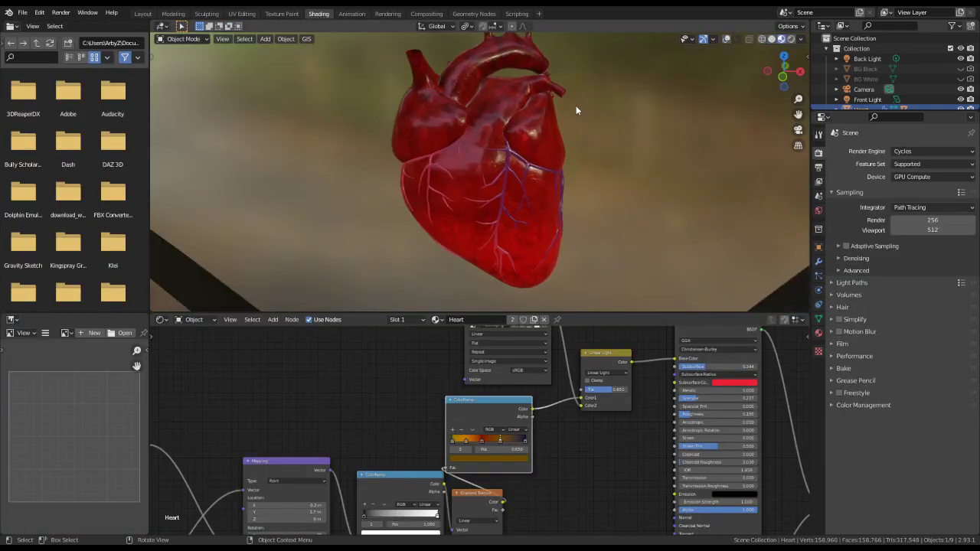
- Darken the ColorRamp's red stop colour
middle_drag(574, 105, 573, 137)
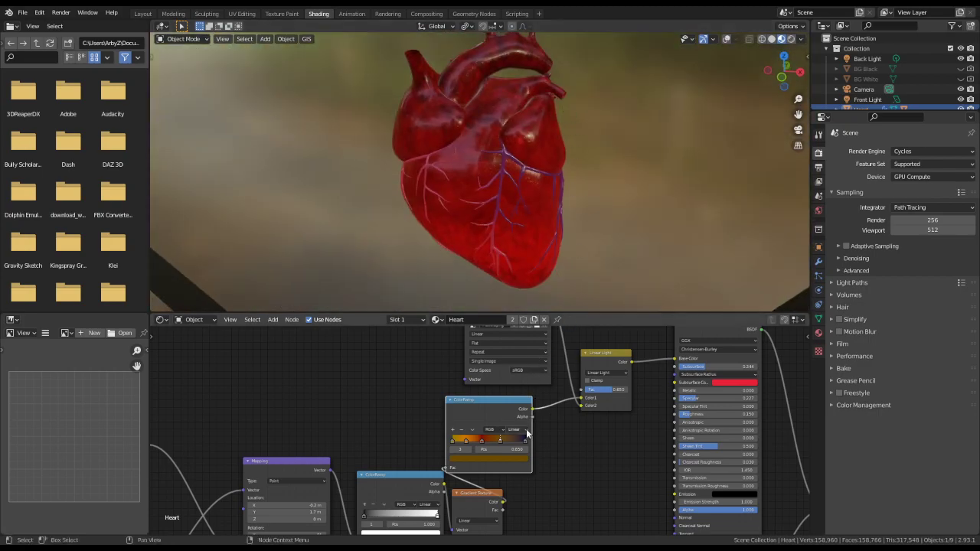
click(483, 442)
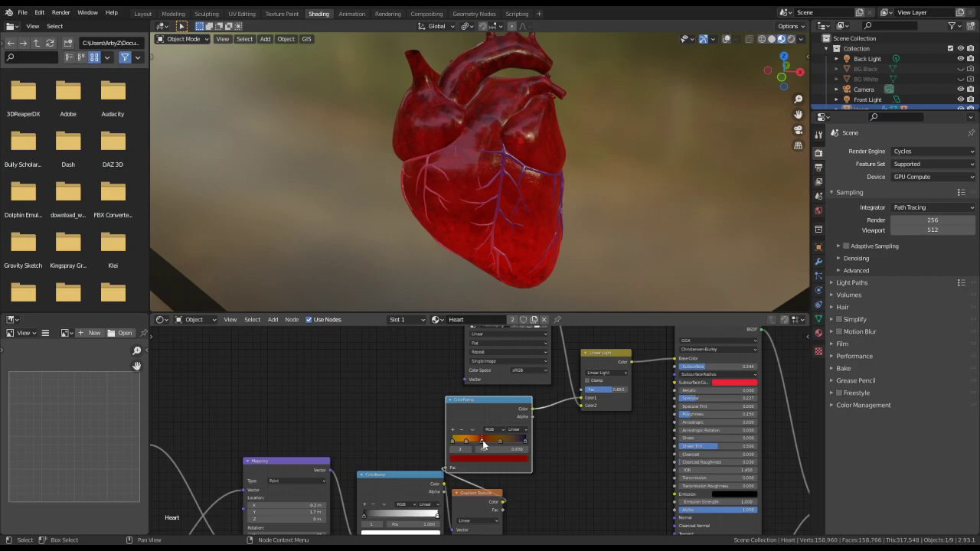
click(486, 459)
mouse_move(514, 383)
mouse_down()
mouse_move(512, 373)
mouse_move(512, 406)
mouse_move(512, 364)
mouse_move(512, 387)
mouse_up()
- Try Soft Light blending and route the ramp into the mix's second colour at factor 1.0
click(606, 372)
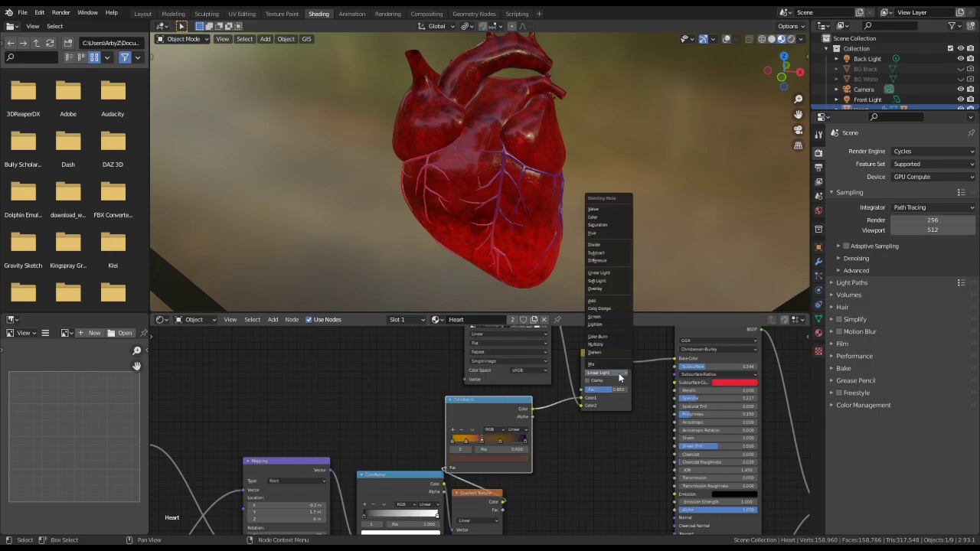
click(617, 281)
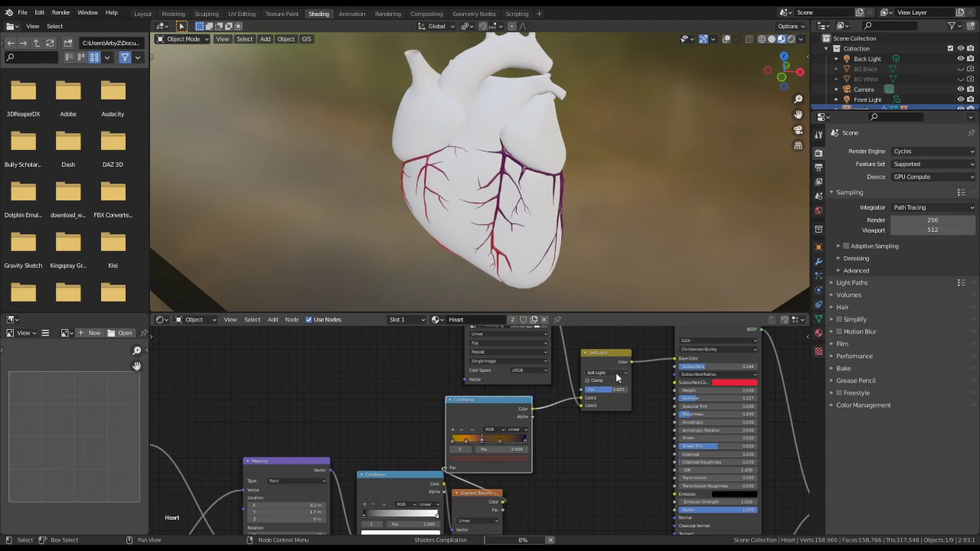
mouse_move(618, 390)
mouse_down()
mouse_move(589, 390)
mouse_move(618, 390)
mouse_up()
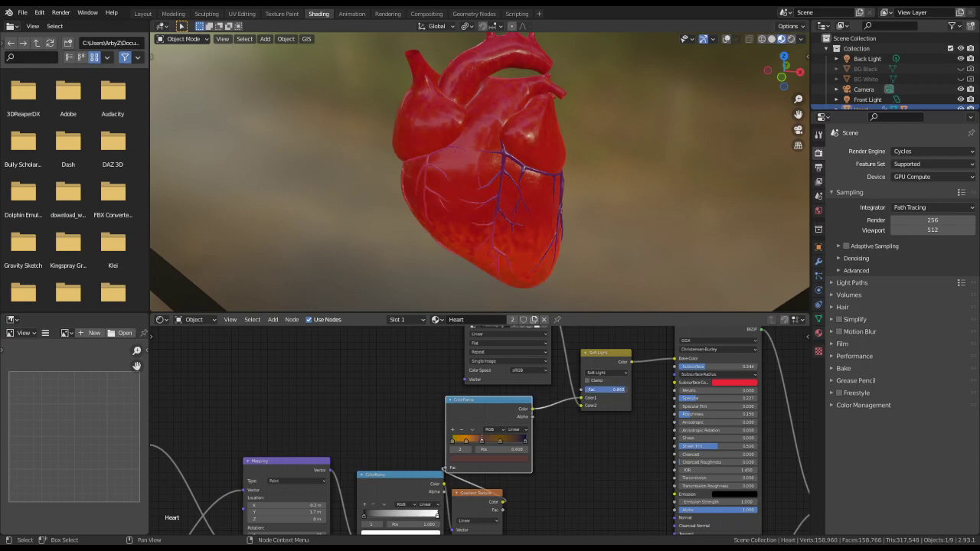
click(606, 372)
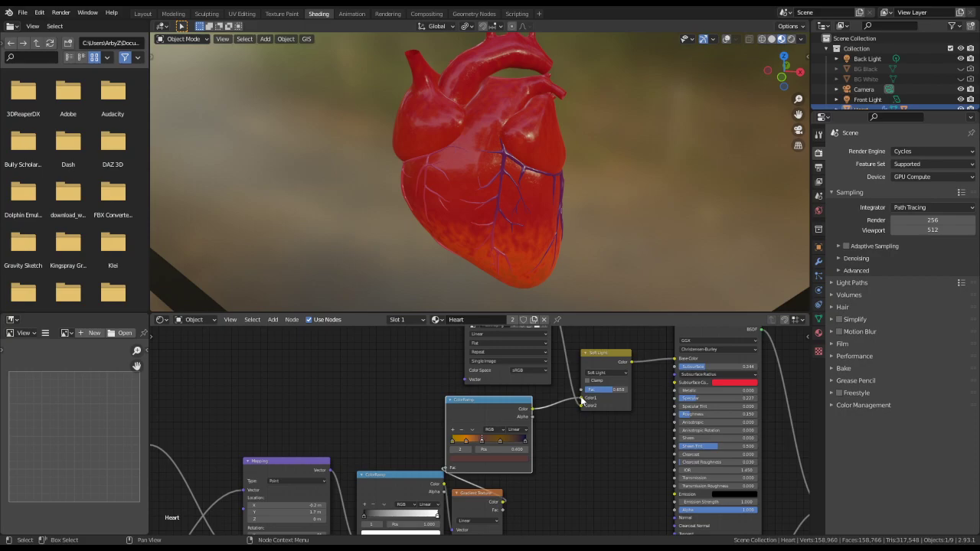
drag(582, 399, 583, 406)
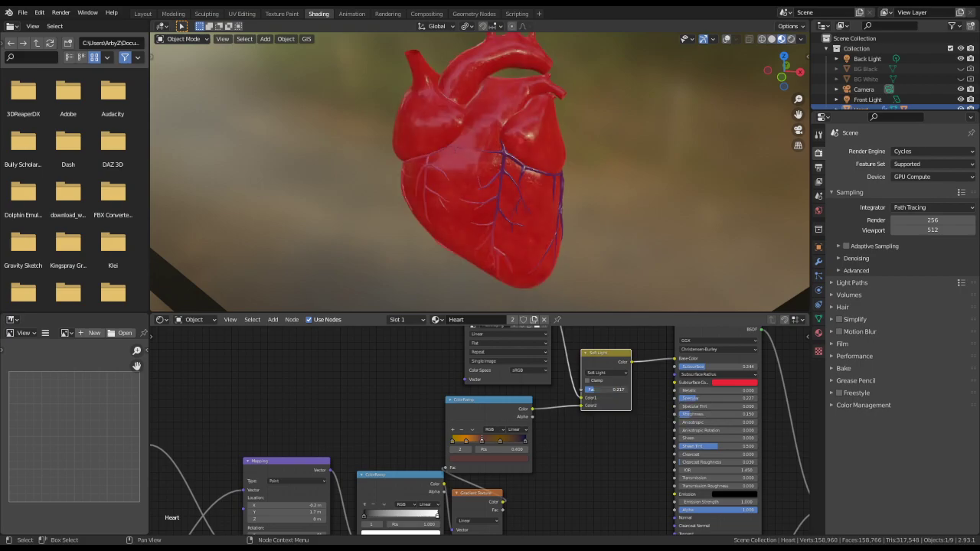
drag(609, 394, 635, 393)
- Return to Linear Light blending, set the factor to 0.4, then adjust it further
click(606, 373)
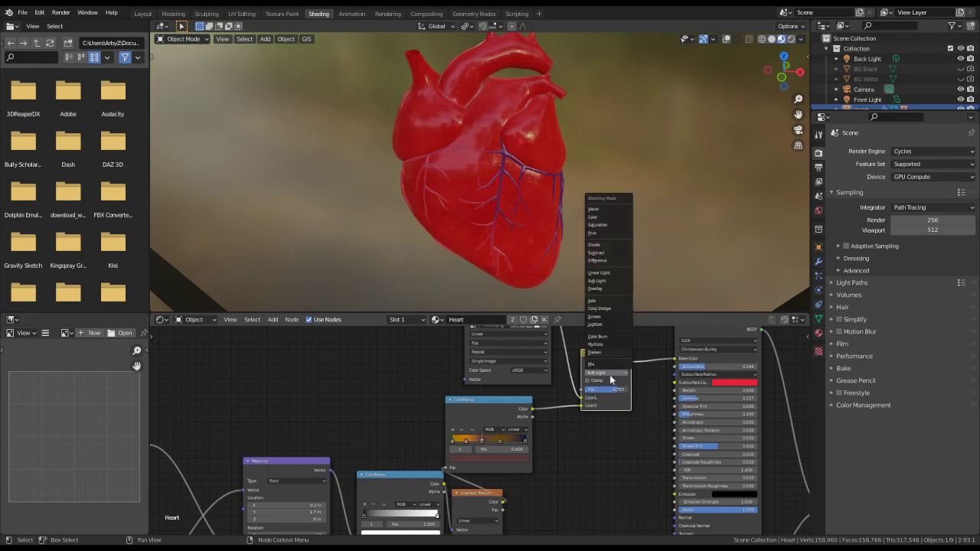
click(608, 274)
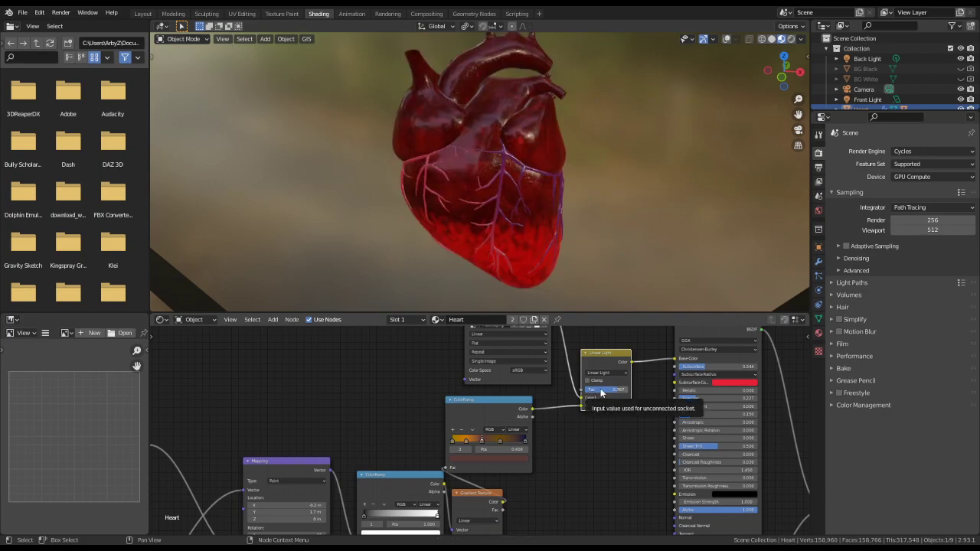
click(602, 392)
text(0.4)
key(Return)
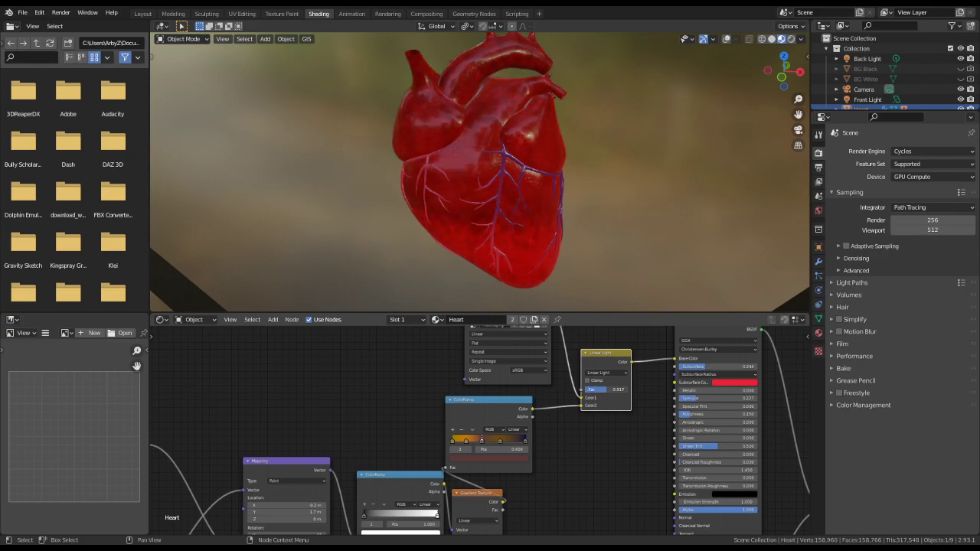
mouse_move(612, 389)
mouse_down()
mouse_move(591, 389)
mouse_move(612, 389)
mouse_up()
- Move the orange ramp stop to position 0.418
click(480, 448)
click(465, 441)
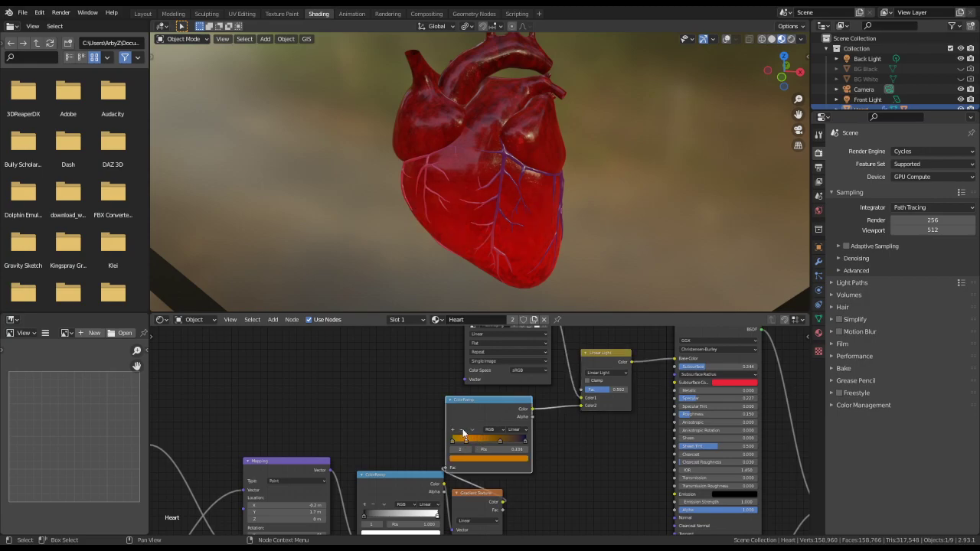
mouse_move(465, 443)
mouse_down()
mouse_move(493, 441)
mouse_move(484, 443)
mouse_up()
click(500, 441)
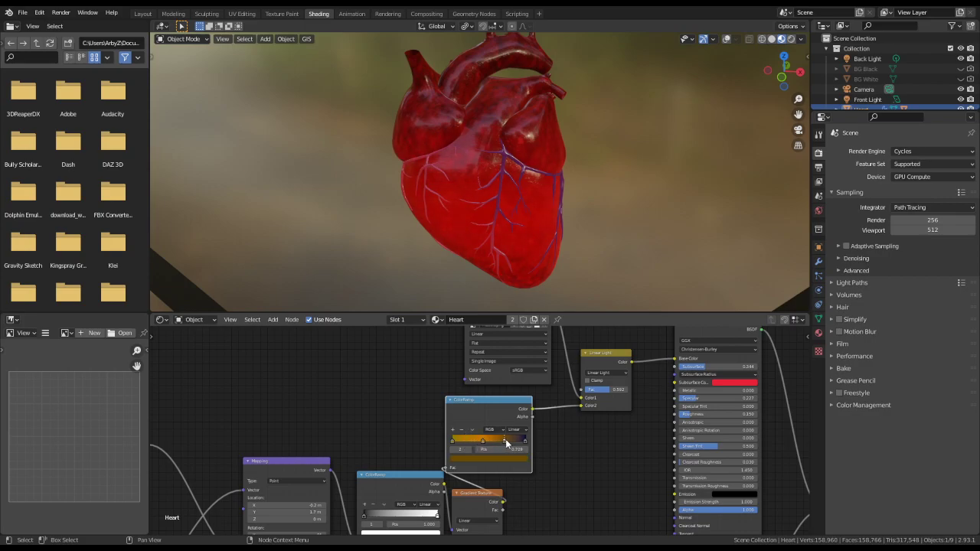
drag(484, 451, 480, 452)
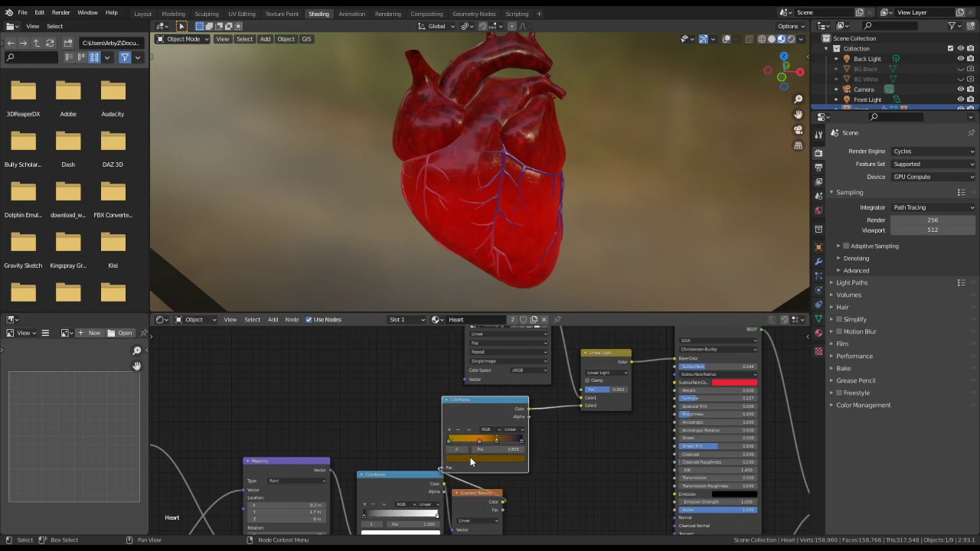
- Brighten the brown stop and adjust the navy end stop so the heart's top turns purple
click(471, 462)
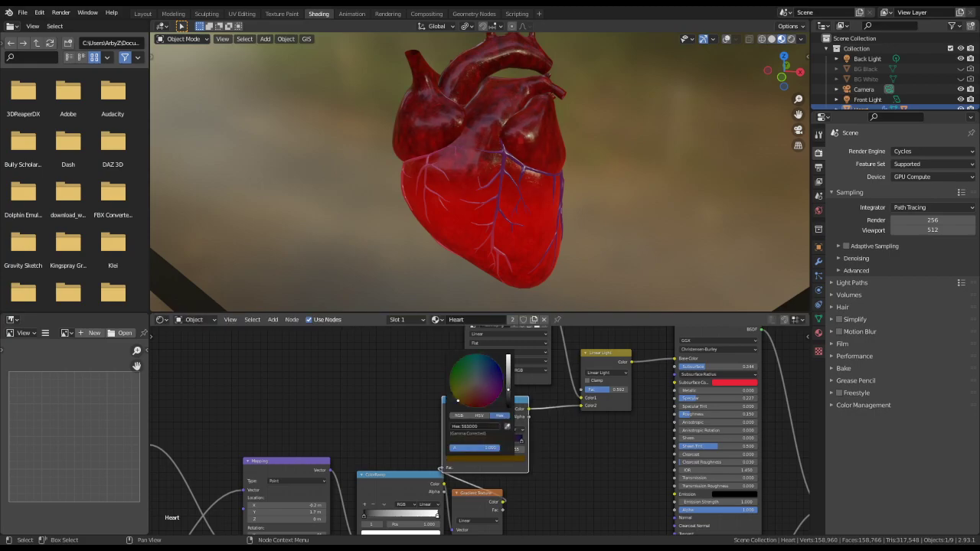
drag(508, 388, 507, 378)
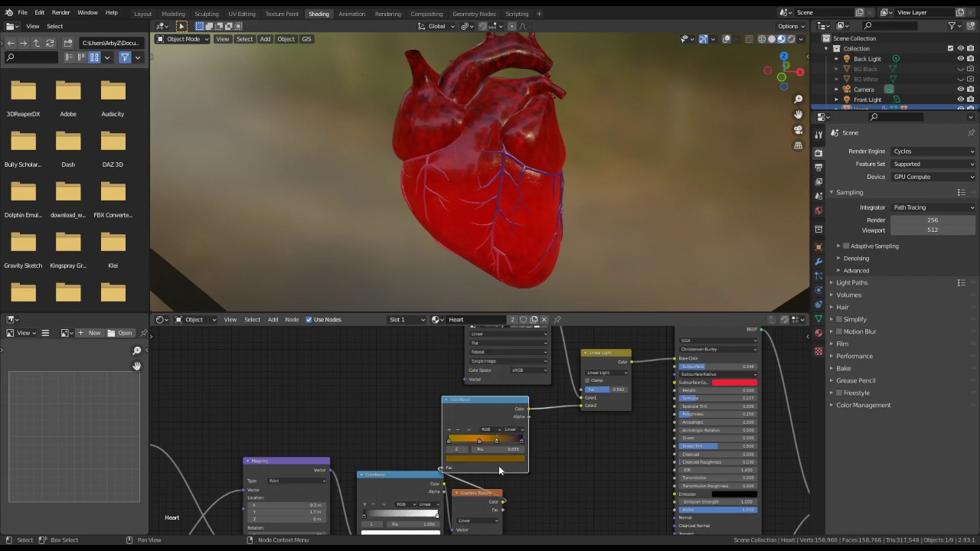
click(521, 442)
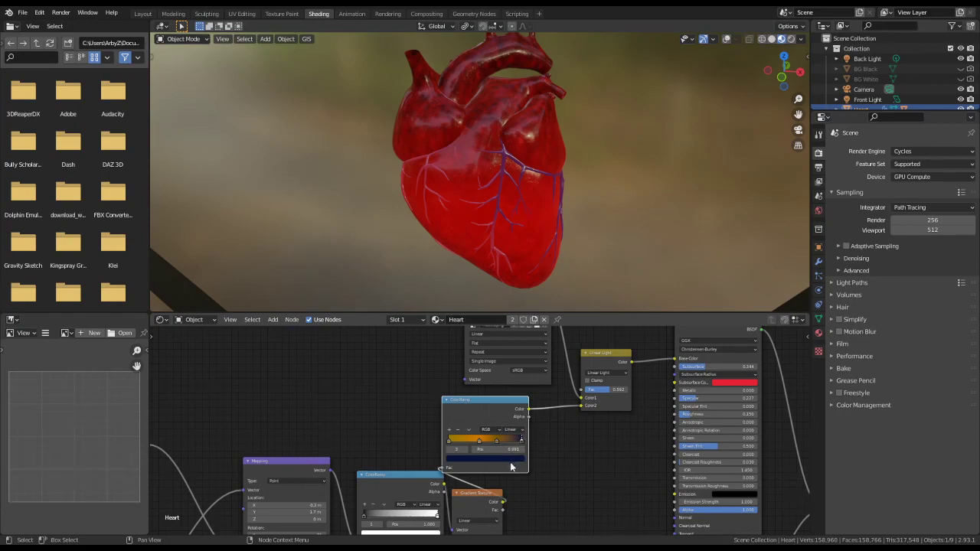
click(510, 462)
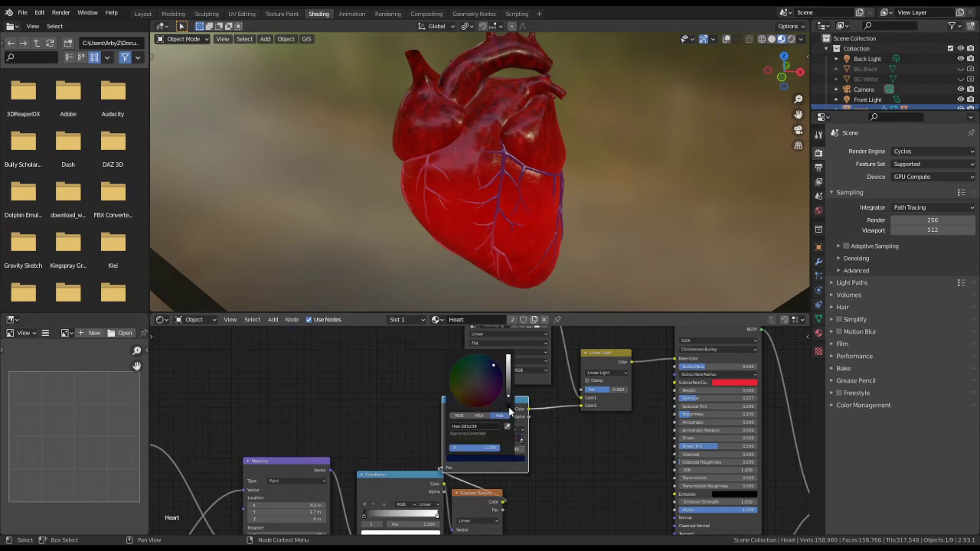
drag(508, 397, 507, 364)
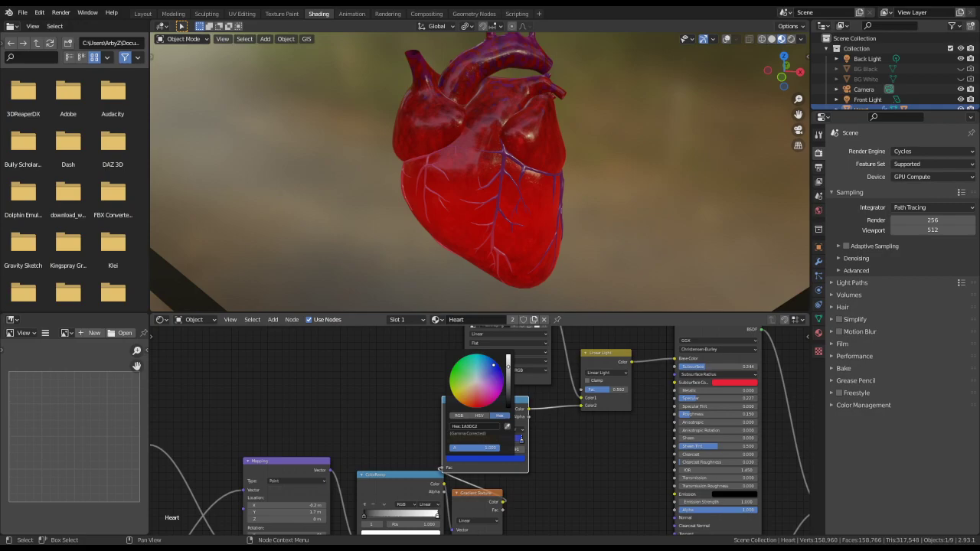
drag(508, 356, 508, 360)
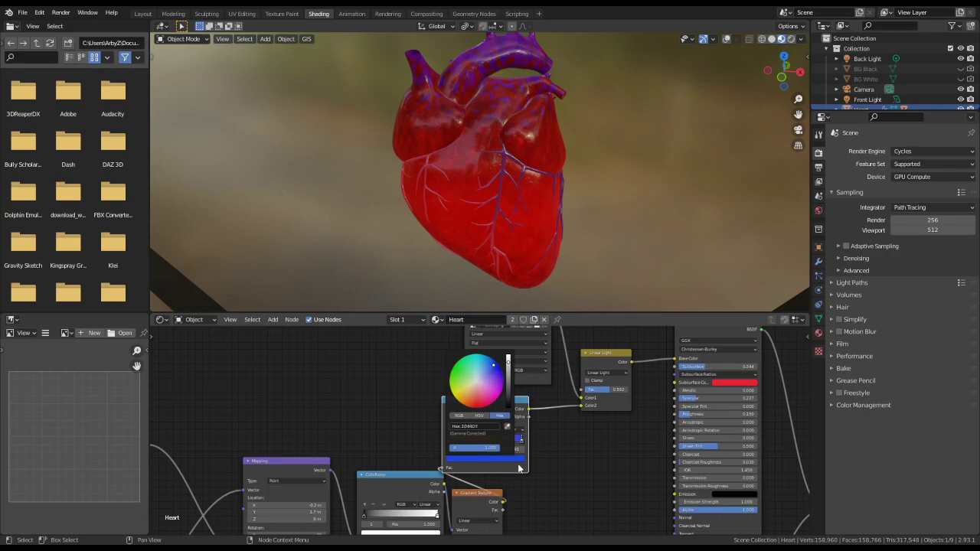
- Reposition the stops, middle at 0.340, and recolour the orange stop purple
mouse_move(500, 444)
mouse_down()
mouse_move(513, 442)
mouse_move(474, 443)
mouse_up()
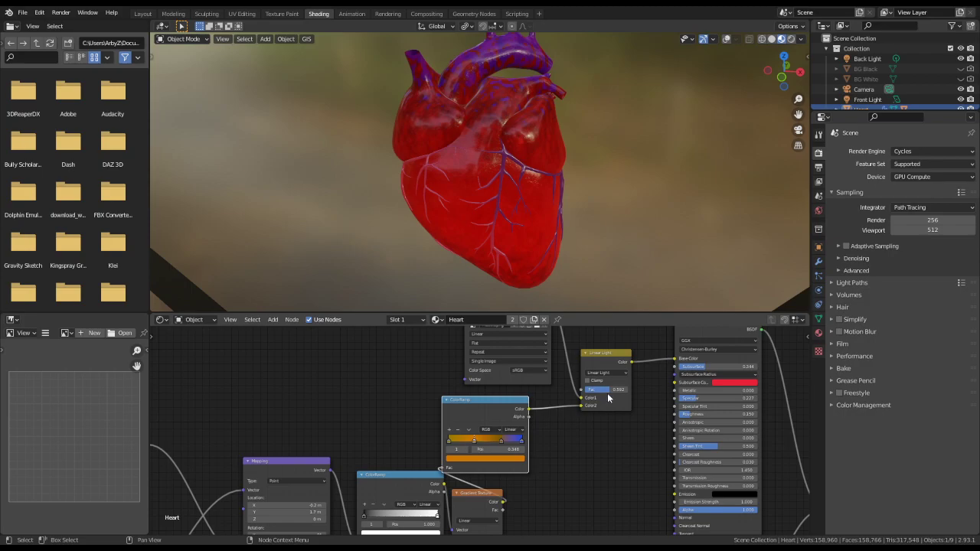
drag(617, 389, 608, 389)
click(481, 459)
mouse_move(478, 390)
mouse_down()
mouse_move(499, 366)
mouse_move(473, 381)
mouse_move(457, 361)
mouse_move(468, 377)
mouse_up()
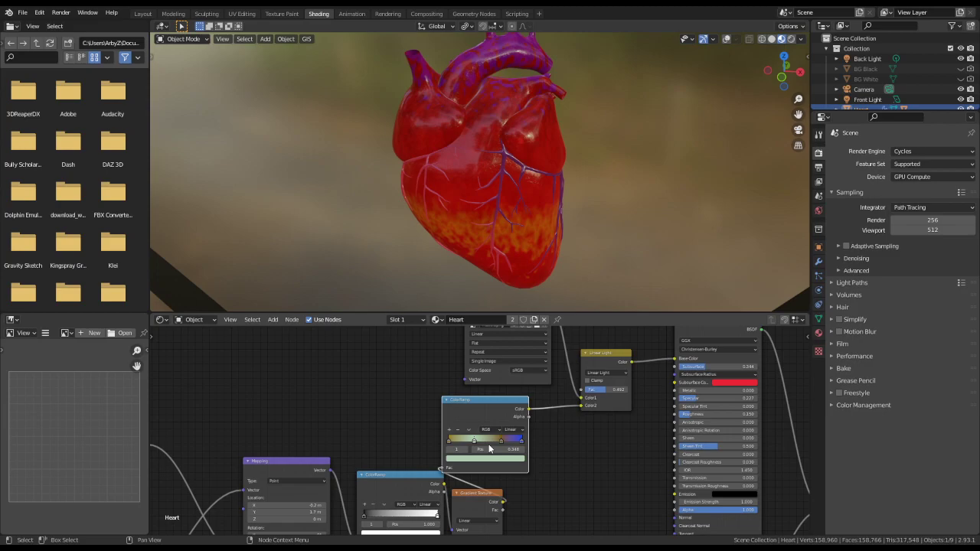
- Tint the left-hand ramp stop grey-olive and lower the Linear Light factor to about 0.383
click(503, 442)
click(458, 431)
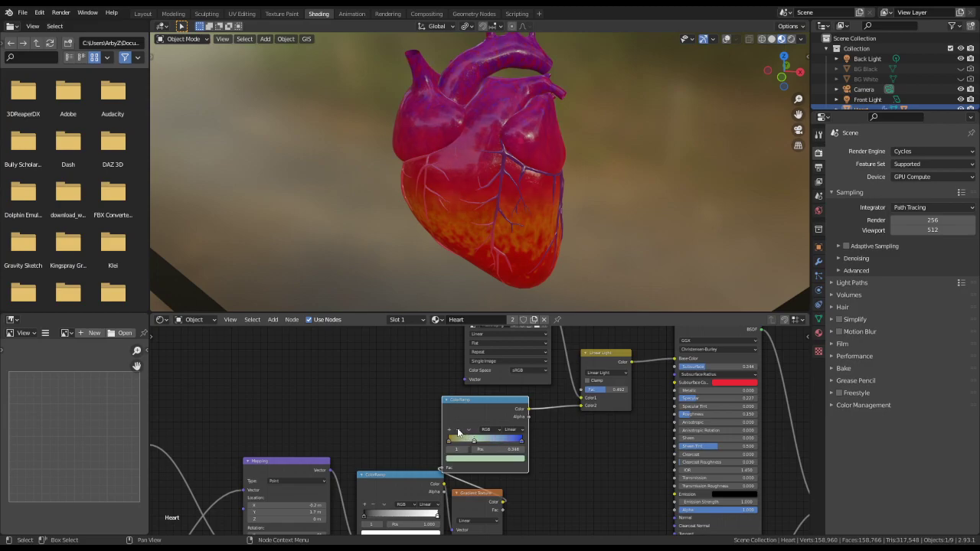
key(ctrl+z)
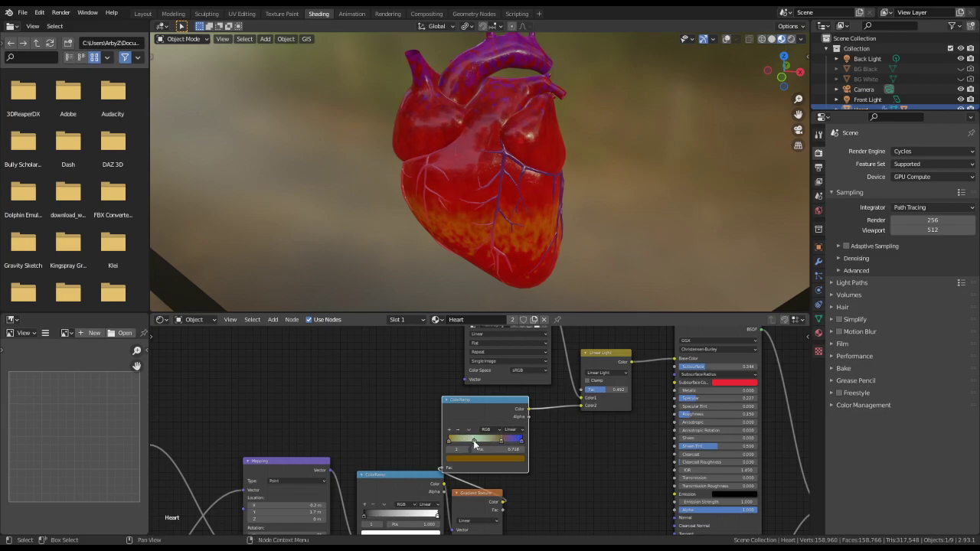
click(474, 441)
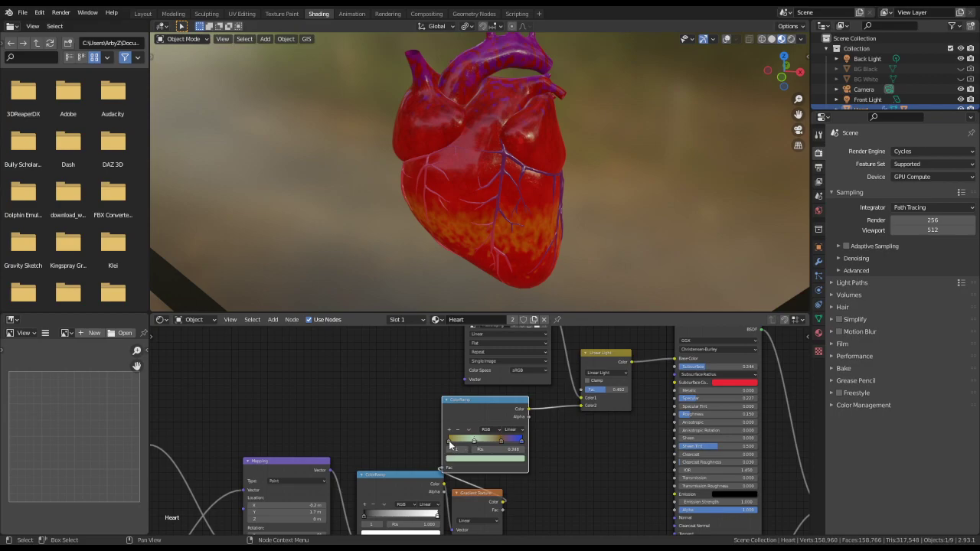
click(450, 441)
click(461, 459)
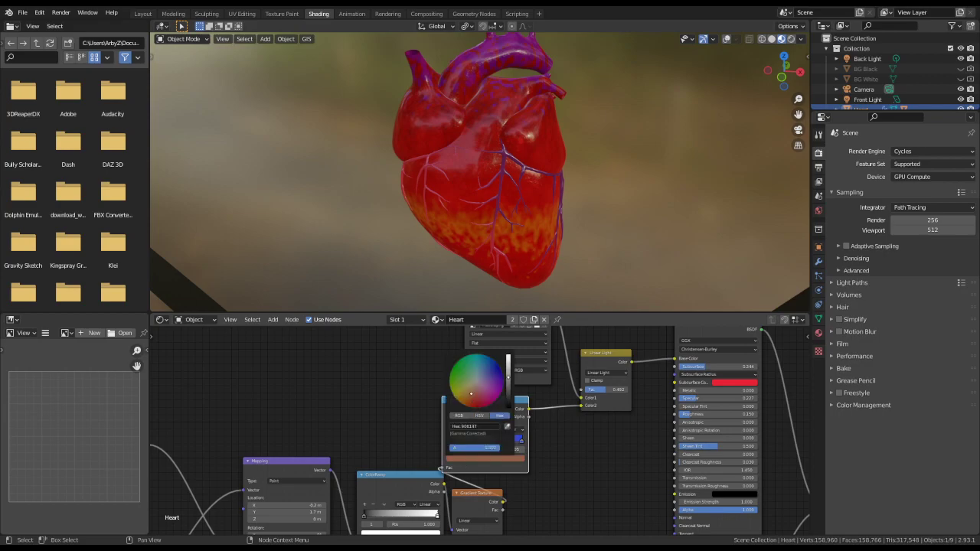
click(463, 360)
drag(463, 360, 470, 390)
drag(609, 390, 580, 390)
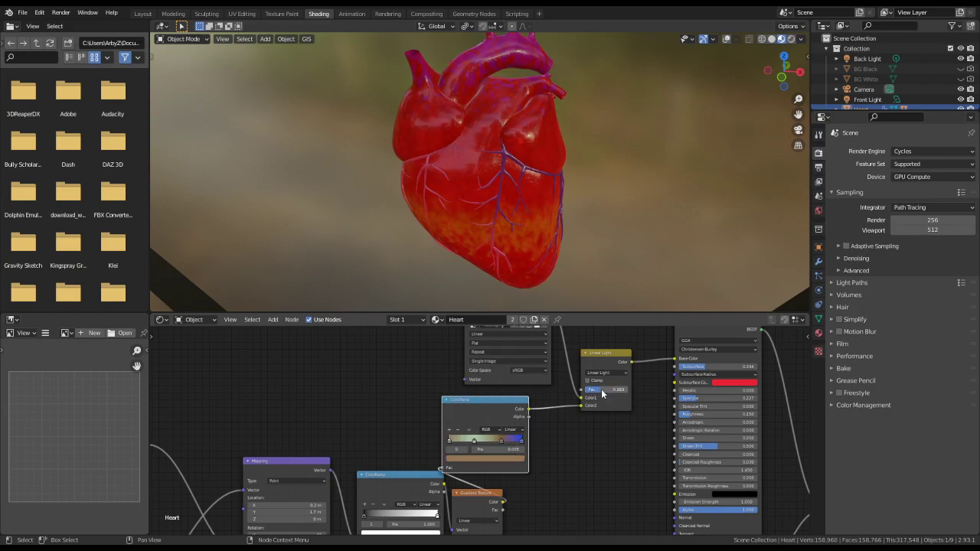
- Remove the middle stop from the upper ColorRamp, restoring the node after an accidental delete
click(474, 442)
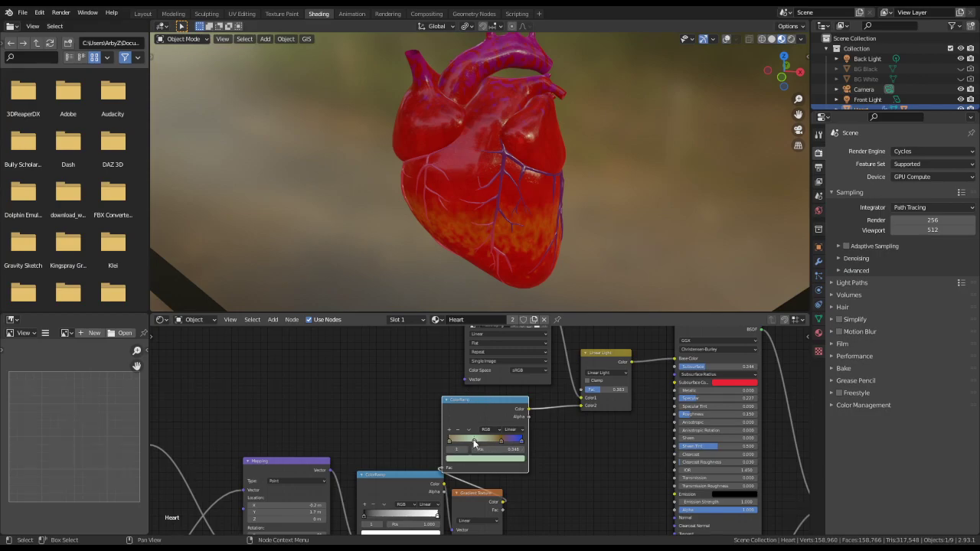
right_click(474, 442)
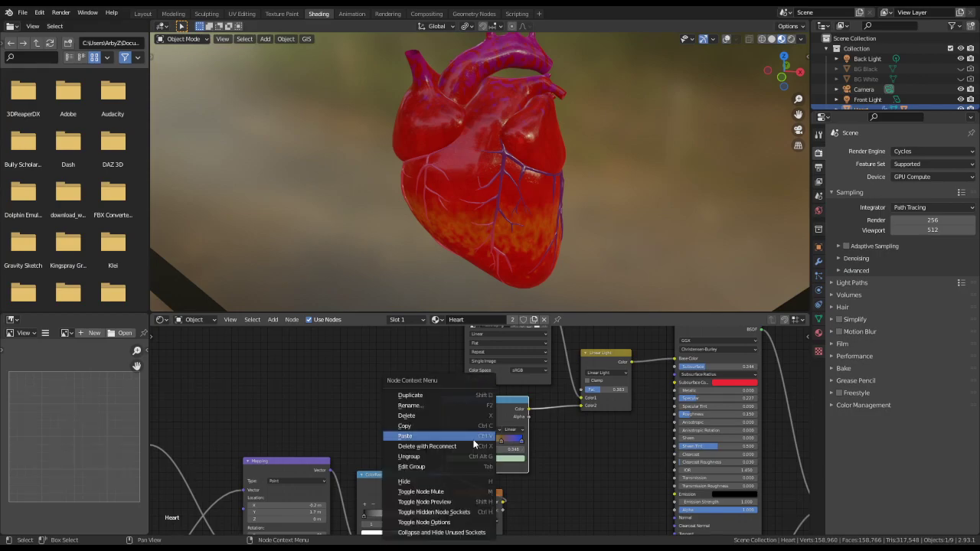
click(426, 418)
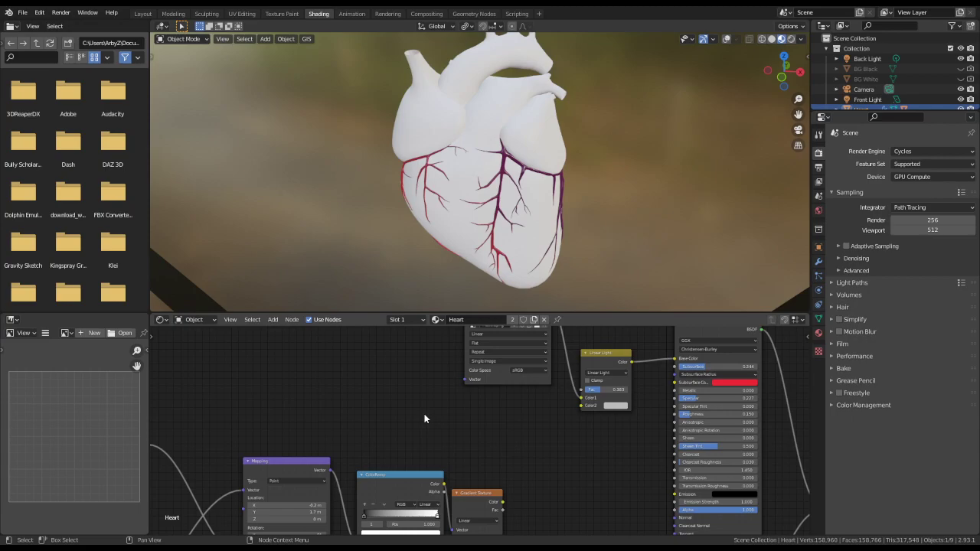
key(ctrl+z)
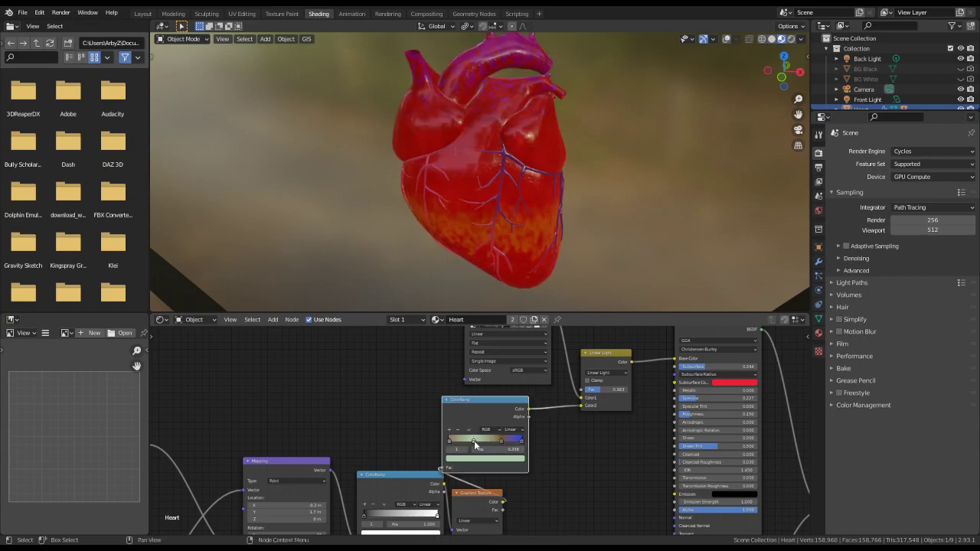
click(460, 431)
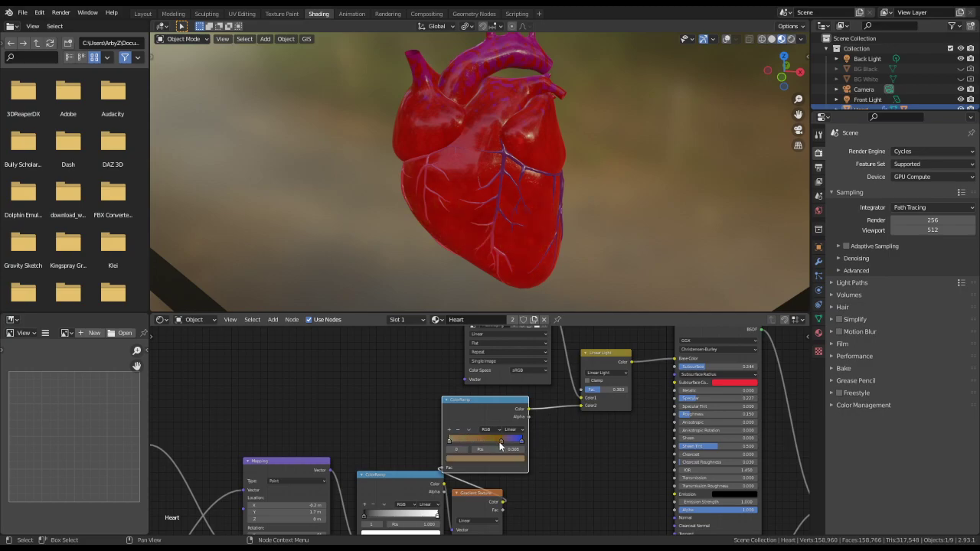
- Slide the ramp stops left and move the lower ramp's white stop to 0.565
drag(502, 442, 447, 439)
middle_drag(396, 407, 416, 323)
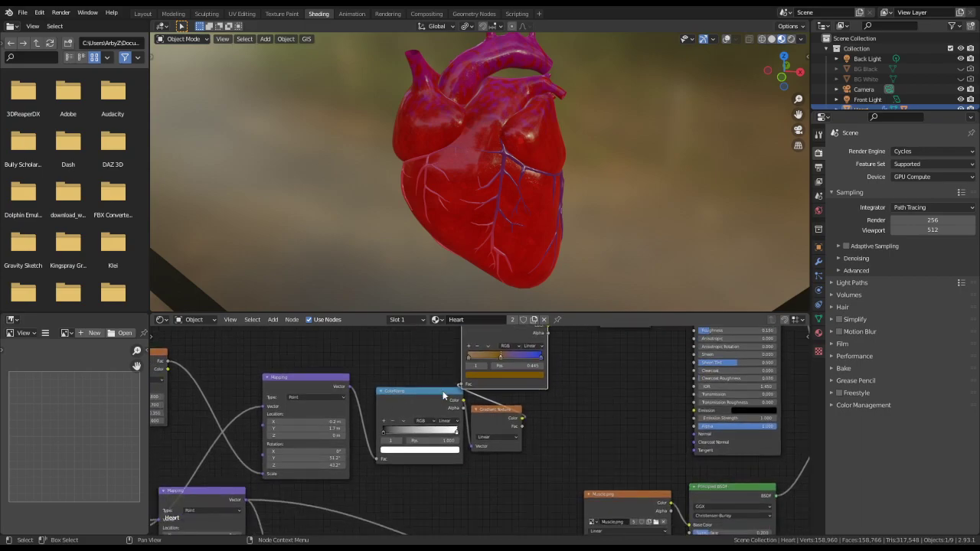
drag(442, 391, 433, 391)
drag(447, 433, 427, 437)
- Add a darker fourth stop to the upper ColorRamp at about 0.73
click(518, 363)
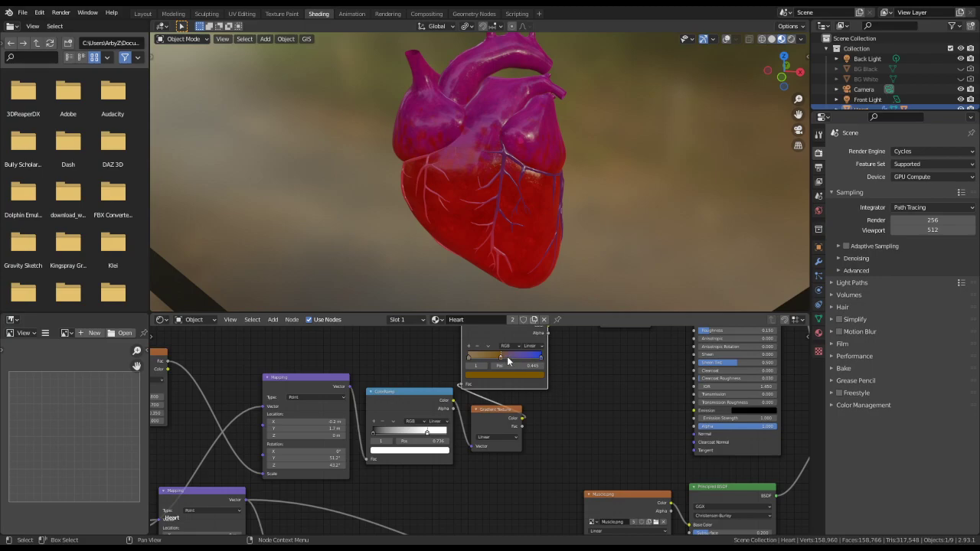
ctrl+click(485, 358)
key(g)
click(483, 361)
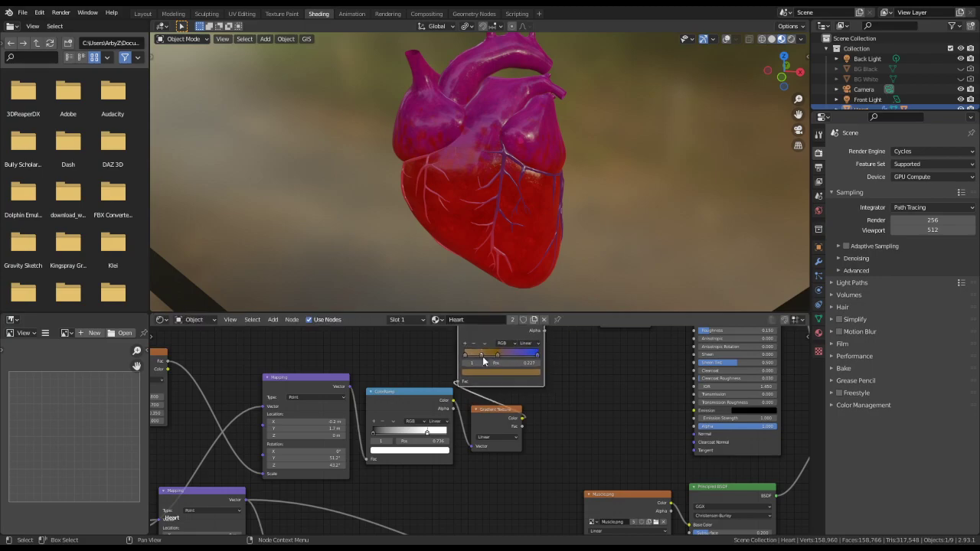
drag(482, 357, 524, 359)
click(514, 373)
mouse_move(526, 300)
mouse_down()
mouse_move(525, 311)
mouse_move(509, 302)
mouse_move(519, 292)
mouse_up()
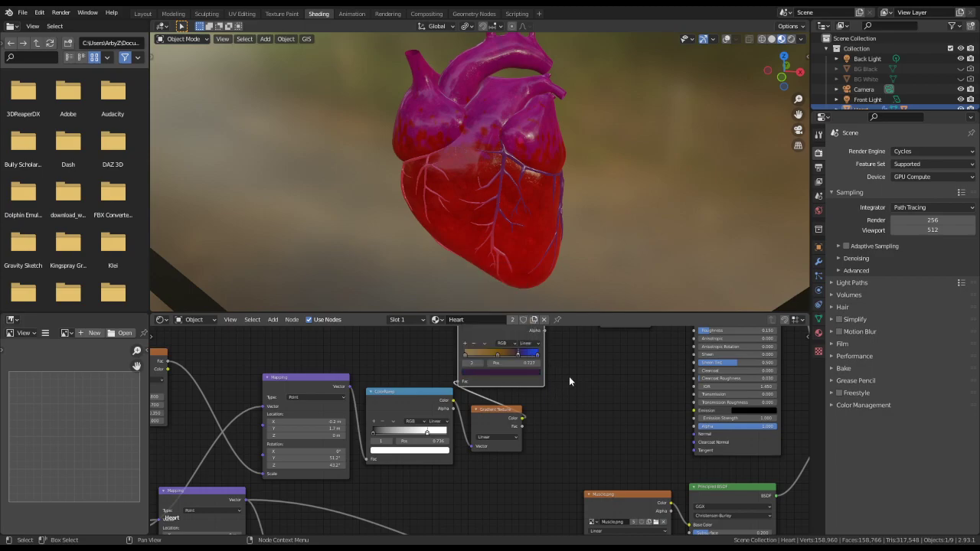
- Slide stop 1 to 0.180 and the purple stop to 0.600, and raise the mix factor to 0.556
middle_drag(572, 381, 557, 392)
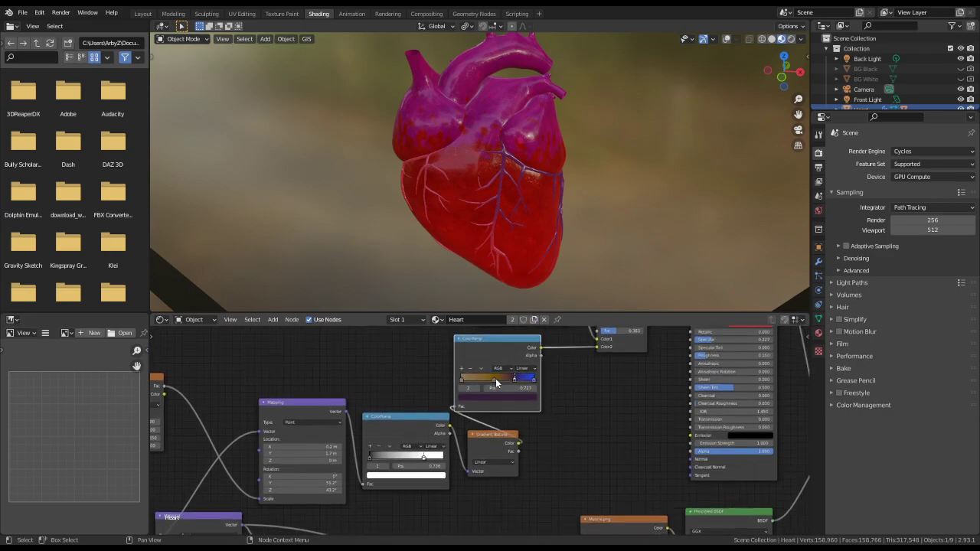
drag(494, 380, 476, 380)
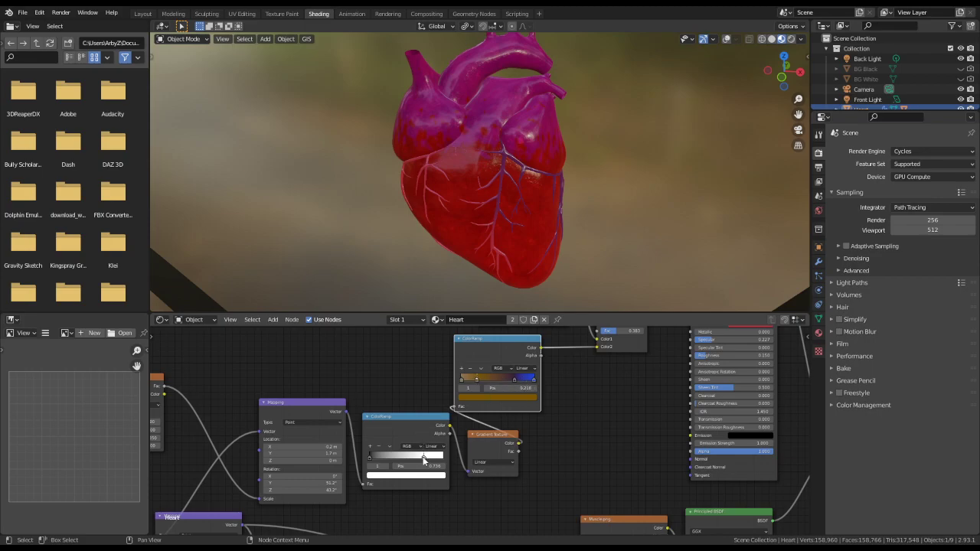
mouse_move(424, 458)
mouse_down()
mouse_move(414, 459)
mouse_move(435, 459)
mouse_move(419, 460)
mouse_up()
mouse_move(514, 381)
mouse_down()
mouse_move(491, 381)
mouse_move(506, 381)
mouse_up()
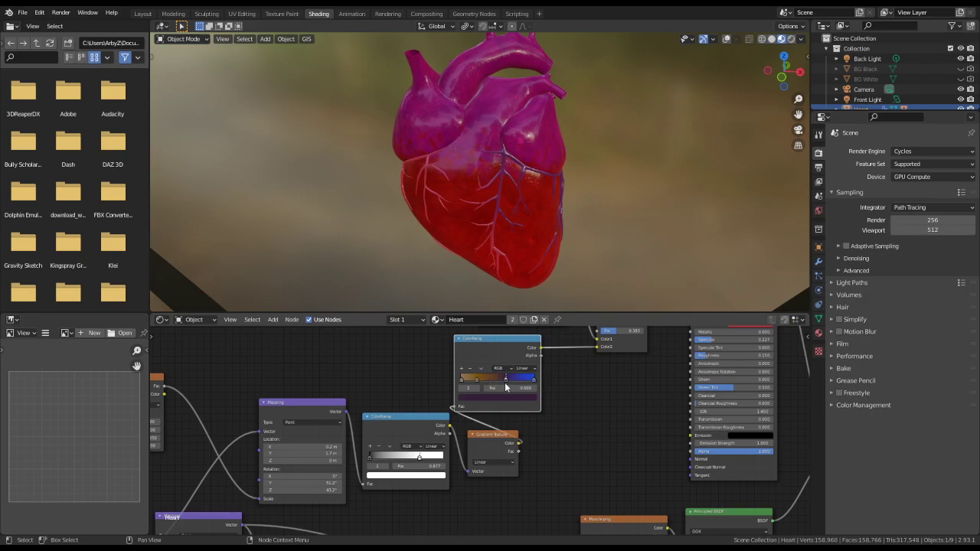
drag(620, 337, 627, 337)
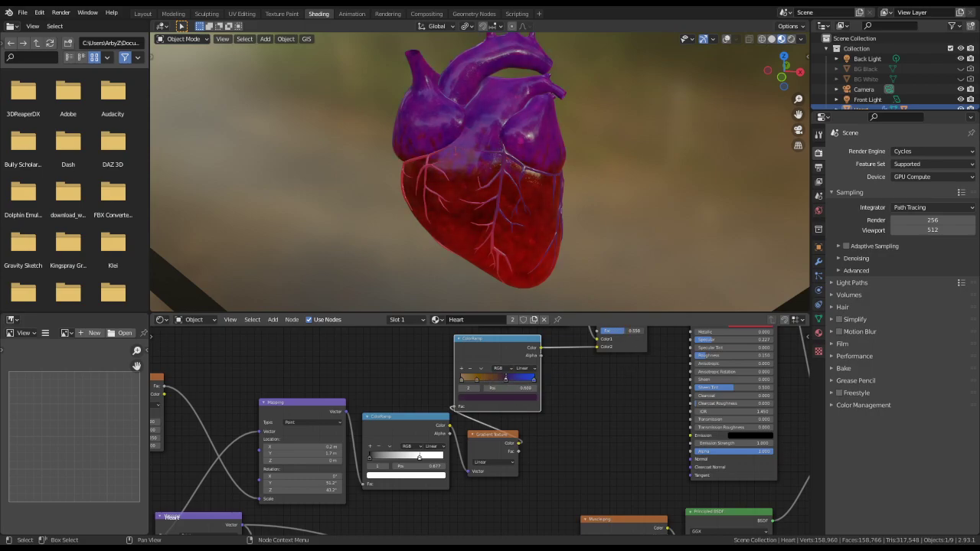
middle_drag(508, 171, 462, 189)
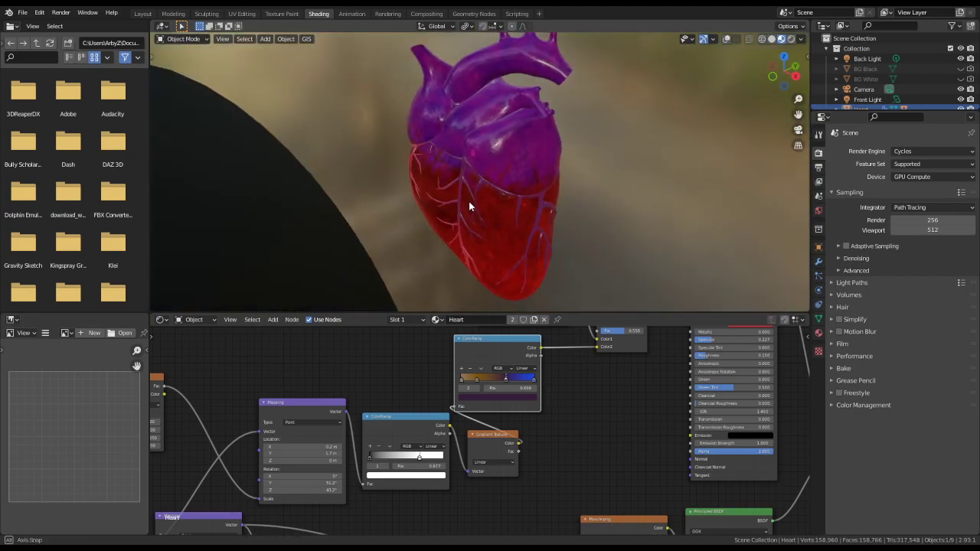
- View the heart through the scene camera in Rendered shading, then move to the Layout workspace
key(KP_0)
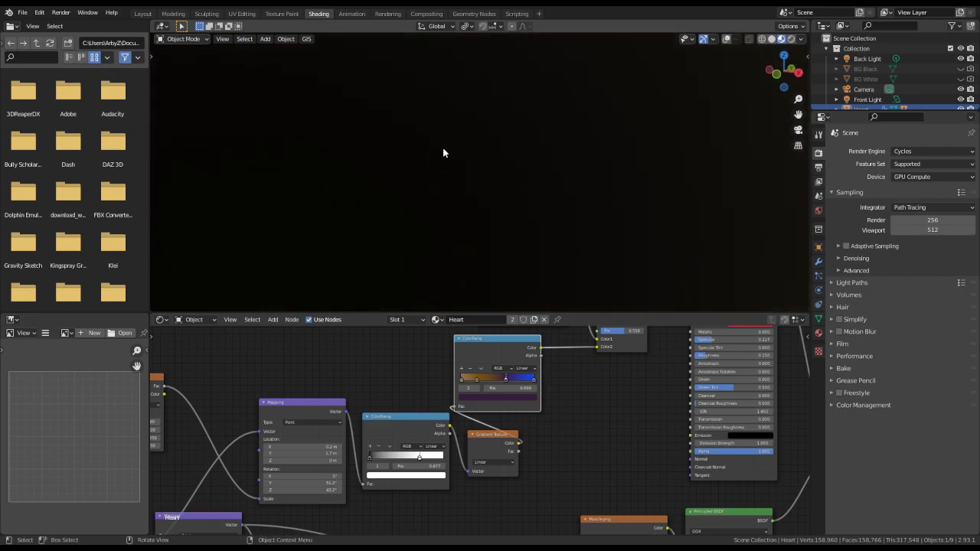
middle_drag(565, 138, 511, 176)
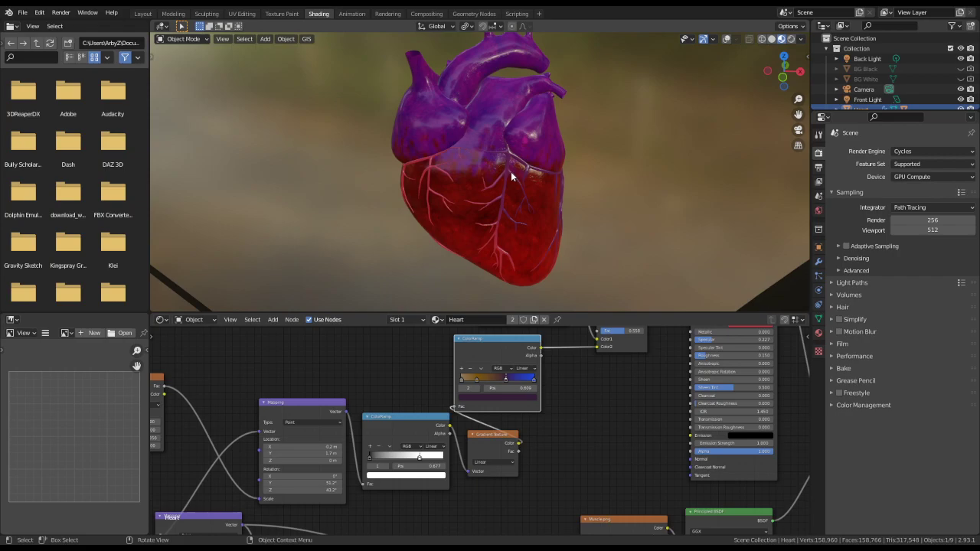
click(790, 39)
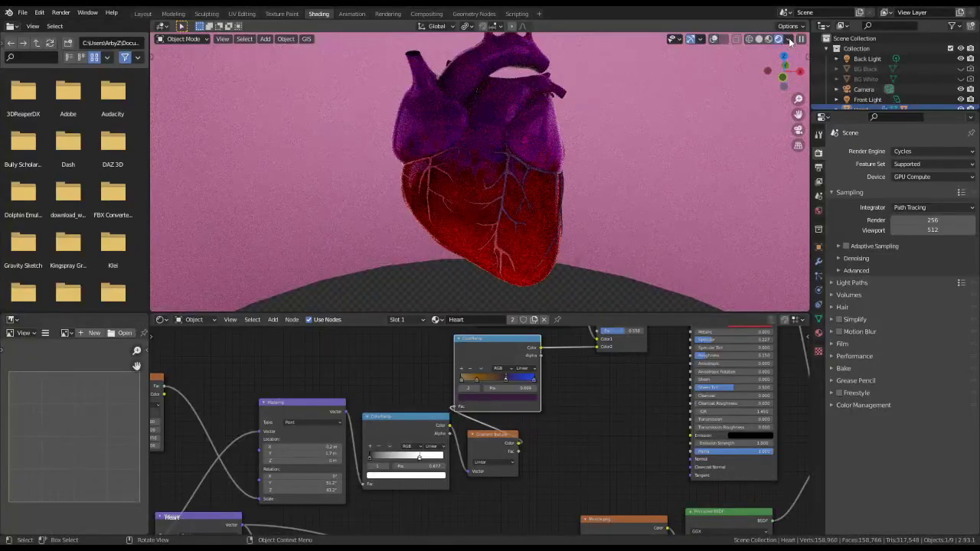
click(143, 13)
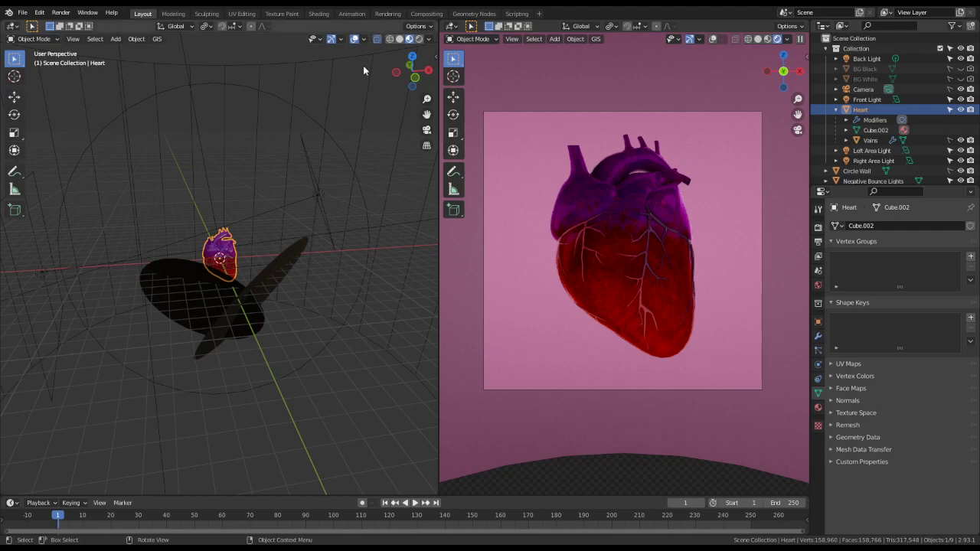
- In Material Preview, zero the Mapping's Z location and X rotation, and set Z rotation to about 43°
click(321, 14)
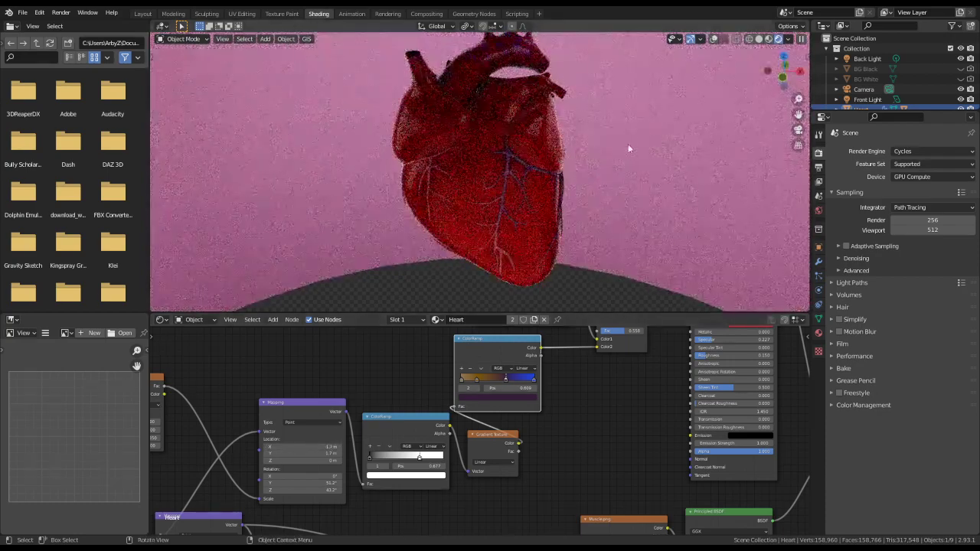
click(768, 38)
drag(326, 446, 302, 476)
key(BackSpace)
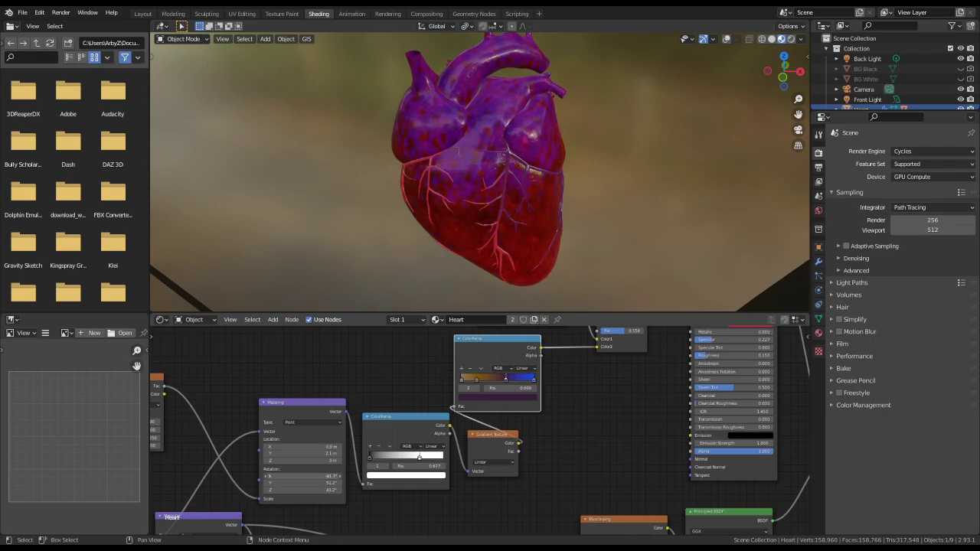
key(BackSpace)
drag(307, 484, 299, 484)
key(ctrl+z)
drag(305, 490, 292, 490)
middle_drag(523, 300, 371, 51)
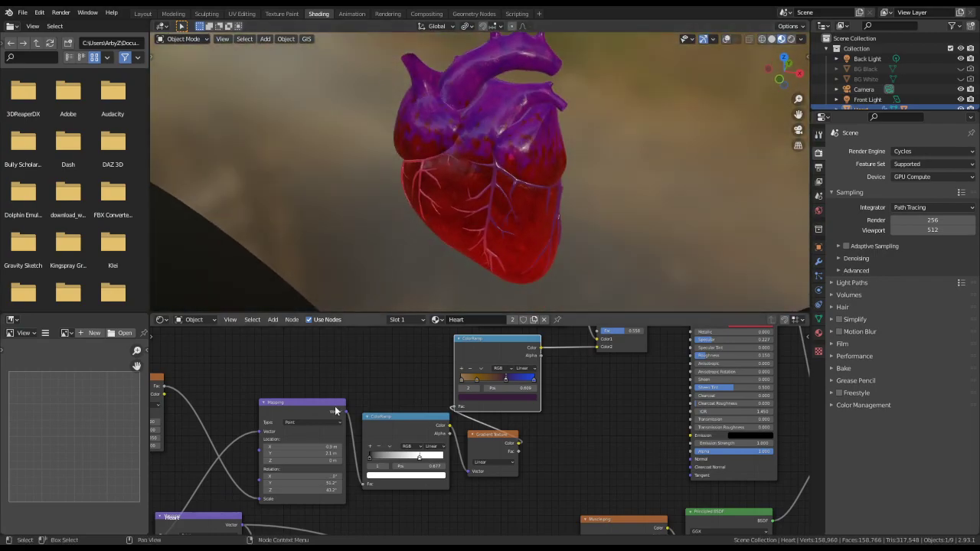
scroll(306, 250, down, 5)
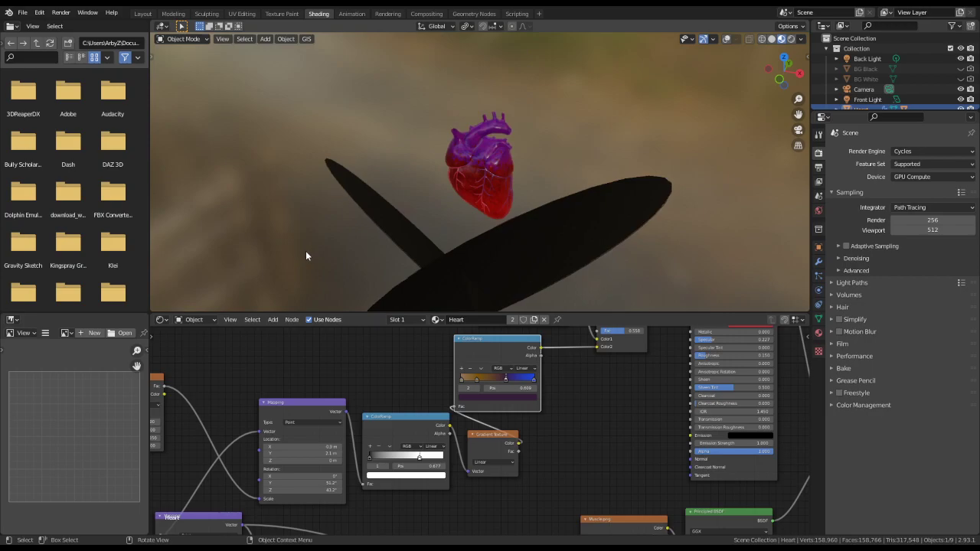
- Display the Negative Bounce Lights planes as wireframe in the viewport
click(406, 242)
scroll(922, 86, down, 3)
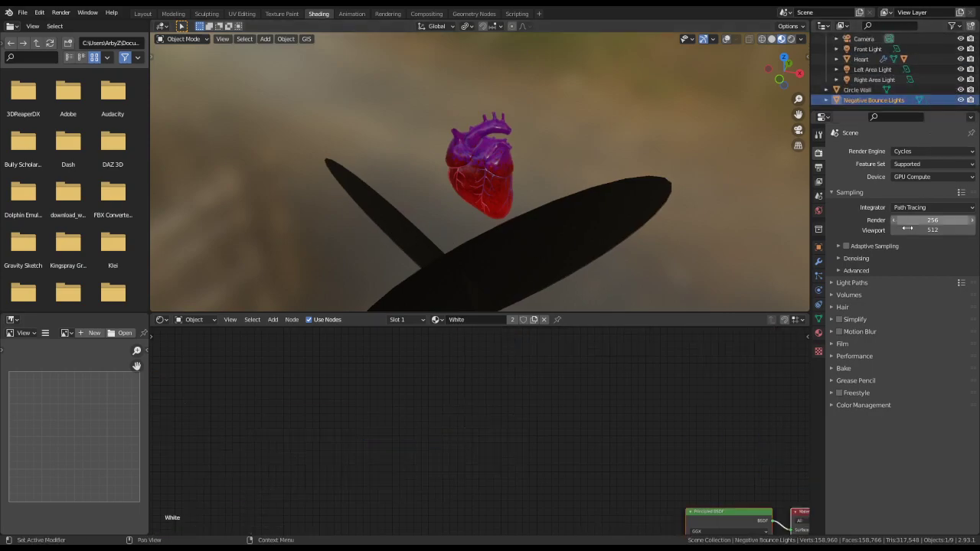
click(818, 247)
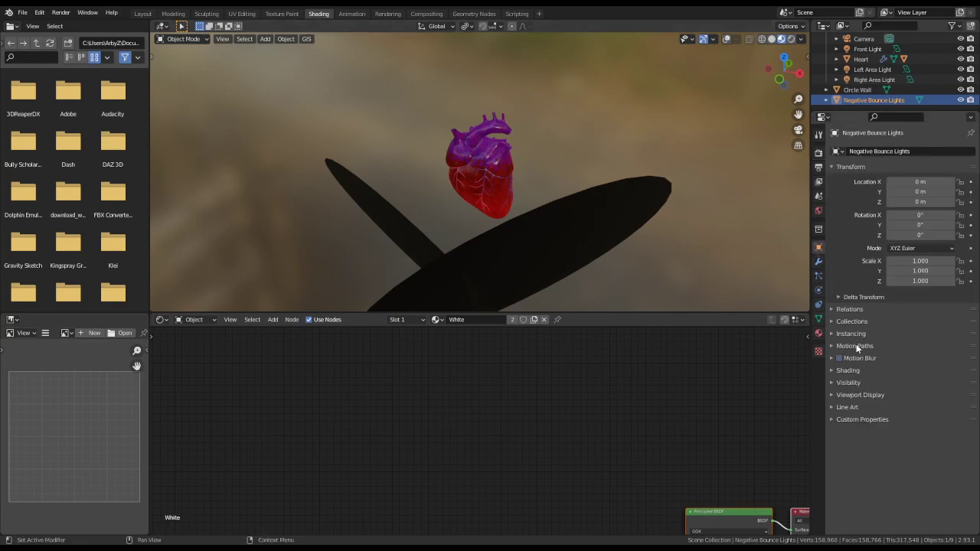
click(838, 393)
scroll(836, 391, down, 1)
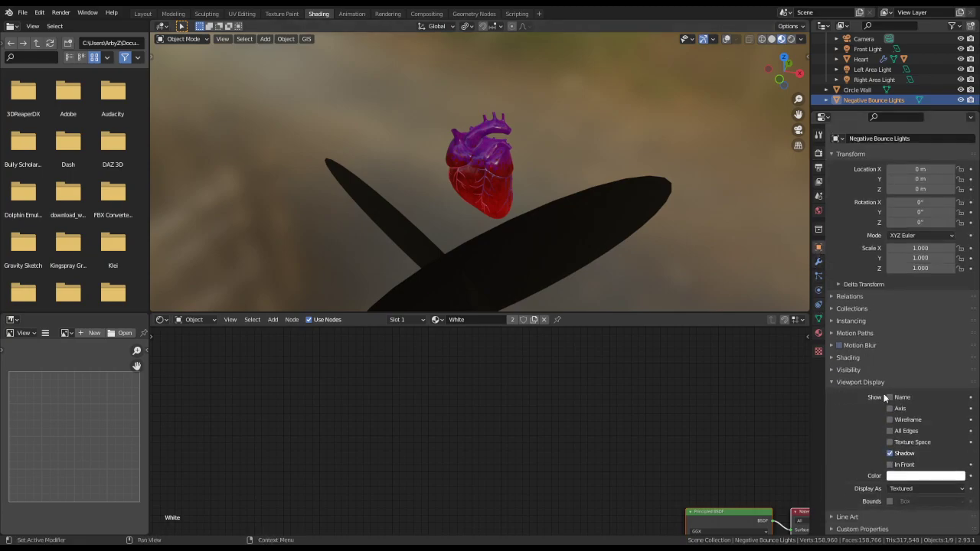
click(915, 489)
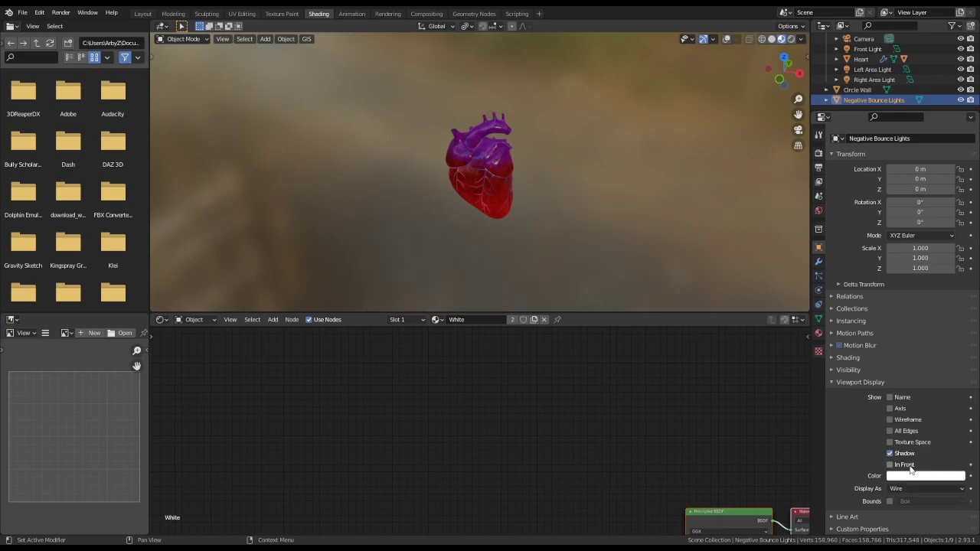
click(913, 466)
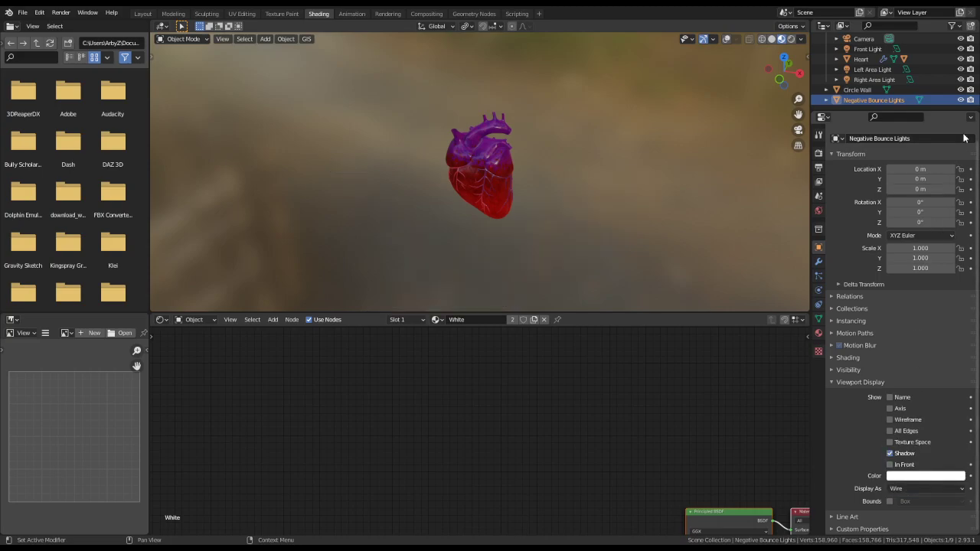
- Make the Right and Left Area Lights unselectable in the Outliner
click(962, 27)
click(953, 46)
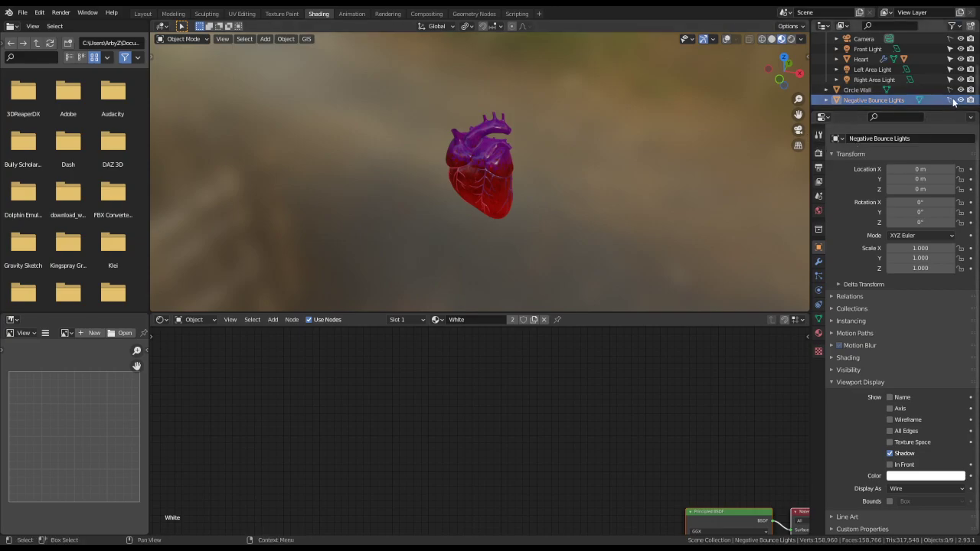
click(950, 80)
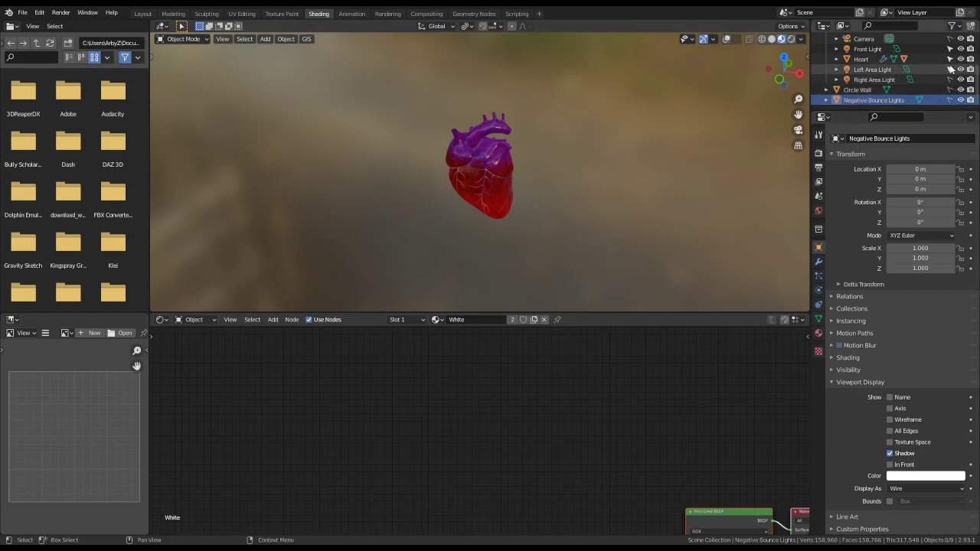
click(950, 69)
scroll(951, 55, up, 3)
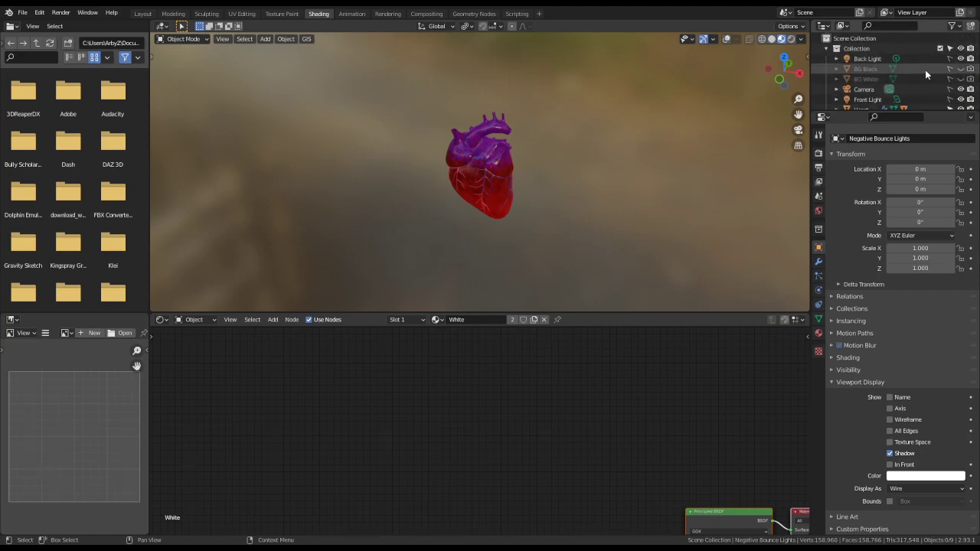
scroll(925, 69, down, 3)
scroll(532, 162, up, 5)
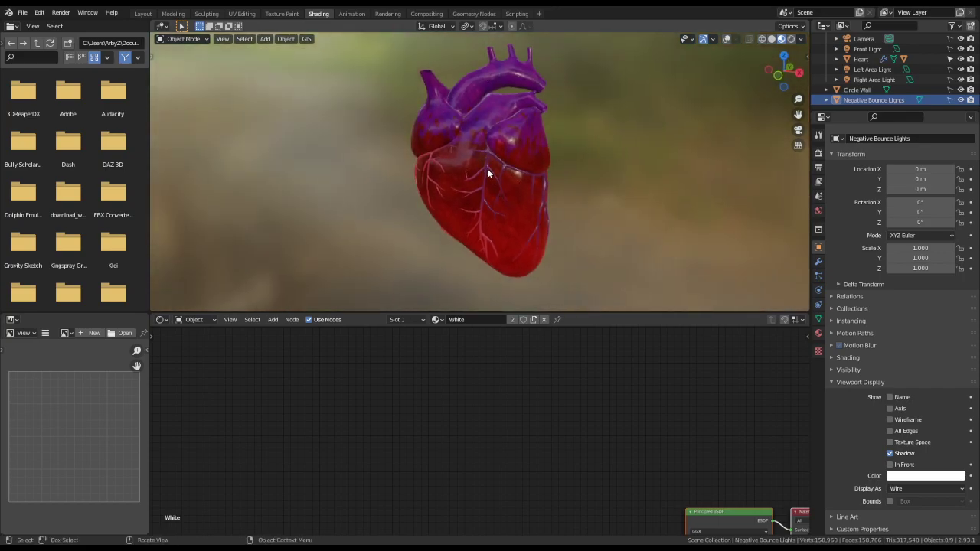
scroll(485, 173, up, 2)
- Save Heart.blend and bring up the node editor's material list
key(ctrl+s)
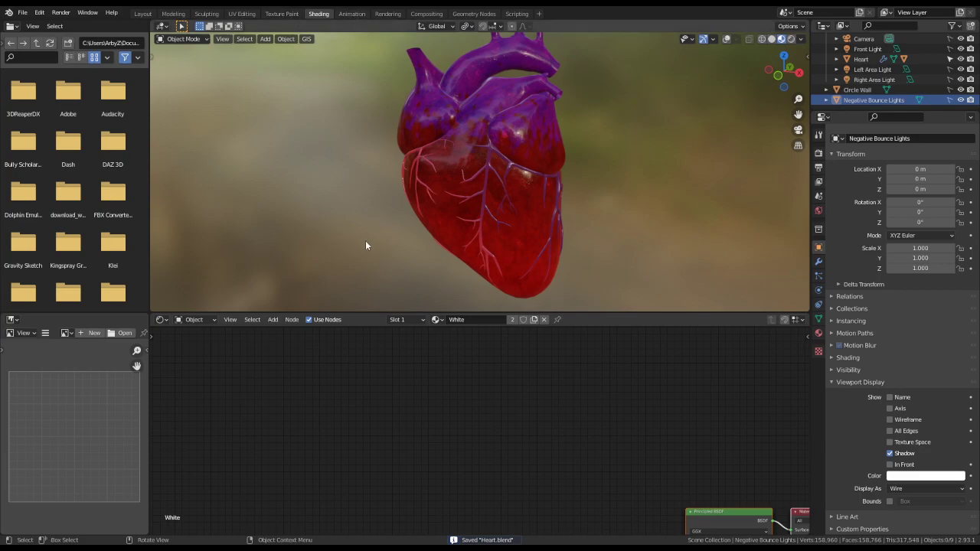
scroll(464, 440, down, 2)
middle_drag(537, 427, 430, 333)
click(436, 319)
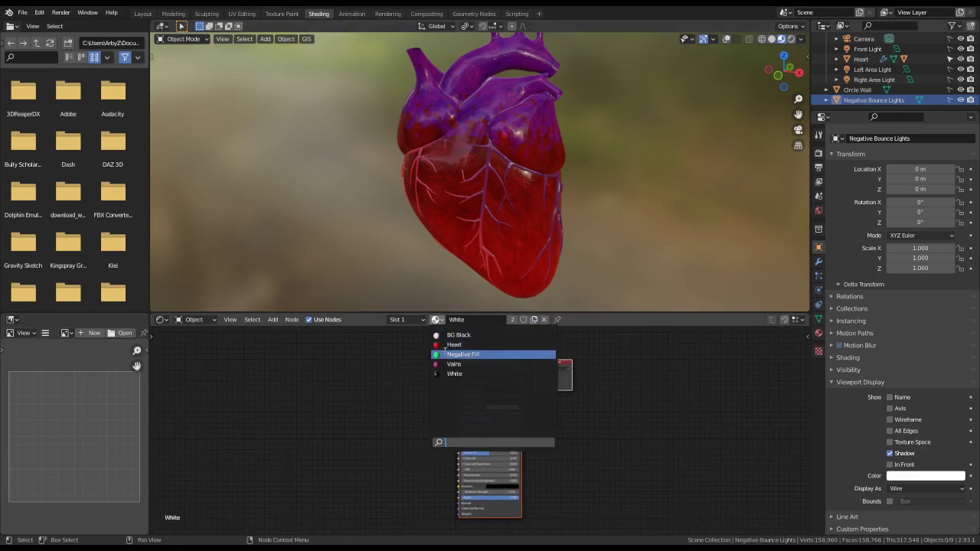
- Load the Heart material in the node editor and pan to its ColorRamp node
click(454, 345)
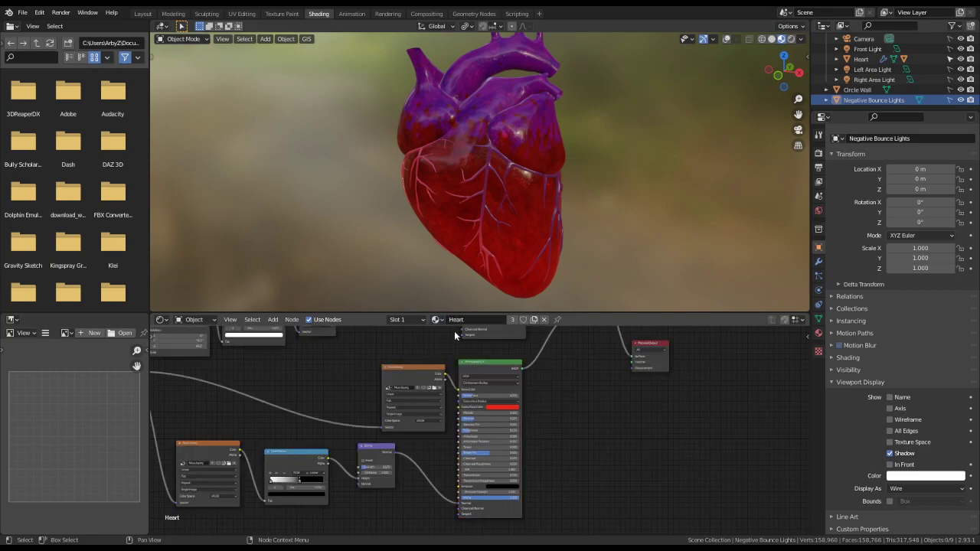
click(508, 258)
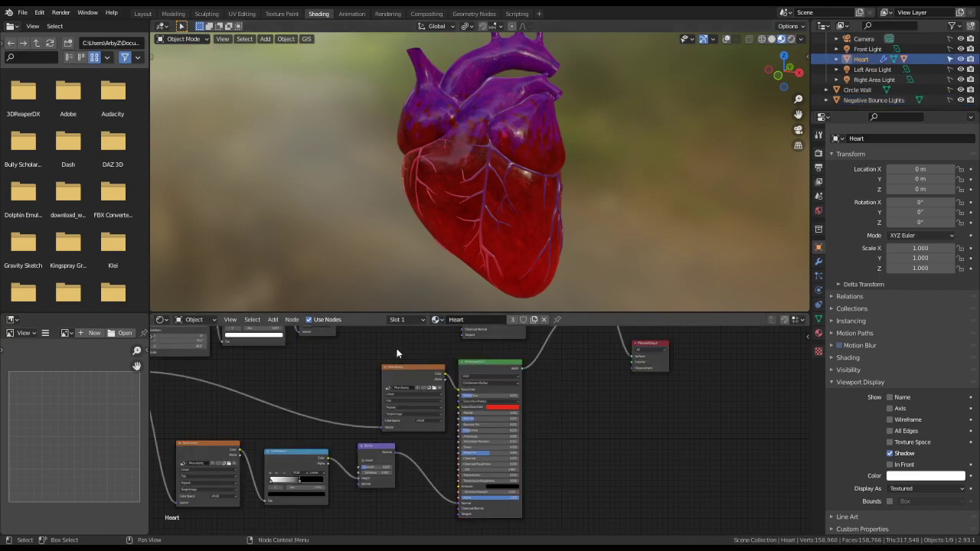
scroll(550, 388, up, 2)
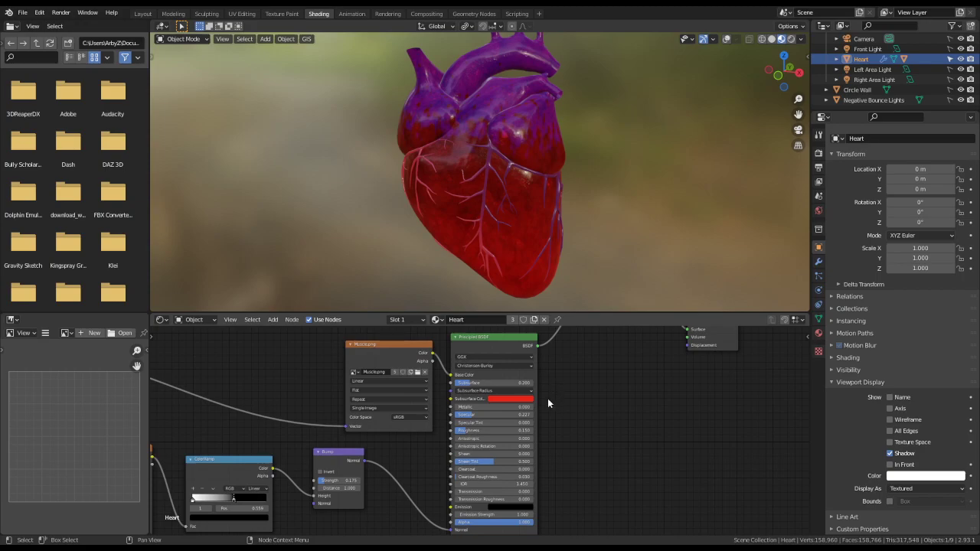
middle_drag(552, 379, 549, 399)
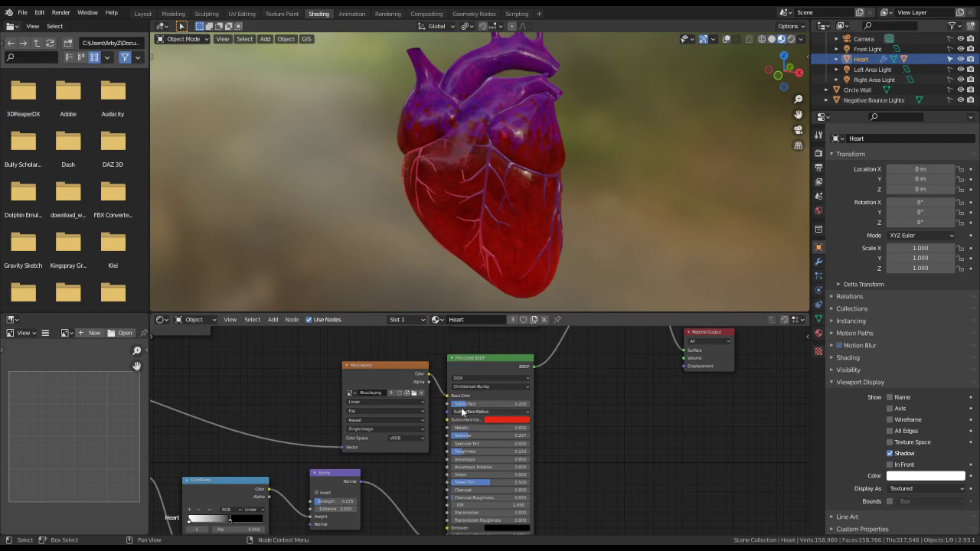
middle_drag(316, 396, 477, 433)
middle_drag(505, 340, 518, 402)
- Recolour the ColorRamp's top blue stop to pink
click(469, 402)
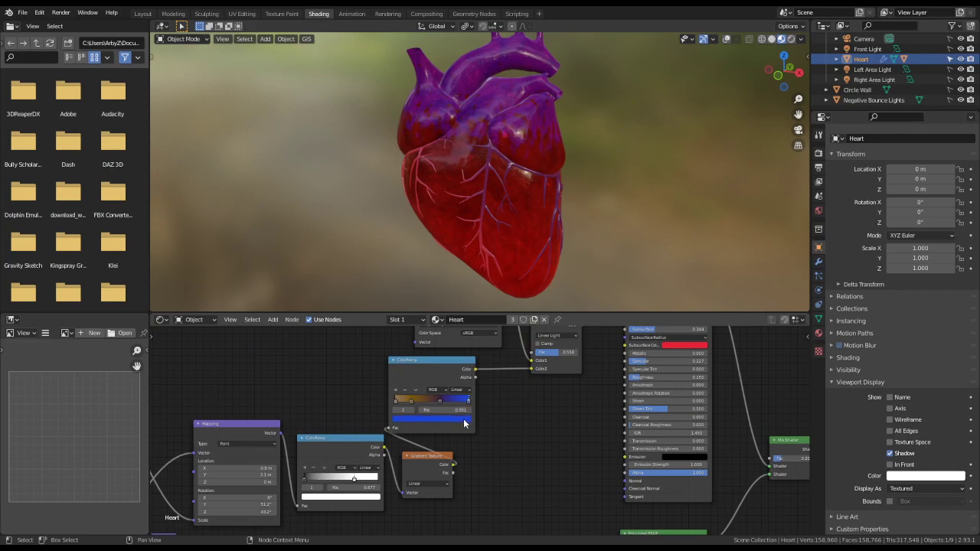
click(464, 424)
drag(447, 323, 426, 341)
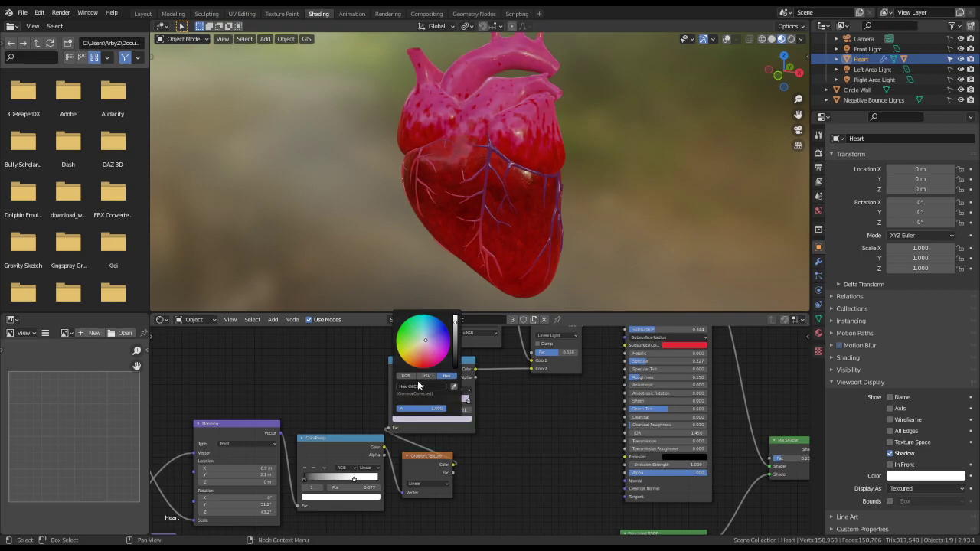
- Try new colours on the brown gradient stop, from pale lilac to near black
click(467, 400)
click(438, 401)
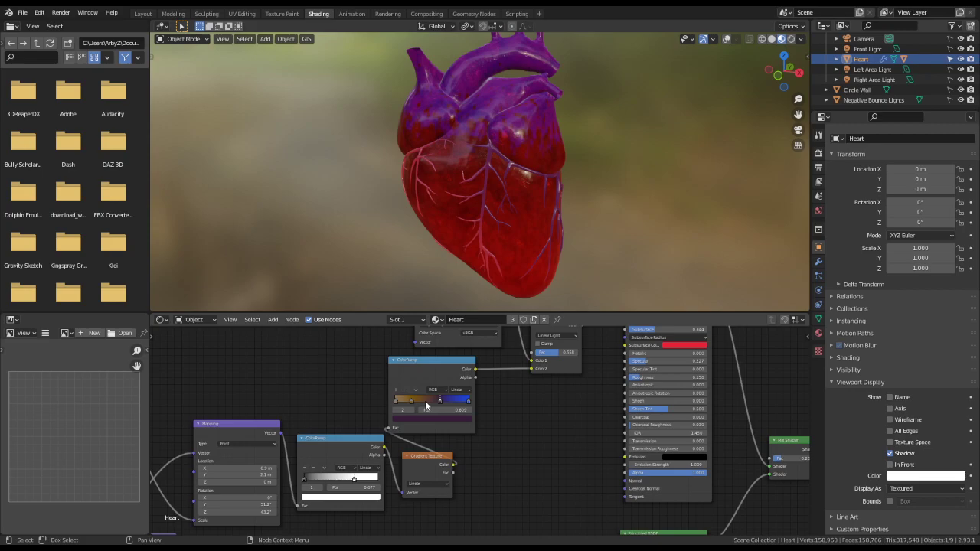
click(411, 401)
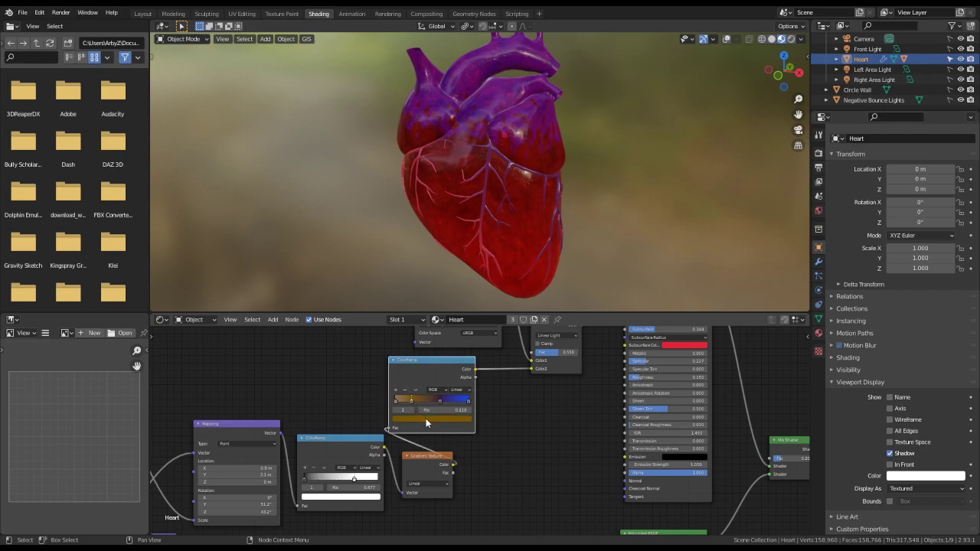
click(426, 418)
drag(456, 337, 456, 316)
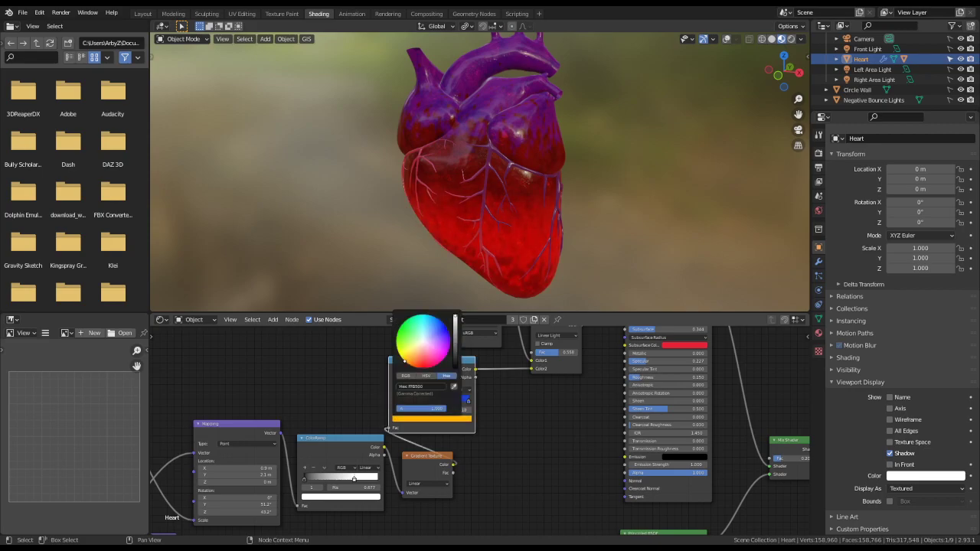
click(428, 337)
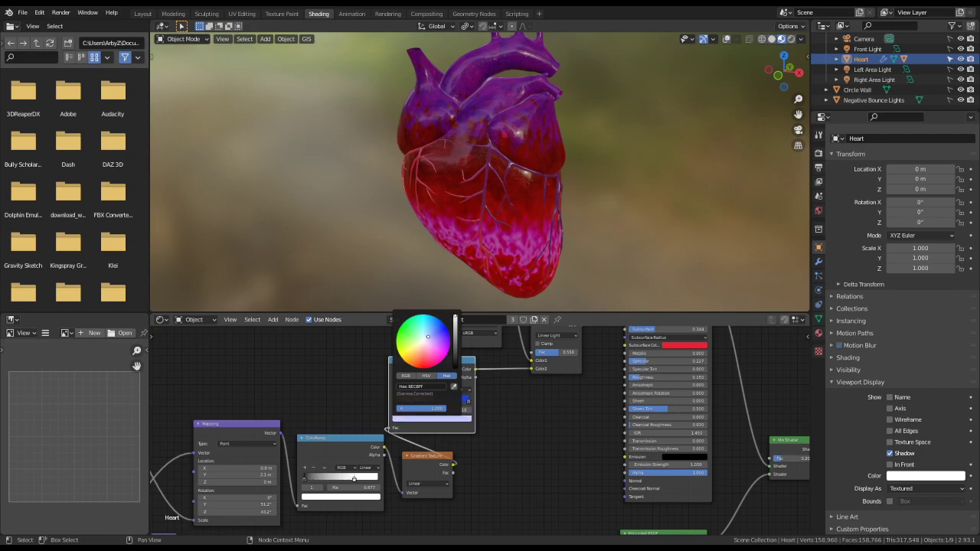
mouse_move(456, 339)
mouse_down()
mouse_move(454, 369)
mouse_move(454, 333)
mouse_move(455, 347)
mouse_up()
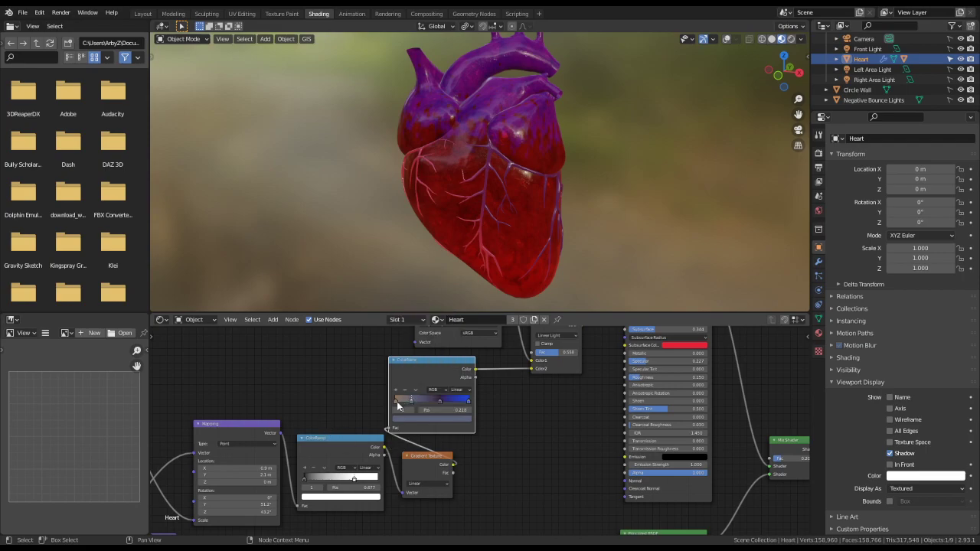
- Recolour the leftmost stop from green to pale yellow, then switch to Rendered shading
click(396, 401)
click(415, 418)
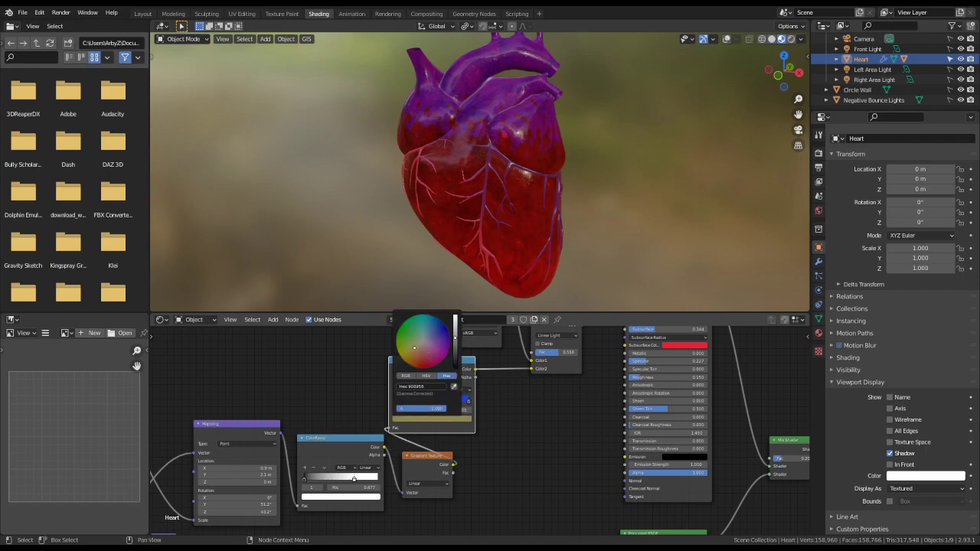
click(398, 331)
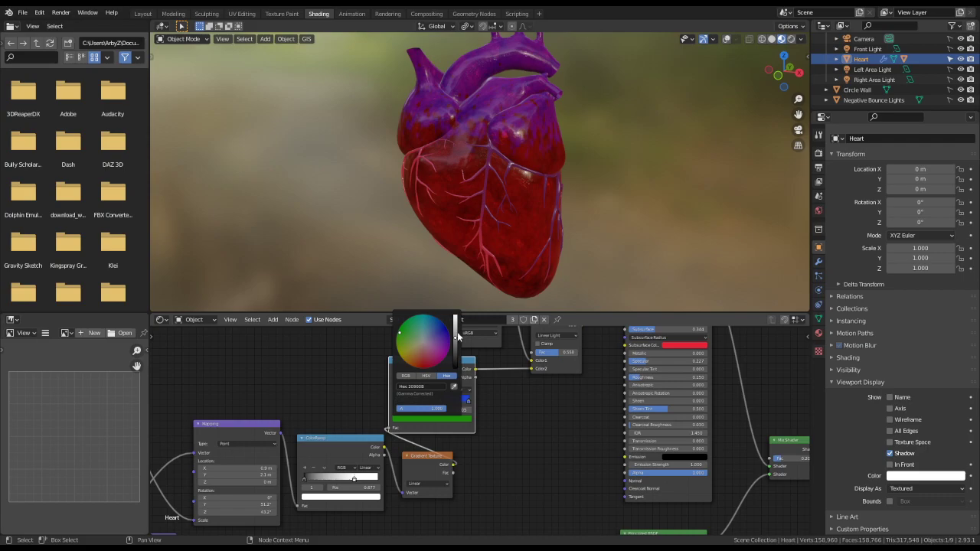
drag(458, 337, 455, 321)
mouse_move(414, 350)
mouse_down()
mouse_move(457, 332)
mouse_move(456, 370)
mouse_move(454, 317)
mouse_move(455, 346)
mouse_move(455, 333)
mouse_move(411, 345)
mouse_move(400, 328)
mouse_move(440, 341)
mouse_move(413, 354)
mouse_move(458, 343)
mouse_move(457, 323)
mouse_up()
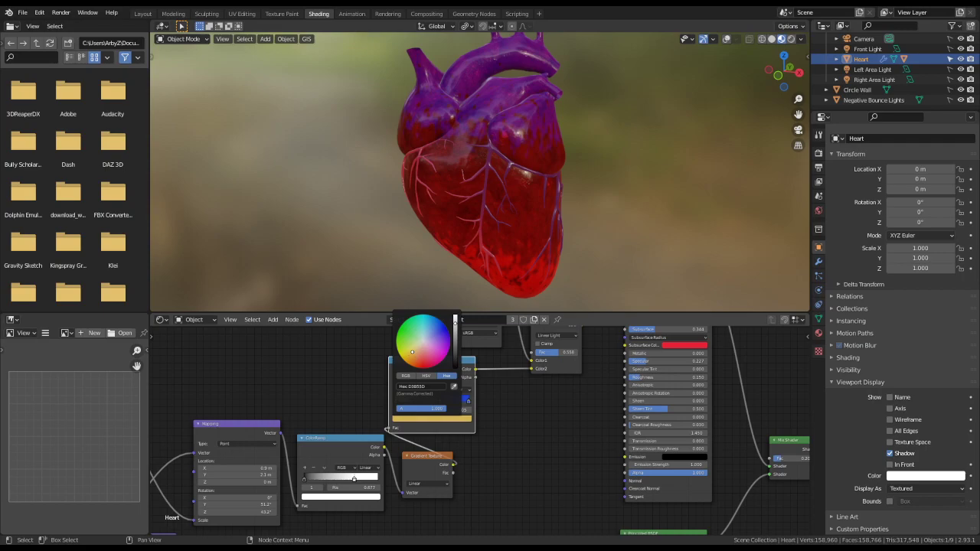
mouse_move(412, 353)
mouse_down()
mouse_move(419, 343)
mouse_move(421, 356)
mouse_move(456, 351)
mouse_move(456, 342)
mouse_up()
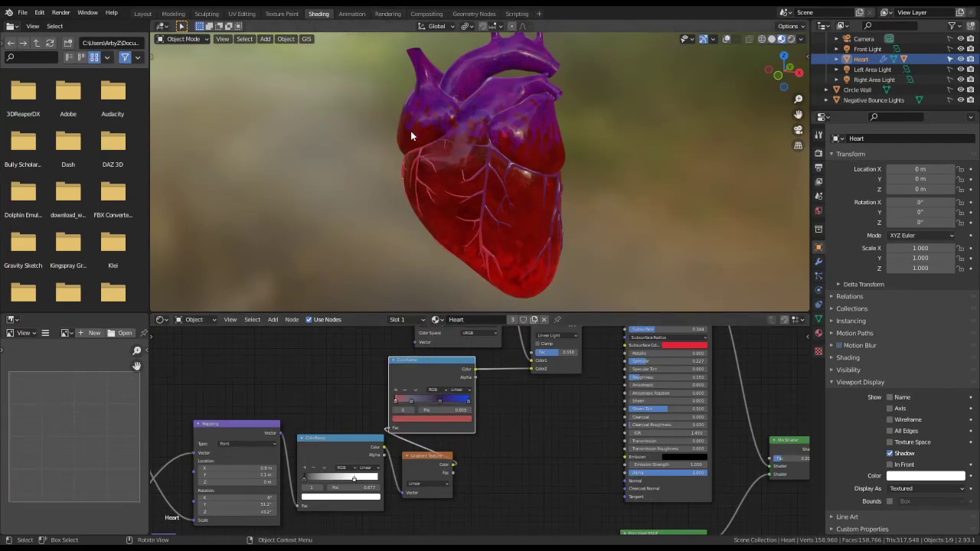
click(789, 38)
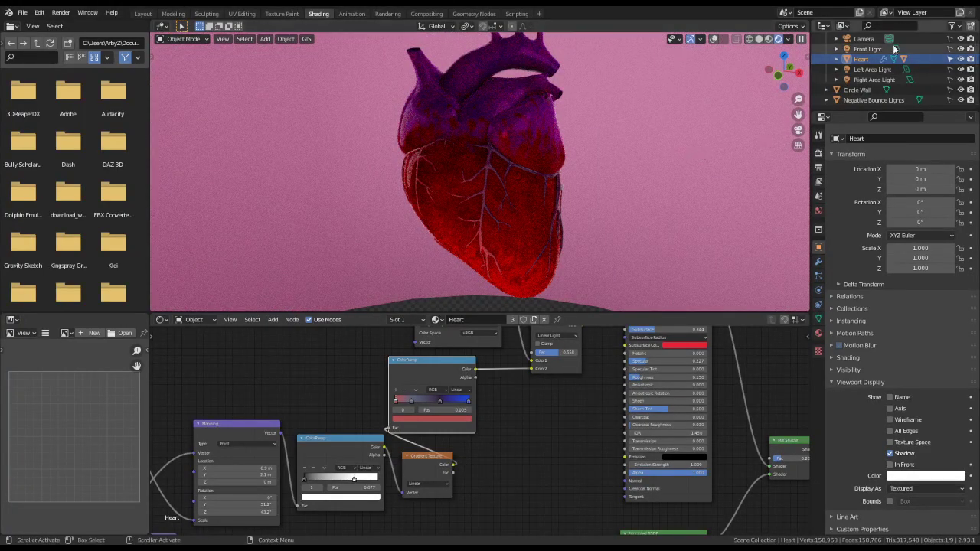
- Check the Outliner objects and switch to Layout with the rendered camera view
scroll(888, 60, up, 3)
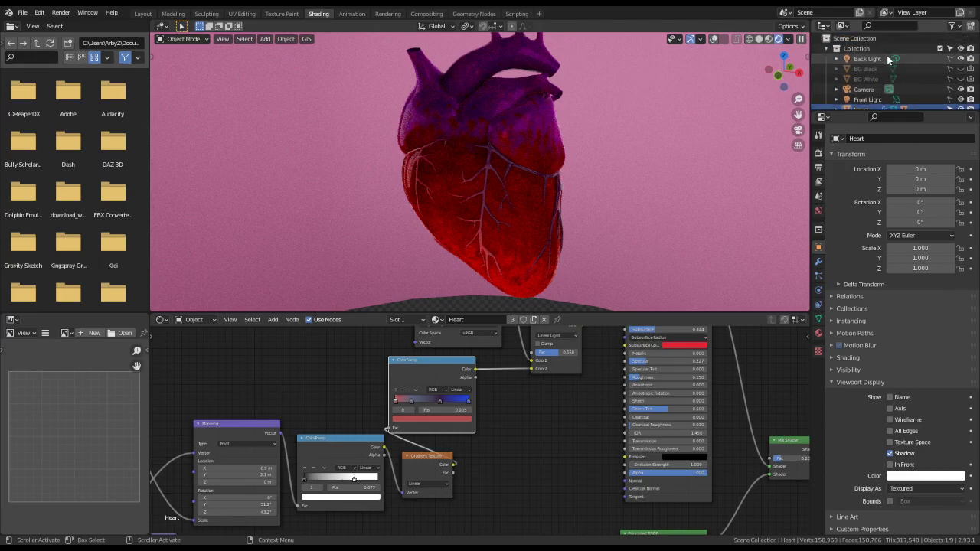
scroll(888, 59, down, 3)
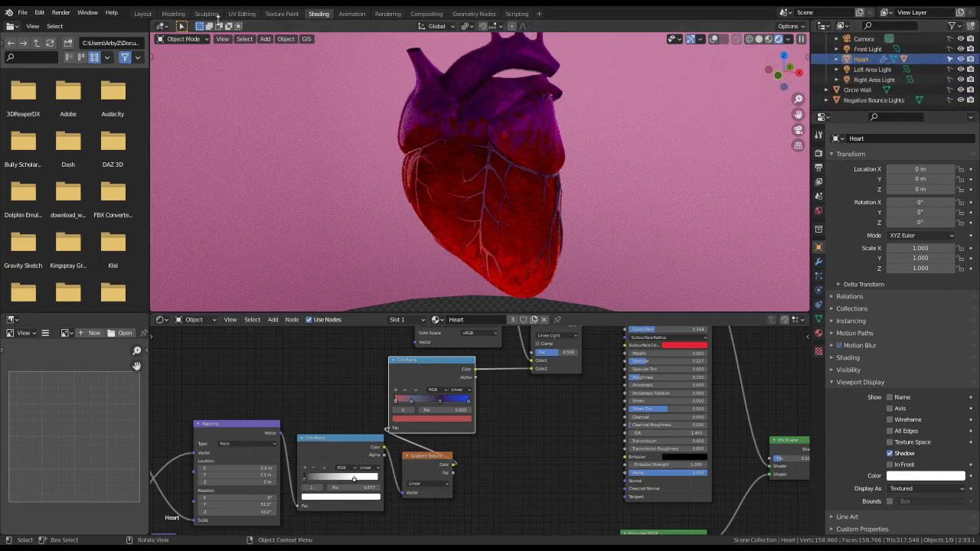
click(143, 13)
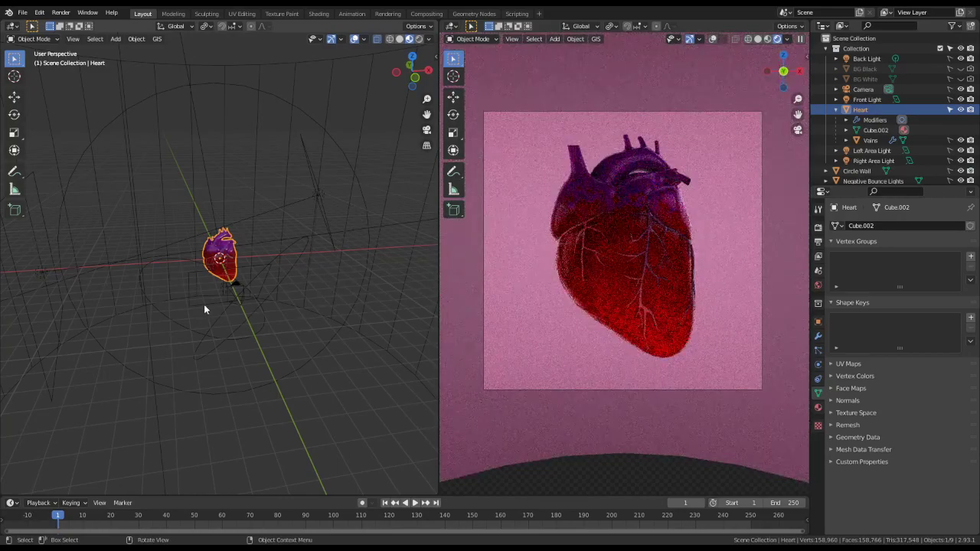
- Hide BG Black in the viewport
click(960, 69)
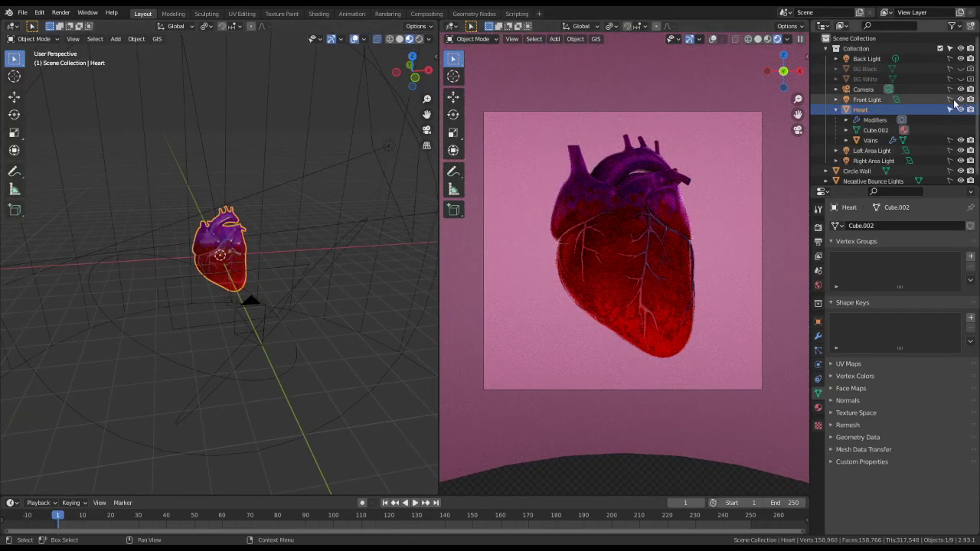
click(951, 101)
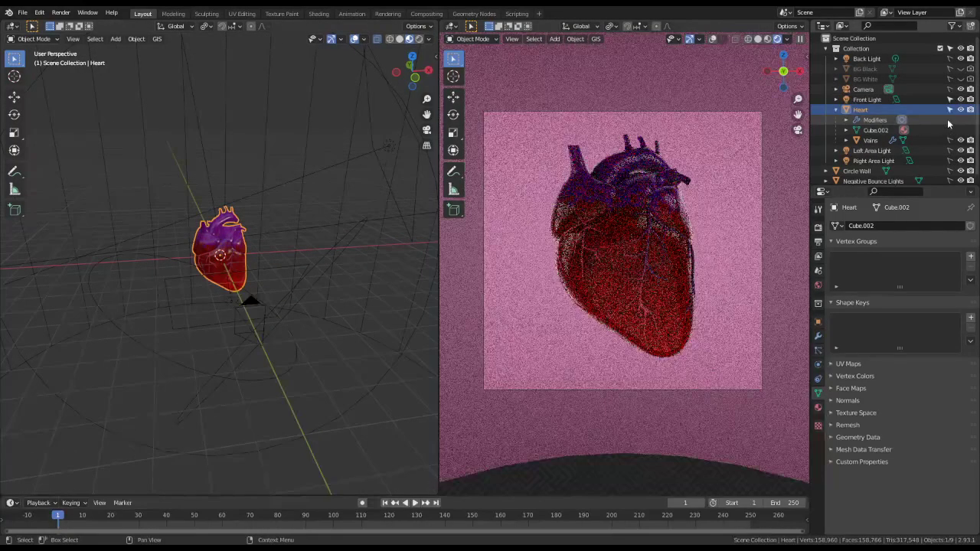
click(951, 160)
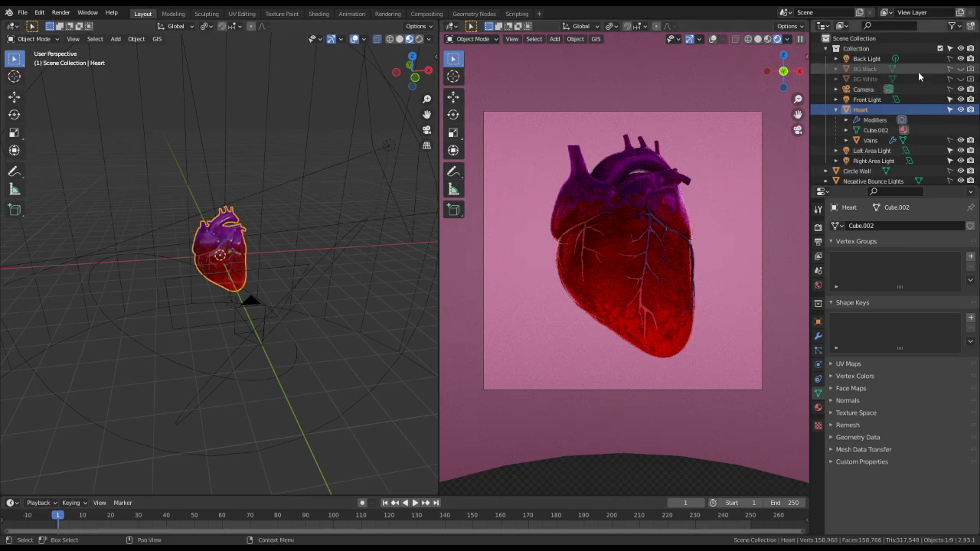
- Rotate the Right Area Light so it aims down at the heart
click(929, 161)
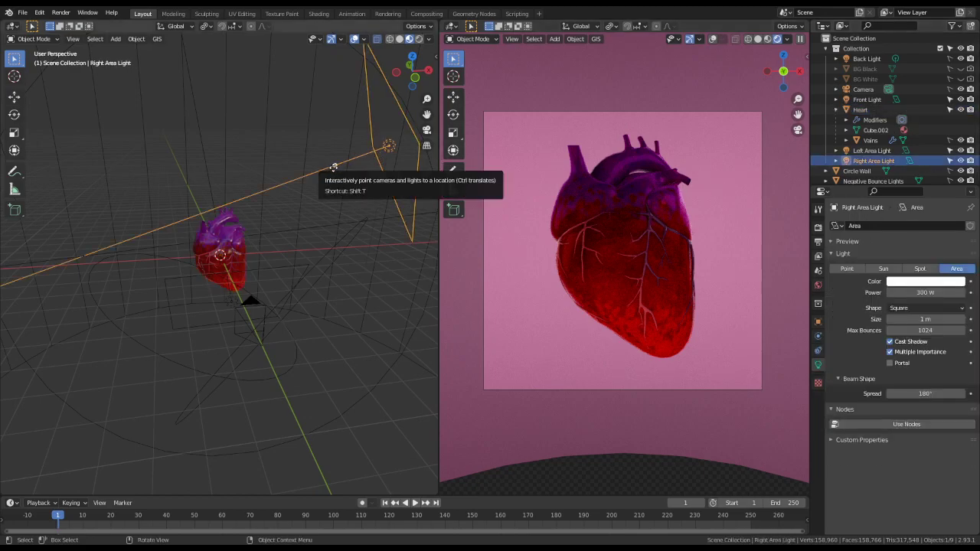
key(KP_7)
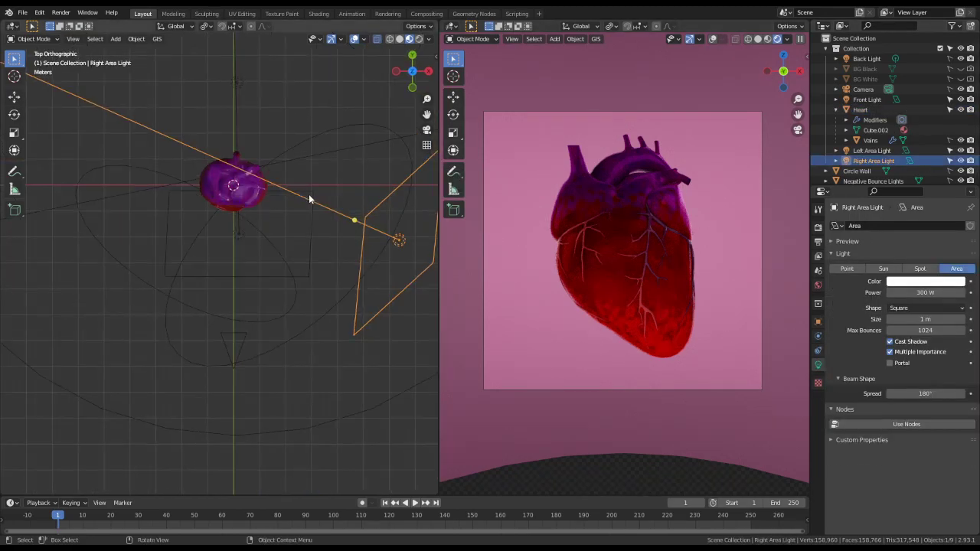
key(KP_3)
scroll(308, 195, up, 1)
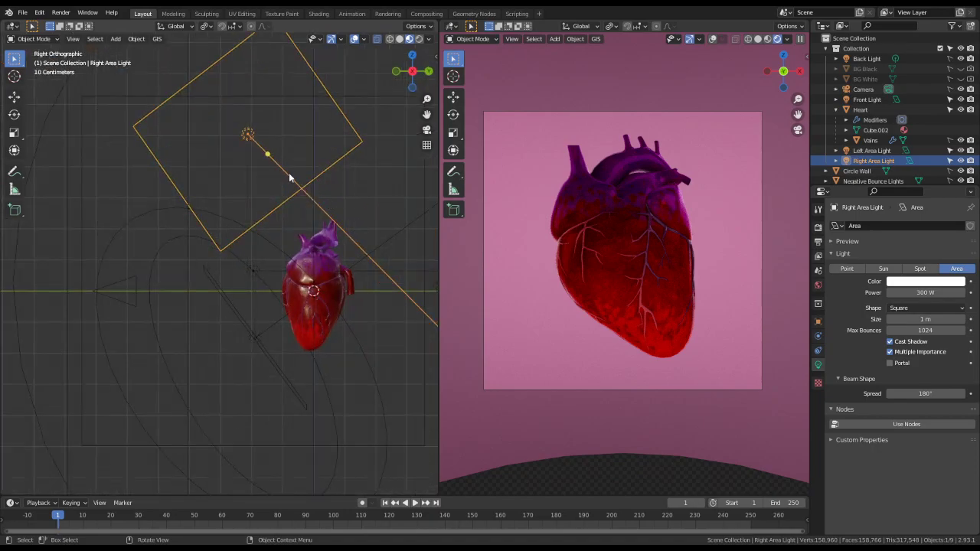
key(r)
click(256, 168)
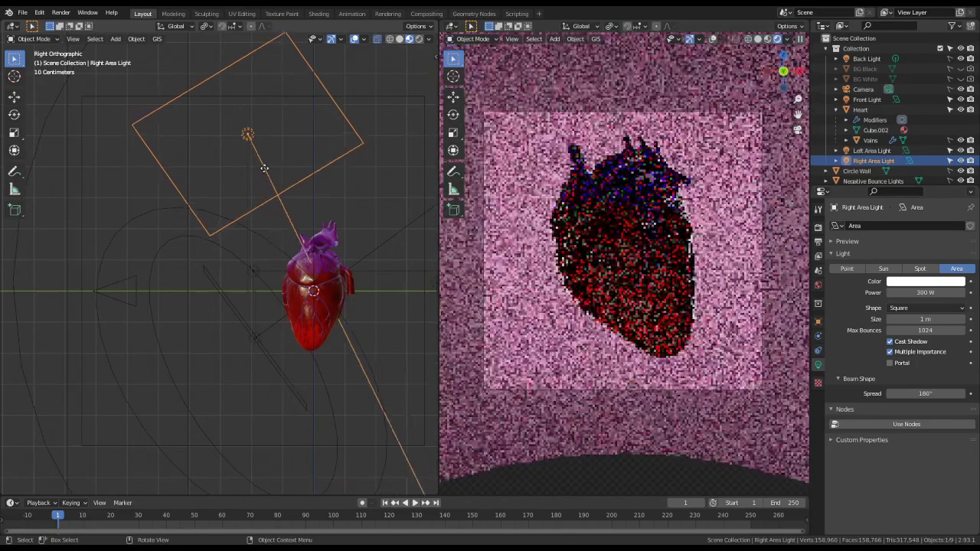
click(262, 169)
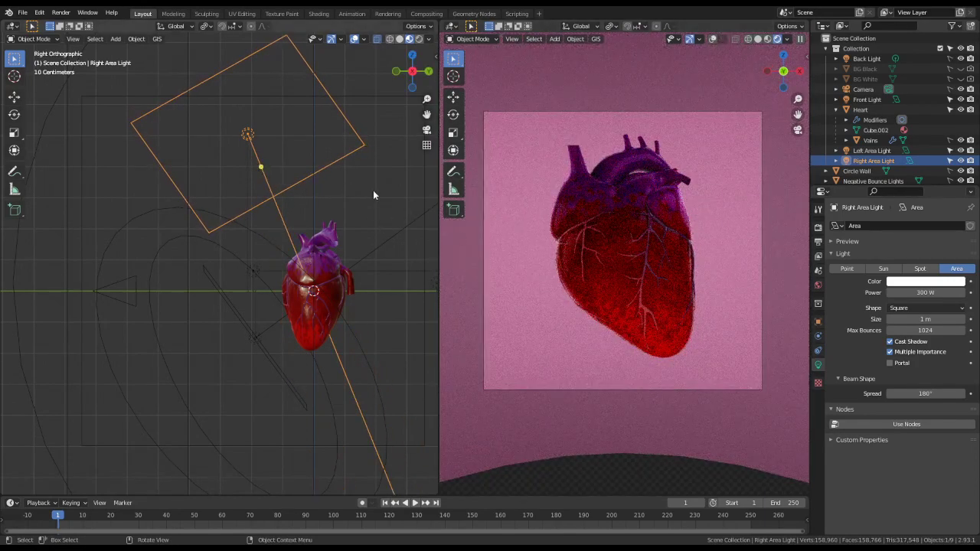
- Raise the Right Area Light's power to 600 W
click(926, 291)
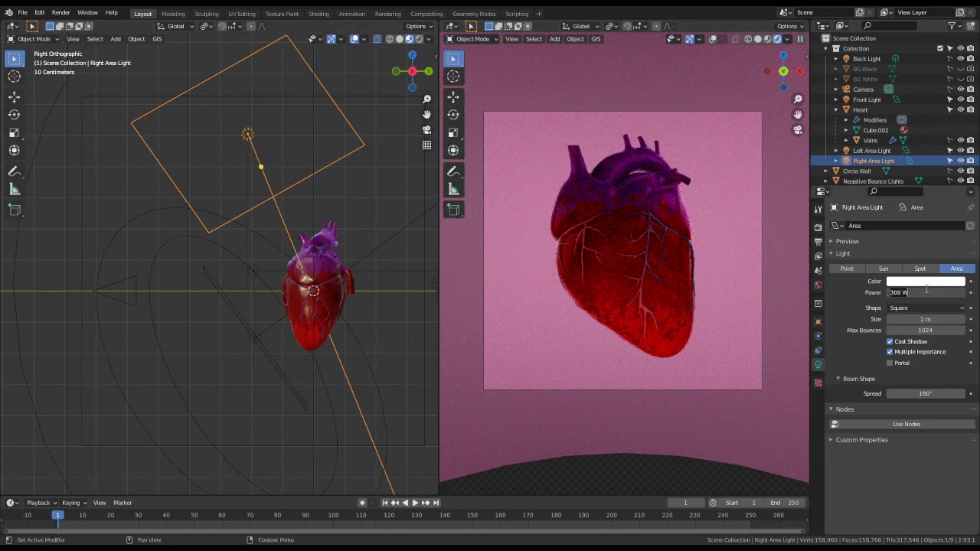
text(600)
key(Return)
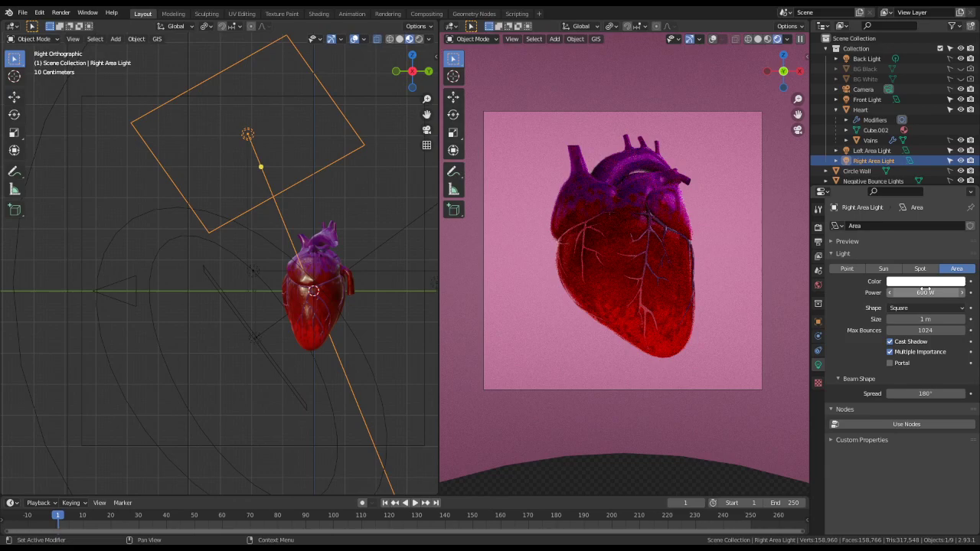
- Put the heart into Edit Mode with Material Preview in the left view
click(324, 281)
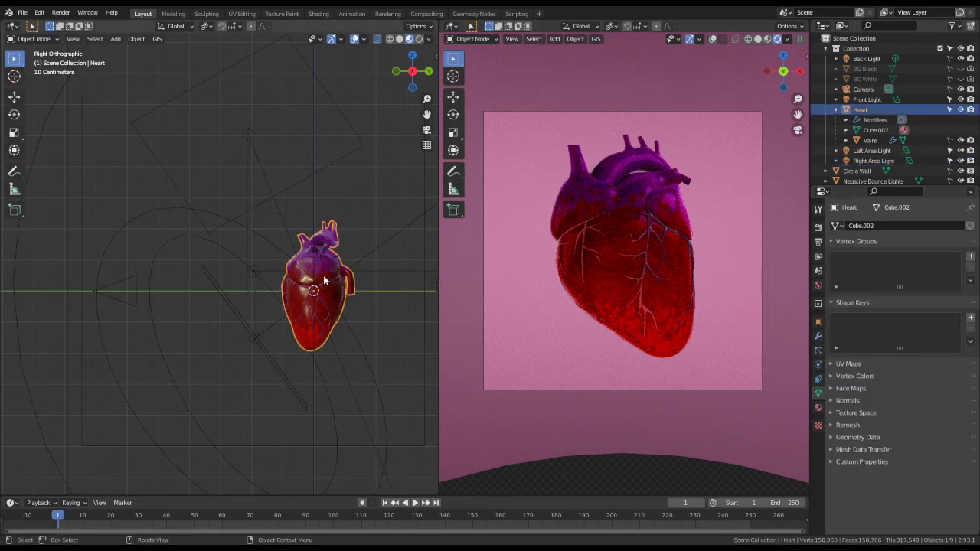
key(ctrl+Tab)
click(329, 277)
middle_drag(328, 277, 346, 292)
key(z)
click(348, 295)
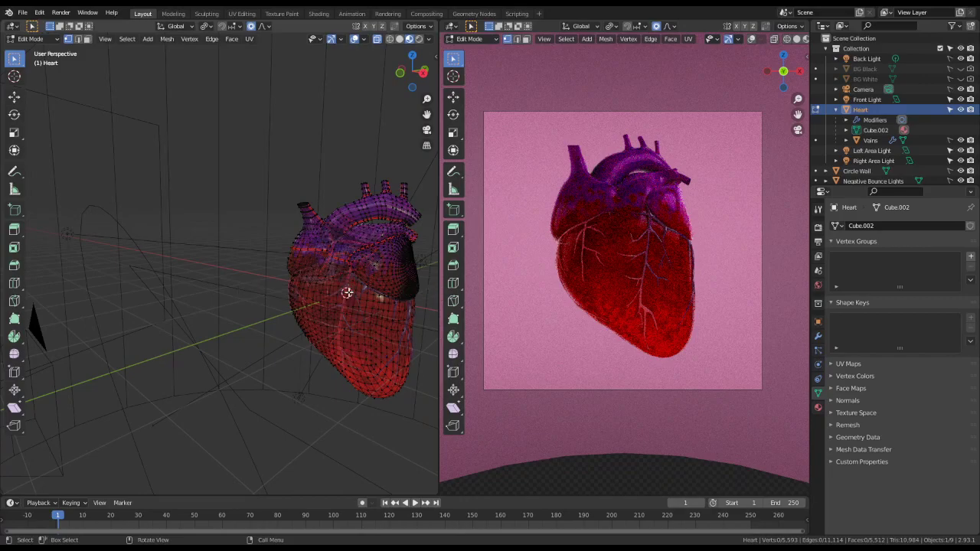
- Reshape the heart's lower-right surface with proportional falloff; set the camera view to Material Preview
mouse_move(347, 292)
middle_down()
mouse_move(280, 291)
mouse_move(329, 299)
middle_up()
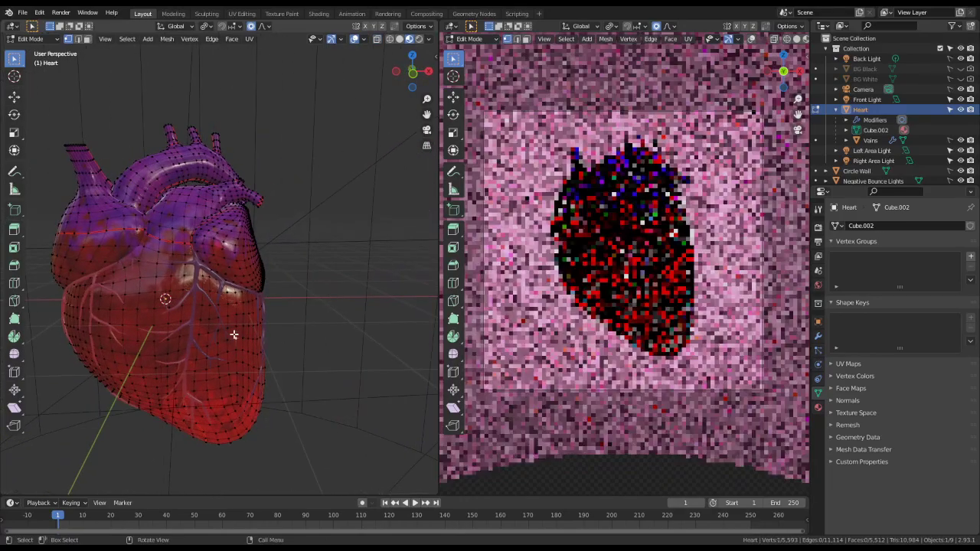
key(g)
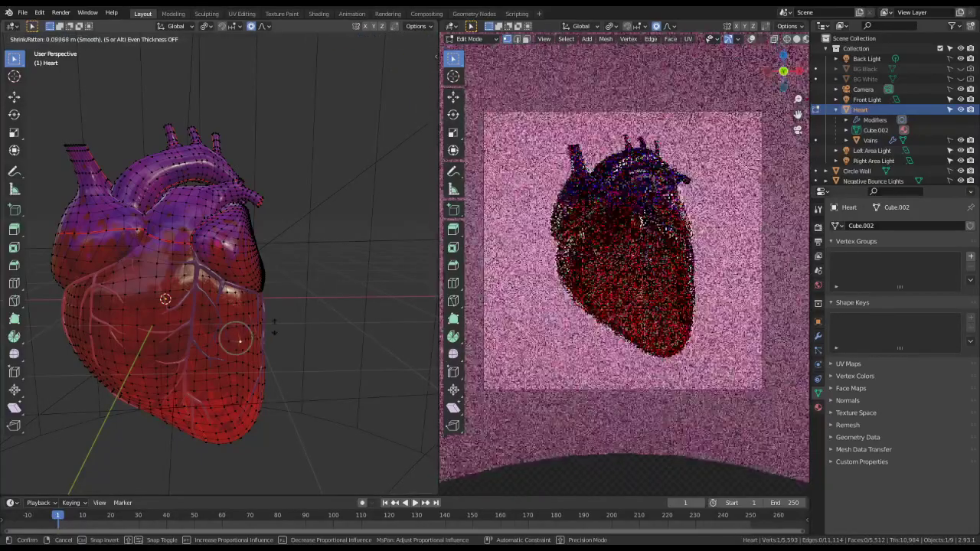
scroll(274, 335, down, 3)
scroll(274, 336, down, 2)
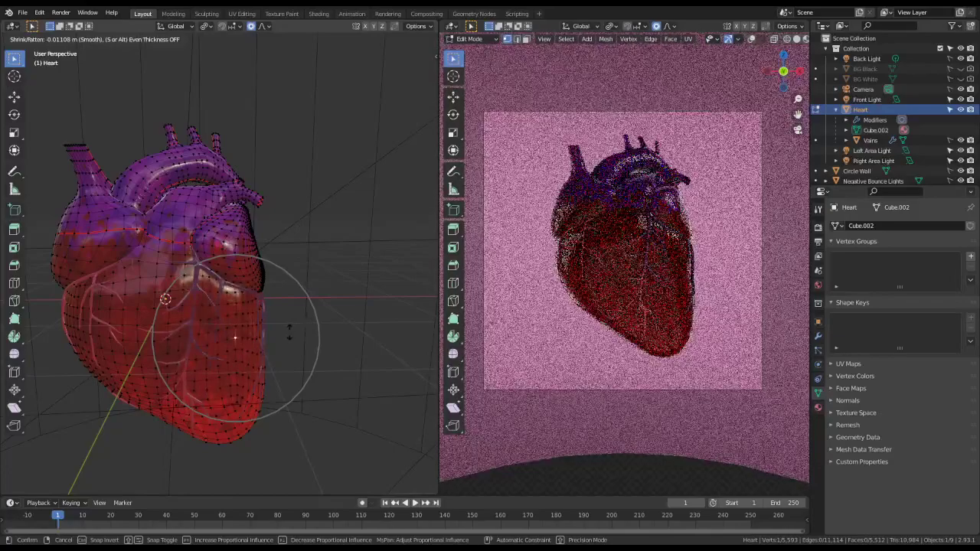
click(289, 329)
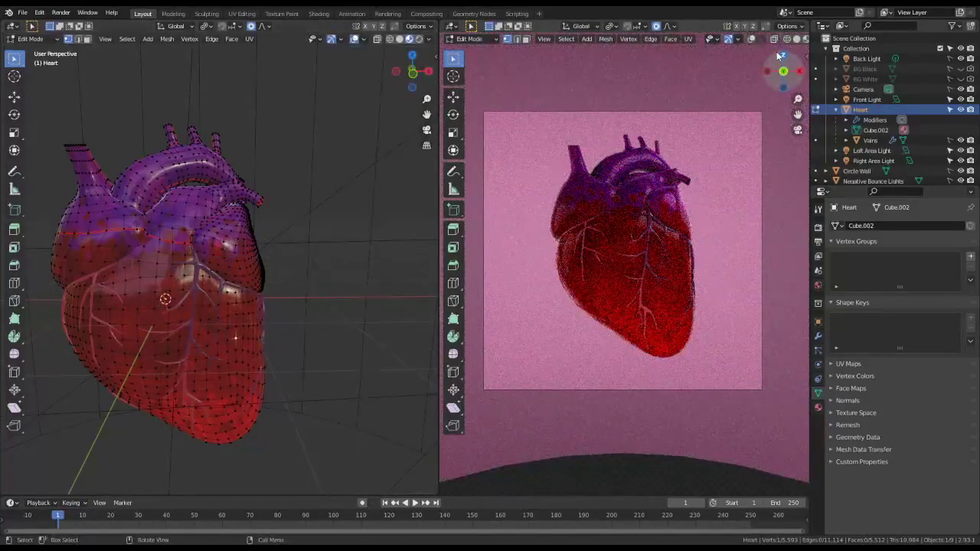
scroll(784, 40, down, 2)
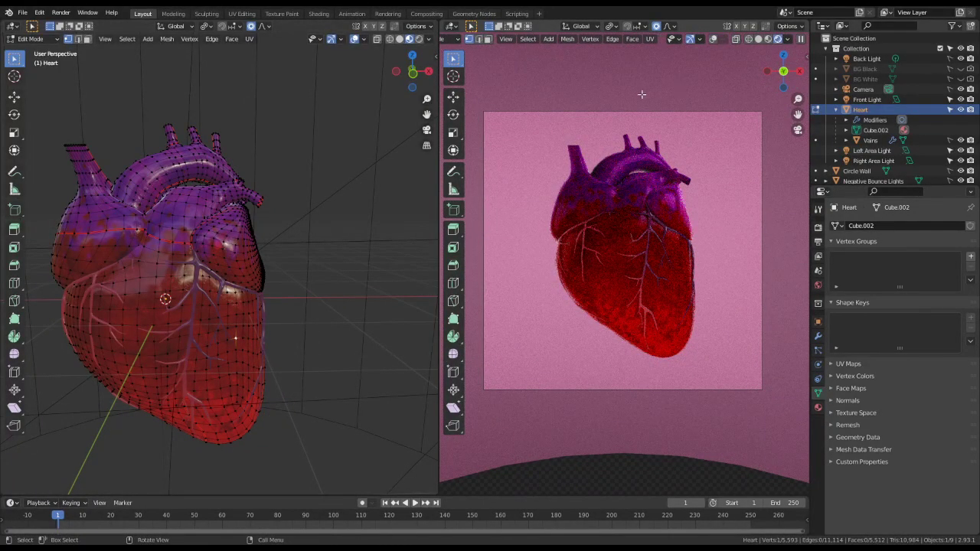
click(767, 39)
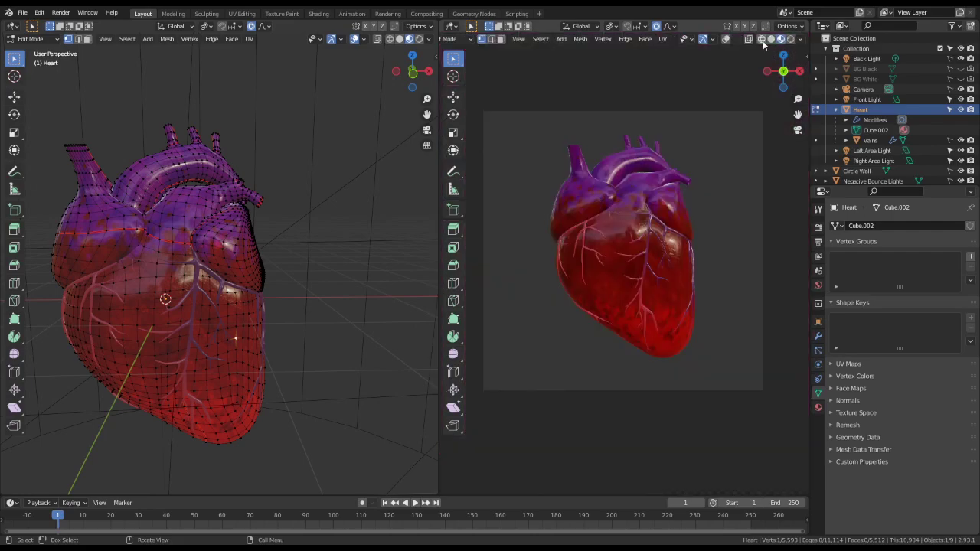
click(276, 14)
click(152, 15)
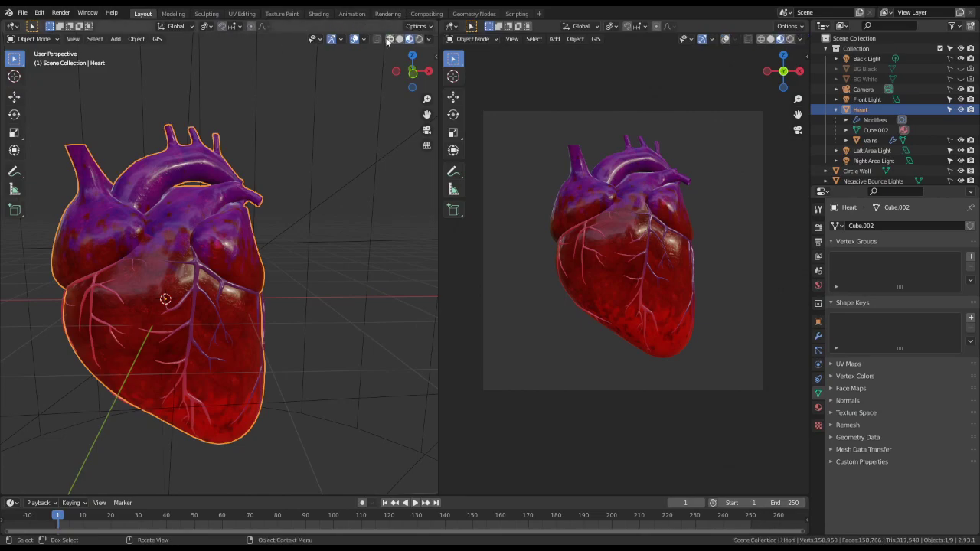
click(354, 39)
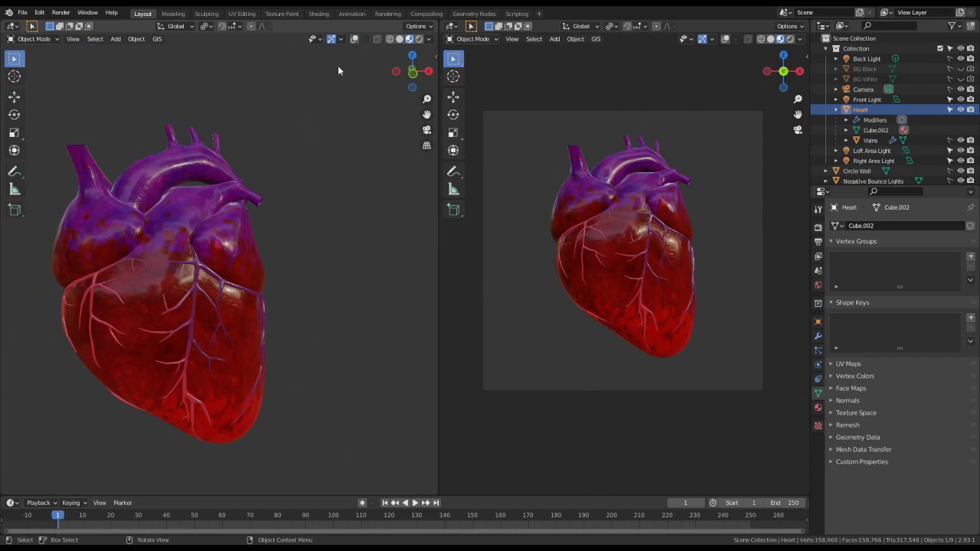
click(355, 39)
key(alt+a)
click(365, 39)
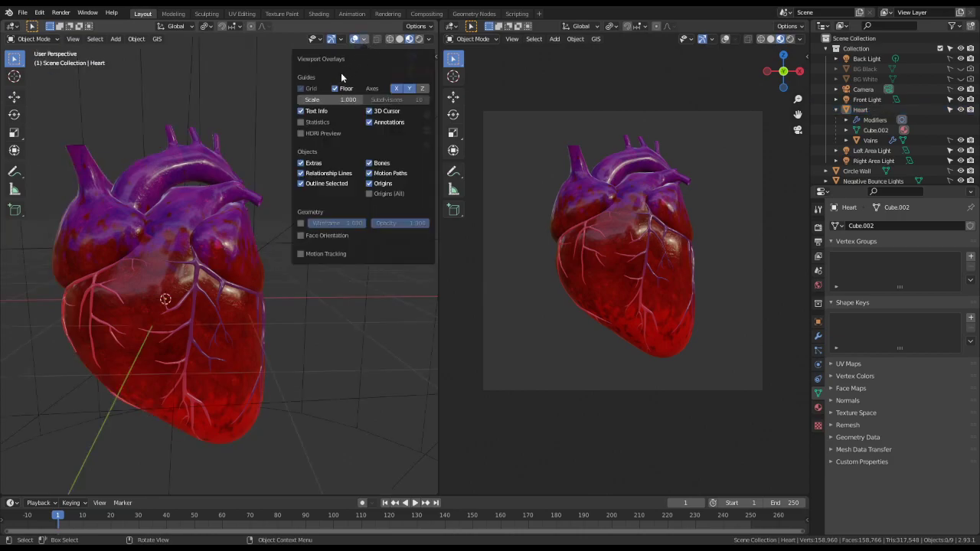
click(342, 52)
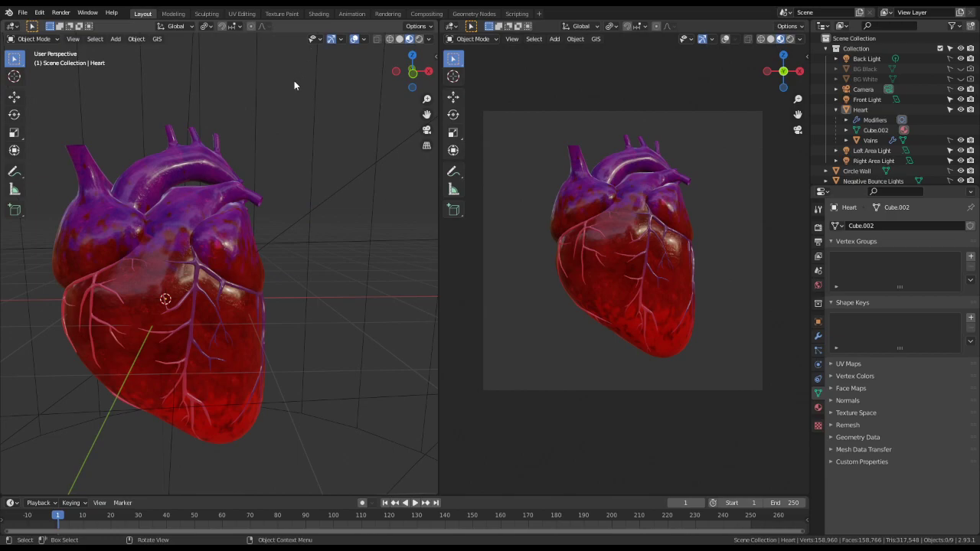
key(Tab)
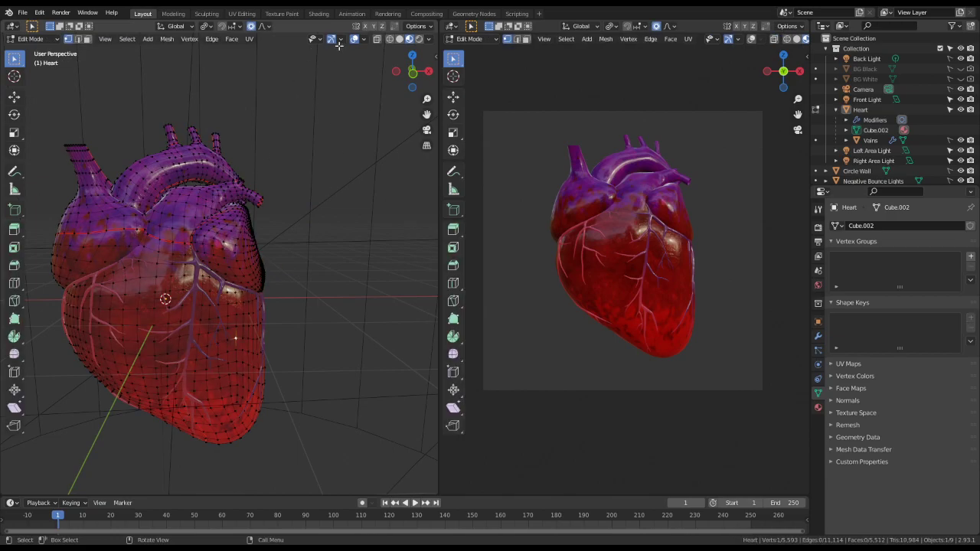
- Choose a Smooth proportional falloff, cancelling two trial shrink/fatten moves
click(267, 28)
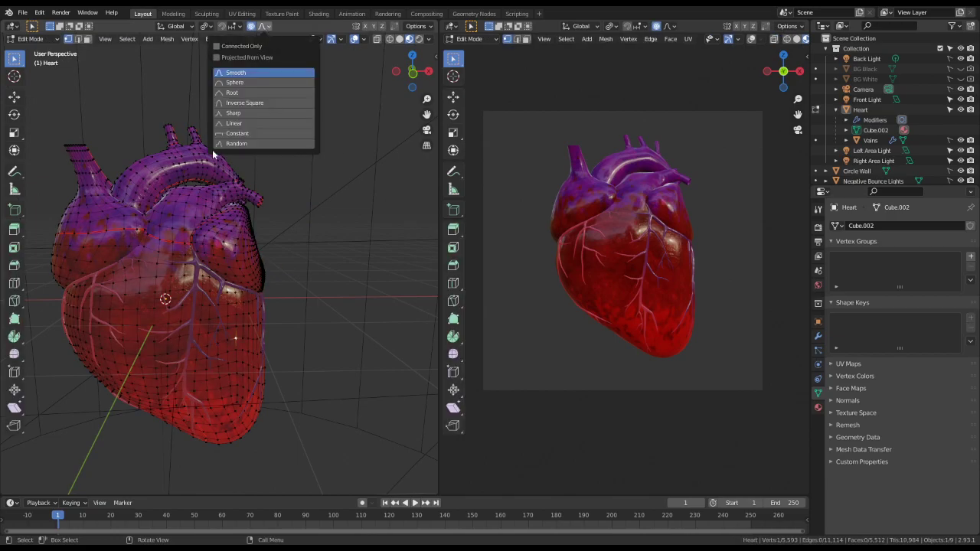
key(alt+s)
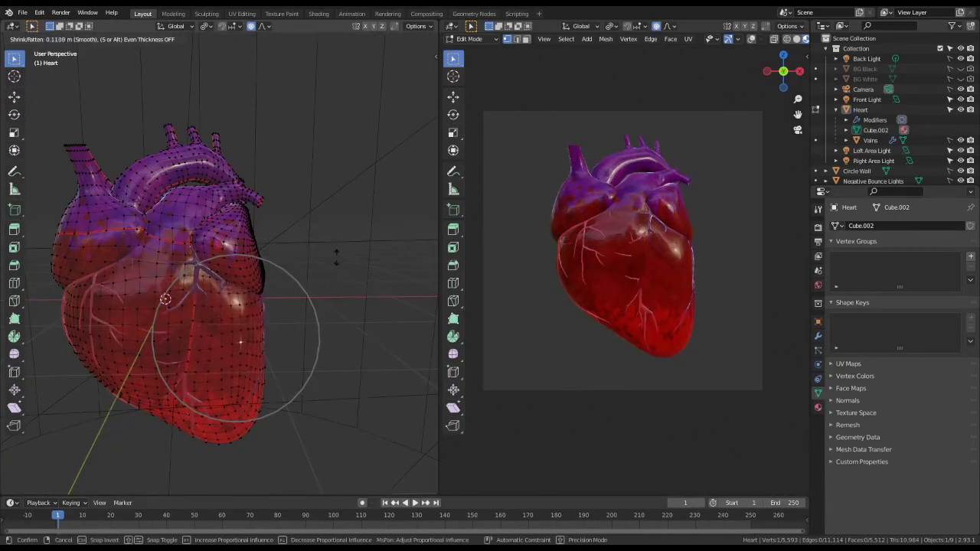
right_click(295, 258)
click(238, 27)
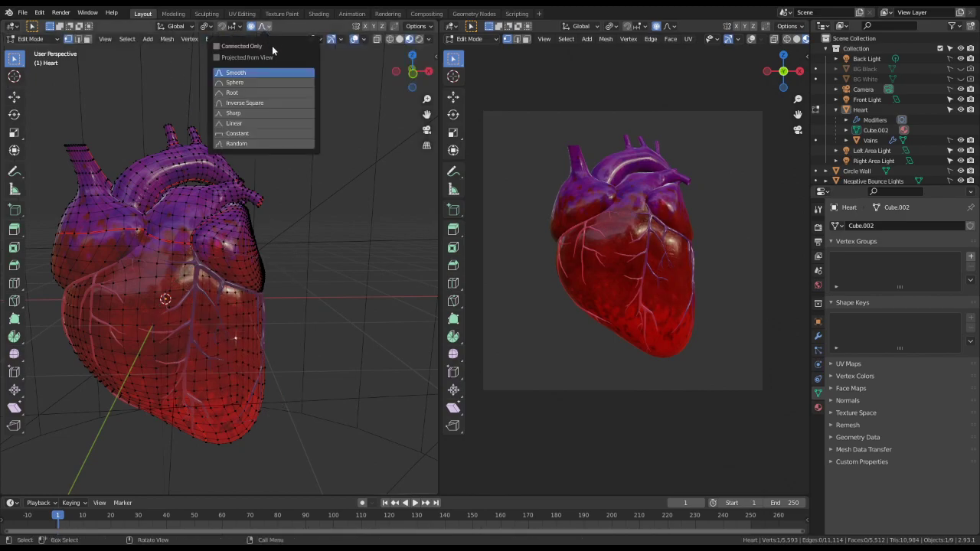
key(alt+s)
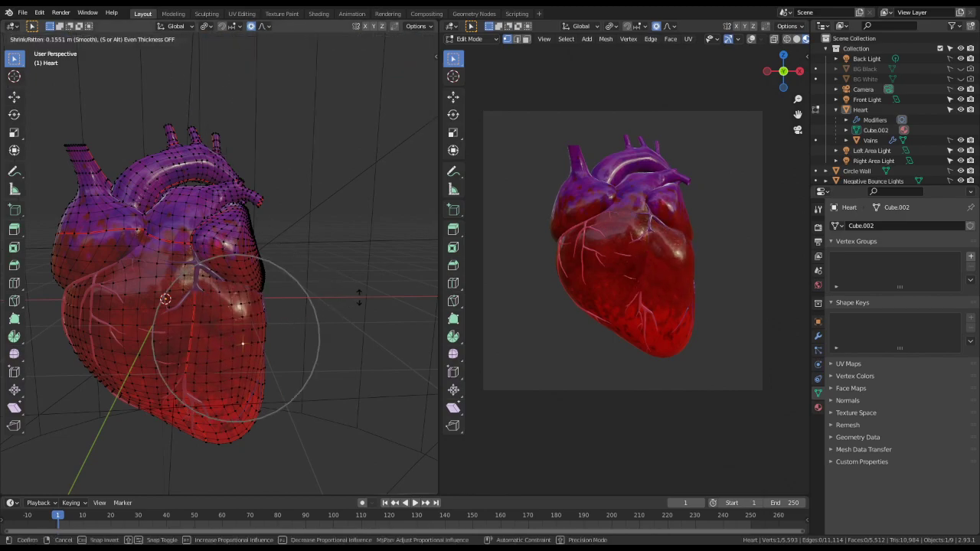
right_click(318, 323)
- Fatten a vertex on the heart's lower right, then cancel a try at the bottom tip
click(236, 373)
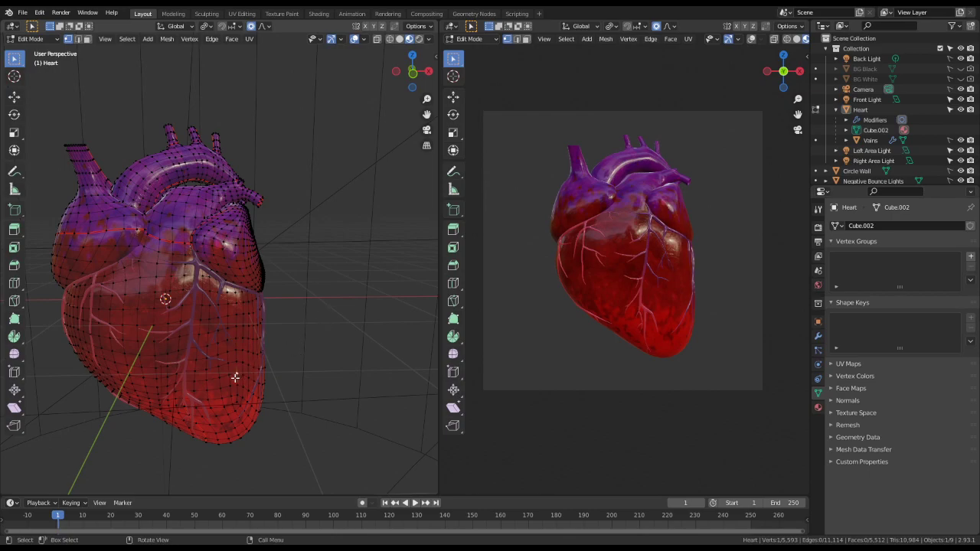
key(alt+s)
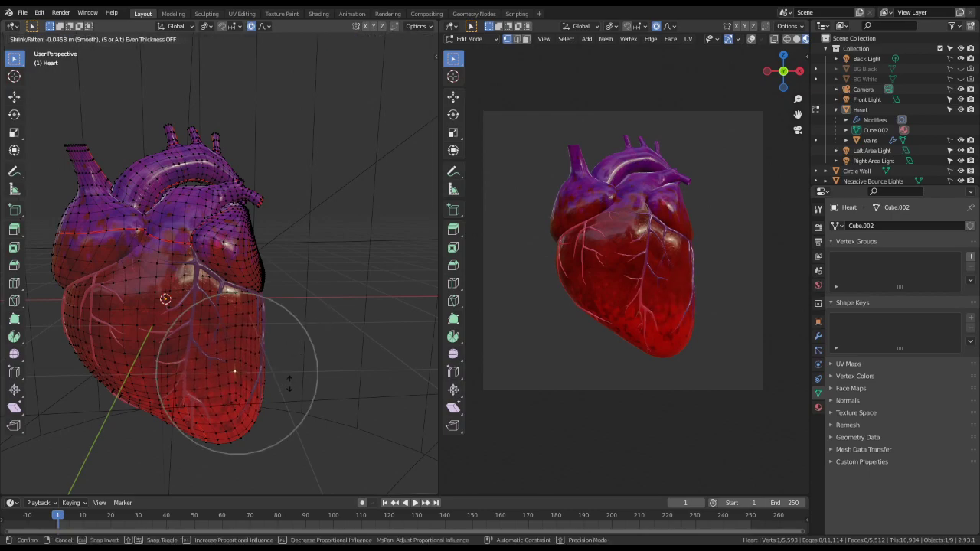
click(298, 380)
click(236, 409)
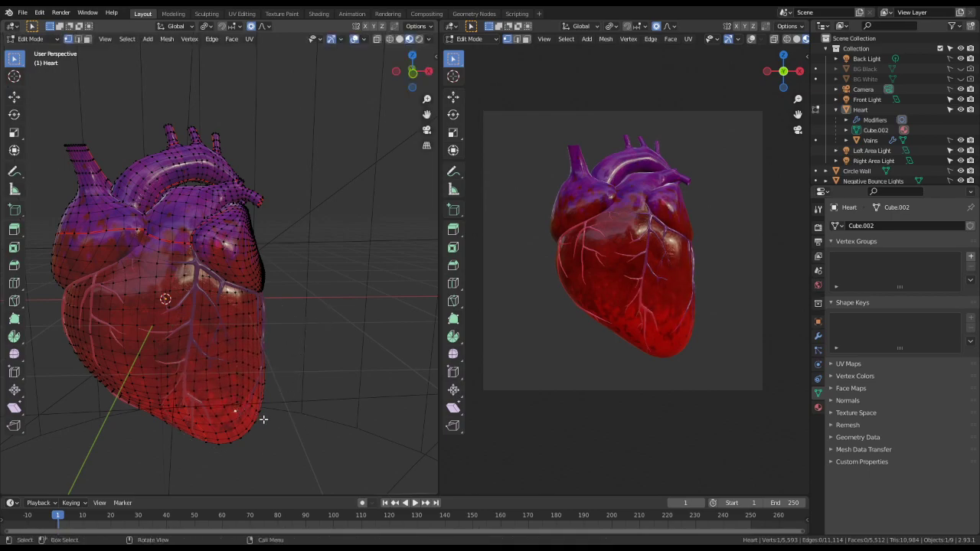
key(alt+s)
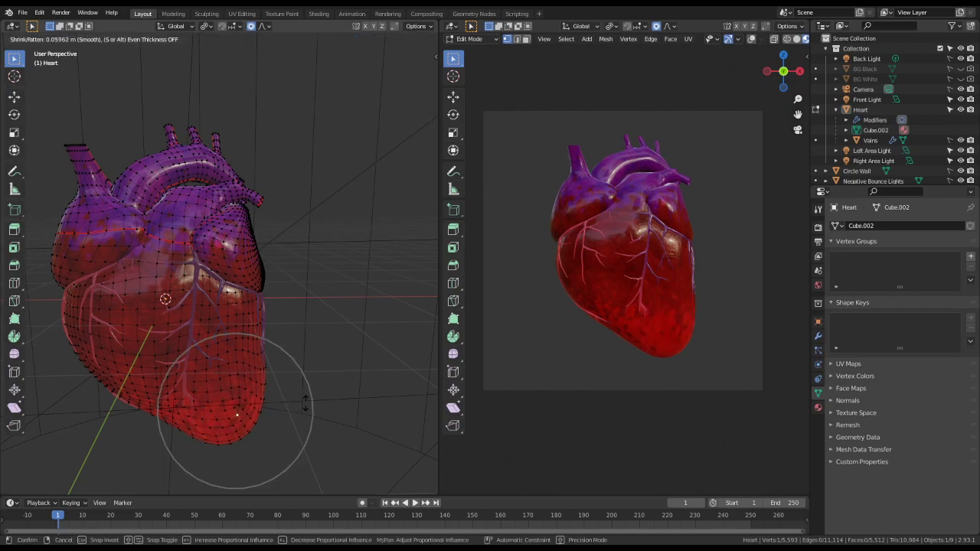
right_click(280, 405)
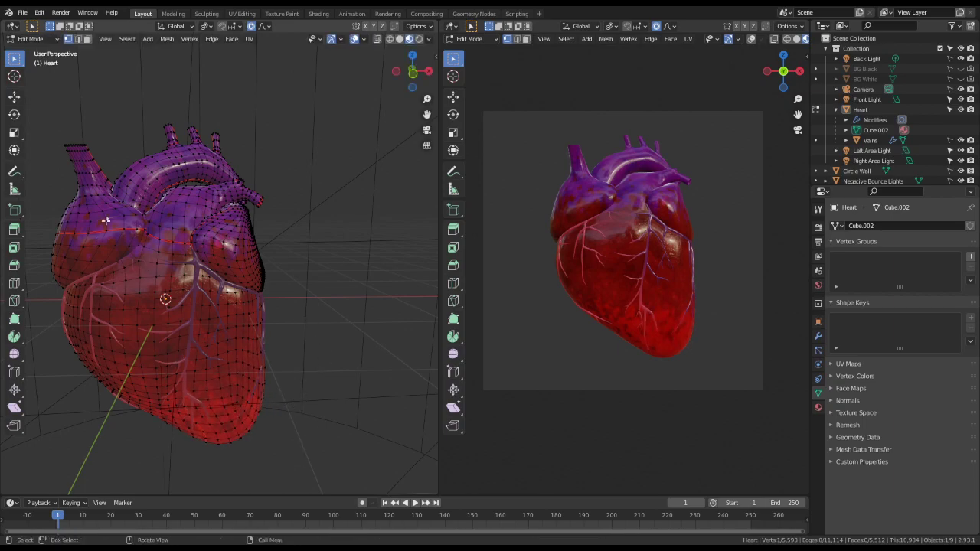
- Swell the heart's upper-left area, save Heart.blend, and return to Object Mode
key(alt+s)
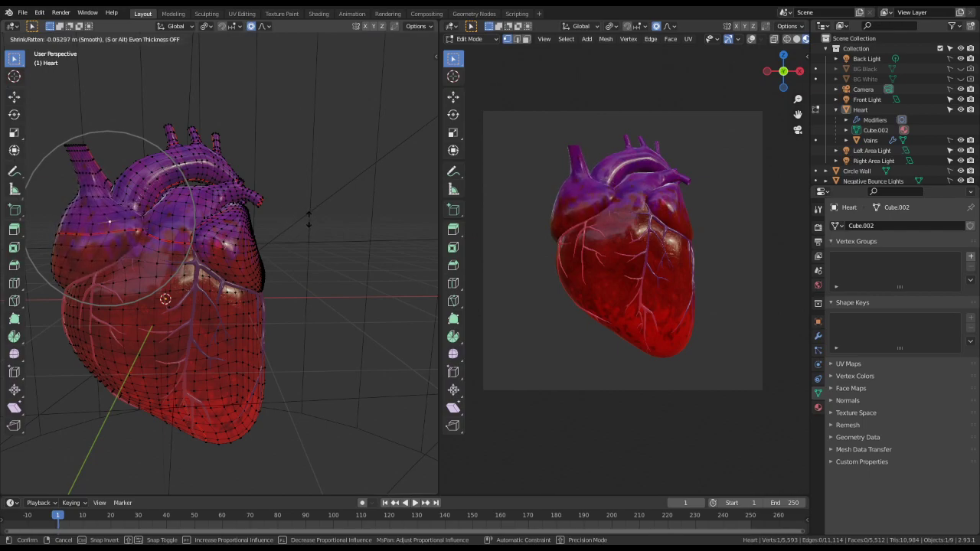
click(310, 219)
key(ctrl+s)
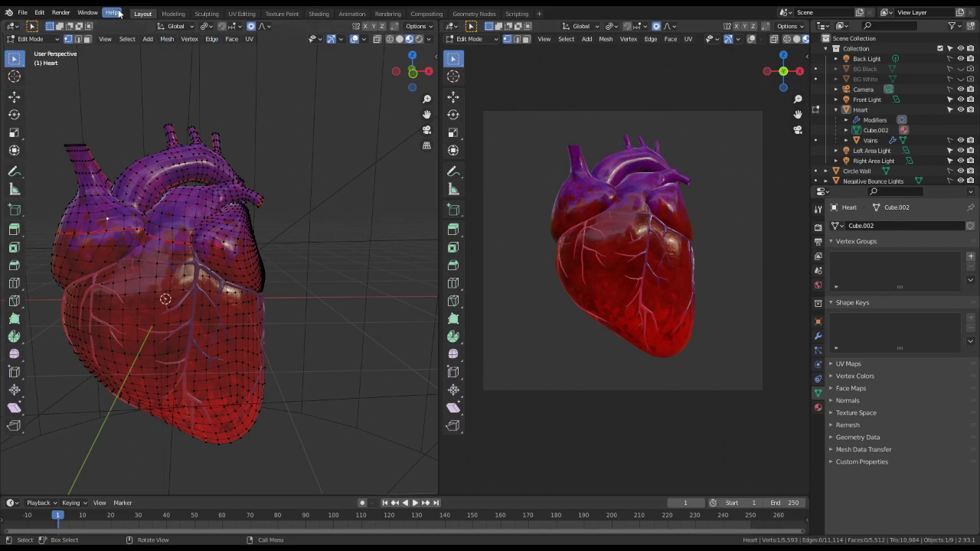
key(Tab)
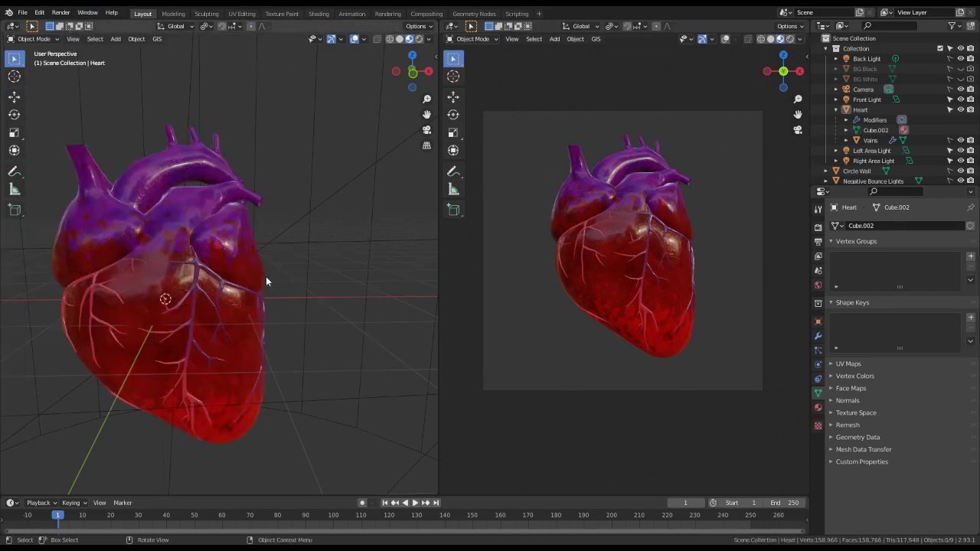
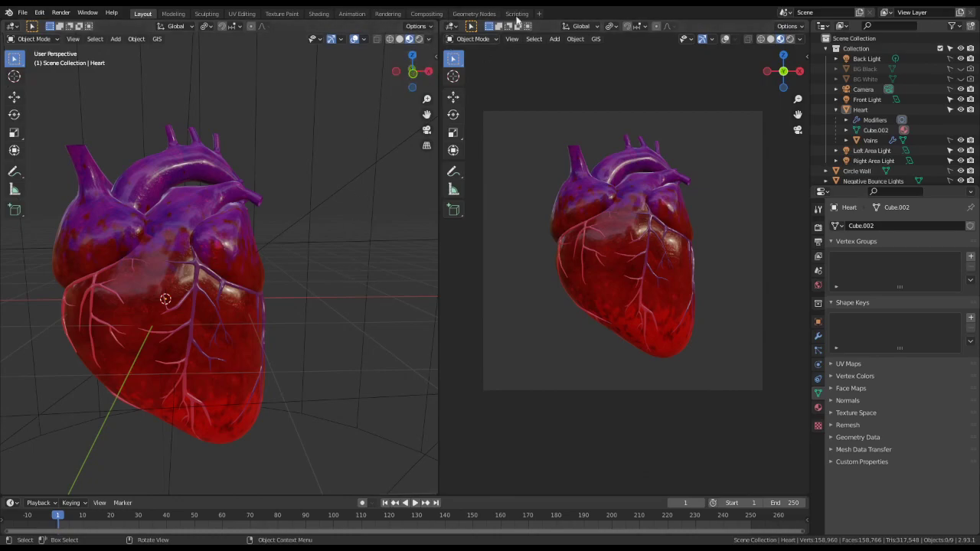
- Switch the right viewport to Rendered shading and move to the Shading workspace
click(790, 39)
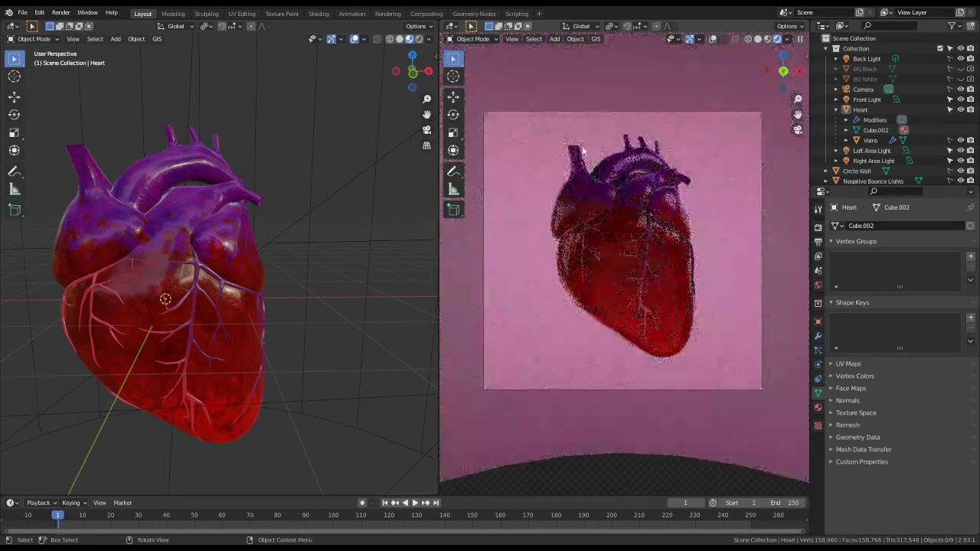
click(320, 14)
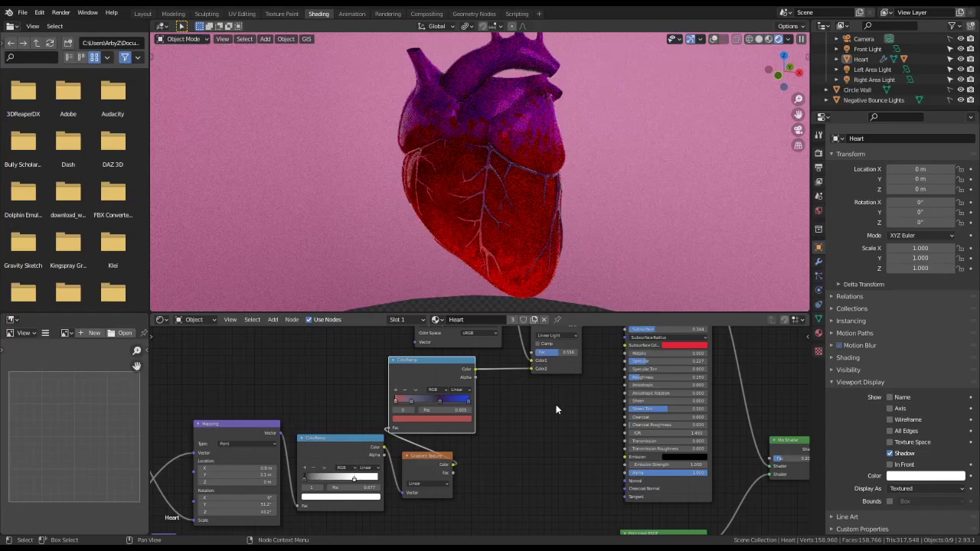
scroll(563, 442, up, 1)
scroll(593, 429, up, 1)
mouse_move(573, 340)
mouse_down()
mouse_move(545, 340)
mouse_move(586, 340)
mouse_up()
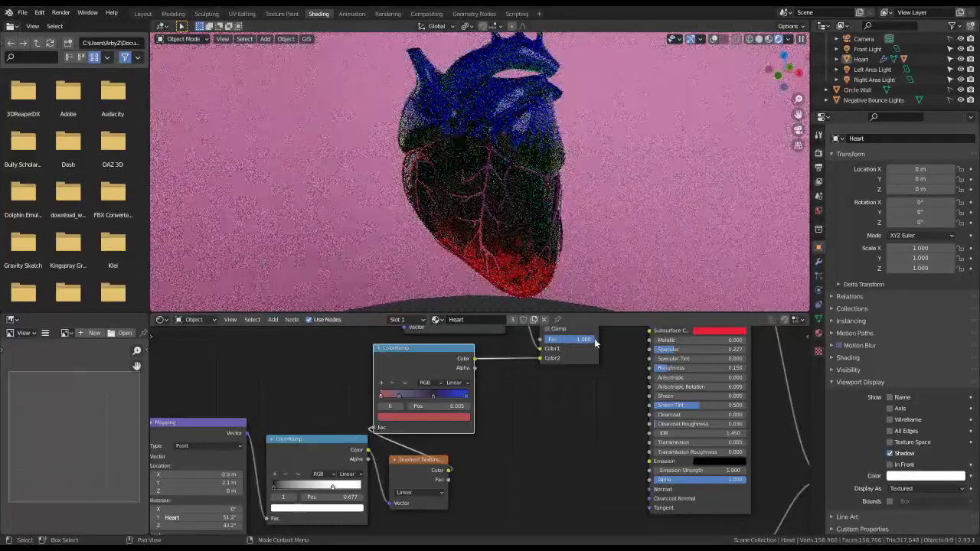
key(ctrl+z)
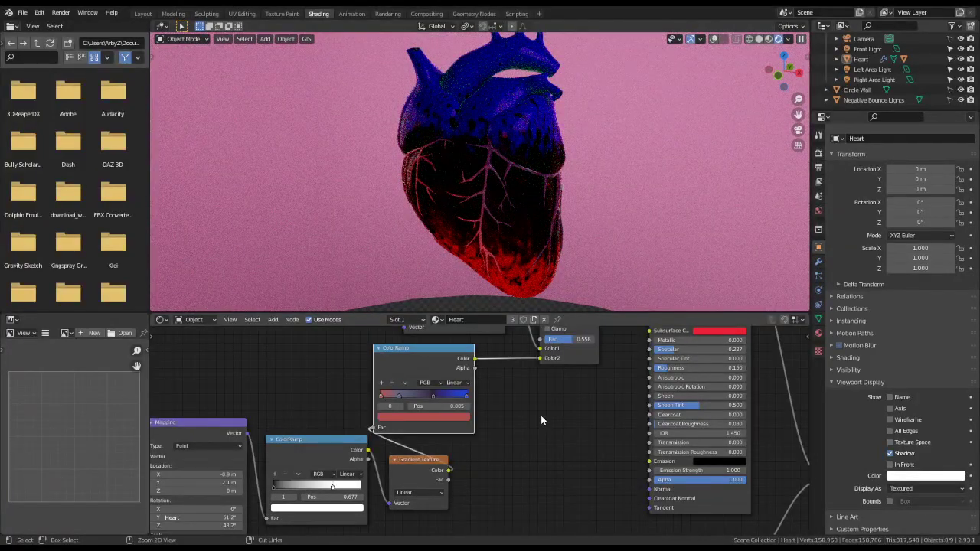
scroll(525, 452, down, 3)
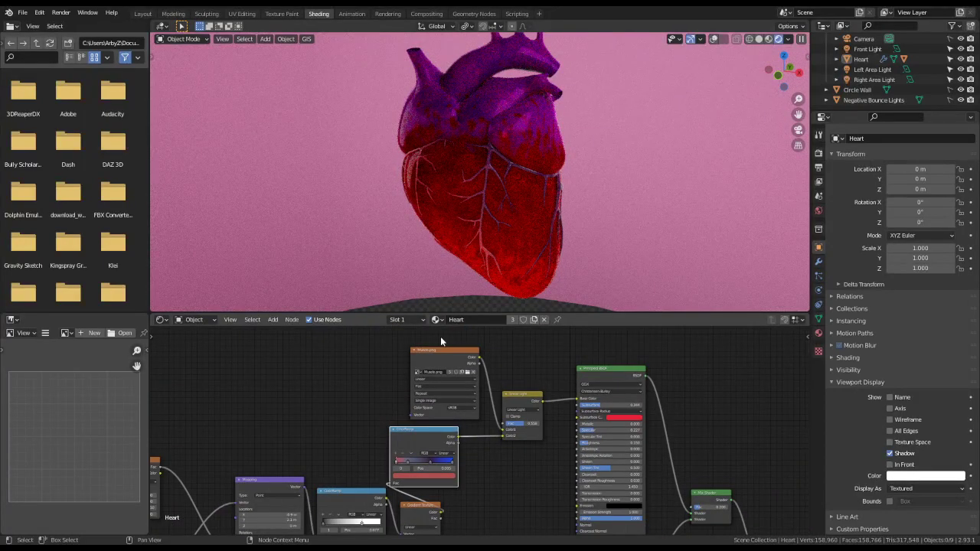
- Make the heart material a single-user copy and set the right ramp stop to red
click(511, 320)
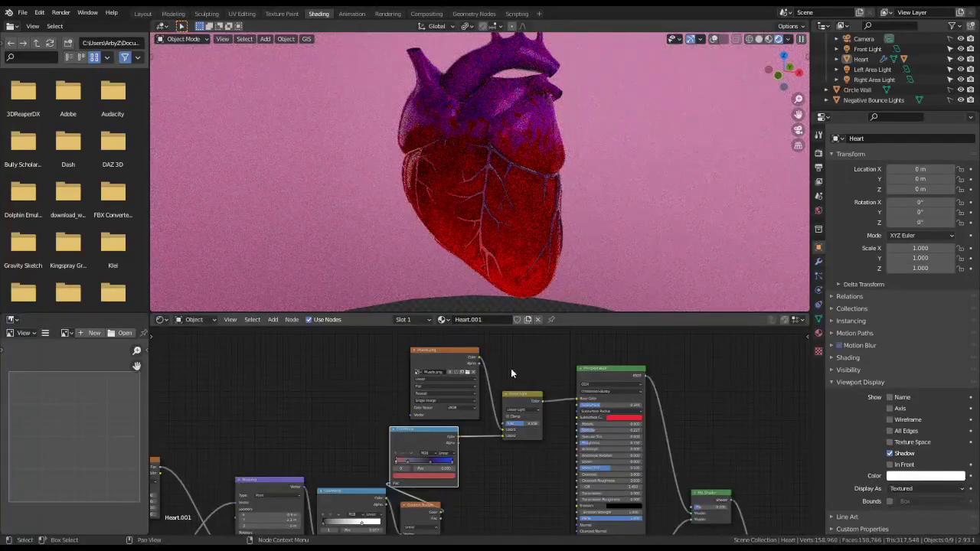
scroll(472, 451, up, 2)
middle_drag(479, 482, 488, 396)
scroll(484, 400, up, 1)
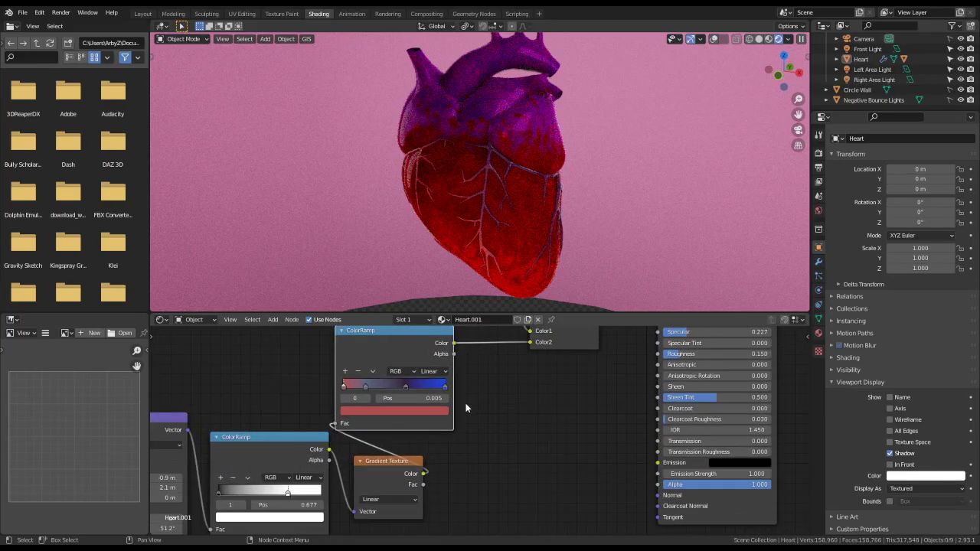
click(446, 389)
click(435, 411)
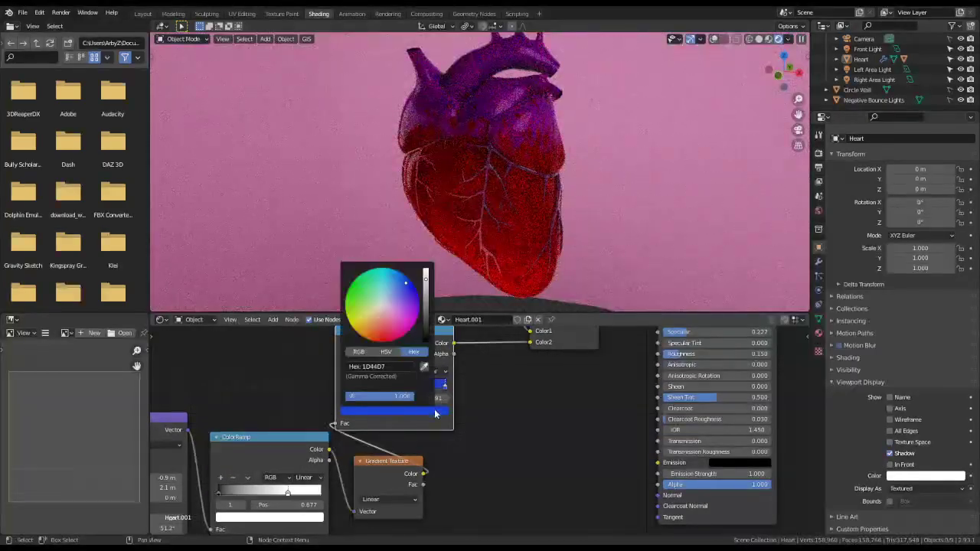
click(381, 334)
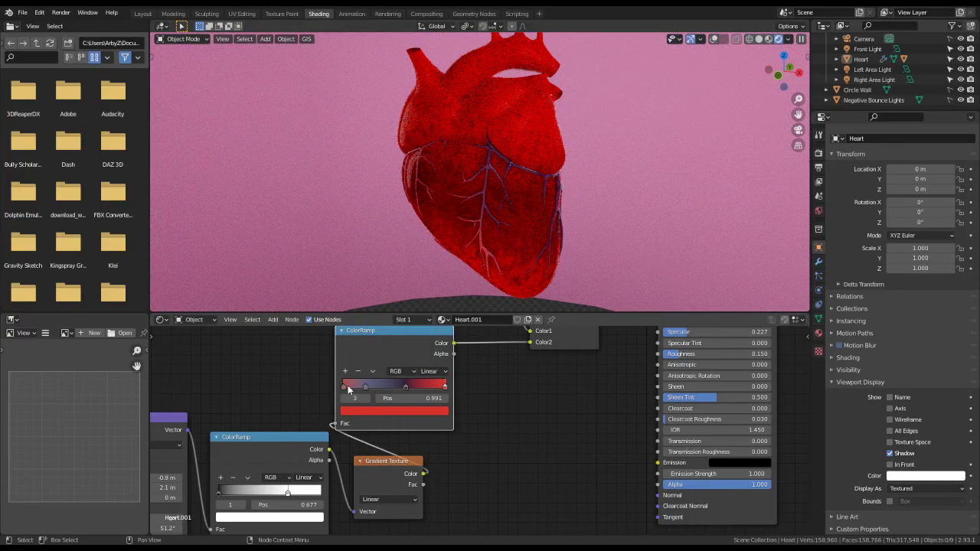
- Darken the purple middle ramp stop to black and slide it further right
click(406, 385)
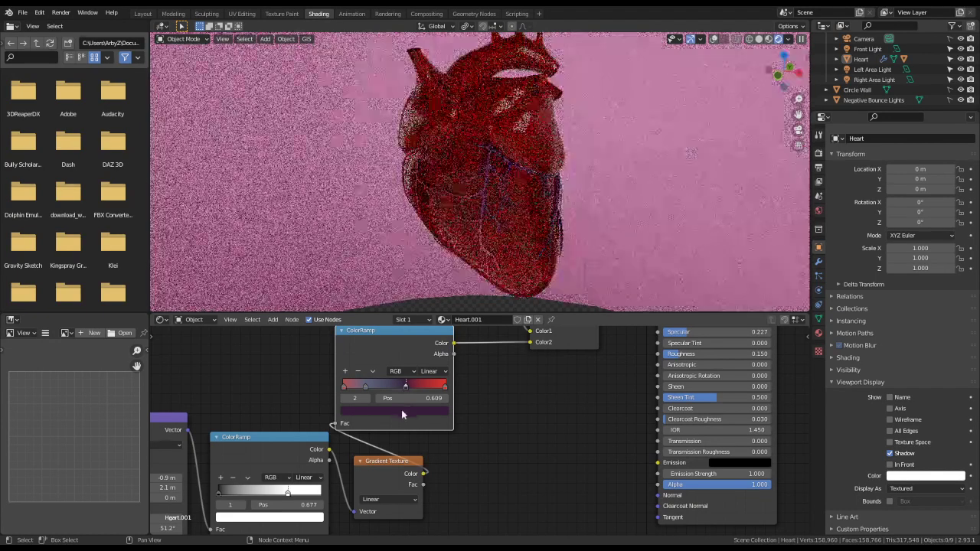
click(399, 413)
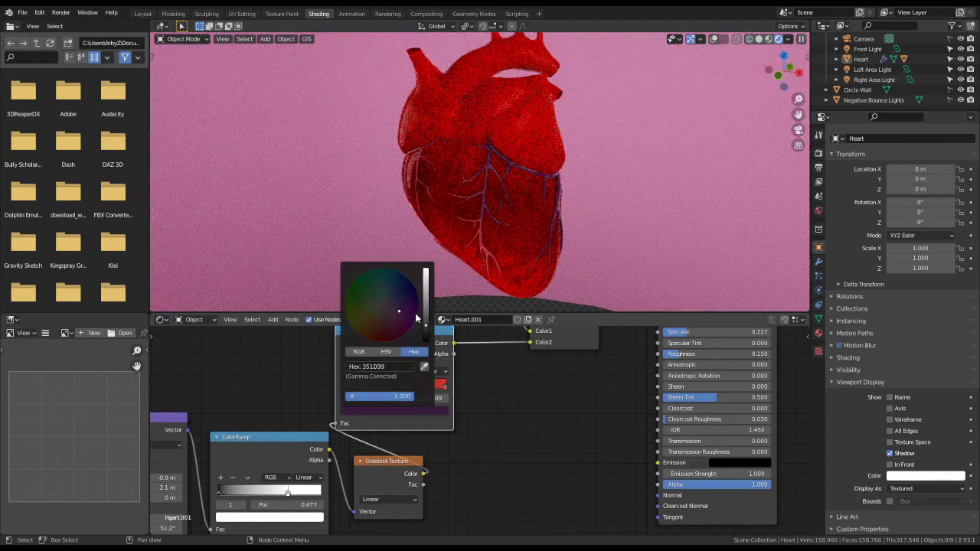
drag(427, 333, 426, 341)
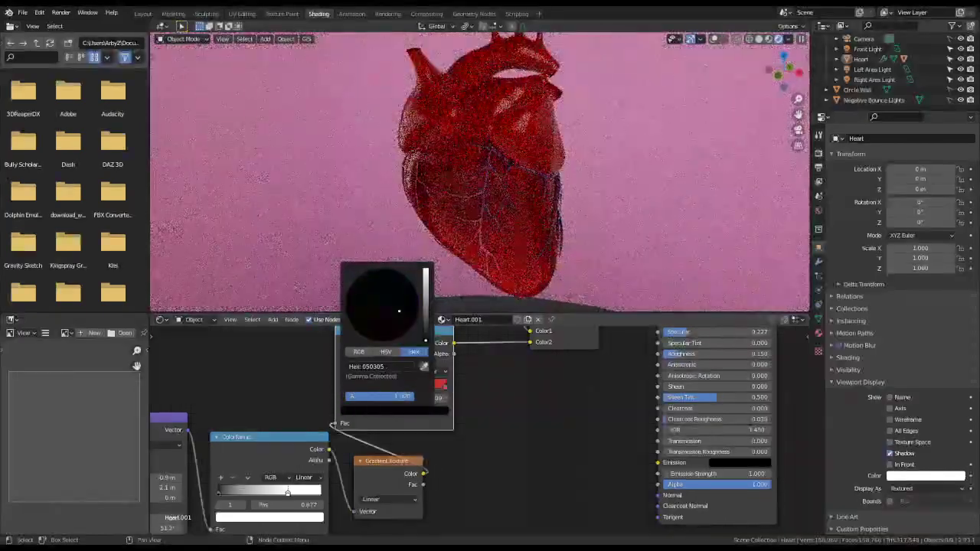
middle_drag(545, 358, 462, 399)
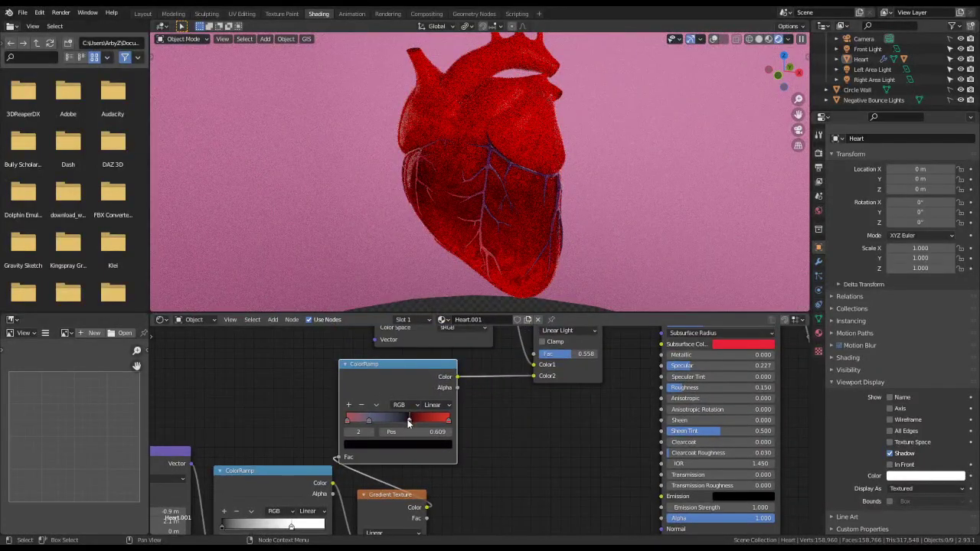
drag(369, 421, 377, 421)
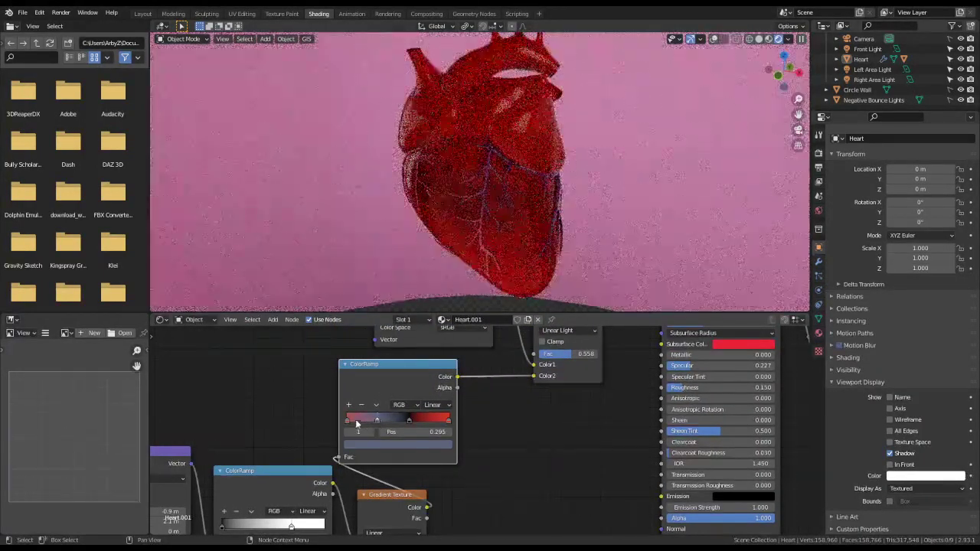
- Set the leftmost ramp stop to a near-black maroon (1F070A)
click(349, 421)
click(384, 446)
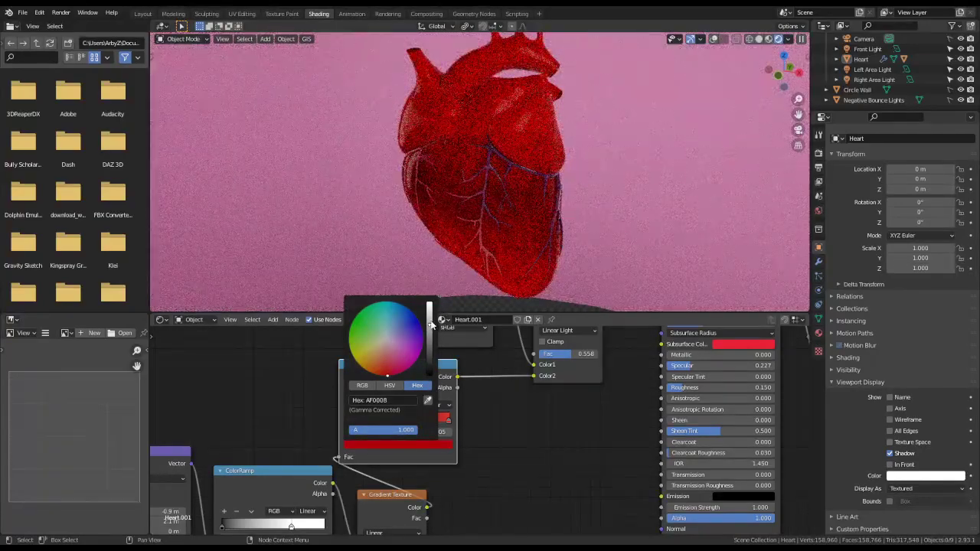
drag(430, 325, 433, 347)
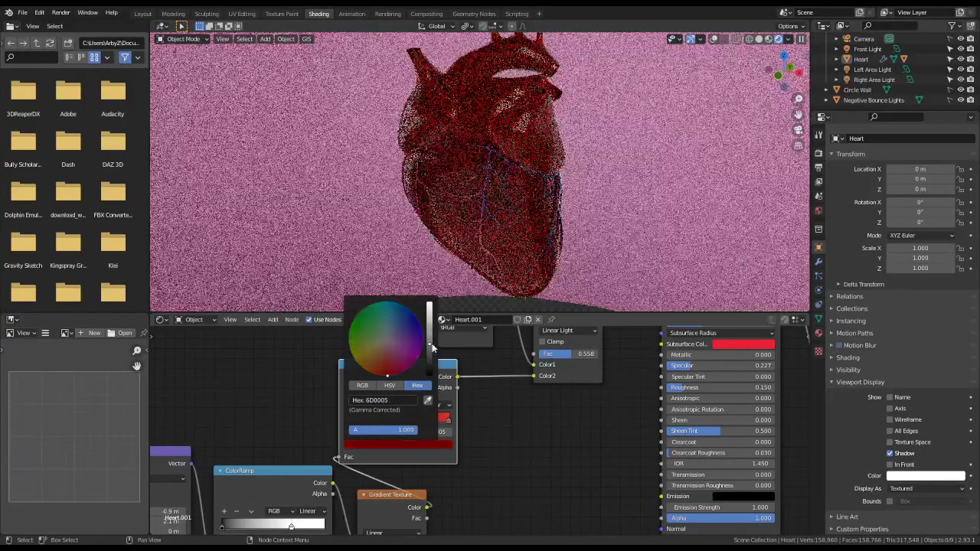
click(415, 363)
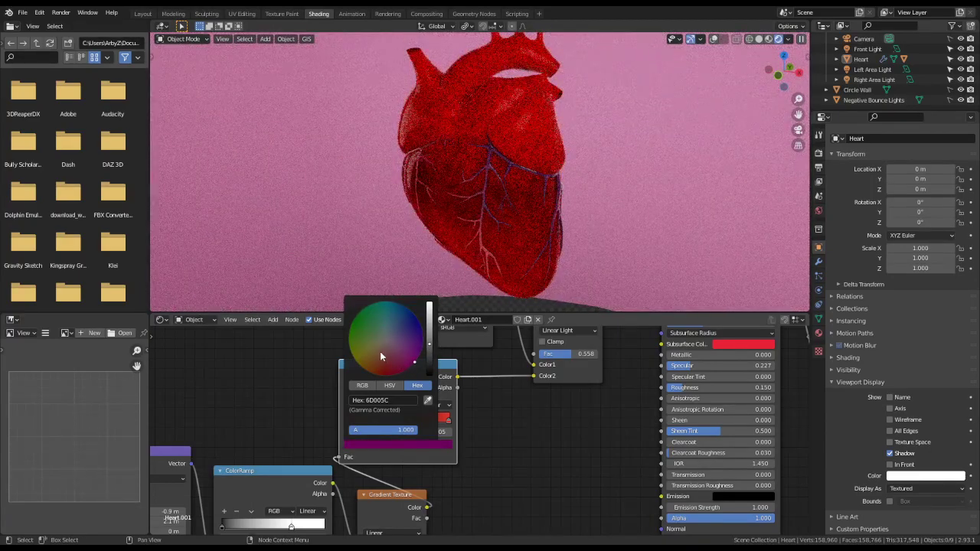
click(428, 363)
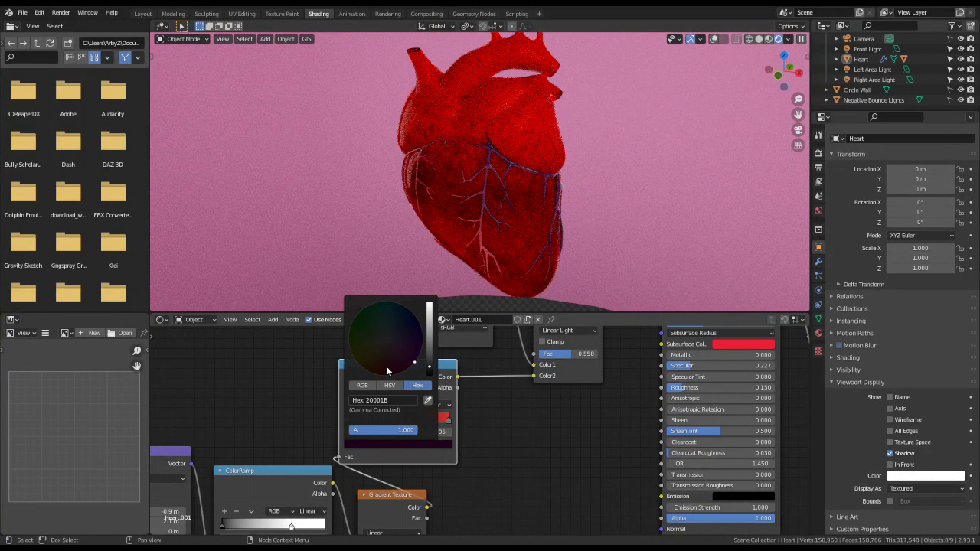
click(389, 369)
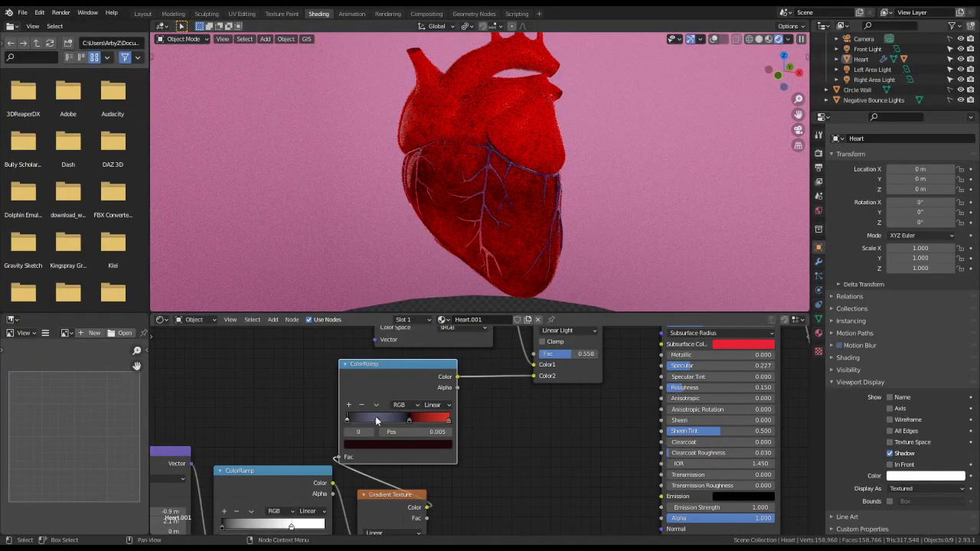
- Recolour the middle ramp stop at 0.300 to orange-yellow
click(376, 419)
click(388, 446)
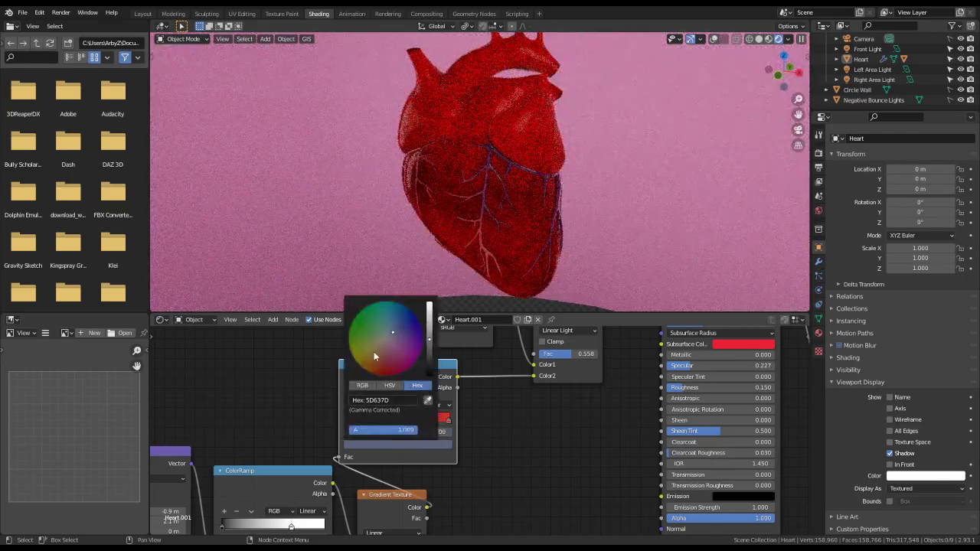
click(362, 363)
drag(429, 348, 428, 305)
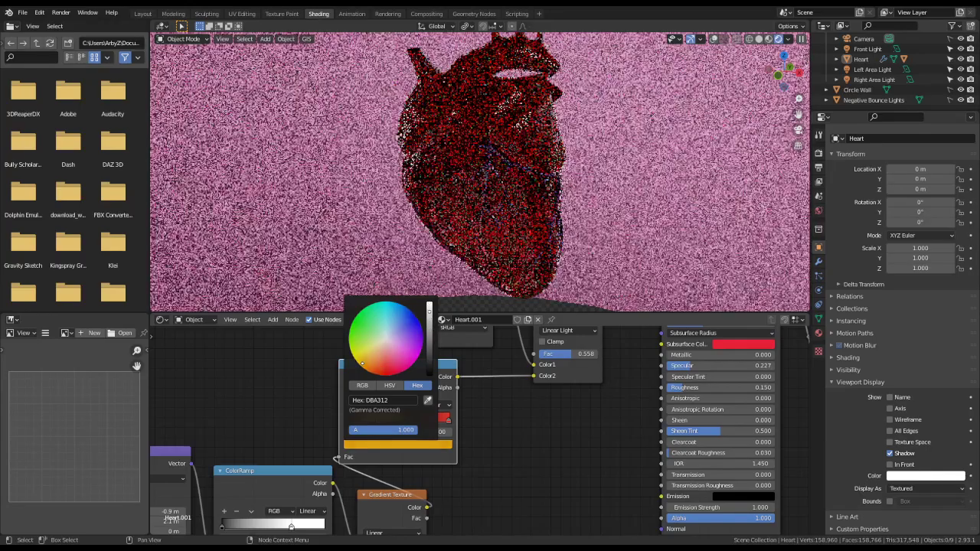
click(411, 421)
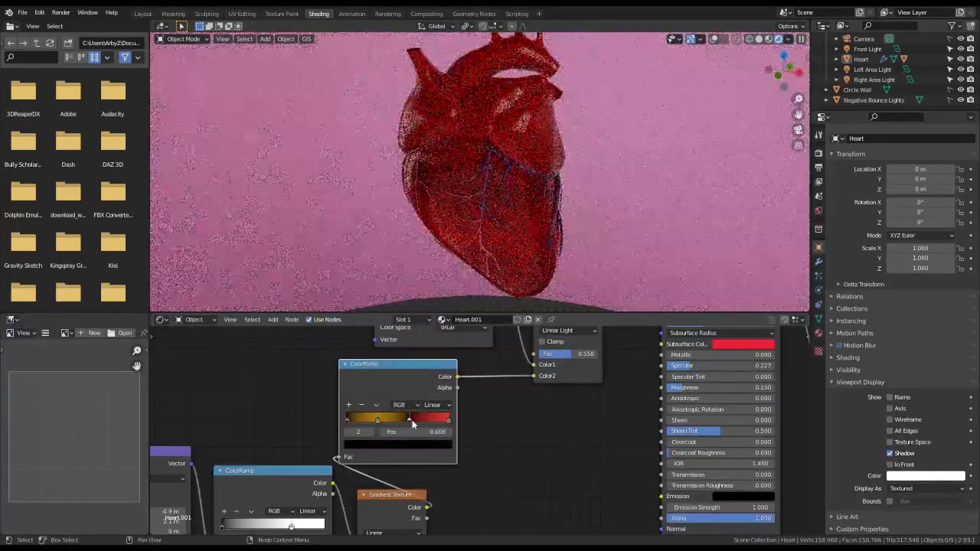
- Delete the 0.609 stop, move the orange stop to 0.486, and add stops, sliding one to 0.468
right_click(411, 424)
key(Escape)
click(362, 405)
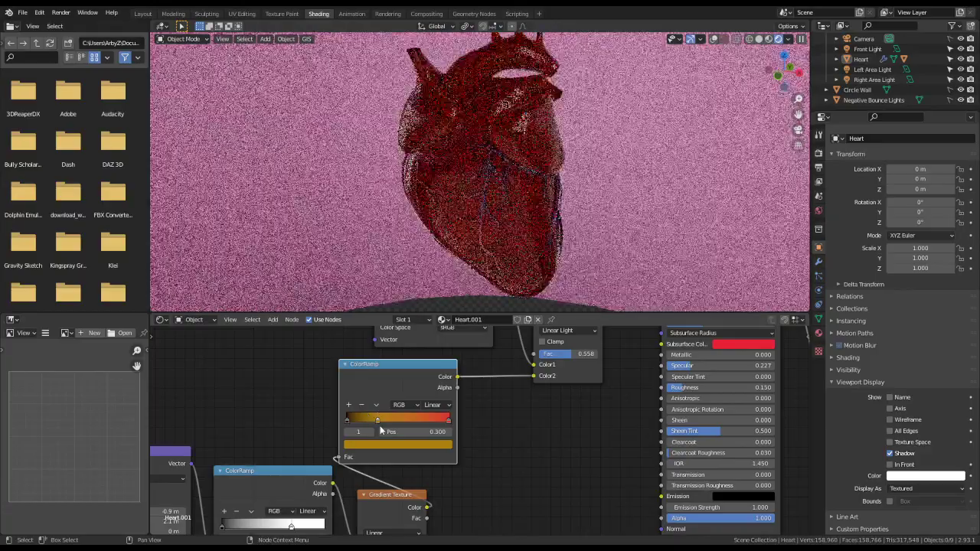
drag(379, 422, 397, 421)
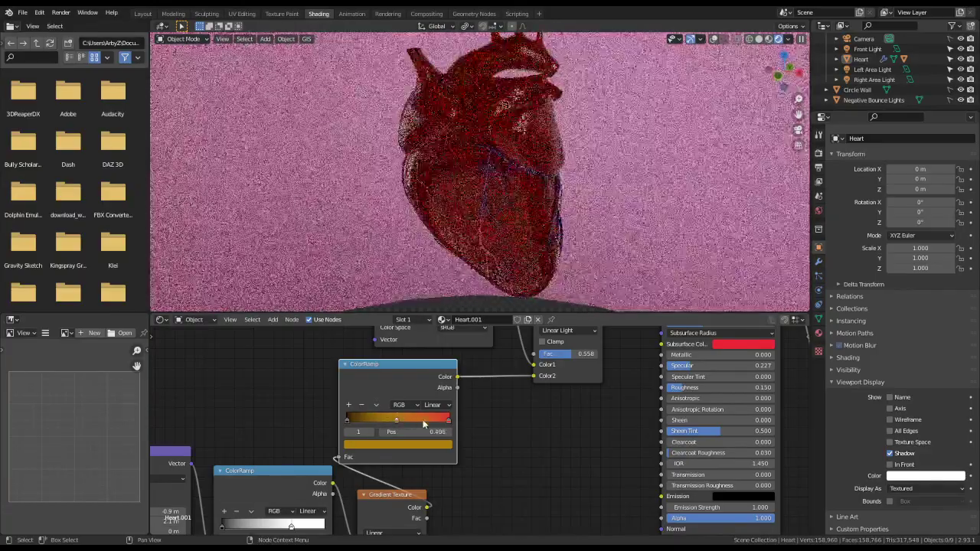
click(349, 406)
click(349, 405)
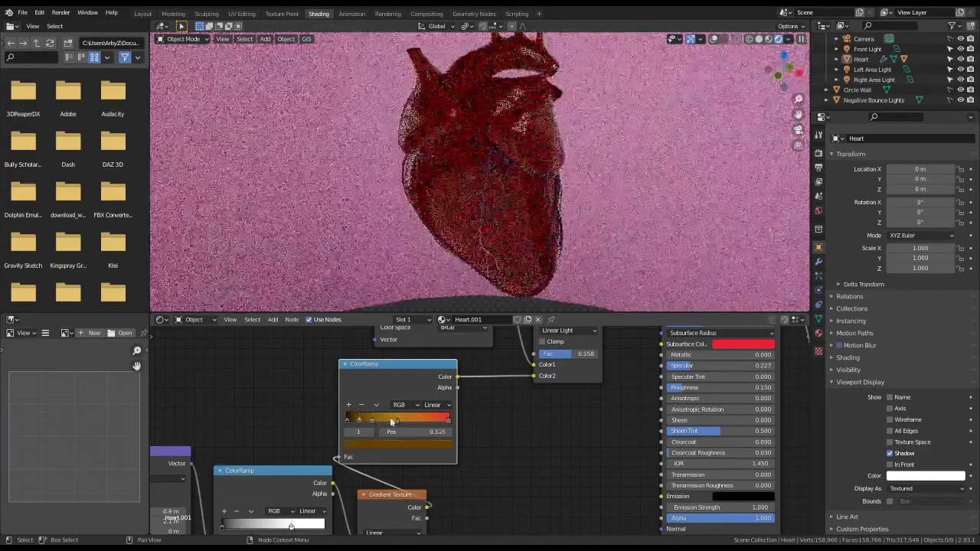
drag(372, 423, 408, 429)
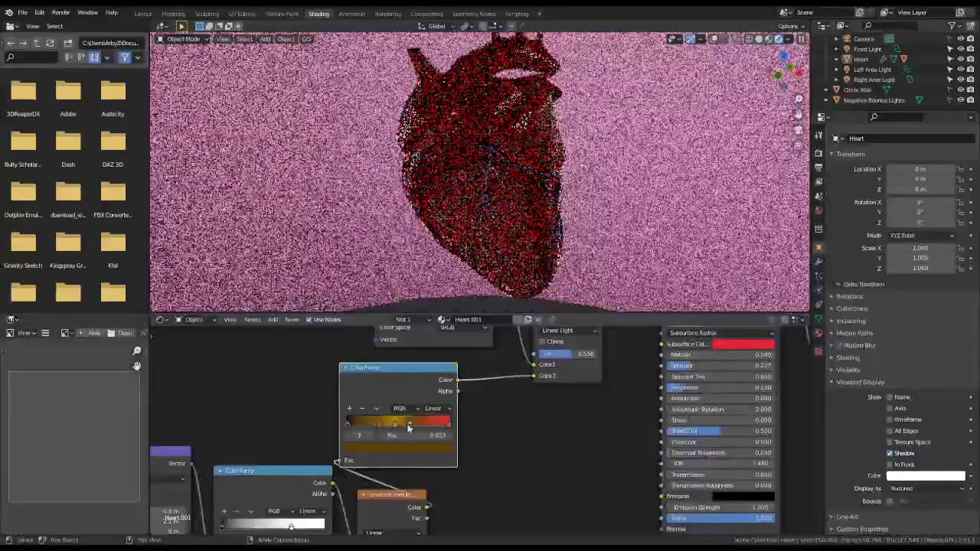
- Make the active stop deep indigo blue and move the lower ramp's stop to 0.795
click(410, 448)
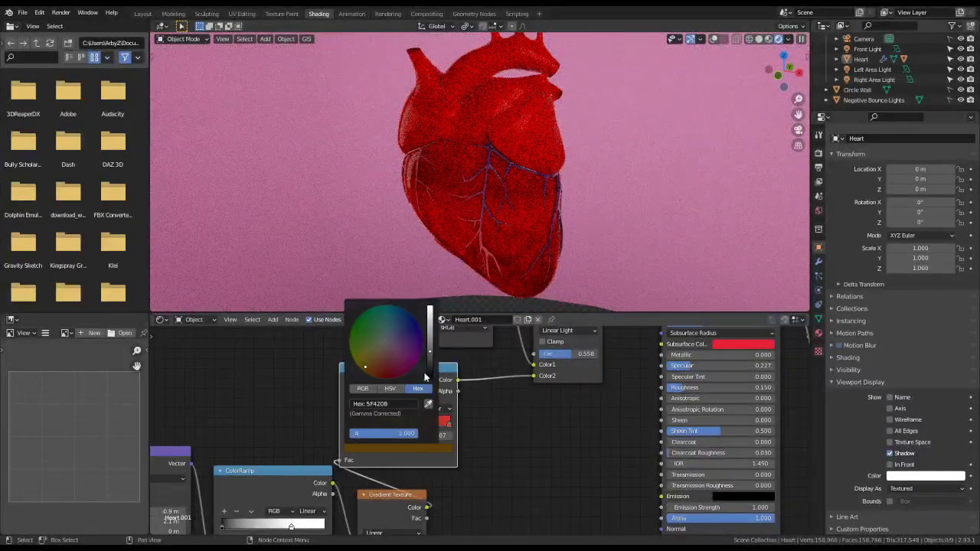
mouse_move(387, 352)
mouse_down()
mouse_move(418, 323)
mouse_move(364, 367)
mouse_up()
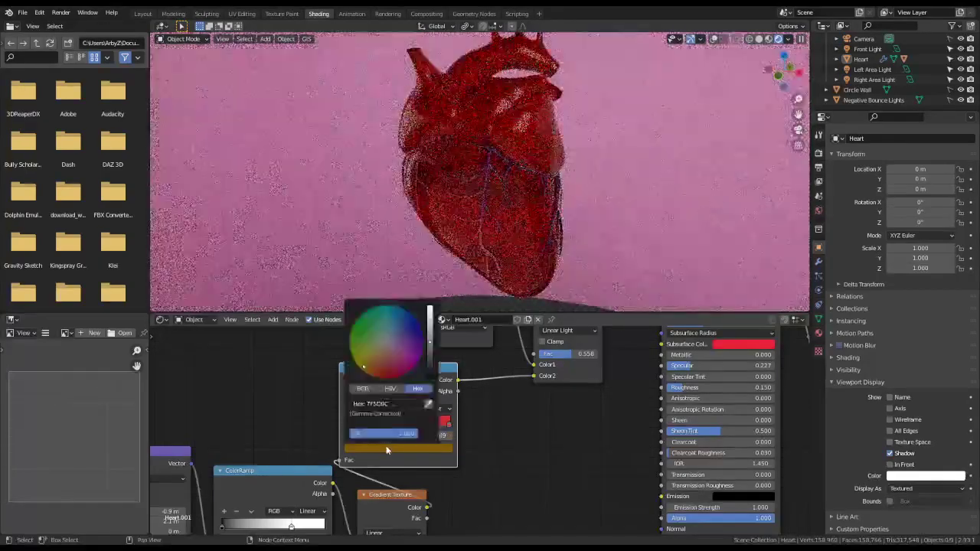
drag(400, 334, 414, 329)
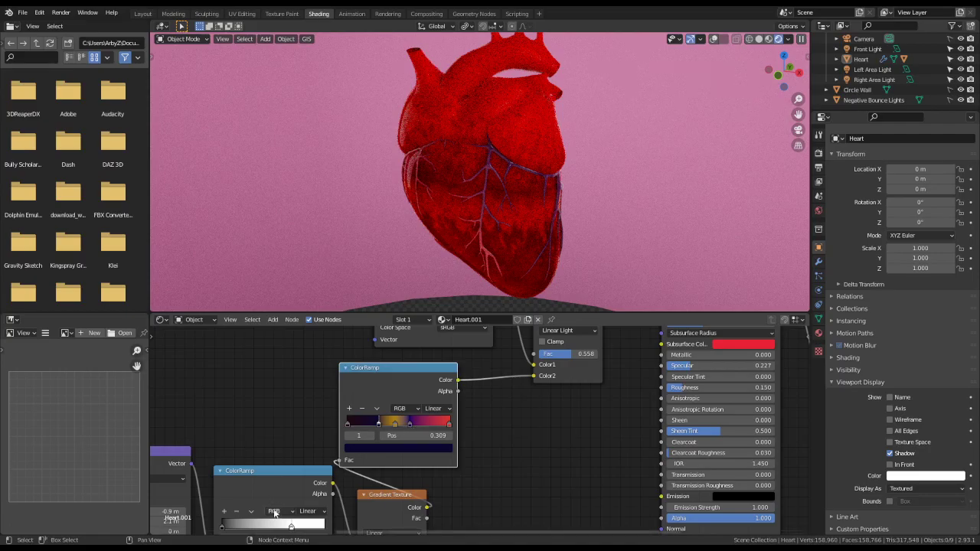
scroll(254, 417, down, 1)
drag(305, 521, 316, 518)
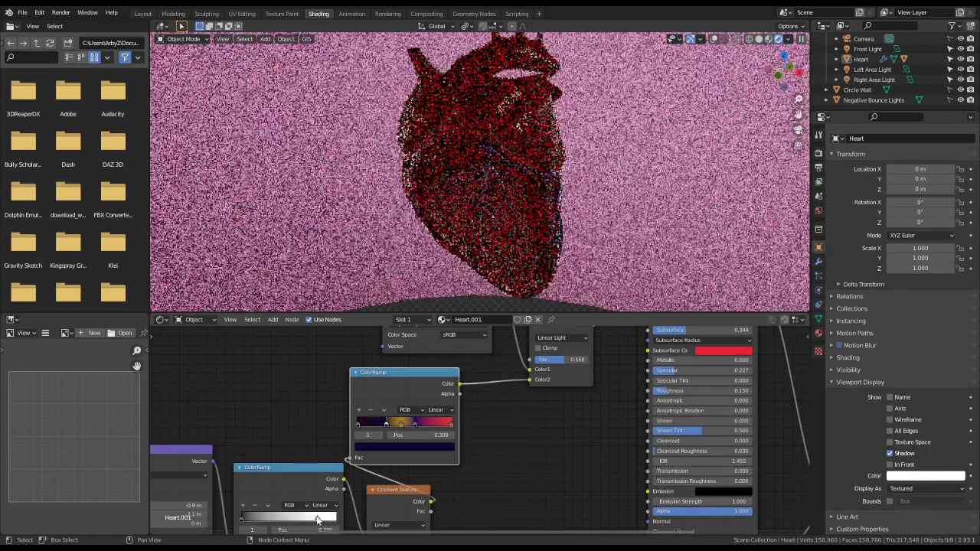
- Use Material Preview shading, push the lower ramp stop to the end, and nudge Linear Light Fac up
click(769, 39)
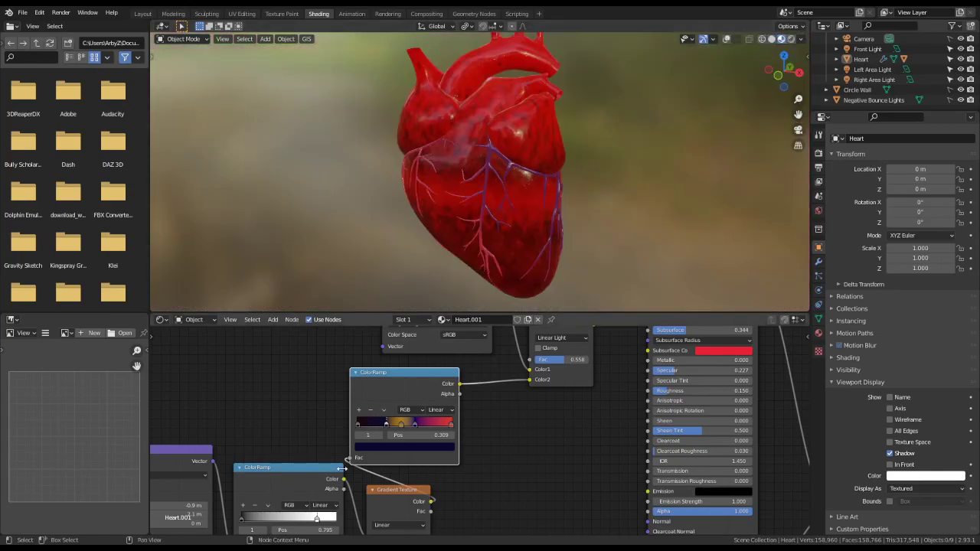
drag(317, 519, 336, 518)
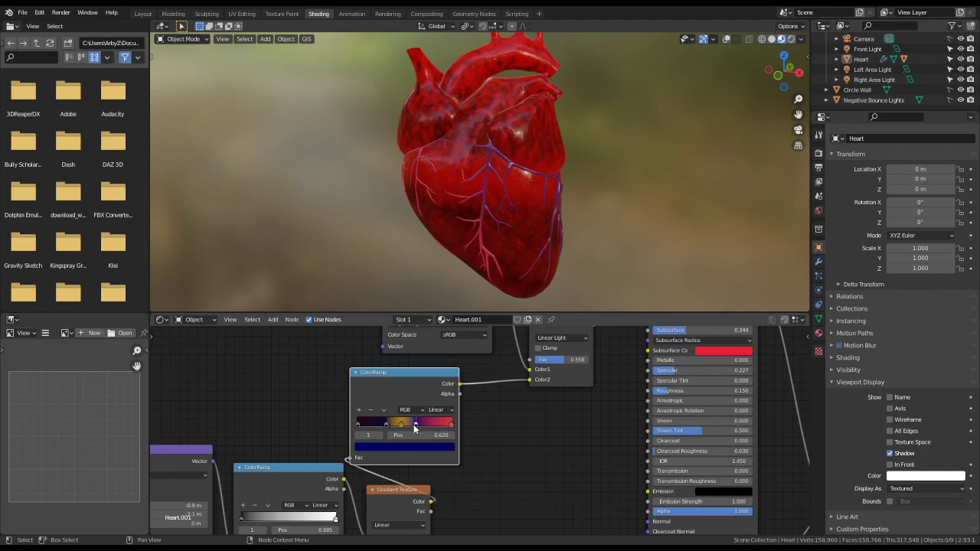
drag(413, 429, 376, 430)
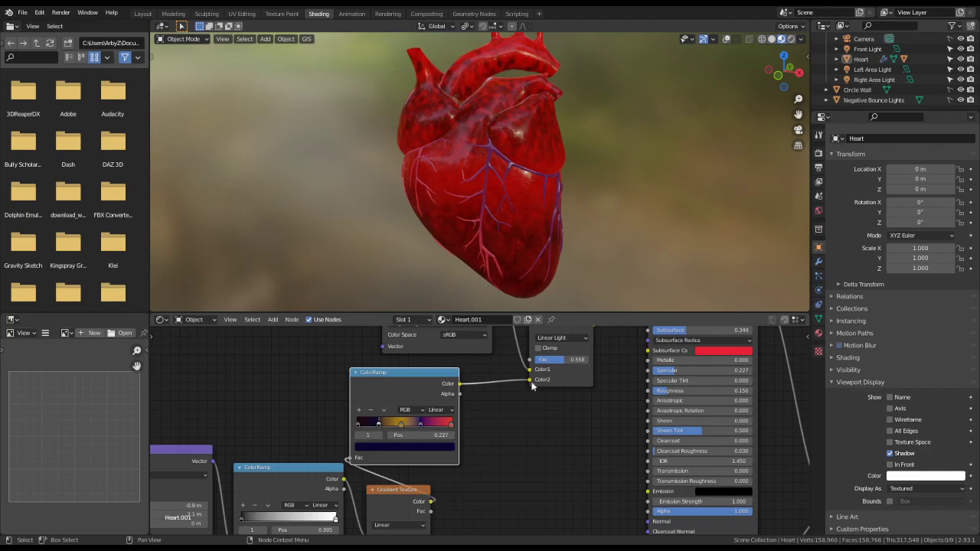
drag(567, 359, 505, 359)
scroll(462, 189, down, 6)
scroll(462, 188, up, 5)
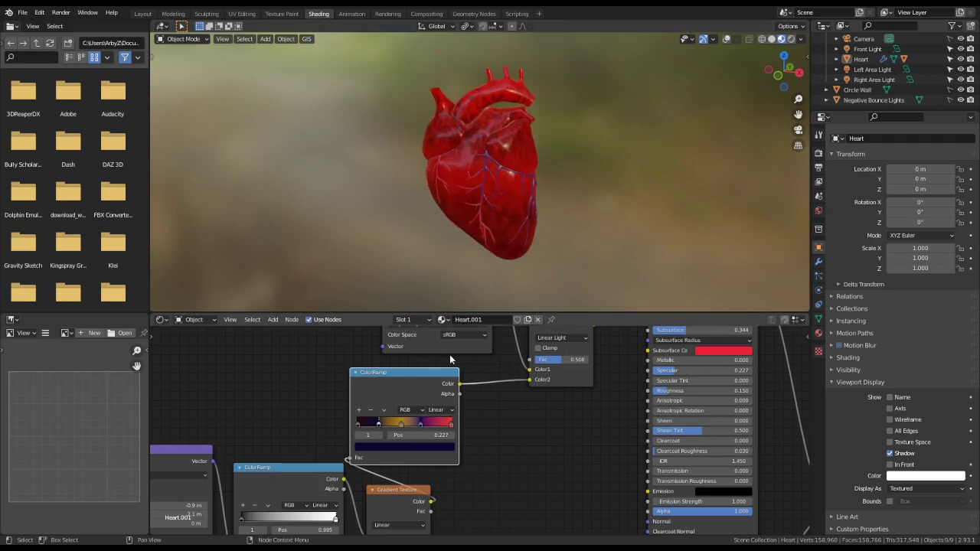
scroll(544, 467, down, 1)
scroll(545, 467, down, 1)
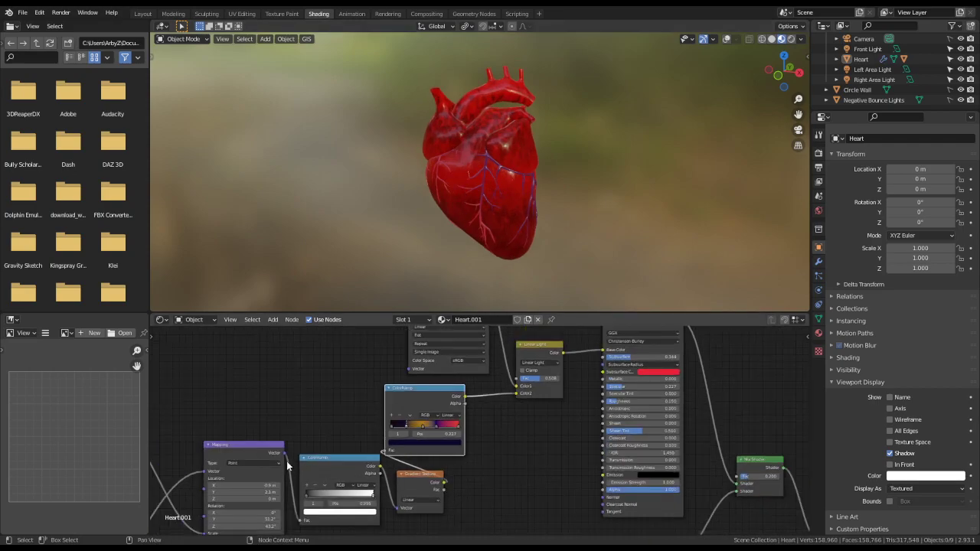
scroll(303, 414, up, 1)
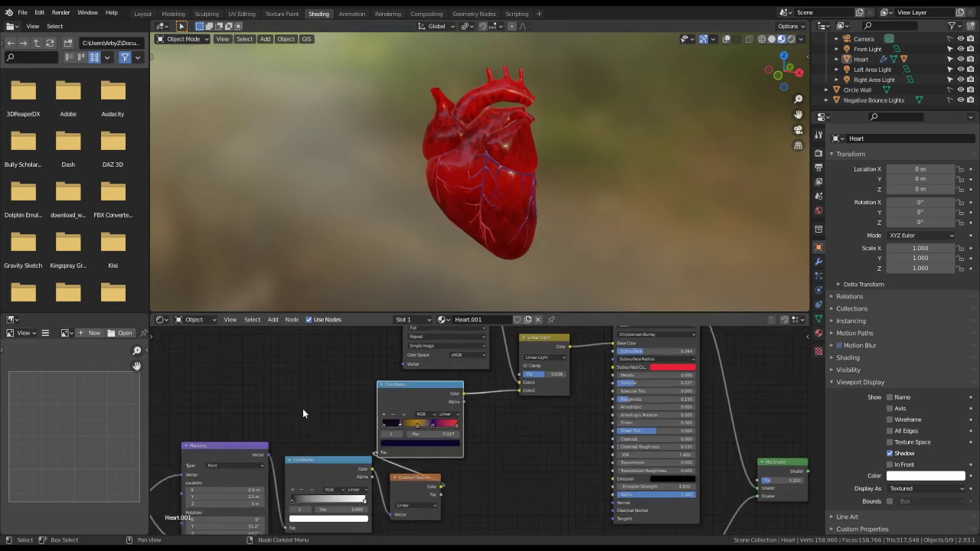
scroll(305, 413, up, 1)
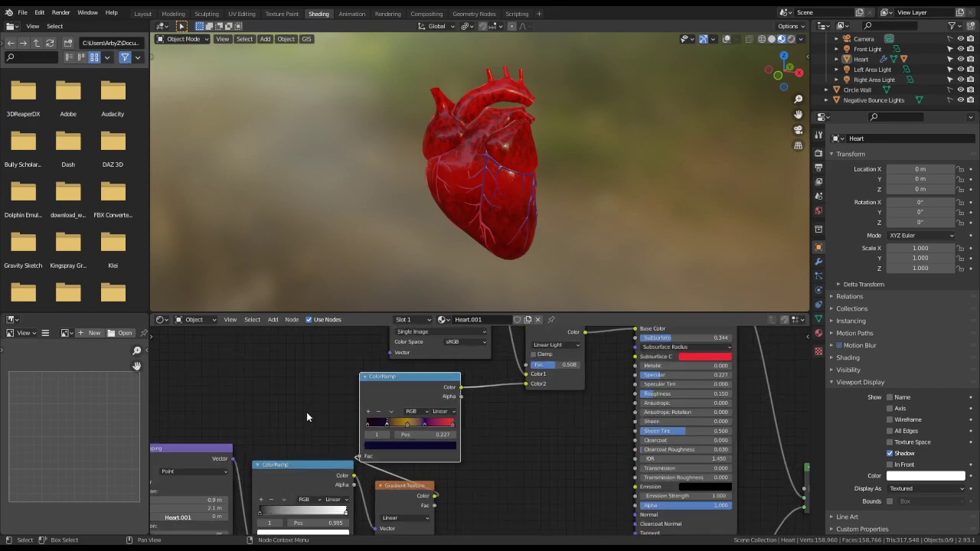
- Set the middle ramp stop at 0.464 to a pale peach-cream colour
click(408, 427)
click(408, 444)
drag(436, 358, 436, 327)
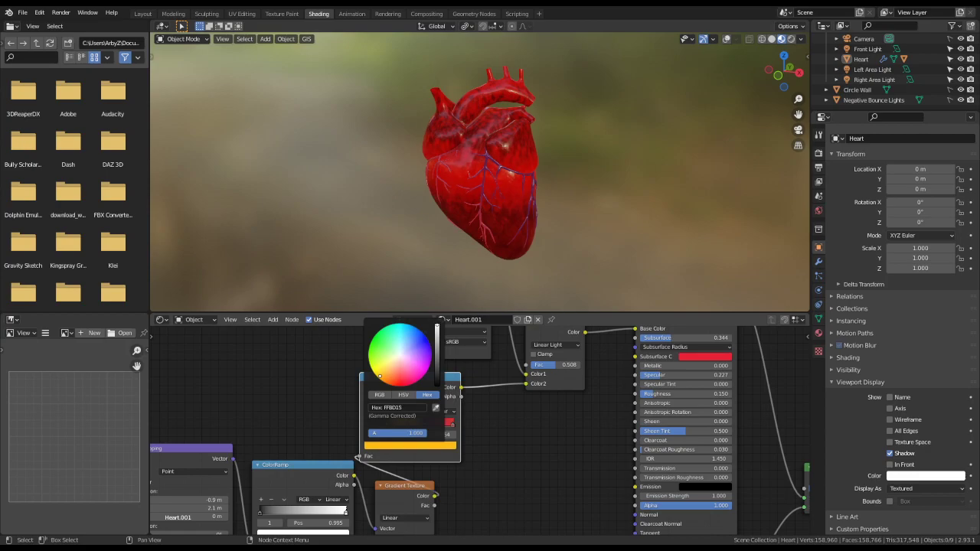
mouse_move(381, 377)
mouse_down()
mouse_move(396, 359)
mouse_move(438, 364)
mouse_move(437, 325)
mouse_up()
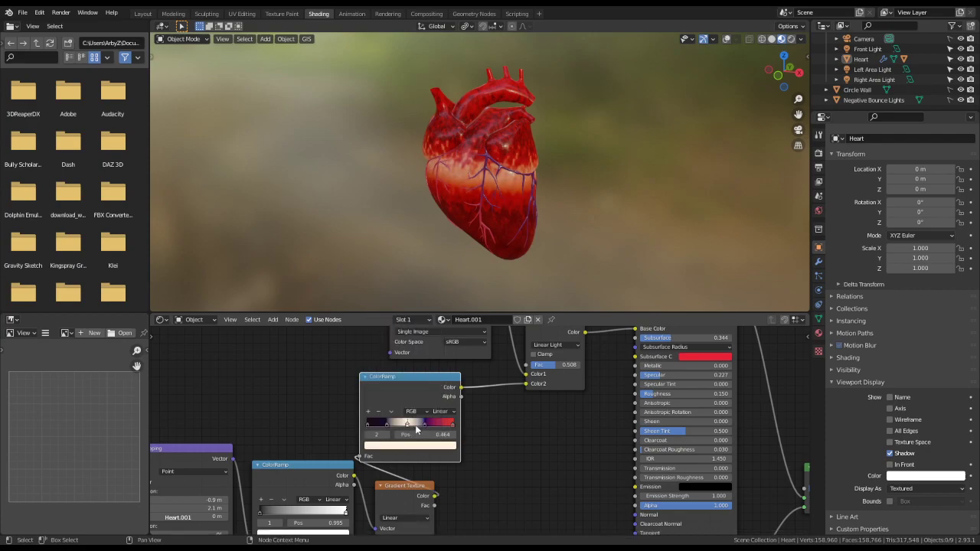
click(428, 426)
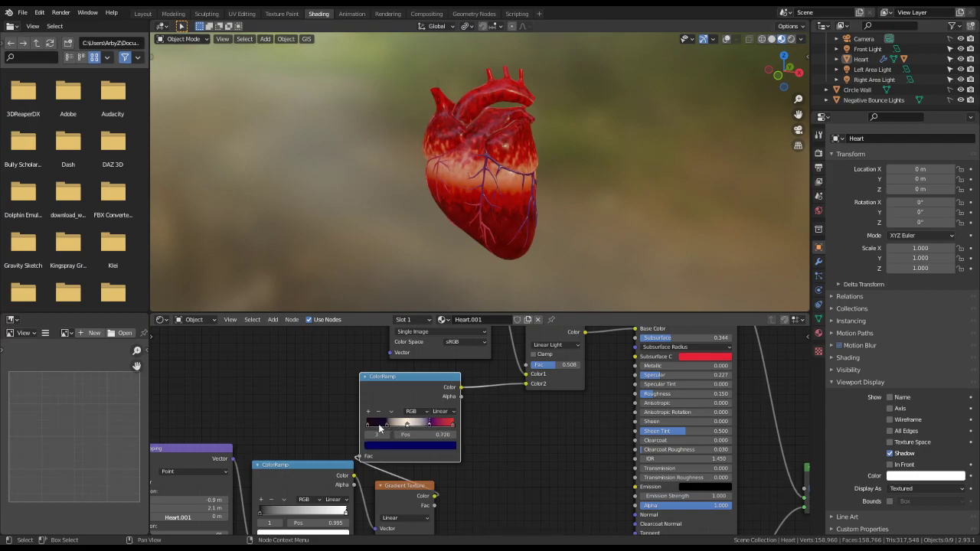
middle_drag(245, 394, 612, 354)
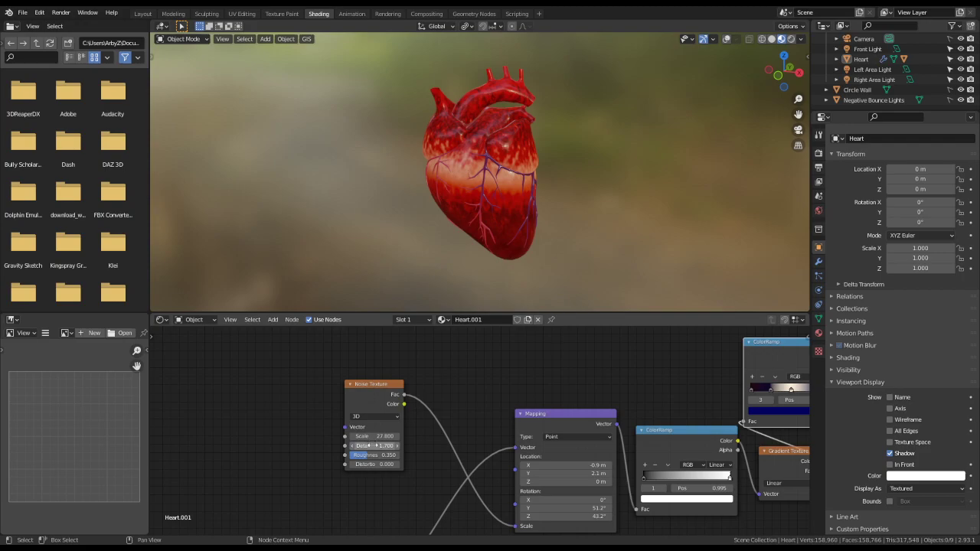
- Set noise Roughness 0 and Detail 1.700, nudge Mapping X location, and rotate Y to 51.2°
drag(376, 455, 422, 426)
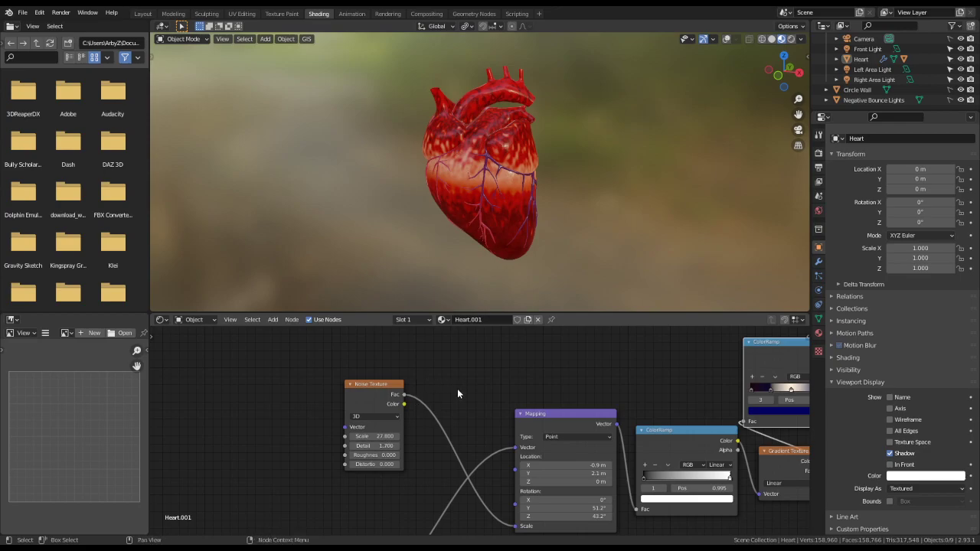
mouse_move(374, 446)
mouse_down()
mouse_move(359, 446)
mouse_move(354, 464)
mouse_move(378, 464)
mouse_up()
middle_drag(587, 432, 498, 386)
drag(476, 418, 485, 418)
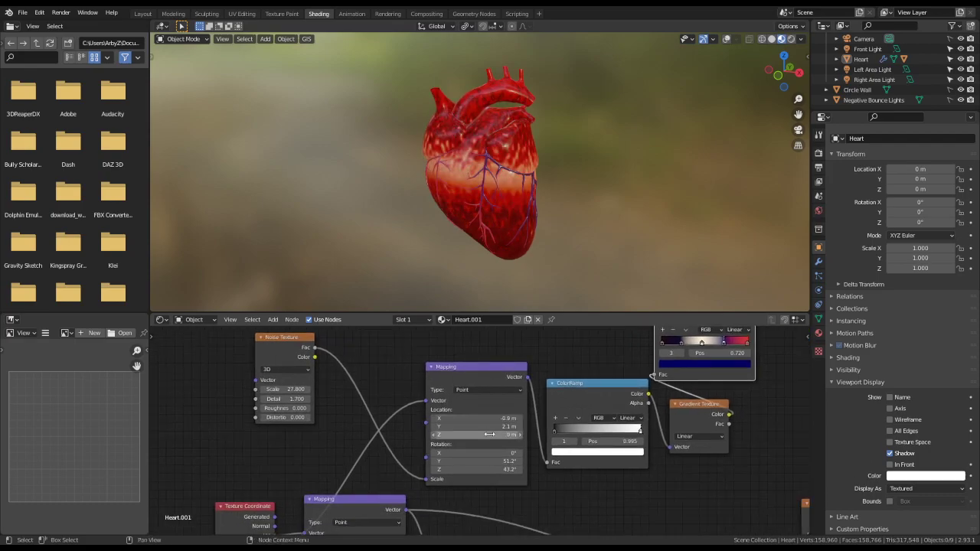
drag(476, 461, 507, 462)
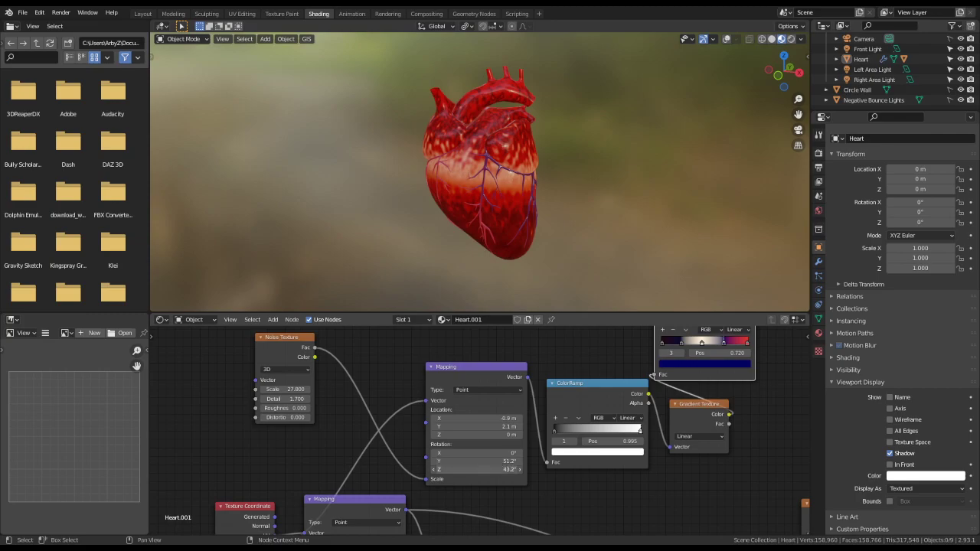
middle_drag(748, 445, 505, 387)
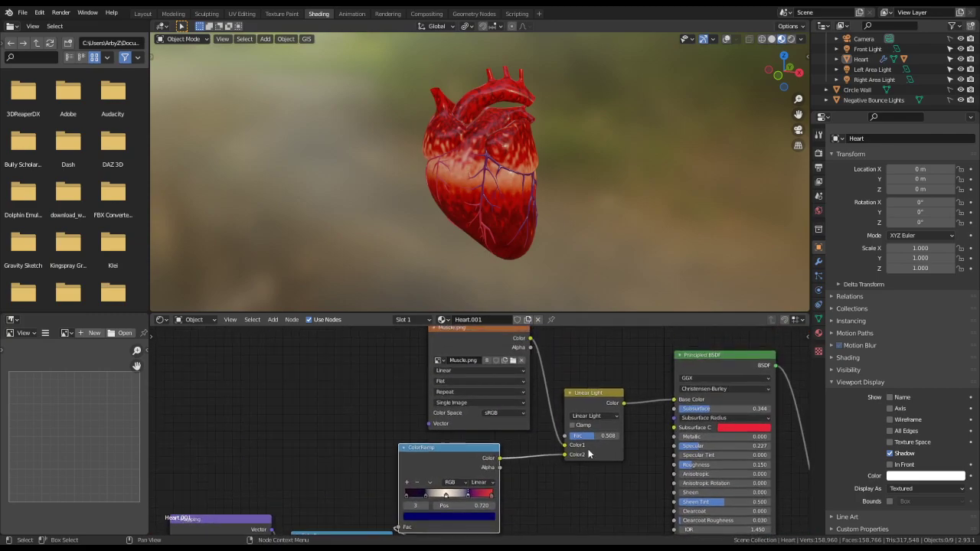
- Swap the Linear Light mix inputs and lower its Fac to 0.258
drag(567, 447, 570, 455)
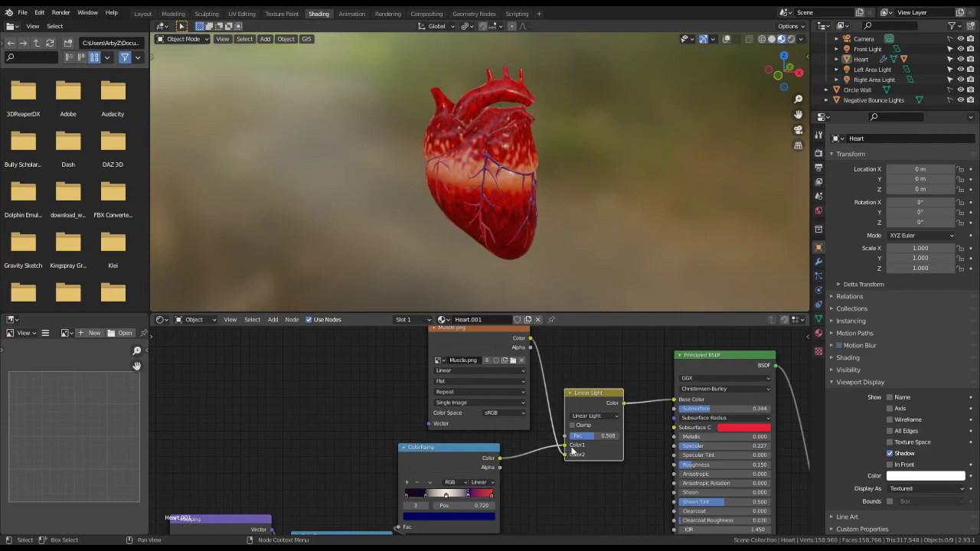
drag(602, 436, 584, 436)
middle_drag(530, 461, 526, 395)
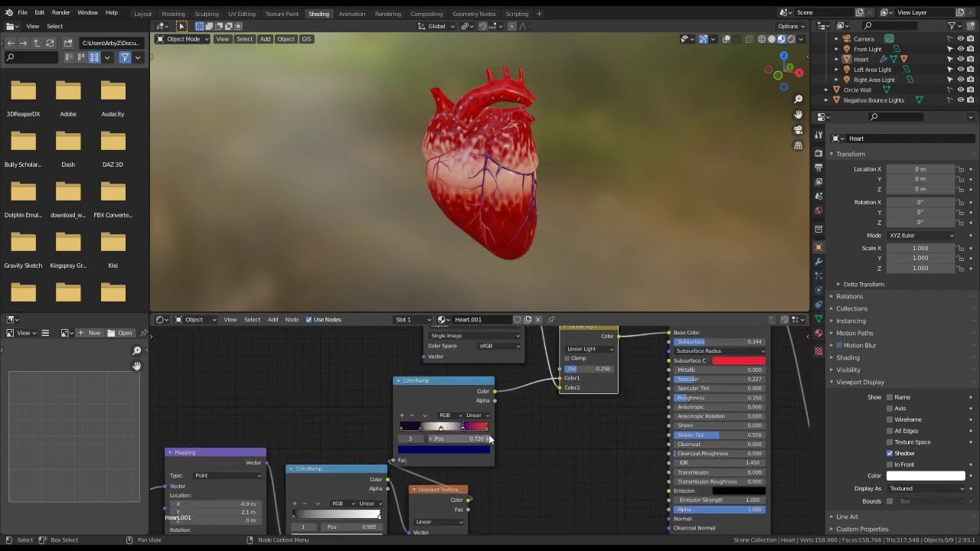
- Brighten the right red stop and turn the dark blue 0.720 stop vivid red
click(490, 429)
click(484, 450)
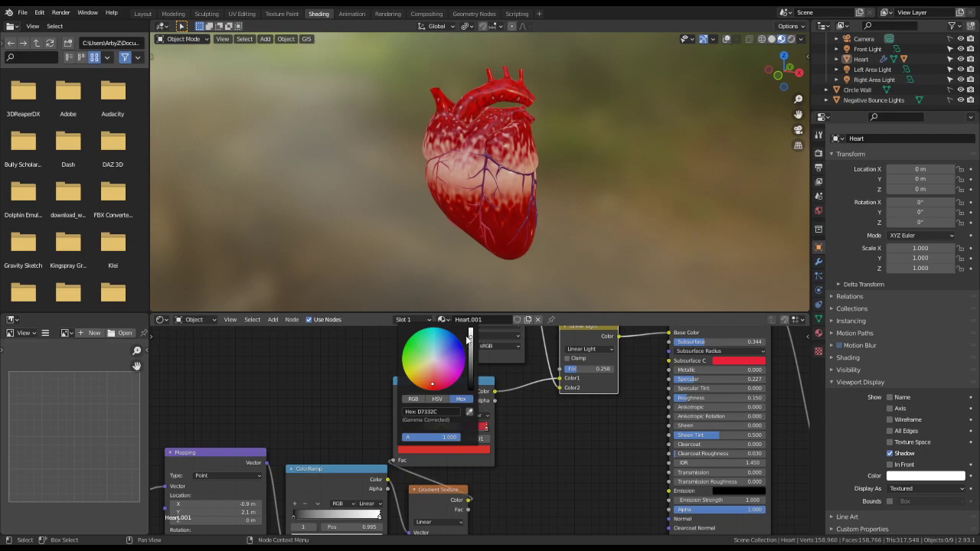
mouse_move(475, 337)
mouse_down()
mouse_move(470, 329)
mouse_move(470, 389)
mouse_move(470, 330)
mouse_up()
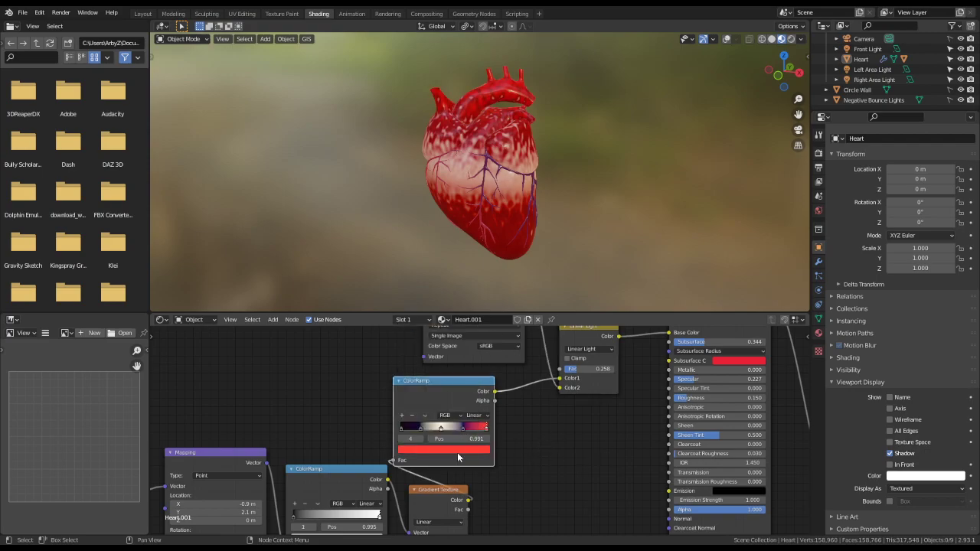
click(463, 429)
click(466, 455)
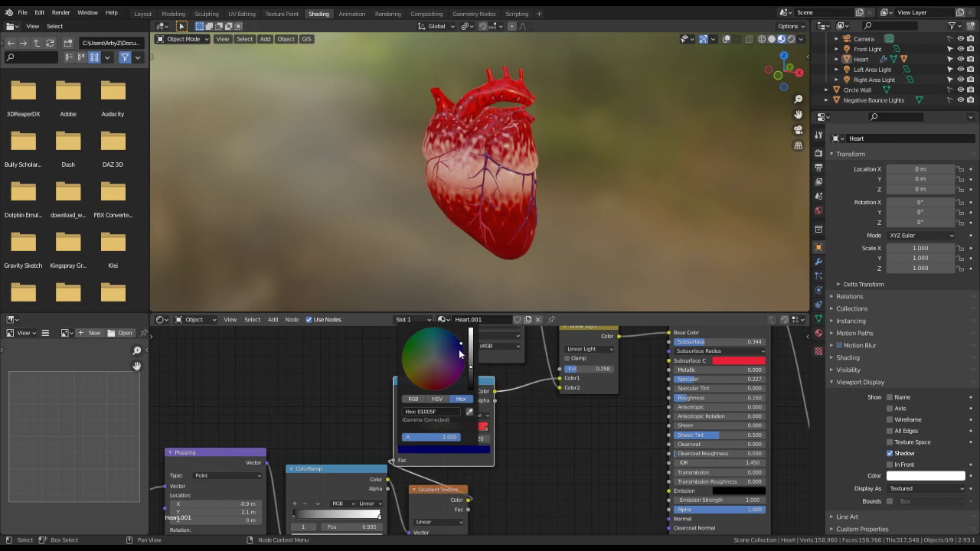
mouse_move(460, 354)
mouse_down()
mouse_move(442, 377)
mouse_move(470, 337)
mouse_move(470, 356)
mouse_move(409, 370)
mouse_move(431, 351)
mouse_move(432, 390)
mouse_up()
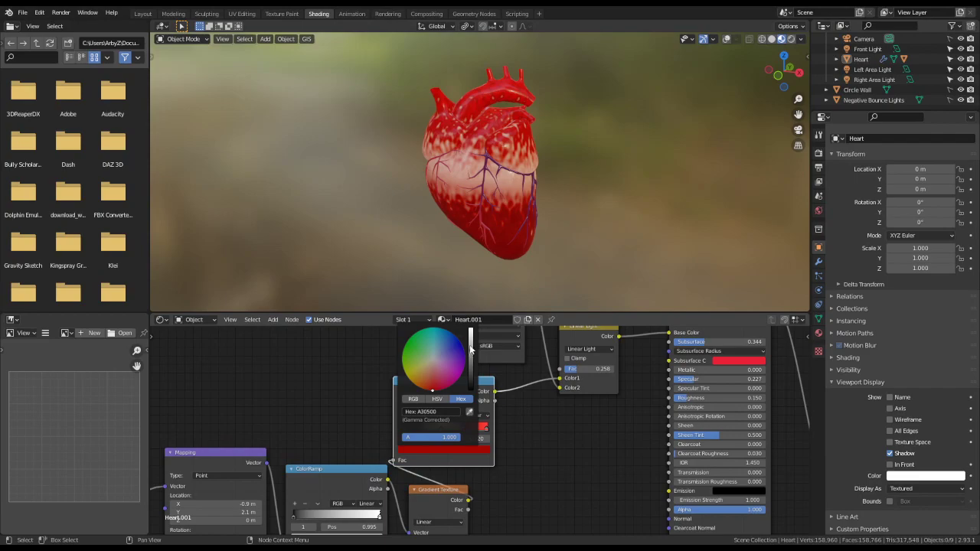
mouse_move(471, 349)
mouse_down()
mouse_move(470, 331)
mouse_move(470, 342)
mouse_up()
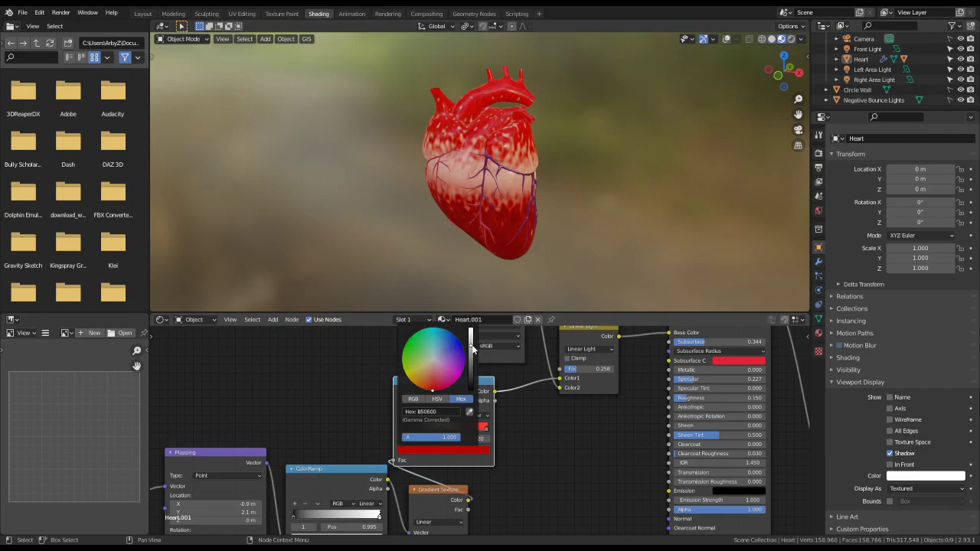
- Darken the first ramp stop to a deep near-black maroon
click(421, 430)
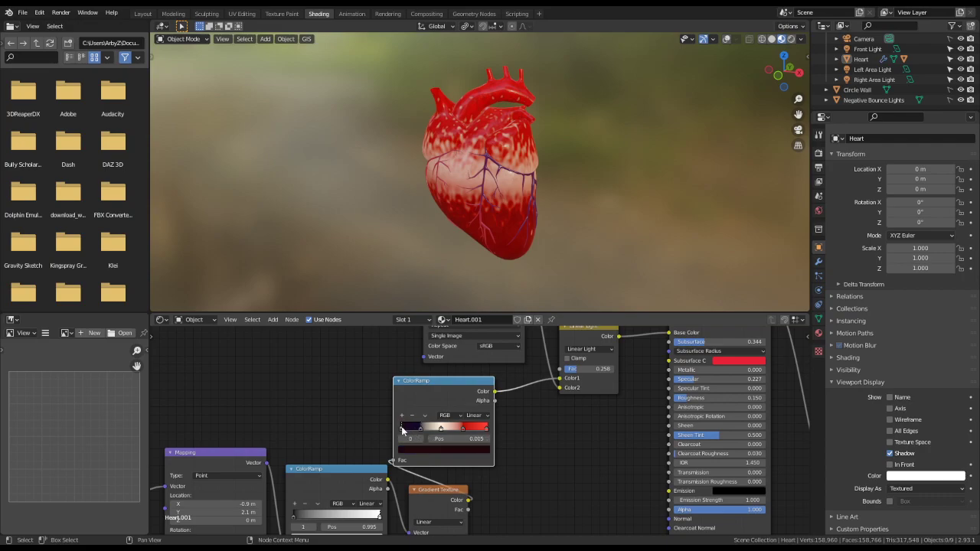
click(424, 450)
mouse_move(470, 380)
mouse_down()
mouse_move(470, 341)
mouse_move(470, 386)
mouse_up()
click(433, 449)
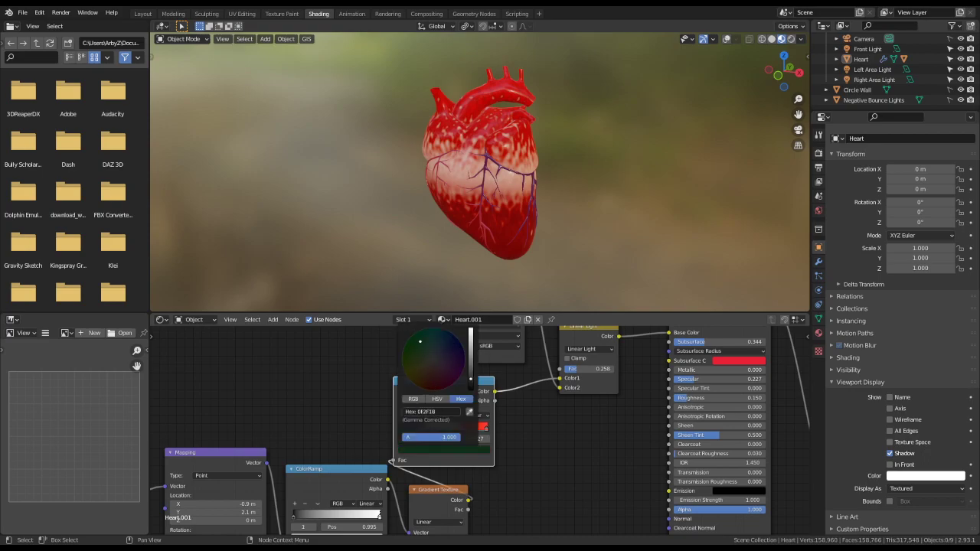
mouse_move(434, 373)
mouse_down()
mouse_move(438, 383)
mouse_move(471, 387)
mouse_move(471, 337)
mouse_move(471, 366)
mouse_move(471, 356)
mouse_up()
click(442, 429)
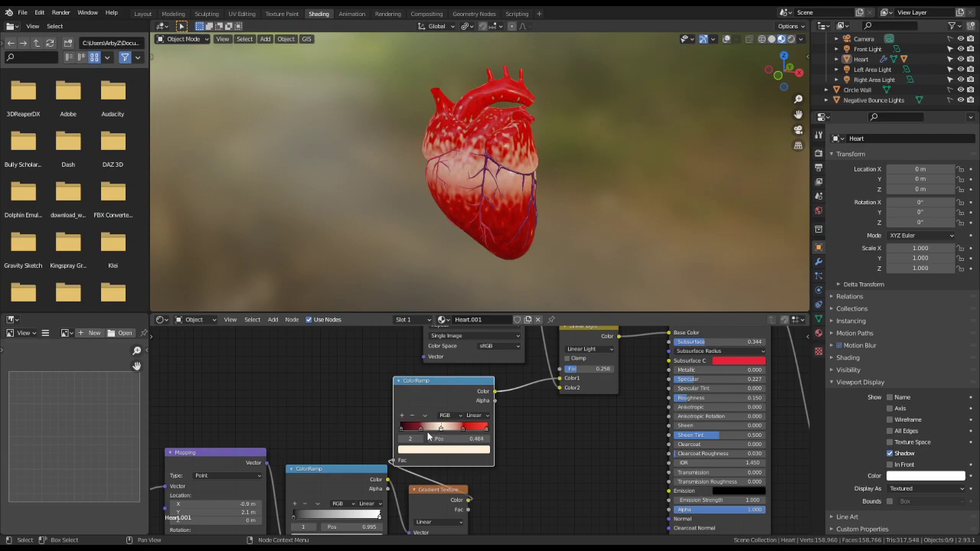
- Slide the dark red stop further right and view the result in the Layout workspace
click(417, 428)
mouse_move(413, 433)
mouse_down()
mouse_move(431, 435)
mouse_move(415, 435)
mouse_up()
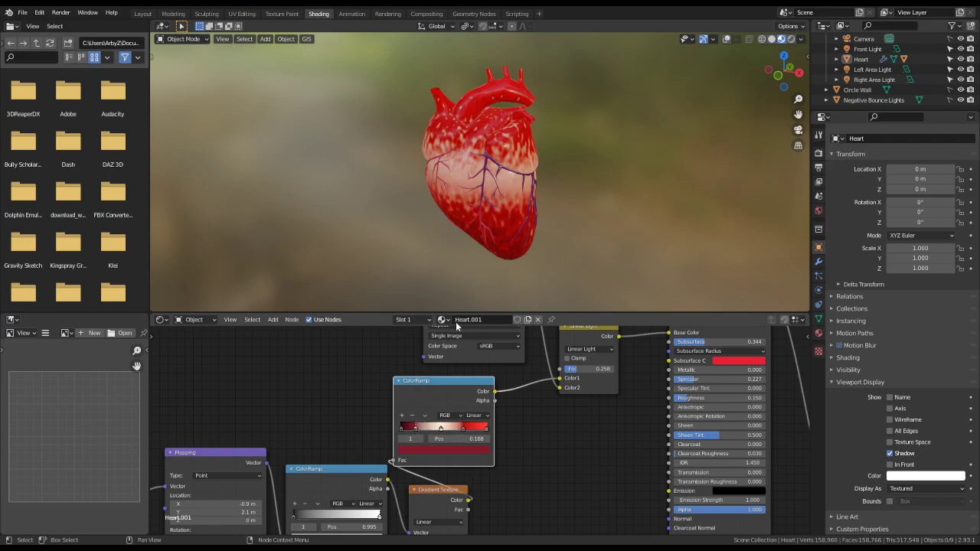
click(142, 13)
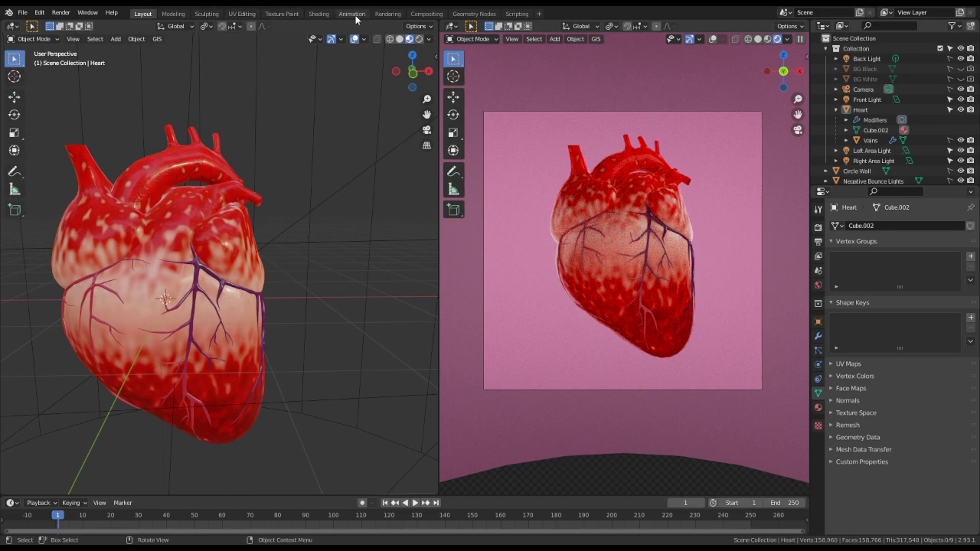
- After trying Texture and Normal mapping, set Mapping to Point and noise Scale to 13.509
click(319, 14)
middle_drag(311, 373, 565, 277)
drag(360, 373, 335, 373)
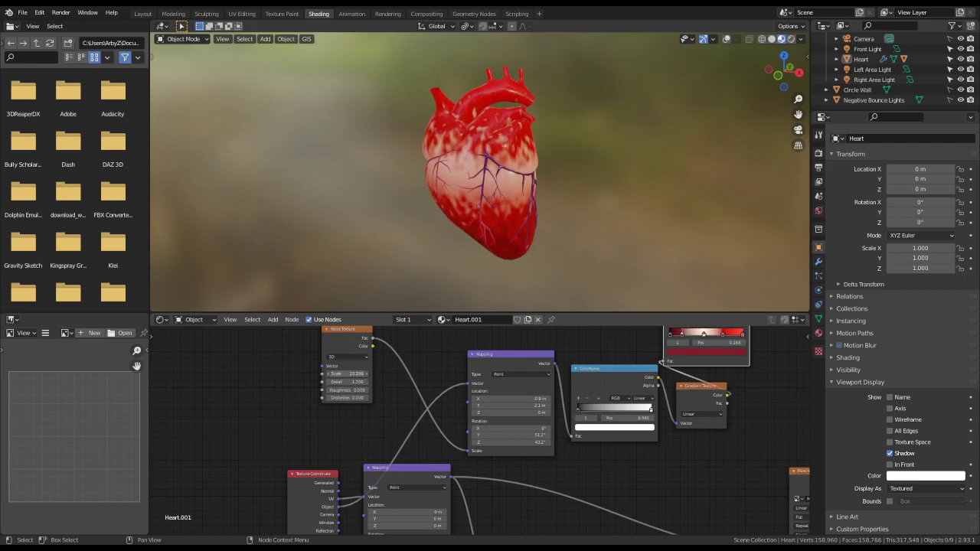
click(538, 374)
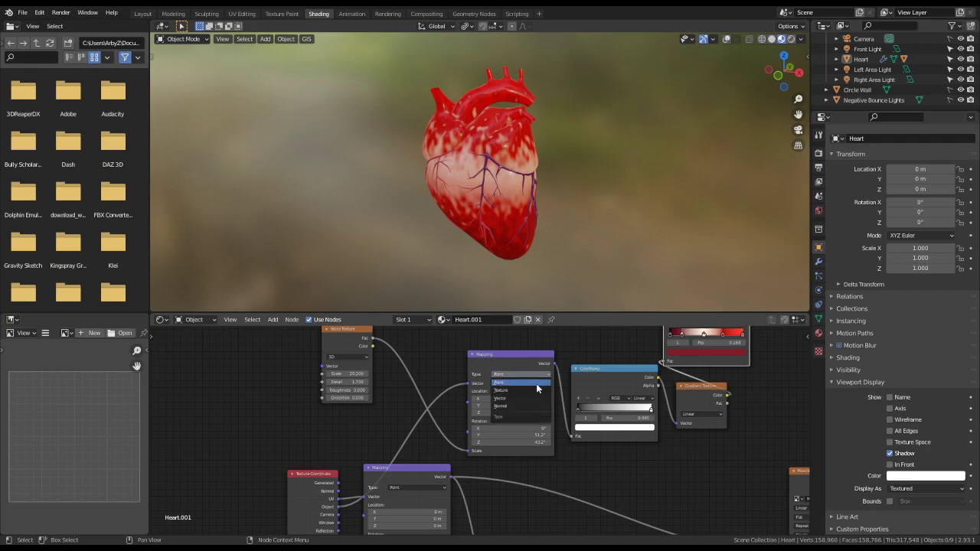
click(535, 390)
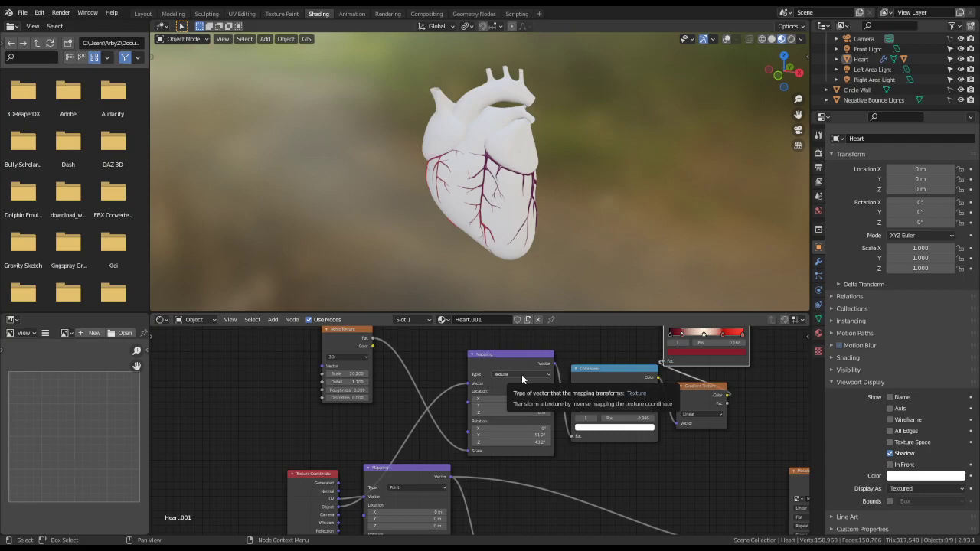
click(521, 374)
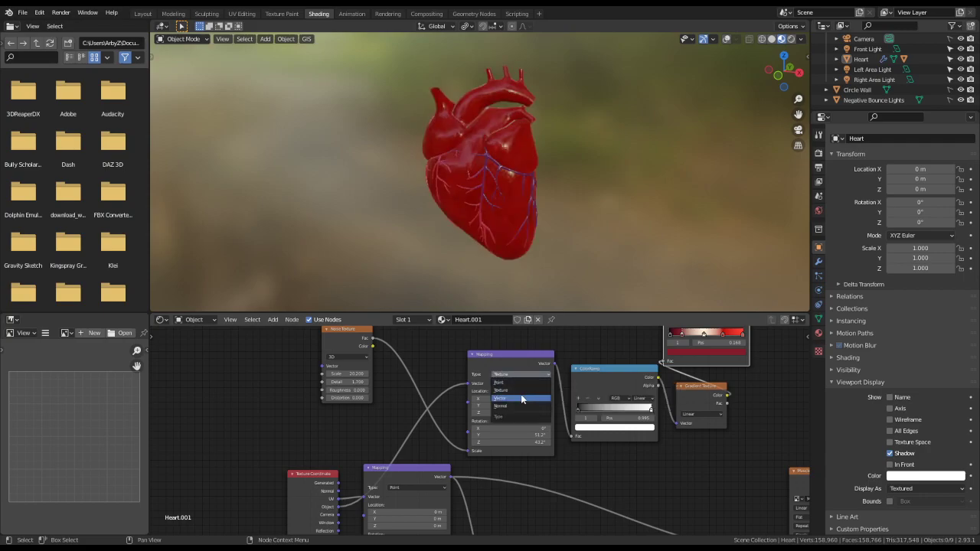
click(520, 406)
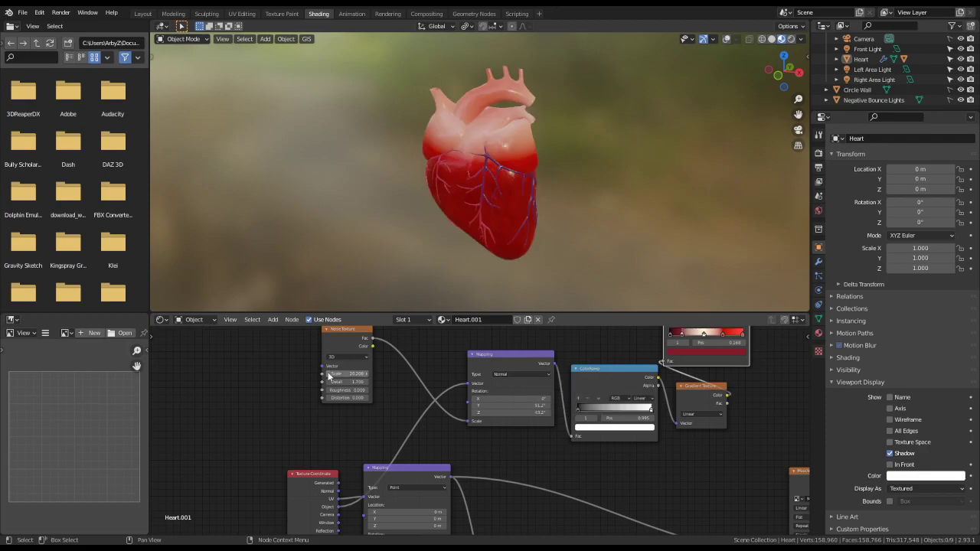
drag(337, 374, 382, 373)
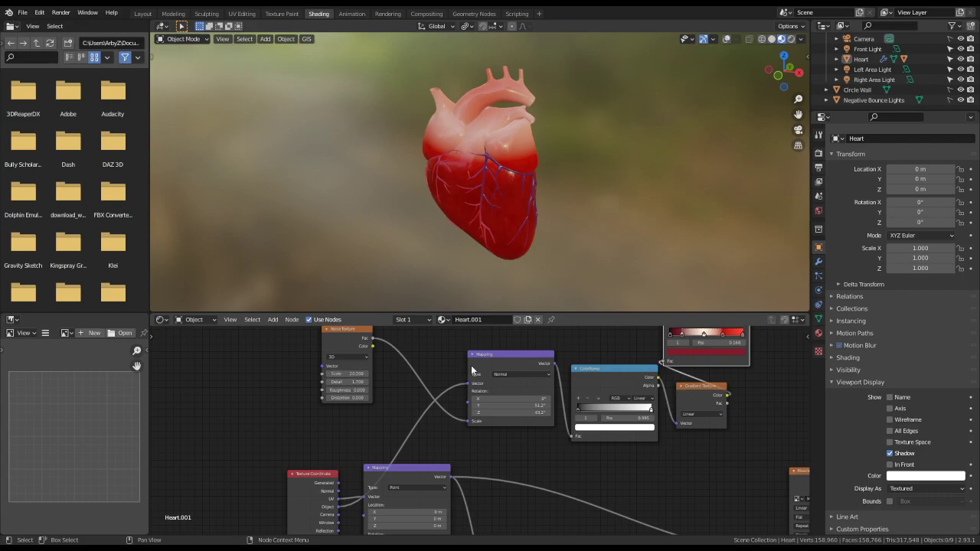
click(518, 373)
click(524, 383)
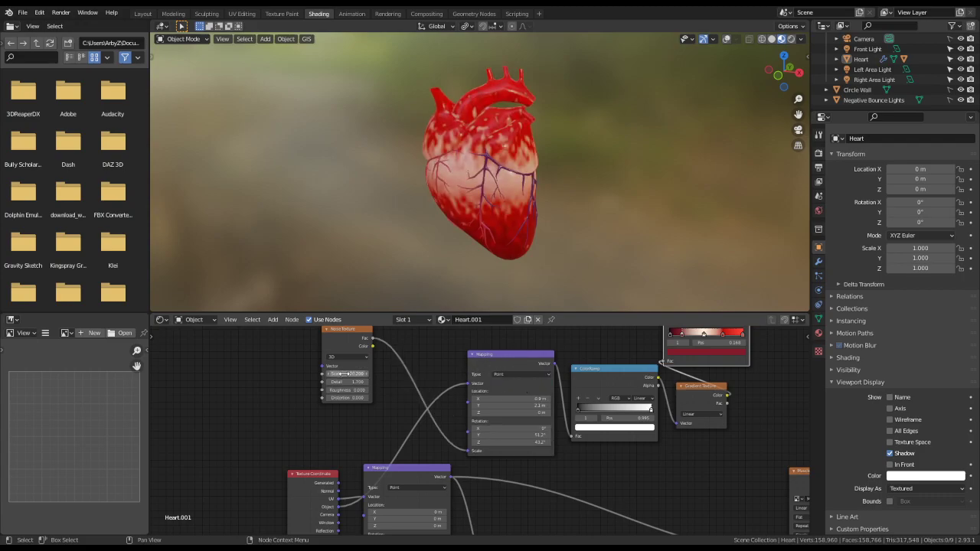
drag(343, 374, 311, 374)
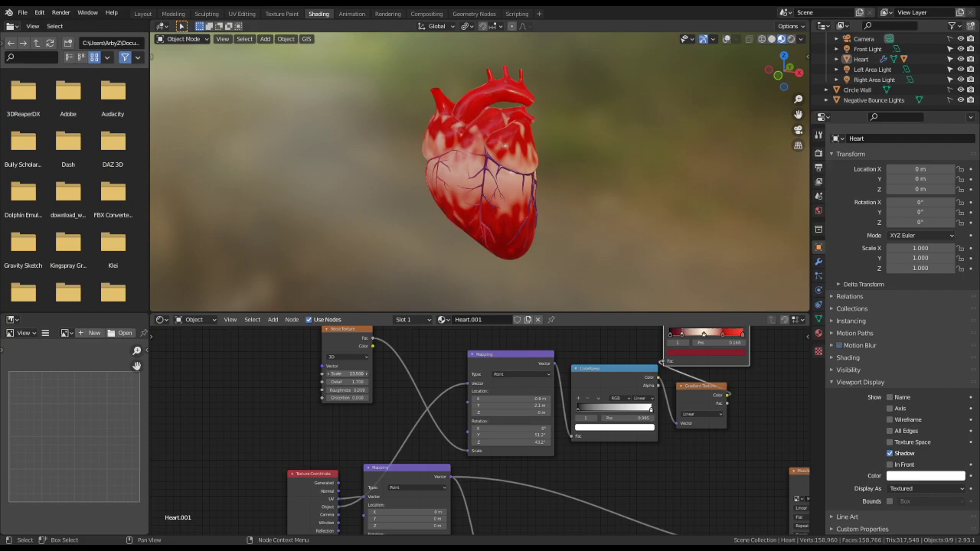
- Reposition the ColorRamp node, move its black stop to 0, and slide the middle stop left to 0.459
middle_drag(686, 439, 524, 431)
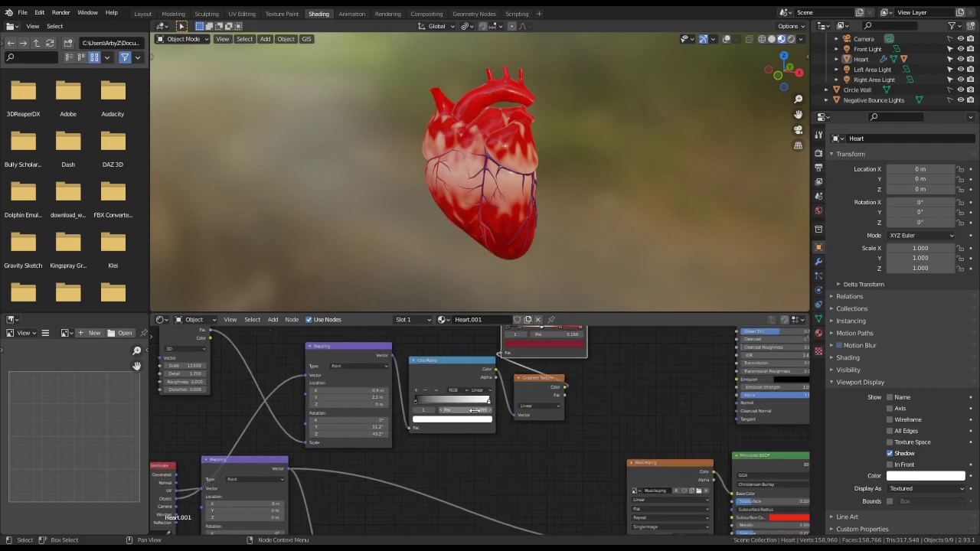
mouse_move(492, 408)
mouse_down()
mouse_move(476, 408)
mouse_move(490, 409)
mouse_up()
drag(420, 409, 467, 408)
click(415, 404)
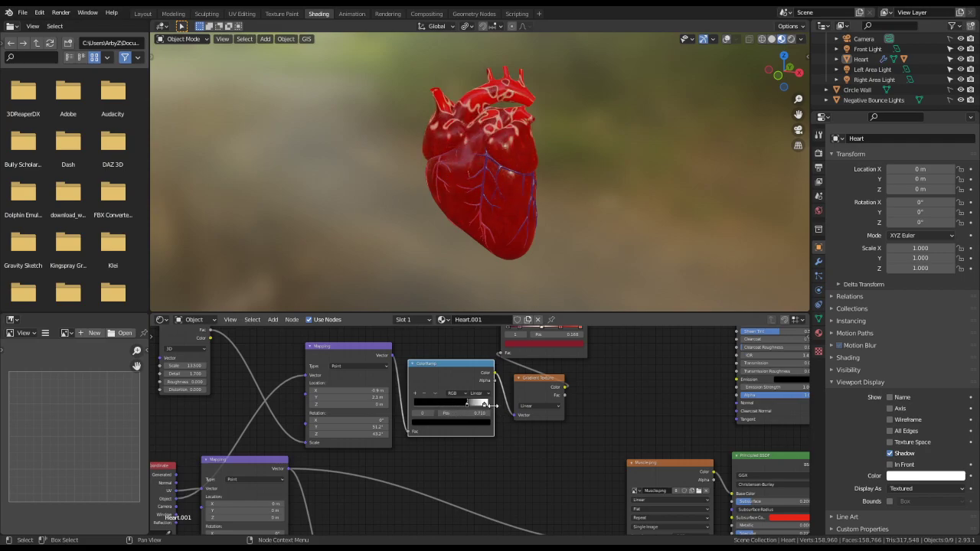
click(485, 406)
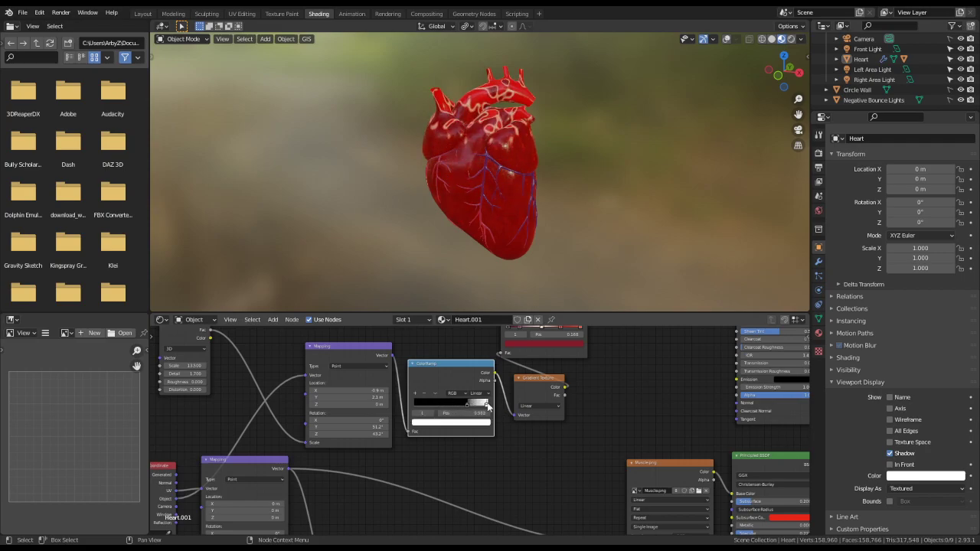
mouse_move(469, 410)
mouse_down()
mouse_move(388, 414)
mouse_move(451, 406)
mouse_up()
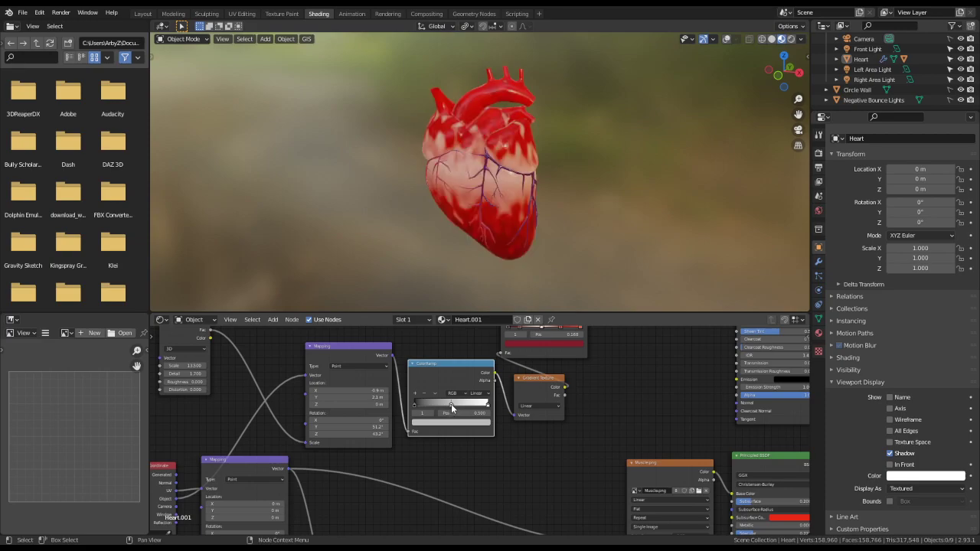
mouse_move(451, 405)
mouse_down()
mouse_move(467, 404)
mouse_move(437, 410)
mouse_move(526, 412)
mouse_move(443, 405)
mouse_move(449, 410)
mouse_up()
- Recolour the upper ramp's light stop from peach to pink
middle_drag(628, 392, 574, 434)
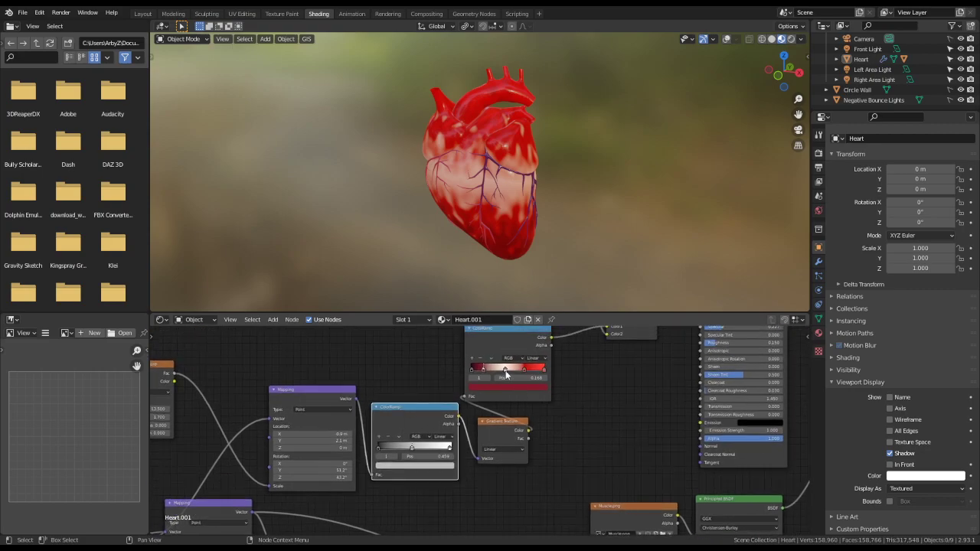
click(511, 388)
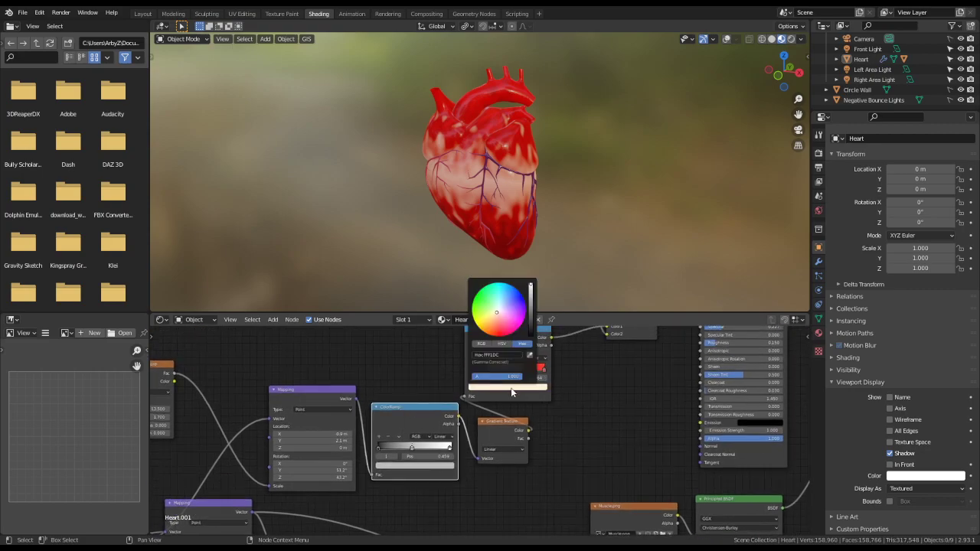
drag(516, 320, 497, 322)
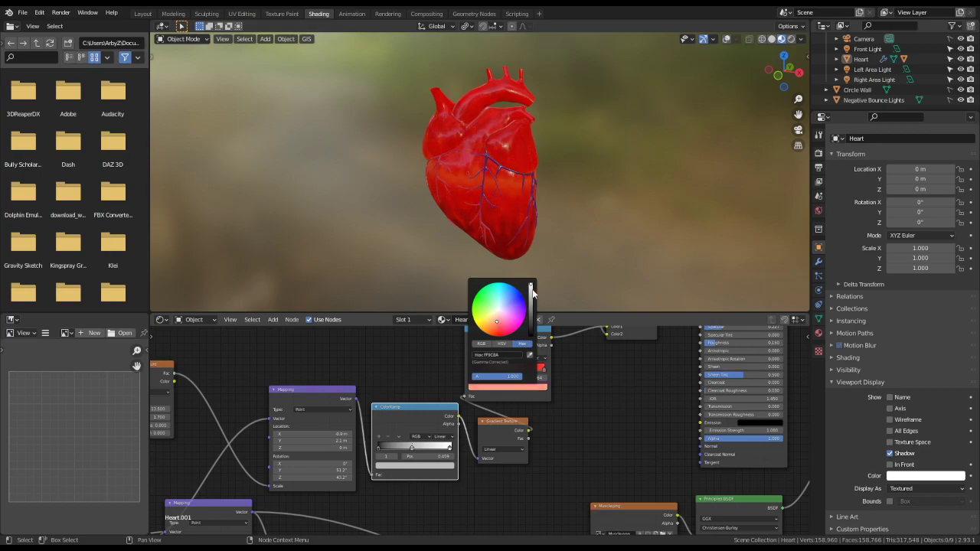
mouse_move(533, 294)
mouse_down()
mouse_move(534, 306)
mouse_move(533, 288)
mouse_up()
click(492, 320)
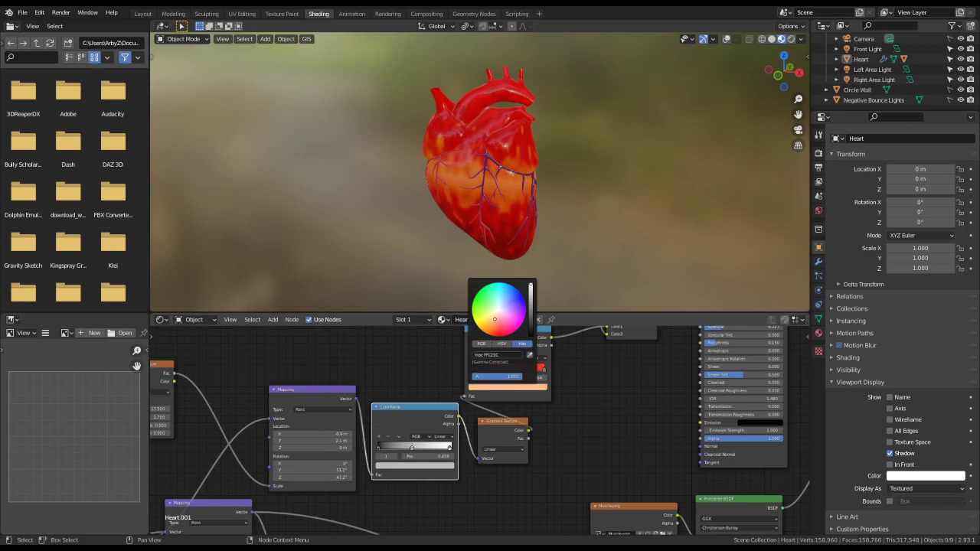
mouse_move(494, 319)
mouse_down()
mouse_move(503, 314)
mouse_move(496, 317)
mouse_up()
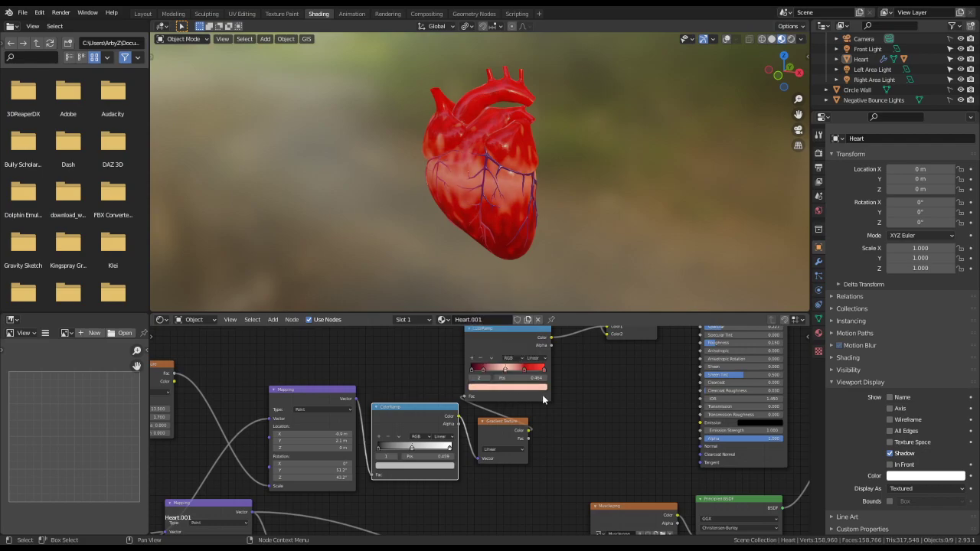
- Brighten the dark stop to a lighter wine tone and return to the Layout workspace
click(471, 371)
click(489, 388)
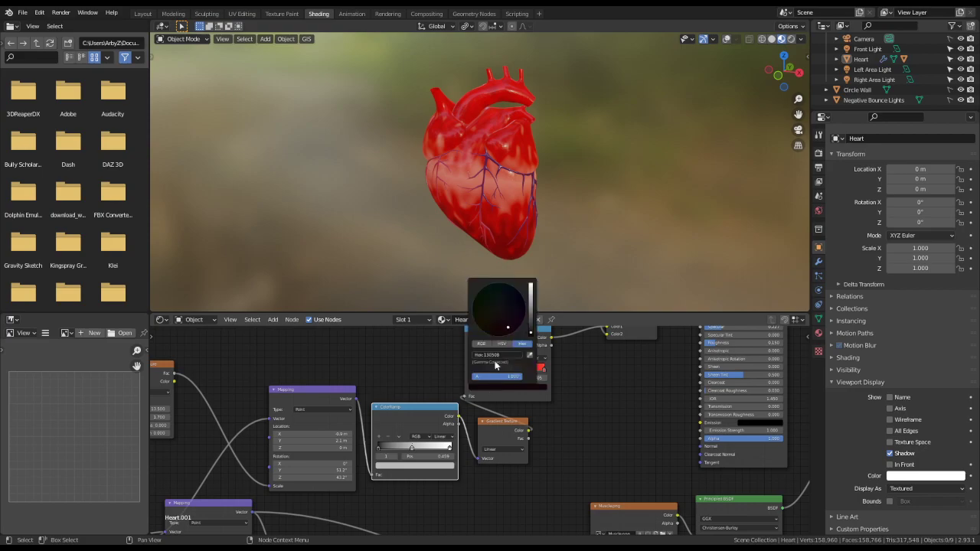
mouse_move(530, 334)
mouse_down()
mouse_move(530, 306)
mouse_move(530, 318)
mouse_up()
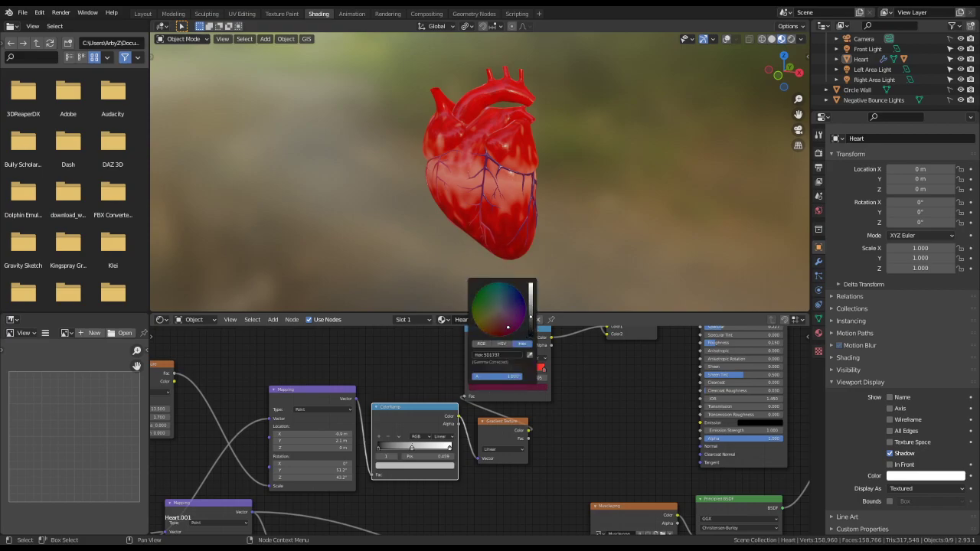
click(143, 13)
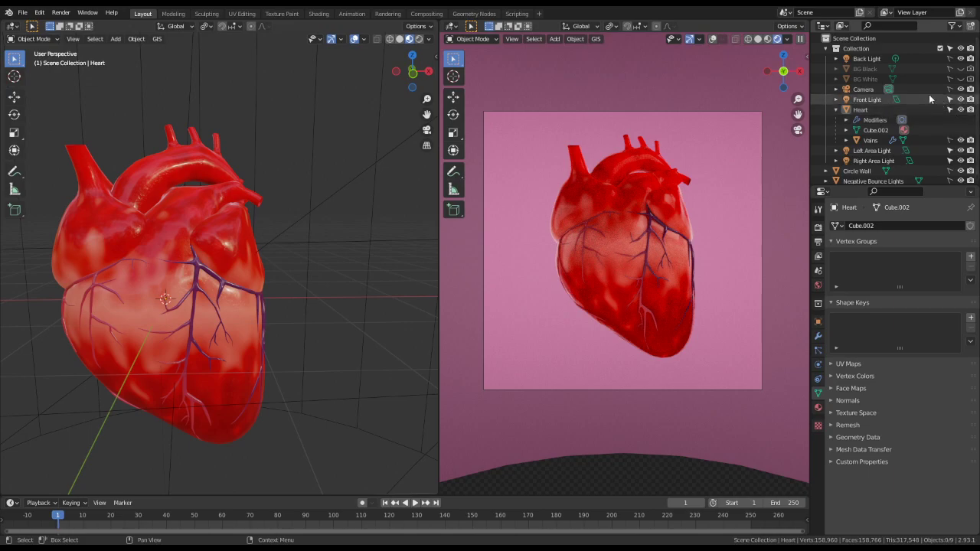
- Select the Right Area Light and move it to a new spot near the heart
click(877, 161)
scroll(329, 188, down, 6)
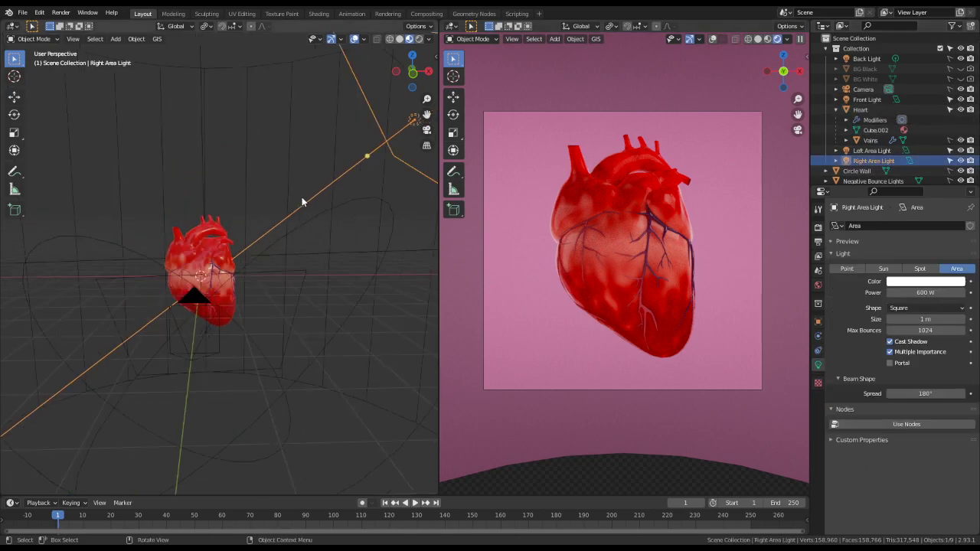
middle_drag(302, 197, 250, 278)
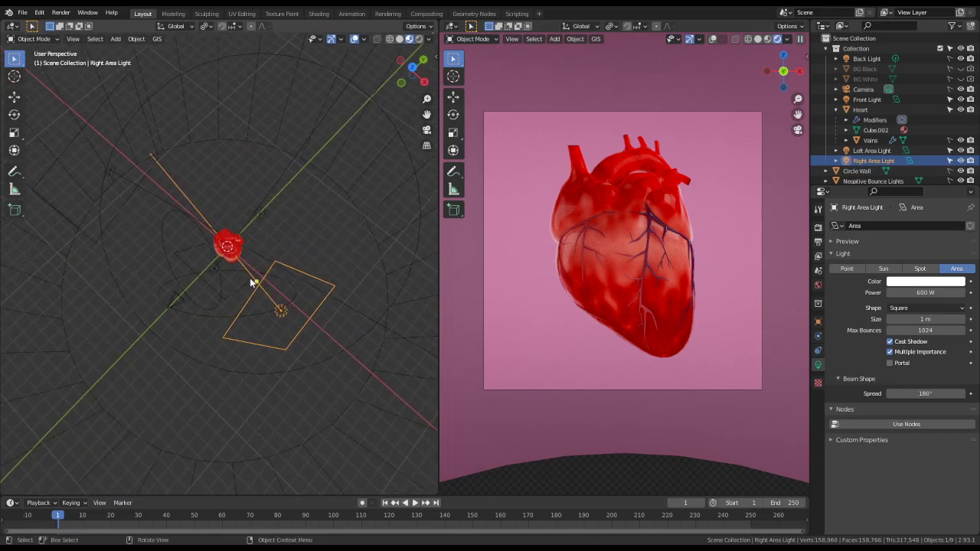
drag(249, 278, 279, 311)
key(g)
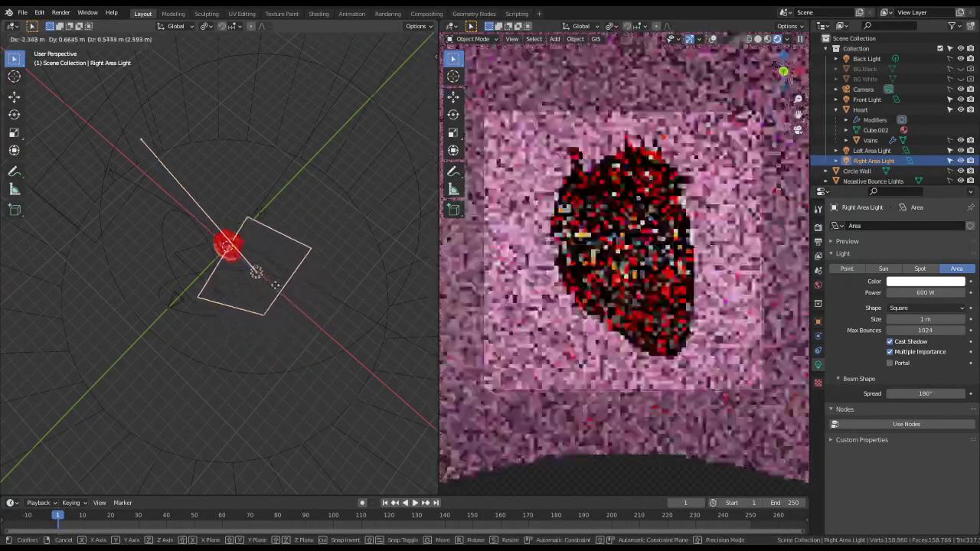
click(274, 287)
- Undo a light size change, then shift the light left and aim it down at the heart
drag(231, 246, 239, 258)
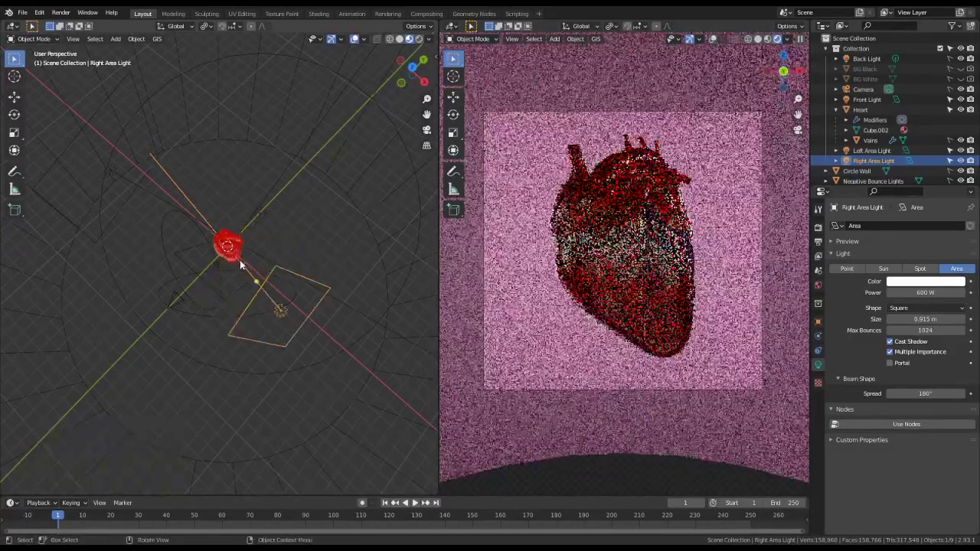
middle_drag(241, 264, 281, 219)
key(ctrl+z)
key(ctrl+z)
key(ctrl+z)
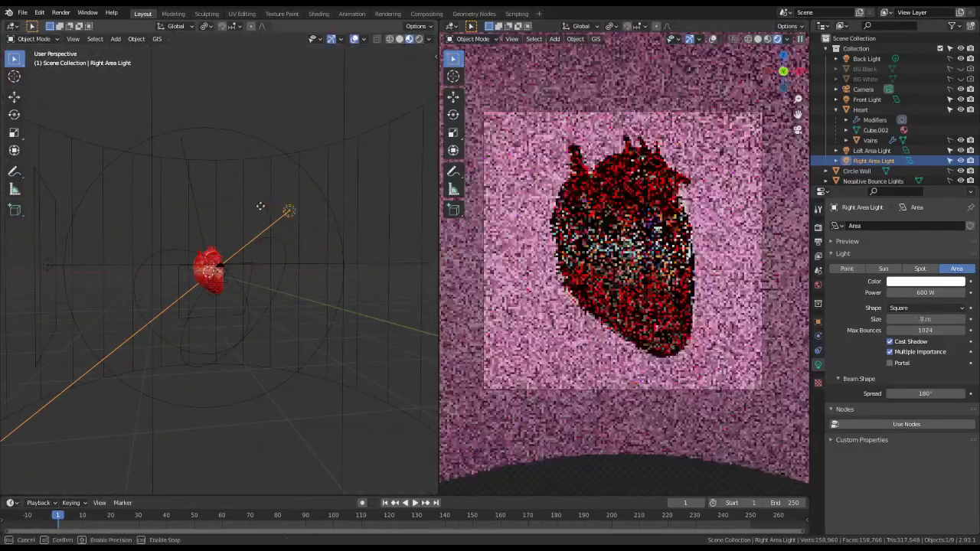
key(ctrl+shift+z)
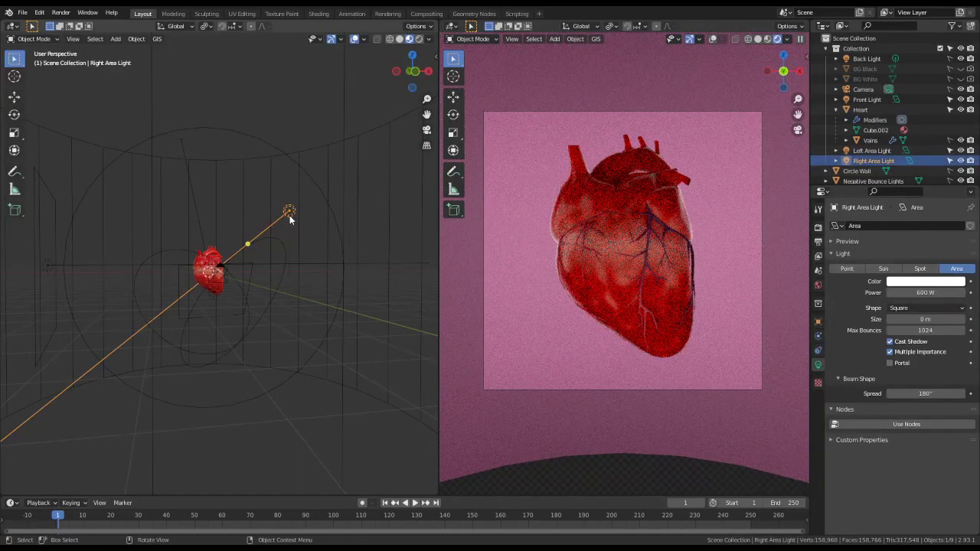
key(ctrl+z)
key(ctrl+shift+z)
drag(291, 216, 235, 210)
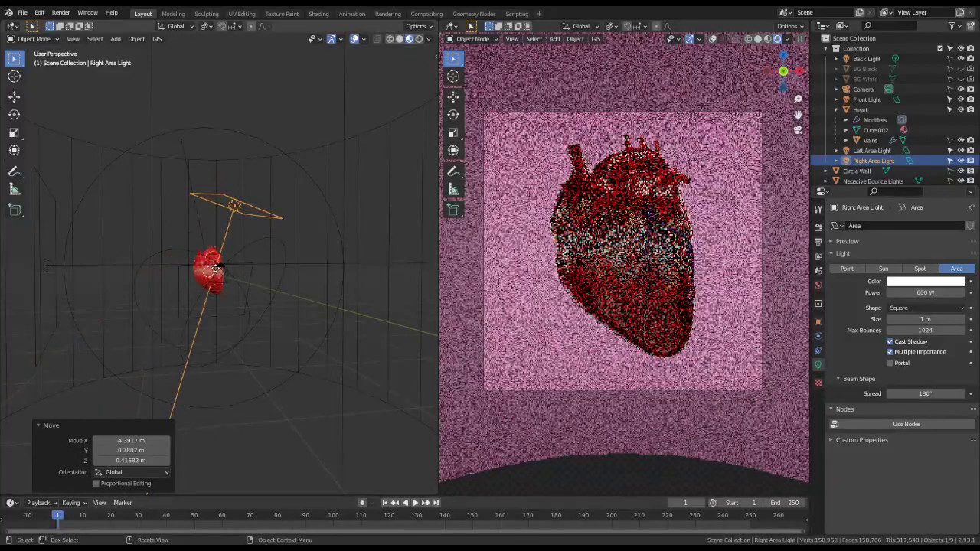
click(213, 269)
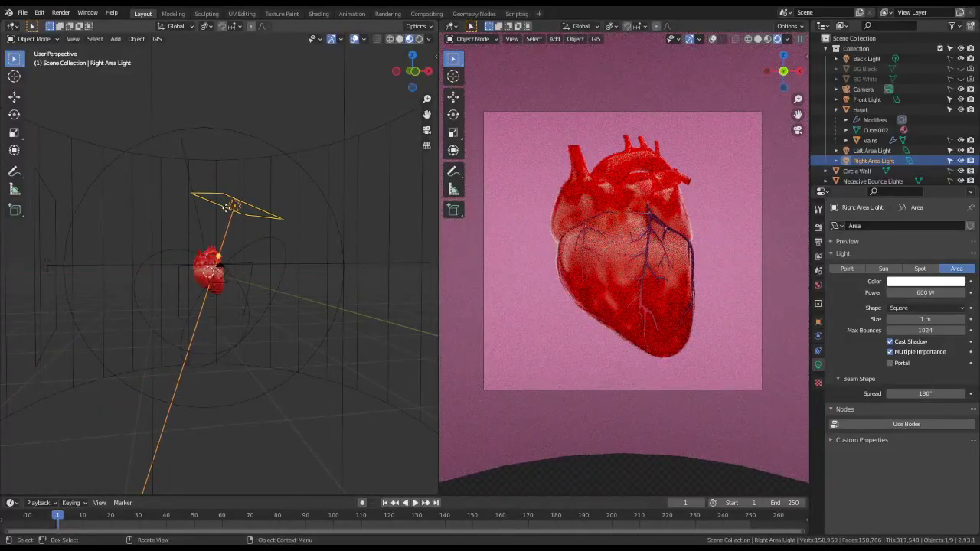
- Reposition the light from top view and rotate it level in front view
key(KP_7)
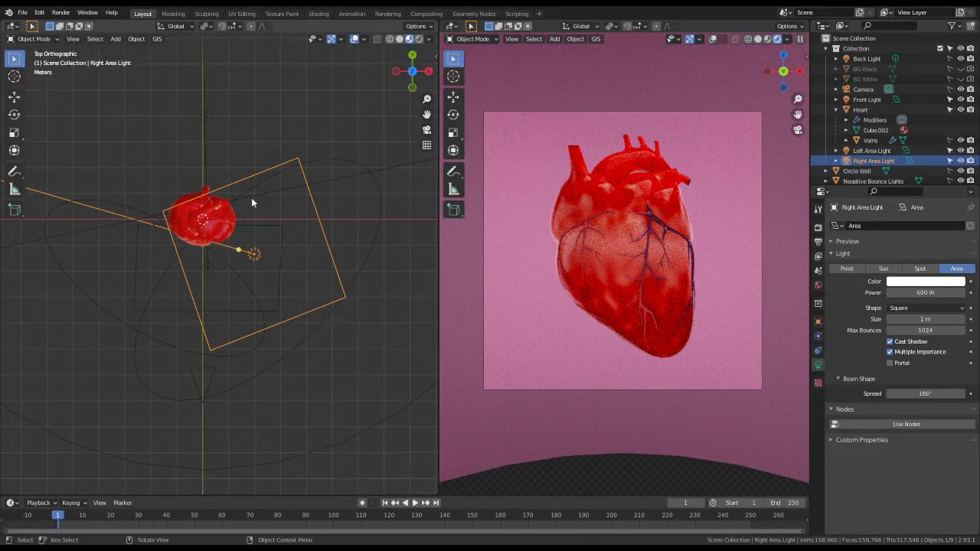
key(g)
click(202, 173)
key(KP_1)
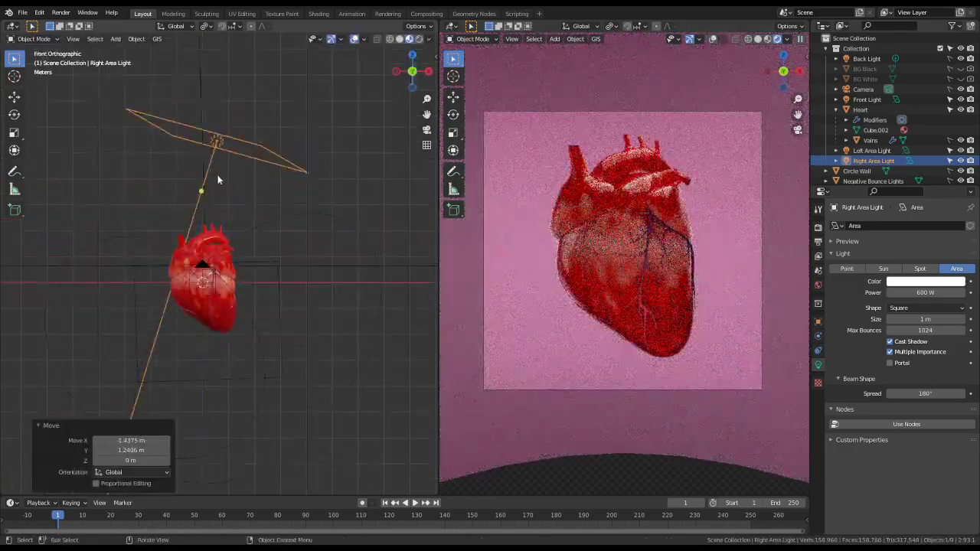
key(r)
click(400, 230)
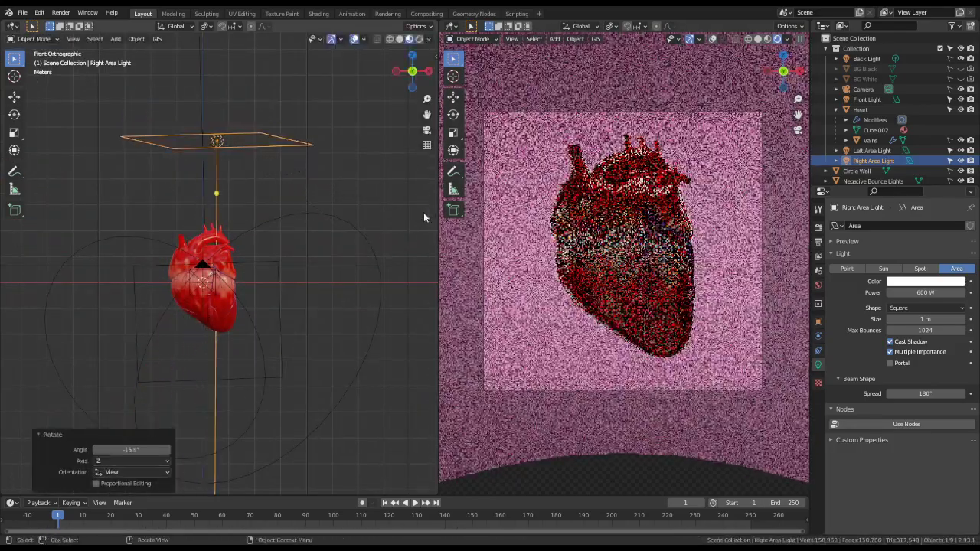
- Set the light's power to 300 W and lower it along Z by 1.3675 m
scroll(349, 276, up, 3)
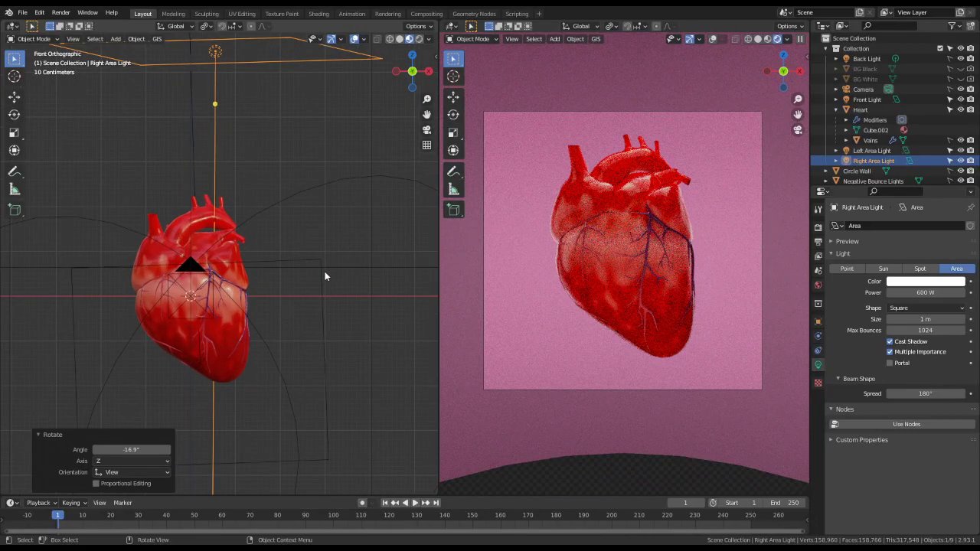
click(934, 293)
text(300)
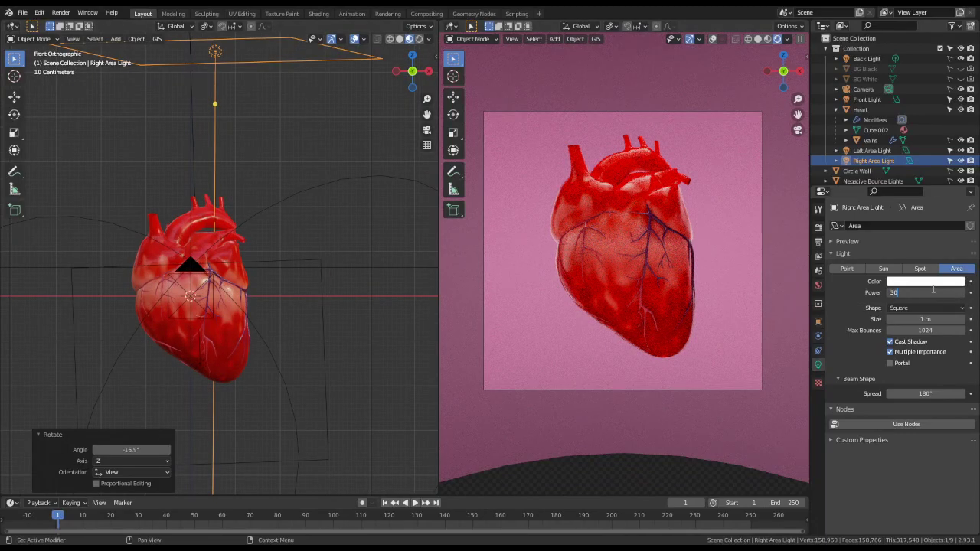
key(Return)
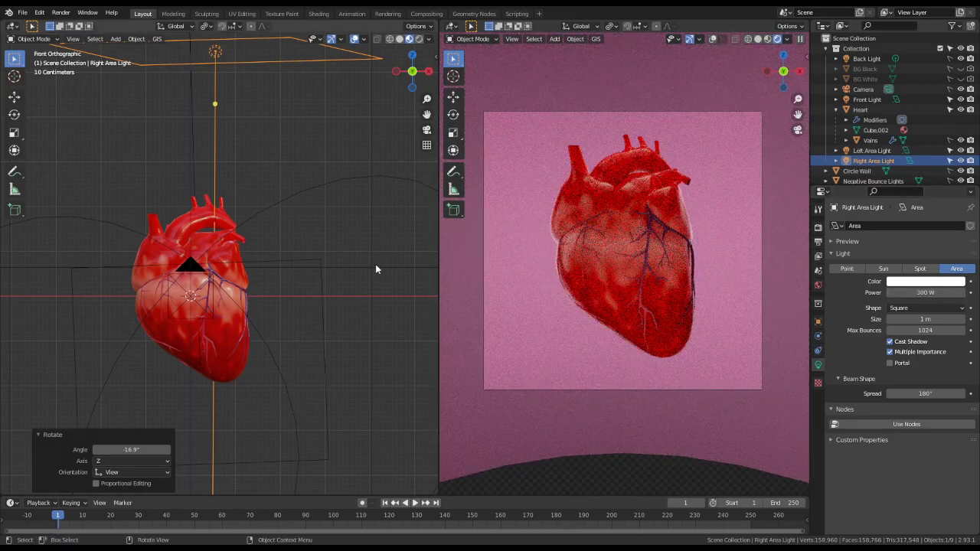
key(g)
key(z)
click(317, 251)
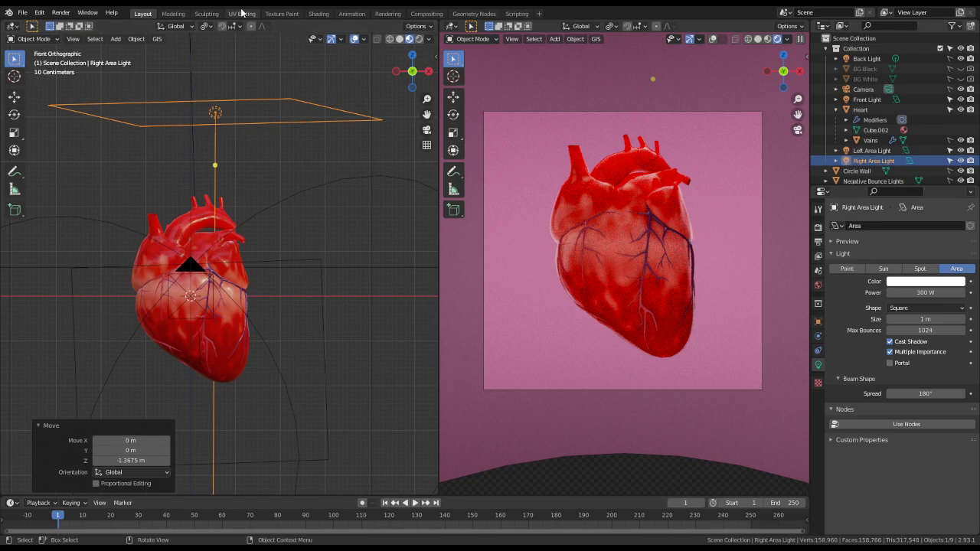
- Set the heart material's Principled BSDF Subsurface value to 0.200
click(249, 14)
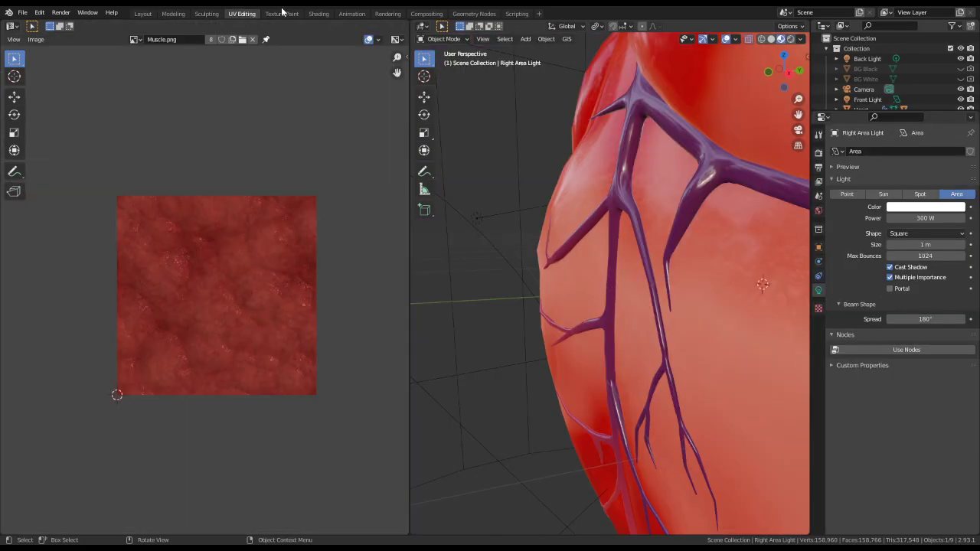
click(319, 13)
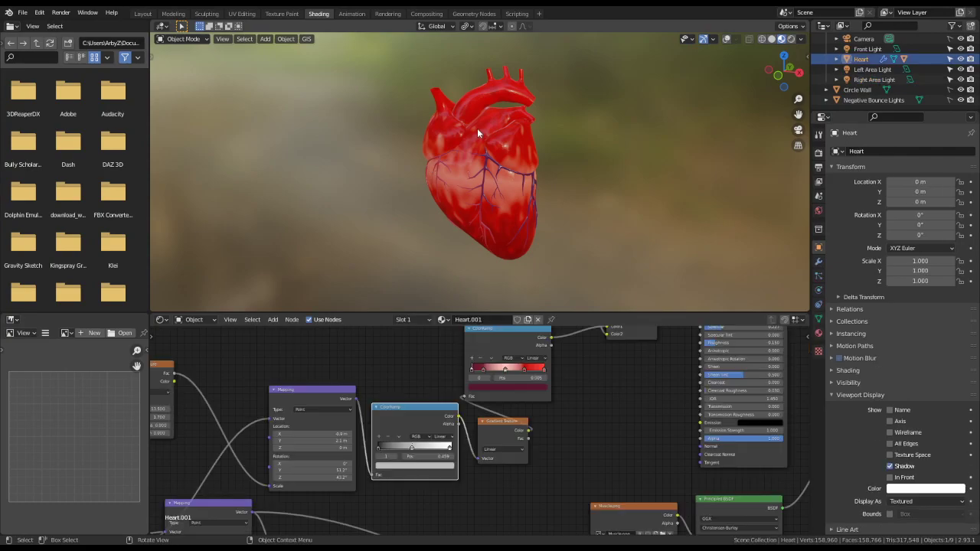
middle_drag(600, 357, 373, 464)
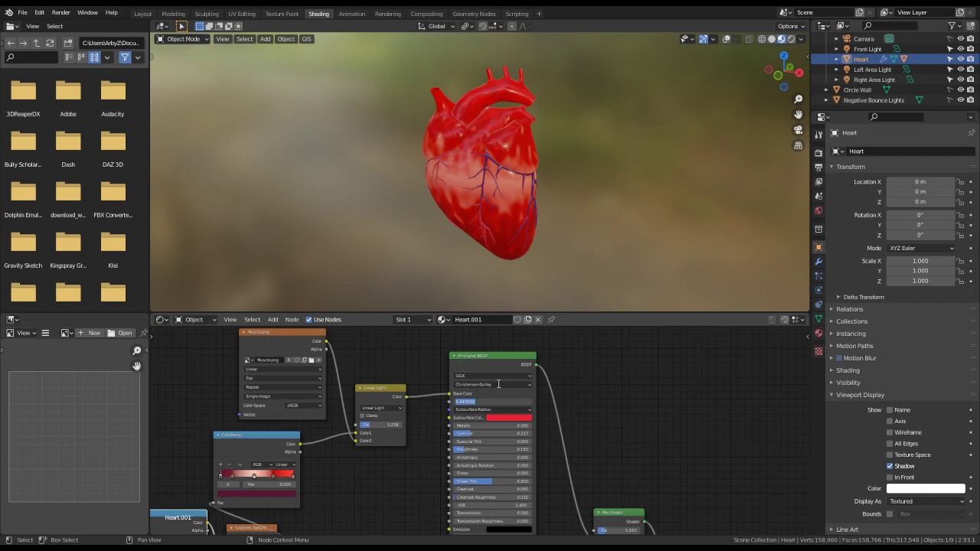
text(0.1)
key(Return)
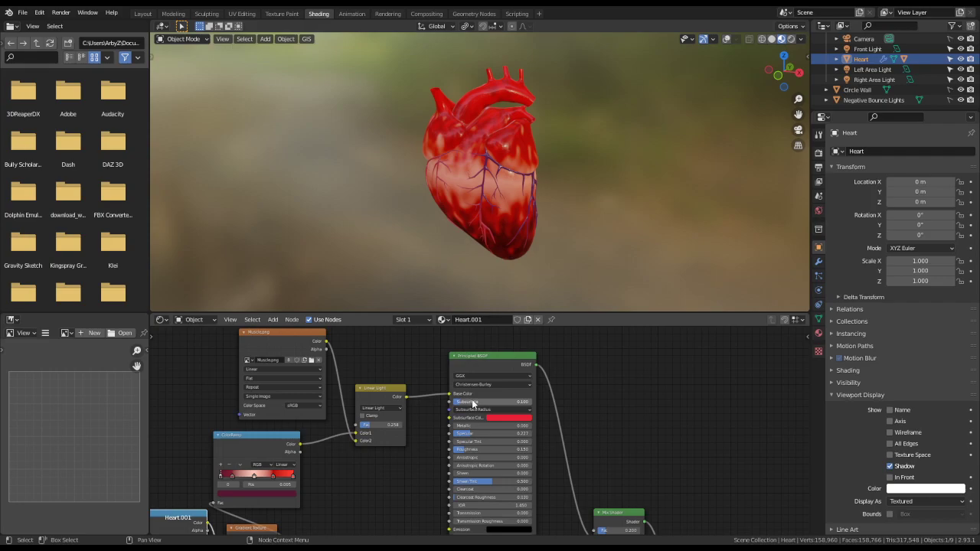
key(ctrl+v)
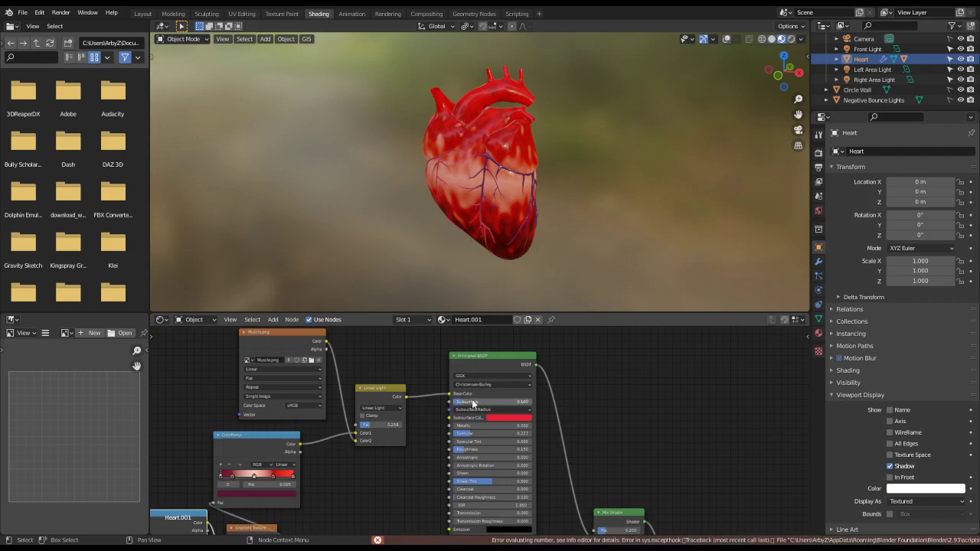
click(473, 404)
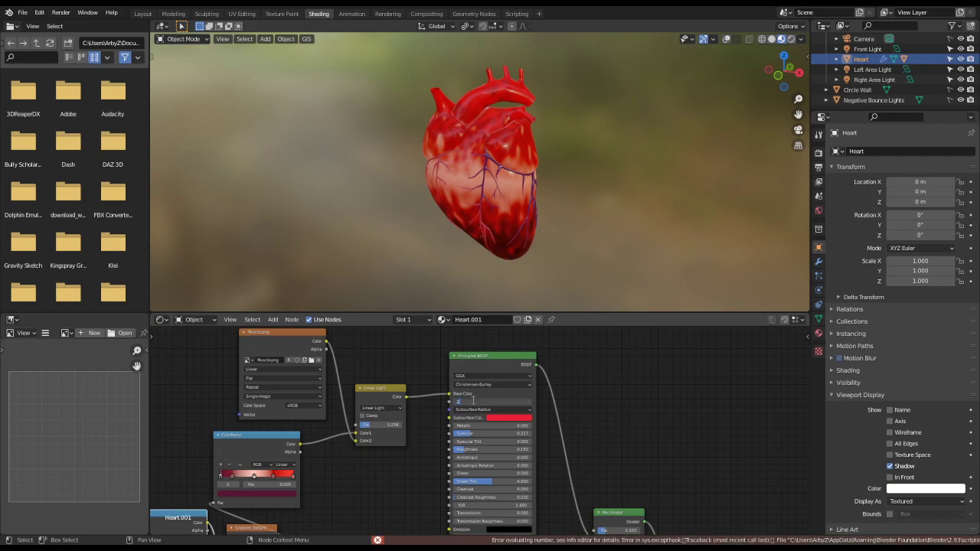
key(Return)
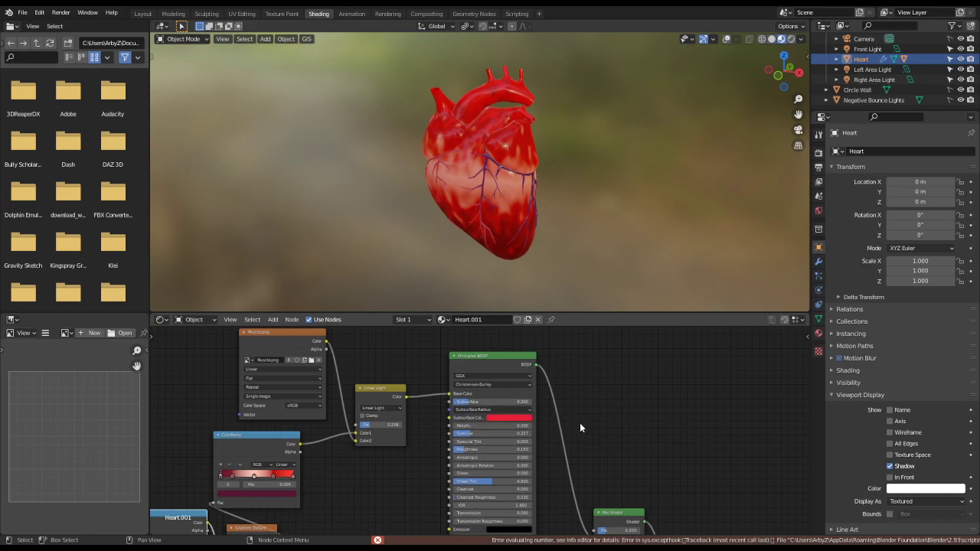
- Lower the Specular and bring Roughness to 0.309 for softer highlights
scroll(579, 423, down, 1)
drag(481, 433, 525, 436)
ctrl+scroll(524, 435, down, 1)
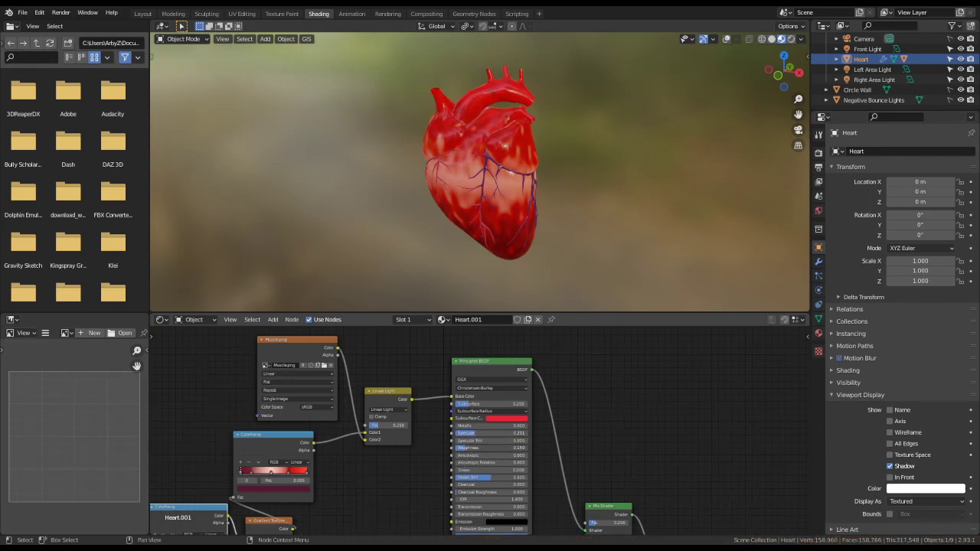
drag(470, 448, 536, 448)
mouse_move(490, 448)
mouse_down()
mouse_move(469, 448)
mouse_move(479, 448)
mouse_up()
key(g)
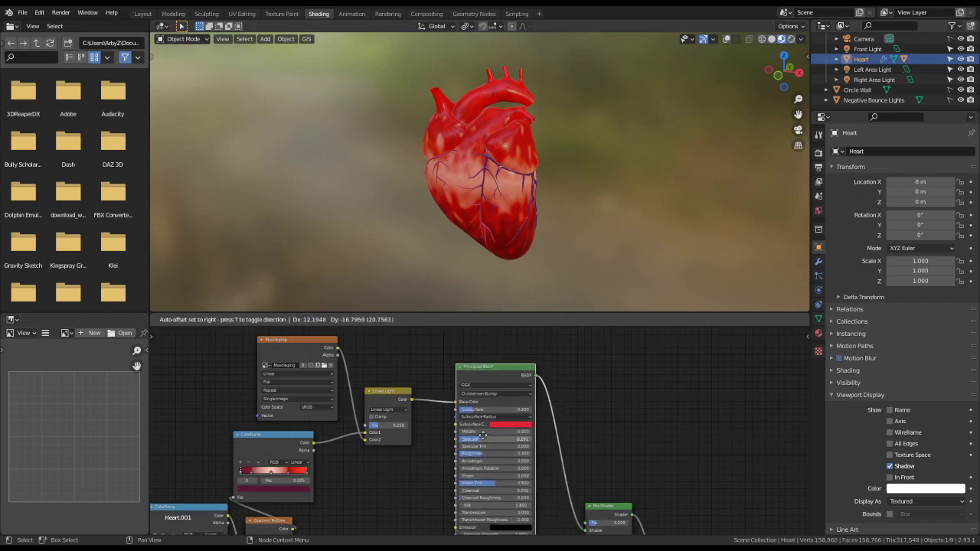
click(490, 450)
scroll(495, 453, down, 1)
scroll(495, 452, up, 2)
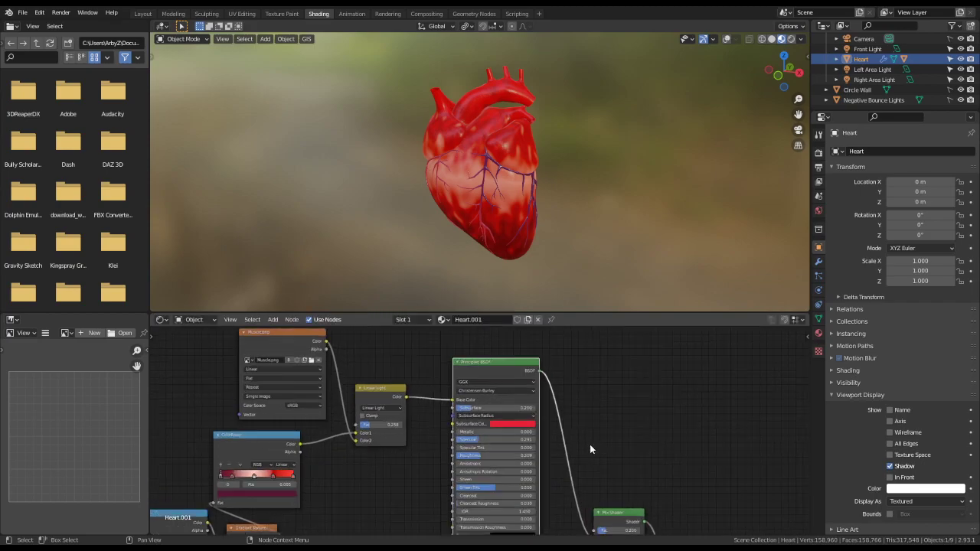
shift+scroll(590, 448, down, 2)
scroll(500, 438, up, 1)
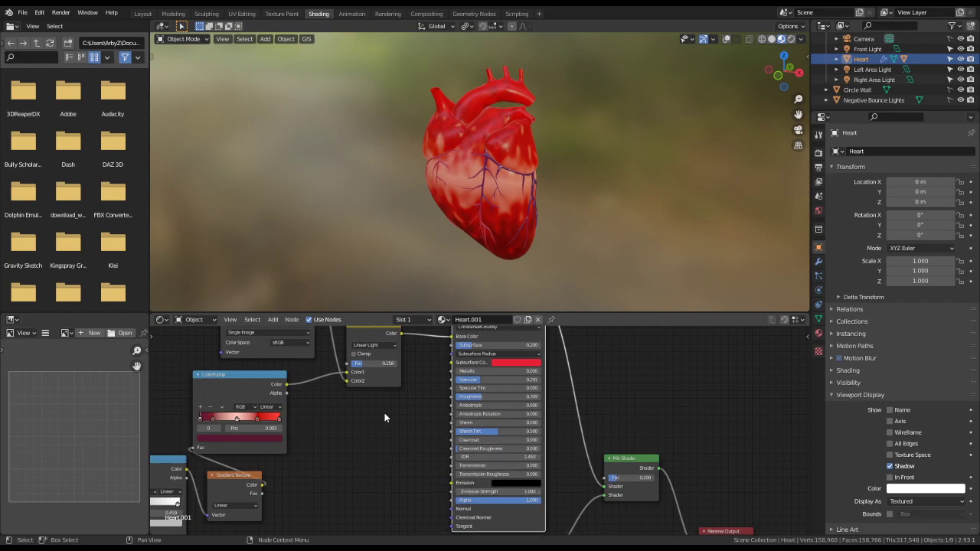
- Adjust the Bump node's Strength and reset its Distance to 1.000
middle_drag(394, 419, 390, 442)
scroll(392, 442, down, 2)
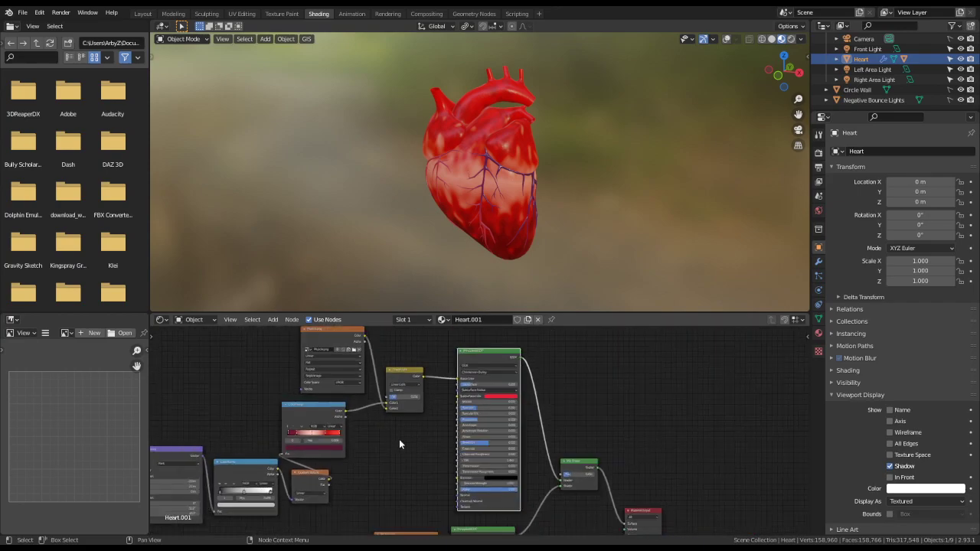
middle_drag(419, 477, 497, 434)
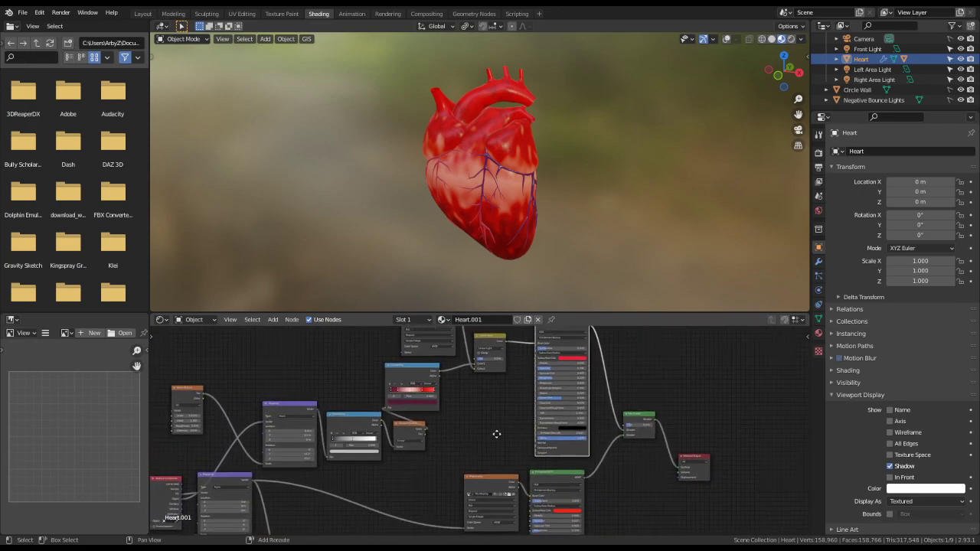
scroll(496, 433, down, 1)
scroll(505, 452, up, 2)
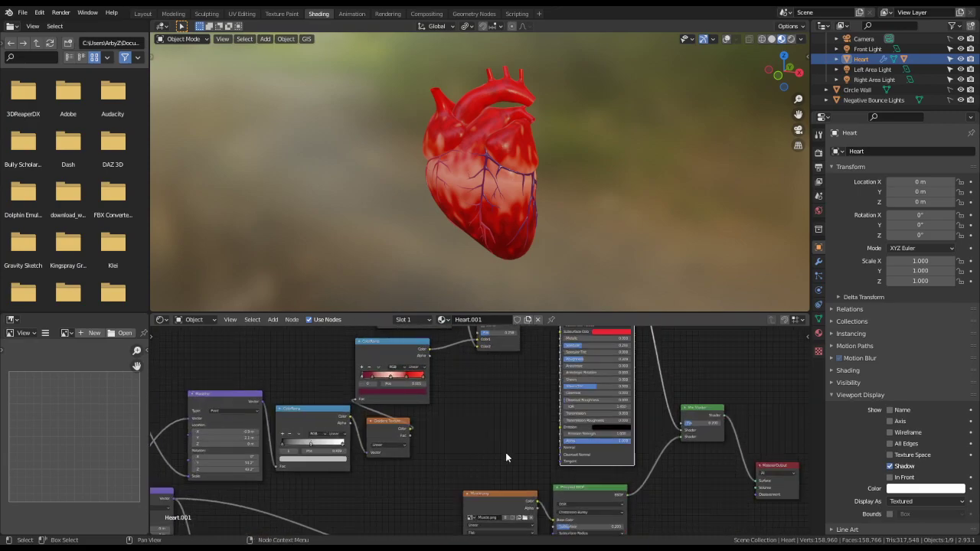
shift+middle_drag(498, 432, 449, 291)
scroll(441, 479, up, 1)
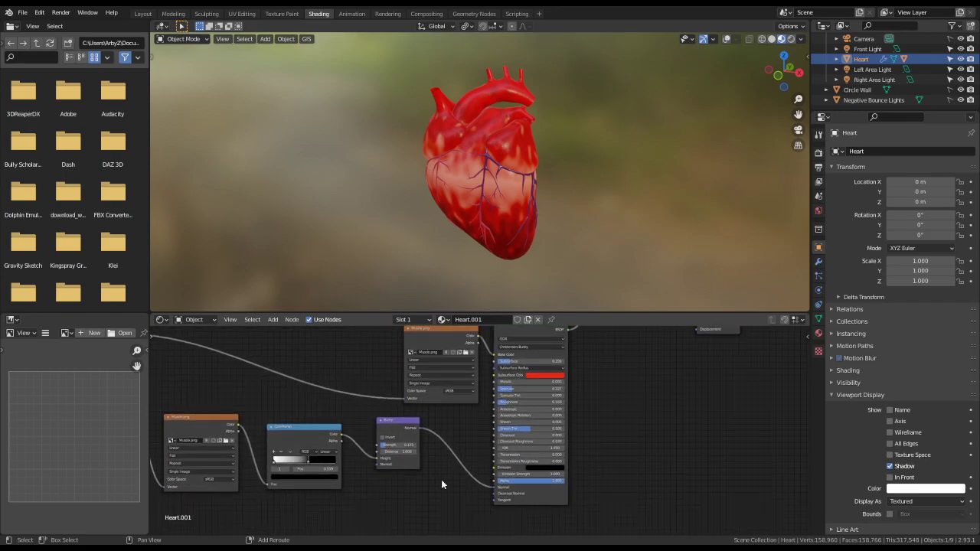
scroll(350, 443, up, 1)
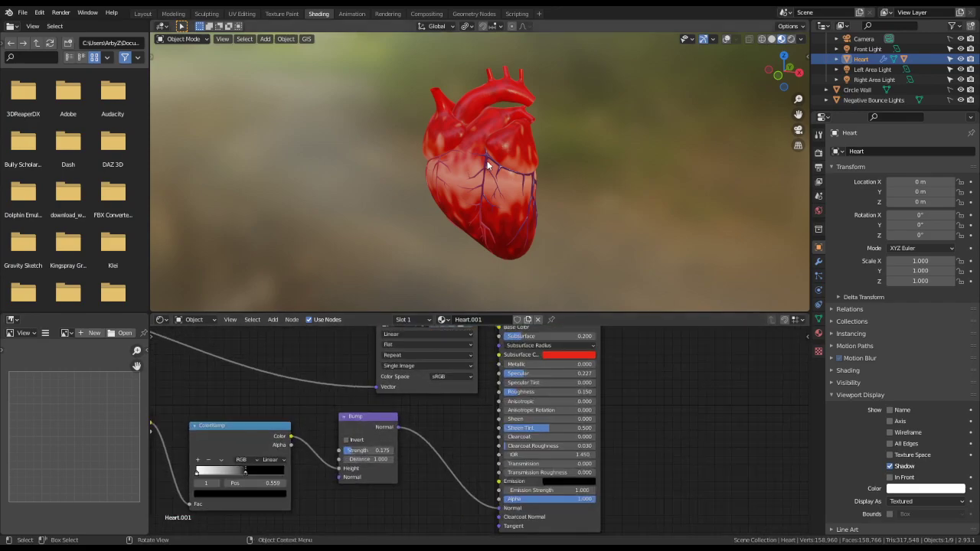
scroll(519, 144, up, 8)
middle_drag(519, 144, 467, 253)
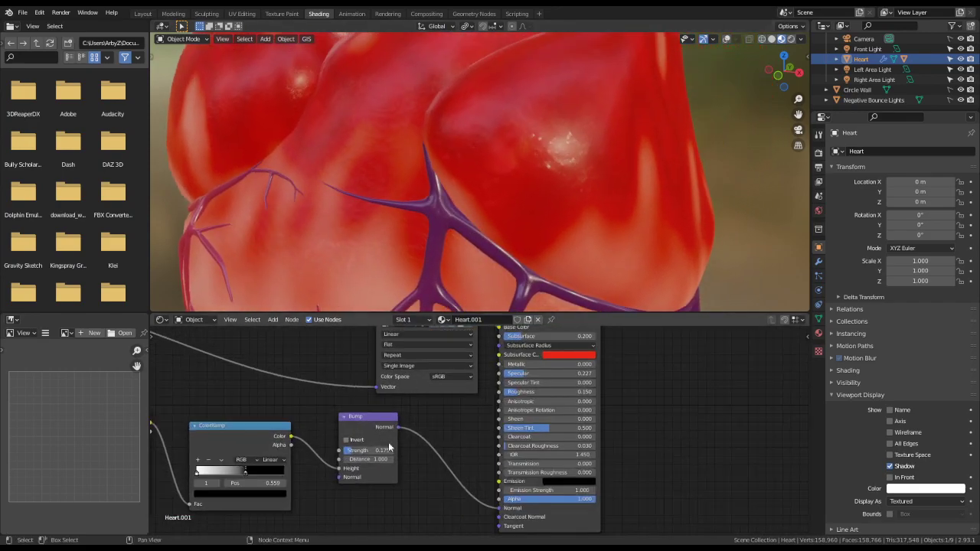
mouse_move(368, 451)
mouse_down()
mouse_move(354, 452)
mouse_move(375, 459)
mouse_move(375, 451)
mouse_up()
right_click(354, 451)
right_click(375, 460)
- Move the ColorRamp's white stop to the far end and shift the Texture Coordinate node left
scroll(521, 242, down, 5)
scroll(508, 185, down, 2)
scroll(507, 185, up, 6)
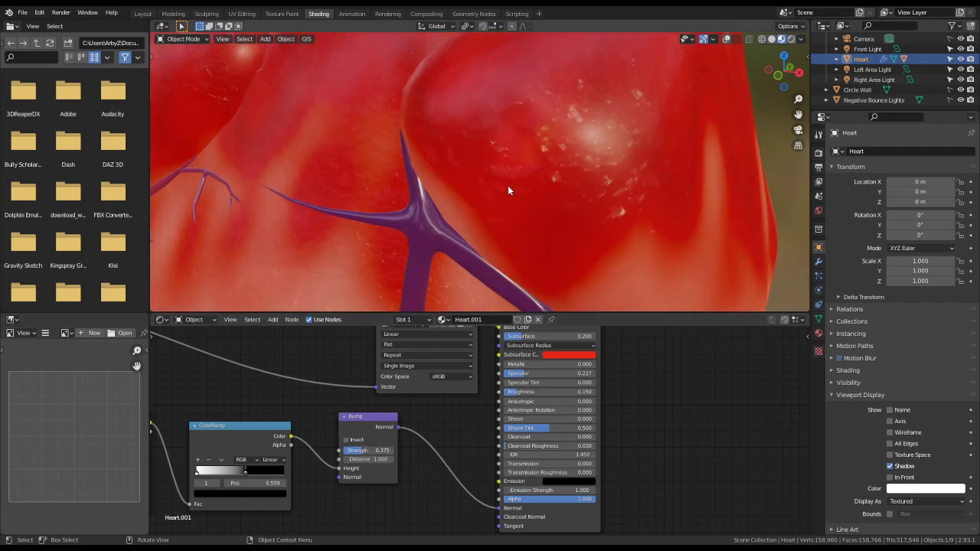
scroll(345, 459, down, 1)
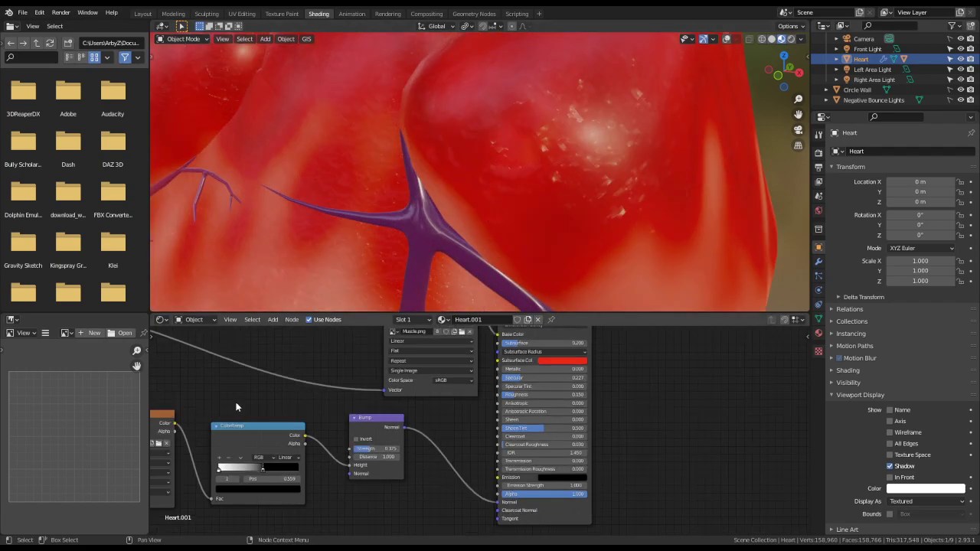
middle_drag(241, 415, 240, 406)
mouse_move(267, 467)
mouse_down()
mouse_move(339, 471)
mouse_move(267, 470)
mouse_up()
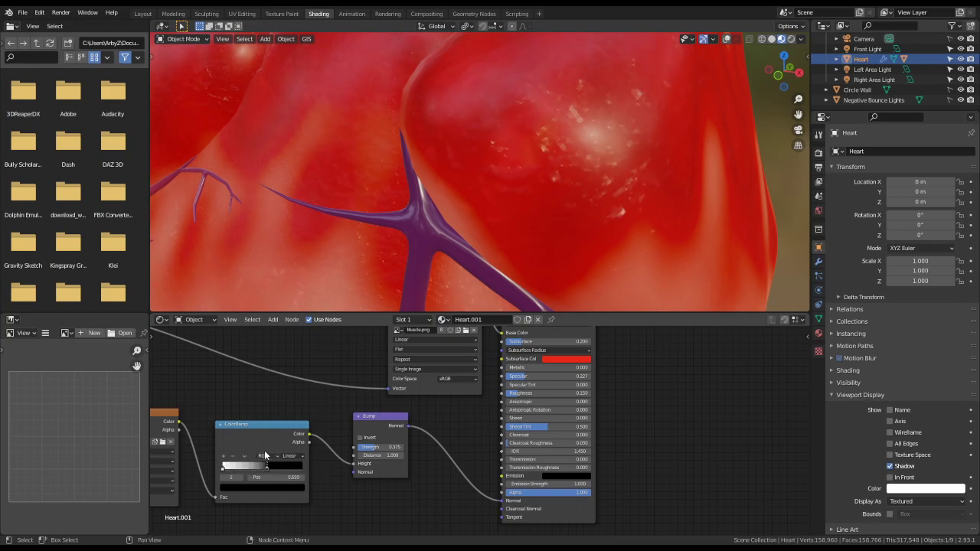
scroll(251, 391, down, 1)
middle_drag(251, 392, 654, 435)
drag(409, 377, 320, 373)
- Confirm the Value node's number at 1.000
click(373, 485)
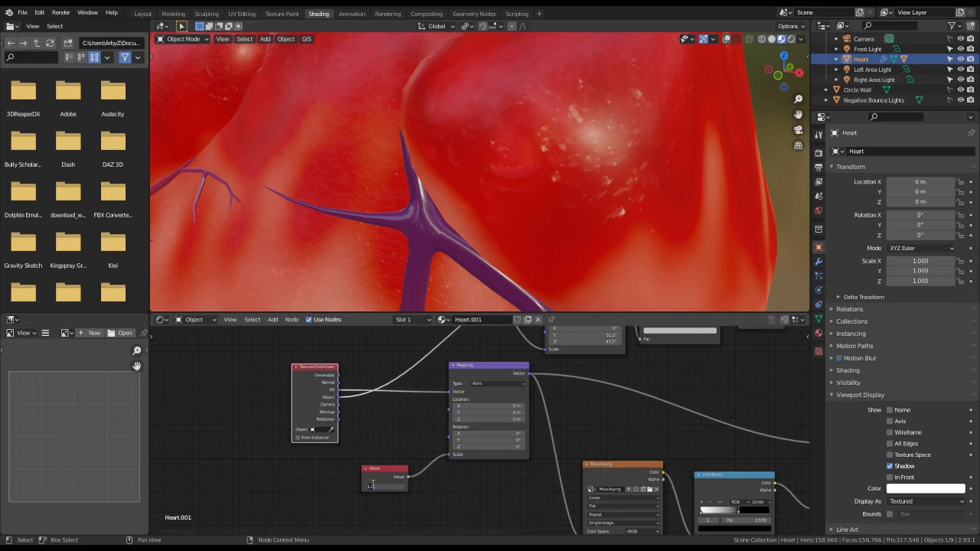
key(Return)
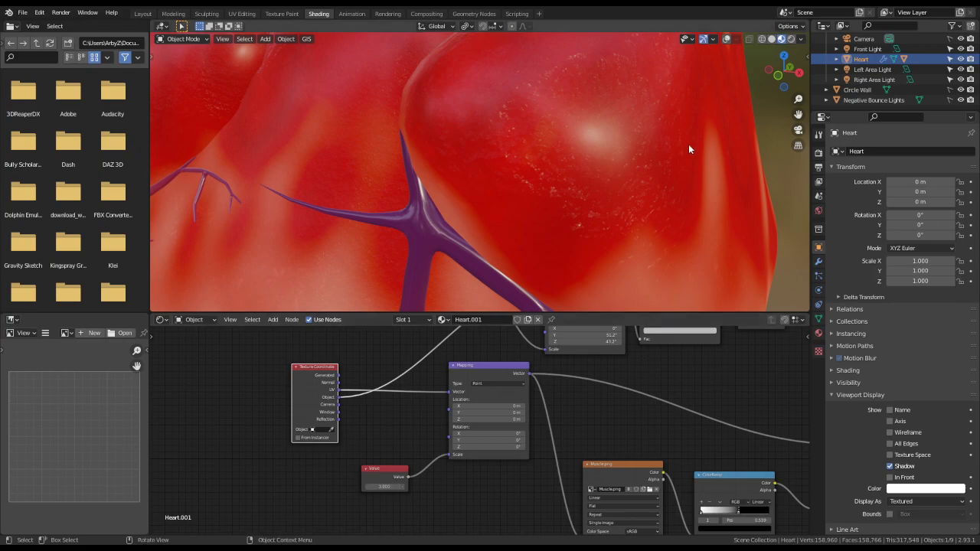
scroll(572, 127, down, 4)
scroll(572, 147, up, 5)
scroll(573, 148, down, 7)
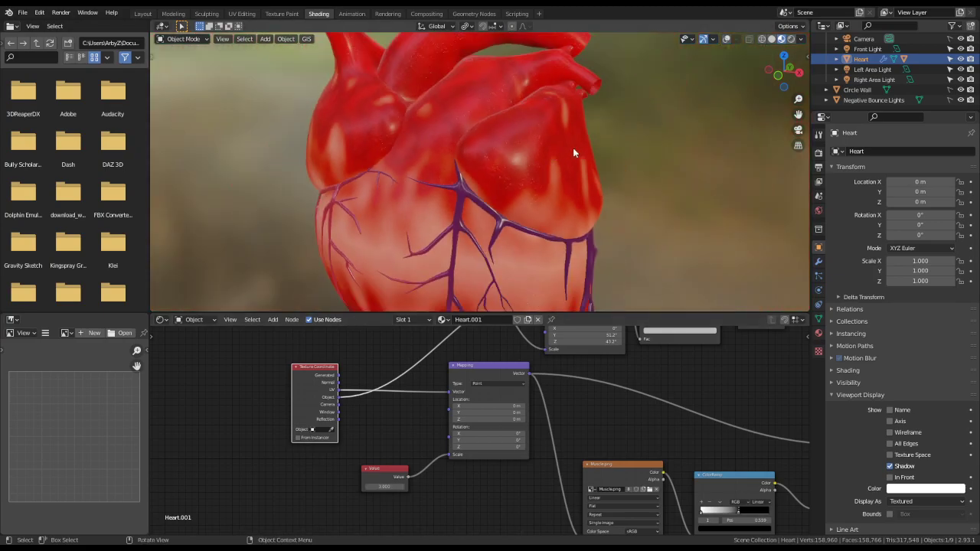
- Tune the Principled BSDF Specular to 0.486, with Roughness settling at 0.205
middle_drag(691, 459, 568, 404)
scroll(506, 414, up, 2)
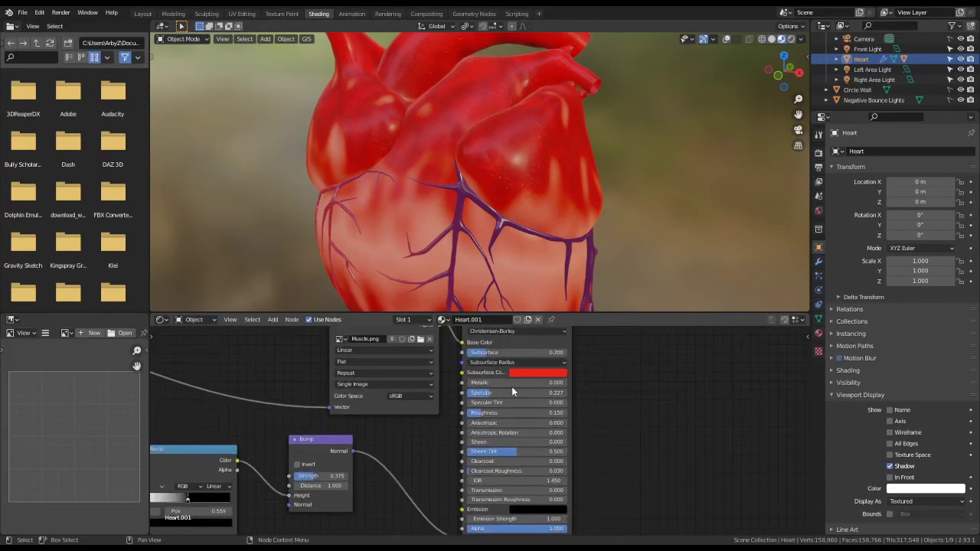
mouse_move(511, 392)
mouse_down()
mouse_move(473, 392)
mouse_move(508, 392)
mouse_up()
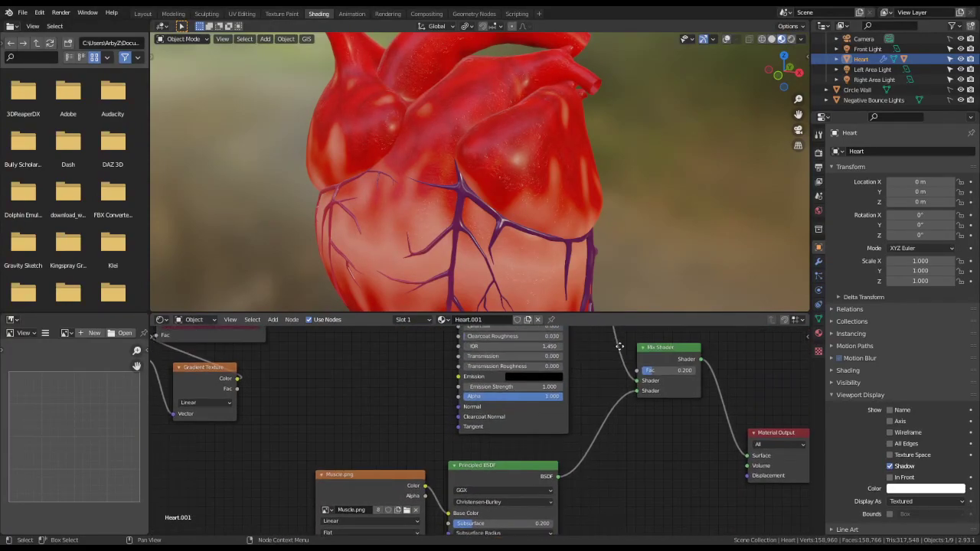
middle_drag(585, 307, 585, 428)
mouse_move(464, 372)
mouse_down()
mouse_move(451, 372)
mouse_move(464, 393)
mouse_move(446, 393)
mouse_move(487, 393)
mouse_move(464, 393)
mouse_move(458, 372)
mouse_up()
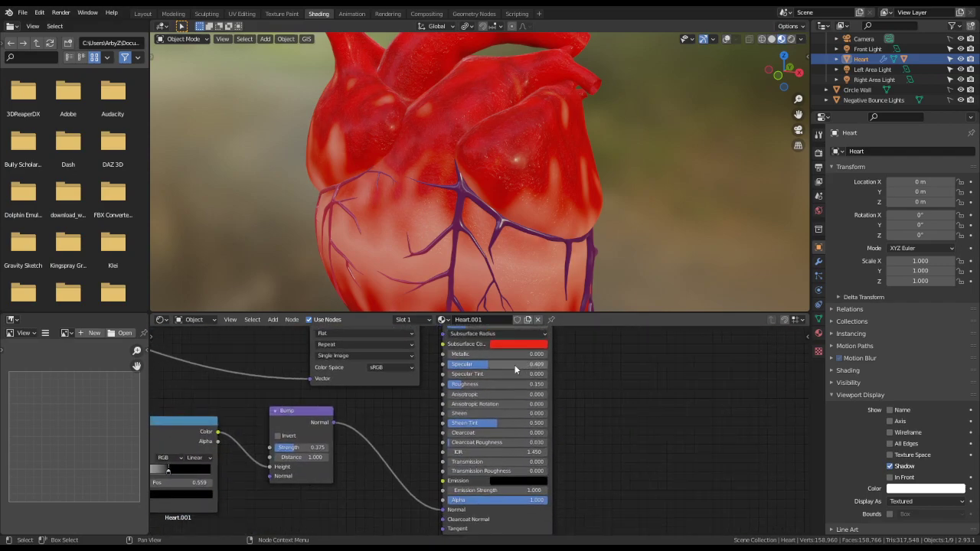
drag(498, 366, 467, 384)
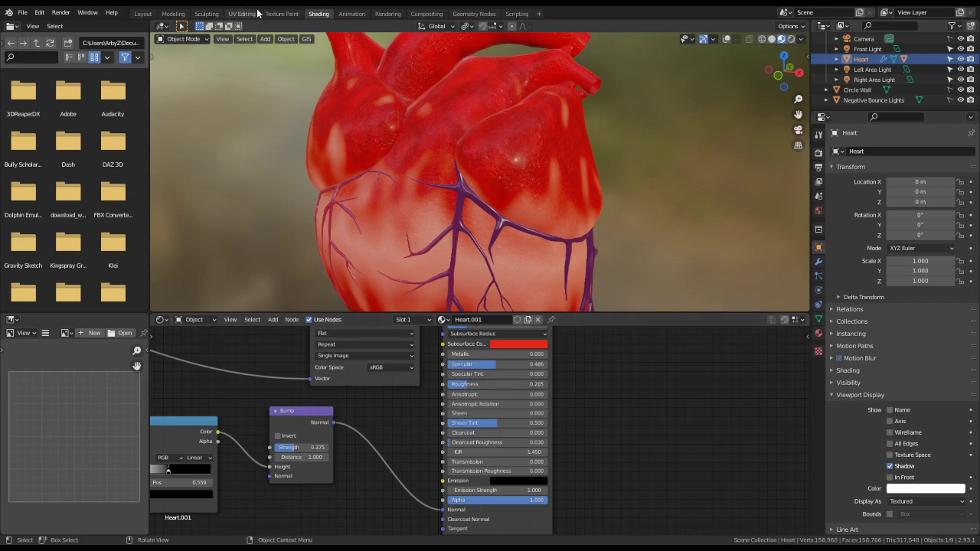
- Switch to the Rendering workspace and render the final heart image
click(387, 13)
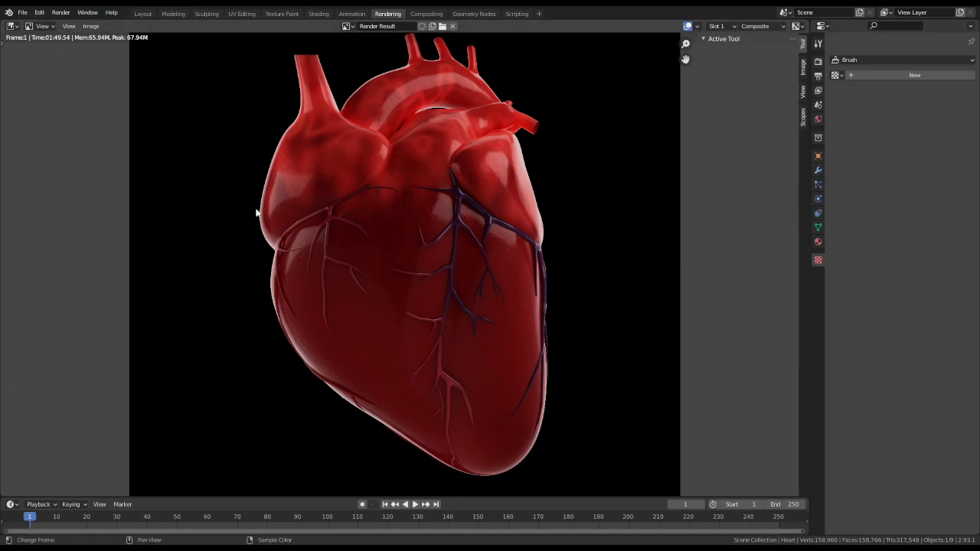
click(61, 12)
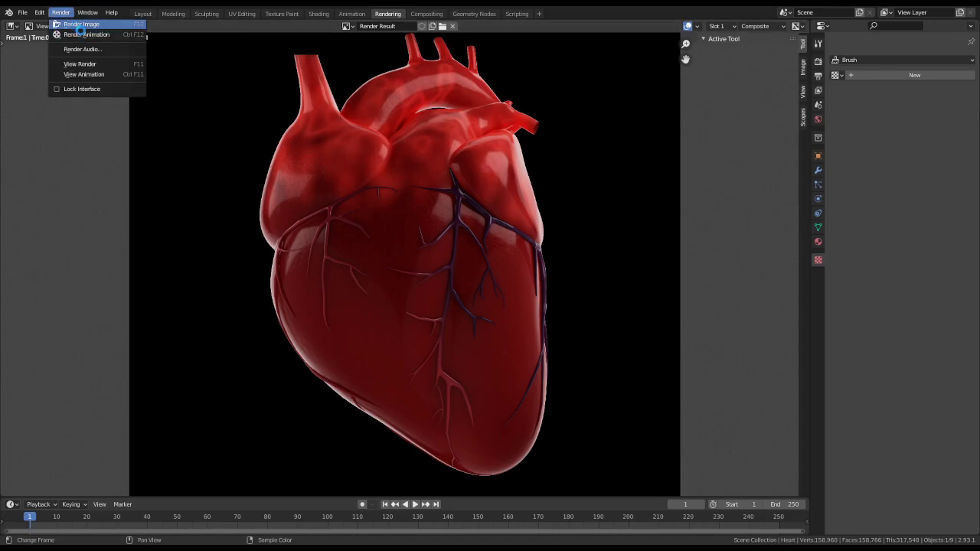
click(75, 24)
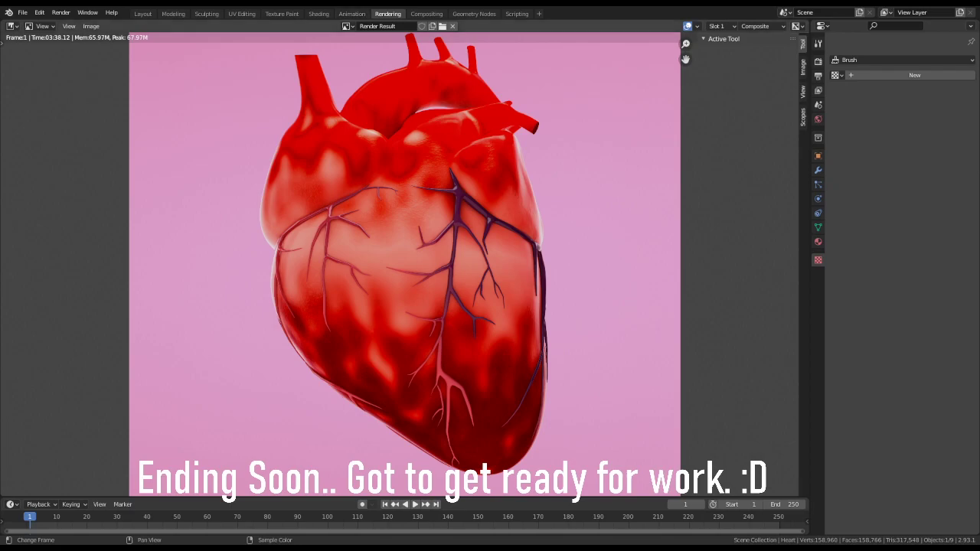
- Zoom in and out on the render's vein detail, then return to the Layout workspace
click(91, 26)
scroll(551, 304, up, 6)
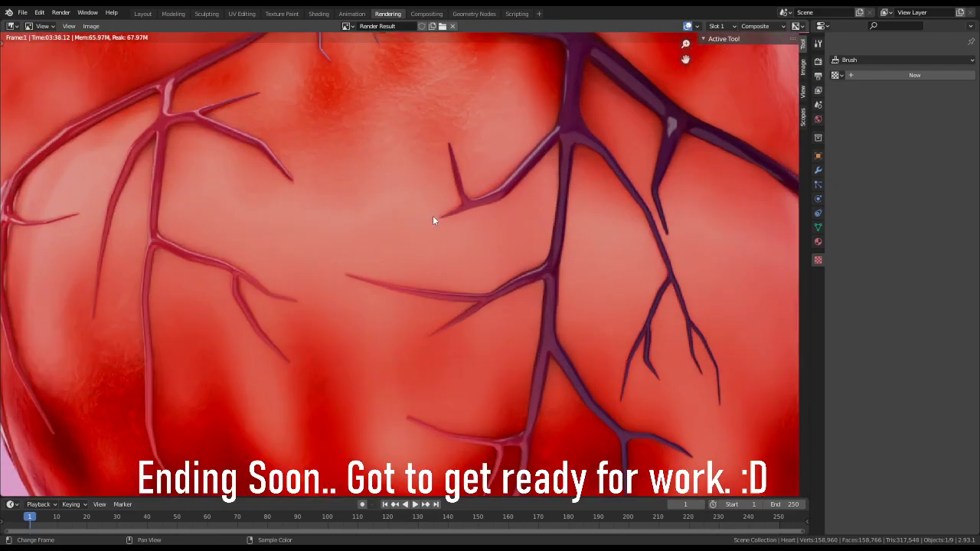
scroll(432, 220, down, 6)
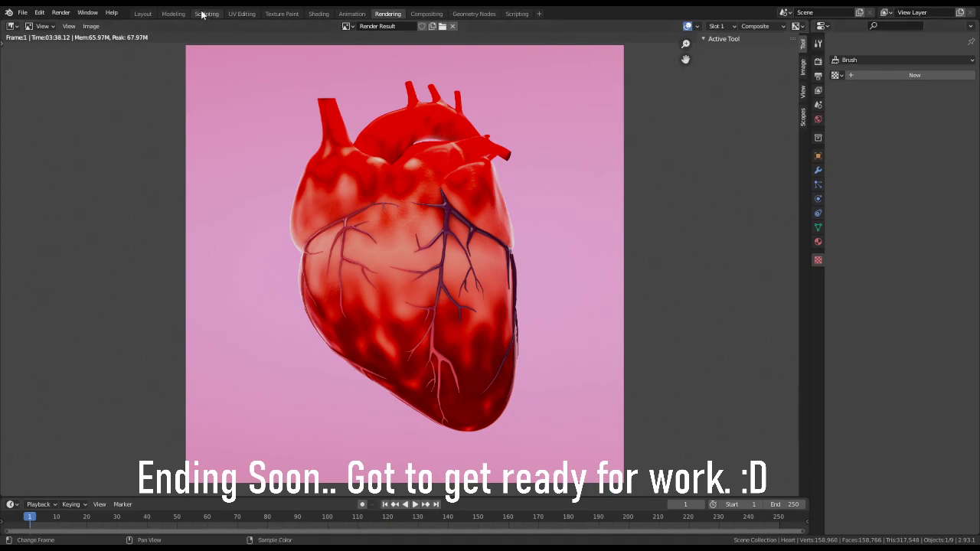
click(143, 14)
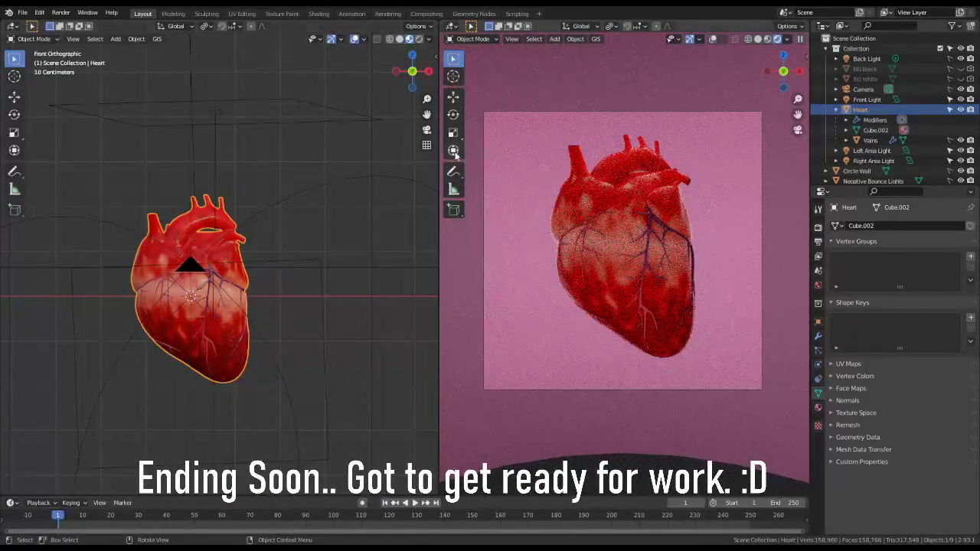